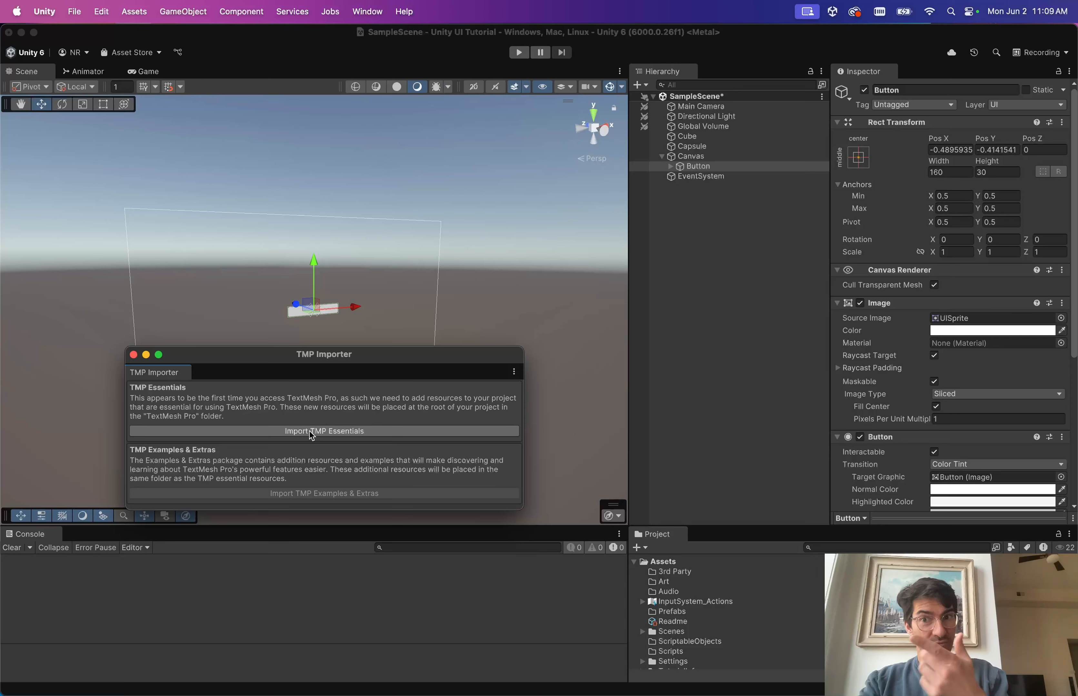
Import the TMP Essential Resources, then select the Button in the Hierarchy.
{"action": "left_click", "coordinate": [312, 436]}
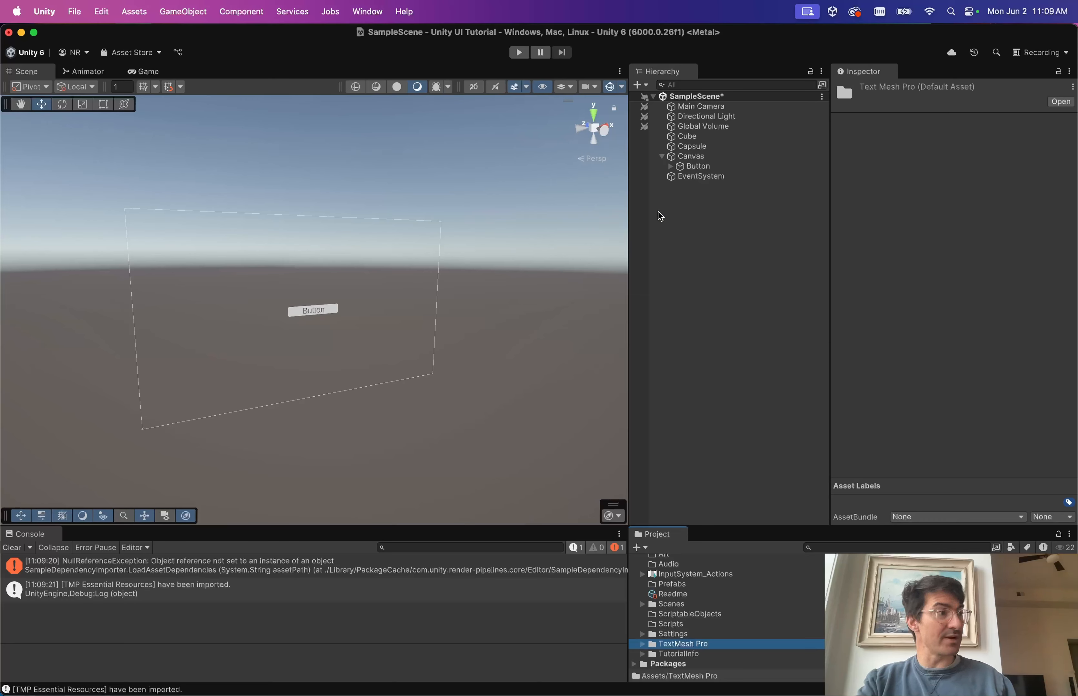
{"action": "left_click", "coordinate": [705, 167]}
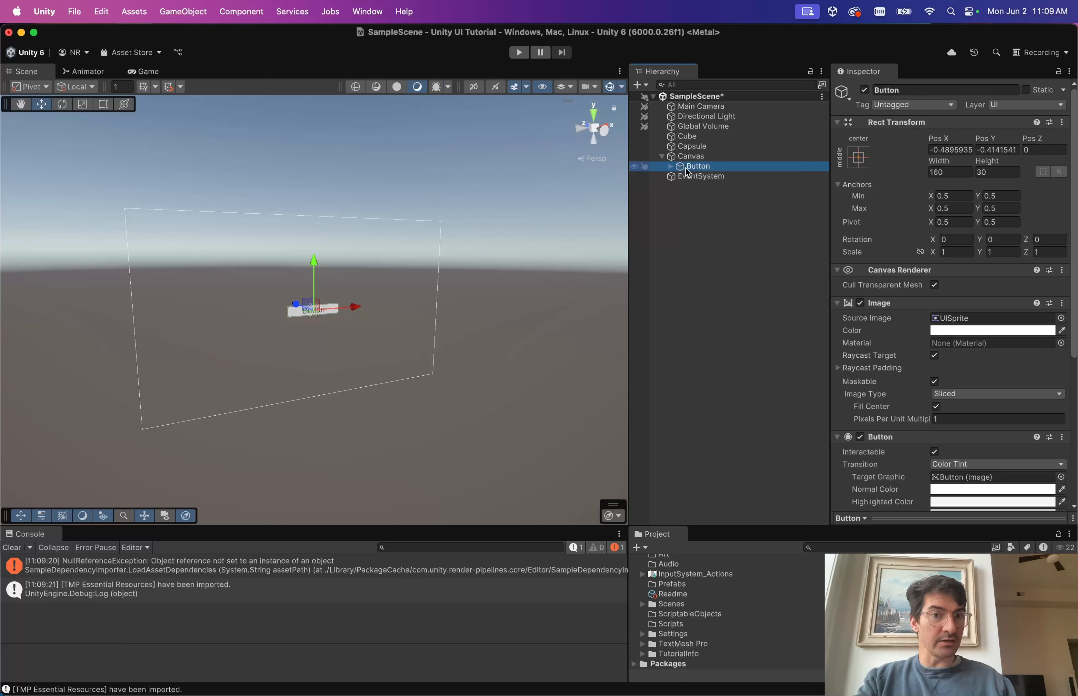
Expand Button and select its Text (TMP) child to view its TextMeshPro settings.
{"action": "scroll", "coordinate": [874, 304], "scroll_direction": "down", "scroll_amount": 3}
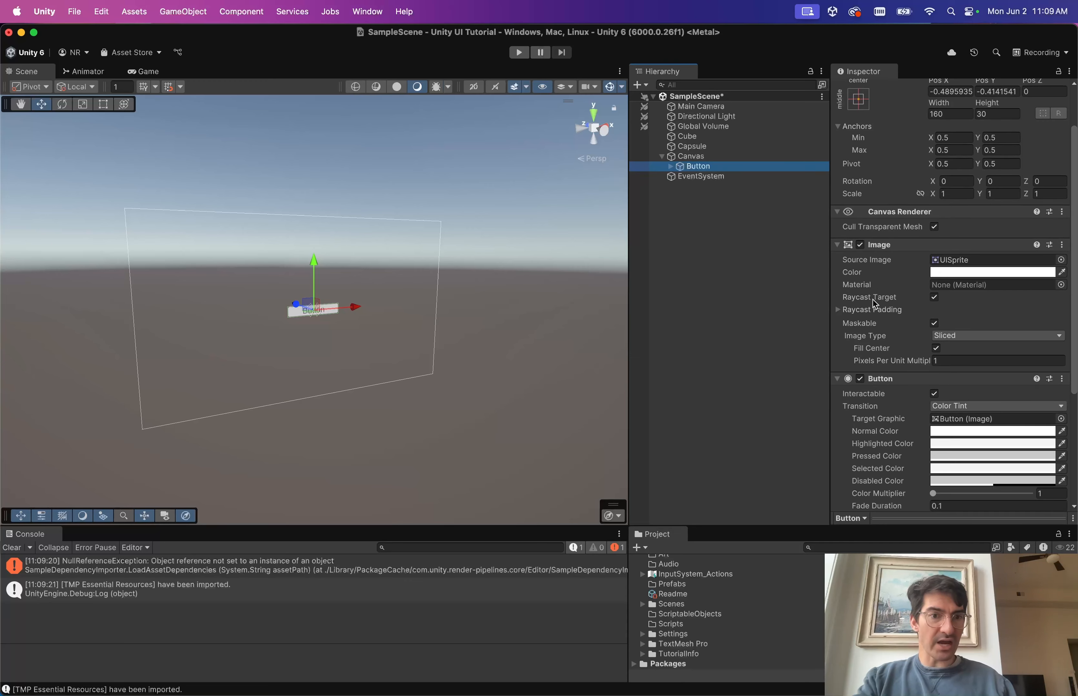
{"action": "scroll", "coordinate": [883, 271], "scroll_direction": "down", "scroll_amount": 2}
{"action": "scroll", "coordinate": [901, 226], "scroll_direction": "up", "scroll_amount": 2}
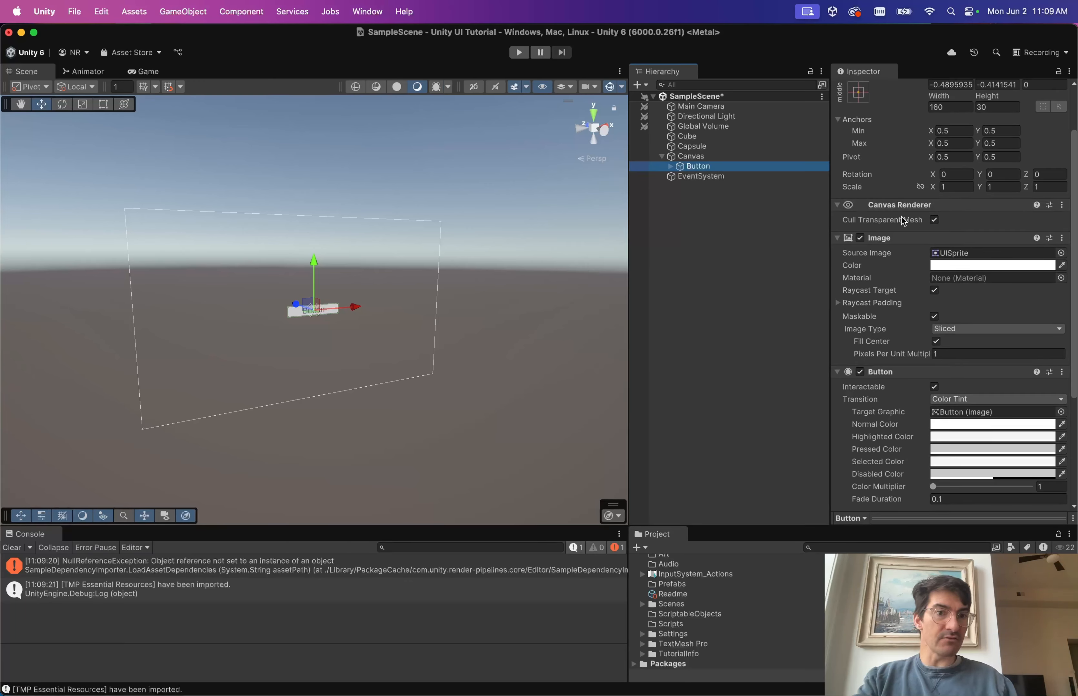
{"action": "scroll", "coordinate": [887, 261], "scroll_direction": "down", "scroll_amount": 5}
{"action": "left_click", "coordinate": [670, 166]}
{"action": "left_click", "coordinate": [711, 176]}
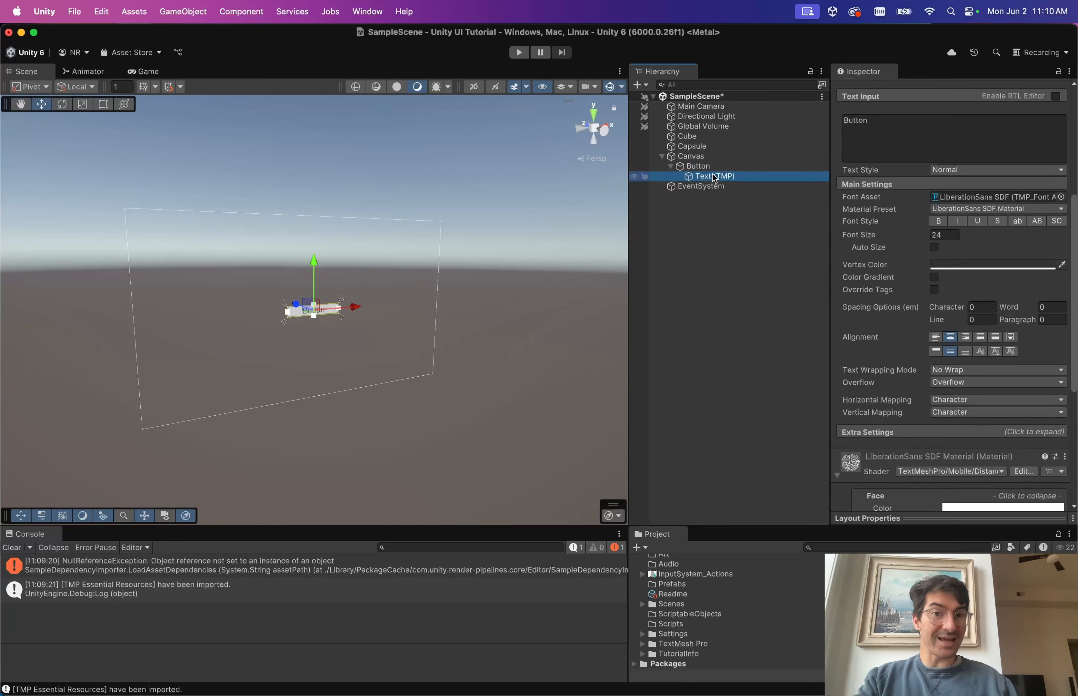
Return to the Button object's settings, then clear the selection.
{"action": "scroll", "coordinate": [860, 211], "scroll_direction": "up", "scroll_amount": 5}
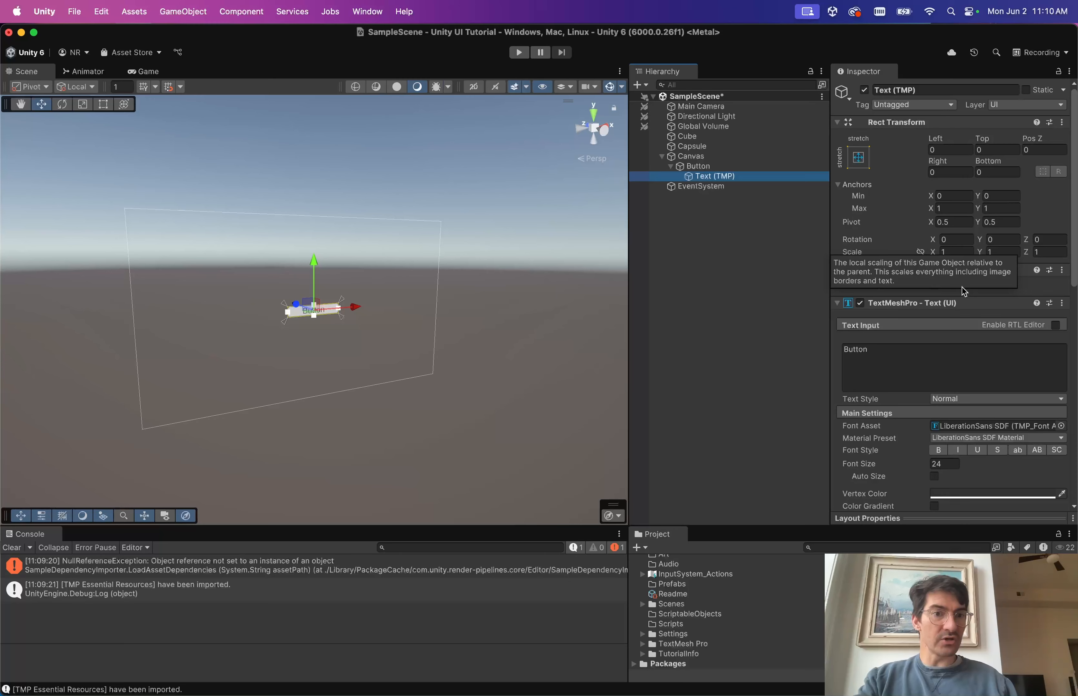
{"action": "scroll", "coordinate": [893, 276], "scroll_direction": "down", "scroll_amount": 2}
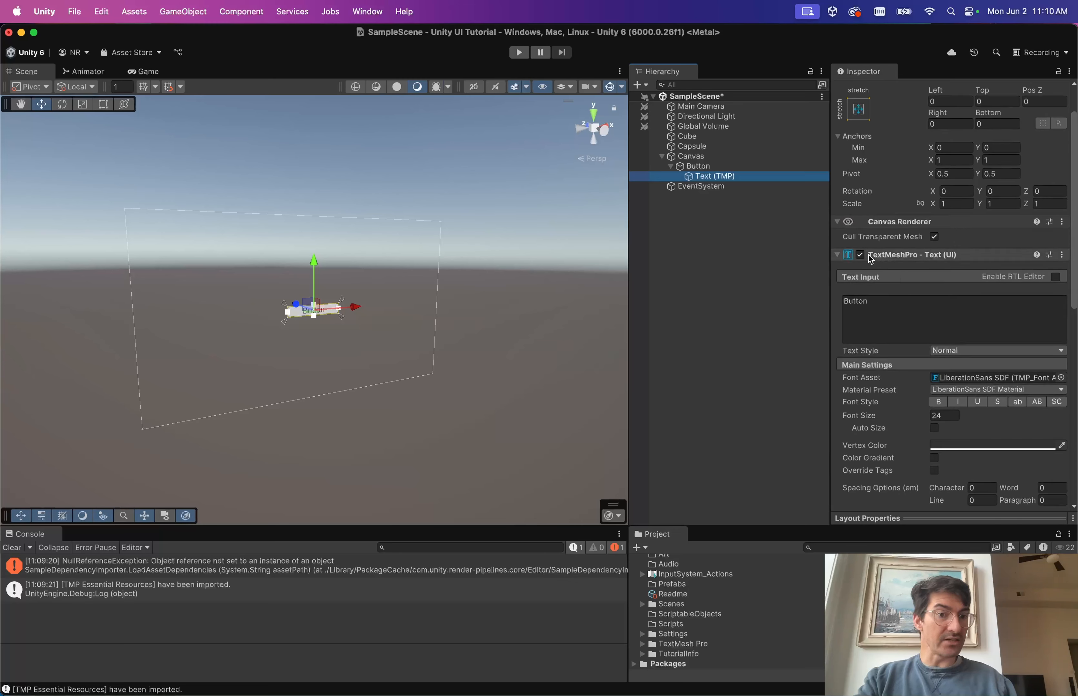
{"action": "scroll", "coordinate": [912, 310], "scroll_direction": "down", "scroll_amount": 15}
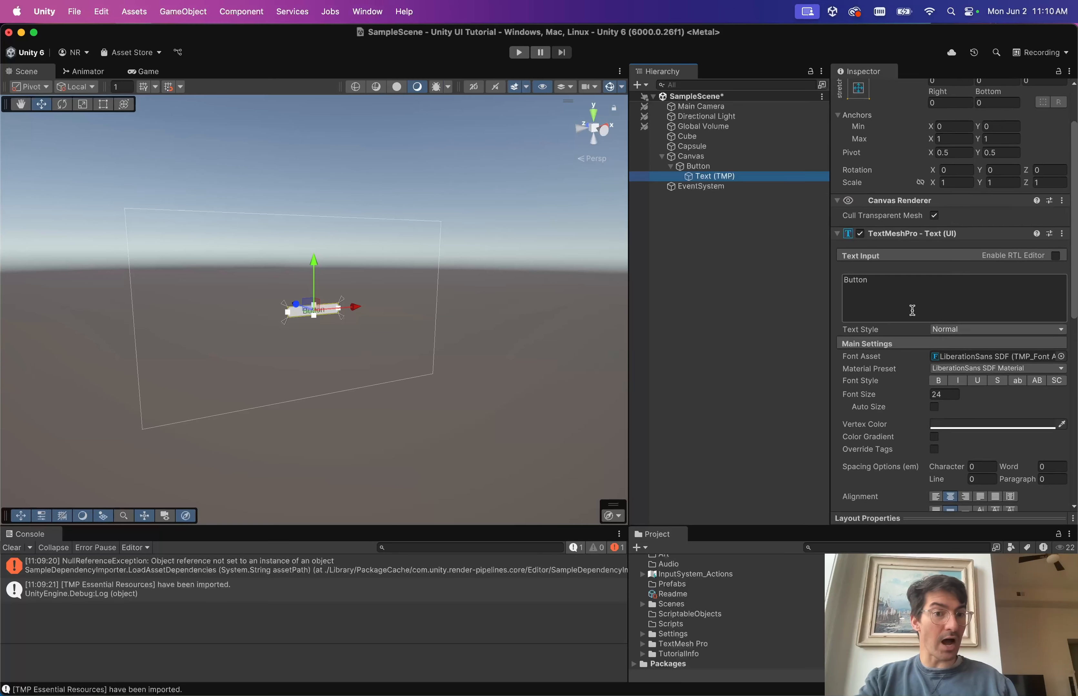
{"action": "scroll", "coordinate": [912, 310], "scroll_direction": "up", "scroll_amount": 15}
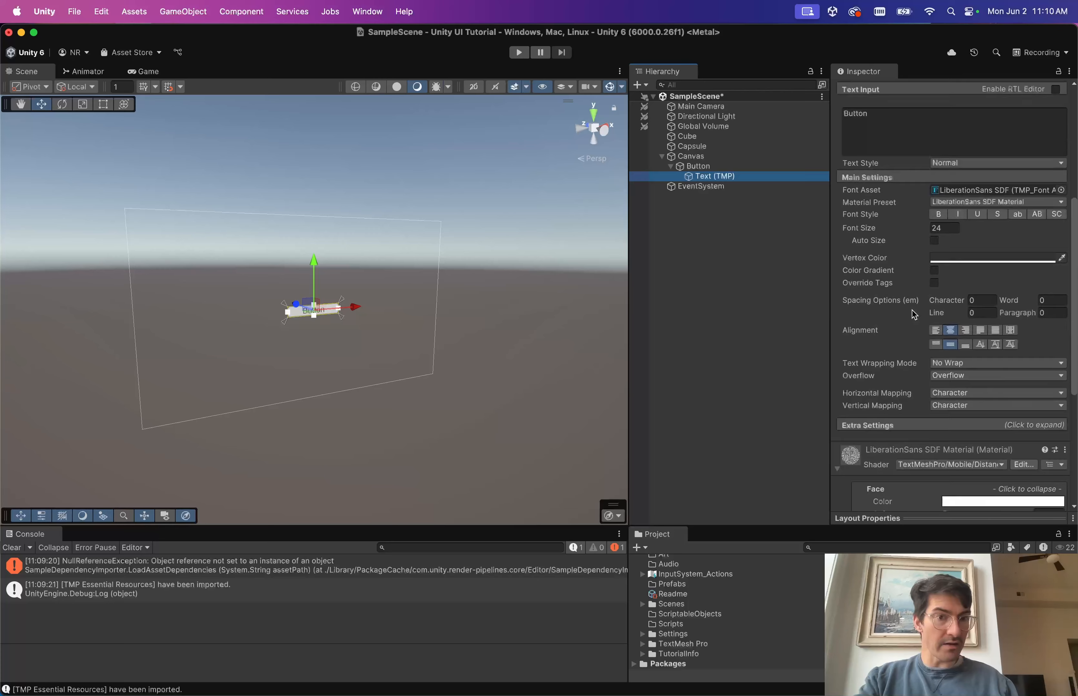
{"action": "left_click", "coordinate": [697, 166]}
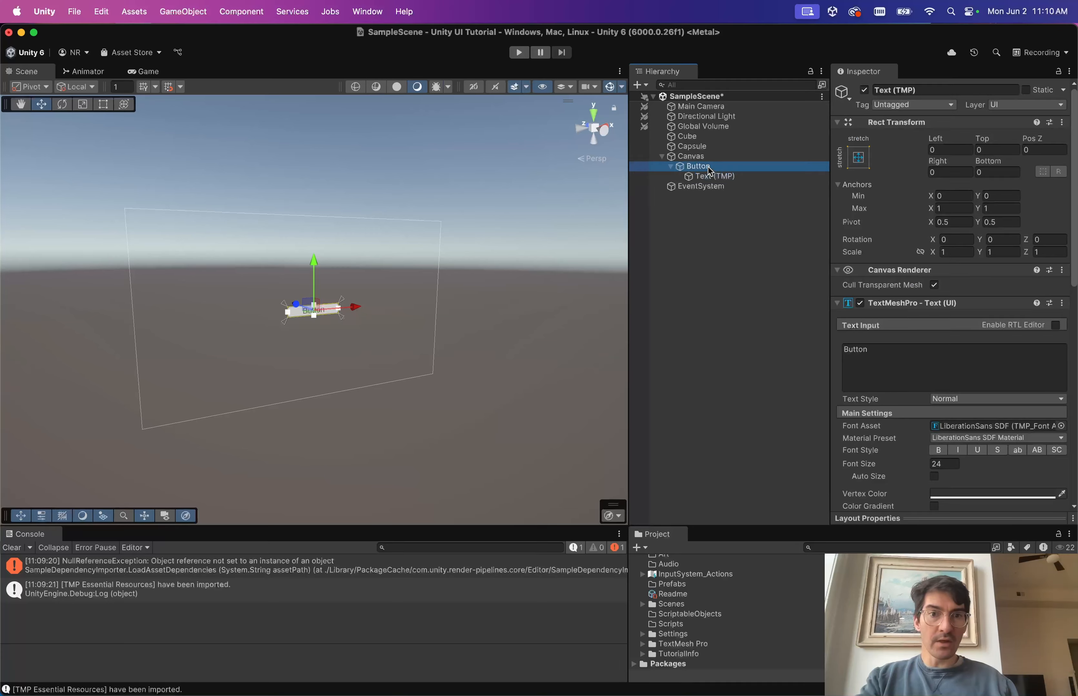
{"action": "left_click", "coordinate": [537, 334]}
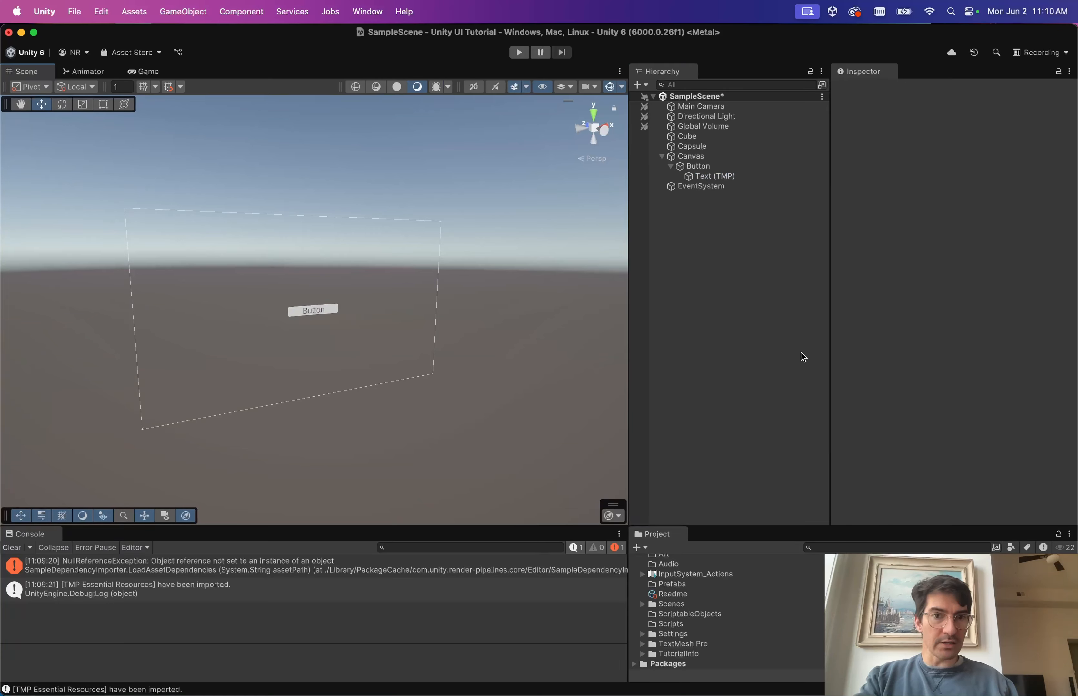
Review Button's Image component, Color Tint transition colours and empty On Click list in the Inspector.
{"action": "left_click", "coordinate": [701, 166]}
{"action": "scroll", "coordinate": [957, 422], "scroll_direction": "down", "scroll_amount": 5}
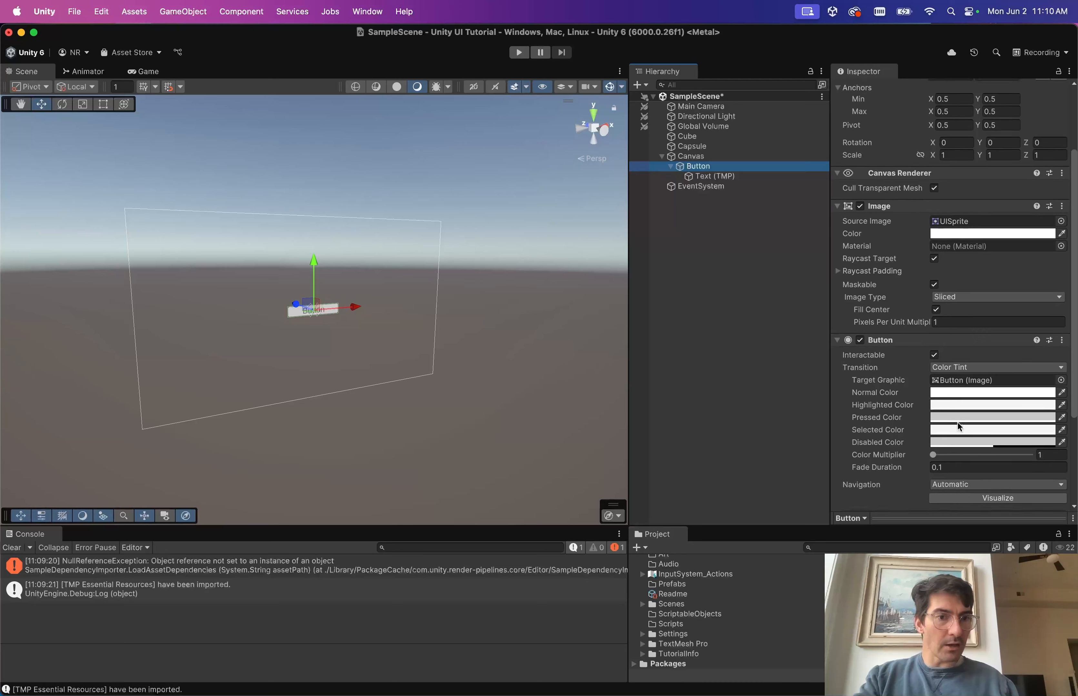
{"action": "scroll", "coordinate": [916, 231], "scroll_direction": "up", "scroll_amount": 3}
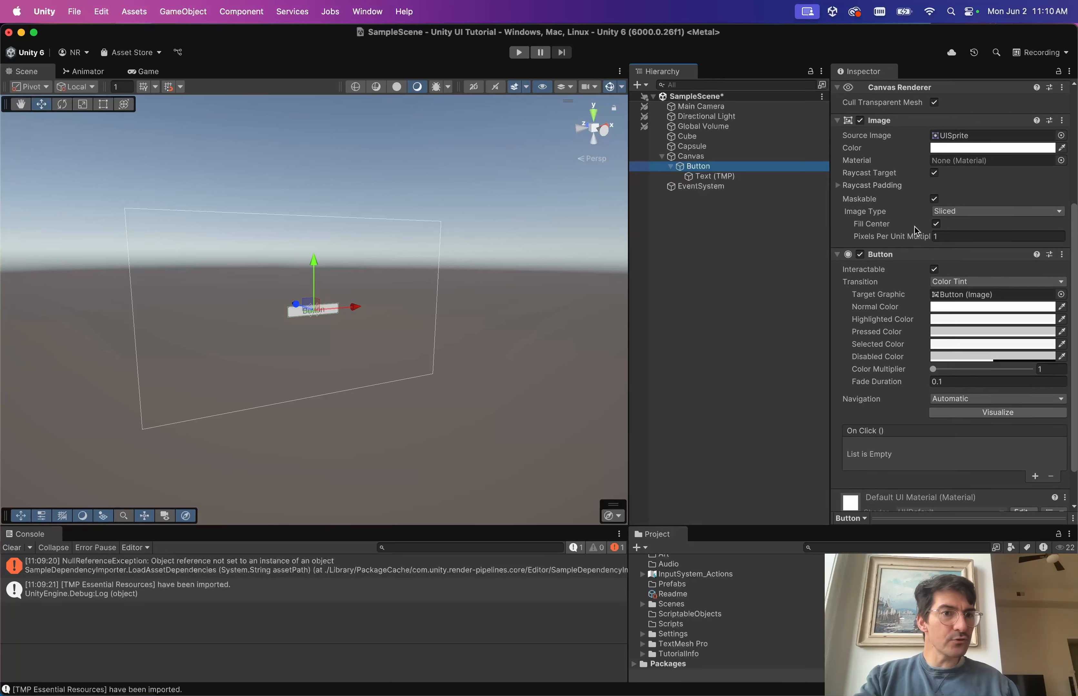
{"action": "scroll", "coordinate": [916, 231], "scroll_direction": "down", "scroll_amount": 1}
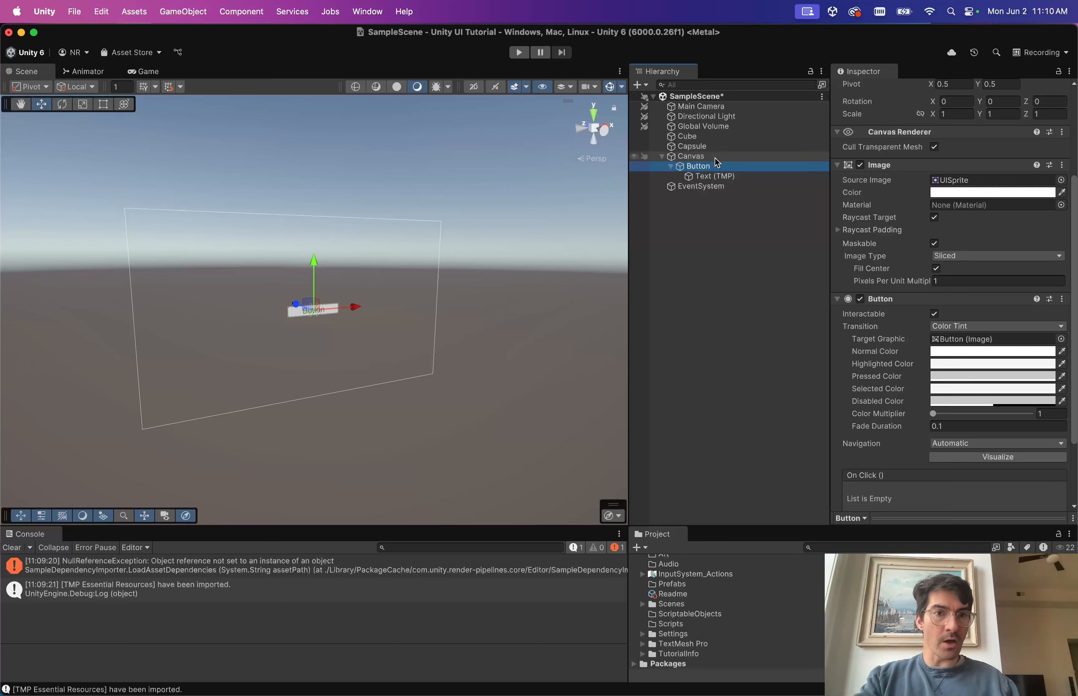
{"action": "scroll", "coordinate": [848, 204], "scroll_direction": "up", "scroll_amount": 5}
{"action": "scroll", "coordinate": [848, 203], "scroll_direction": "down", "scroll_amount": 1}
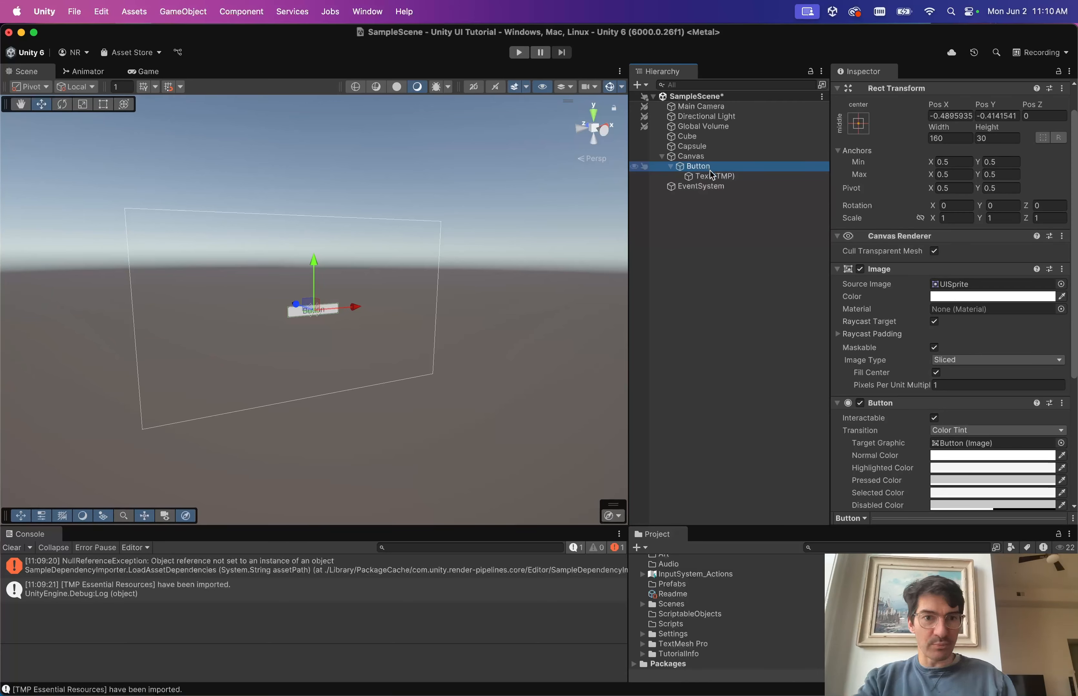
{"action": "scroll", "coordinate": [849, 266], "scroll_direction": "down", "scroll_amount": 2}
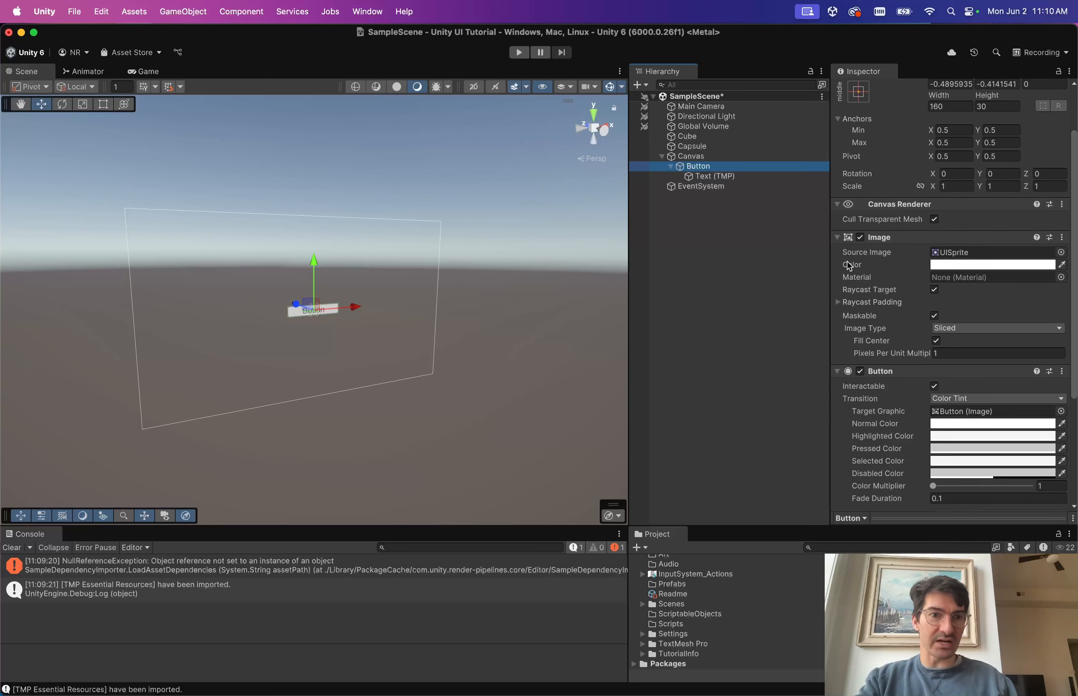
{"action": "scroll", "coordinate": [849, 266], "scroll_direction": "down", "scroll_amount": 4}
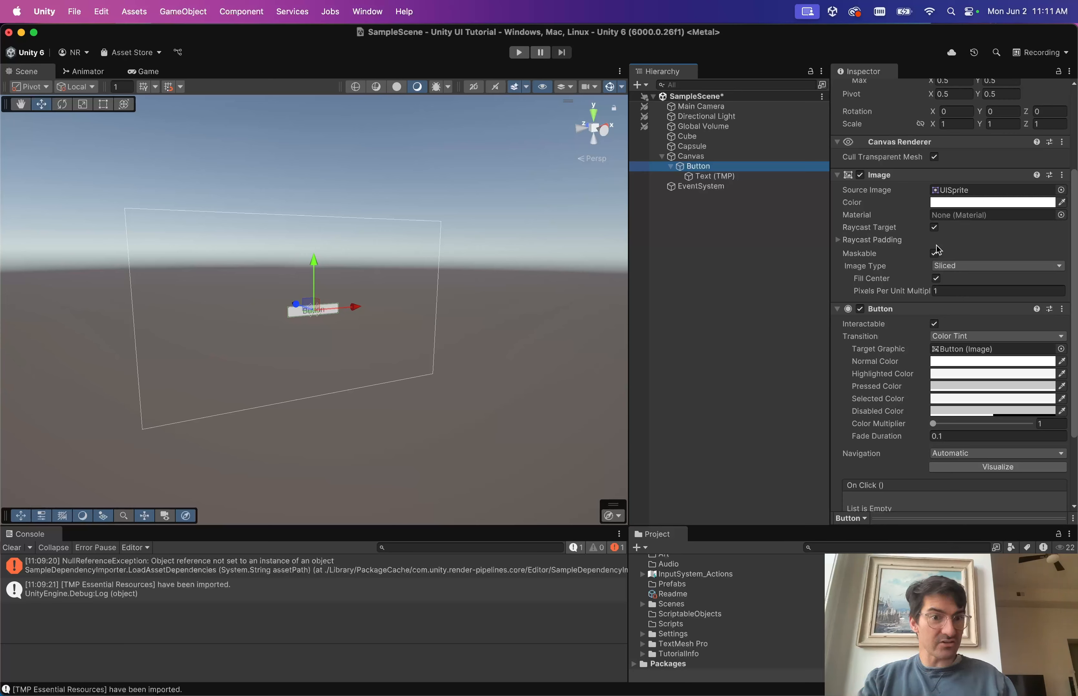
{"action": "scroll", "coordinate": [903, 251], "scroll_direction": "down", "scroll_amount": 3}
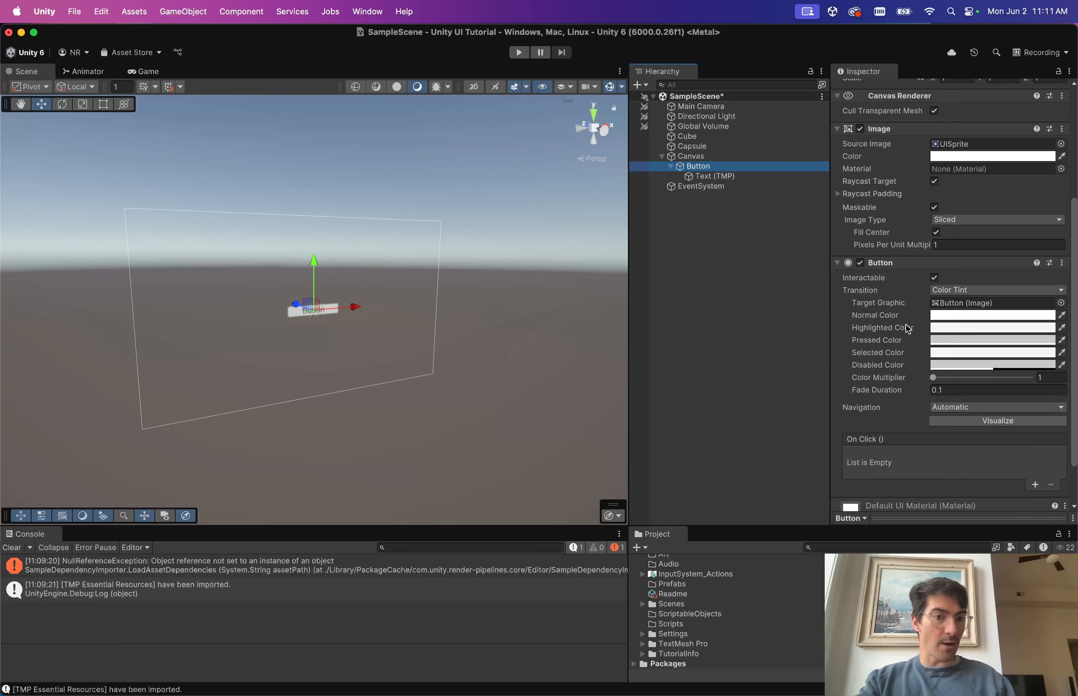
{"action": "scroll", "coordinate": [908, 329], "scroll_direction": "down", "scroll_amount": 2}
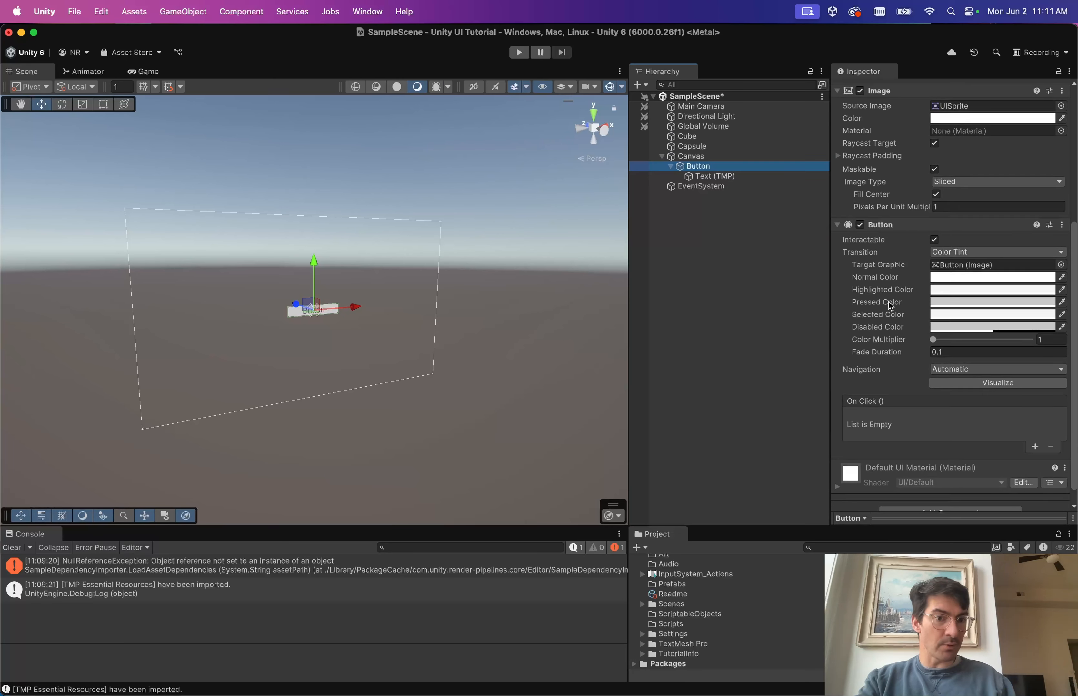
{"action": "scroll", "coordinate": [891, 307], "scroll_direction": "down", "scroll_amount": 1}
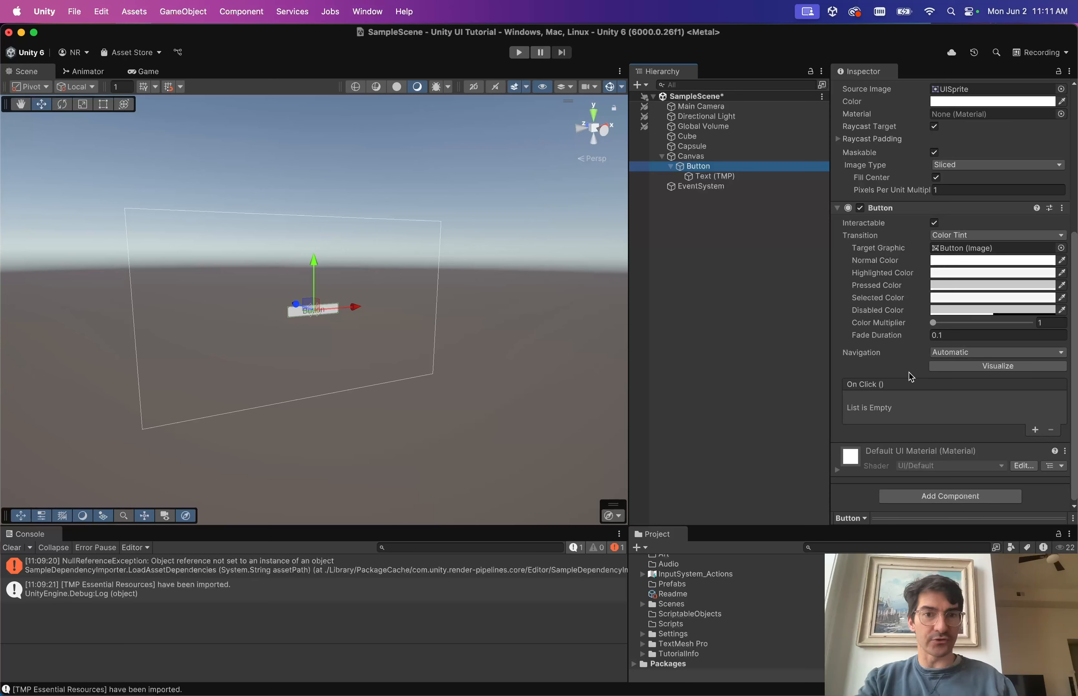
{"action": "scroll", "coordinate": [857, 224], "scroll_direction": "up", "scroll_amount": 8}
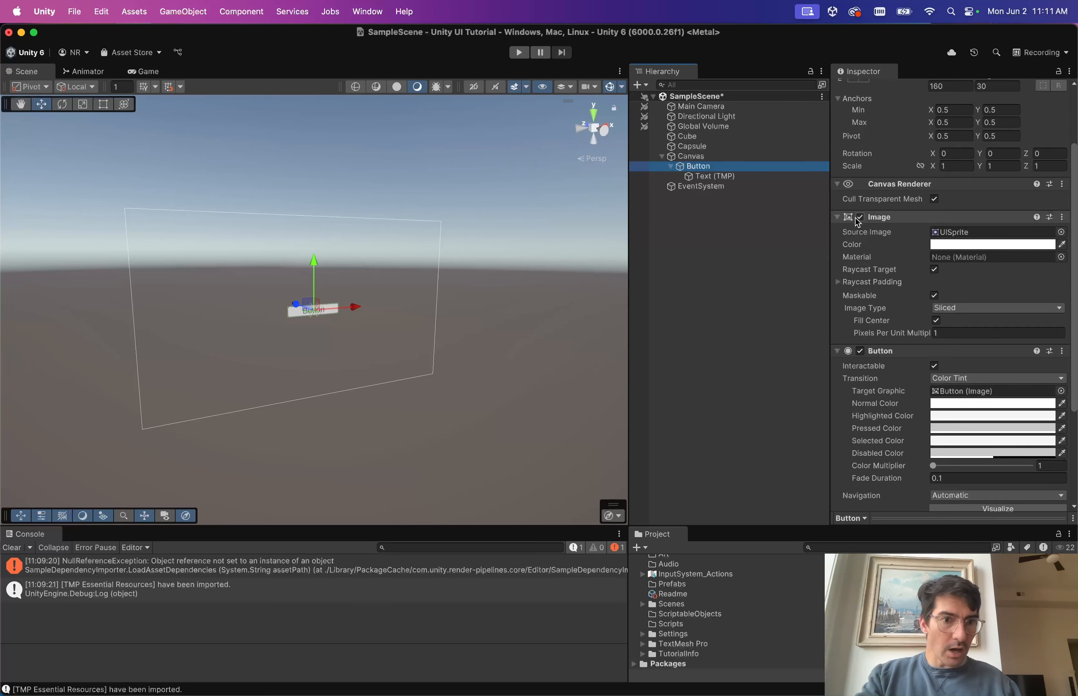
{"action": "scroll", "coordinate": [901, 193], "scroll_direction": "down", "scroll_amount": 3}
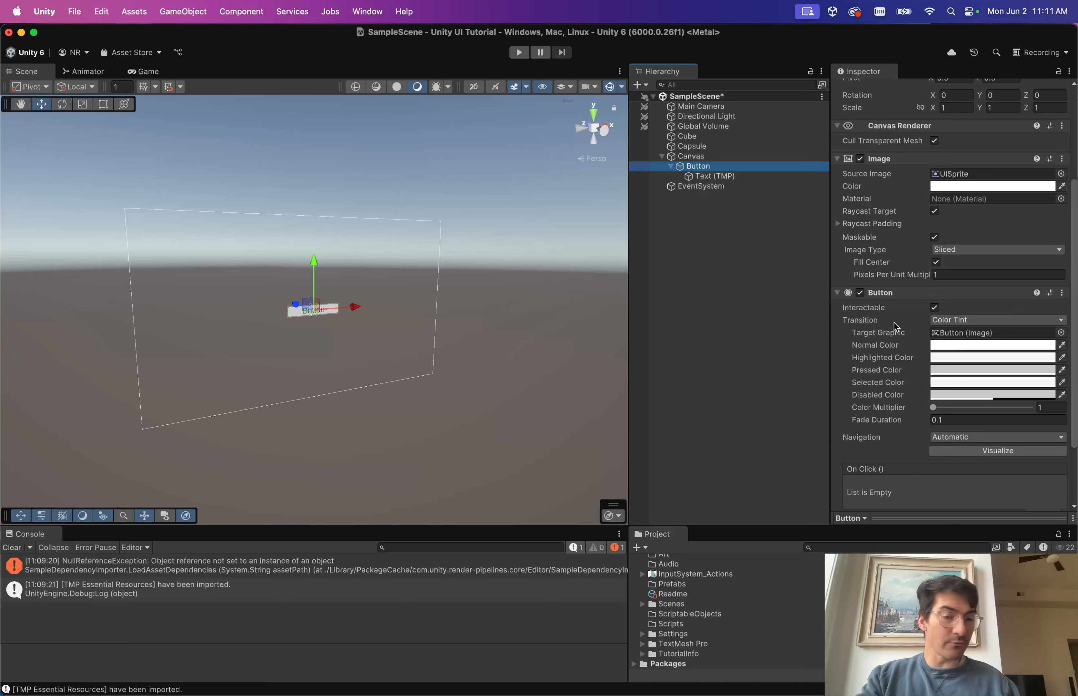
{"action": "scroll", "coordinate": [895, 327], "scroll_direction": "down", "scroll_amount": 3}
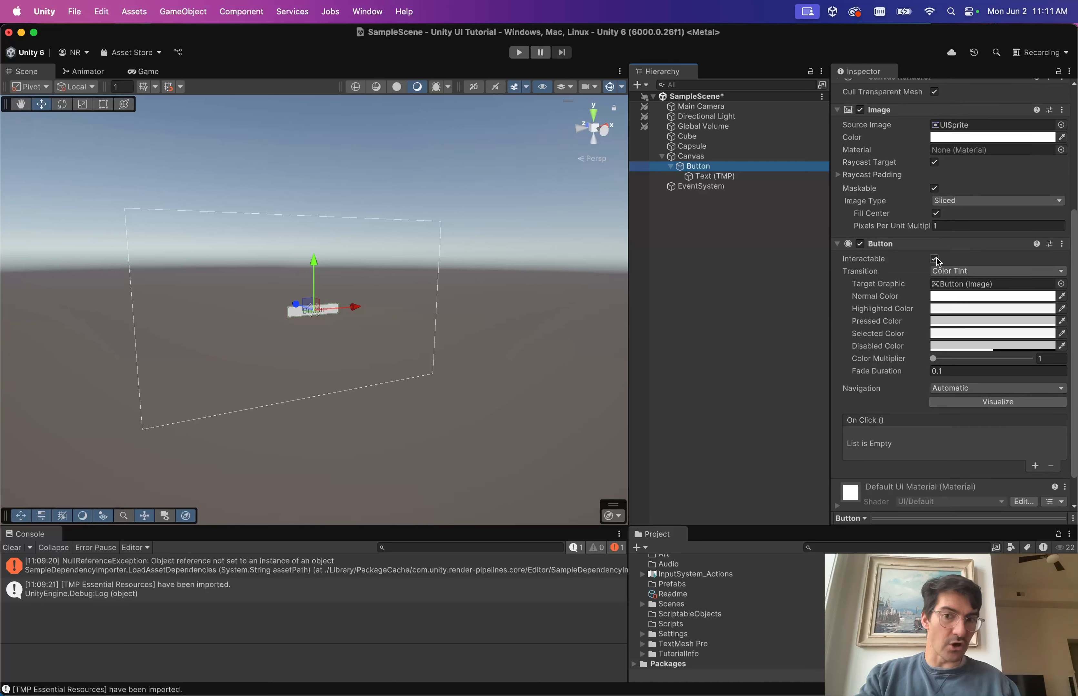
In the Game view, toggle Interactable off and on to compare the dimmed and enabled Button.
{"action": "left_click", "coordinate": [934, 259]}
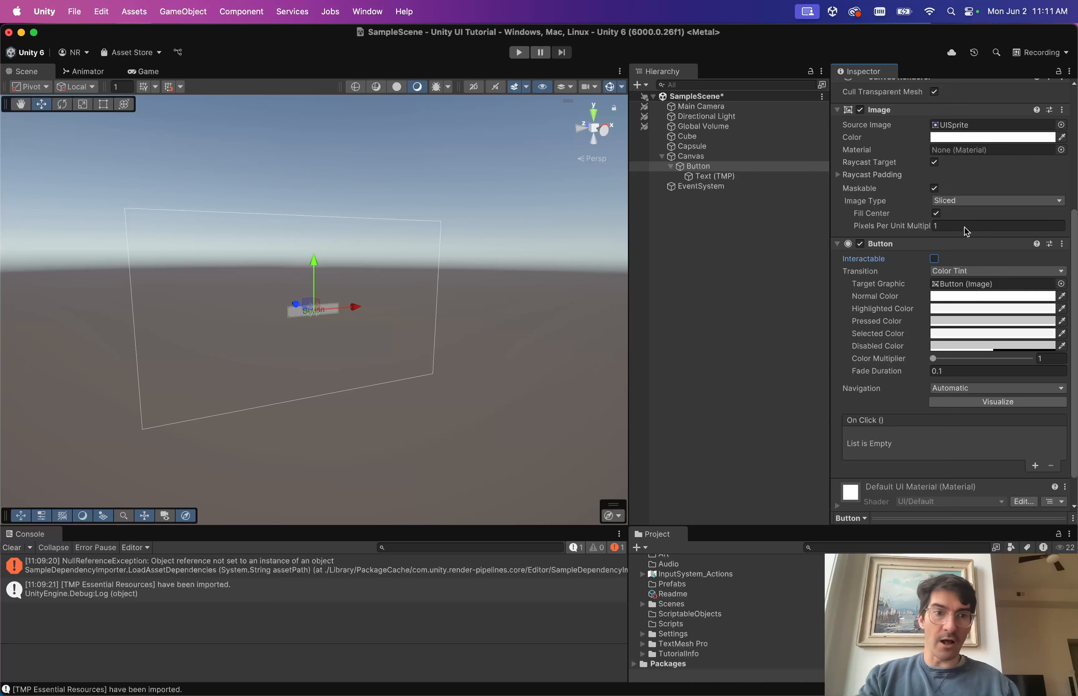
{"action": "left_click", "coordinate": [156, 71]}
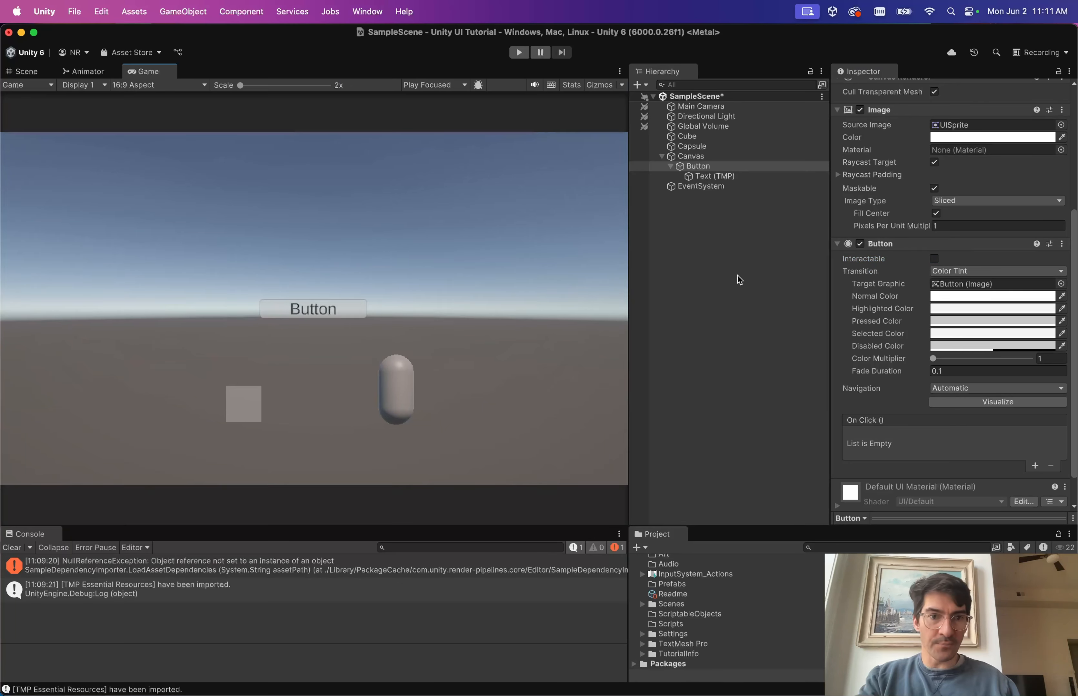
{"action": "left_click", "coordinate": [934, 258]}
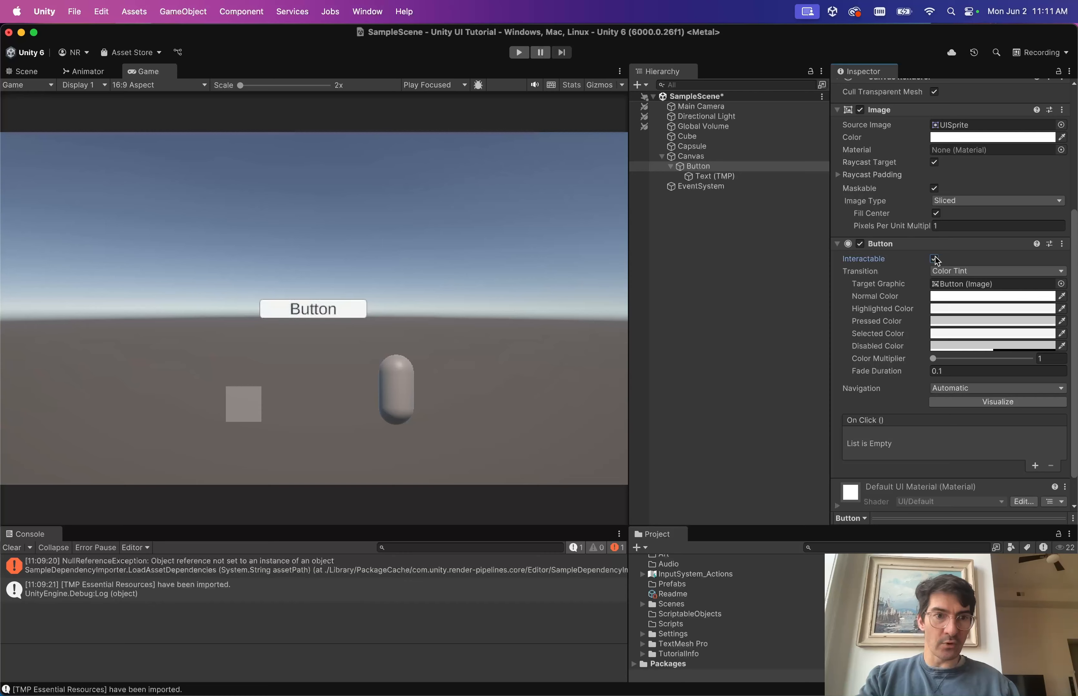
{"action": "left_click", "coordinate": [934, 259]}
{"action": "left_click", "coordinate": [934, 259]}
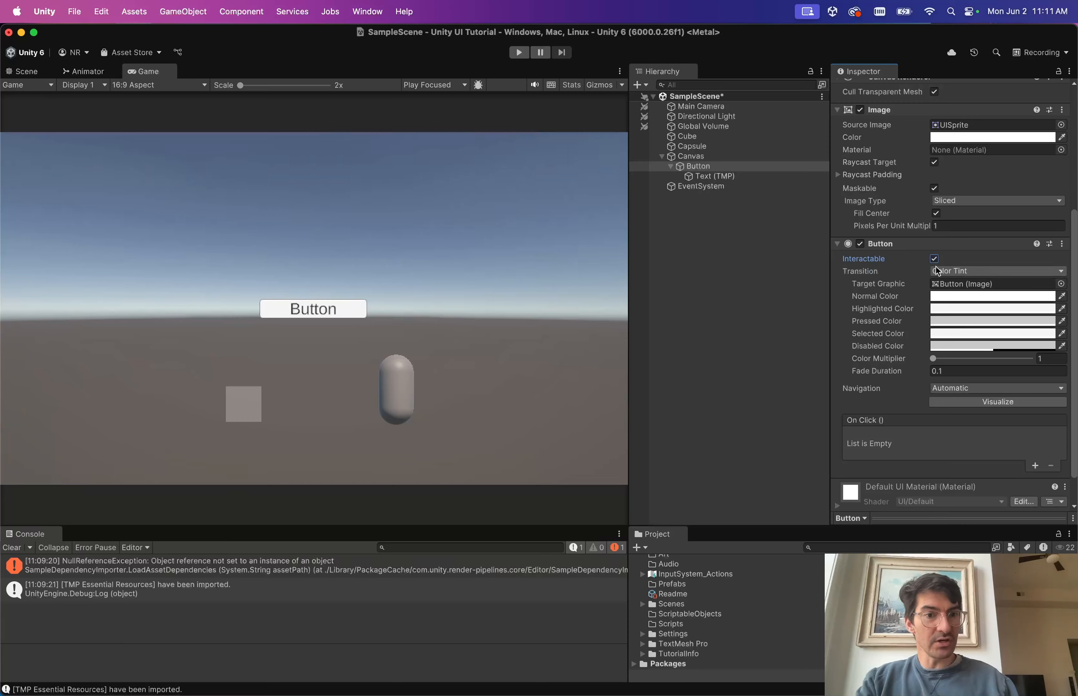
Locate the Target Graphic image that the Button tints, with Color Multiplier 1 and Fade Duration 0.1.
{"action": "left_click", "coordinate": [942, 284]}
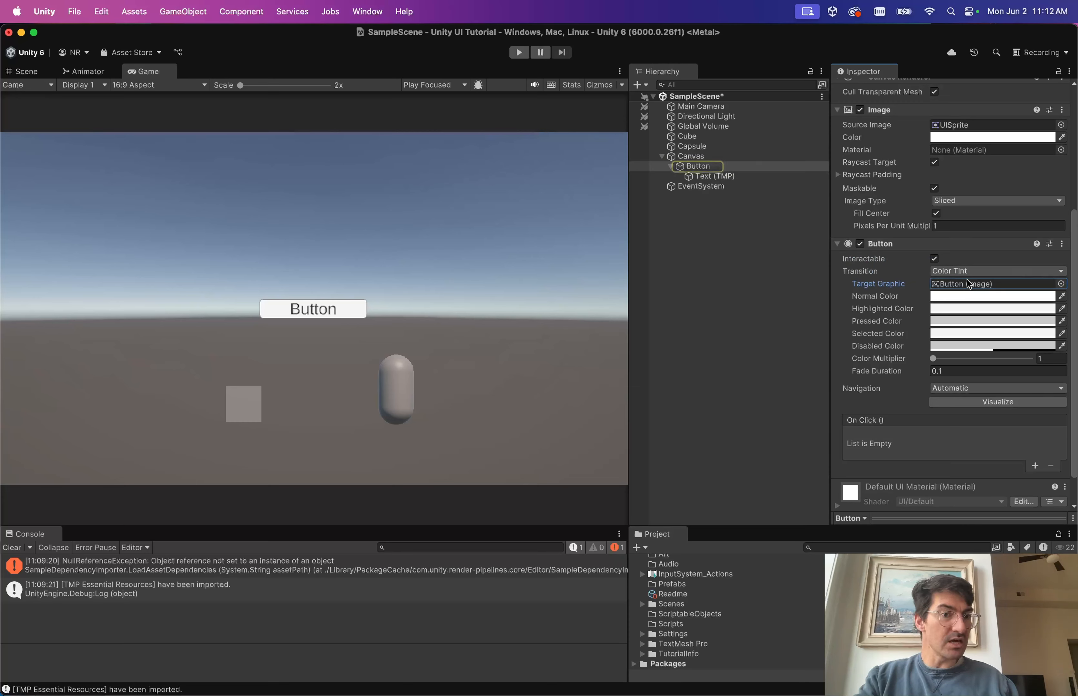
{"action": "scroll", "coordinate": [975, 288], "scroll_direction": "up", "scroll_amount": 4}
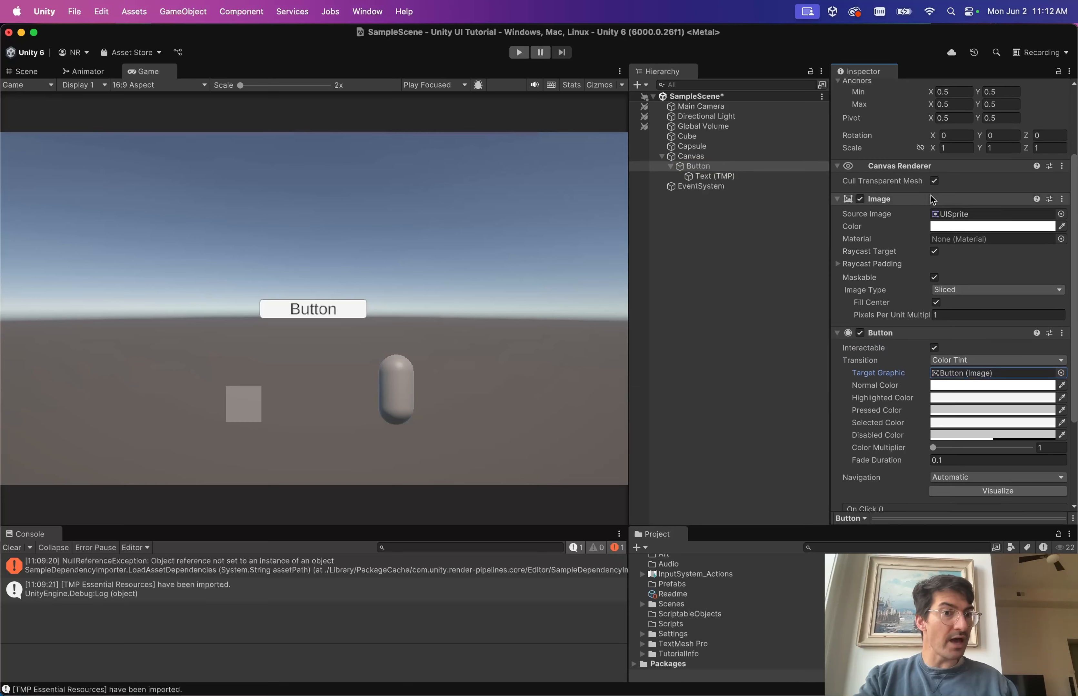
{"action": "scroll", "coordinate": [936, 199], "scroll_direction": "down", "scroll_amount": 1}
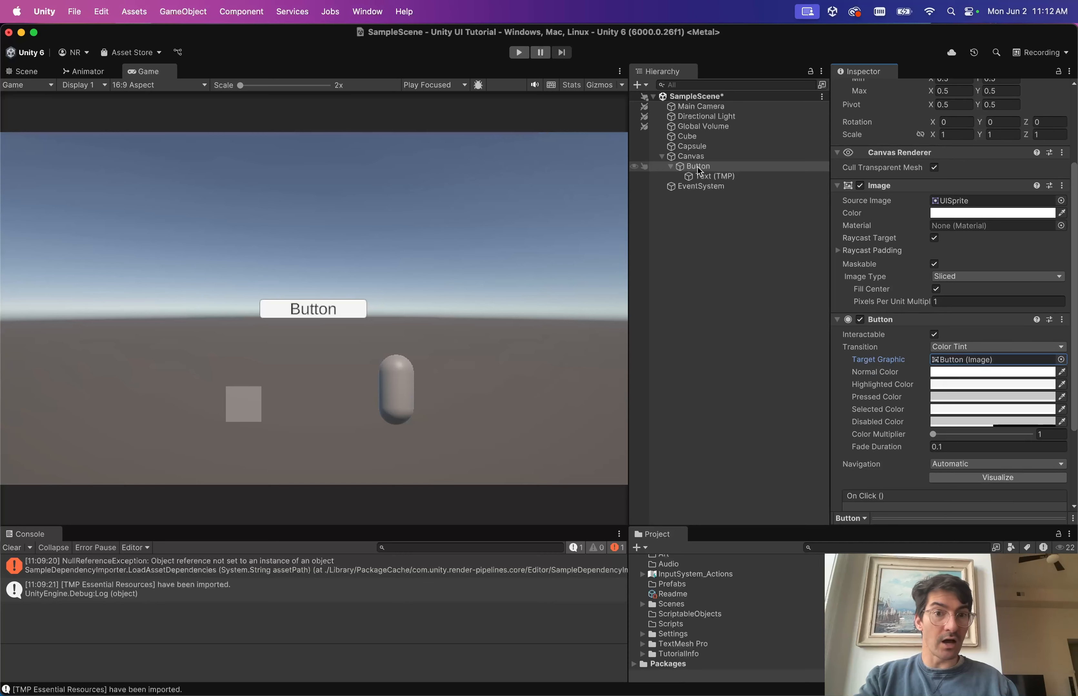
{"action": "scroll", "coordinate": [916, 289], "scroll_direction": "down", "scroll_amount": 3}
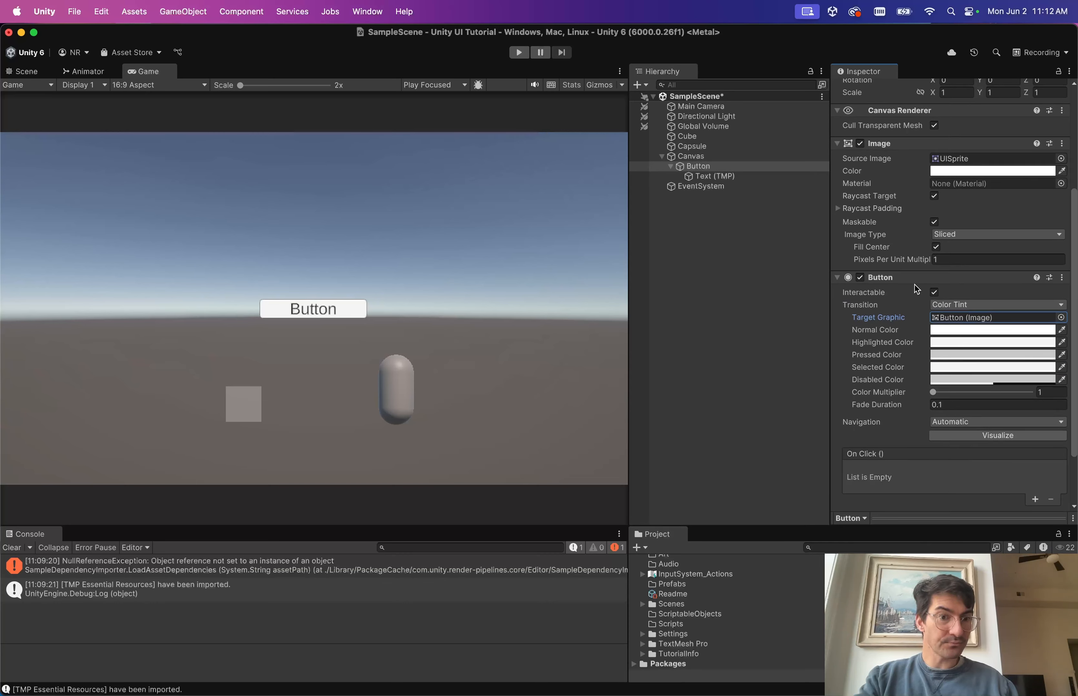
{"action": "scroll", "coordinate": [916, 289], "scroll_direction": "down", "scroll_amount": 2}
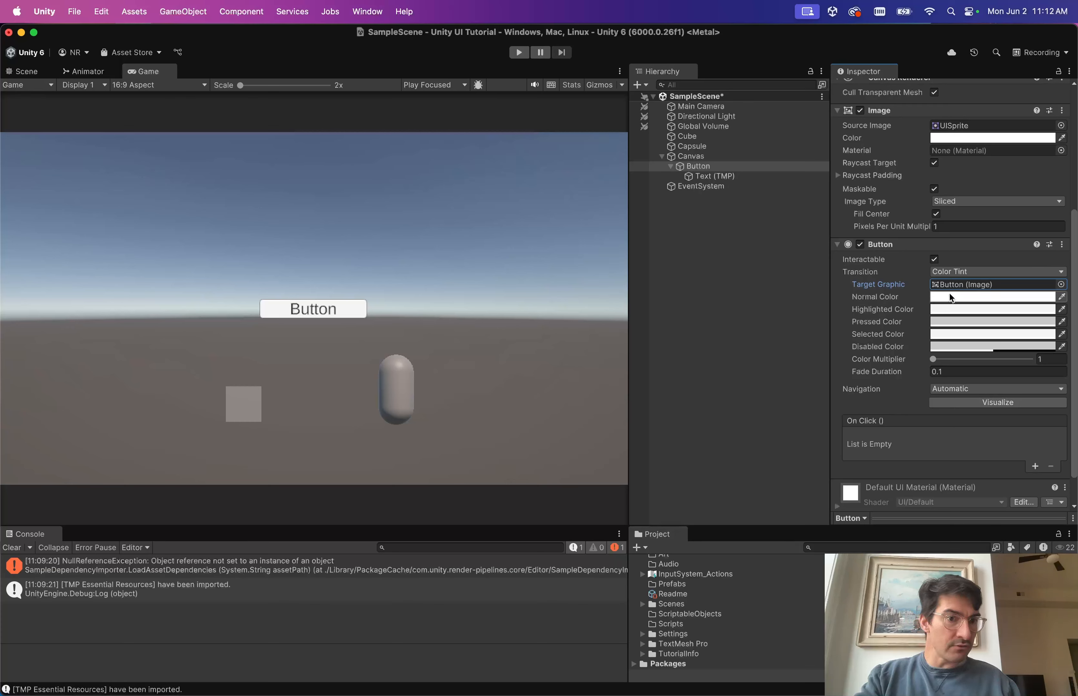
Set the Highlighted colour to orange and the Pressed colour to red.
{"action": "left_click", "coordinate": [950, 305]}
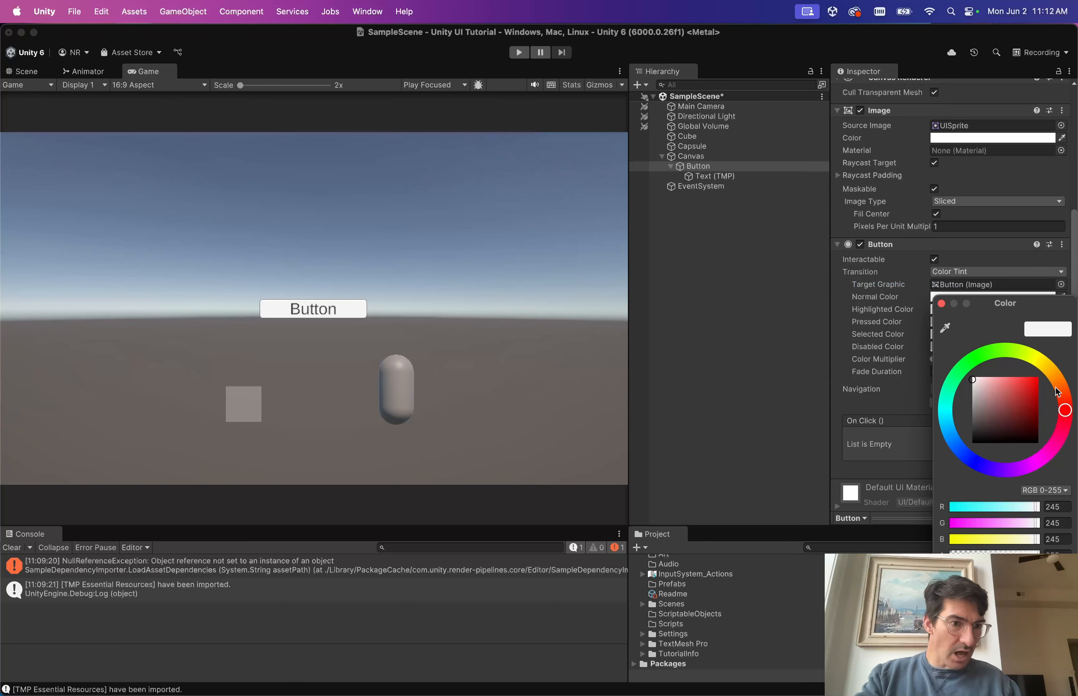
{"action": "mouse_move", "coordinate": [1058, 393]}
{"action": "left_mouse_down"}
{"action": "mouse_move", "coordinate": [1029, 368]}
{"action": "mouse_move", "coordinate": [1038, 358]}
{"action": "mouse_move", "coordinate": [1058, 385]}
{"action": "left_mouse_up"}
{"action": "left_click", "coordinate": [941, 304]}
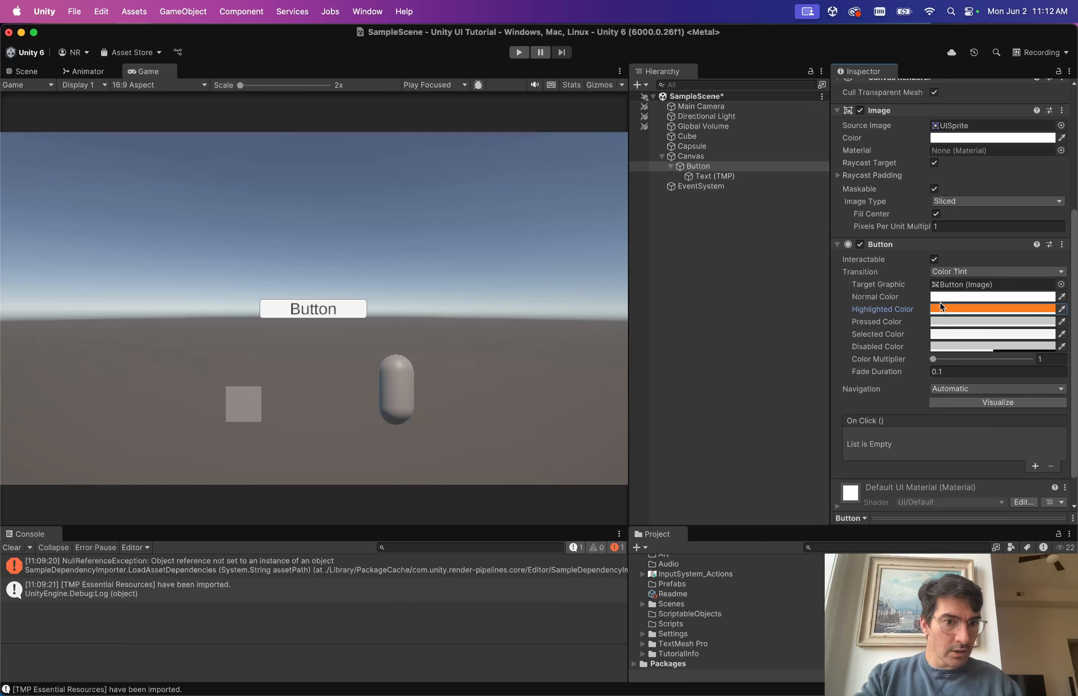
{"action": "left_click", "coordinate": [961, 322]}
{"action": "mouse_move", "coordinate": [1033, 399]}
{"action": "left_mouse_down"}
{"action": "mouse_move", "coordinate": [1015, 377]}
{"action": "mouse_move", "coordinate": [1025, 382]}
{"action": "left_mouse_up"}
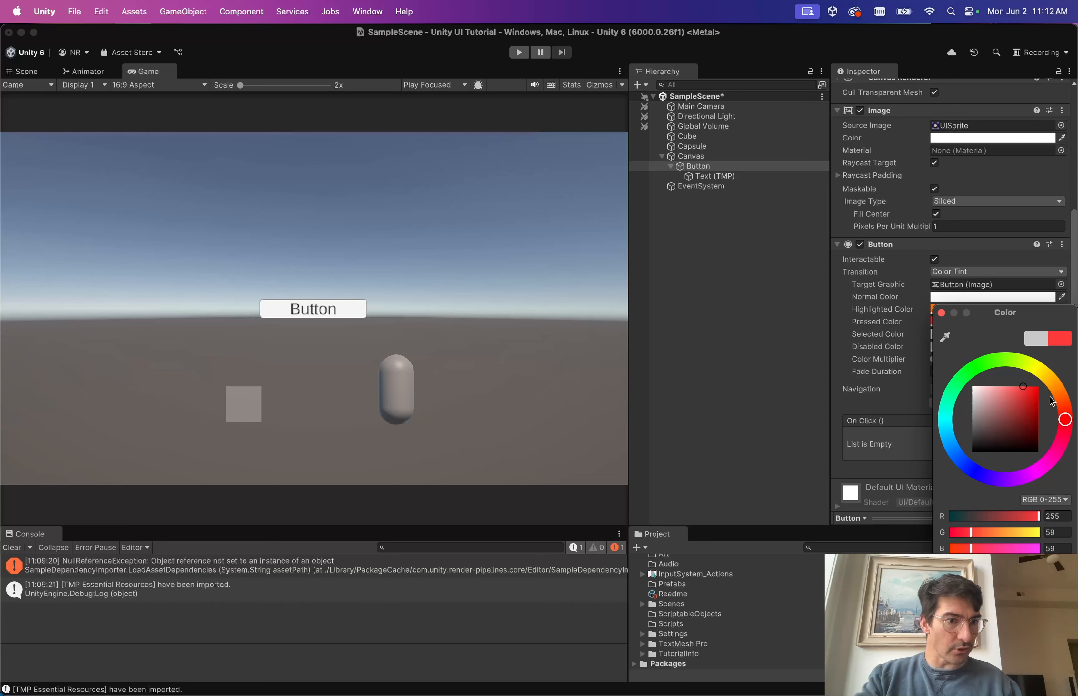
{"action": "left_click", "coordinate": [940, 312]}
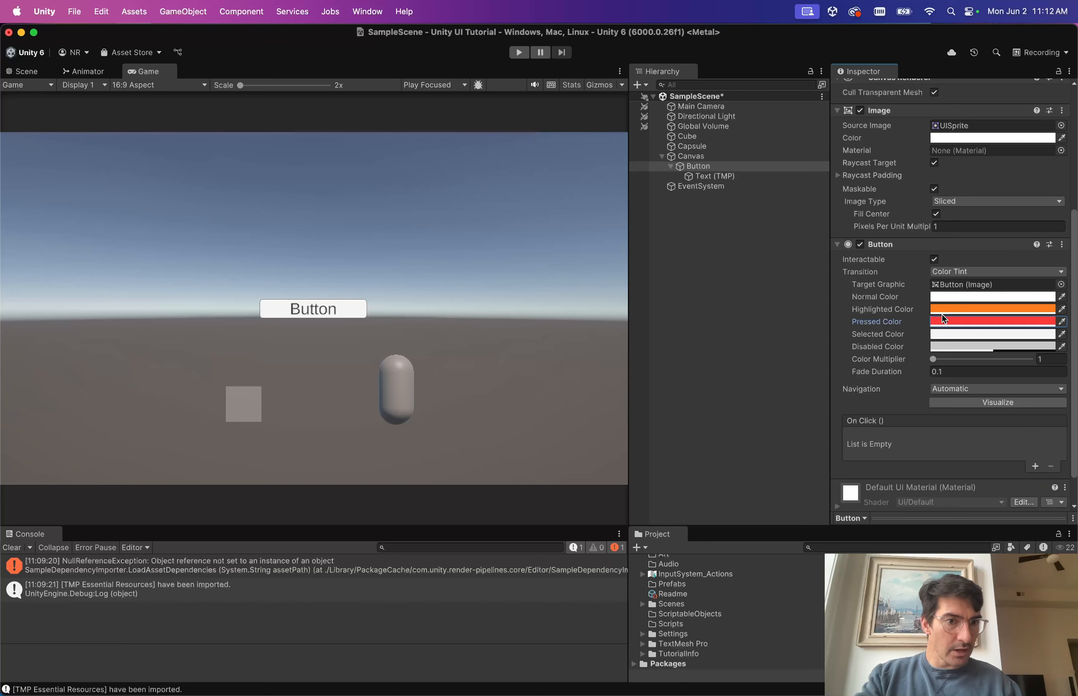
Set the Selected colour to bright green and the Disabled colour to a darker grey.
{"action": "left_click", "coordinate": [964, 334]}
{"action": "left_click_drag", "start_coordinate": [969, 380], "coordinate": [982, 376]}
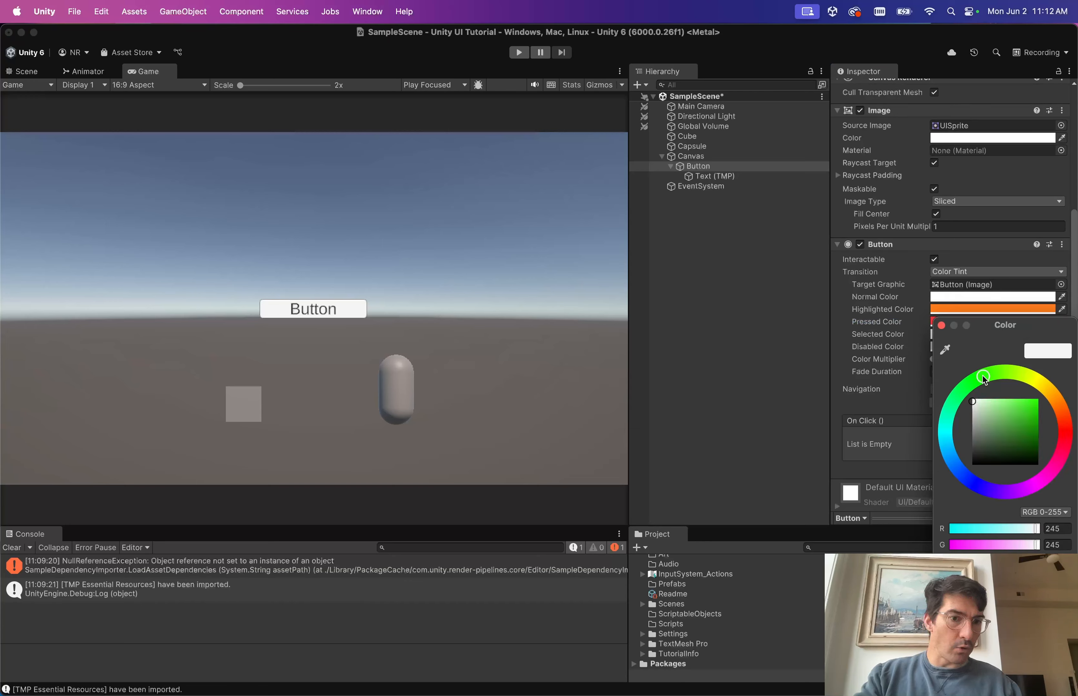
{"action": "left_click", "coordinate": [1026, 402]}
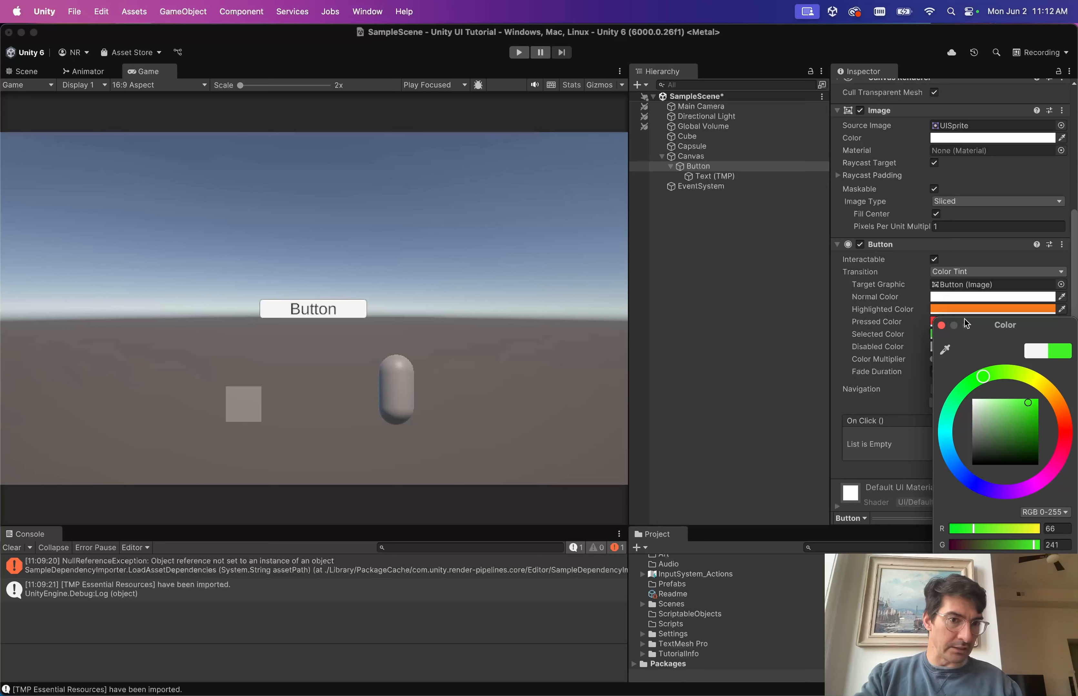
{"action": "left_click", "coordinate": [941, 326]}
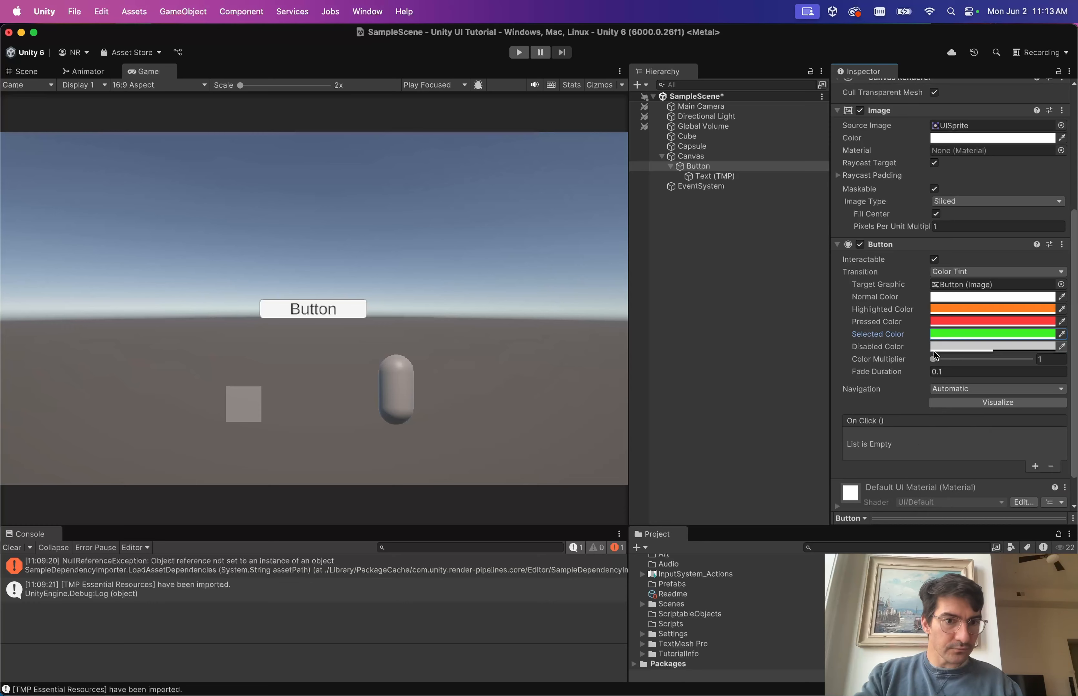
{"action": "left_click", "coordinate": [954, 345]}
{"action": "left_click", "coordinate": [975, 438]}
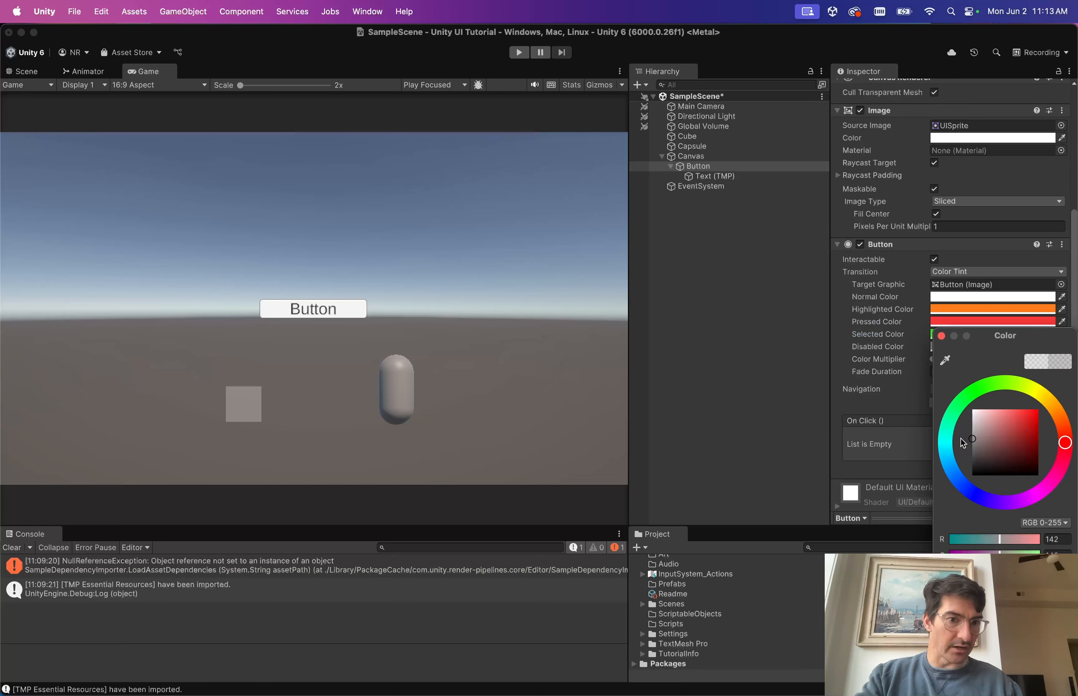
{"action": "left_click", "coordinate": [941, 337]}
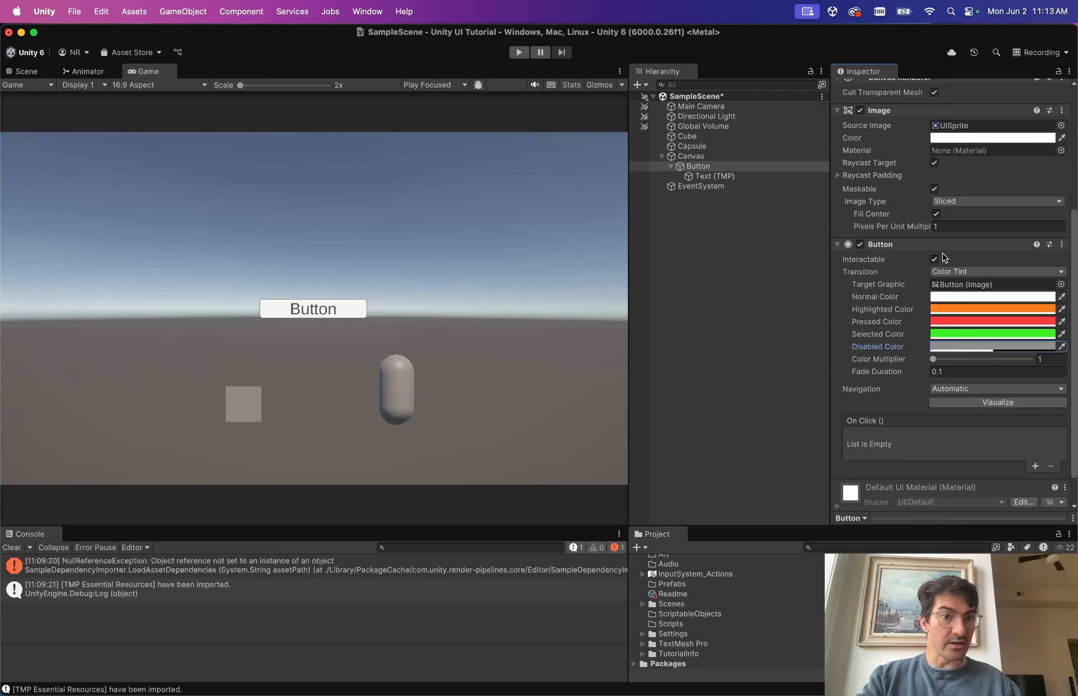
{"action": "left_click", "coordinate": [934, 260]}
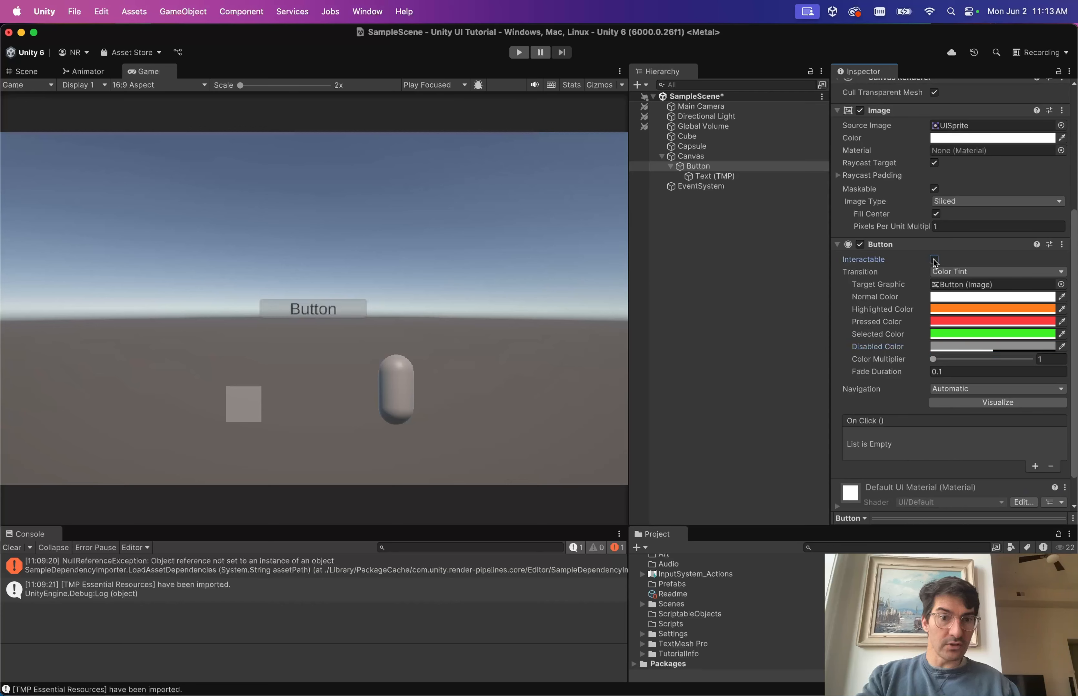
{"action": "left_click", "coordinate": [934, 260]}
{"action": "left_click", "coordinate": [934, 260]}
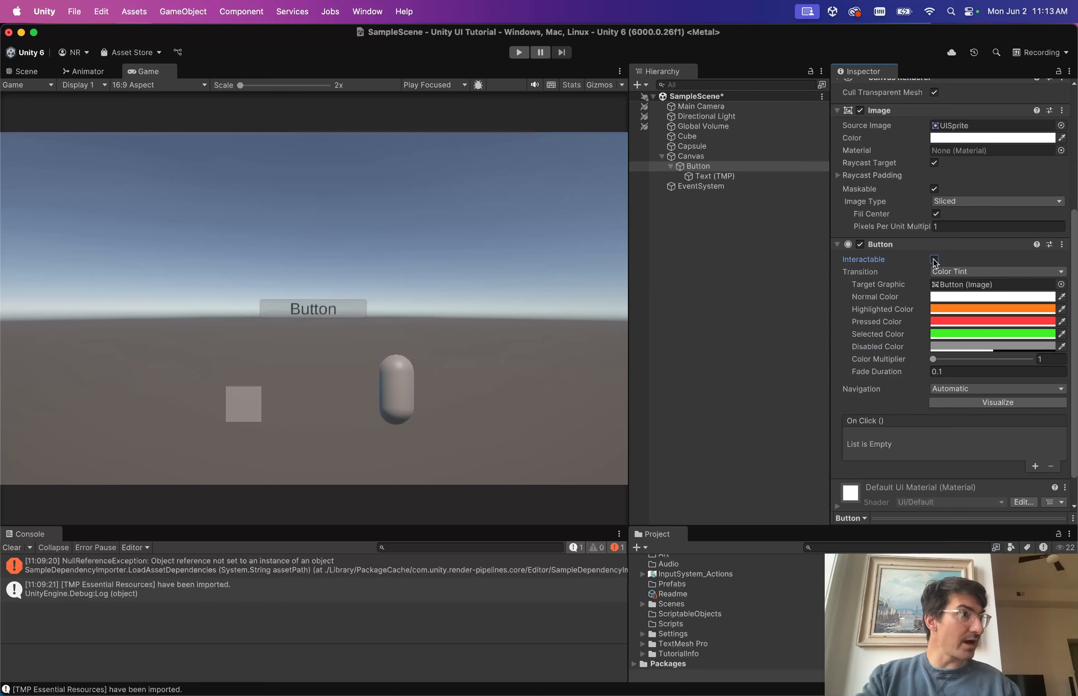
{"action": "left_click", "coordinate": [934, 261]}
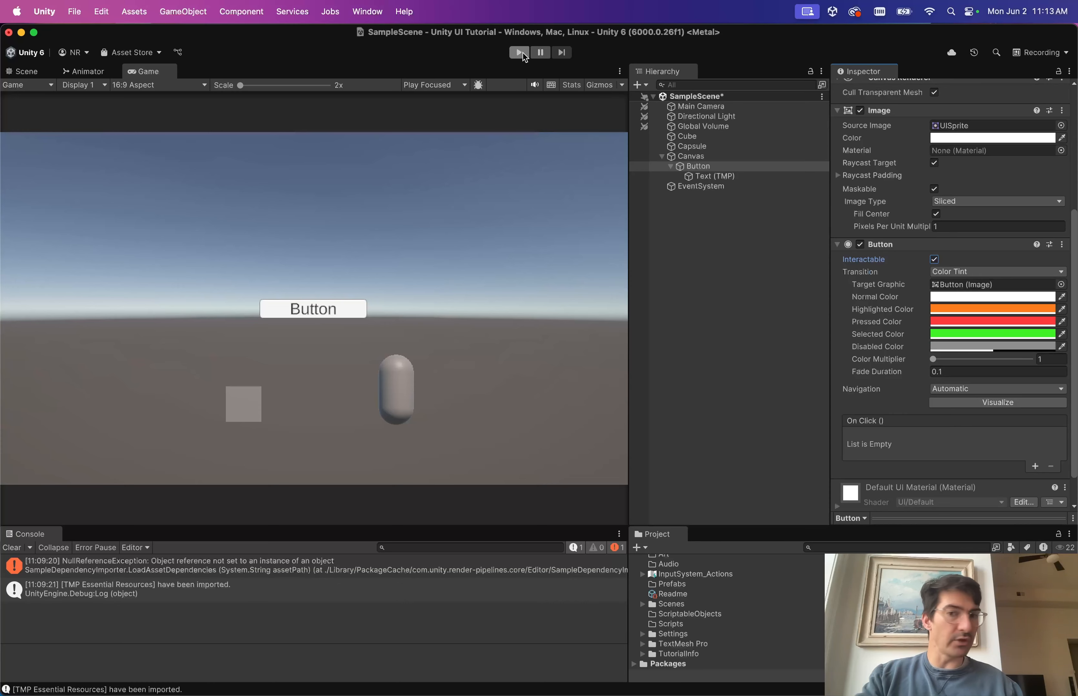
Enter Play mode and click the Button in the Game view to test its tints.
{"action": "left_click", "coordinate": [519, 53]}
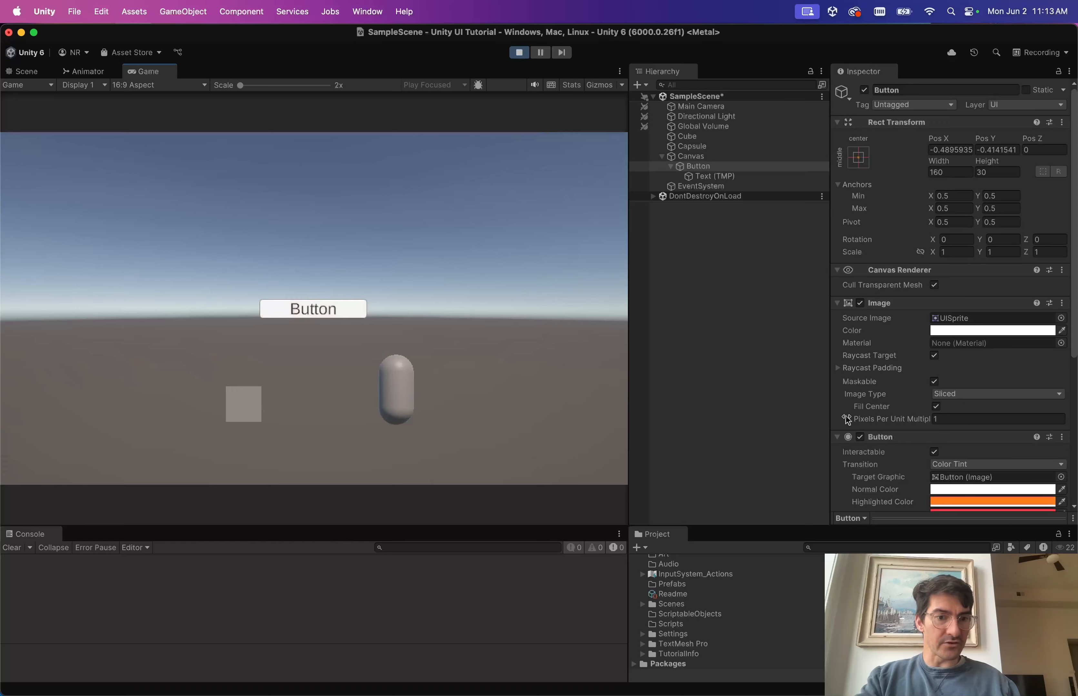
{"action": "scroll", "coordinate": [846, 421], "scroll_direction": "down", "scroll_amount": 3}
{"action": "scroll", "coordinate": [889, 426], "scroll_direction": "down", "scroll_amount": 3}
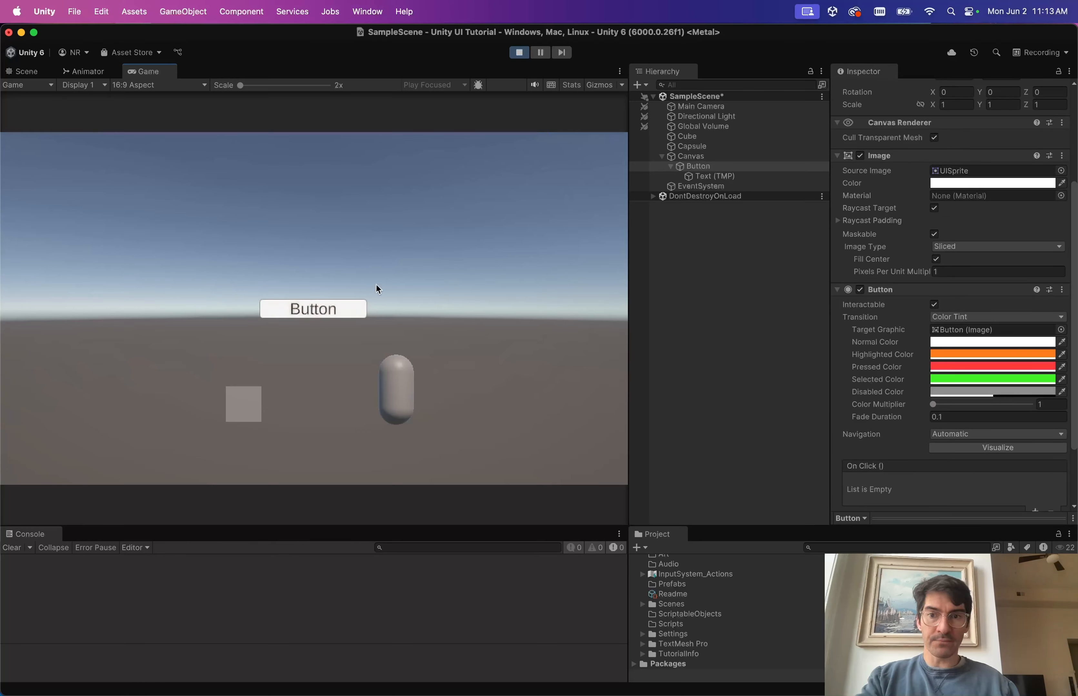
{"action": "left_click", "coordinate": [351, 307]}
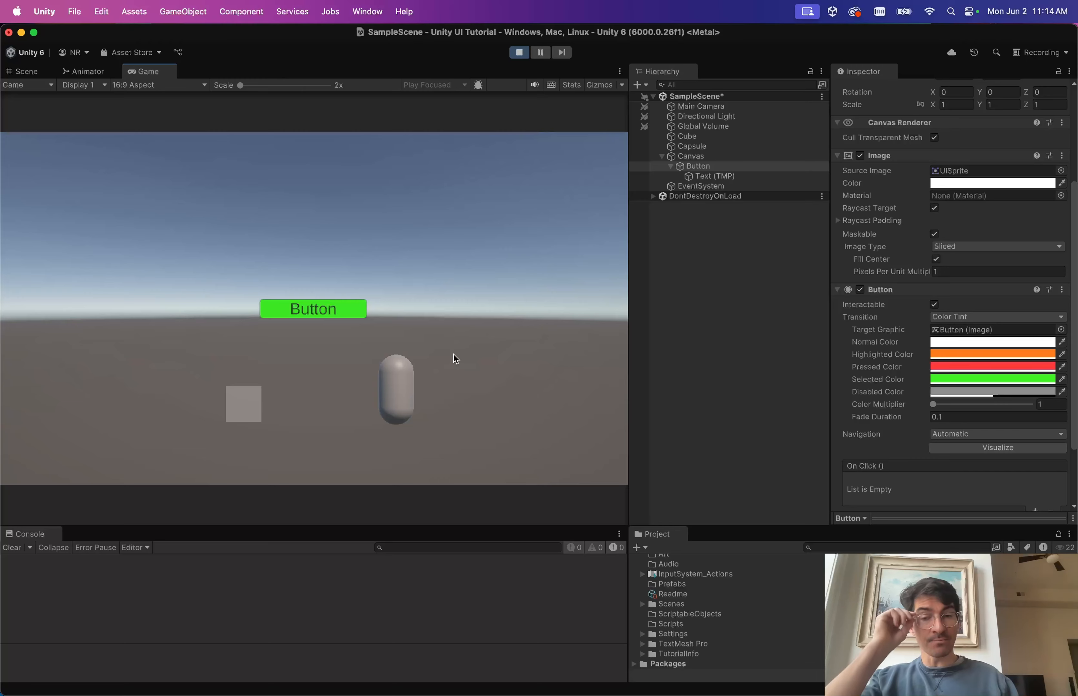
{"action": "left_click", "coordinate": [456, 268]}
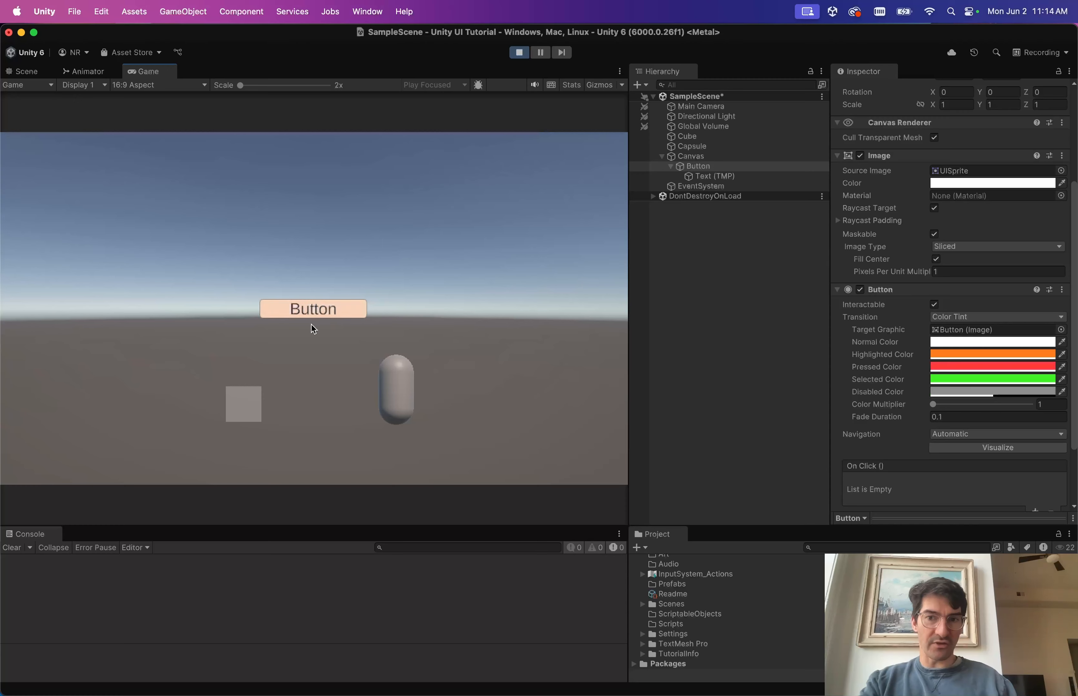
{"action": "left_click", "coordinate": [346, 308]}
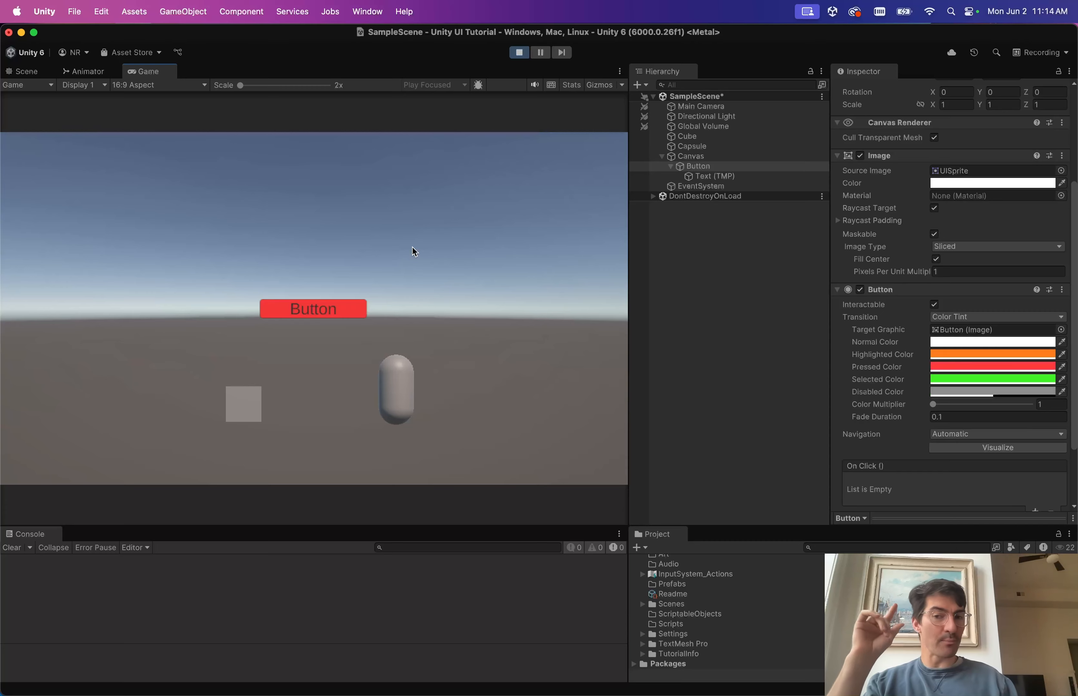
{"action": "left_click_drag", "start_coordinate": [411, 247], "coordinate": [409, 247]}
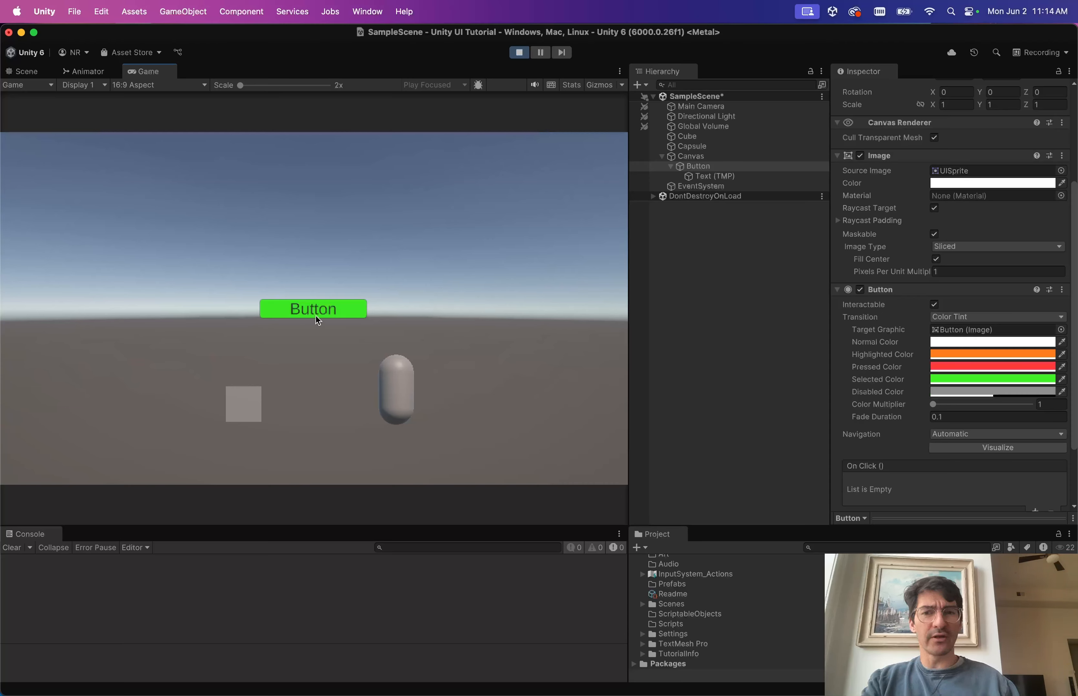
{"action": "left_click", "coordinate": [345, 308]}
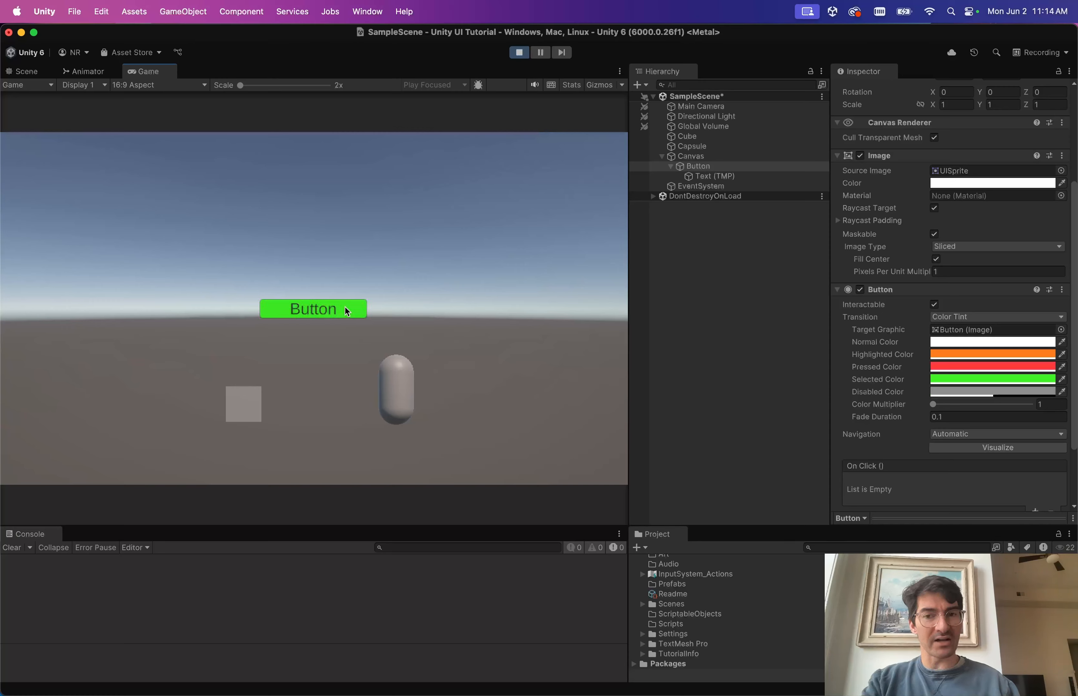
{"action": "left_click_drag", "start_coordinate": [344, 306], "coordinate": [383, 188]}
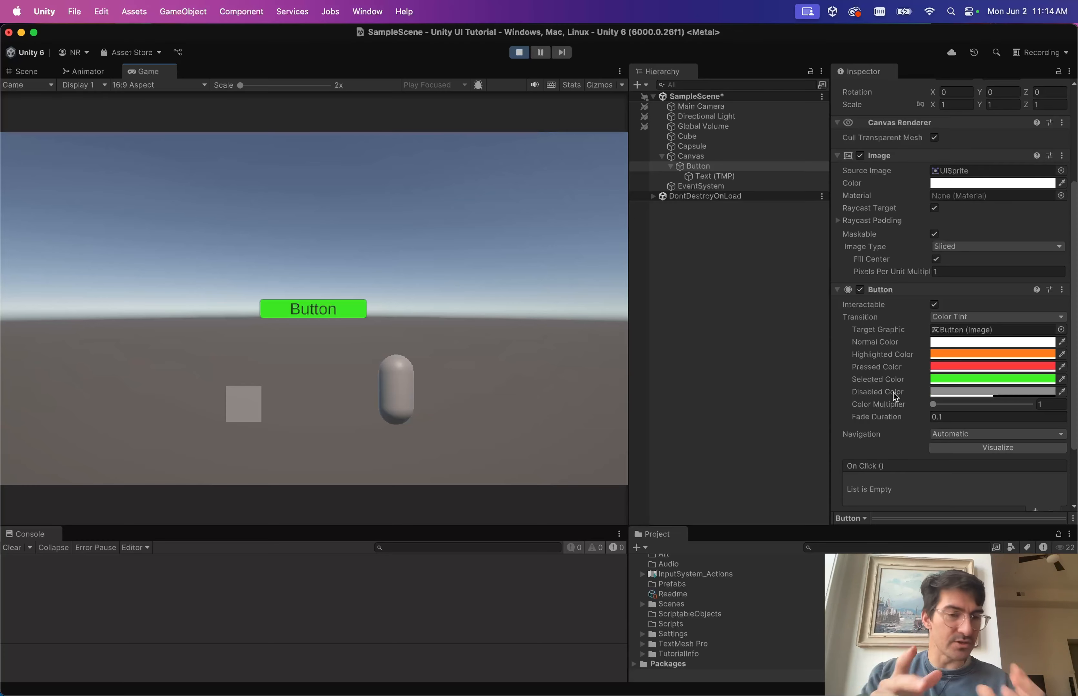
{"action": "scroll", "coordinate": [893, 392], "scroll_direction": "down", "scroll_amount": 3}
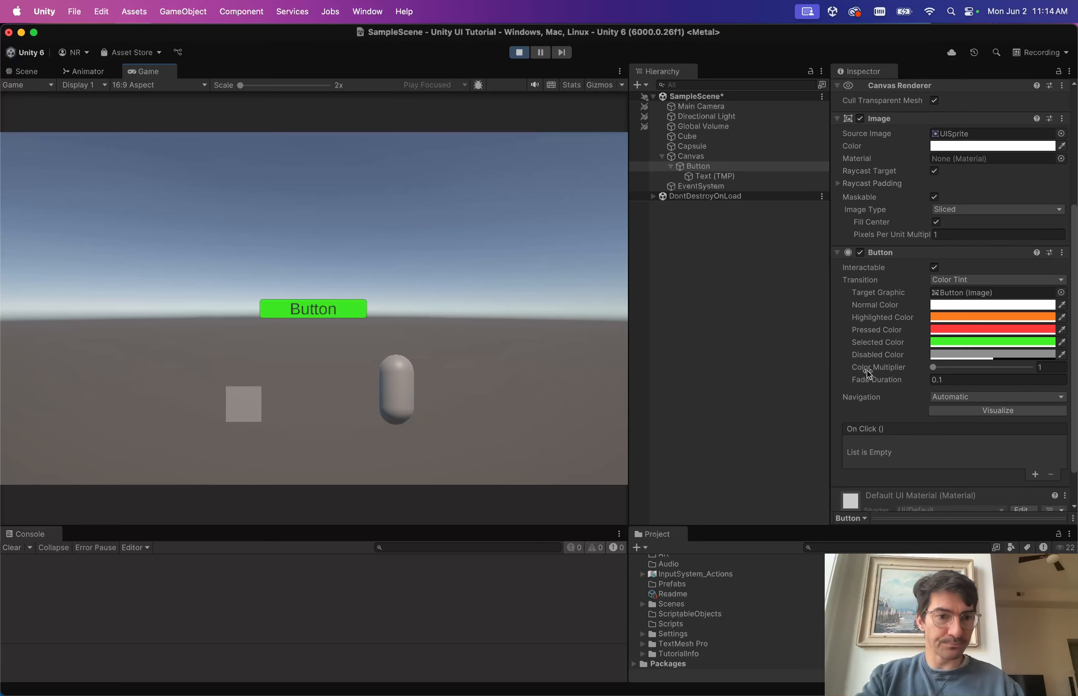
{"action": "scroll", "coordinate": [859, 351], "scroll_direction": "down", "scroll_amount": 3}
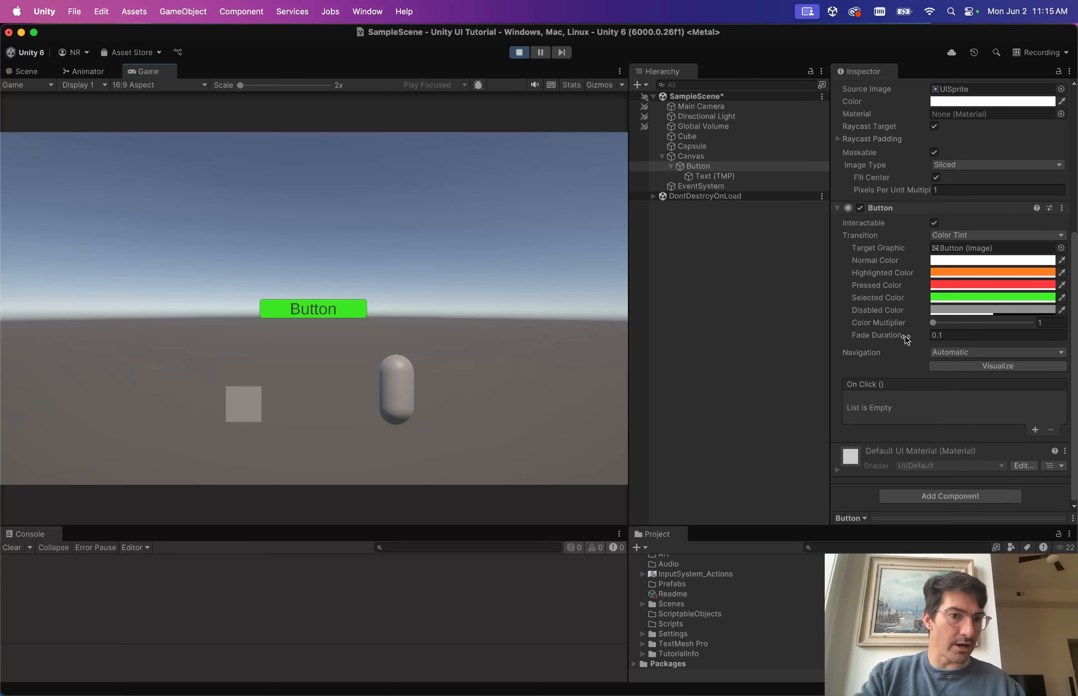
Try a 1-second Fade Duration on the in-game Button, then restore it to 0.1.
{"action": "left_click", "coordinate": [360, 312]}
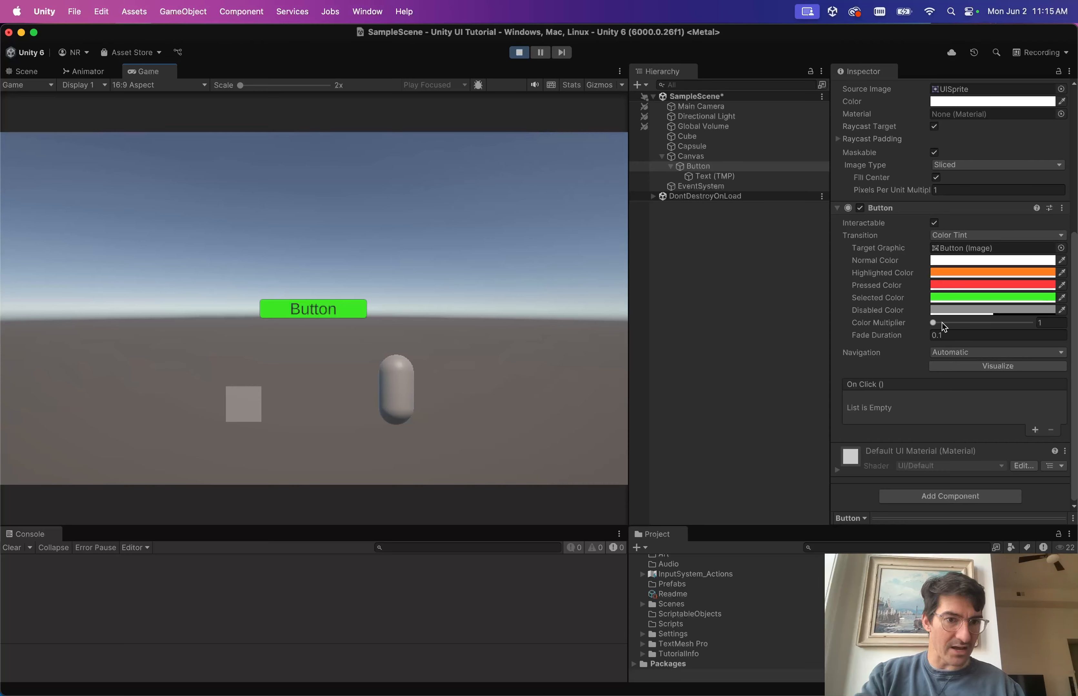
{"action": "left_click", "coordinate": [946, 335]}
{"action": "type", "text": "1"}
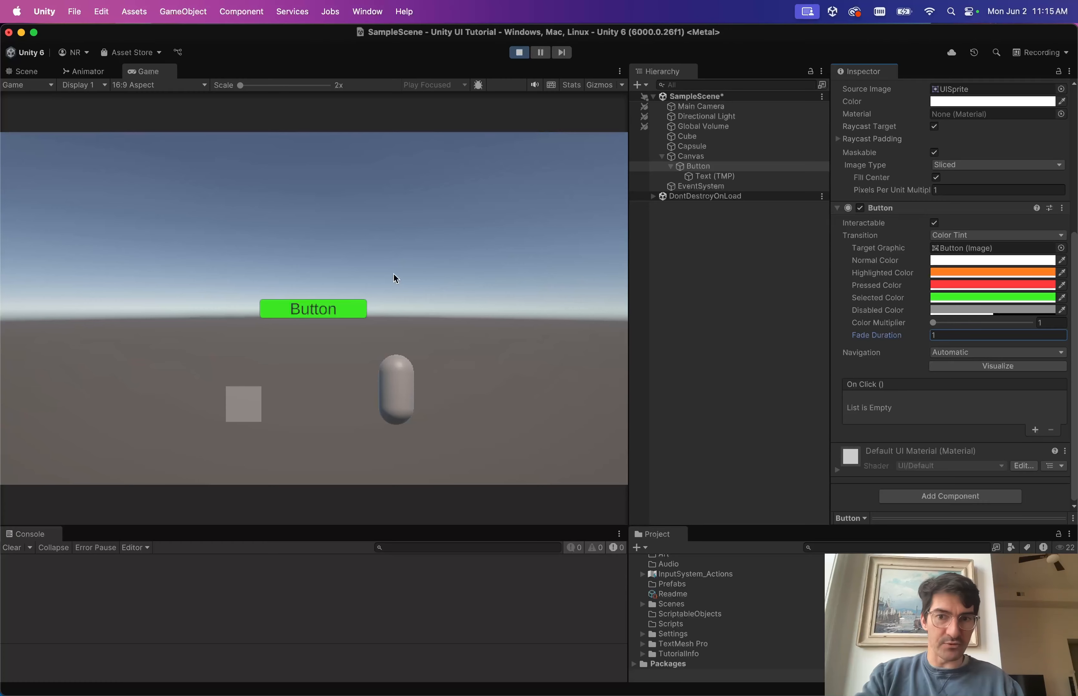
{"action": "left_click", "coordinate": [346, 309]}
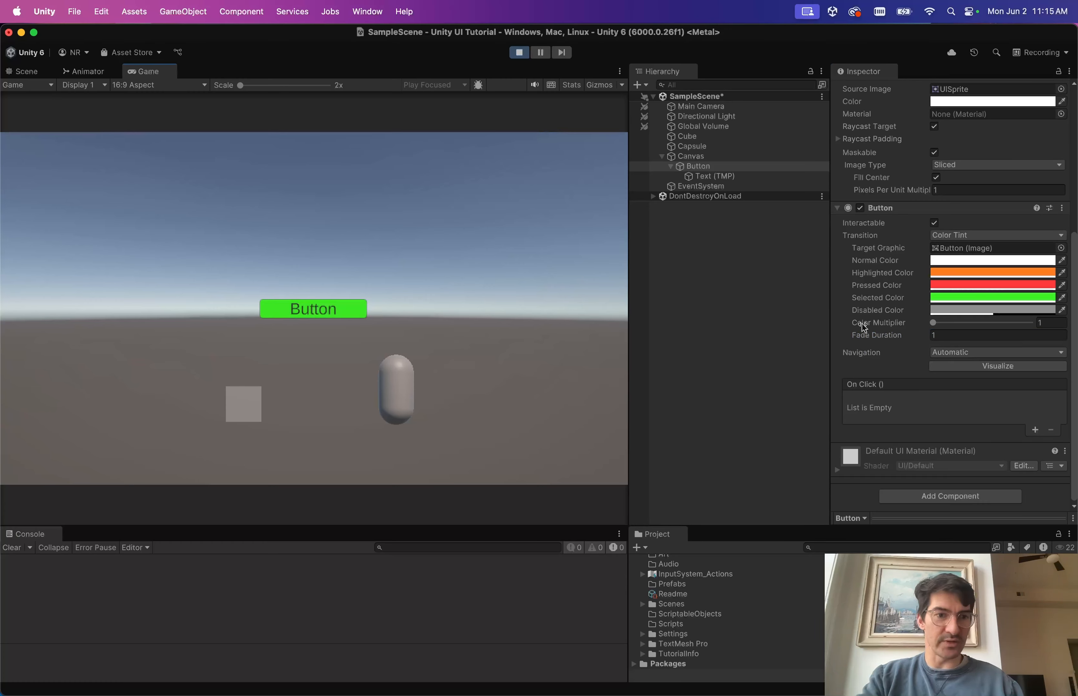
{"action": "left_click", "coordinate": [968, 335]}
{"action": "type", "text": "0.1"}
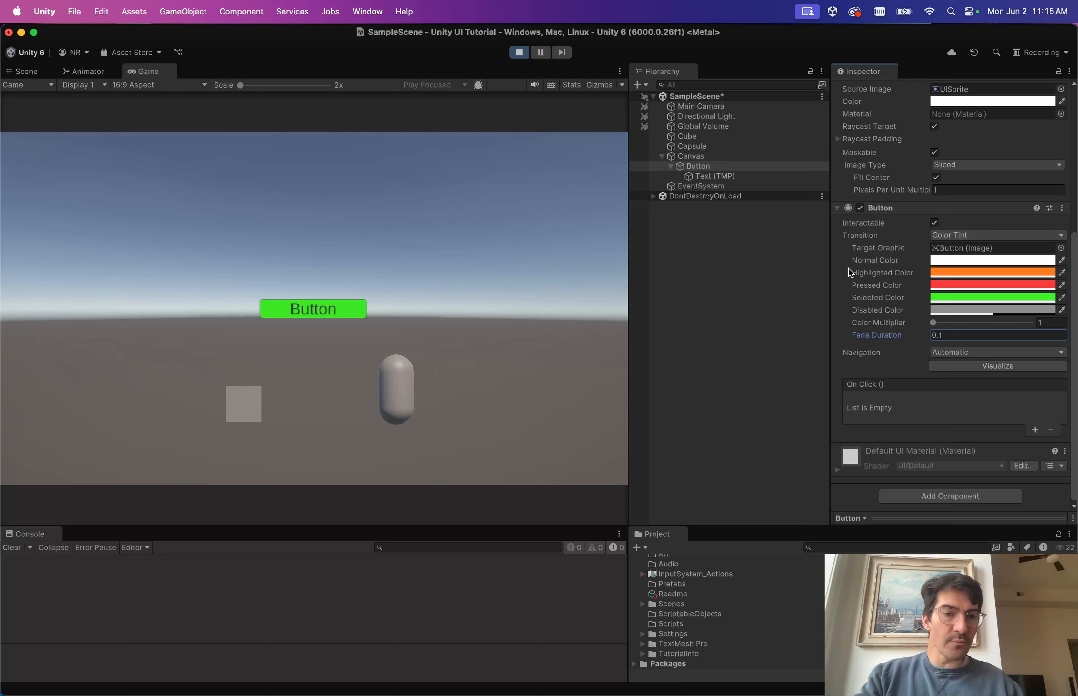
{"action": "left_click", "coordinate": [939, 236]}
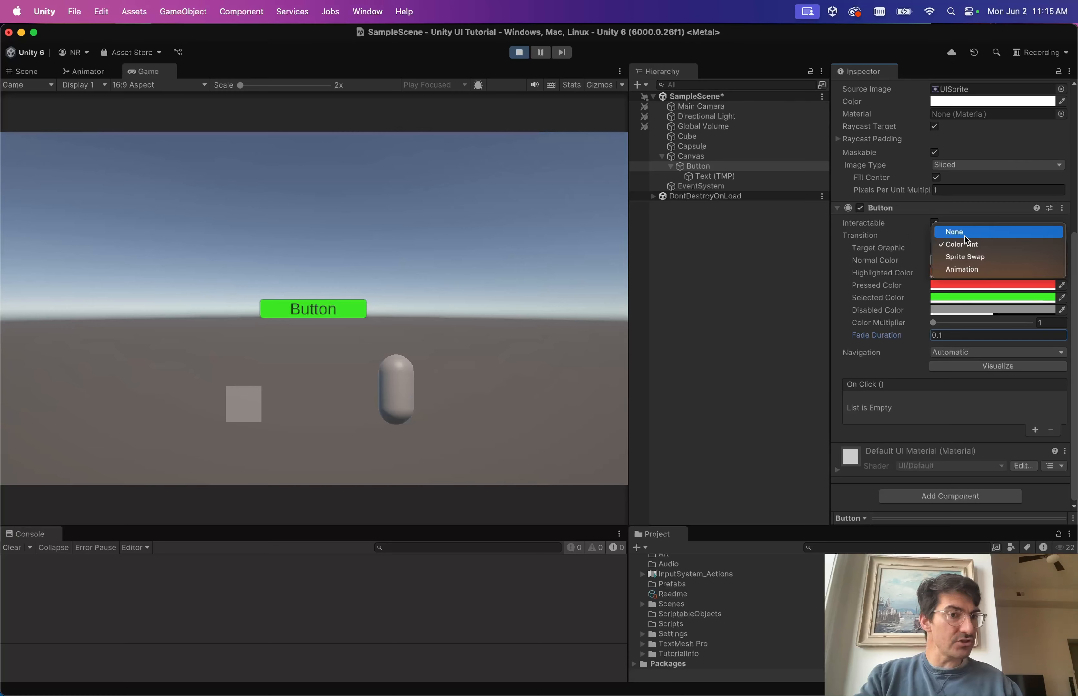
Change the Button's Transition from Color Tint to Sprite Swap.
{"action": "left_click", "coordinate": [961, 256]}
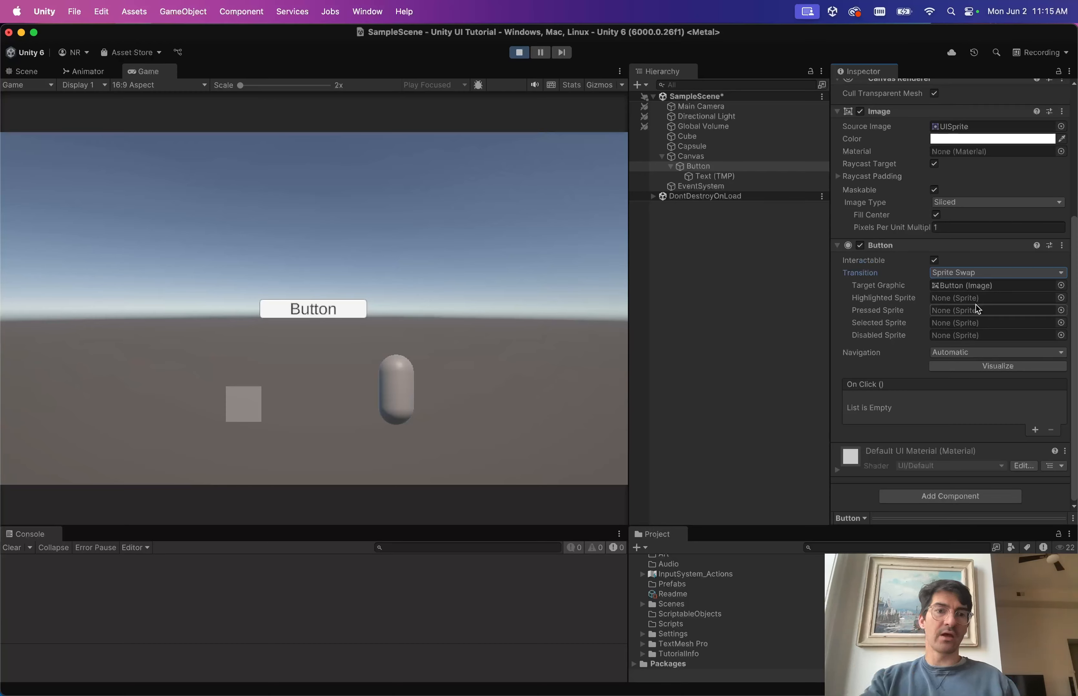
Switch the Transition to Animation and review its default state triggers.
{"action": "left_click", "coordinate": [966, 272]}
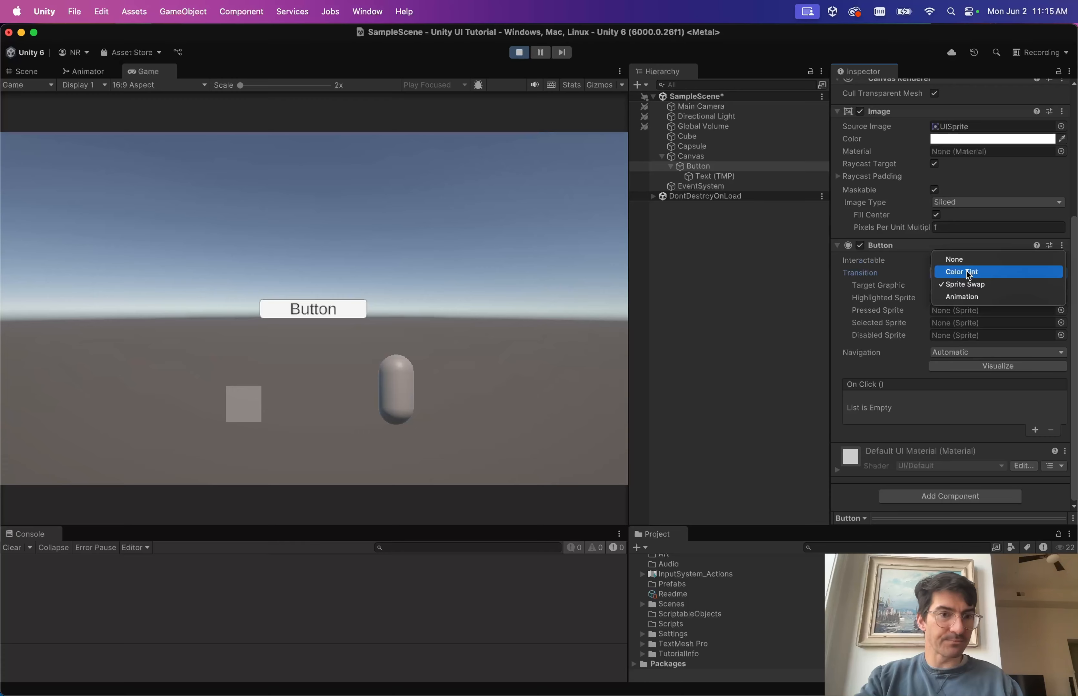
{"action": "left_click", "coordinate": [966, 296]}
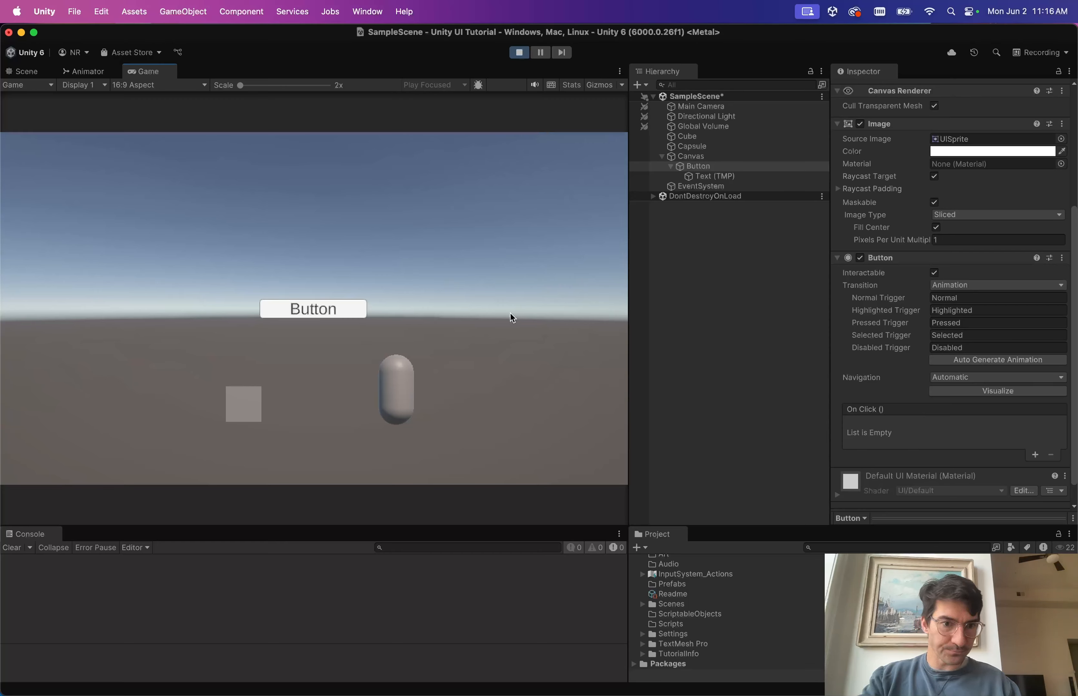
{"action": "scroll", "coordinate": [847, 411], "scroll_direction": "down", "scroll_amount": 2}
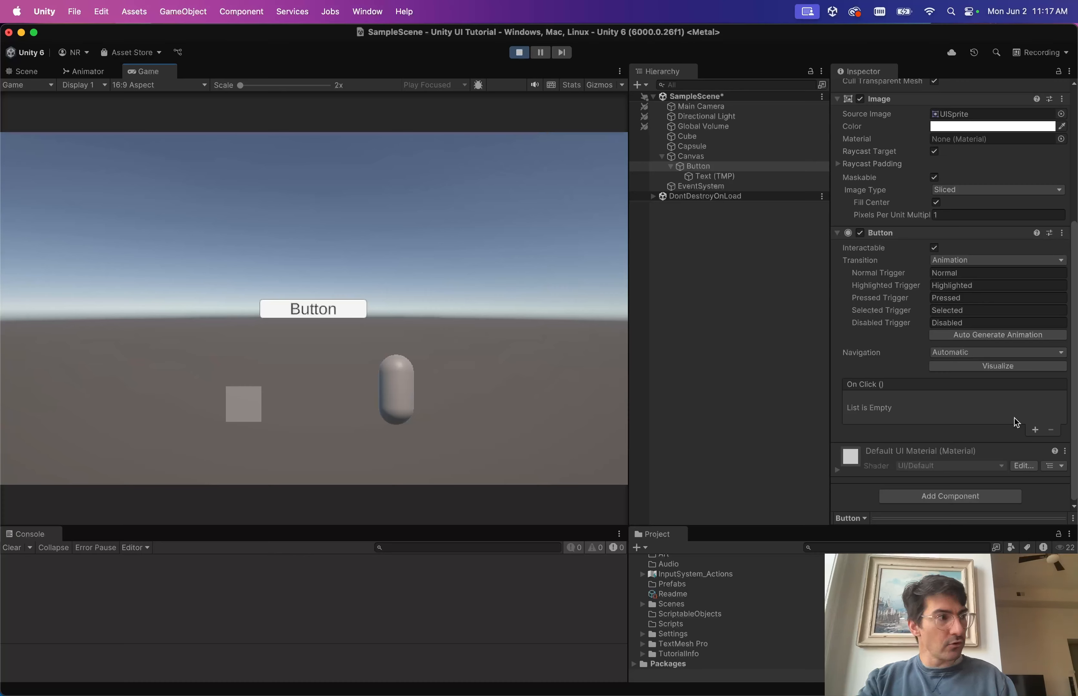
Add an On Click entry and drag the Button object into its target field.
{"action": "left_click", "coordinate": [1035, 431]}
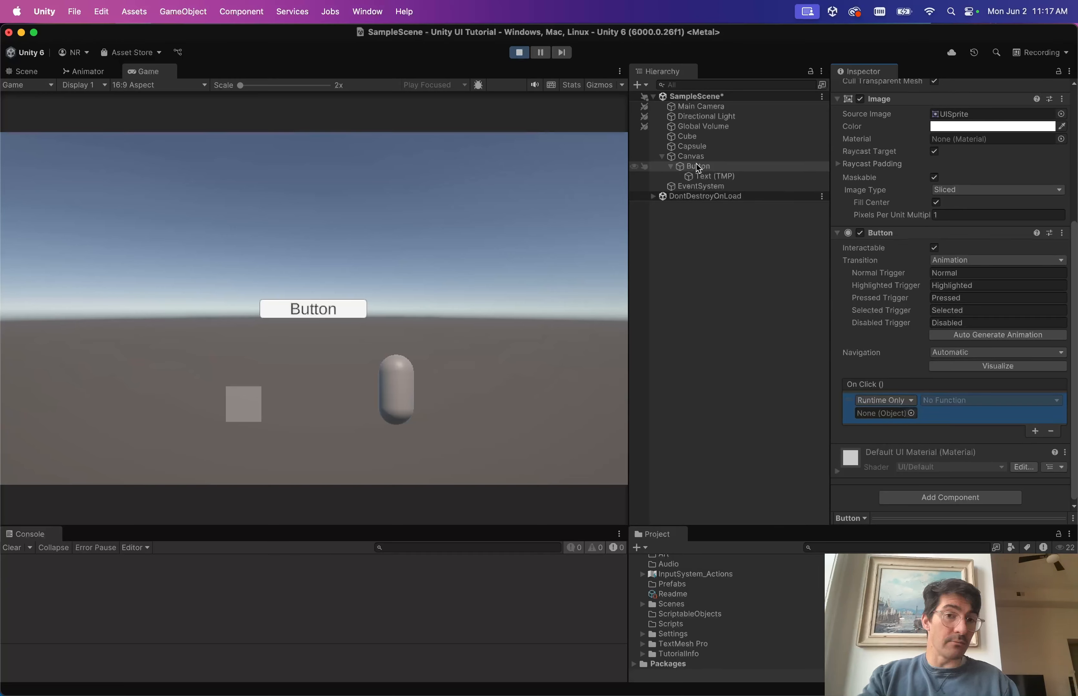
{"action": "left_click_drag", "start_coordinate": [698, 168], "coordinate": [883, 411]}
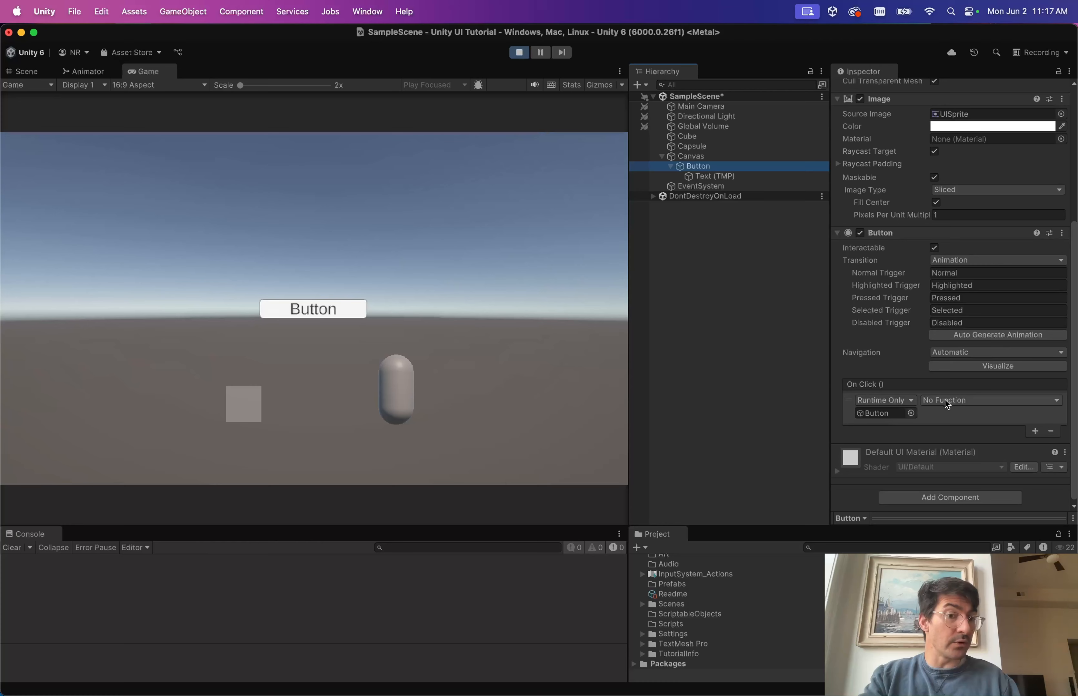
Browse the On Click function list twice without choosing a function.
{"action": "left_click", "coordinate": [1058, 401]}
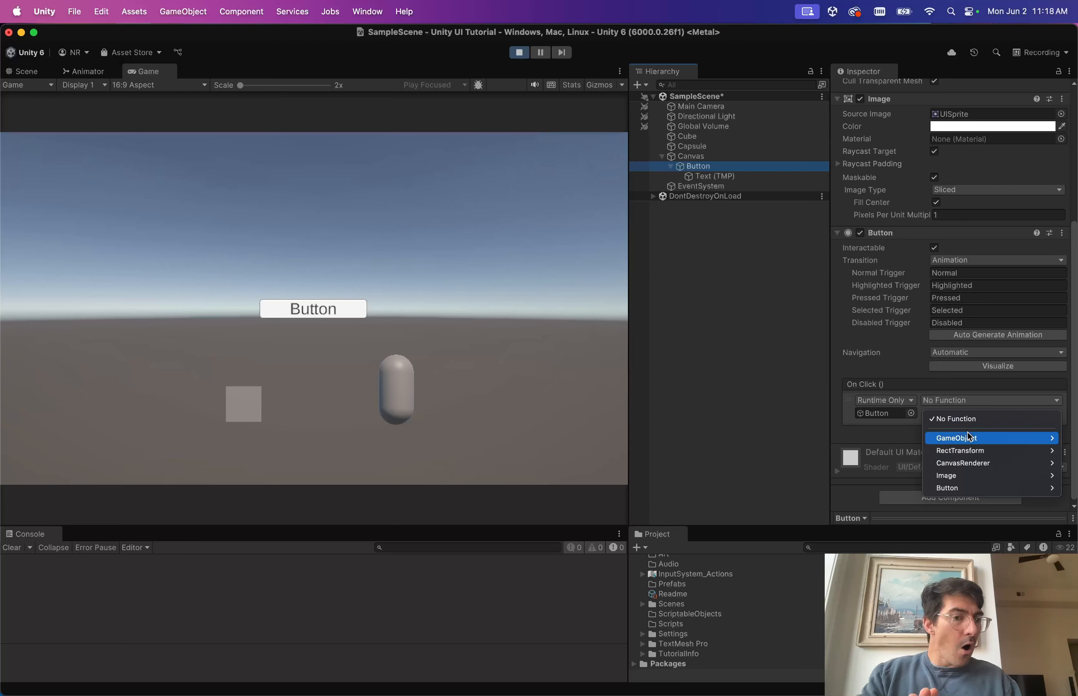
{"action": "mouse_move", "coordinate": [957, 440]}
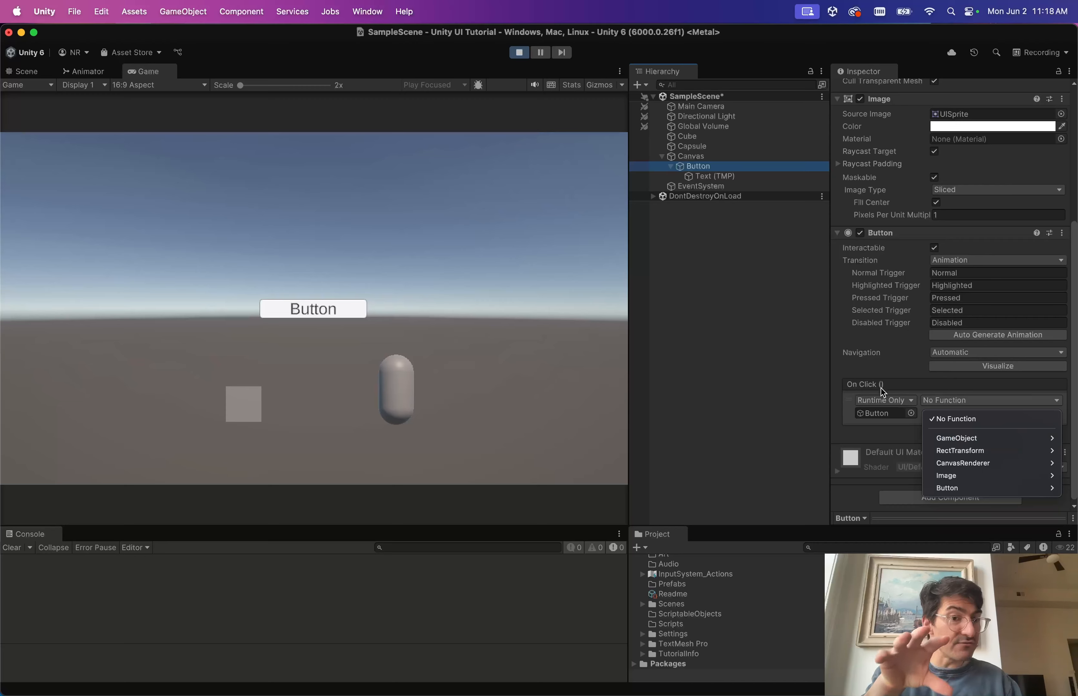
{"action": "left_click", "coordinate": [878, 419]}
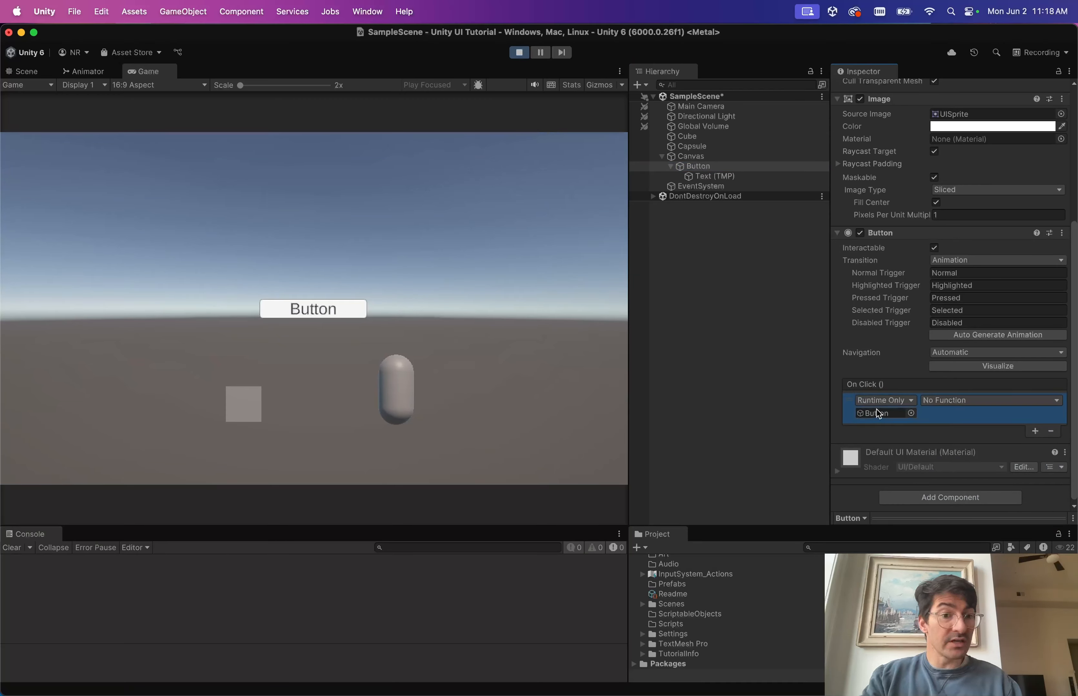
{"action": "left_click", "coordinate": [956, 401]}
{"action": "mouse_move", "coordinate": [969, 441]}
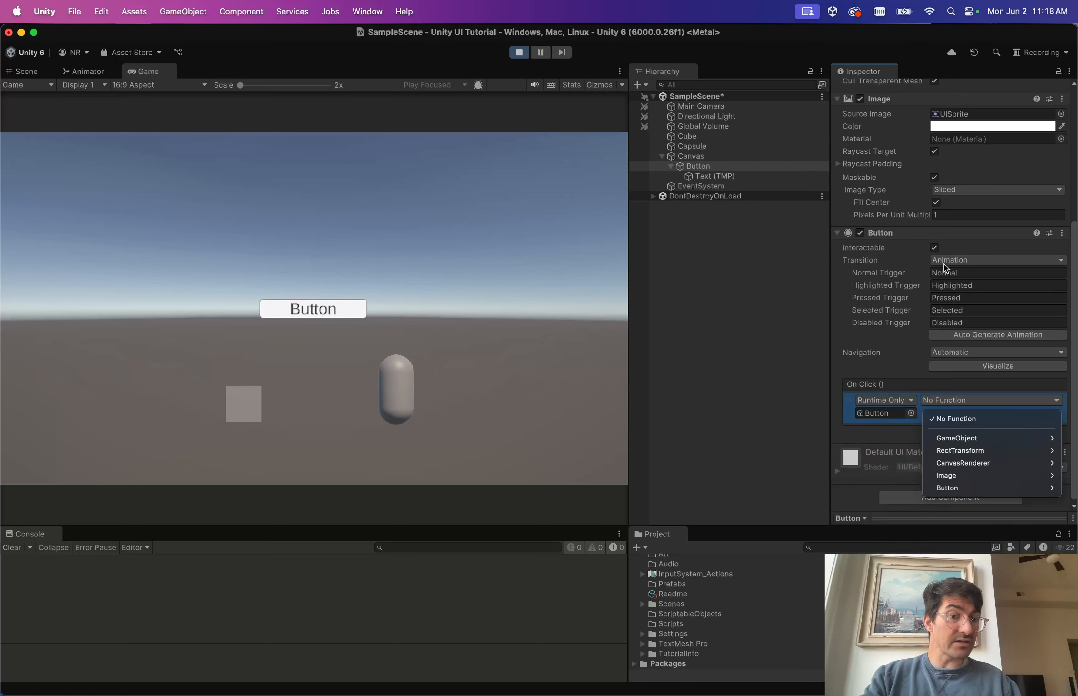
{"action": "left_click", "coordinate": [853, 385]}
{"action": "scroll", "coordinate": [986, 262], "scroll_direction": "up", "scroll_amount": 5}
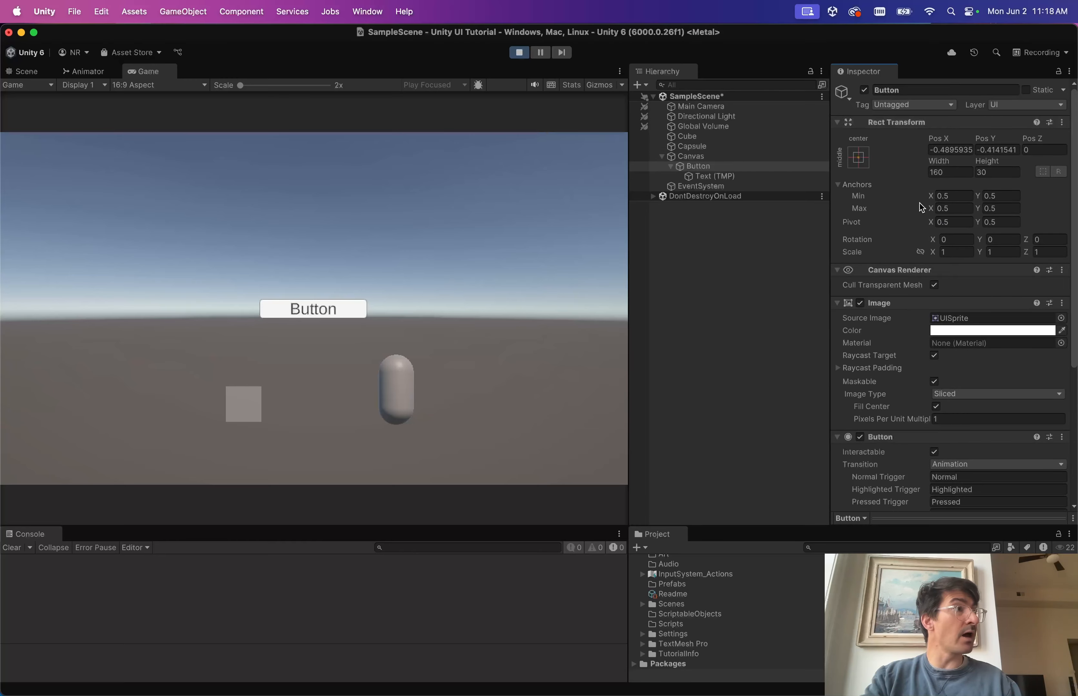
{"action": "scroll", "coordinate": [921, 208], "scroll_direction": "down", "scroll_amount": 5}
Set the On Click function to GameObject.SetActive, leaving its bool unchecked.
{"action": "left_click", "coordinate": [975, 399]}
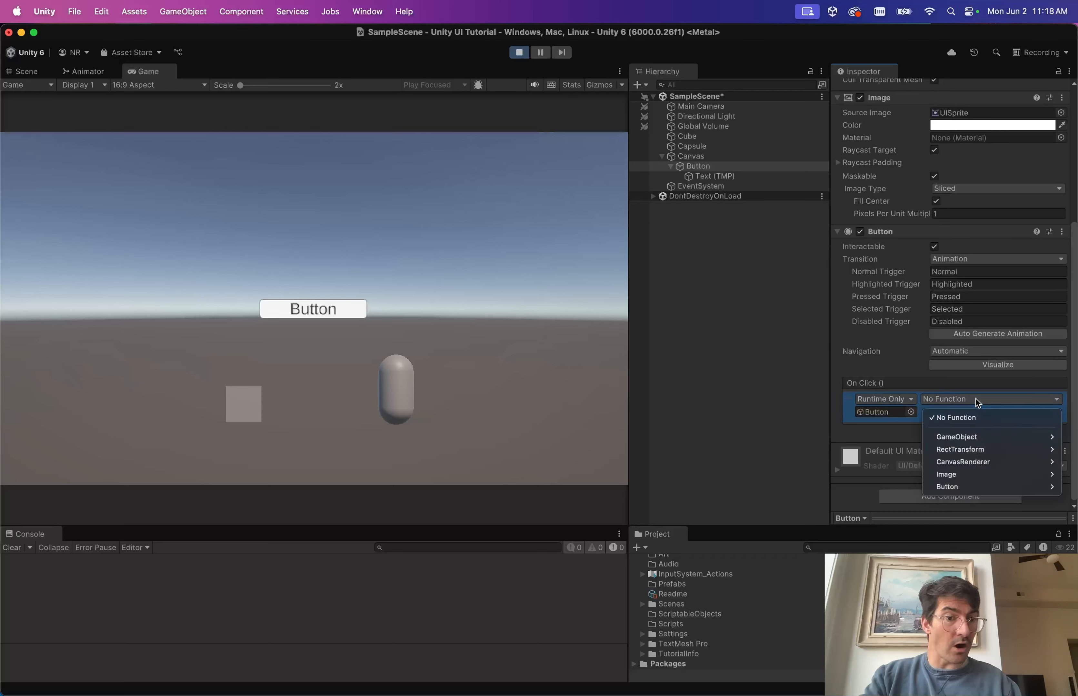
{"action": "mouse_move", "coordinate": [967, 451]}
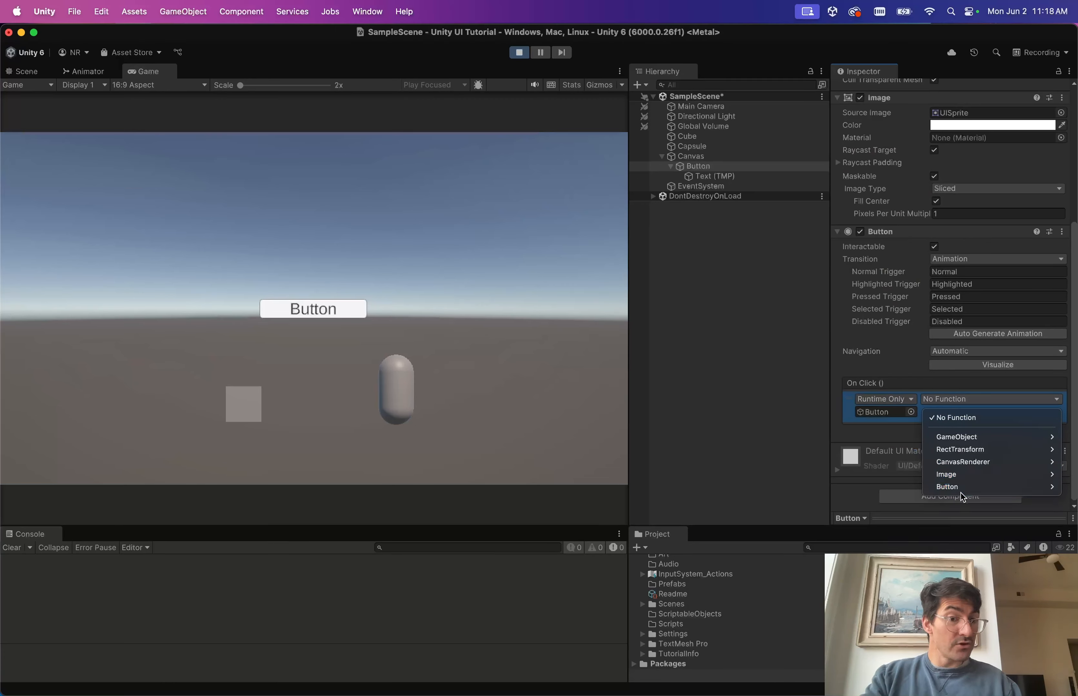
{"action": "mouse_move", "coordinate": [961, 491]}
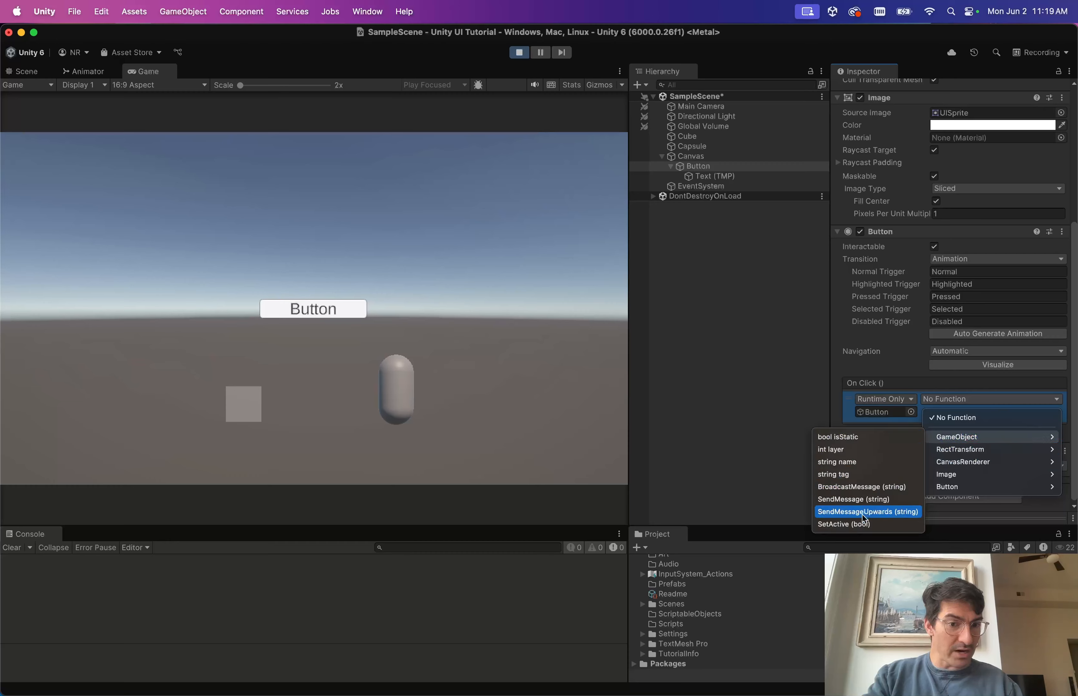
{"action": "left_click", "coordinate": [853, 524]}
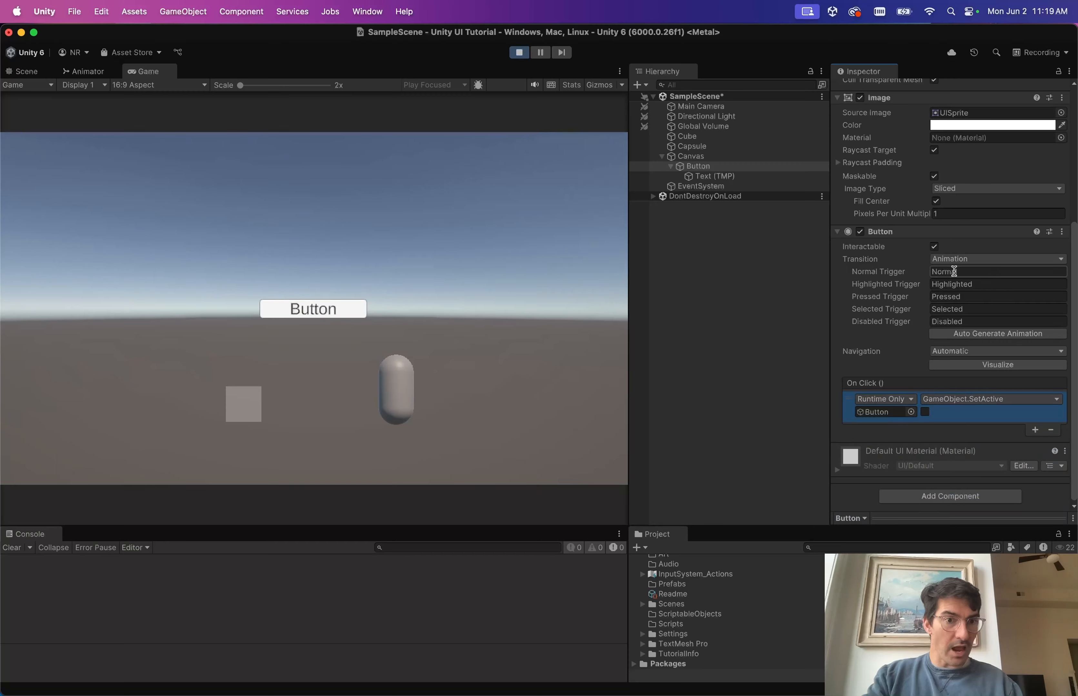
{"action": "left_click", "coordinate": [987, 259]}
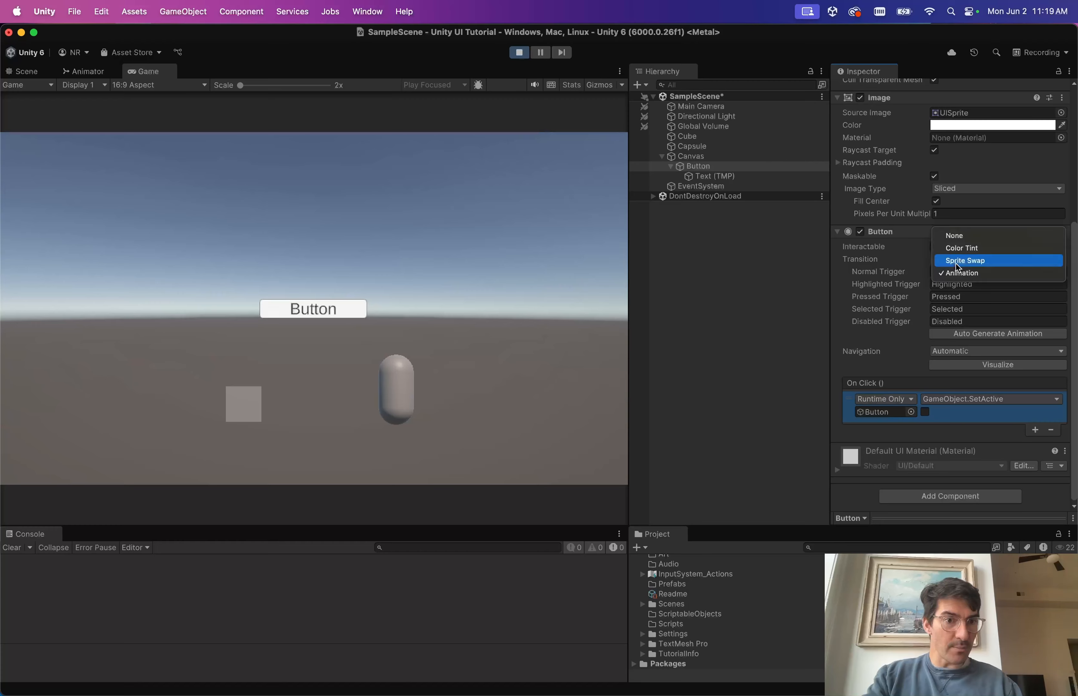
Switch the transition to Color Tint and test-click the in-game button to hide it.
{"action": "left_click", "coordinate": [975, 252]}
{"action": "left_click", "coordinate": [139, 70]}
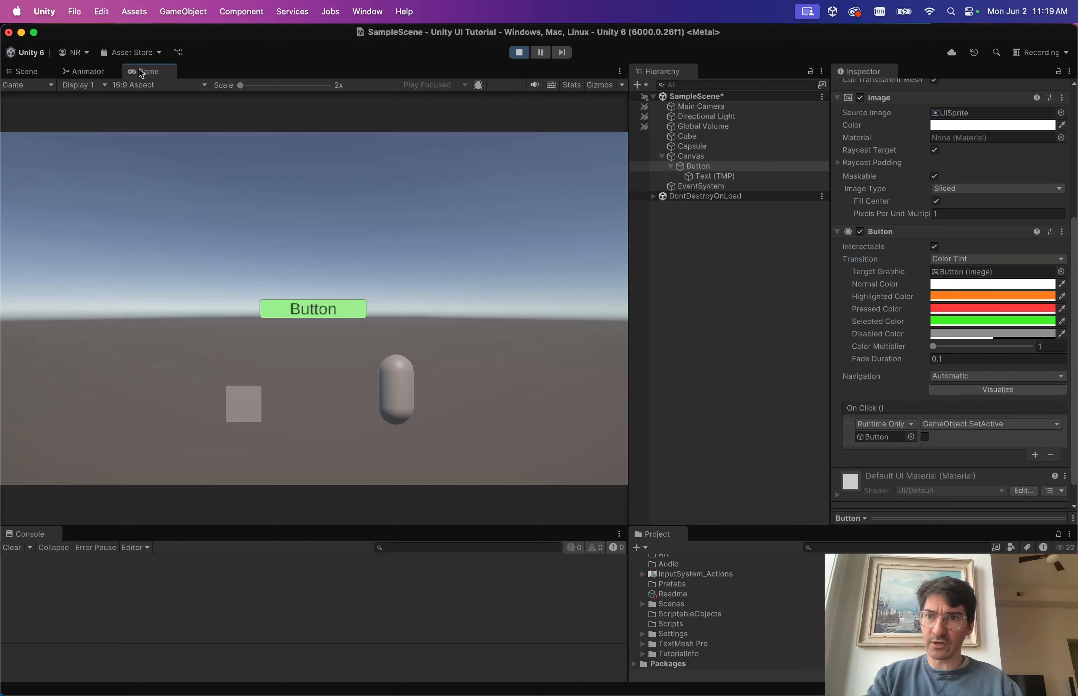
{"action": "left_click", "coordinate": [328, 307]}
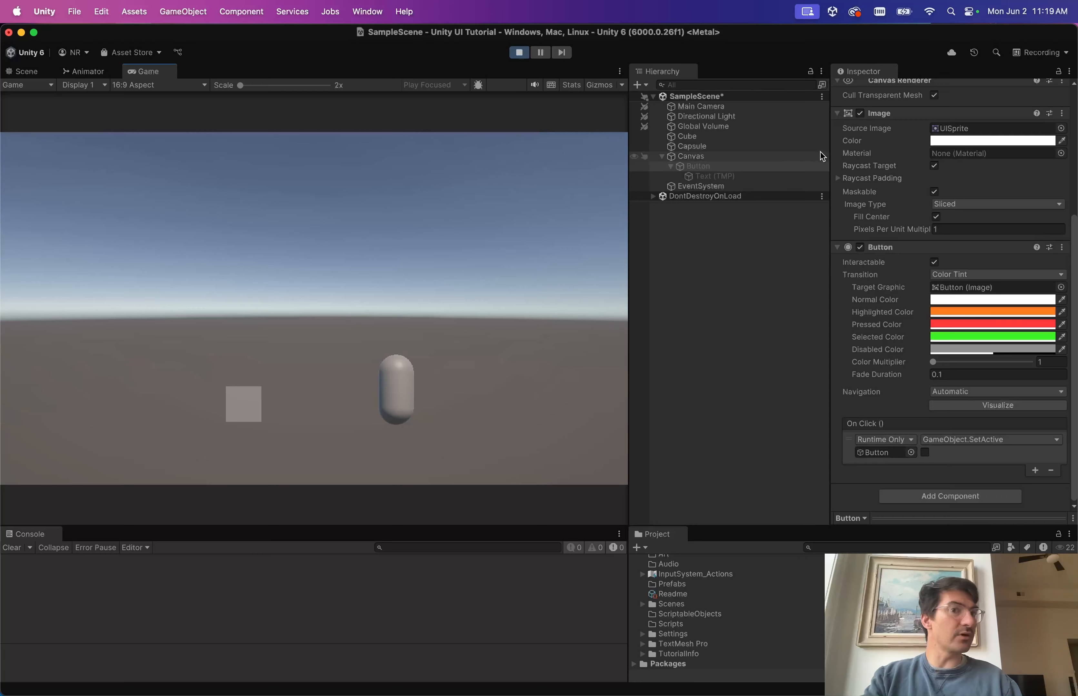
Turn the Button object's active checkbox back on so it shows again.
{"action": "scroll", "coordinate": [882, 167], "scroll_direction": "up", "scroll_amount": 3}
{"action": "scroll", "coordinate": [883, 166], "scroll_direction": "up", "scroll_amount": 3}
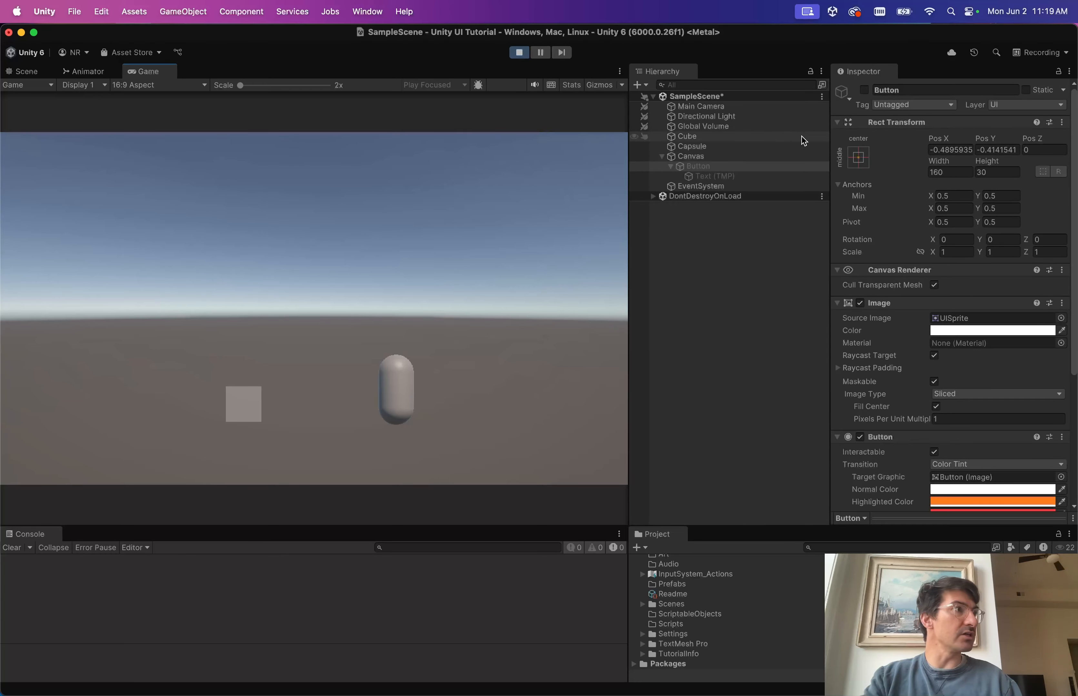
{"action": "left_click", "coordinate": [864, 90]}
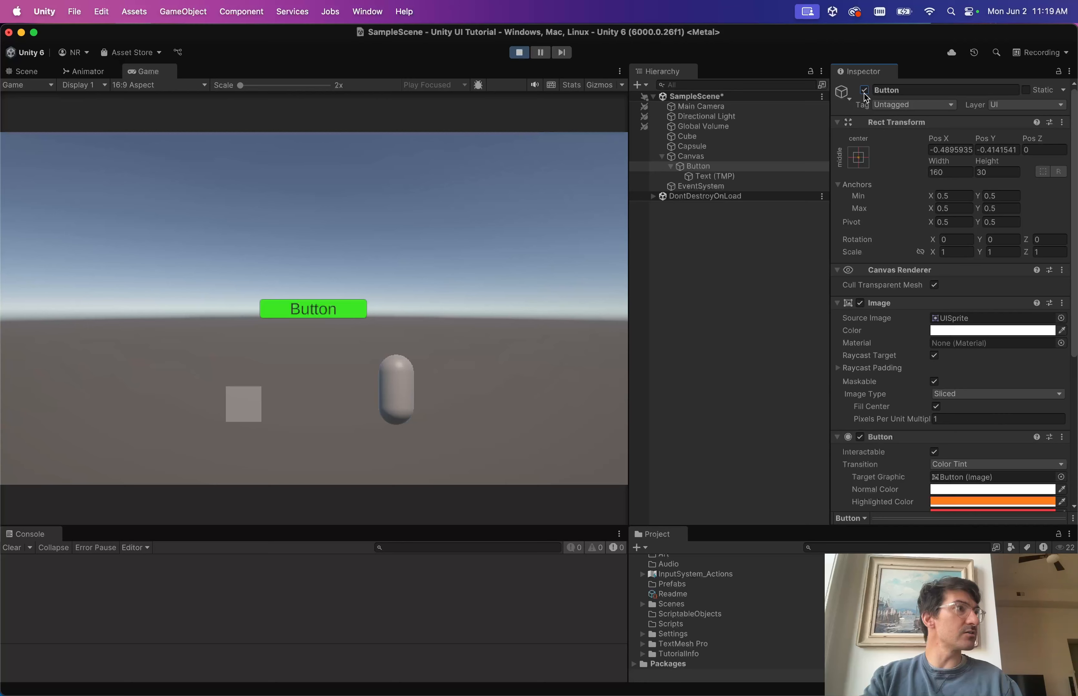
{"action": "left_click", "coordinate": [864, 90]}
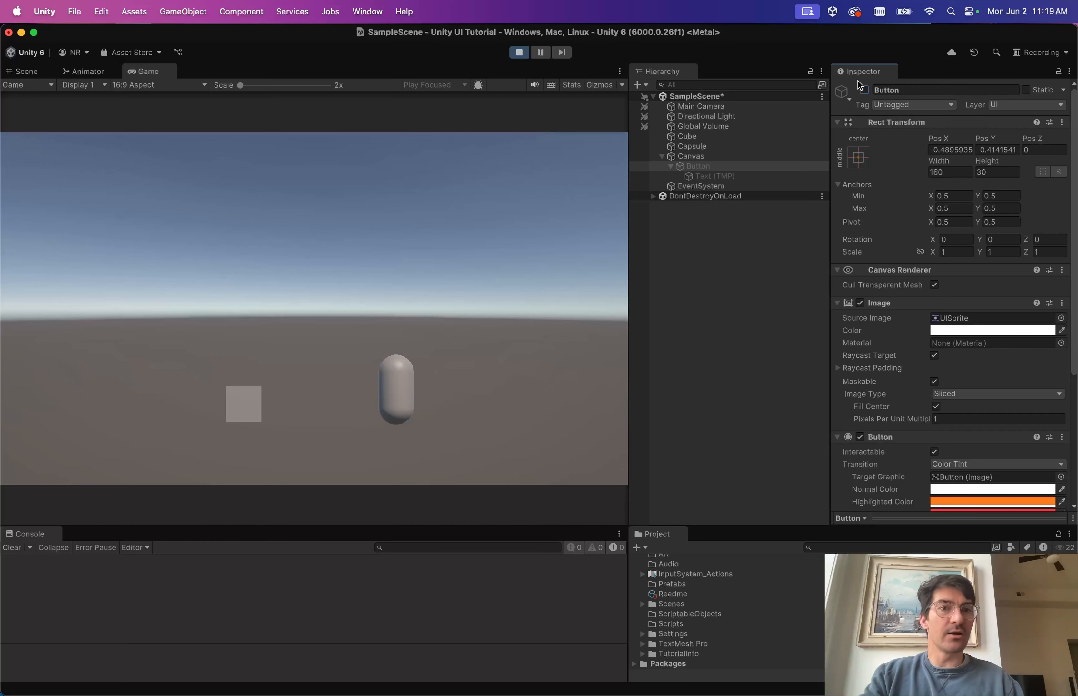
{"action": "left_click", "coordinate": [864, 91]}
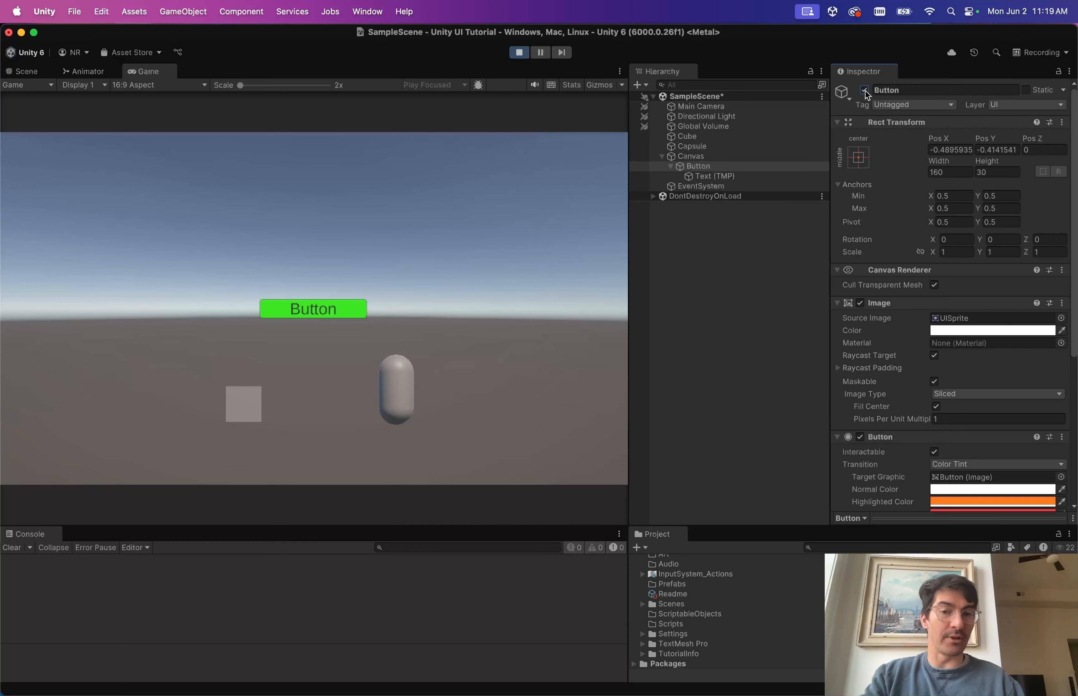
{"action": "scroll", "coordinate": [838, 451], "scroll_direction": "down", "scroll_amount": 5}
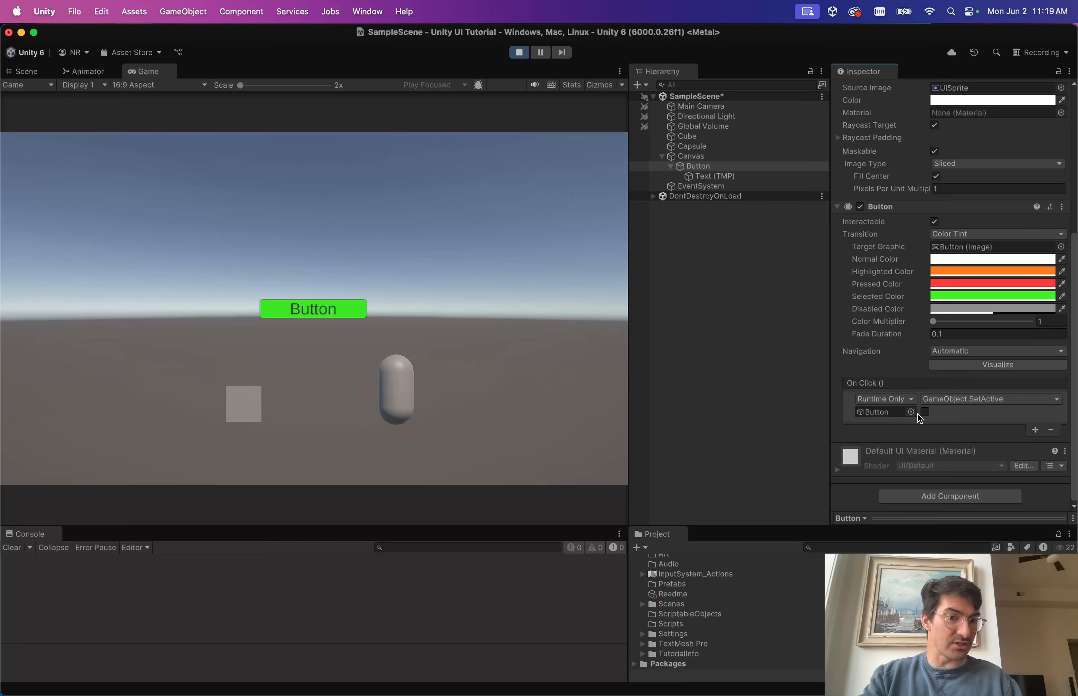
{"action": "scroll", "coordinate": [918, 414], "scroll_direction": "up", "scroll_amount": 5}
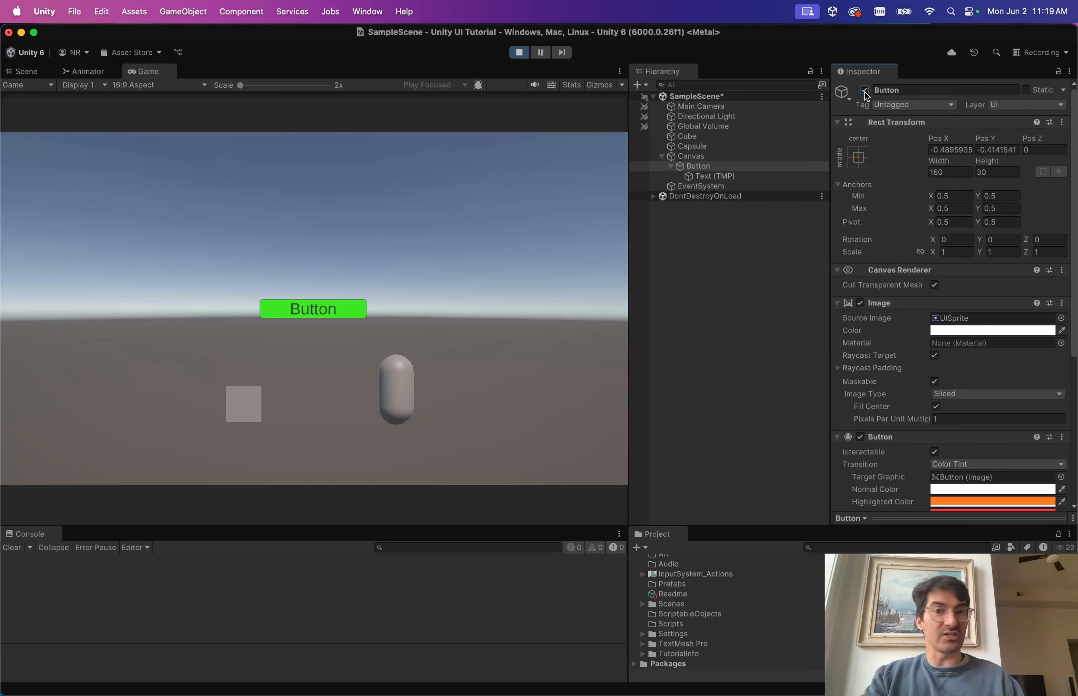
{"action": "scroll", "coordinate": [865, 94], "scroll_direction": "down", "scroll_amount": 5}
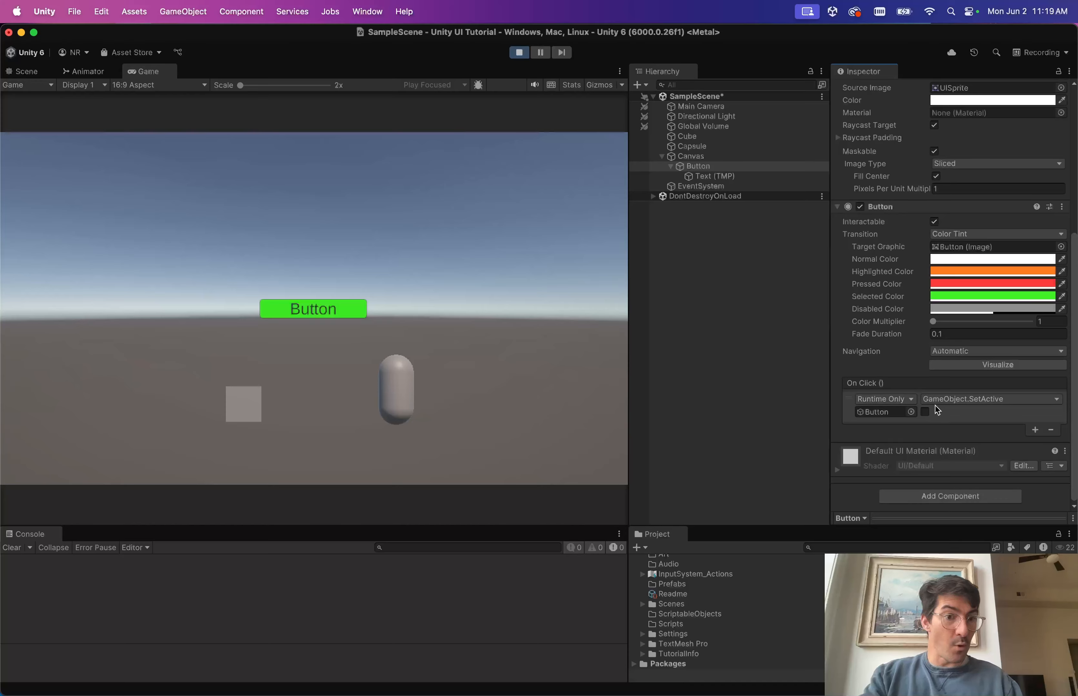
Change the On Click function to Button.enabled, with its value left unchecked.
{"action": "left_click", "coordinate": [946, 396]}
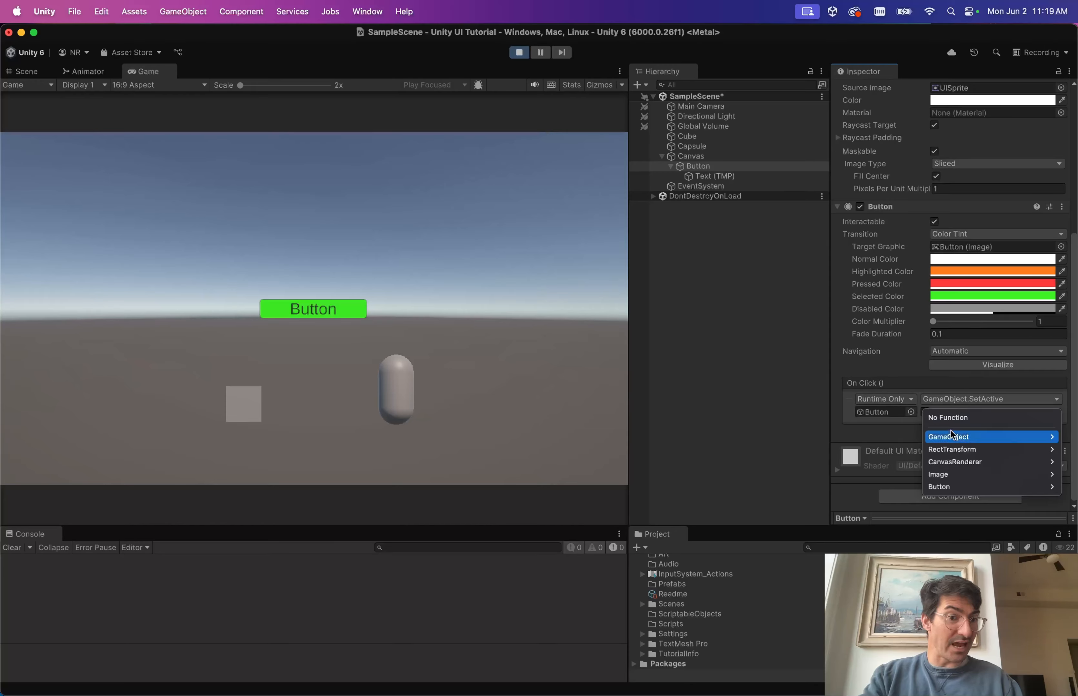
{"action": "mouse_move", "coordinate": [952, 487]}
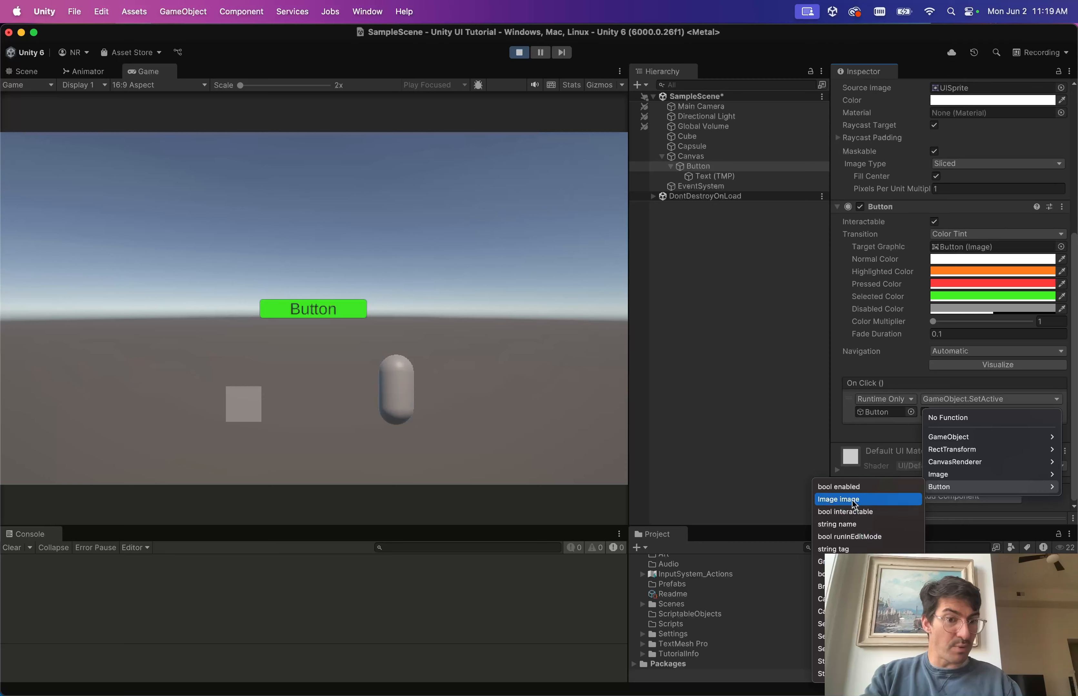
{"action": "left_click", "coordinate": [849, 486]}
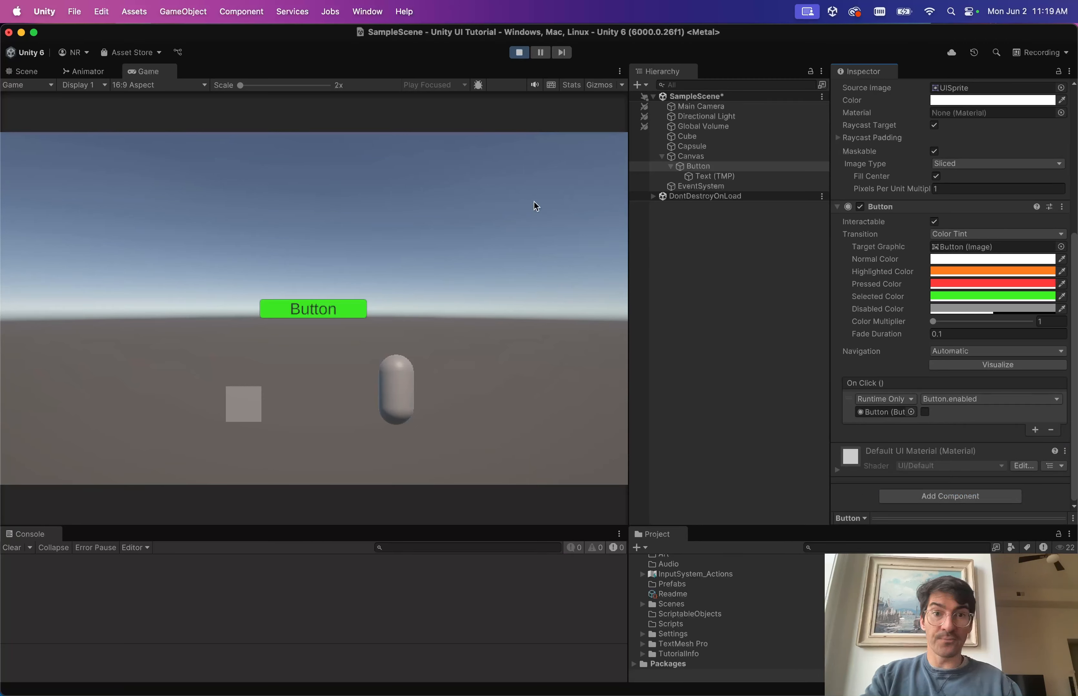
{"action": "scroll", "coordinate": [996, 301], "scroll_direction": "up", "scroll_amount": 1}
{"action": "scroll", "coordinate": [997, 301], "scroll_direction": "up", "scroll_amount": 3}
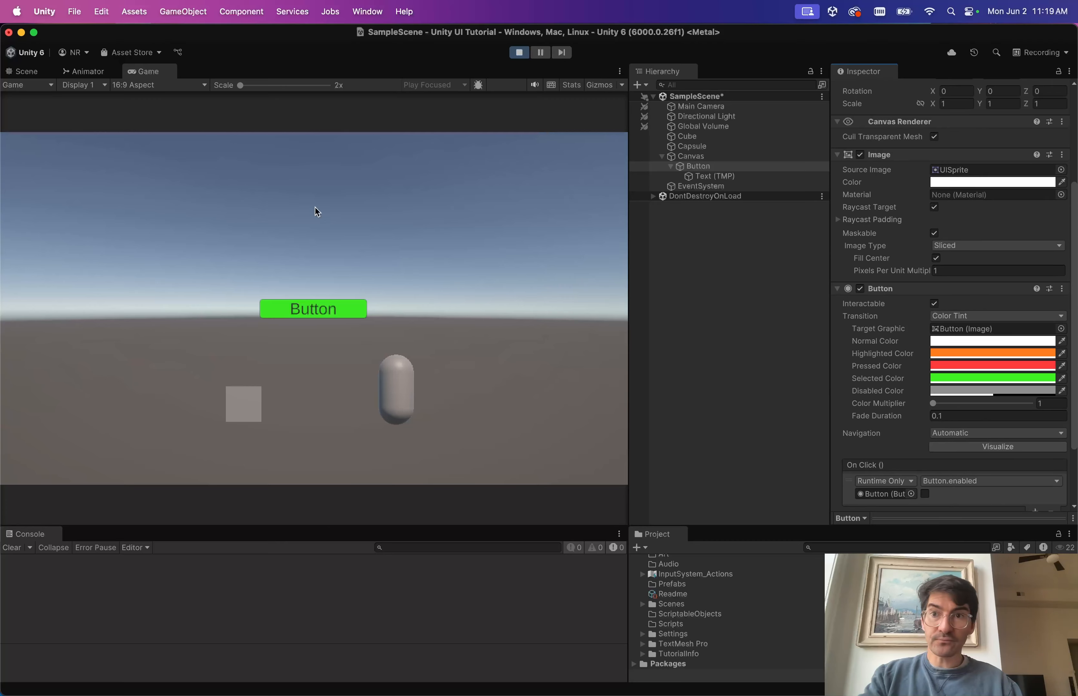
Test-click the in-game button to disable it, then select the Button object.
{"action": "left_click", "coordinate": [446, 263]}
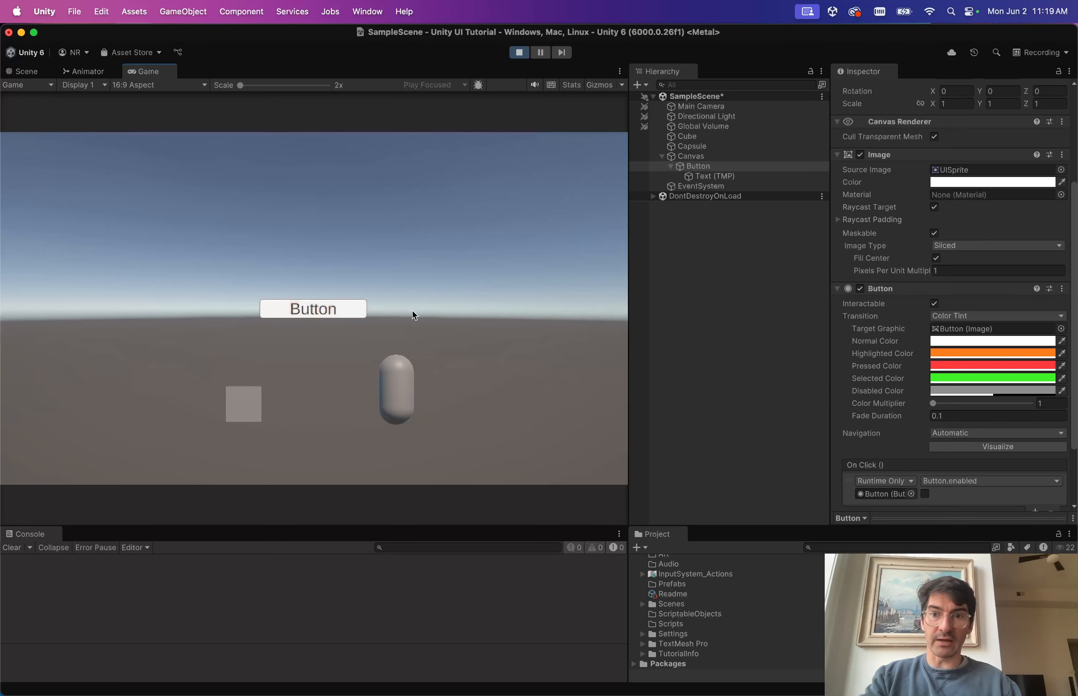
{"action": "left_click", "coordinate": [349, 307]}
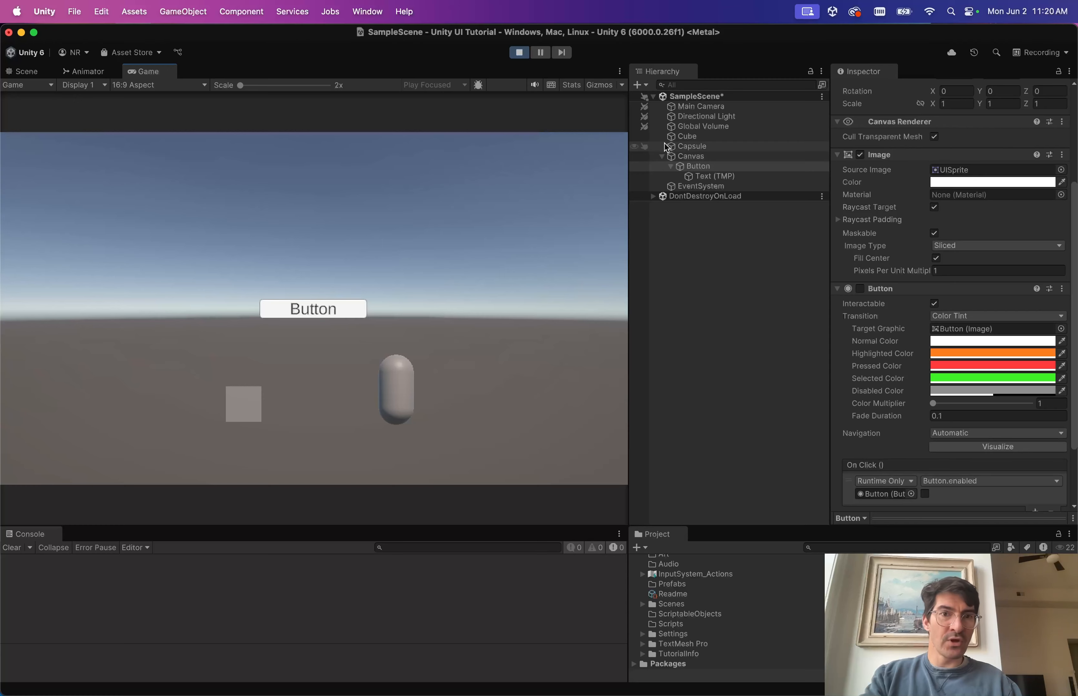
{"action": "left_click", "coordinate": [719, 168]}
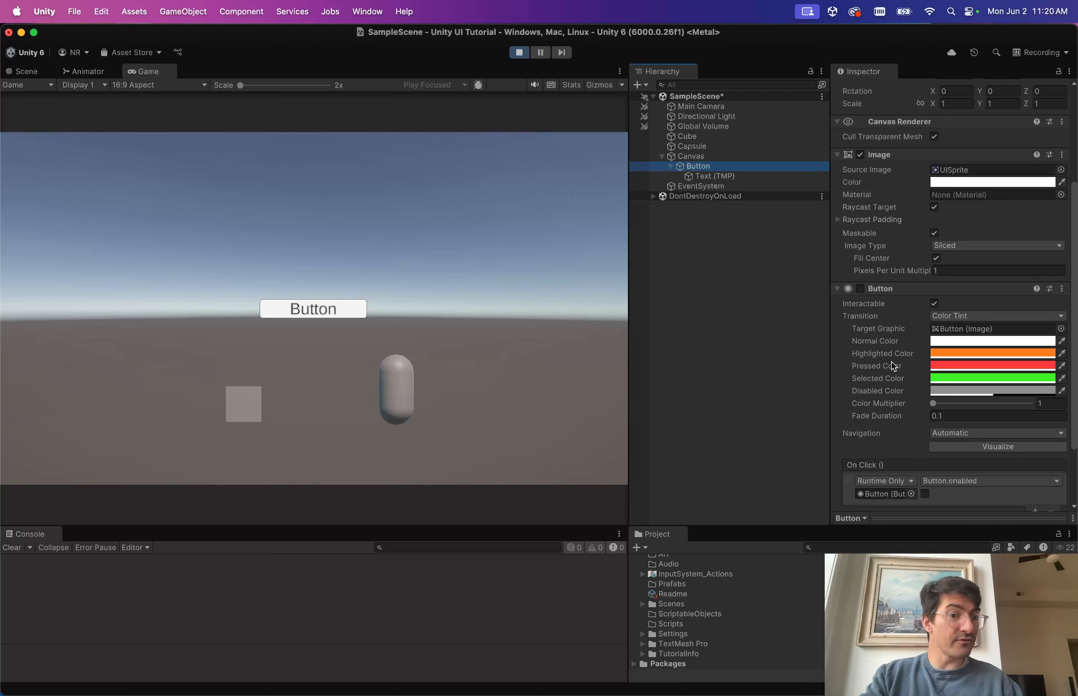
{"action": "scroll", "coordinate": [891, 363], "scroll_direction": "down", "scroll_amount": 3}
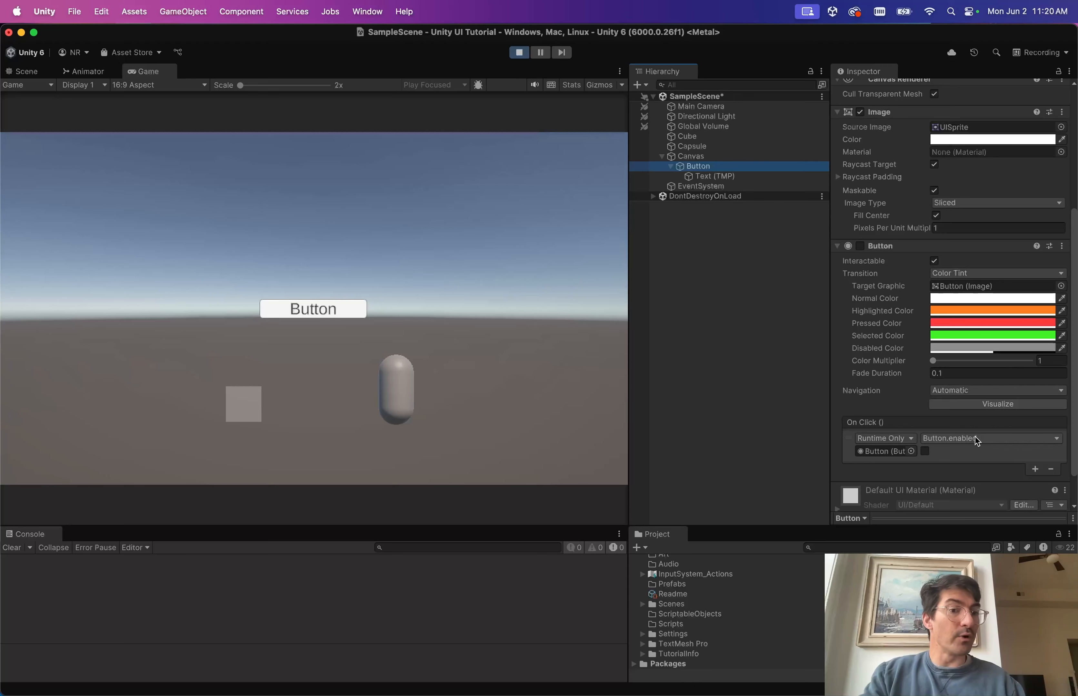
Tick the On Click bool, re-enable the Button component, and test-click the button twice.
{"action": "left_click", "coordinate": [924, 452]}
{"action": "left_click", "coordinate": [860, 246]}
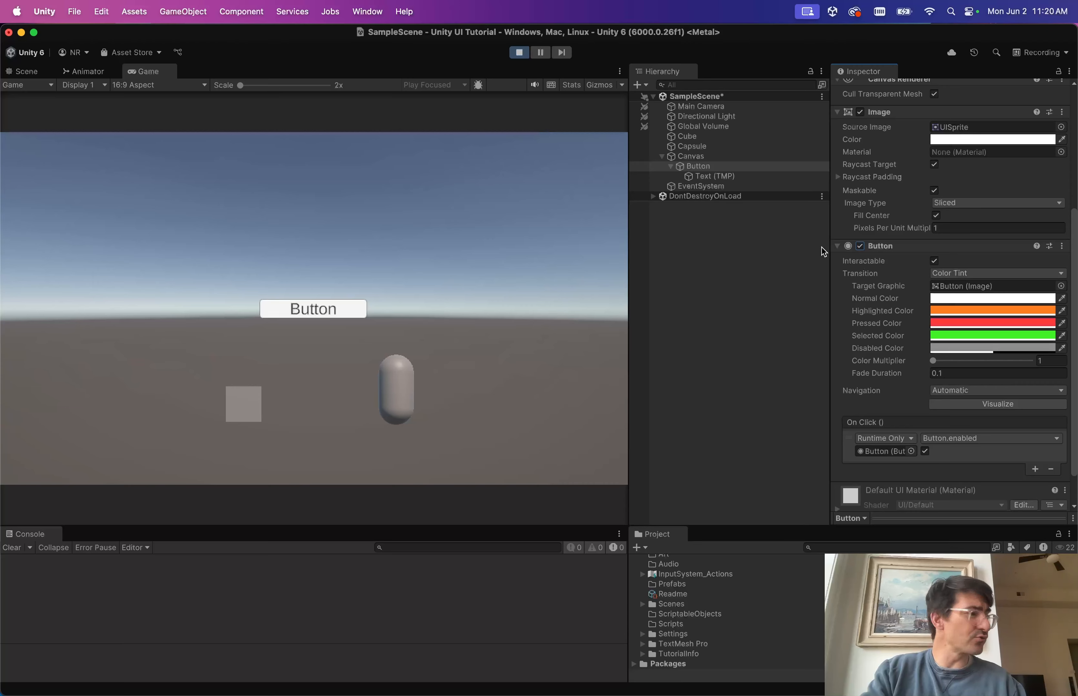
{"action": "left_click", "coordinate": [338, 306]}
{"action": "left_click", "coordinate": [338, 306]}
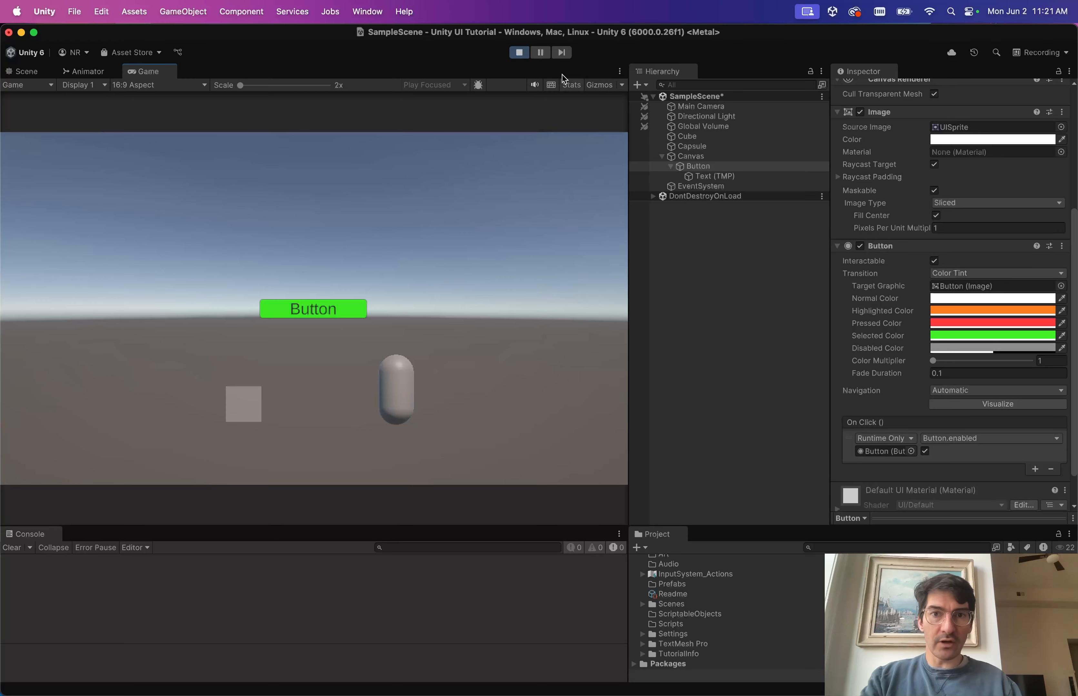
Exit Play mode, collapse the Button's children, and select Canvas in the Hierarchy.
{"action": "key", "text": "super+p"}
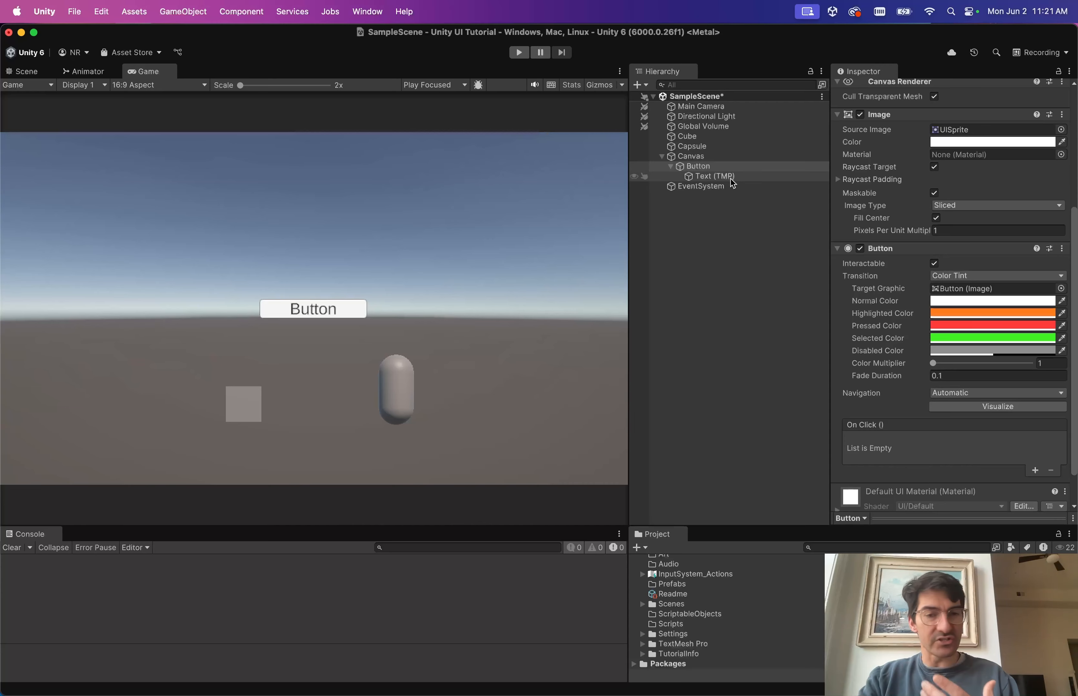
{"action": "left_click", "coordinate": [711, 167]}
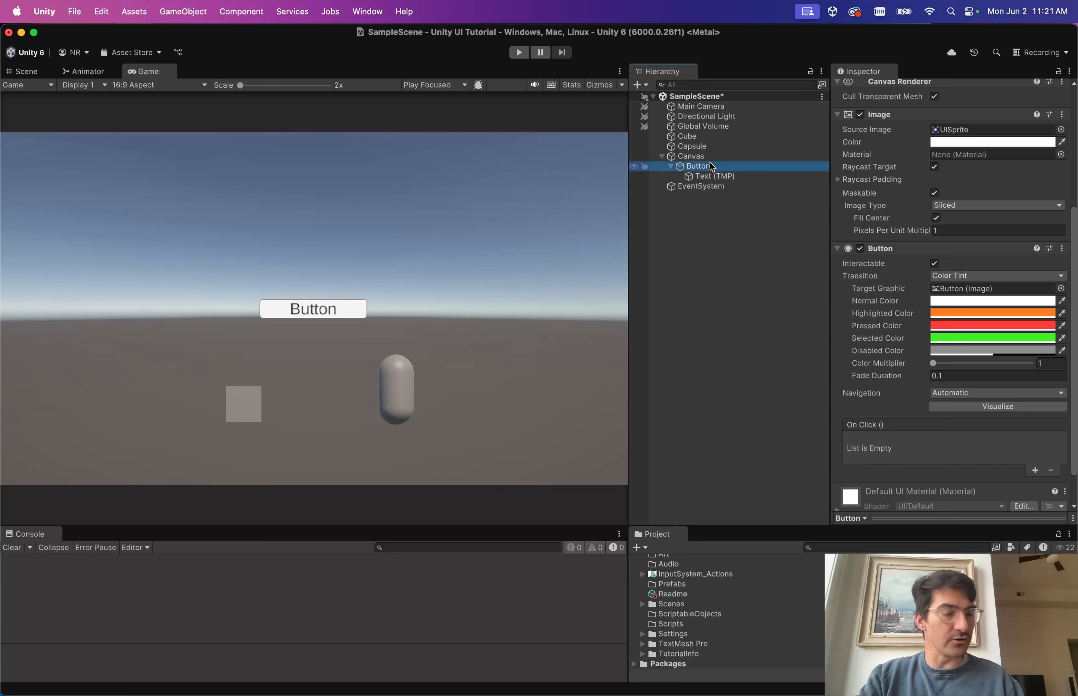
{"action": "key", "text": "Left"}
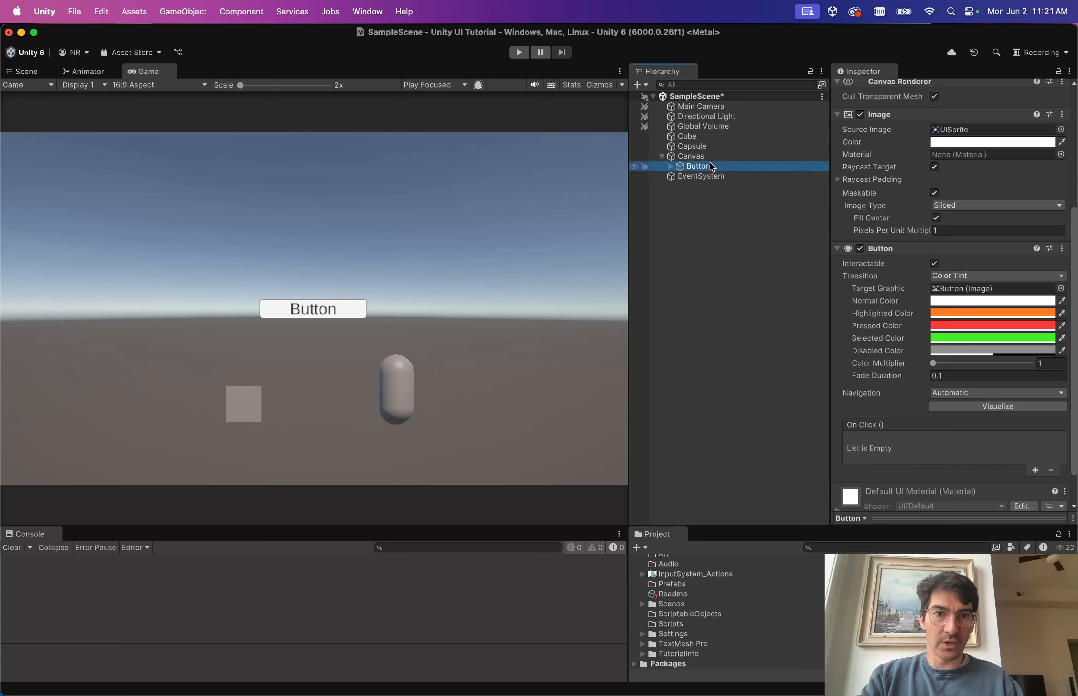
{"action": "left_click", "coordinate": [690, 158]}
{"action": "left_click", "coordinate": [247, 11]}
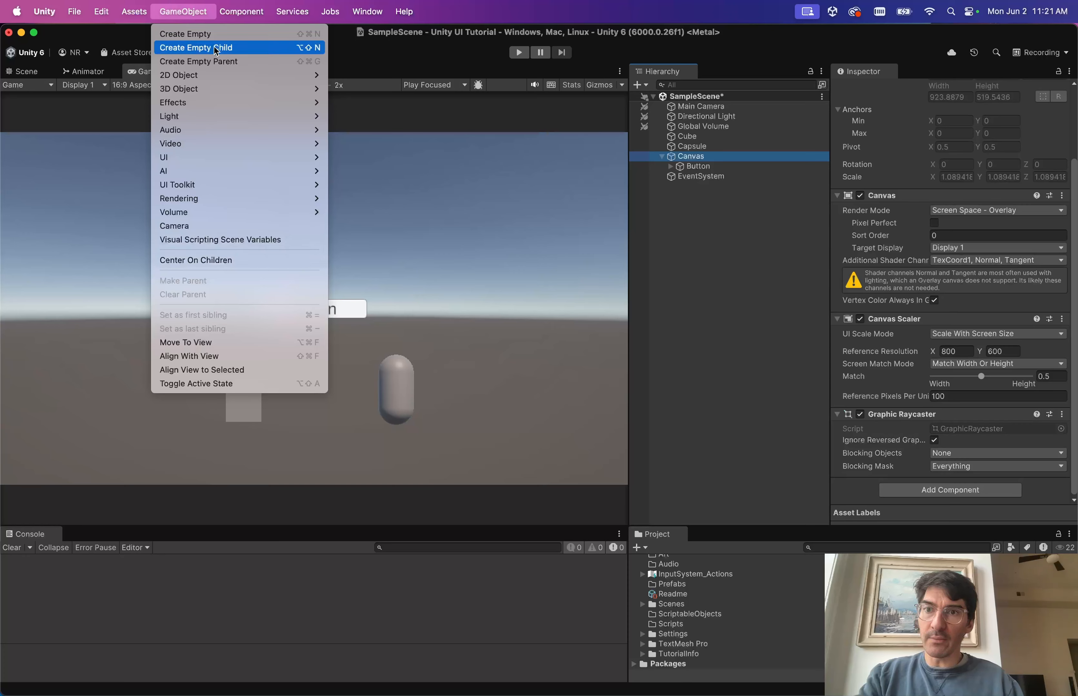
Create an empty child GameObject under Canvas with Option+Shift+N.
{"action": "left_click", "coordinate": [590, 179]}
{"action": "key", "text": "alt+shift+n"}
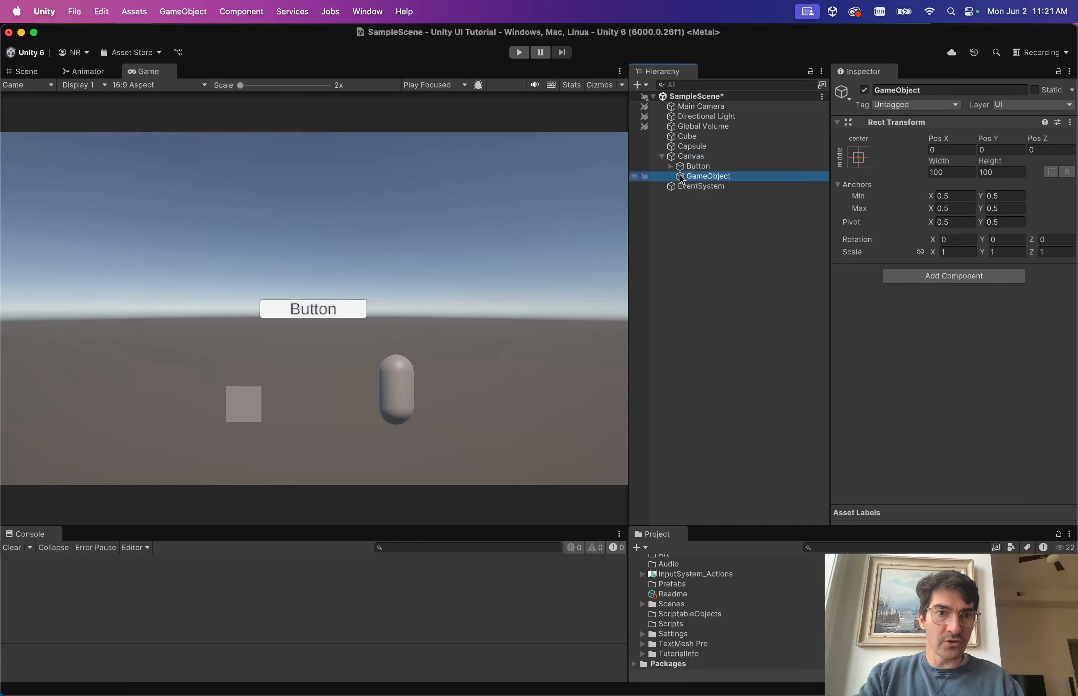
{"action": "left_click", "coordinate": [246, 11]}
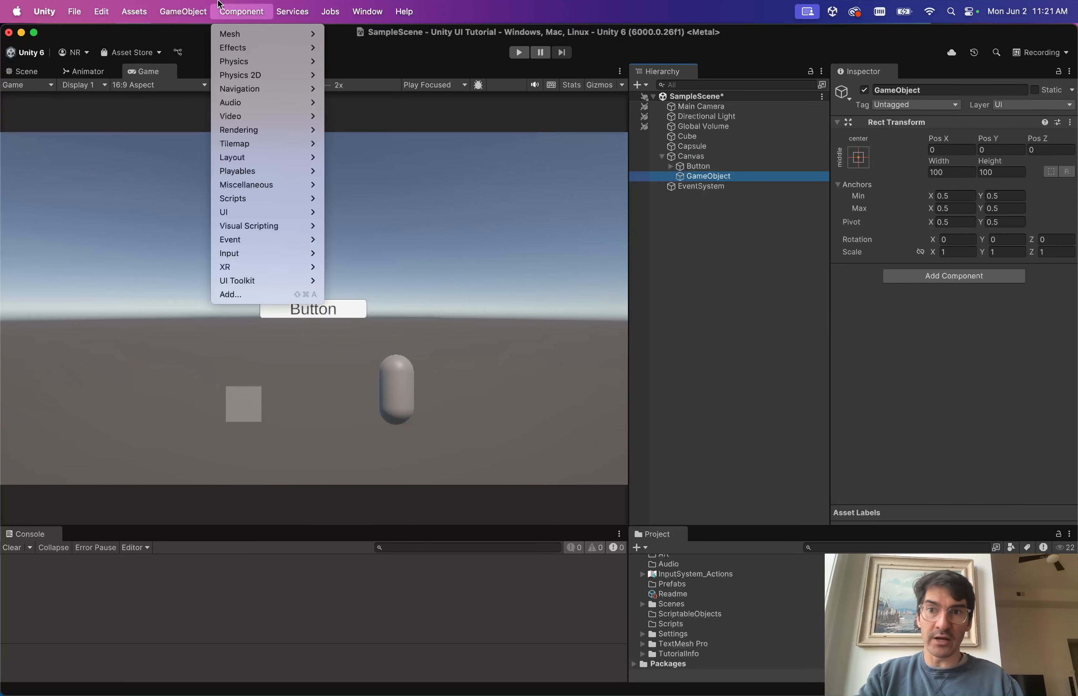
{"action": "left_click", "coordinate": [688, 159]}
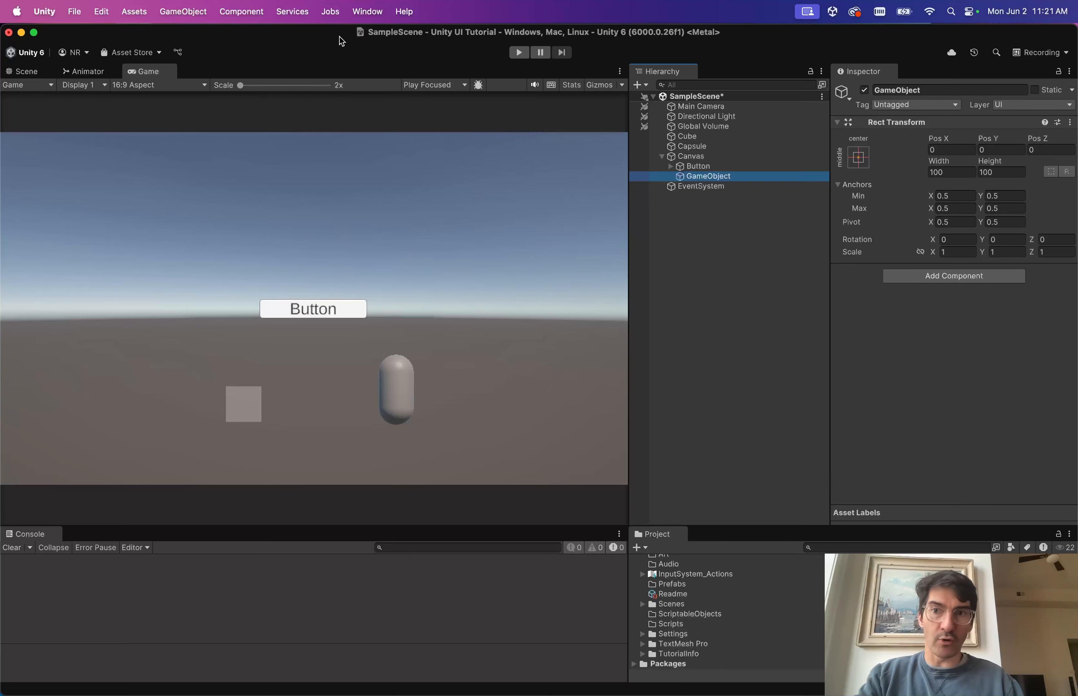
{"action": "left_click", "coordinate": [191, 11]}
{"action": "mouse_move", "coordinate": [287, 158]}
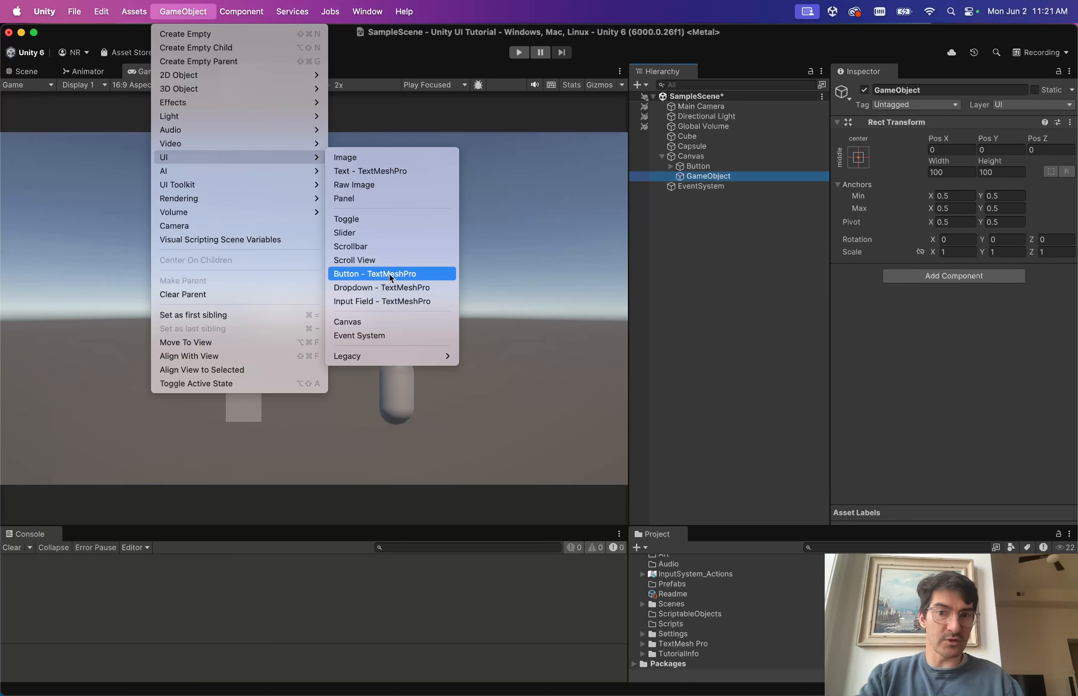
{"action": "left_click", "coordinate": [699, 170]}
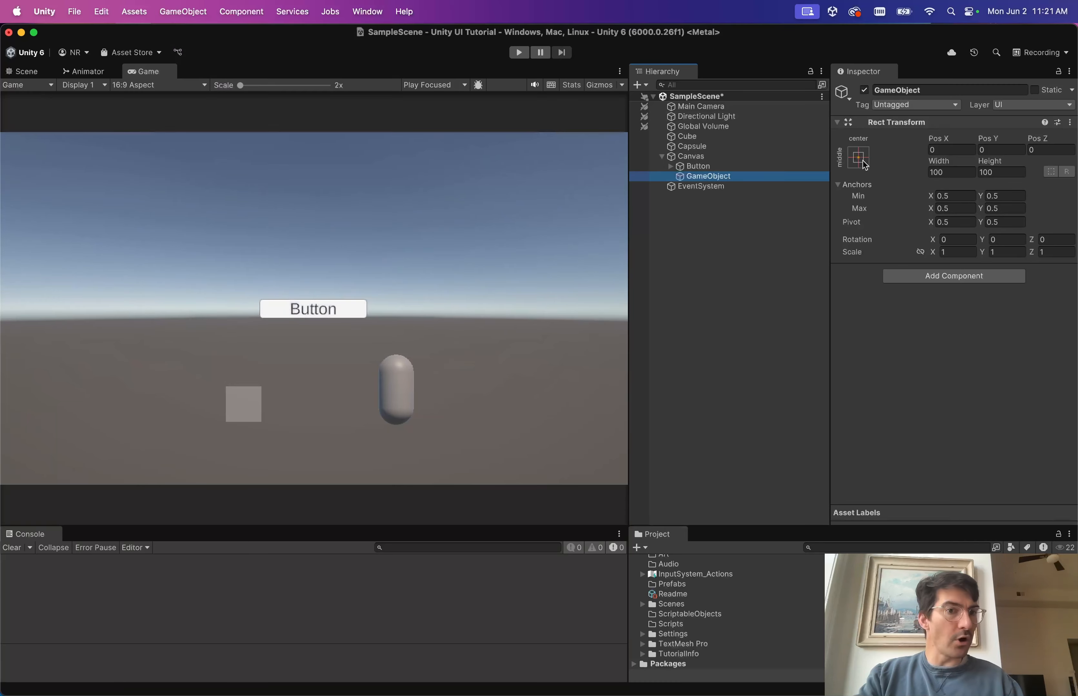
{"action": "left_click", "coordinate": [682, 171]}
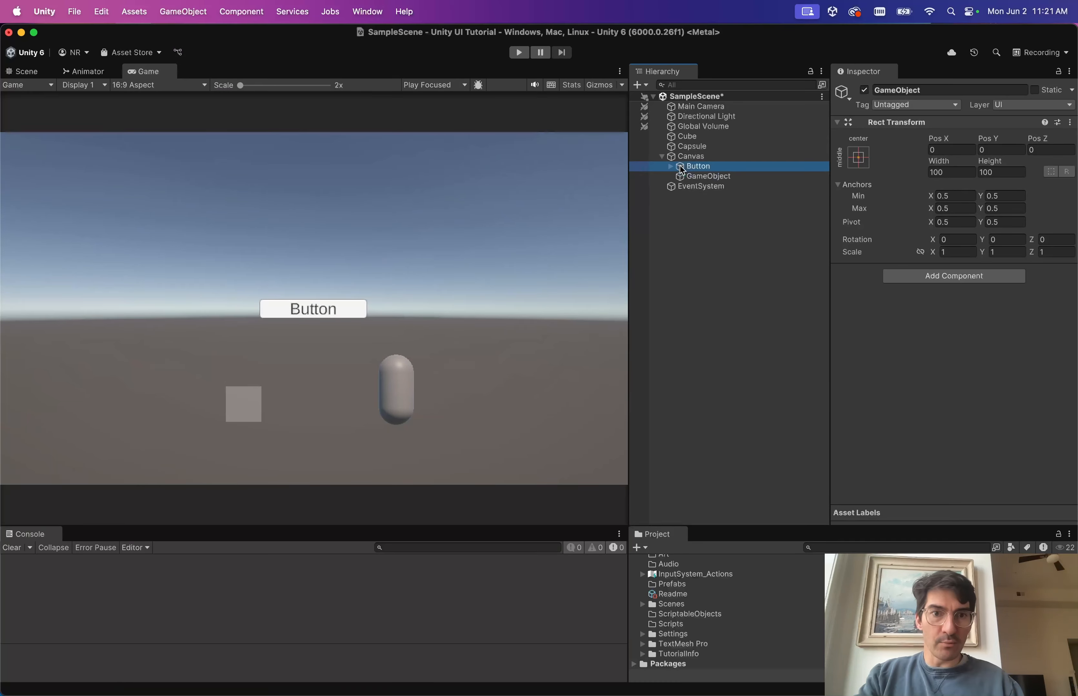
Set the Button's Pos X to -100, keeping Pos Y unchanged.
{"action": "left_click", "coordinate": [949, 150]}
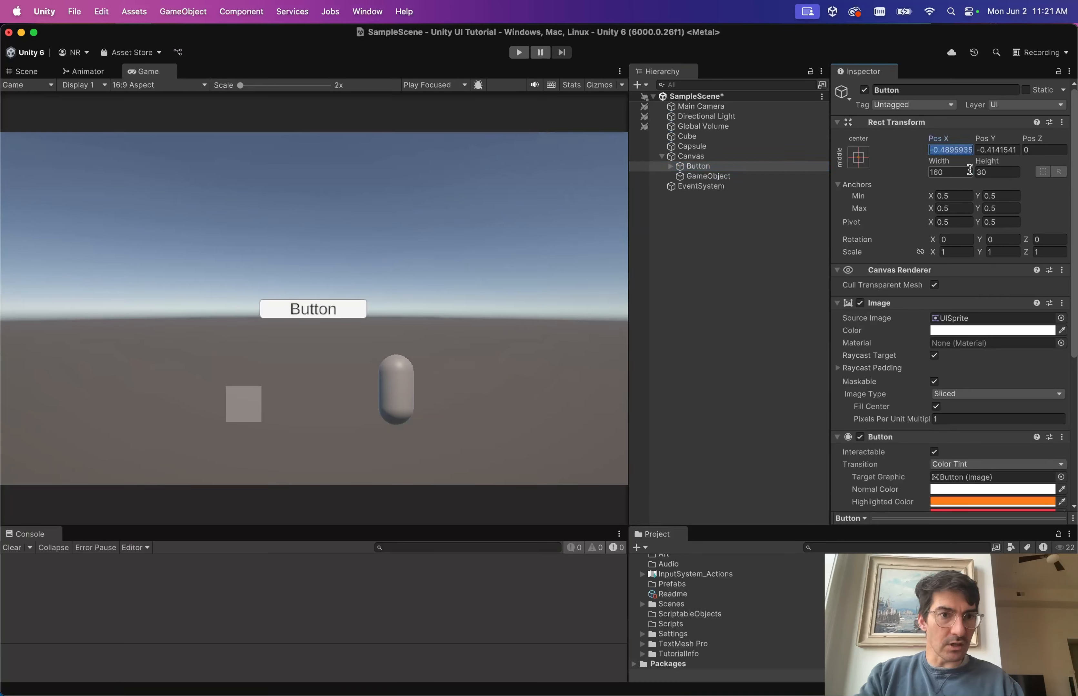
{"action": "type", "text": "0"}
{"action": "key", "text": "BackSpace"}
{"action": "type", "text": "-100"}
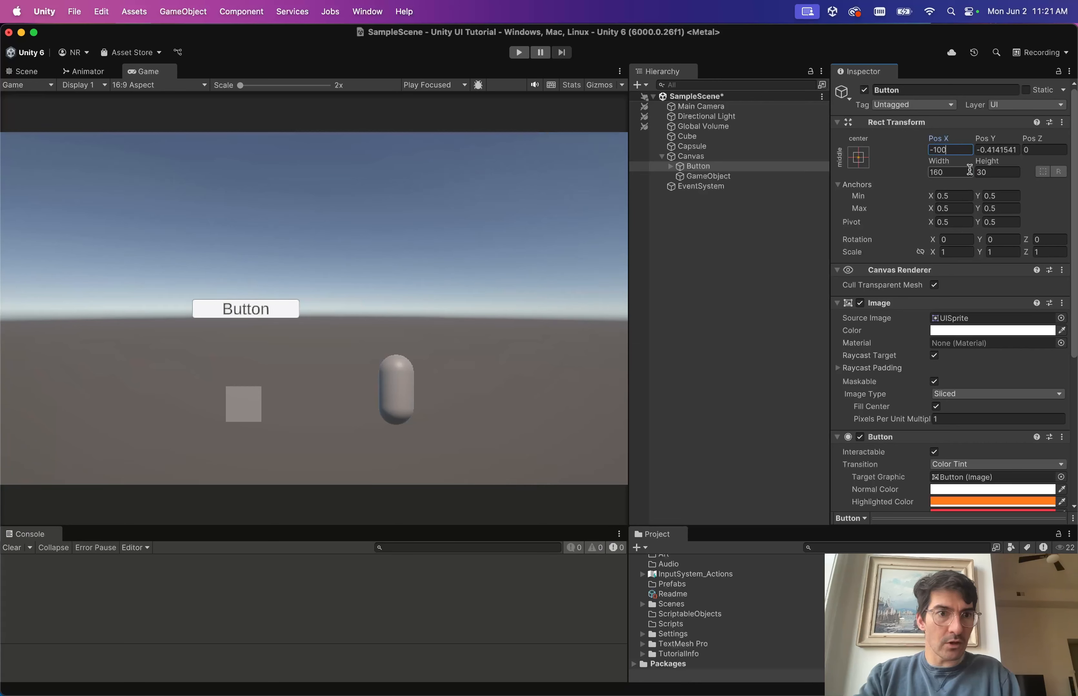
{"action": "key", "text": "Tab"}
{"action": "type", "text": "-"}
{"action": "key", "text": "Escape"}
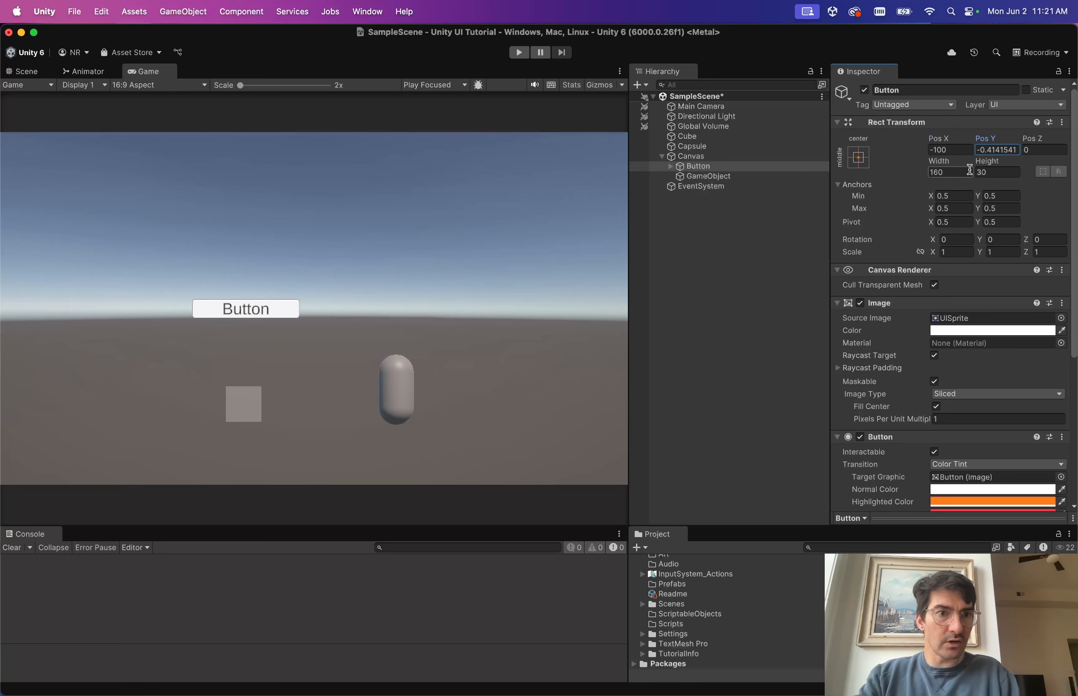
Set the empty GameObject's Pos X to 100.
{"action": "left_click", "coordinate": [743, 176]}
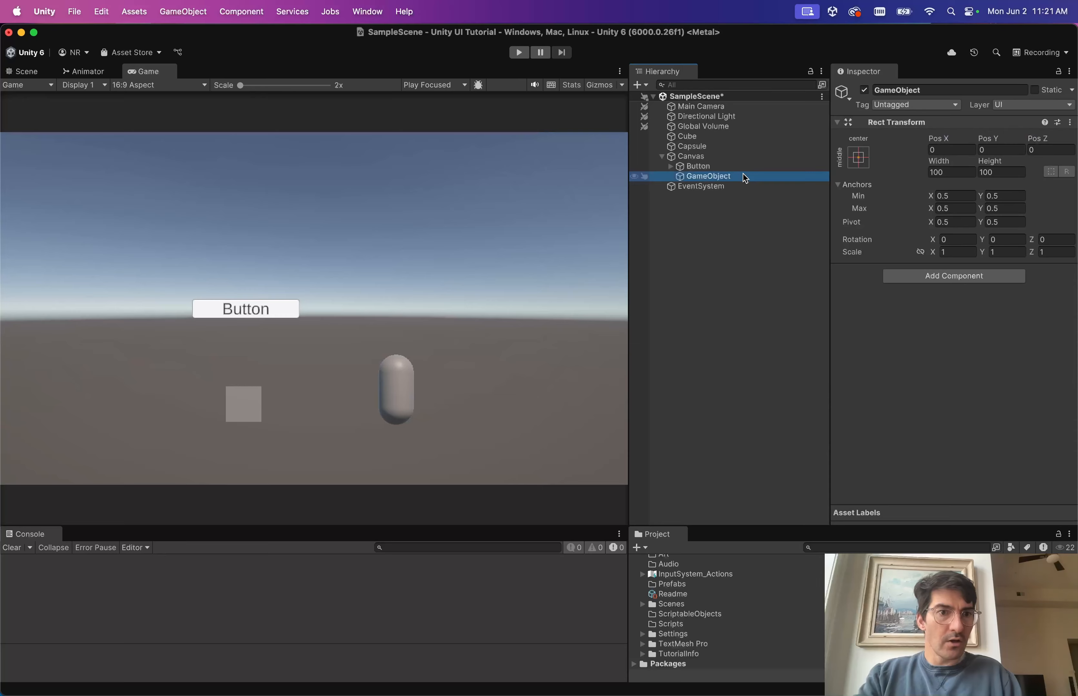
{"action": "left_click", "coordinate": [947, 149]}
{"action": "type", "text": "100"}
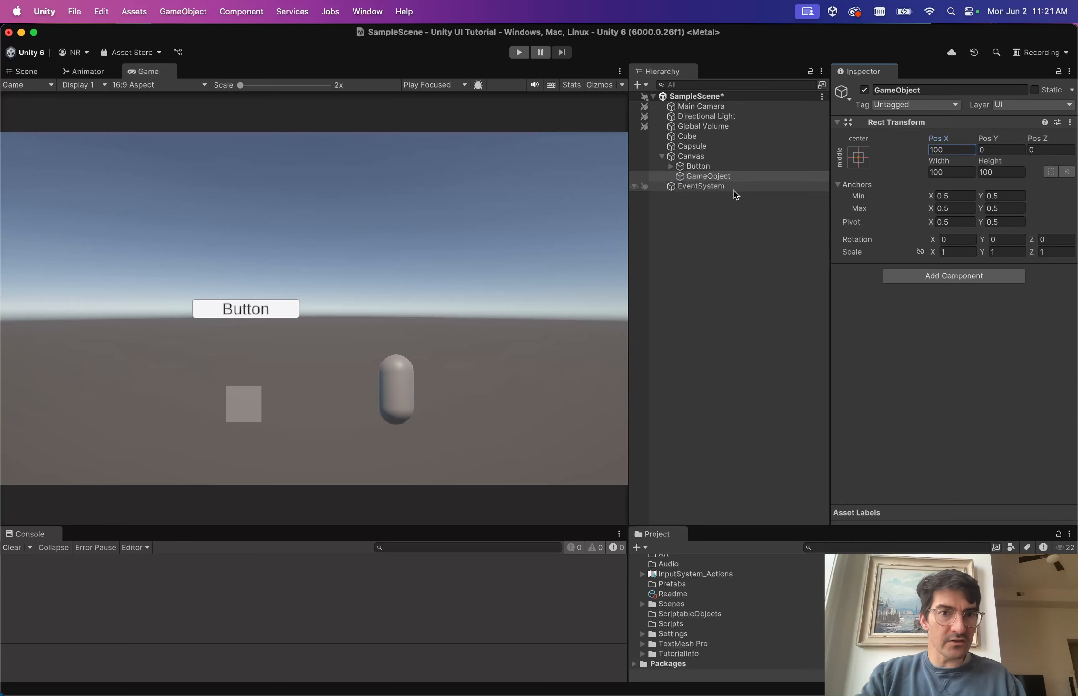
{"action": "left_click", "coordinate": [23, 71]}
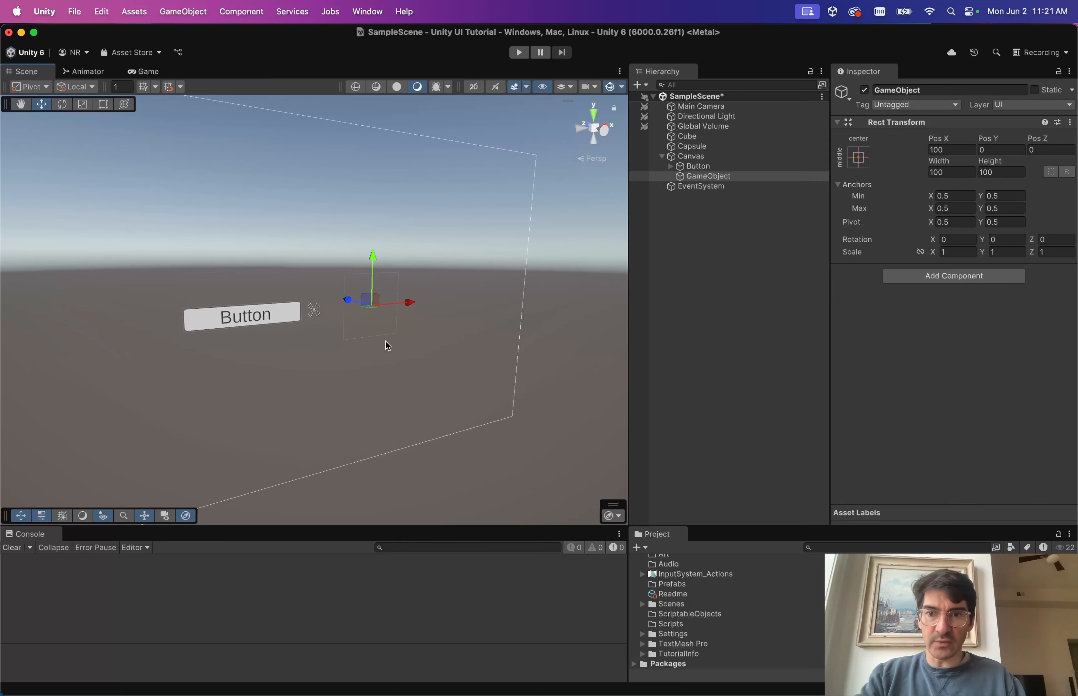
Rename the empty GameObject to 'NewButton' in the Hierarchy.
{"action": "scroll", "coordinate": [386, 342], "scroll_direction": "up", "scroll_amount": 2}
{"action": "left_click_drag", "start_coordinate": [386, 341], "coordinate": [327, 339], "text": "alt"}
{"action": "scroll", "coordinate": [327, 338], "scroll_direction": "down", "scroll_amount": 5}
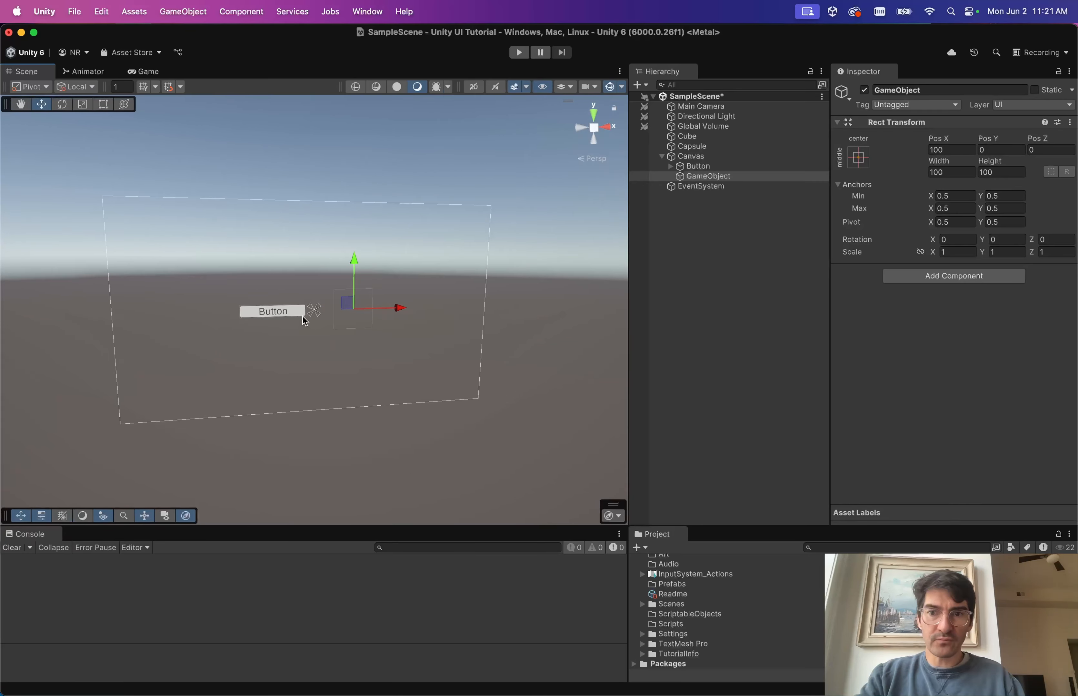
{"action": "left_click", "coordinate": [704, 167]}
{"action": "left_click", "coordinate": [713, 177]}
{"action": "key", "text": "Return"}
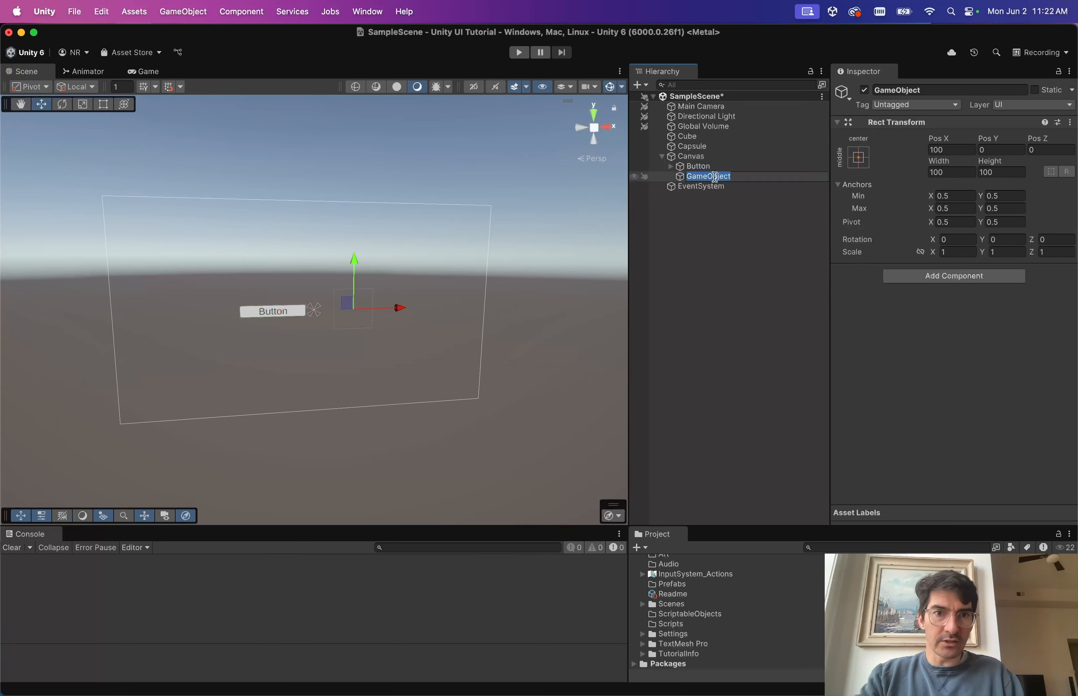
{"action": "type", "text": "NewButton"}
{"action": "key", "text": "Return"}
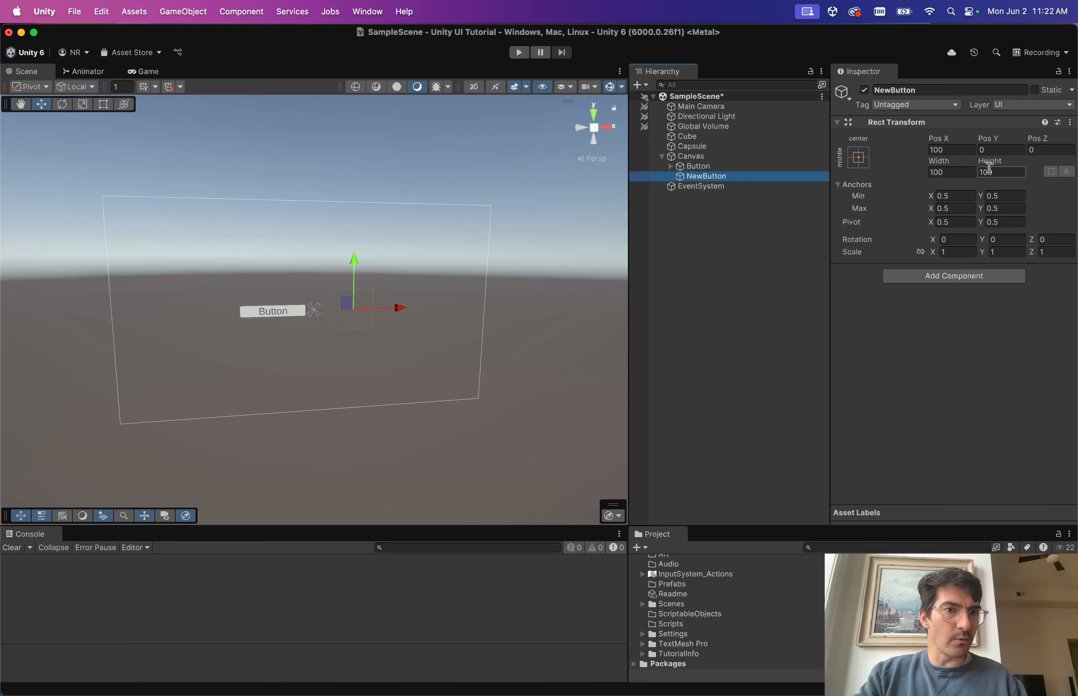
Set NewButton's width to 200 and drag it along X to Pos X 165.
{"action": "left_click", "coordinate": [955, 175]}
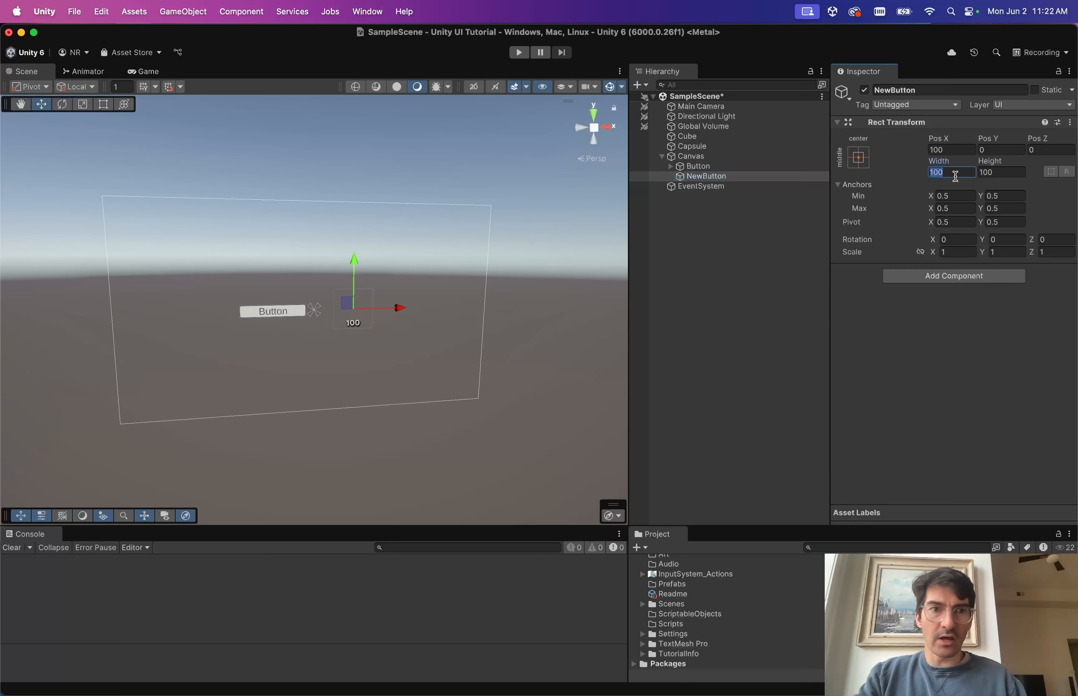
{"action": "type", "text": "200"}
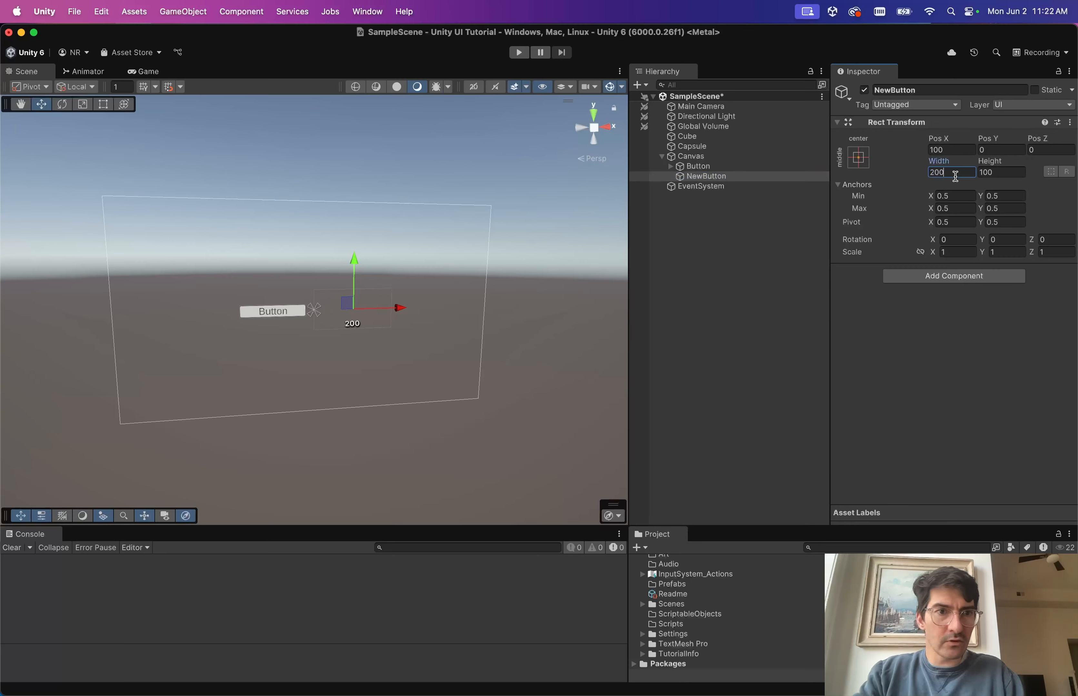
{"action": "left_click_drag", "start_coordinate": [398, 314], "coordinate": [424, 315]}
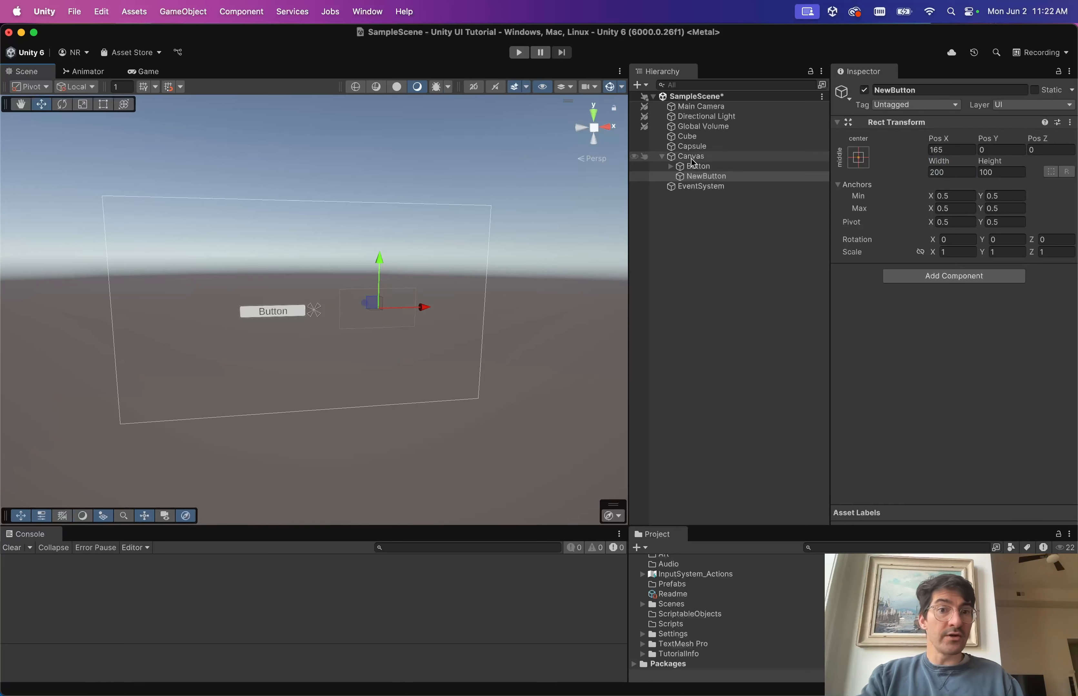
{"action": "left_click", "coordinate": [681, 177]}
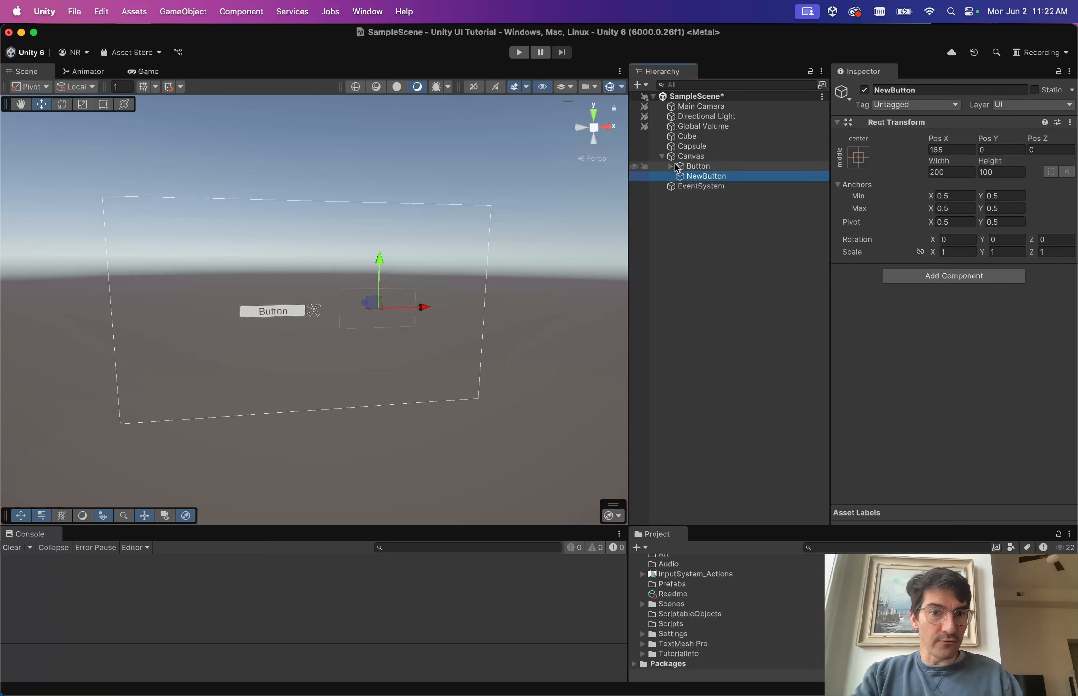
{"action": "left_click", "coordinate": [697, 166]}
{"action": "scroll", "coordinate": [848, 329], "scroll_direction": "down", "scroll_amount": 10}
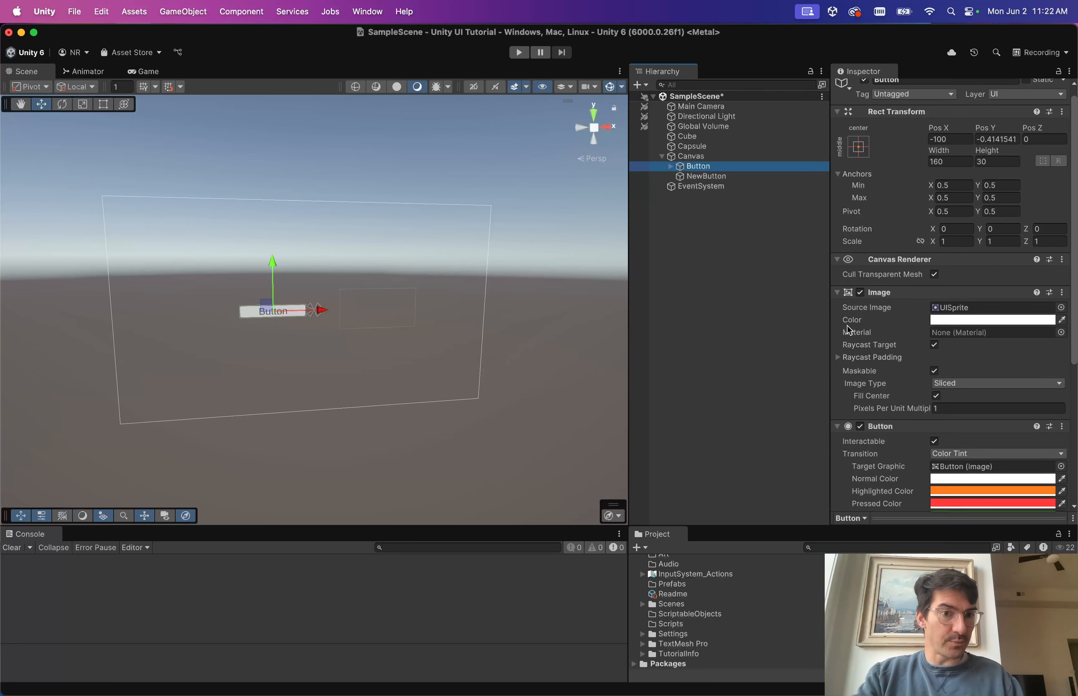
Scroll through the Button's Inspector to review its settings.
{"action": "scroll", "coordinate": [848, 329], "scroll_direction": "up", "scroll_amount": 1}
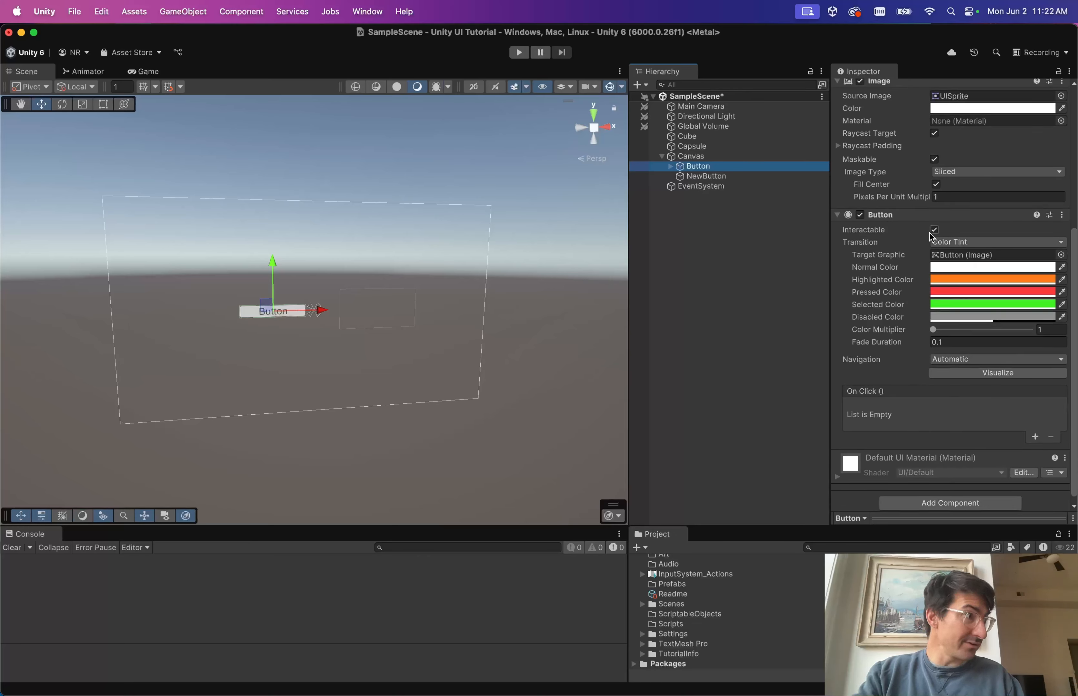
{"action": "scroll", "coordinate": [928, 233], "scroll_direction": "up", "scroll_amount": 6}
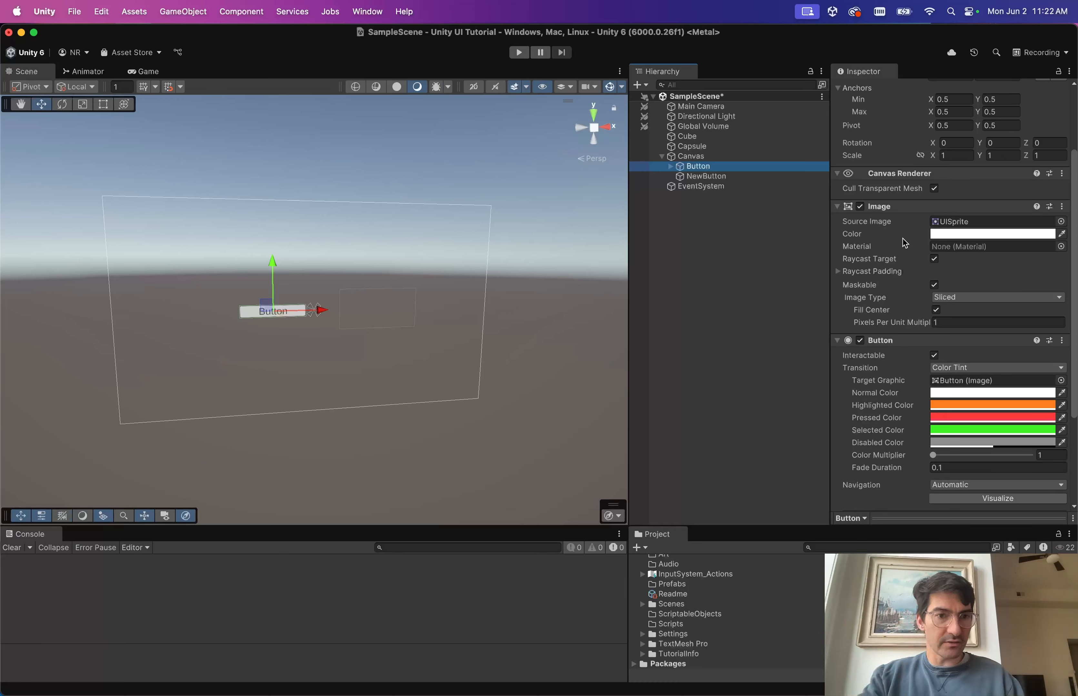
{"action": "scroll", "coordinate": [917, 263], "scroll_direction": "down", "scroll_amount": 1}
{"action": "scroll", "coordinate": [917, 263], "scroll_direction": "down", "scroll_amount": 3}
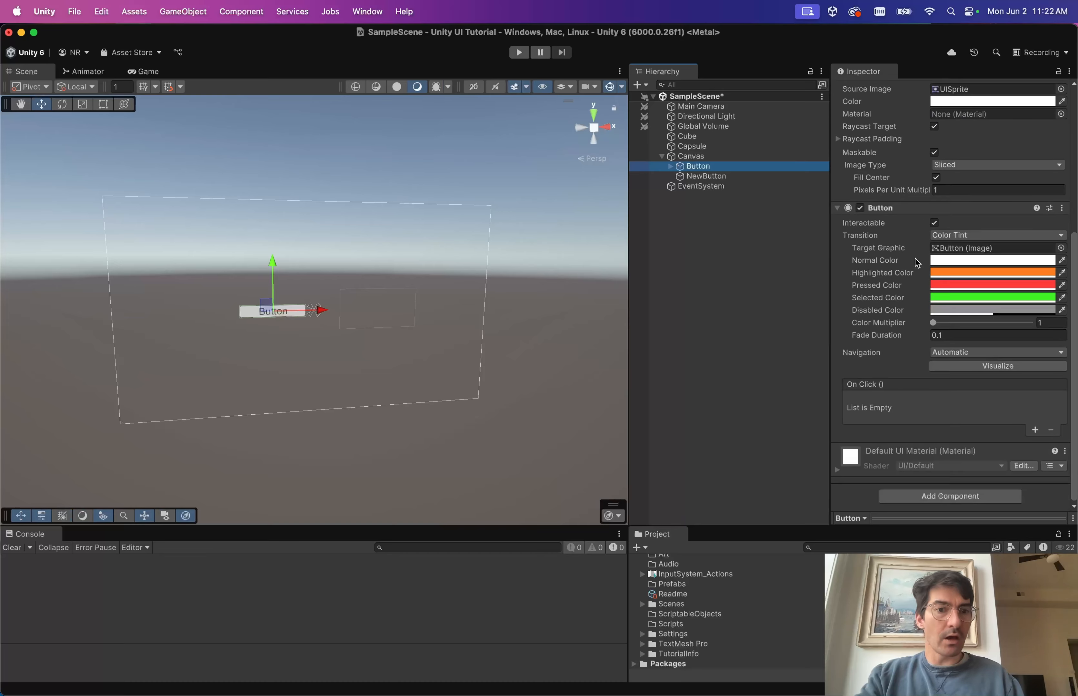
{"action": "scroll", "coordinate": [917, 262], "scroll_direction": "up", "scroll_amount": 3}
{"action": "scroll", "coordinate": [917, 263], "scroll_direction": "down", "scroll_amount": 2}
{"action": "scroll", "coordinate": [915, 258], "scroll_direction": "down", "scroll_amount": 2}
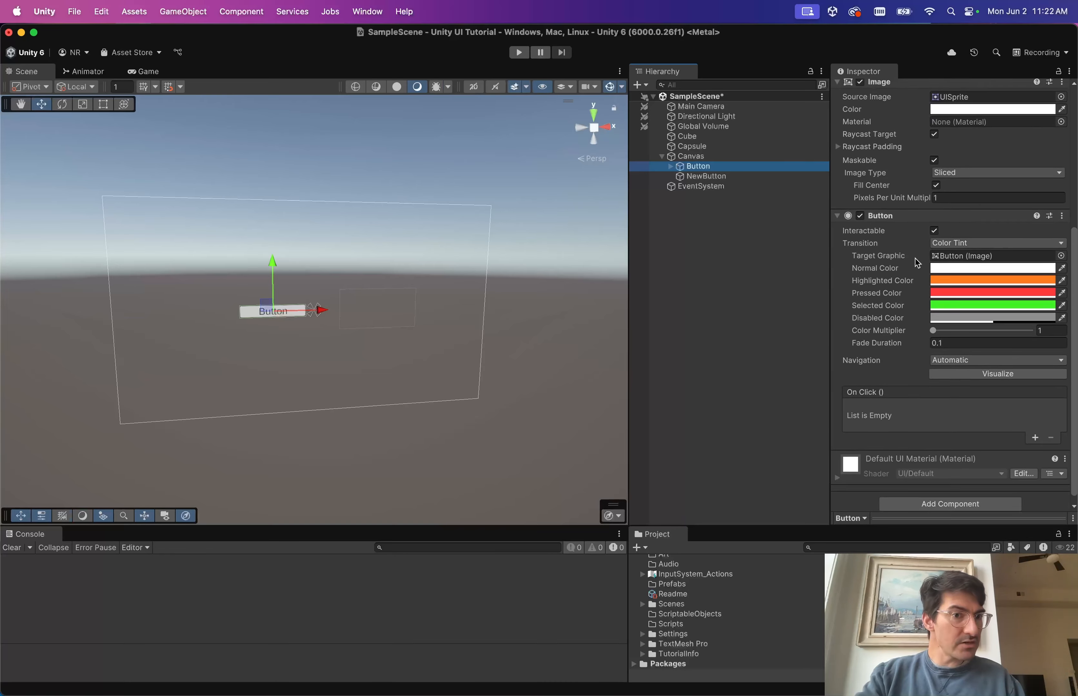
{"action": "scroll", "coordinate": [915, 259], "scroll_direction": "up", "scroll_amount": 5}
{"action": "scroll", "coordinate": [912, 281], "scroll_direction": "down", "scroll_amount": 4}
{"action": "scroll", "coordinate": [926, 292], "scroll_direction": "up", "scroll_amount": 1}
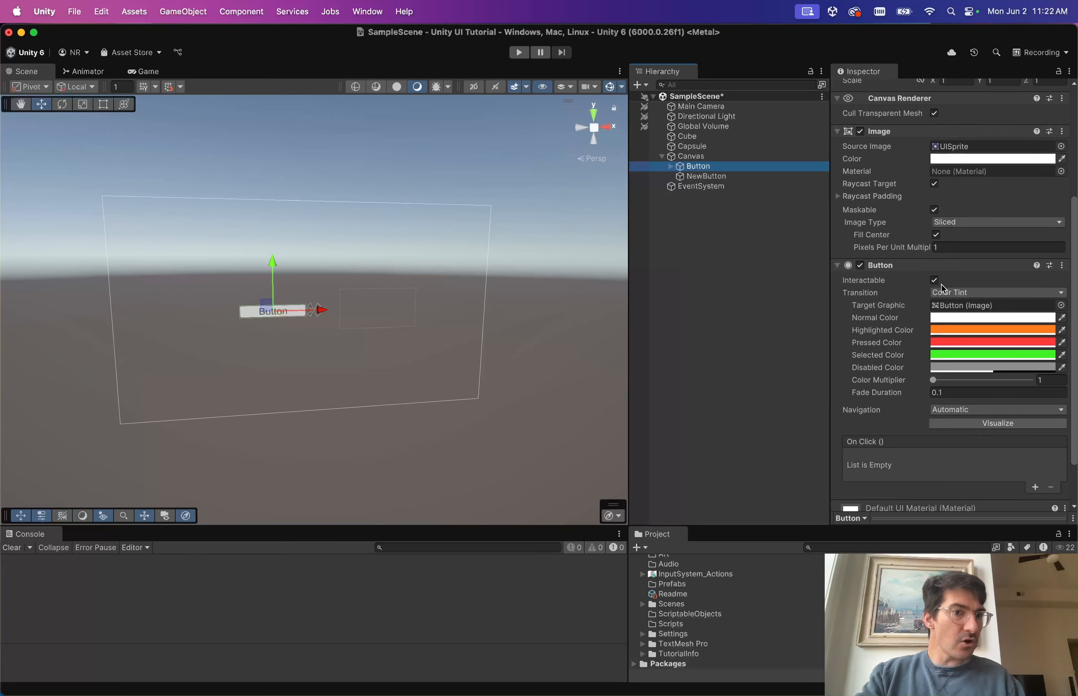
Expand the Button and set its Text (TMP) child back to active.
{"action": "left_click", "coordinate": [666, 166]}
{"action": "left_click", "coordinate": [709, 177]}
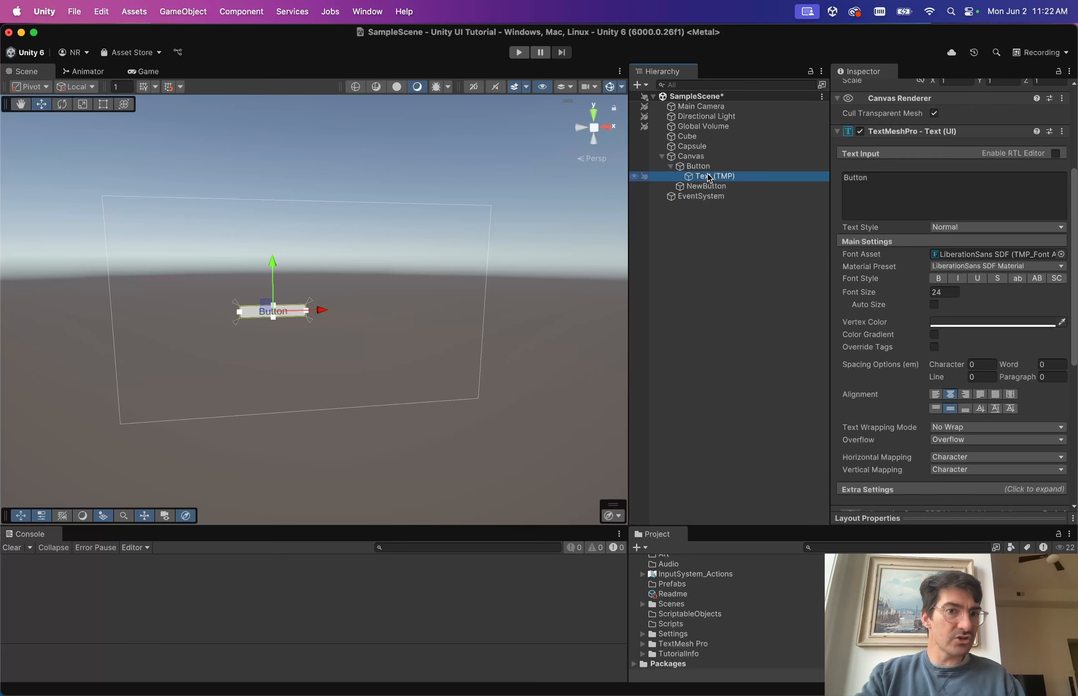
{"action": "scroll", "coordinate": [909, 229], "scroll_direction": "up", "scroll_amount": 5}
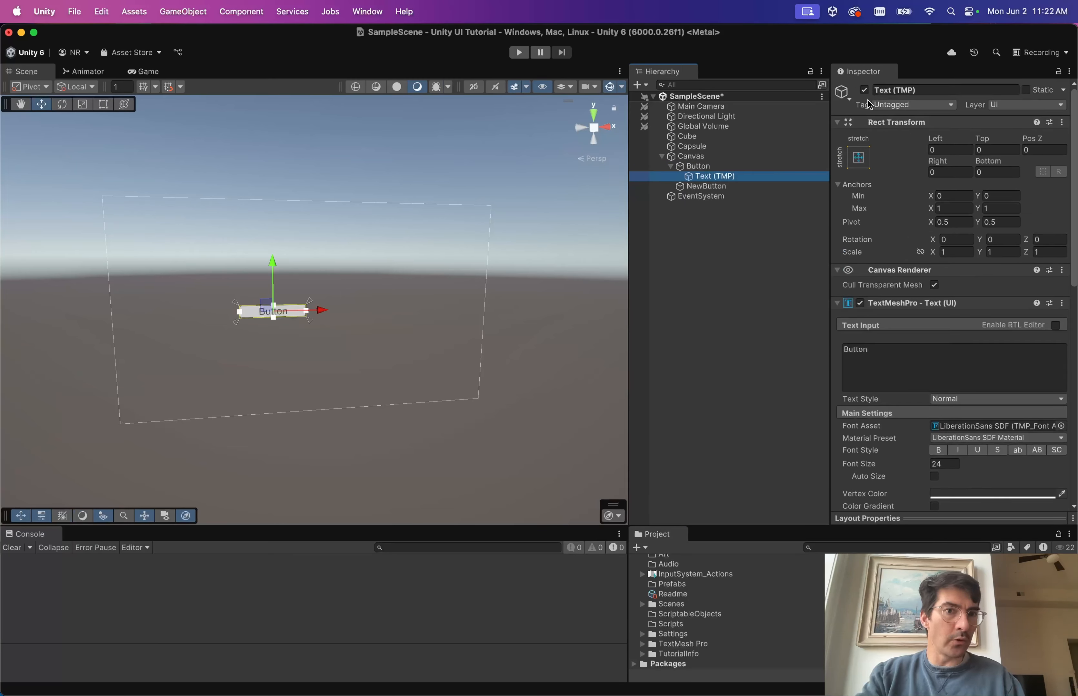
{"action": "left_click", "coordinate": [863, 90]}
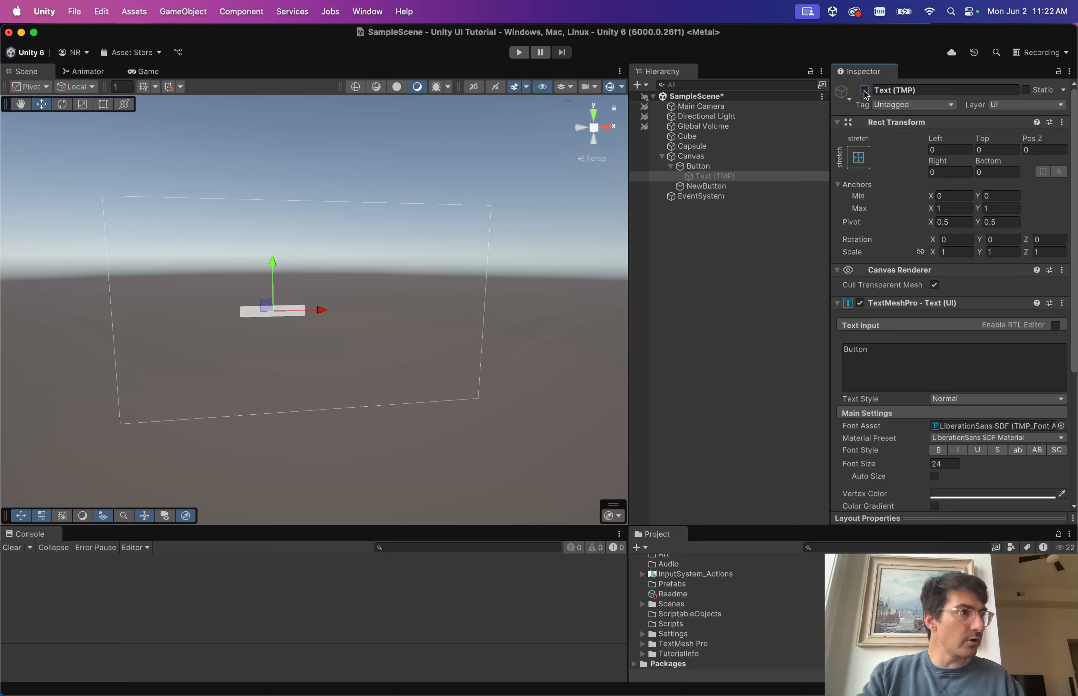
{"action": "left_click", "coordinate": [864, 90]}
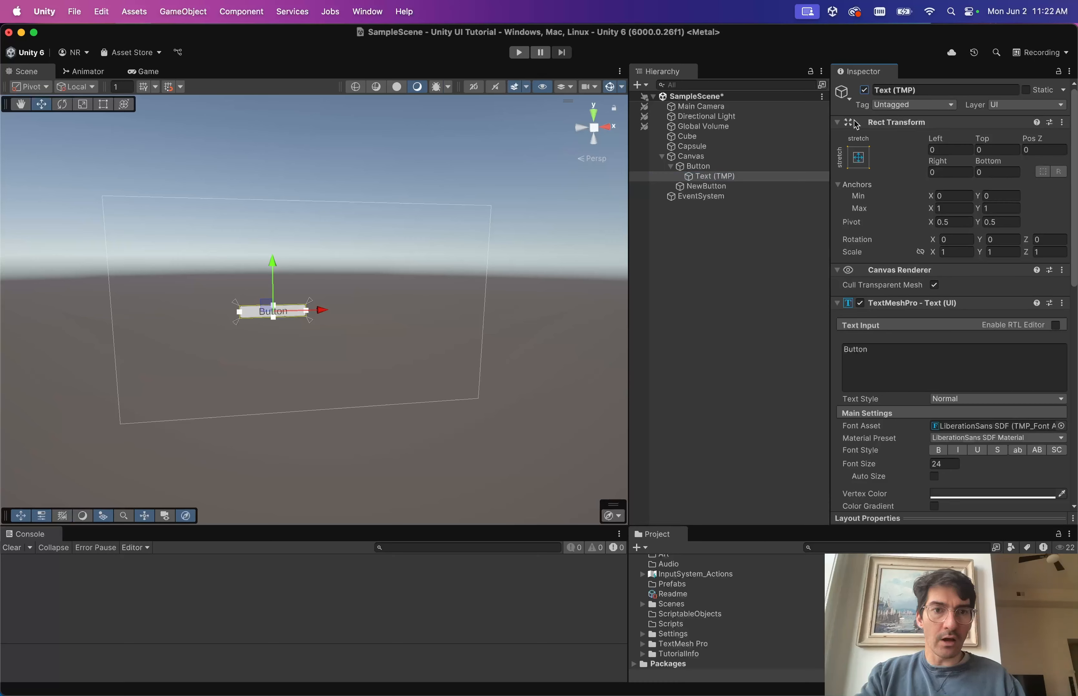
{"action": "scroll", "coordinate": [940, 310], "scroll_direction": "down", "scroll_amount": 3}
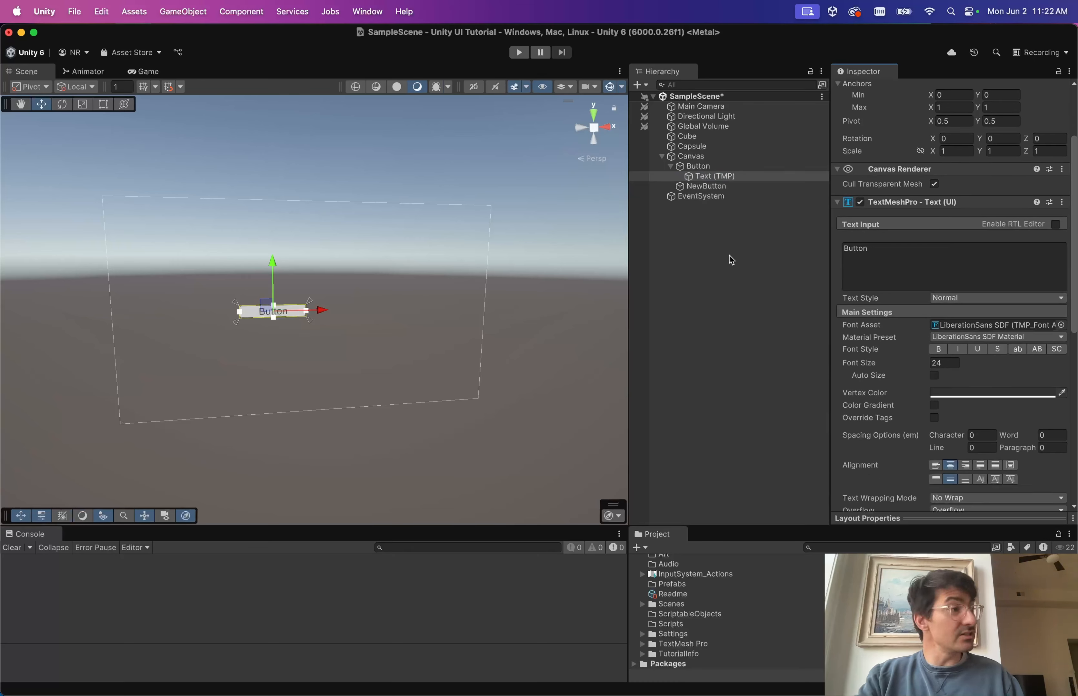
Add a Button component to NewButton and give it one empty On Click entry.
{"action": "left_click", "coordinate": [706, 187]}
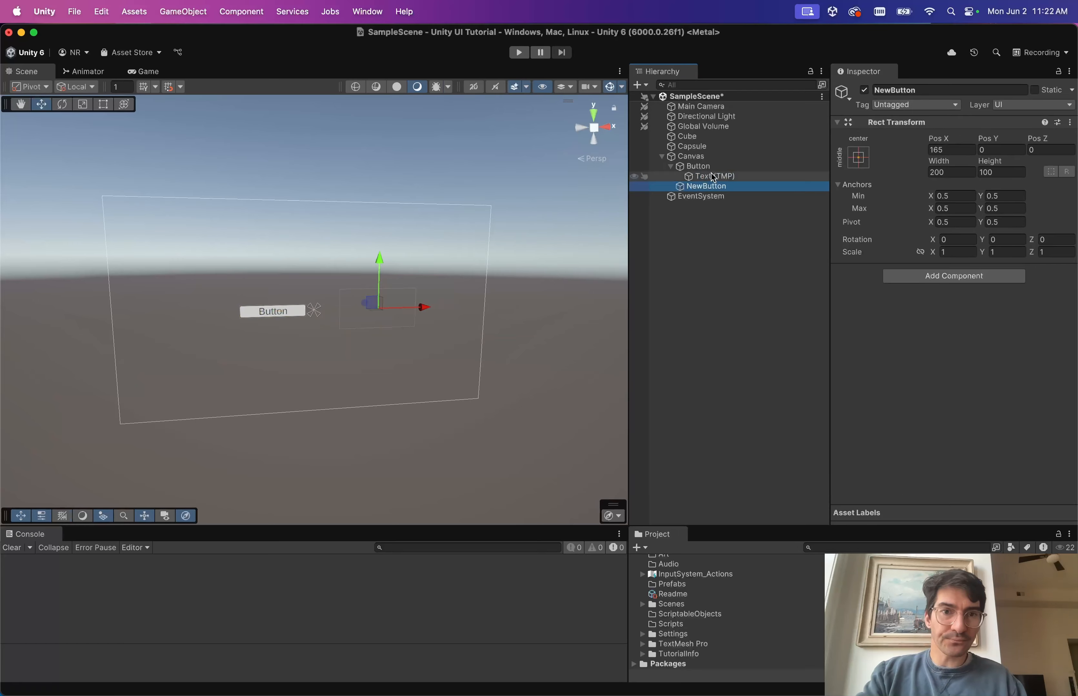
{"action": "left_click", "coordinate": [951, 277]}
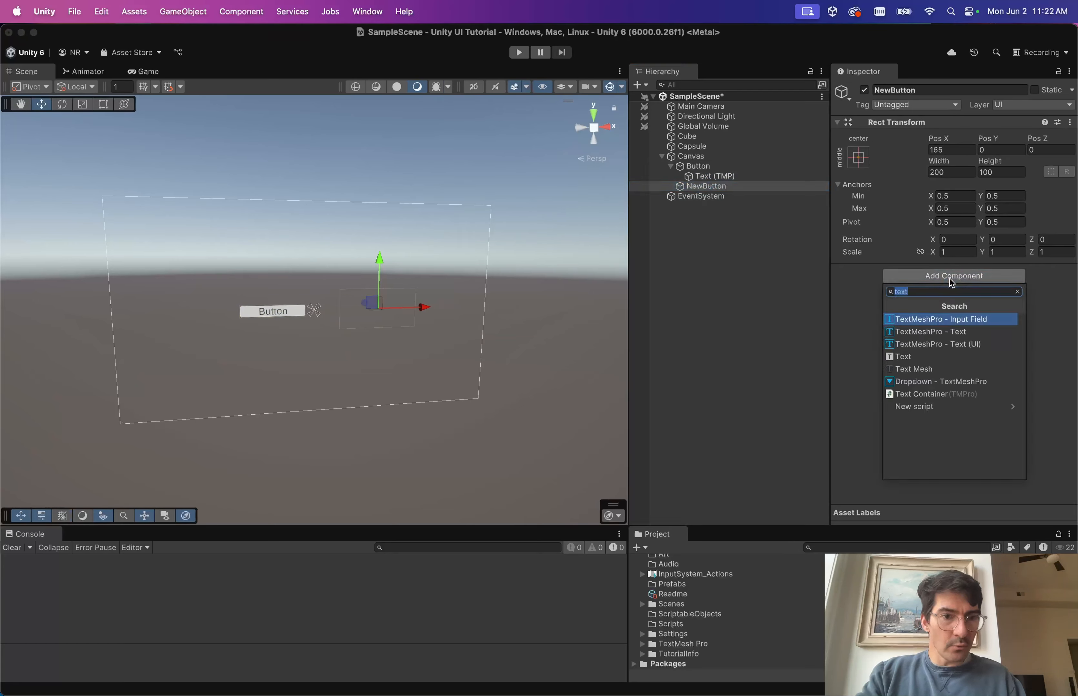
{"action": "type", "text": "button"}
{"action": "key", "text": "Return"}
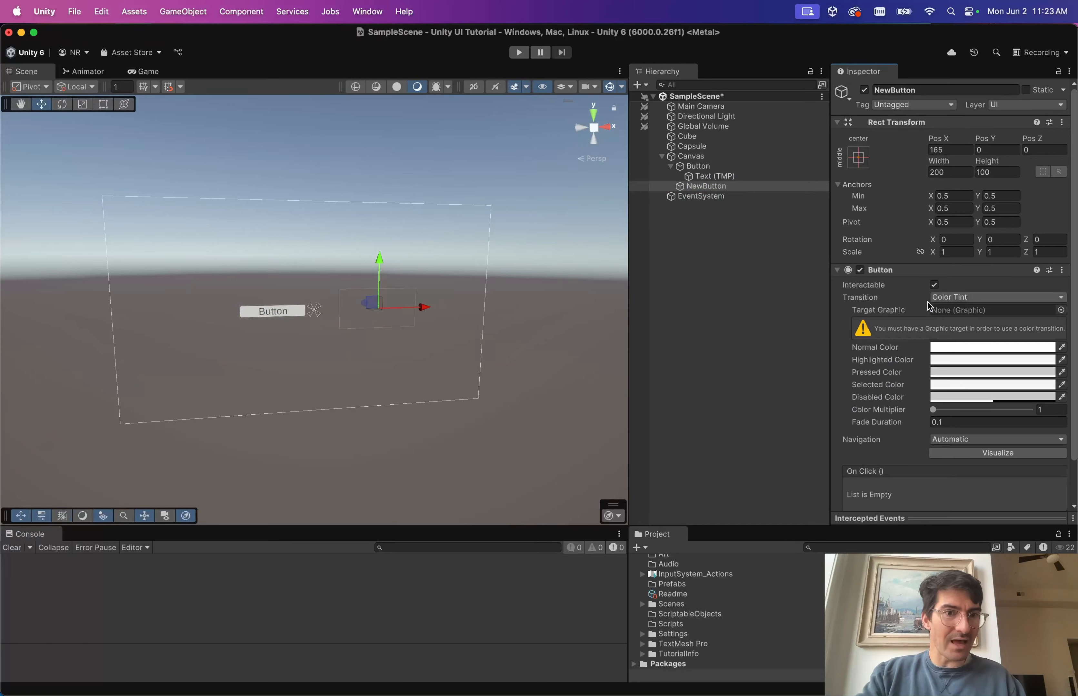
{"action": "scroll", "coordinate": [899, 320], "scroll_direction": "down", "scroll_amount": 2}
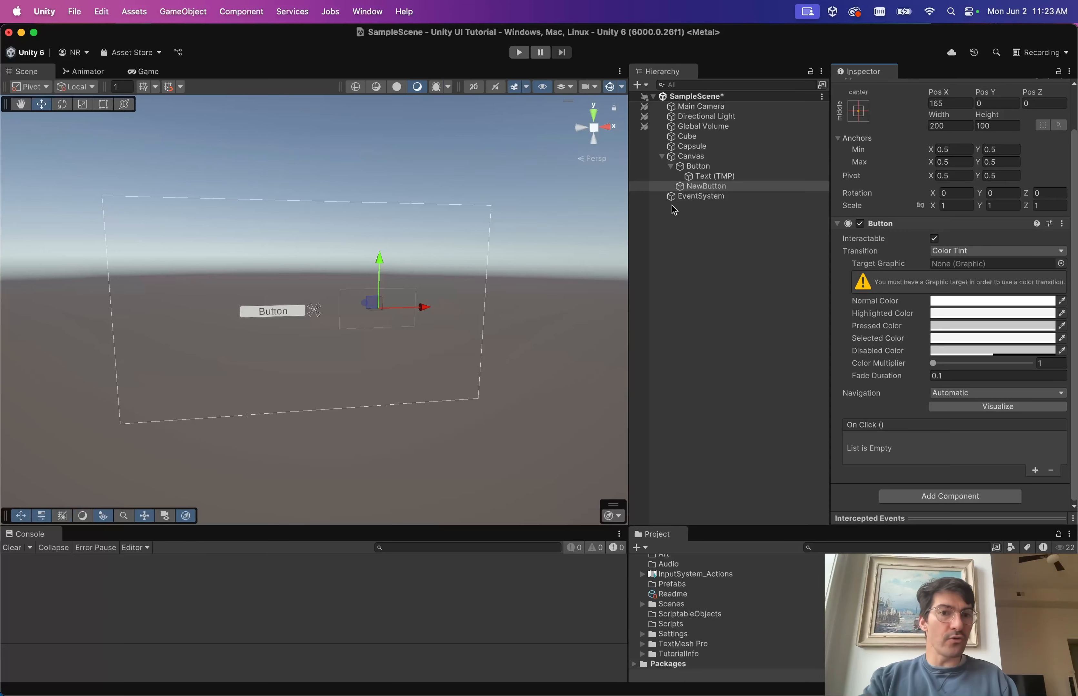
{"action": "left_click", "coordinate": [702, 168]}
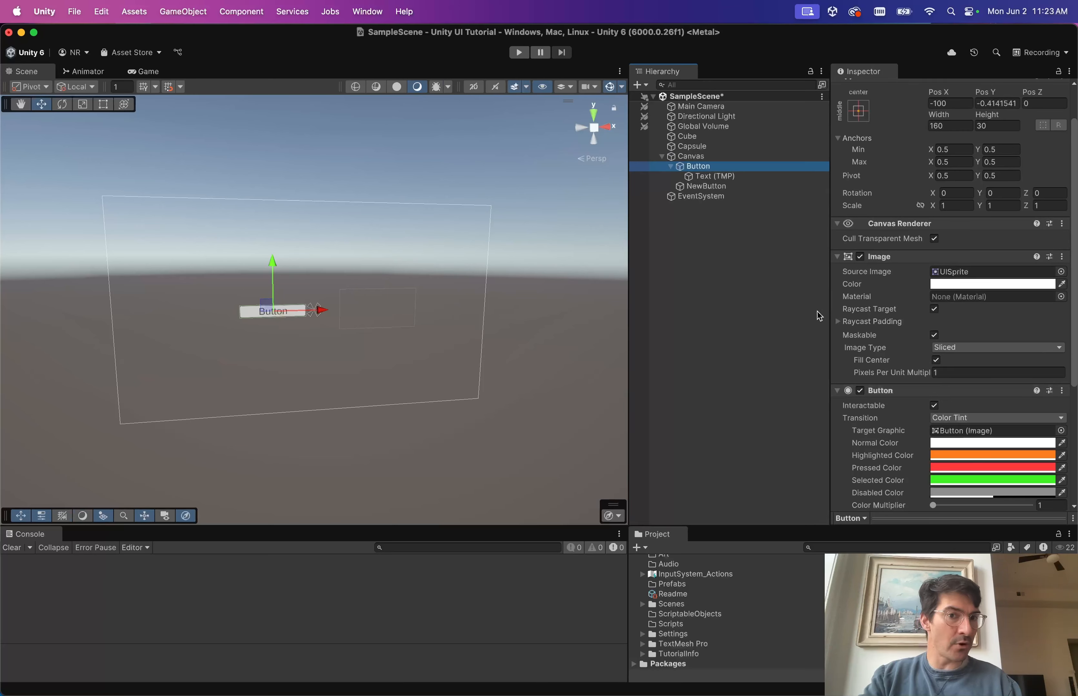
{"action": "left_click", "coordinate": [714, 189]}
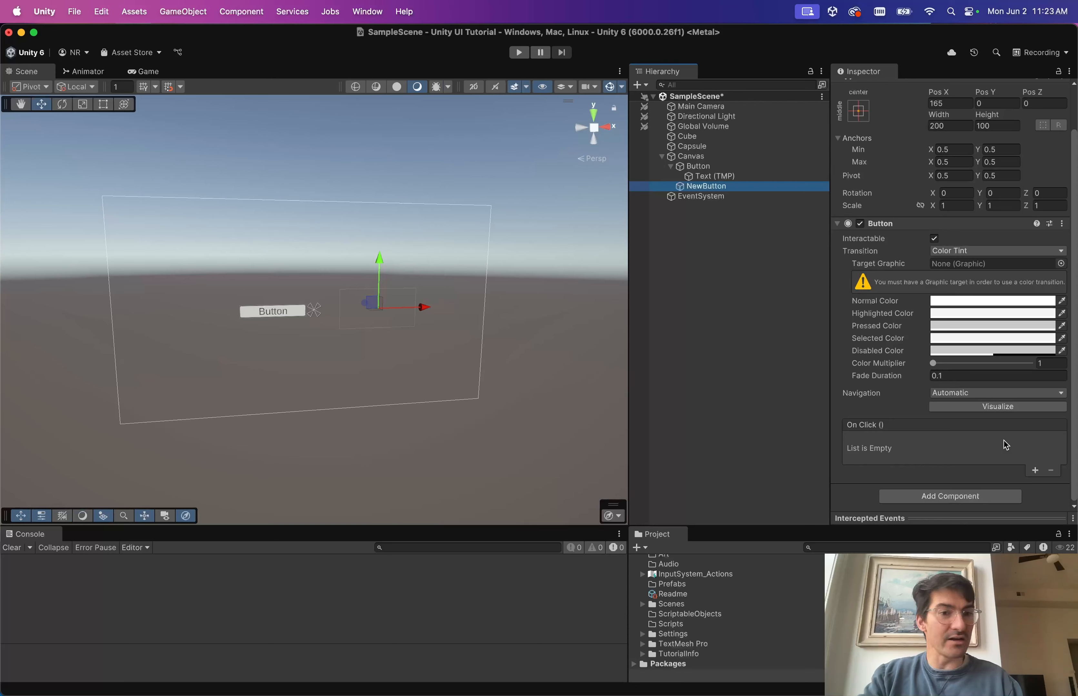
{"action": "left_click", "coordinate": [1035, 471]}
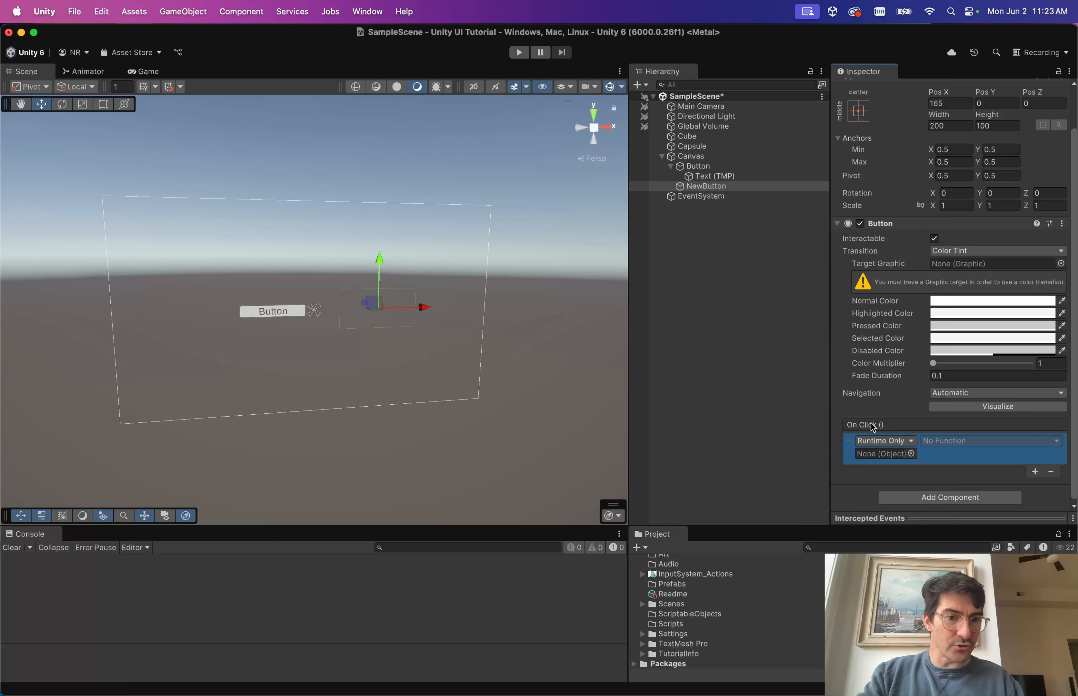
Target the original Button in NewButton's On Click entry, calling GameObject.SetActive.
{"action": "left_click", "coordinate": [682, 190]}
{"action": "left_click_drag", "start_coordinate": [682, 190], "coordinate": [875, 456]}
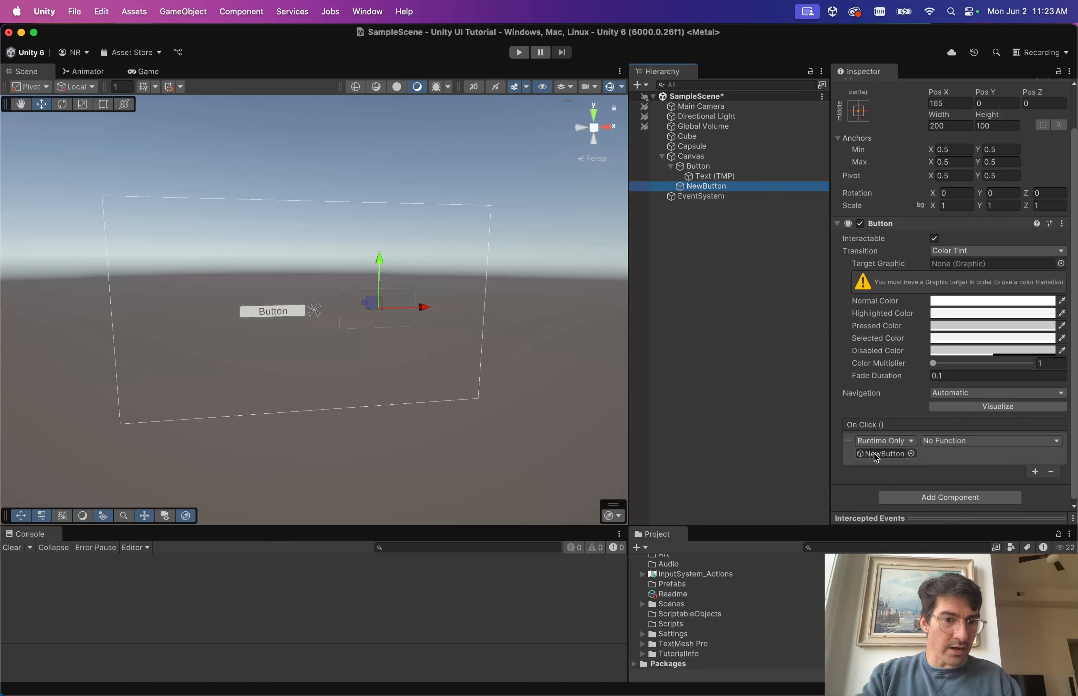
{"action": "key", "text": "super+z"}
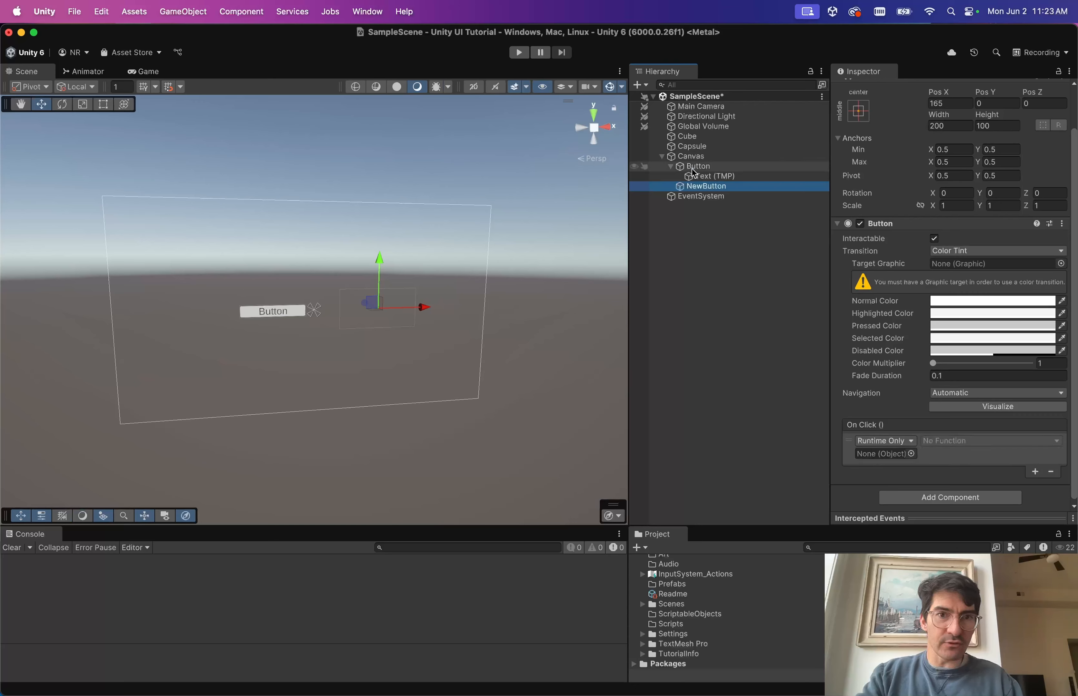
{"action": "left_click", "coordinate": [671, 166]}
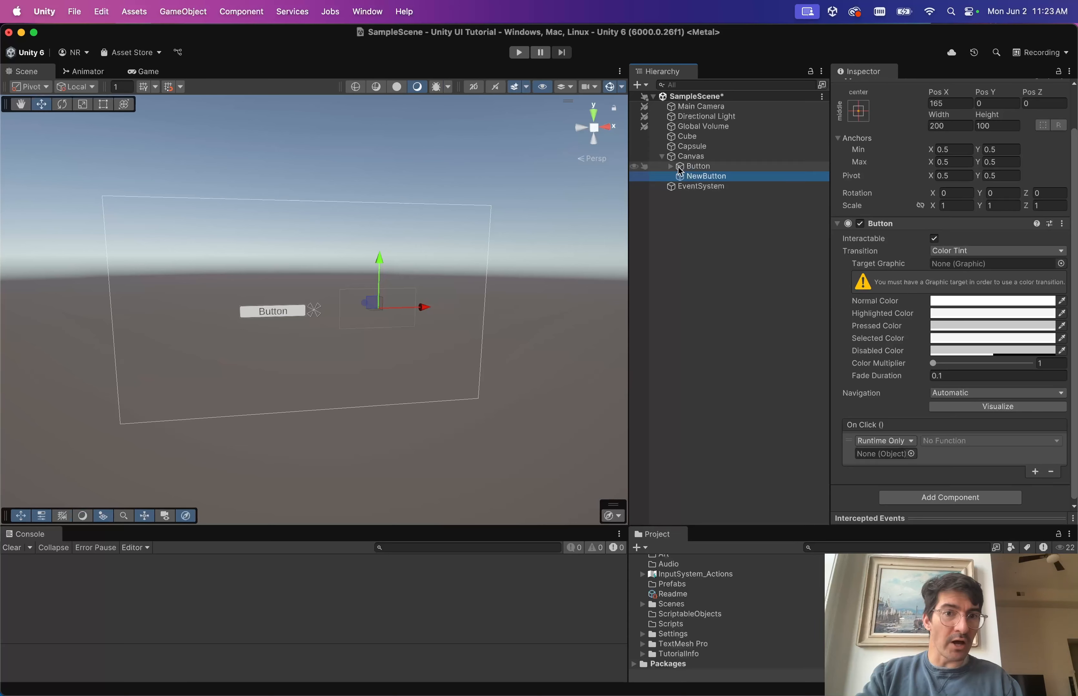
{"action": "left_click", "coordinate": [696, 169]}
{"action": "left_click_drag", "start_coordinate": [696, 172], "coordinate": [875, 453]}
{"action": "left_click", "coordinate": [933, 443]}
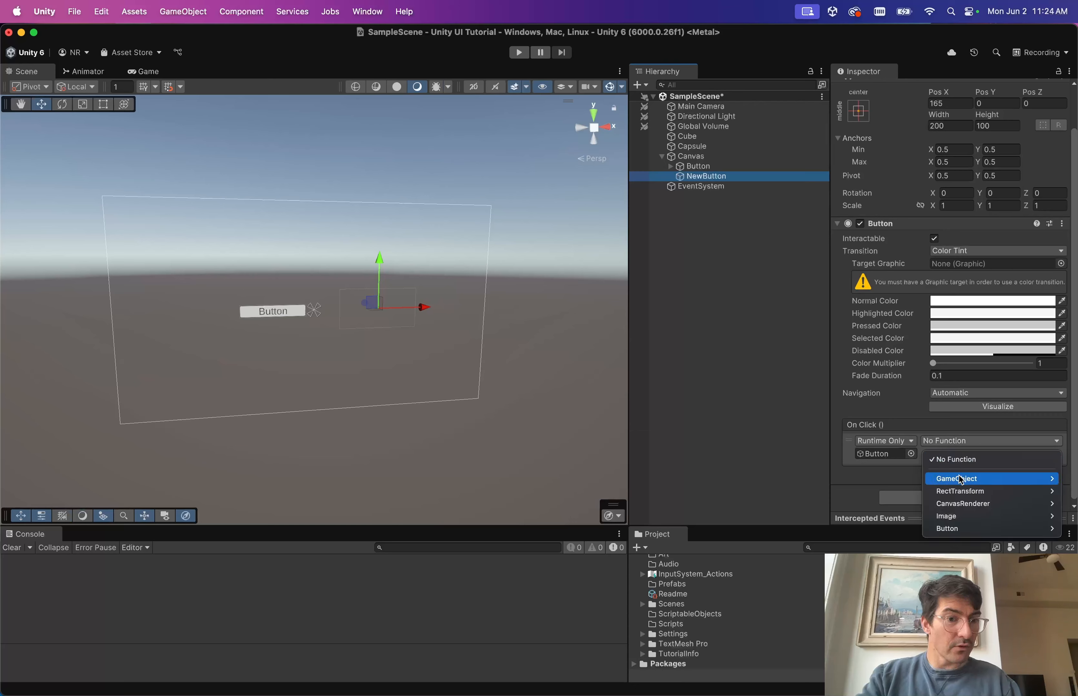
{"action": "mouse_move", "coordinate": [951, 479]}
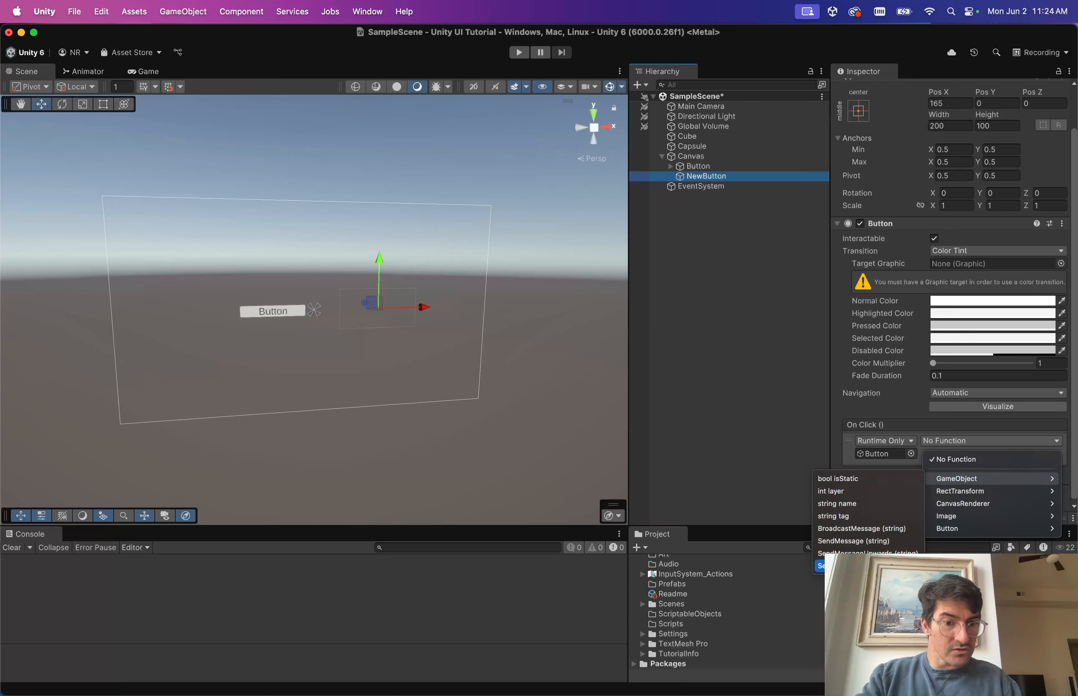
{"action": "left_click", "coordinate": [871, 566]}
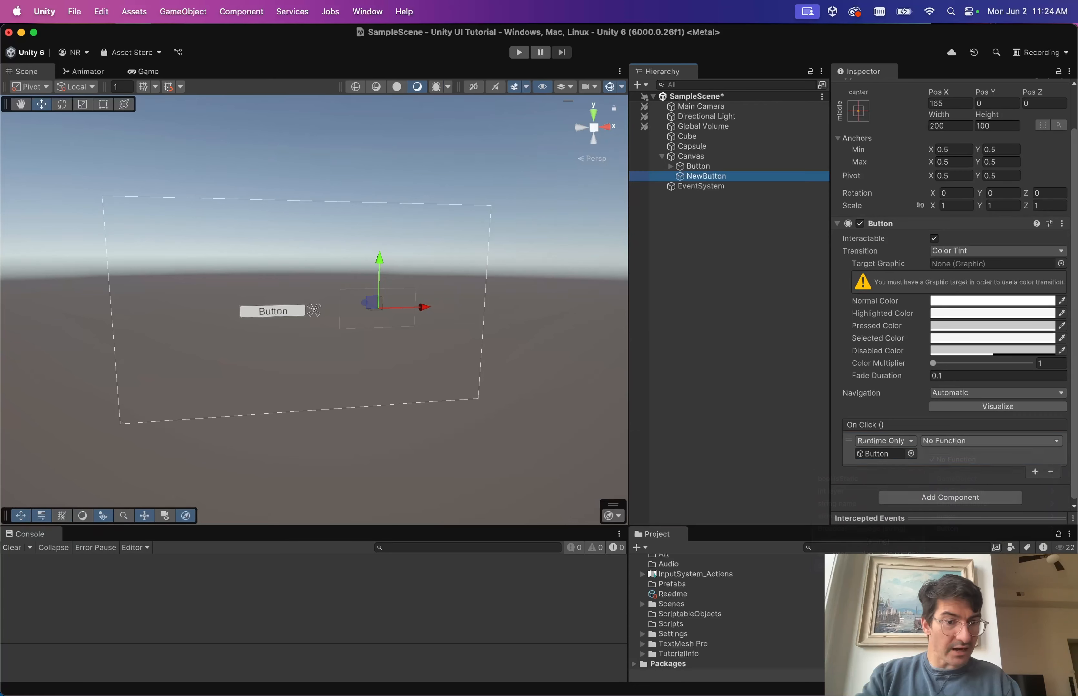
Check the On Click target Button's properties, then reselect NewButton.
{"action": "left_click", "coordinate": [882, 454]}
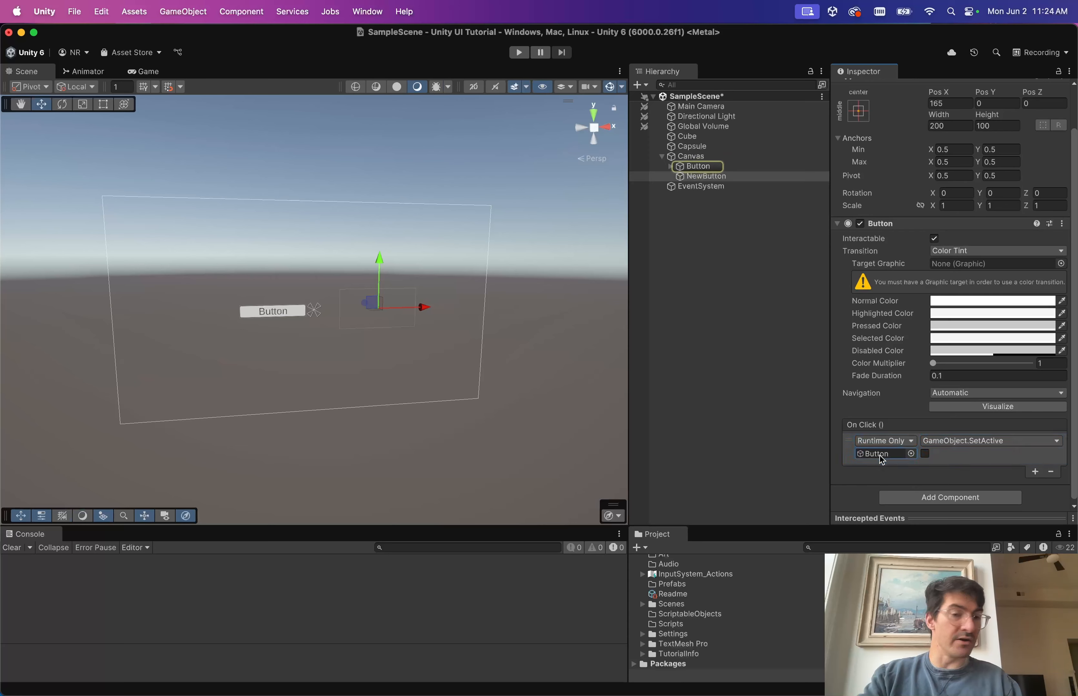
{"action": "double_click", "coordinate": [879, 454]}
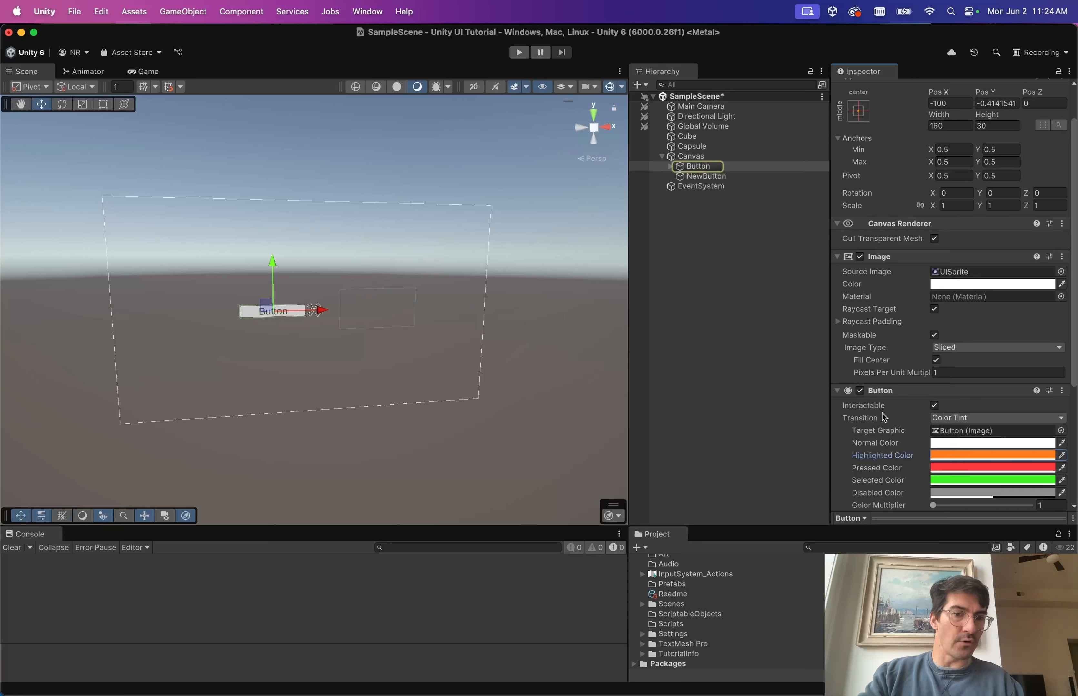
{"action": "scroll", "coordinate": [924, 444], "scroll_direction": "down", "scroll_amount": 5}
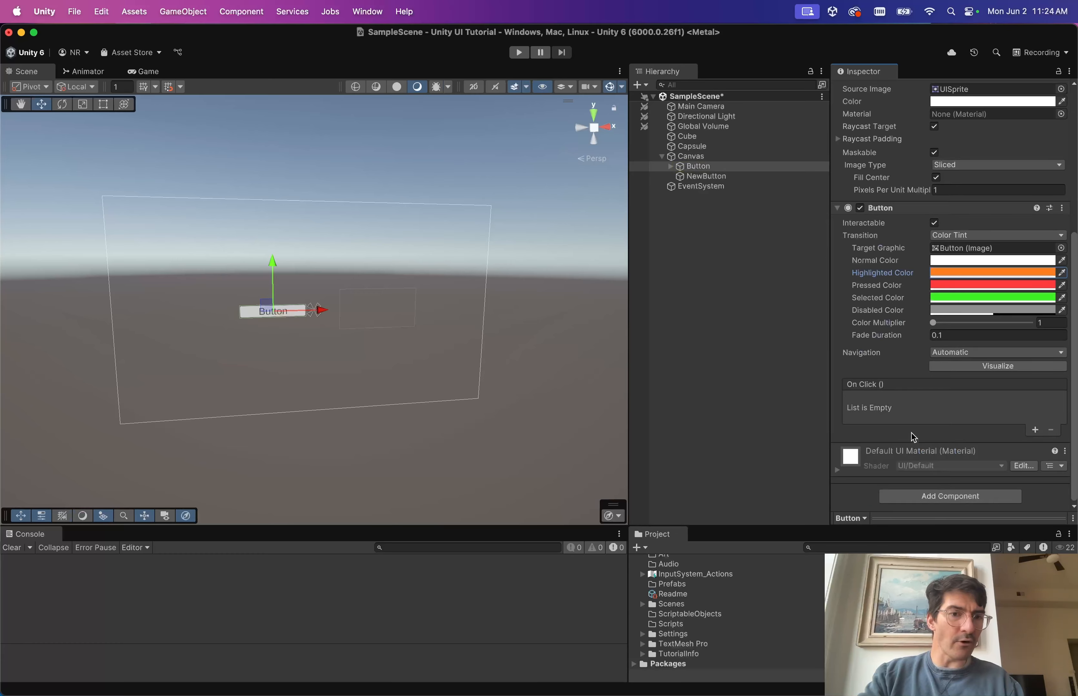
{"action": "scroll", "coordinate": [901, 408], "scroll_direction": "up", "scroll_amount": 3}
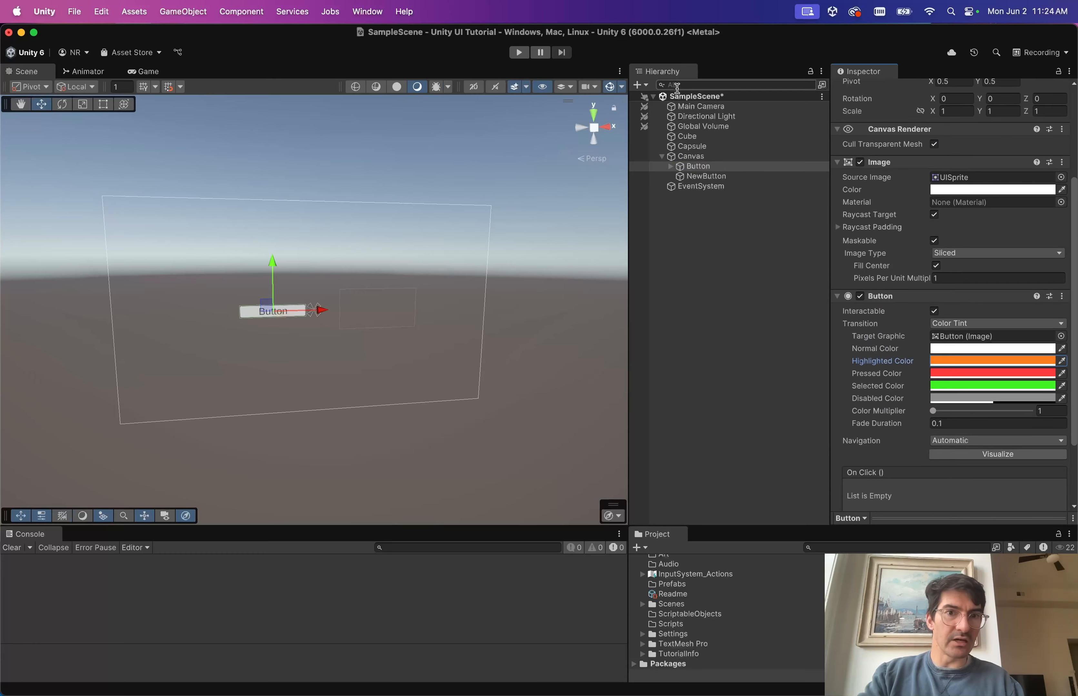
{"action": "left_click", "coordinate": [701, 176]}
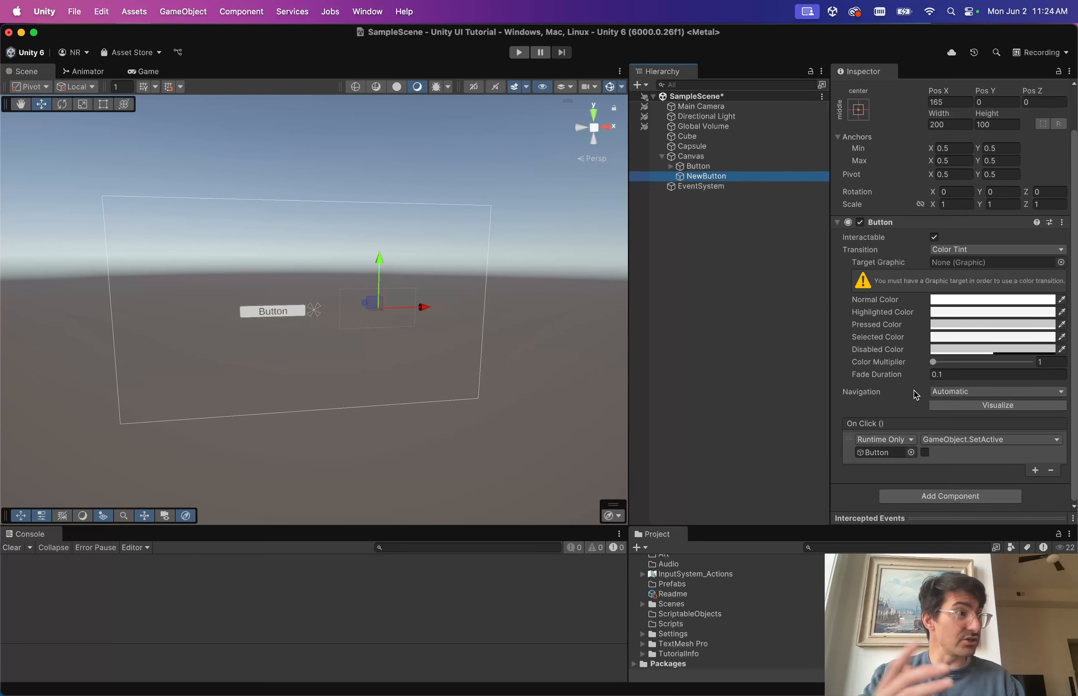
{"action": "left_click", "coordinate": [880, 454]}
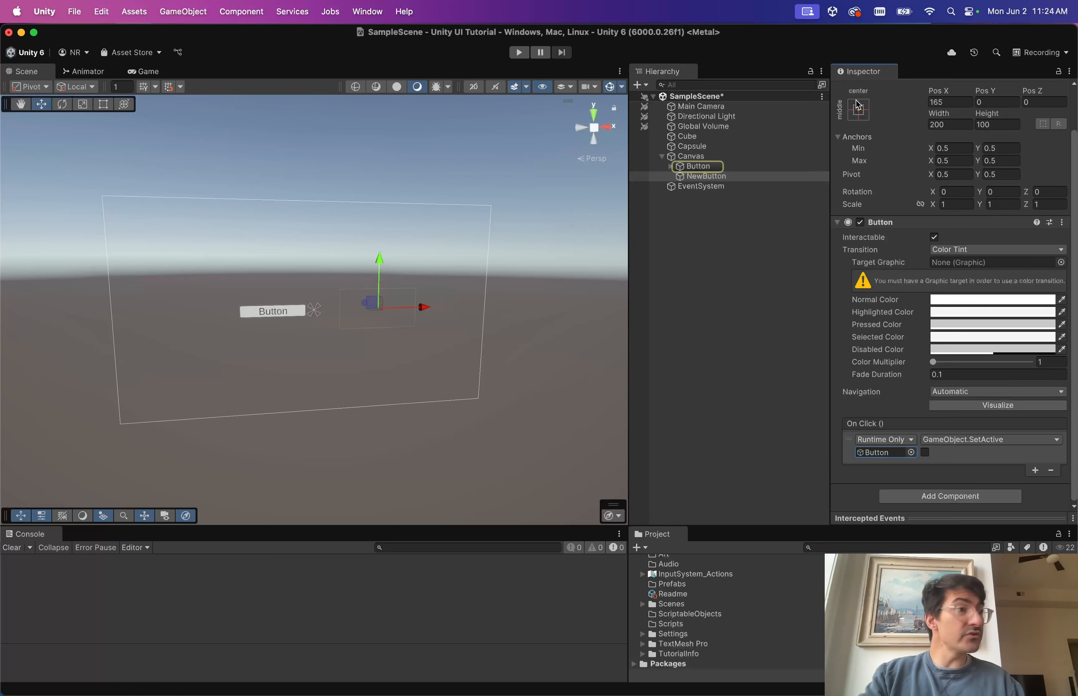
{"action": "double_click", "coordinate": [866, 454]}
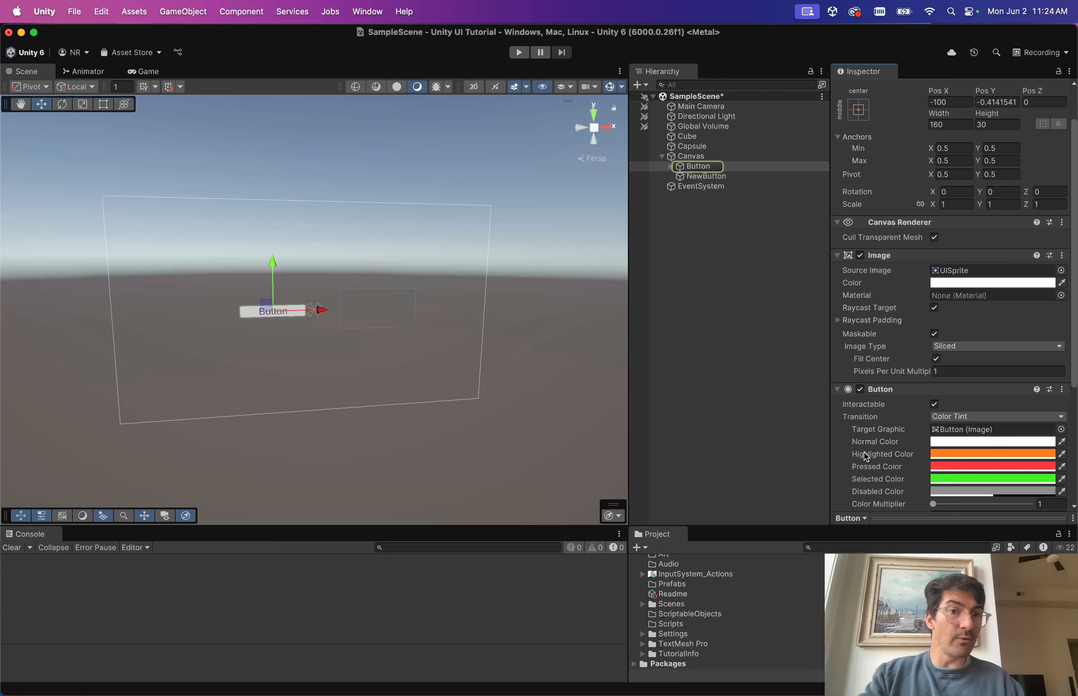
{"action": "left_click", "coordinate": [753, 177]}
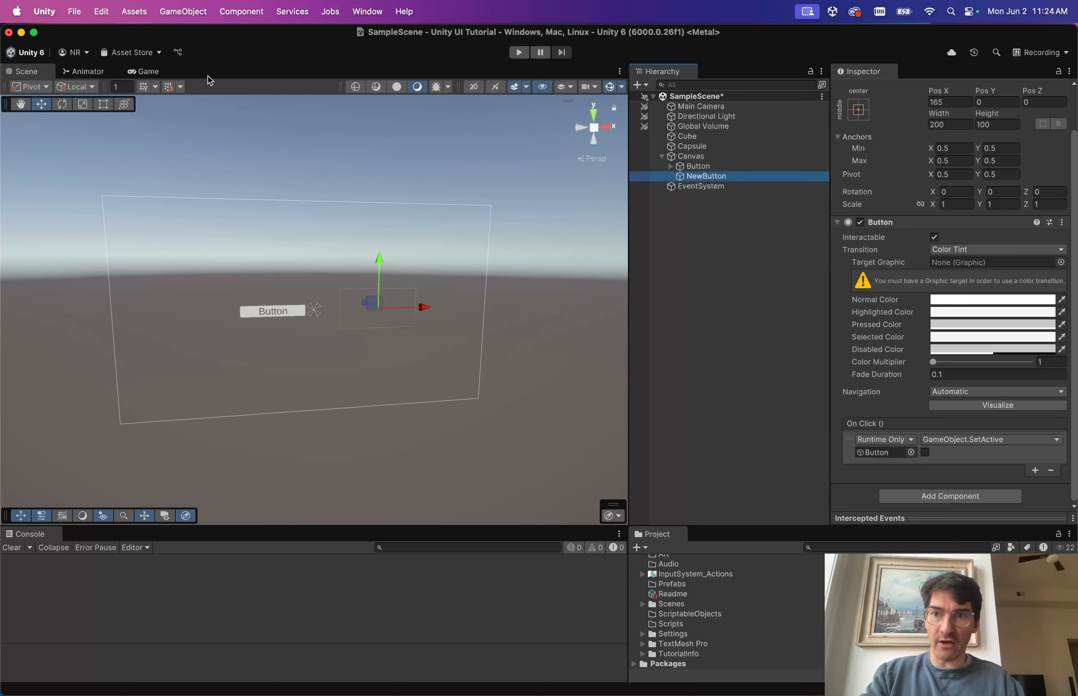
Enter play mode and select NewButton in the Hierarchy.
{"action": "left_click", "coordinate": [516, 52]}
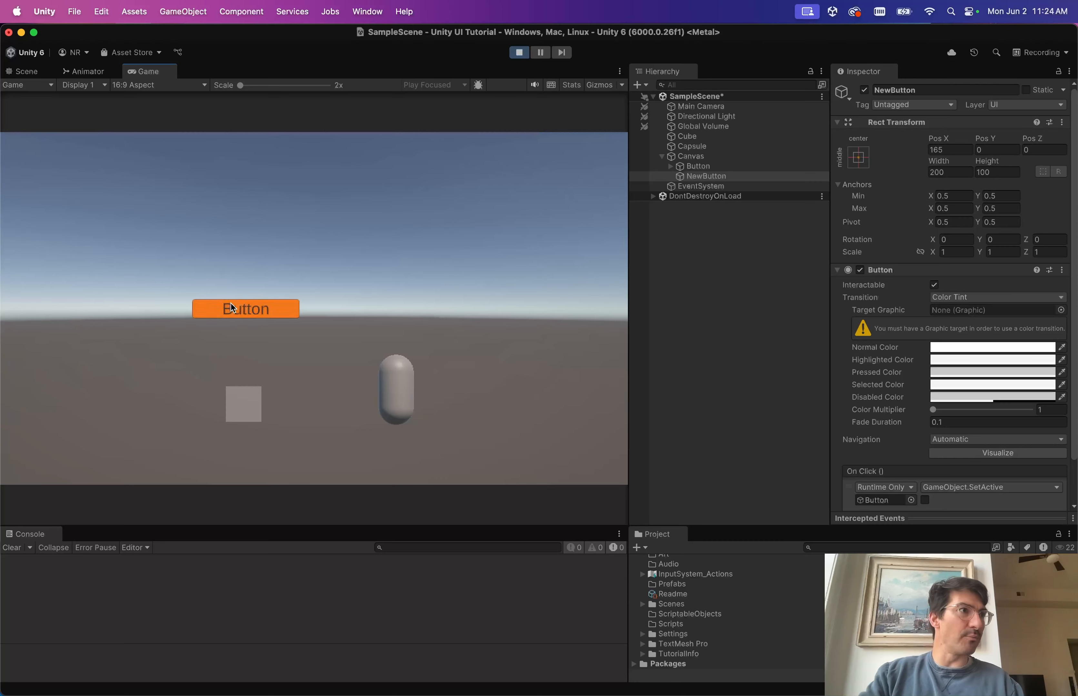
{"action": "left_click", "coordinate": [719, 180]}
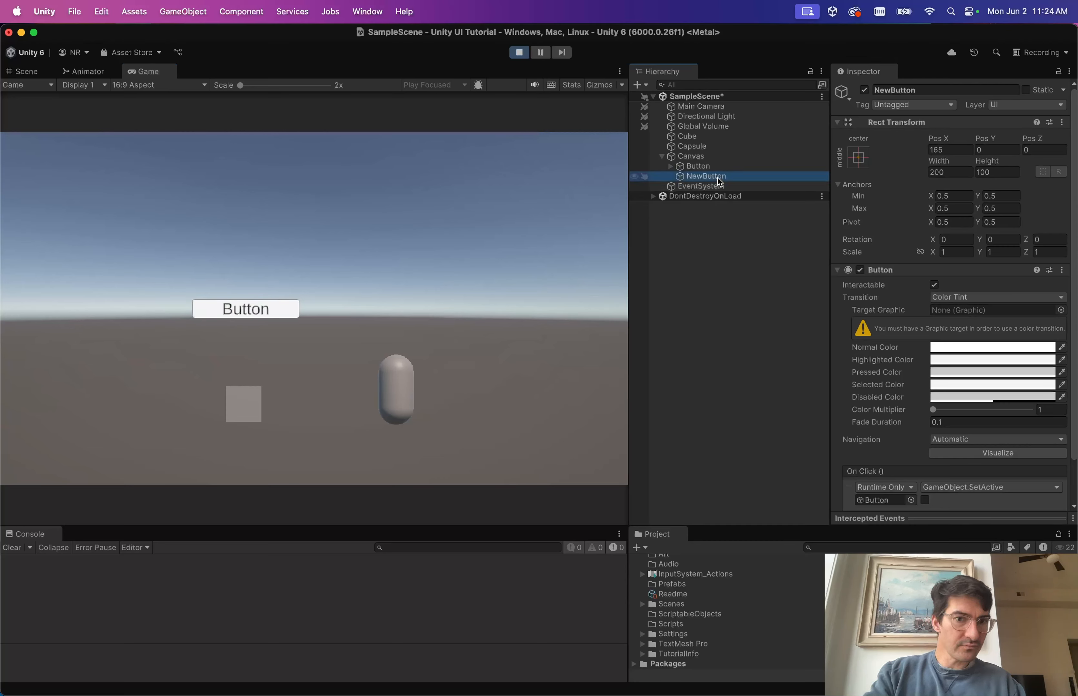
{"action": "right_click", "coordinate": [698, 178]}
{"action": "left_click", "coordinate": [689, 184]}
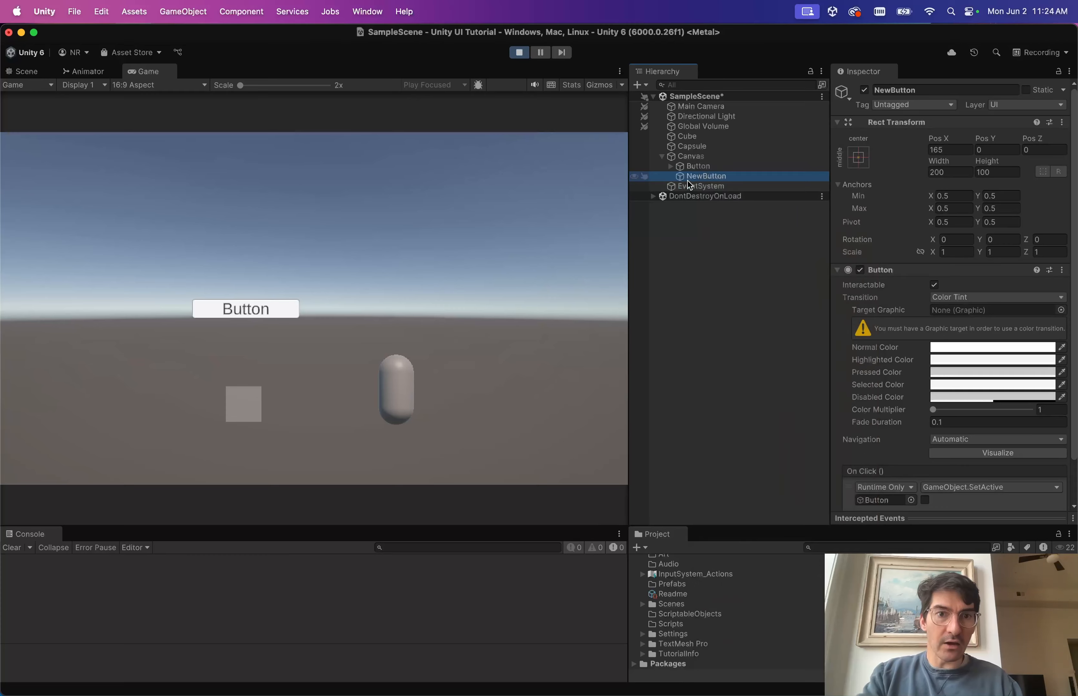
Browse the main menus for the GameObject creation options.
{"action": "left_click", "coordinate": [189, 4]}
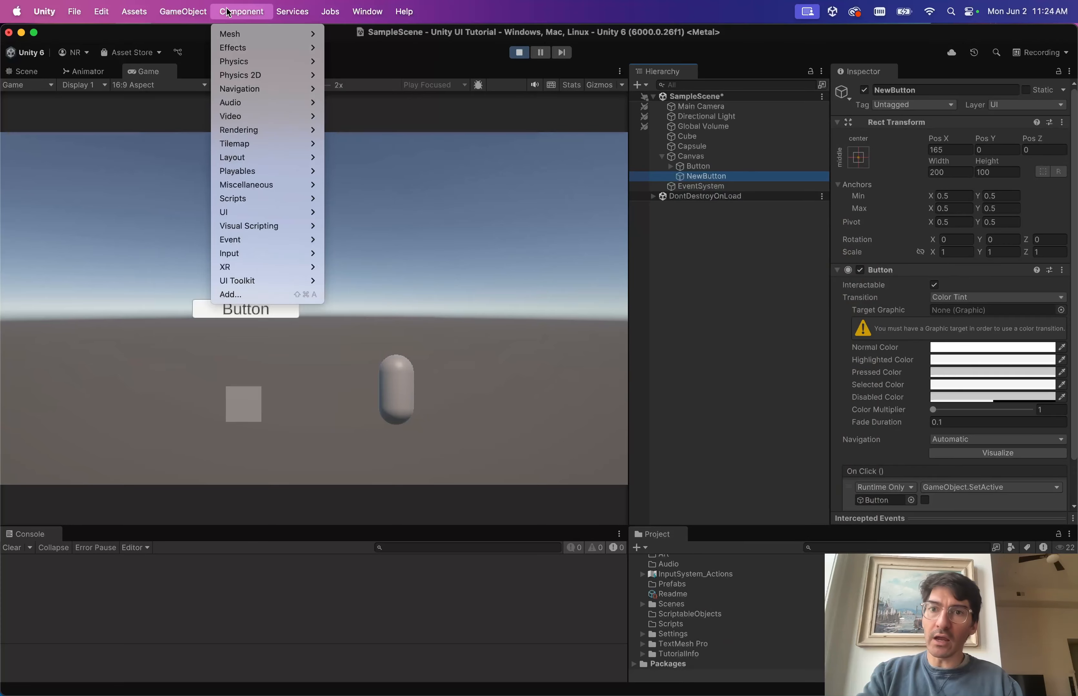
{"action": "mouse_move", "coordinate": [404, 12]}
{"action": "left_click", "coordinate": [769, 211]}
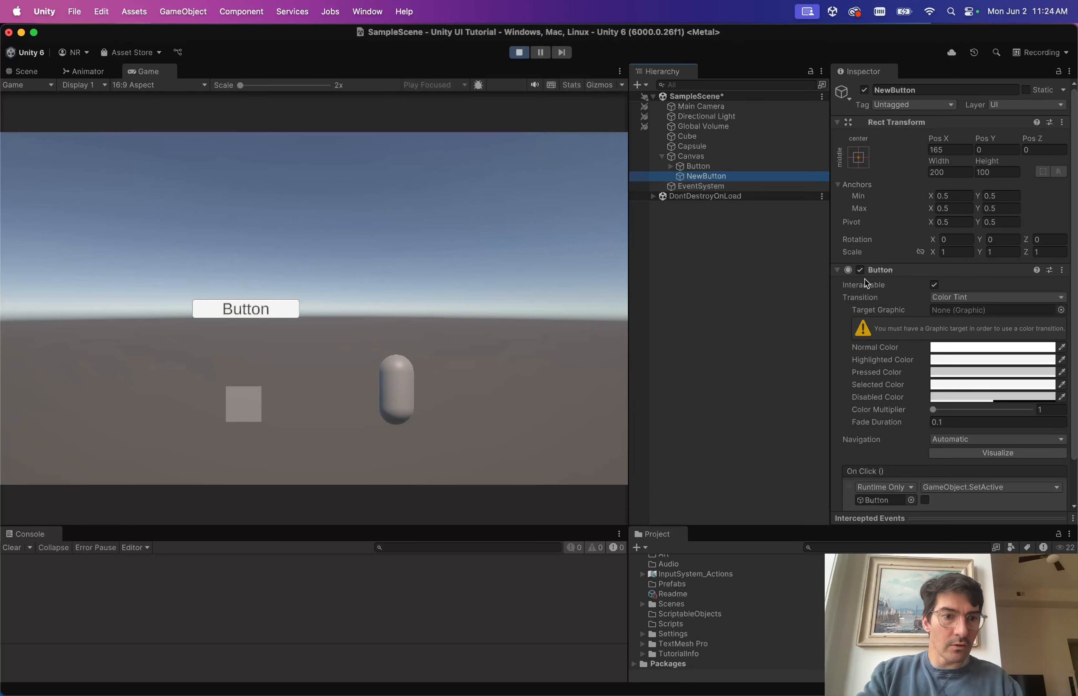
{"action": "scroll", "coordinate": [887, 335], "scroll_direction": "down", "scroll_amount": 2}
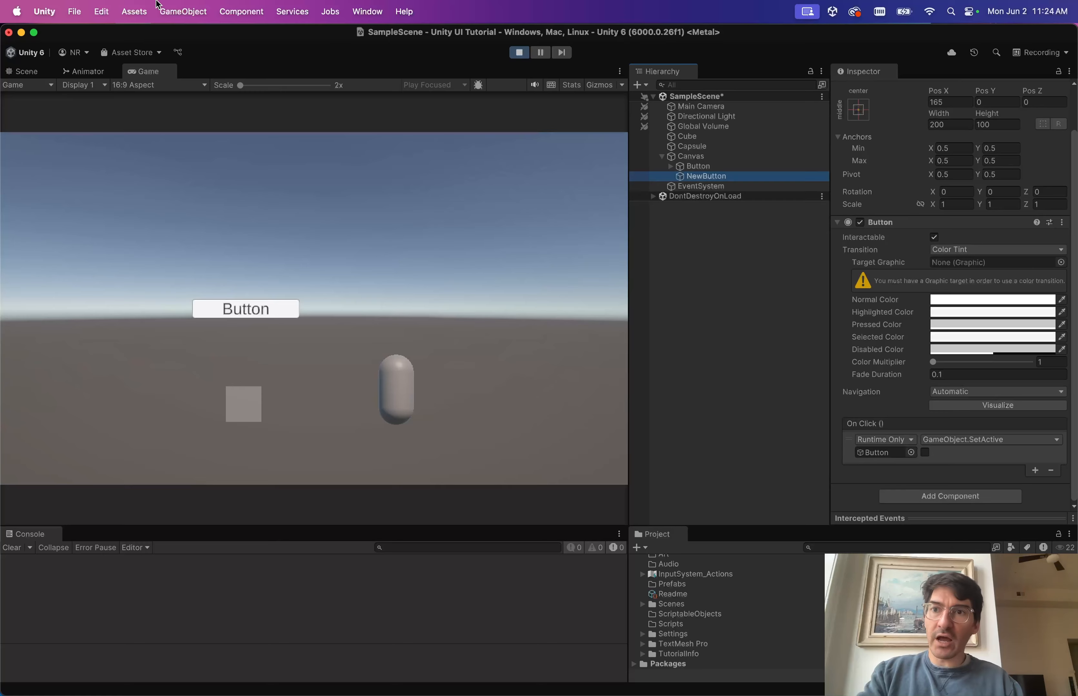
{"action": "left_click", "coordinate": [183, 13]}
Create an empty child under NewButton and add an Image component to it.
{"action": "left_click", "coordinate": [213, 48]}
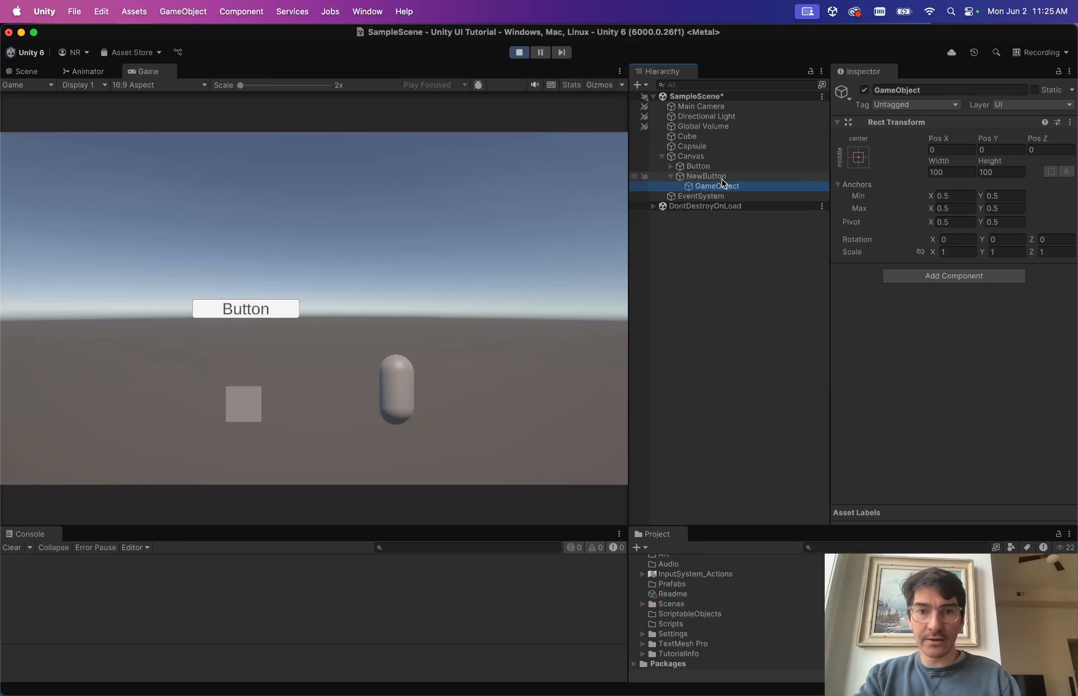
{"action": "left_click", "coordinate": [924, 276]}
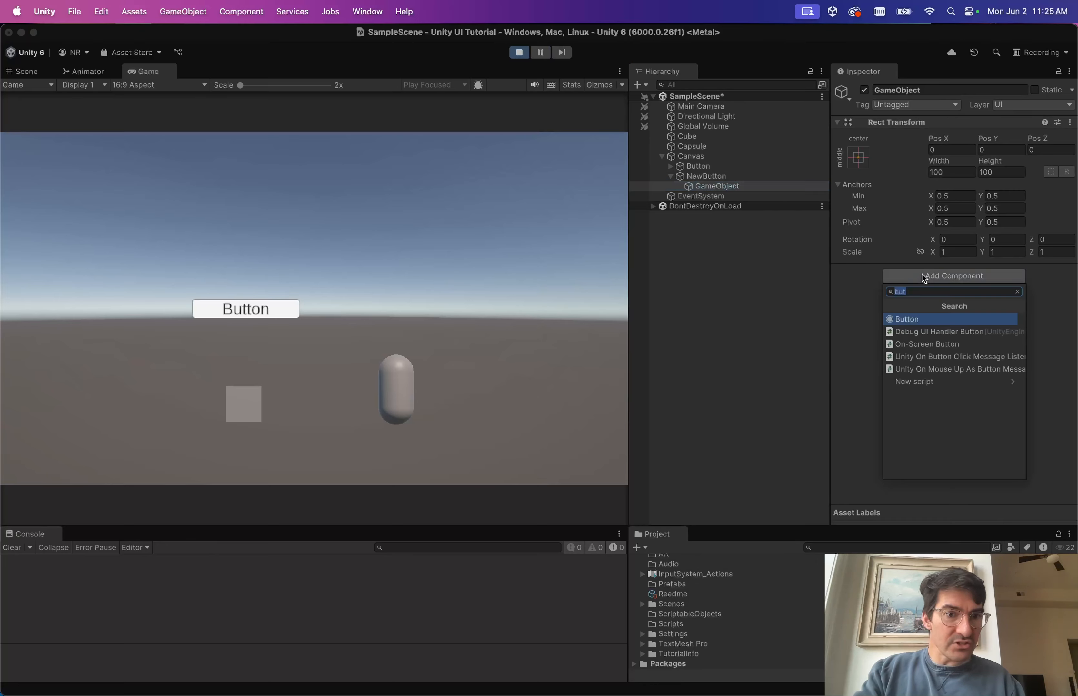
{"action": "type", "text": "ima"}
{"action": "key", "text": "Return"}
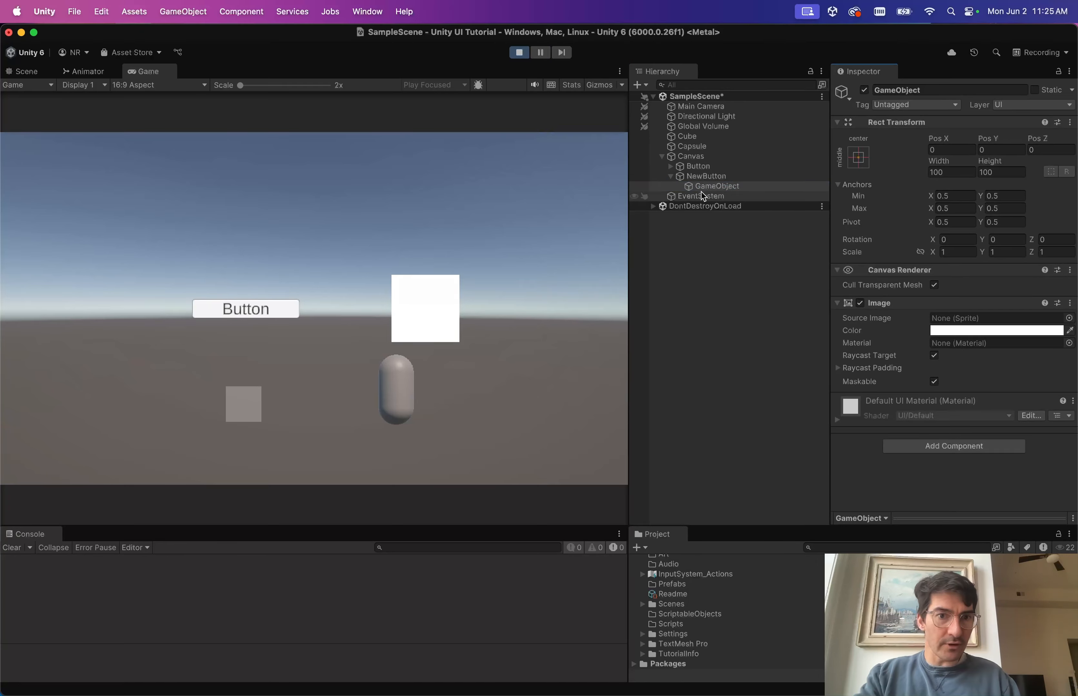
{"action": "left_click", "coordinate": [724, 176]}
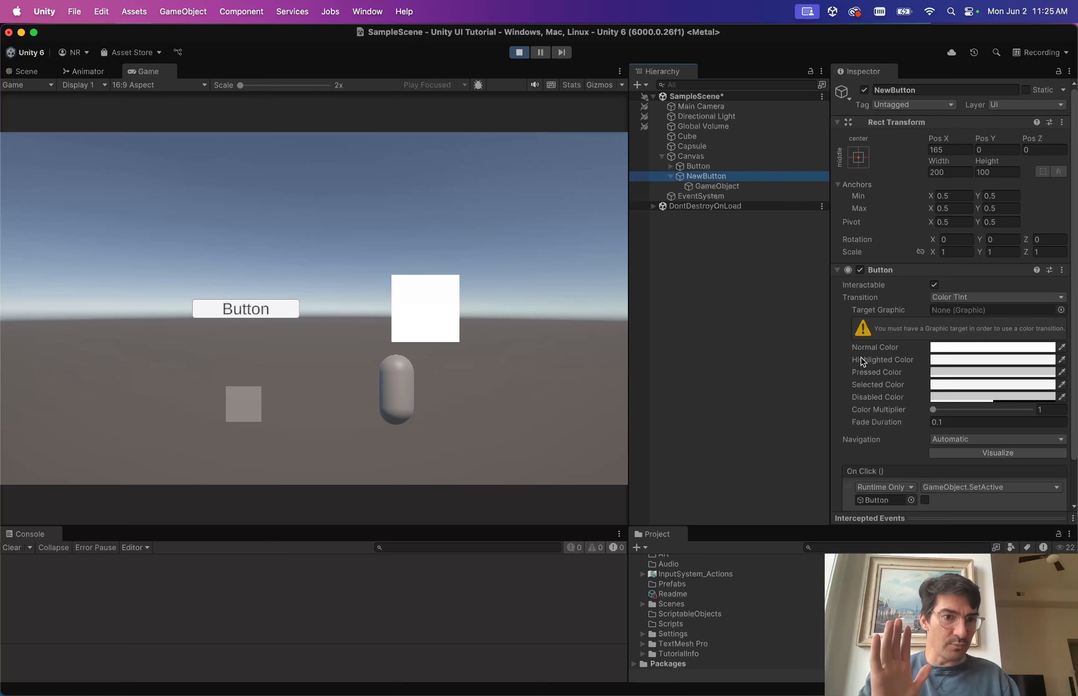
{"action": "scroll", "coordinate": [920, 351], "scroll_direction": "down", "scroll_amount": 2}
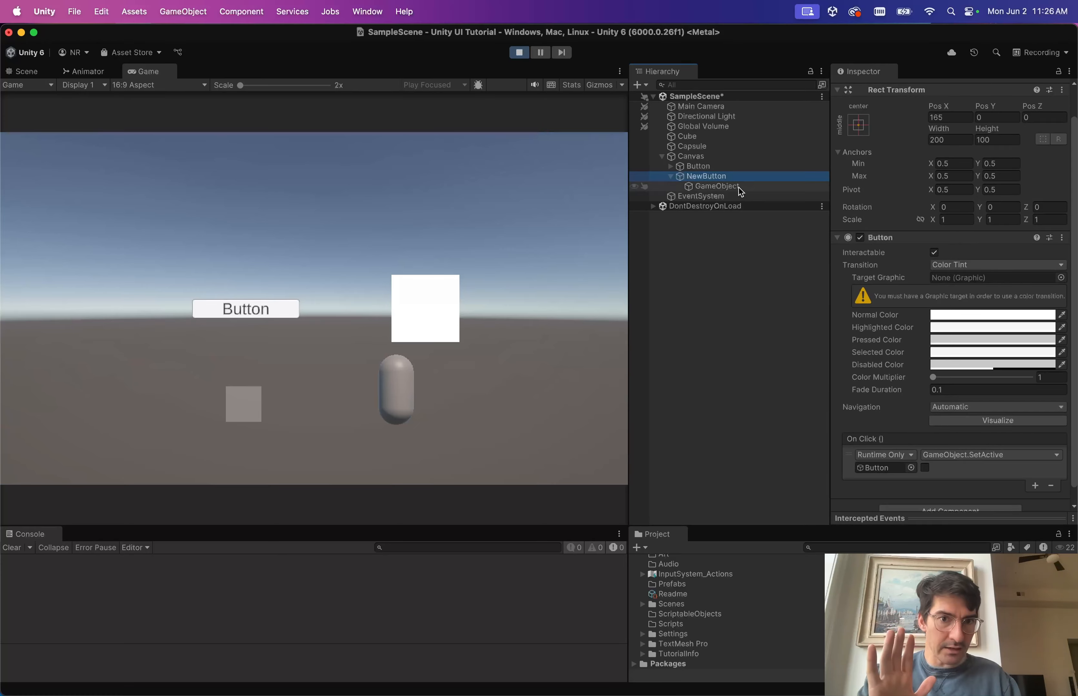
Click NewButton in the Game view to hide the original Button, then inspect the results.
{"action": "left_click", "coordinate": [429, 312]}
{"action": "left_click", "coordinate": [428, 309]}
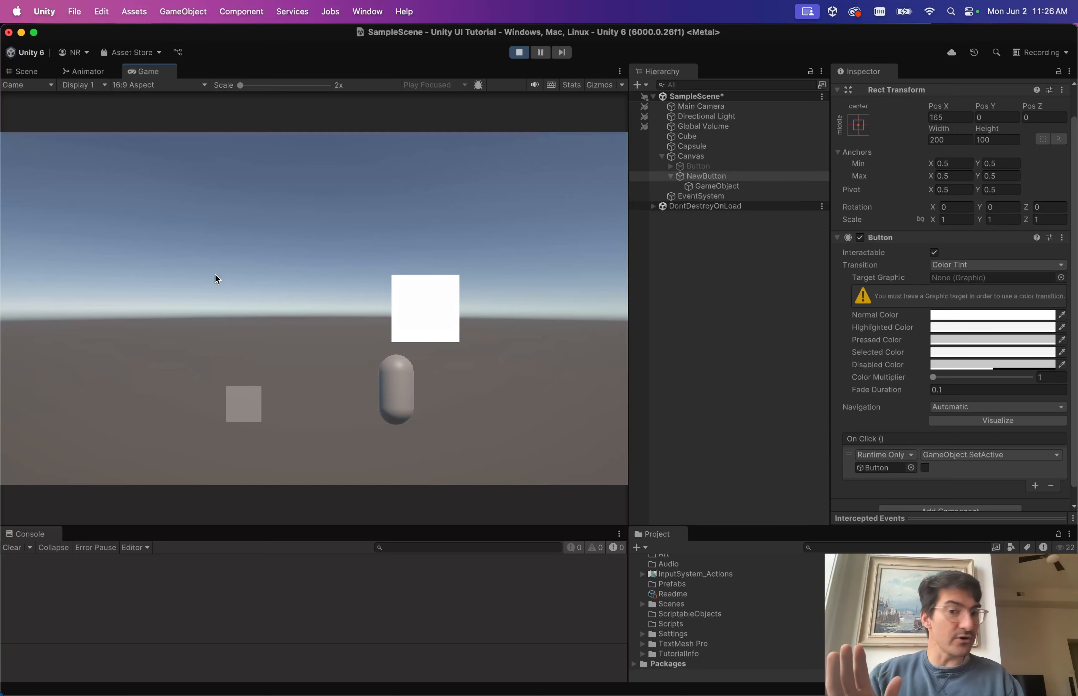
{"action": "left_click", "coordinate": [716, 186]}
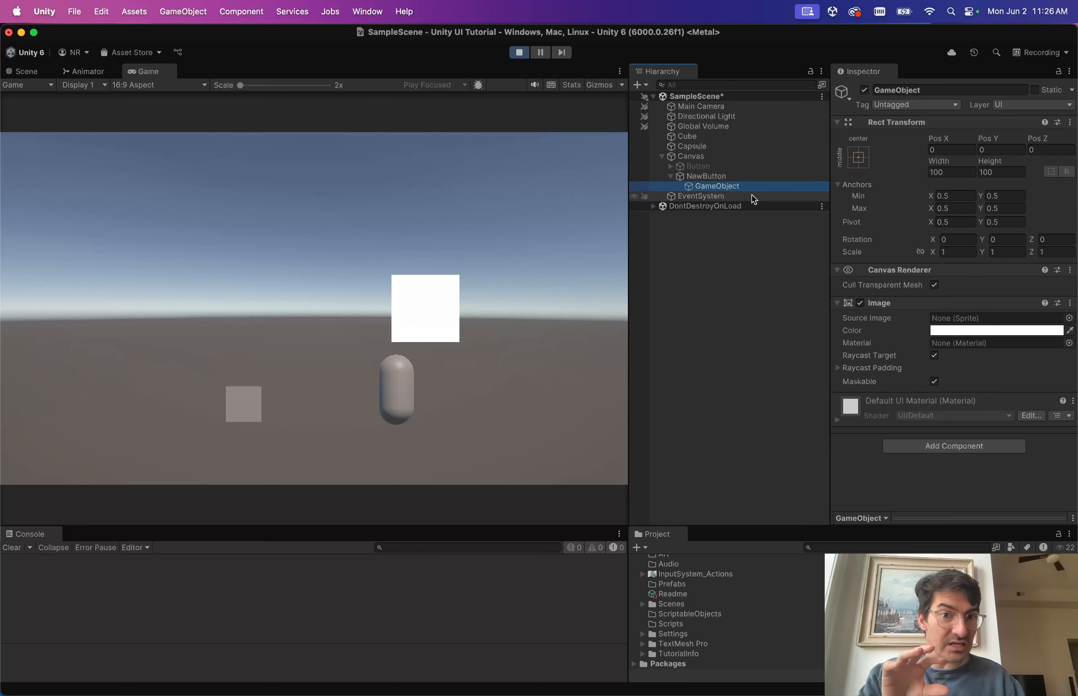
{"action": "left_click", "coordinate": [724, 176]}
{"action": "scroll", "coordinate": [983, 437], "scroll_direction": "down", "scroll_amount": 3}
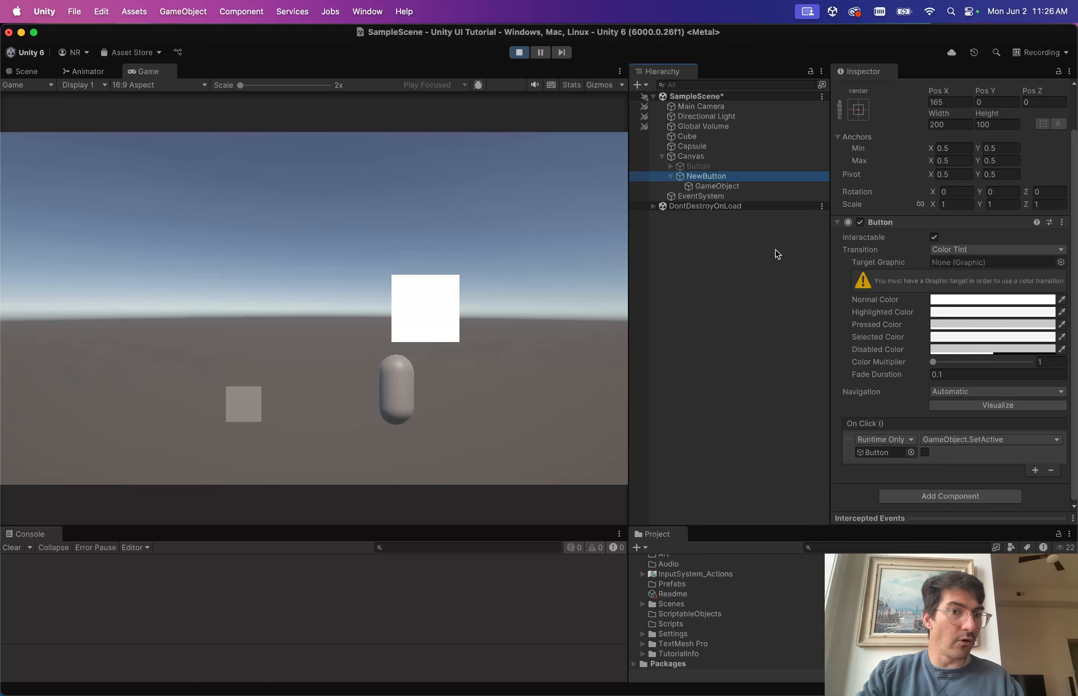
Inspect the original Button and NewButton's child, then stop play mode.
{"action": "left_click", "coordinate": [704, 169]}
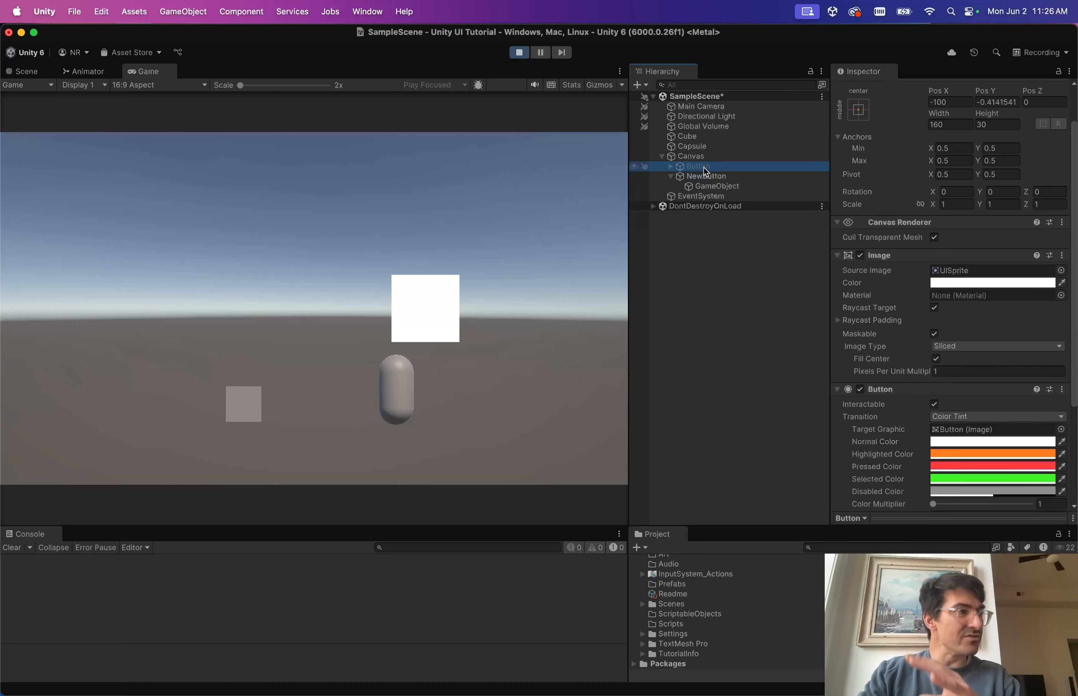
{"action": "left_click", "coordinate": [520, 53]}
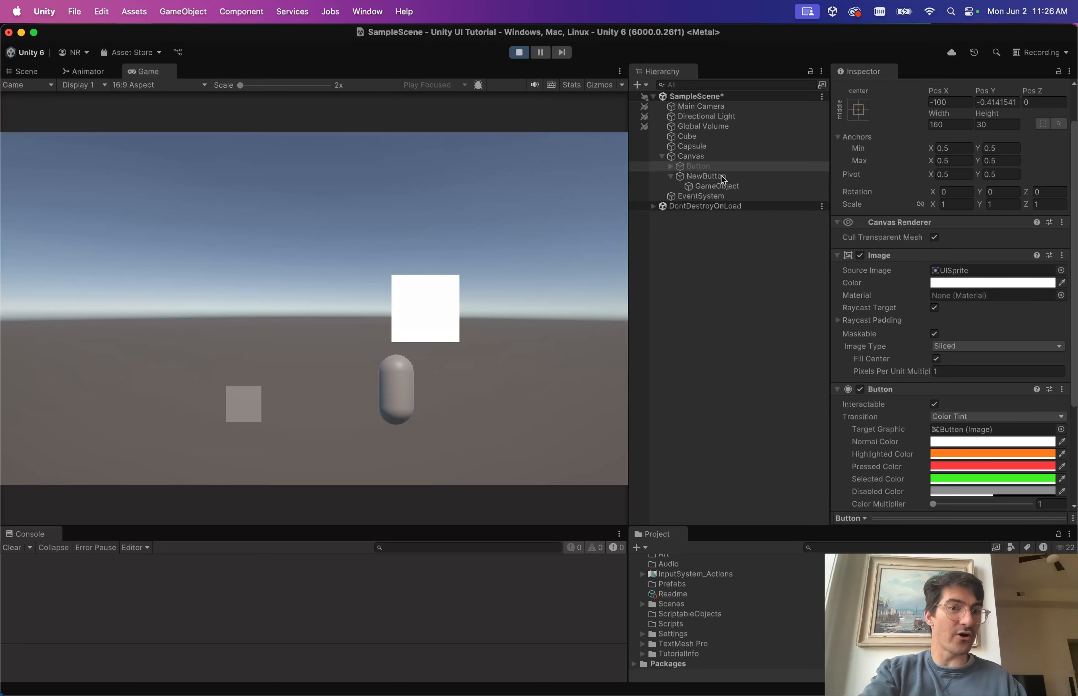
{"action": "left_click", "coordinate": [723, 189]}
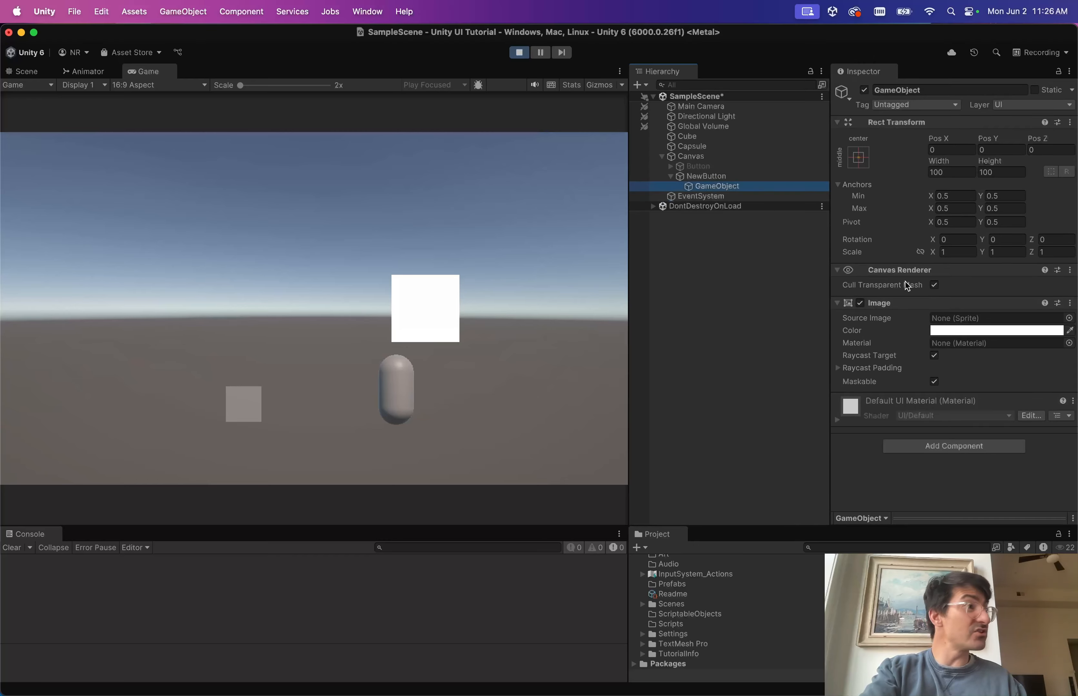
{"action": "left_click", "coordinate": [518, 52]}
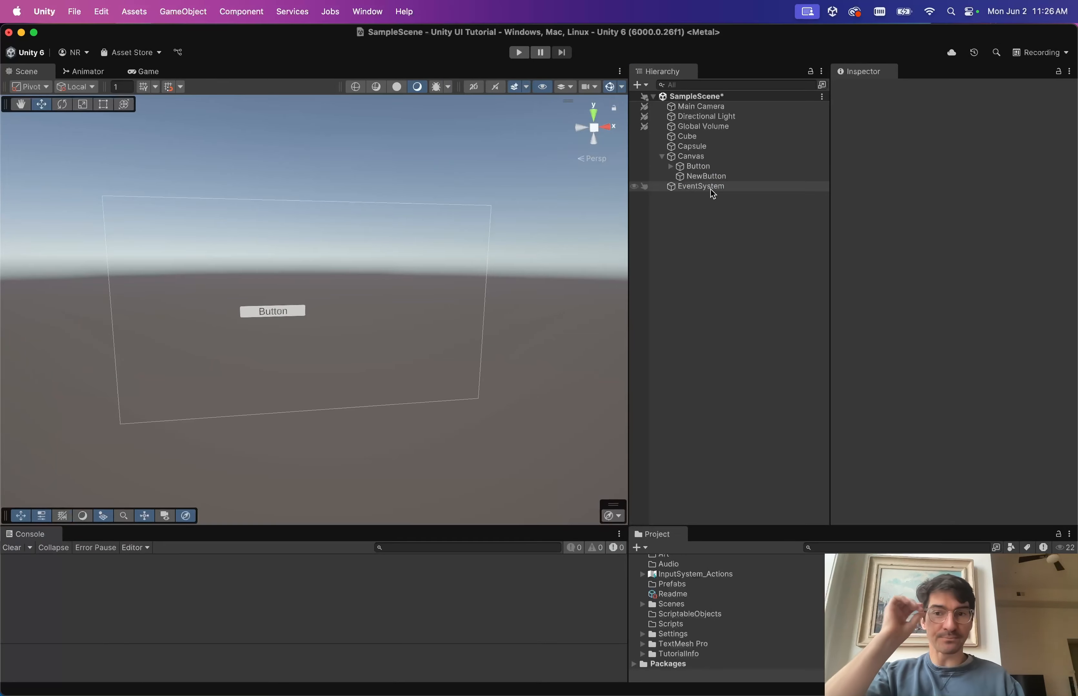
{"action": "left_click", "coordinate": [701, 177]}
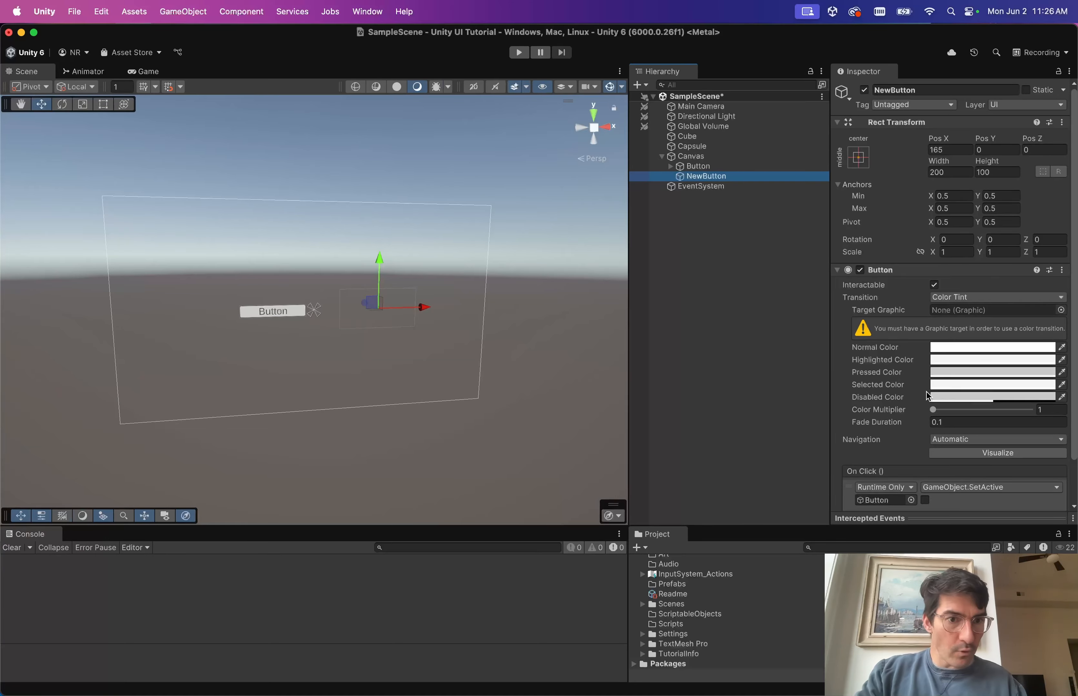
Add an empty child to NewButton with Alt+Shift+N and give it an Image component.
{"action": "scroll", "coordinate": [891, 387], "scroll_direction": "down", "scroll_amount": 3}
{"action": "left_click", "coordinate": [183, 11]}
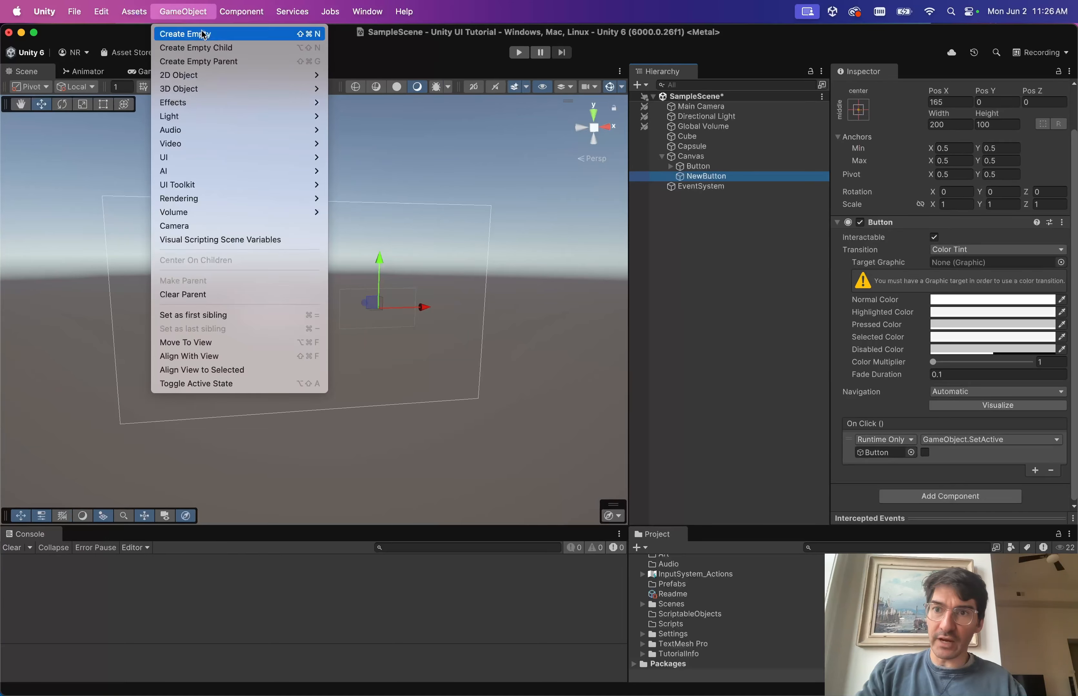
{"action": "left_click", "coordinate": [578, 194]}
{"action": "key", "text": "alt+shift+n"}
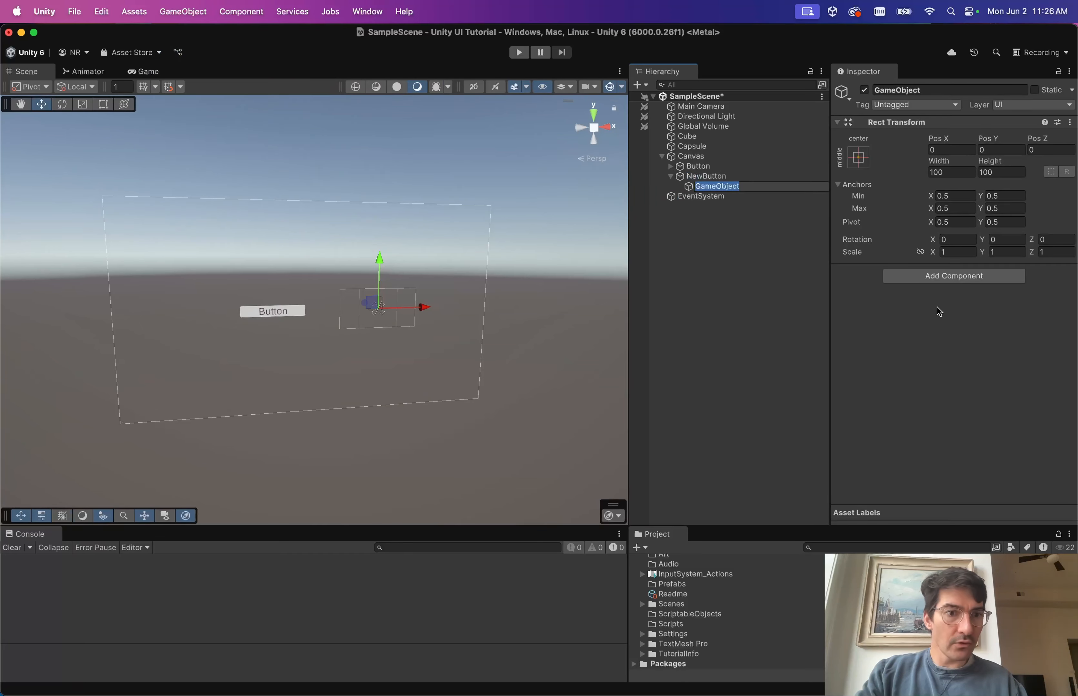
{"action": "left_click", "coordinate": [936, 276]}
{"action": "key", "text": "Return"}
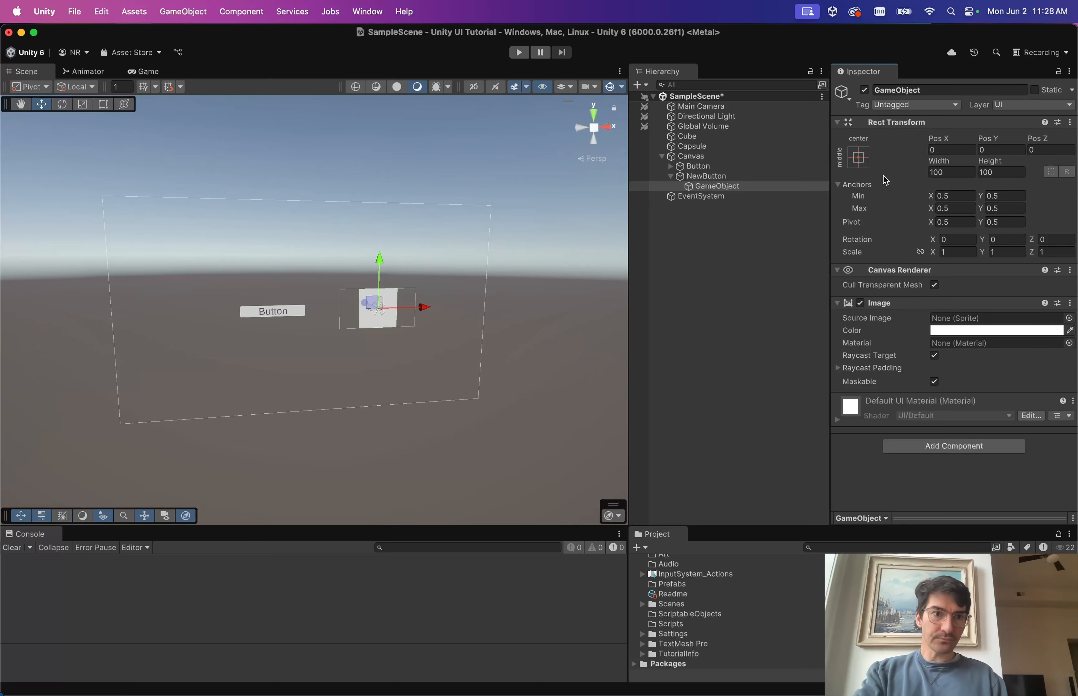
Rename NewButton's new child to HitArea.
{"action": "left_click", "coordinate": [688, 187]}
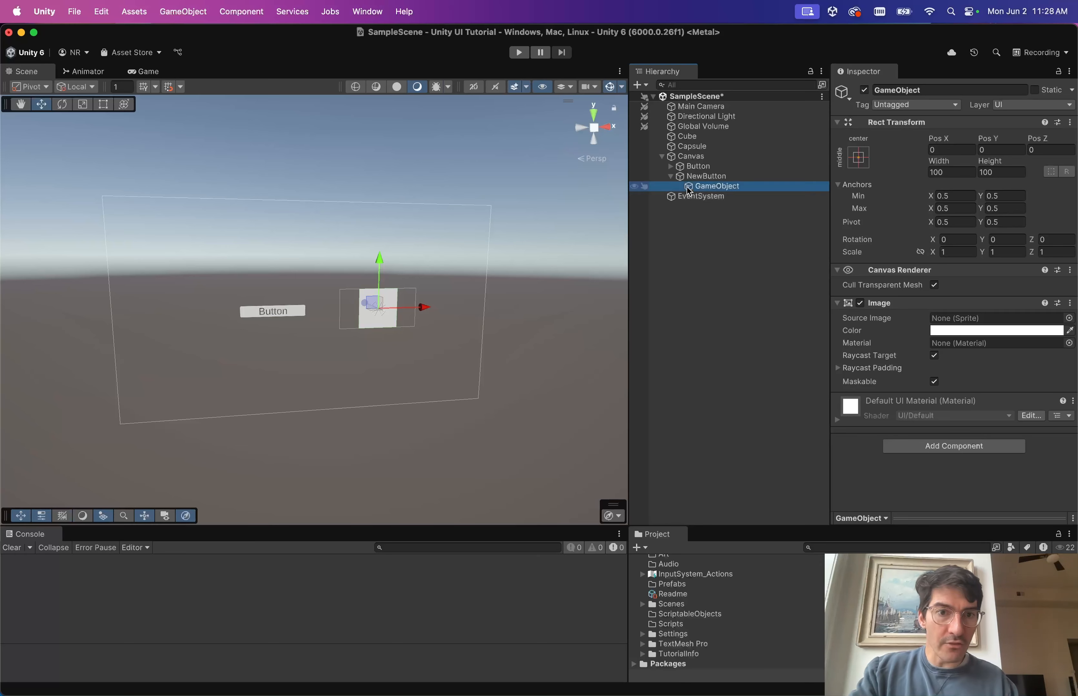
{"action": "left_click", "coordinate": [747, 189]}
{"action": "type", "text": "HitArea"}
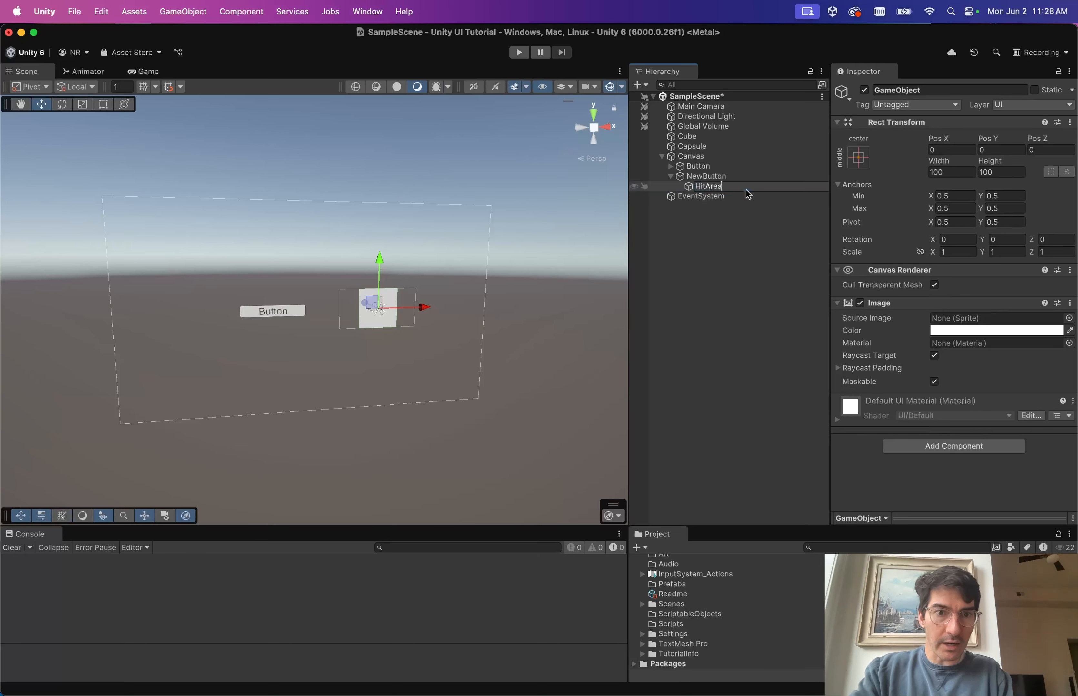
{"action": "key", "text": "Return"}
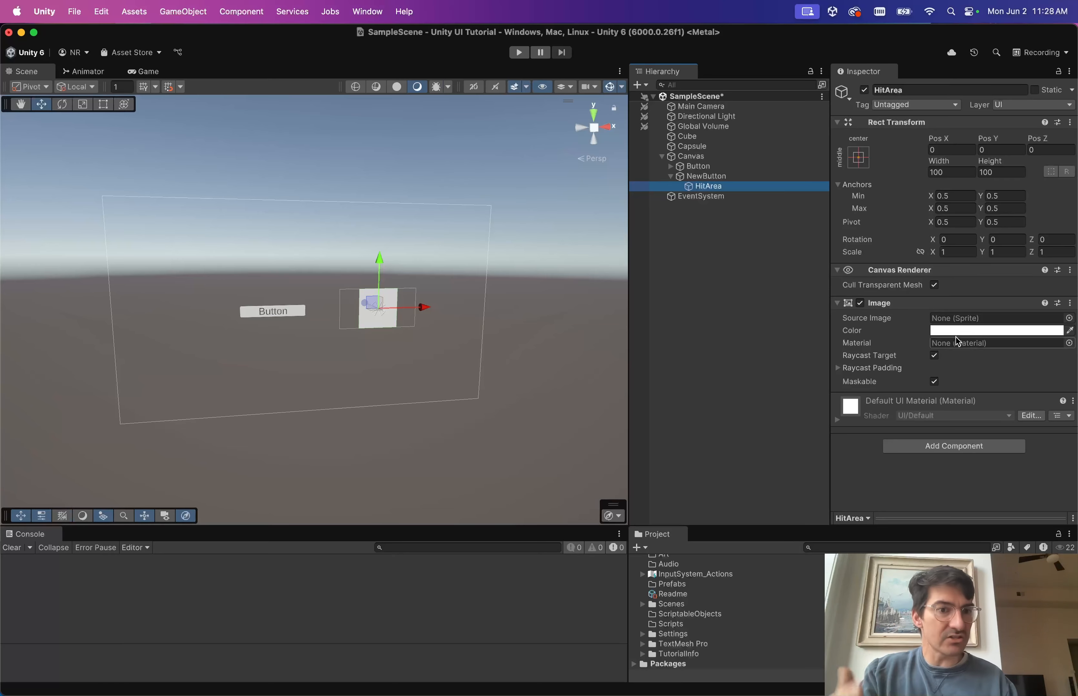
Set HitArea's Image colour to magenta in the colour picker.
{"action": "left_click", "coordinate": [964, 331]}
{"action": "left_click_drag", "start_coordinate": [1037, 438], "coordinate": [1051, 381]}
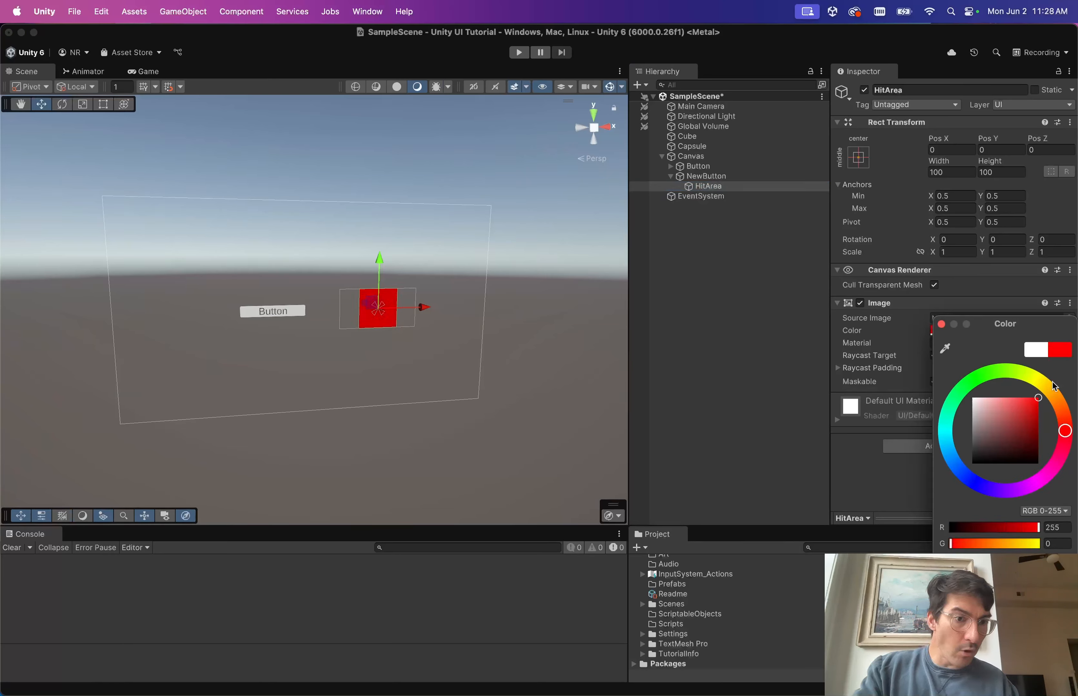
{"action": "left_click_drag", "start_coordinate": [1050, 483], "coordinate": [1045, 478]}
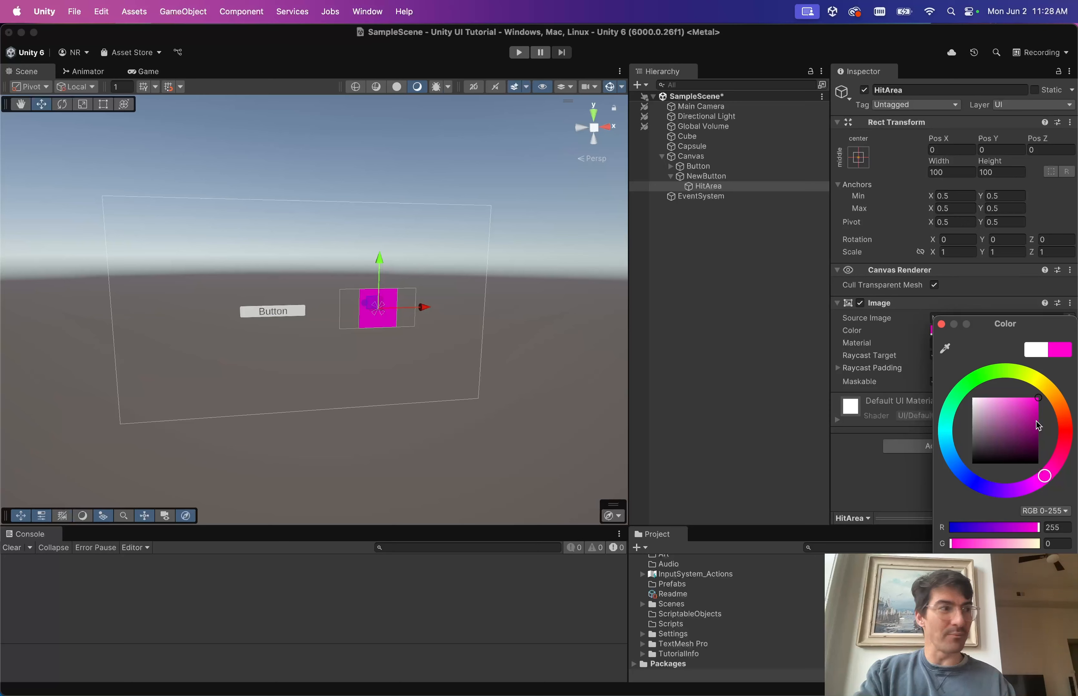
{"action": "left_click", "coordinate": [723, 331]}
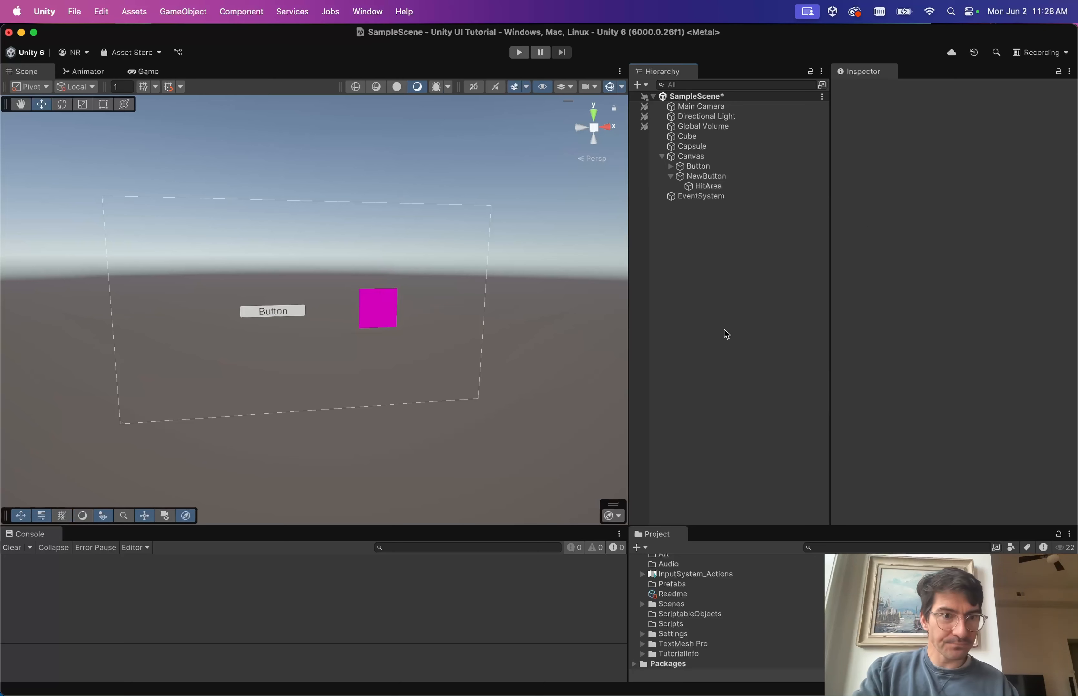
{"action": "left_click", "coordinate": [721, 186]}
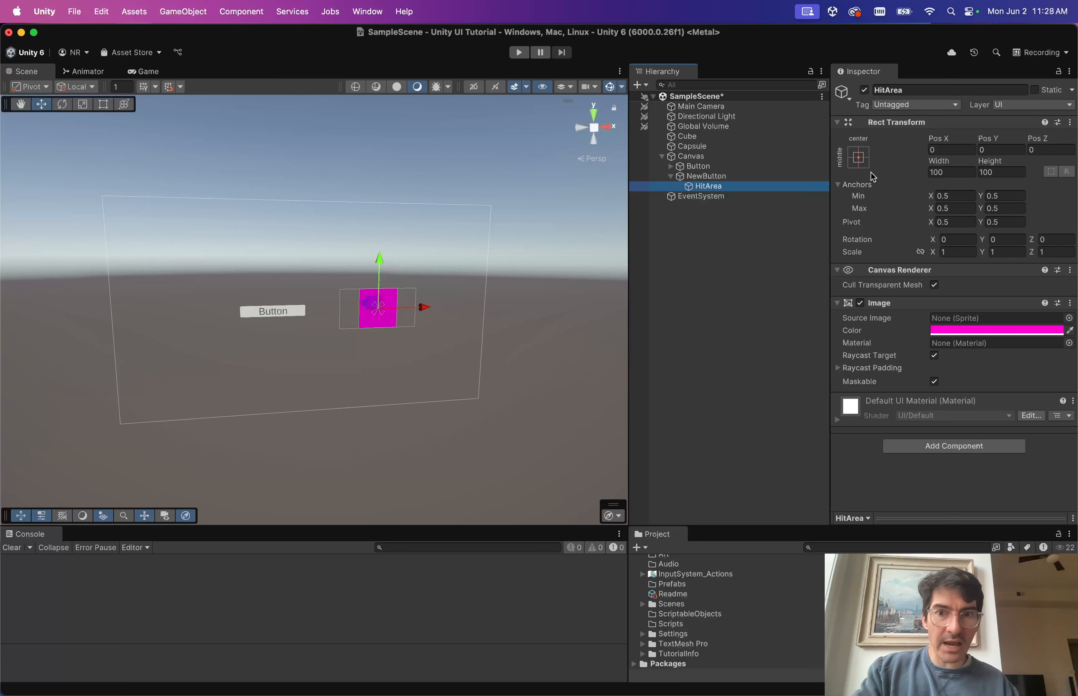
{"action": "left_click", "coordinate": [864, 158]}
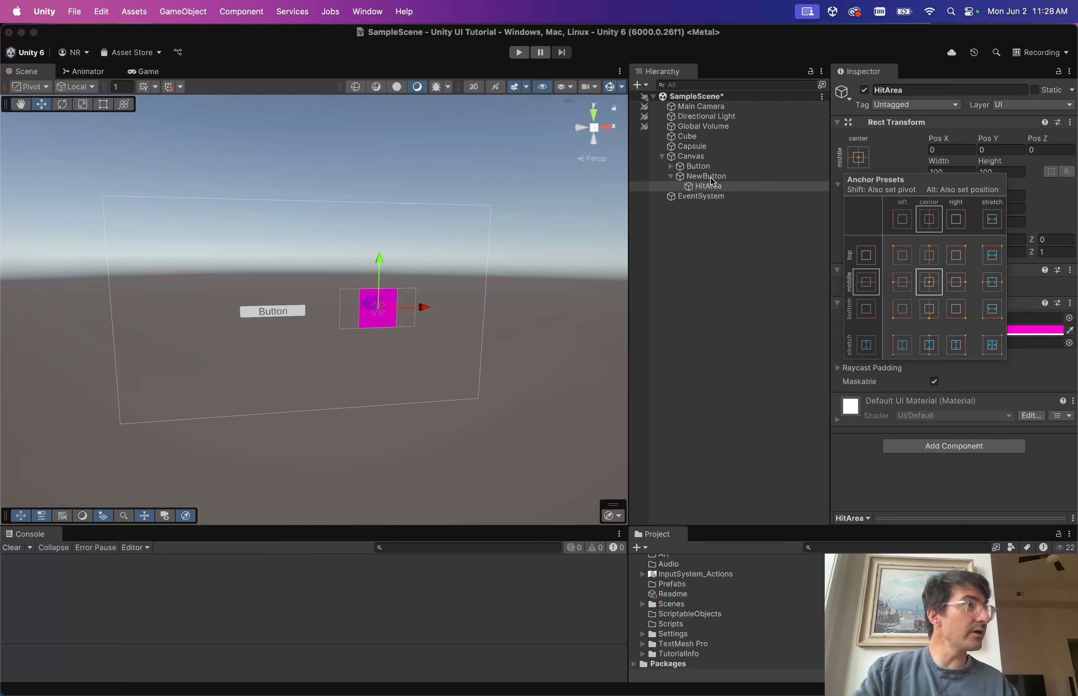
Alt-click the stretch-stretch anchor preset so HitArea fills NewButton.
{"action": "key", "text": "alt"}
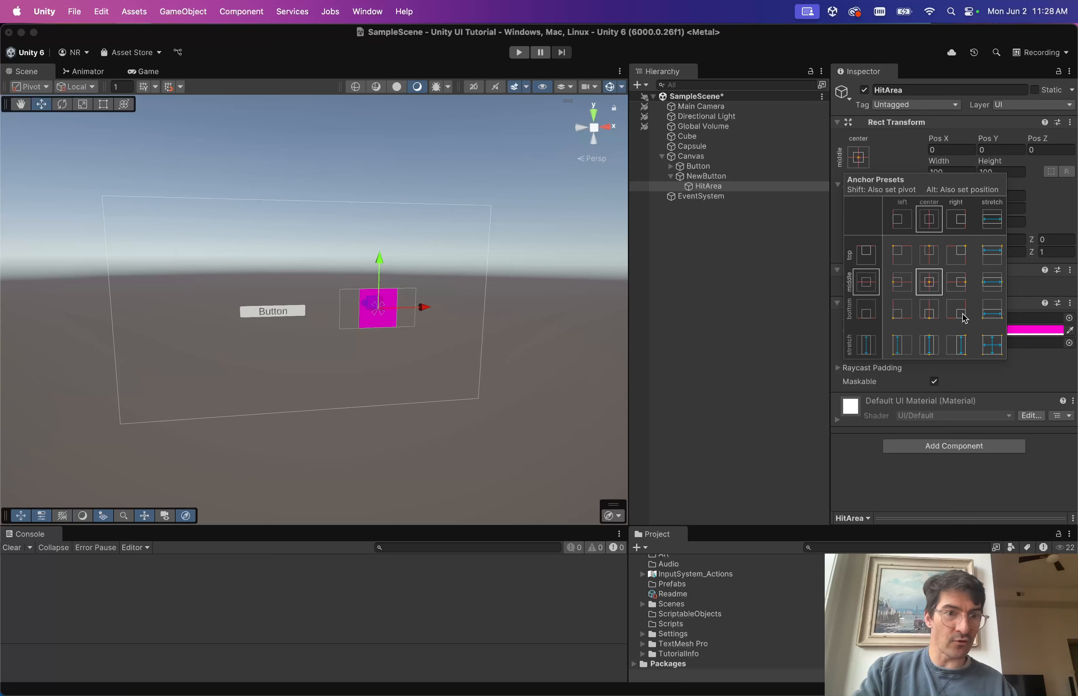
{"action": "left_click", "coordinate": [991, 345], "text": "alt"}
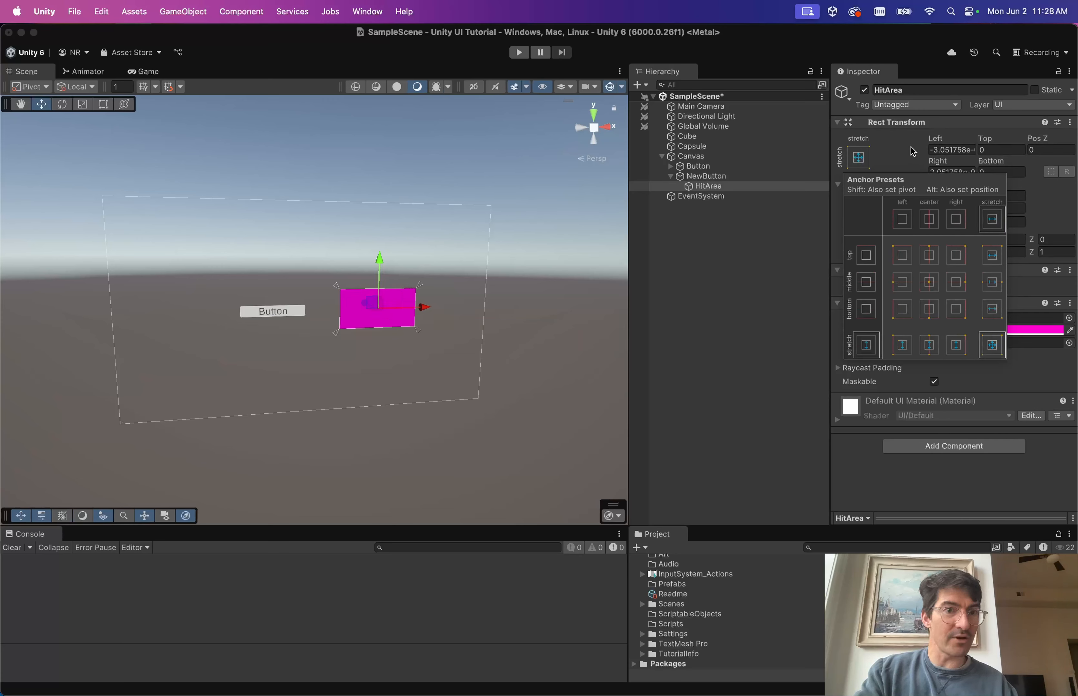
{"action": "left_click", "coordinate": [945, 150]}
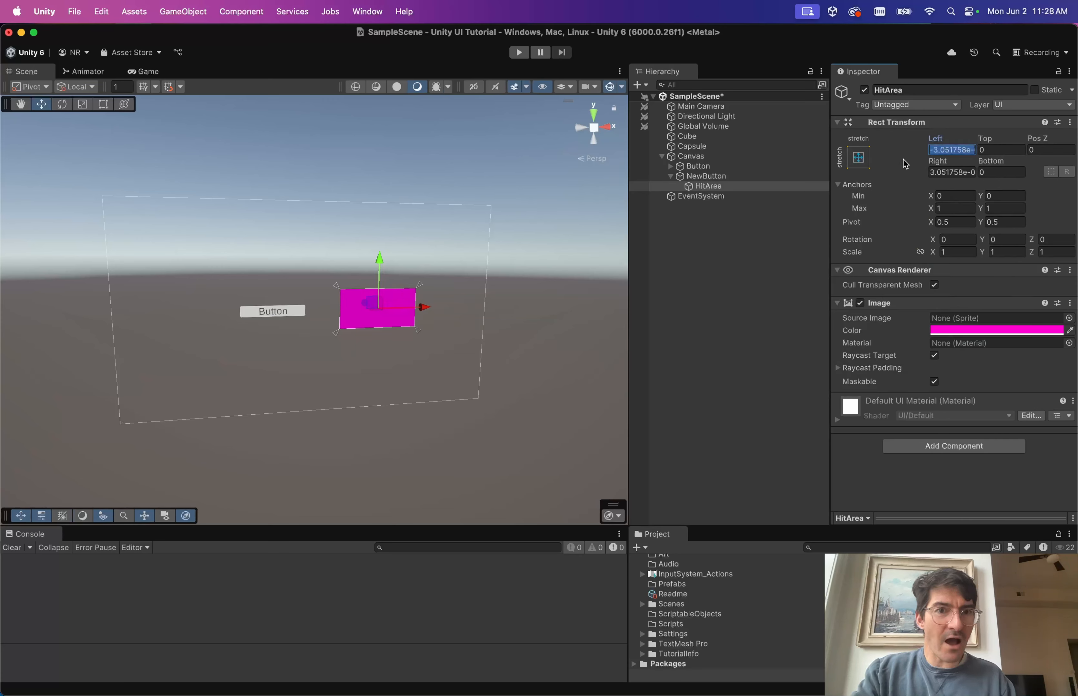
Test widening NewButton to see HitArea follow, then undo back to 200 × 100.
{"action": "left_click", "coordinate": [707, 178]}
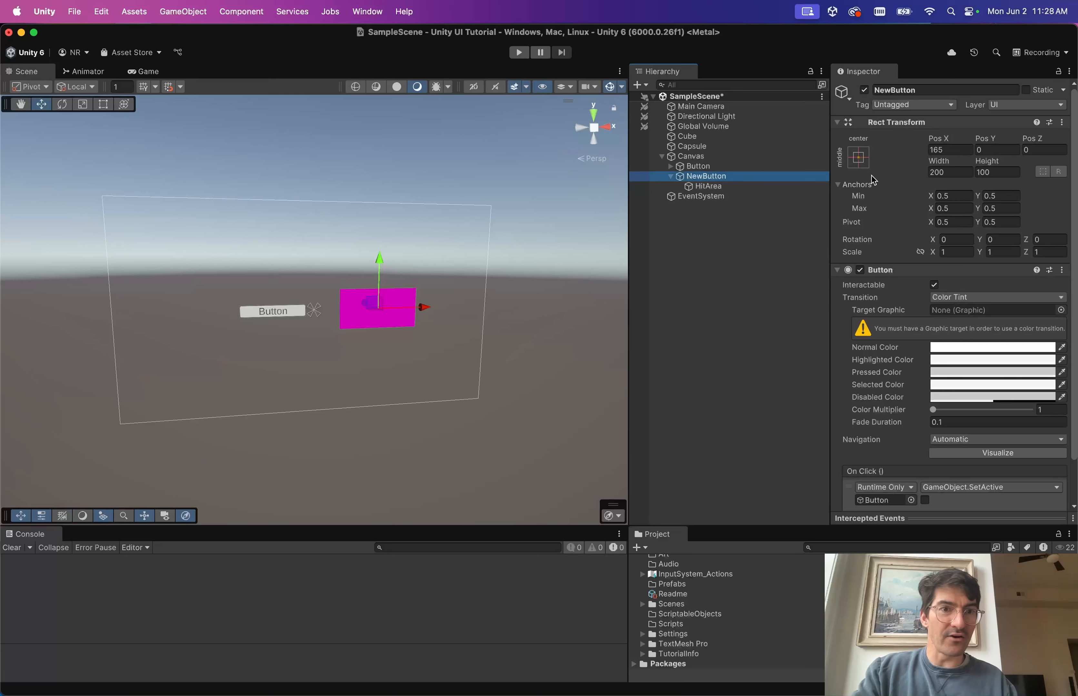
{"action": "left_click_drag", "start_coordinate": [939, 161], "coordinate": [1038, 1]}
{"action": "key", "text": "super+z"}
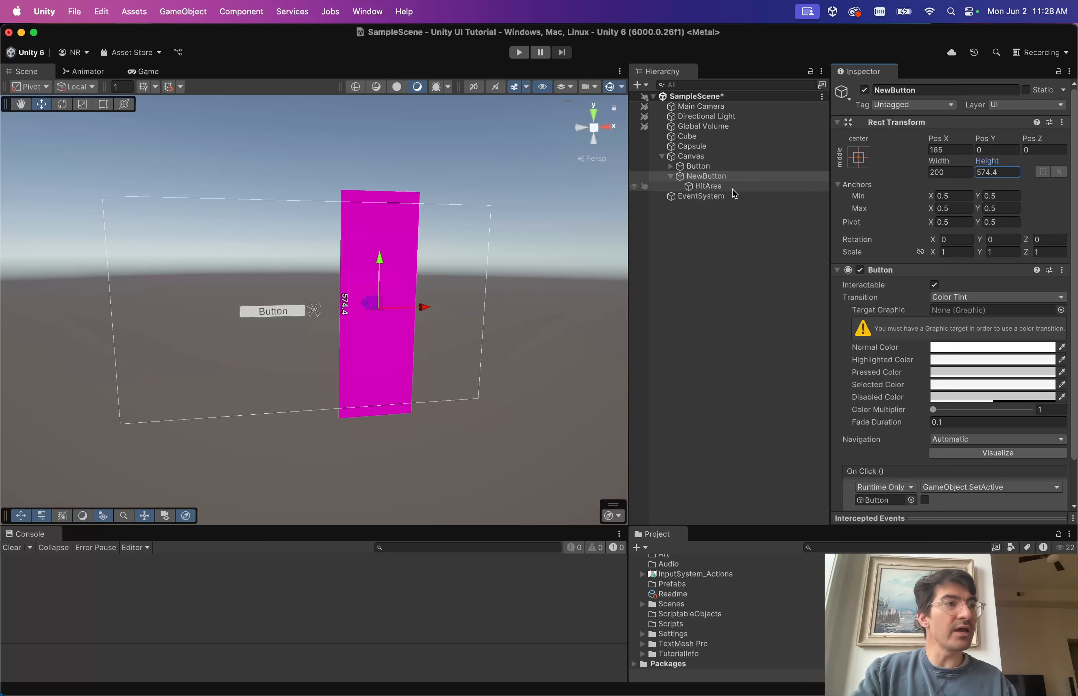
{"action": "key", "text": "super+z"}
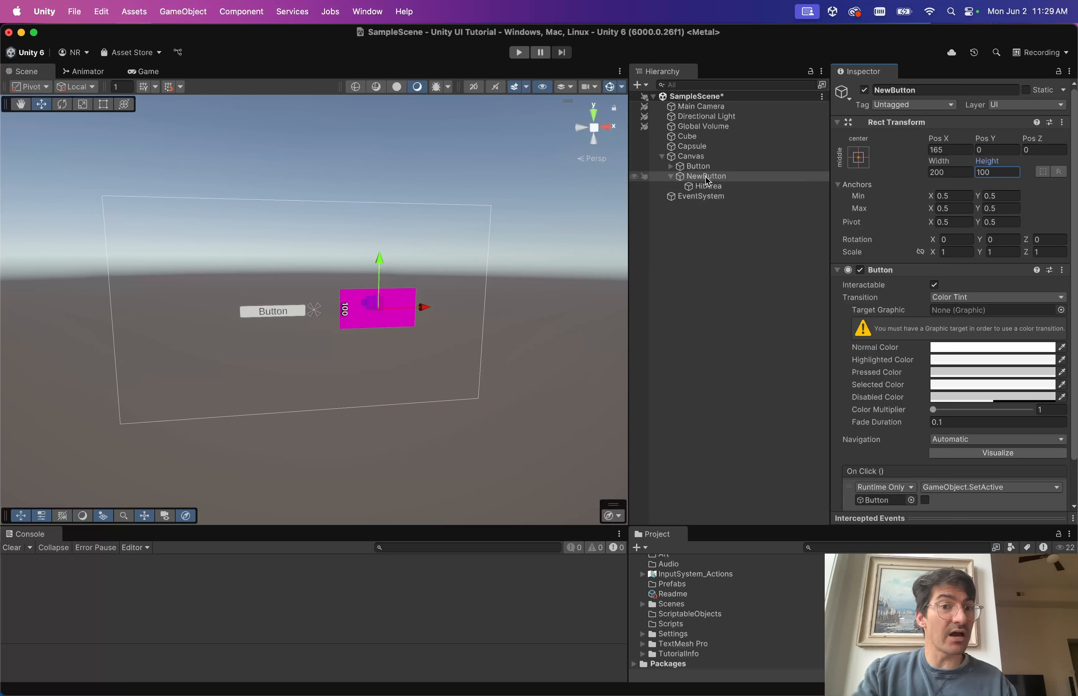
{"action": "left_click", "coordinate": [708, 187]}
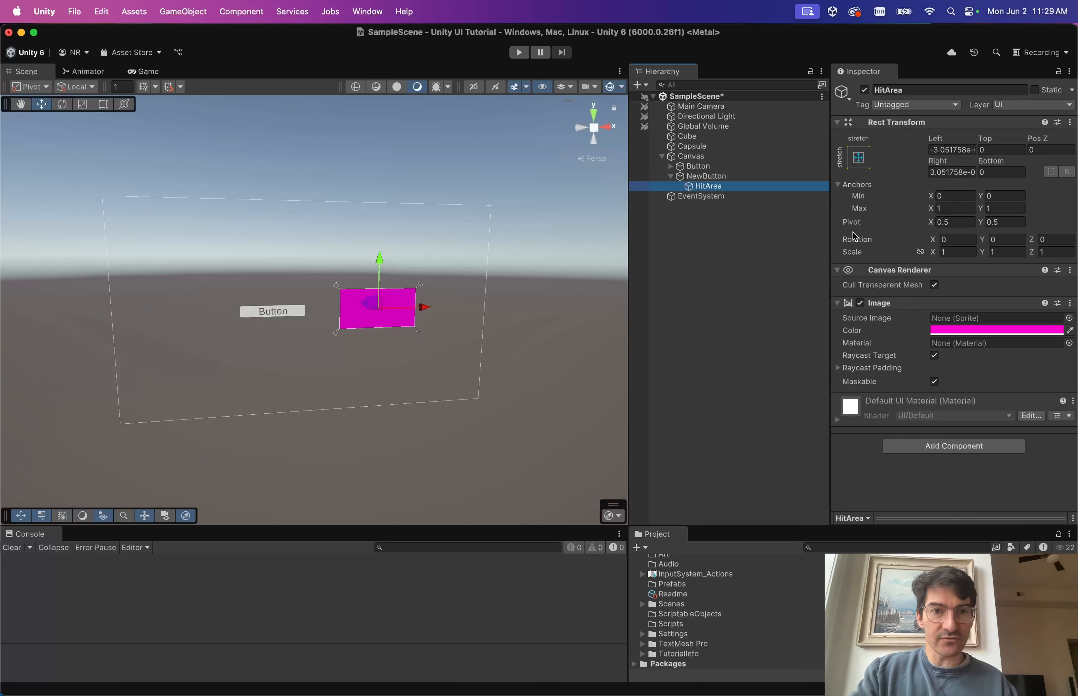
{"action": "left_click", "coordinate": [701, 178]}
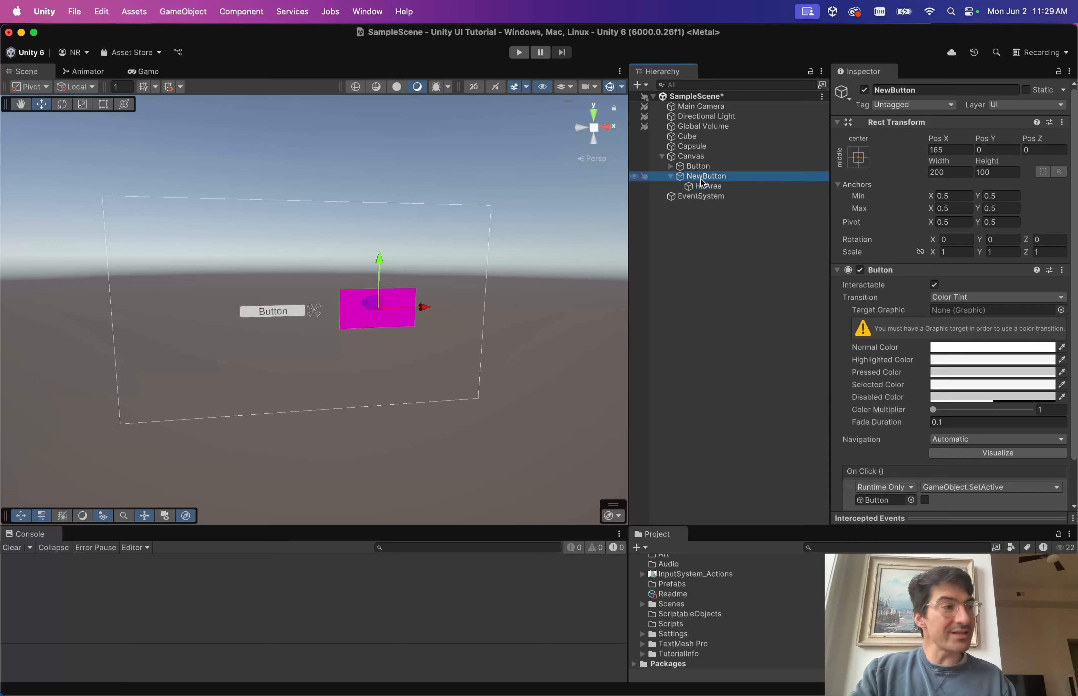
Add a second child named ButtonFill under NewButton with an Image component.
{"action": "key", "text": "alt+shift+n"}
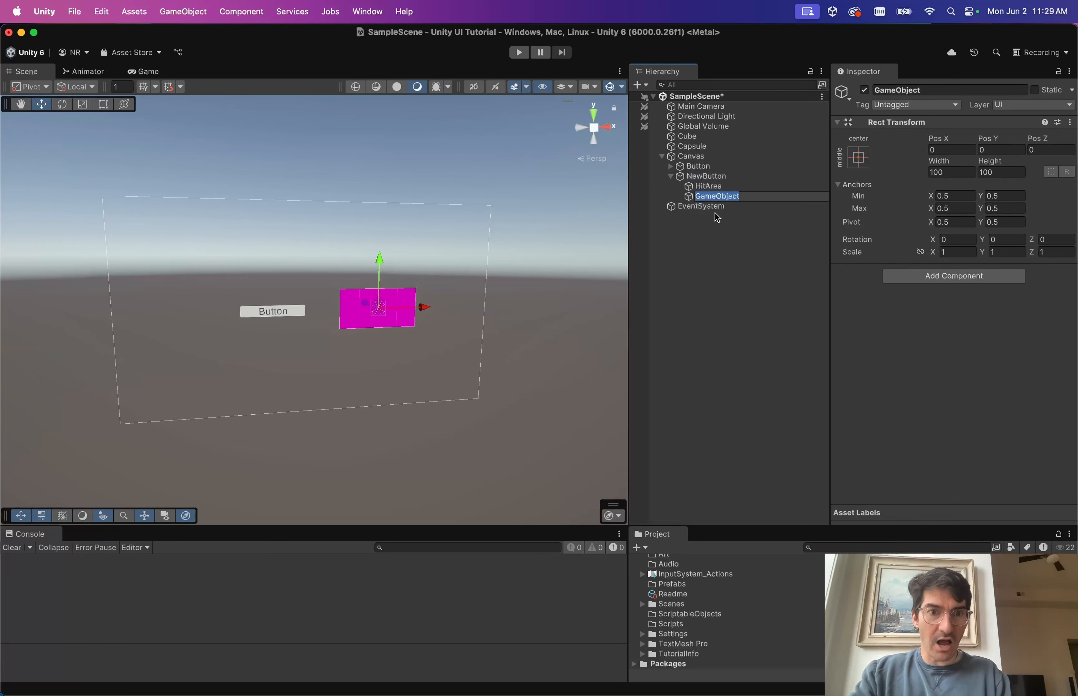
{"action": "type", "text": "Bu"}
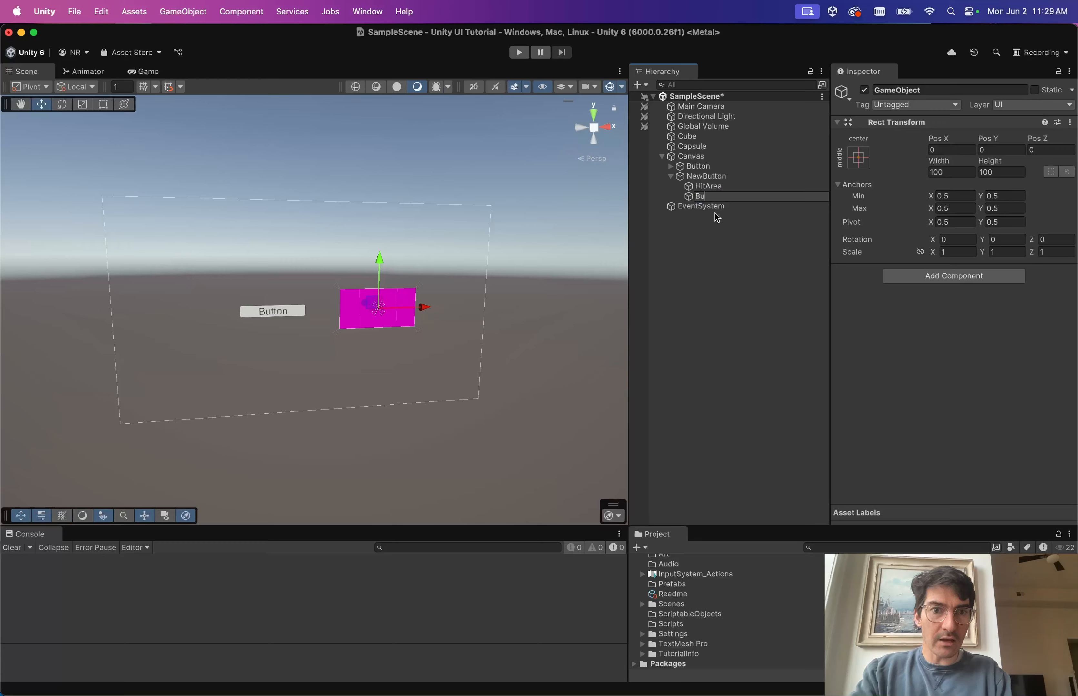
{"action": "type", "text": "ttonFill"}
{"action": "key", "text": "Return"}
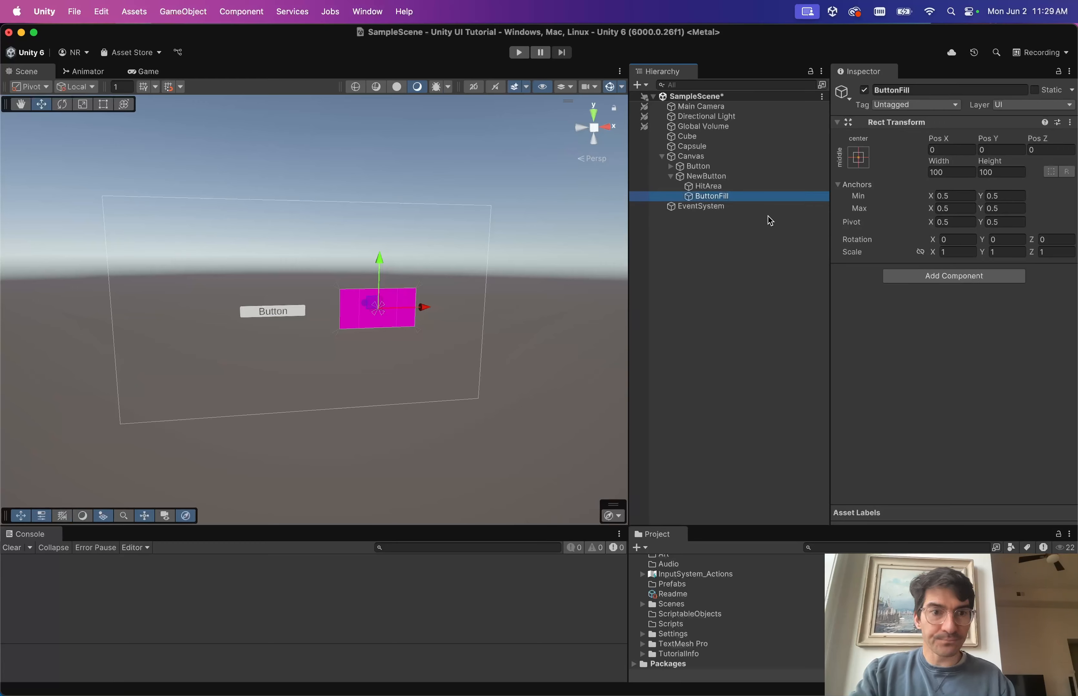
{"action": "left_click", "coordinate": [912, 276]}
{"action": "key", "text": "Return"}
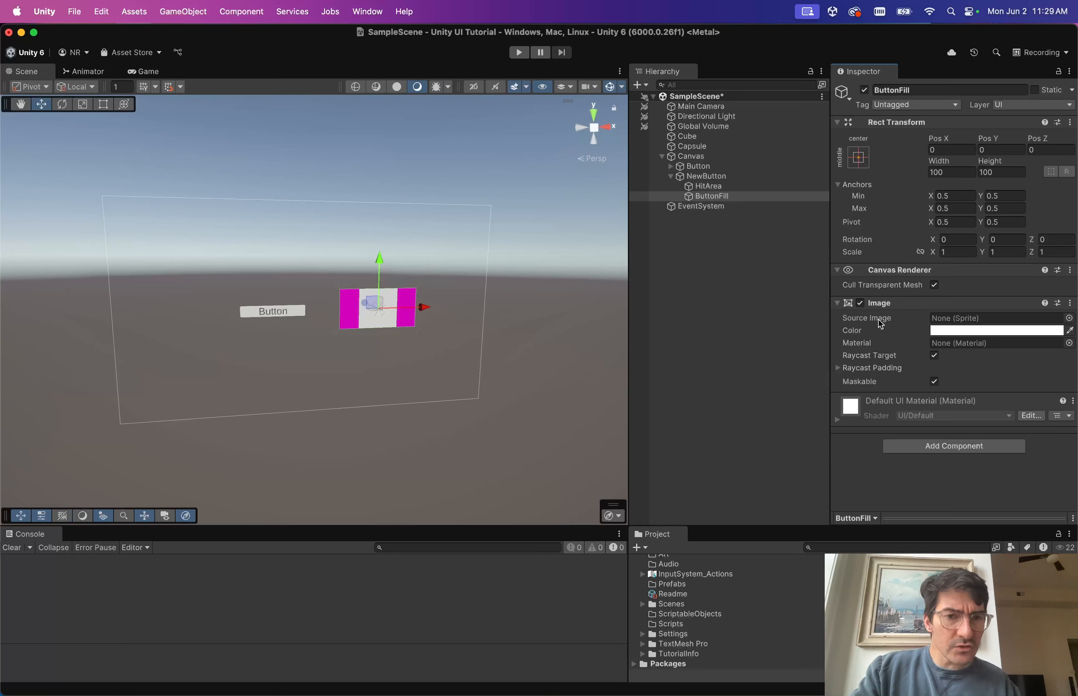
{"action": "left_click", "coordinate": [702, 174]}
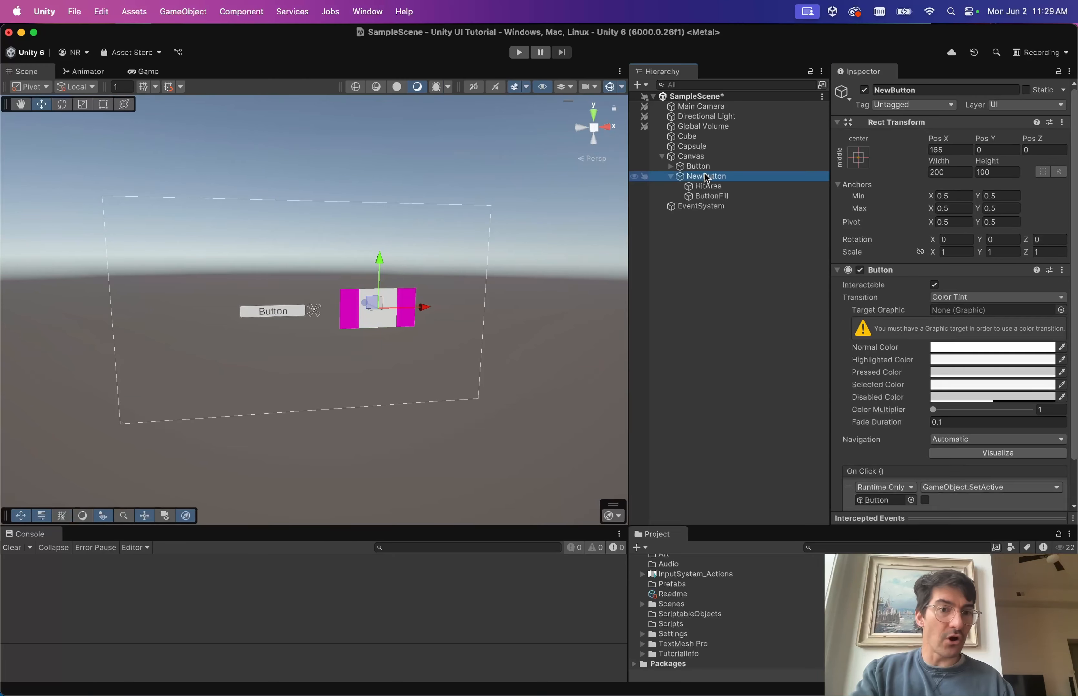
Drag ButtonFill into NewButton's Target Graphic field, then select the original Button.
{"action": "scroll", "coordinate": [908, 384], "scroll_direction": "down", "scroll_amount": 3}
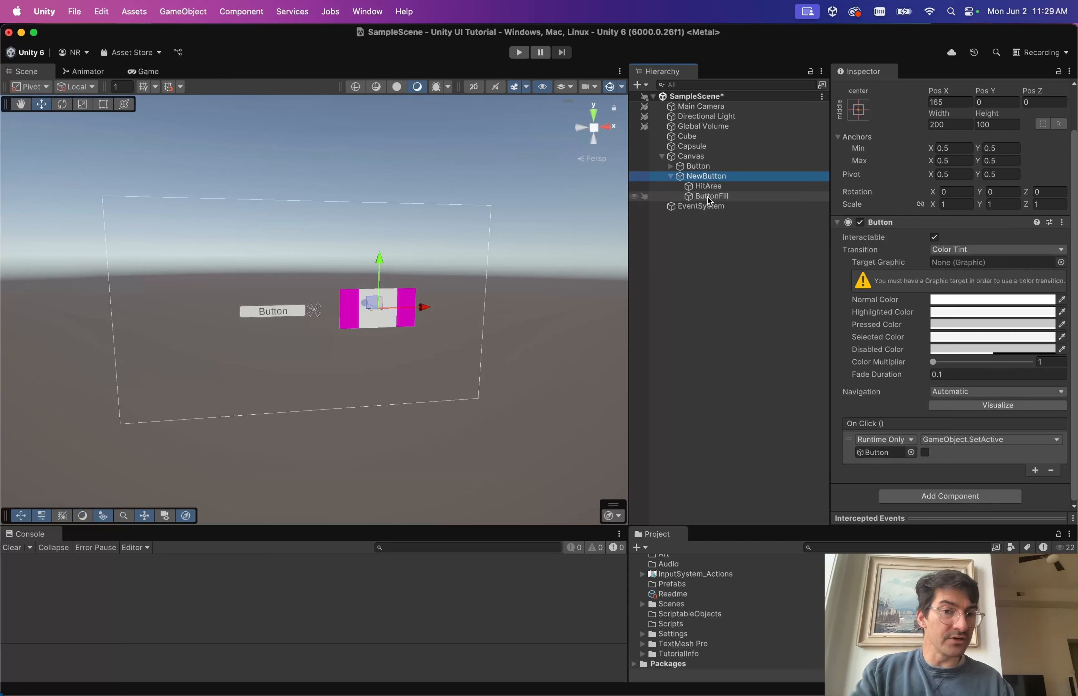
{"action": "left_click_drag", "start_coordinate": [711, 196], "coordinate": [967, 264]}
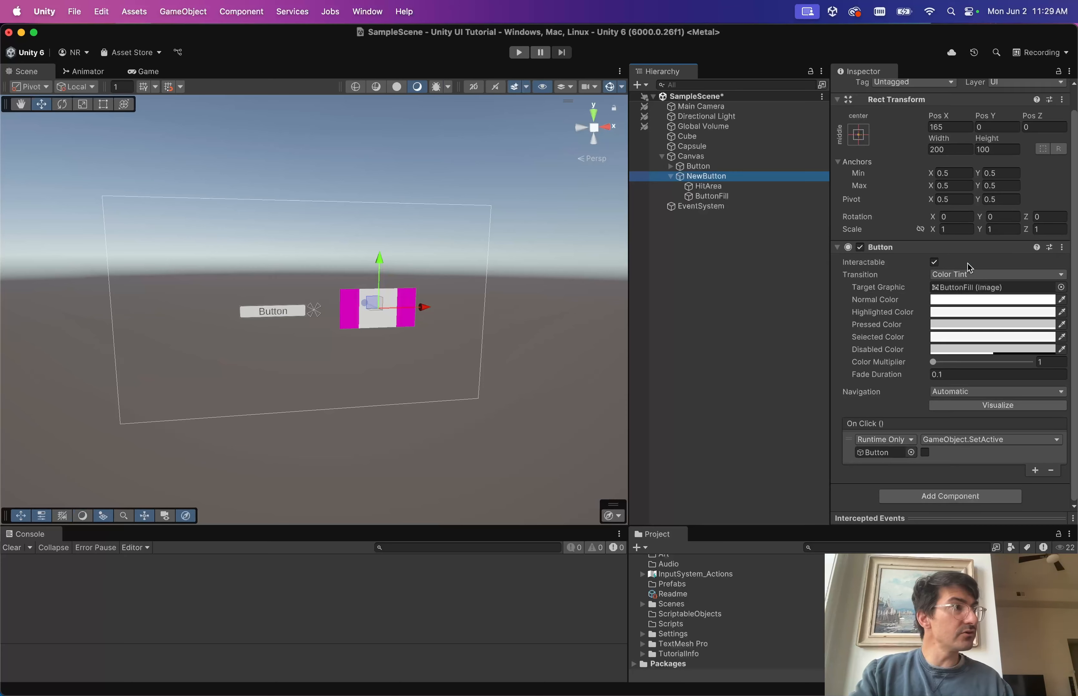
{"action": "left_click", "coordinate": [952, 286]}
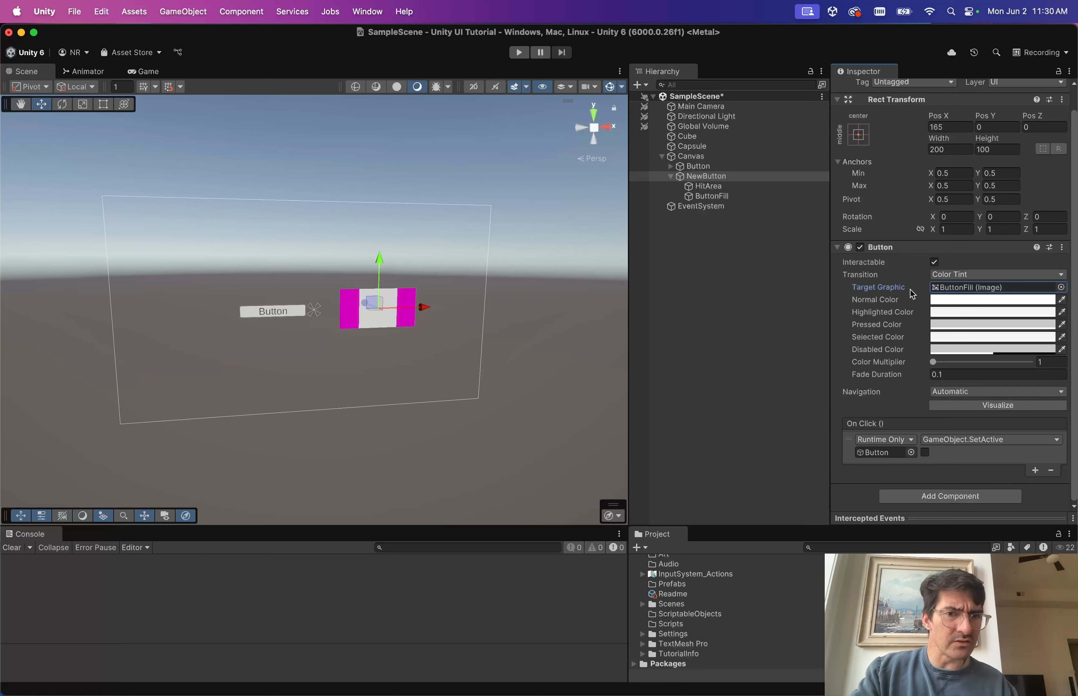
{"action": "left_click", "coordinate": [721, 168]}
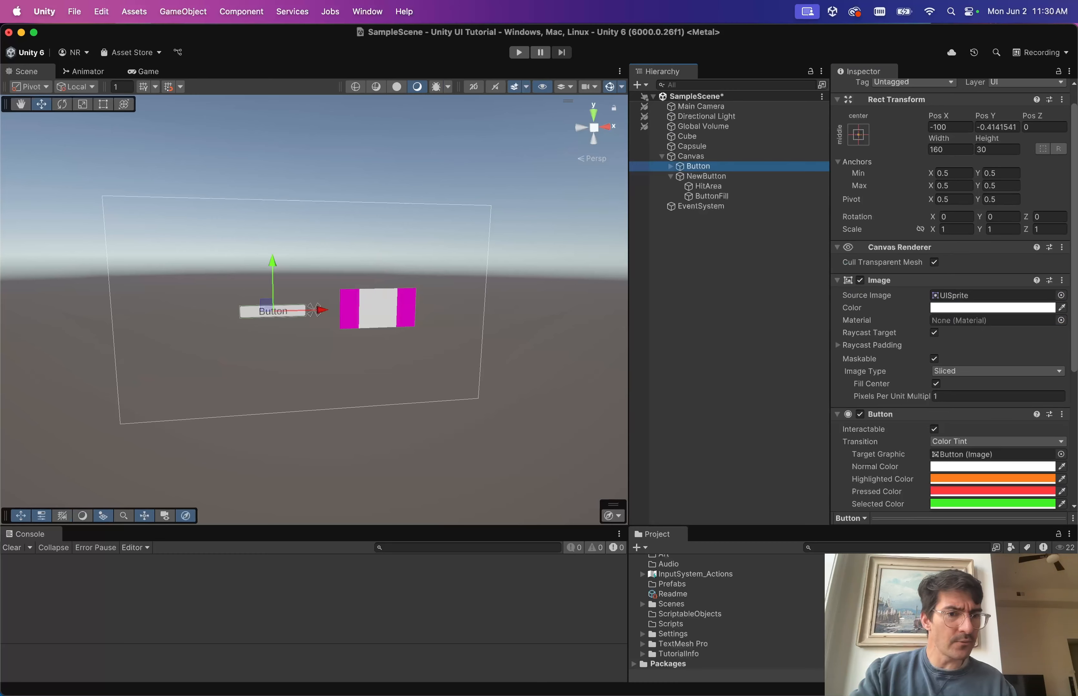
Copy the original Button component's values and paste them onto NewButton's Button.
{"action": "scroll", "coordinate": [1006, 433], "scroll_direction": "down", "scroll_amount": 8}
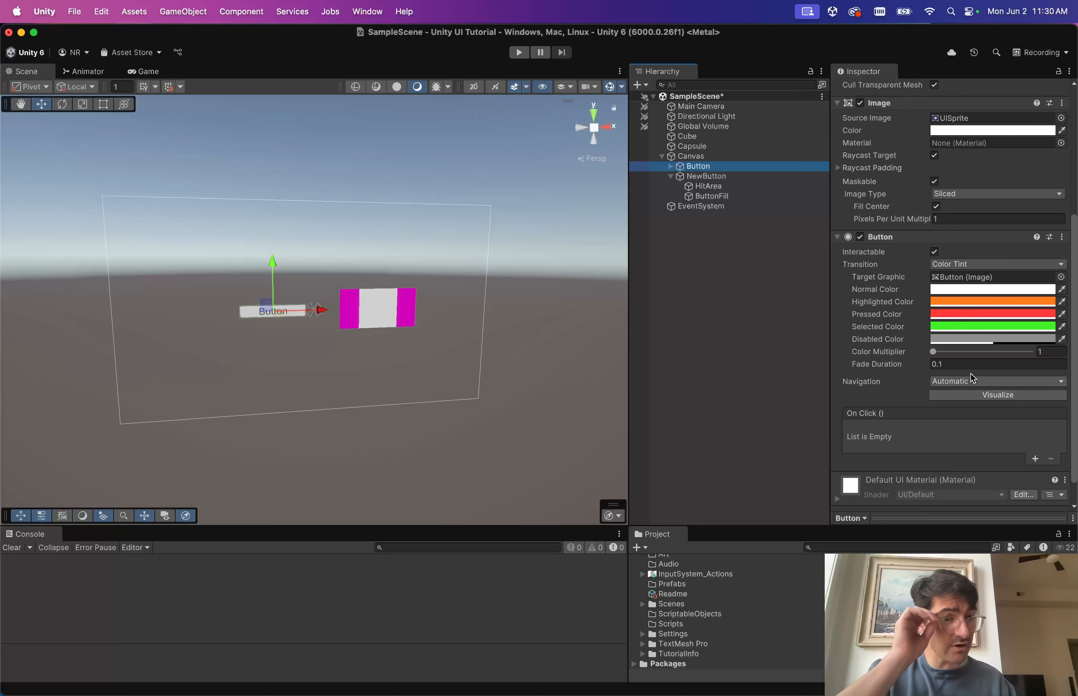
{"action": "left_click", "coordinate": [1062, 238]}
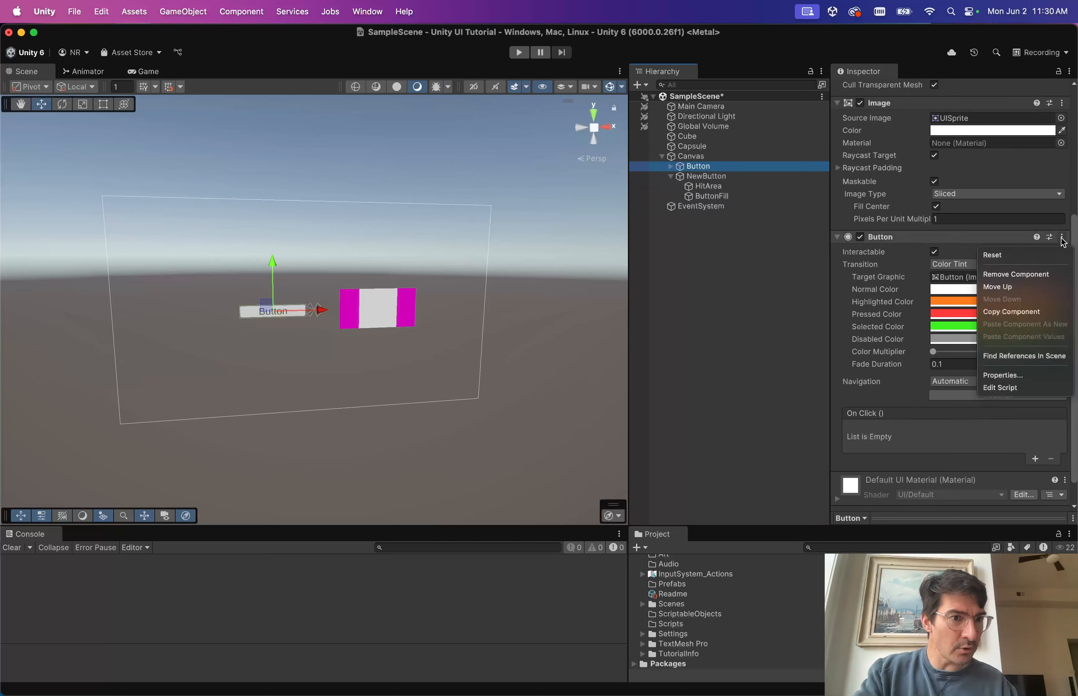
{"action": "left_click", "coordinate": [1004, 312]}
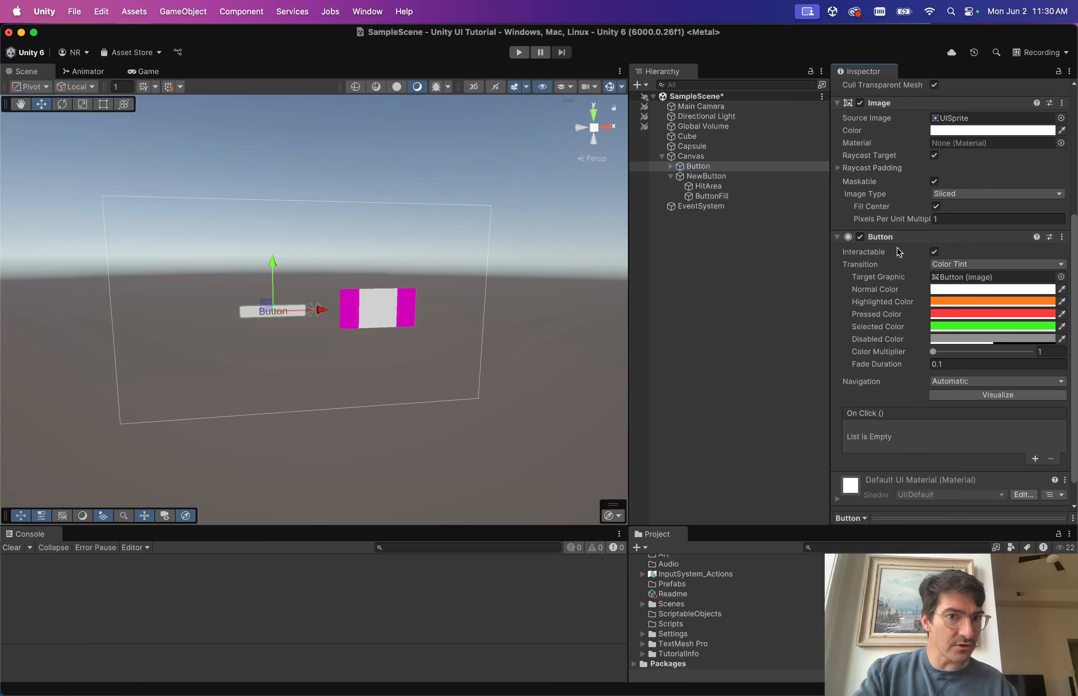
{"action": "left_click", "coordinate": [706, 176]}
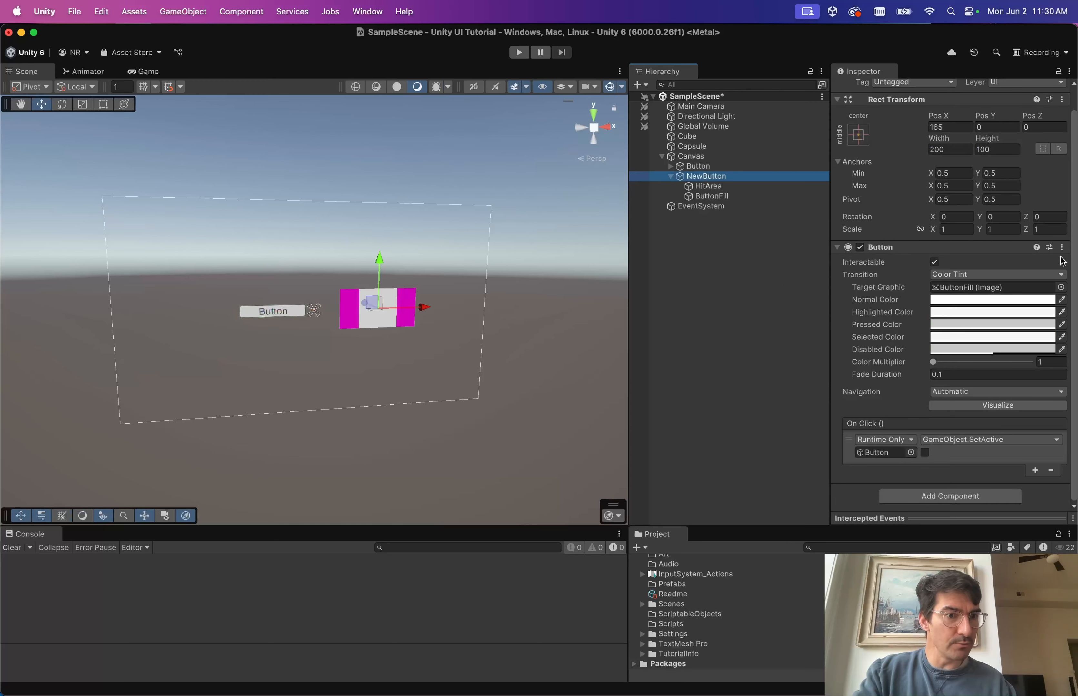
{"action": "left_click", "coordinate": [1062, 247]}
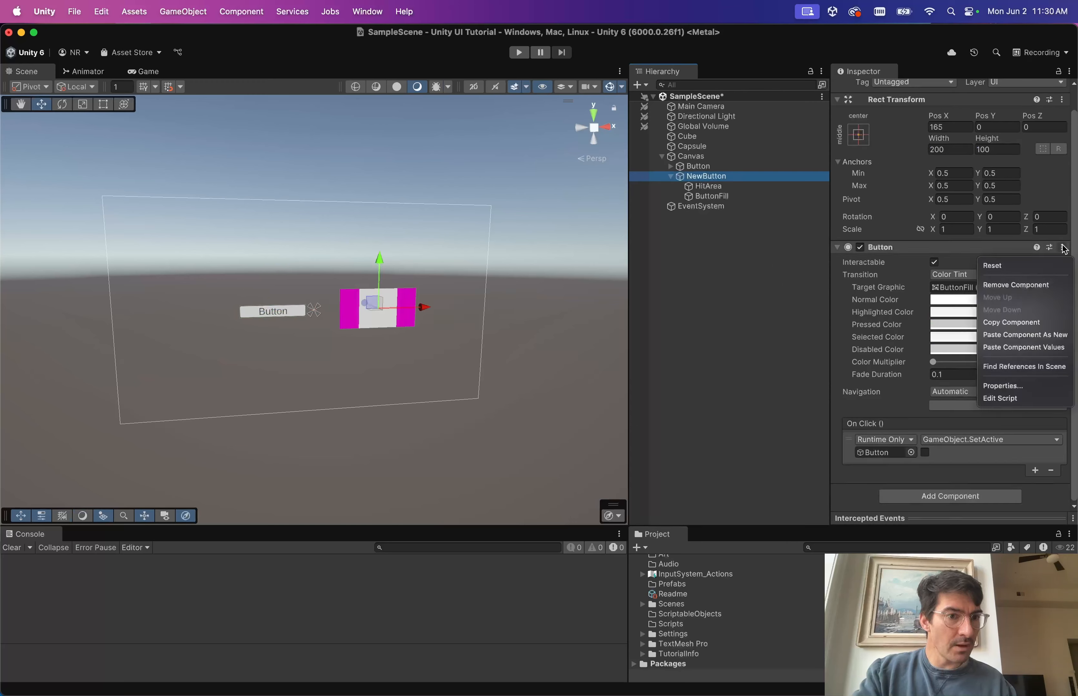
{"action": "left_click", "coordinate": [1031, 347]}
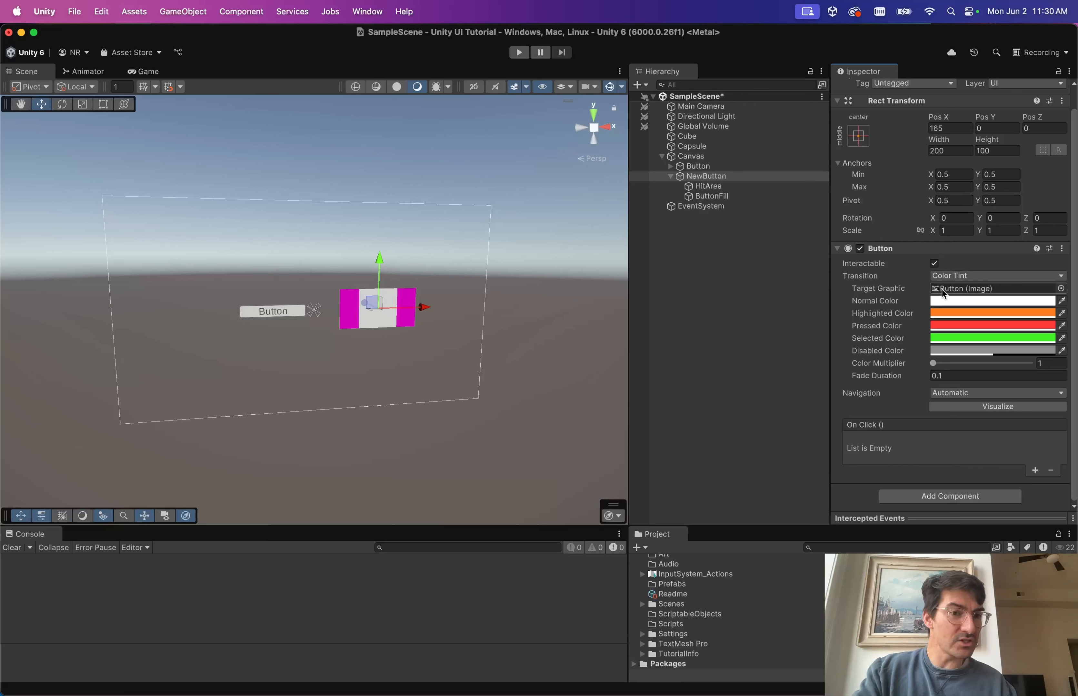
Reassign ButtonFill as NewButton's Target Graphic and review ButtonFill's image settings.
{"action": "left_click", "coordinate": [950, 292]}
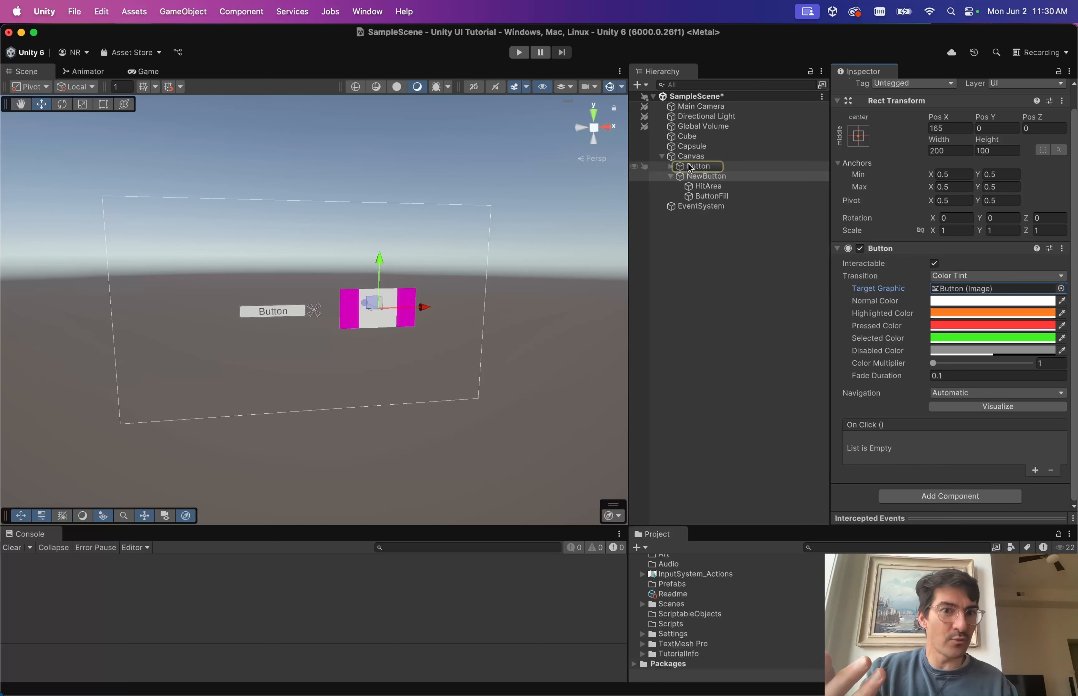
{"action": "left_click_drag", "start_coordinate": [707, 196], "coordinate": [959, 287]}
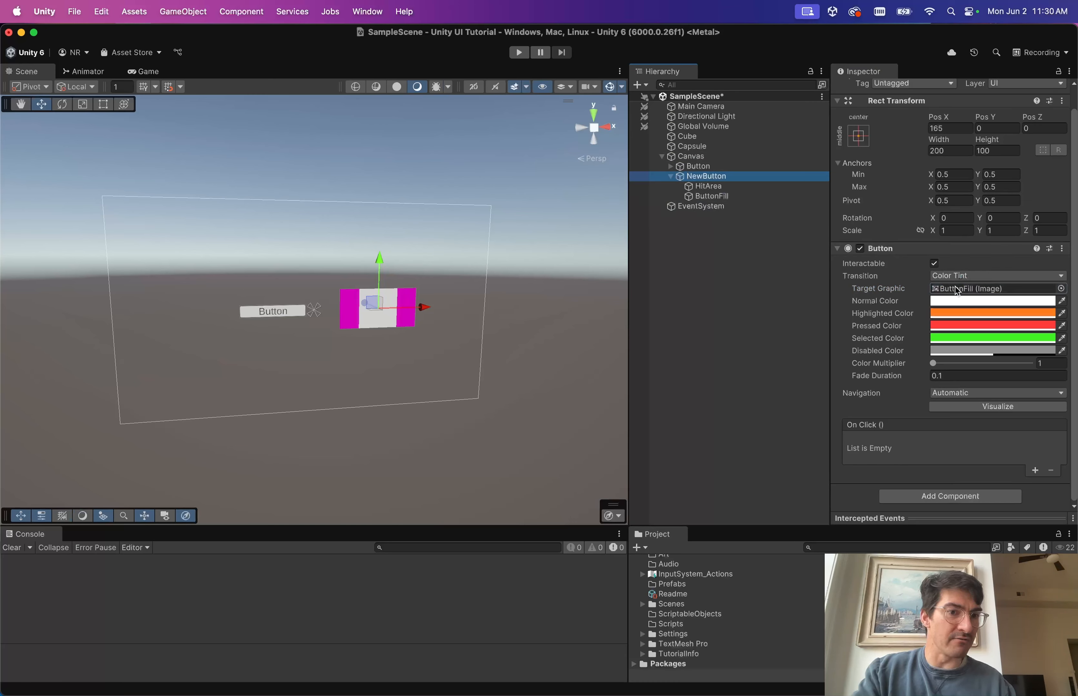
{"action": "left_click", "coordinate": [963, 288]}
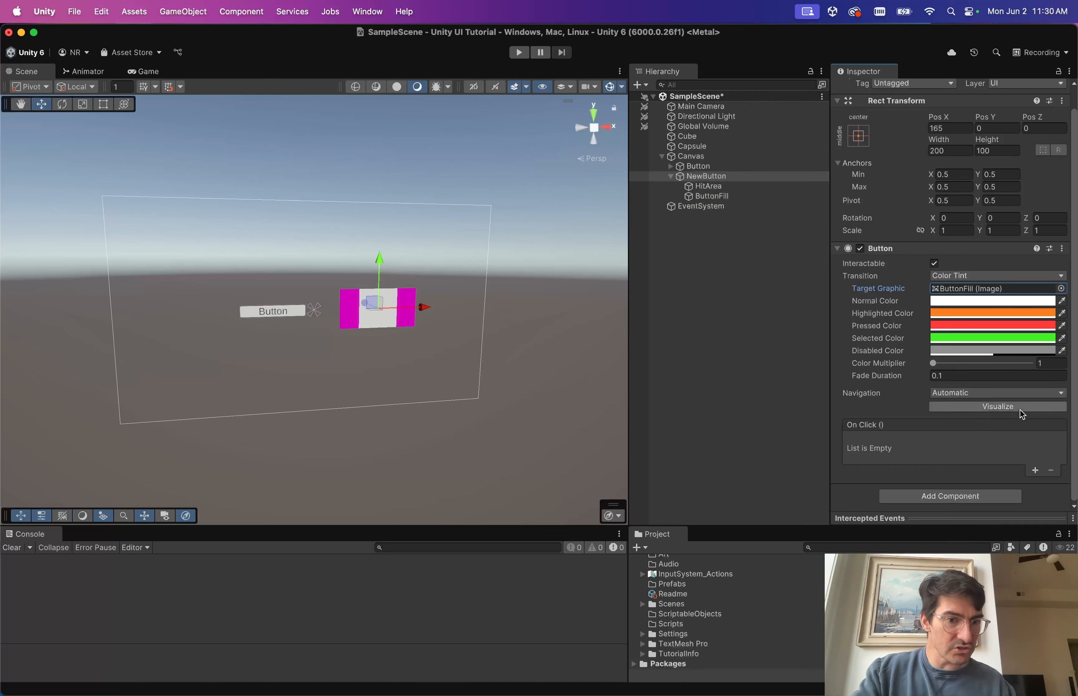
{"action": "scroll", "coordinate": [853, 366], "scroll_direction": "up", "scroll_amount": 1}
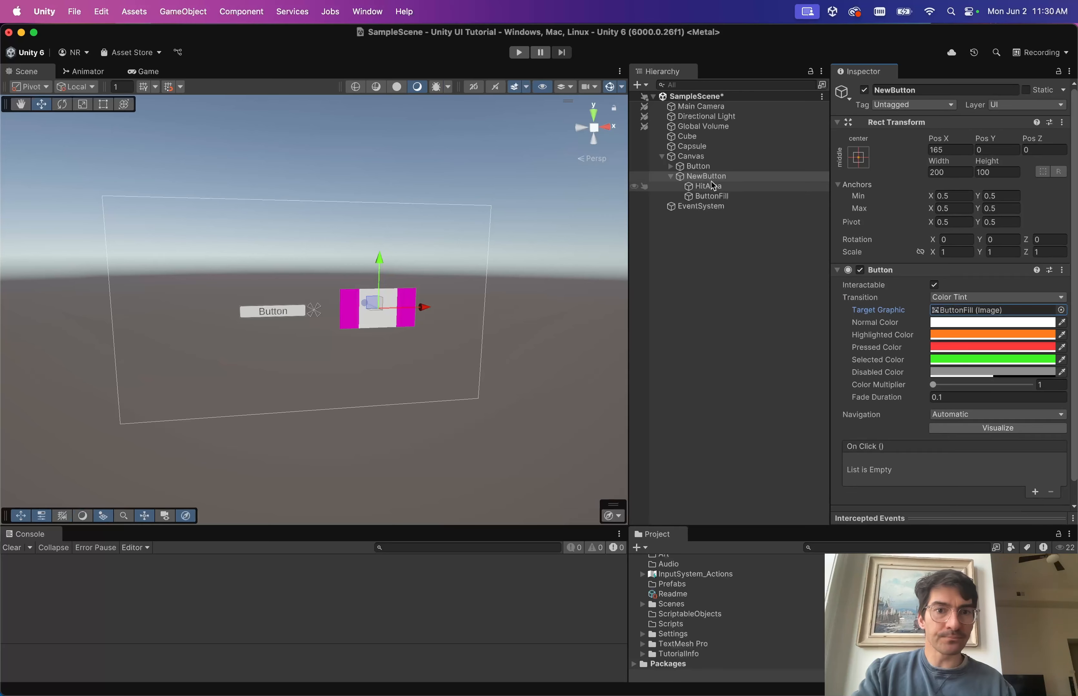
{"action": "scroll", "coordinate": [892, 308], "scroll_direction": "down", "scroll_amount": 1}
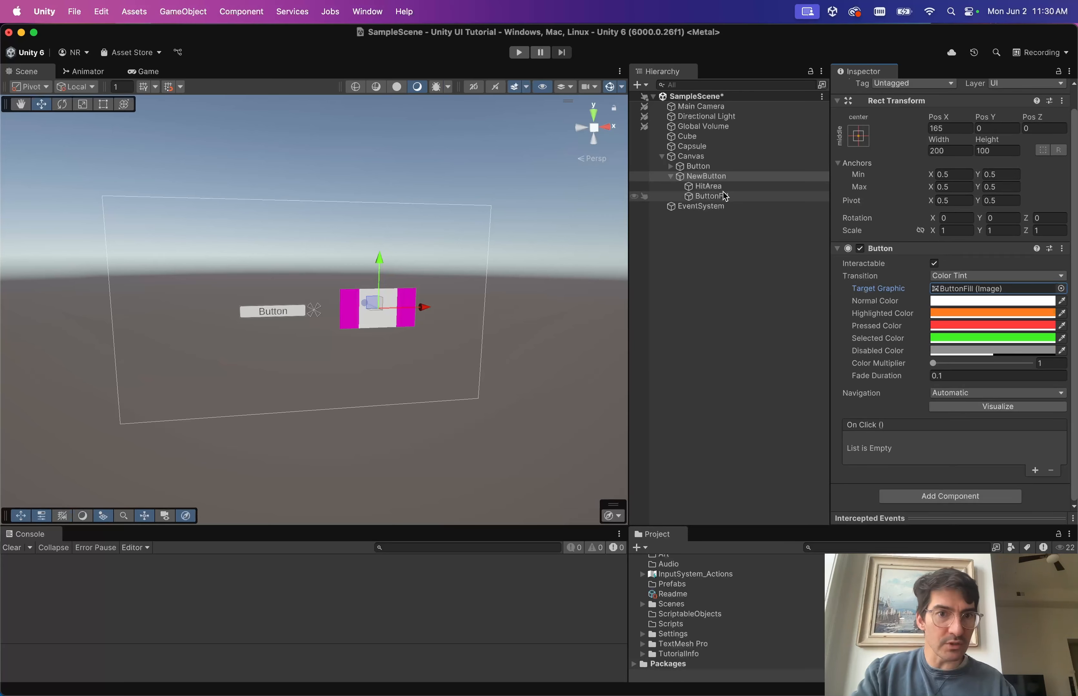
{"action": "left_click", "coordinate": [726, 197]}
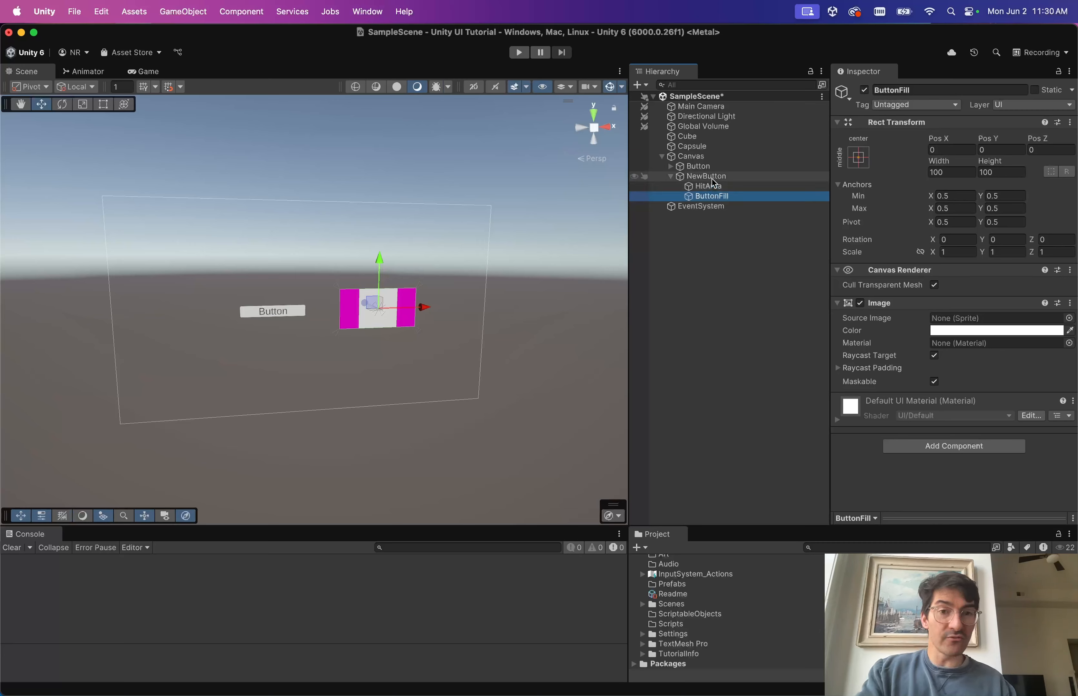
Inspect the original Button's Text (TMP) child, then add an empty child under NewButton.
{"action": "left_click", "coordinate": [699, 166]}
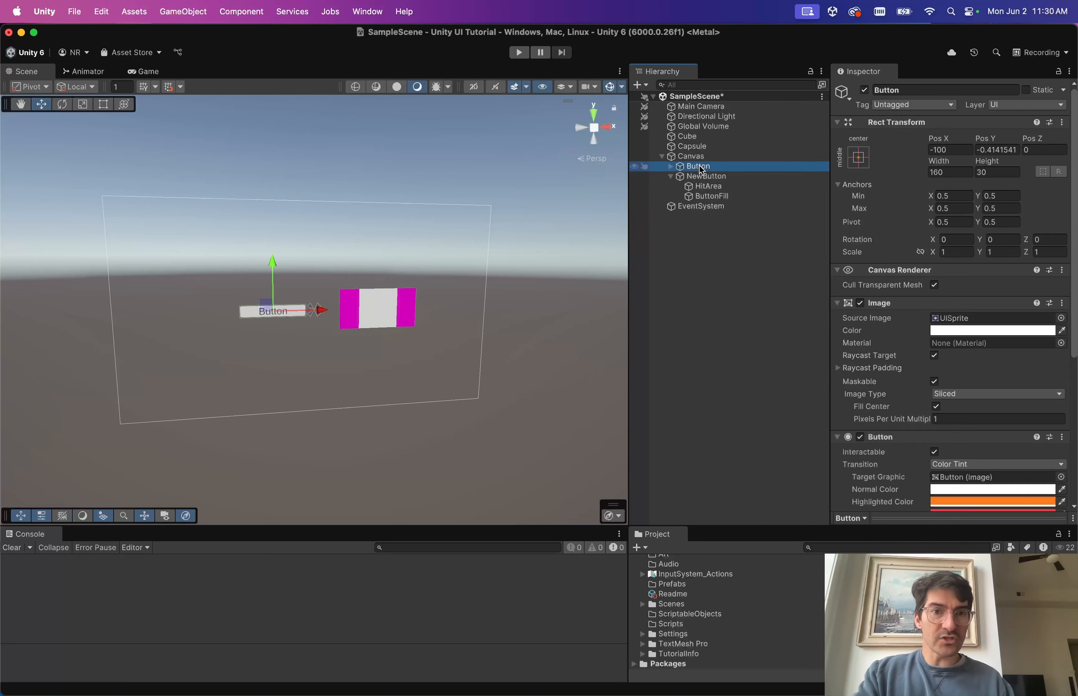
{"action": "key", "text": "Right"}
{"action": "key", "text": "Down"}
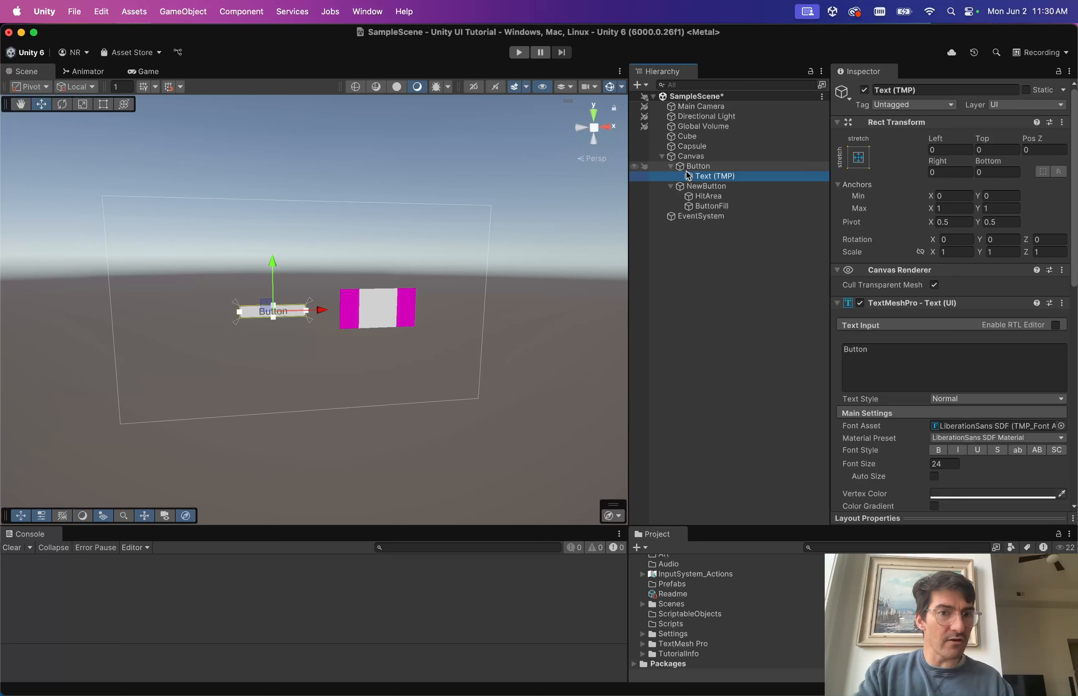
{"action": "left_click", "coordinate": [672, 167]}
{"action": "left_click", "coordinate": [709, 176]}
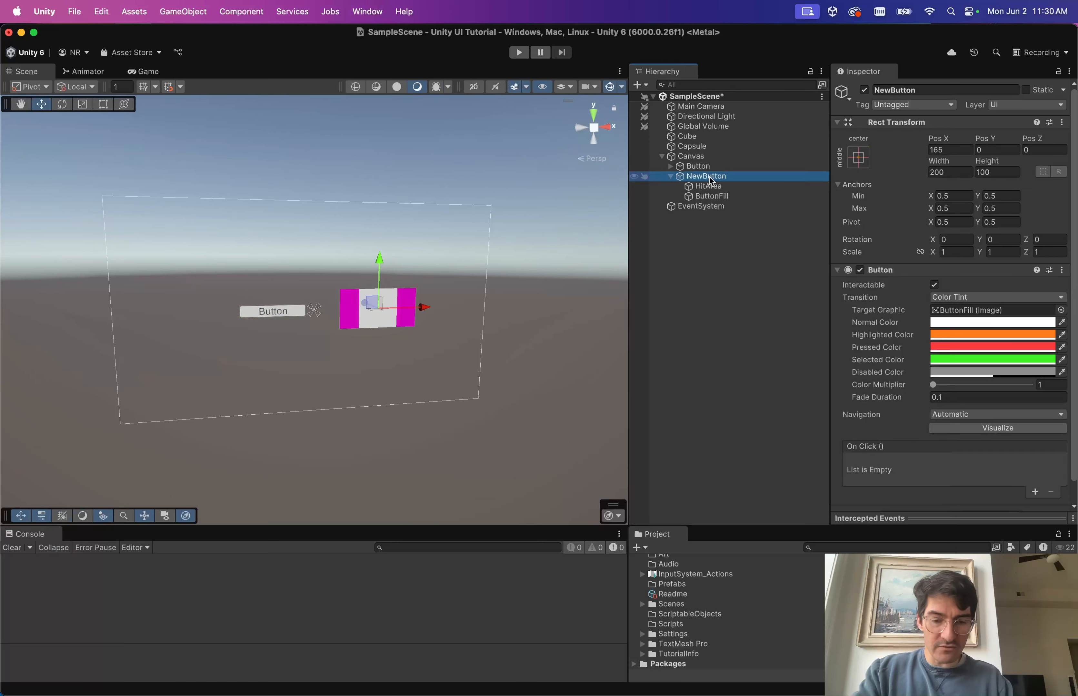
{"action": "key", "text": "alt+shift+n"}
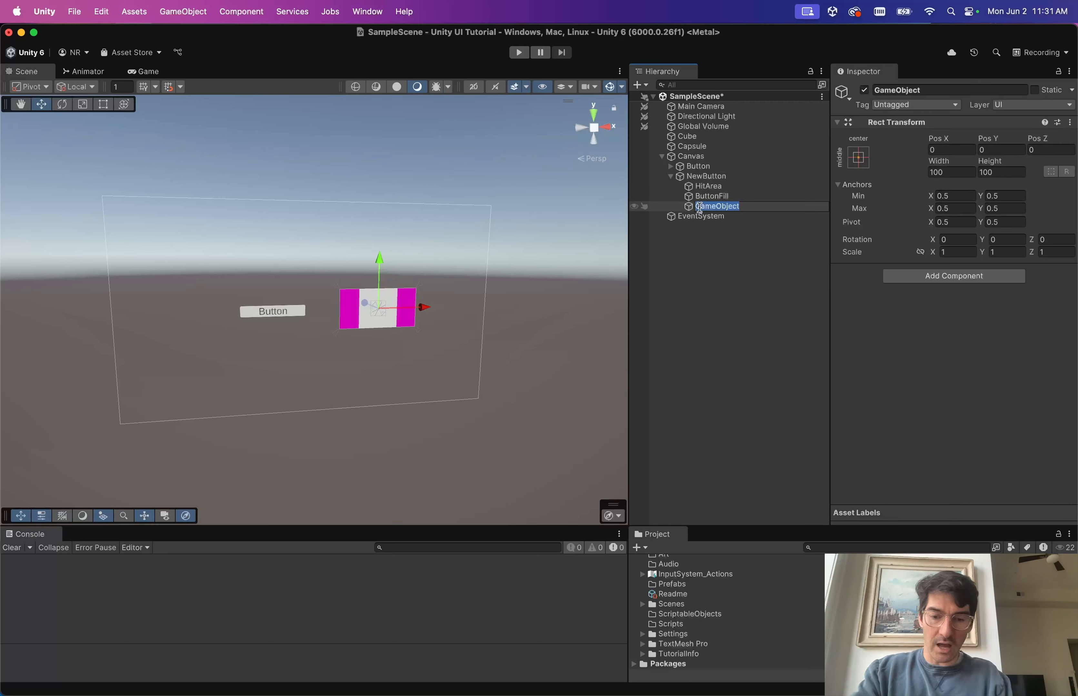
Rename the new child to Label and nest it under ButtonFill.
{"action": "type", "text": "L"}
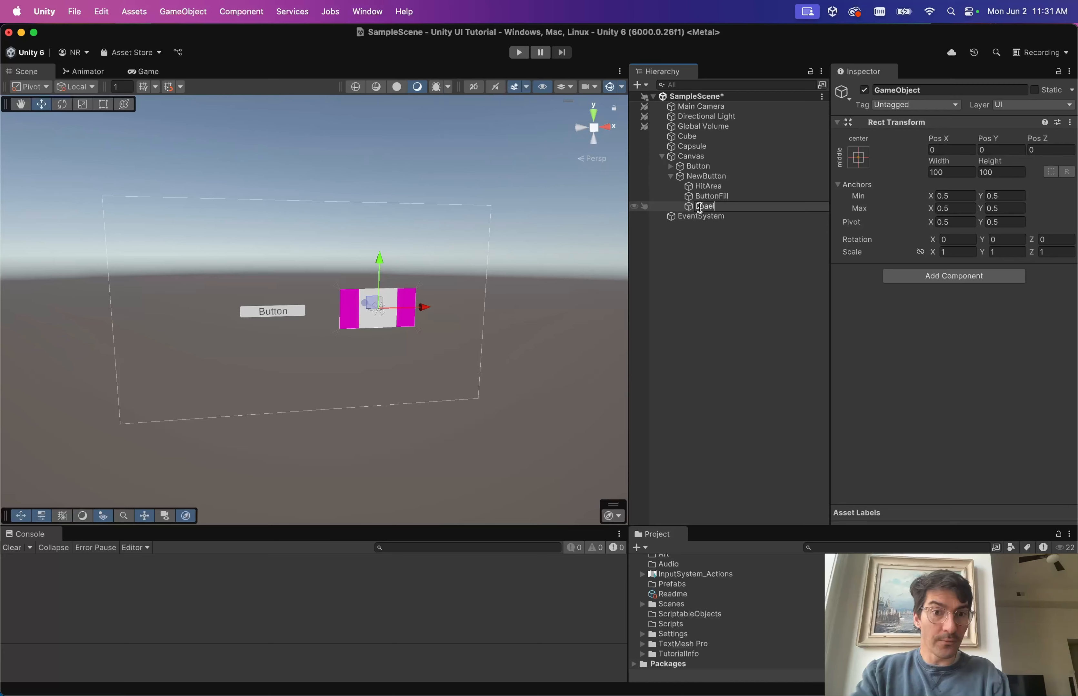
{"action": "type", "text": "abel"}
{"action": "key", "text": "Return"}
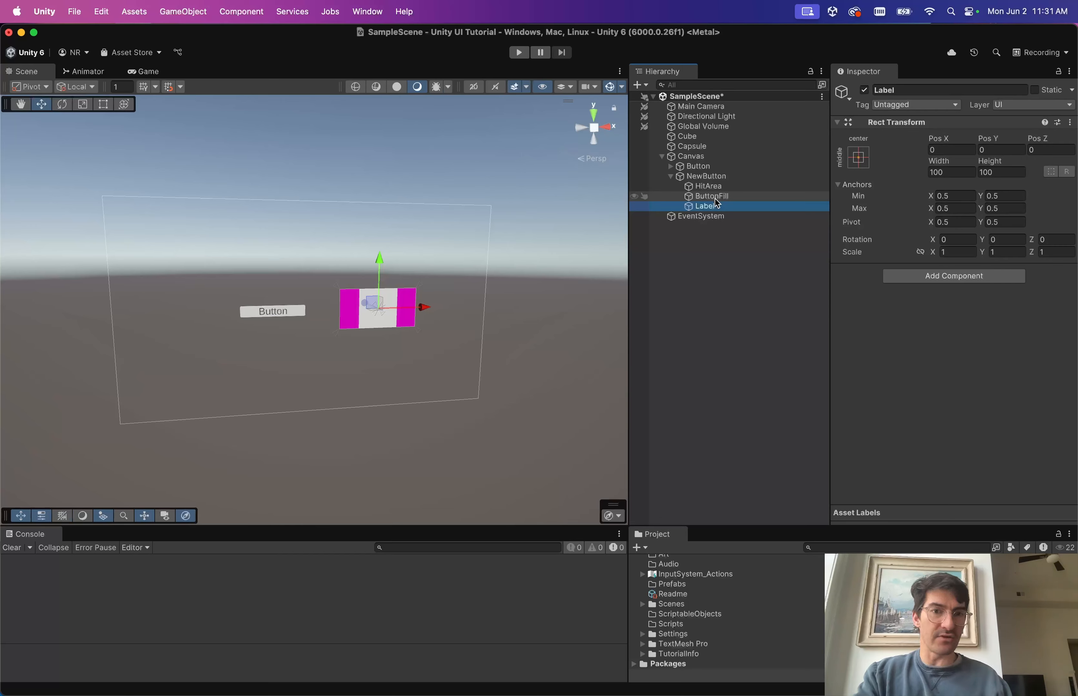
{"action": "left_click_drag", "start_coordinate": [715, 204], "coordinate": [711, 197]}
Test deactivating ButtonFill and Label, undo it, and move Label back directly under NewButton.
{"action": "left_click", "coordinate": [710, 196]}
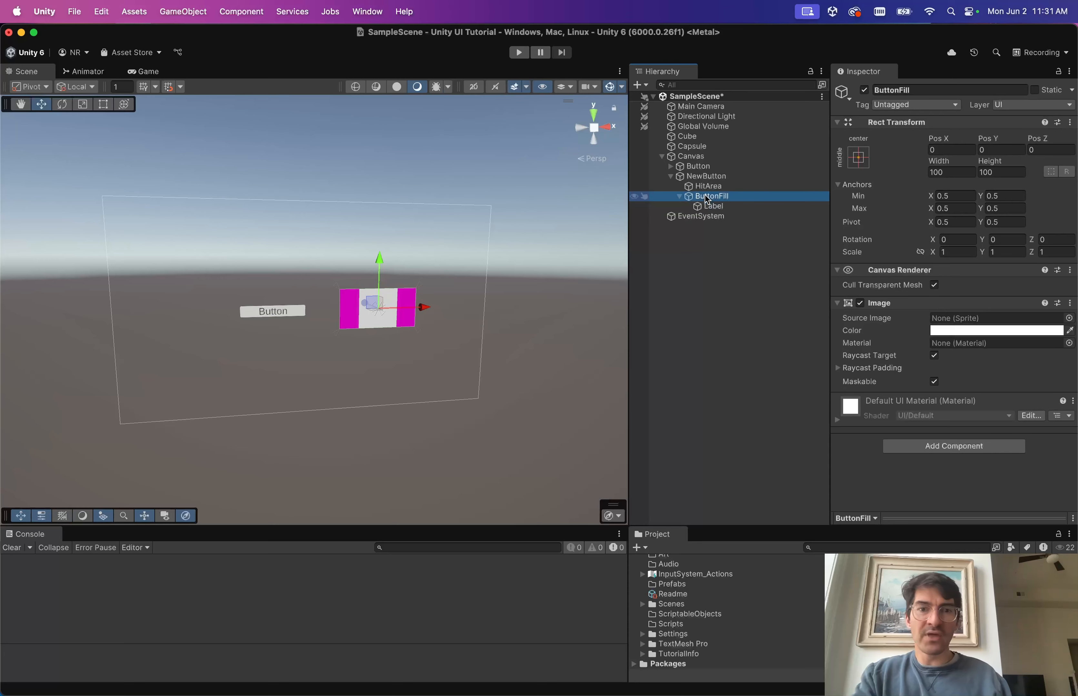
{"action": "left_click", "coordinate": [864, 89]}
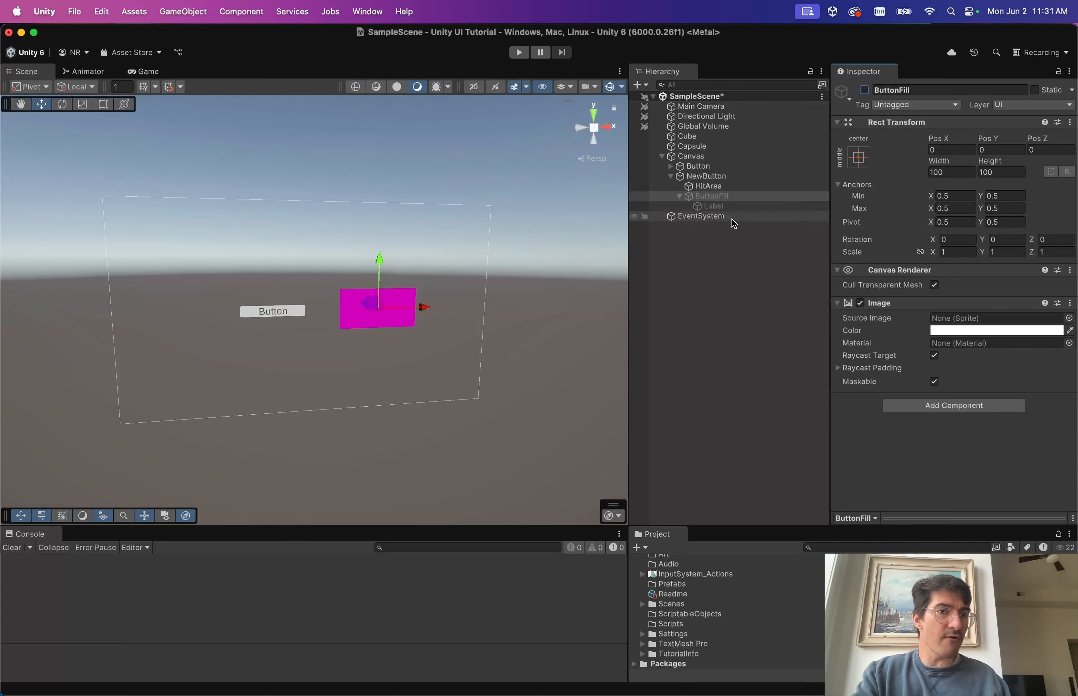
{"action": "left_click", "coordinate": [727, 207]}
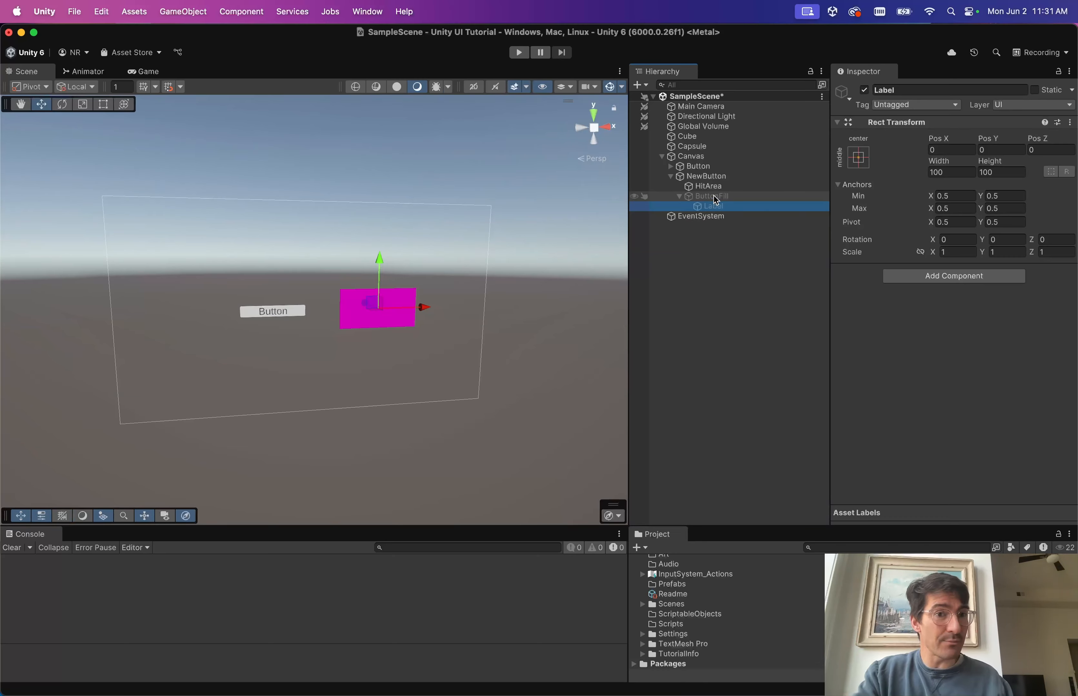
{"action": "left_click", "coordinate": [864, 90]}
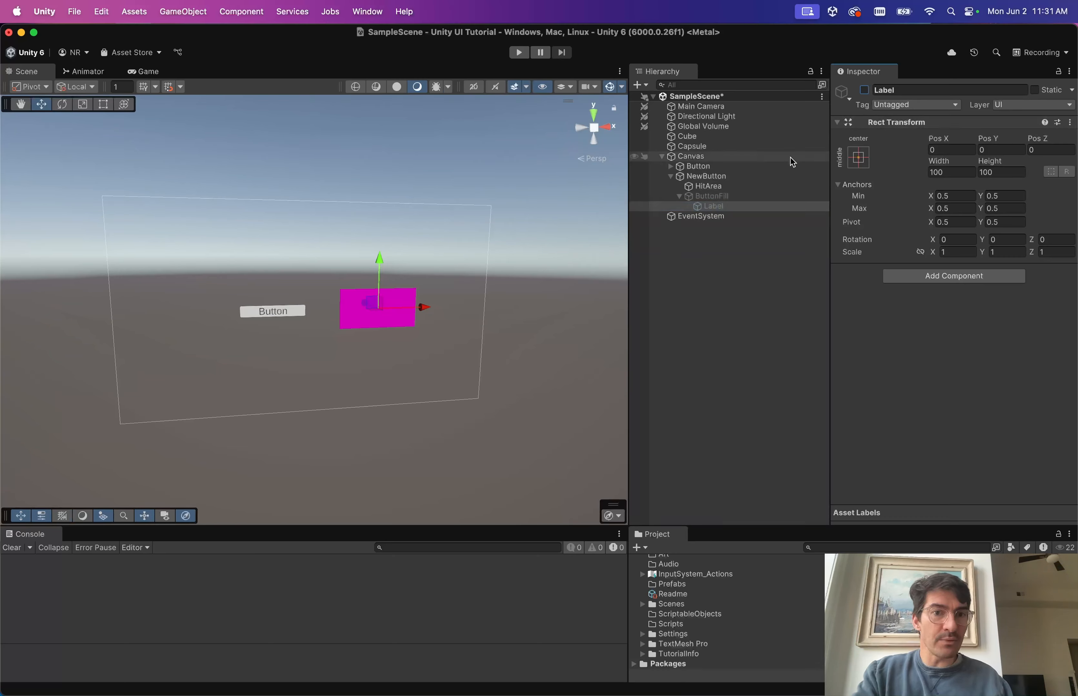
{"action": "key", "text": "super+z"}
{"action": "key", "text": "super+z"}
{"action": "key", "text": "super+z"}
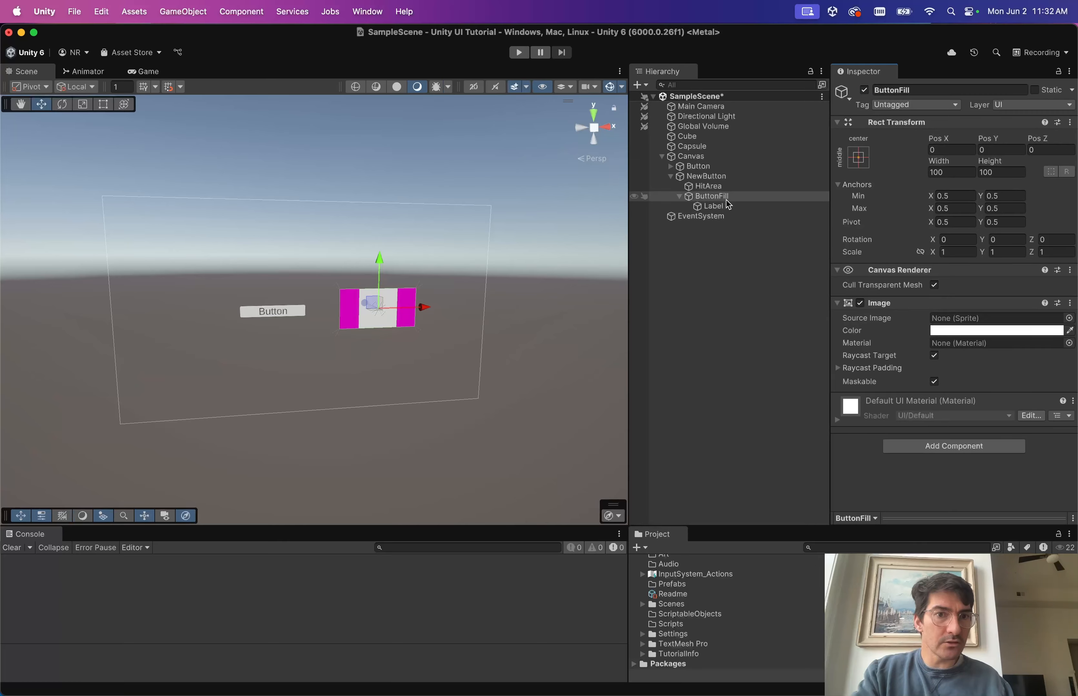
{"action": "mouse_move", "coordinate": [727, 206]}
{"action": "left_mouse_down"}
{"action": "mouse_move", "coordinate": [711, 204]}
{"action": "mouse_move", "coordinate": [710, 193]}
{"action": "left_mouse_up"}
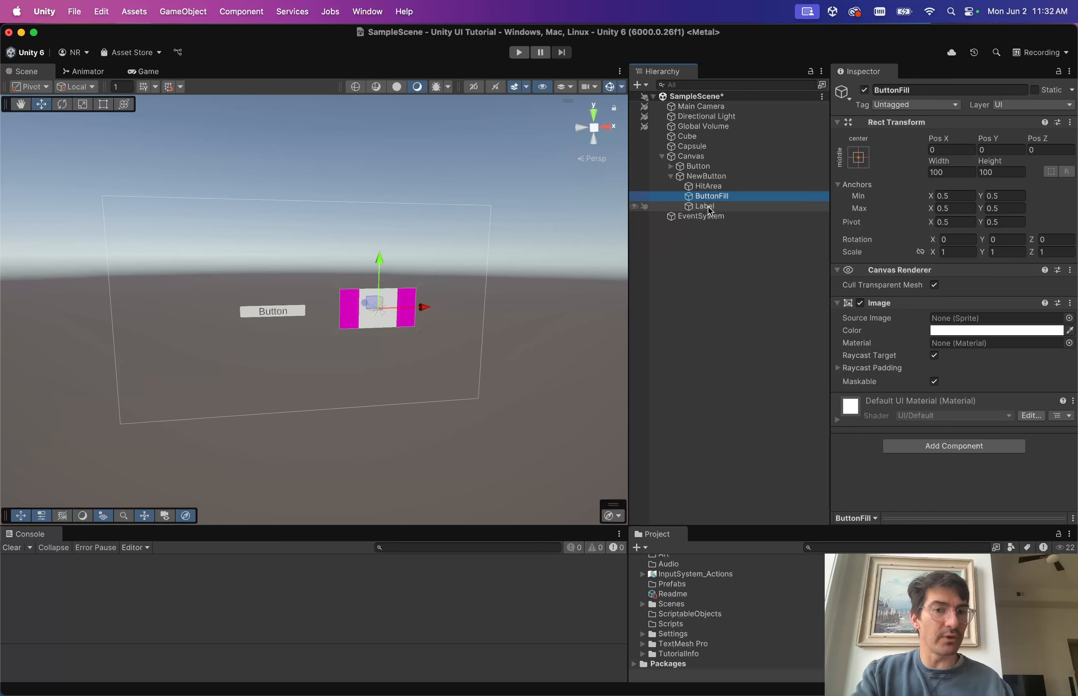
Add a TextMeshPro - Text (UI) component to Label.
{"action": "left_click", "coordinate": [726, 206]}
{"action": "left_click", "coordinate": [926, 274]}
{"action": "type", "text": "text"}
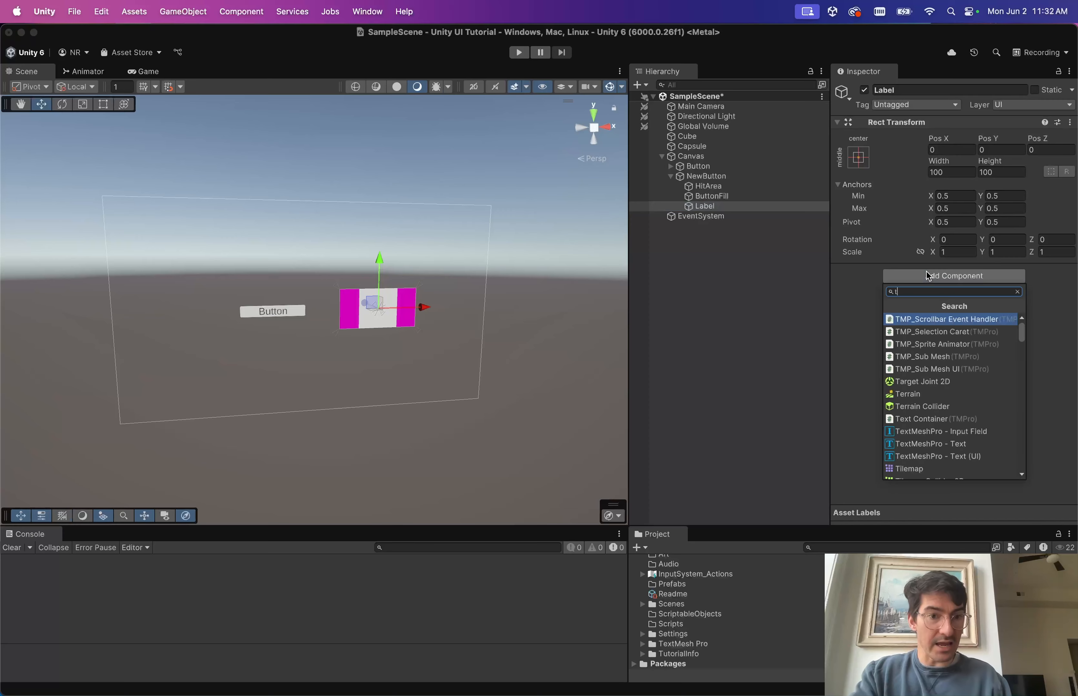
{"action": "key", "text": "Down"}
{"action": "key", "text": "Down"}
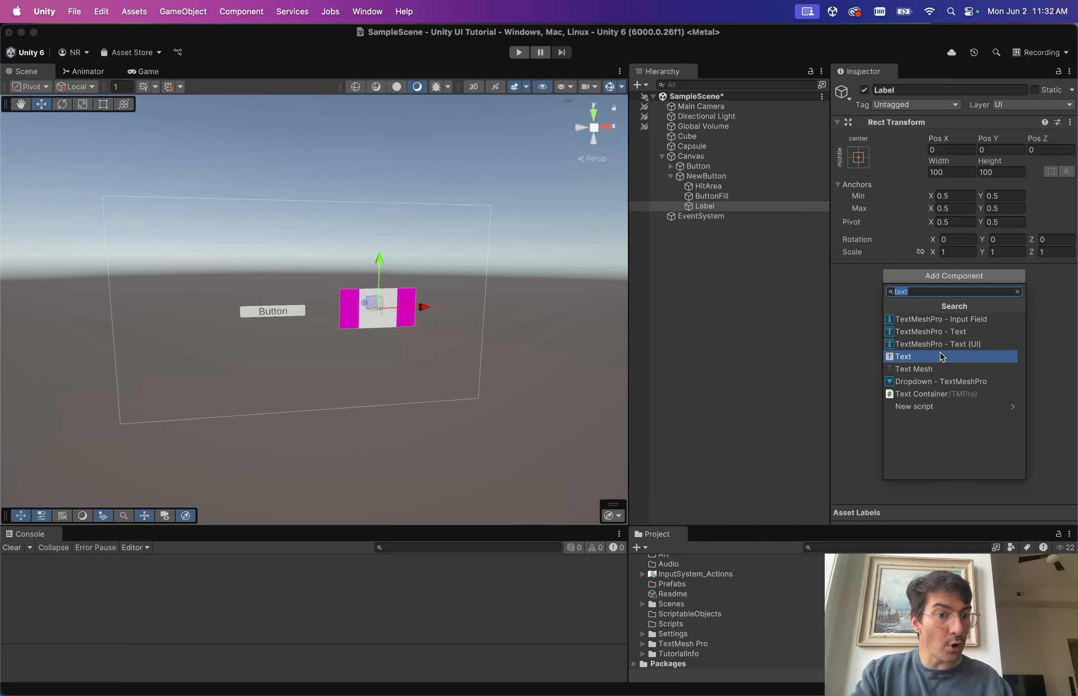
{"action": "left_click", "coordinate": [978, 346]}
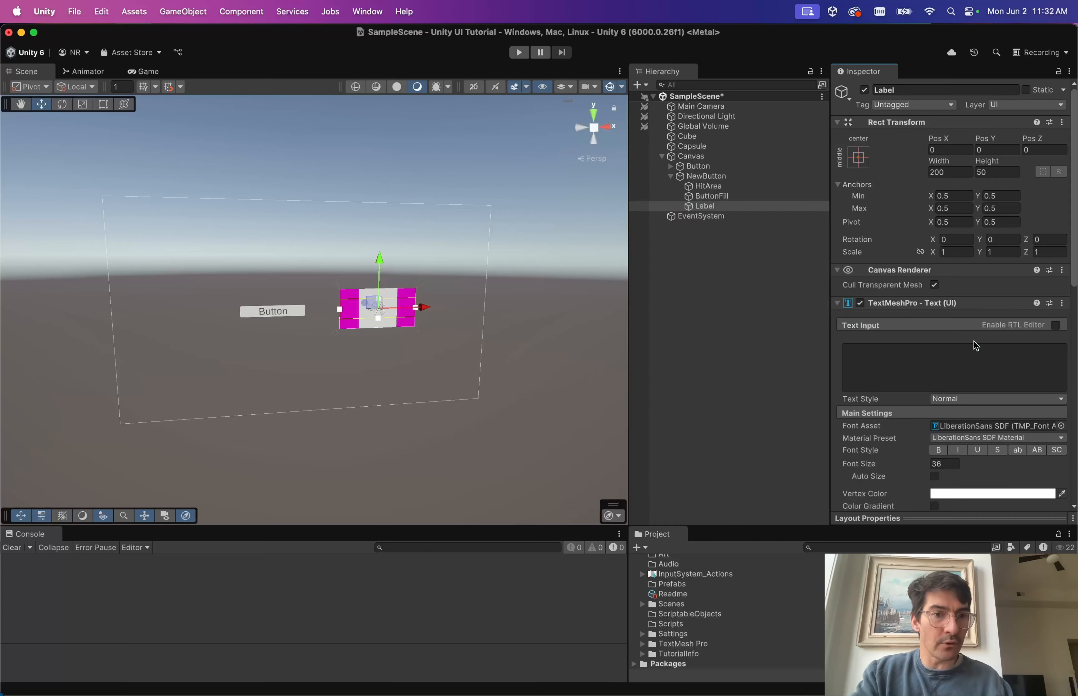
Enter 'Button Label' as the text input.
{"action": "left_click", "coordinate": [901, 359]}
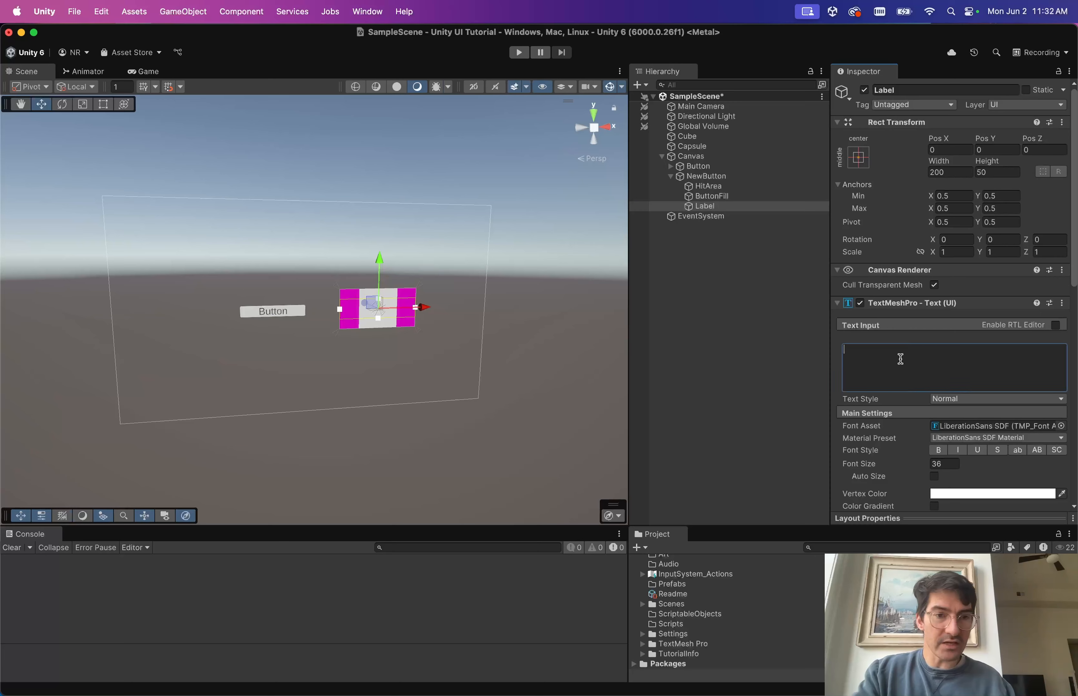
{"action": "type", "text": "utton La"}
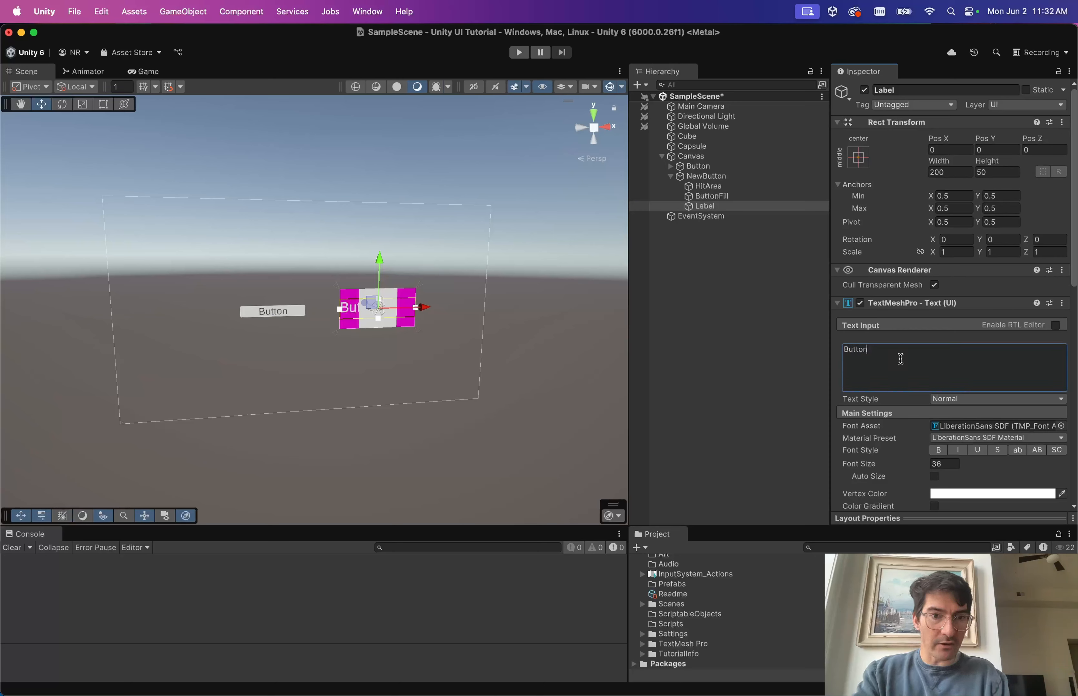
{"action": "key", "text": "BackSpace"}
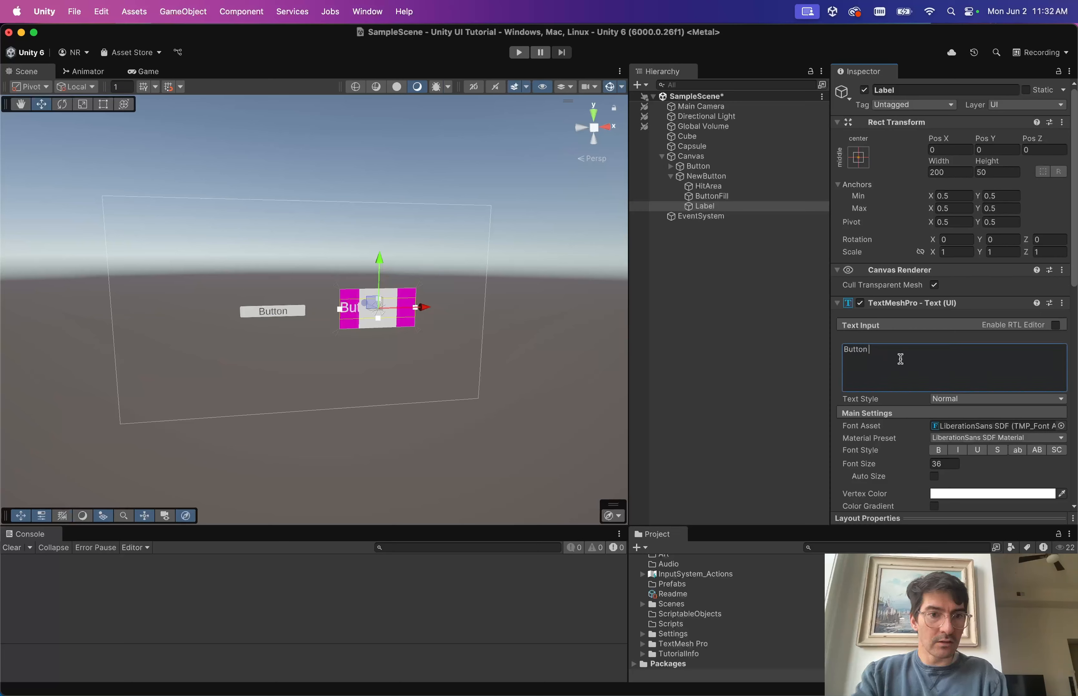
{"action": "type", "text": "abel"}
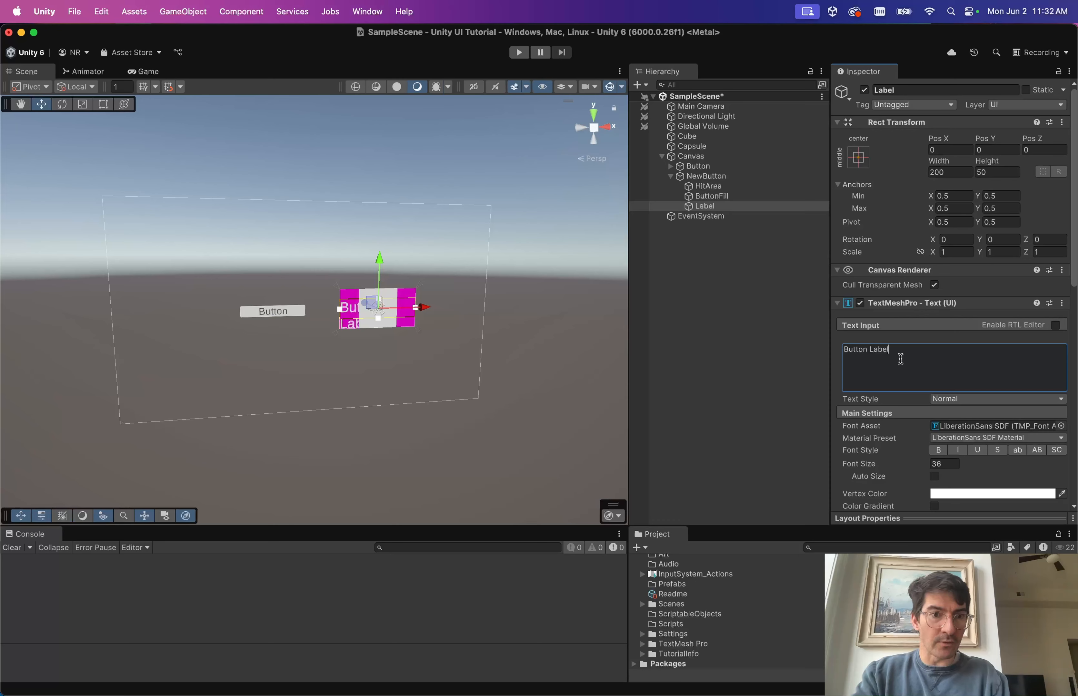
Make the label text black and centre it horizontally and vertically.
{"action": "scroll", "coordinate": [865, 358], "scroll_direction": "down", "scroll_amount": 3}
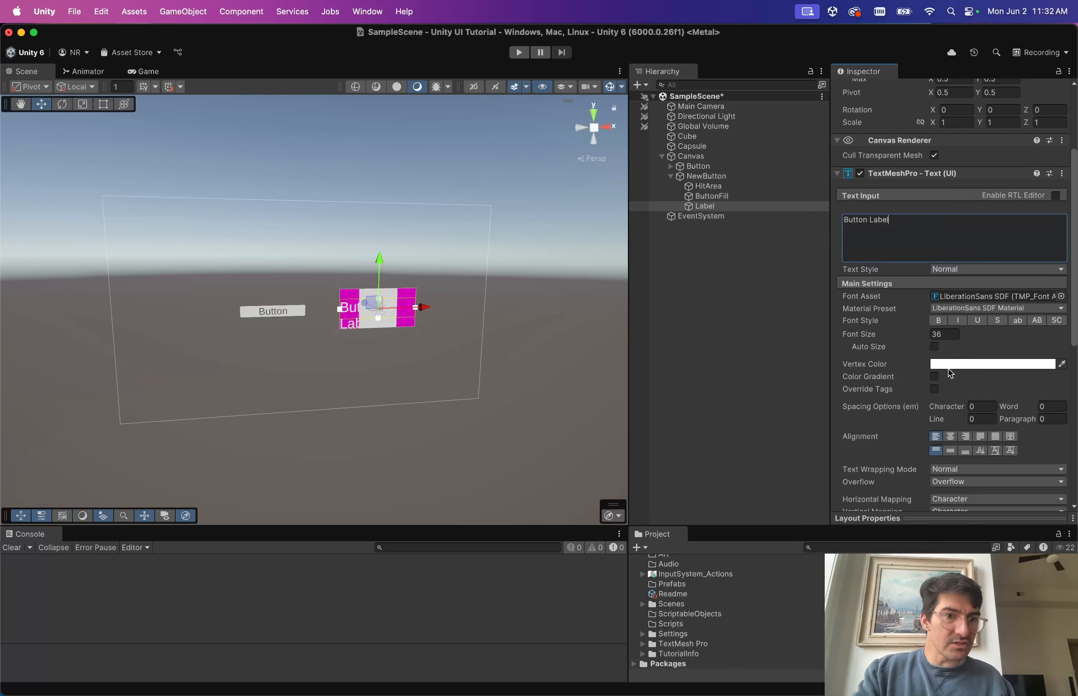
{"action": "left_click", "coordinate": [958, 365]}
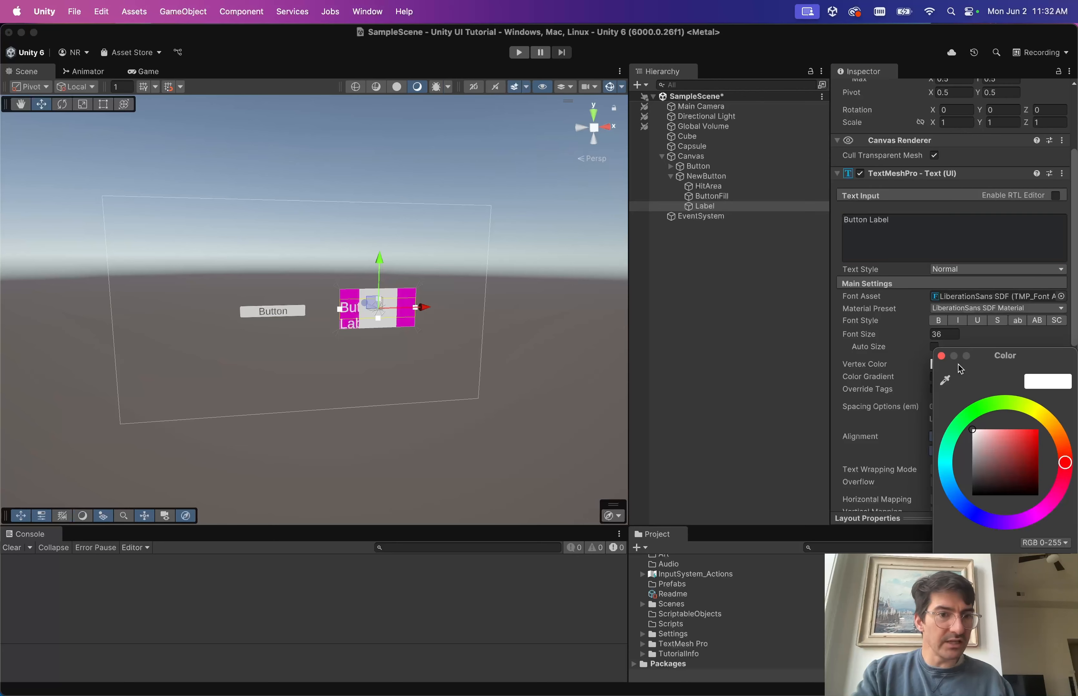
{"action": "mouse_move", "coordinate": [1010, 452]}
{"action": "left_mouse_down"}
{"action": "mouse_move", "coordinate": [1065, 387]}
{"action": "mouse_move", "coordinate": [971, 529]}
{"action": "mouse_move", "coordinate": [936, 545]}
{"action": "left_mouse_up"}
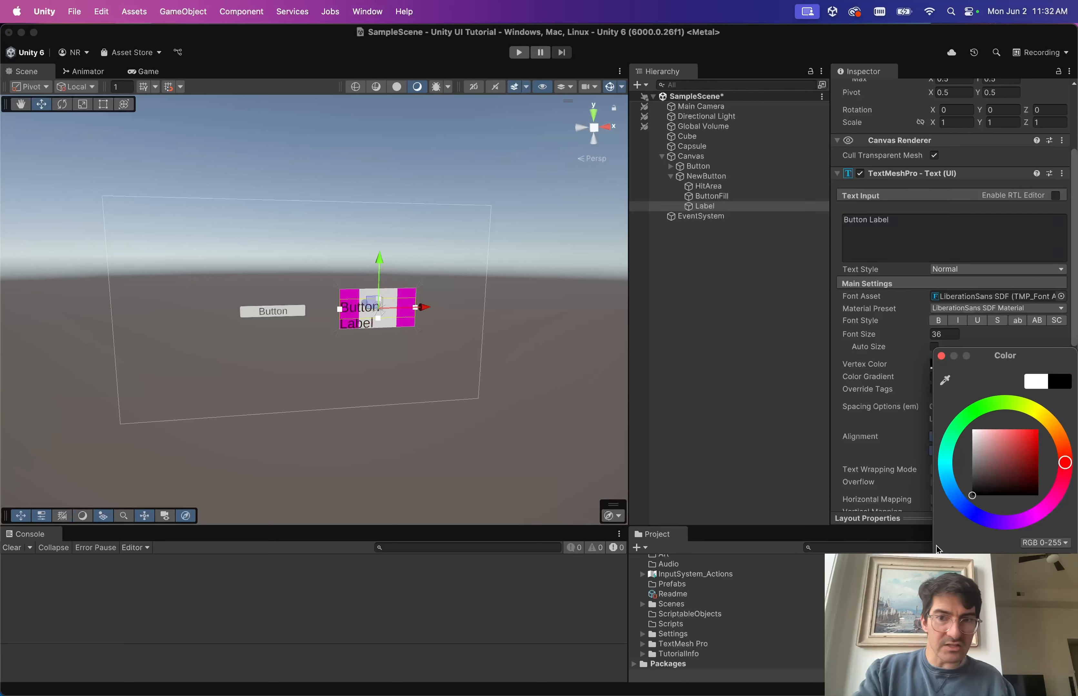
{"action": "left_click", "coordinate": [941, 356]}
{"action": "scroll", "coordinate": [879, 320], "scroll_direction": "down", "scroll_amount": 2}
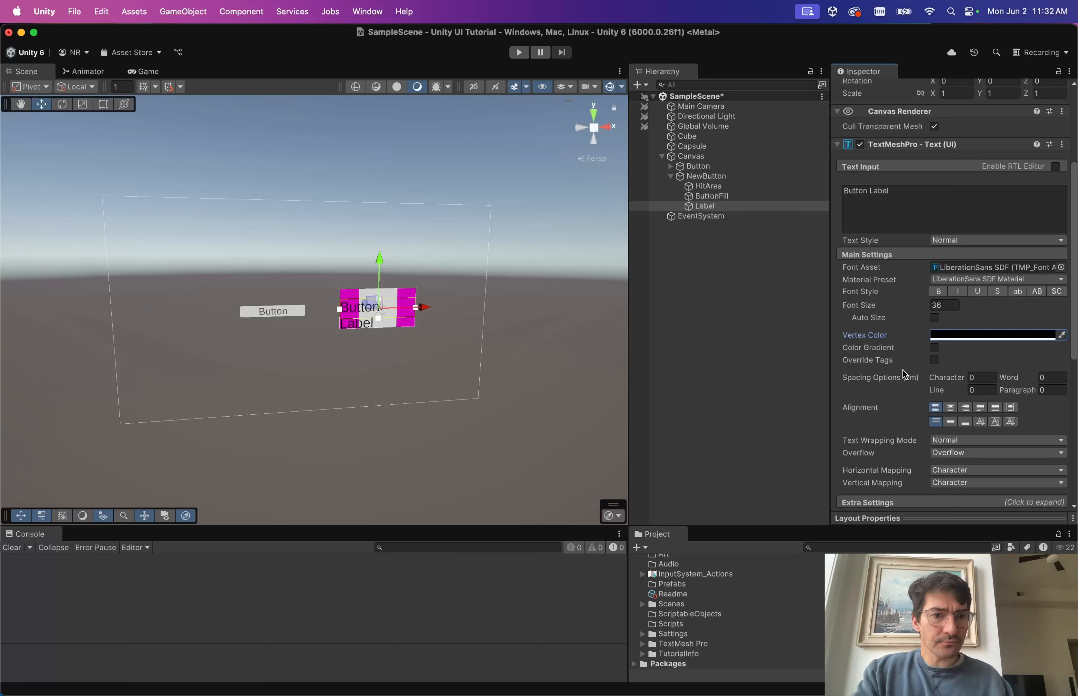
{"action": "left_click", "coordinate": [951, 407]}
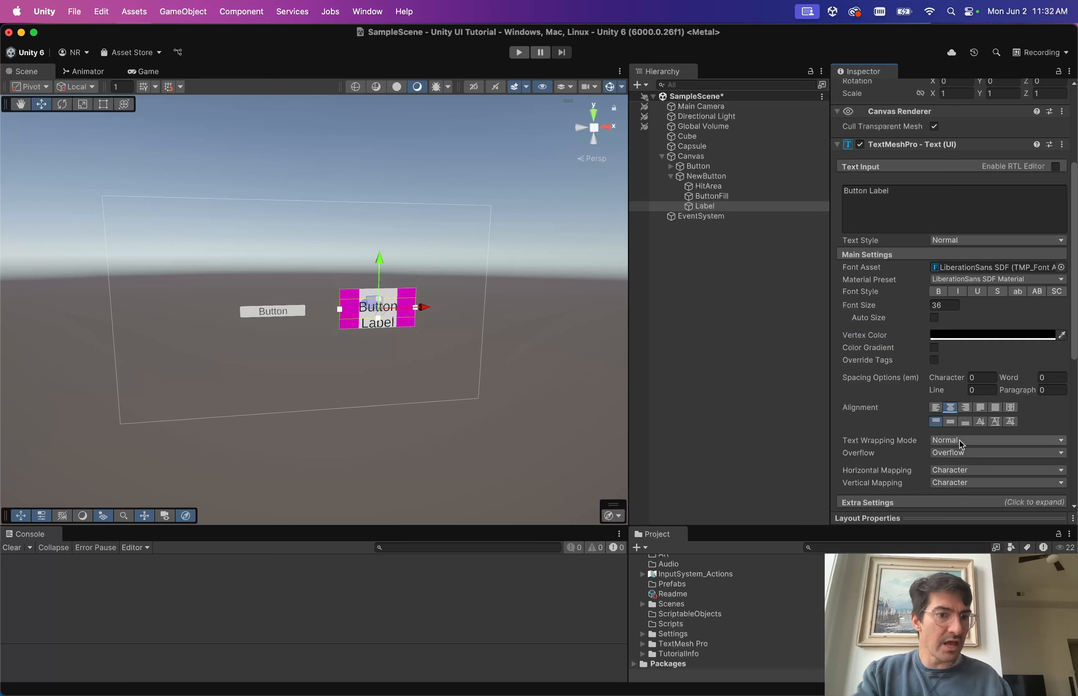
{"action": "left_click", "coordinate": [949, 422]}
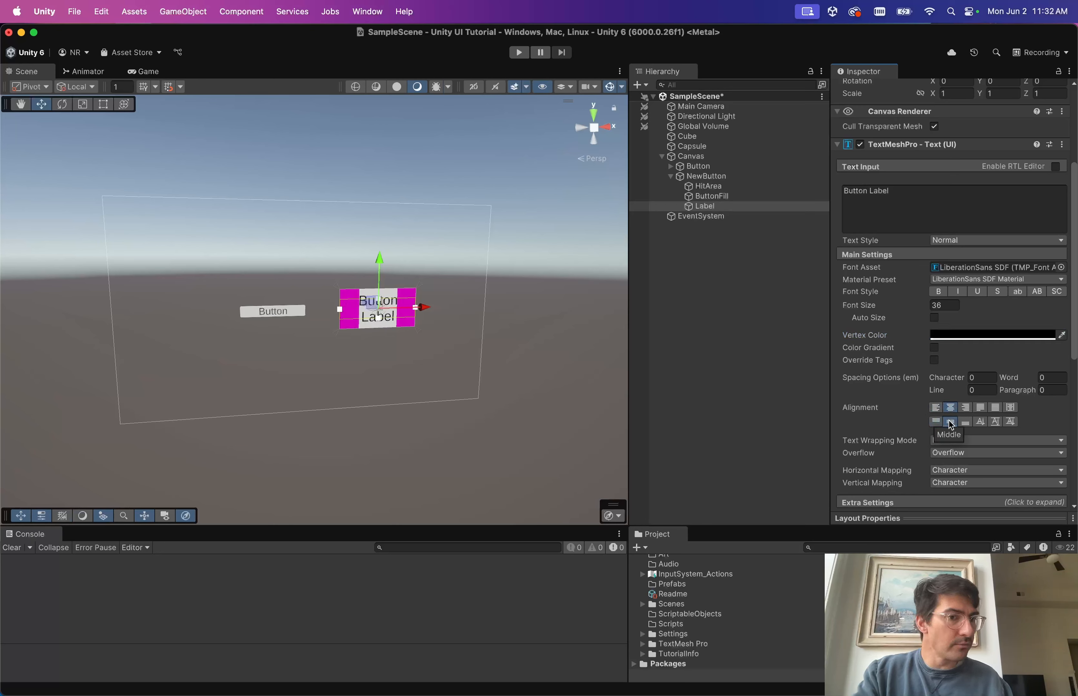
{"action": "left_click", "coordinate": [933, 318]}
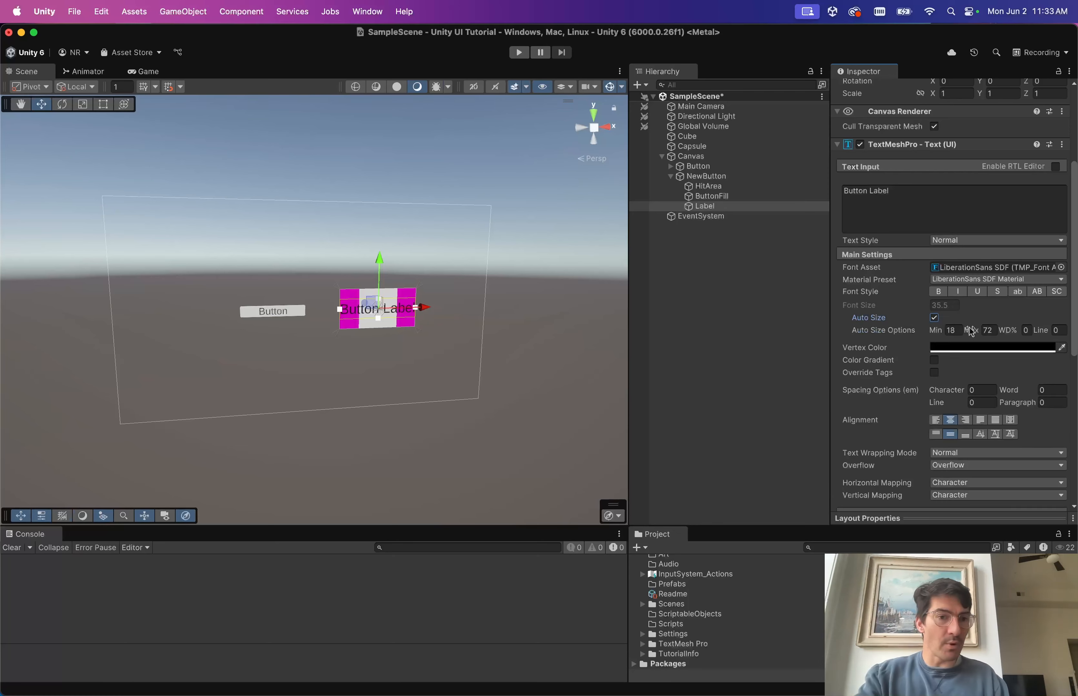
{"action": "left_click", "coordinate": [935, 319]}
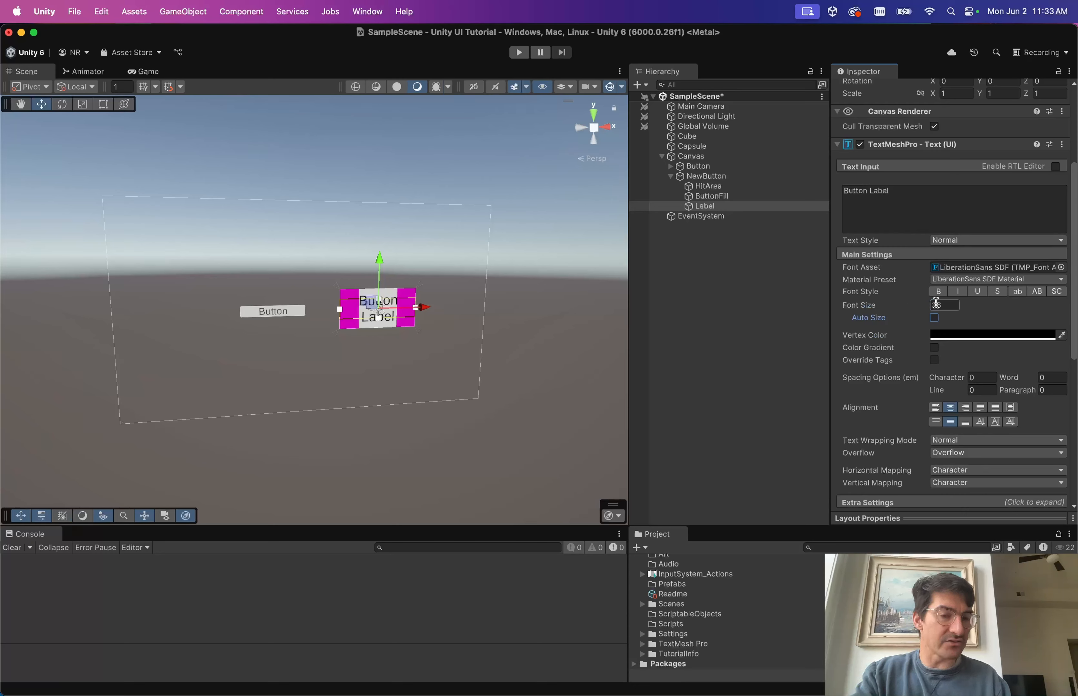
{"action": "left_click", "coordinate": [935, 318]}
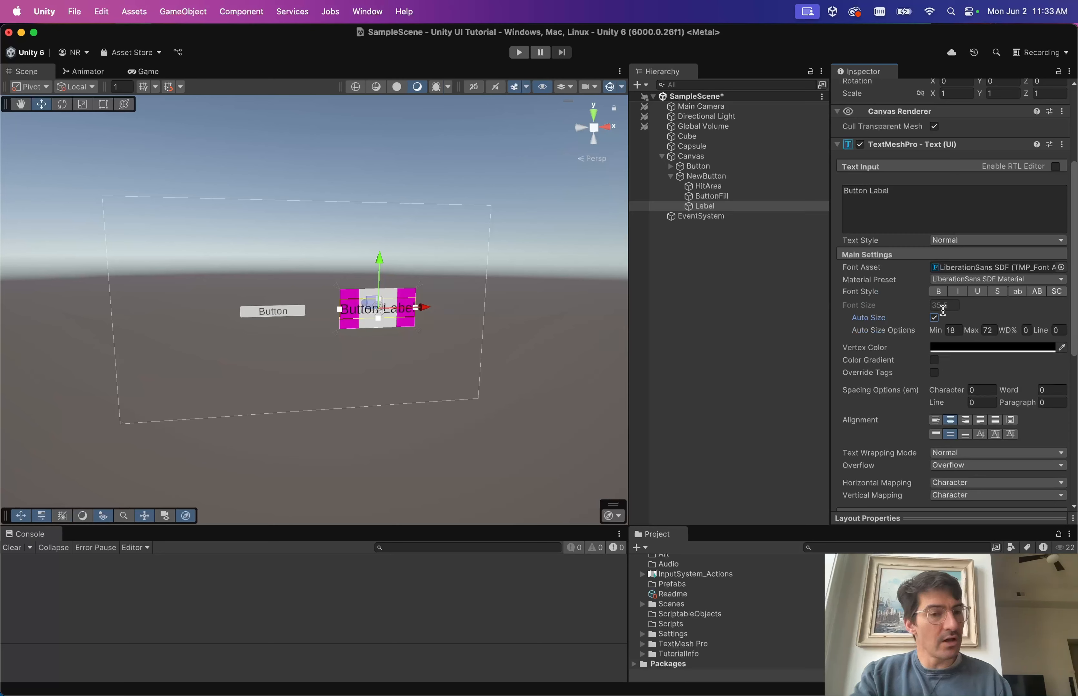
{"action": "left_click", "coordinate": [934, 318]}
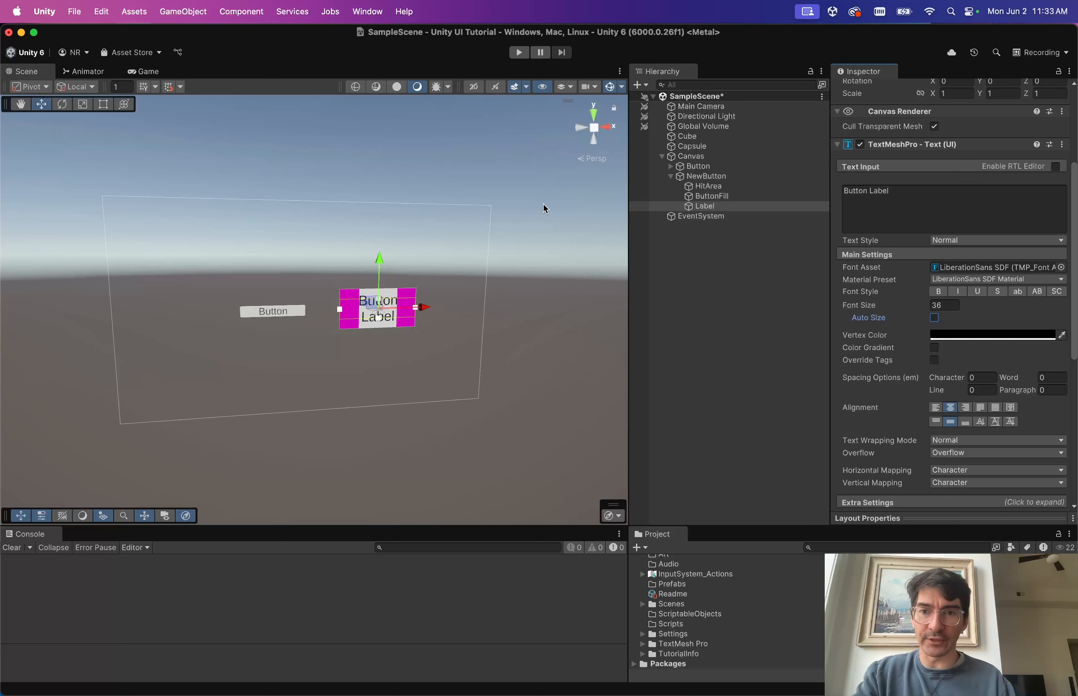
Inspect ButtonFill's Image settings.
{"action": "left_click", "coordinate": [723, 195]}
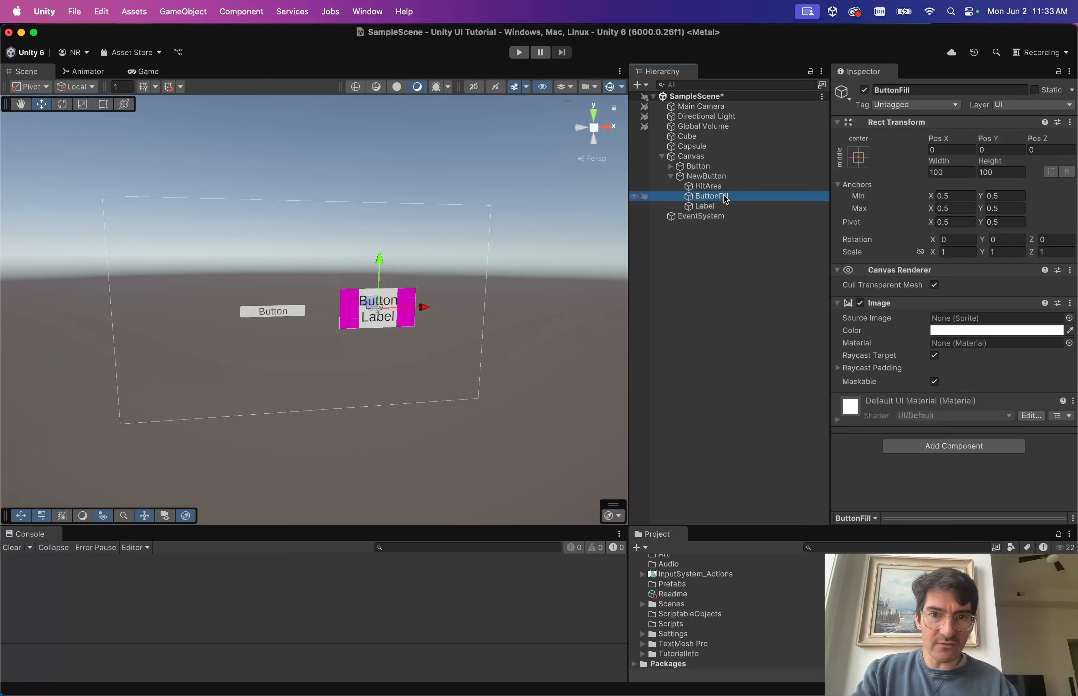
{"action": "key", "text": "Up"}
{"action": "key", "text": "Down"}
{"action": "key", "text": "Down"}
{"action": "left_click", "coordinate": [724, 195]}
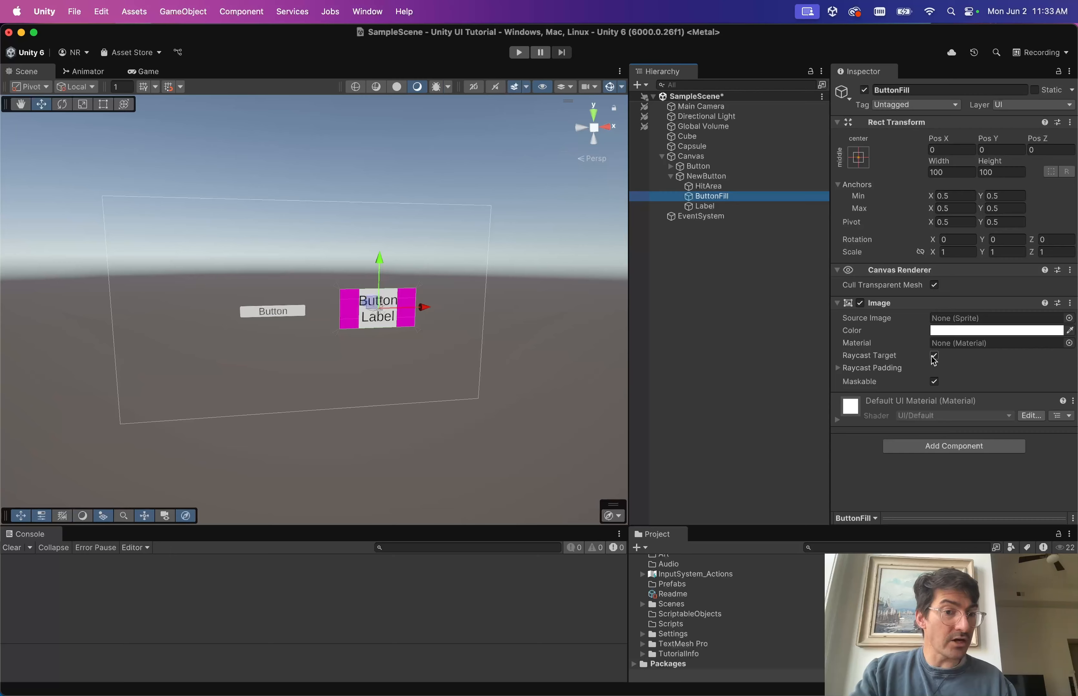
Review Label's text settings with Extra Settings expanded.
{"action": "left_click", "coordinate": [714, 205]}
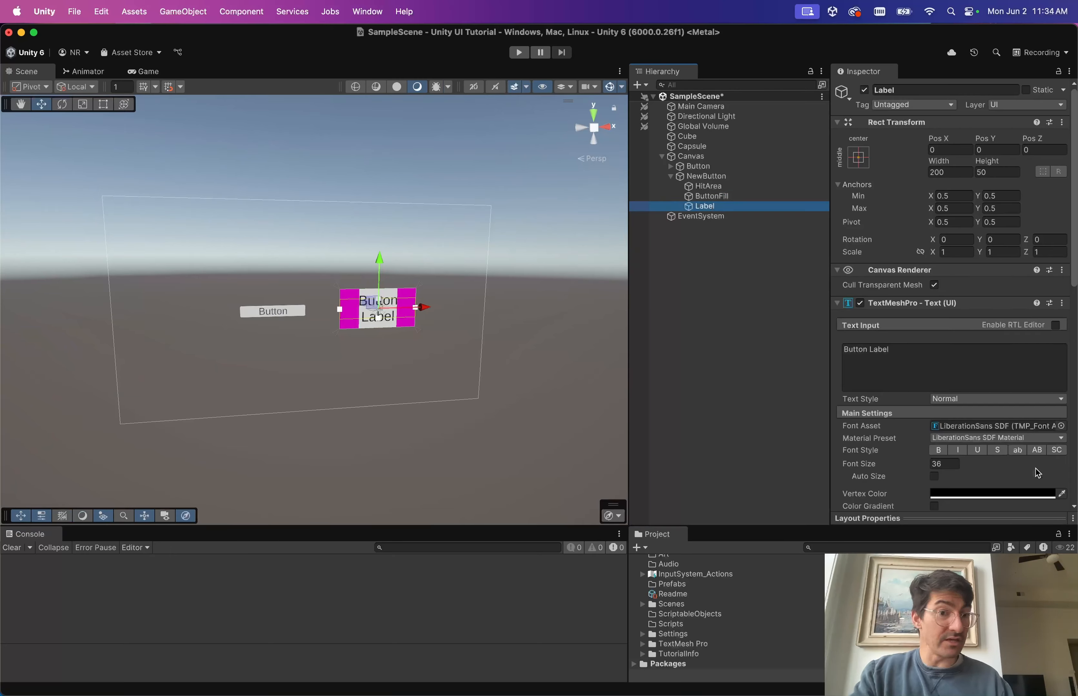
{"action": "scroll", "coordinate": [909, 328], "scroll_direction": "down", "scroll_amount": 2}
{"action": "scroll", "coordinate": [909, 328], "scroll_direction": "down", "scroll_amount": 10}
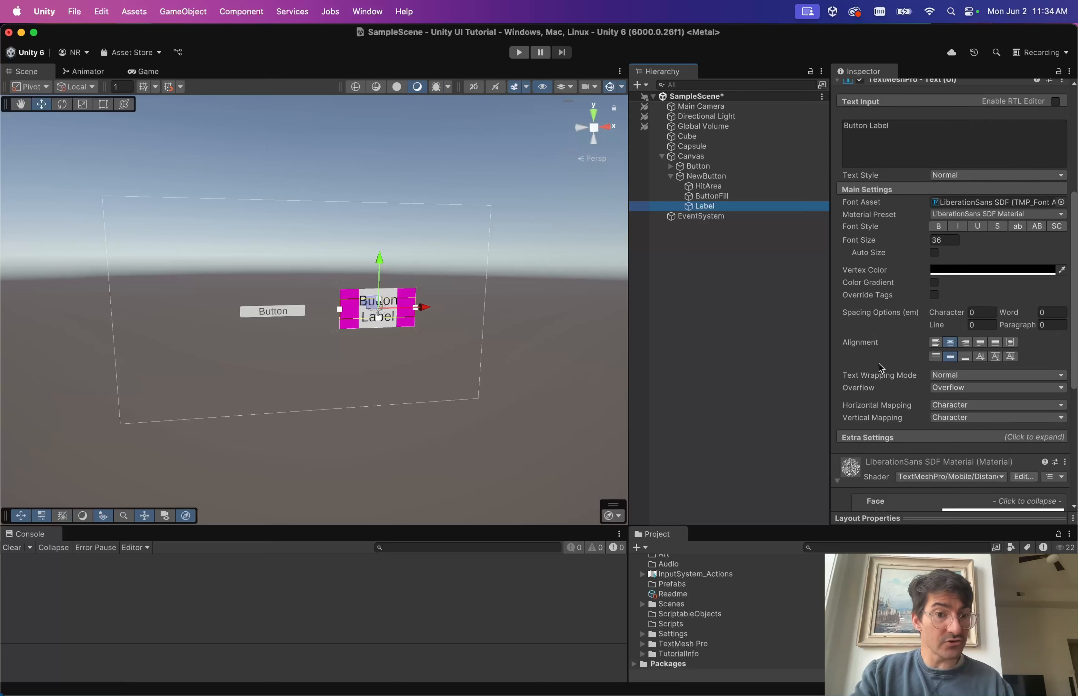
{"action": "left_click", "coordinate": [892, 376]}
{"action": "scroll", "coordinate": [901, 407], "scroll_direction": "down", "scroll_amount": 3}
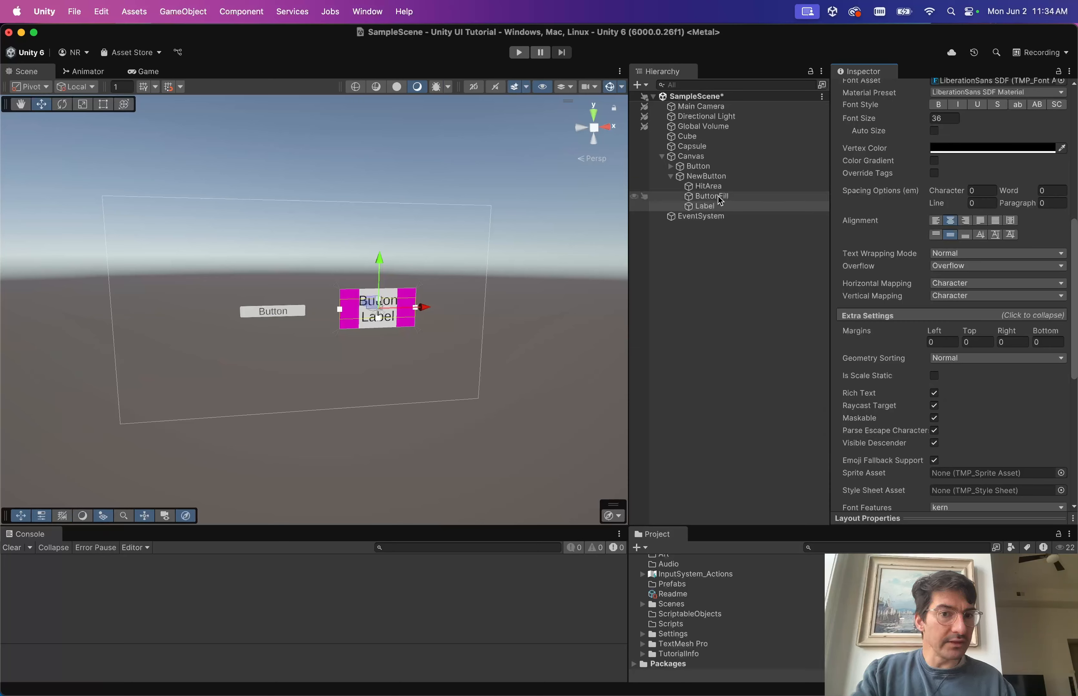
Check ButtonFill, HitArea, NewButton and Label, ending with ButtonFill alone selected.
{"action": "left_click", "coordinate": [727, 201]}
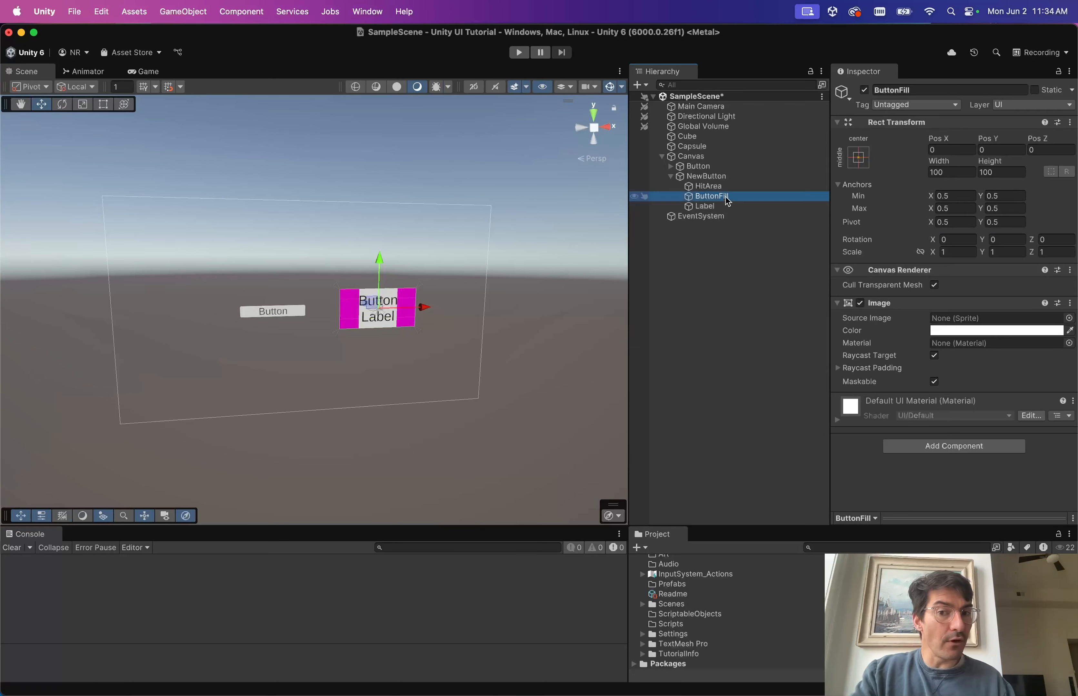
{"action": "left_click", "coordinate": [718, 189]}
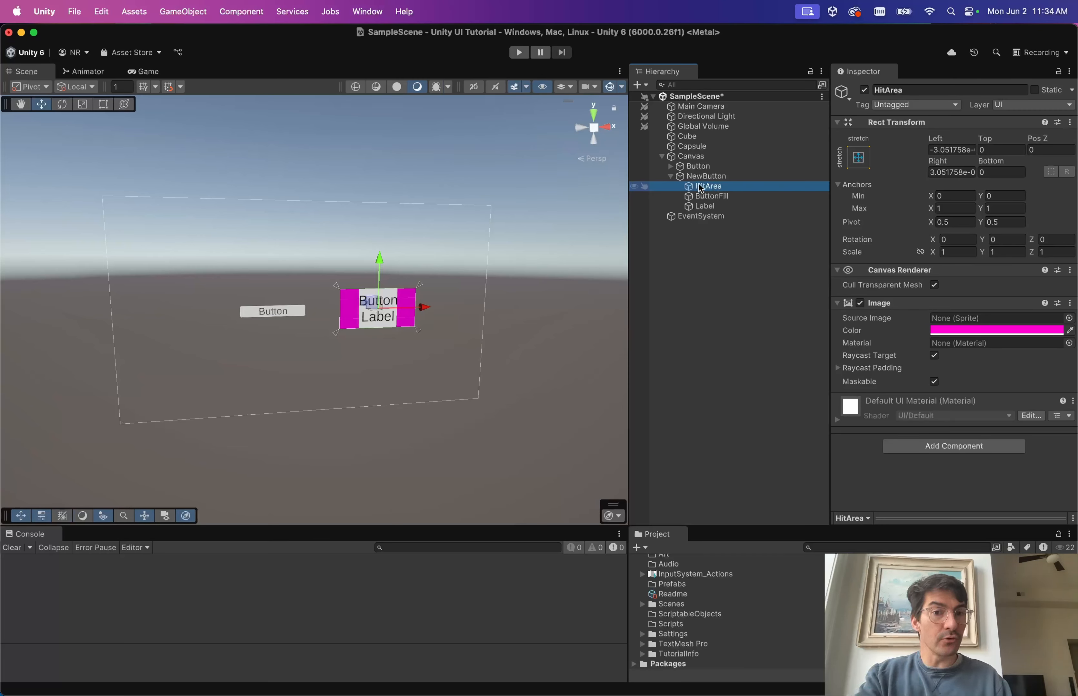
{"action": "left_click", "coordinate": [704, 176]}
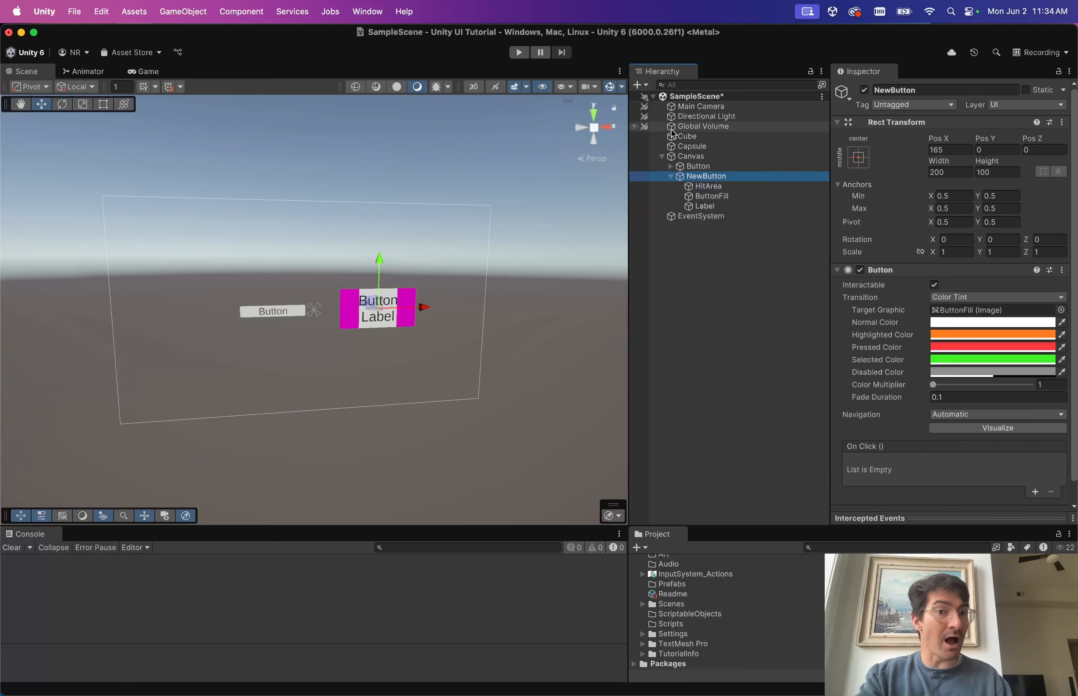
{"action": "left_click", "coordinate": [715, 209]}
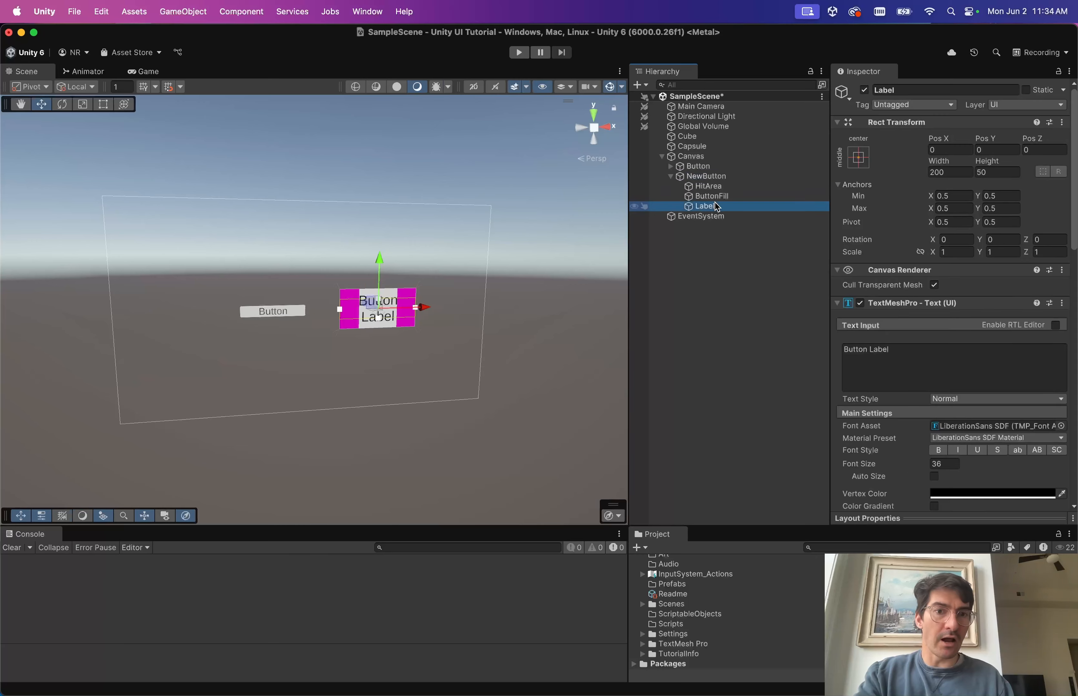
{"action": "left_click", "coordinate": [721, 197]}
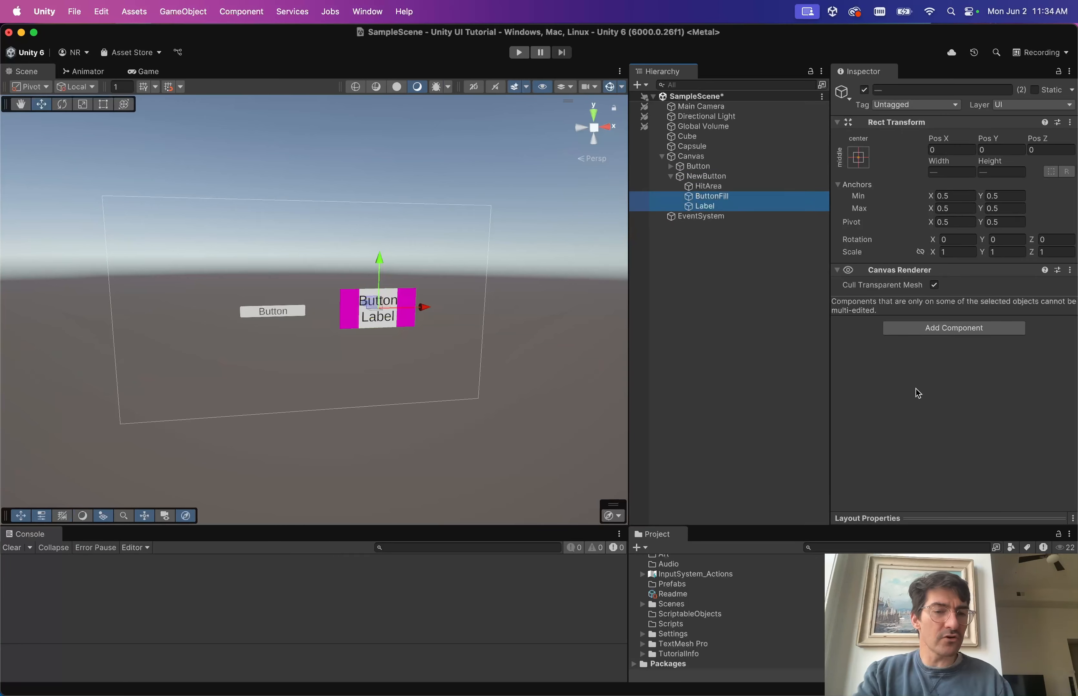
{"action": "left_click", "coordinate": [718, 190]}
{"action": "left_click", "coordinate": [720, 195]}
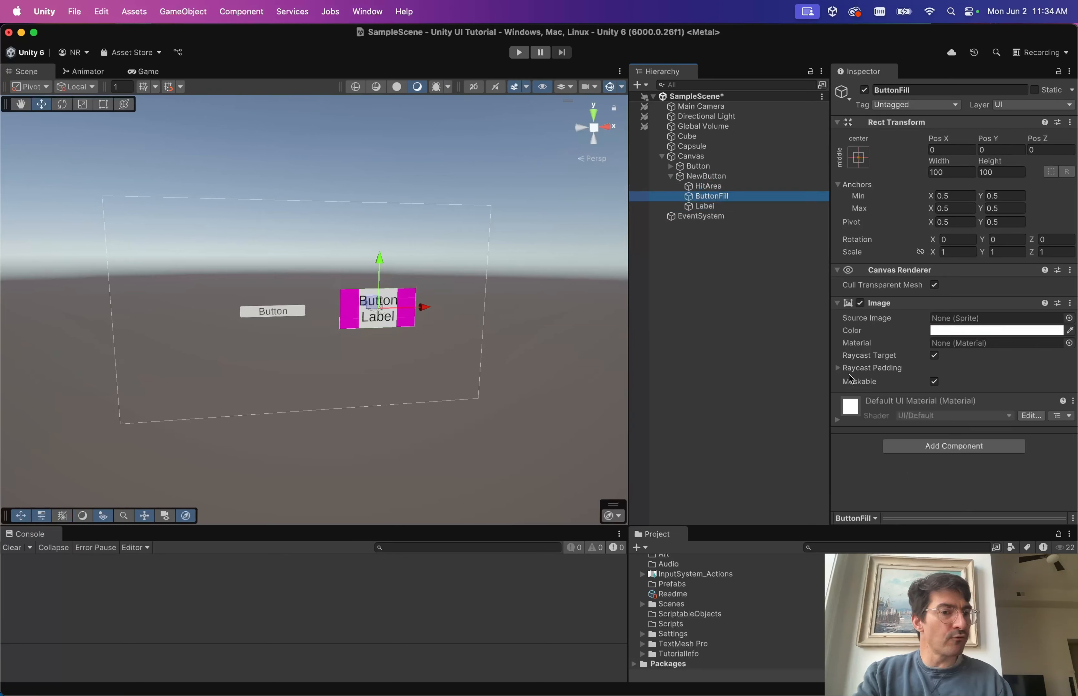
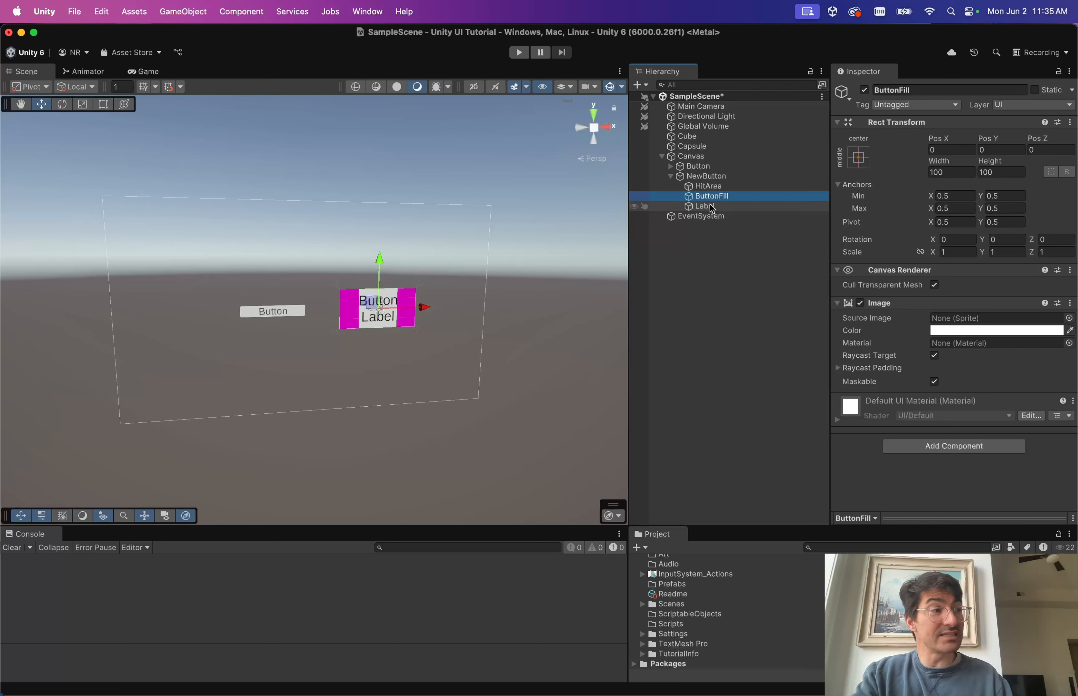
Turn off Raycast Target on ButtonFill's Image and on Label's text, leaving masking on.
{"action": "left_click", "coordinate": [933, 357]}
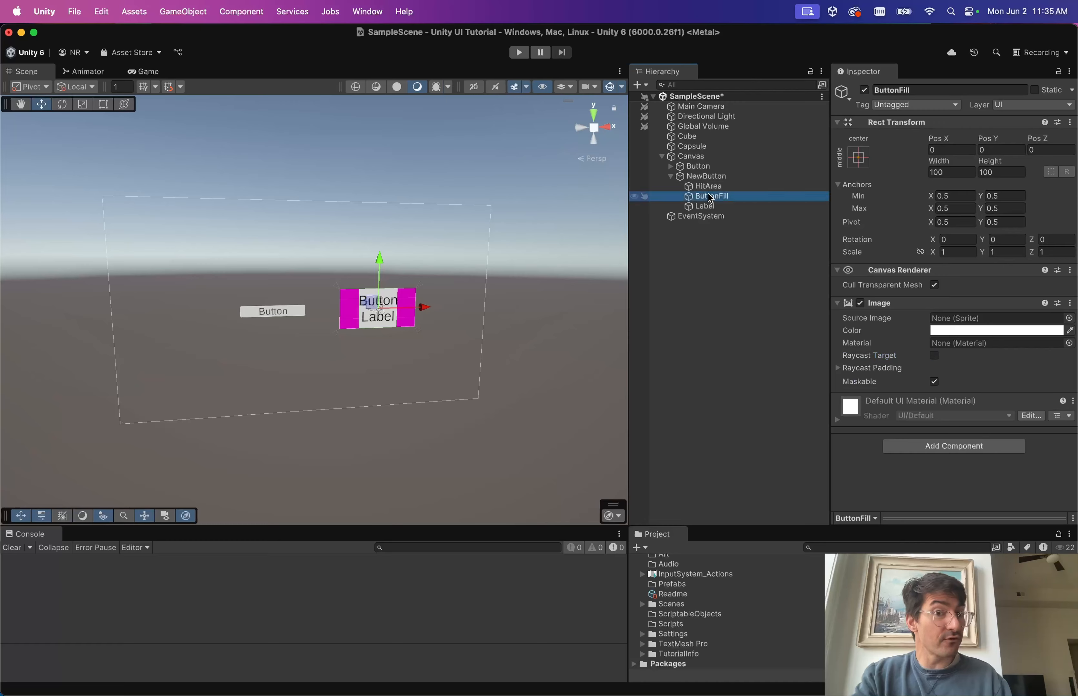
{"action": "left_click", "coordinate": [704, 207]}
{"action": "scroll", "coordinate": [883, 424], "scroll_direction": "down", "scroll_amount": 10}
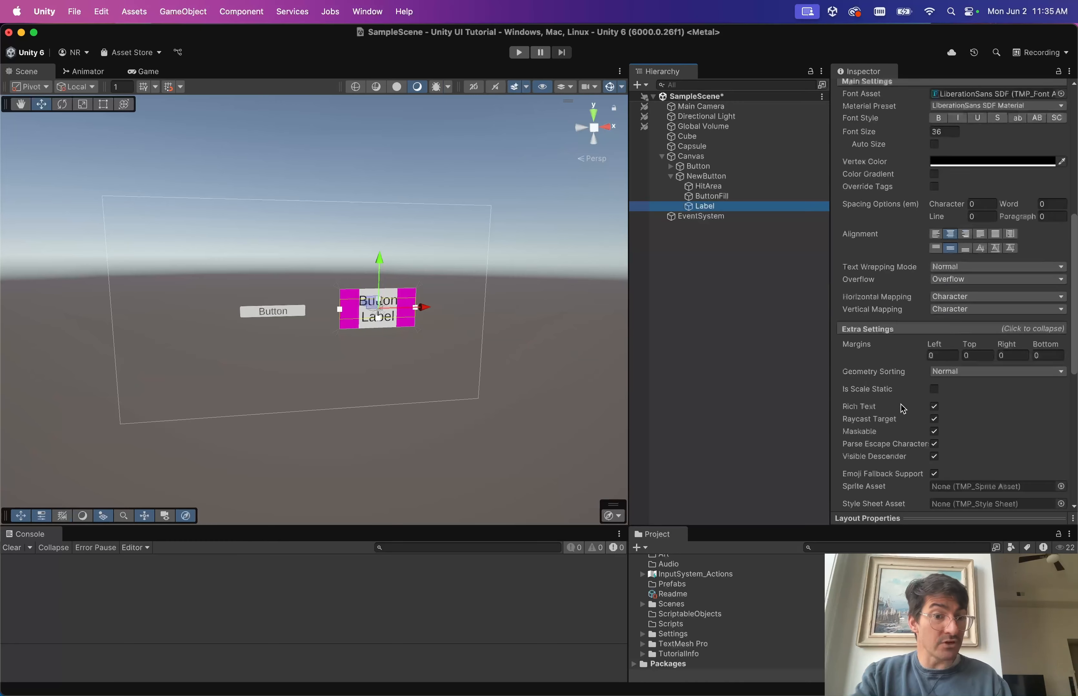
{"action": "left_click", "coordinate": [887, 331]}
{"action": "left_click", "coordinate": [888, 331]}
{"action": "left_click", "coordinate": [934, 431]}
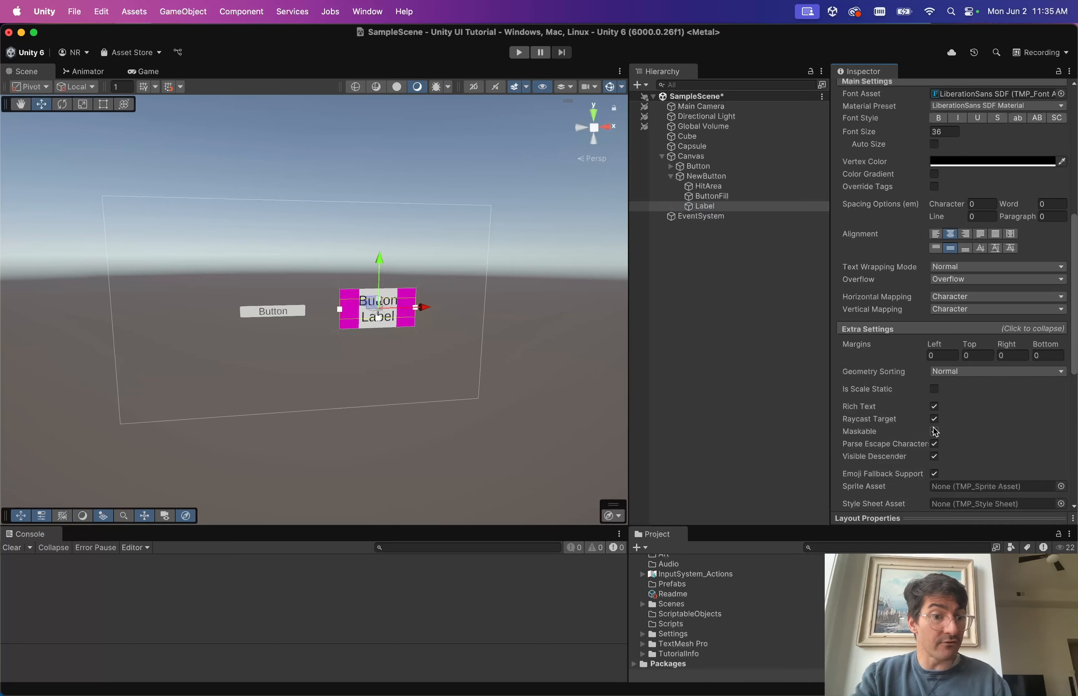
{"action": "left_click", "coordinate": [934, 431]}
{"action": "left_click", "coordinate": [934, 419]}
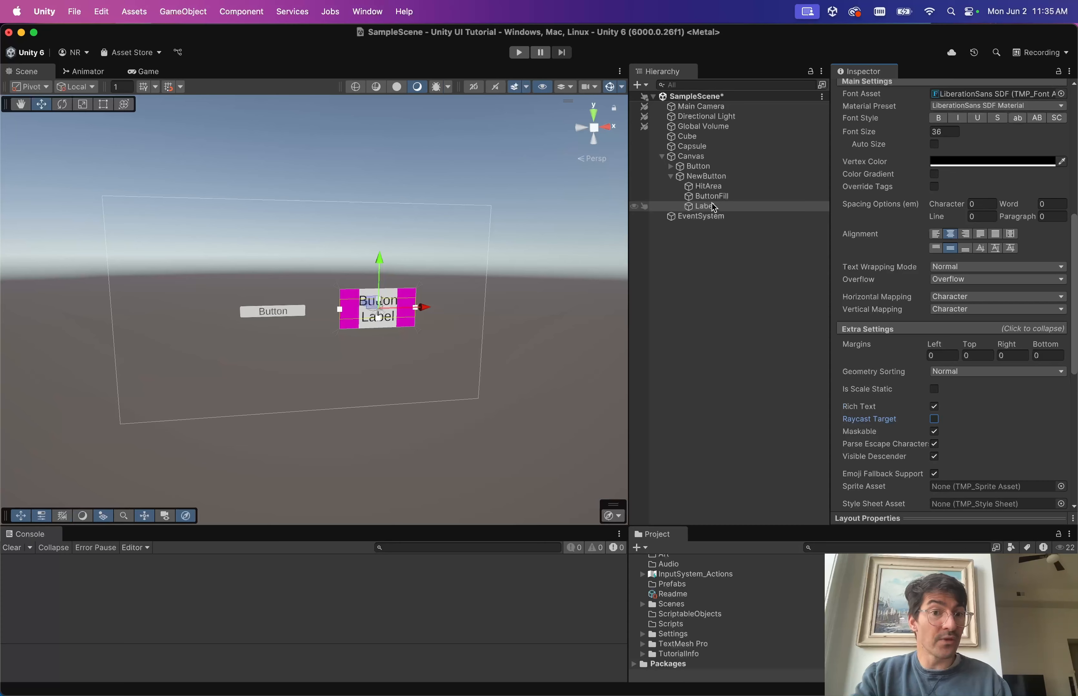
Inspect HitArea and ButtonFill, then check the button parts list in the tutorial notes.
{"action": "left_click", "coordinate": [735, 187]}
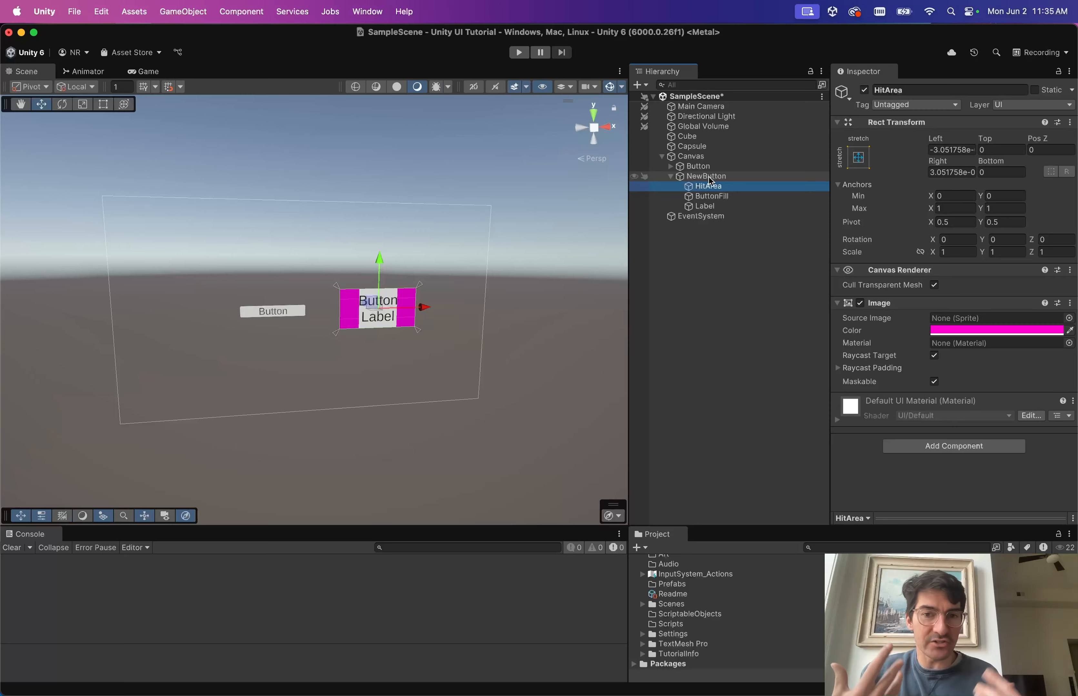
{"action": "left_click", "coordinate": [711, 196]}
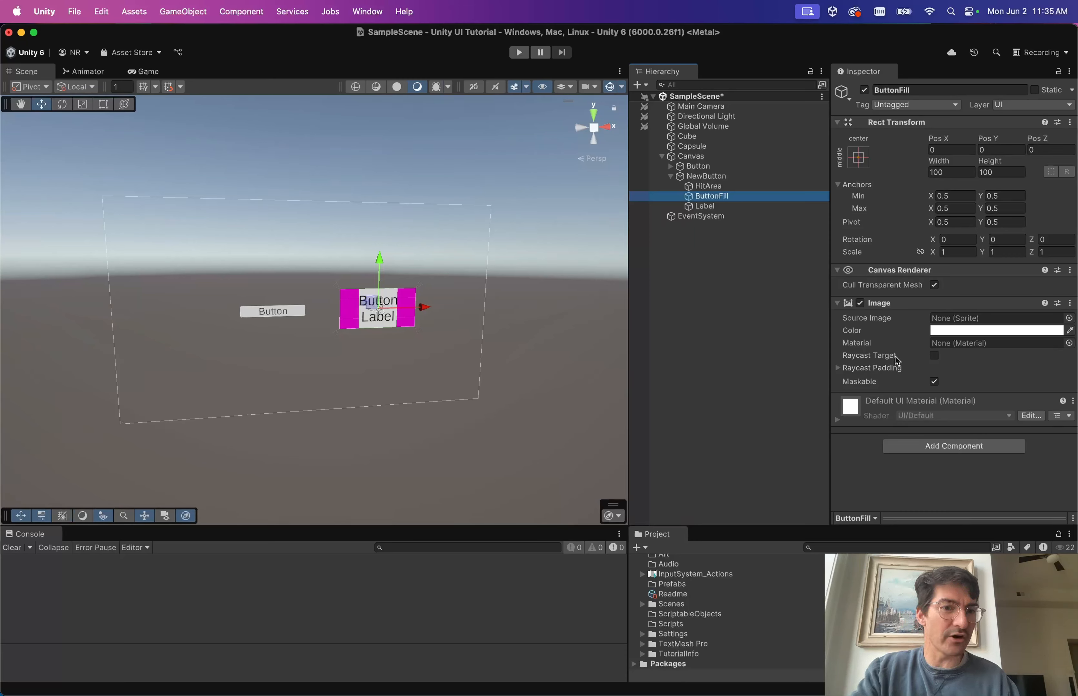
{"action": "left_click", "coordinate": [717, 187]}
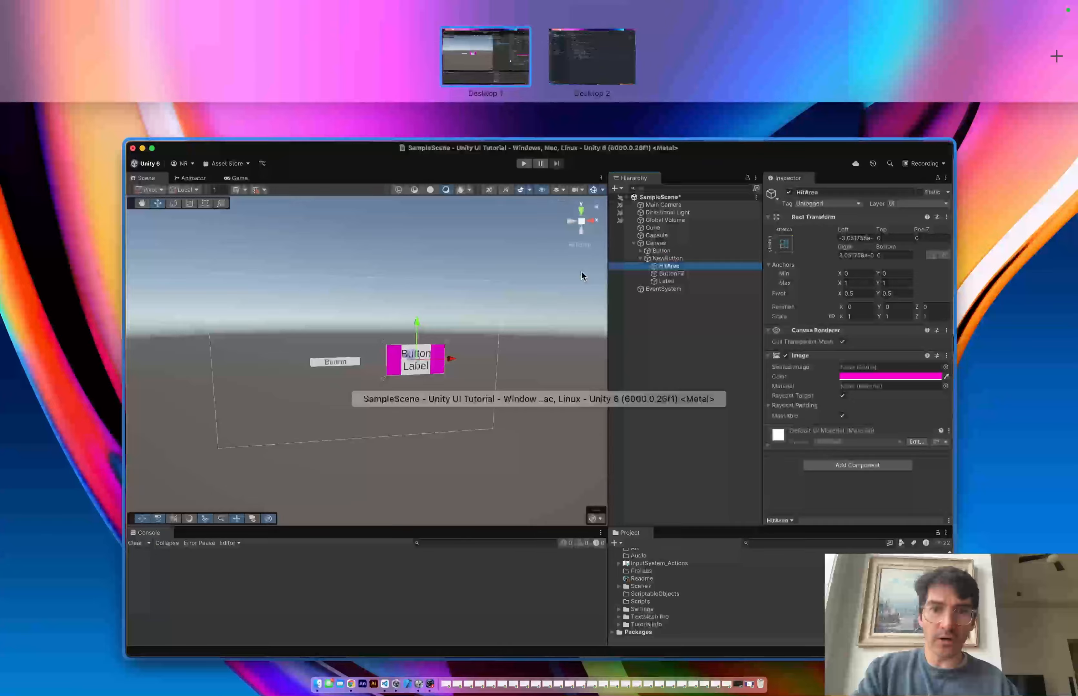
{"action": "left_click", "coordinate": [581, 274]}
{"action": "key", "text": "ctrl+Right"}
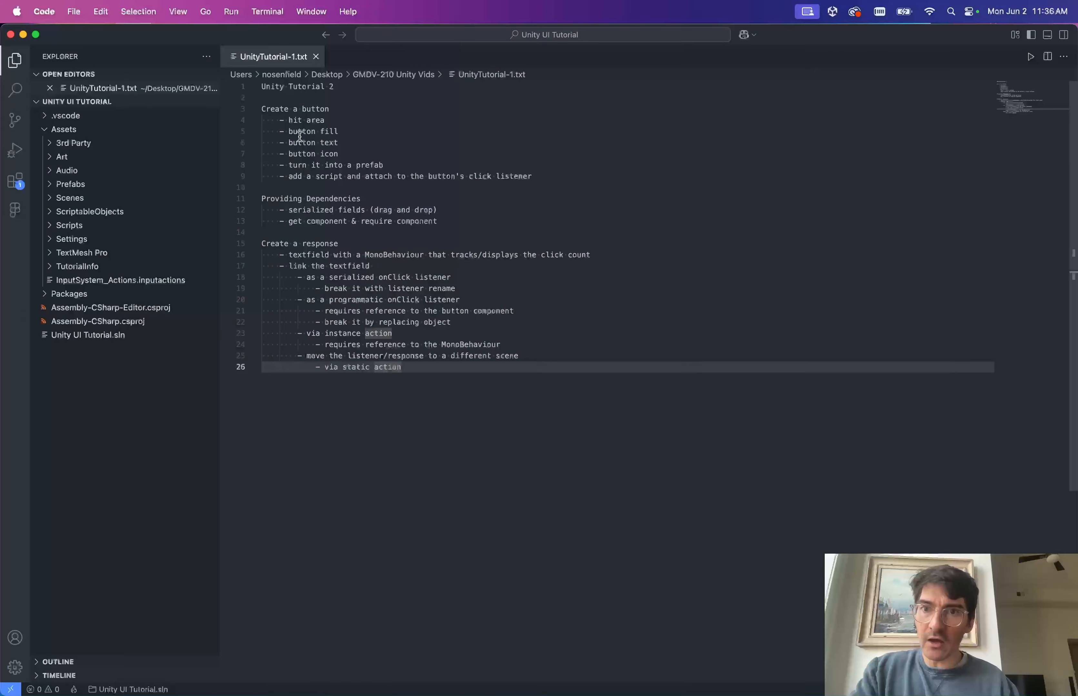
{"action": "left_click", "coordinate": [300, 133]}
{"action": "double_click", "coordinate": [324, 143]}
{"action": "key", "text": "ctrl+Left"}
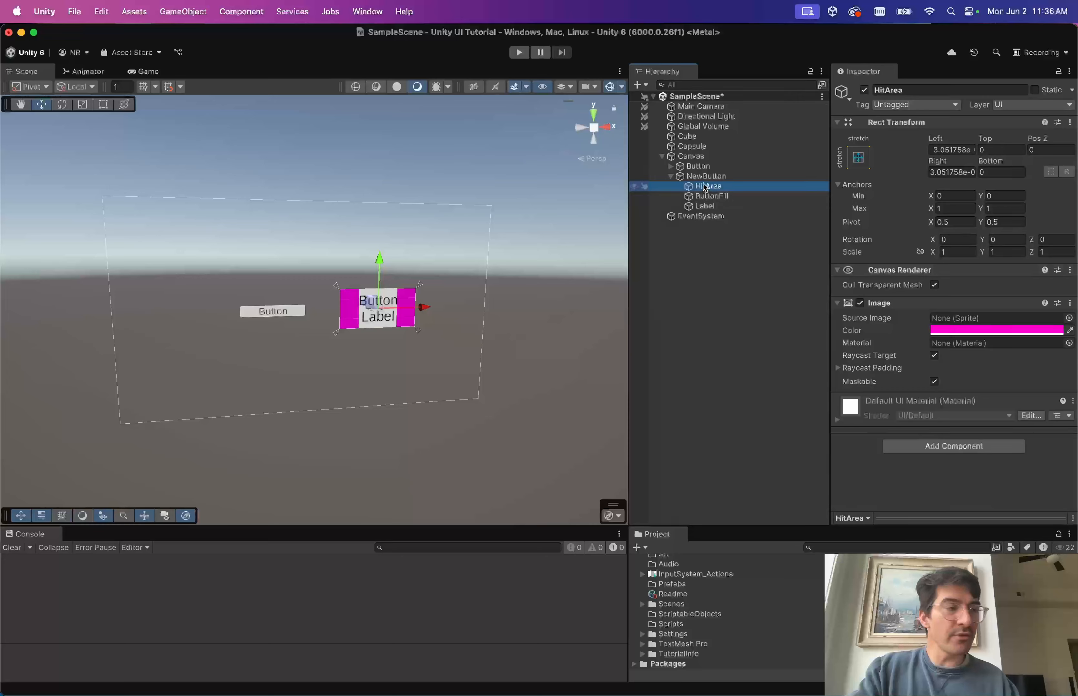
Create an empty child under NewButton and name it Icon.
{"action": "left_click", "coordinate": [702, 176]}
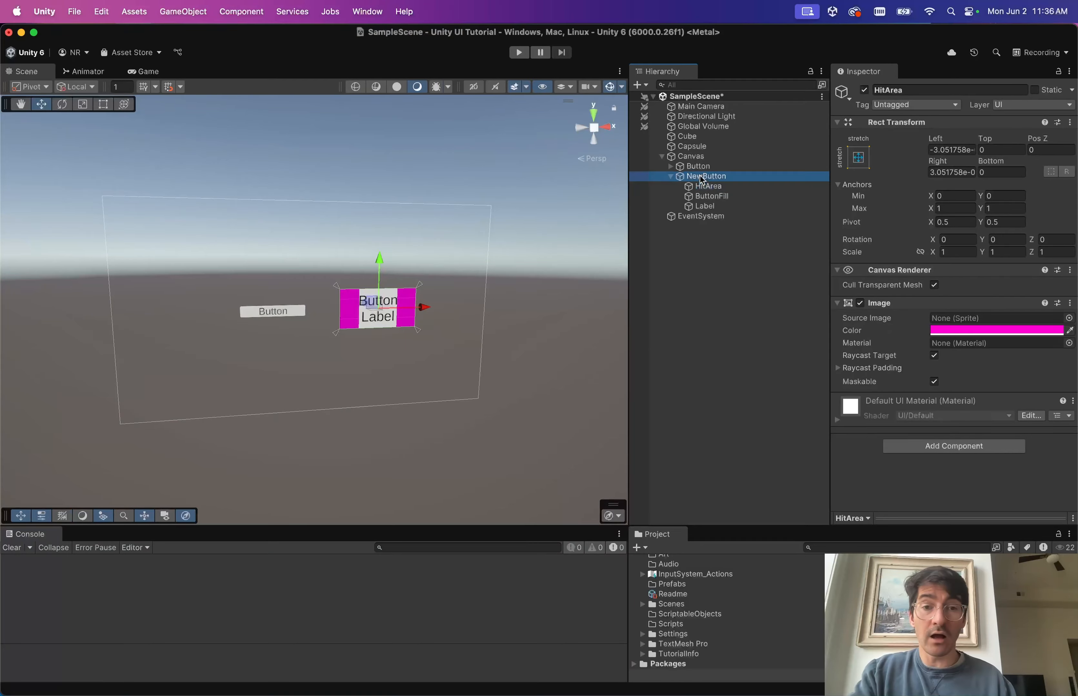
{"action": "key", "text": "alt+shift+n"}
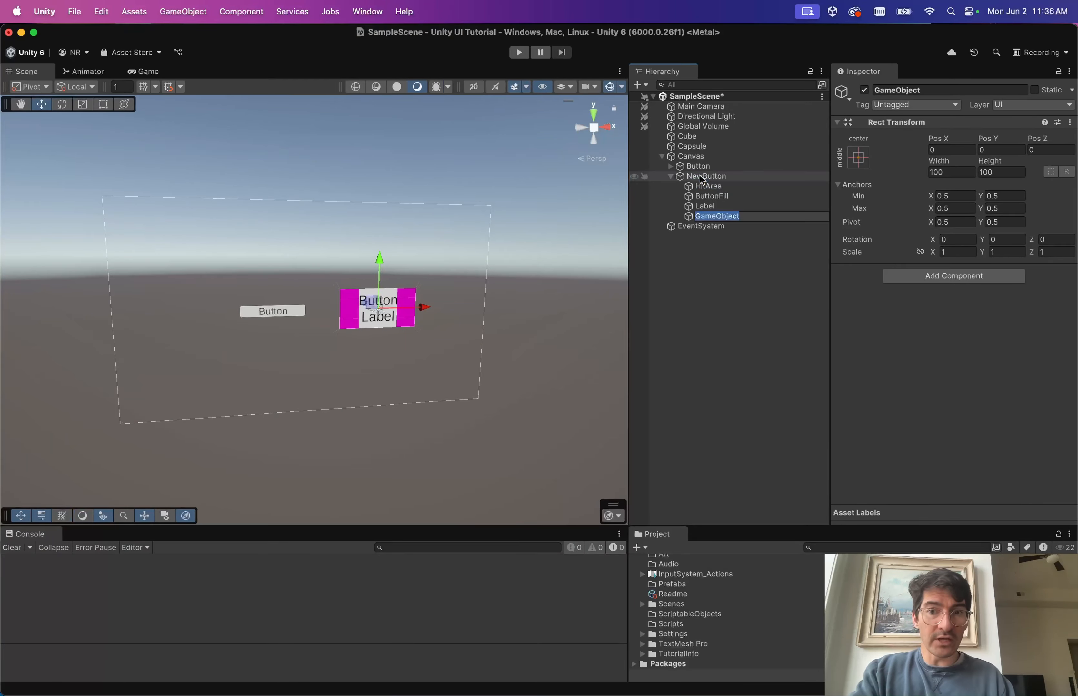
{"action": "key", "text": "Return"}
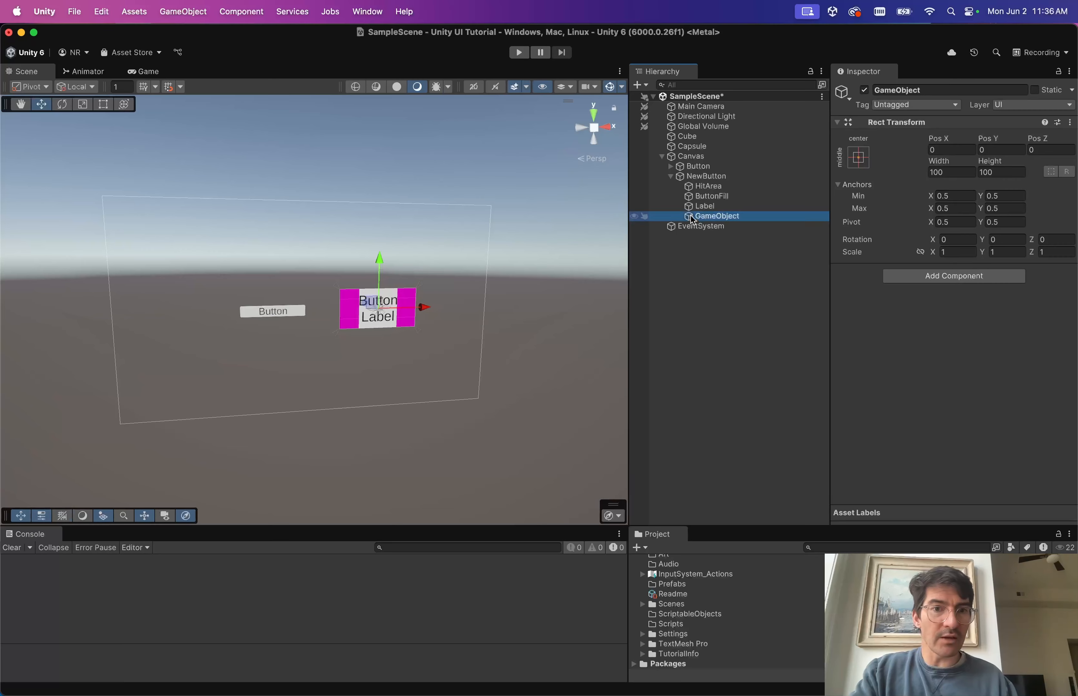
{"action": "key", "text": "Return"}
{"action": "type", "text": "Icon"}
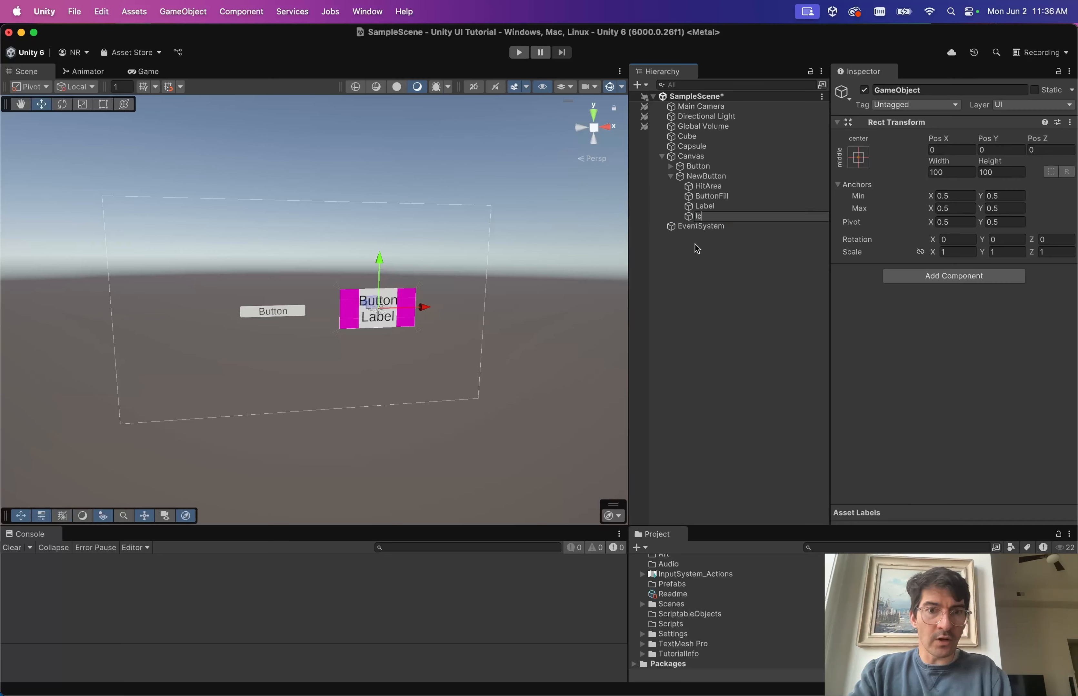
{"action": "key", "text": "Return"}
Add an Image component to Icon and set its Source Image to the Knob sprite.
{"action": "left_click", "coordinate": [936, 277]}
{"action": "type", "text": "ima"}
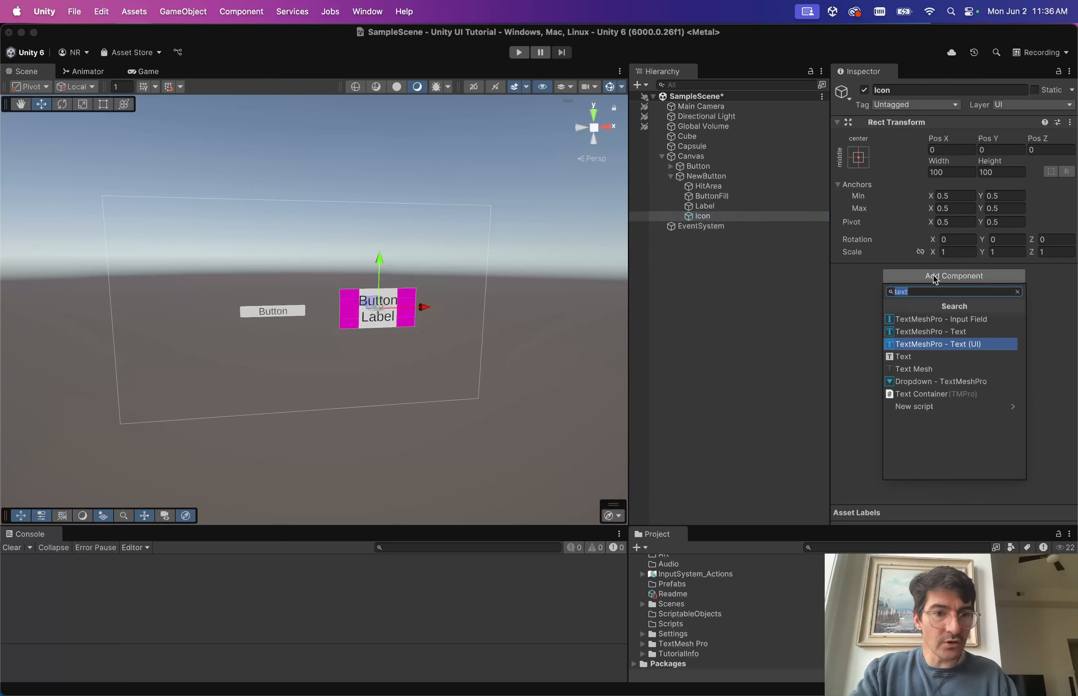
{"action": "key", "text": "Up"}
{"action": "key", "text": "Up"}
{"action": "key", "text": "Return"}
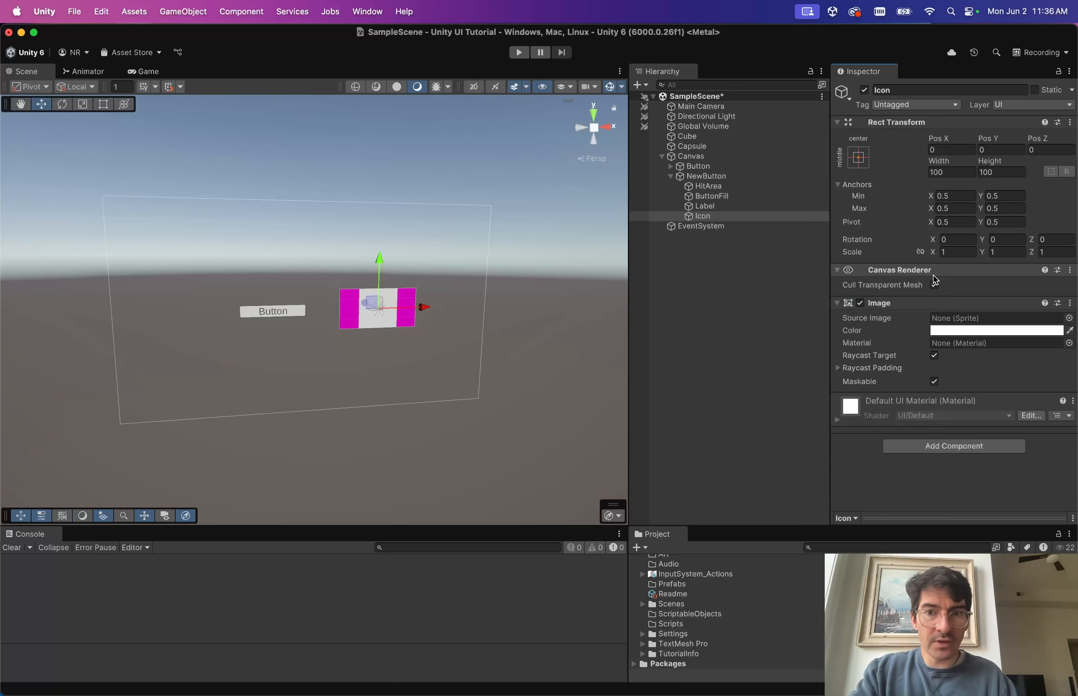
{"action": "left_click", "coordinate": [1069, 319]}
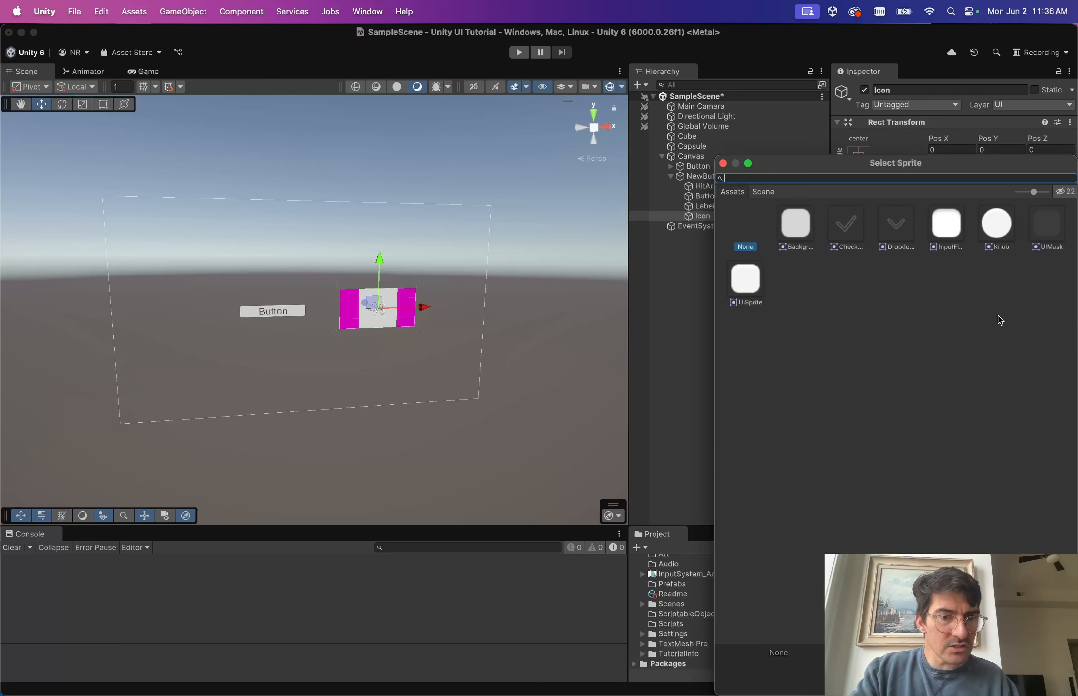
{"action": "left_click", "coordinate": [797, 230]}
{"action": "left_click", "coordinate": [754, 265]}
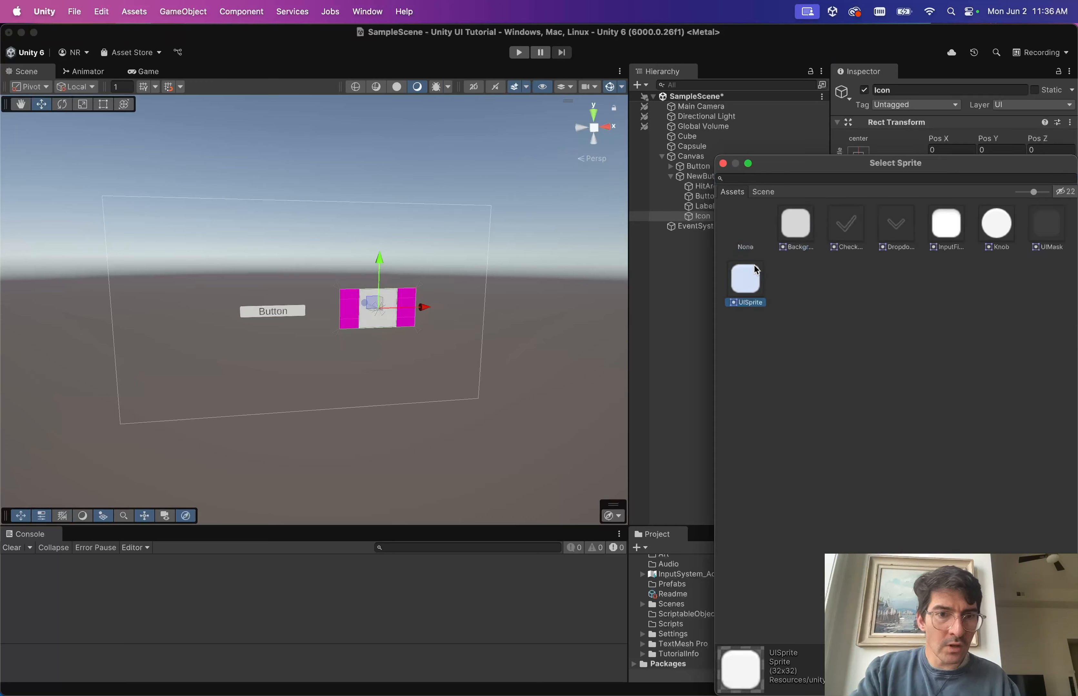
{"action": "double_click", "coordinate": [996, 224]}
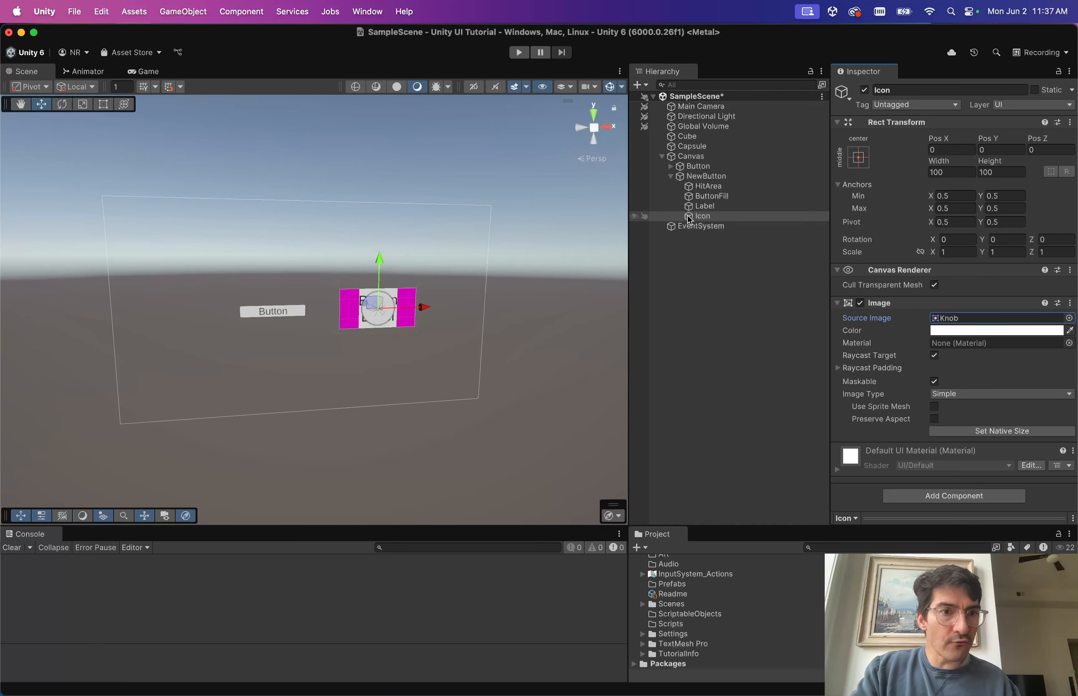
Anchor and pivot the Icon at middle-left with a Shift+Alt anchor preset.
{"action": "left_click", "coordinate": [858, 161]}
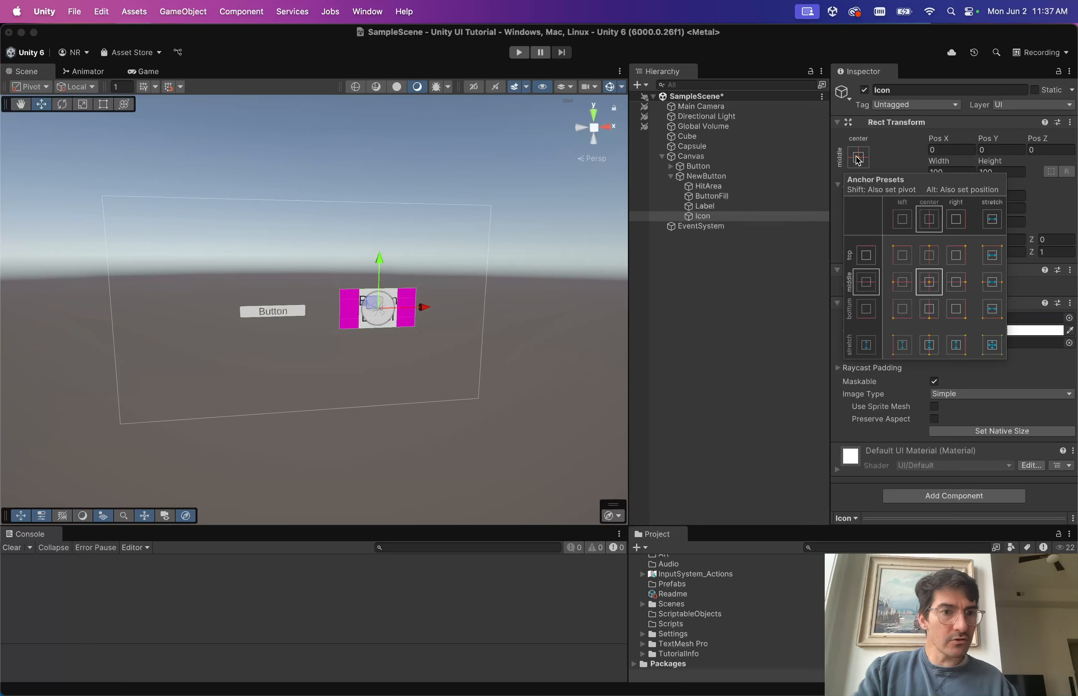
{"action": "key", "text": "alt+shift"}
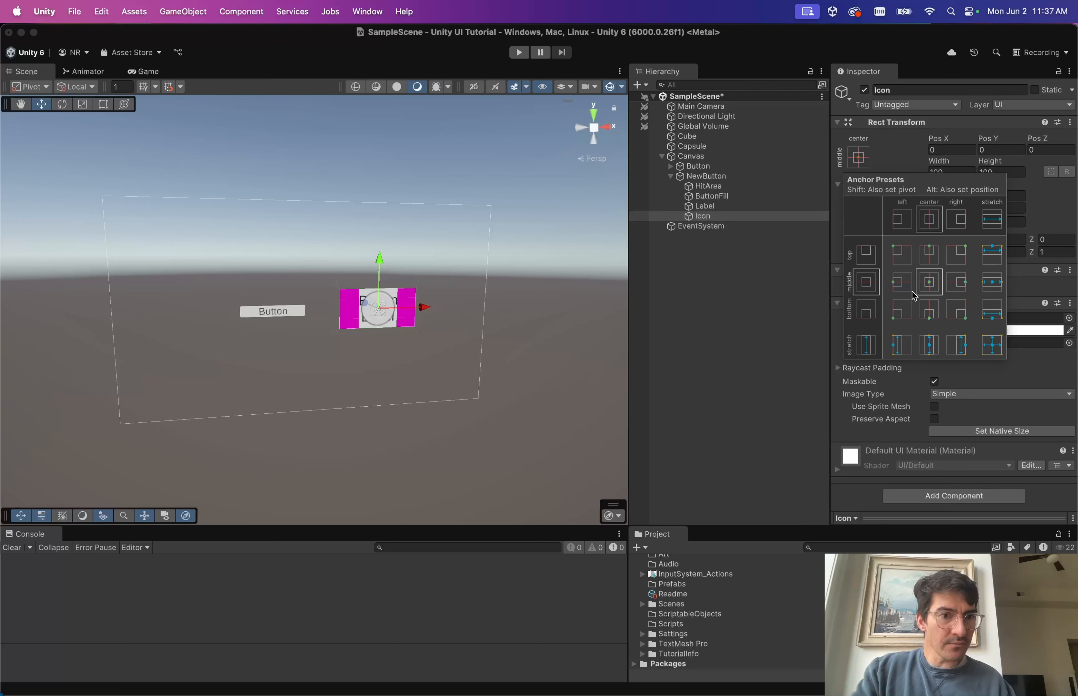
{"action": "left_click", "coordinate": [900, 285], "text": "alt+shift"}
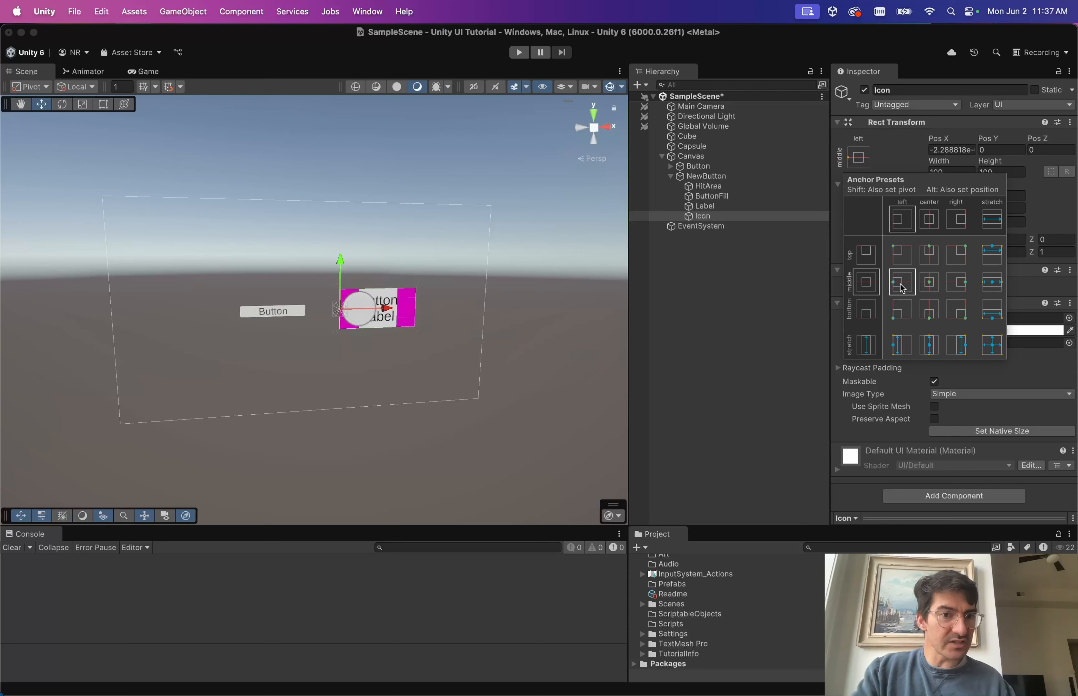
{"action": "key", "text": "alt+shift"}
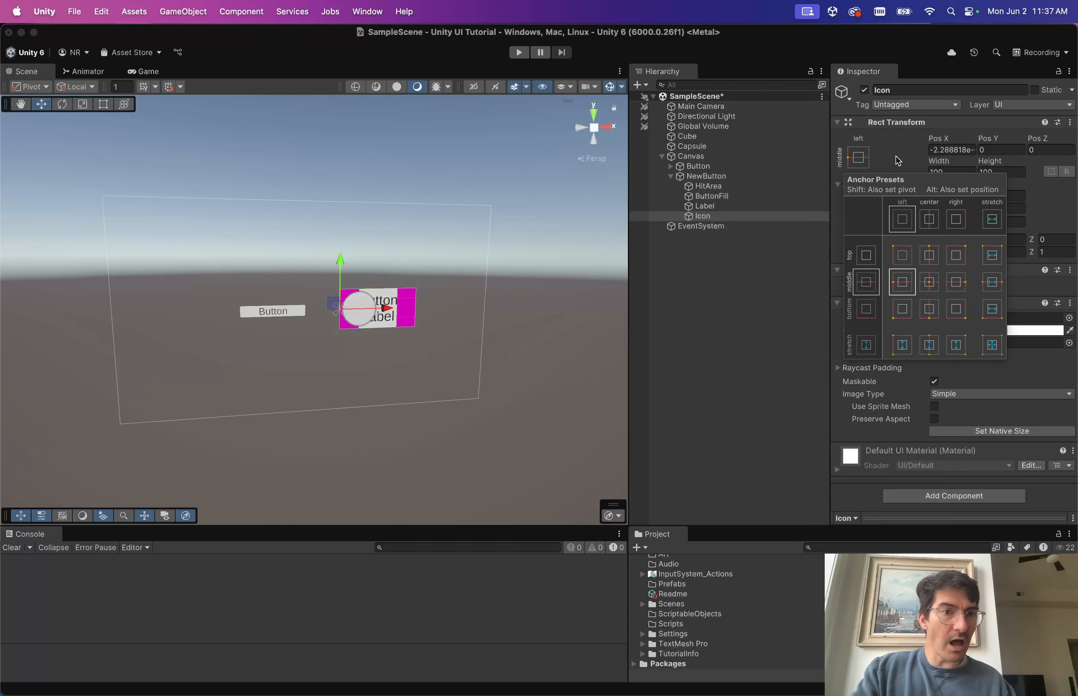
{"action": "left_click", "coordinate": [898, 161]}
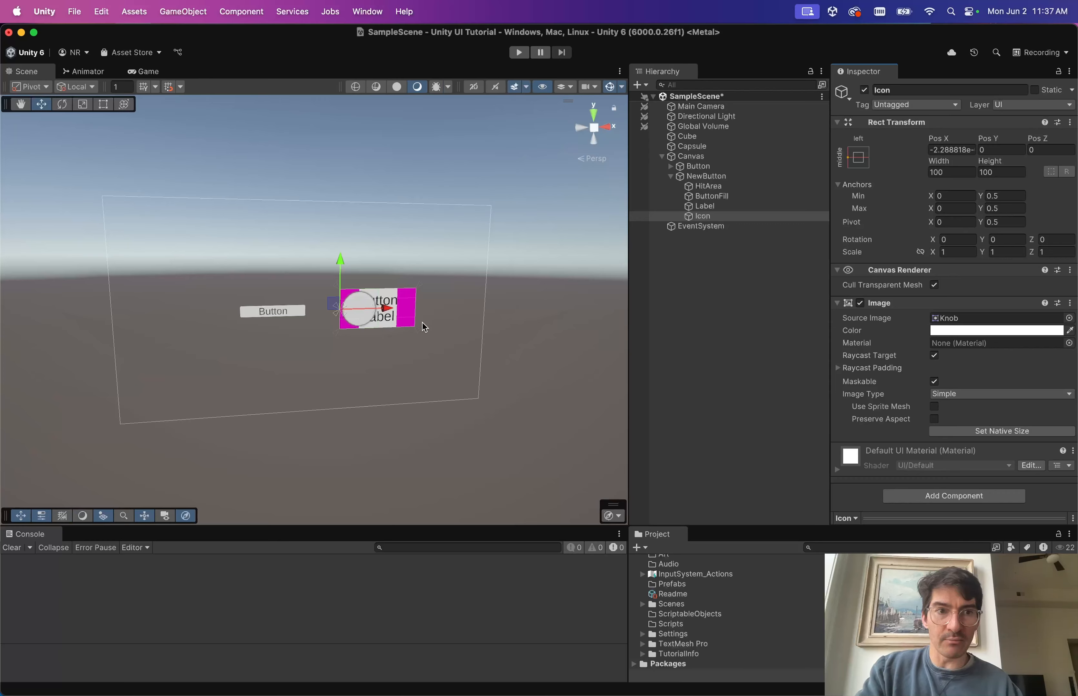
{"action": "scroll", "coordinate": [422, 323], "scroll_direction": "up", "scroll_amount": 6}
{"action": "scroll", "coordinate": [378, 321], "scroll_direction": "down", "scroll_amount": 2}
{"action": "scroll", "coordinate": [371, 320], "scroll_direction": "down", "scroll_amount": 2}
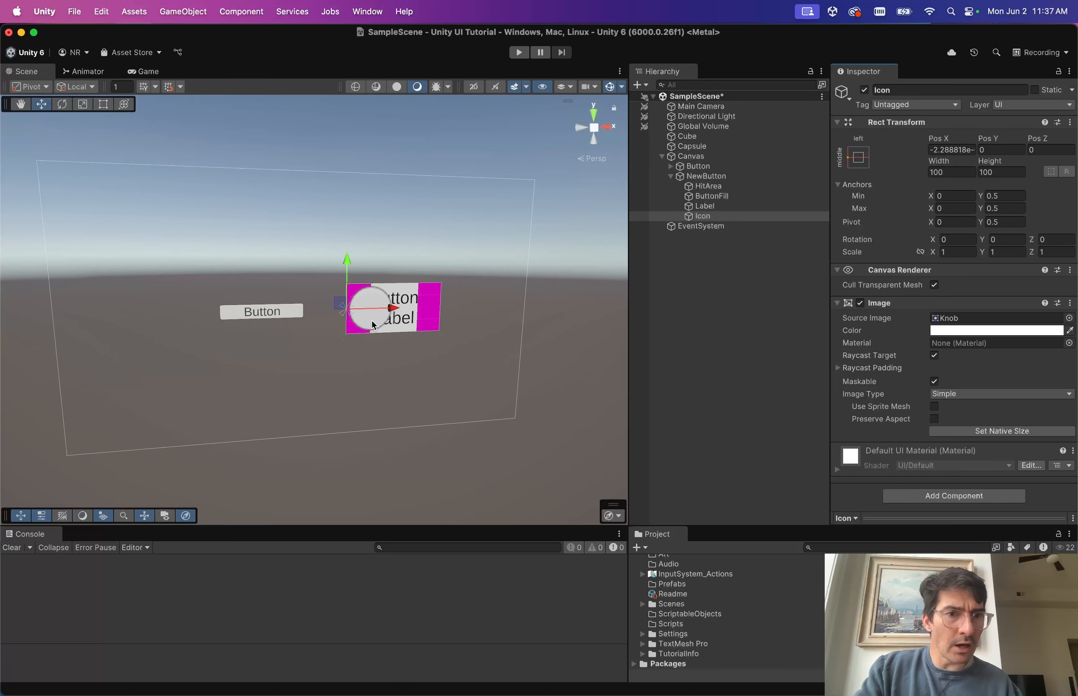
{"action": "scroll", "coordinate": [489, 318], "scroll_direction": "up", "scroll_amount": 4}
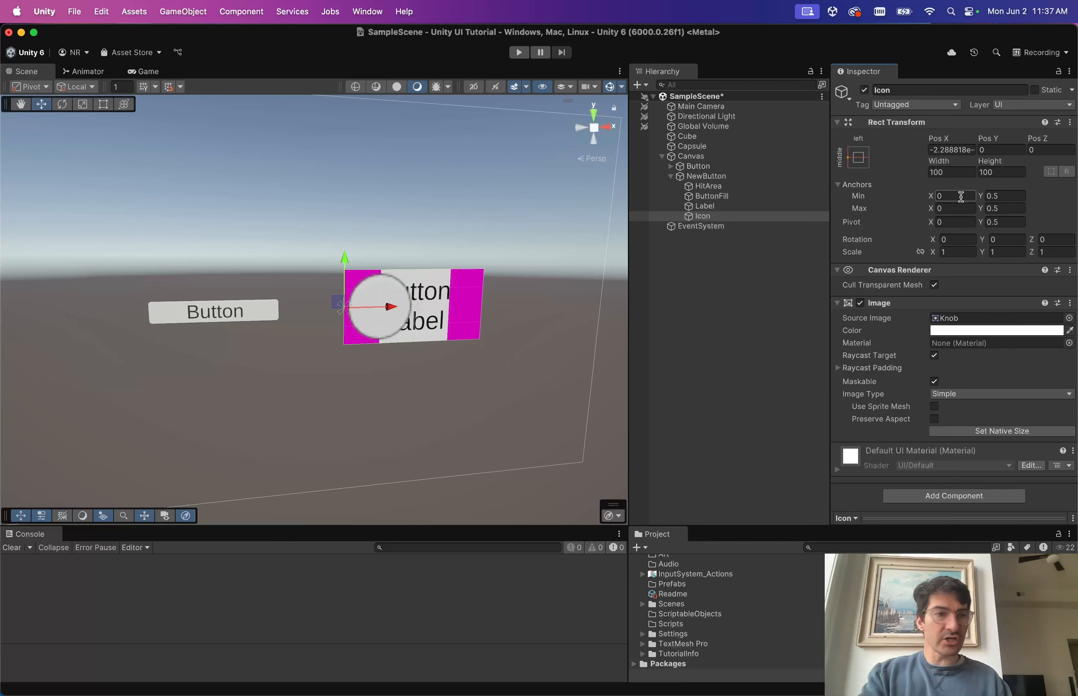
{"action": "scroll", "coordinate": [475, 292], "scroll_direction": "down", "scroll_amount": 6}
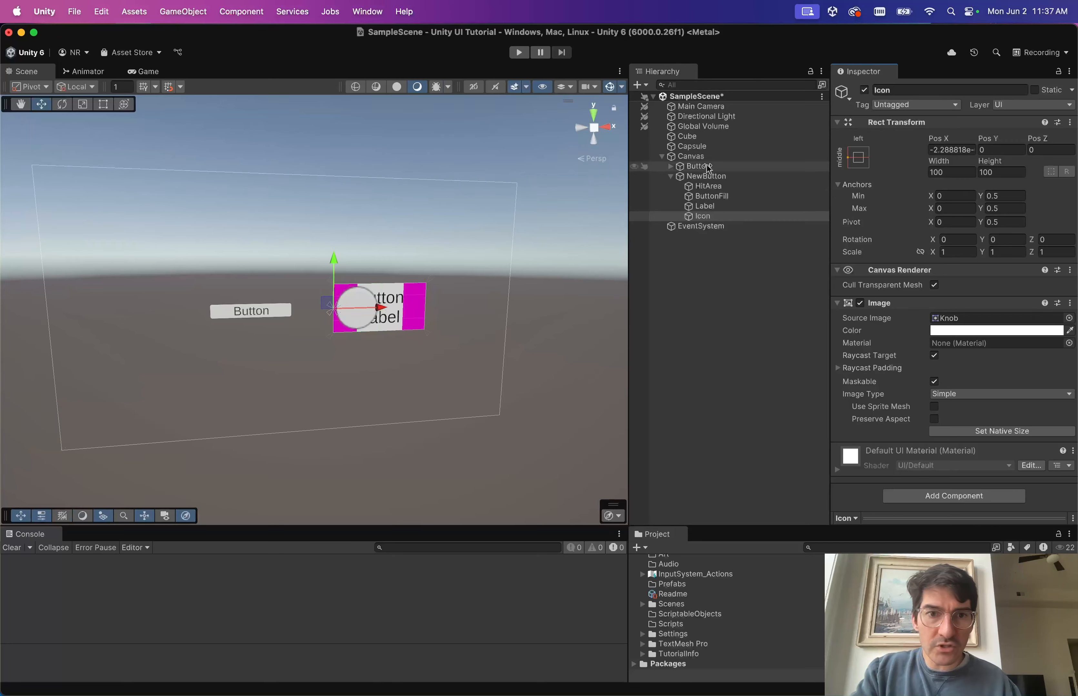
Hide the original Button object in the scene.
{"action": "left_click", "coordinate": [697, 167]}
{"action": "left_click", "coordinate": [865, 90]}
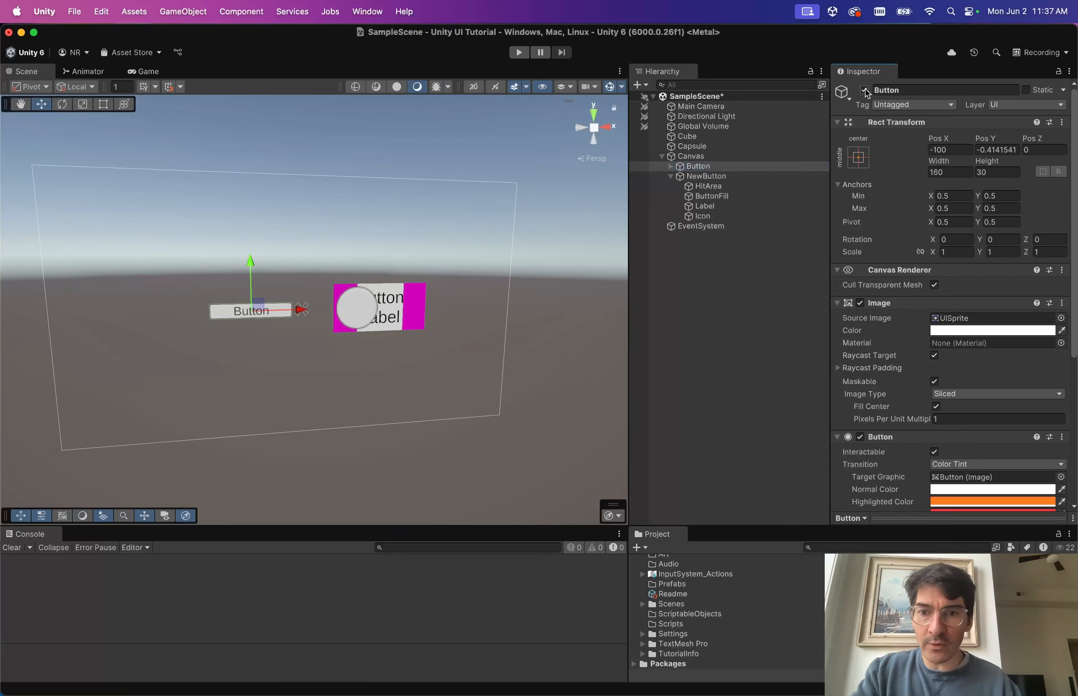
{"action": "scroll", "coordinate": [532, 269], "scroll_direction": "up", "scroll_amount": 2}
Centre NewButton at Pos X 0 and widen it from 200 to 300.
{"action": "left_click", "coordinate": [705, 176]}
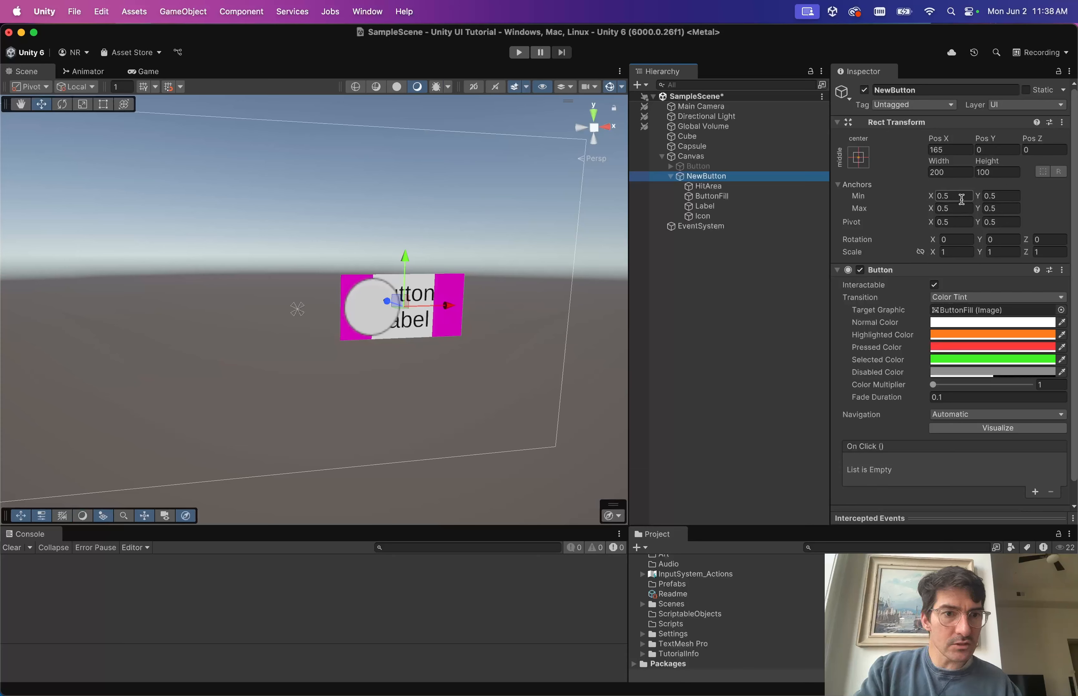
{"action": "left_click", "coordinate": [953, 151]}
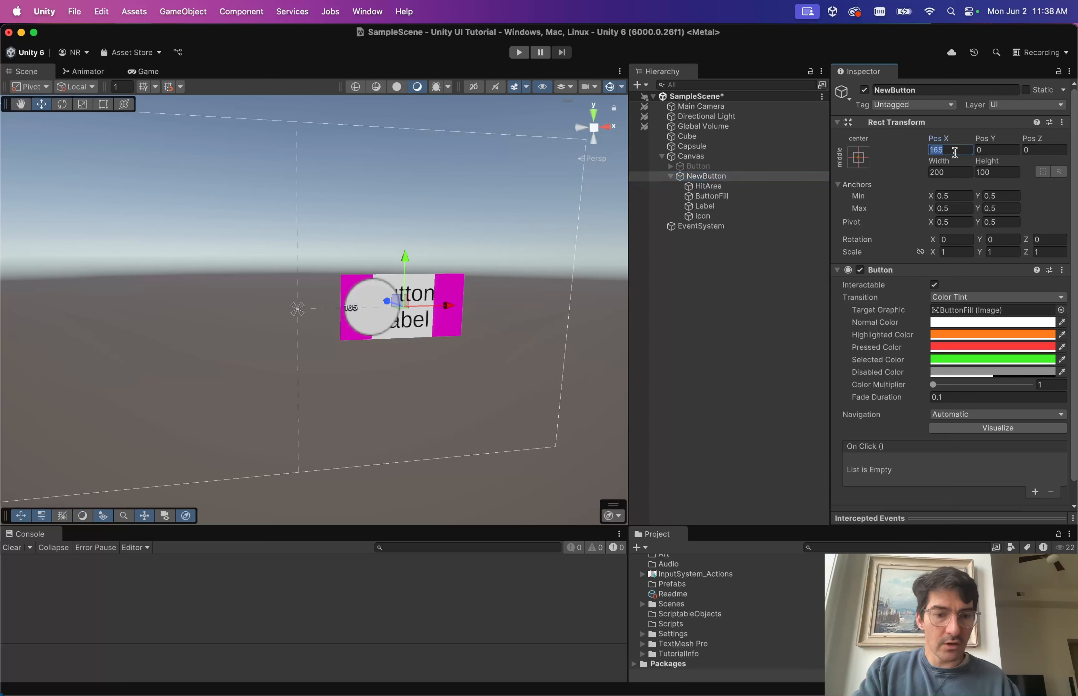
{"action": "type", "text": "0"}
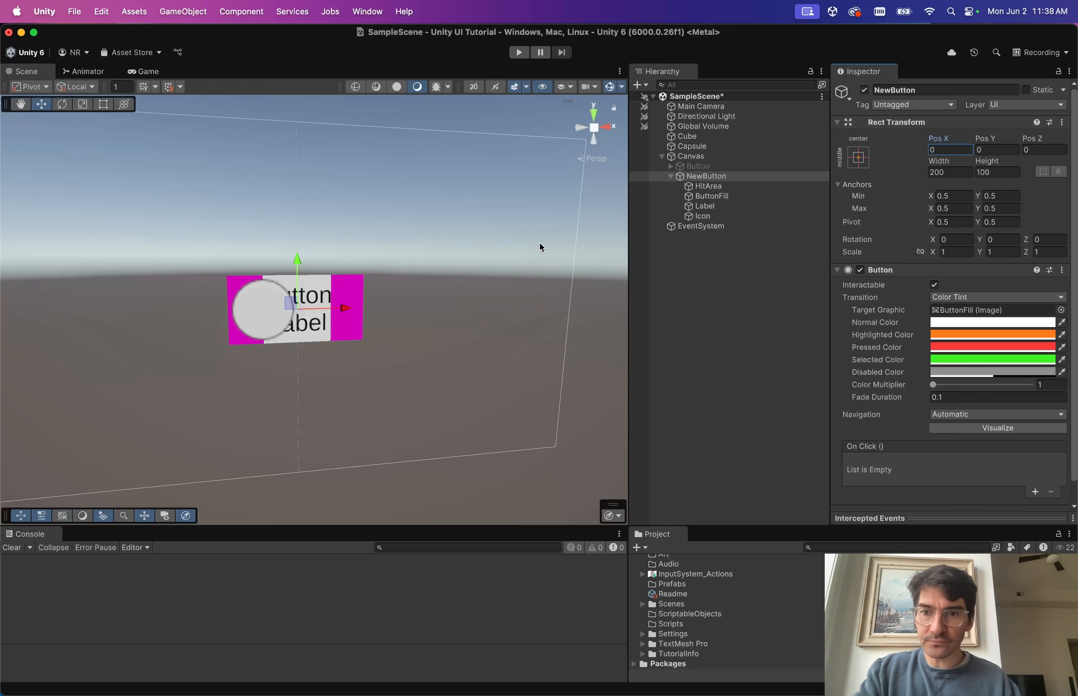
{"action": "left_click", "coordinate": [951, 172]}
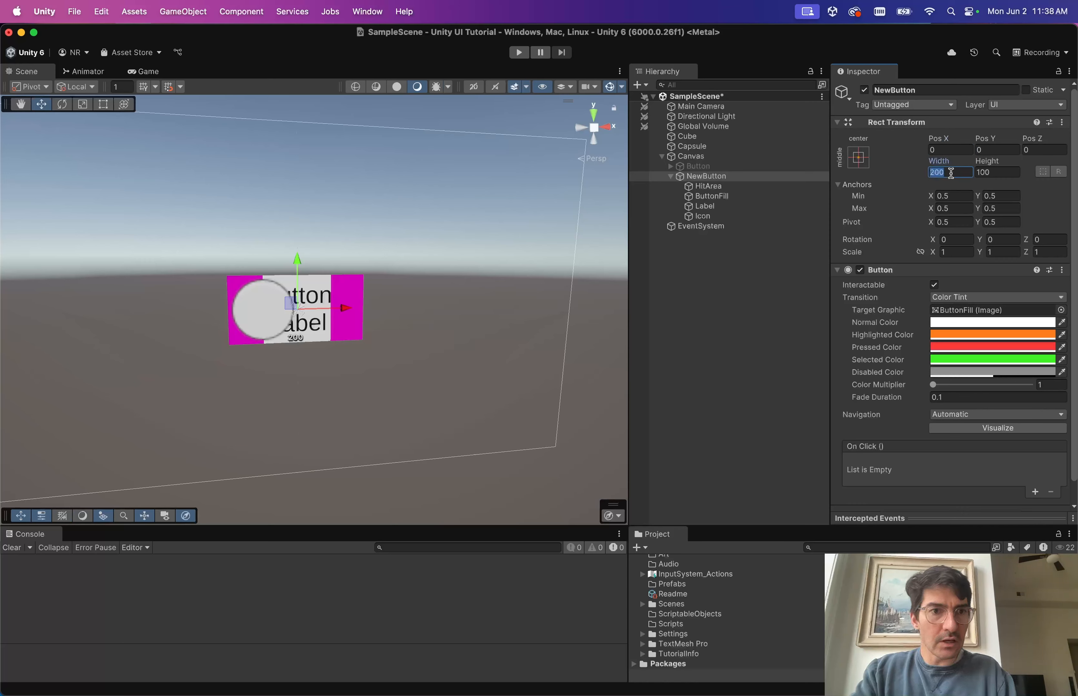
{"action": "type", "text": "300"}
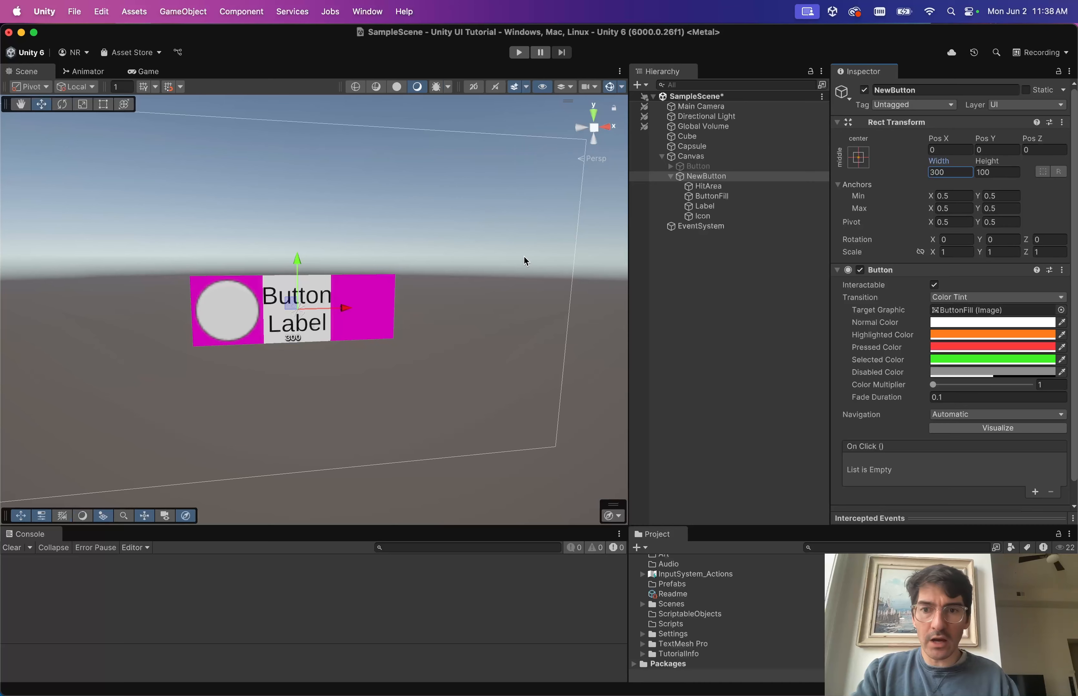
{"action": "left_click", "coordinate": [713, 197]}
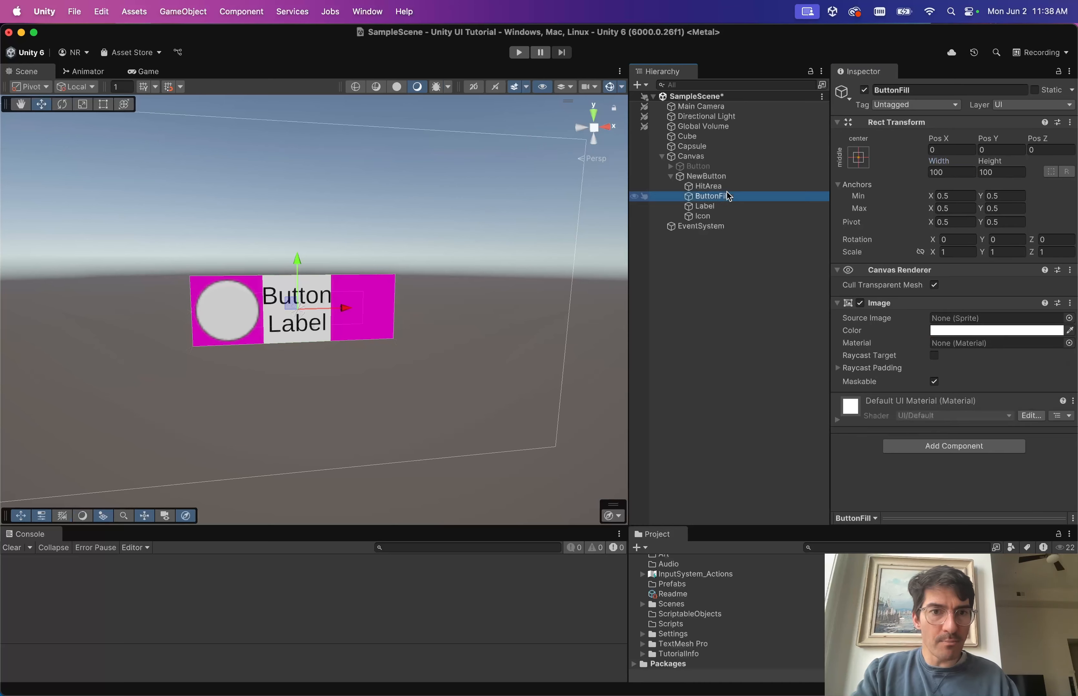
Set the Label's Text Wrapping Mode to No Wrap.
{"action": "left_click", "coordinate": [715, 208]}
{"action": "scroll", "coordinate": [891, 388], "scroll_direction": "down", "scroll_amount": 5}
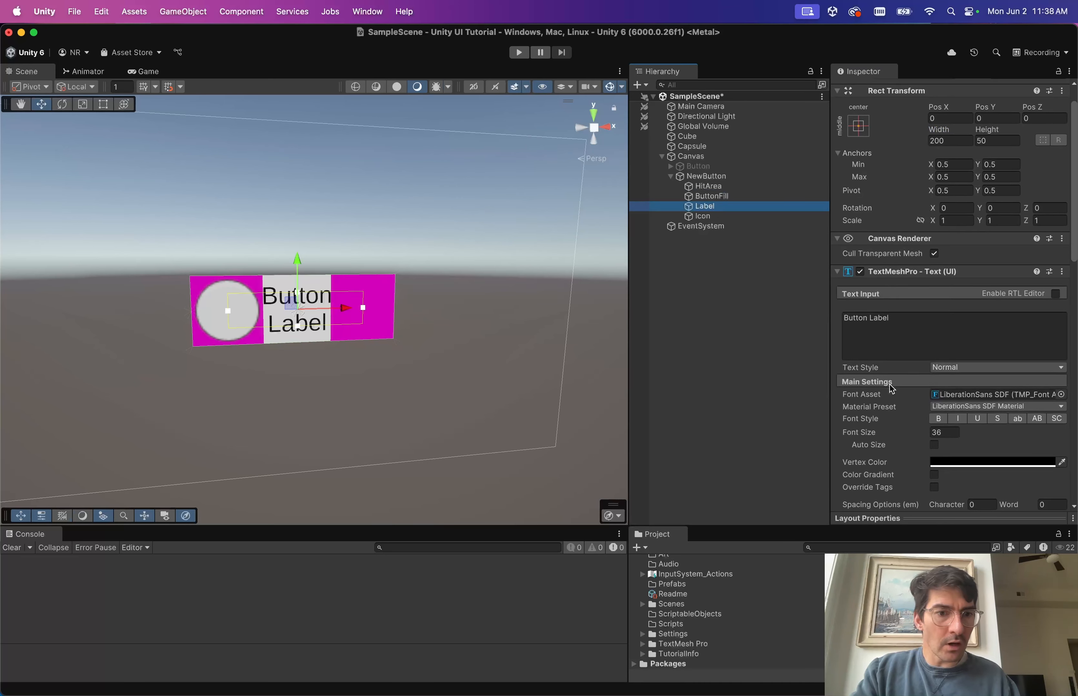
{"action": "scroll", "coordinate": [890, 385], "scroll_direction": "down", "scroll_amount": 3}
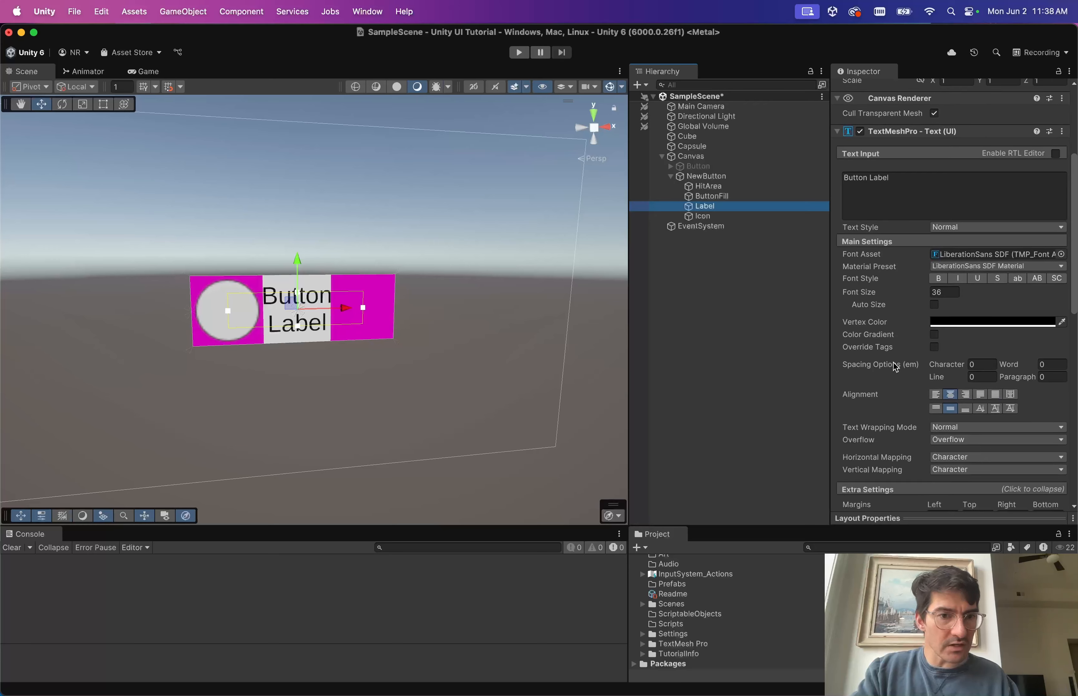
{"action": "scroll", "coordinate": [911, 409], "scroll_direction": "down", "scroll_amount": 2}
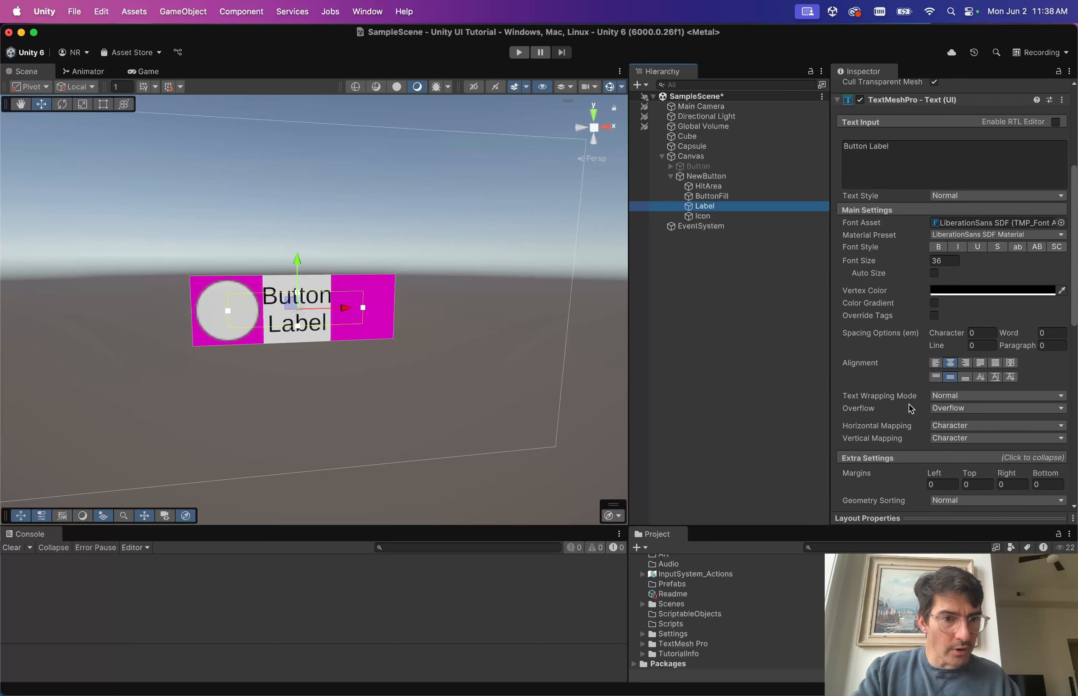
{"action": "left_click", "coordinate": [943, 397]}
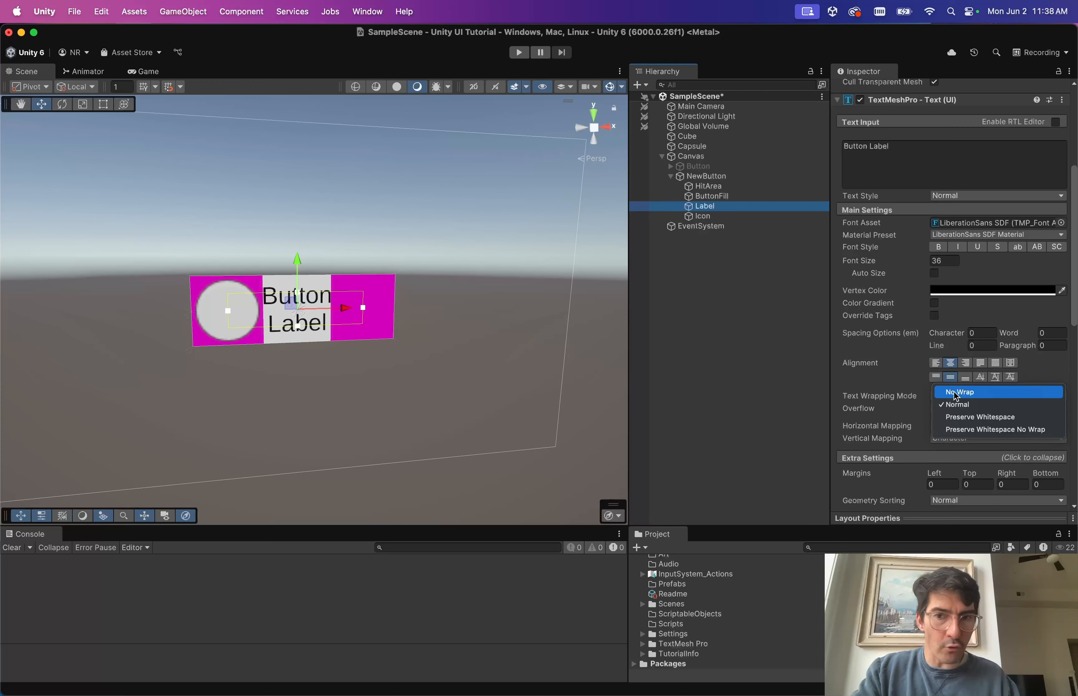
{"action": "left_click", "coordinate": [954, 392]}
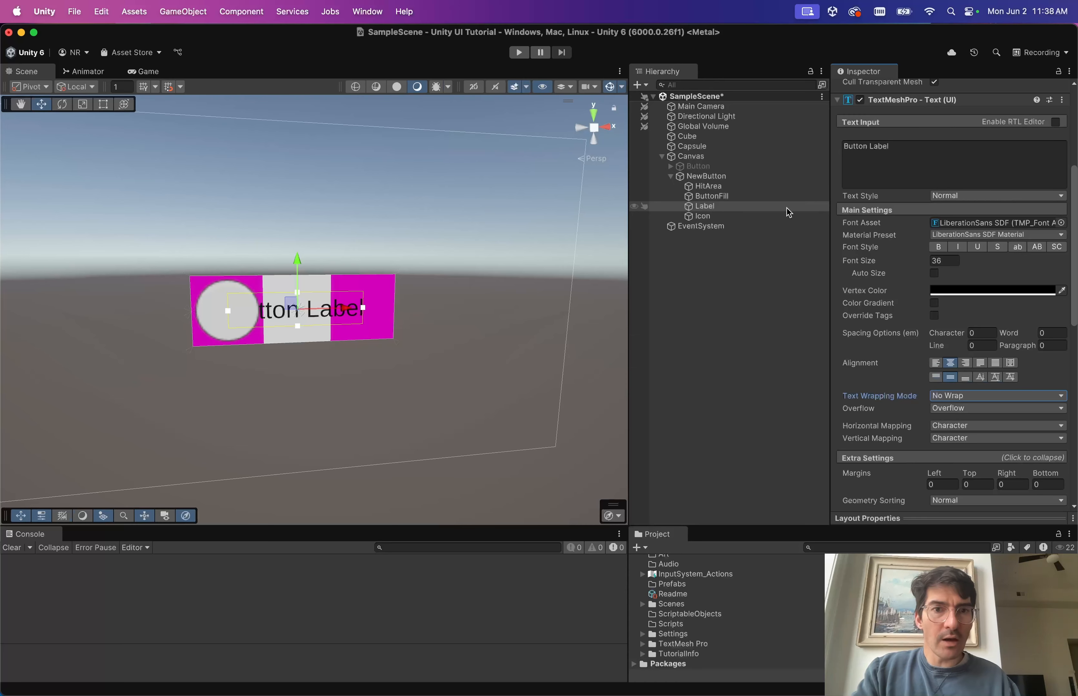
Apply the stretch/stretch anchor preset to the Label.
{"action": "scroll", "coordinate": [927, 205], "scroll_direction": "up", "scroll_amount": 5}
{"action": "left_click", "coordinate": [858, 157]}
{"action": "left_click", "coordinate": [991, 345], "text": "alt"}
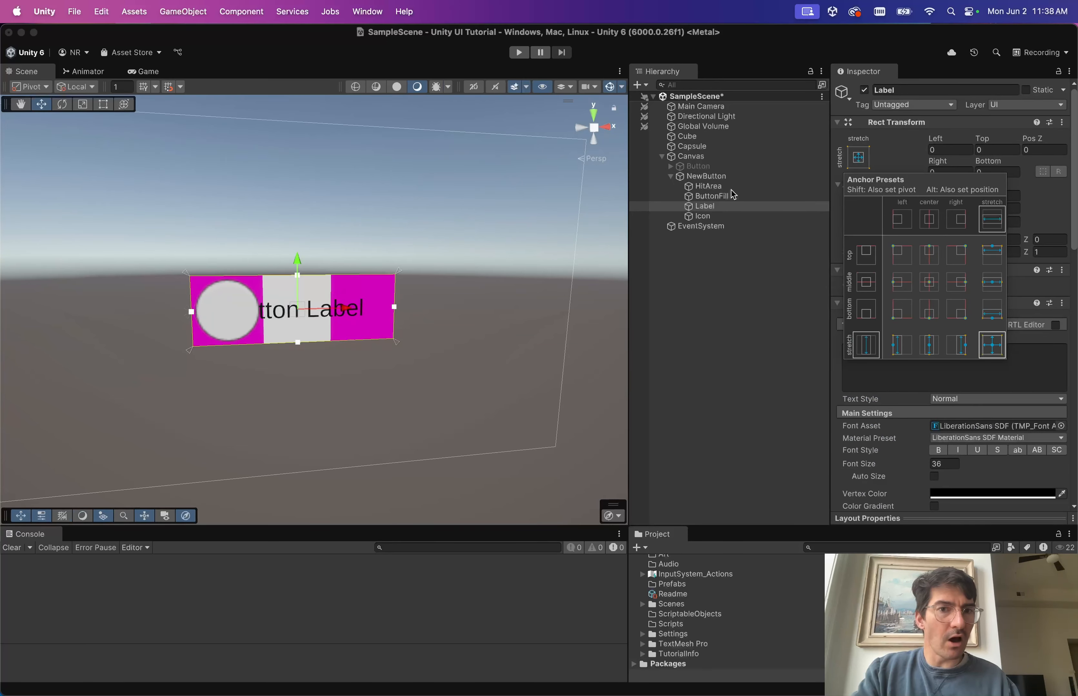
Set the Label's Anchors Min X to 0.25 and its Left offset to 0.
{"action": "left_click", "coordinate": [707, 176]}
{"action": "left_click", "coordinate": [713, 208]}
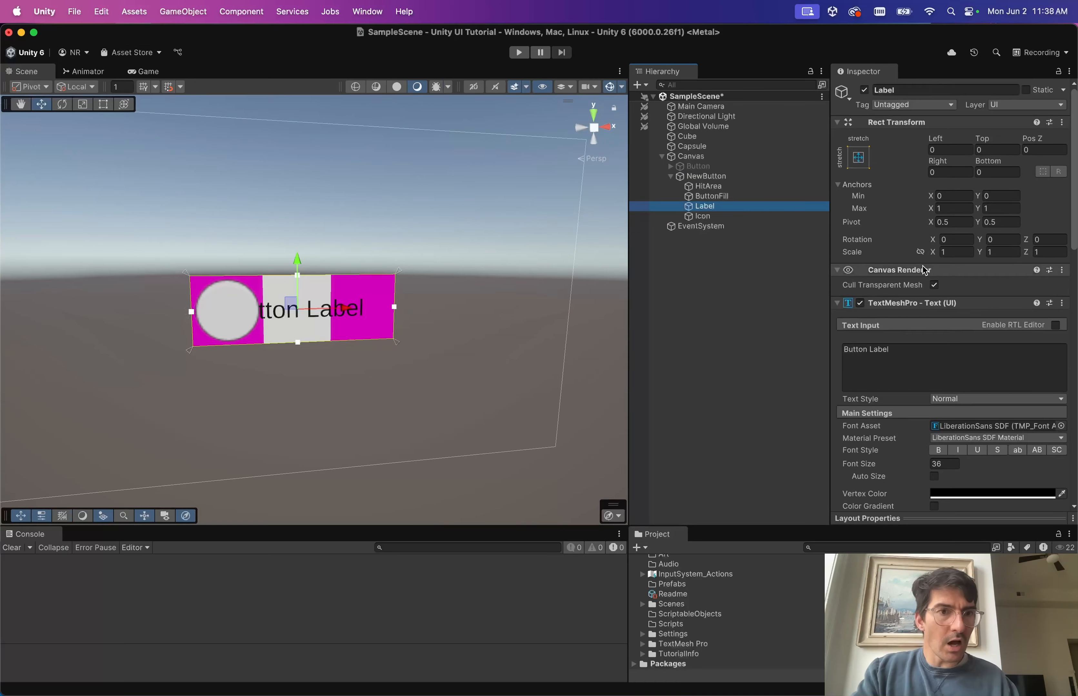
{"action": "left_click", "coordinate": [706, 217]}
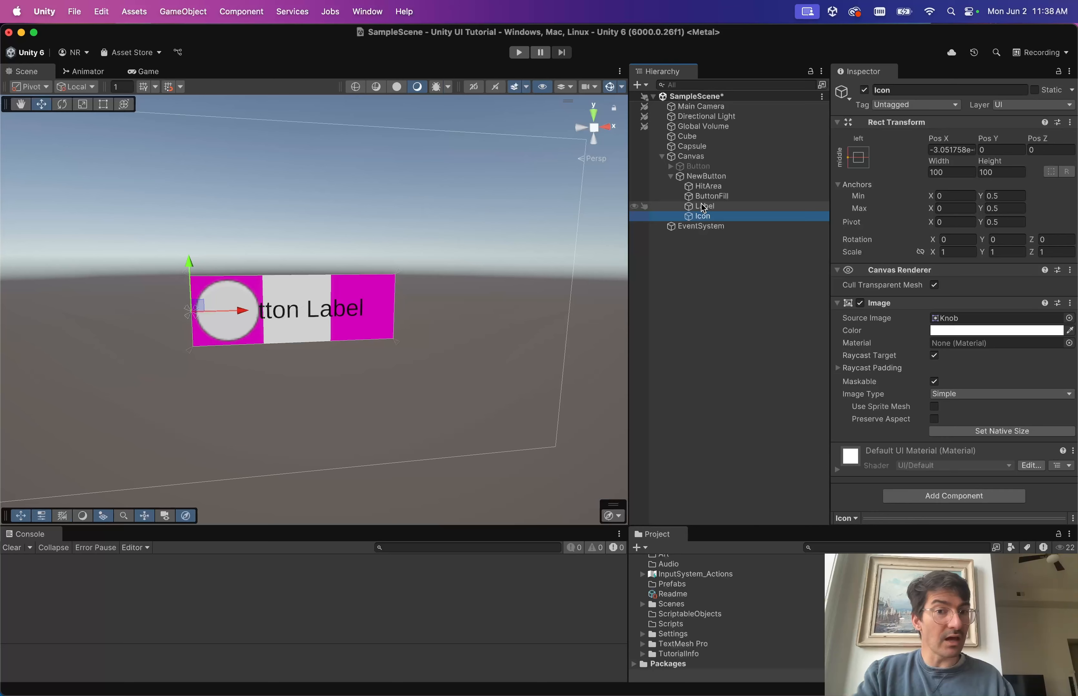
{"action": "left_click", "coordinate": [704, 208]}
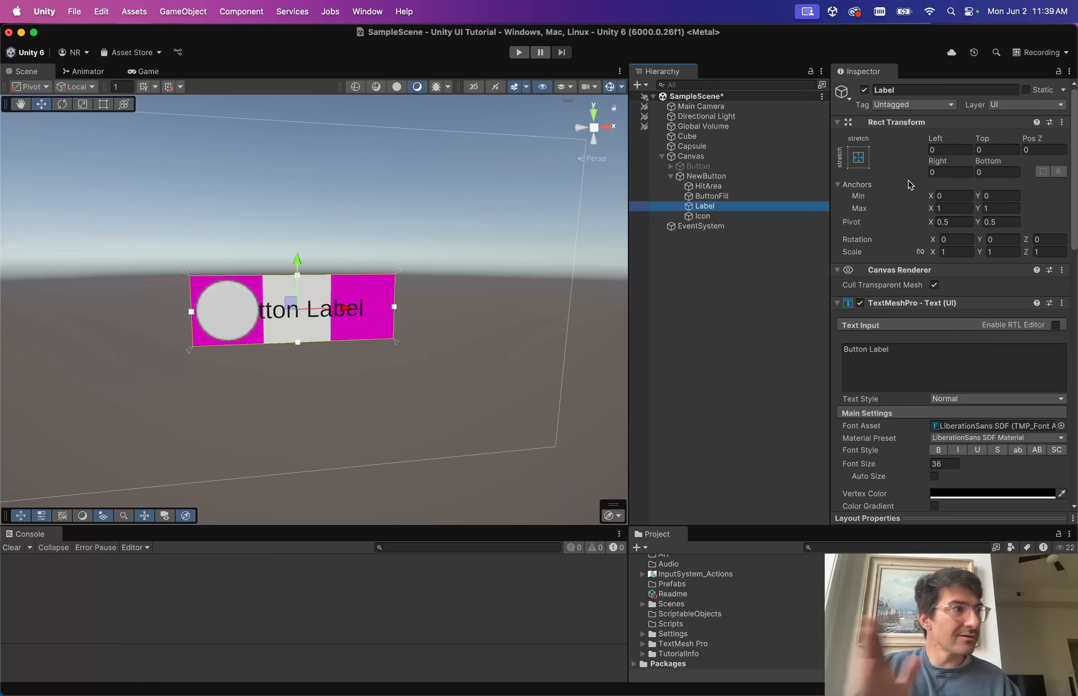
{"action": "left_click", "coordinate": [945, 195]}
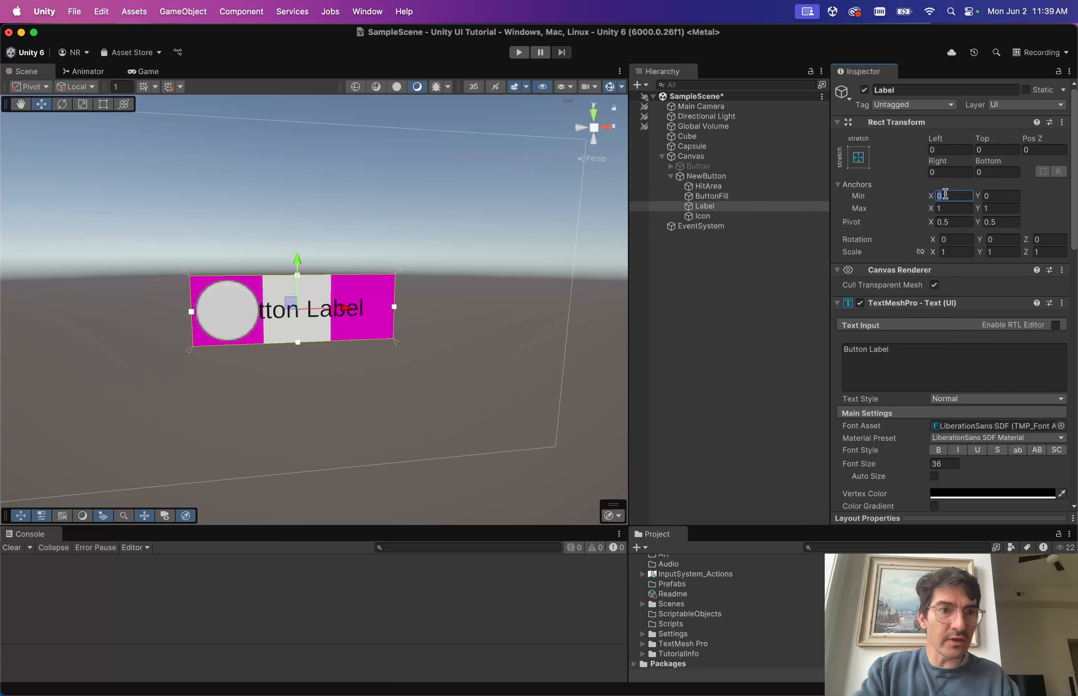
{"action": "type", "text": "0.25"}
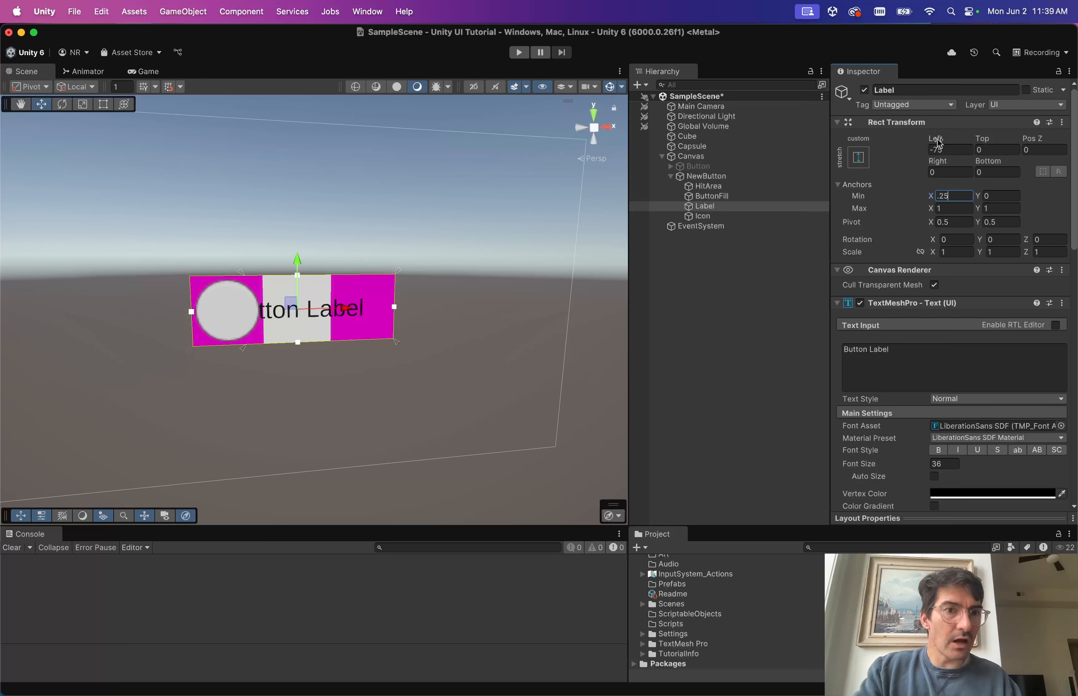
{"action": "left_click", "coordinate": [944, 149]}
{"action": "type", "text": "0"}
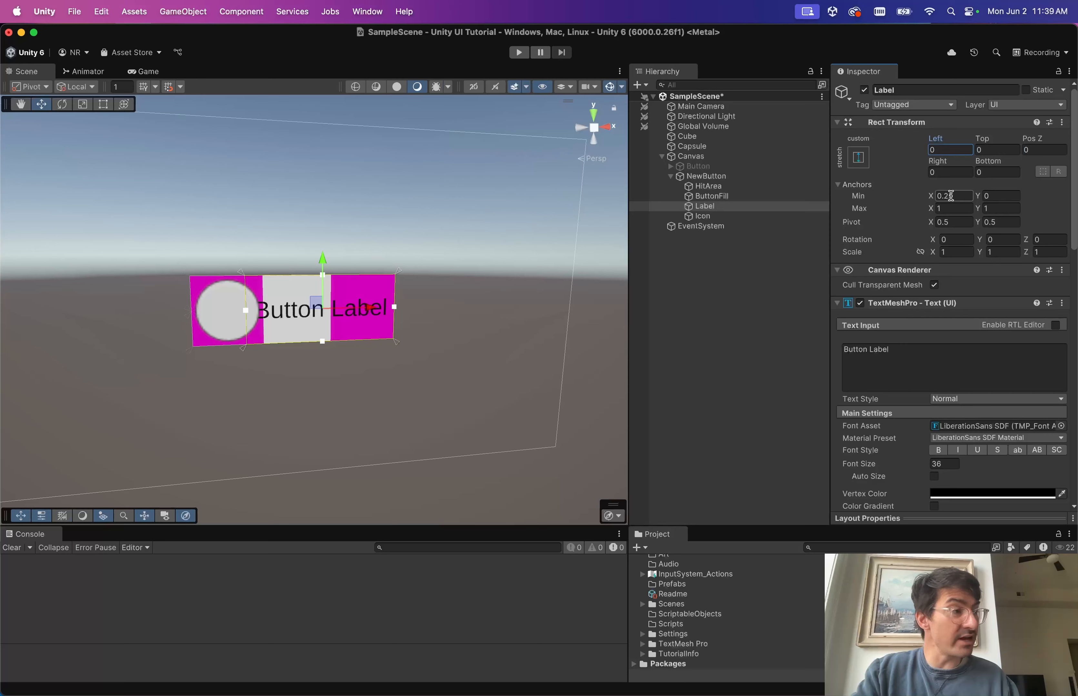
{"action": "left_click", "coordinate": [716, 217]}
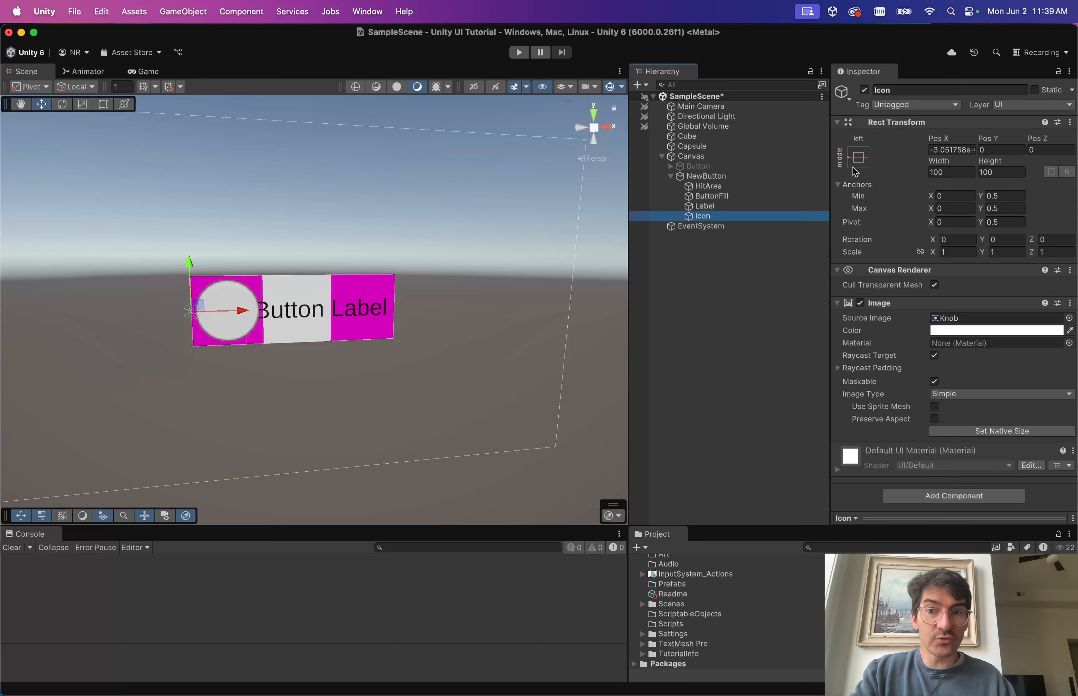
Set the Icon's Anchors Max X to 0.25 with Right and Left offsets of 0.
{"action": "left_click", "coordinate": [957, 208]}
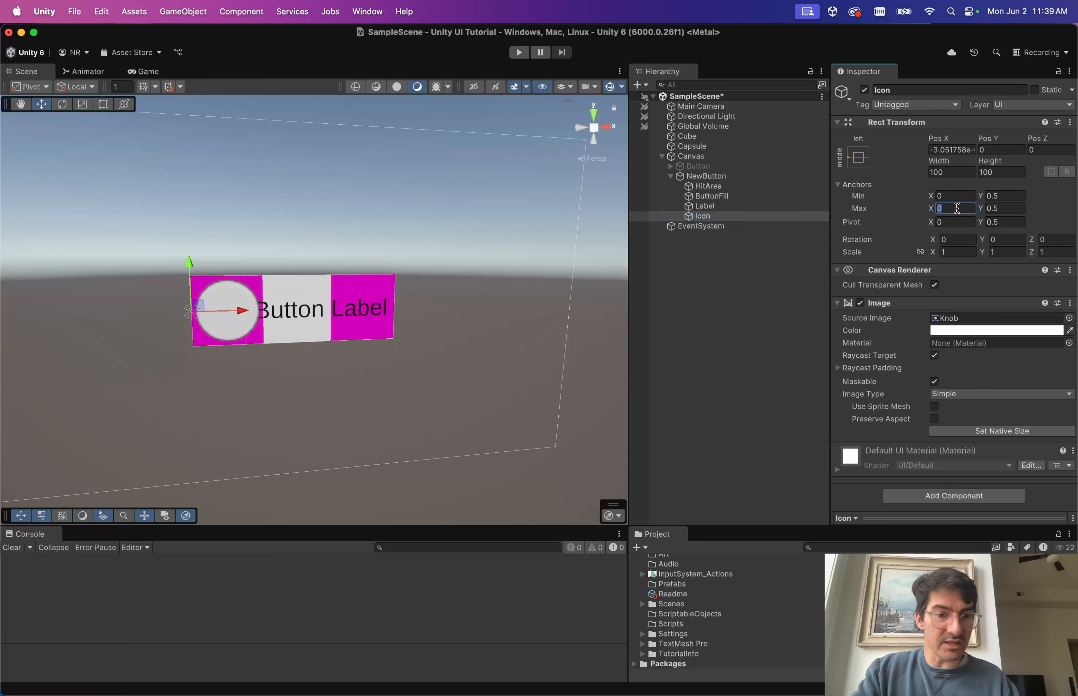
{"action": "type", "text": ".25"}
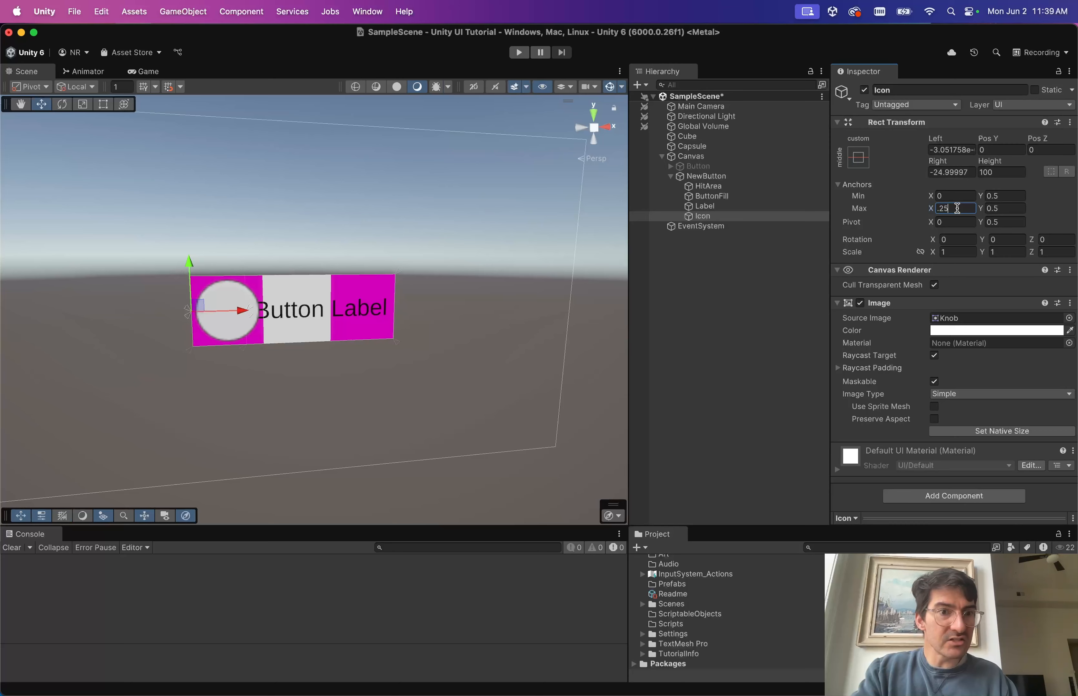
{"action": "left_click", "coordinate": [955, 172]}
{"action": "type", "text": "0"}
{"action": "left_click", "coordinate": [955, 149]}
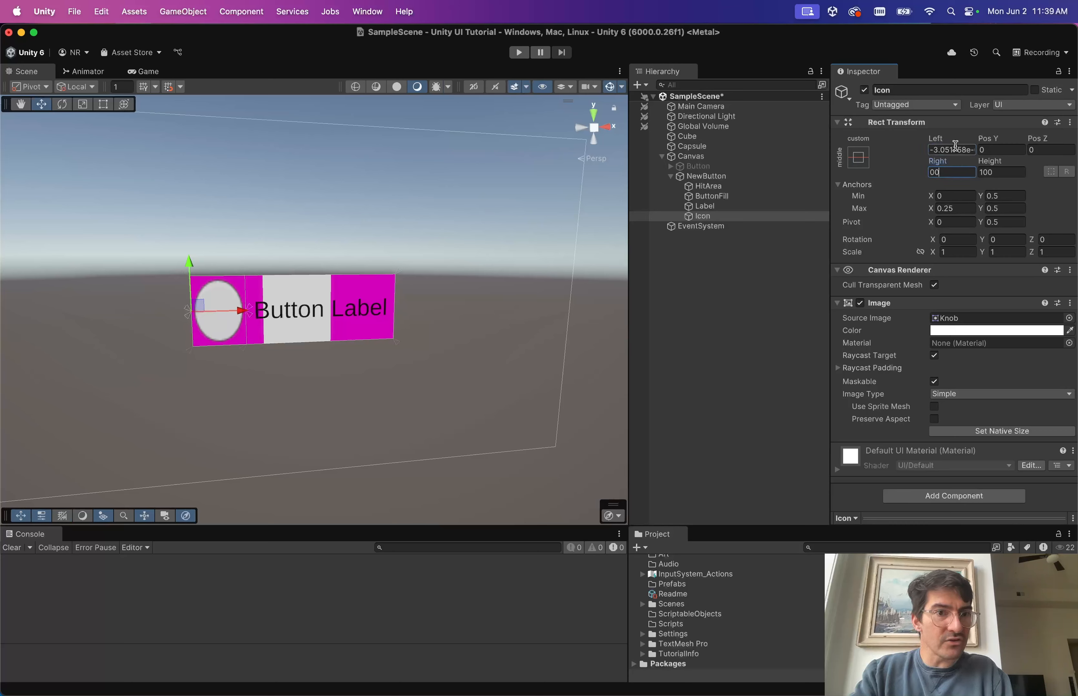
{"action": "type", "text": "0"}
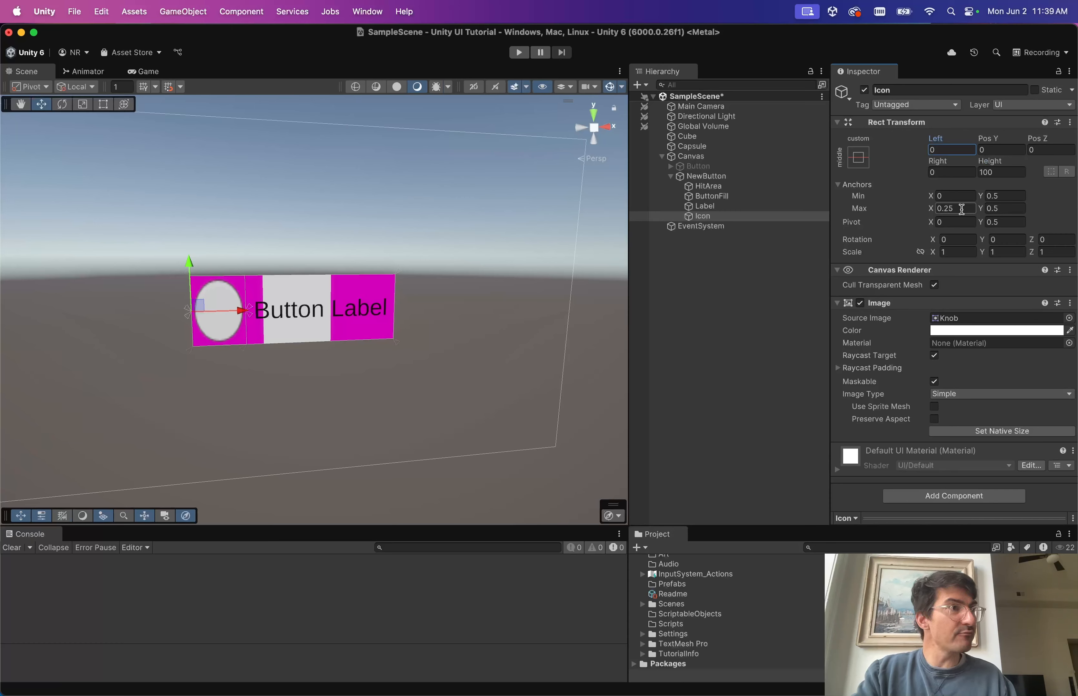
{"action": "left_click", "coordinate": [727, 206]}
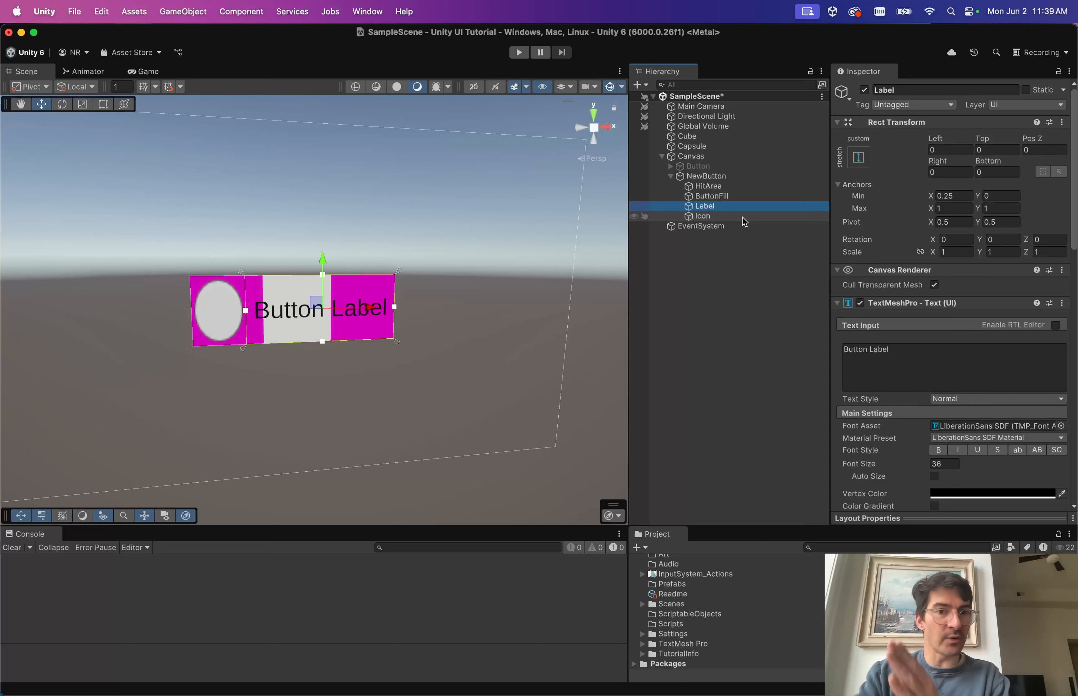
{"action": "left_click", "coordinate": [742, 217]}
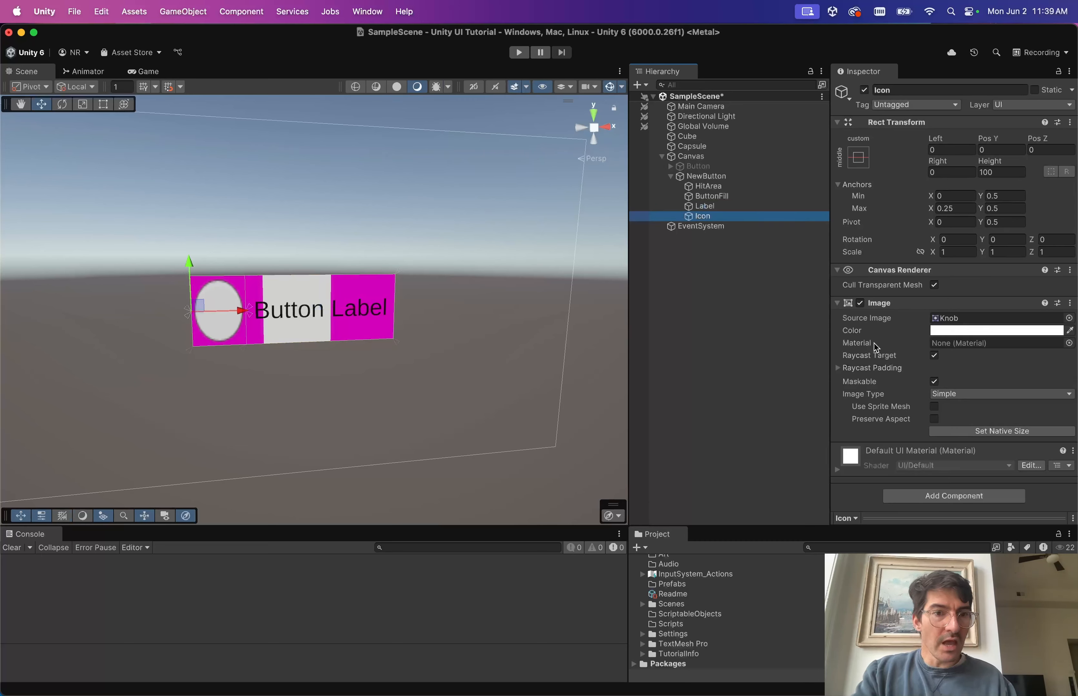
{"action": "left_click", "coordinate": [936, 419]}
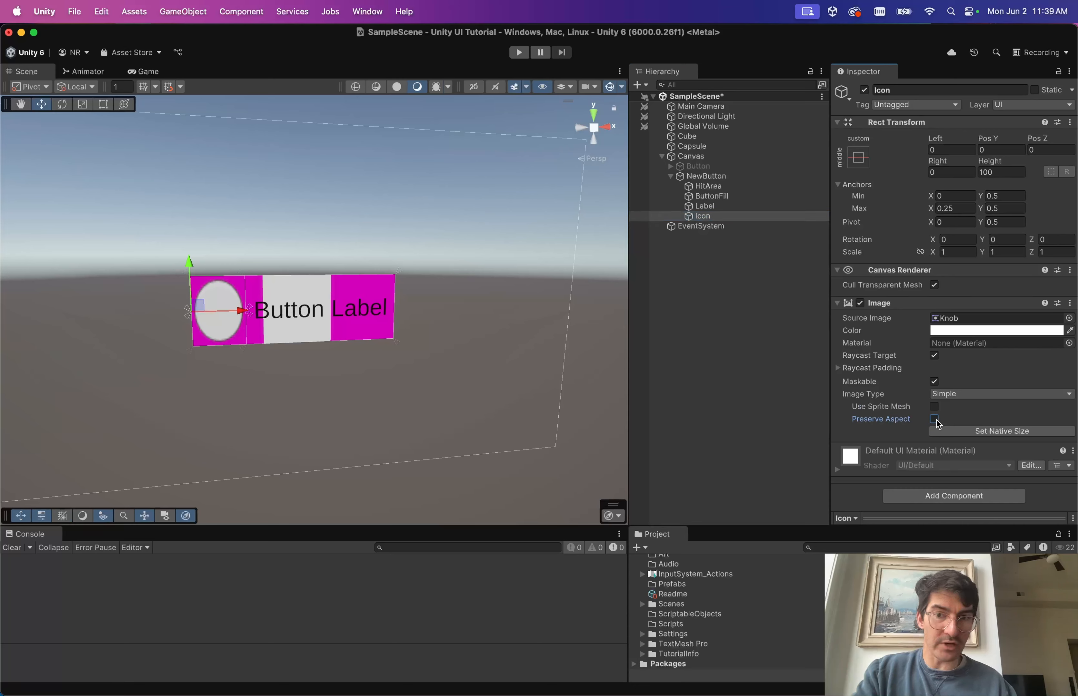
{"action": "left_click", "coordinate": [935, 419]}
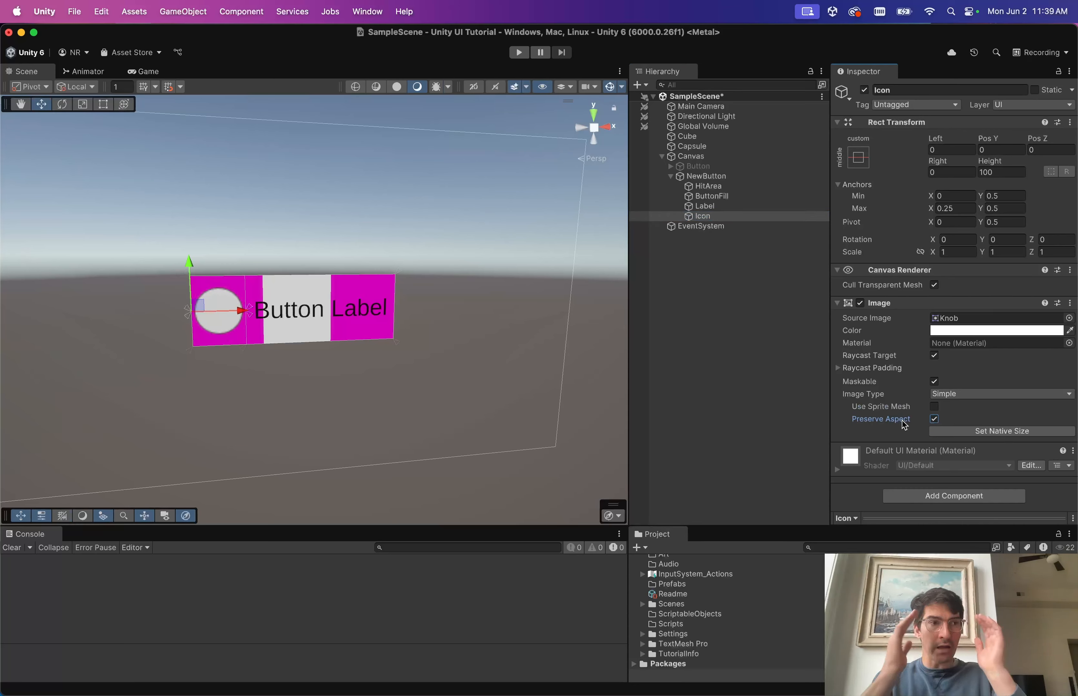
{"action": "left_click", "coordinate": [934, 420]}
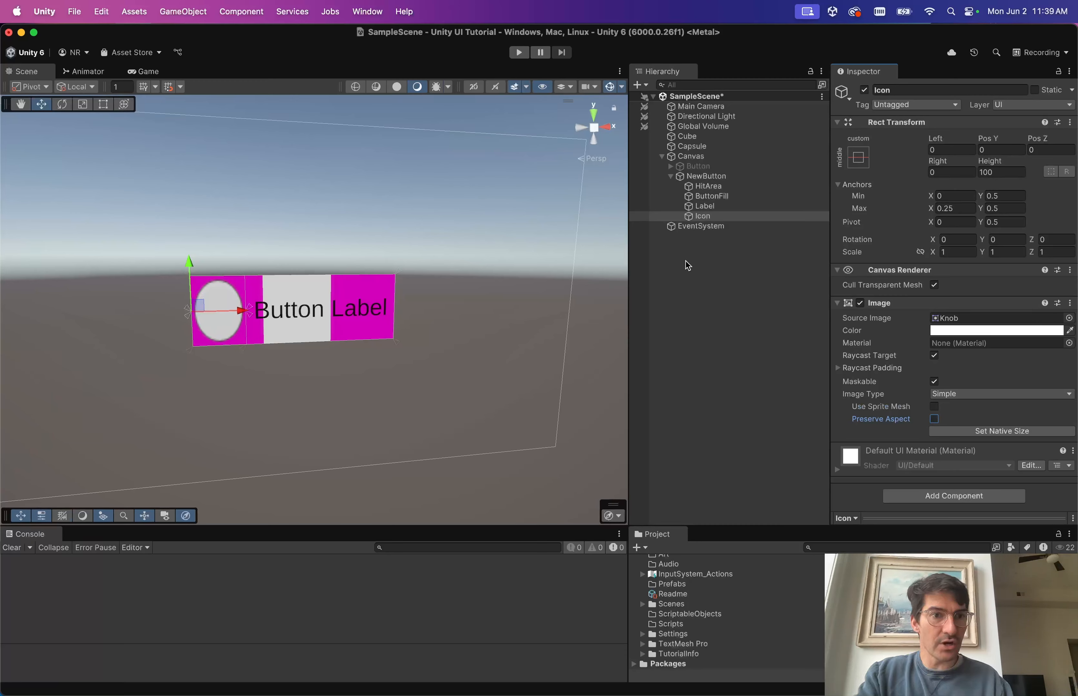
{"action": "left_click", "coordinate": [707, 176]}
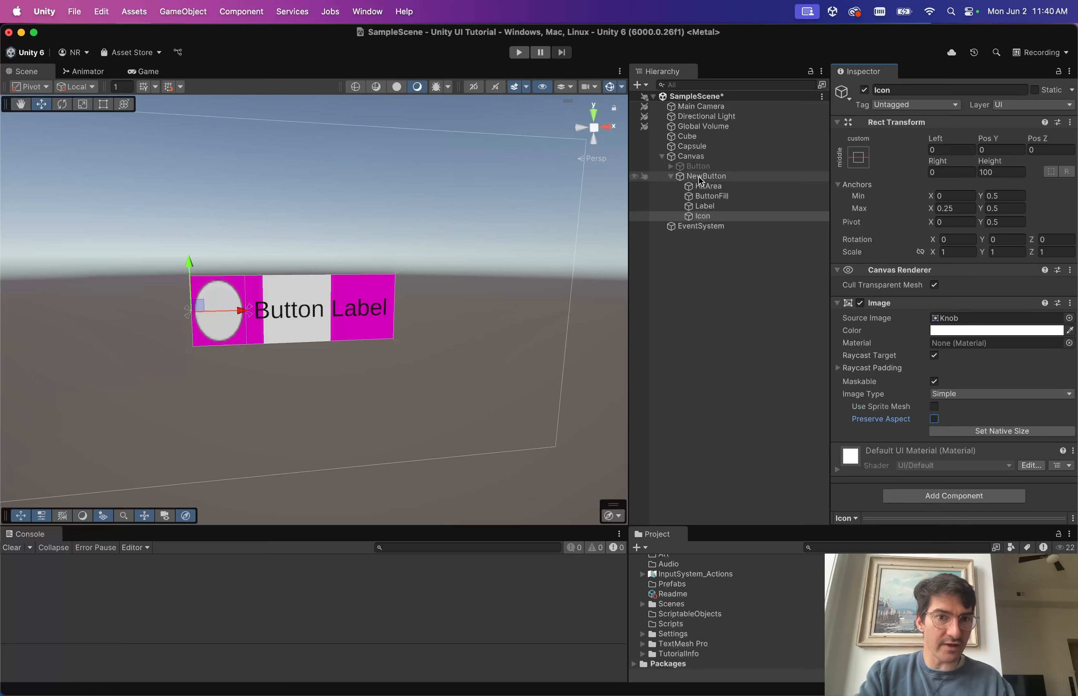
Stretch the Icon vertically (anchors Y 0 to 1, Top and Bottom 0) and tick Preserve Aspect.
{"action": "left_click_drag", "start_coordinate": [988, 161], "coordinate": [1022, 3]}
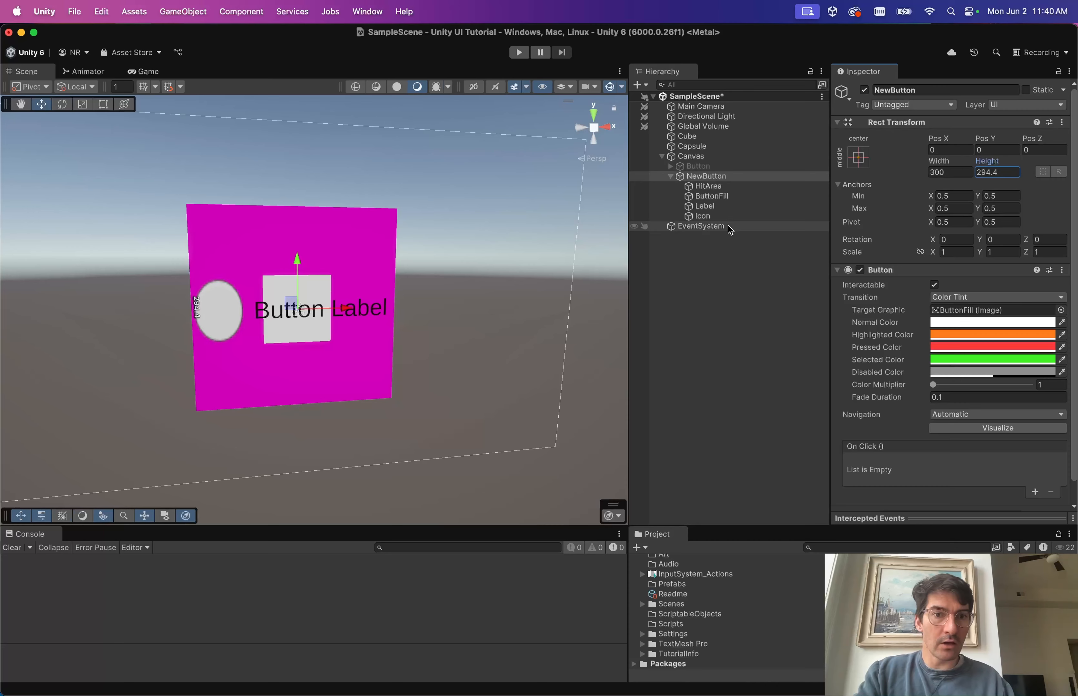
{"action": "left_click", "coordinate": [720, 218]}
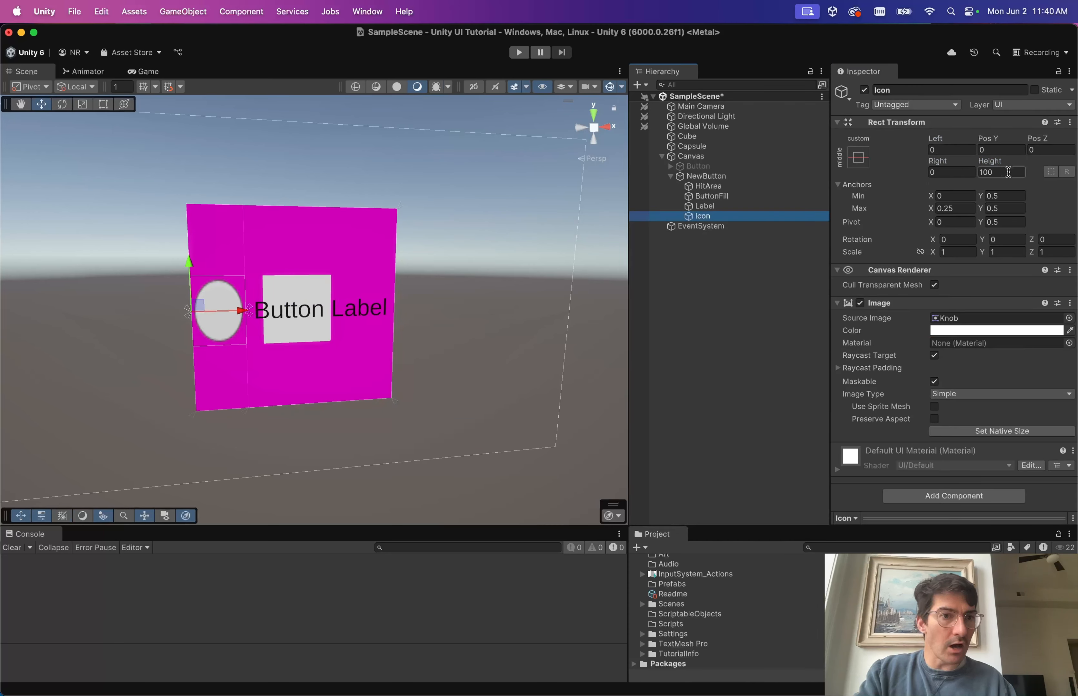
{"action": "left_click", "coordinate": [1004, 195]}
{"action": "type", "text": "0"}
{"action": "left_click", "coordinate": [1001, 208]}
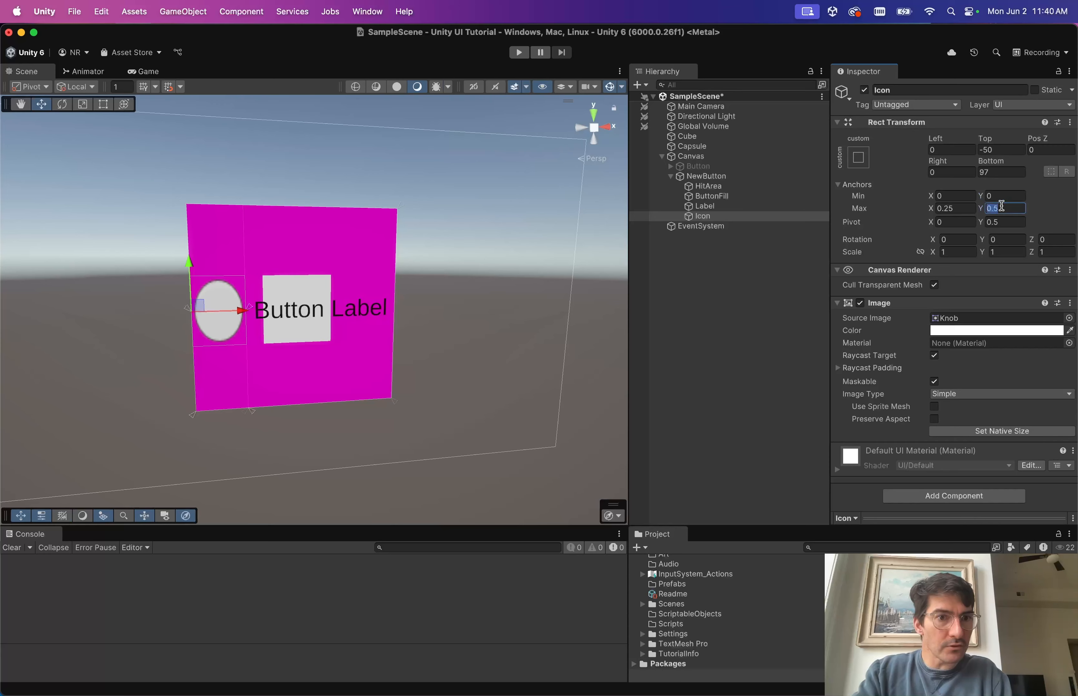
{"action": "type", "text": "1"}
{"action": "left_click", "coordinate": [987, 173]}
{"action": "type", "text": "0"}
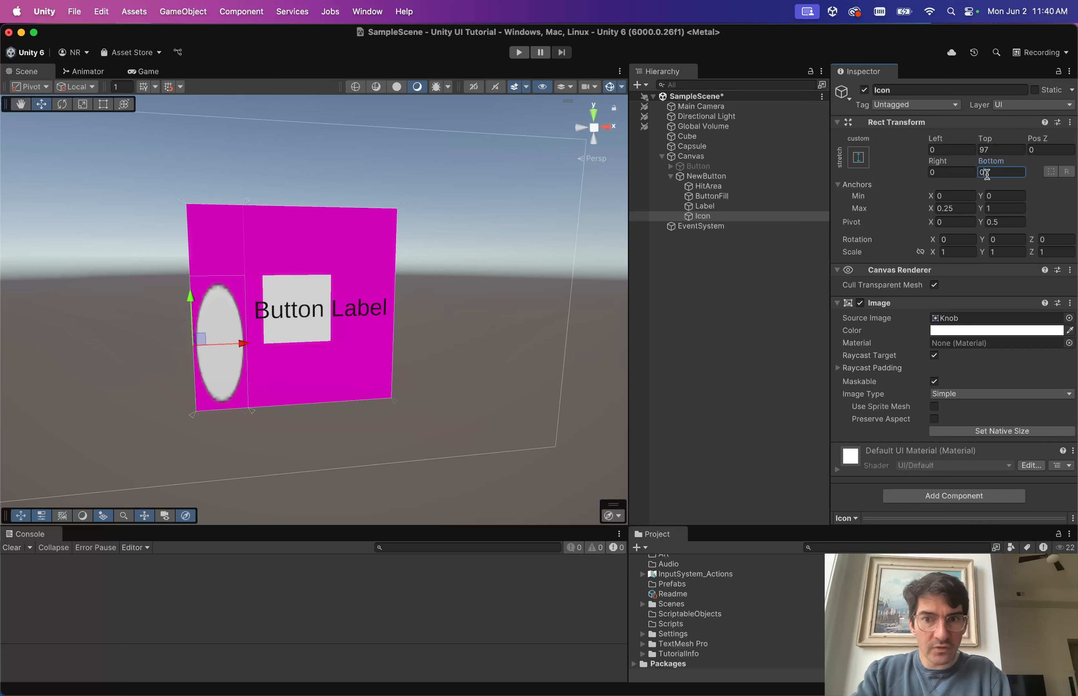
{"action": "left_click", "coordinate": [989, 150]}
{"action": "type", "text": "0"}
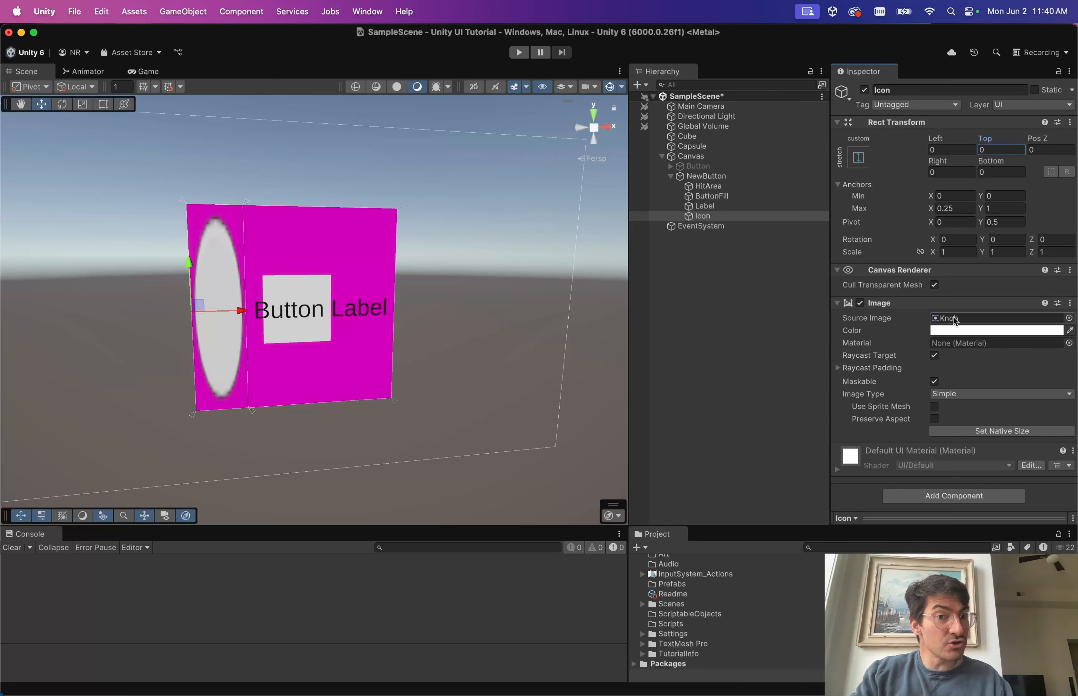
{"action": "left_click", "coordinate": [935, 420]}
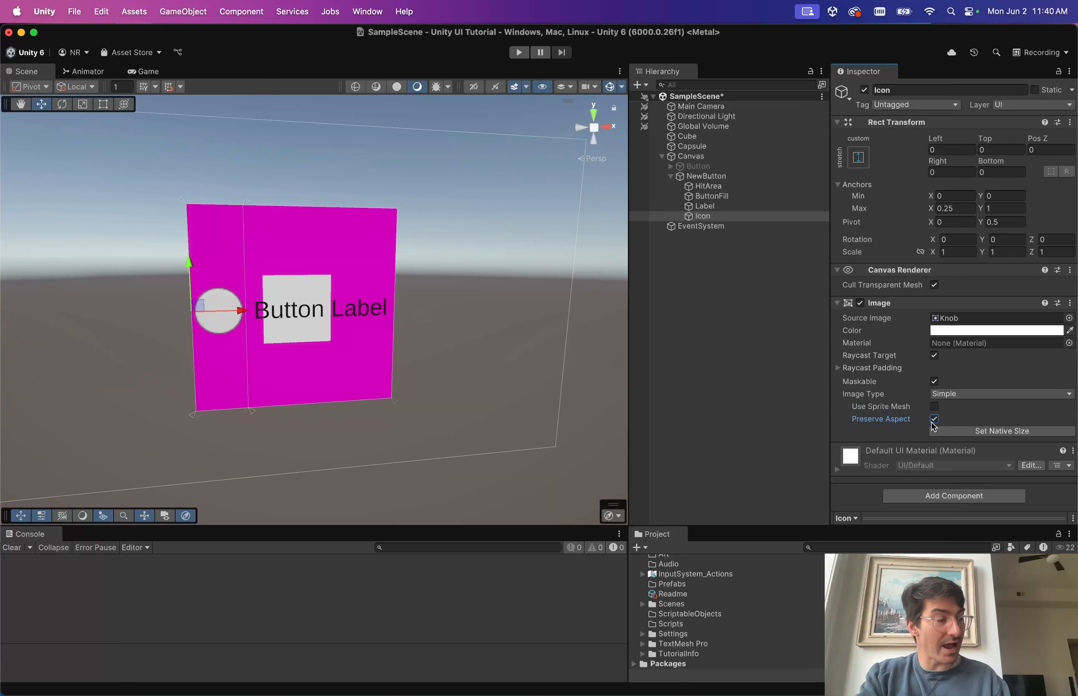
Shrink NewButton's height and set the Icon's Pivot X to 0.5.
{"action": "left_click", "coordinate": [733, 178]}
{"action": "left_click_drag", "start_coordinate": [994, 165], "coordinate": [710, 322]}
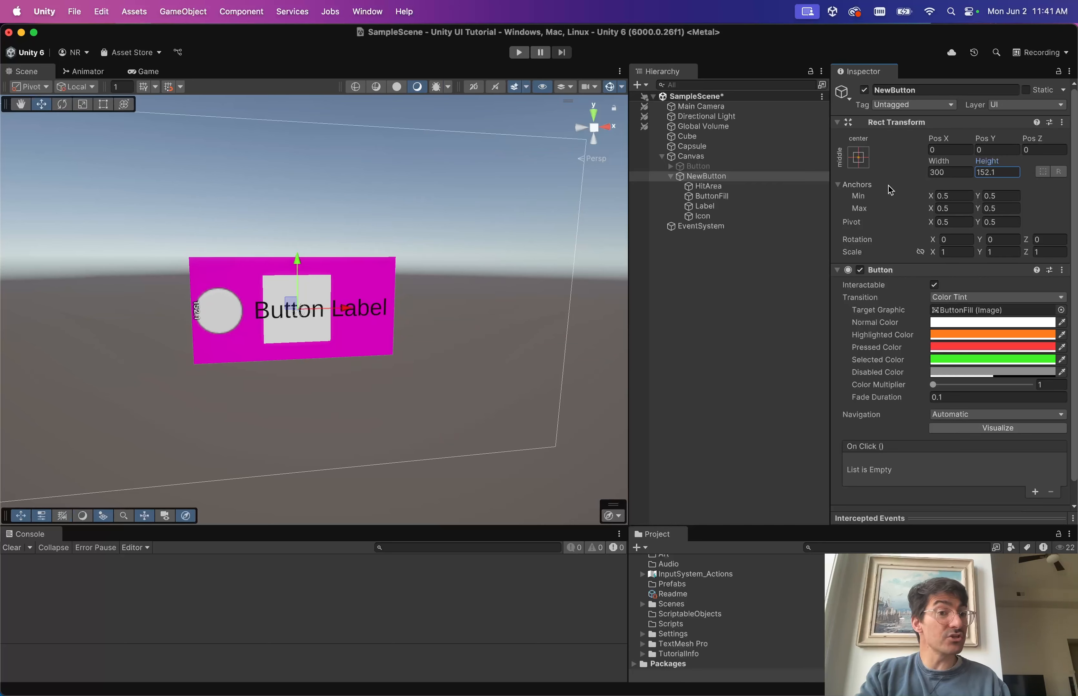
{"action": "left_click_drag", "start_coordinate": [991, 165], "coordinate": [853, 173]}
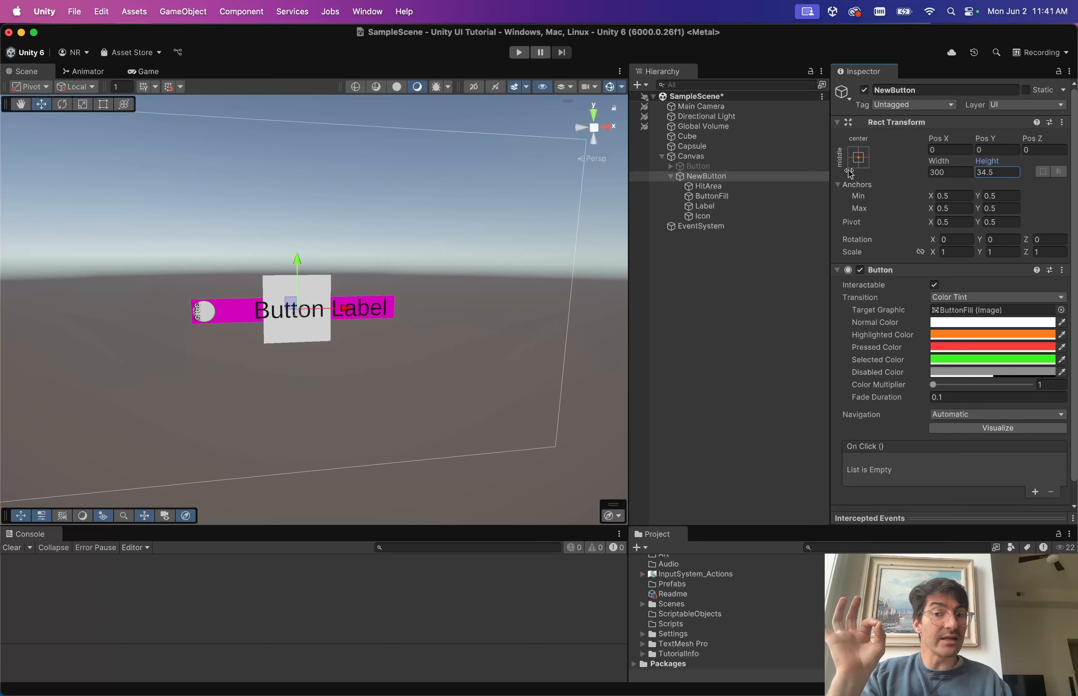
{"action": "left_click", "coordinate": [702, 217]}
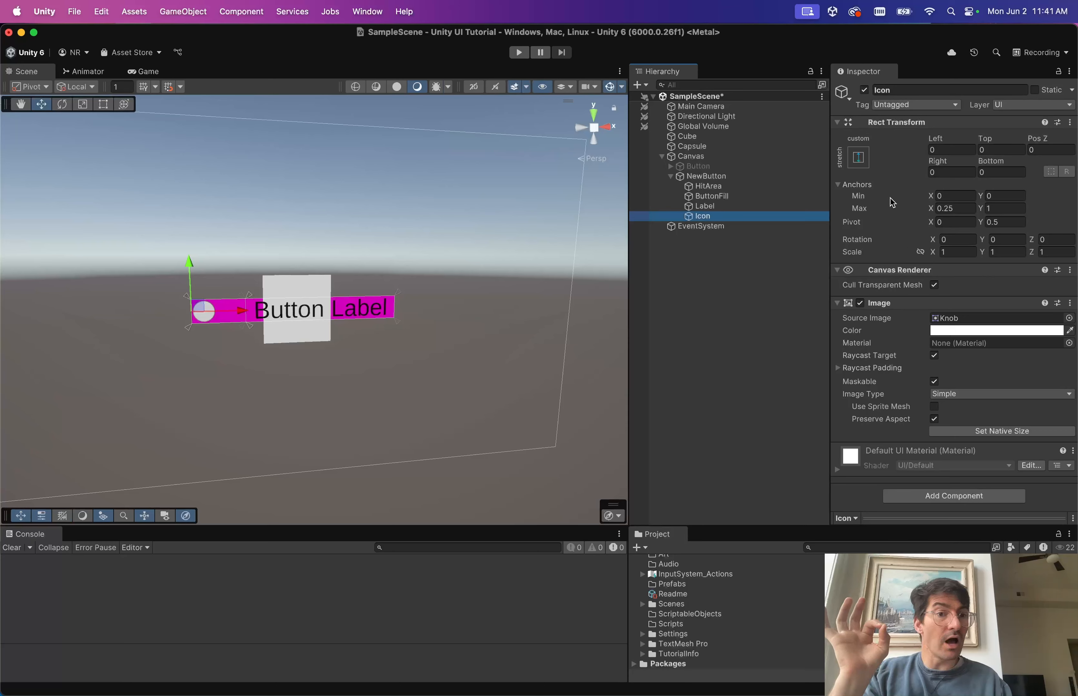
{"action": "left_click", "coordinate": [944, 221]}
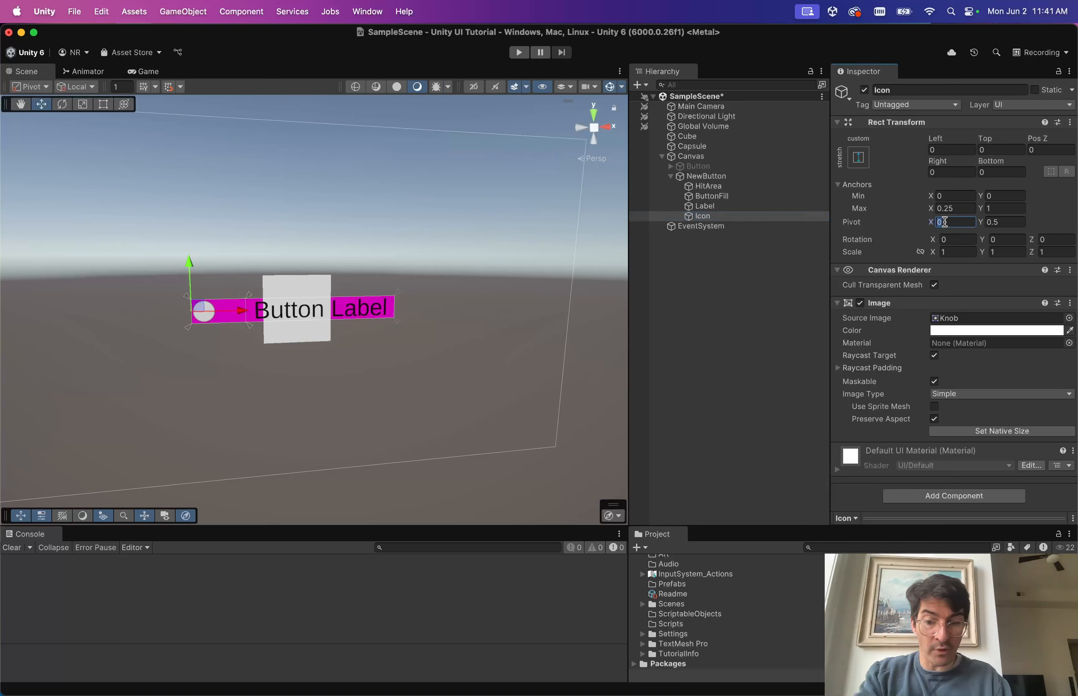
{"action": "type", "text": ".5"}
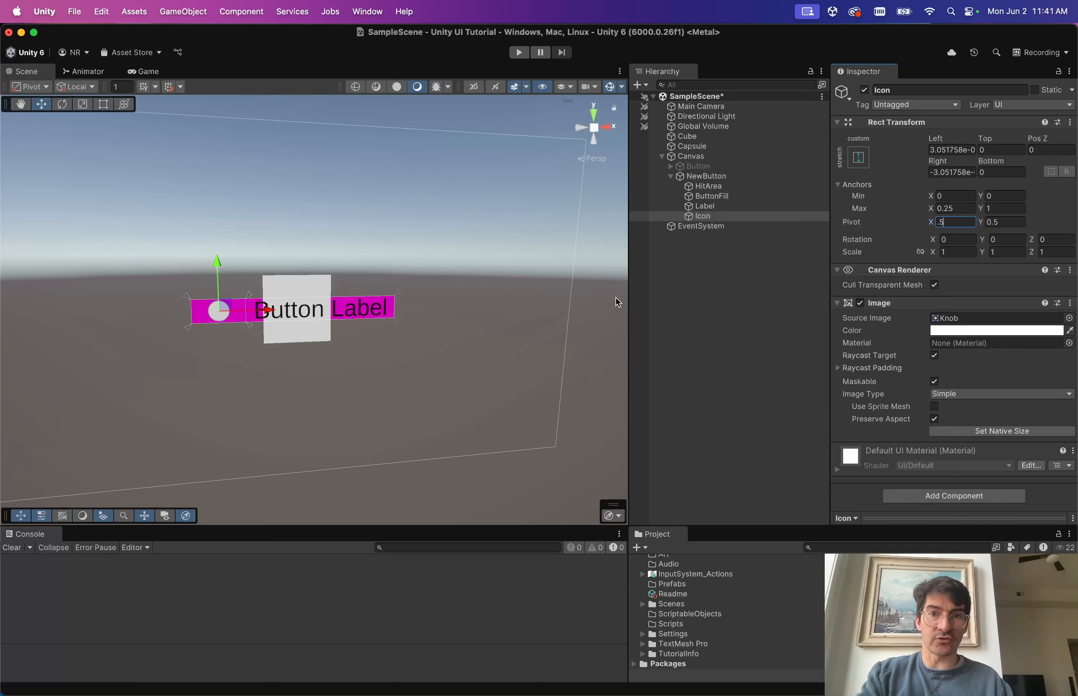
Readjust NewButton's height to about 51.4 to fit the icon.
{"action": "left_click", "coordinate": [776, 286]}
{"action": "left_click", "coordinate": [724, 176]}
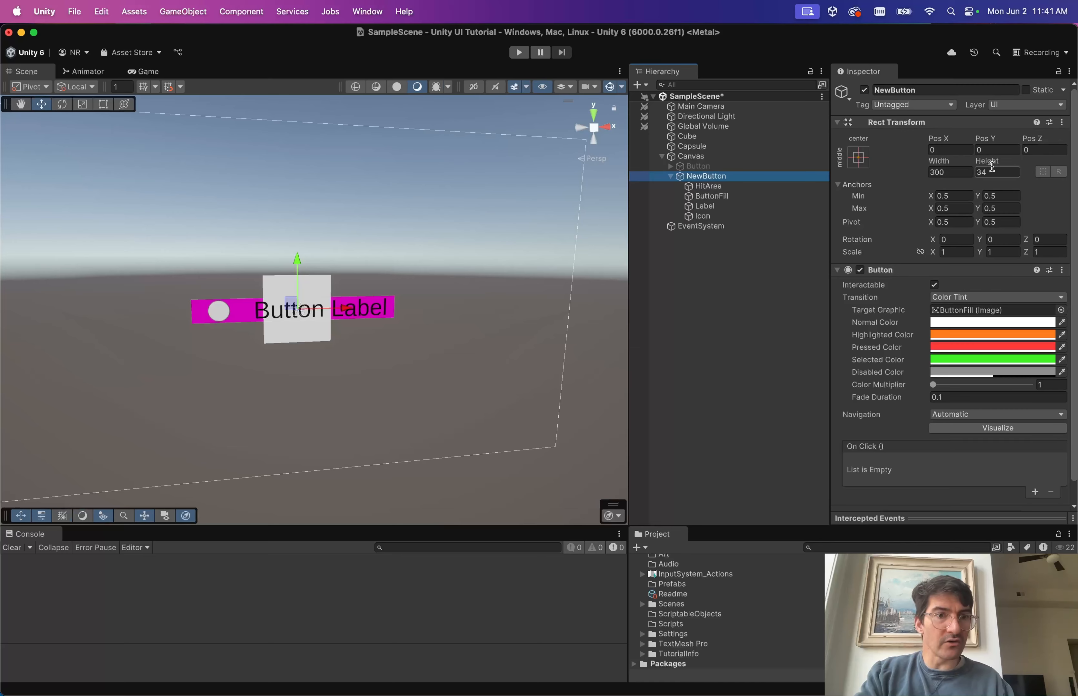
{"action": "left_click_drag", "start_coordinate": [992, 167], "coordinate": [994, 341]}
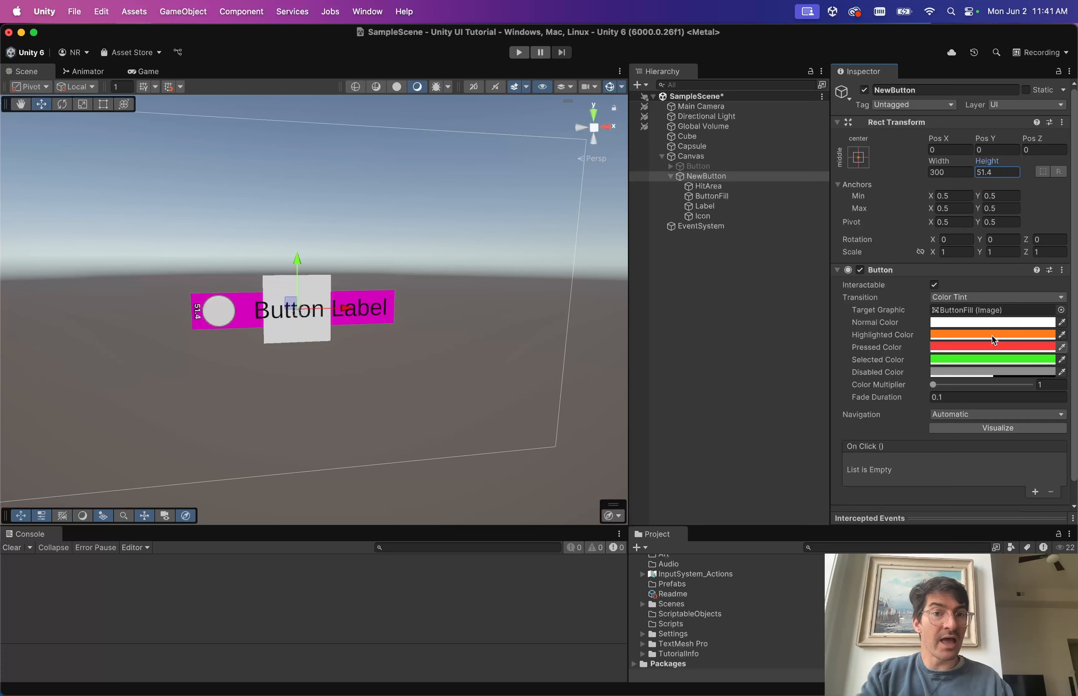
{"action": "left_click", "coordinate": [719, 214]}
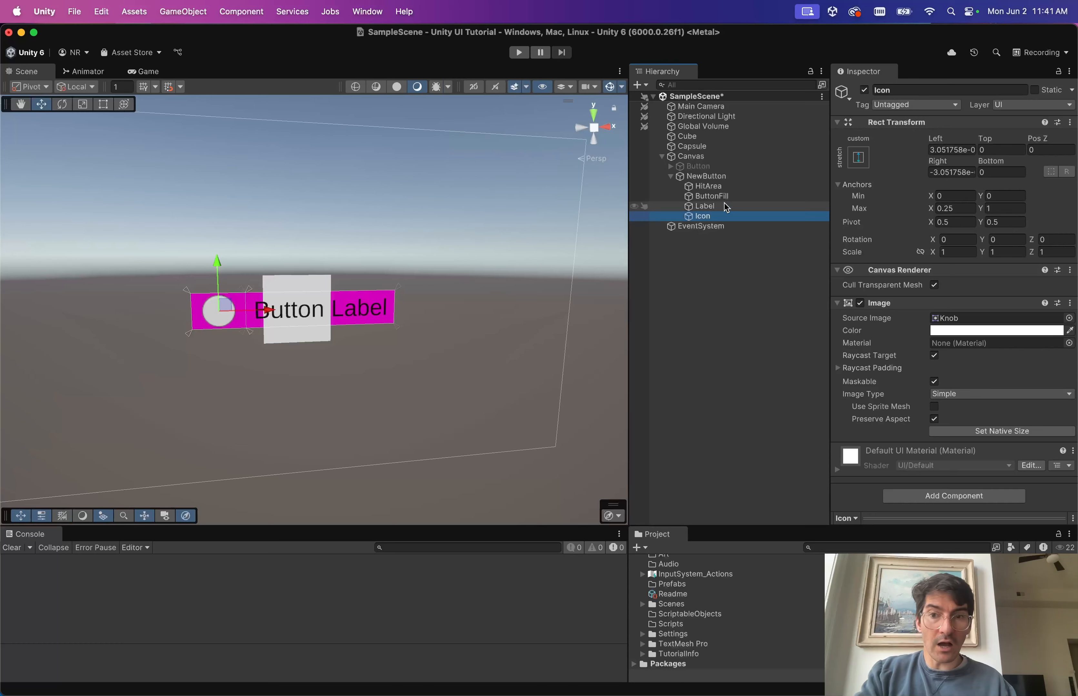
{"action": "left_click", "coordinate": [709, 198]}
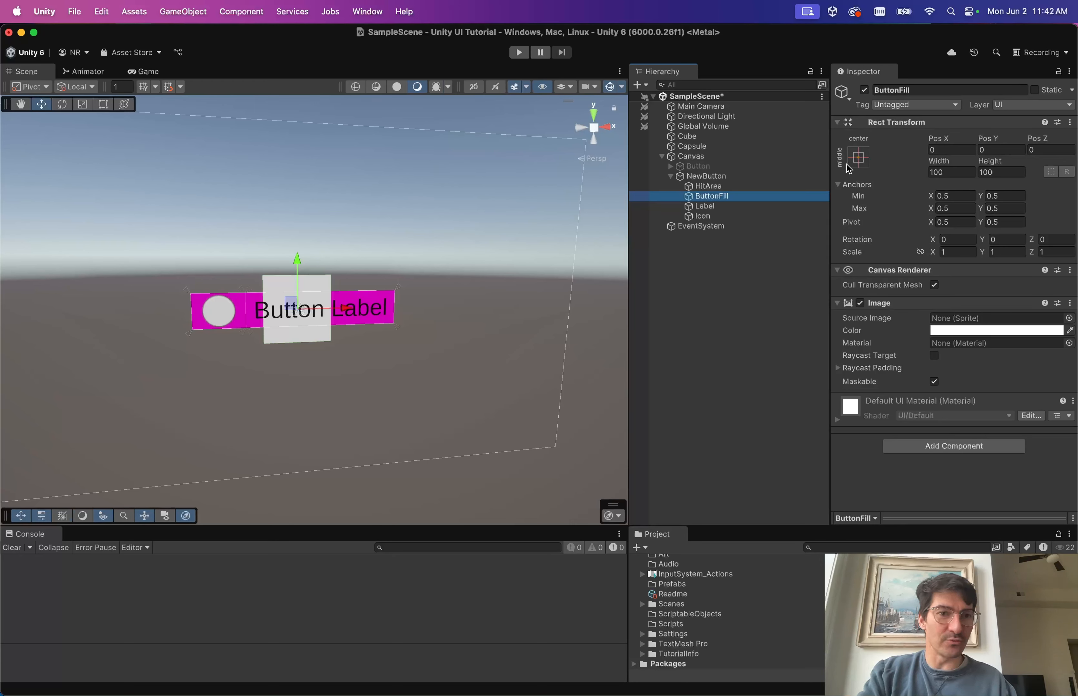
Apply the stretch anchor preset to ButtonFill and compare it with HitArea.
{"action": "left_click", "coordinate": [860, 158]}
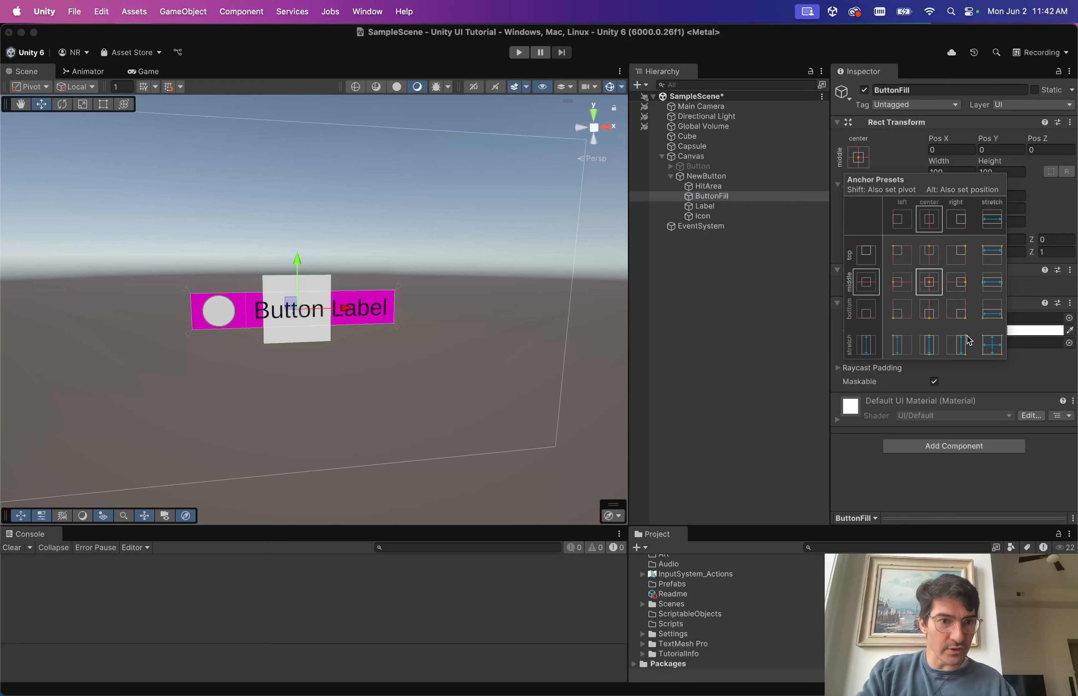
{"action": "left_click", "coordinate": [991, 345], "text": "alt+shift"}
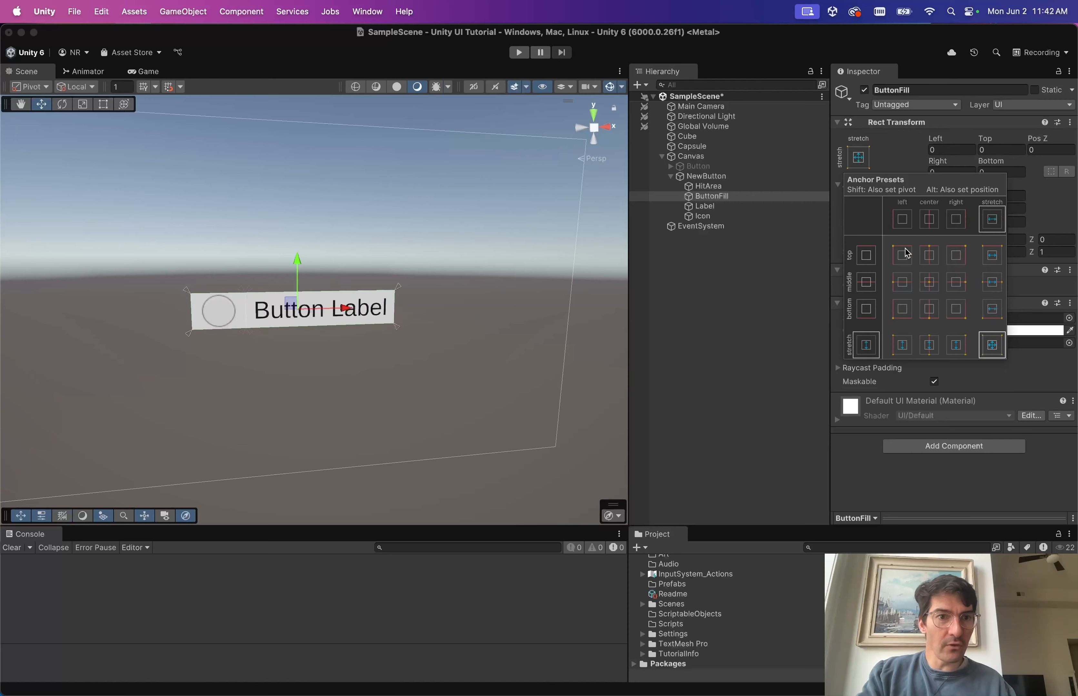
{"action": "left_click", "coordinate": [887, 151]}
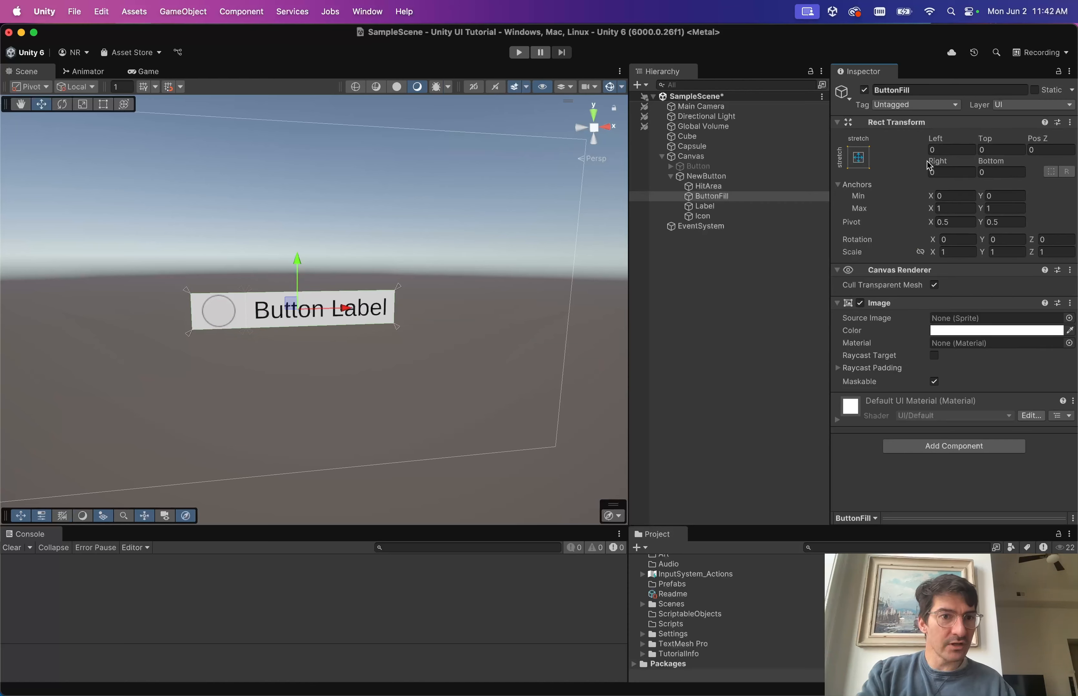
{"action": "left_click", "coordinate": [718, 190]}
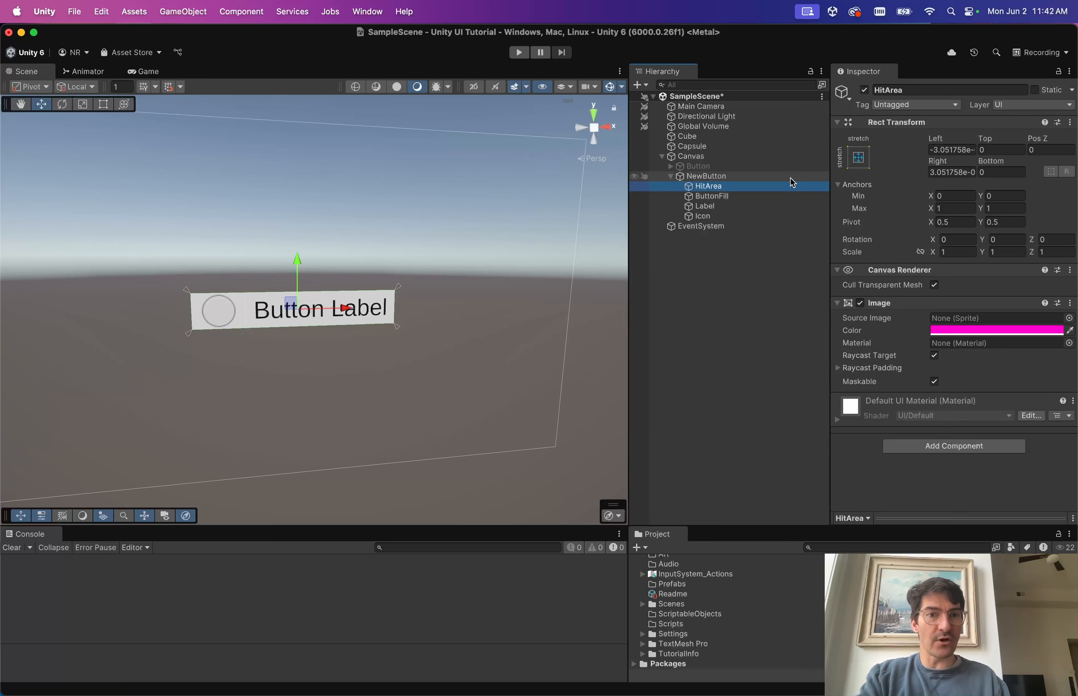
{"action": "left_click", "coordinate": [729, 178]}
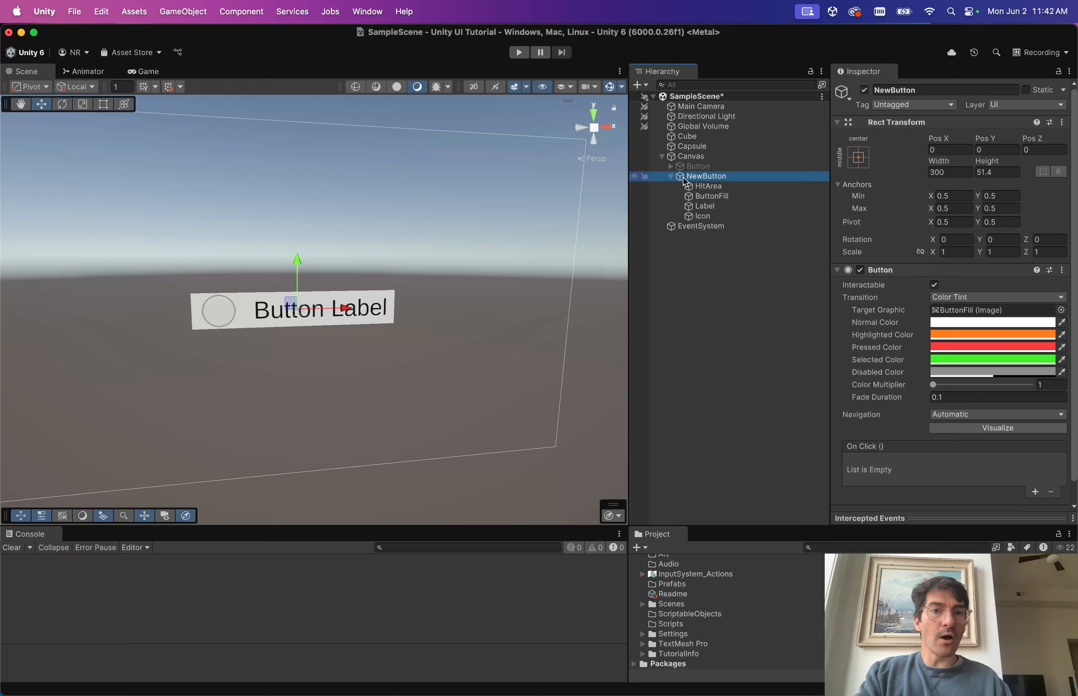
{"action": "left_click", "coordinate": [733, 186]}
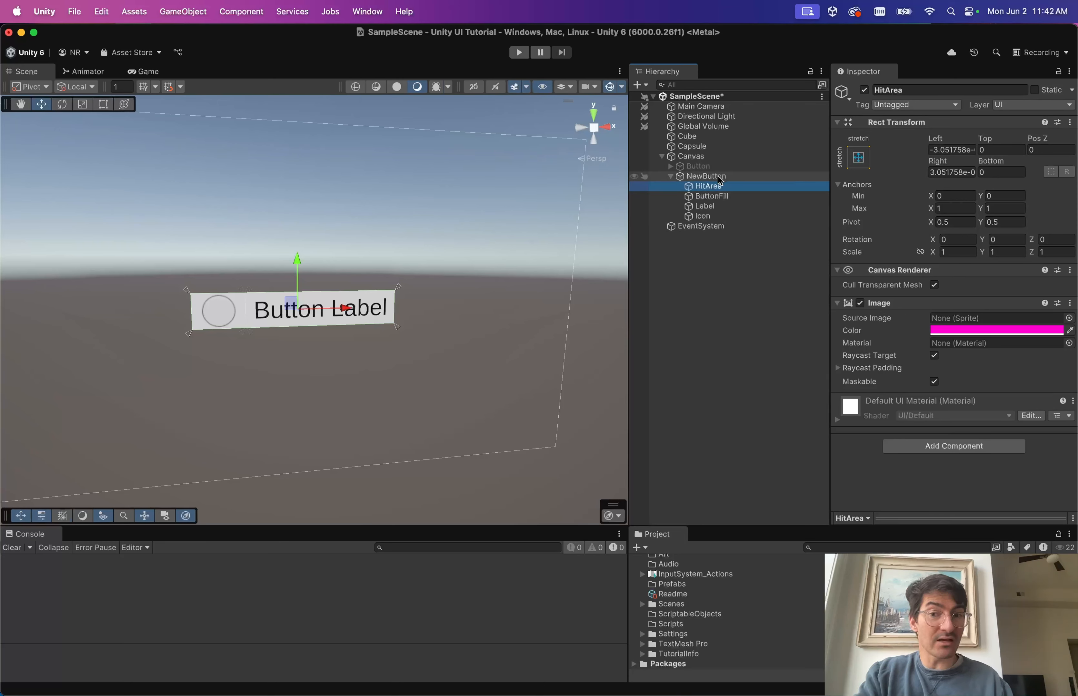
{"action": "left_click", "coordinate": [725, 196]}
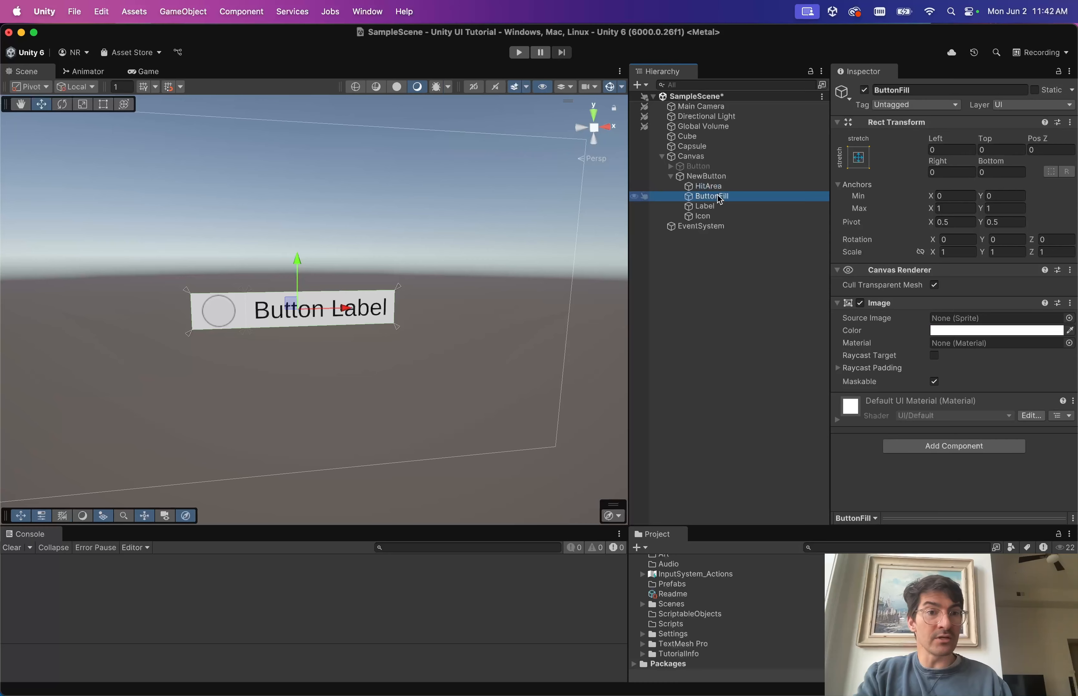
Re-anchor ButtonFill to middle-center at 300 wide by 52 tall.
{"action": "left_click", "coordinate": [859, 159]}
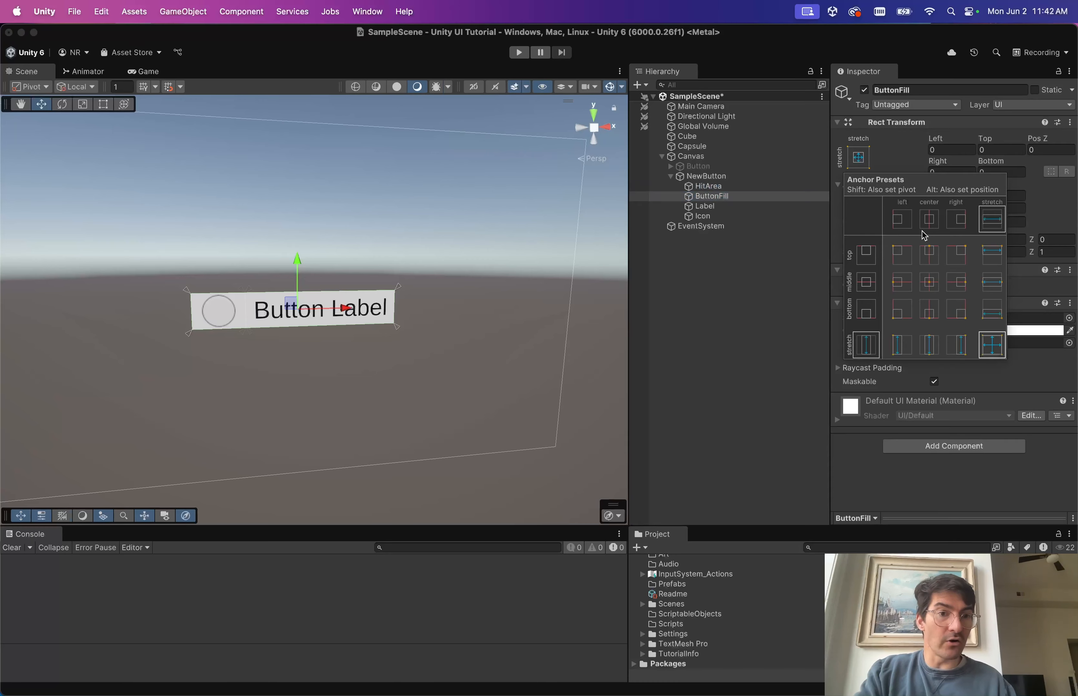
{"action": "left_click", "coordinate": [928, 283]}
{"action": "mouse_move", "coordinate": [940, 167]}
{"action": "left_mouse_down"}
{"action": "mouse_move", "coordinate": [955, 167]}
{"action": "mouse_move", "coordinate": [928, 167]}
{"action": "left_mouse_up"}
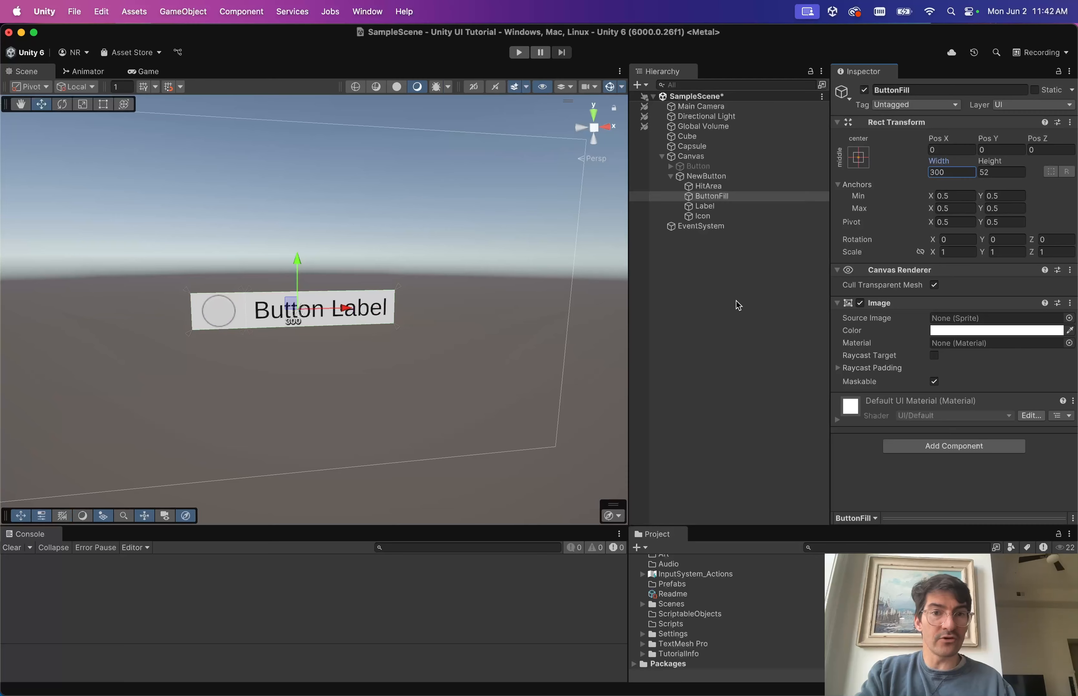
{"action": "left_click", "coordinate": [712, 176]}
{"action": "key", "text": "Left"}
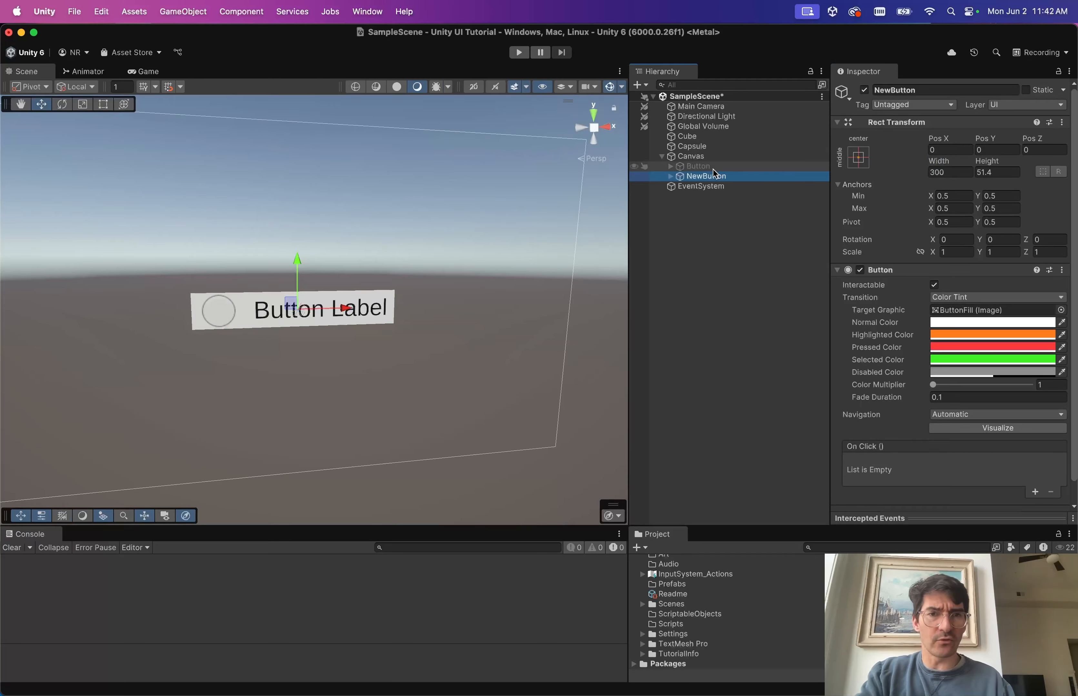
Duplicate NewButton and name the two copies LeftButton and RightButton.
{"action": "key", "text": "super+d"}
{"action": "left_click", "coordinate": [713, 176]}
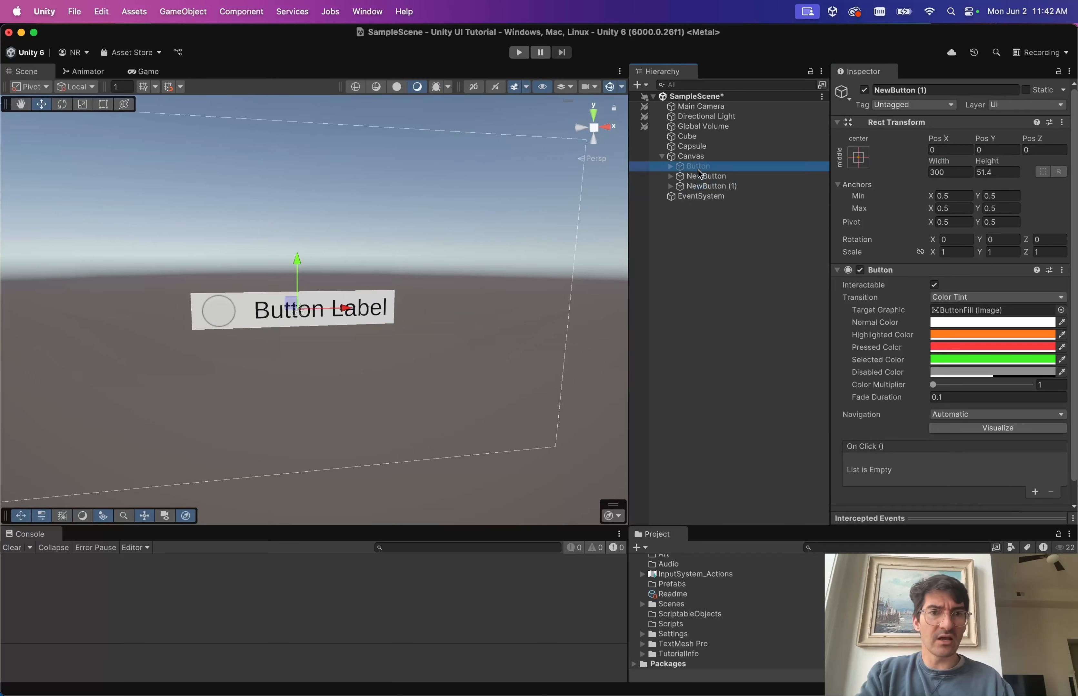
{"action": "left_click", "coordinate": [713, 177]}
{"action": "type", "text": "Left"}
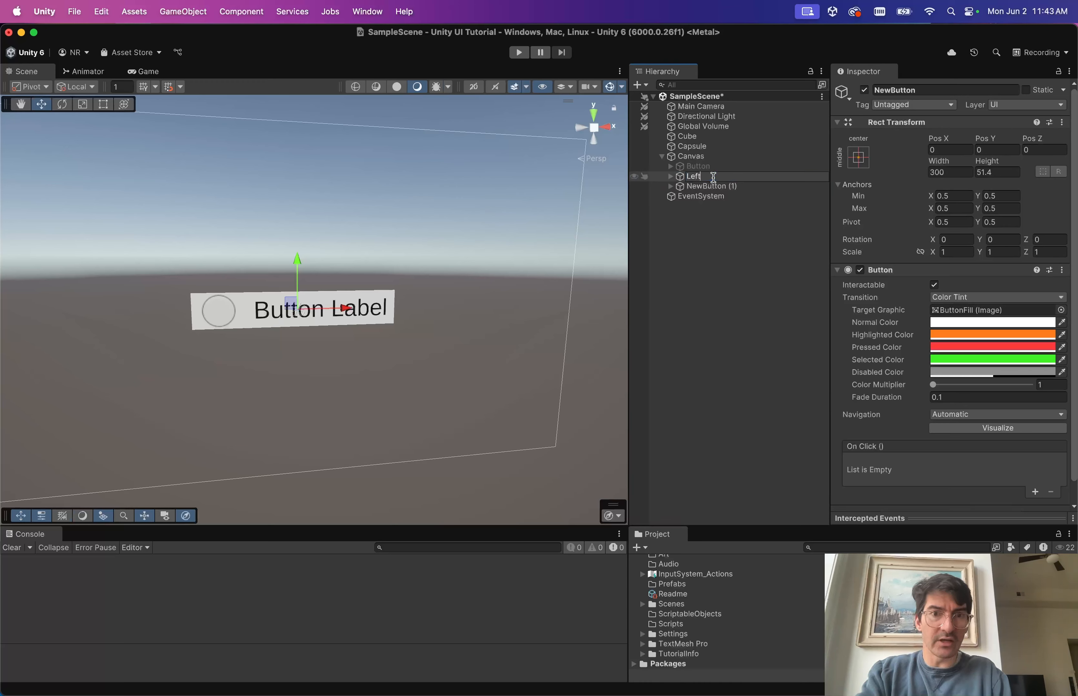
{"action": "type", "text": "Button"}
{"action": "key", "text": "Return"}
{"action": "left_click", "coordinate": [713, 187]}
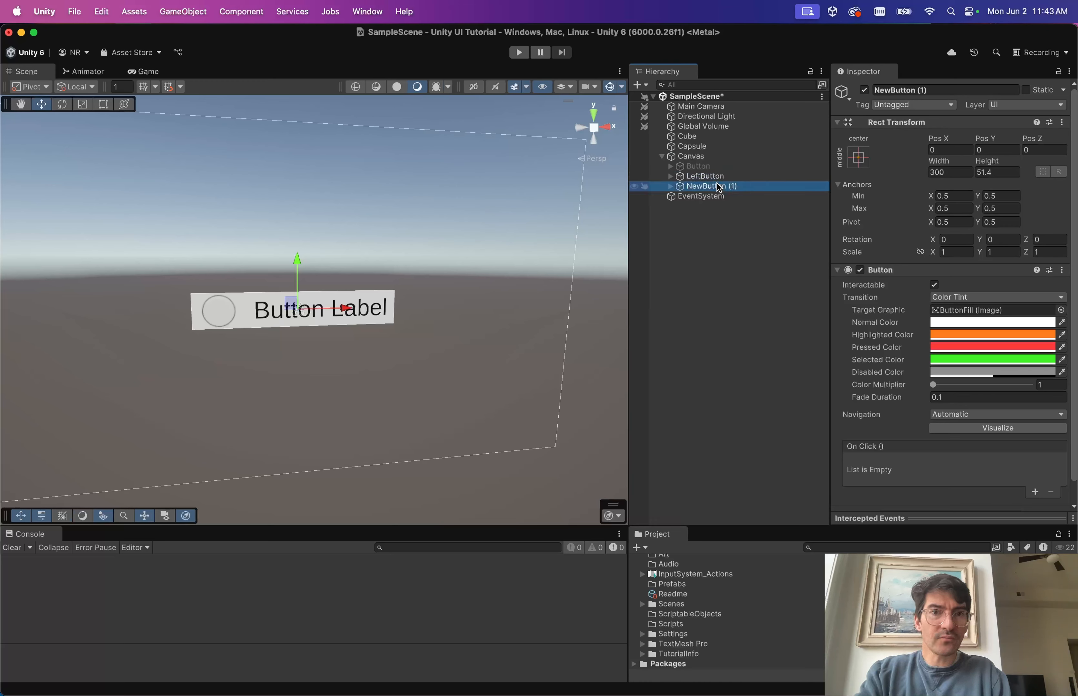
{"action": "left_click", "coordinate": [715, 187]}
{"action": "type", "text": "RightButton"}
{"action": "key", "text": "Return"}
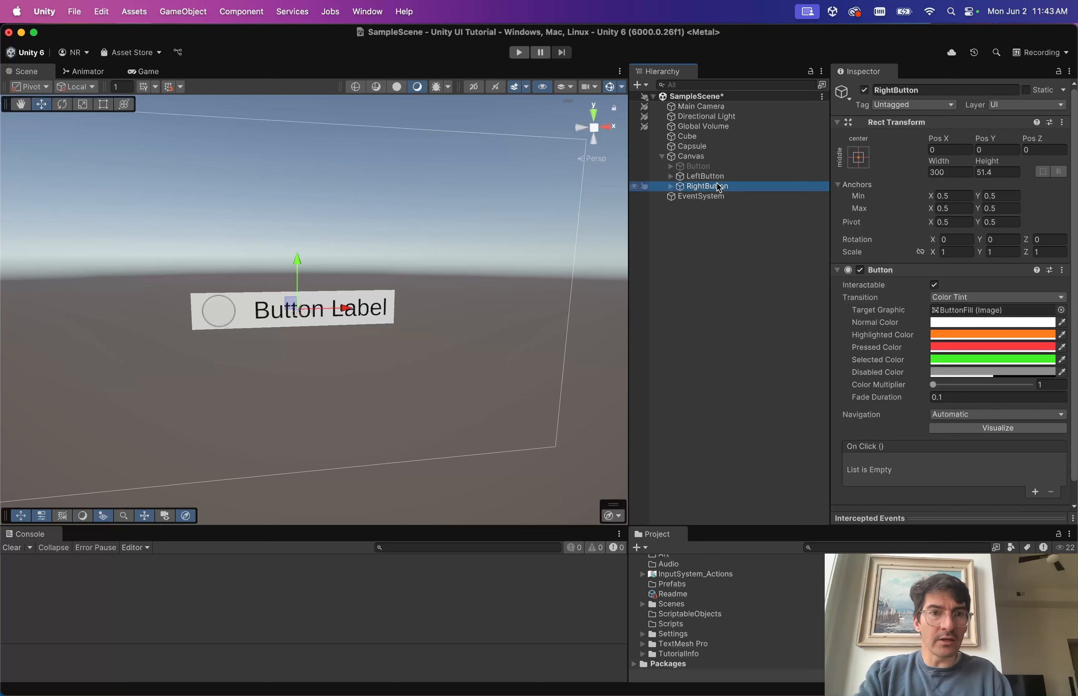
Position LeftButton at Pos X -200 and RightButton at Pos X 200.
{"action": "left_click", "coordinate": [752, 177]}
{"action": "left_click", "coordinate": [944, 150]}
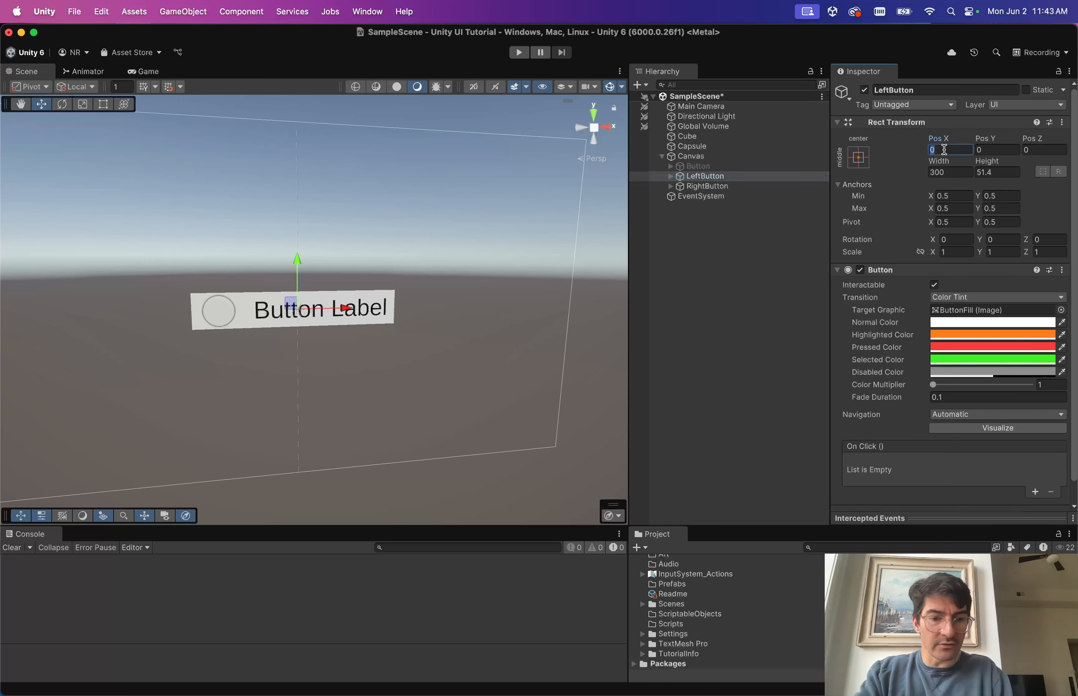
{"action": "type", "text": "-100"}
{"action": "left_click", "coordinate": [720, 187]}
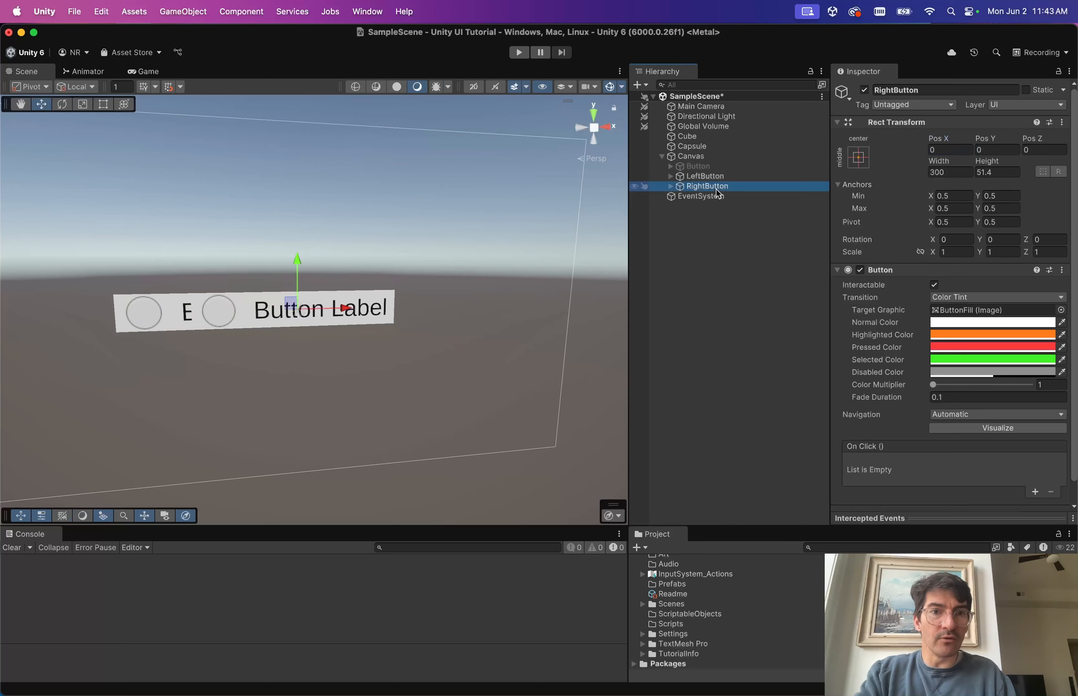
{"action": "left_click", "coordinate": [946, 149]}
{"action": "type", "text": "100"}
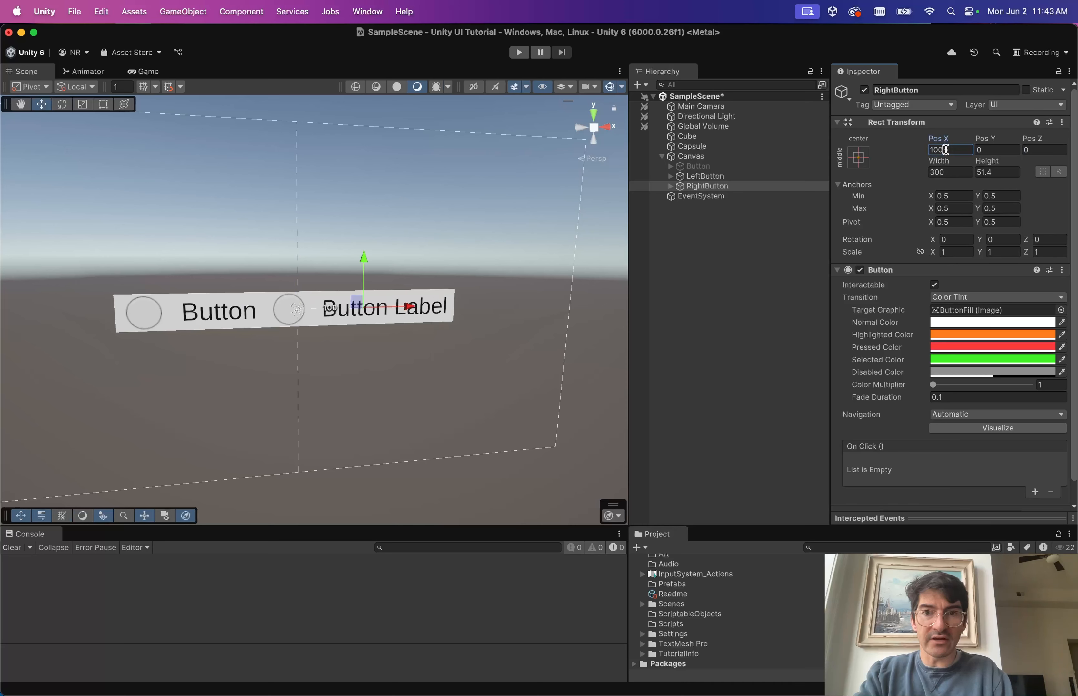
{"action": "double_click", "coordinate": [945, 150]}
{"action": "type", "text": "200"}
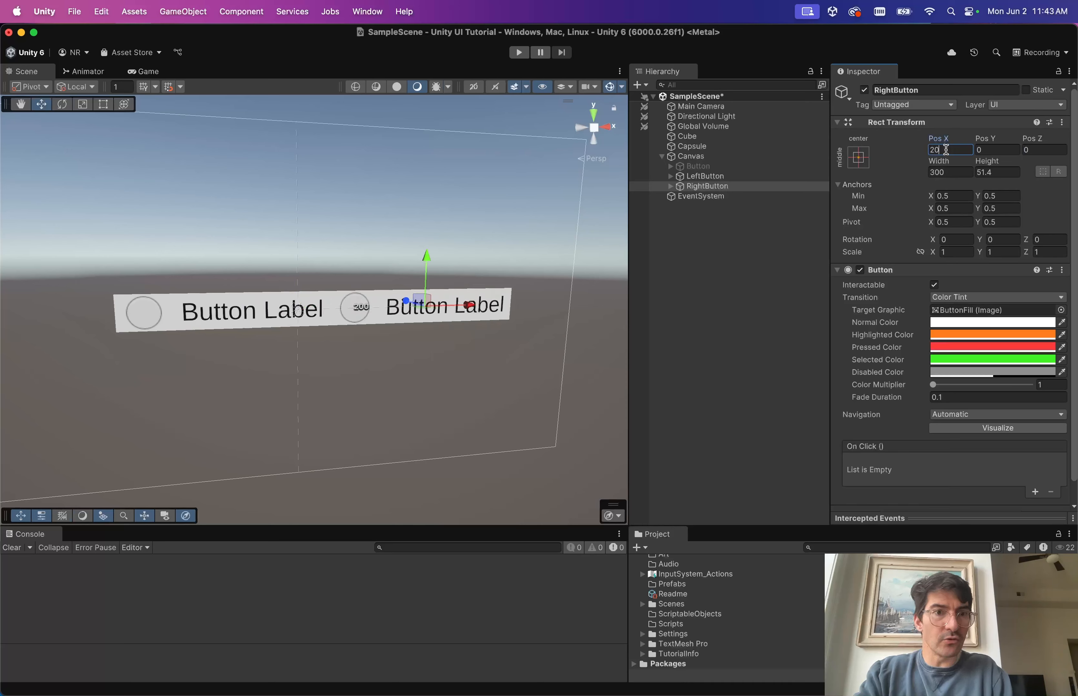
{"action": "left_click", "coordinate": [765, 177]}
{"action": "left_click", "coordinate": [955, 150]}
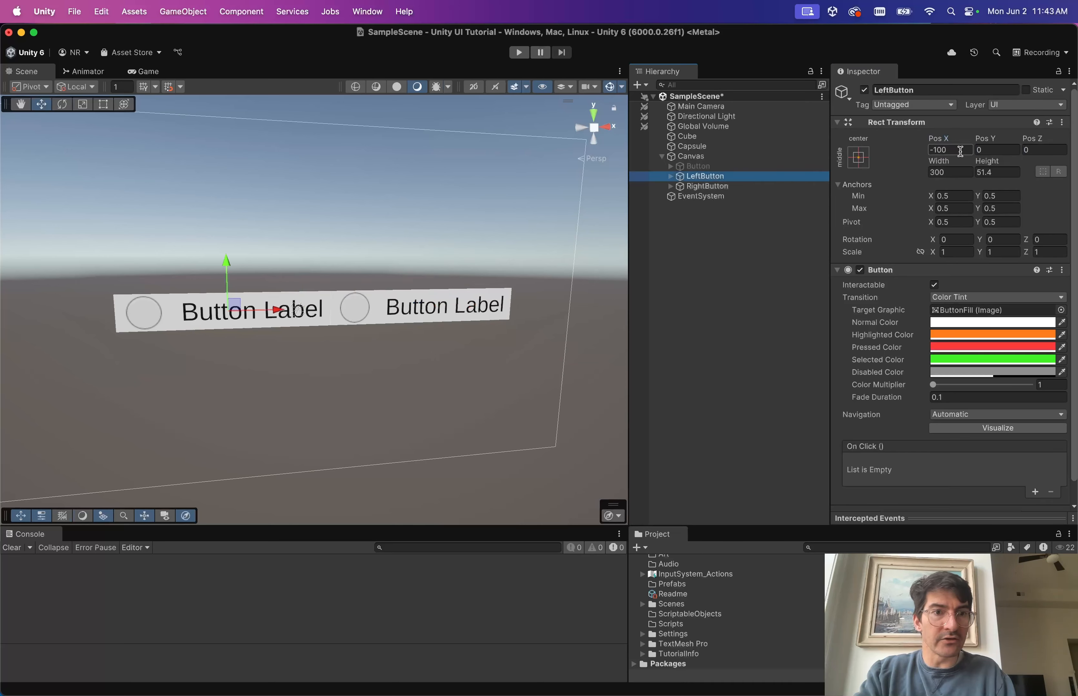
{"action": "type", "text": "-200"}
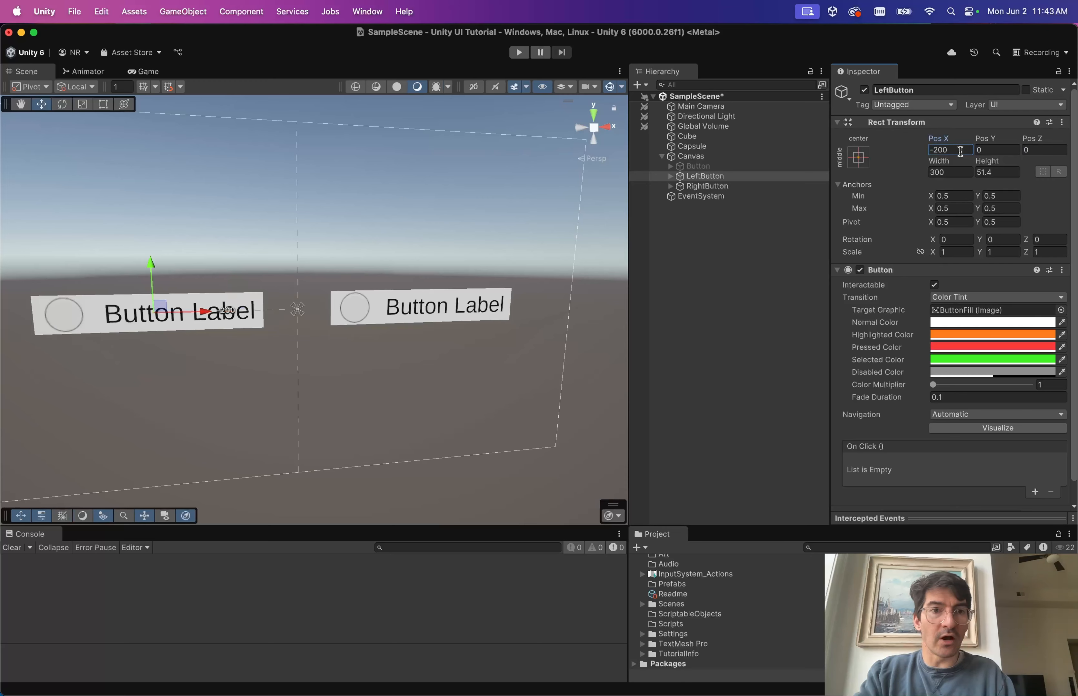
Make RightButton 174.1 tall, revealing its magenta hit area beyond the fill.
{"action": "left_click", "coordinate": [634, 284]}
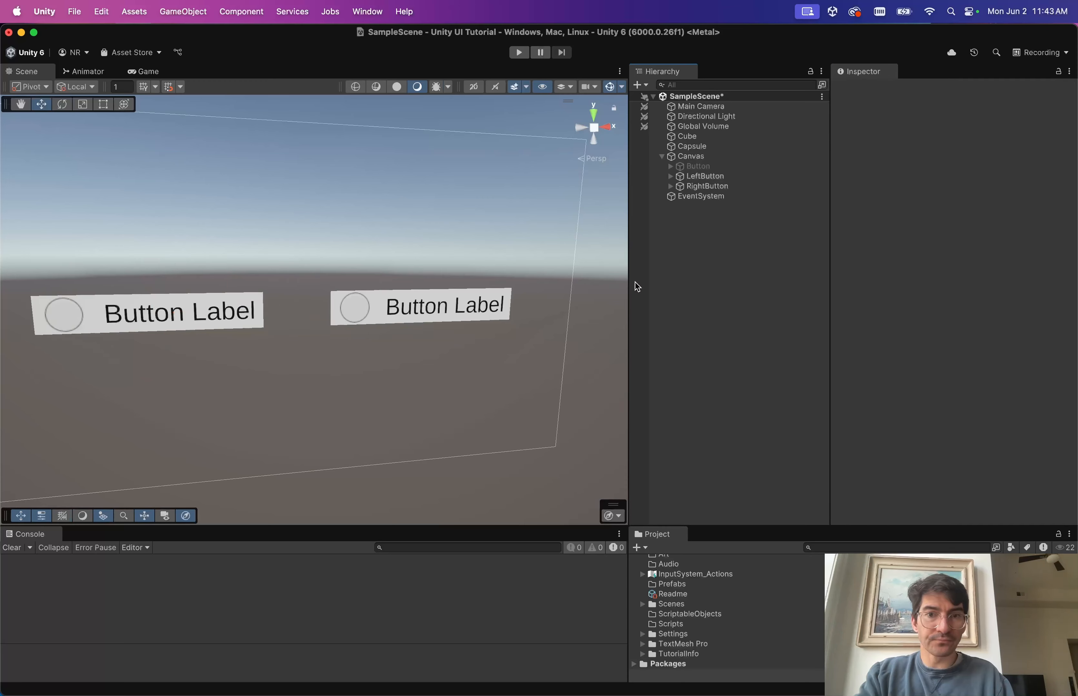
{"action": "left_click", "coordinate": [712, 185]}
{"action": "key", "text": "Right"}
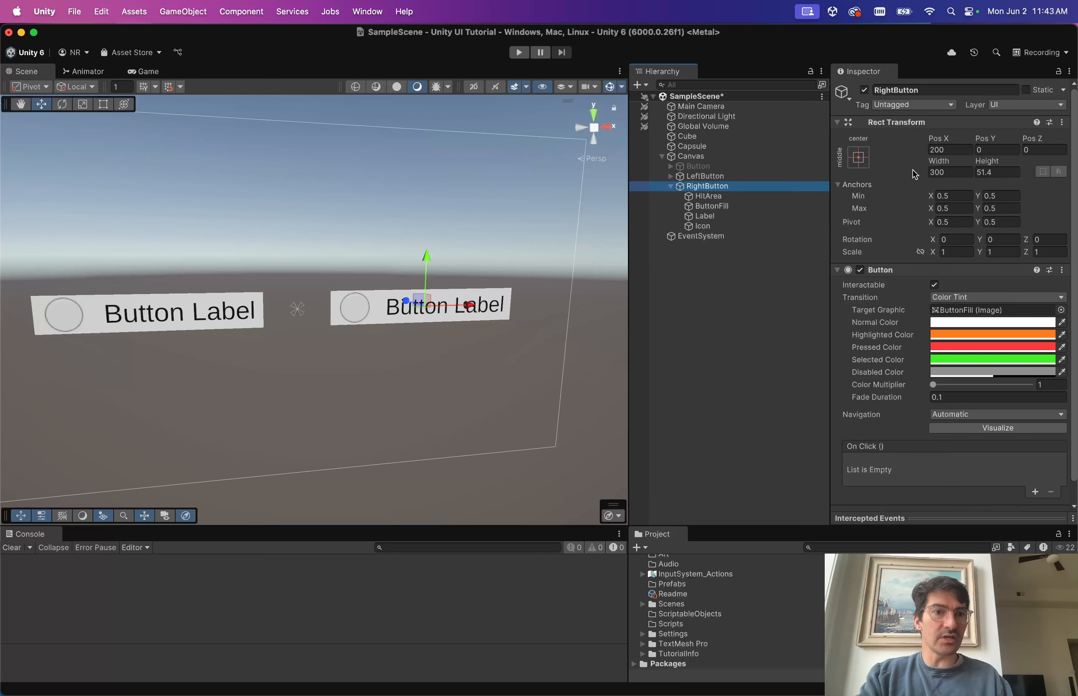
{"action": "left_click_drag", "start_coordinate": [987, 161], "coordinate": [983, 64]}
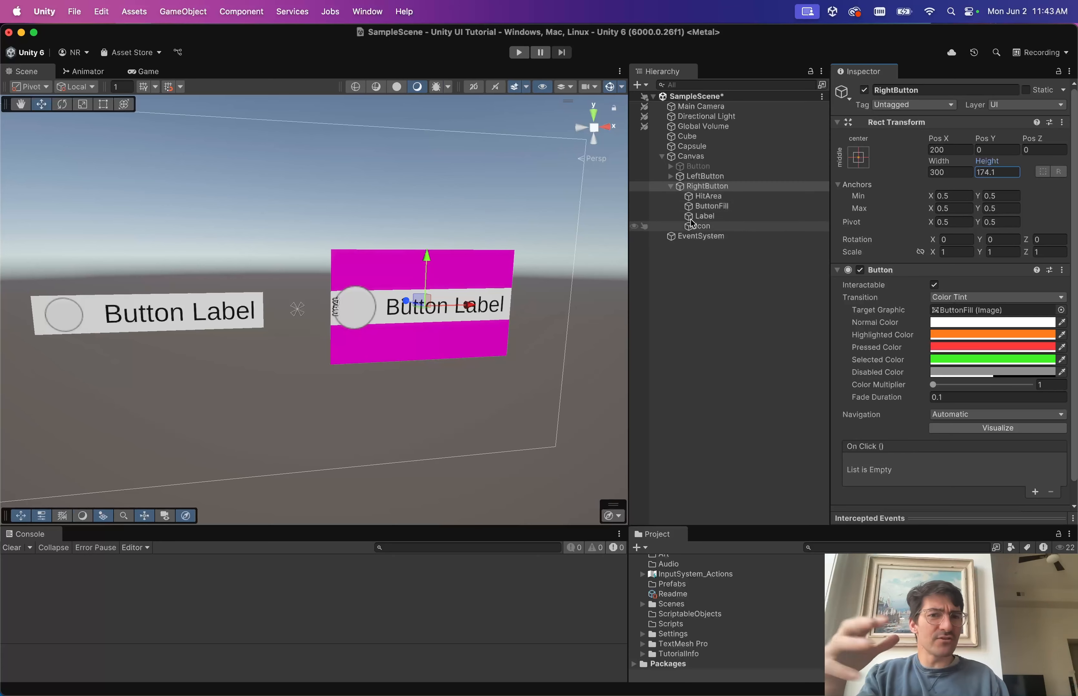
{"action": "left_click", "coordinate": [499, 297]}
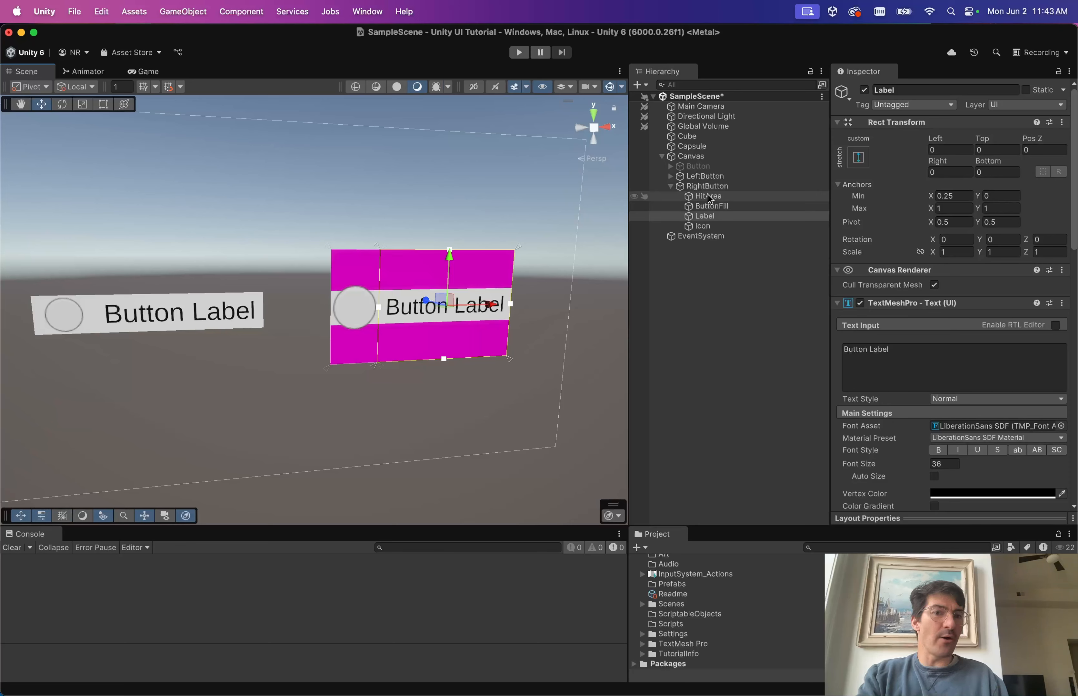
{"action": "left_click", "coordinate": [713, 204]}
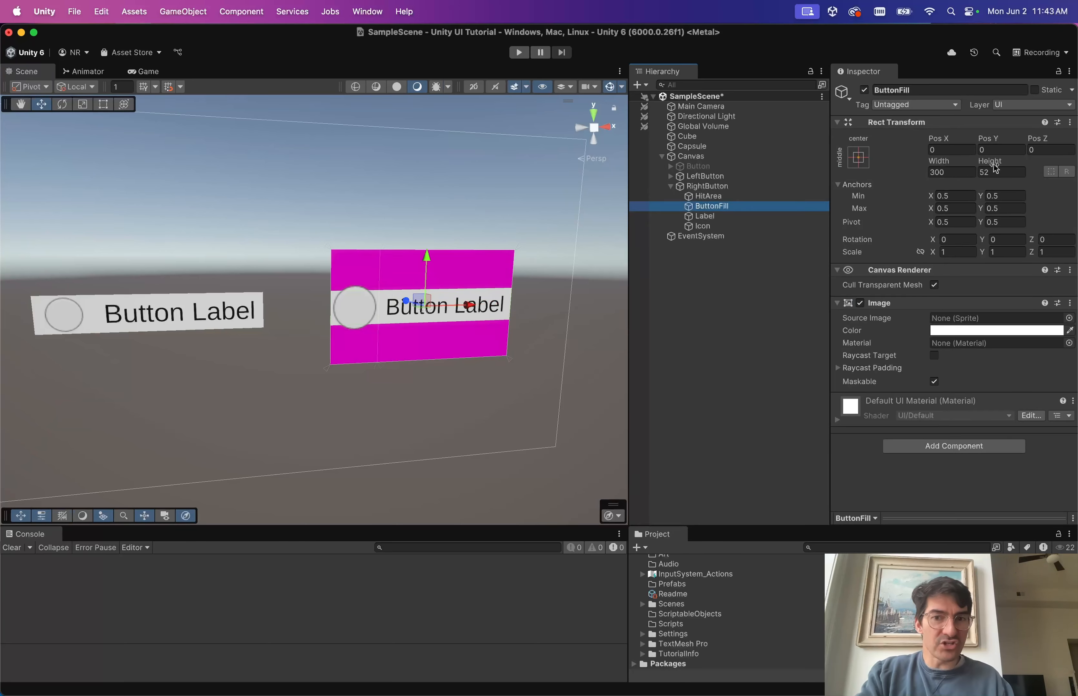
{"action": "left_click", "coordinate": [999, 172]}
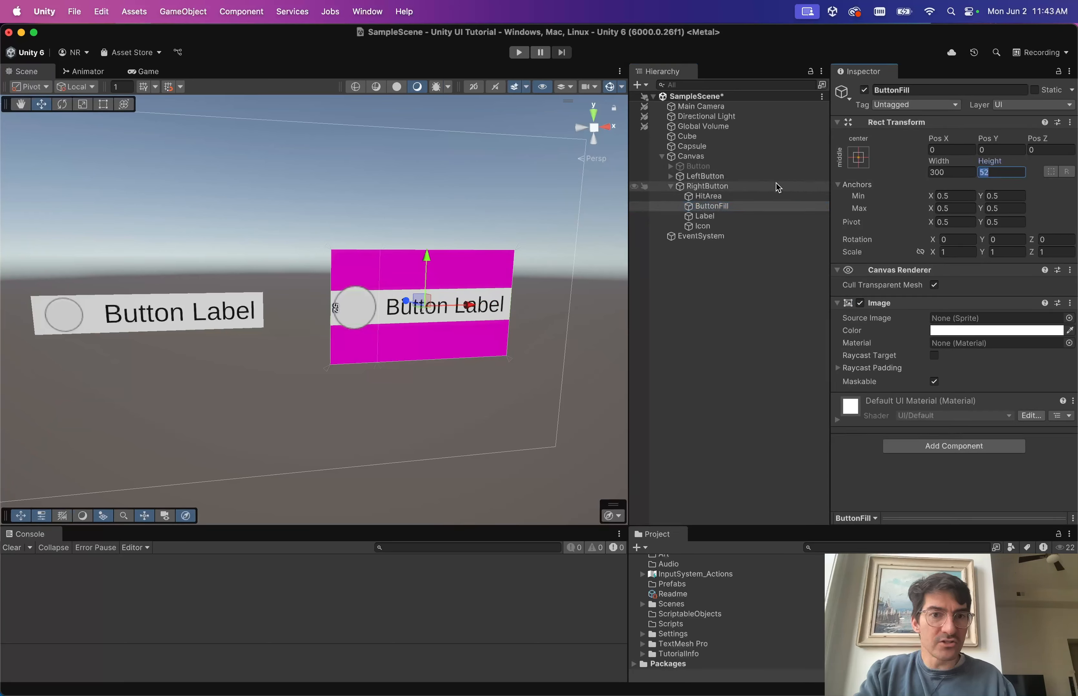
{"action": "left_click_drag", "start_coordinate": [995, 166], "coordinate": [1038, 150]}
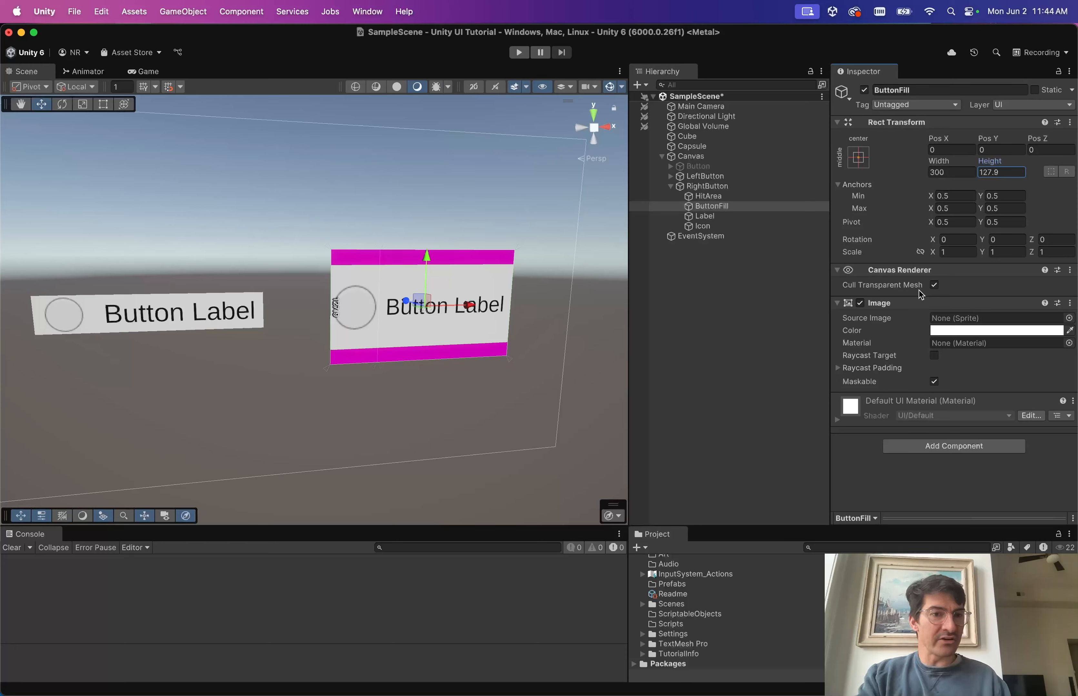
{"action": "key", "text": "super+z"}
{"action": "key", "text": "super+z"}
{"action": "key", "text": "super+z"}
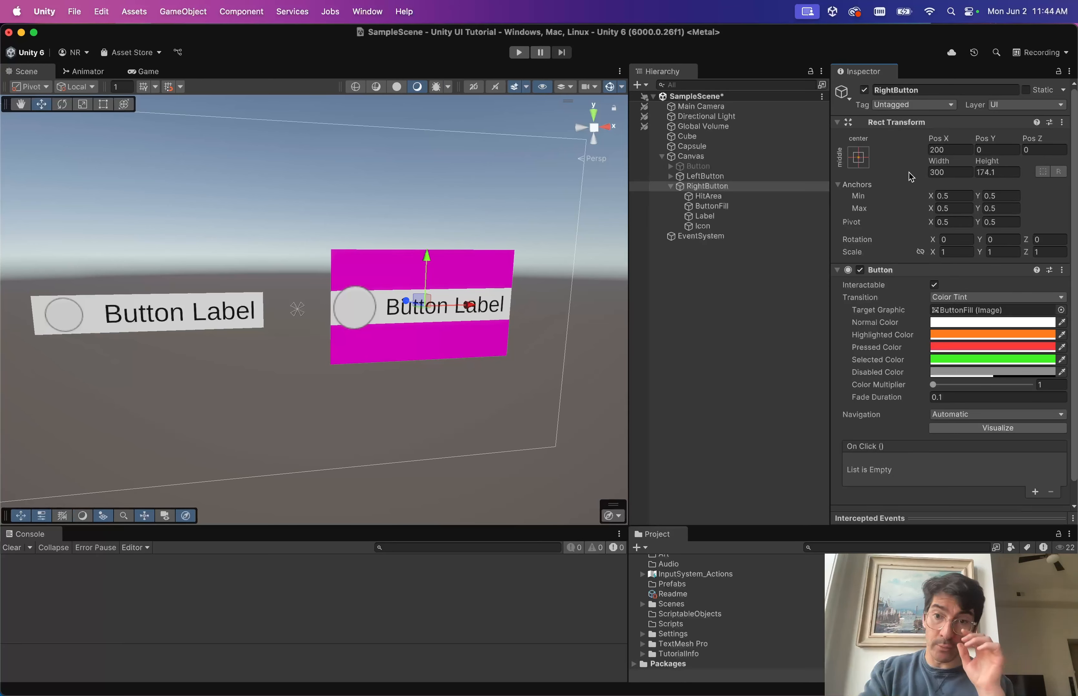
Anchor ButtonFill with the stretch-stretch preset so it fills the whole button.
{"action": "left_click", "coordinate": [716, 206]}
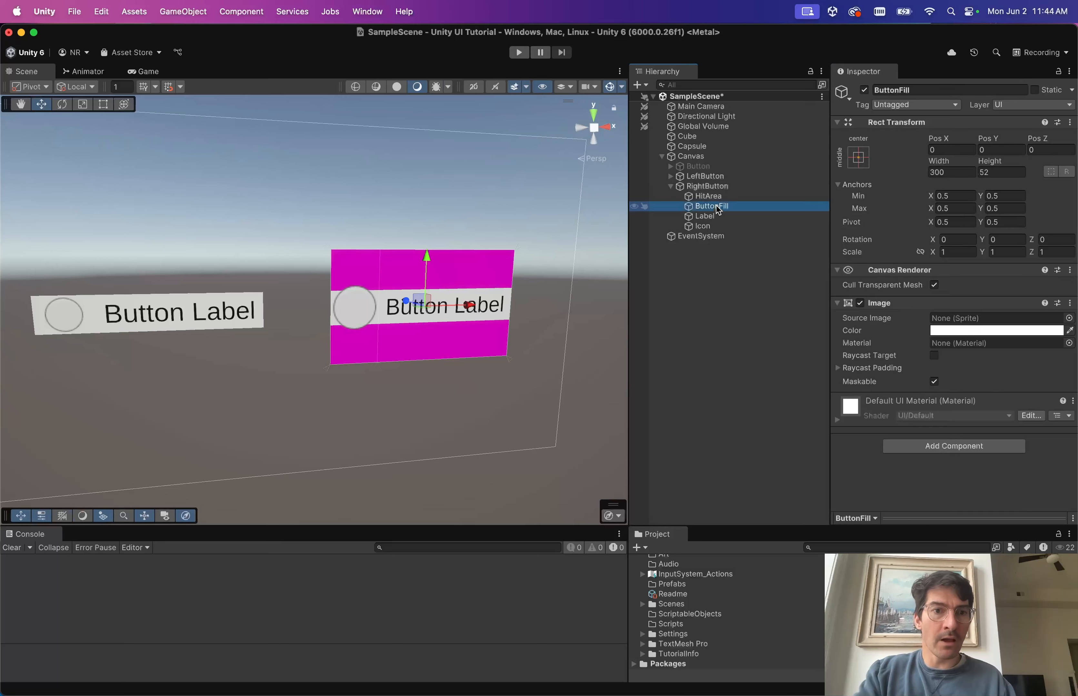
{"action": "left_click", "coordinate": [858, 158]}
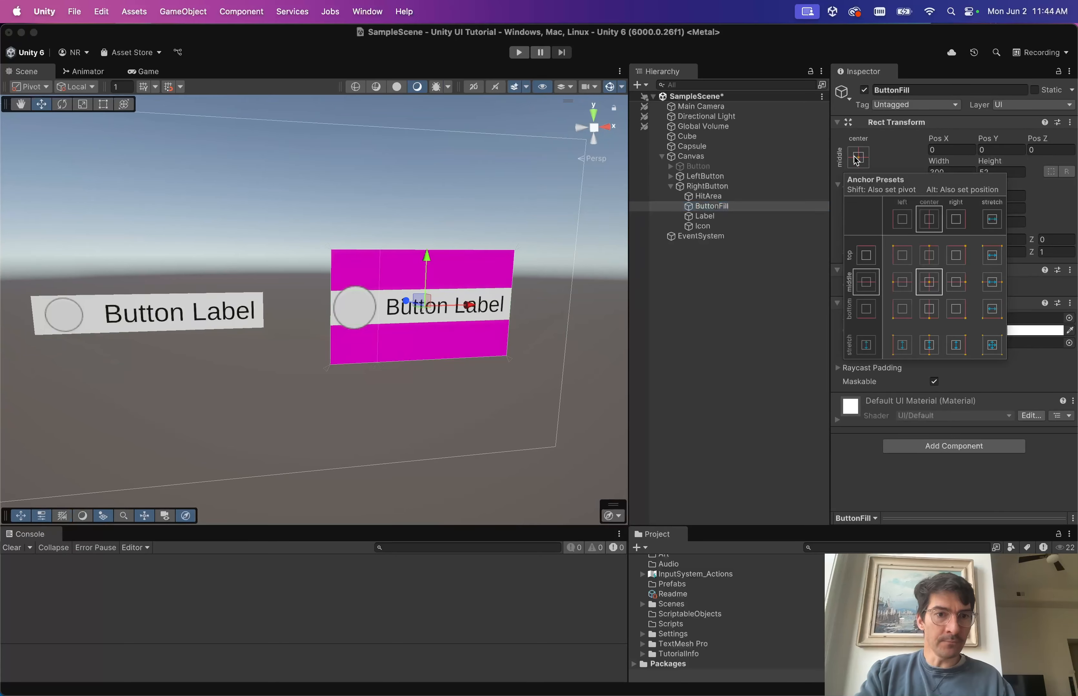
{"action": "left_click", "coordinate": [991, 346], "text": "alt"}
{"action": "left_click", "coordinate": [760, 208]}
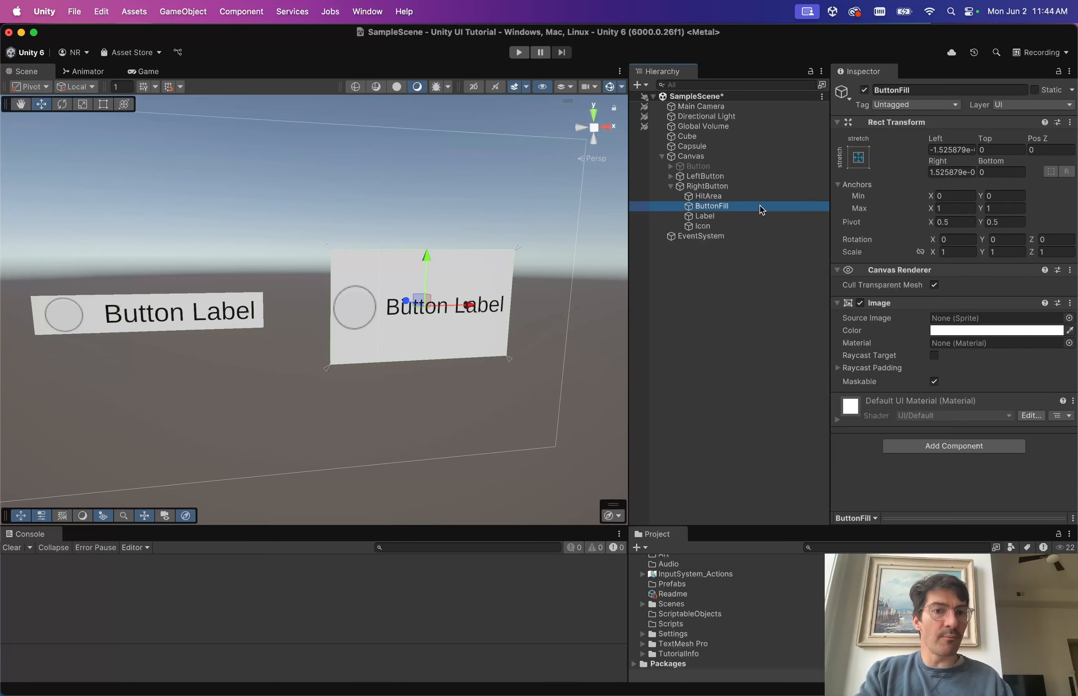
Scrub RightButton's width to test the fill, then restore it to 300.
{"action": "left_click", "coordinate": [727, 186]}
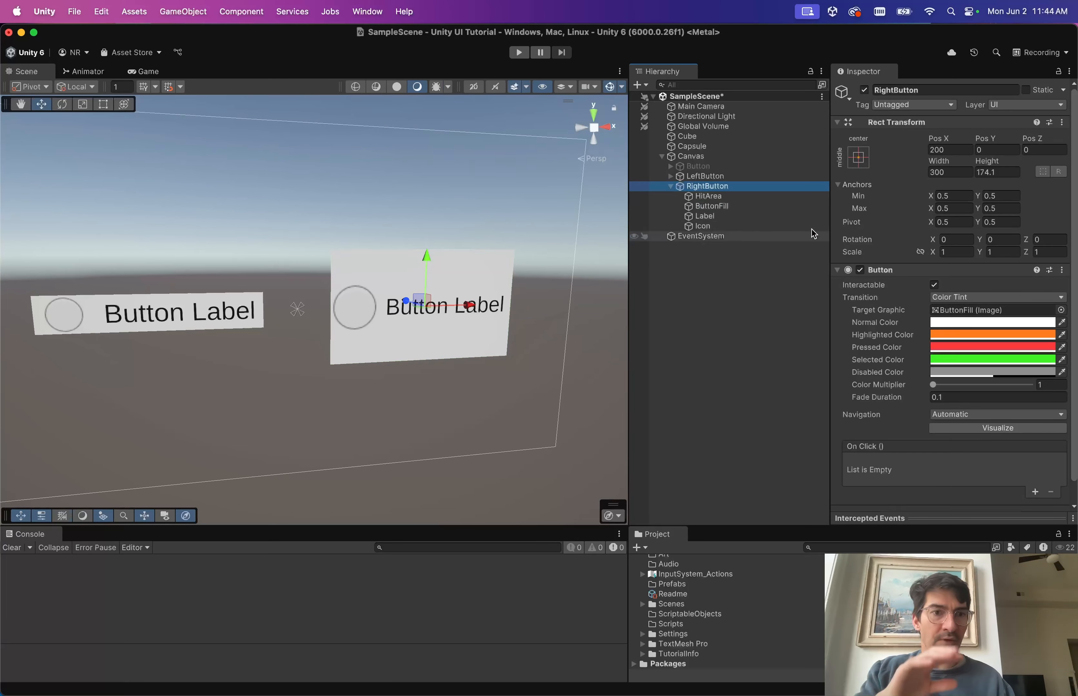
{"action": "left_click_drag", "start_coordinate": [943, 164], "coordinate": [1074, 200]}
{"action": "key", "text": "super+z"}
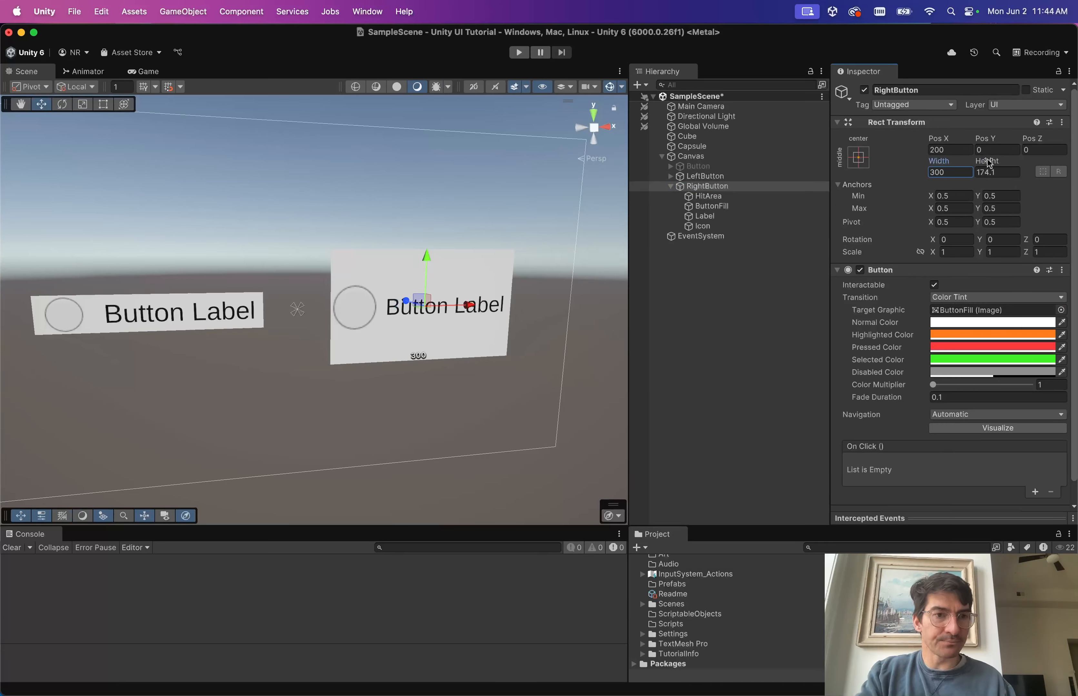
{"action": "left_click", "coordinate": [706, 197]}
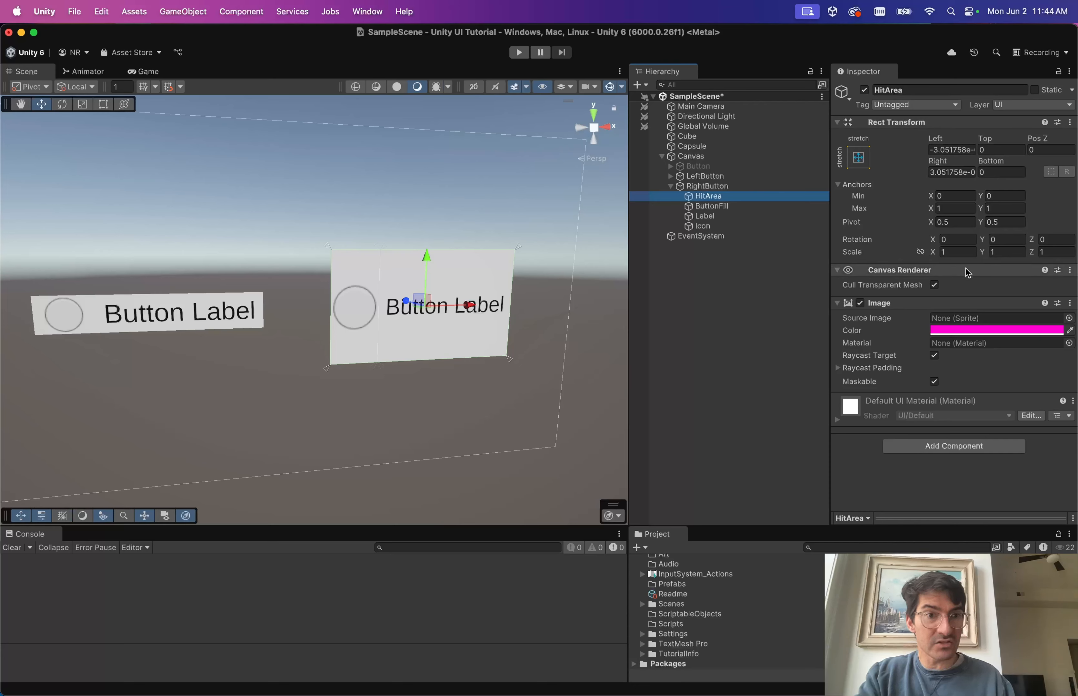
Set HitArea's Left, Top, Right and Bottom offsets to -20 each.
{"action": "left_click", "coordinate": [961, 150]}
{"action": "key", "text": "BackSpace"}
{"action": "type", "text": "-"}
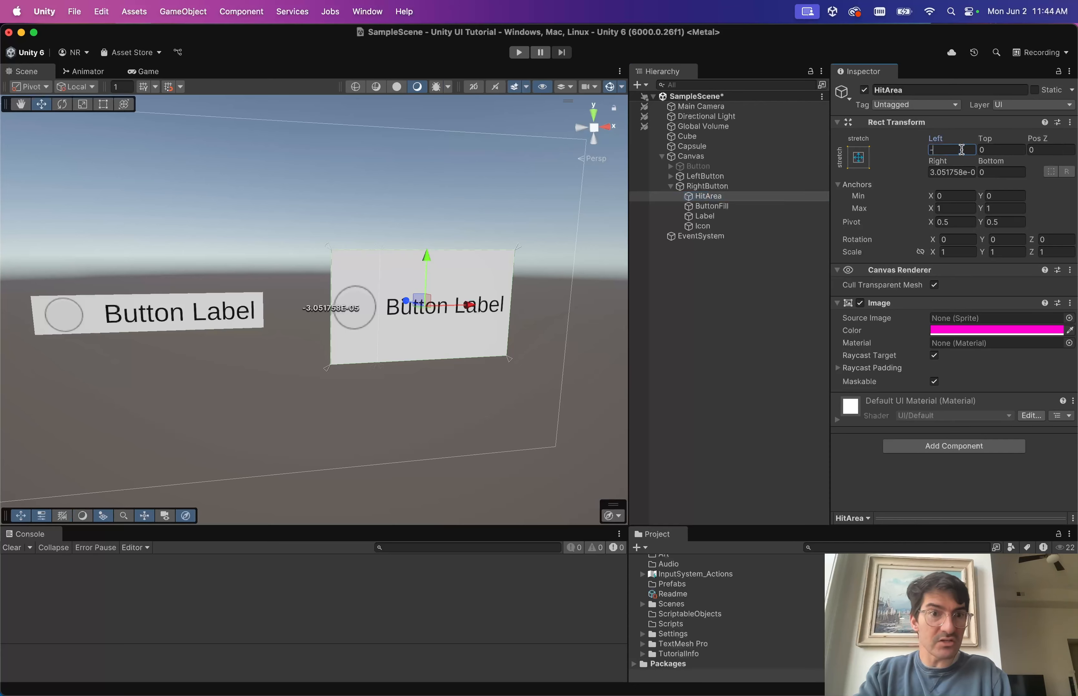
{"action": "type", "text": "20"}
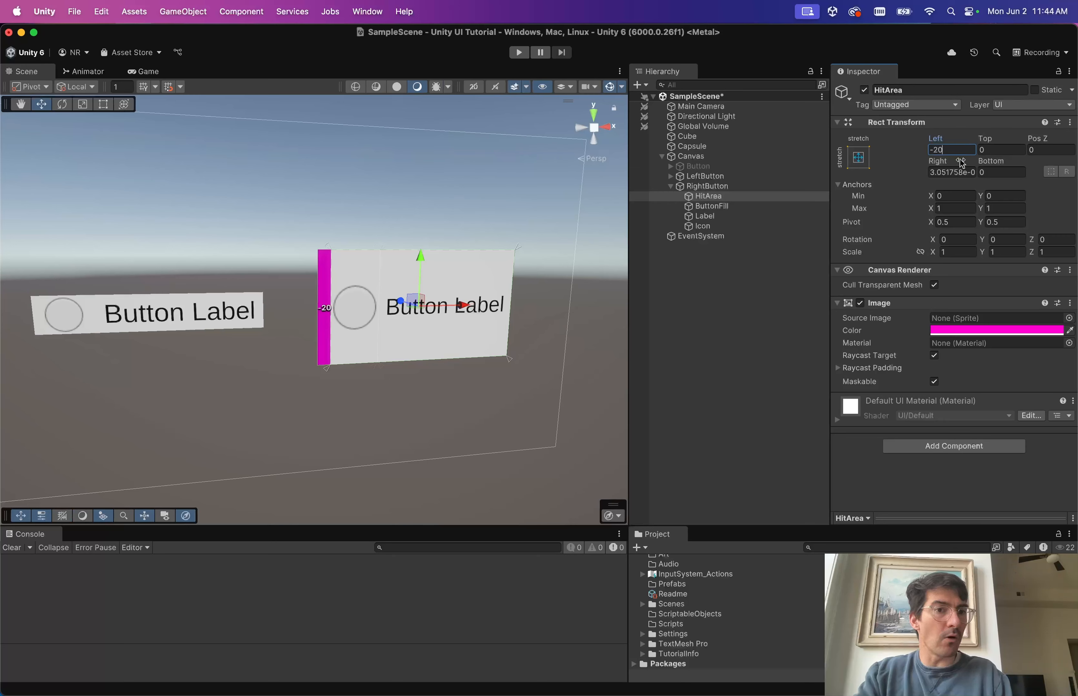
{"action": "left_click", "coordinate": [991, 150]}
{"action": "type", "text": "-"}
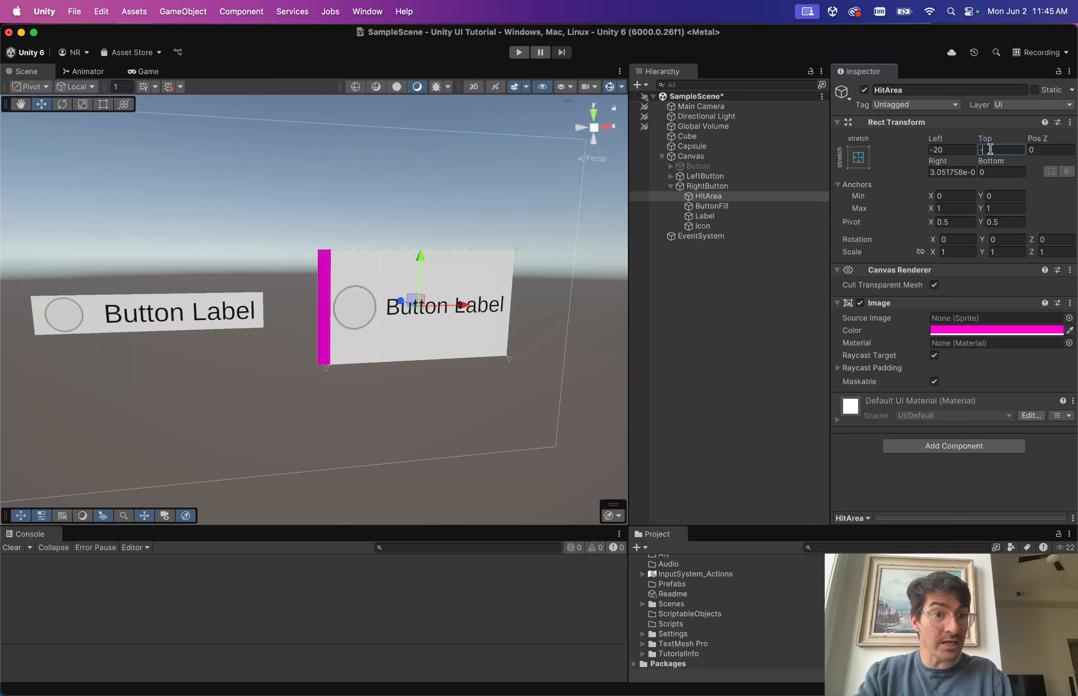
{"action": "type", "text": "20"}
{"action": "key", "text": "Tab"}
{"action": "key", "text": "Tab"}
{"action": "type", "text": "-20"}
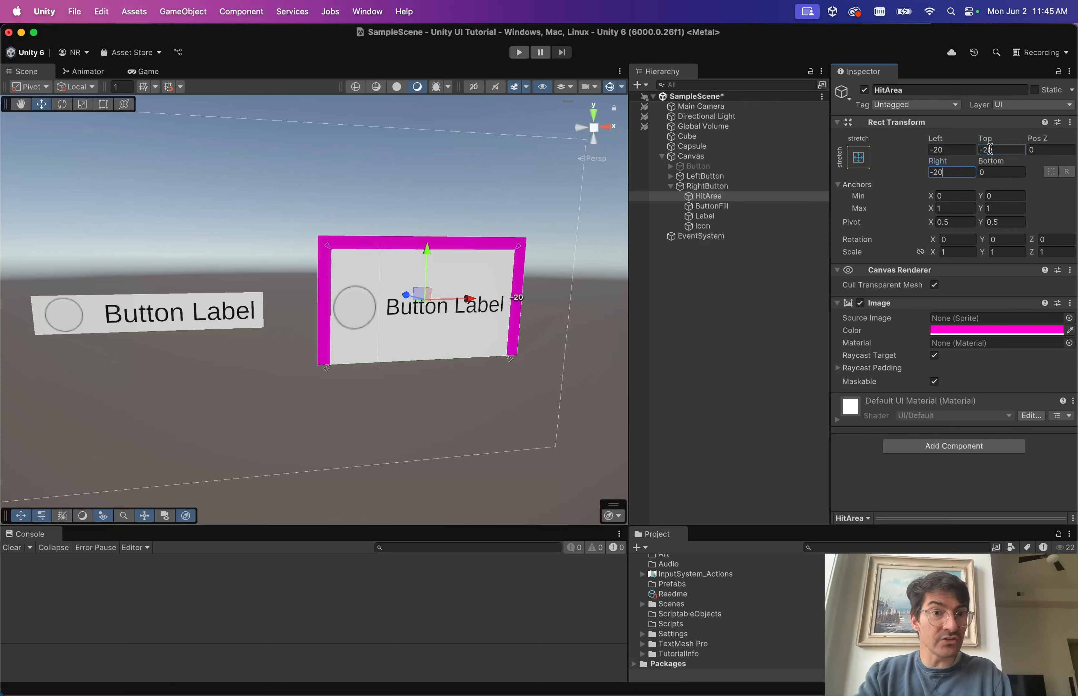
{"action": "key", "text": "Tab"}
{"action": "type", "text": "-20"}
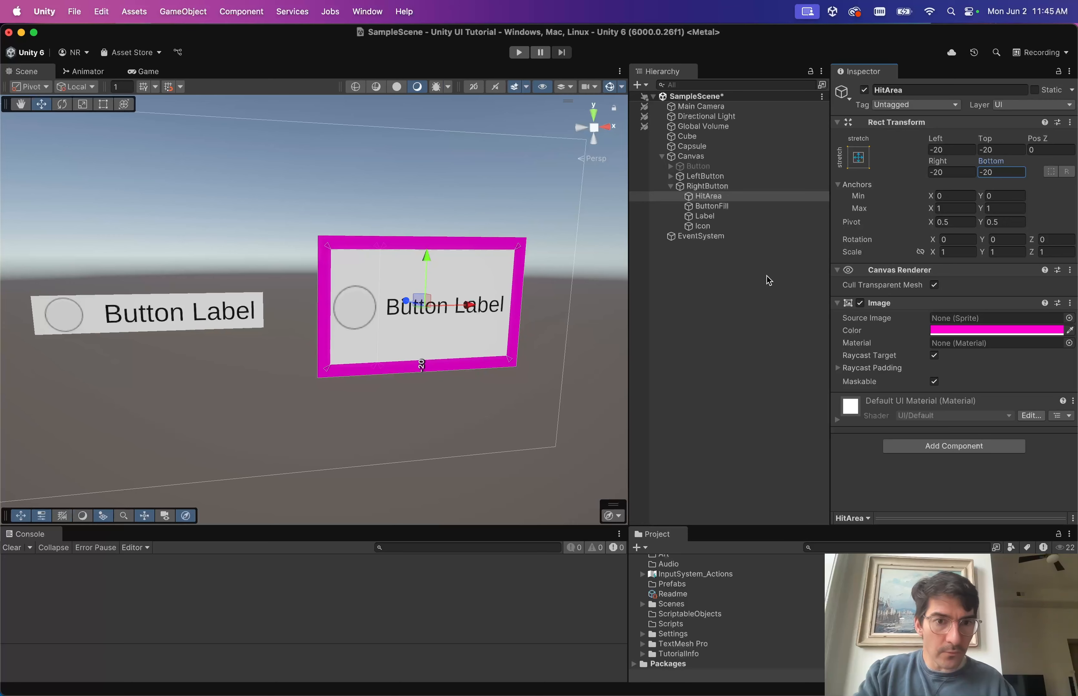
{"action": "left_click", "coordinate": [964, 331]}
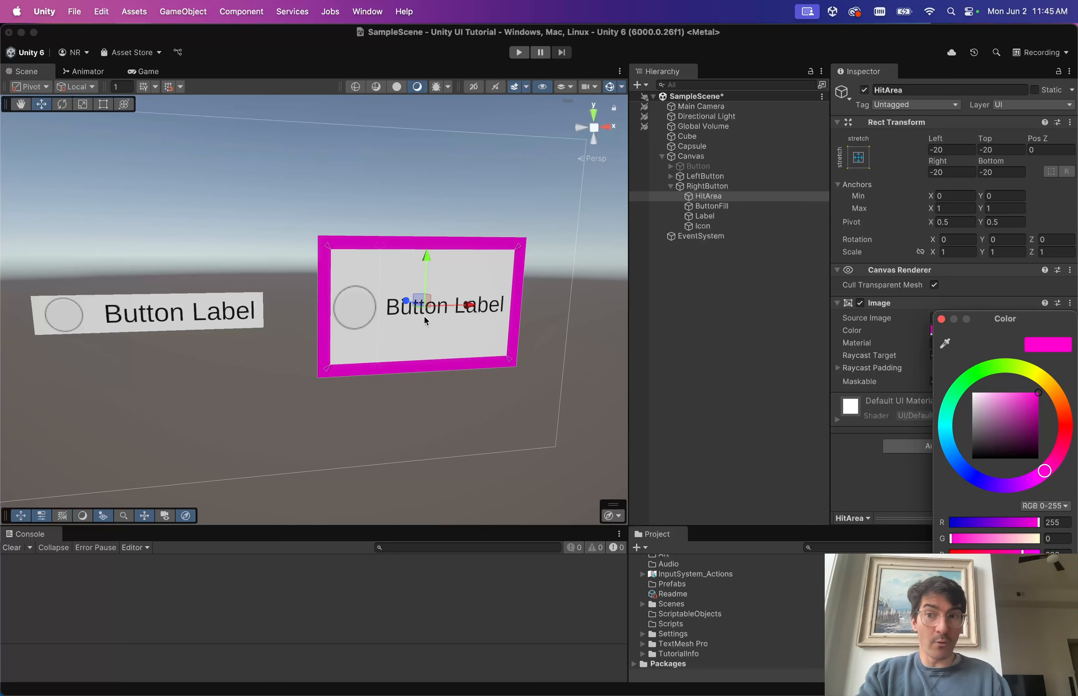
Check the Game view, then drop HitArea's Image colour alpha to near zero.
{"action": "left_click", "coordinate": [144, 71]}
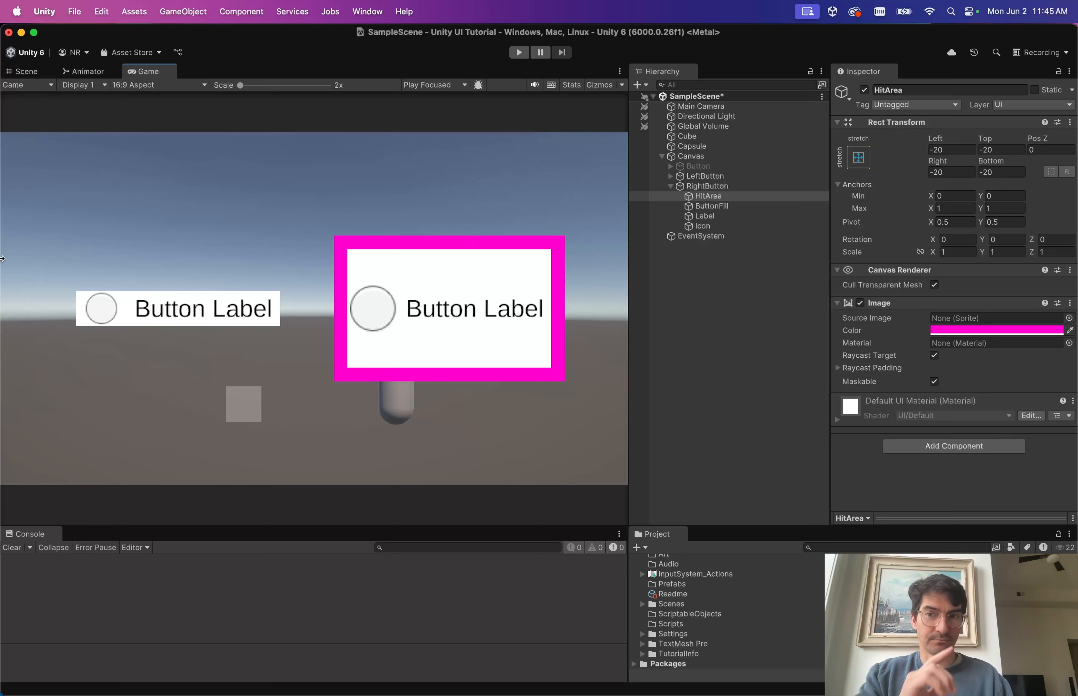
{"action": "left_click", "coordinate": [28, 74]}
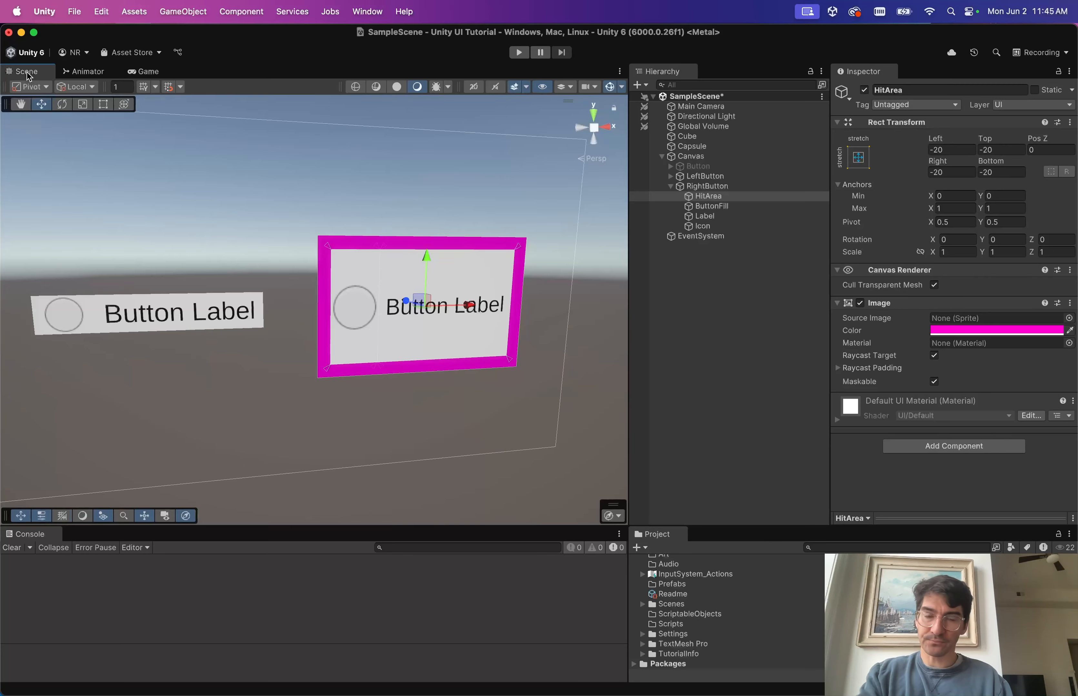
{"action": "left_click", "coordinate": [996, 330]}
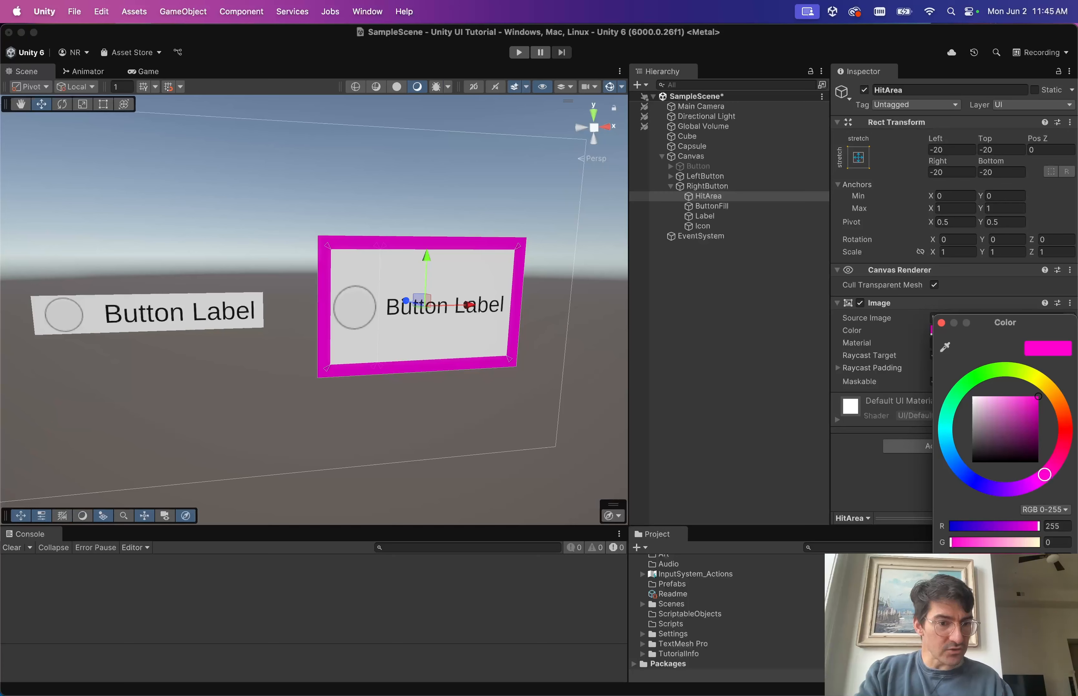
{"action": "left_click_drag", "start_coordinate": [1037, 575], "coordinate": [952, 575]}
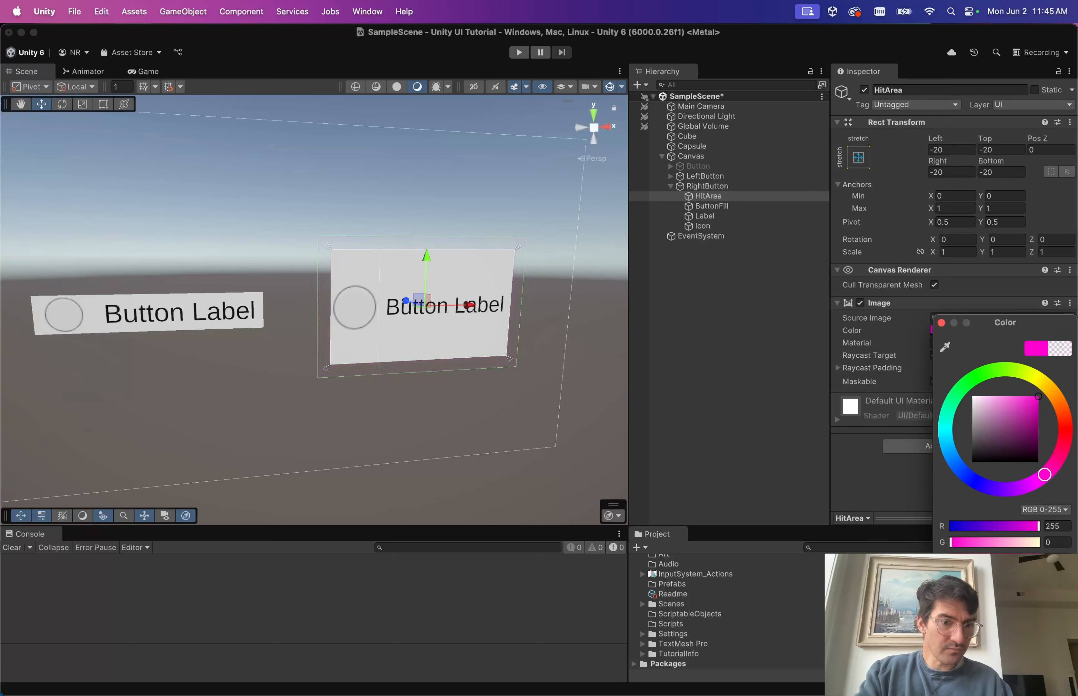
{"action": "left_click", "coordinate": [940, 323]}
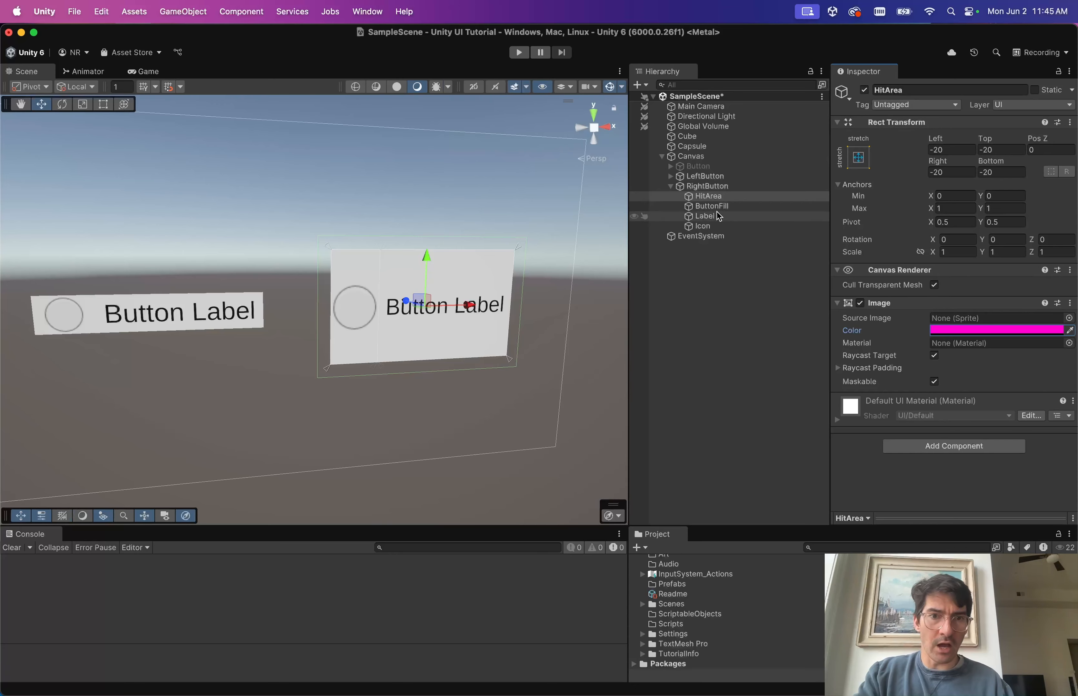
{"action": "left_click", "coordinate": [720, 187]}
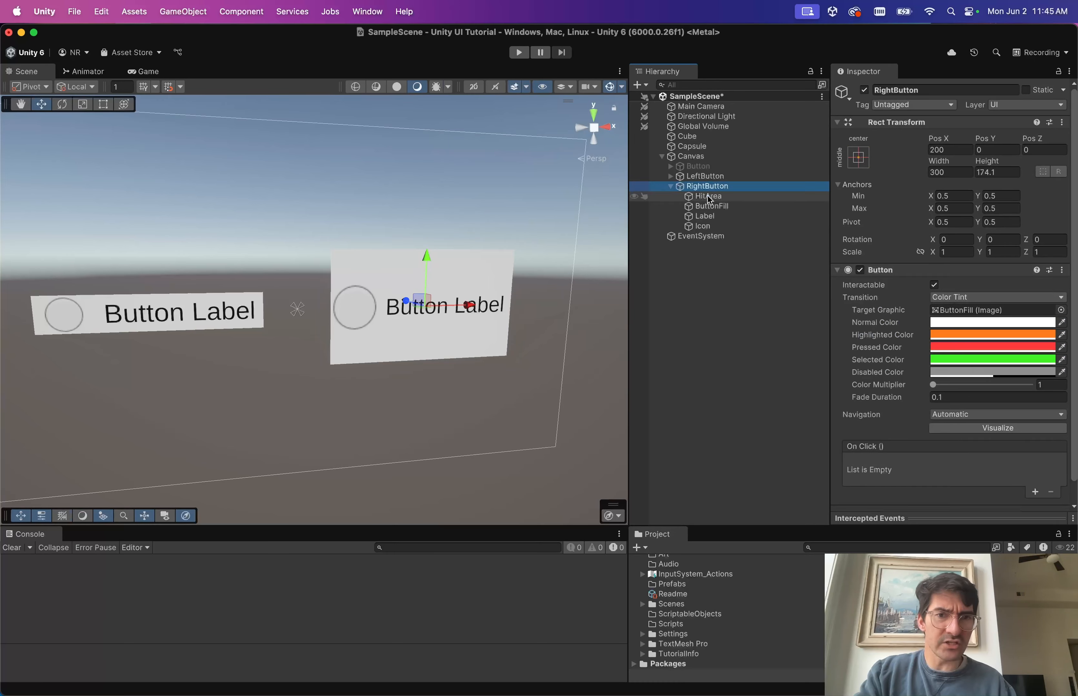
{"action": "left_click", "coordinate": [709, 198]}
Enter Play mode, press RightButton to see its red and green tints, then stop.
{"action": "left_click", "coordinate": [711, 207]}
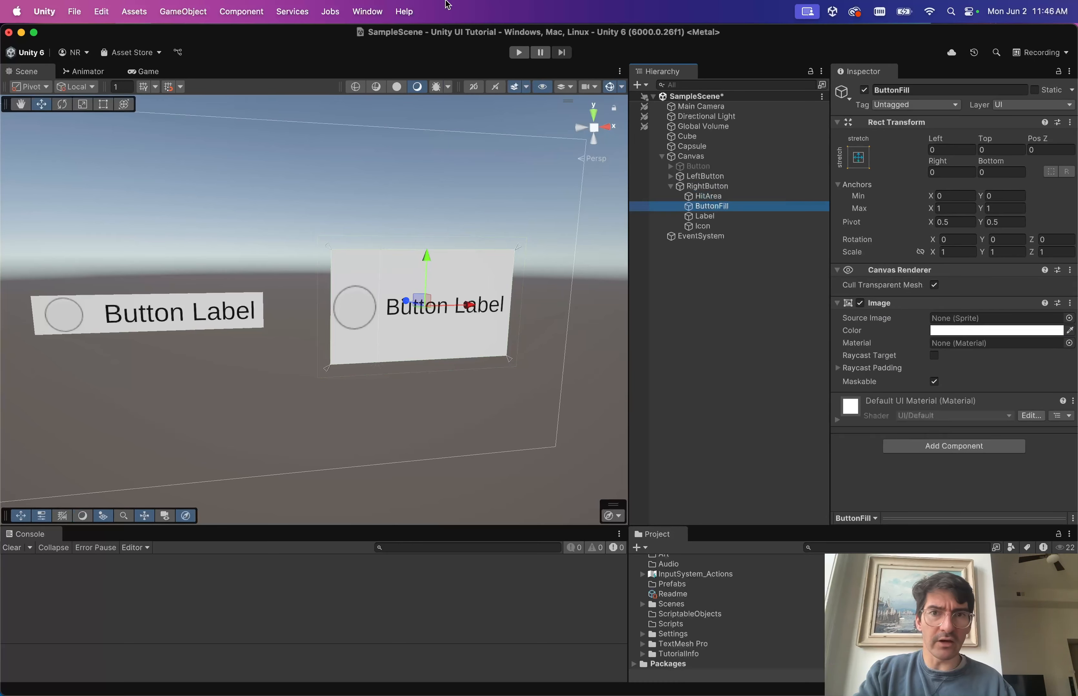
{"action": "left_click", "coordinate": [518, 53]}
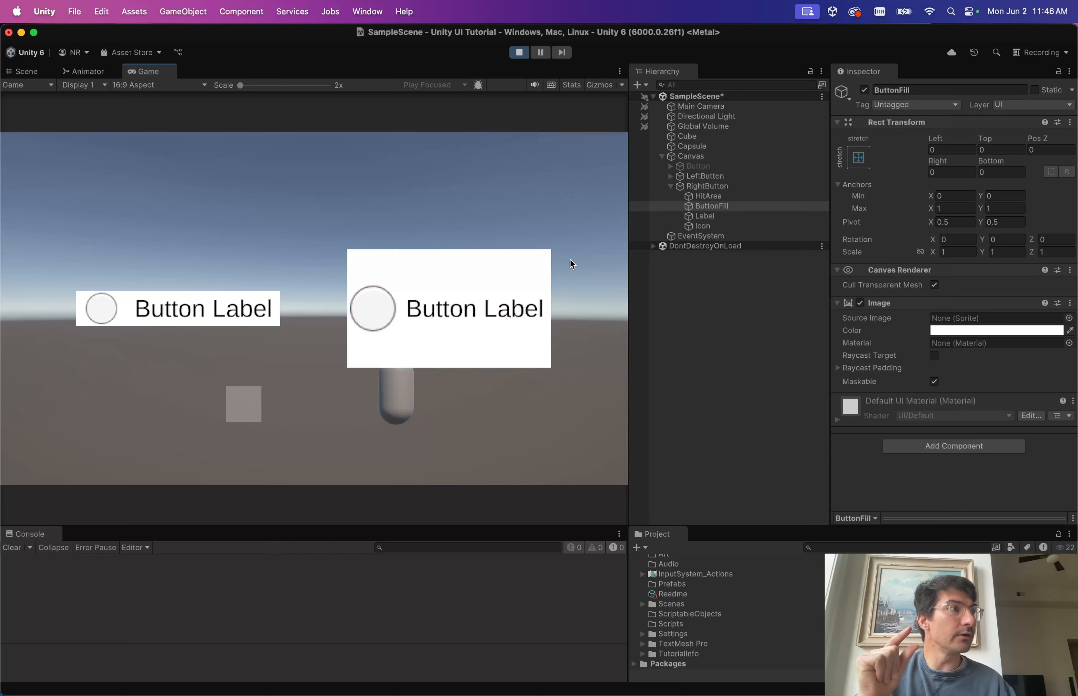
{"action": "left_click", "coordinate": [561, 276]}
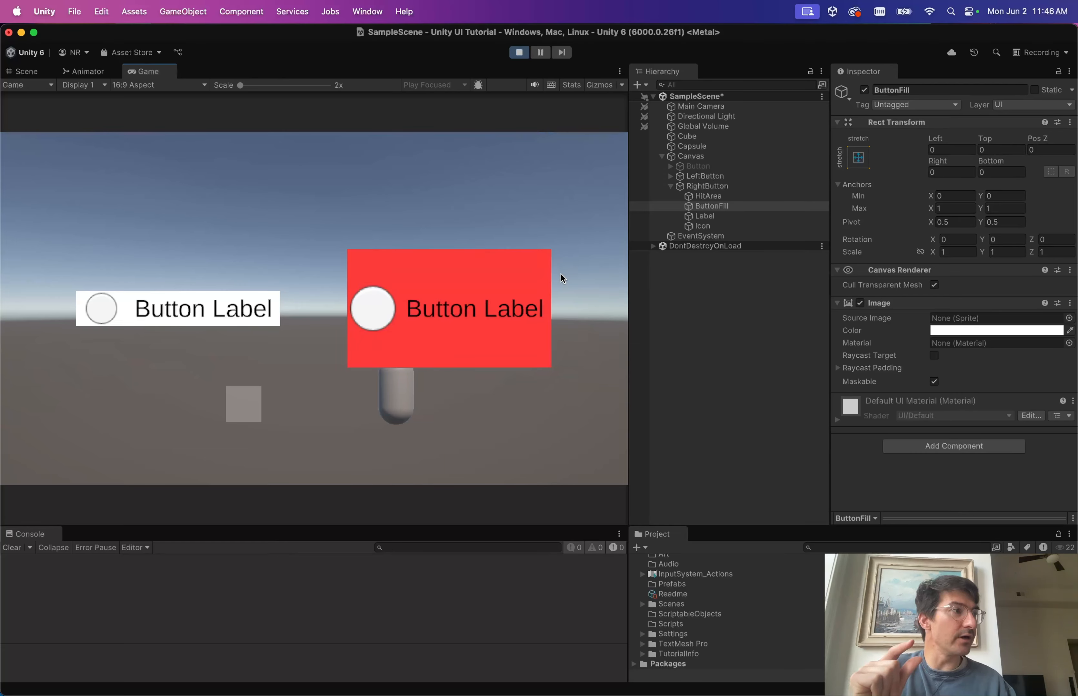
{"action": "left_click", "coordinate": [519, 52]}
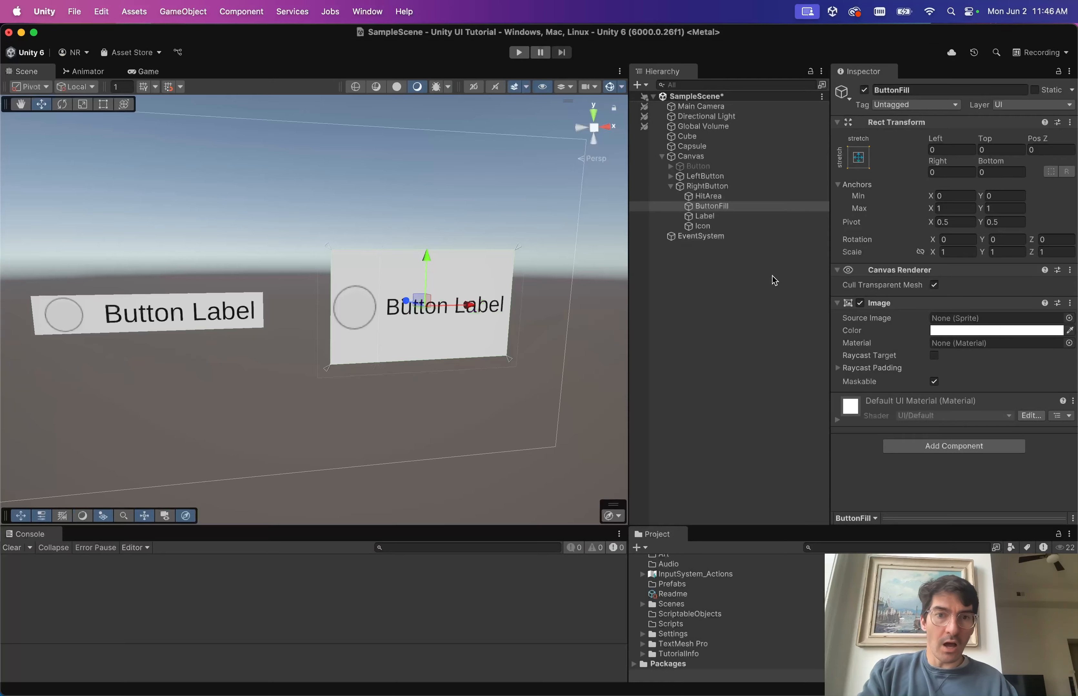
Inspect HitArea, RightButton and ButtonFill in the Hierarchy.
{"action": "left_click", "coordinate": [720, 198]}
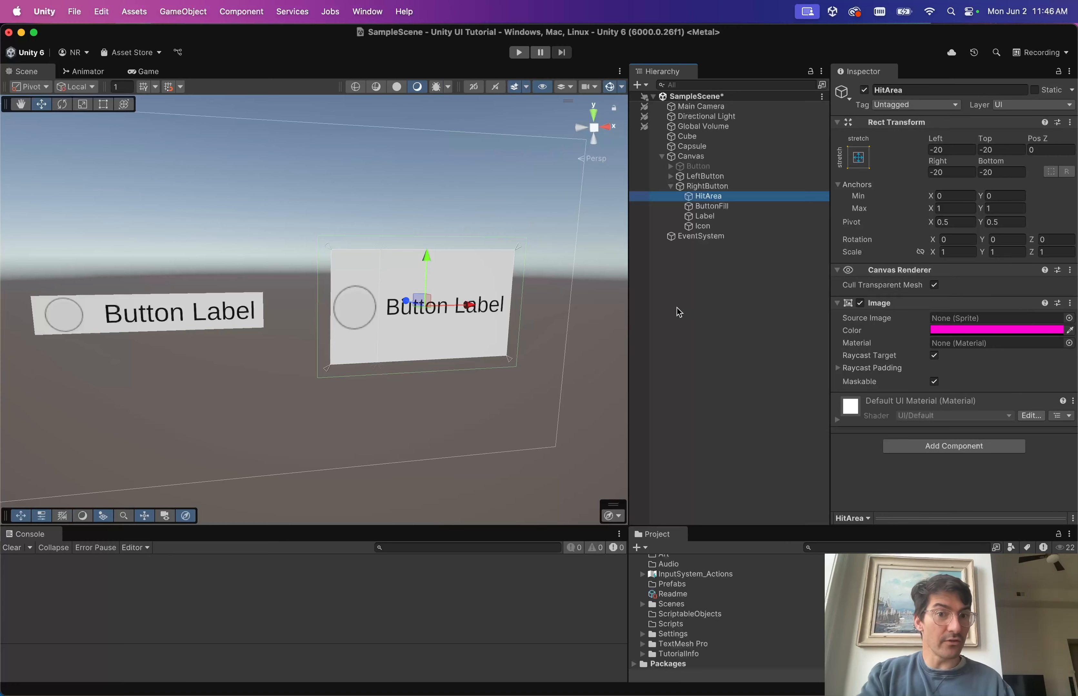
{"action": "left_click", "coordinate": [724, 187]}
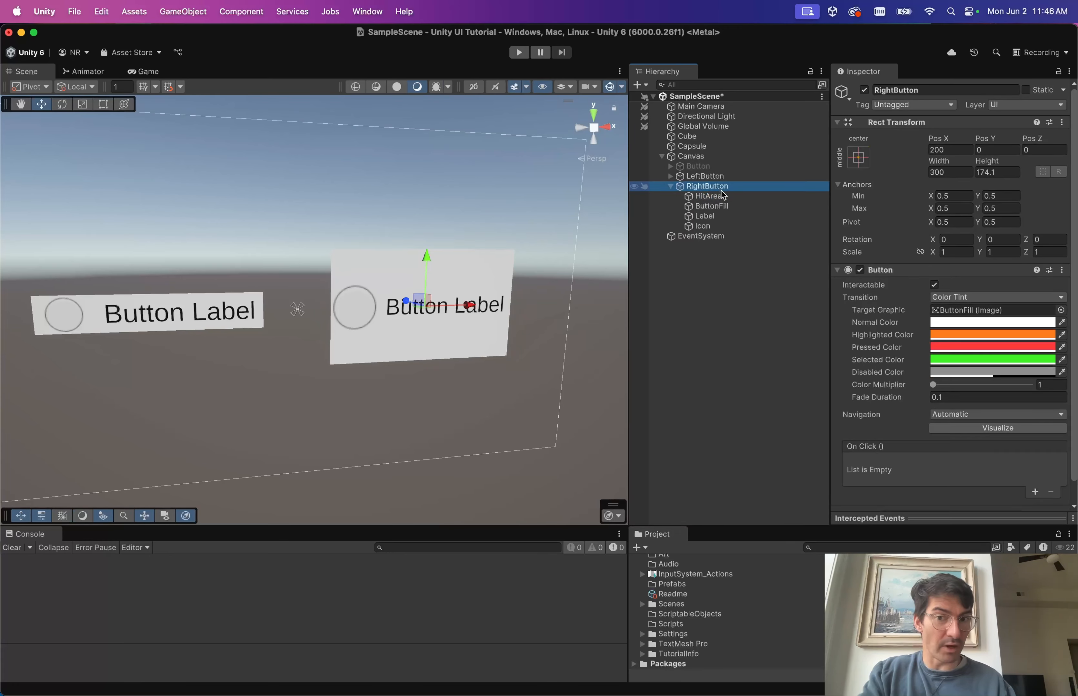
{"action": "left_click", "coordinate": [720, 207]}
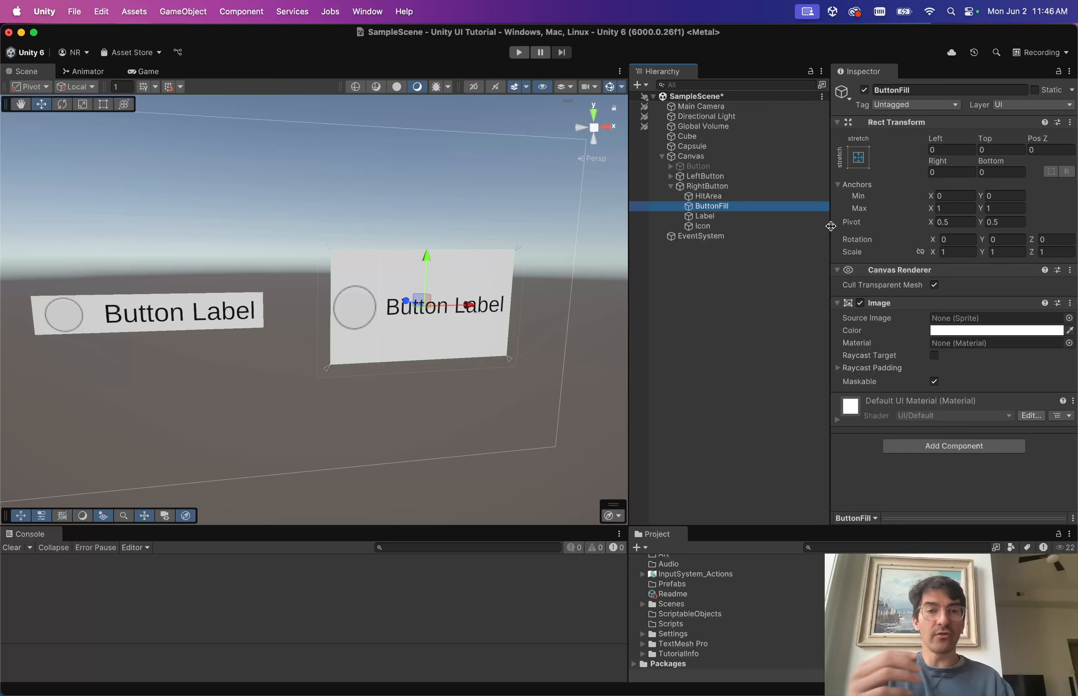
Turn on Auto Size for RightButton's Label text, sizing between 18 and 72.
{"action": "left_click", "coordinate": [724, 187]}
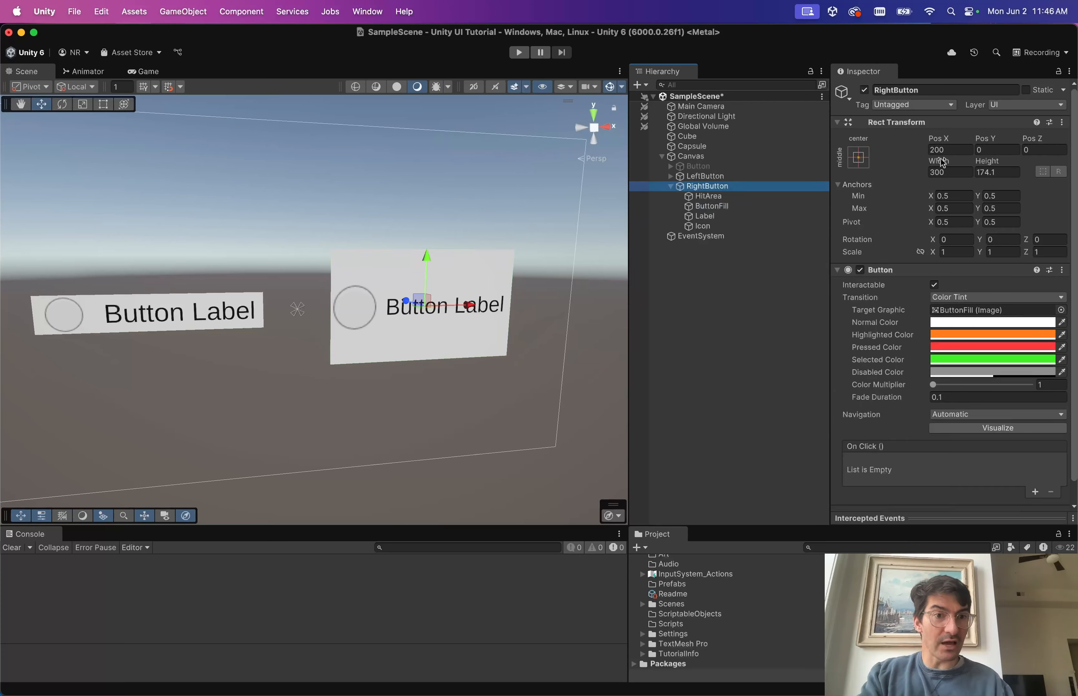
{"action": "mouse_move", "coordinate": [942, 163]}
{"action": "left_mouse_down"}
{"action": "mouse_move", "coordinate": [958, 163]}
{"action": "mouse_move", "coordinate": [944, 163]}
{"action": "left_mouse_up"}
{"action": "left_click", "coordinate": [723, 207]}
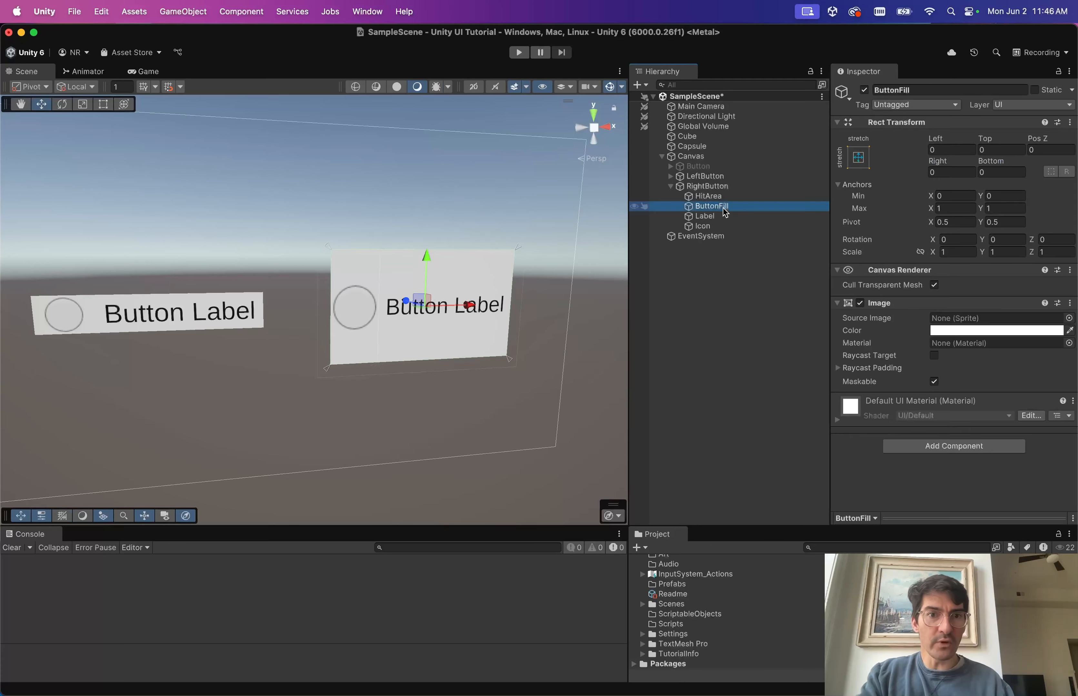
{"action": "left_click", "coordinate": [725, 216]}
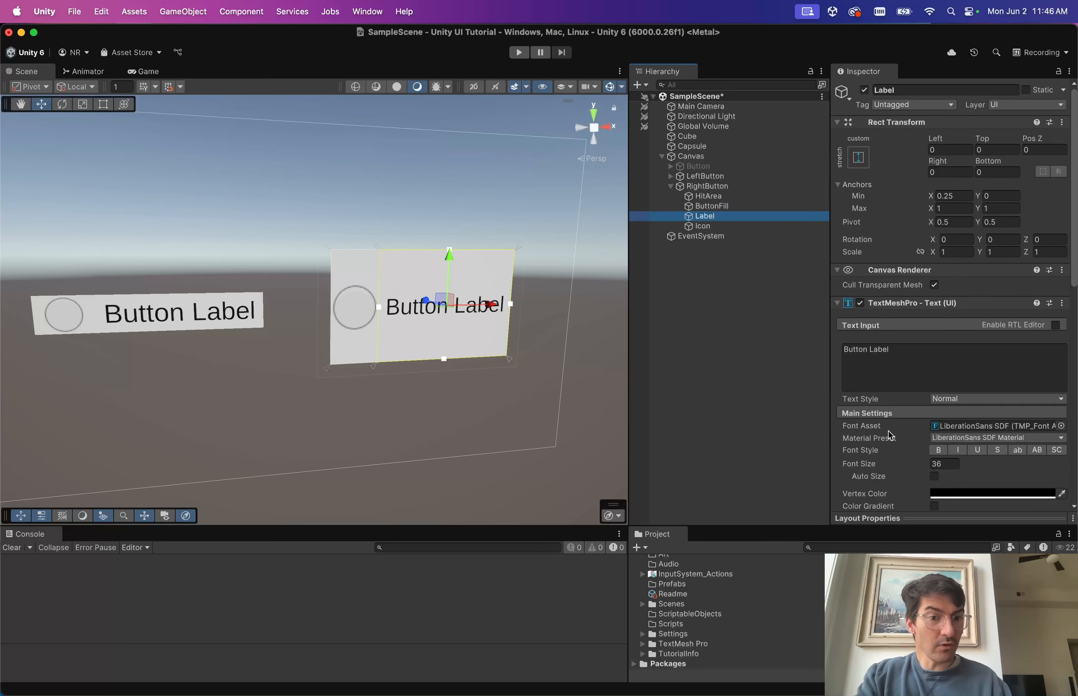
{"action": "scroll", "coordinate": [907, 427], "scroll_direction": "down", "scroll_amount": 3}
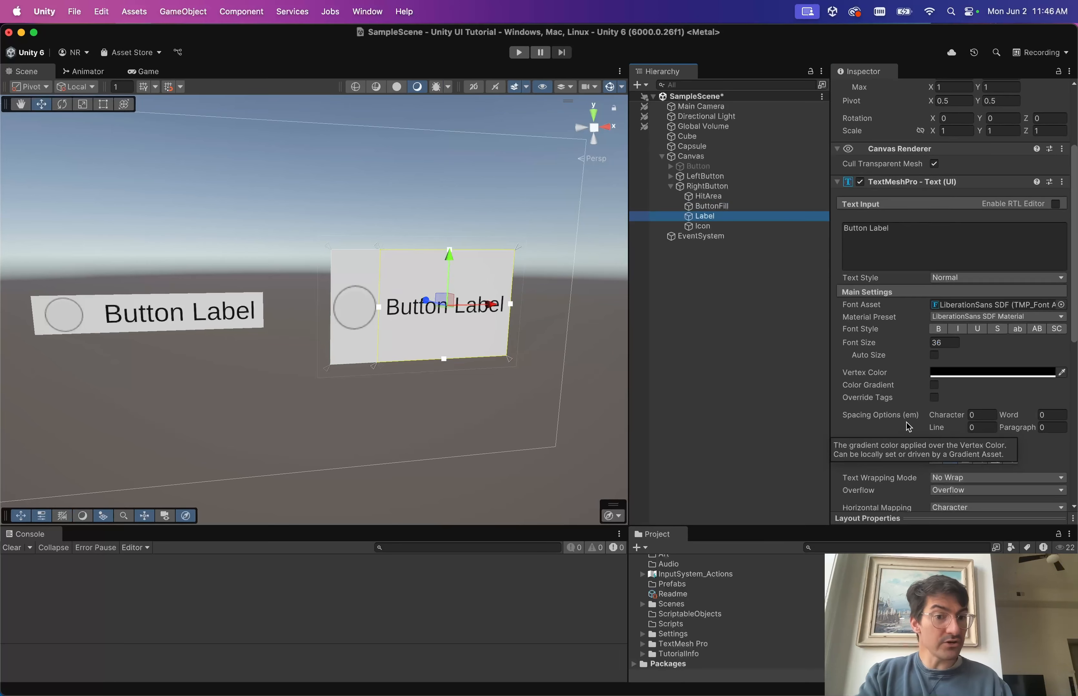
{"action": "left_click", "coordinate": [934, 356]}
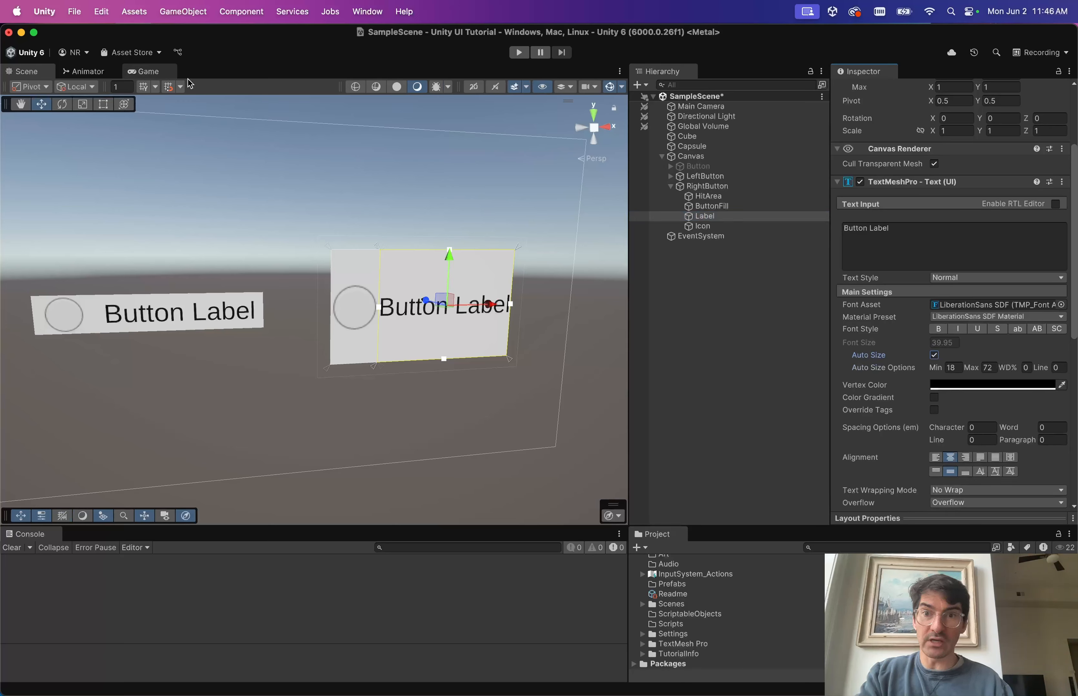
Narrow RightButton to test the label fitting, then revert its width to 300.
{"action": "left_click", "coordinate": [707, 186]}
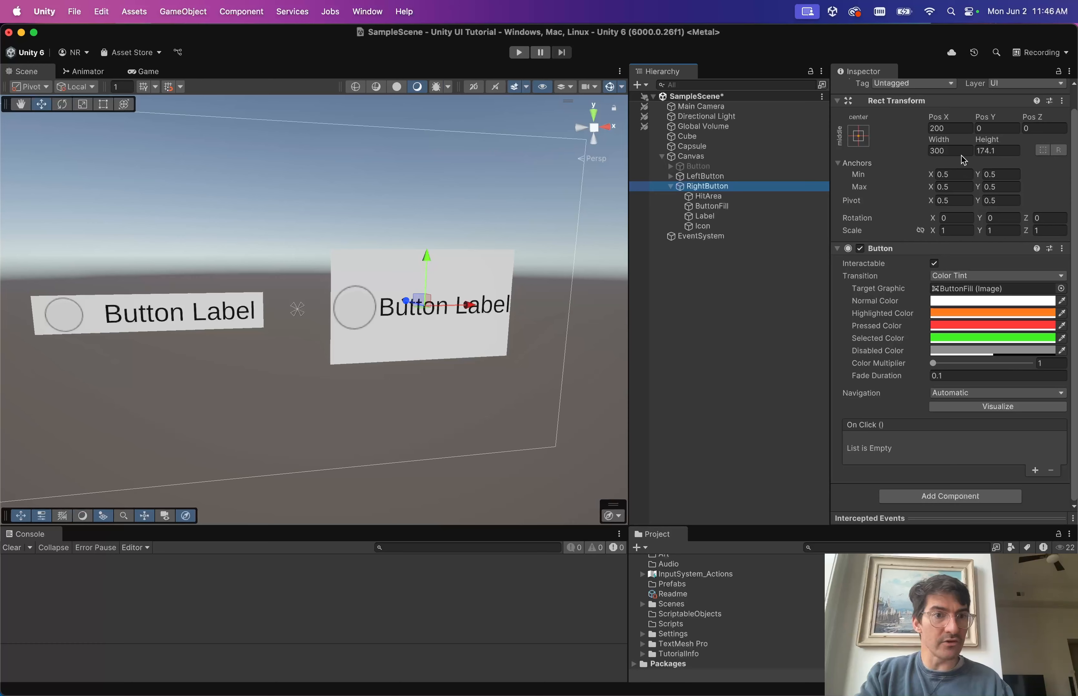
{"action": "left_click_drag", "start_coordinate": [939, 140], "coordinate": [870, 193]}
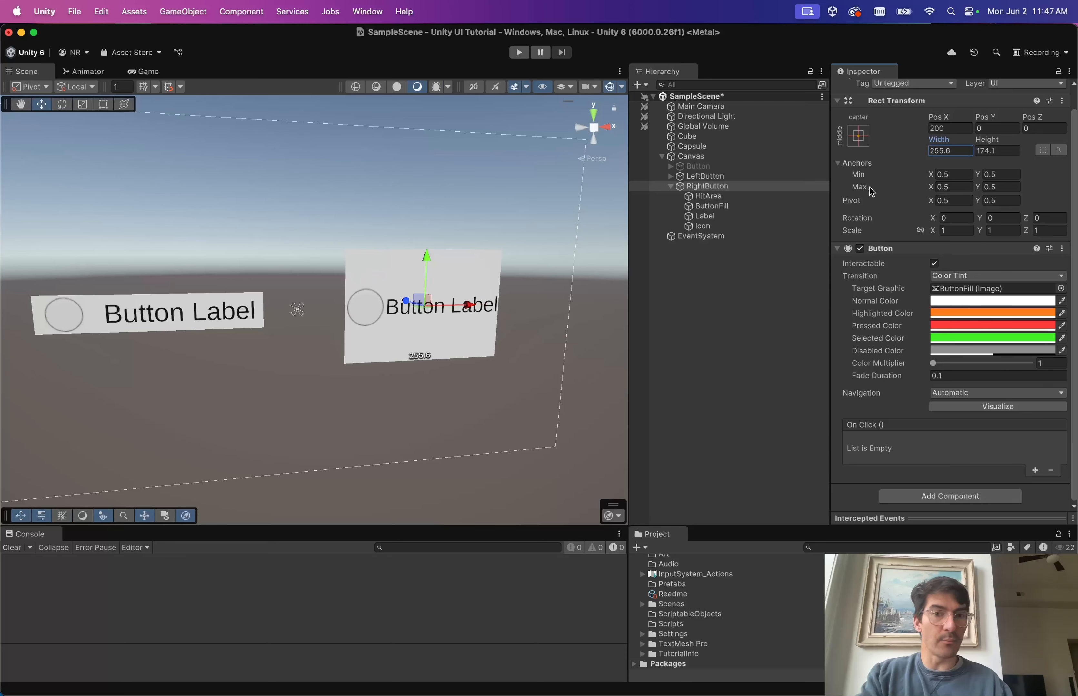
{"action": "key", "text": "super+z"}
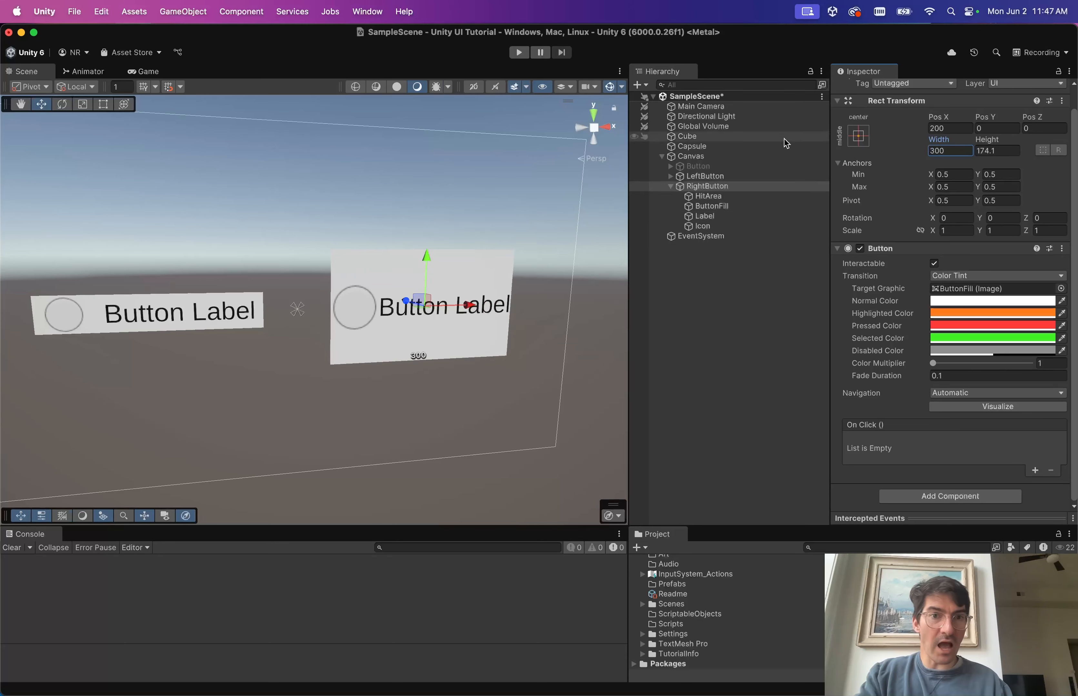
{"action": "left_click", "coordinate": [731, 224]}
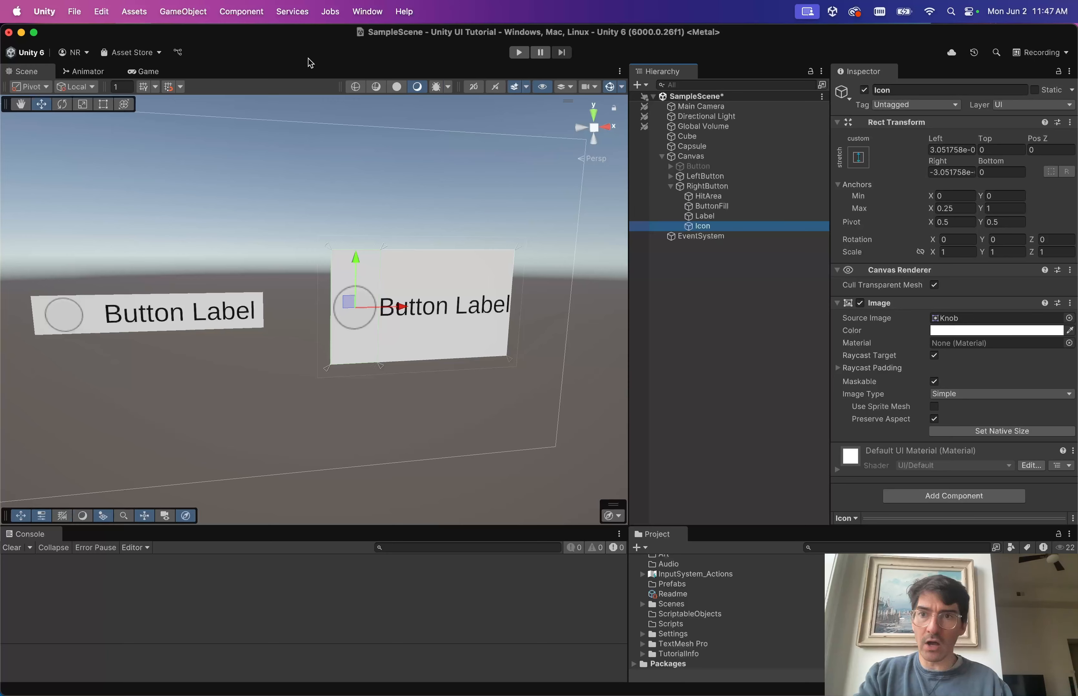
{"action": "left_click", "coordinate": [738, 187]}
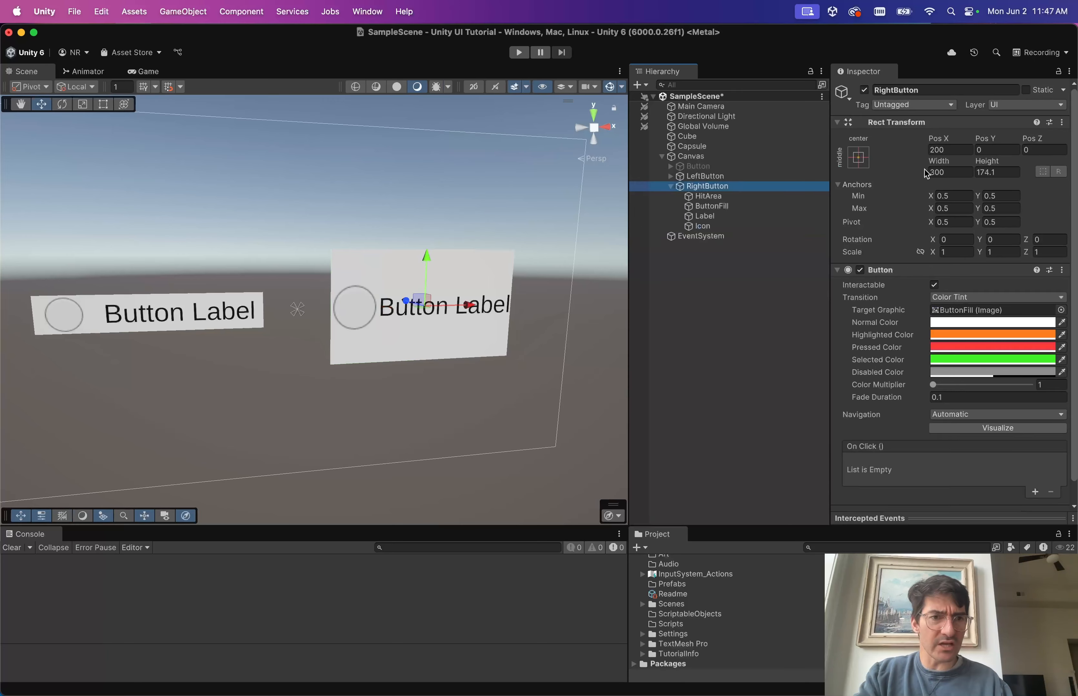
{"action": "left_click_drag", "start_coordinate": [944, 163], "coordinate": [671, 341]}
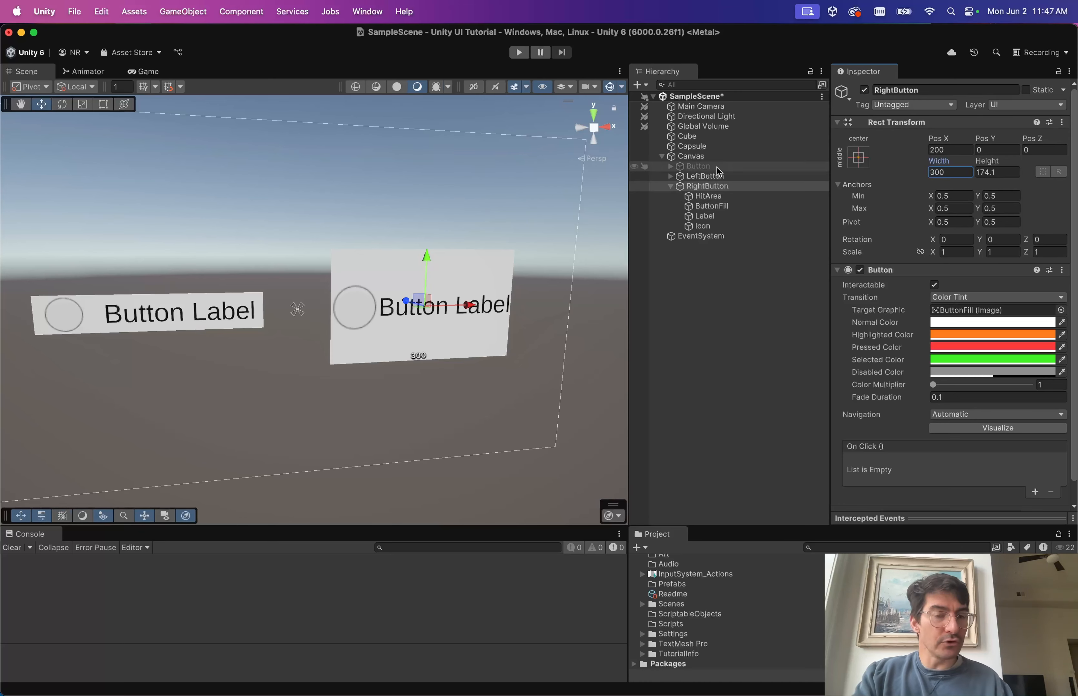
{"action": "left_click", "coordinate": [743, 227]}
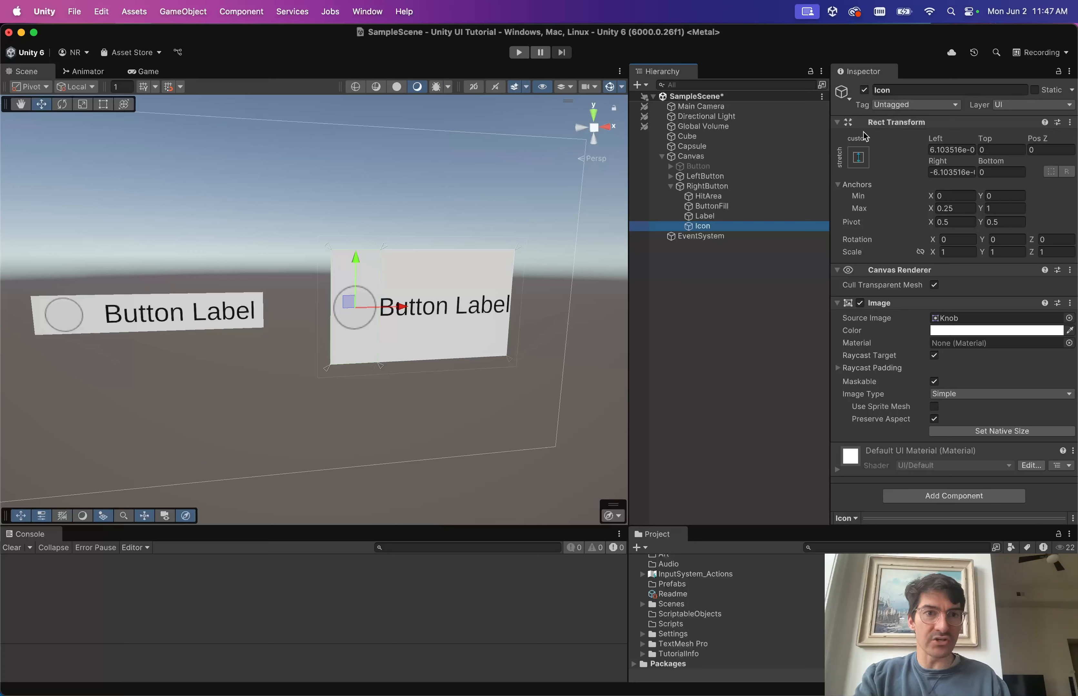
{"action": "left_click", "coordinate": [863, 91]}
{"action": "left_click", "coordinate": [863, 92]}
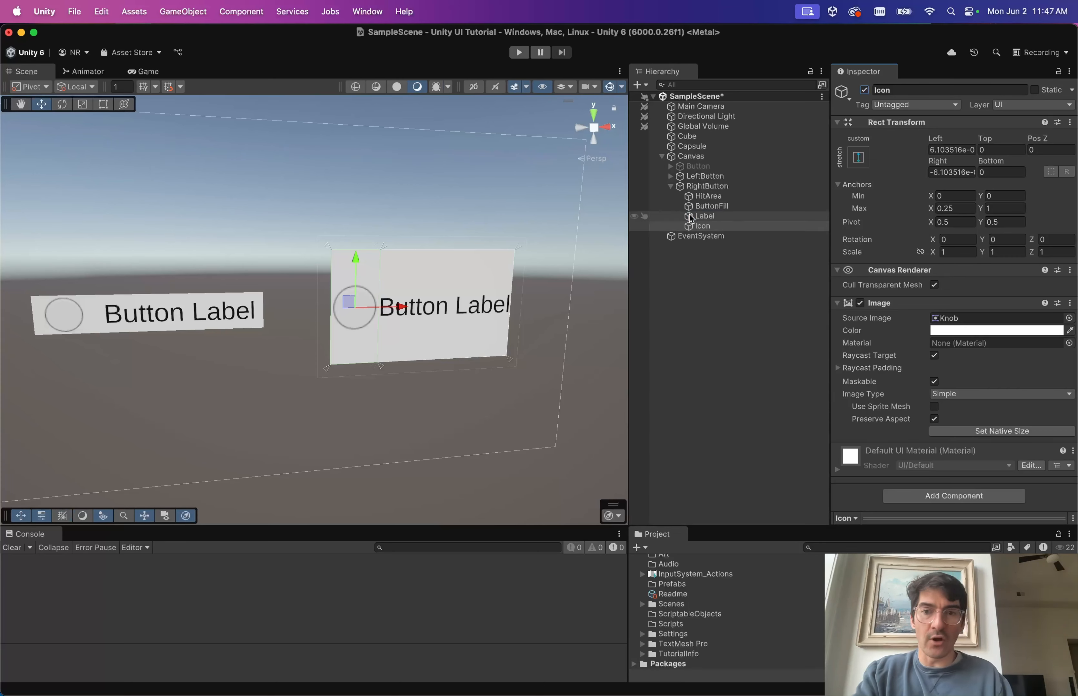
{"action": "left_click", "coordinate": [702, 217]}
{"action": "left_click", "coordinate": [864, 90]}
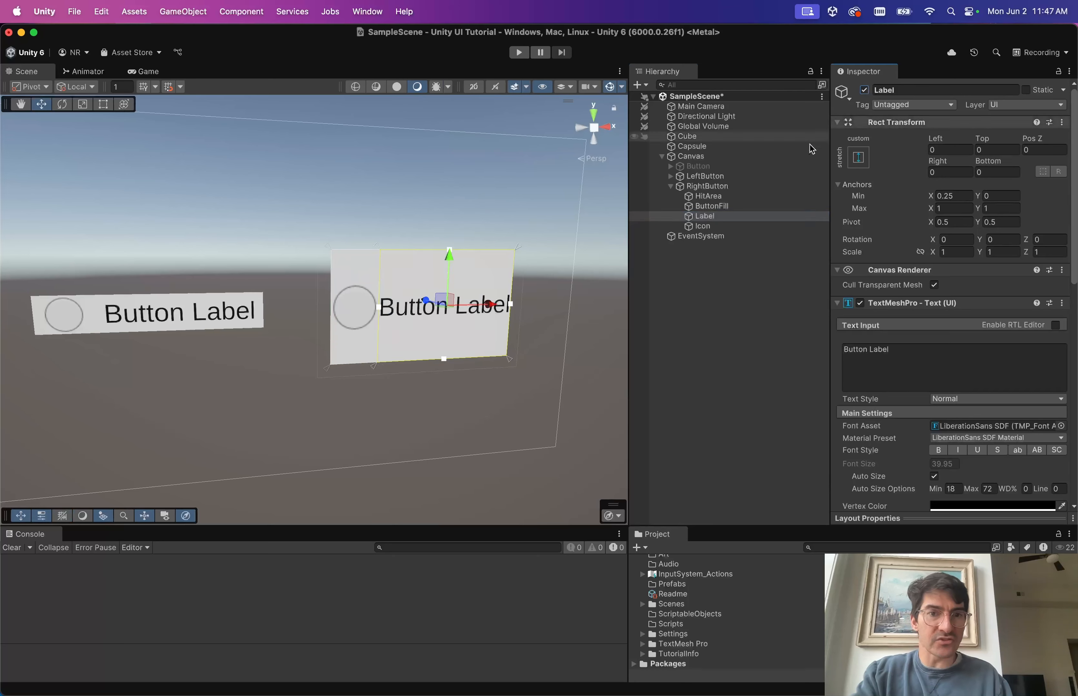
{"action": "left_click", "coordinate": [707, 207]}
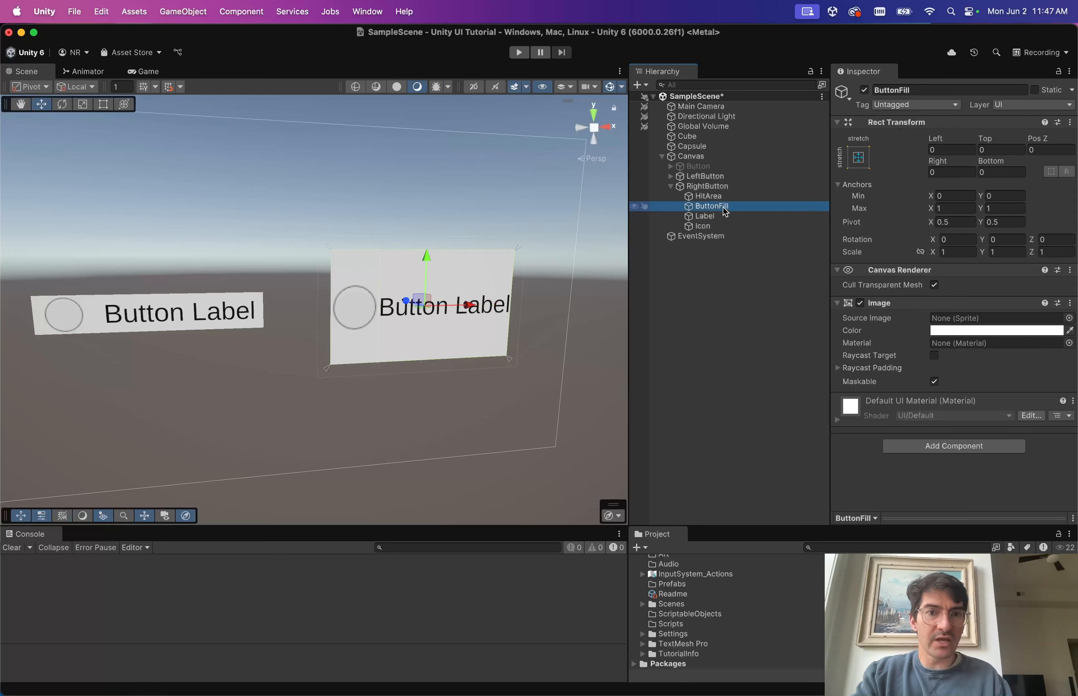
{"action": "left_click", "coordinate": [864, 90]}
{"action": "left_click", "coordinate": [864, 90]}
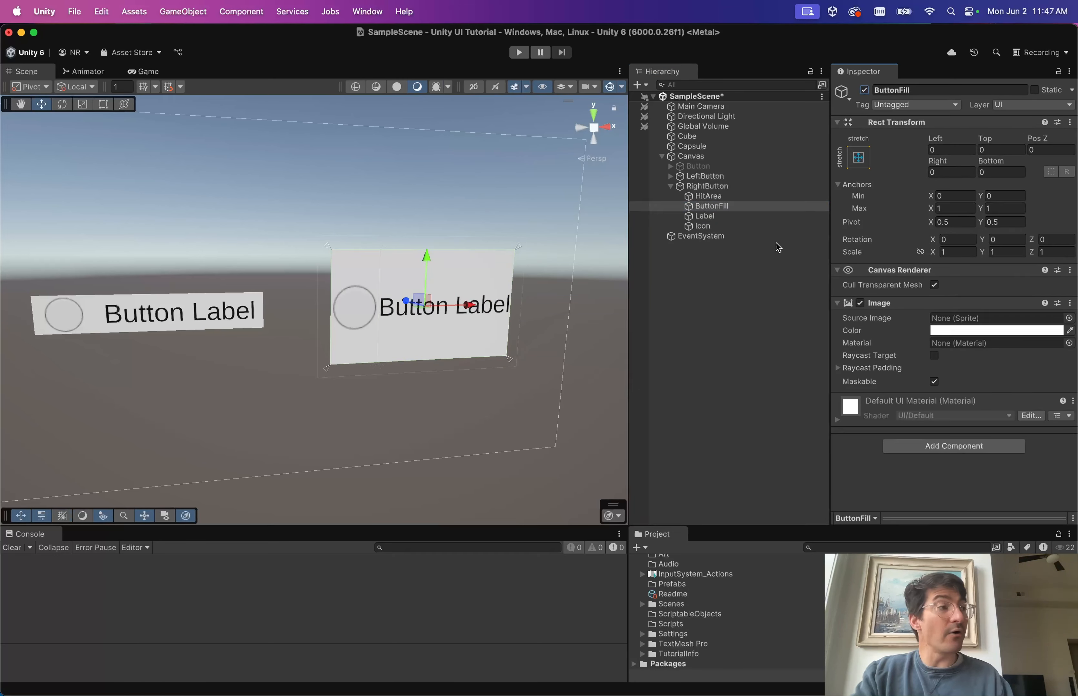
Switch off ButtonFill, then in Play mode test Icon as RightButton's Target Graphic.
{"action": "left_click", "coordinate": [863, 90]}
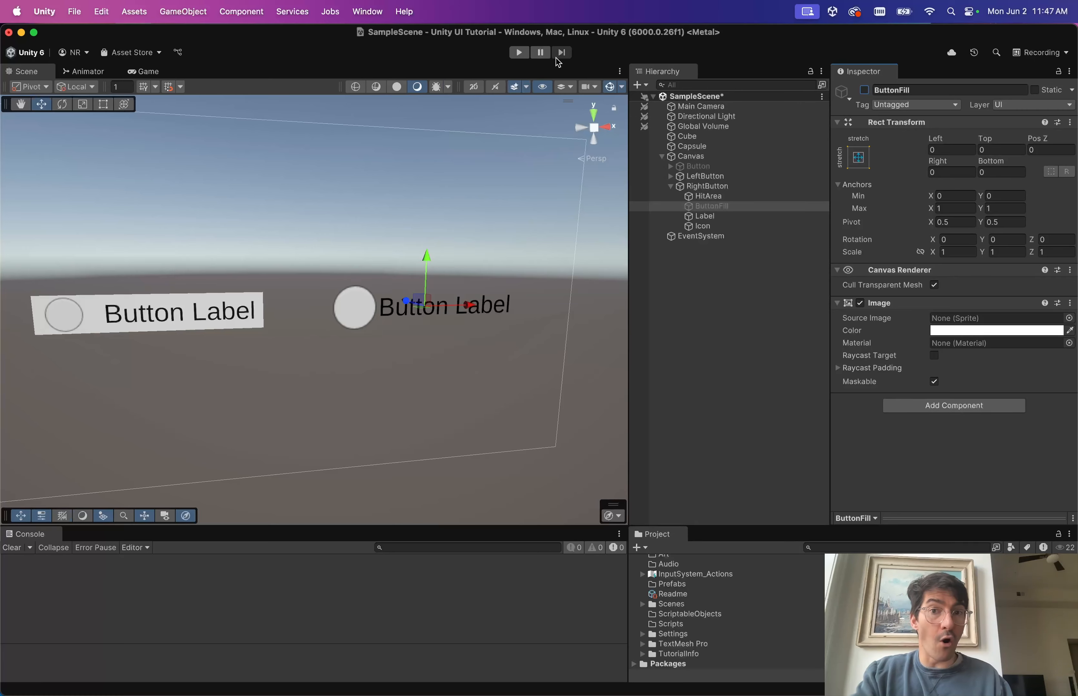
{"action": "left_click", "coordinate": [518, 52]}
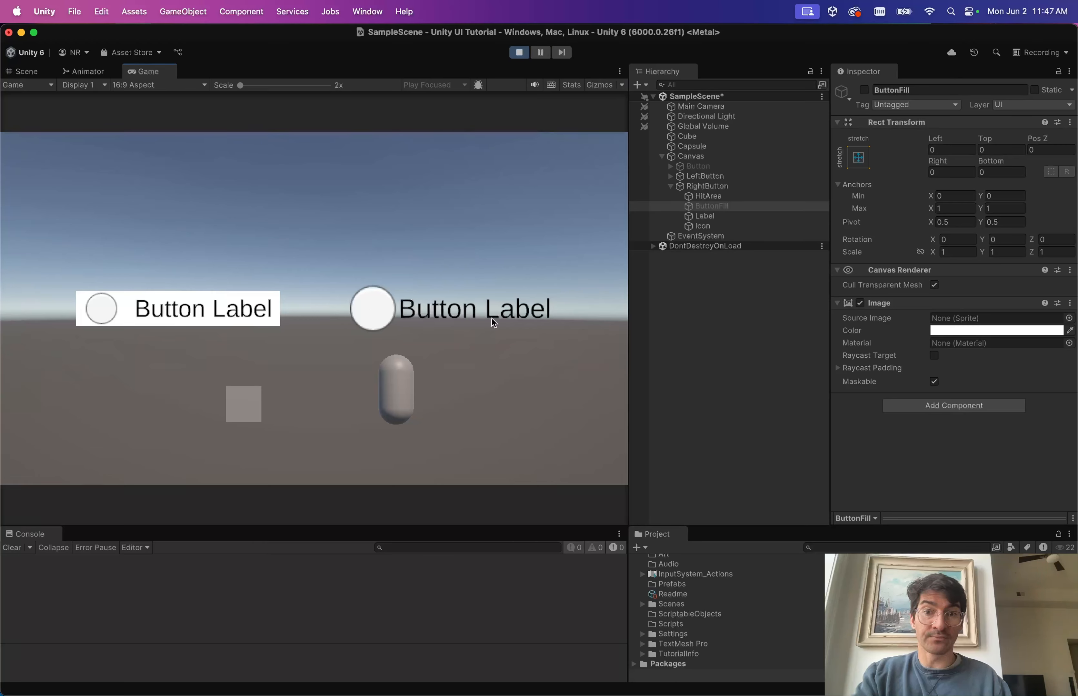
{"action": "left_click", "coordinate": [715, 197]}
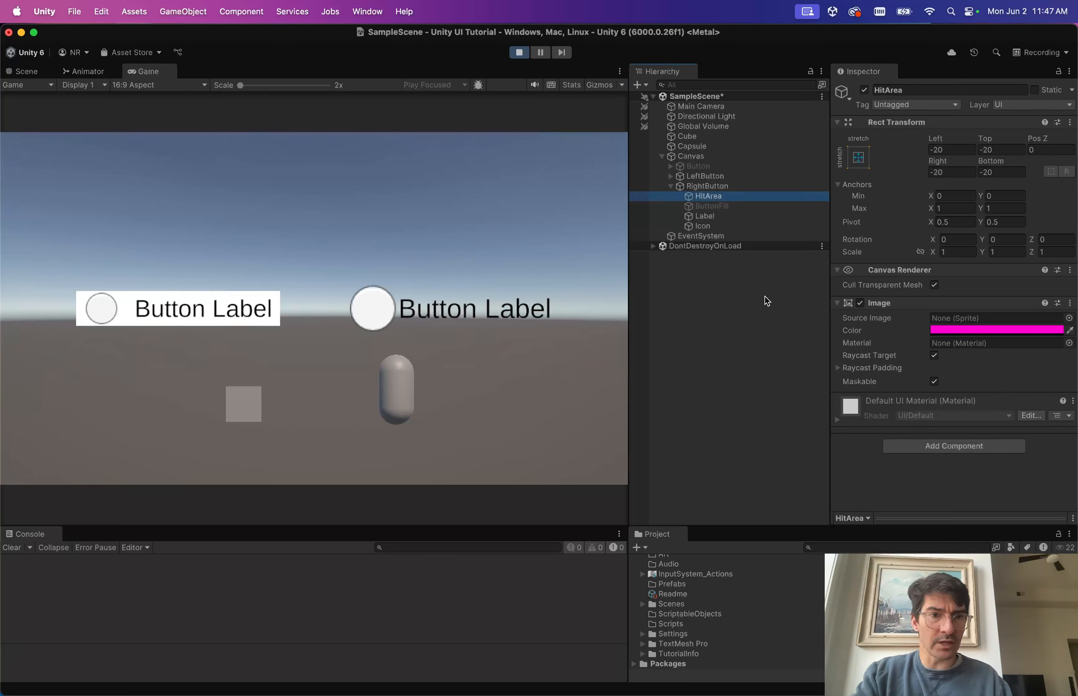
{"action": "left_click", "coordinate": [432, 299]}
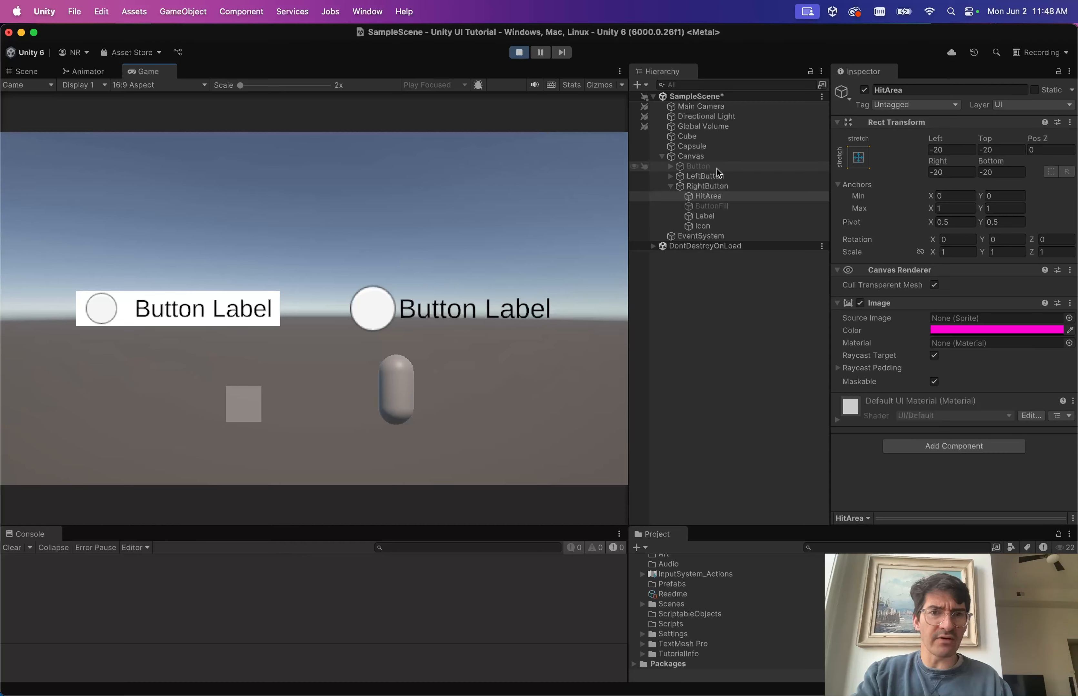
{"action": "left_click", "coordinate": [718, 186]}
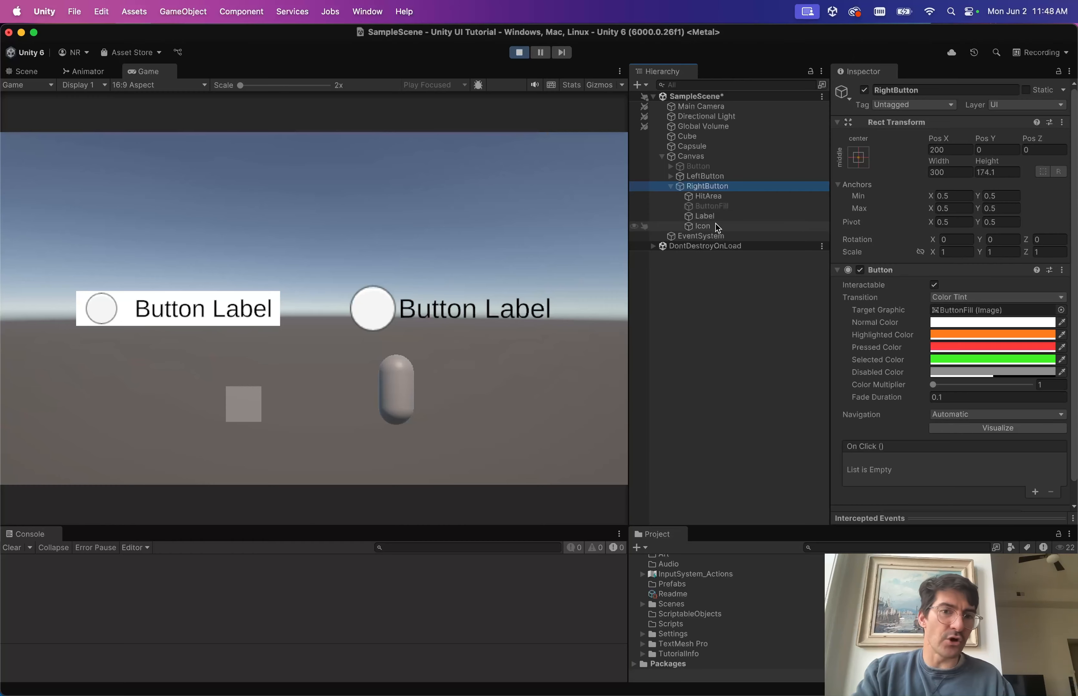
{"action": "left_click_drag", "start_coordinate": [718, 227], "coordinate": [960, 308]}
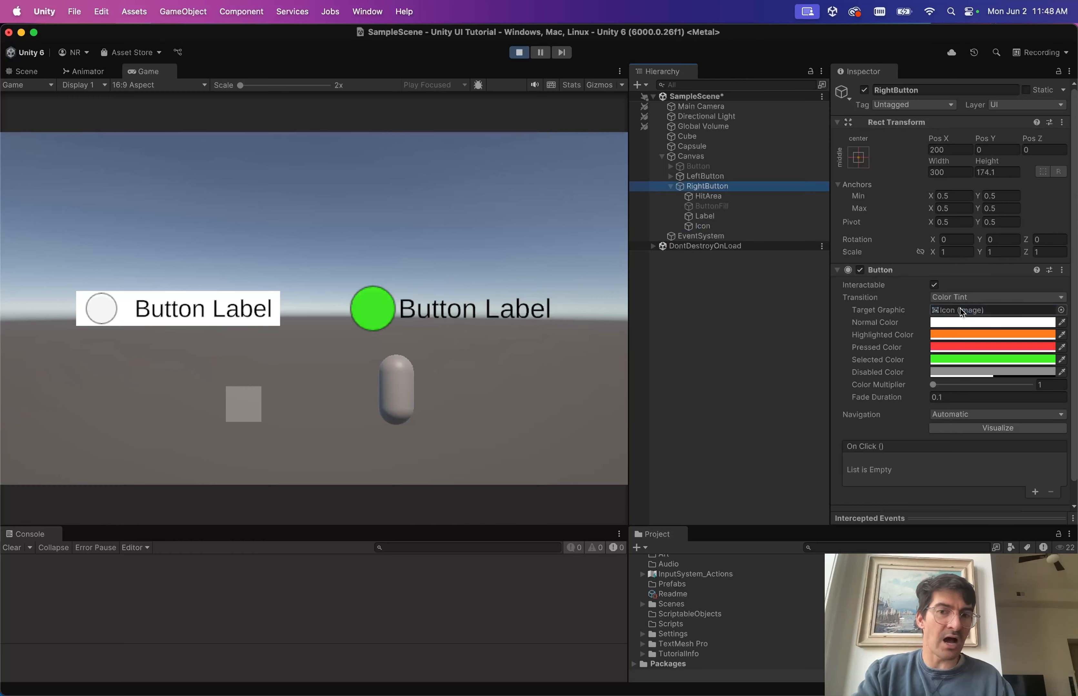
{"action": "left_click", "coordinate": [167, 78]}
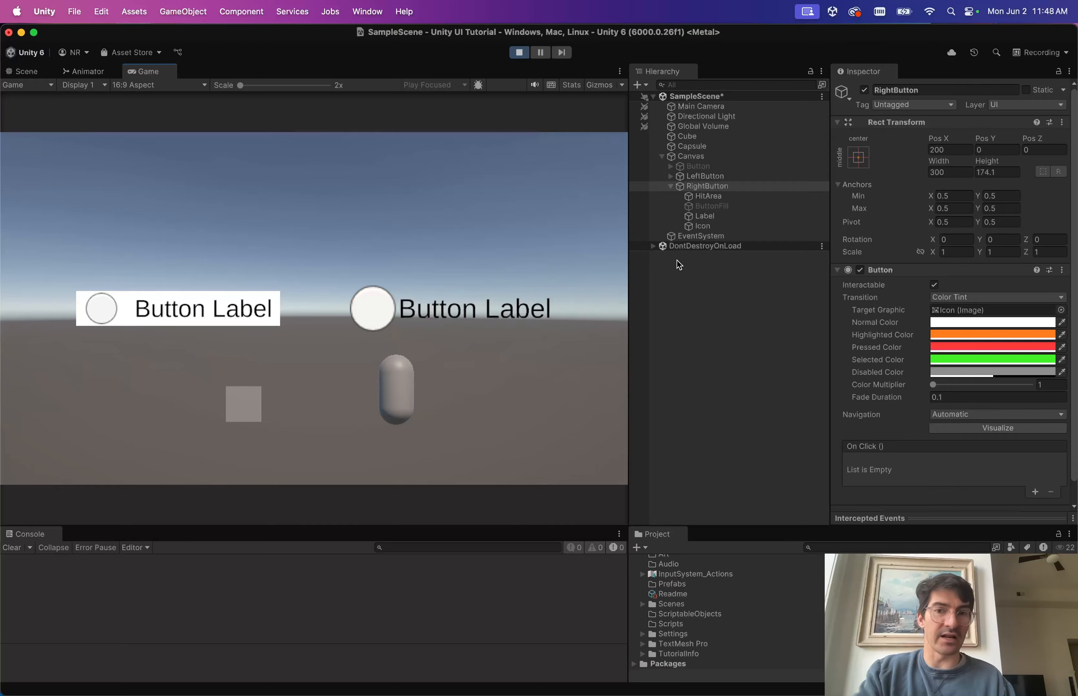
{"action": "left_click", "coordinate": [518, 54]}
Mark the 'turn it into a prefab' step done in the tutorial notes.
{"action": "key", "text": "ctrl+Right"}
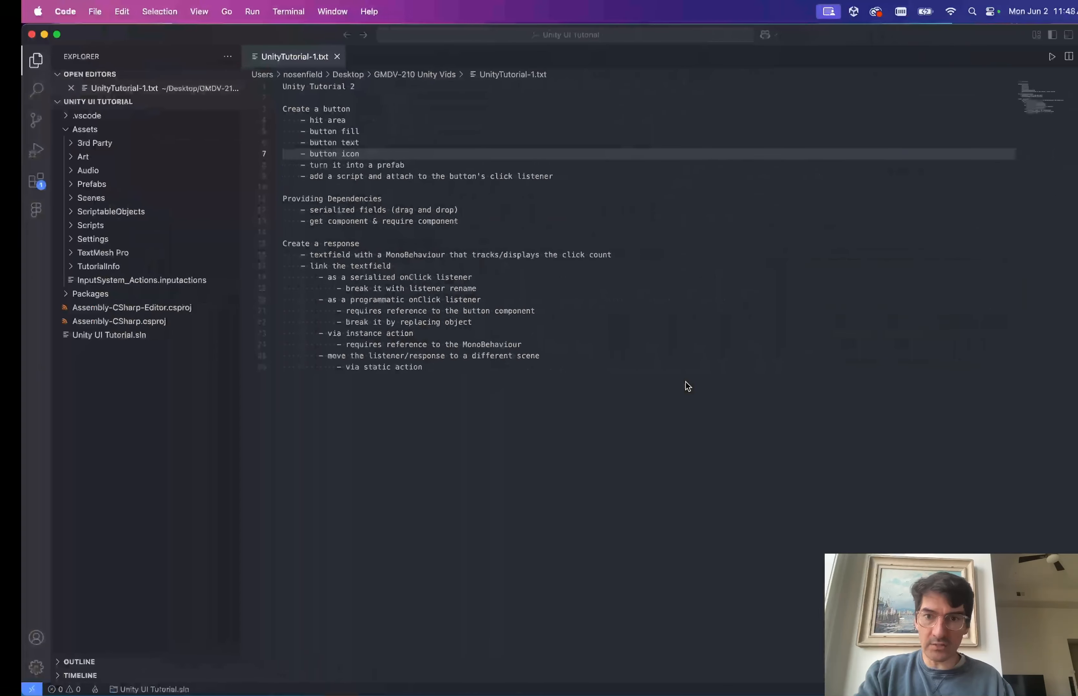
{"action": "left_click", "coordinate": [352, 165]}
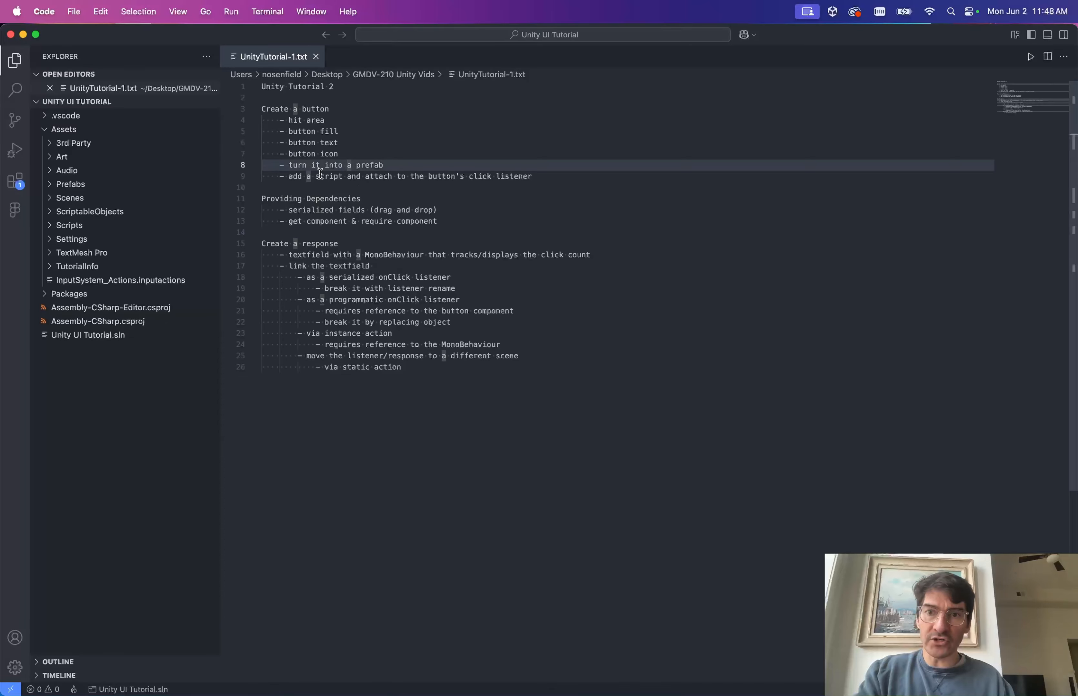
{"action": "key", "text": "ctrl+Left"}
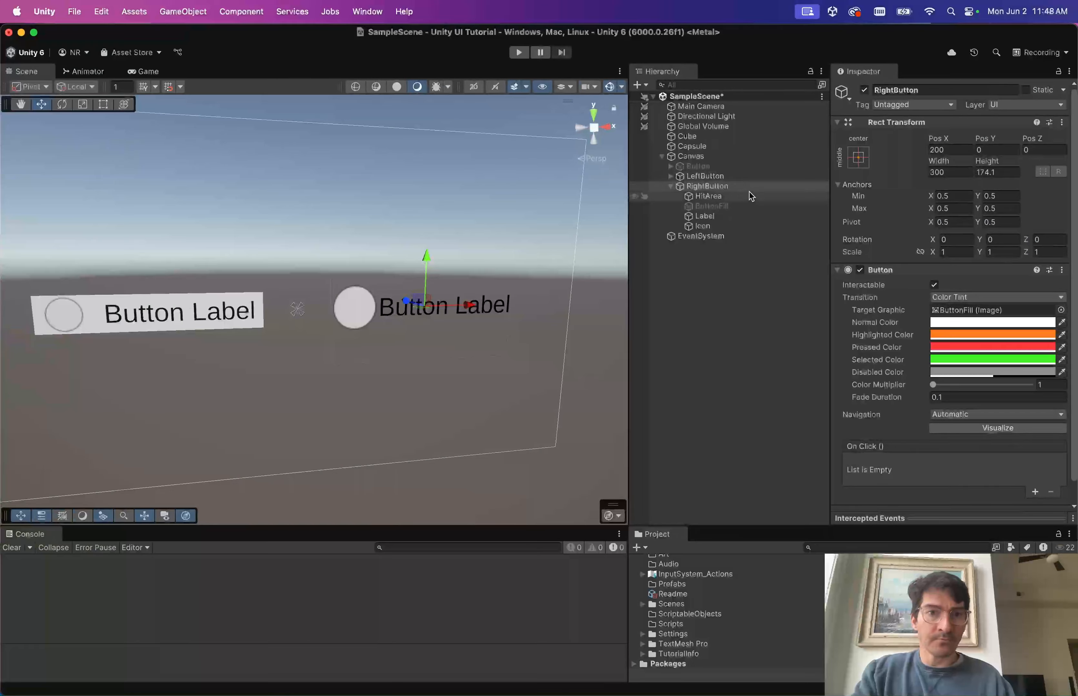
Re-enable ButtonFill and set RightButton to Pos X 0 with Height 100.
{"action": "left_click", "coordinate": [747, 206]}
{"action": "left_click", "coordinate": [864, 90]}
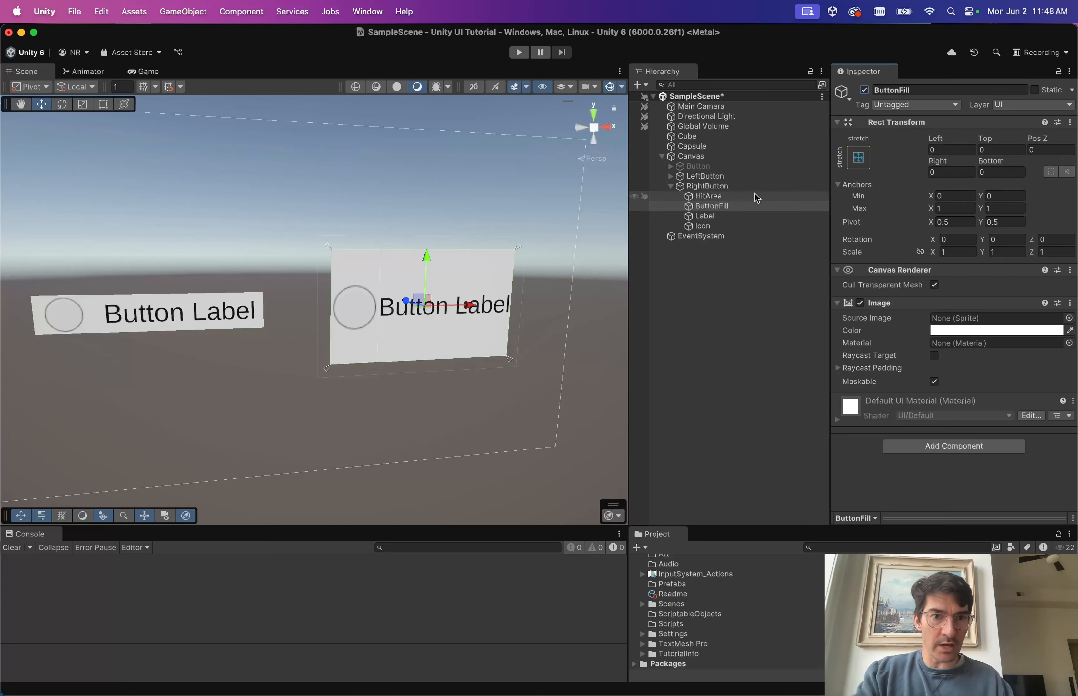
{"action": "left_click", "coordinate": [722, 186]}
{"action": "left_click", "coordinate": [954, 148]}
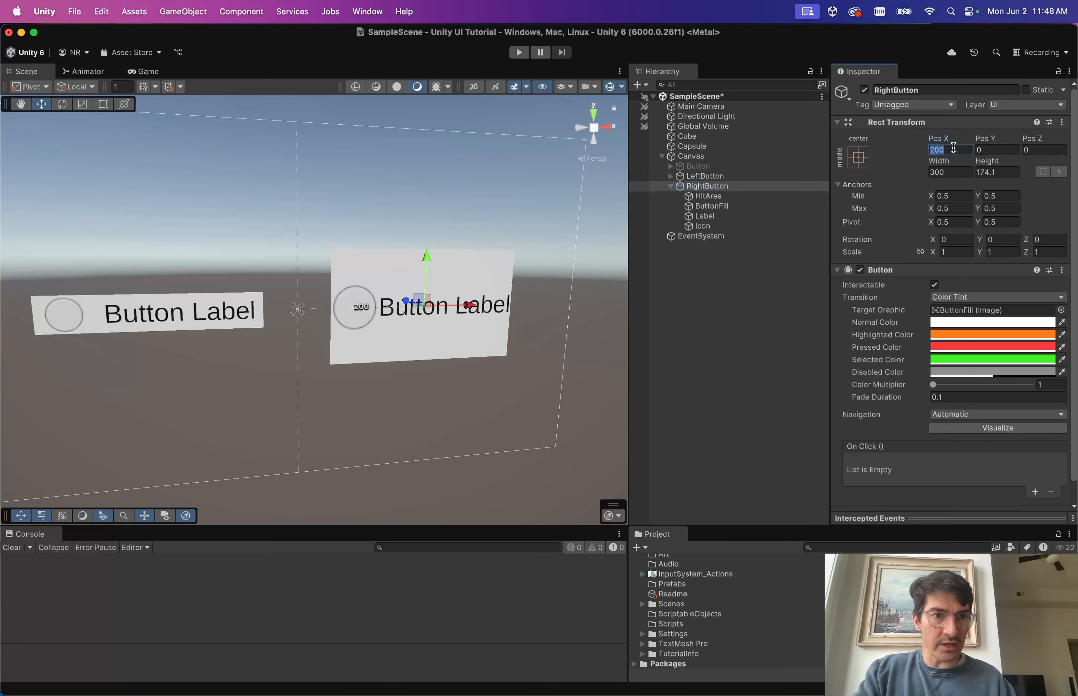
{"action": "type", "text": "0"}
{"action": "key", "text": "Tab"}
{"action": "key", "text": "Tab"}
{"action": "key", "text": "Tab"}
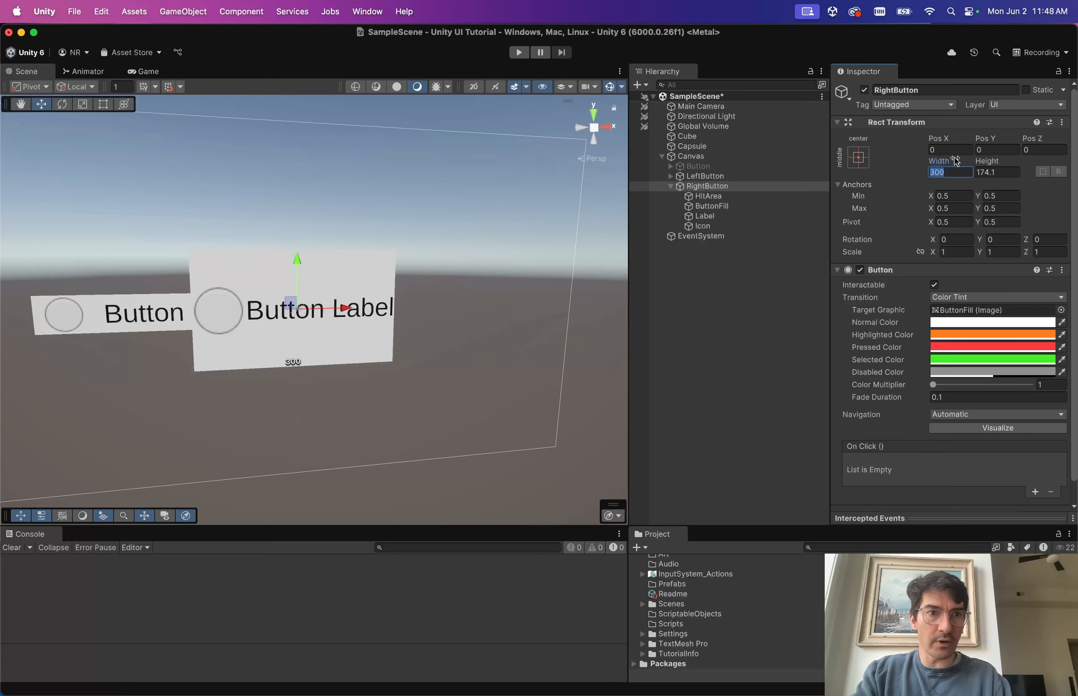
{"action": "key", "text": "Tab"}
{"action": "type", "text": "100"}
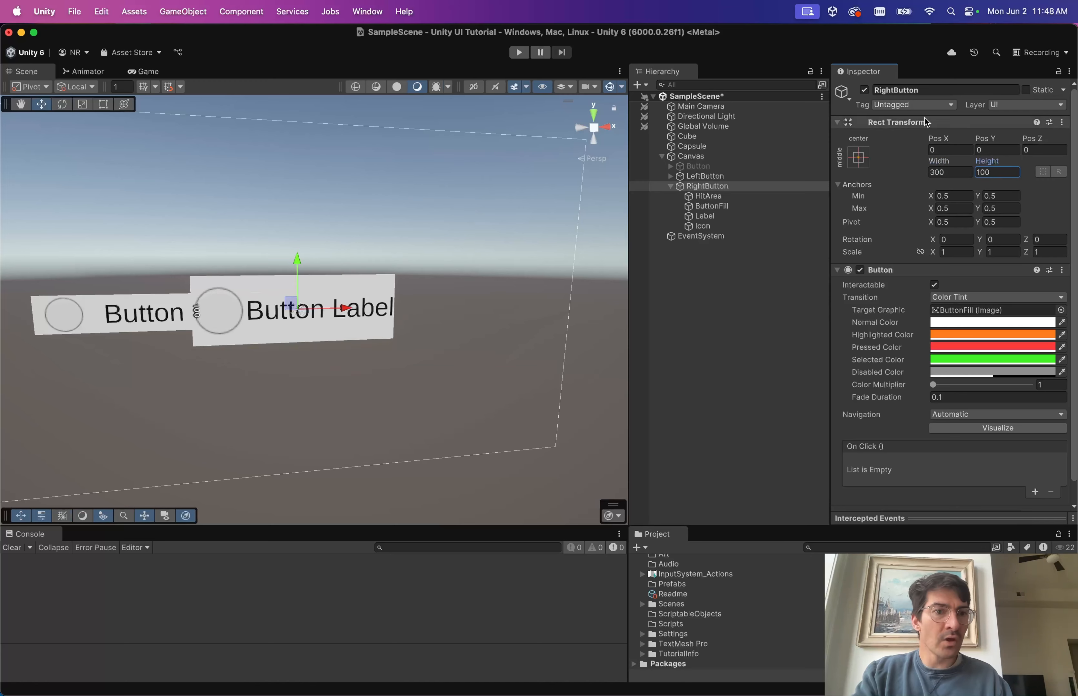
{"action": "left_click", "coordinate": [730, 217]}
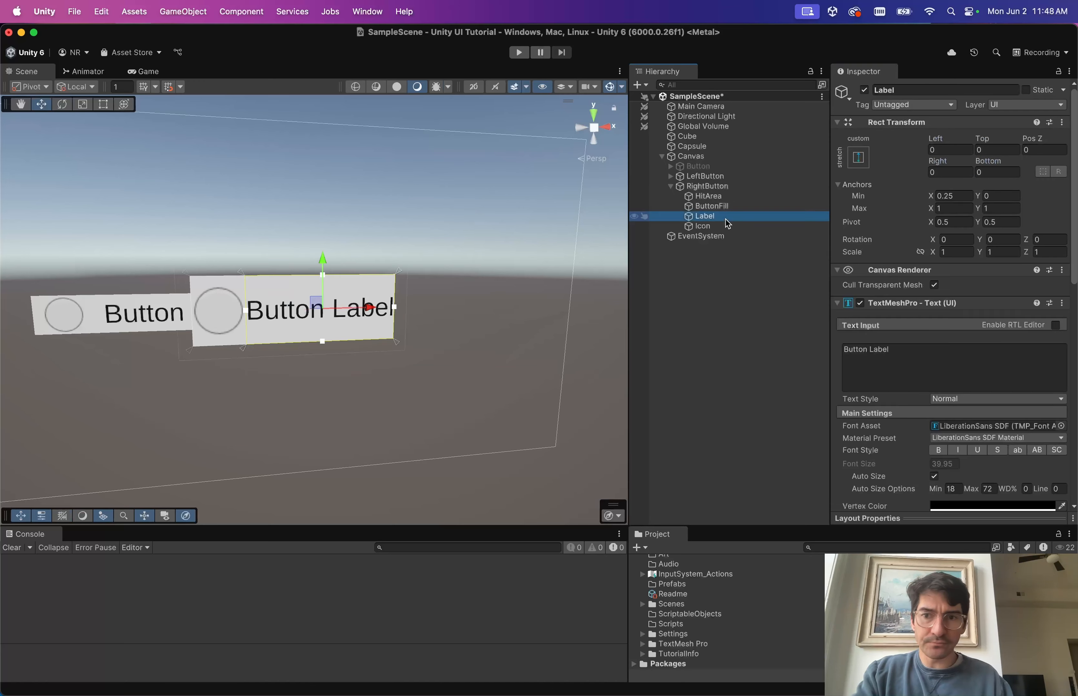
Set Icon's Min and Max Y anchors to 0.5 and its Height to 50.
{"action": "left_click", "coordinate": [708, 227]}
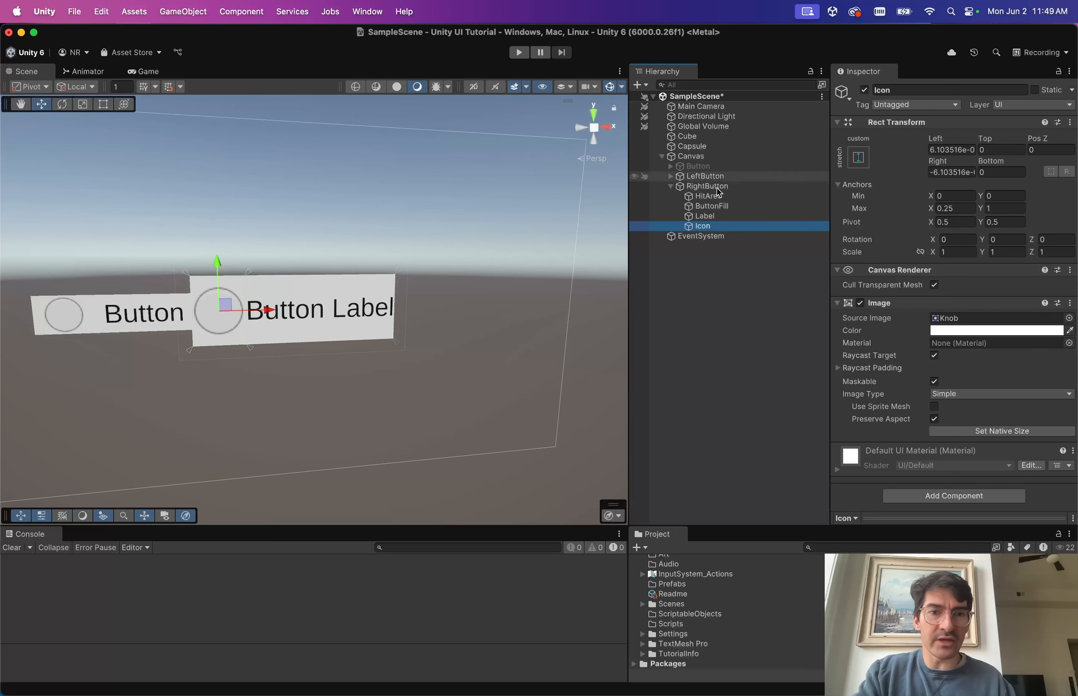
{"action": "left_click", "coordinate": [1000, 197]}
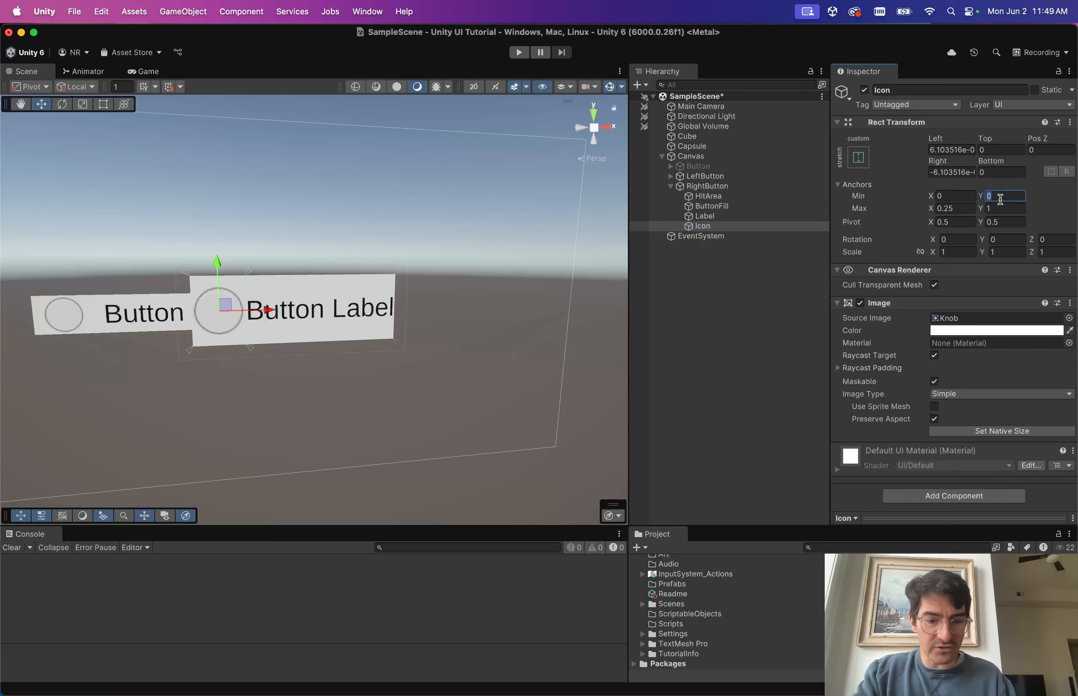
{"action": "type", "text": ".5"}
{"action": "key", "text": "Tab"}
{"action": "type", "text": ".5"}
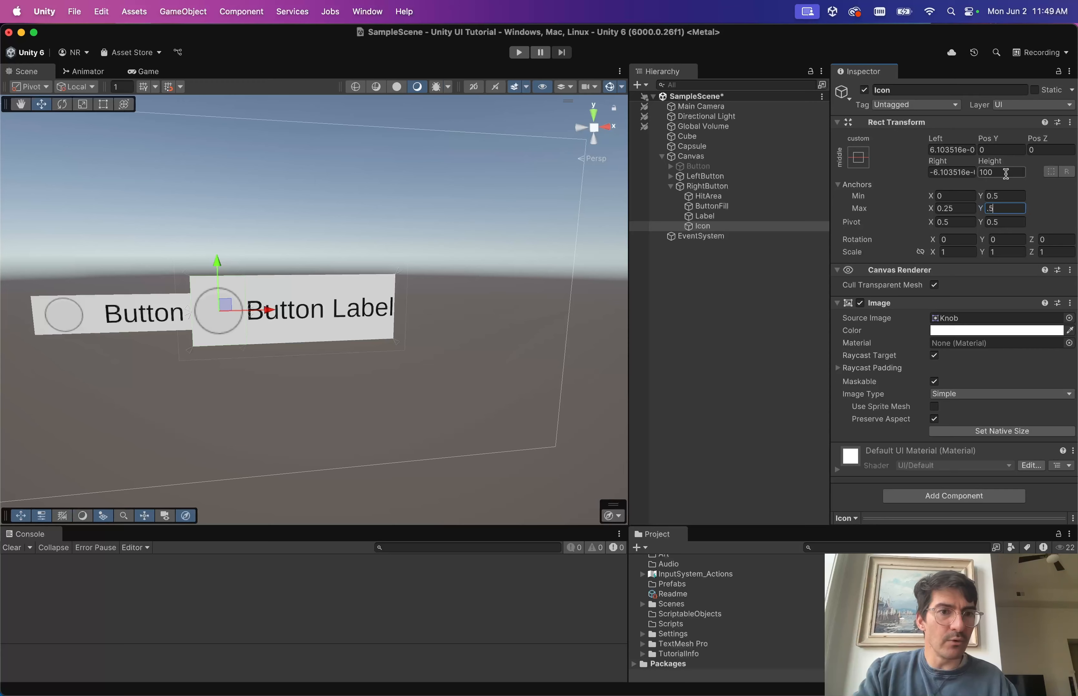
{"action": "left_click", "coordinate": [1007, 174]}
{"action": "left_click_drag", "start_coordinate": [988, 163], "coordinate": [767, 508]}
{"action": "left_click", "coordinate": [999, 171]}
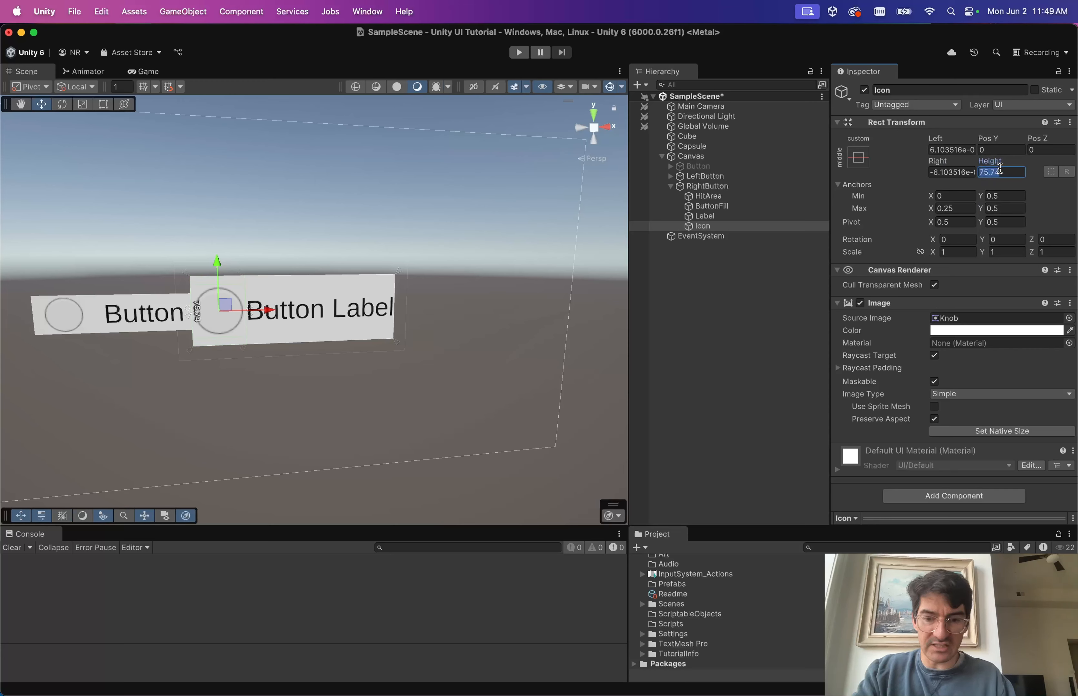
{"action": "type", "text": "50"}
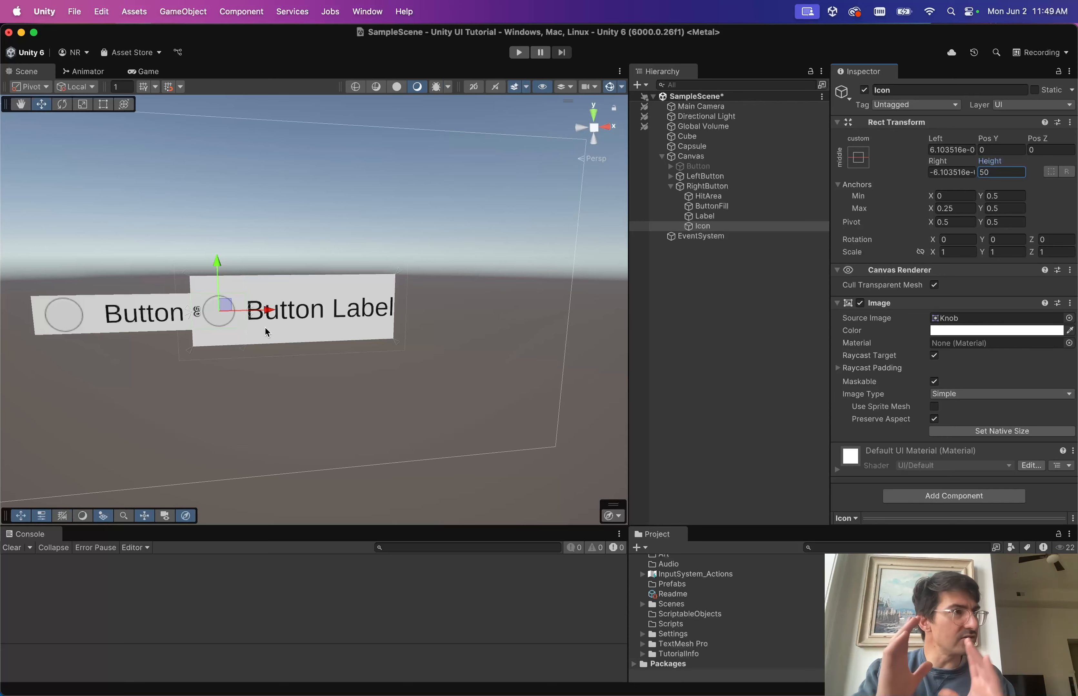
{"action": "left_click", "coordinate": [748, 353]}
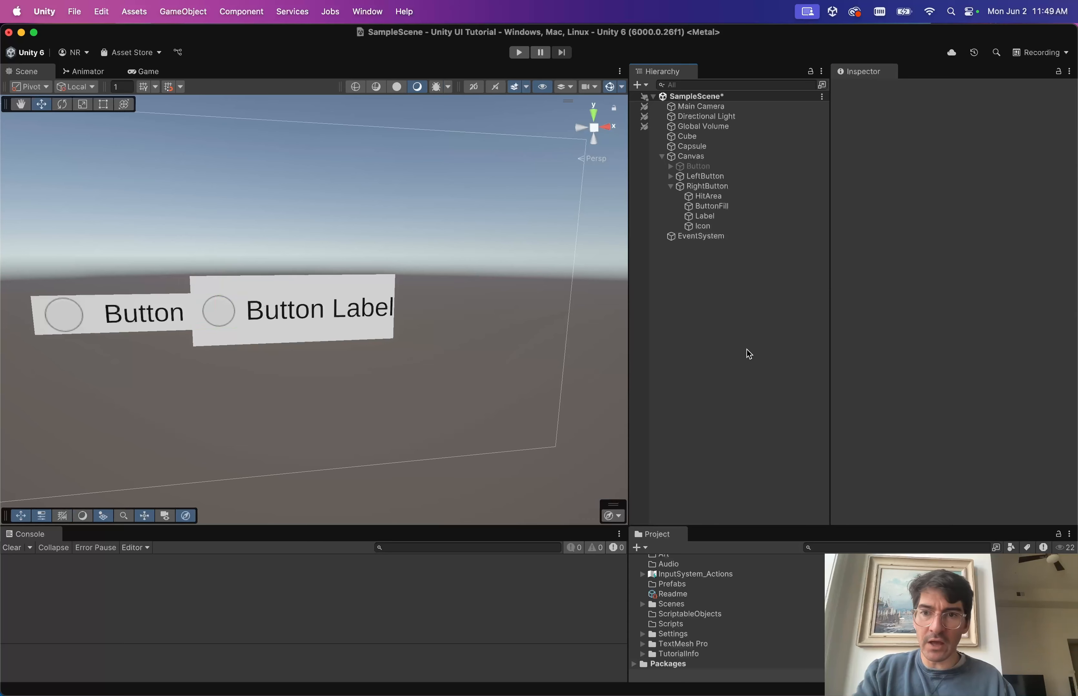
Set Icon's Height to 0 and its Y anchors to 0.25 min and 0.75 max.
{"action": "left_click", "coordinate": [692, 187]}
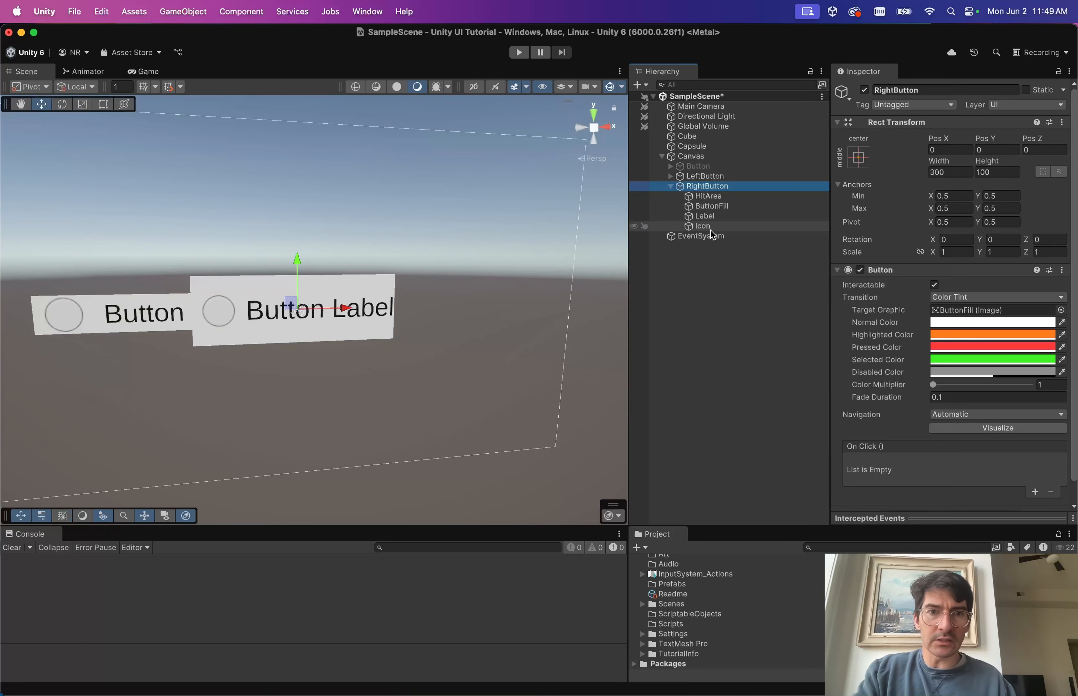
{"action": "left_click", "coordinate": [702, 227]}
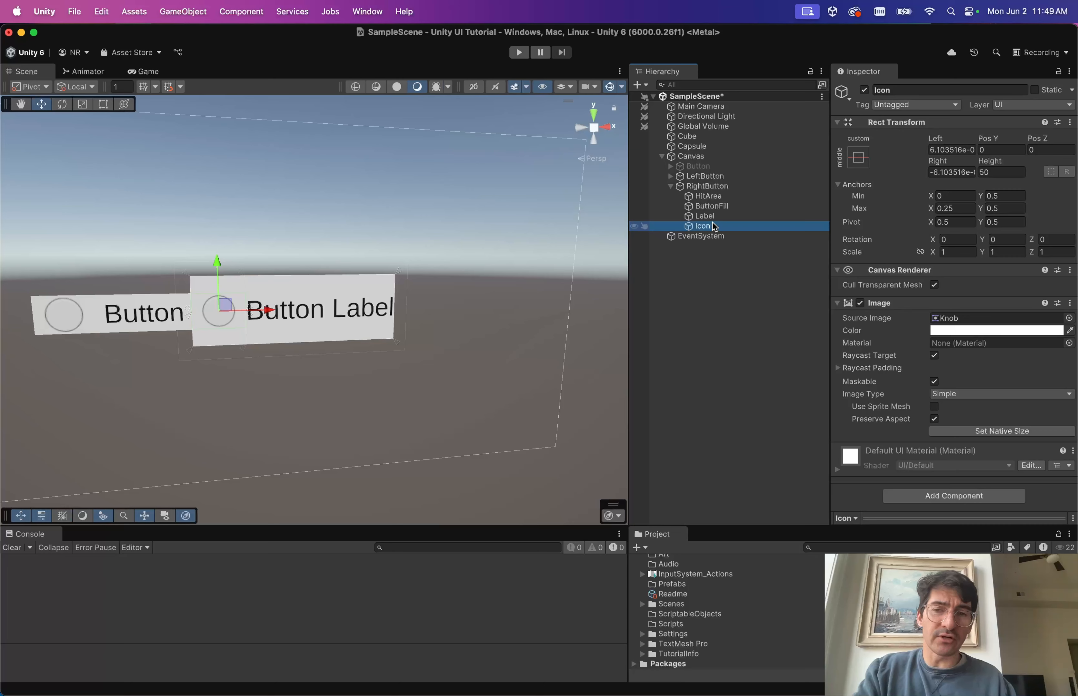
{"action": "left_click", "coordinate": [997, 172]}
{"action": "type", "text": "0"}
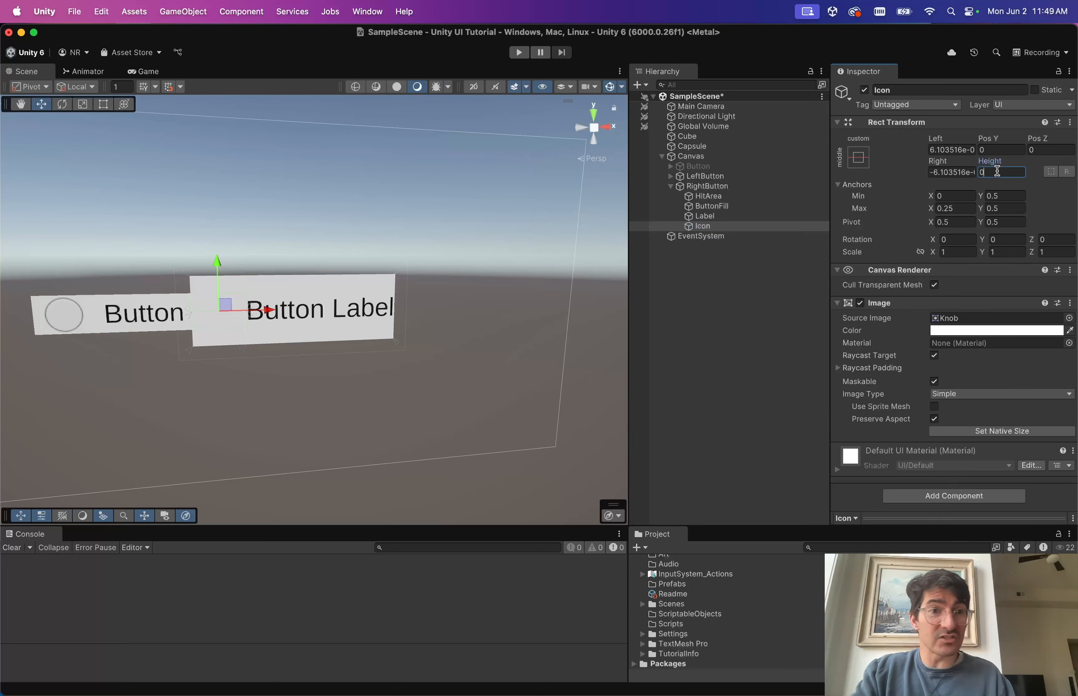
{"action": "left_click", "coordinate": [1004, 196]}
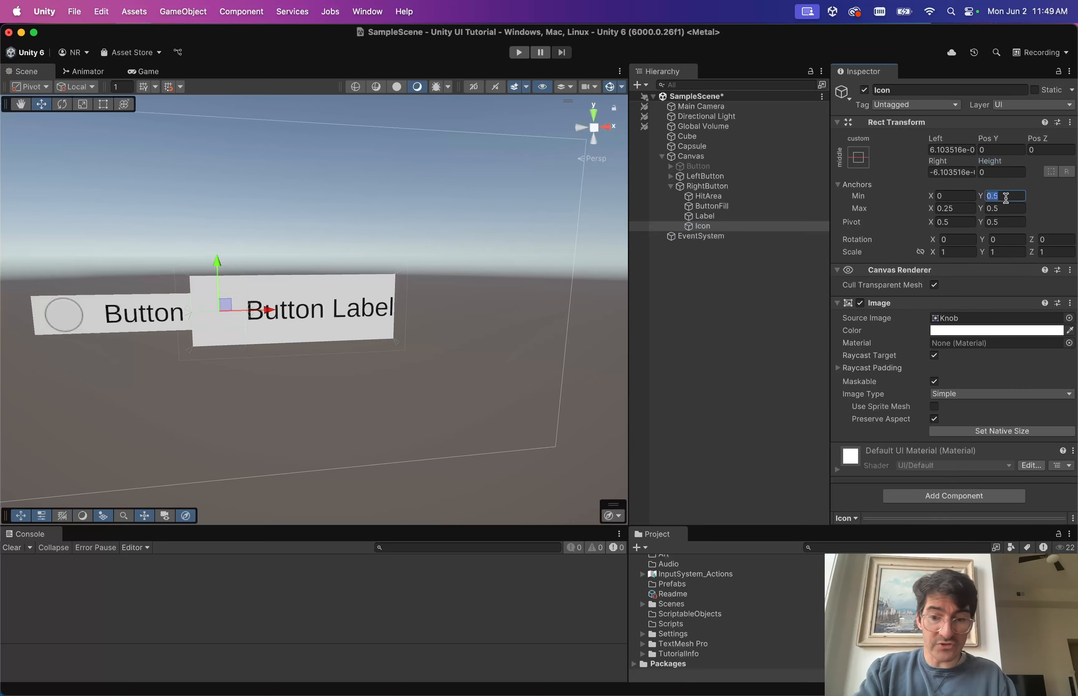
{"action": "type", "text": "0.25"}
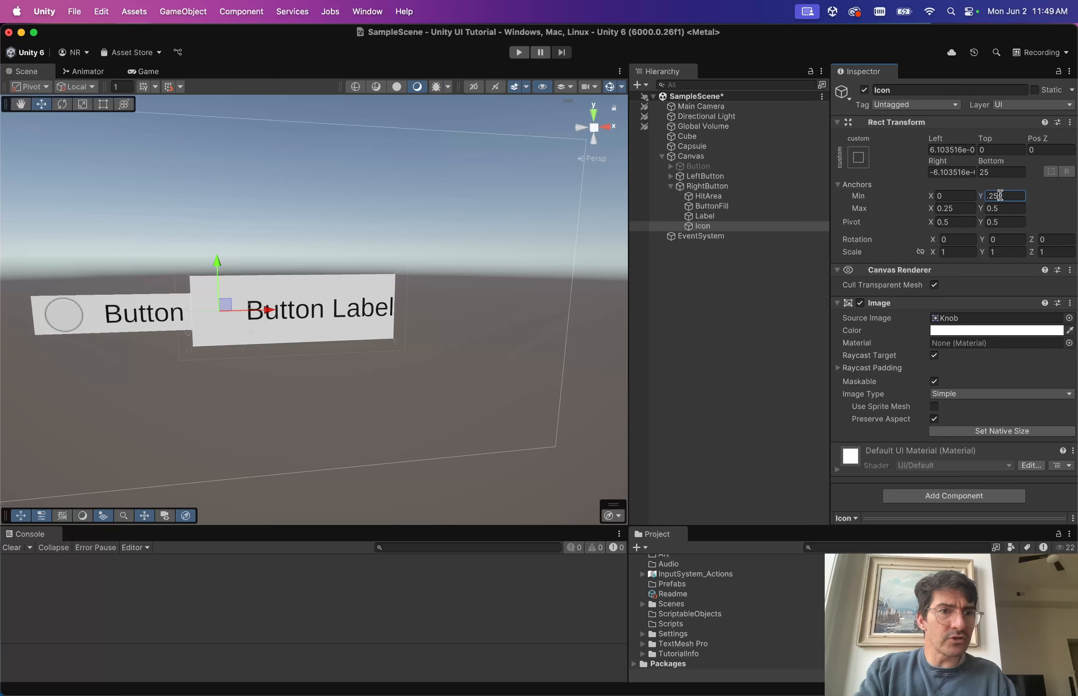
{"action": "left_click", "coordinate": [1005, 208]}
{"action": "key", "text": "BackSpace"}
{"action": "type", "text": "0.75"}
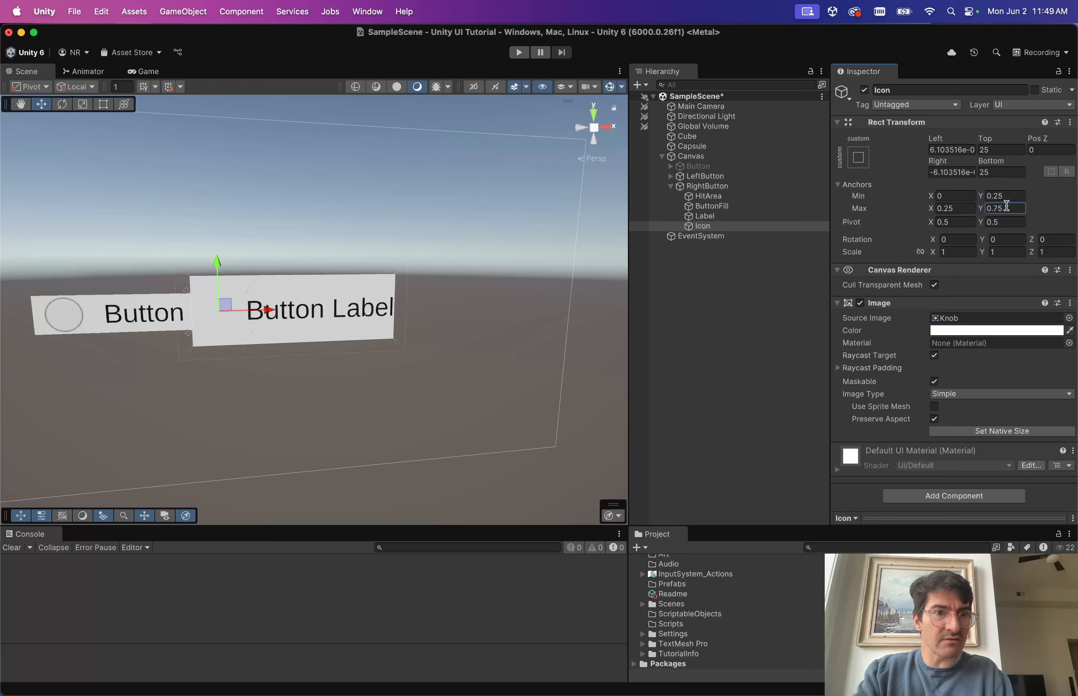
Zero Icon's Top and Bottom offsets and check the result in the Game view.
{"action": "left_click", "coordinate": [994, 172]}
{"action": "type", "text": "0"}
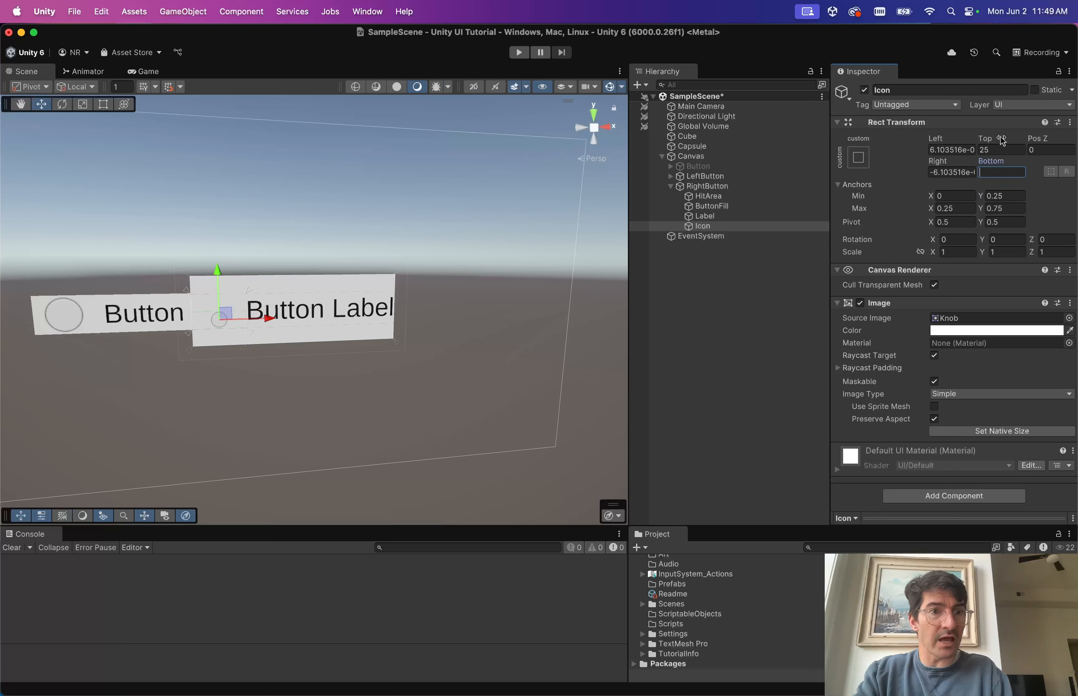
{"action": "left_click", "coordinate": [1001, 150]}
{"action": "type", "text": "0"}
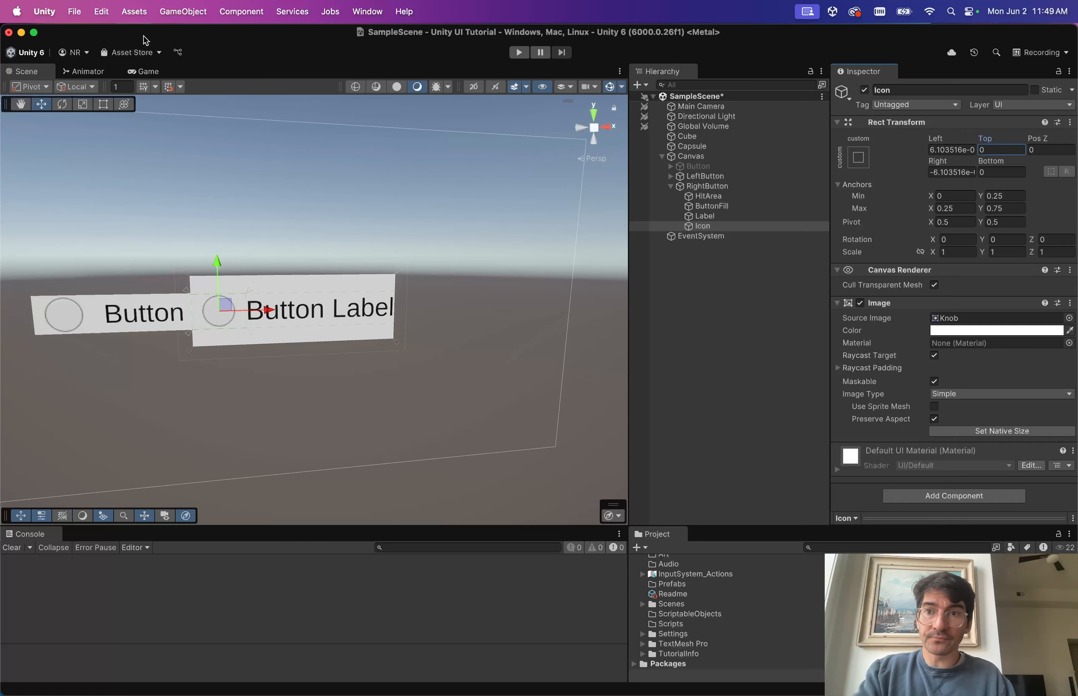
{"action": "left_click", "coordinate": [142, 73]}
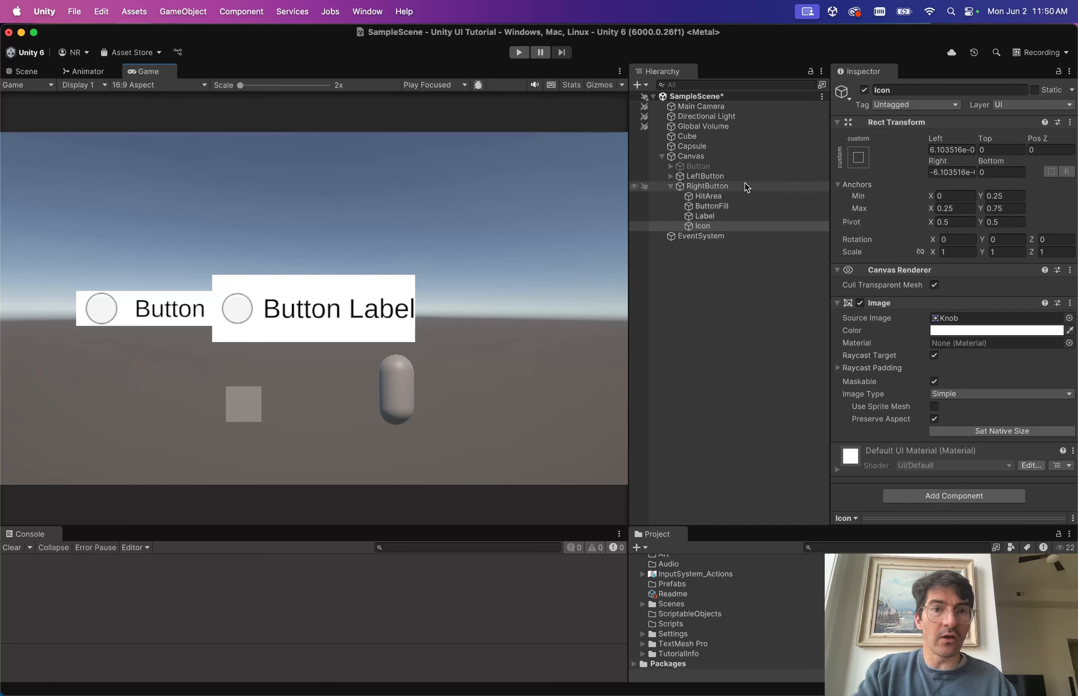
{"action": "left_click", "coordinate": [744, 193]}
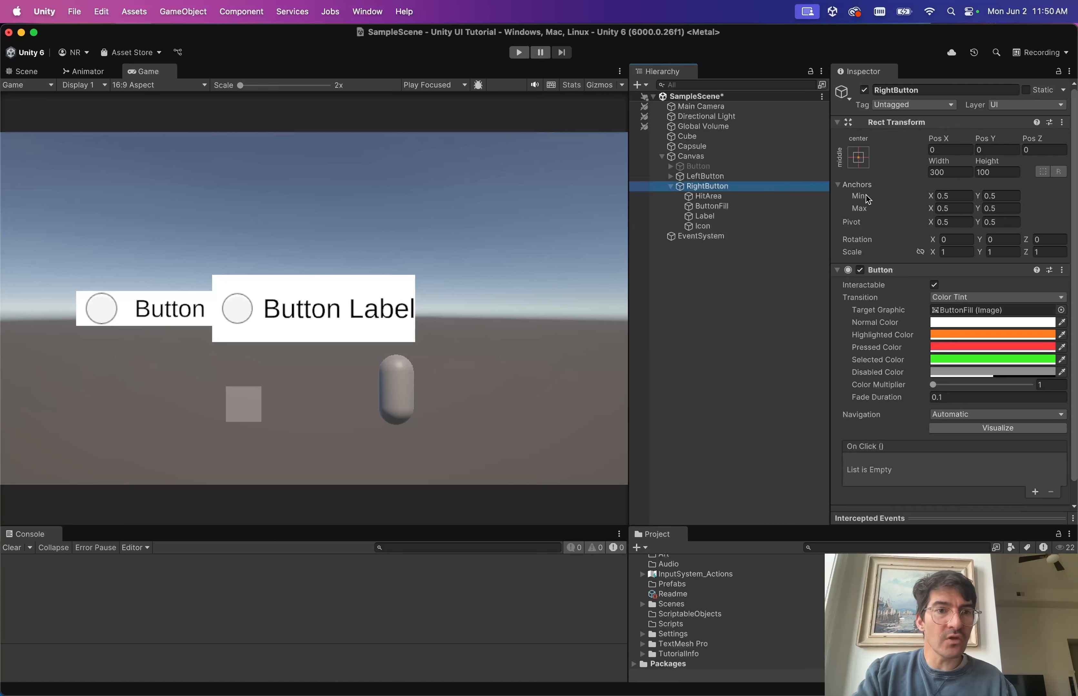
{"action": "left_click_drag", "start_coordinate": [935, 161], "coordinate": [1010, 301]}
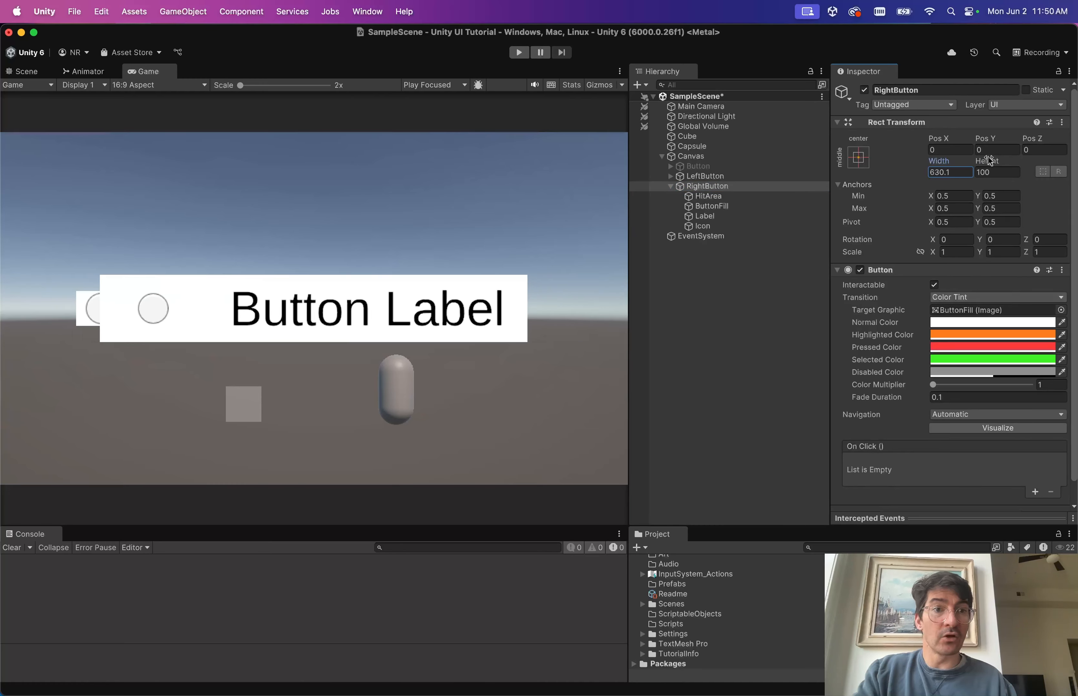
{"action": "left_click_drag", "start_coordinate": [987, 161], "coordinate": [1058, 55]}
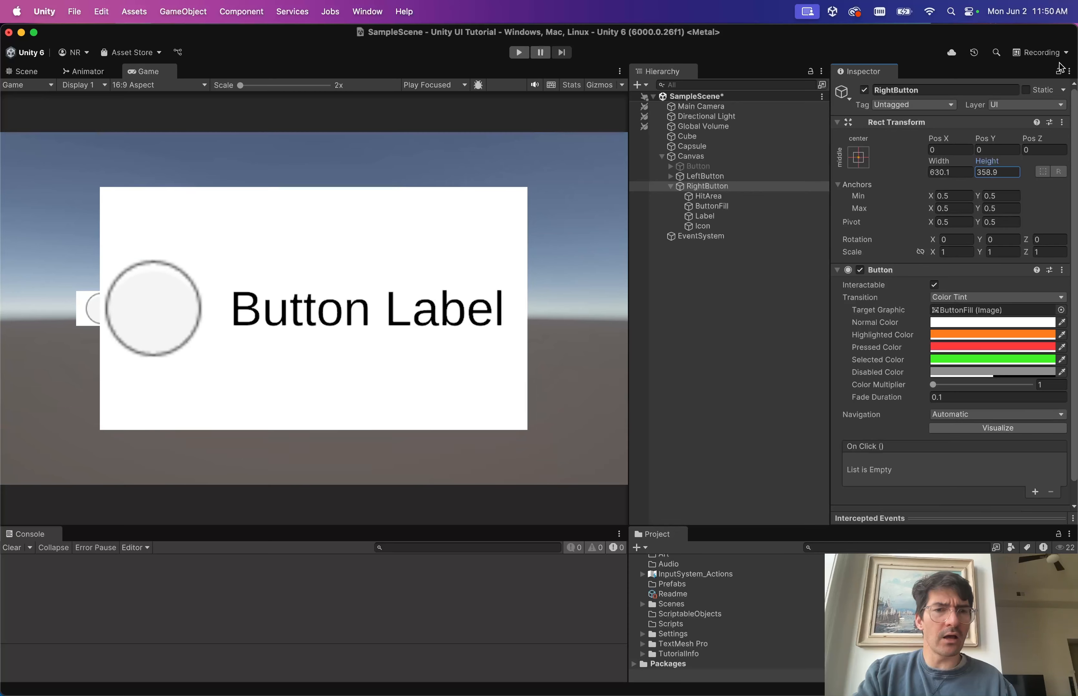
{"action": "left_click", "coordinate": [727, 229]}
{"action": "left_click", "coordinate": [722, 218]}
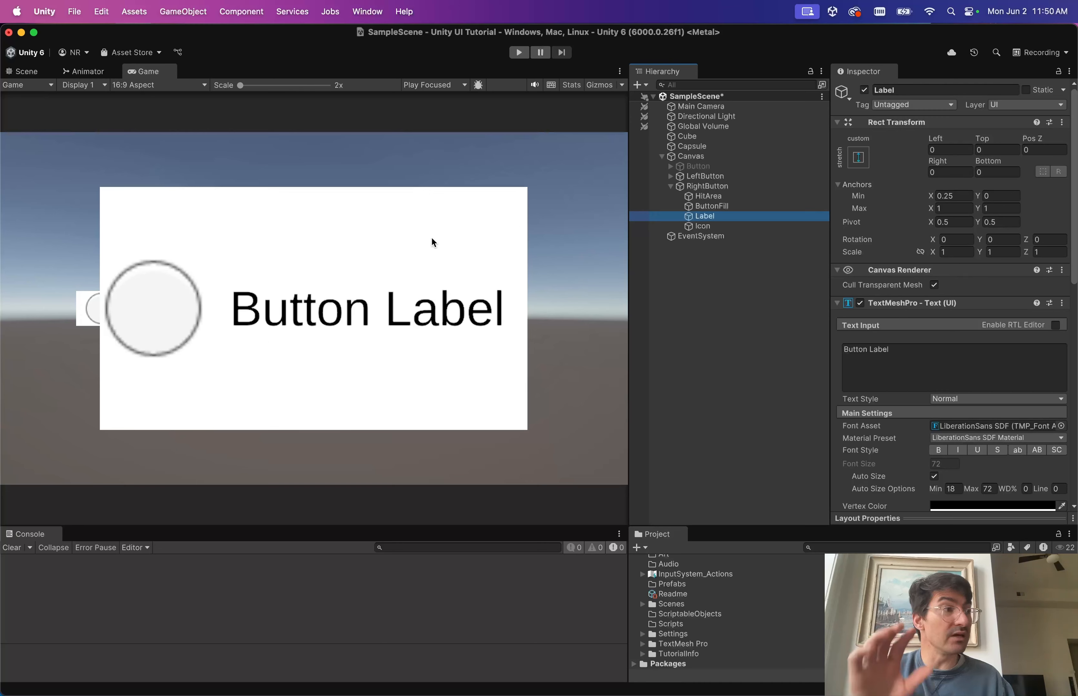
{"action": "left_click", "coordinate": [723, 187]}
{"action": "key", "text": "super+z"}
{"action": "key", "text": "super+z"}
{"action": "key", "text": "super+z"}
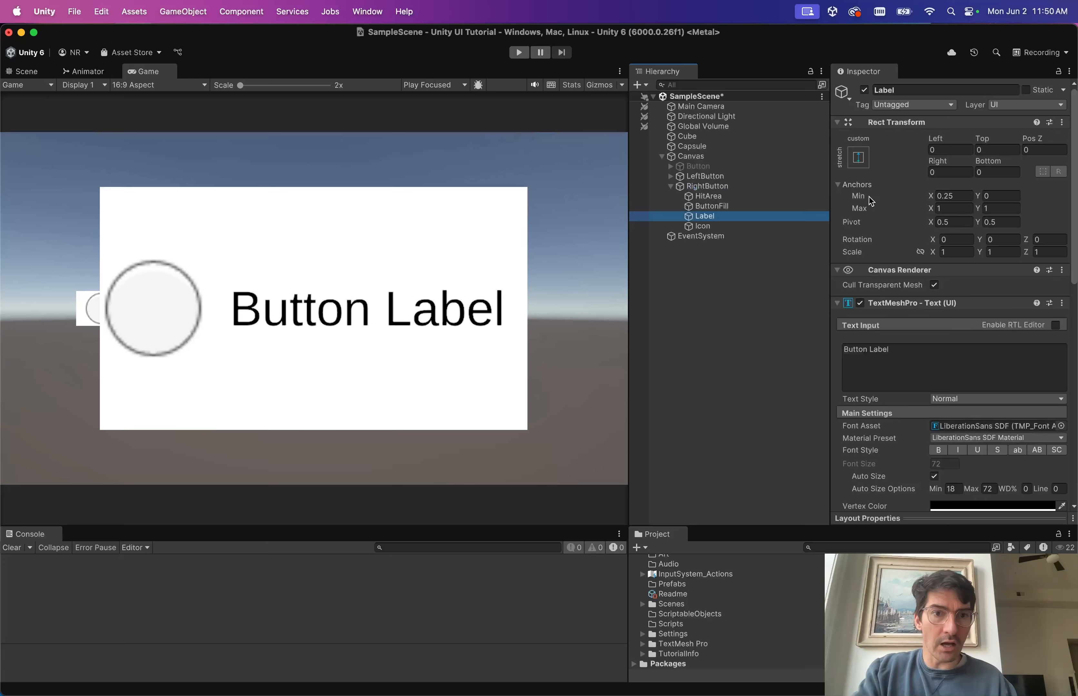
{"action": "key", "text": "super+z"}
{"action": "key", "text": "super+z"}
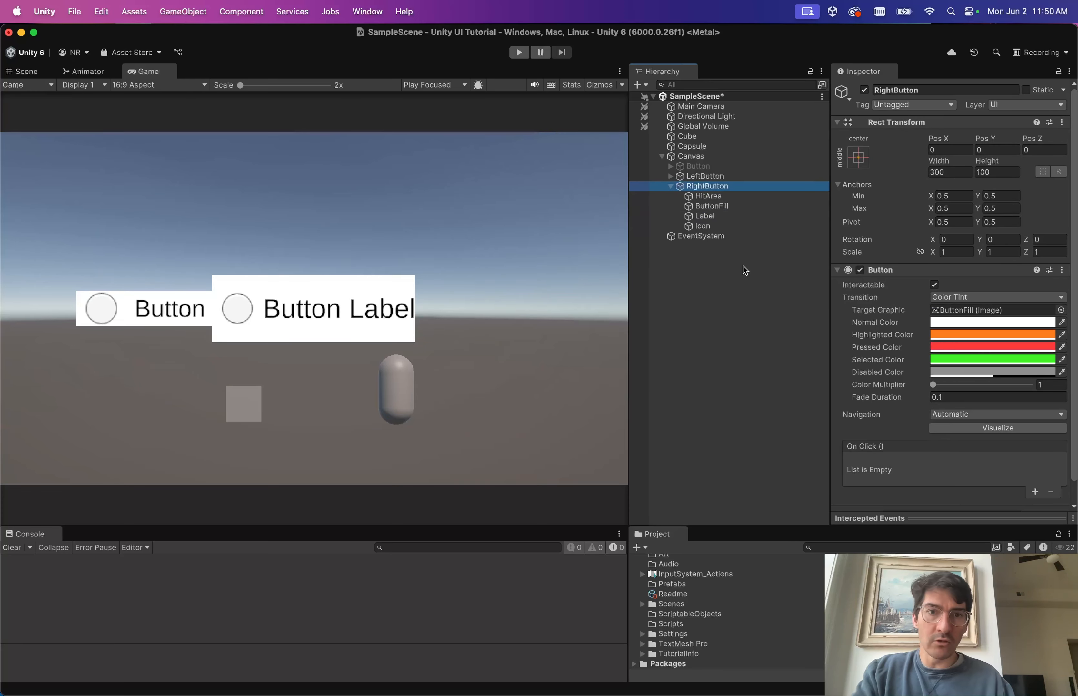
Give RightButton's Label a Rect Transform Right offset of 20, then reselect RightButton.
{"action": "left_click", "coordinate": [716, 207]}
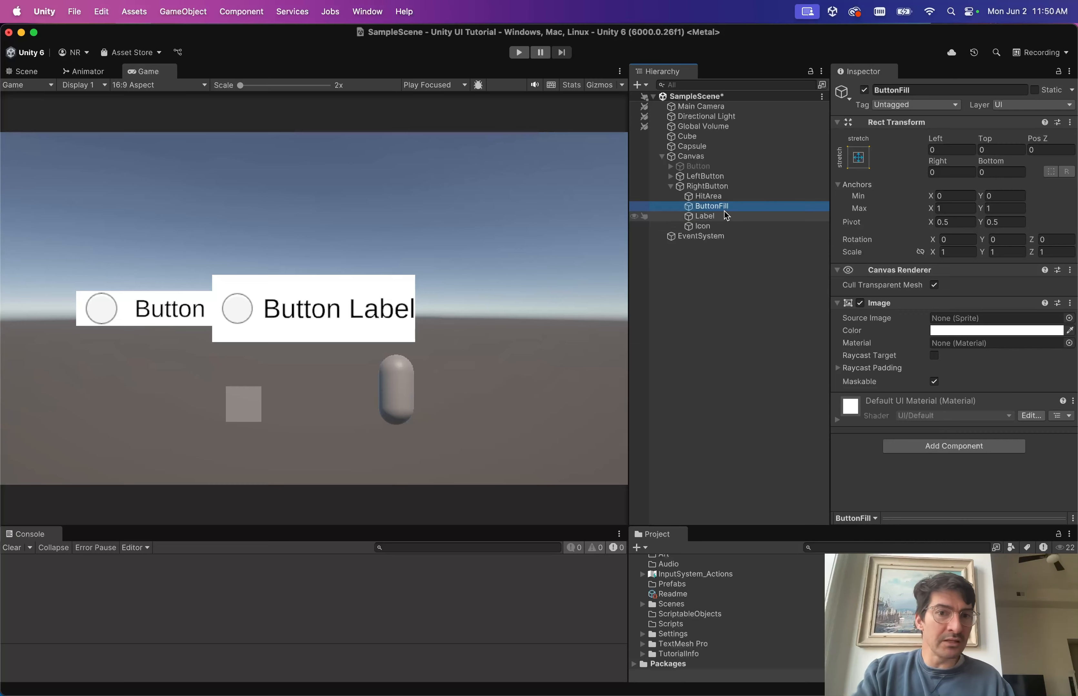
{"action": "left_click", "coordinate": [701, 217]}
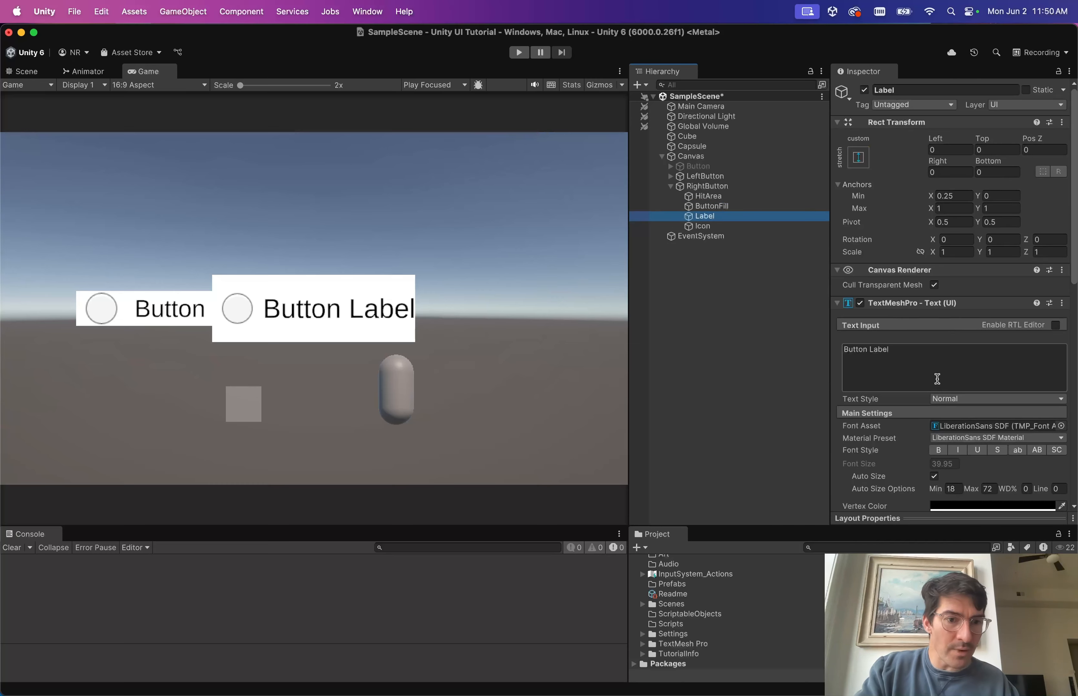
{"action": "scroll", "coordinate": [935, 479], "scroll_direction": "down", "scroll_amount": 3}
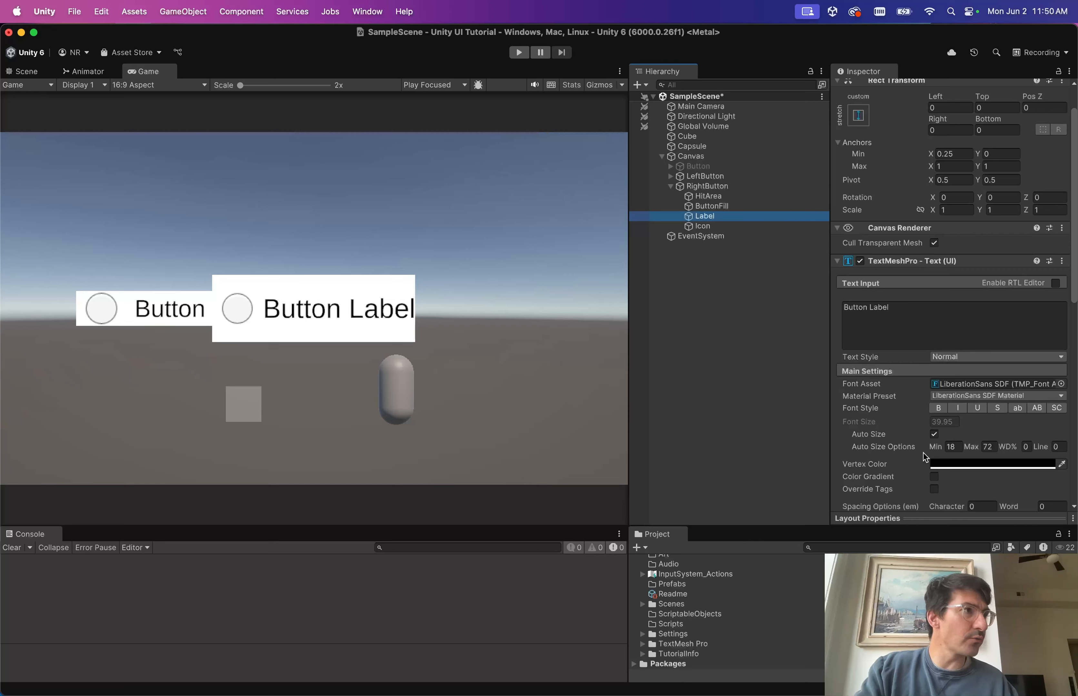
{"action": "scroll", "coordinate": [950, 190], "scroll_direction": "up", "scroll_amount": 3}
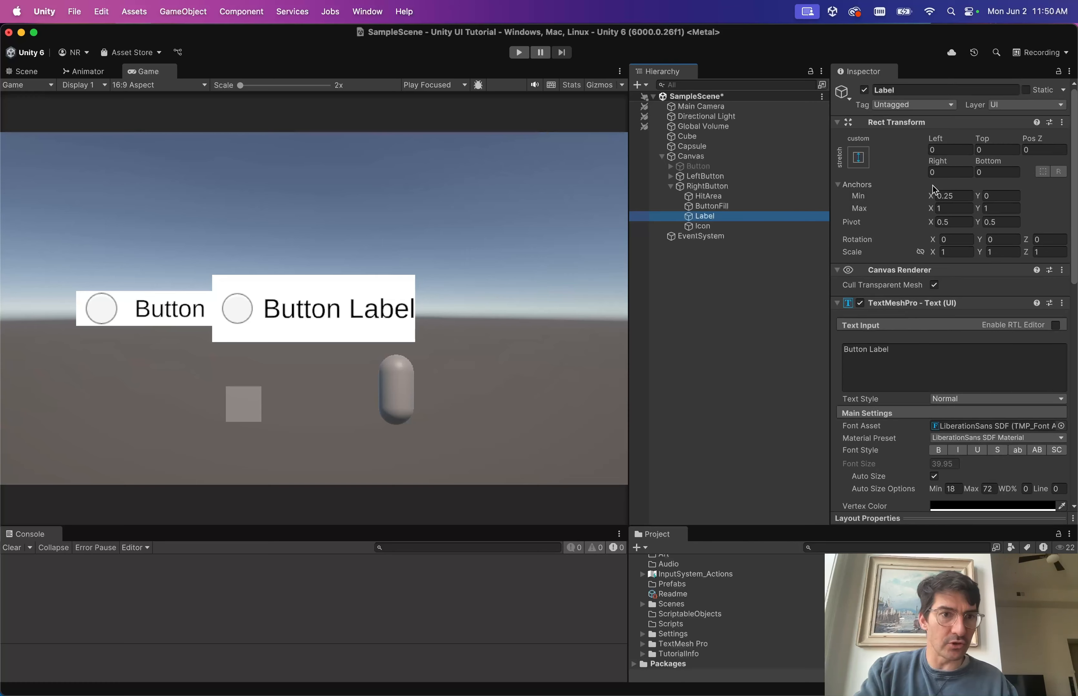
{"action": "left_click", "coordinate": [951, 172]}
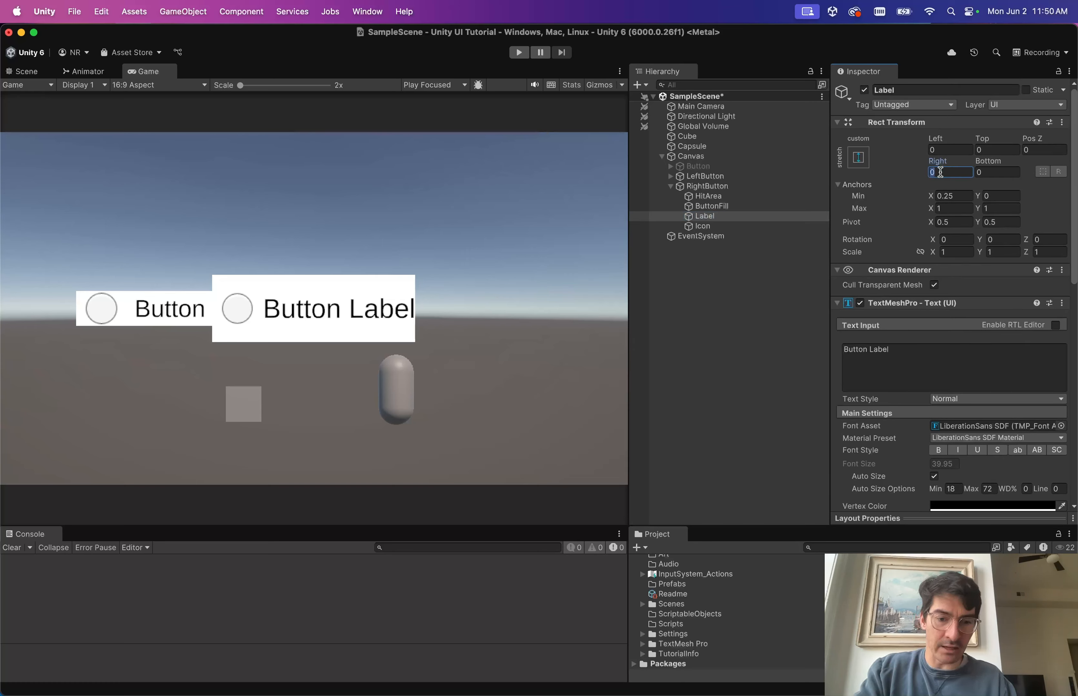
{"action": "type", "text": "20"}
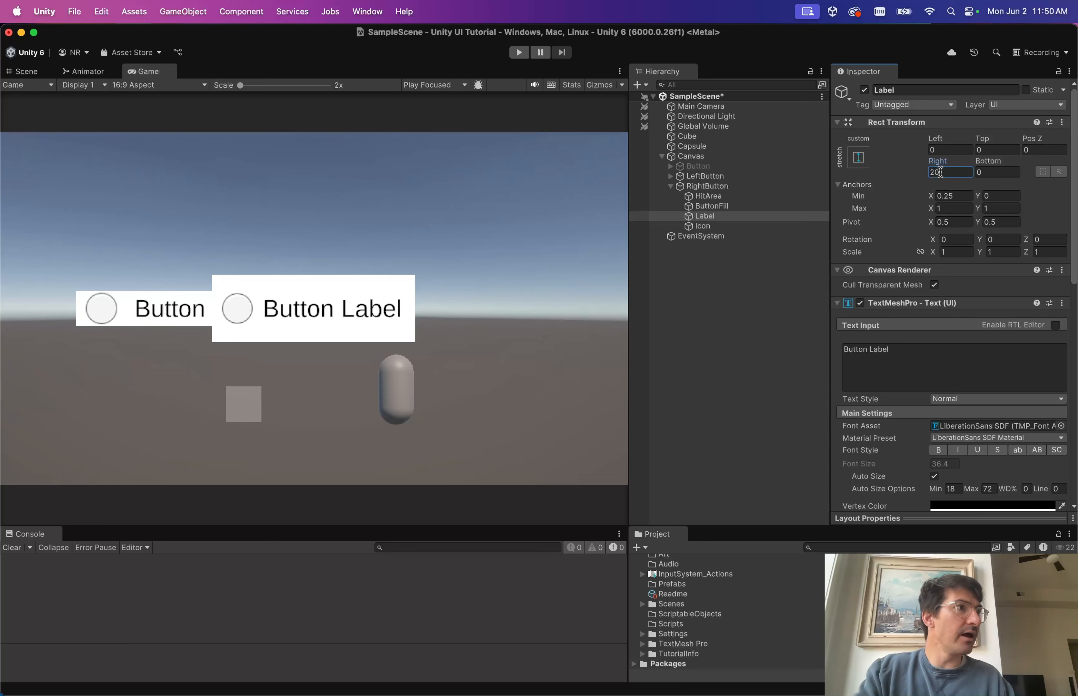
{"action": "scroll", "coordinate": [886, 429], "scroll_direction": "down", "scroll_amount": 1}
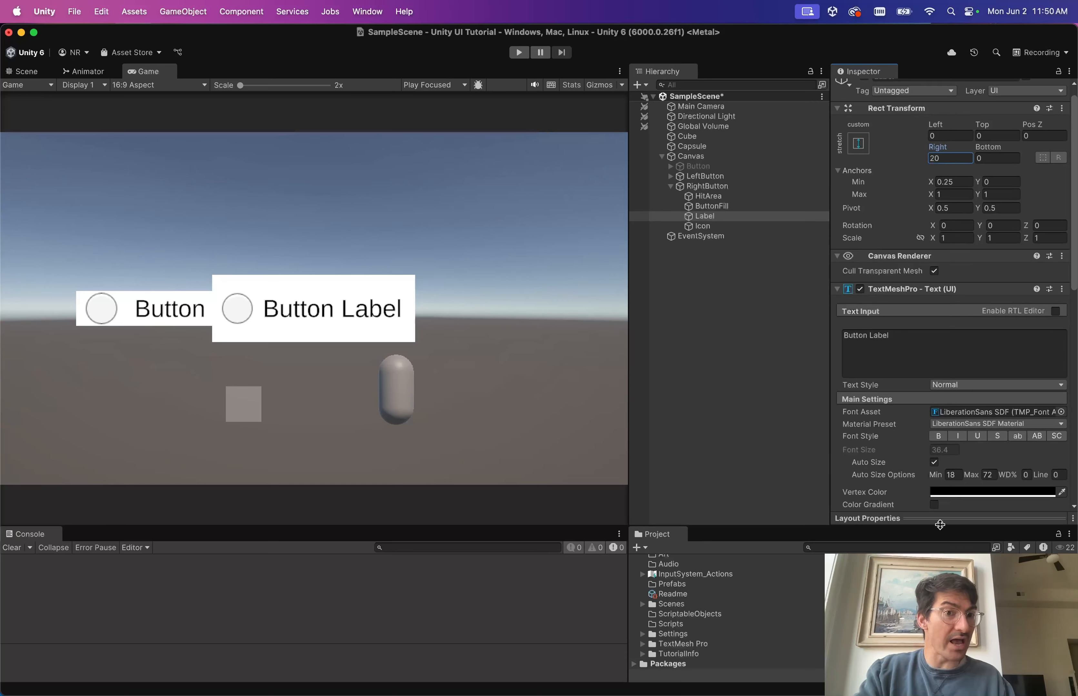
{"action": "scroll", "coordinate": [893, 248], "scroll_direction": "up", "scroll_amount": 1}
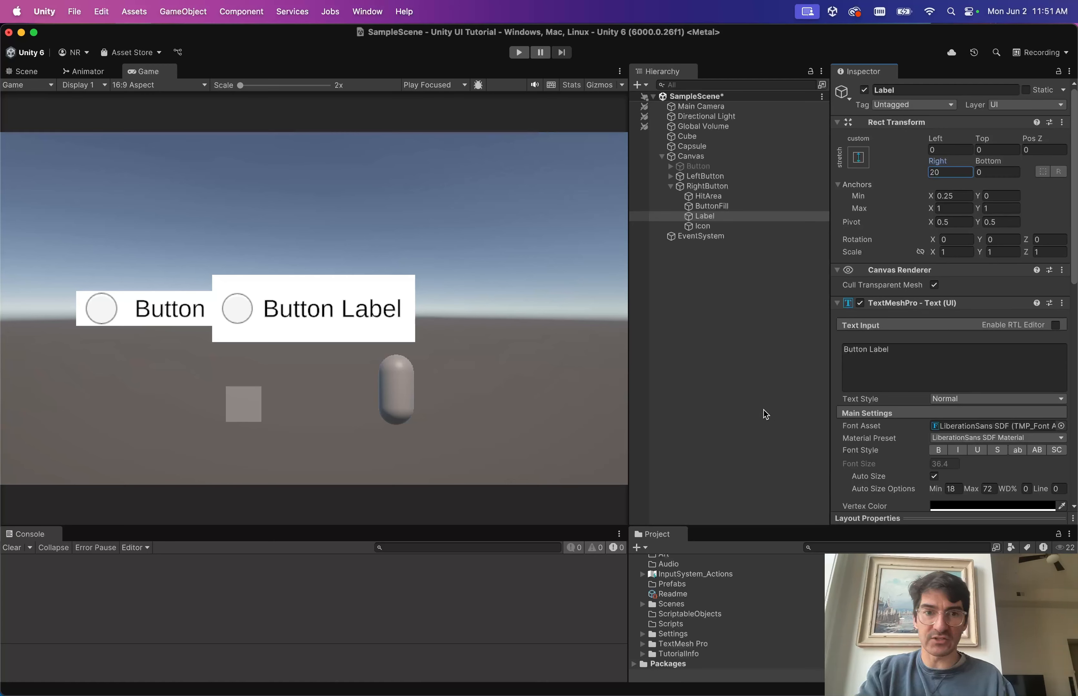
{"action": "left_click", "coordinate": [712, 187]}
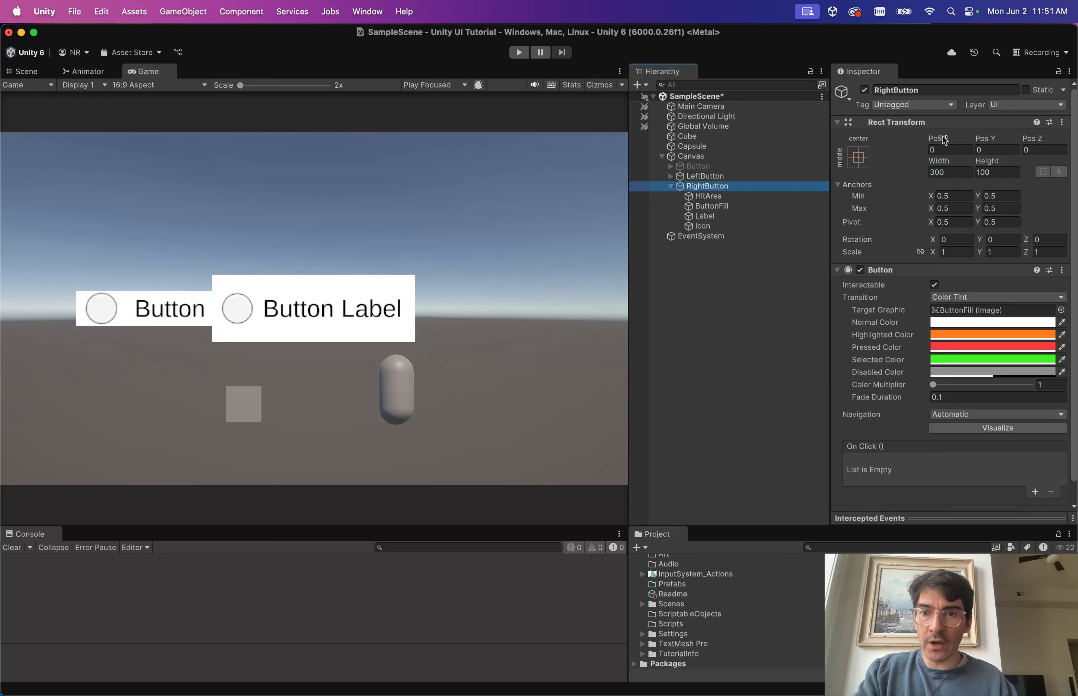
Drag RightButton from the Hierarchy into Assets/Prefabs to make a RightButton prefab, then reselect the instance.
{"action": "scroll", "coordinate": [716, 613], "scroll_direction": "up", "scroll_amount": 2}
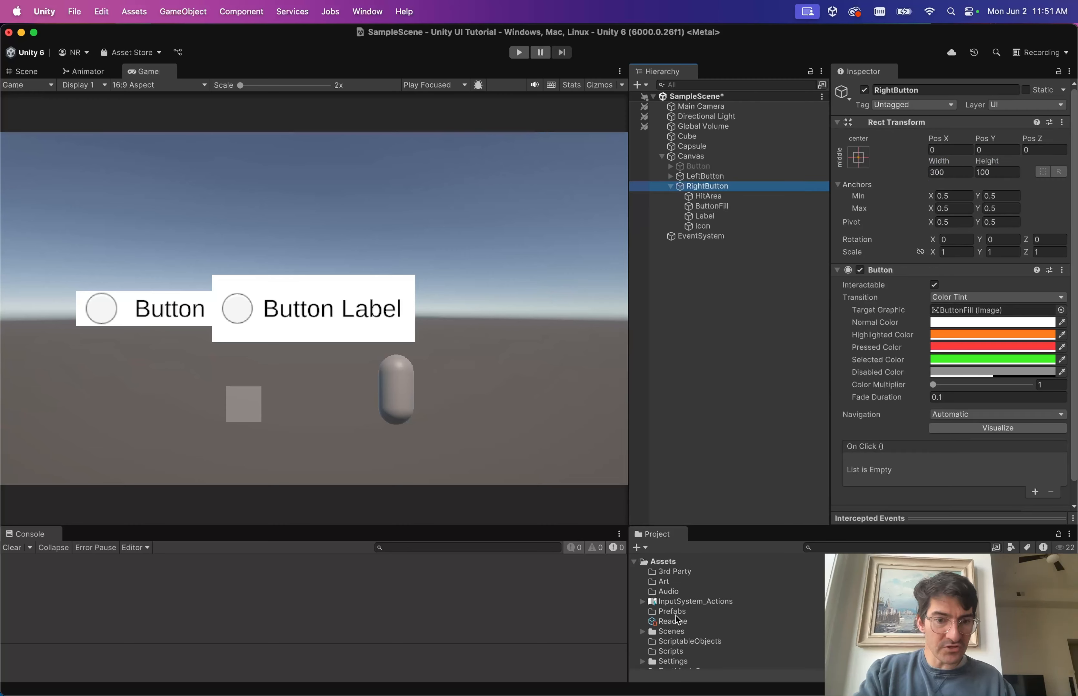
{"action": "left_click", "coordinate": [678, 613]}
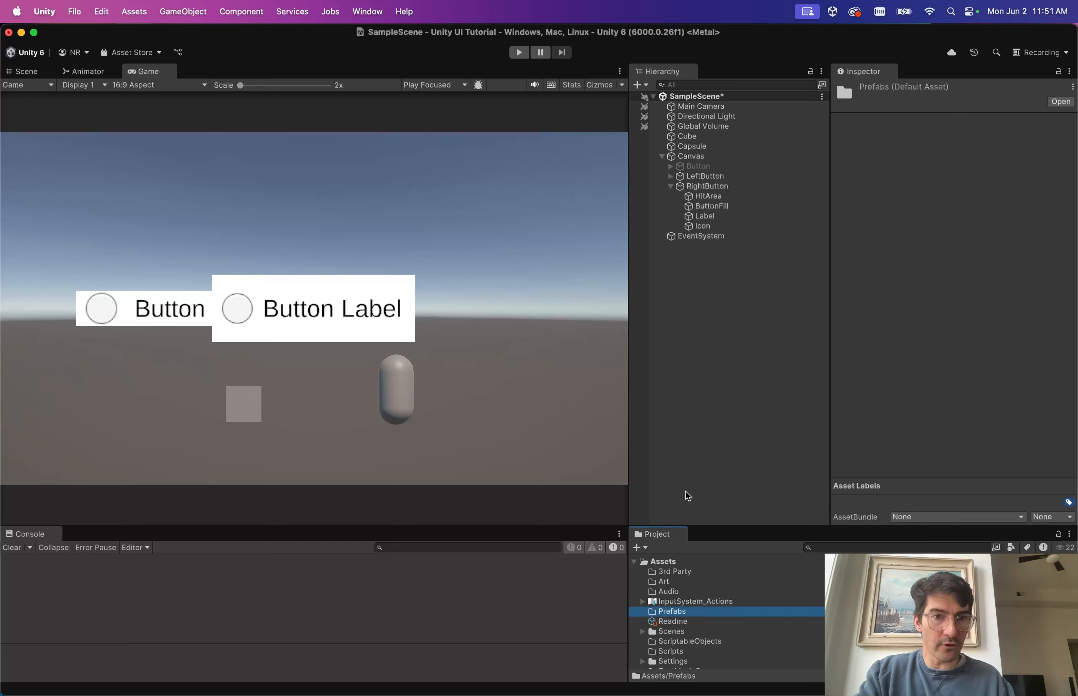
{"action": "left_click_drag", "start_coordinate": [708, 187], "coordinate": [670, 617]}
{"action": "scroll", "coordinate": [669, 613], "scroll_direction": "down", "scroll_amount": 2}
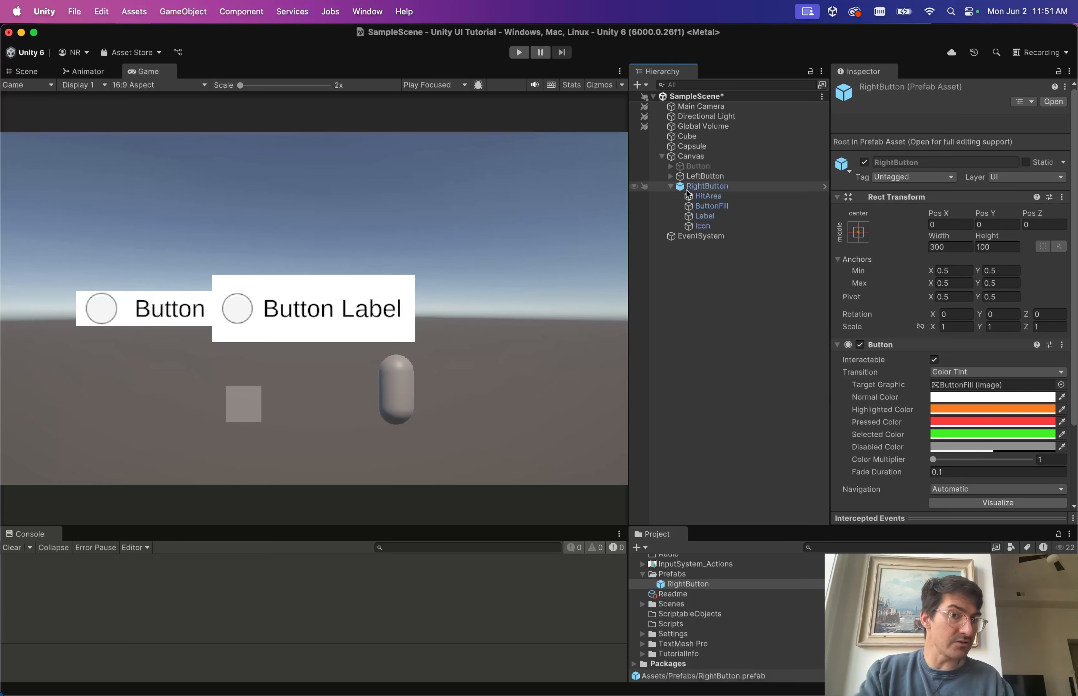
{"action": "left_click", "coordinate": [724, 187]}
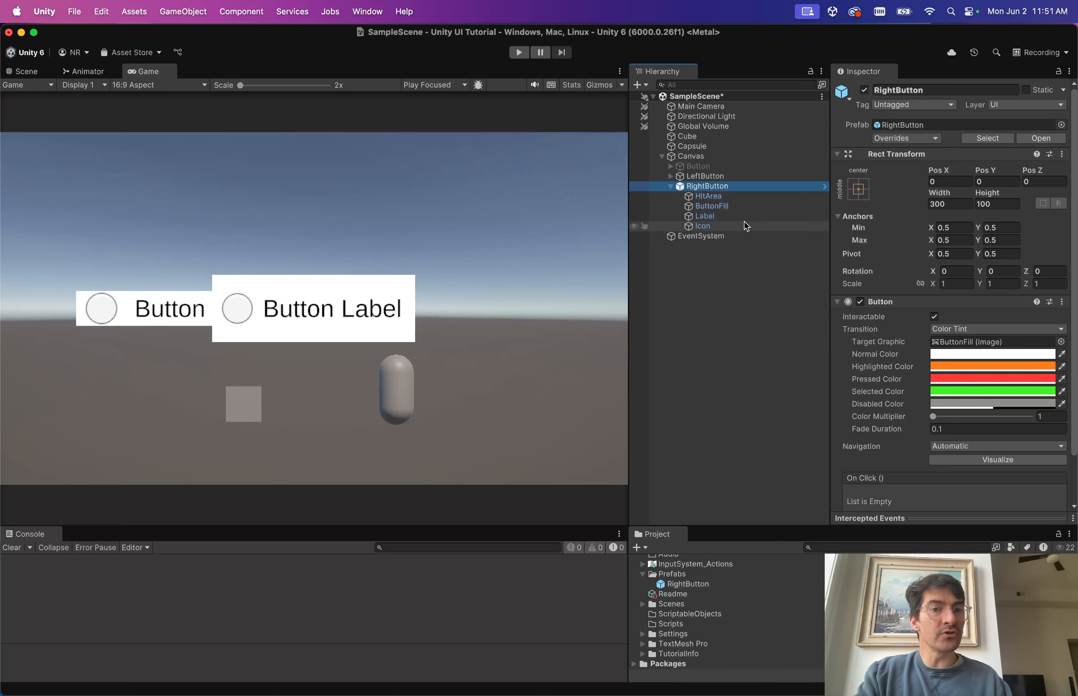
{"action": "left_click", "coordinate": [763, 314]}
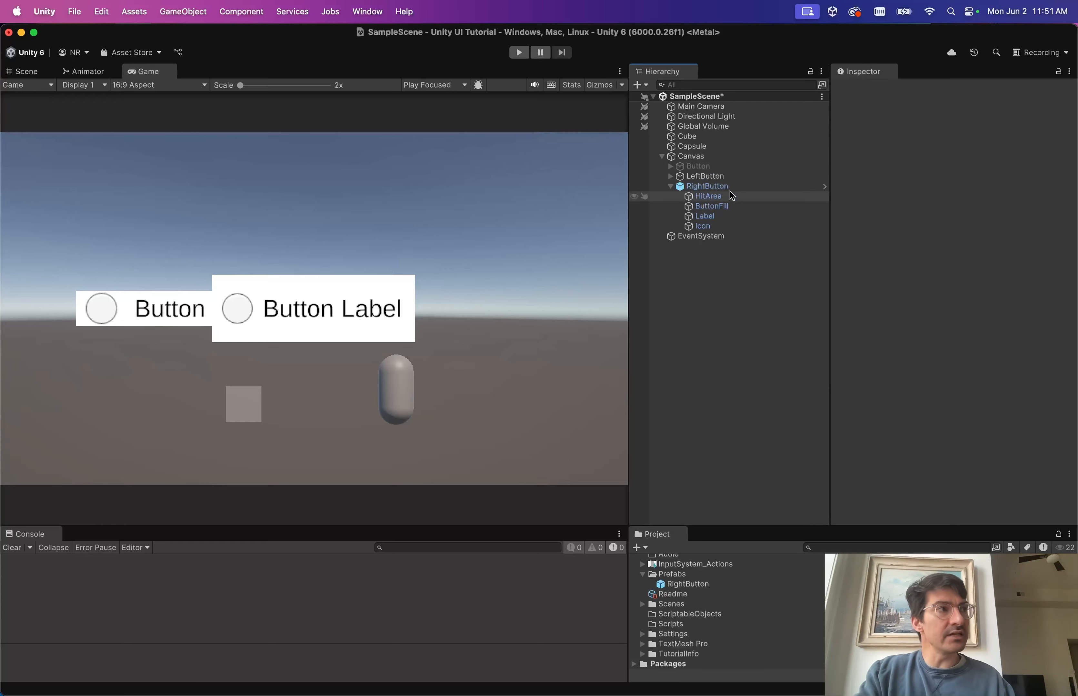
{"action": "left_click", "coordinate": [719, 190]}
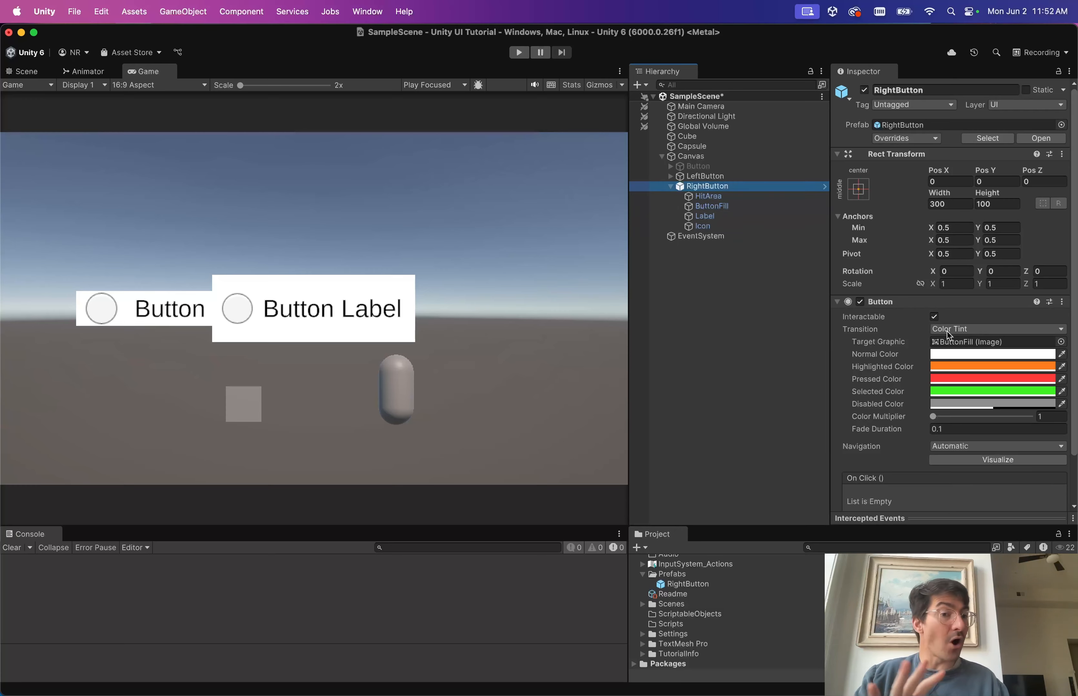
{"action": "scroll", "coordinate": [949, 355], "scroll_direction": "down", "scroll_amount": 2}
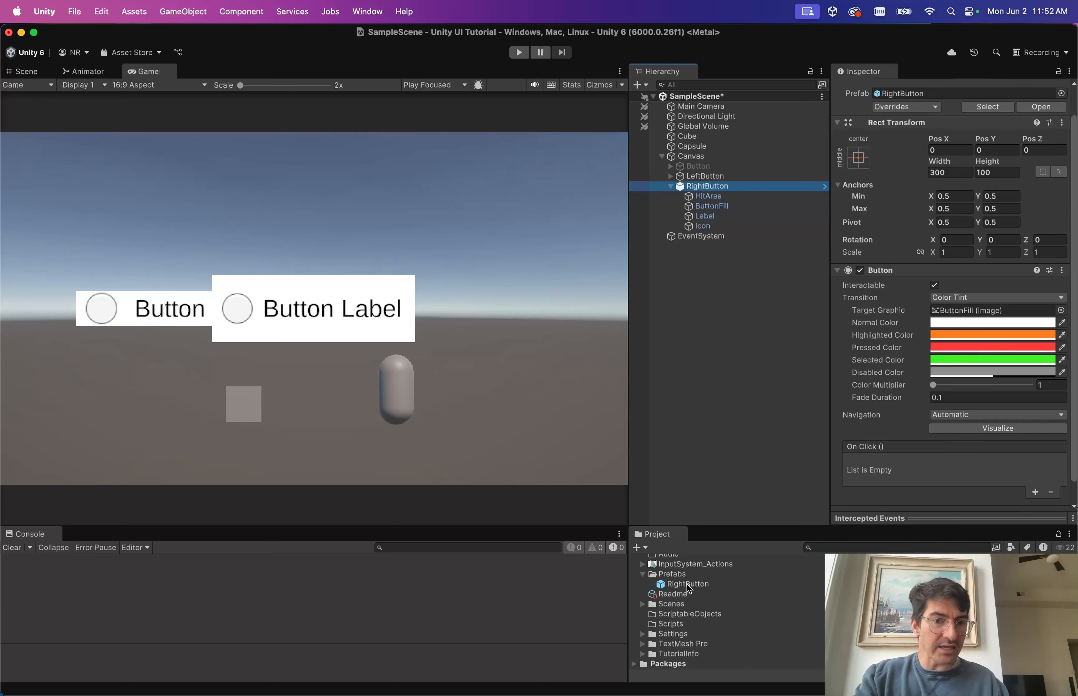
Add a second RightButton prefab instance to the Canvas and deactivate LeftButton.
{"action": "left_click_drag", "start_coordinate": [689, 589], "coordinate": [700, 183]}
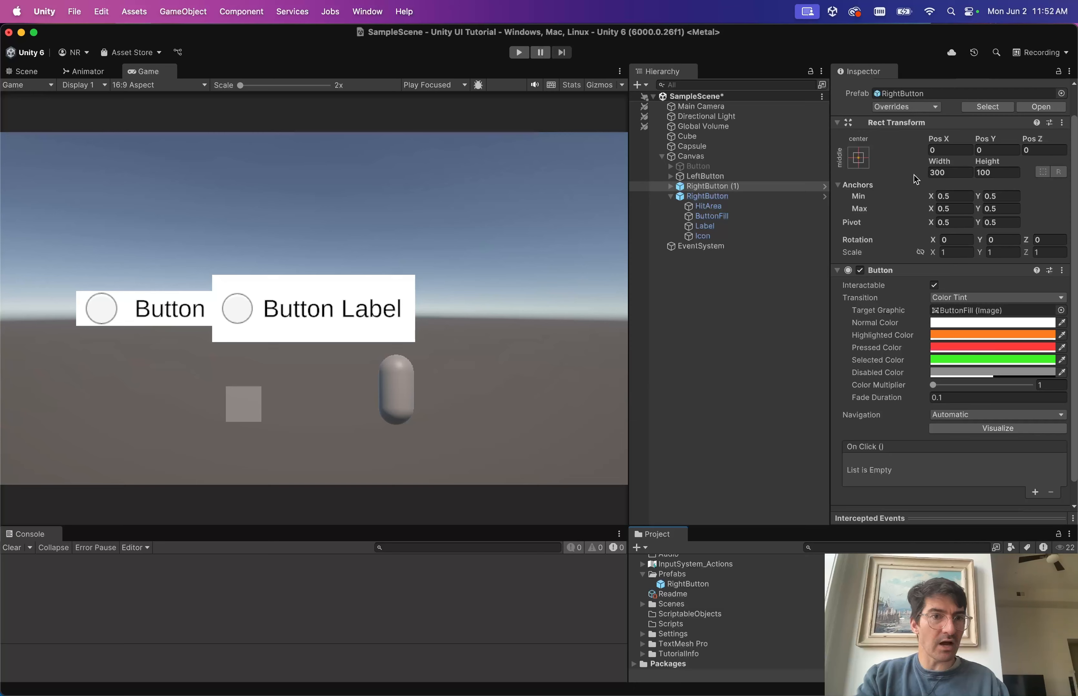
{"action": "left_click_drag", "start_coordinate": [938, 139], "coordinate": [951, 141]}
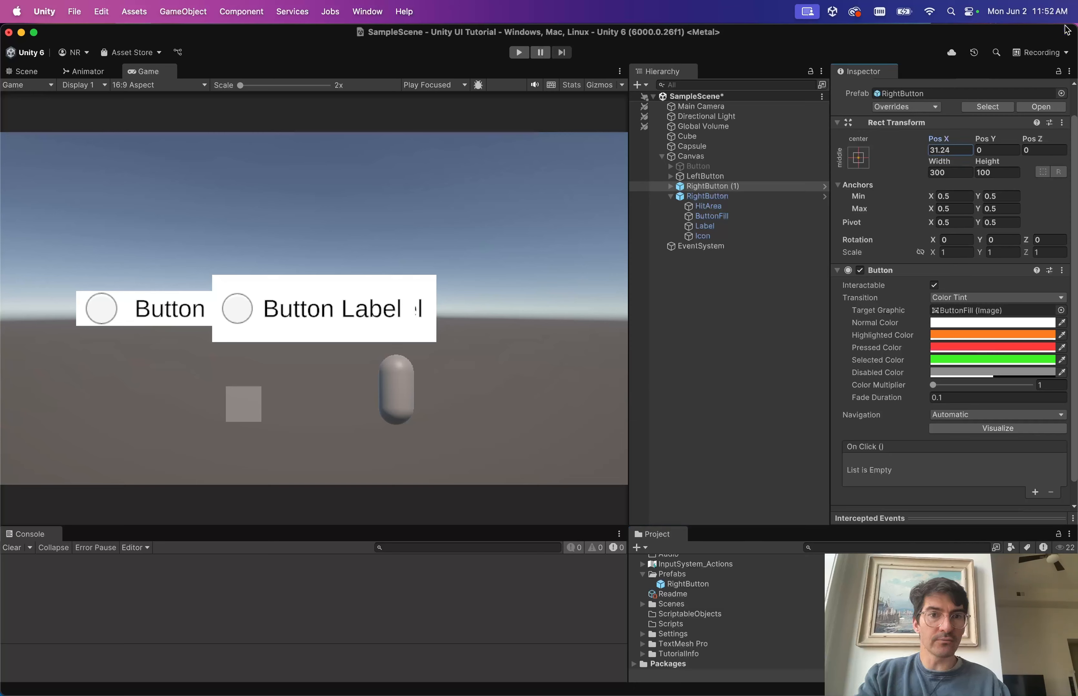
{"action": "left_click", "coordinate": [724, 175]}
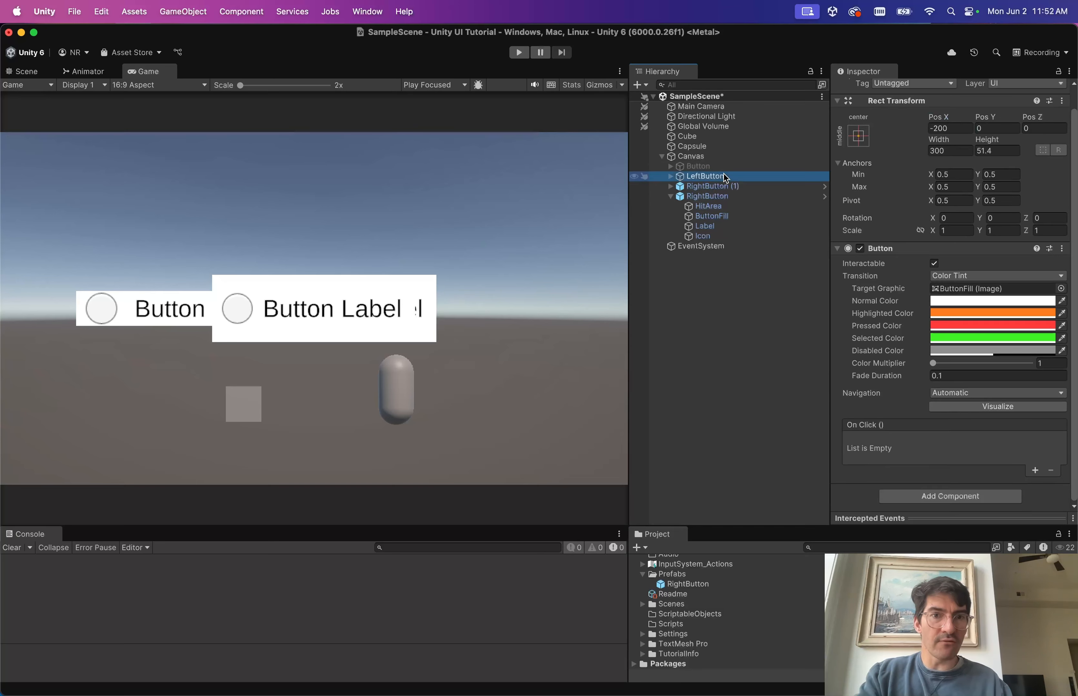
{"action": "scroll", "coordinate": [882, 170], "scroll_direction": "up", "scroll_amount": 1}
{"action": "left_click", "coordinate": [864, 90]}
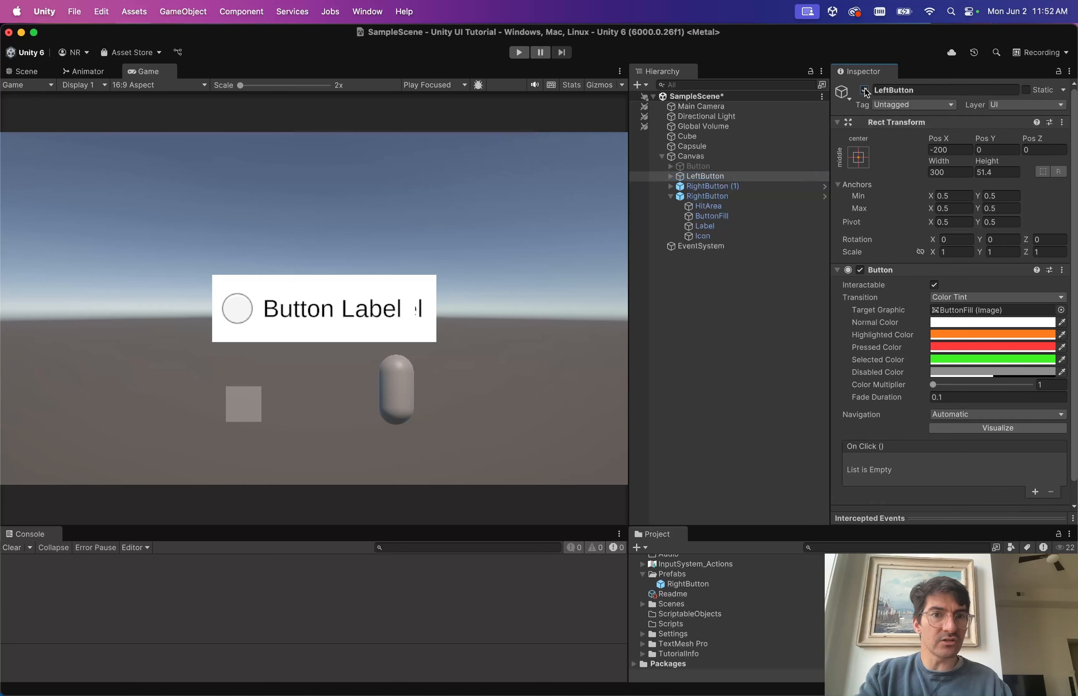
Rename the new copy to Button1 and the original RightButton to Button2.
{"action": "left_click", "coordinate": [738, 186]}
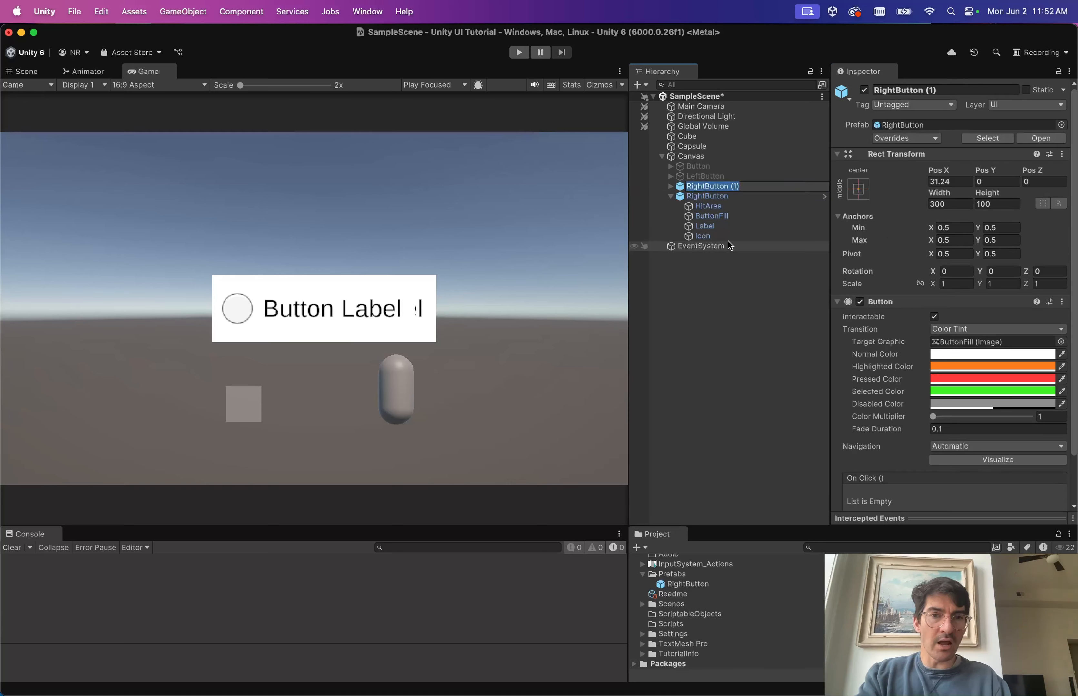
{"action": "type", "text": "B"}
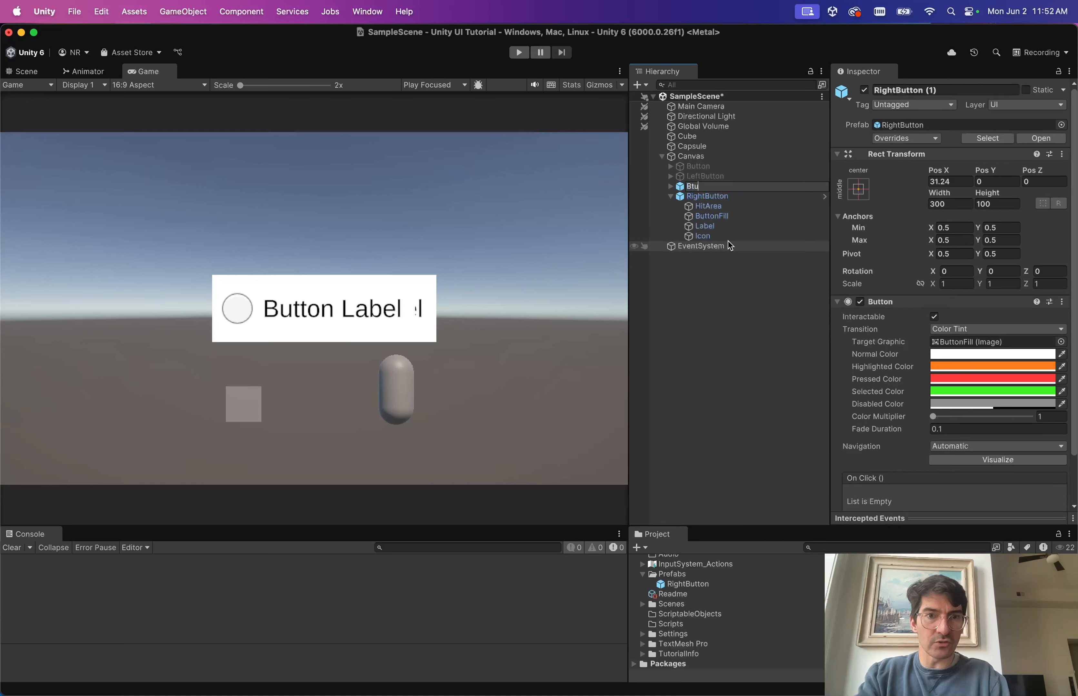
{"action": "type", "text": "utton1"}
{"action": "key", "text": "Return"}
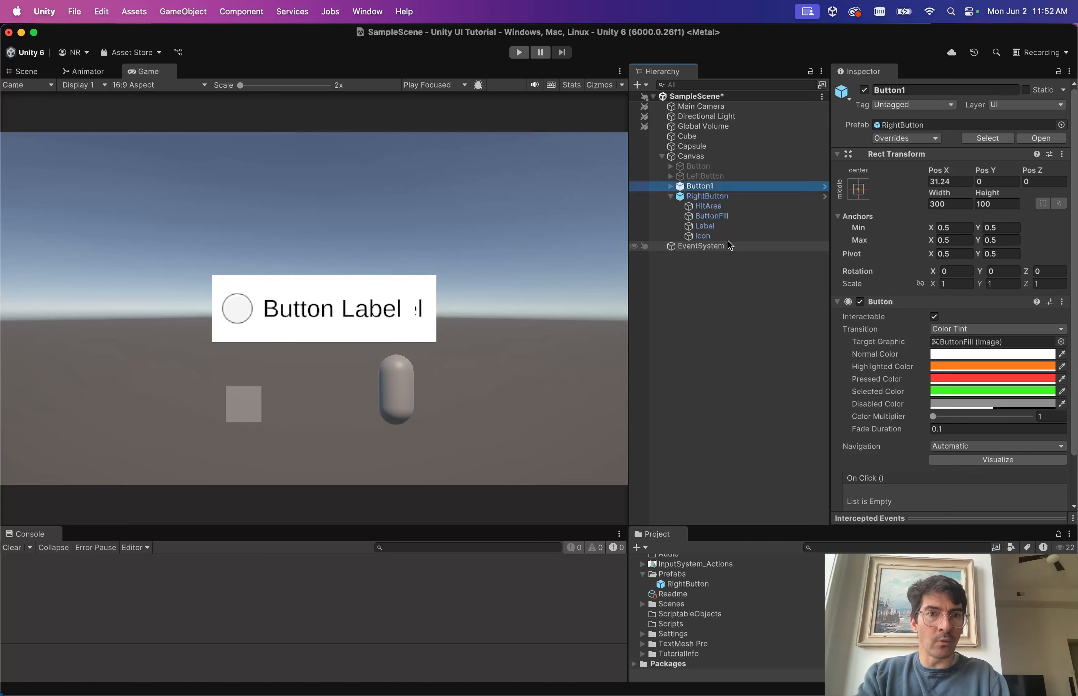
{"action": "left_click", "coordinate": [712, 199]}
{"action": "type", "text": "Button2"}
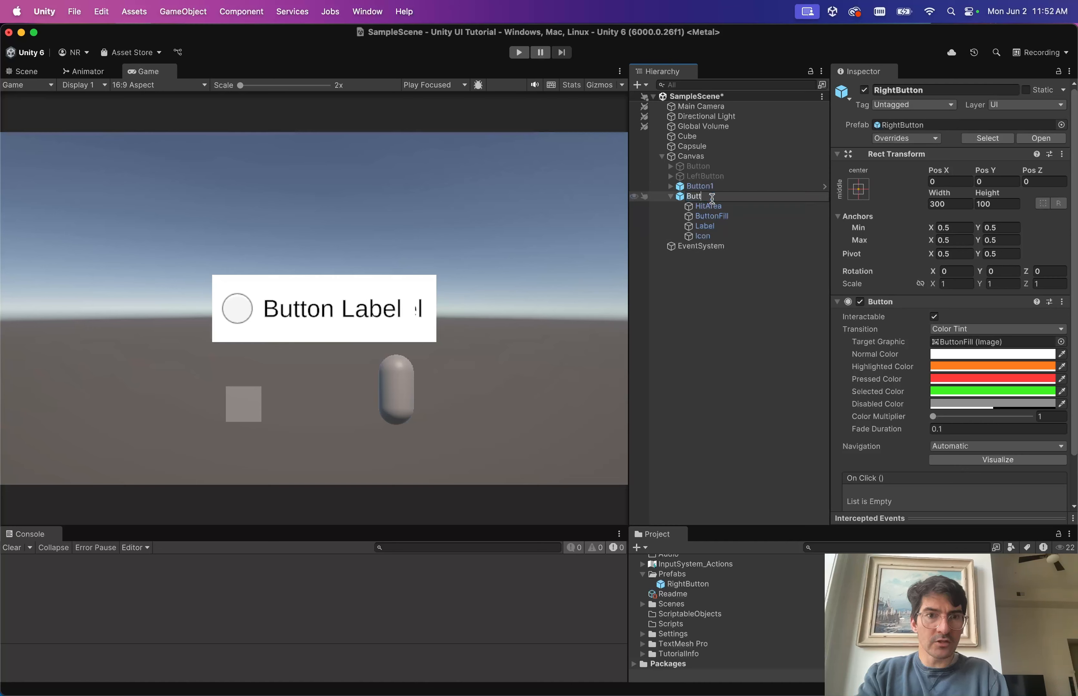
{"action": "key", "text": "Return"}
Set Button1's Pos X to -200 and Button2's Pos X to 200.
{"action": "left_click", "coordinate": [738, 186]}
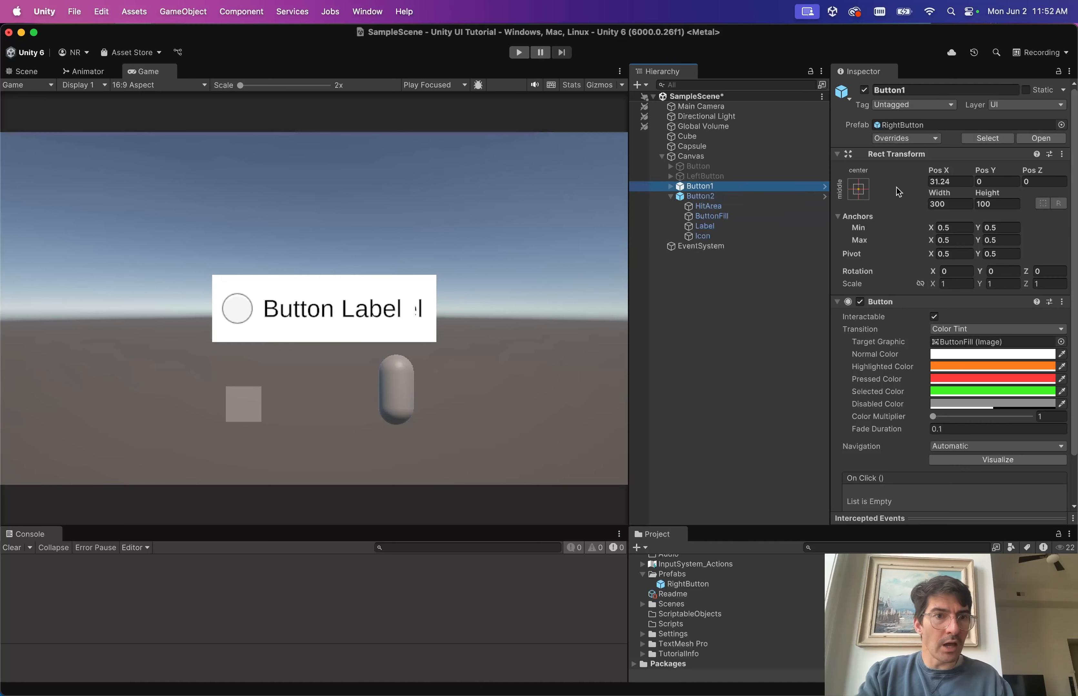
{"action": "left_click", "coordinate": [956, 182]}
{"action": "type", "text": "-200"}
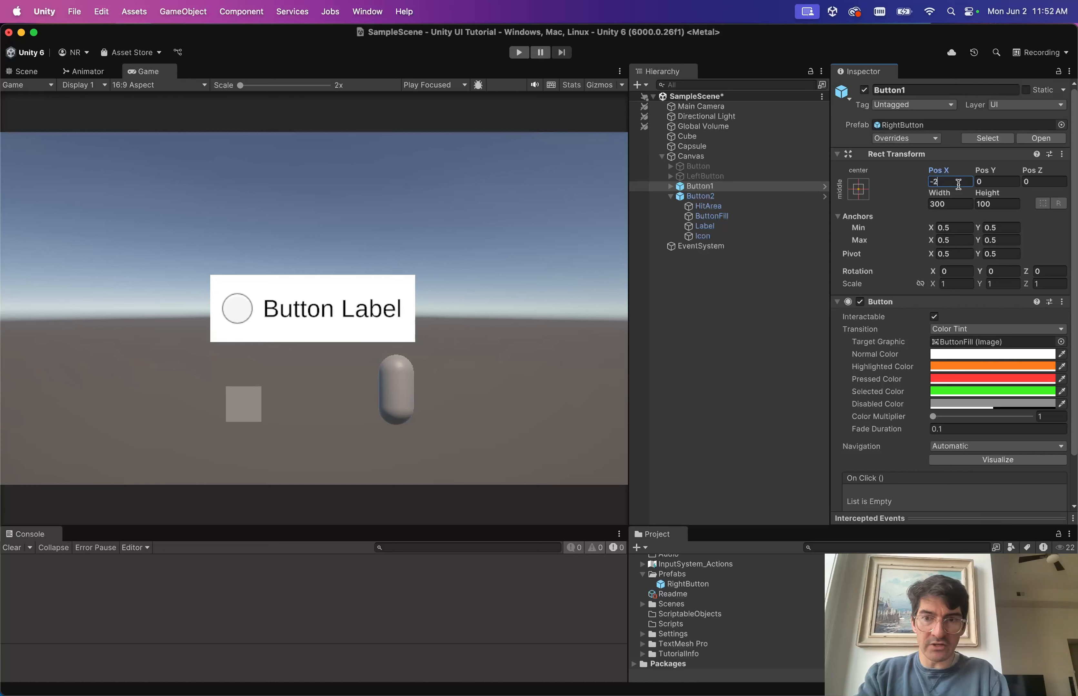
{"action": "left_click", "coordinate": [722, 195]}
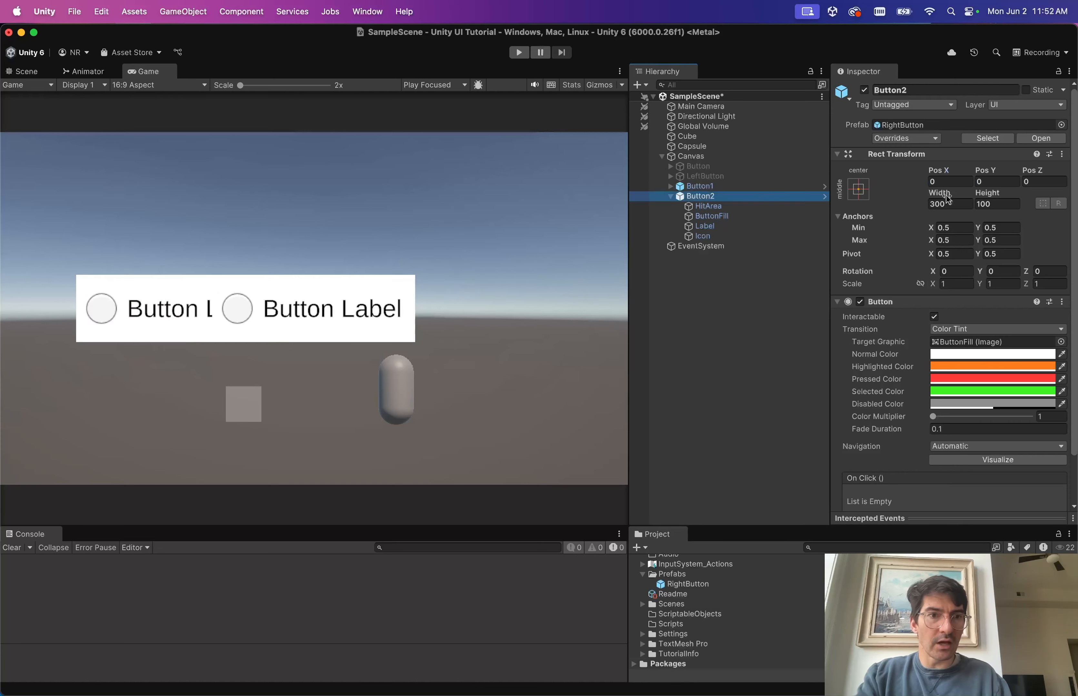
{"action": "left_click", "coordinate": [944, 182]}
{"action": "type", "text": "200"}
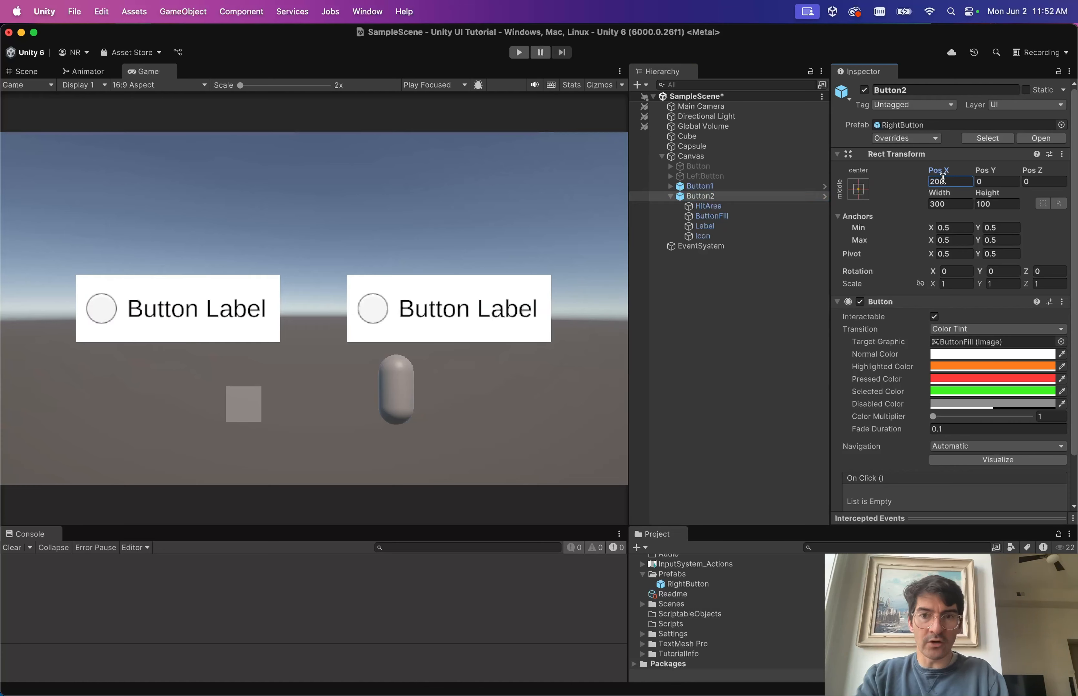
{"action": "left_click", "coordinate": [784, 481]}
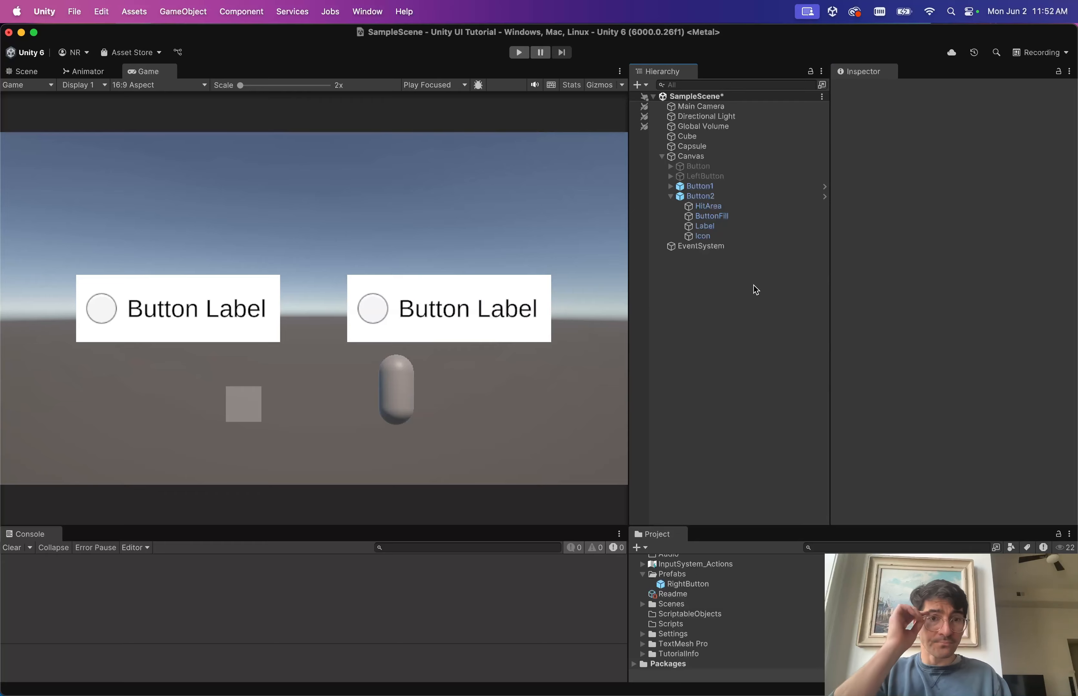
Review LeftButton, Button1 and Button2 in the Inspector, collapse Button2, and clear the selection.
{"action": "left_click", "coordinate": [704, 176]}
{"action": "left_click", "coordinate": [702, 187]}
{"action": "left_click", "coordinate": [702, 196]}
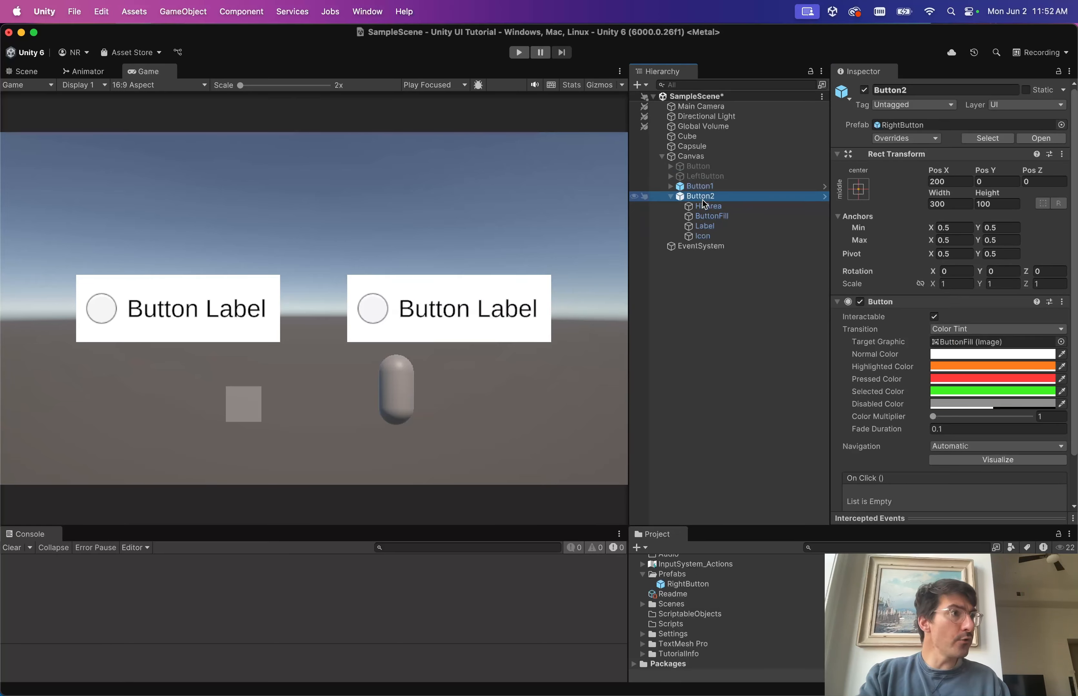
{"action": "key", "text": "Left"}
{"action": "left_click", "coordinate": [735, 301]}
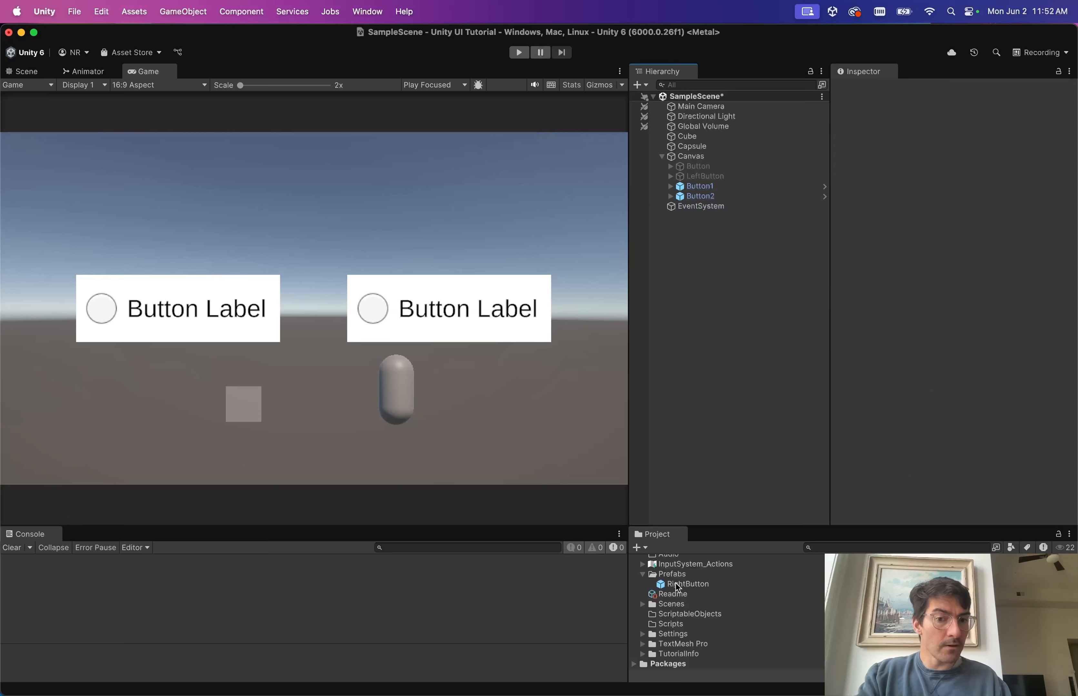
{"action": "left_click", "coordinate": [685, 586]}
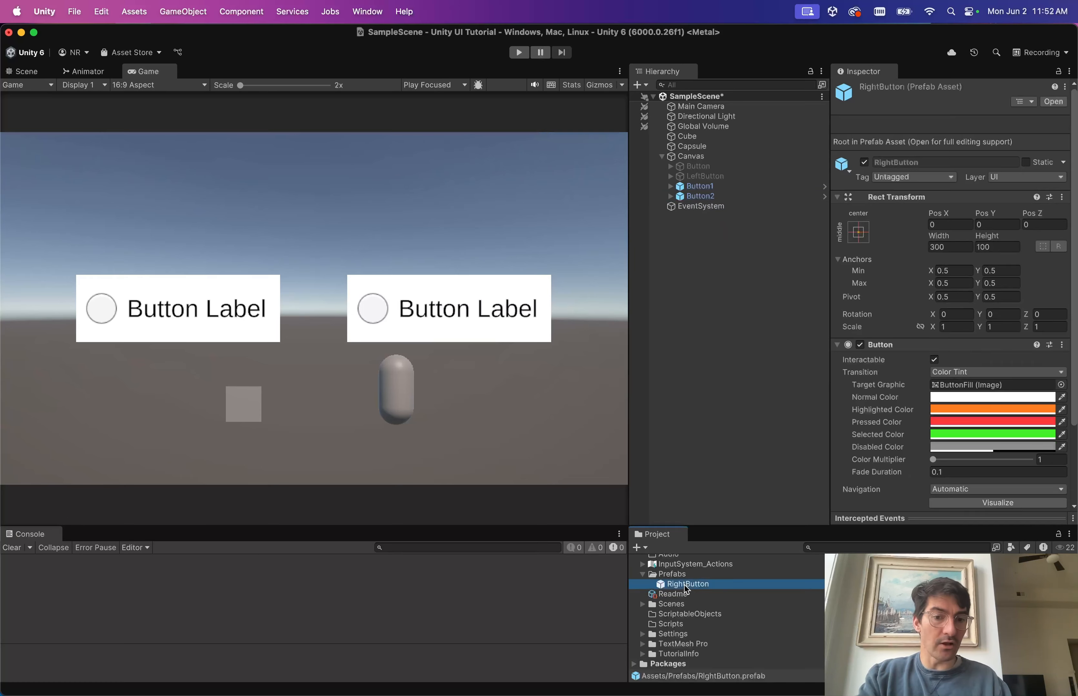
{"action": "left_click", "coordinate": [685, 586]}
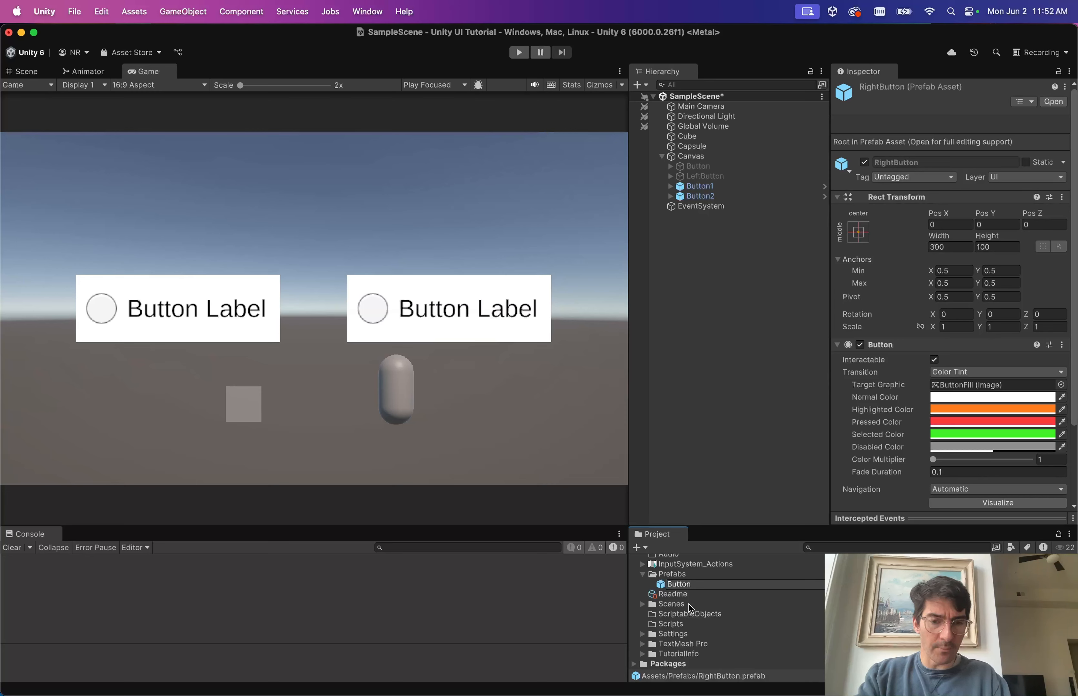
{"action": "key", "text": "Return"}
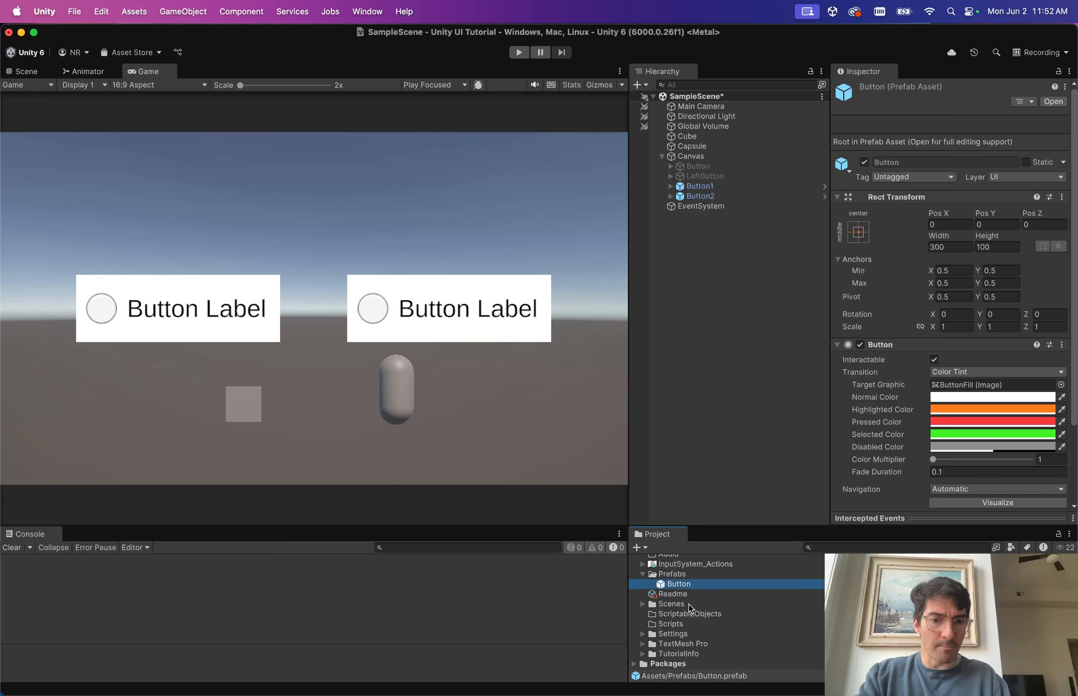
{"action": "left_click", "coordinate": [707, 188]}
{"action": "left_click", "coordinate": [715, 197]}
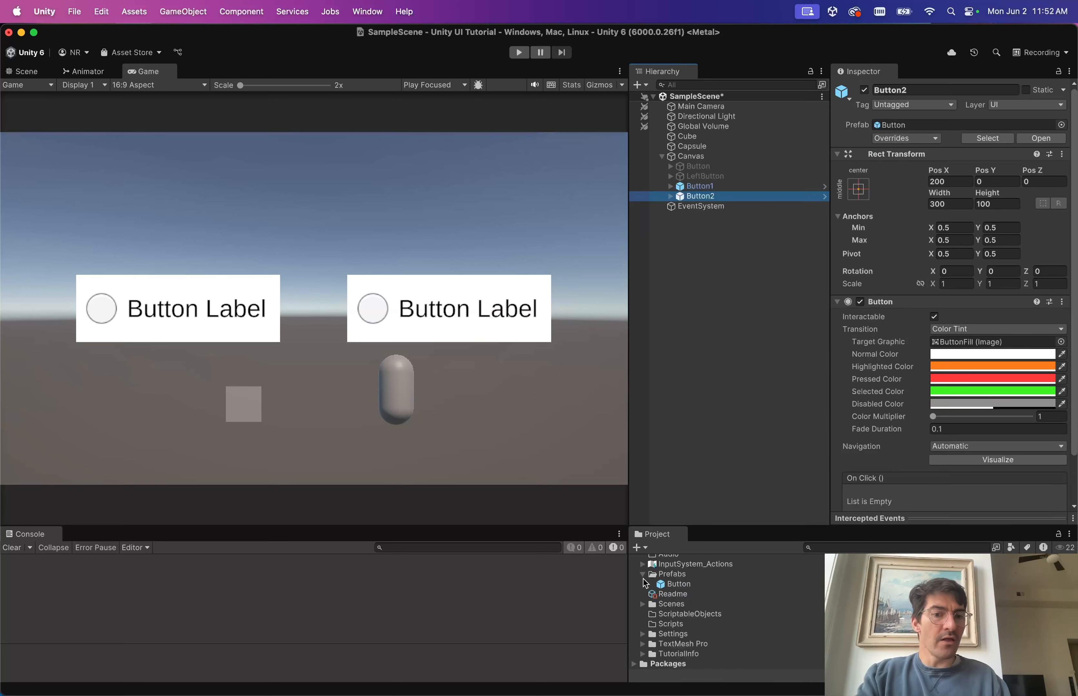
{"action": "left_click", "coordinate": [659, 586]}
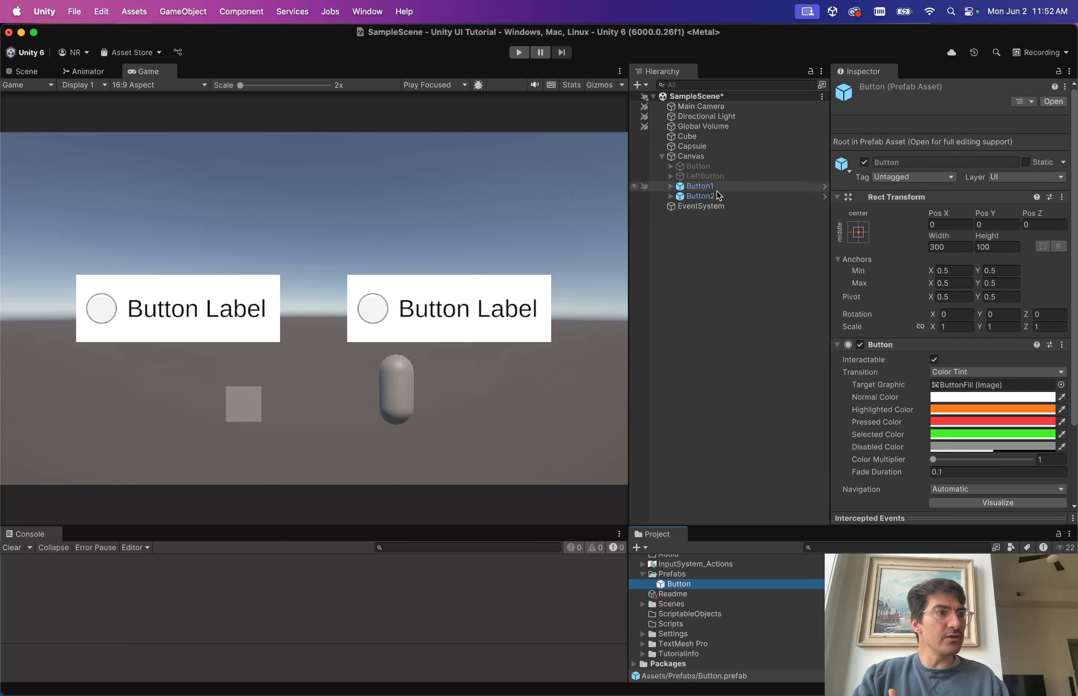
{"action": "left_click", "coordinate": [708, 188]}
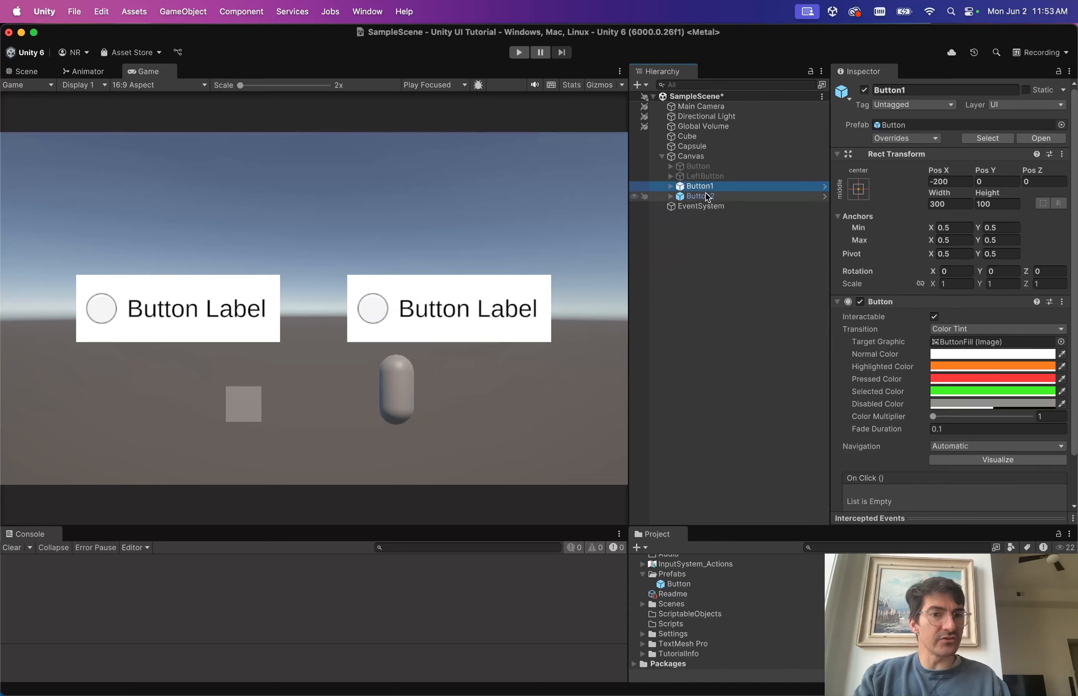
{"action": "left_click", "coordinate": [664, 587]}
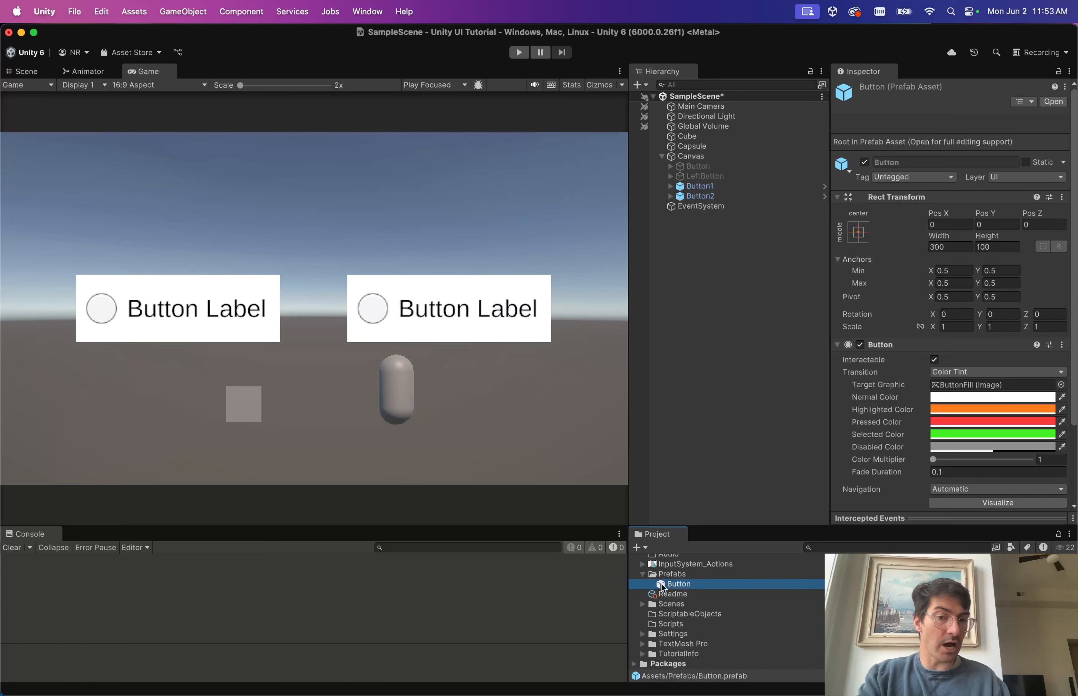
{"action": "left_click", "coordinate": [699, 186]}
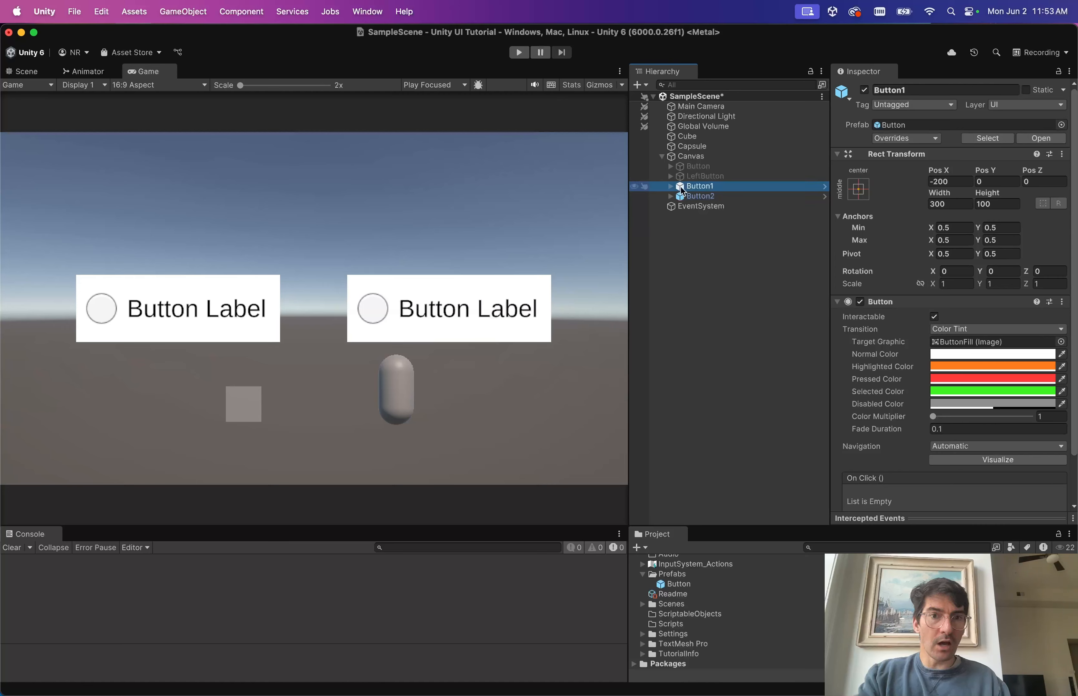
Deactivate the Icon object inside the Button prefab and return to the scene.
{"action": "left_click", "coordinate": [1041, 139]}
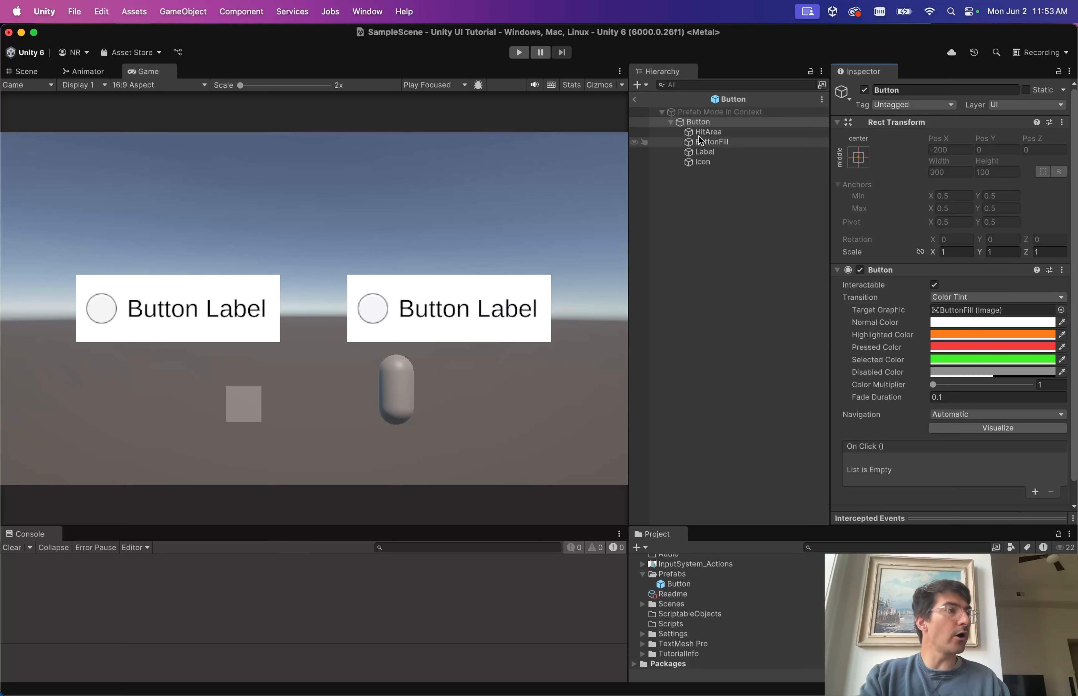
{"action": "left_click", "coordinate": [727, 100]}
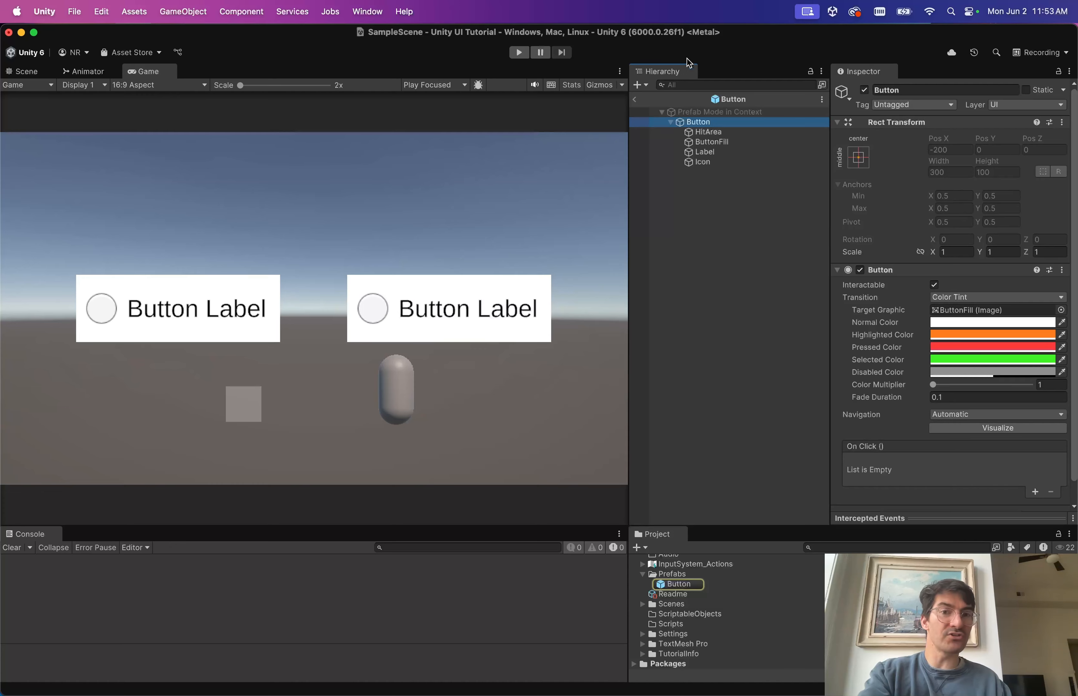
{"action": "left_click", "coordinate": [731, 100]}
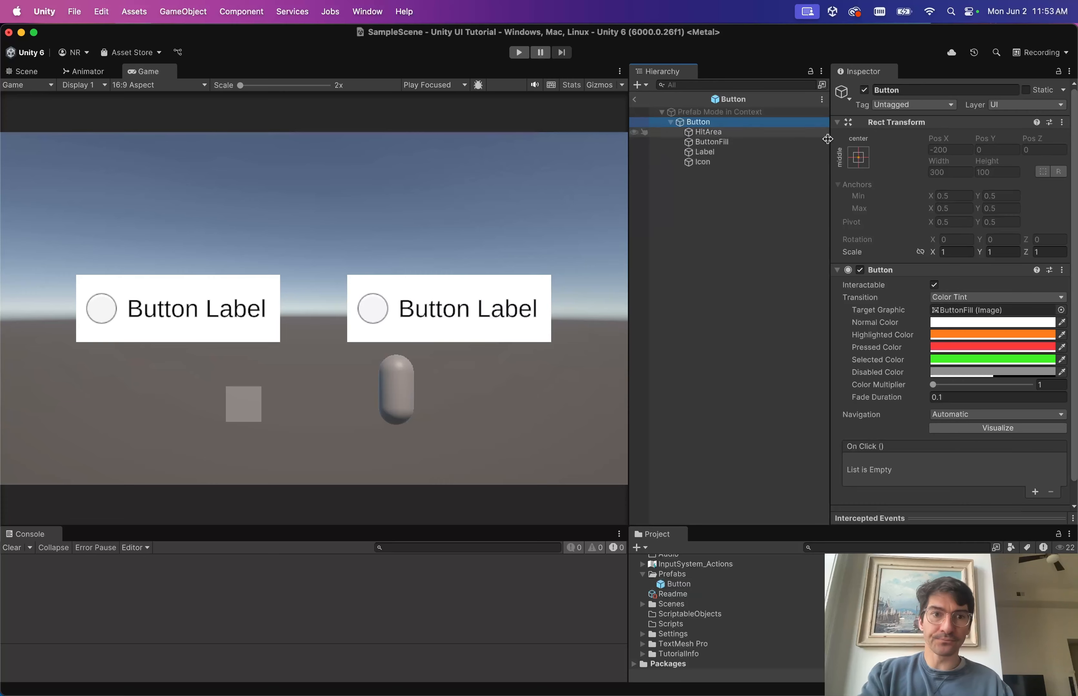
{"action": "left_click", "coordinate": [721, 141]}
{"action": "left_click", "coordinate": [716, 154]}
{"action": "left_click", "coordinate": [724, 163]}
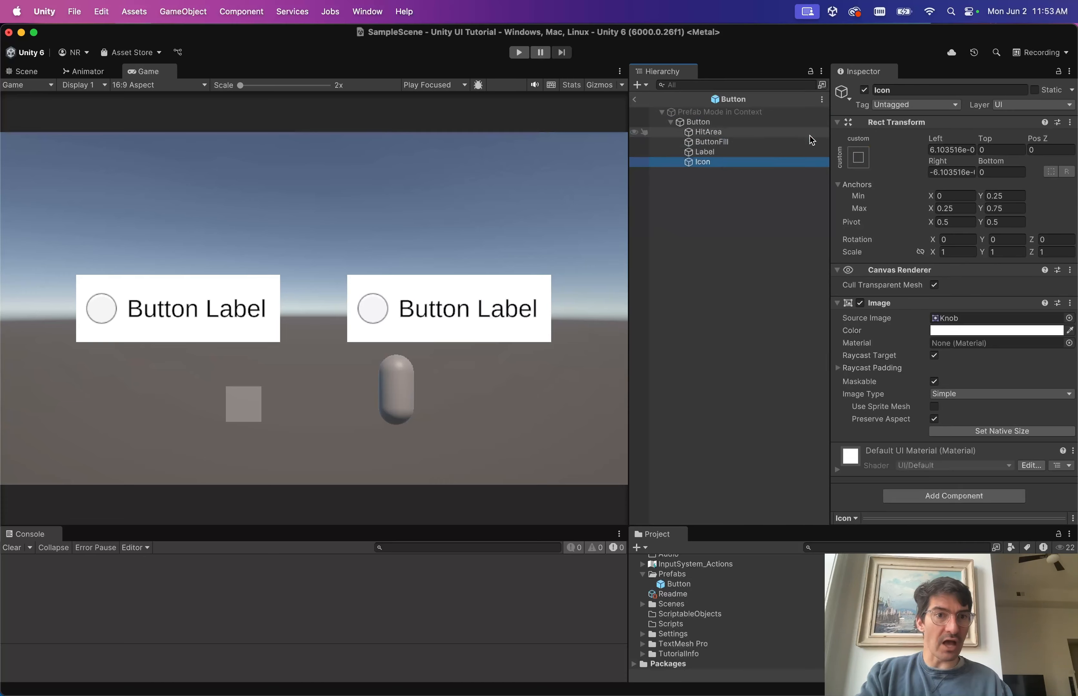
{"action": "left_click", "coordinate": [864, 90]}
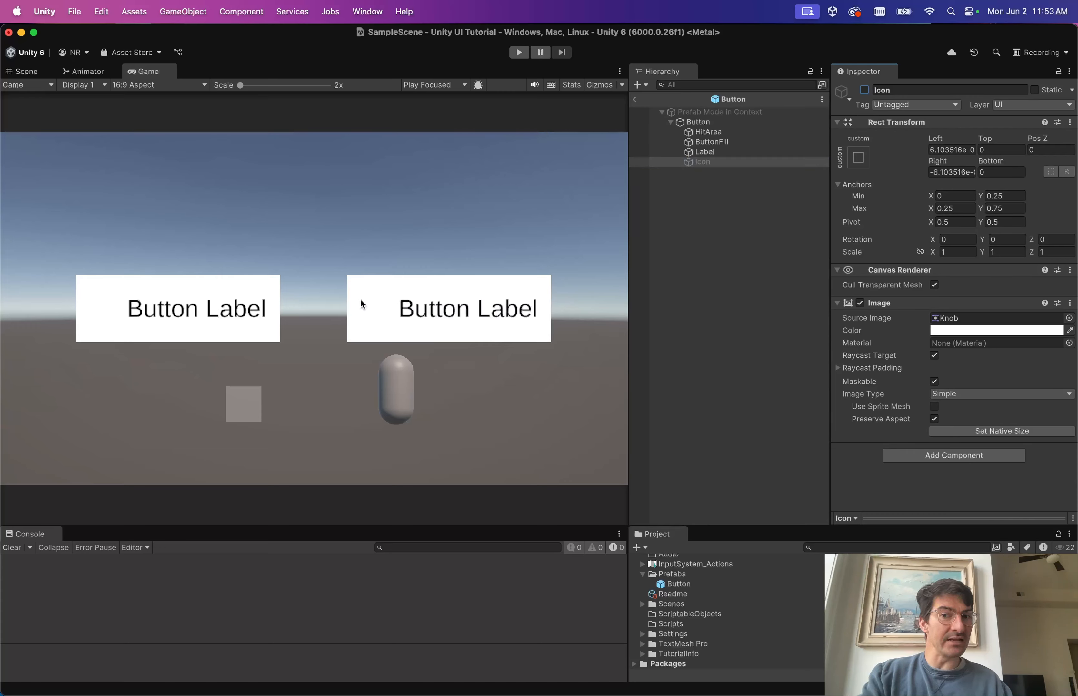
{"action": "left_click", "coordinate": [635, 106]}
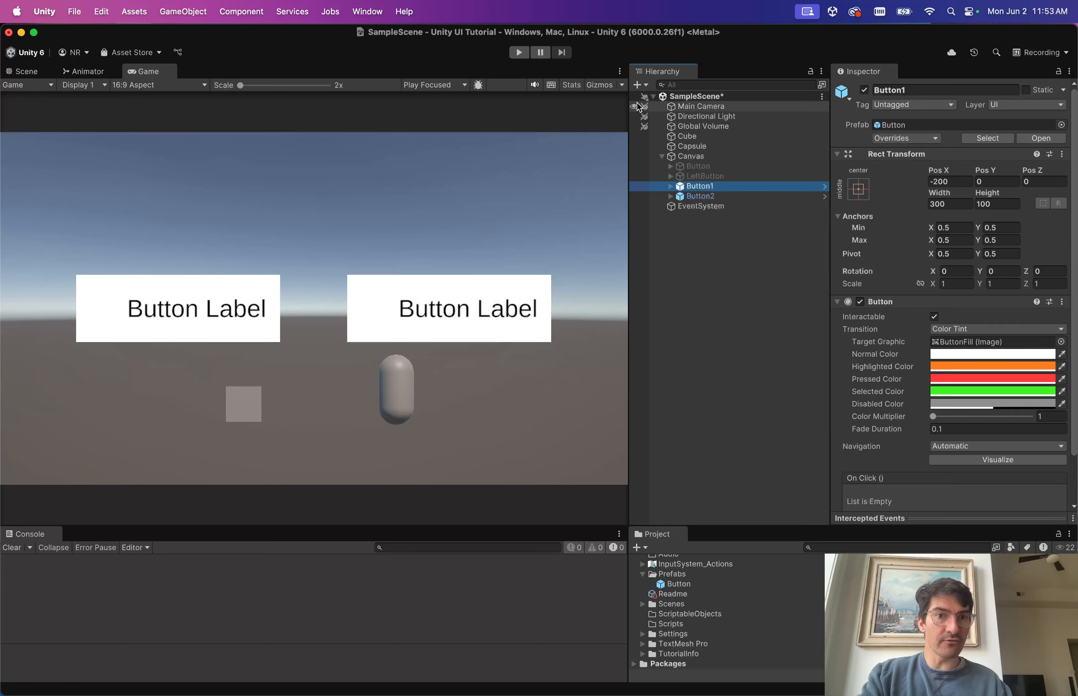
Expand Button2 and Button1 in the Hierarchy to show their children.
{"action": "left_click", "coordinate": [702, 199]}
{"action": "key", "text": "Right"}
{"action": "key", "text": "Up"}
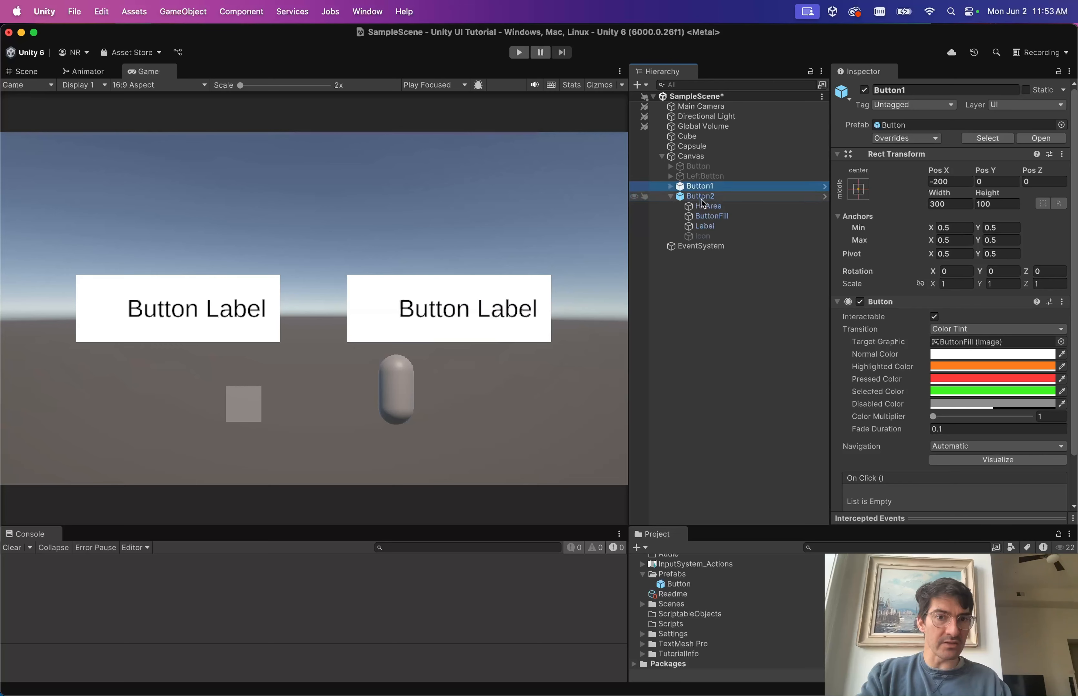
{"action": "key", "text": "Right"}
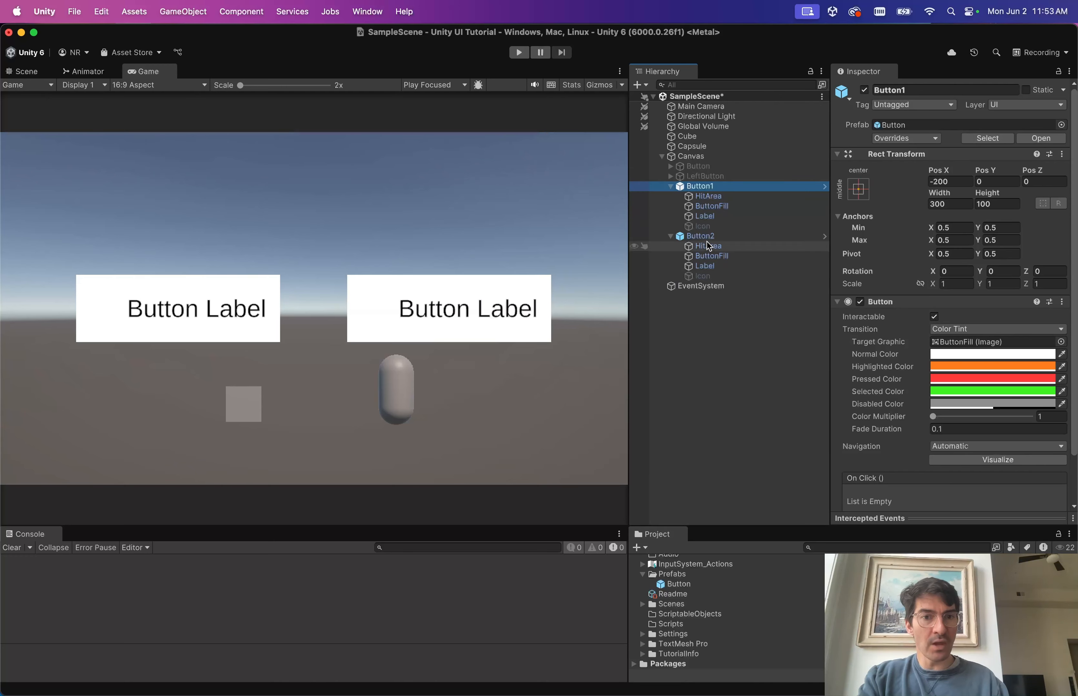
Re-enable the Icon on Button2 only, as an instance override.
{"action": "left_click", "coordinate": [709, 277]}
{"action": "left_click", "coordinate": [863, 89]}
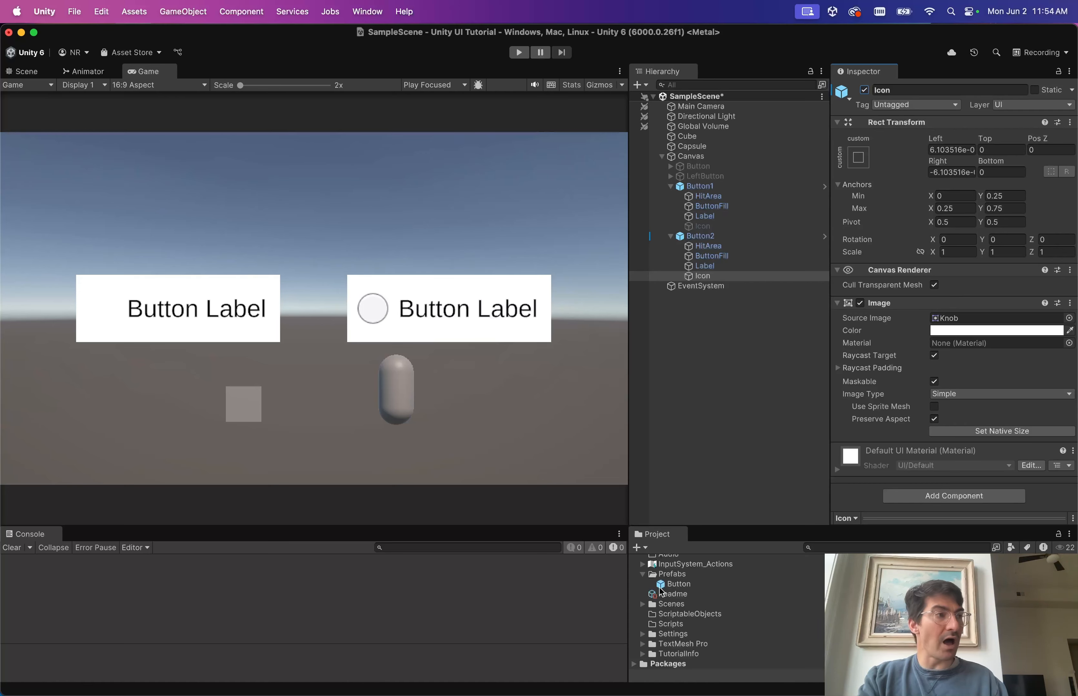
{"action": "double_click", "coordinate": [675, 585]}
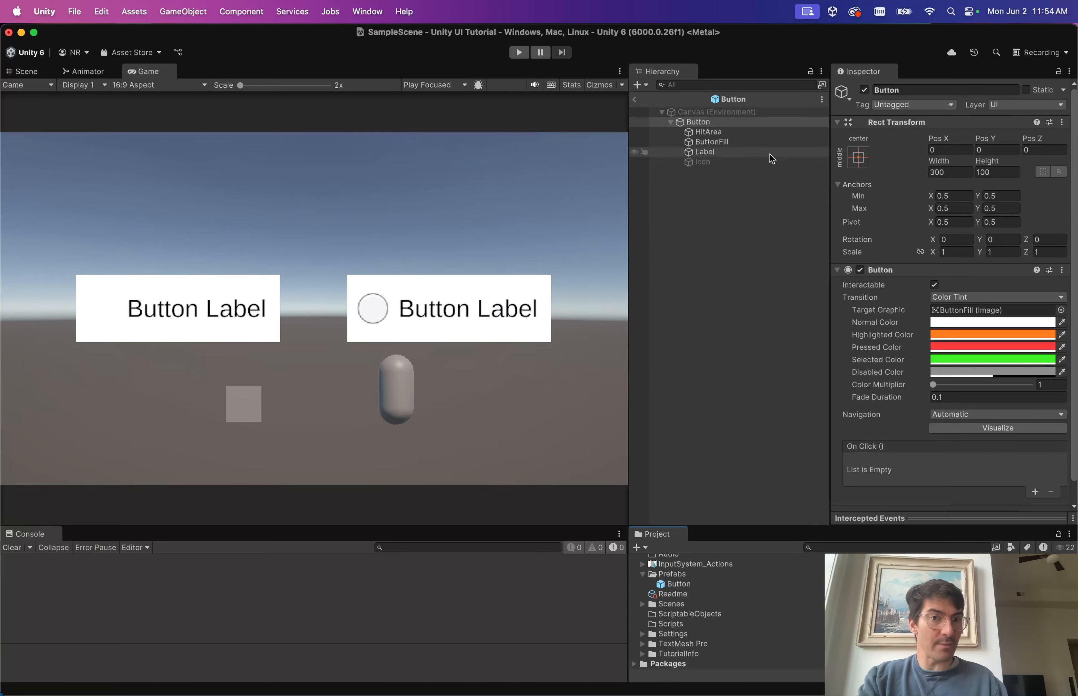
{"action": "left_click", "coordinate": [635, 100]}
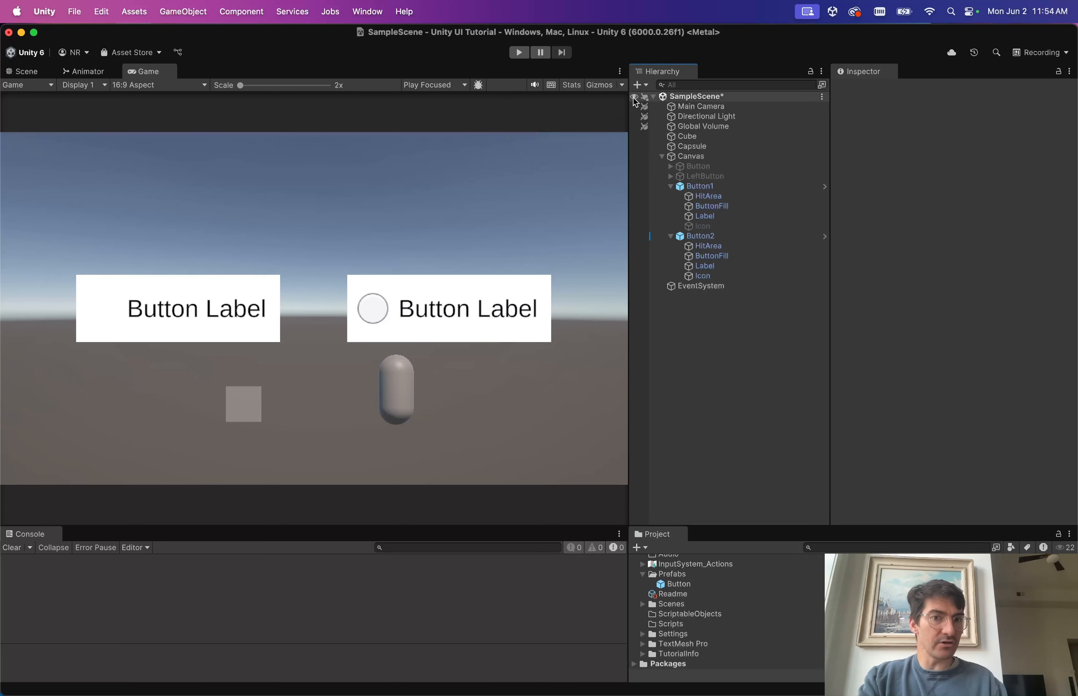
Select Button1 and open its Overrides dropdown to confirm it has no overrides.
{"action": "left_click", "coordinate": [701, 236]}
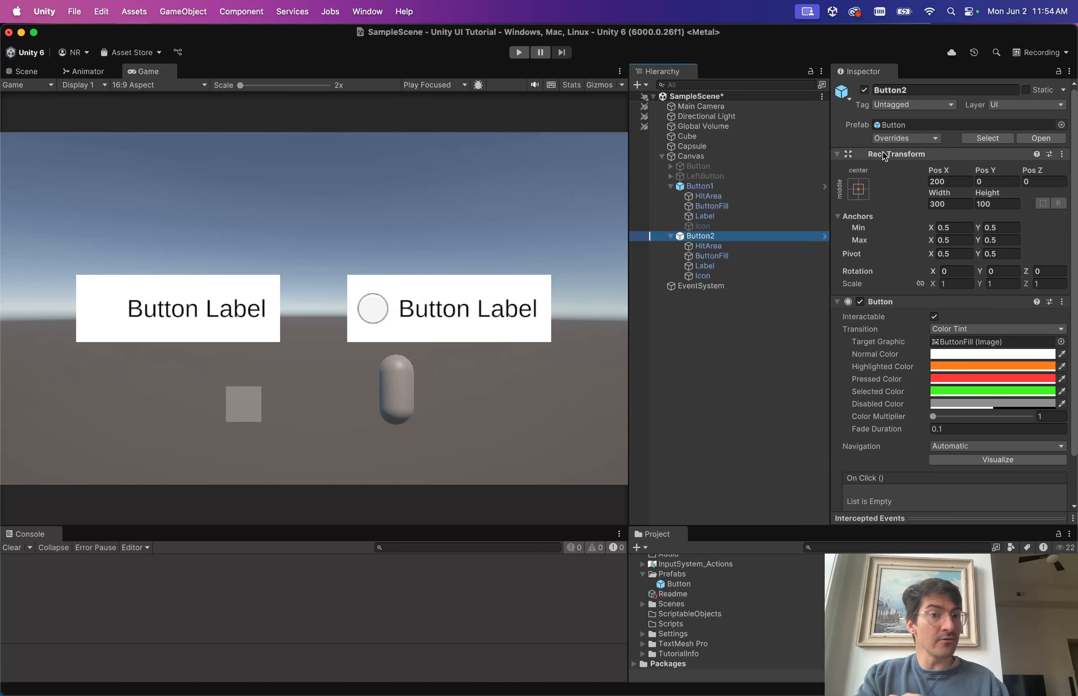
{"action": "left_click", "coordinate": [711, 184]}
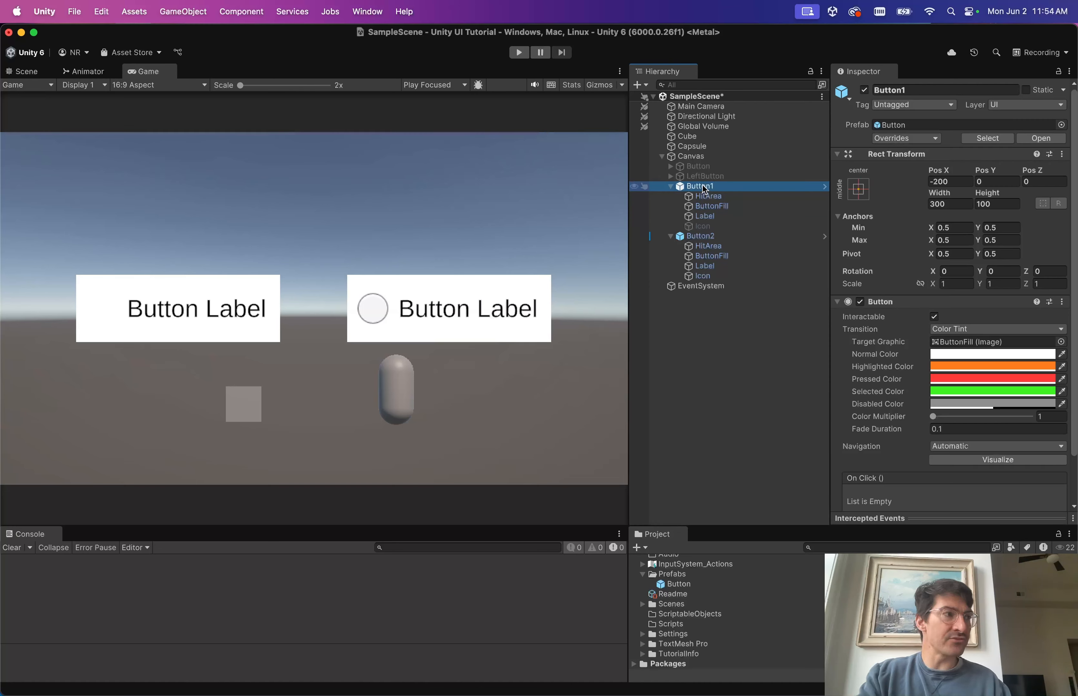
{"action": "left_click", "coordinate": [933, 139]}
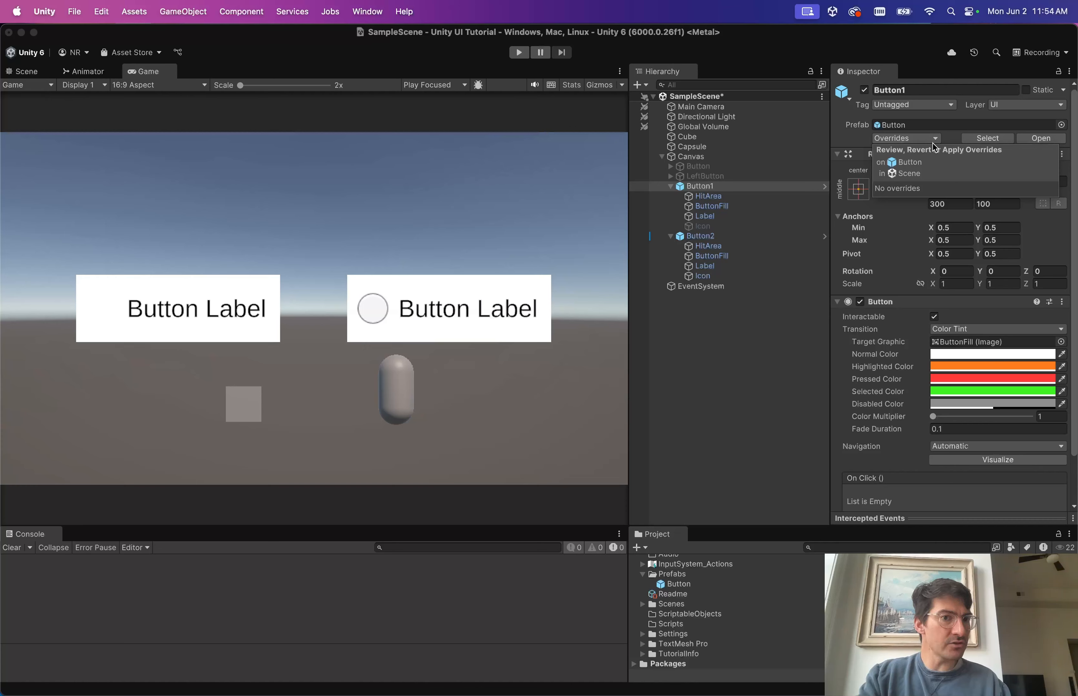
Open Button2's Overrides and compare the Icon entry: inactive in prefab source, active in override.
{"action": "left_click", "coordinate": [713, 236]}
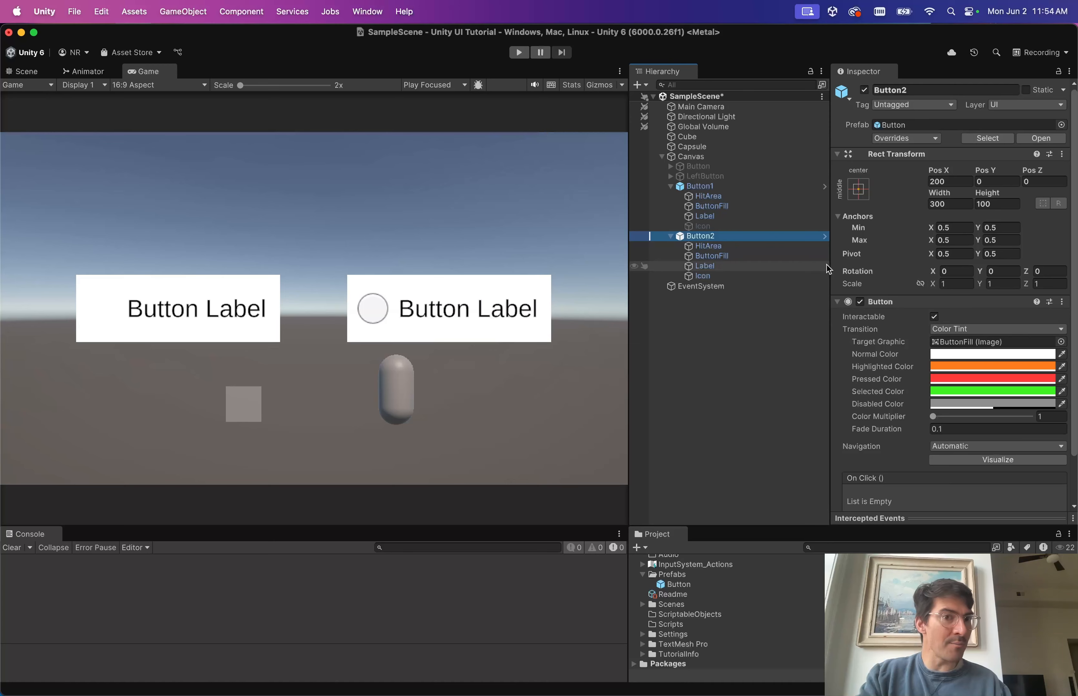
{"action": "left_click", "coordinate": [935, 139]}
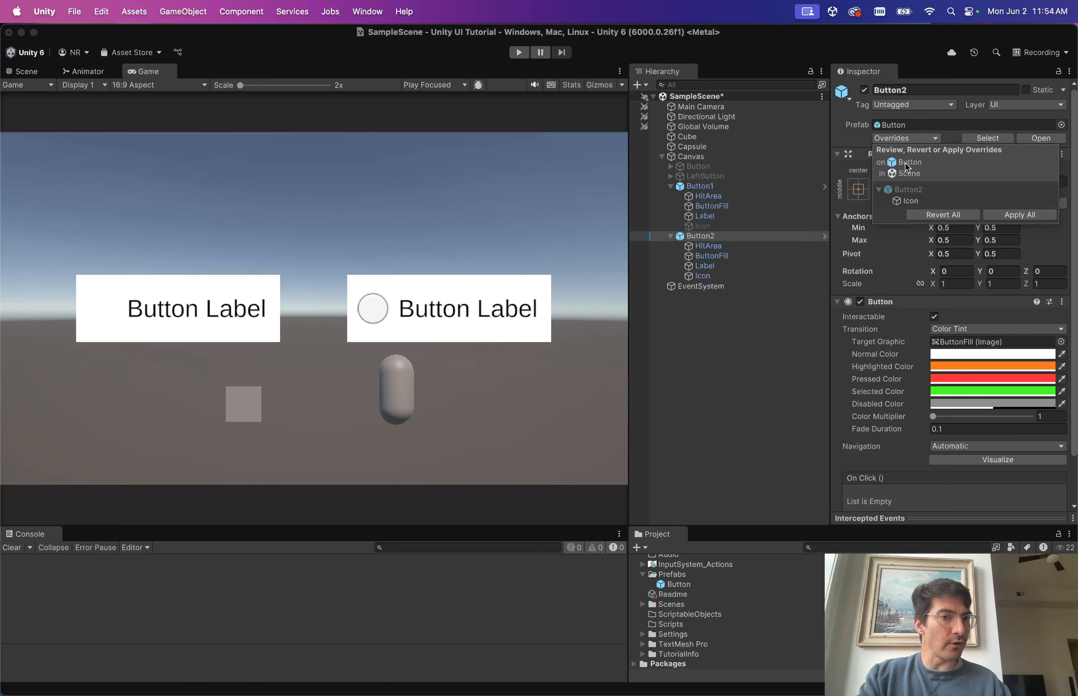
{"action": "left_click", "coordinate": [913, 204]}
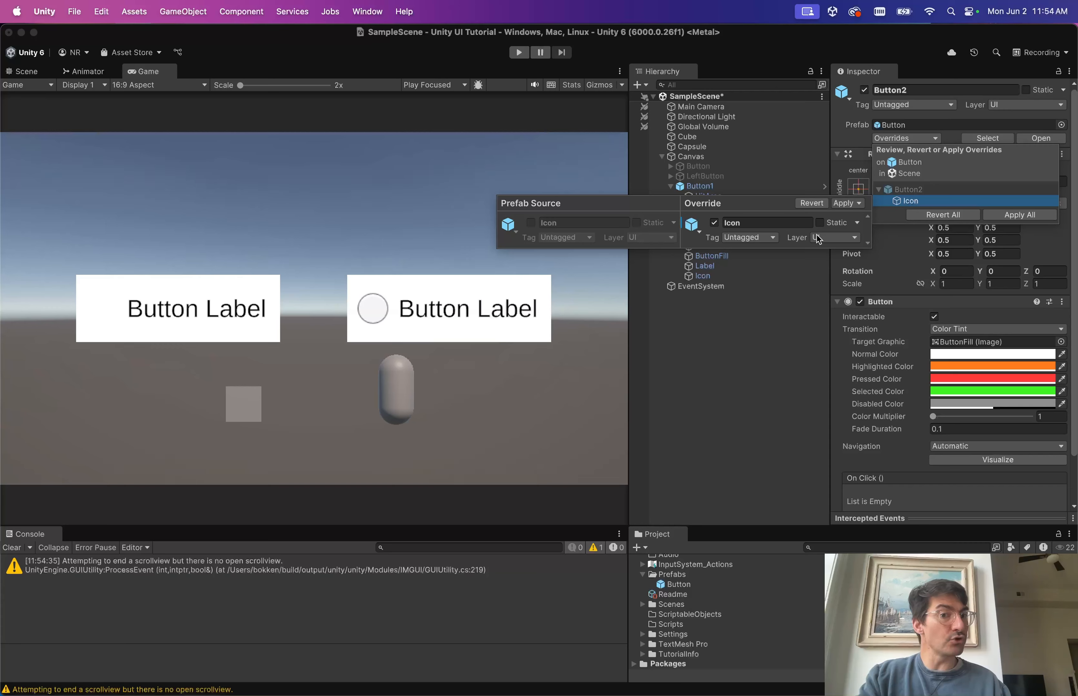
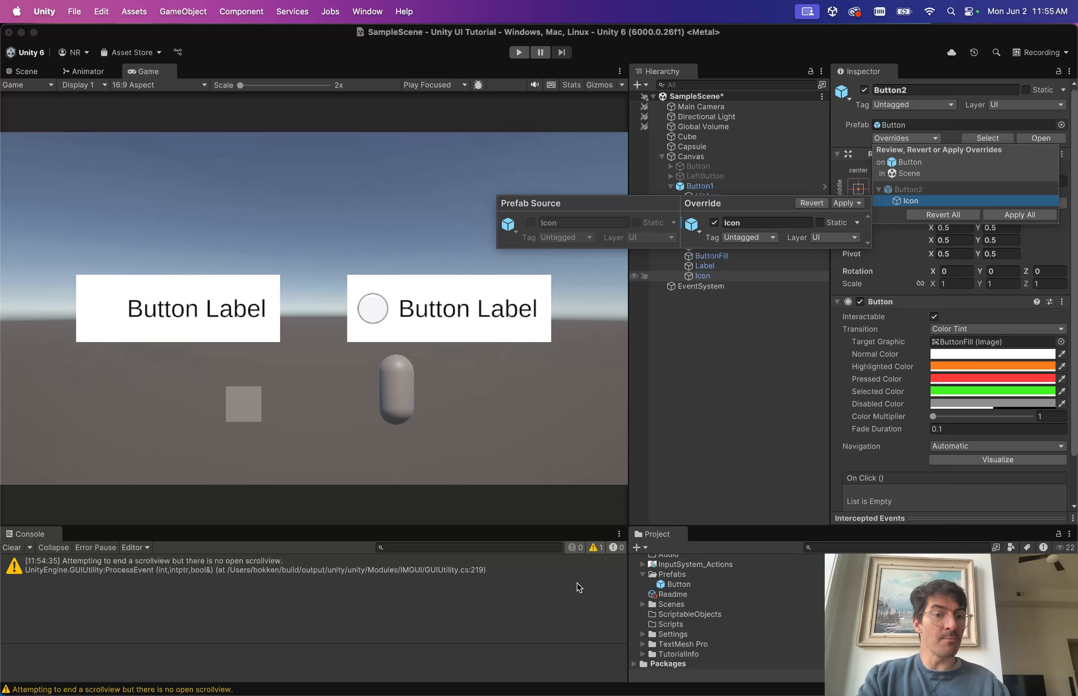
Apply Button2's icon override to the Button prefab, preview the prefab, then select Button2's Label.
{"action": "left_click", "coordinate": [846, 204]}
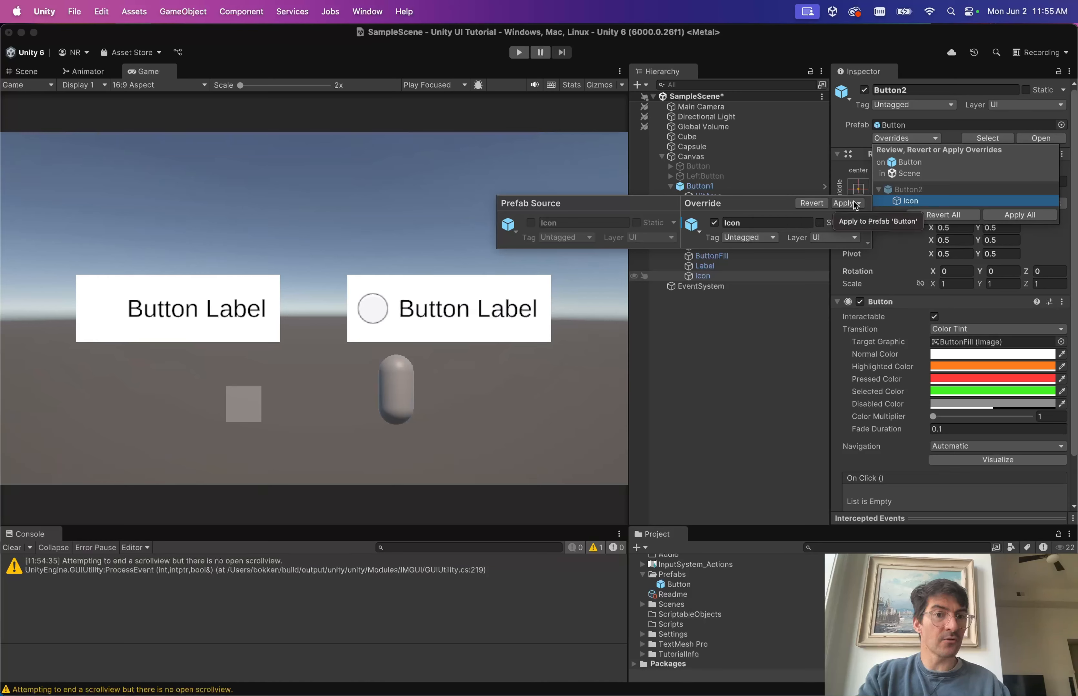
{"action": "left_click", "coordinate": [875, 225]}
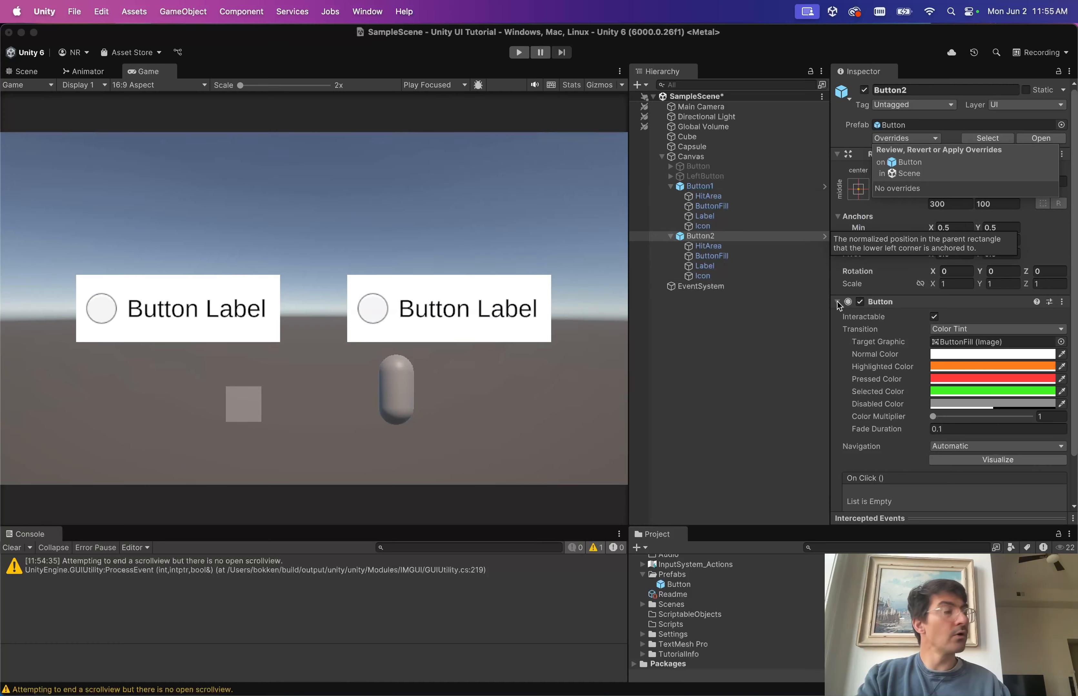
{"action": "double_click", "coordinate": [673, 584]}
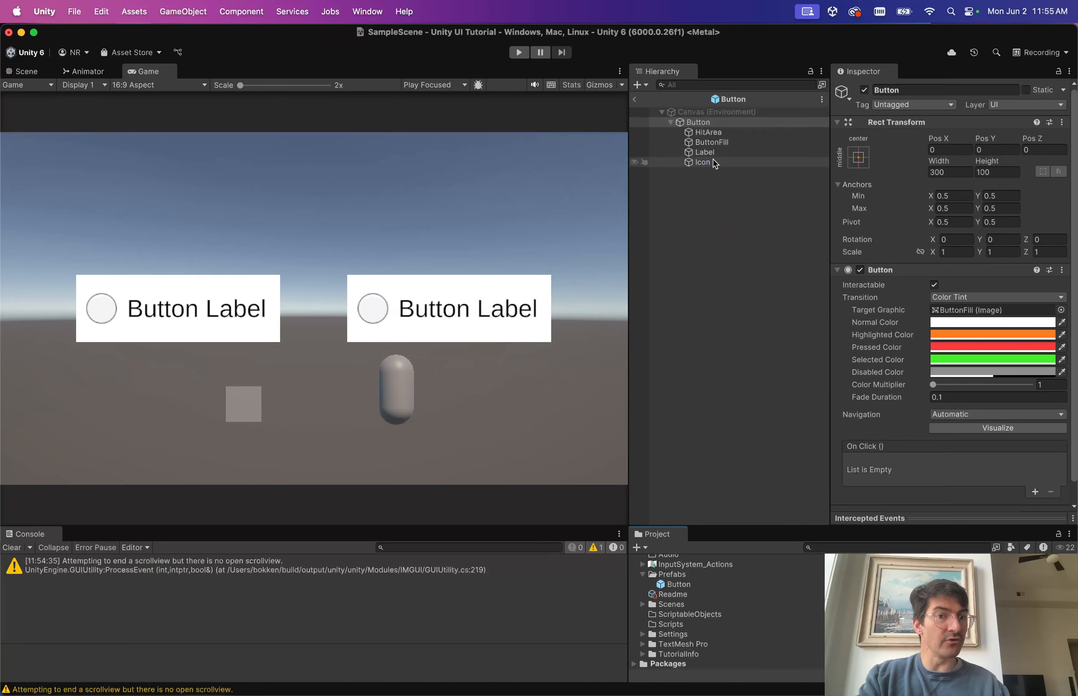
{"action": "left_click", "coordinate": [635, 100]}
{"action": "left_click", "coordinate": [727, 238]}
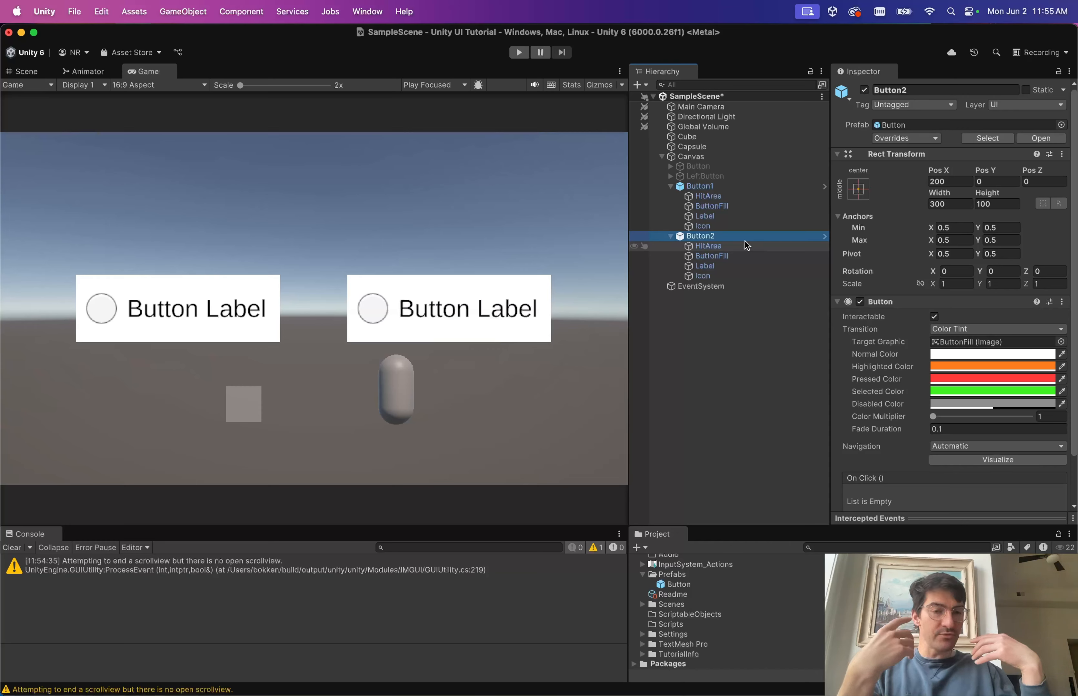
{"action": "left_click", "coordinate": [704, 266]}
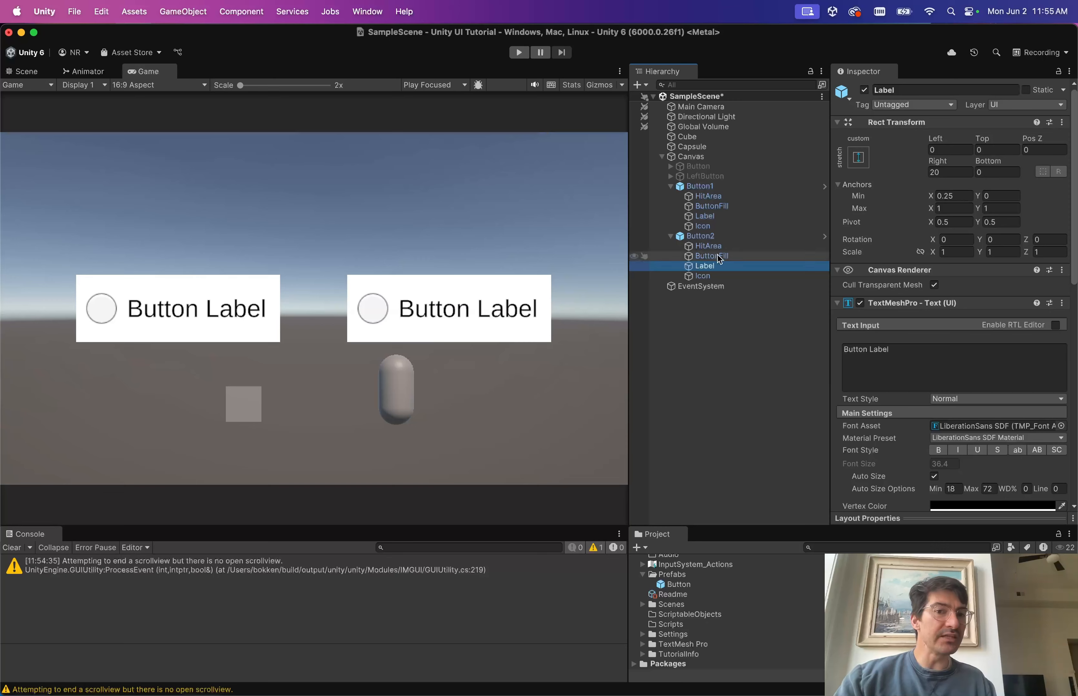
Change Button1's label text to 'Continue'.
{"action": "left_click", "coordinate": [722, 218]}
{"action": "left_click", "coordinate": [892, 379]}
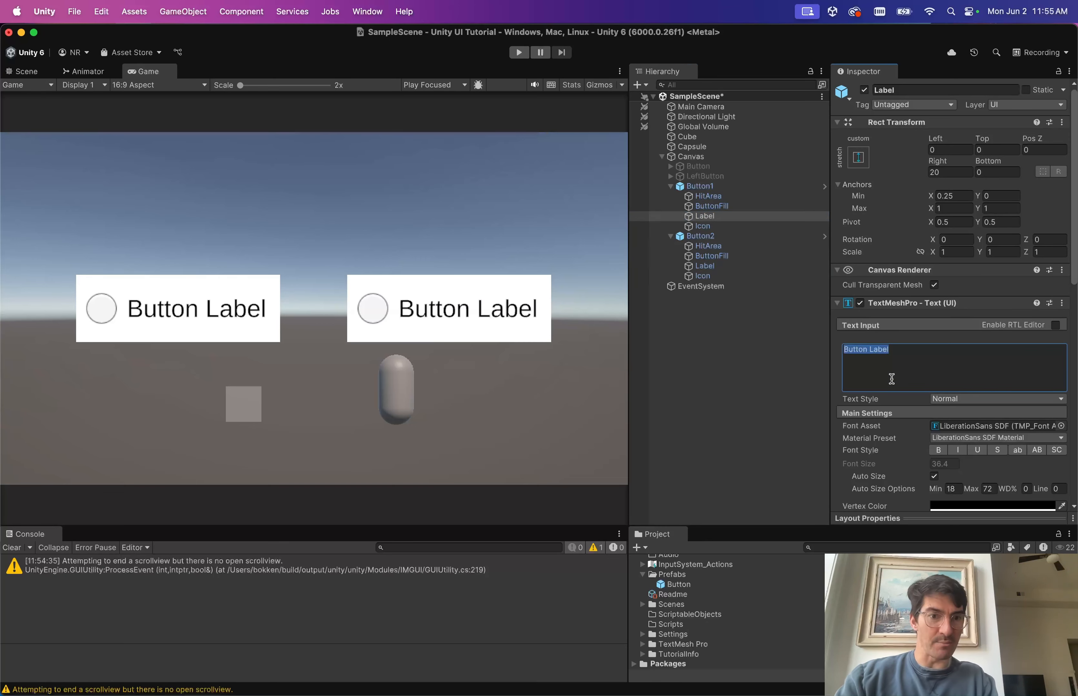
{"action": "type", "text": "Continue"}
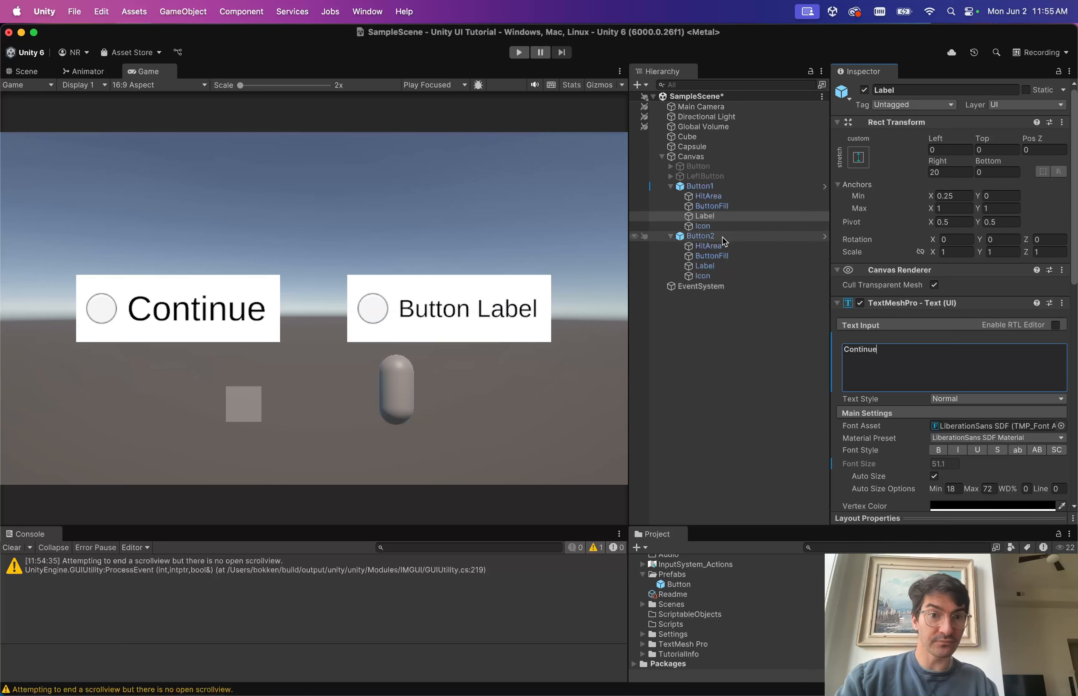
Change Button2's label text to 'Cancel', then inspect Button1 and the Button prefab asset.
{"action": "left_click", "coordinate": [704, 267]}
{"action": "left_click", "coordinate": [882, 364]}
{"action": "type", "text": "Can"}
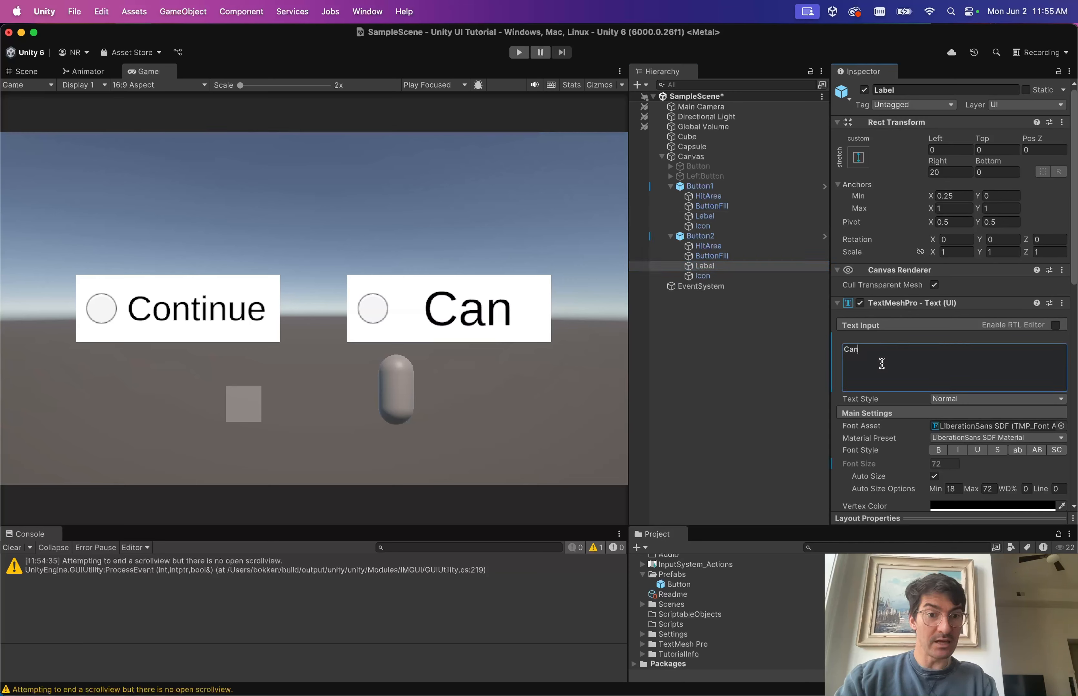
{"action": "type", "text": "cel"}
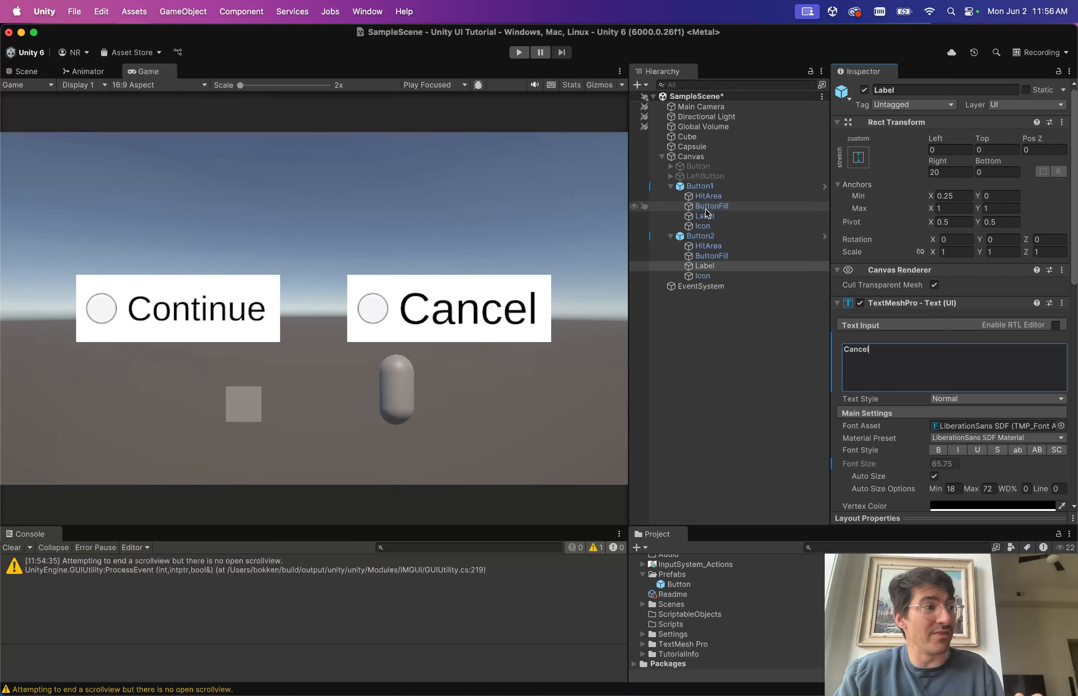
{"action": "left_click", "coordinate": [707, 186]}
{"action": "left_click", "coordinate": [683, 586]}
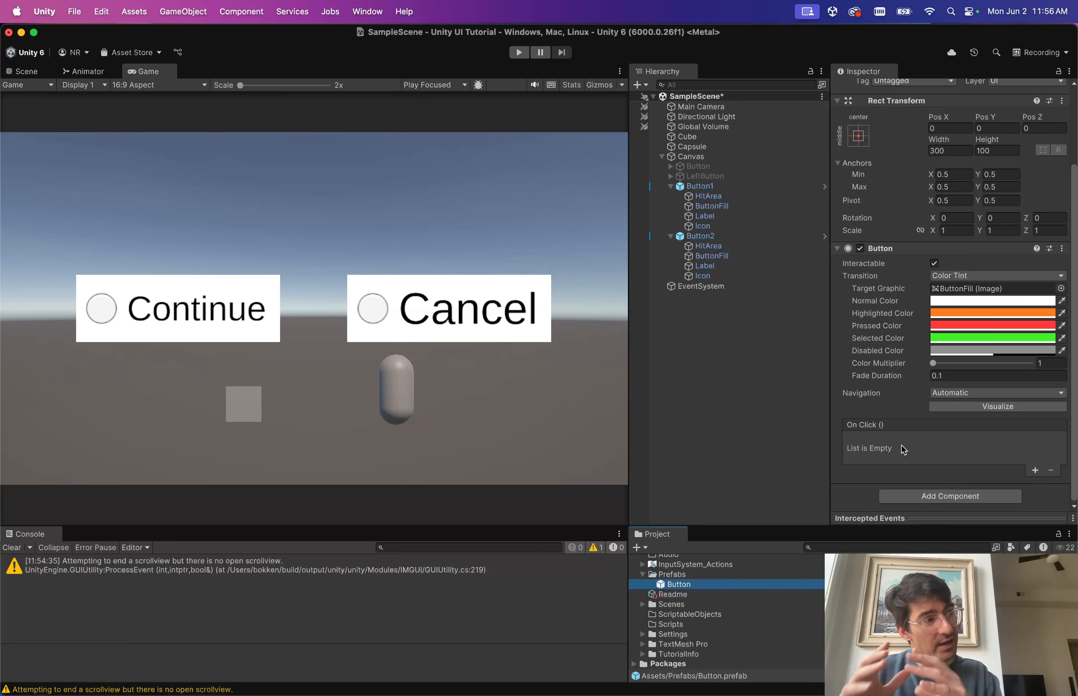
{"action": "left_click", "coordinate": [699, 186]}
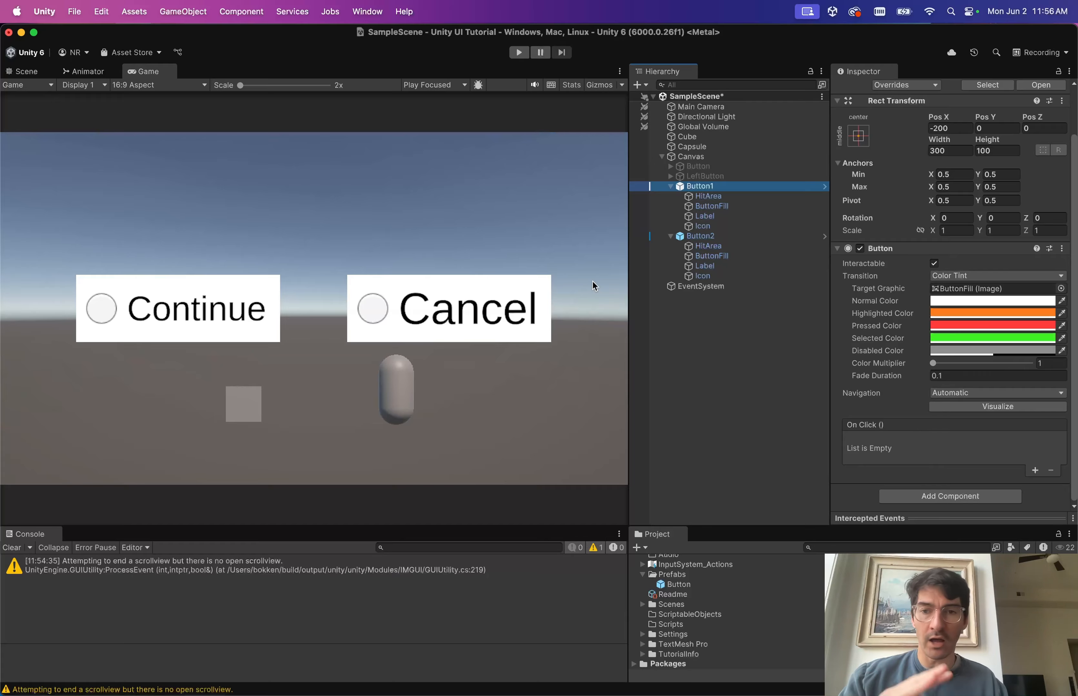
{"action": "key", "text": "ctrl+Right"}
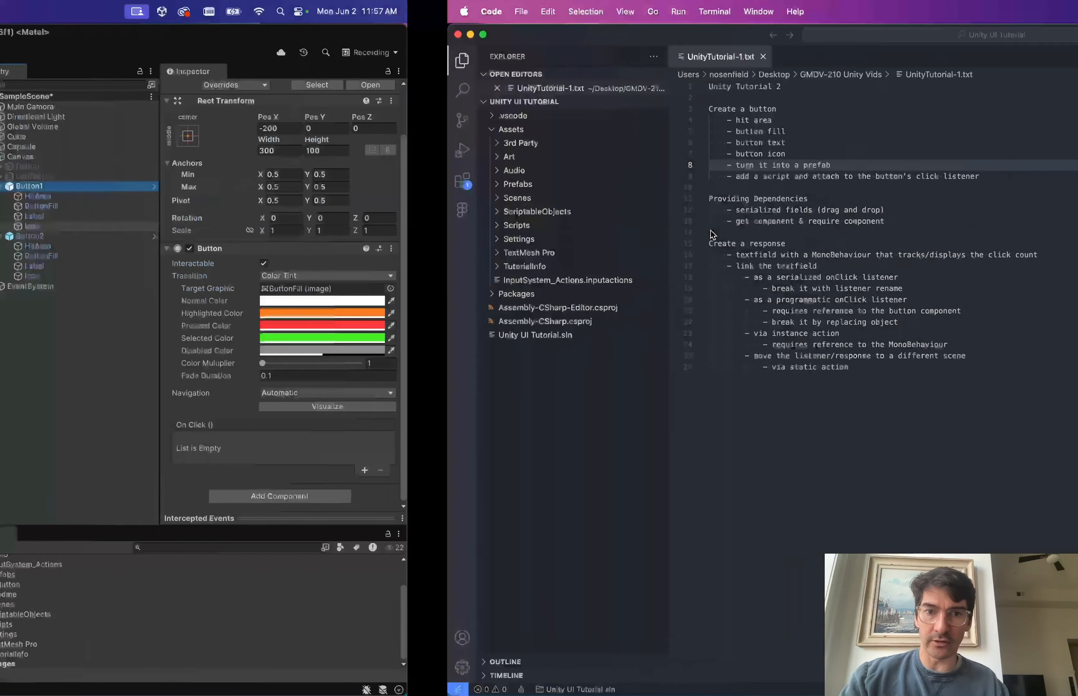
{"action": "left_click", "coordinate": [347, 168]}
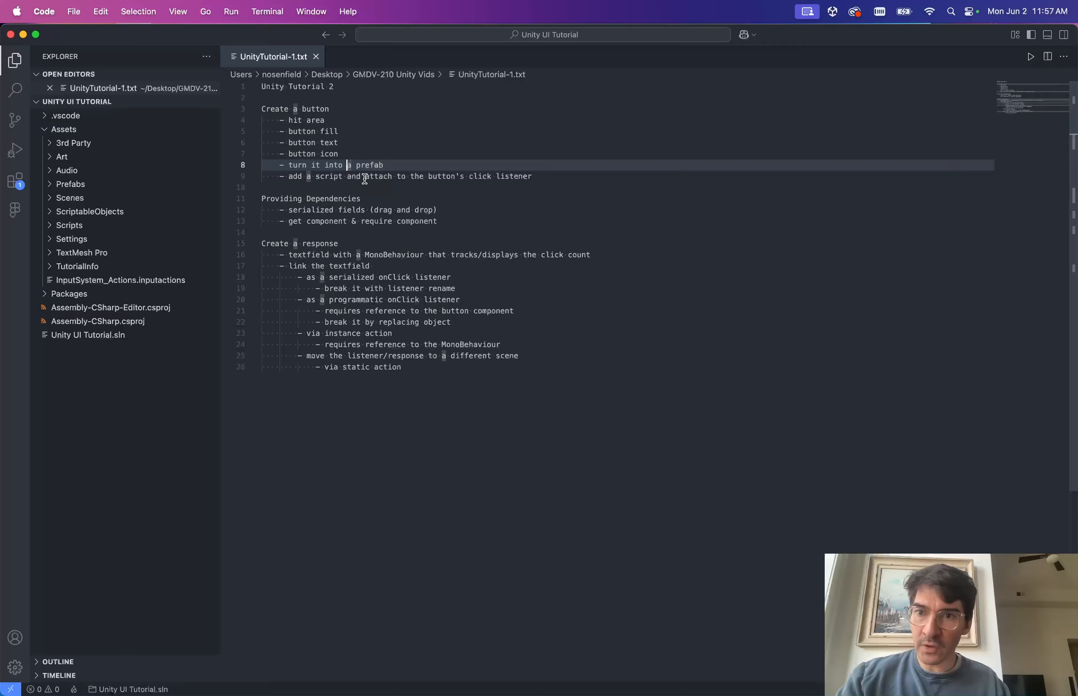
{"action": "left_click", "coordinate": [365, 180]}
{"action": "double_click", "coordinate": [328, 177]}
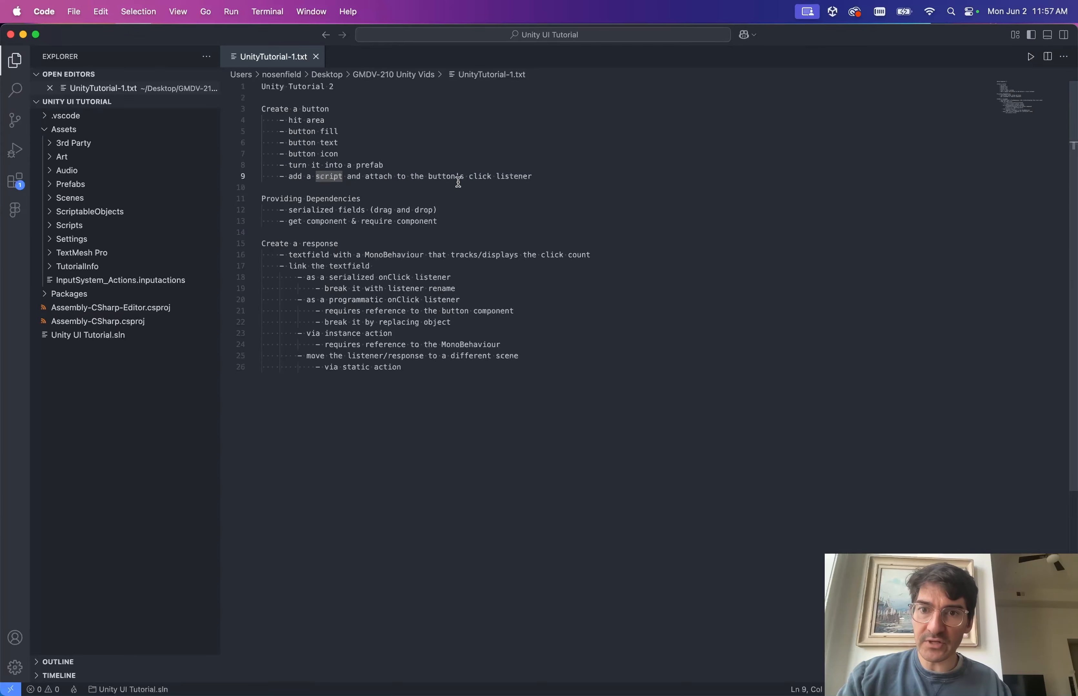
{"action": "key", "text": "ctrl+Left"}
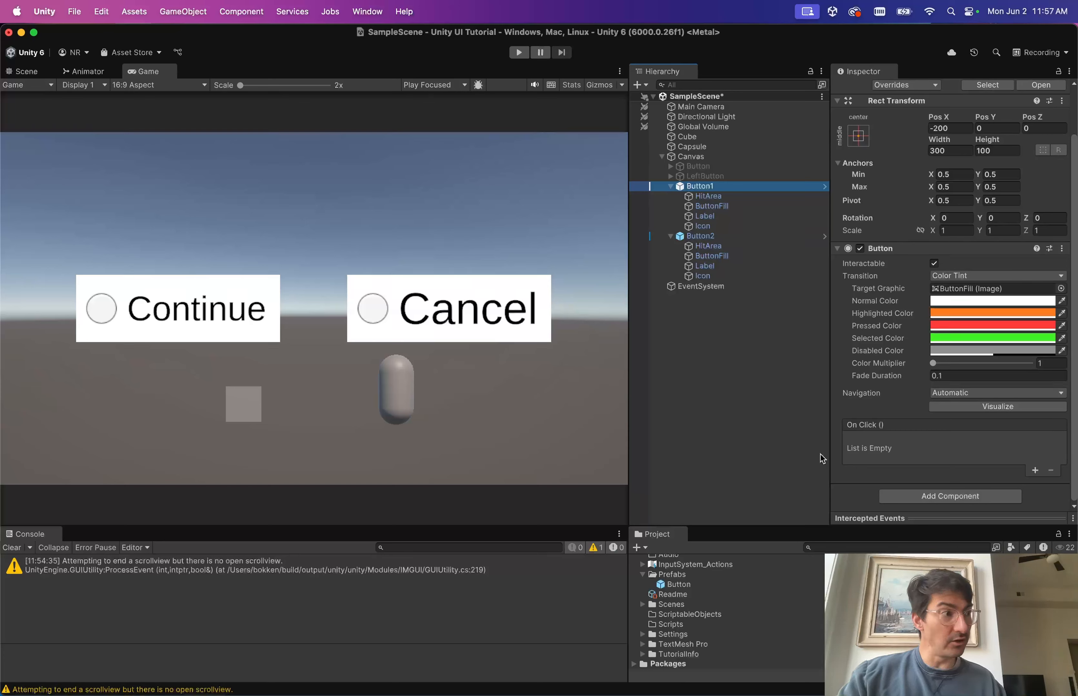
Add one empty entry to Button1's On Click () list, then clear the selection.
{"action": "left_click", "coordinate": [1034, 472]}
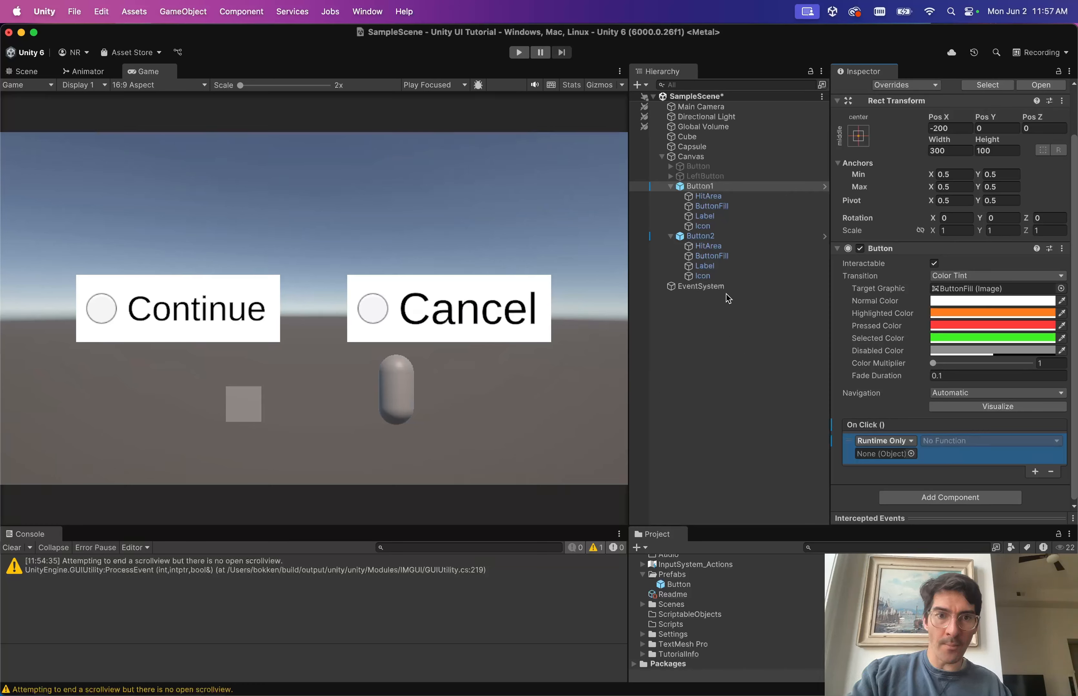
{"action": "left_click", "coordinate": [723, 386]}
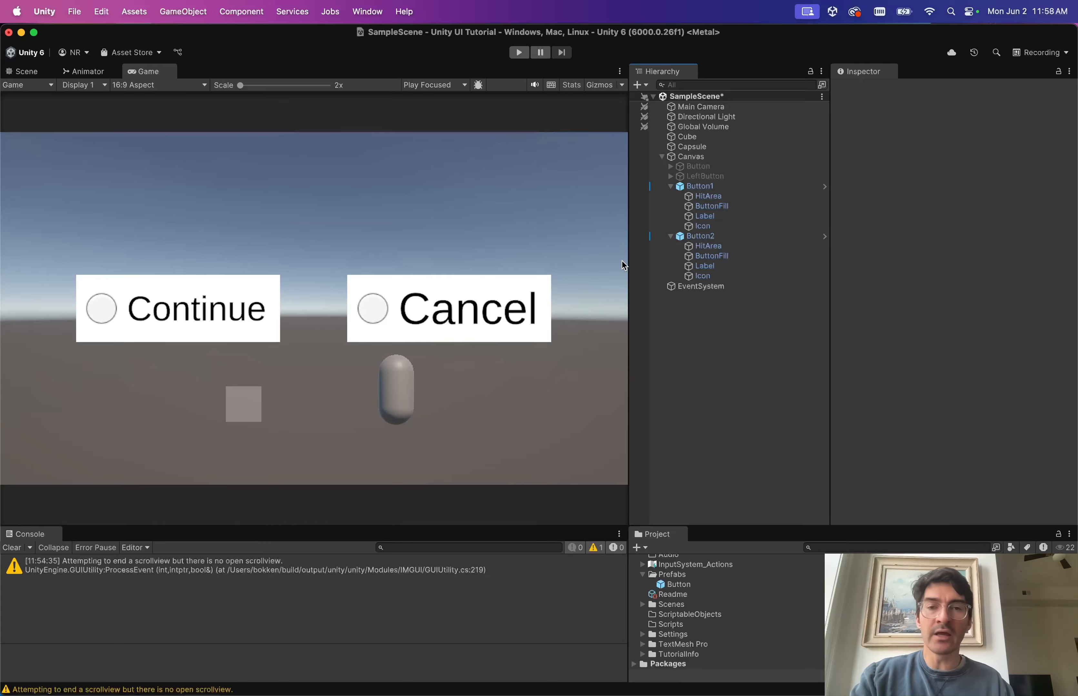
Create a new untitled file in Visual Studio Code.
{"action": "key", "text": "ctrl+Right"}
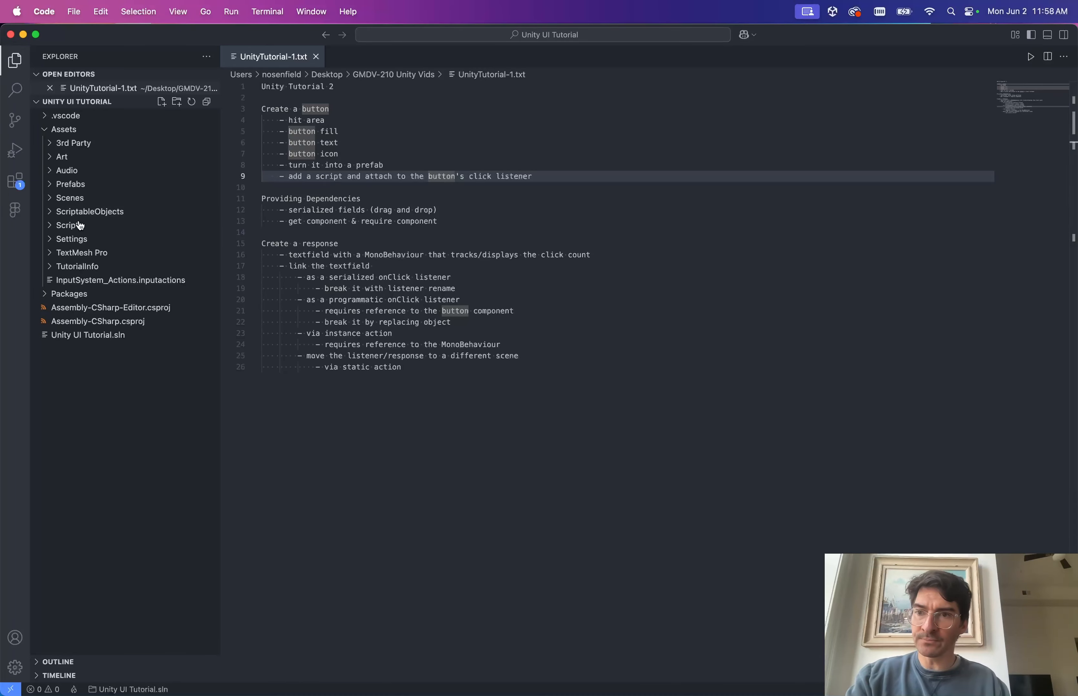
{"action": "left_click", "coordinate": [69, 226]}
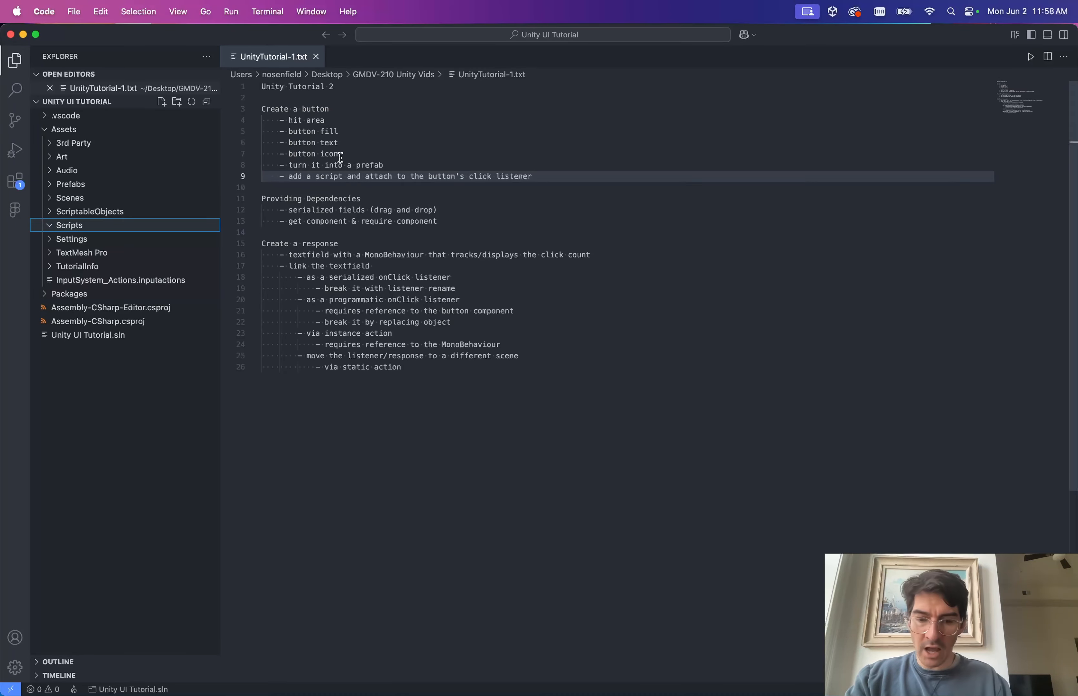
{"action": "key", "text": "super+n"}
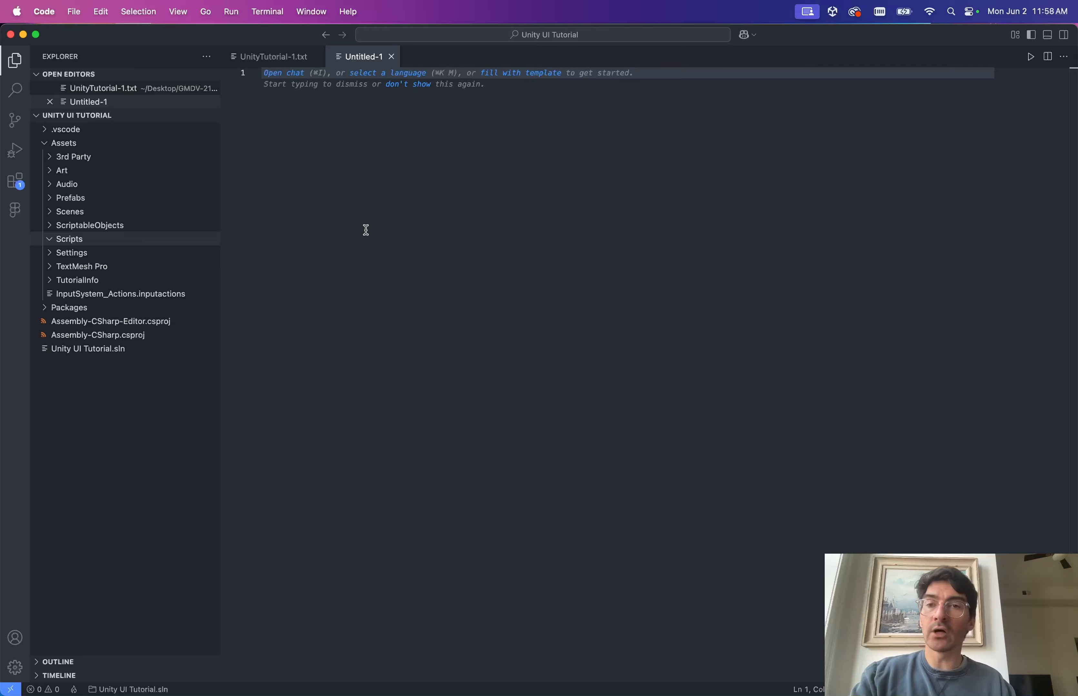
Save the file as ButtonListener.cs in Unity UI Tutorial/Assets/Scripts.
{"action": "key", "text": "super+s"}
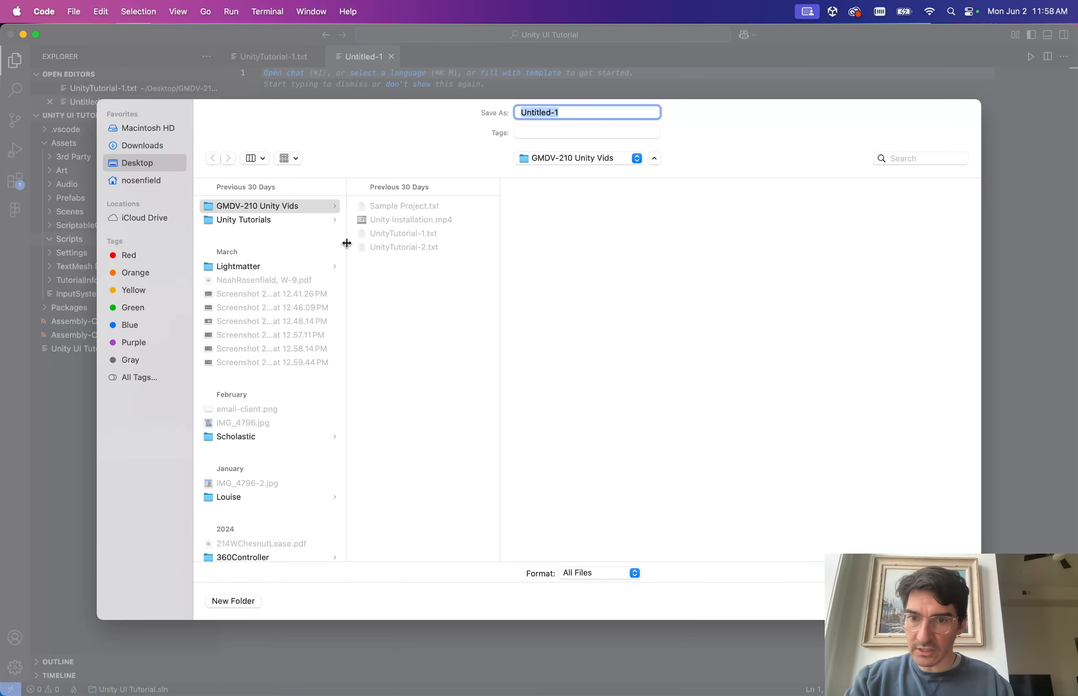
{"action": "left_click", "coordinate": [274, 221]}
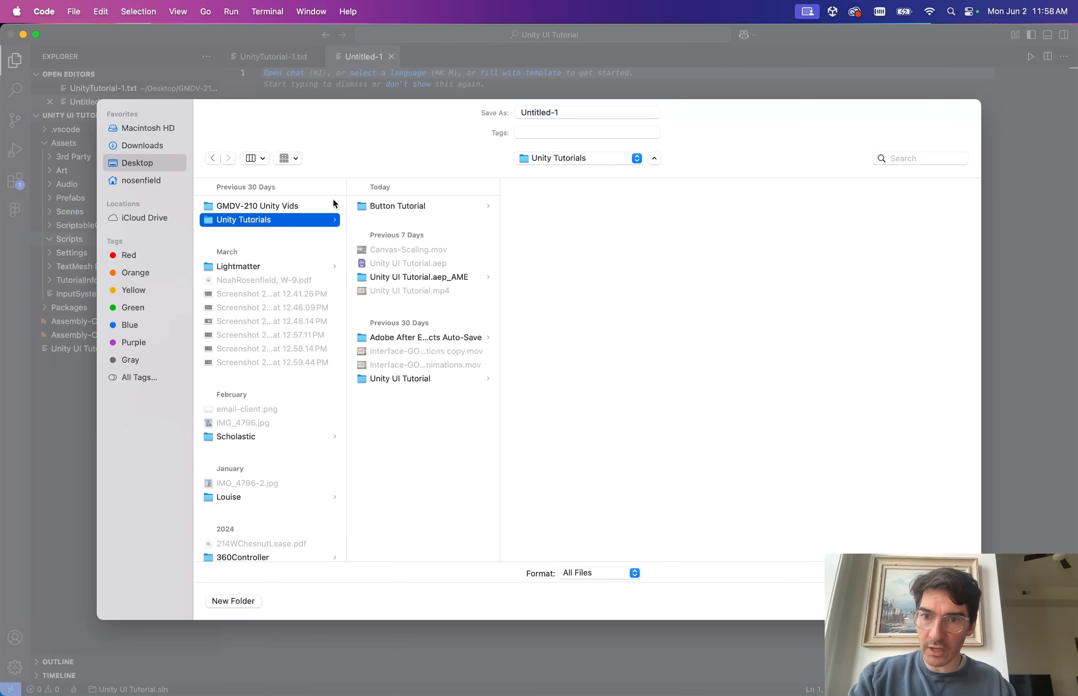
{"action": "left_click", "coordinate": [409, 380]}
{"action": "left_click", "coordinate": [547, 278]}
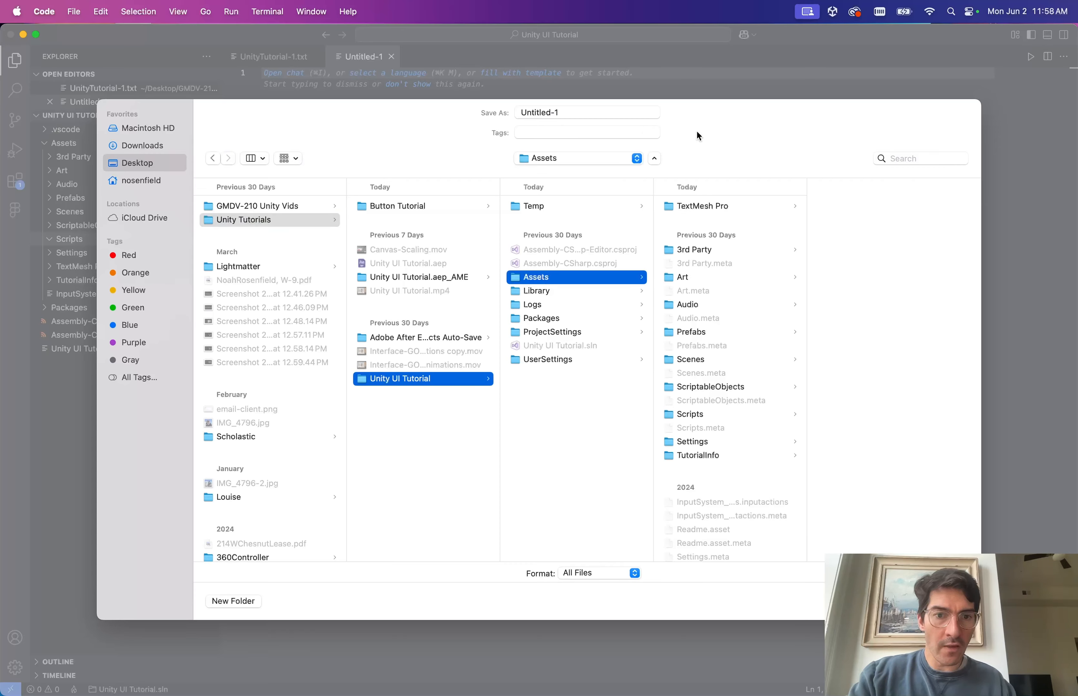
{"action": "left_click", "coordinate": [693, 415]}
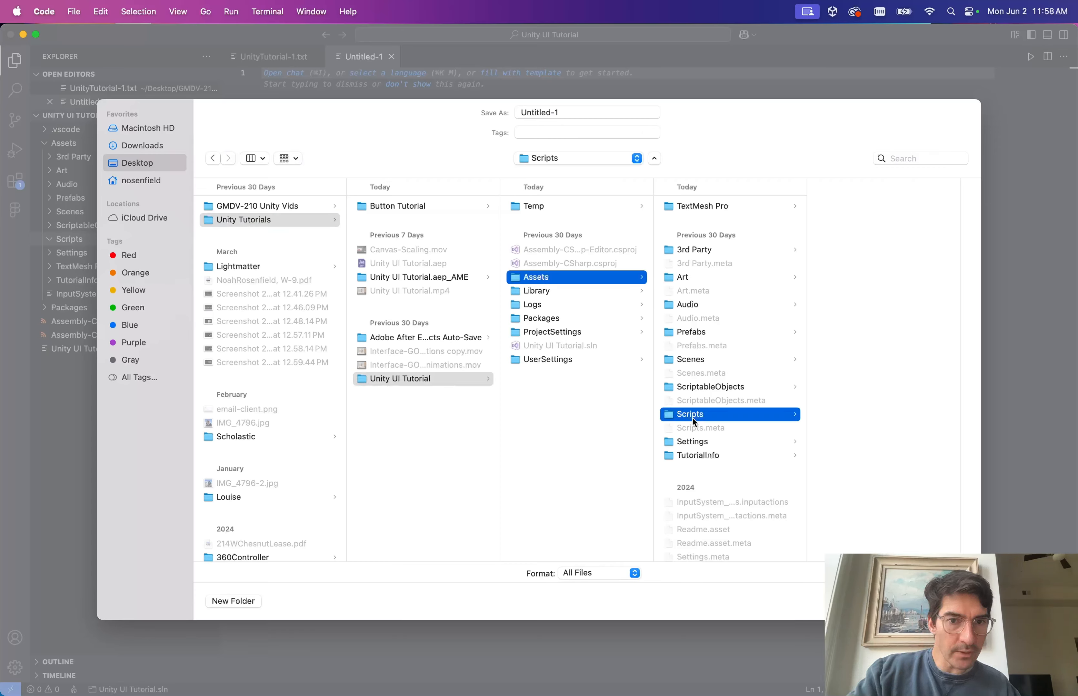
{"action": "left_click_drag", "start_coordinate": [583, 113], "coordinate": [539, 113]}
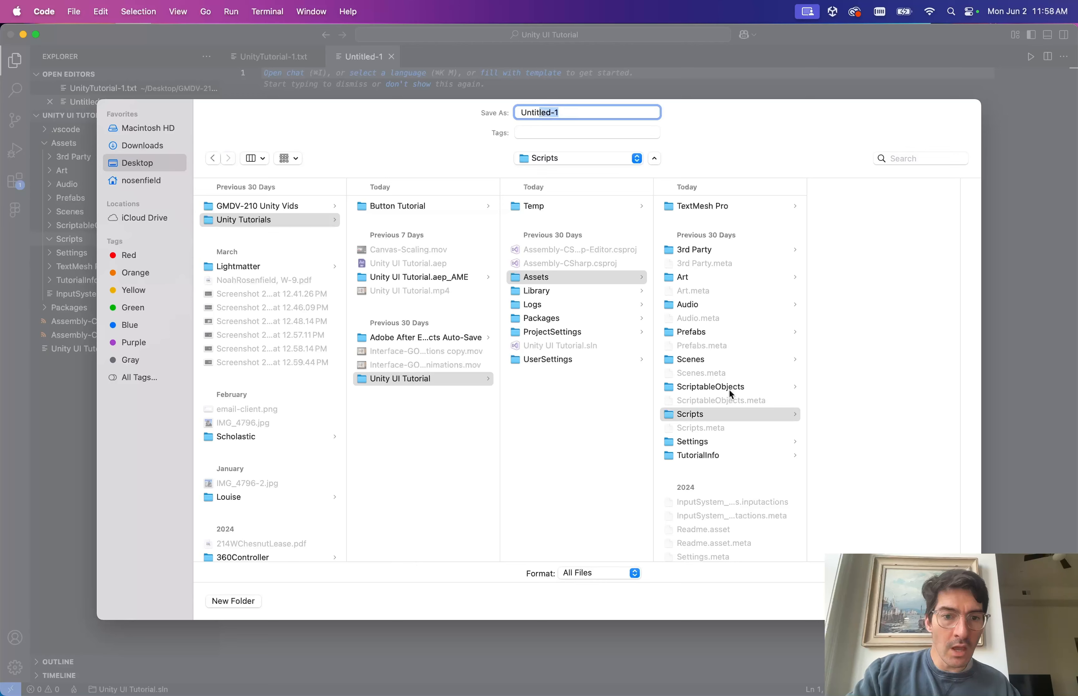
{"action": "key", "text": "super+a"}
{"action": "type", "text": "Bu"}
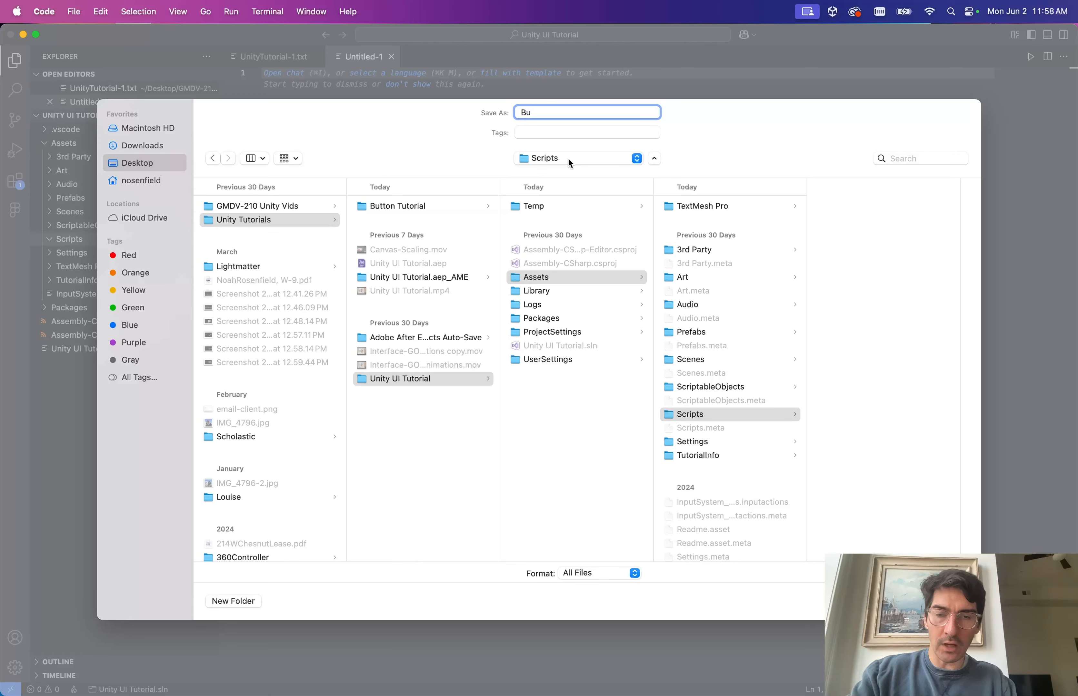
{"action": "type", "text": "tton"}
{"action": "type", "text": "L"}
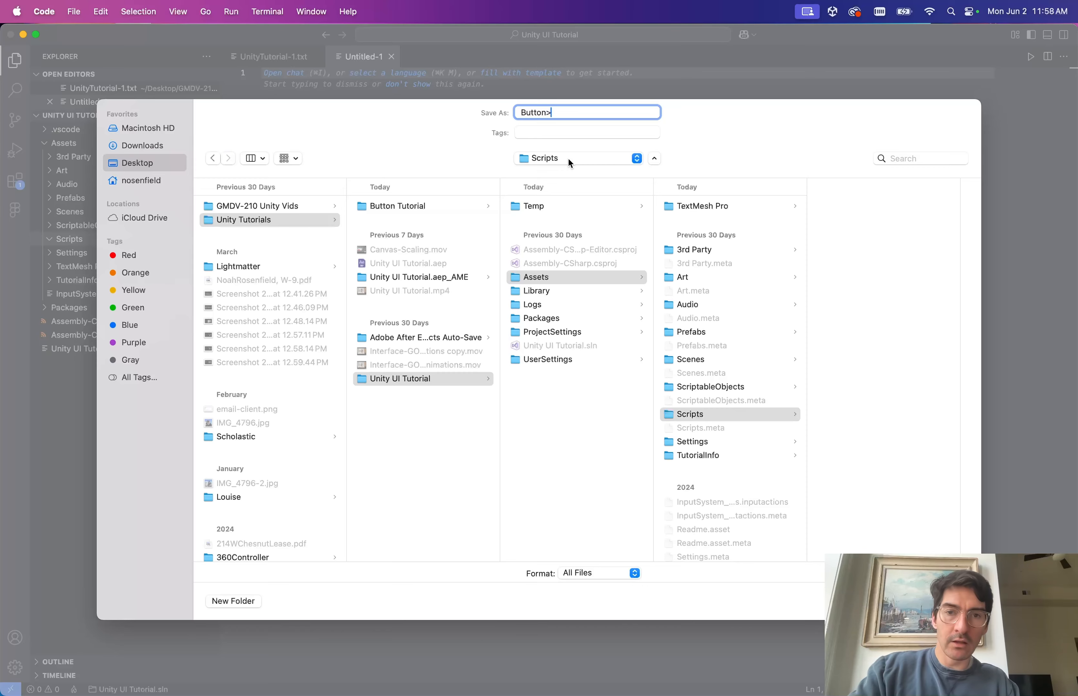
{"action": "type", "text": "istener.c"}
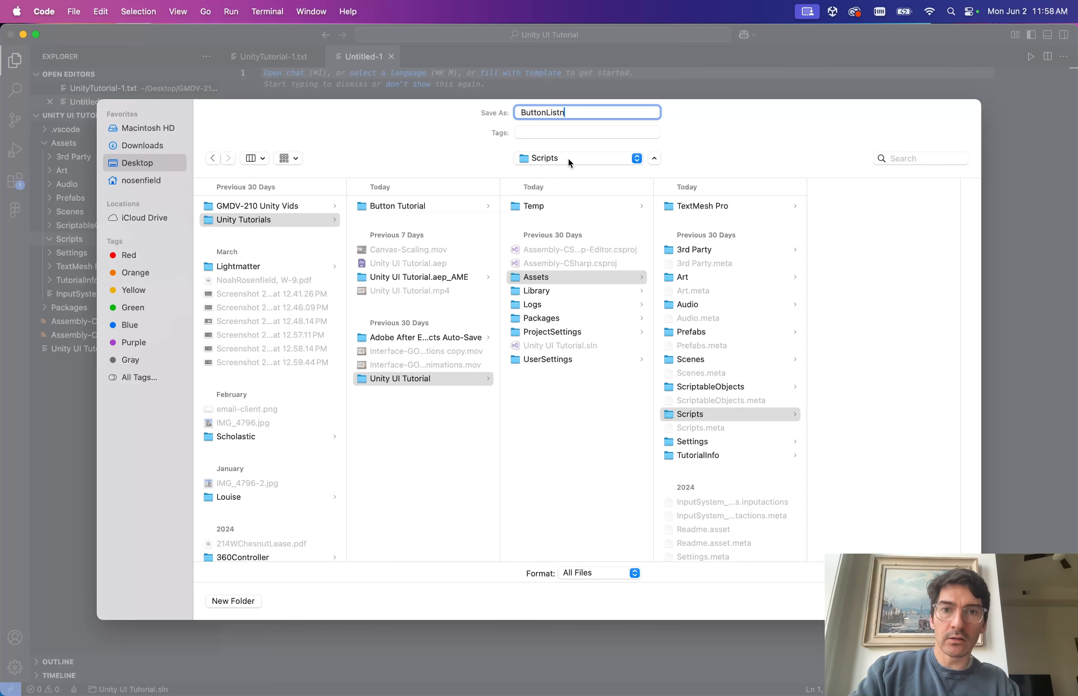
{"action": "type", "text": "s"}
{"action": "key", "text": "Return"}
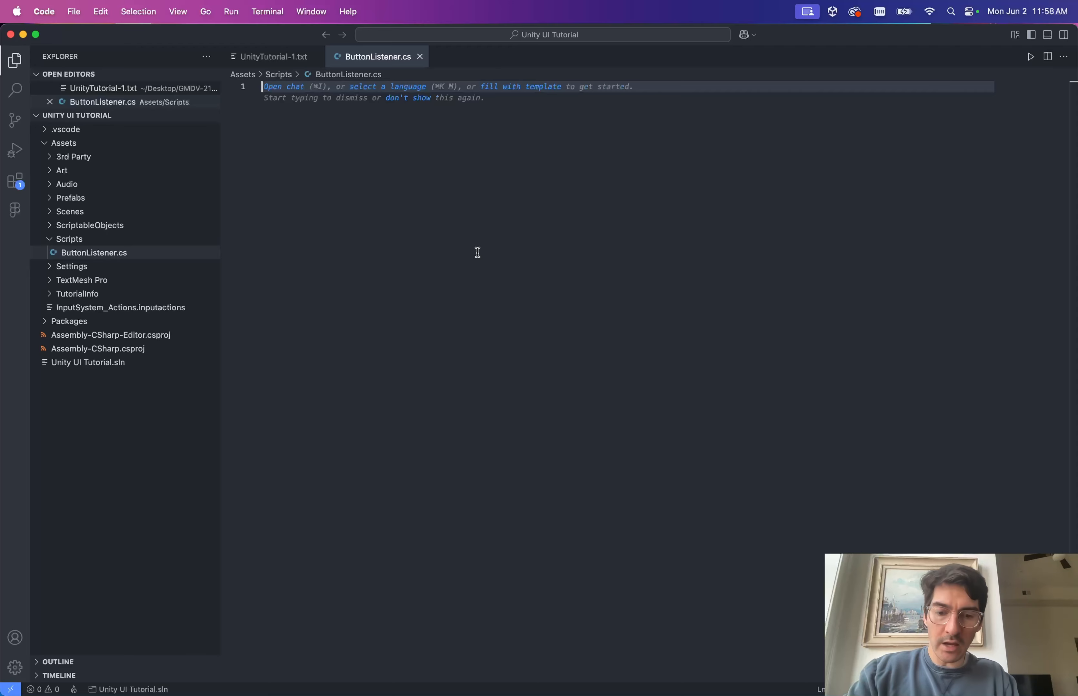
Declare public class ButtonListener : MonoBehaviour with braces, correcting the 'MonoBheaviour' typo.
{"action": "type", "text": "public "}
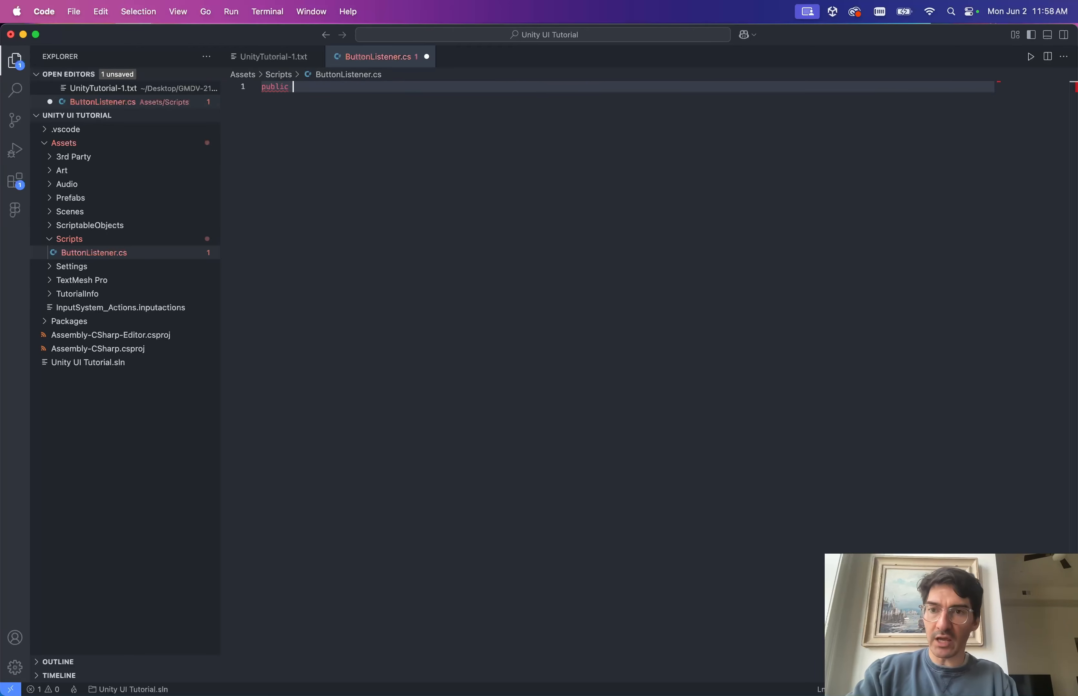
{"action": "type", "text": "class B"}
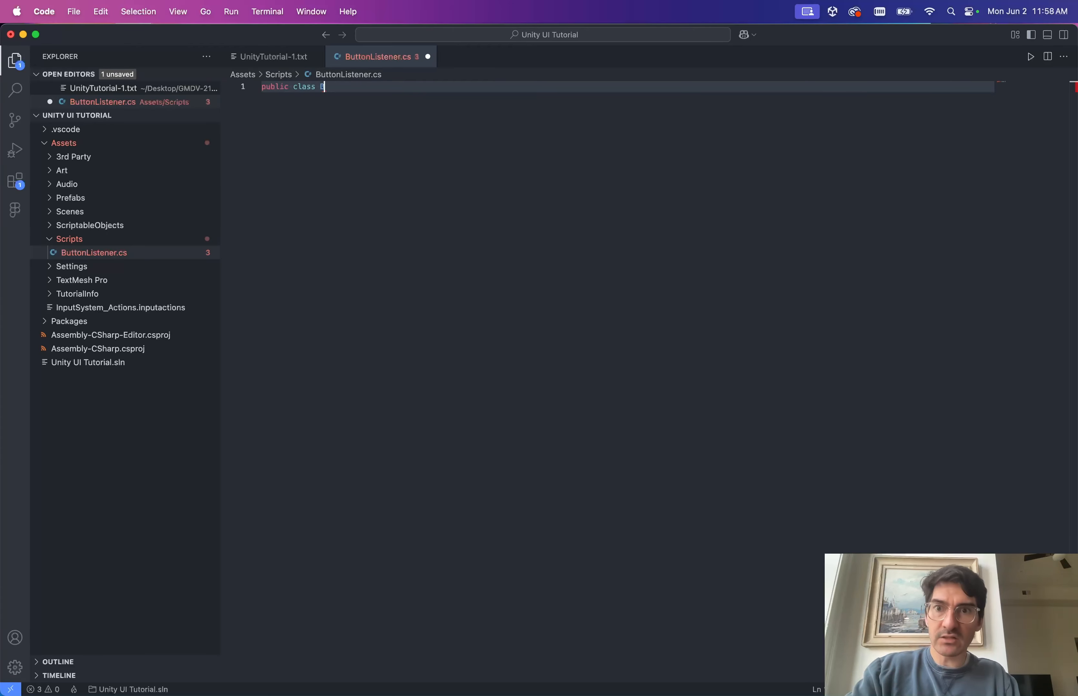
{"action": "type", "text": "uttonListener:"}
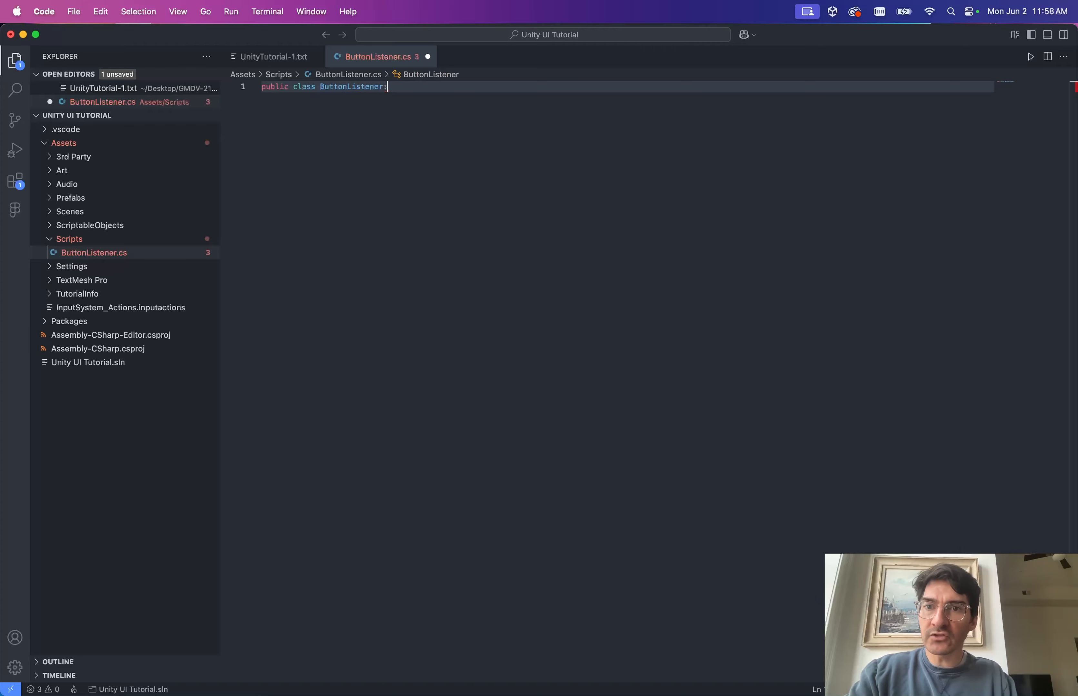
{"action": "type", "text": "Mon"}
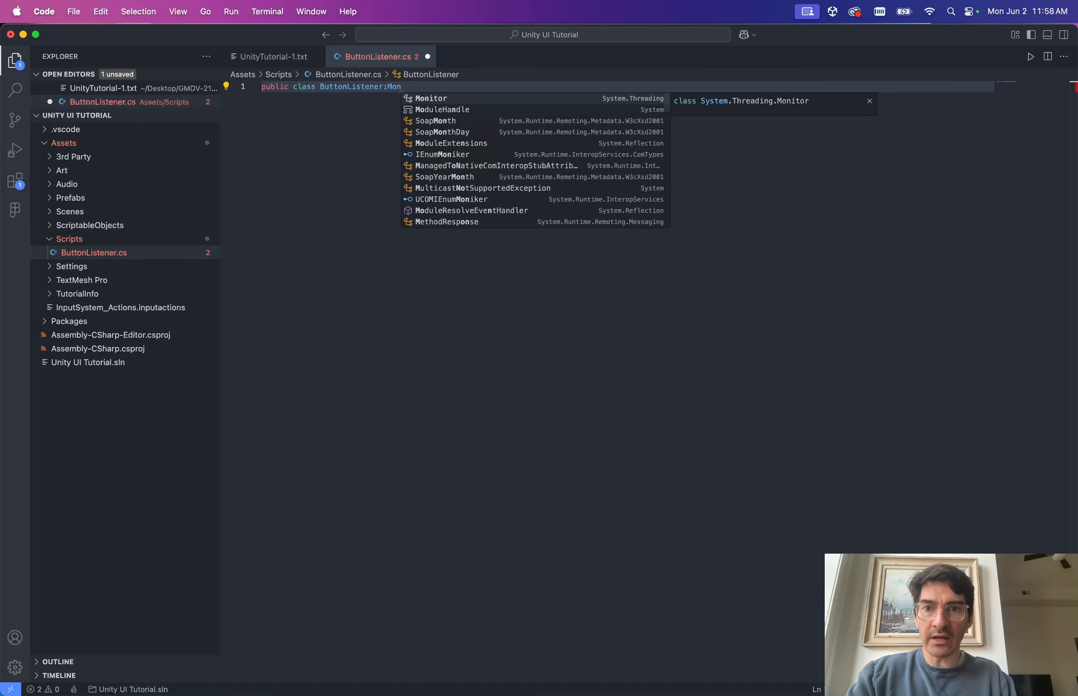
{"action": "type", "text": "oB"}
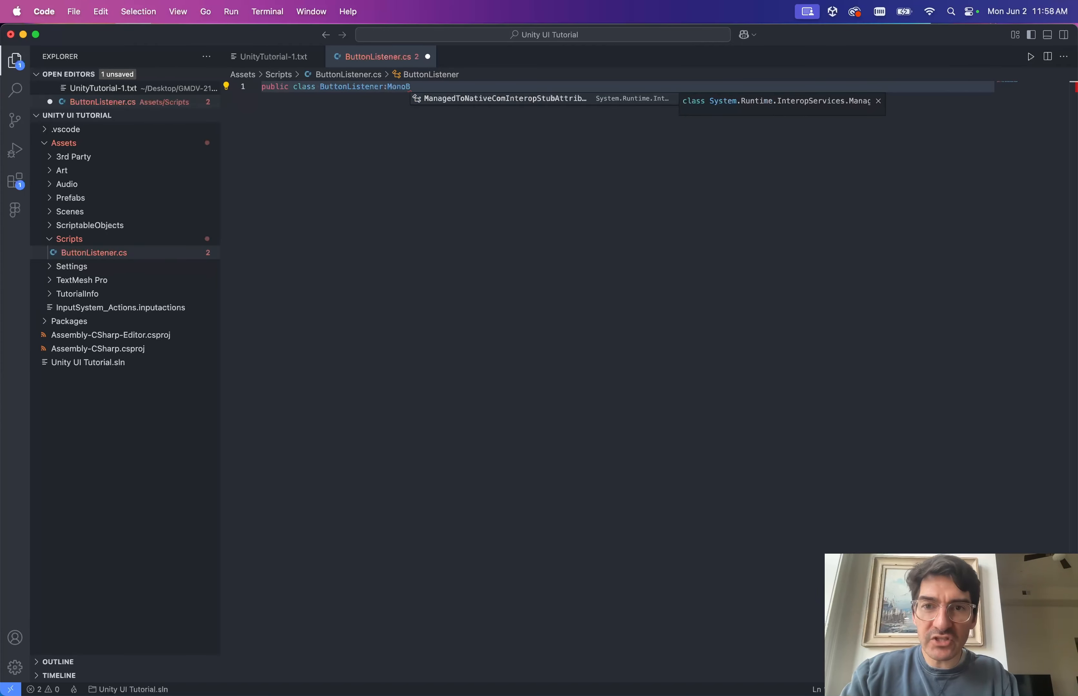
{"action": "type", "text": "heaviour"}
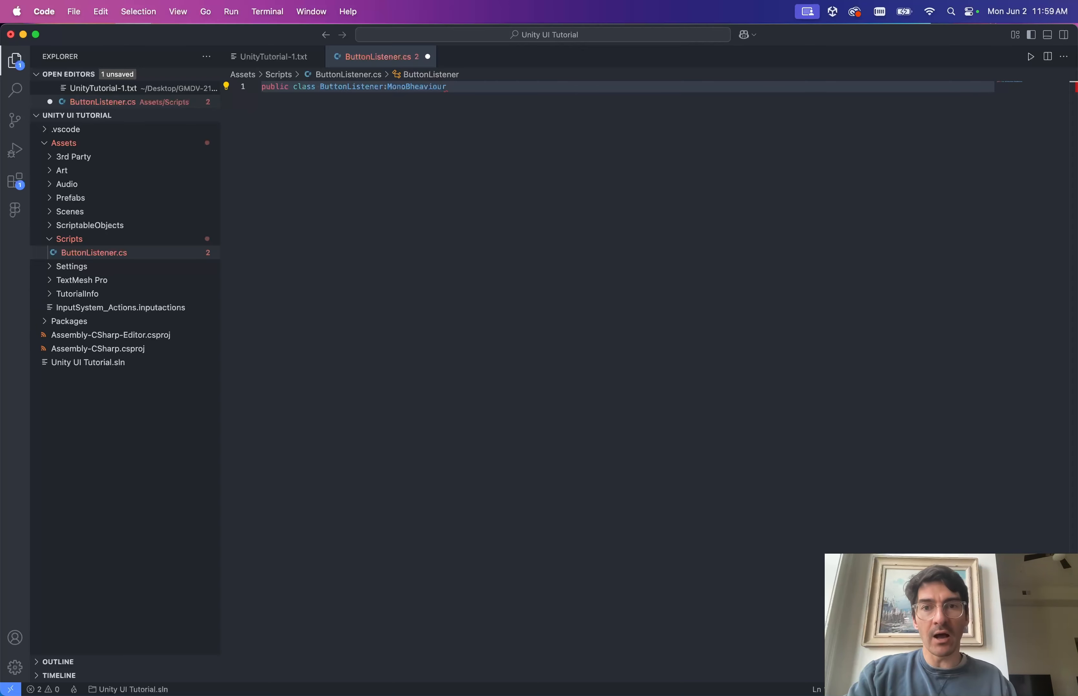
{"action": "left_click", "coordinate": [437, 86]}
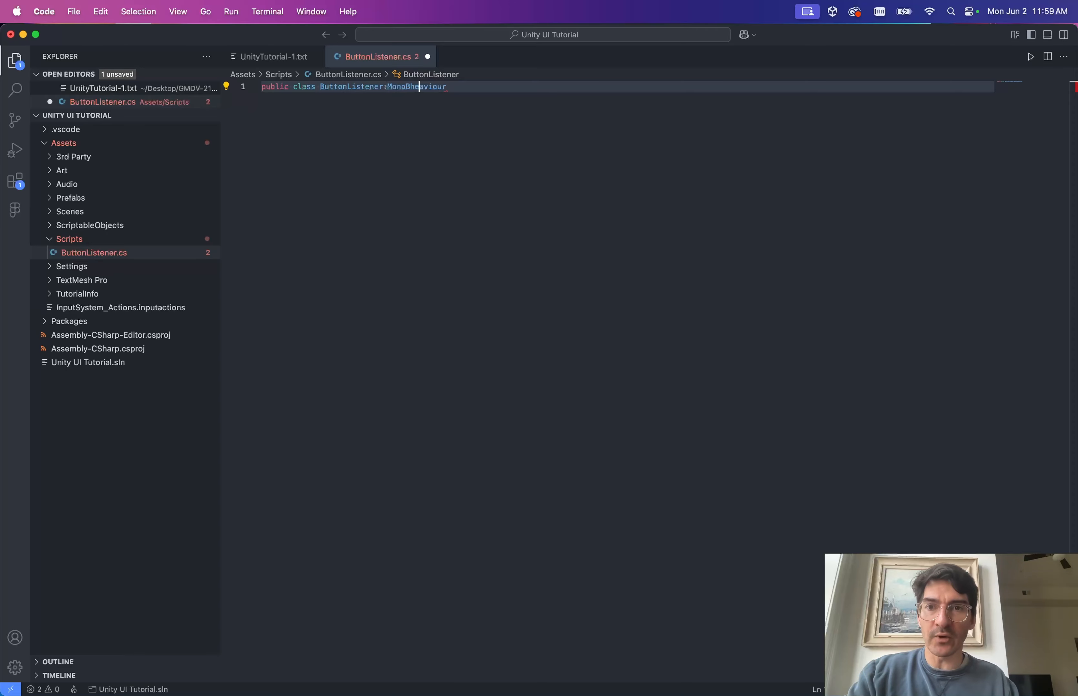
{"action": "key", "text": "shift+End"}
{"action": "type", "text": "Beh"}
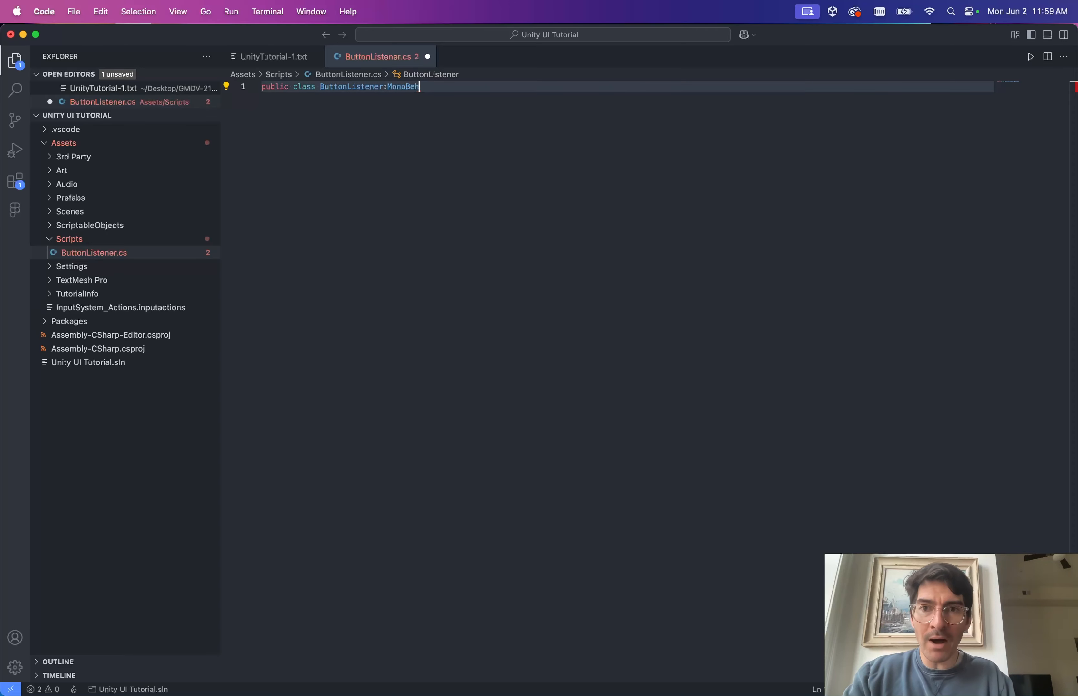
{"action": "type", "text": "aviour"}
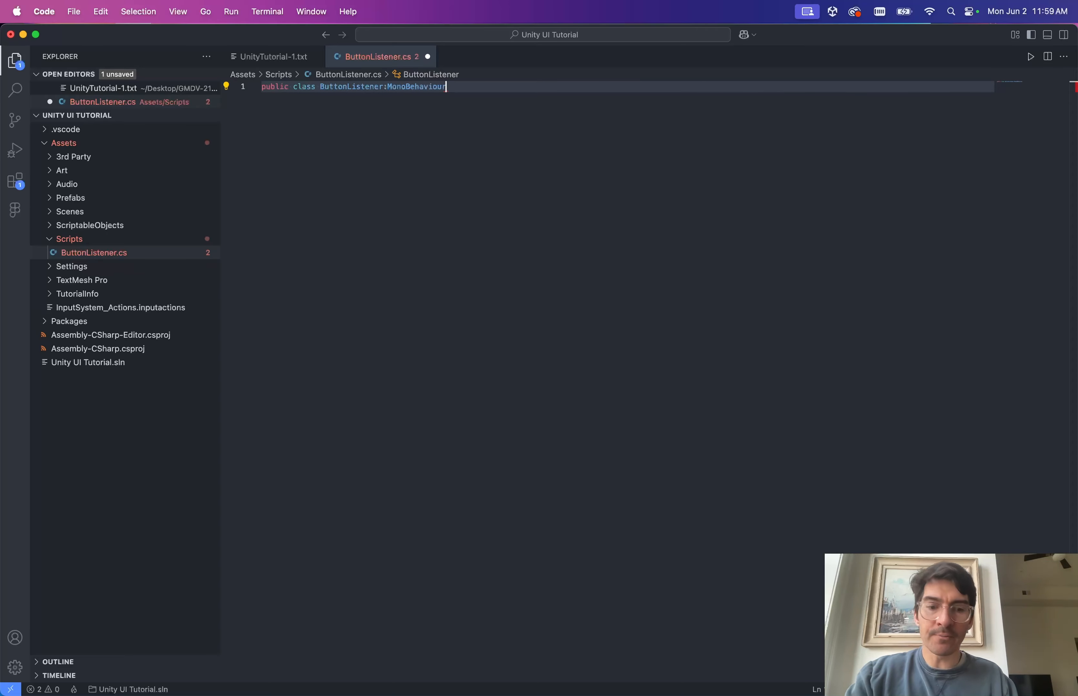
{"action": "type", "text": "{"}
{"action": "key", "text": "Return"}
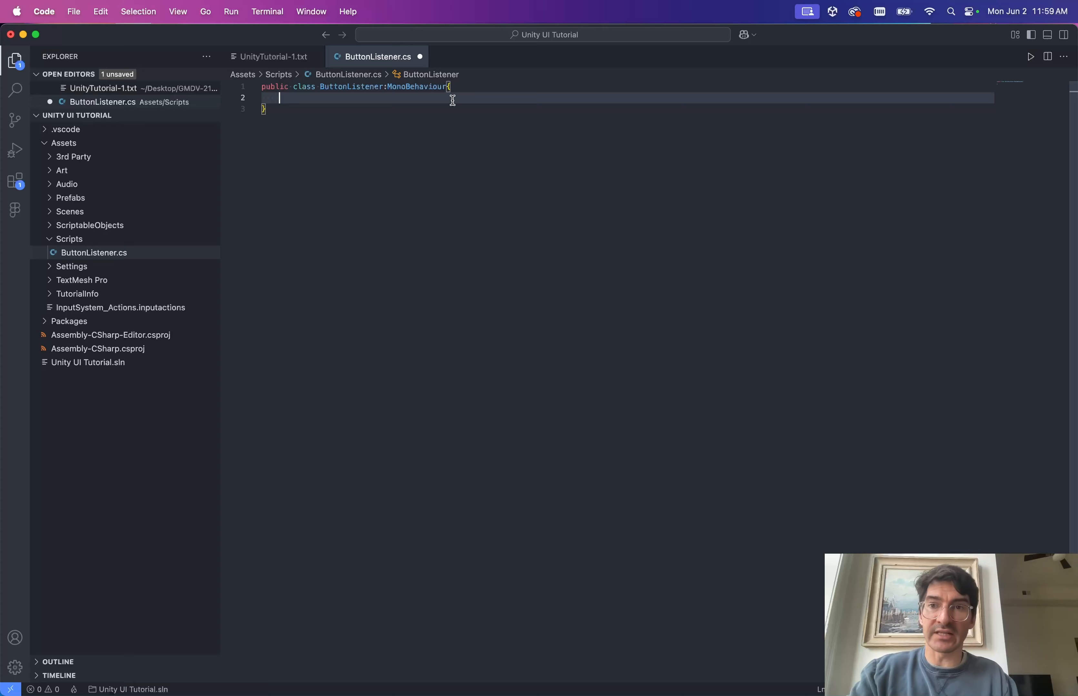
Format the class declaration with Shift+Option+F, save, and return to Unity.
{"action": "key", "text": "Up"}
{"action": "key", "text": "Up"}
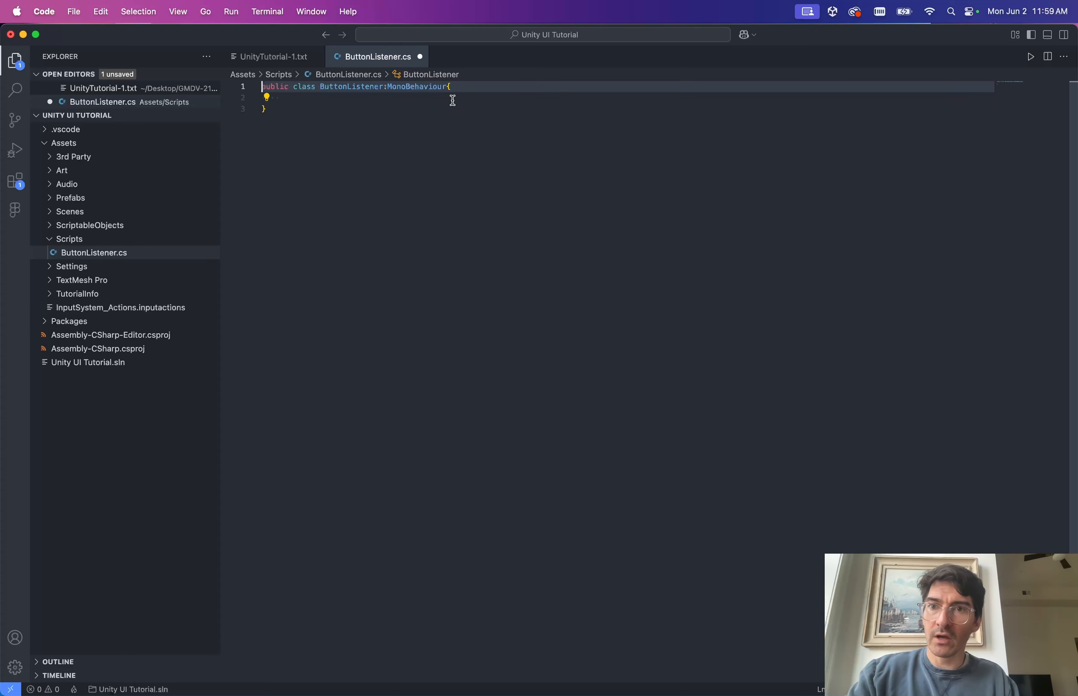
{"action": "key", "text": "Down"}
{"action": "key", "text": "alt+shift+f"}
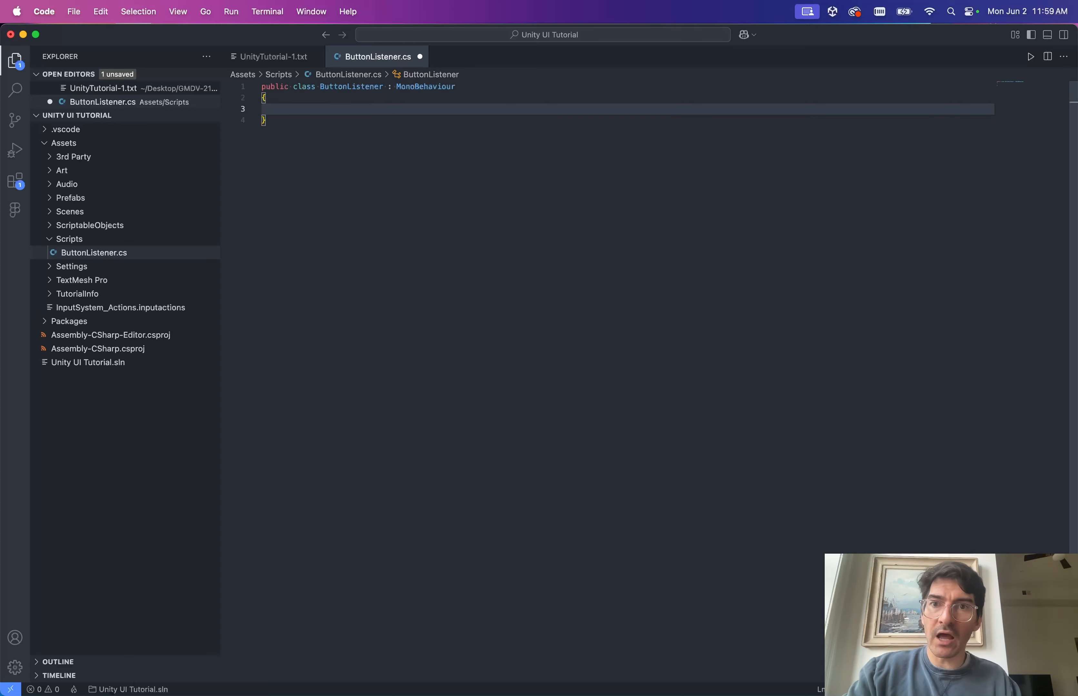
{"action": "key", "text": "super+s"}
{"action": "left_click", "coordinate": [451, 87]}
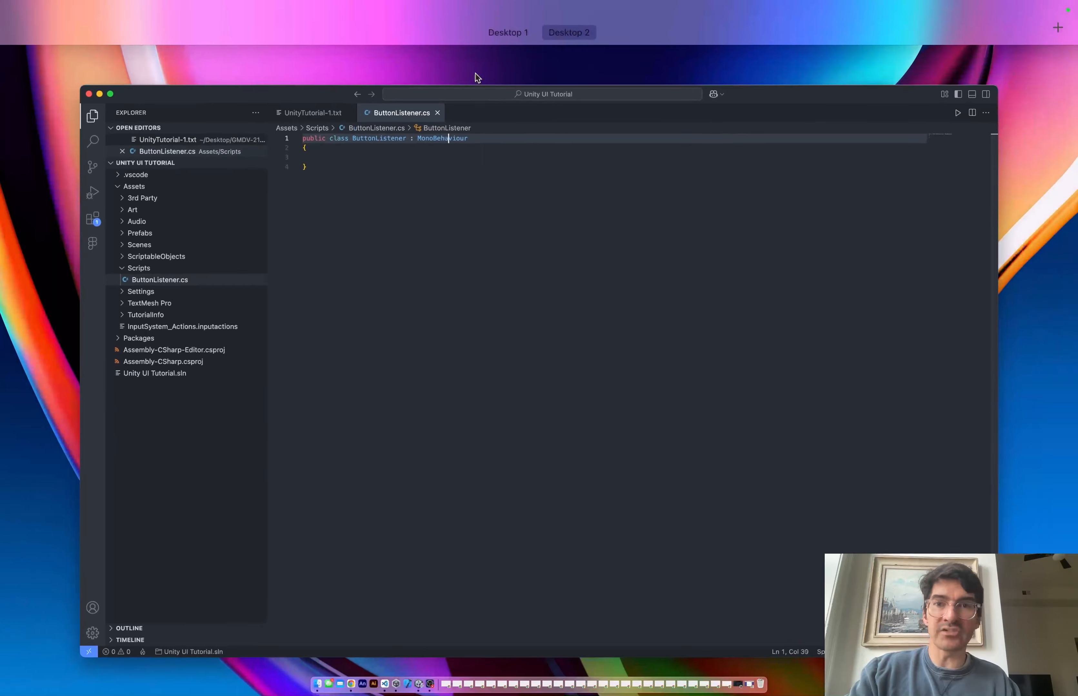
{"action": "left_click", "coordinate": [491, 216]}
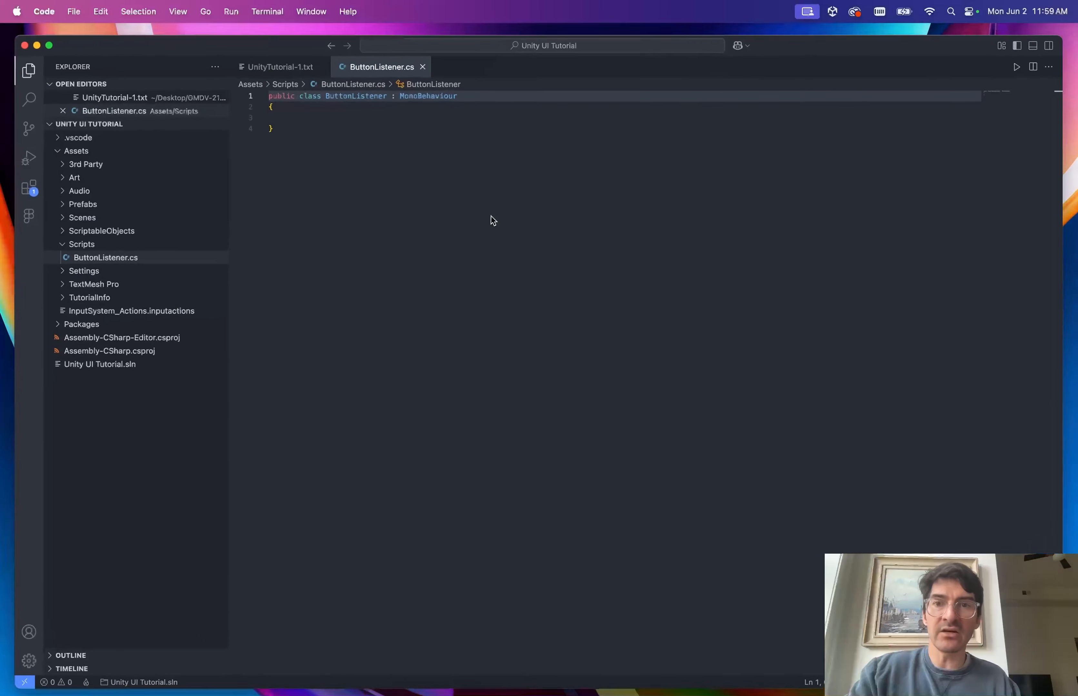
Inspect the CS0246 'MonoBehaviour could not be found' error and open ButtonListener.cs from it.
{"action": "key", "text": "ctrl+Left"}
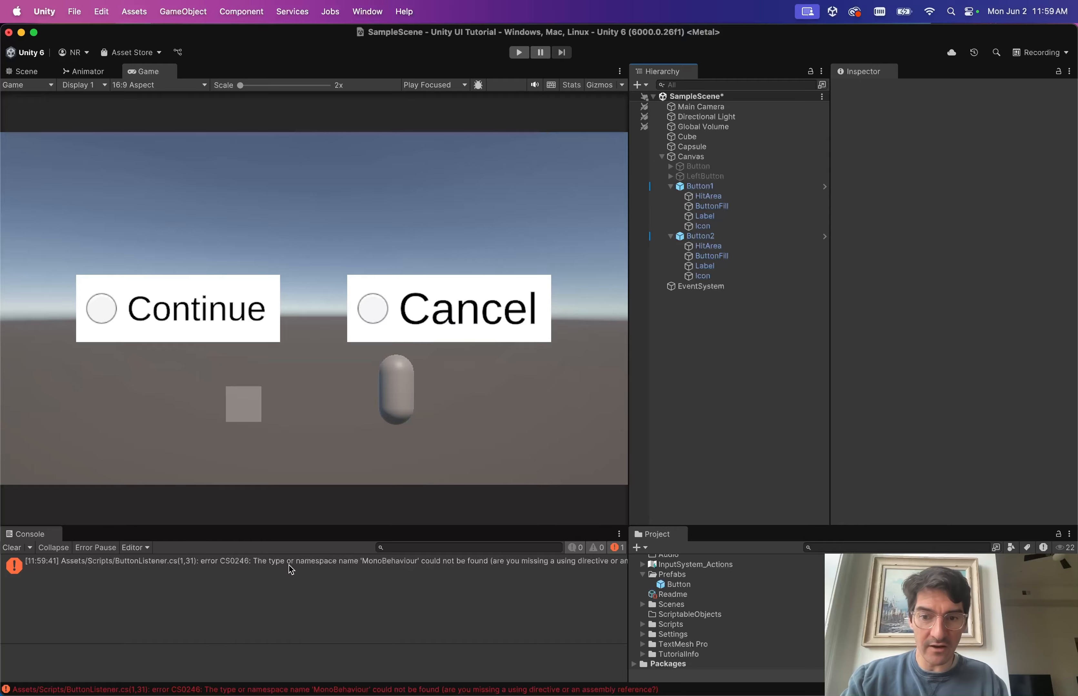
{"action": "left_click", "coordinate": [341, 566]}
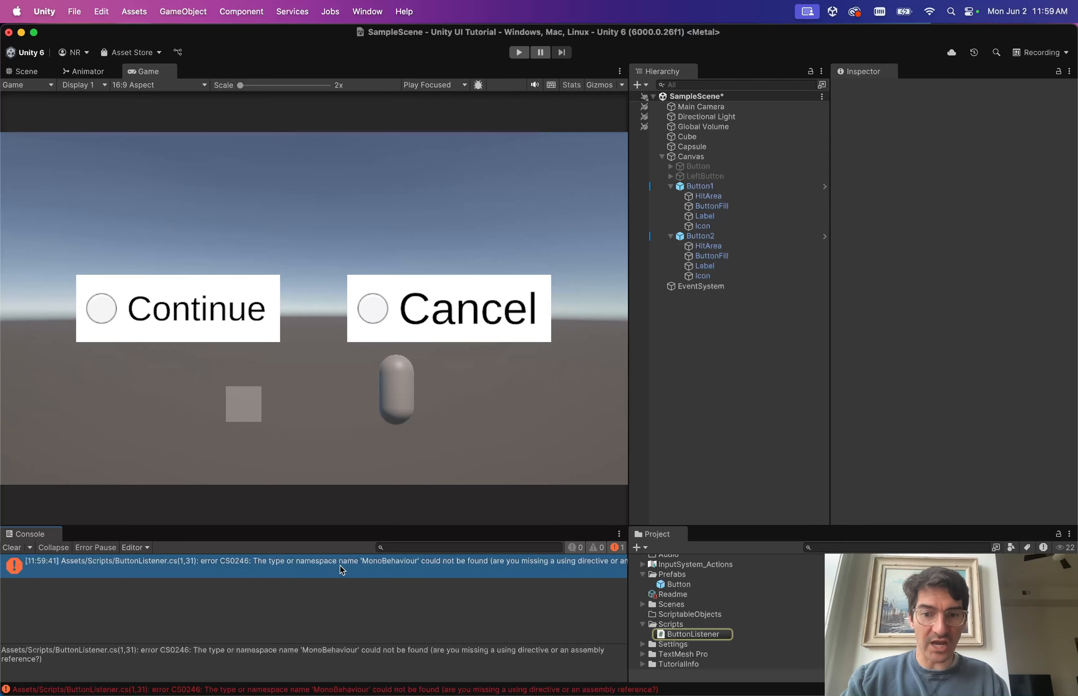
{"action": "double_click", "coordinate": [423, 562]}
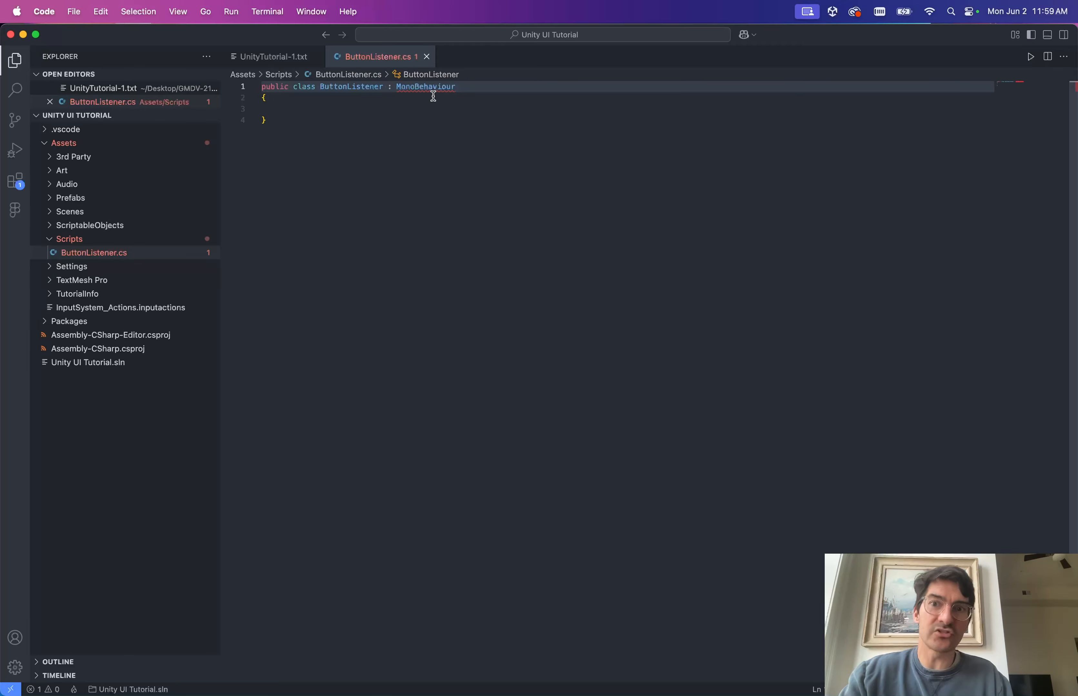
Look for quick fixes for the unresolved MonoBehaviour type.
{"action": "mouse_move", "coordinate": [421, 87]}
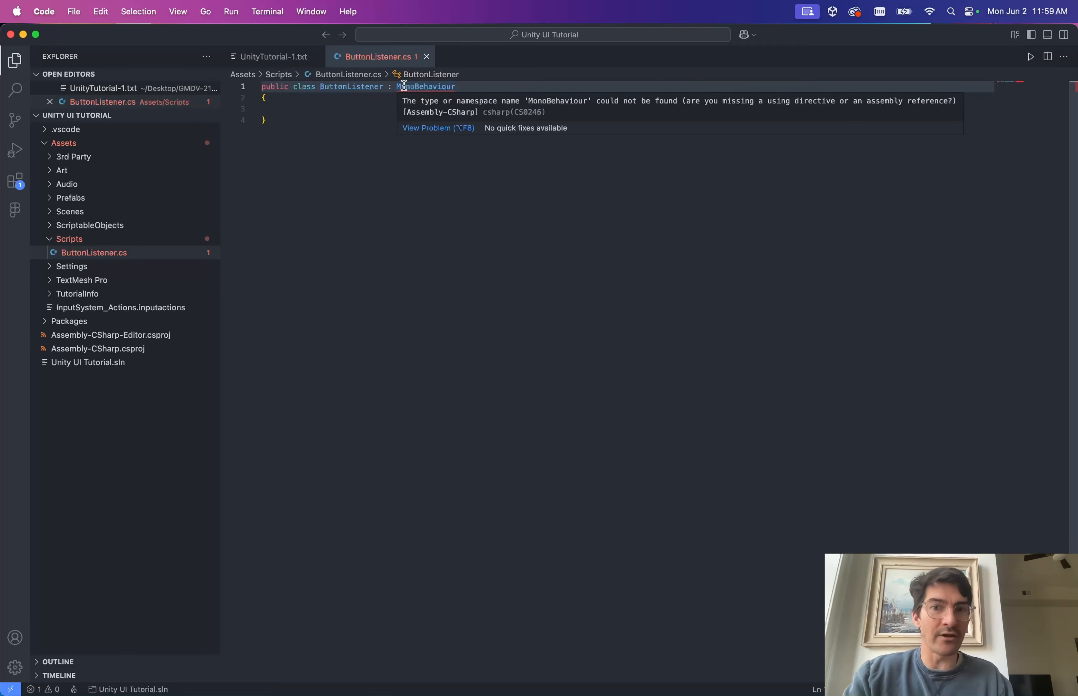
{"action": "double_click", "coordinate": [424, 86]}
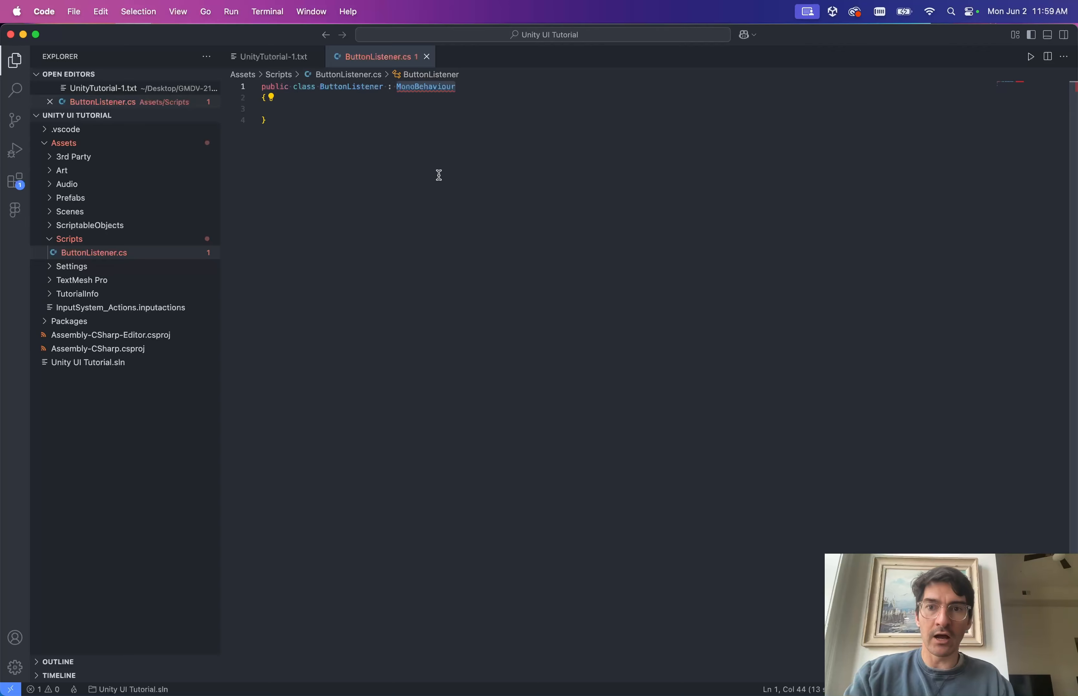
{"action": "left_click", "coordinate": [424, 88]}
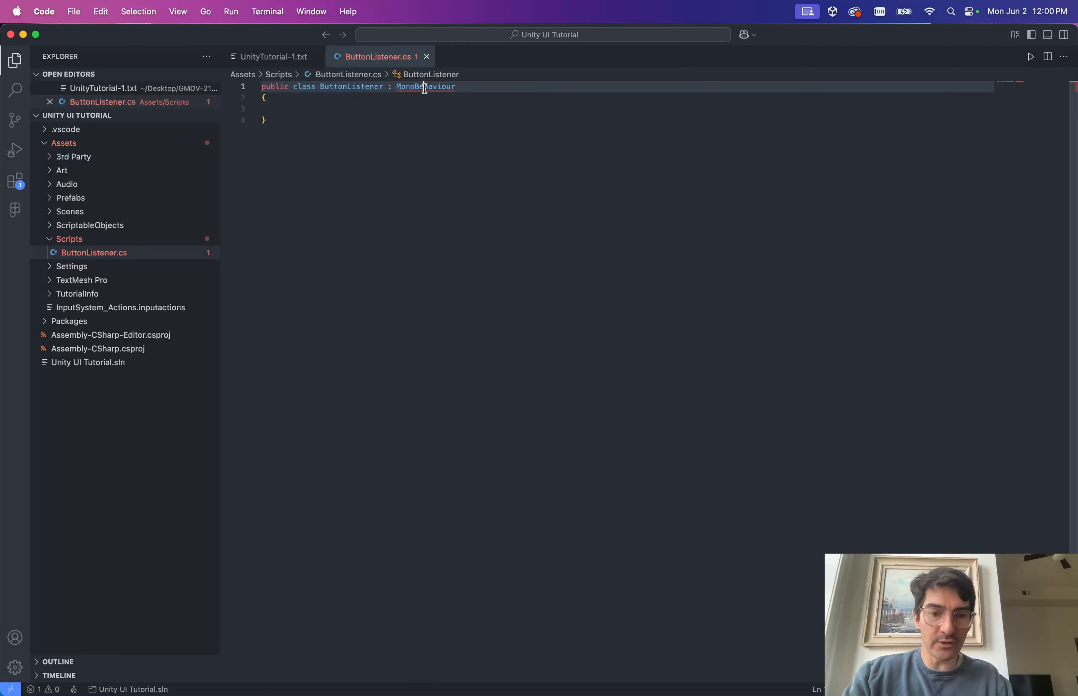
{"action": "key", "text": "super+period"}
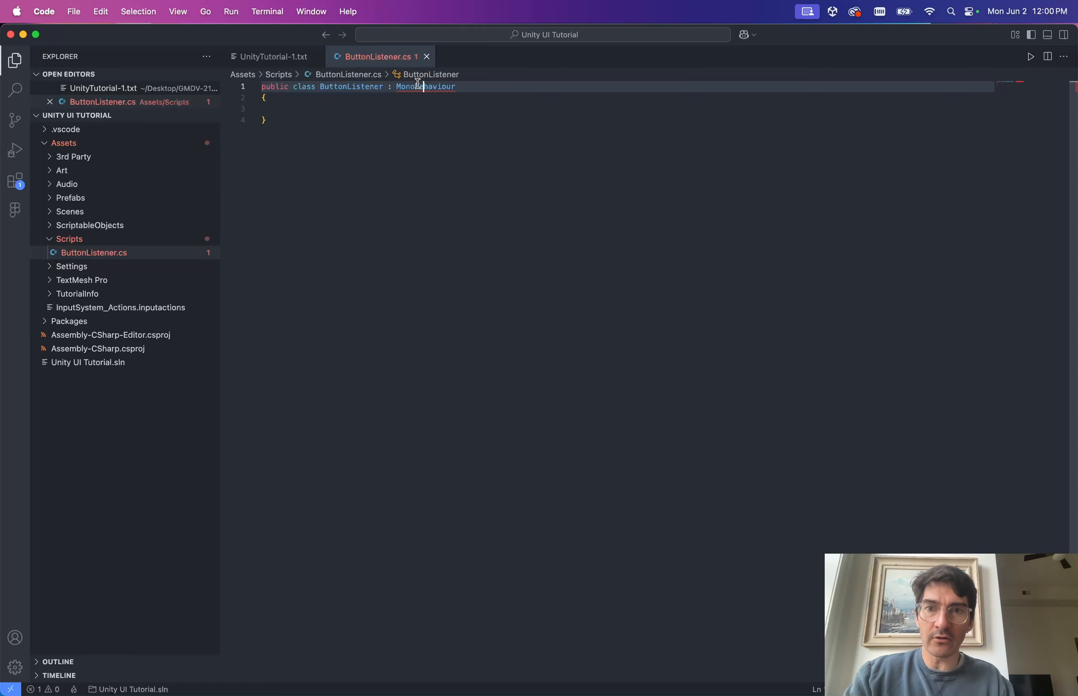
{"action": "right_click", "coordinate": [417, 86]}
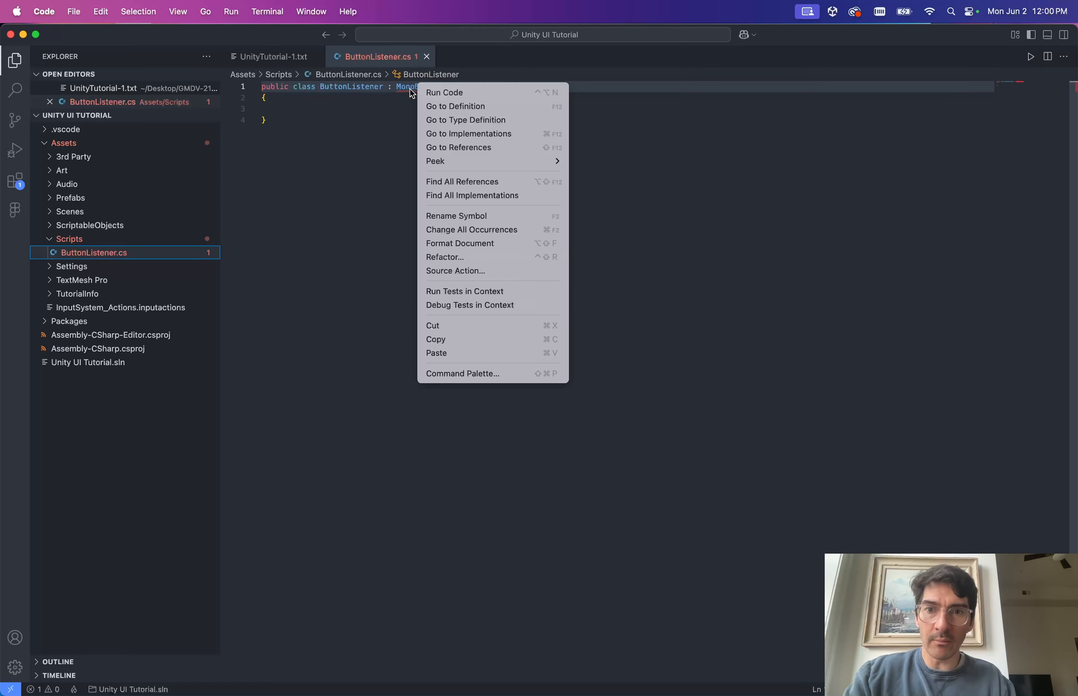
{"action": "left_click", "coordinate": [409, 89]}
{"action": "left_click", "coordinate": [423, 88]}
{"action": "key", "text": "super+period"}
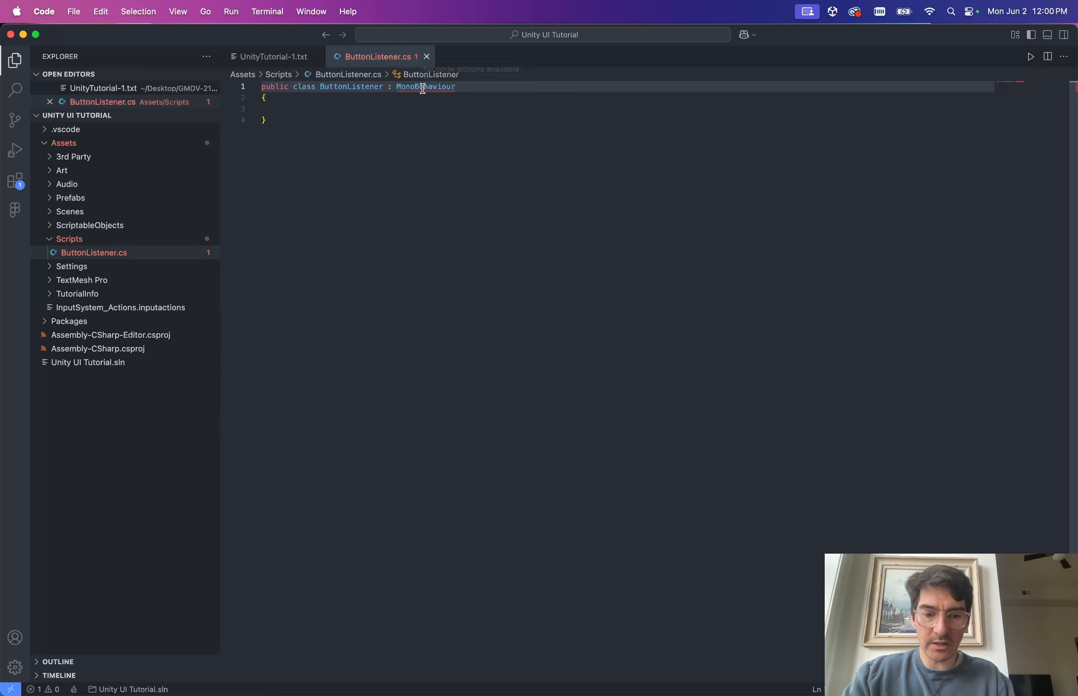
Add 'using UnityEngine;' at the top of ButtonListener.cs and save.
{"action": "left_click", "coordinate": [415, 150]}
{"action": "key", "text": "super+Up"}
{"action": "key", "text": "Return"}
{"action": "key", "text": "Return"}
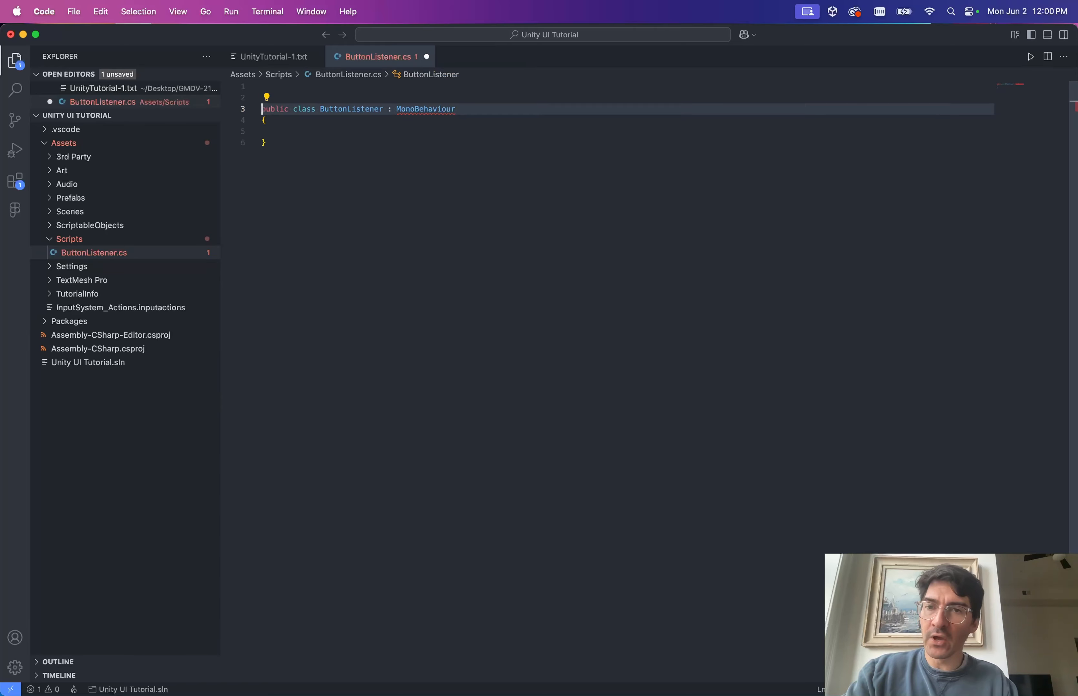
{"action": "key", "text": "Up"}
{"action": "key", "text": "Up"}
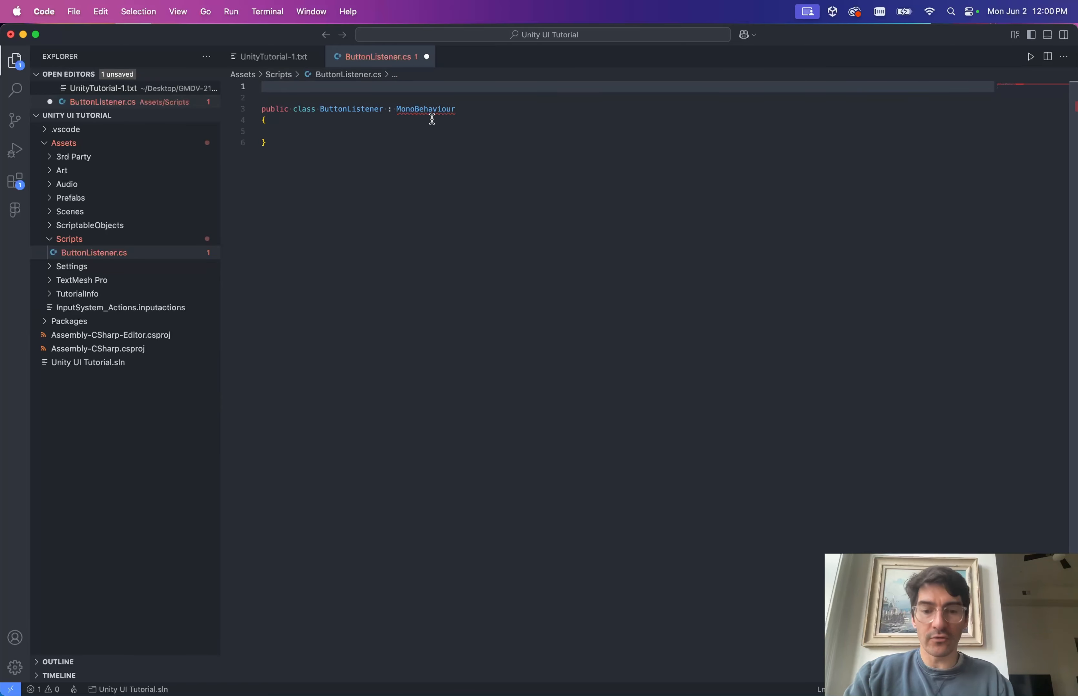
{"action": "type", "text": "using "}
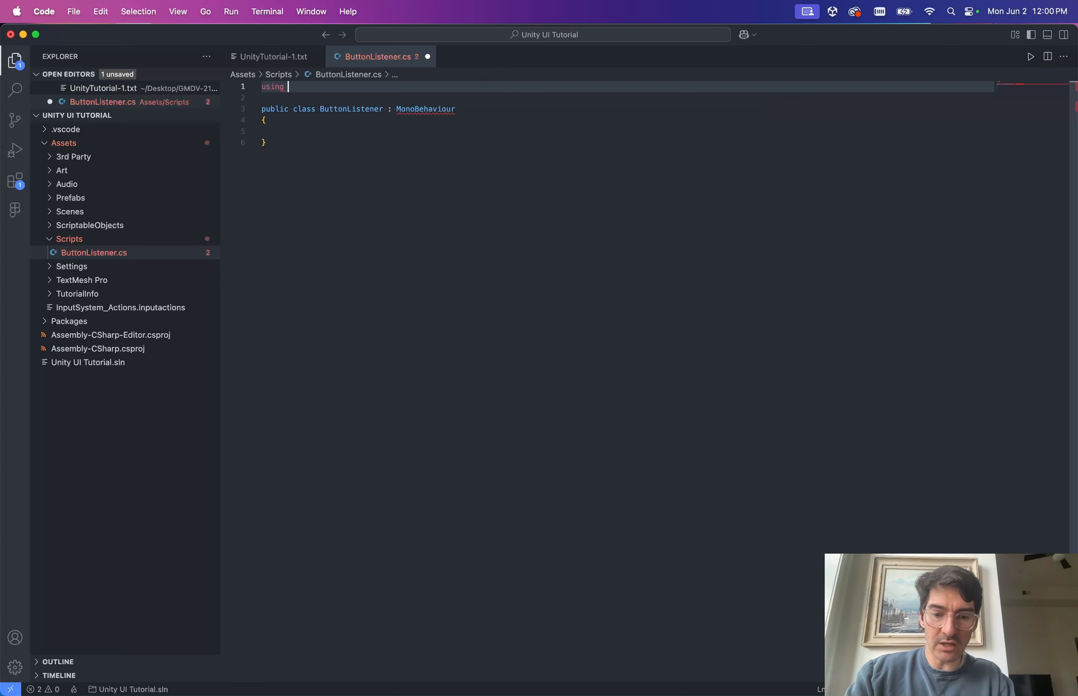
{"action": "type", "text": "Unity"}
{"action": "key", "text": "Down"}
{"action": "key", "text": "Down"}
{"action": "key", "text": "Down"}
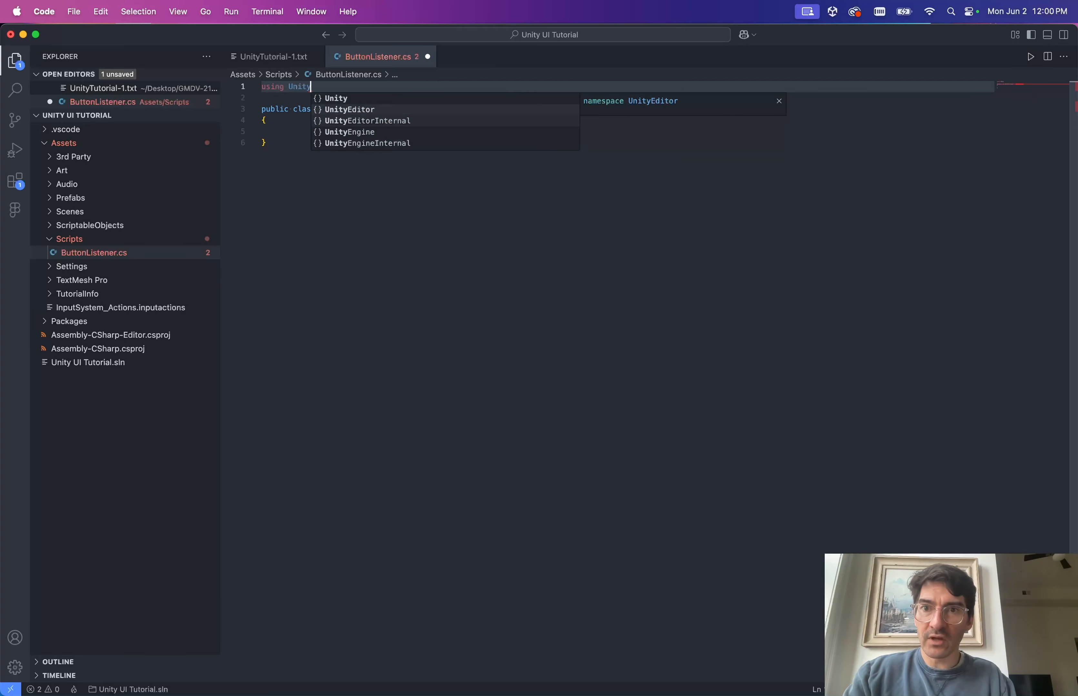
{"action": "key", "text": "Return"}
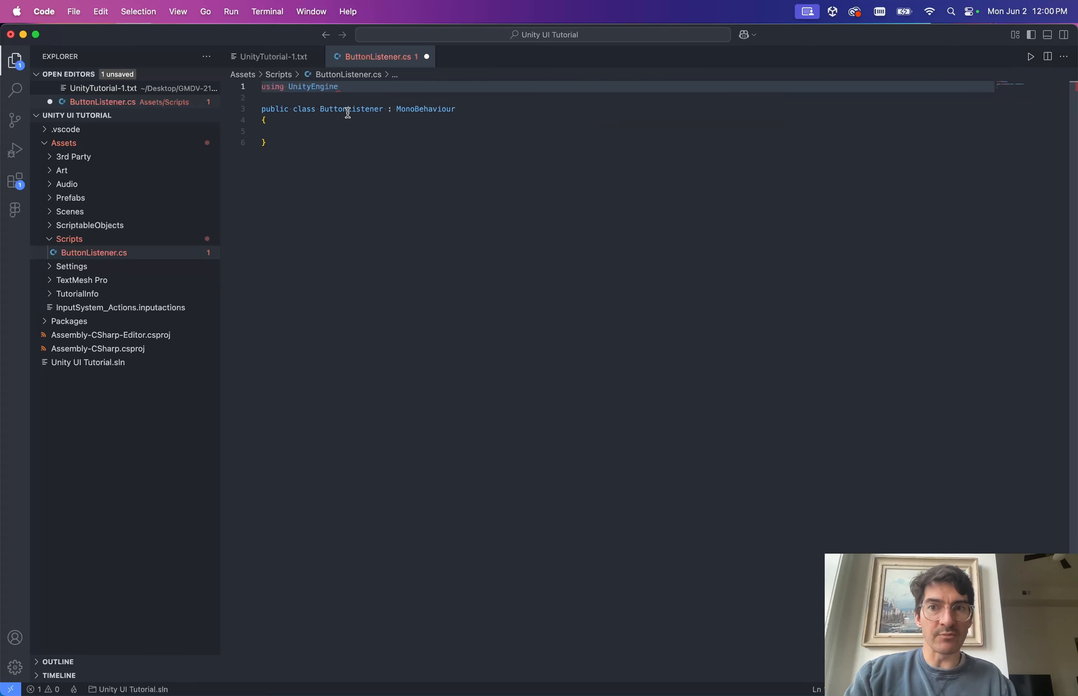
{"action": "type", "text": ";"}
{"action": "key", "text": "super+s"}
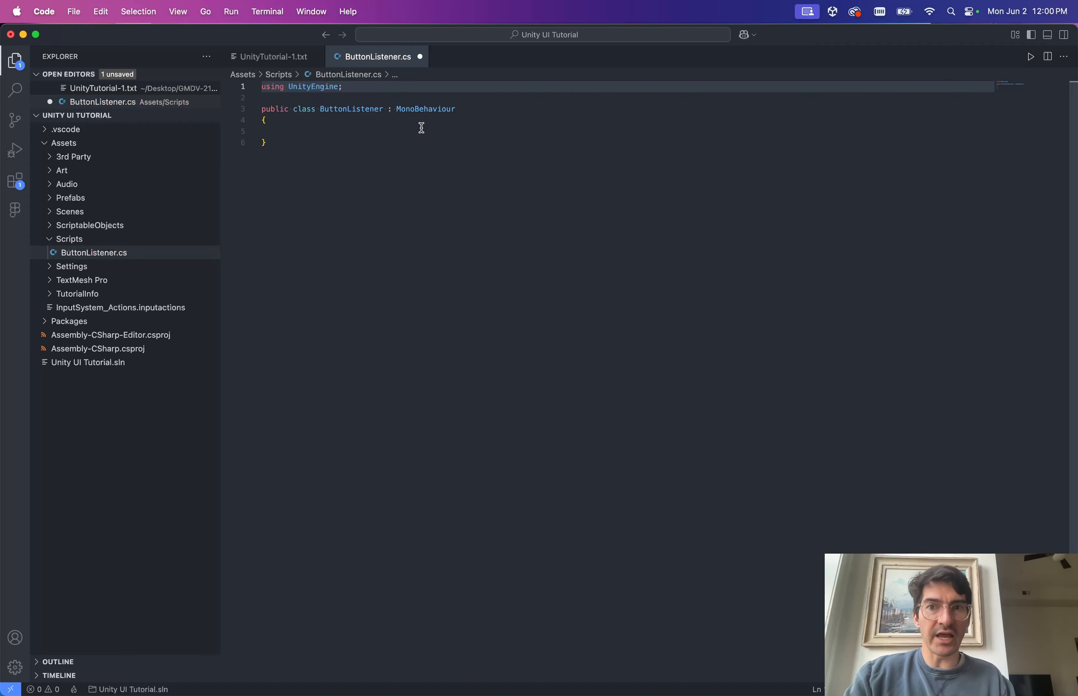
Review the MonoBehaviour class declaration, then switch back to Unity.
{"action": "left_click", "coordinate": [403, 109]}
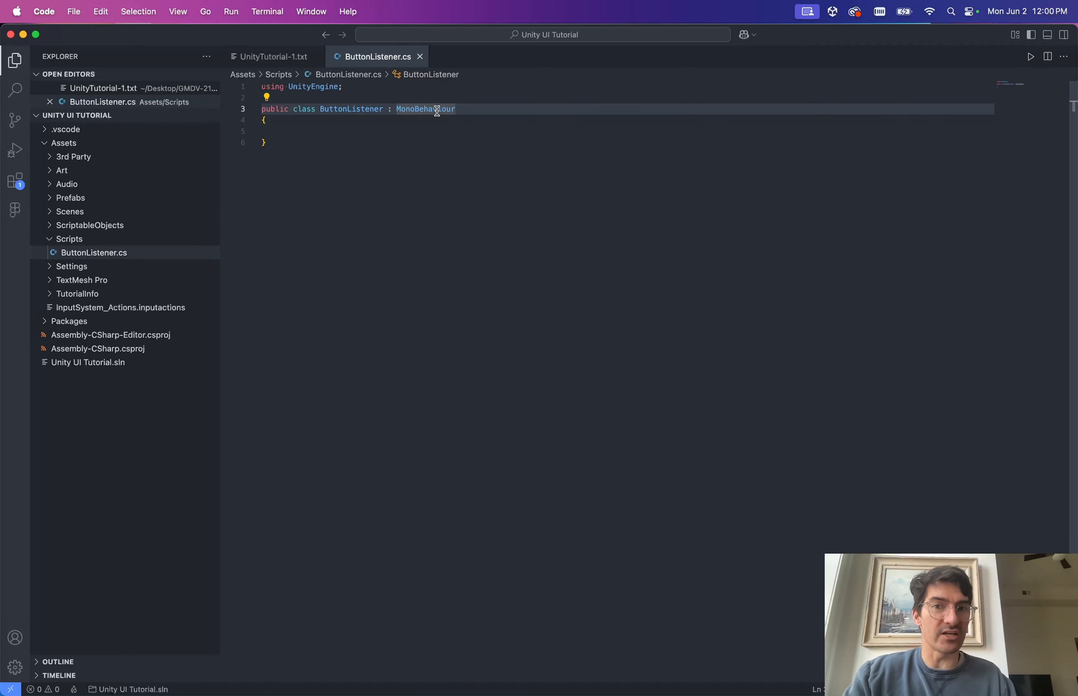
{"action": "mouse_move", "coordinate": [447, 114]}
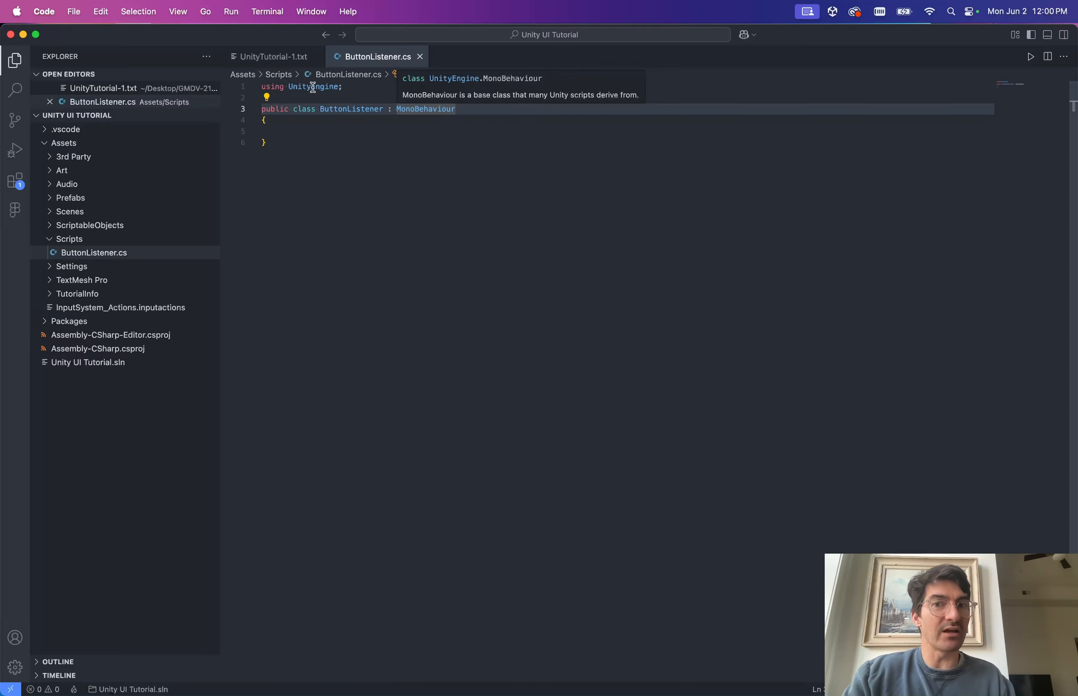
{"action": "mouse_move", "coordinate": [313, 87]}
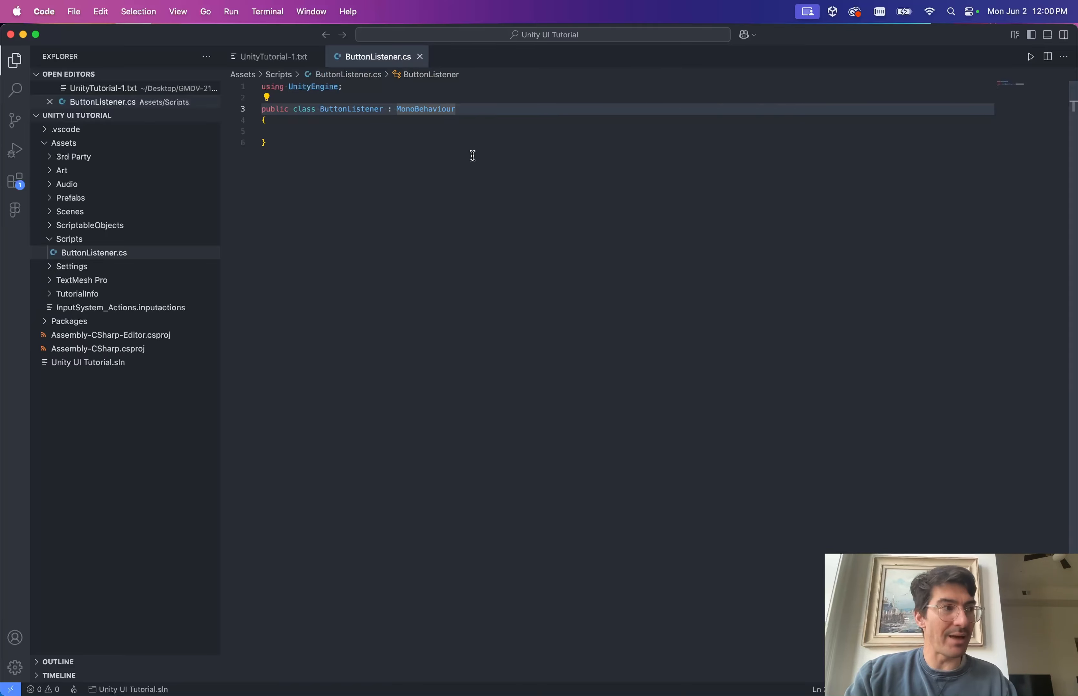
{"action": "key", "text": "ctrl+Up"}
{"action": "key", "text": "ctrl+Up"}
{"action": "key", "text": "ctrl+Left"}
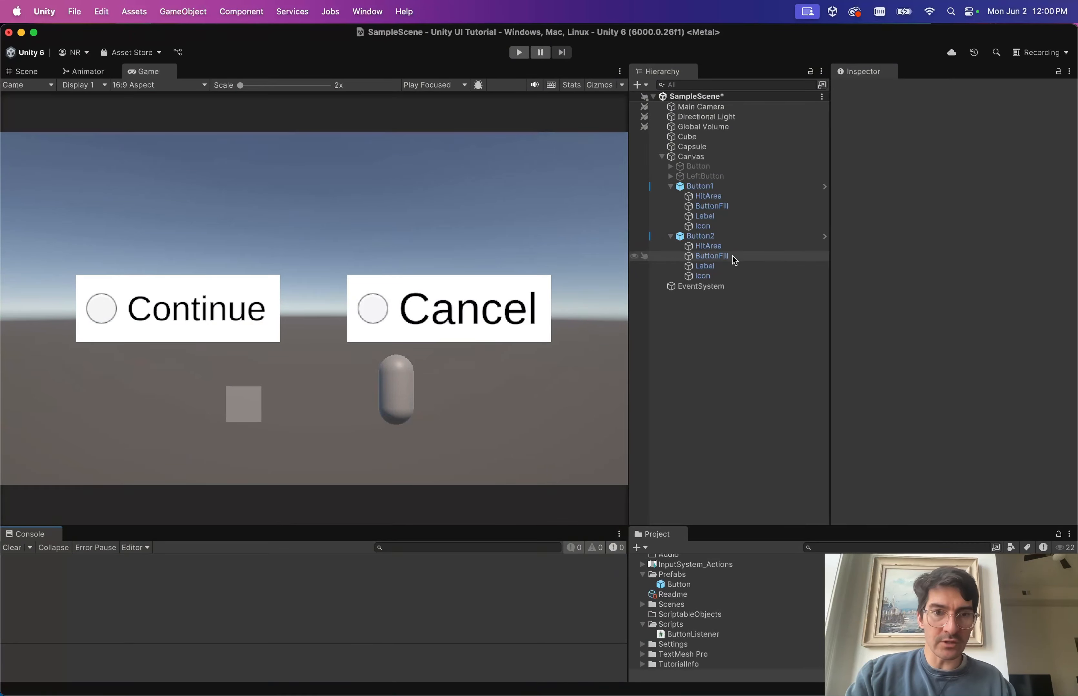
Add the Button Listener script to Button2 via Add Component, searching 'button'.
{"action": "left_click", "coordinate": [740, 238]}
{"action": "key", "text": "ctrl+Right"}
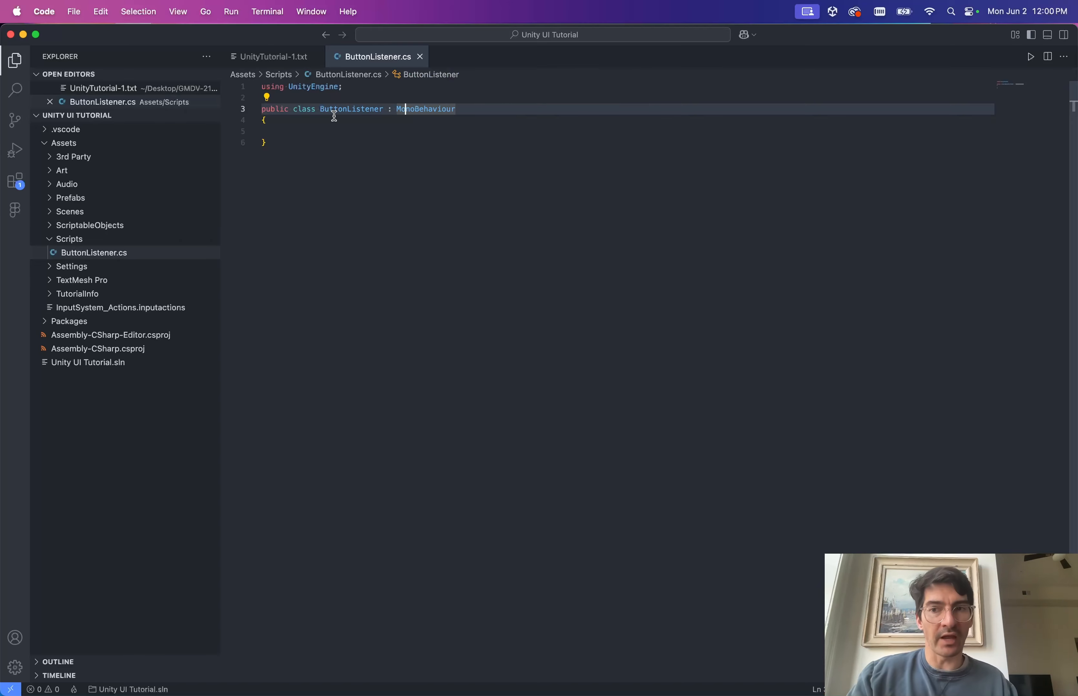
{"action": "key", "text": "ctrl+Left"}
{"action": "scroll", "coordinate": [918, 385], "scroll_direction": "down", "scroll_amount": 3}
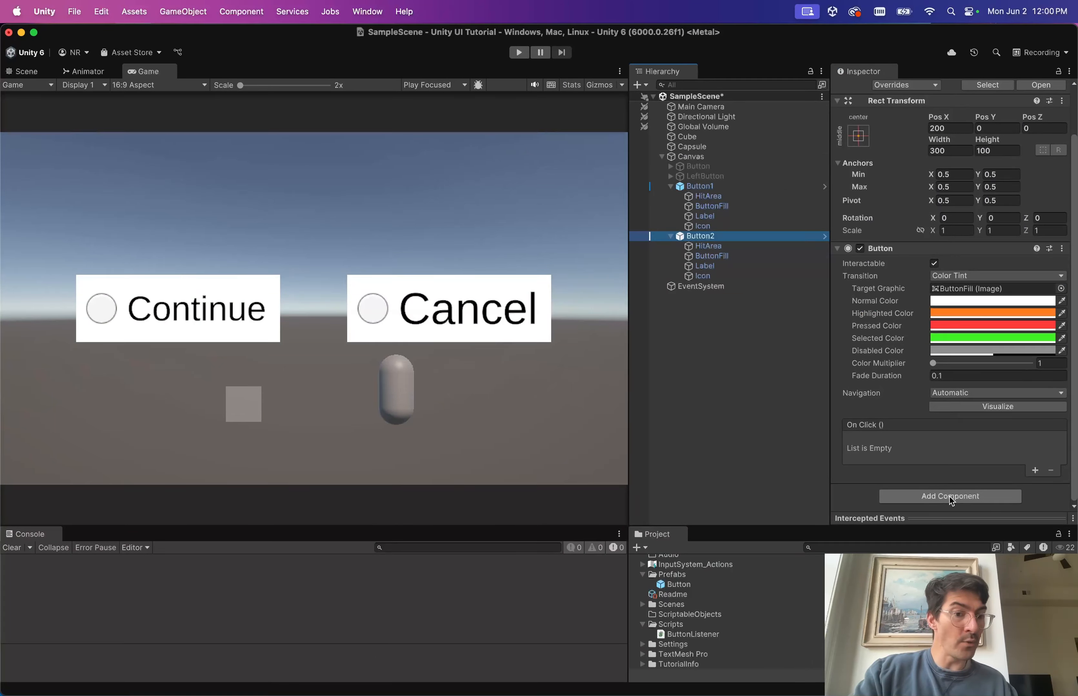
{"action": "left_click", "coordinate": [940, 498]}
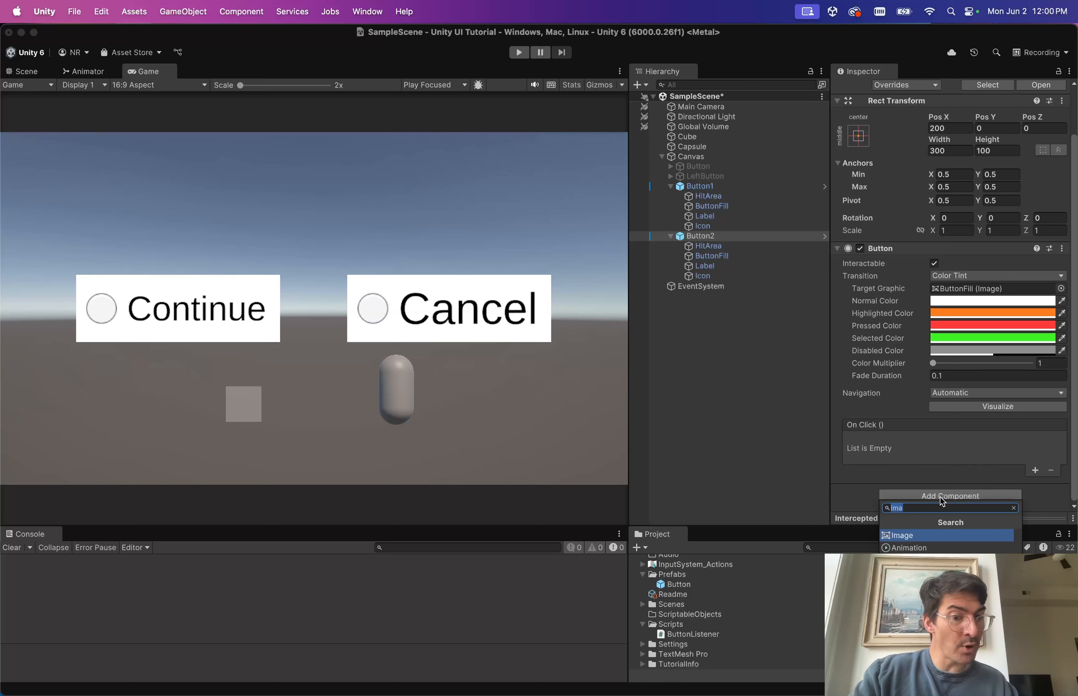
{"action": "type", "text": "button"}
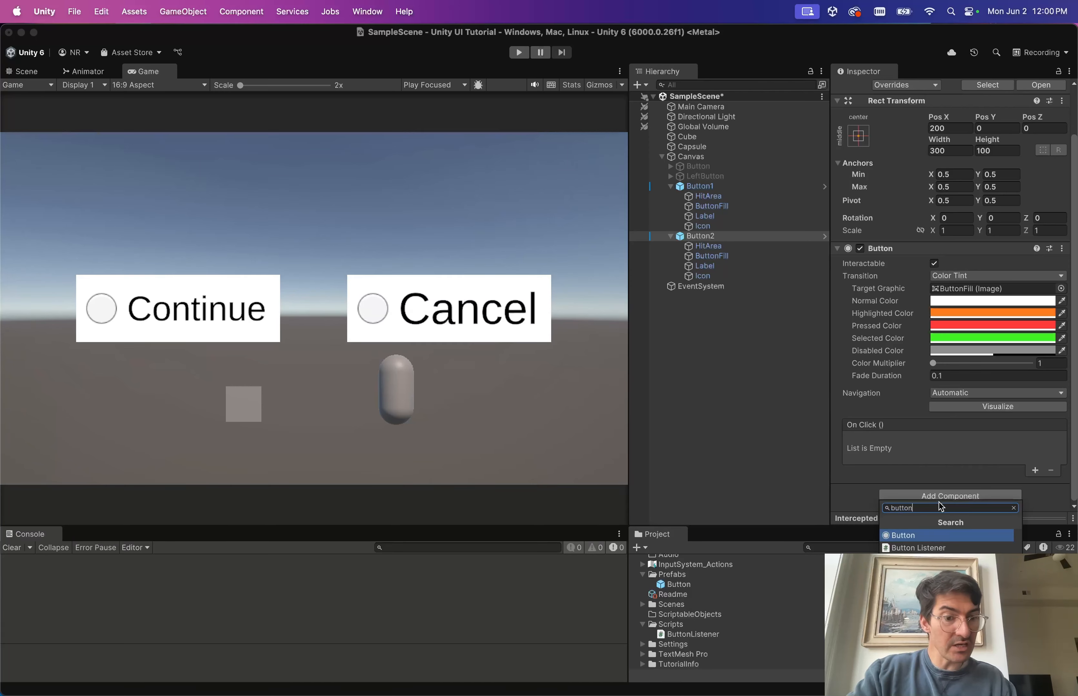
{"action": "left_click", "coordinate": [907, 549]}
{"action": "scroll", "coordinate": [901, 378], "scroll_direction": "down", "scroll_amount": 2}
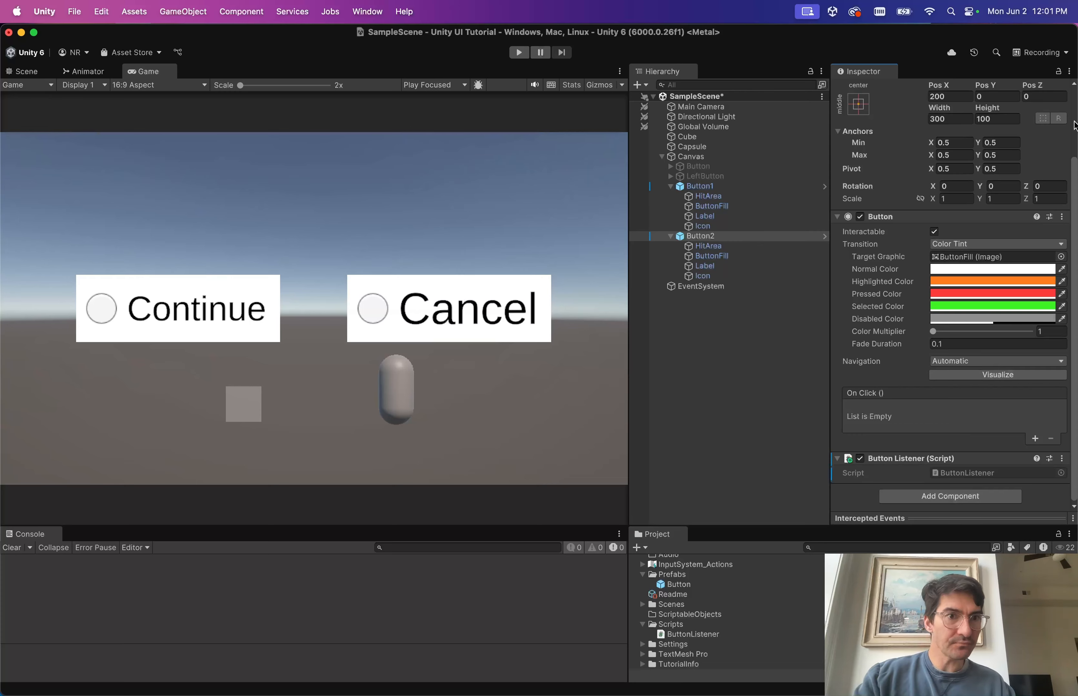
{"action": "scroll", "coordinate": [1074, 126], "scroll_direction": "up", "scroll_amount": 3}
Review Button2's overrides and apply the Button Listener component to prefab 'Button'.
{"action": "left_click", "coordinate": [905, 138]}
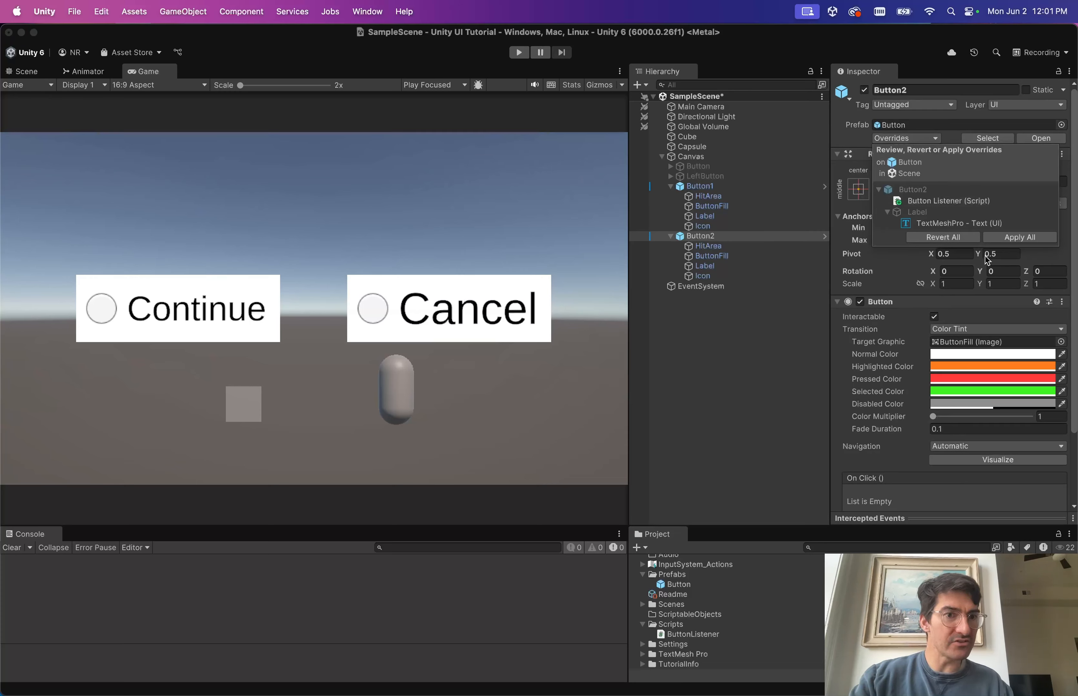
{"action": "left_click", "coordinate": [951, 201]}
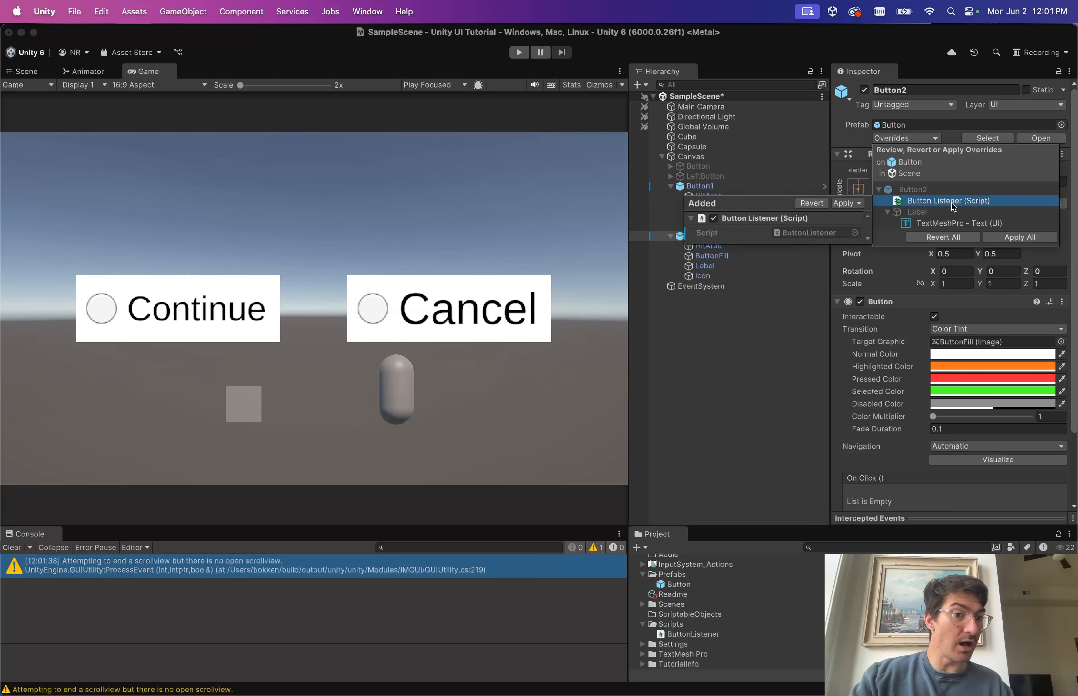
{"action": "left_click", "coordinate": [956, 223]}
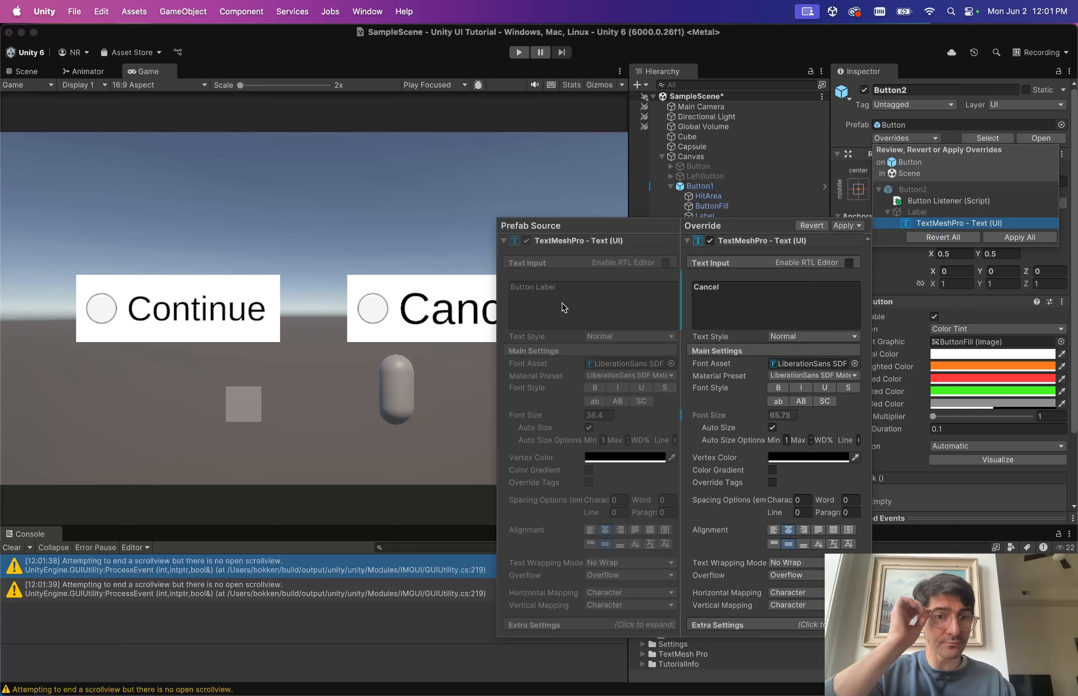
{"action": "left_click", "coordinate": [922, 202]}
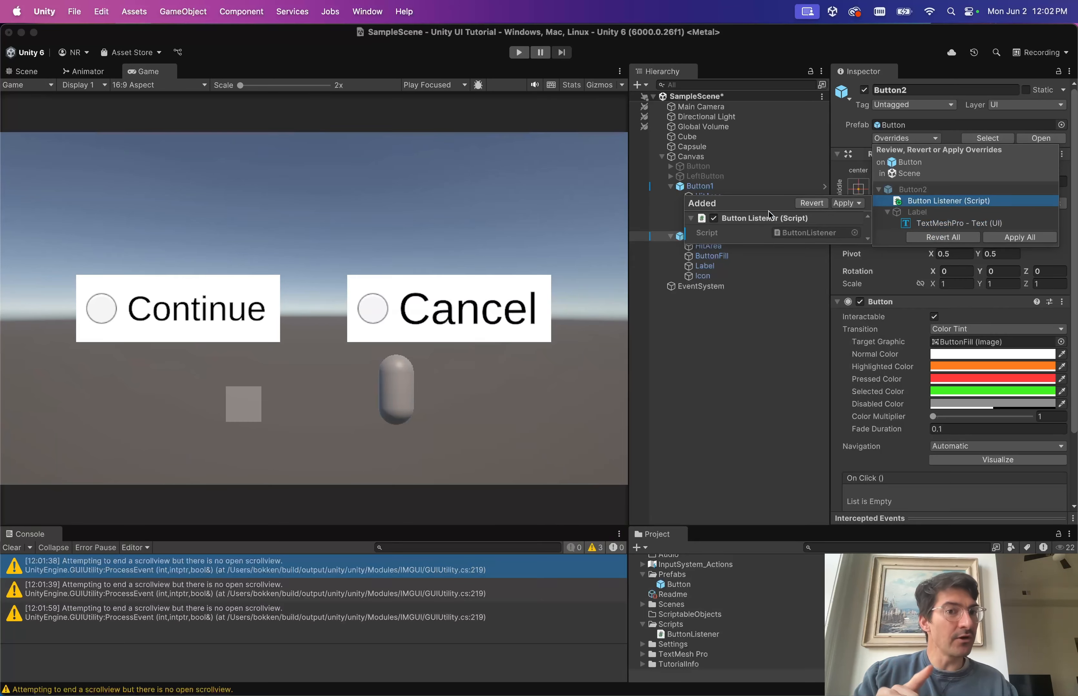
{"action": "left_click", "coordinate": [851, 203]}
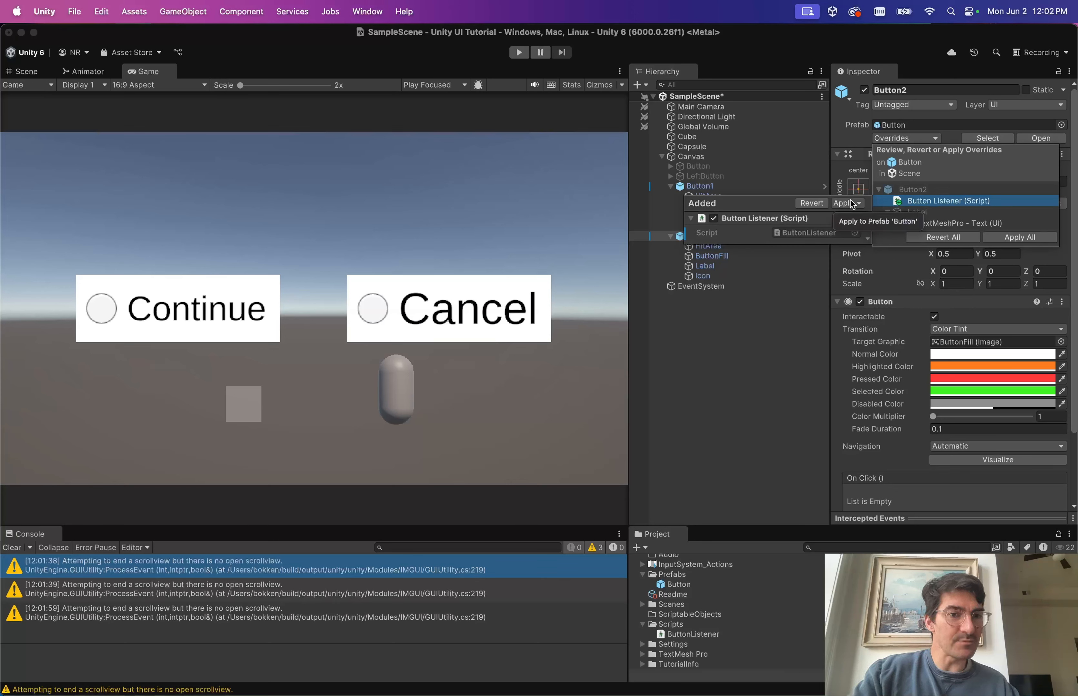
{"action": "left_click", "coordinate": [888, 222]}
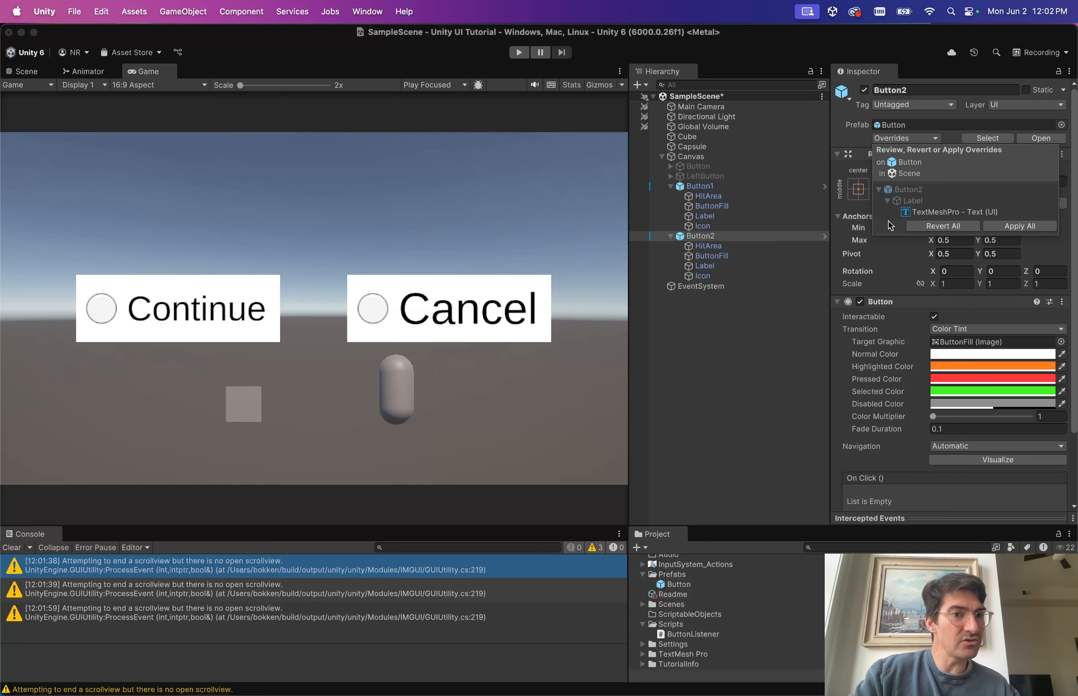
{"action": "left_click", "coordinate": [867, 156]}
Confirm Button1 and the Button prefab both carry the script, then save the scene.
{"action": "scroll", "coordinate": [917, 401], "scroll_direction": "down", "scroll_amount": 3}
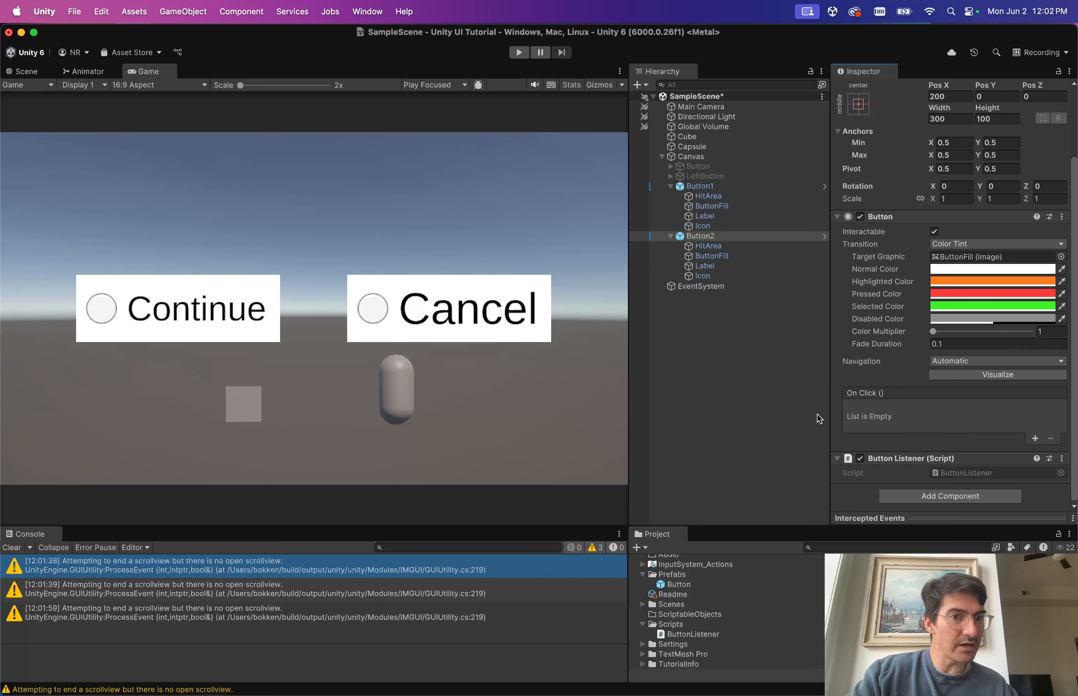
{"action": "left_click", "coordinate": [699, 186]}
{"action": "scroll", "coordinate": [907, 357], "scroll_direction": "down", "scroll_amount": 1}
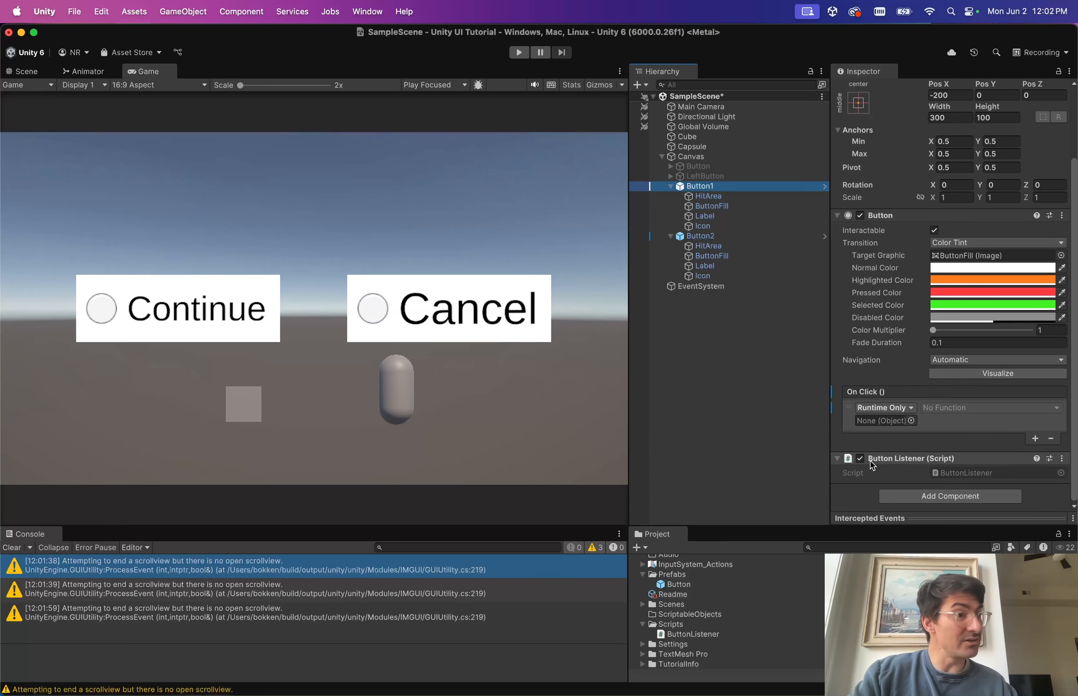
{"action": "double_click", "coordinate": [664, 587]}
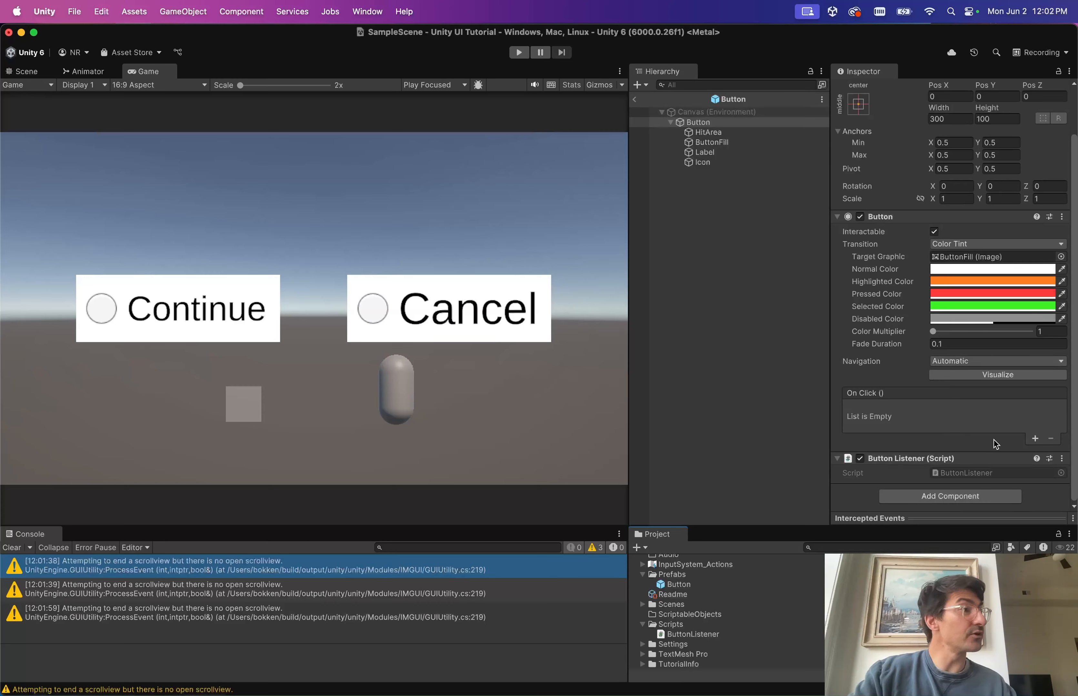
{"action": "left_click", "coordinate": [634, 100]}
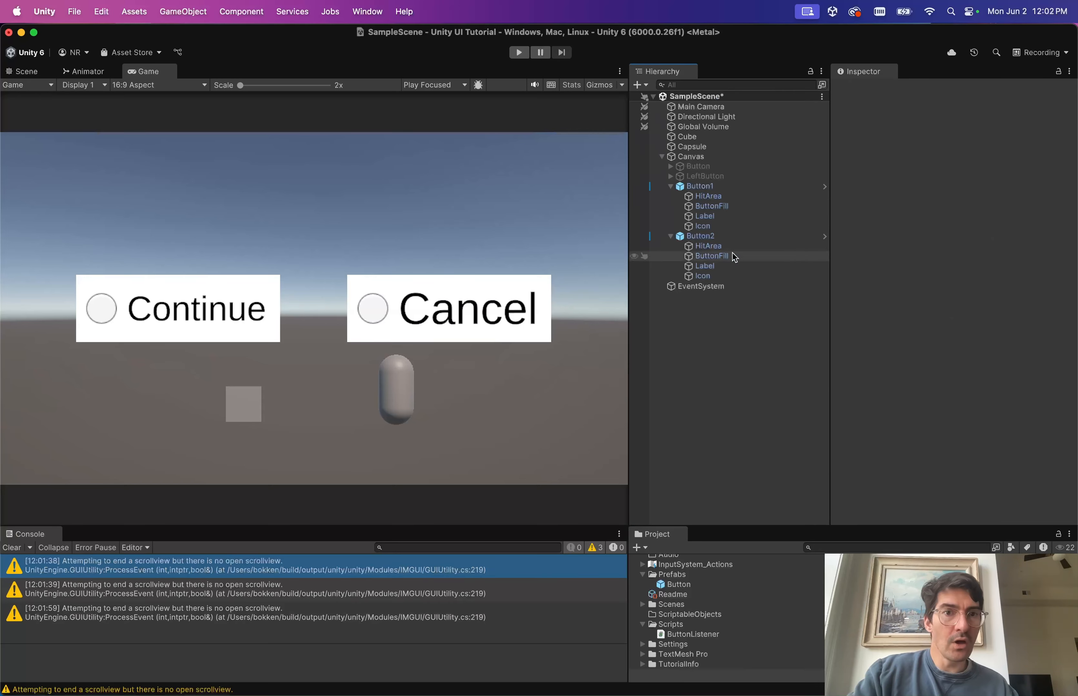
{"action": "key", "text": "super+s"}
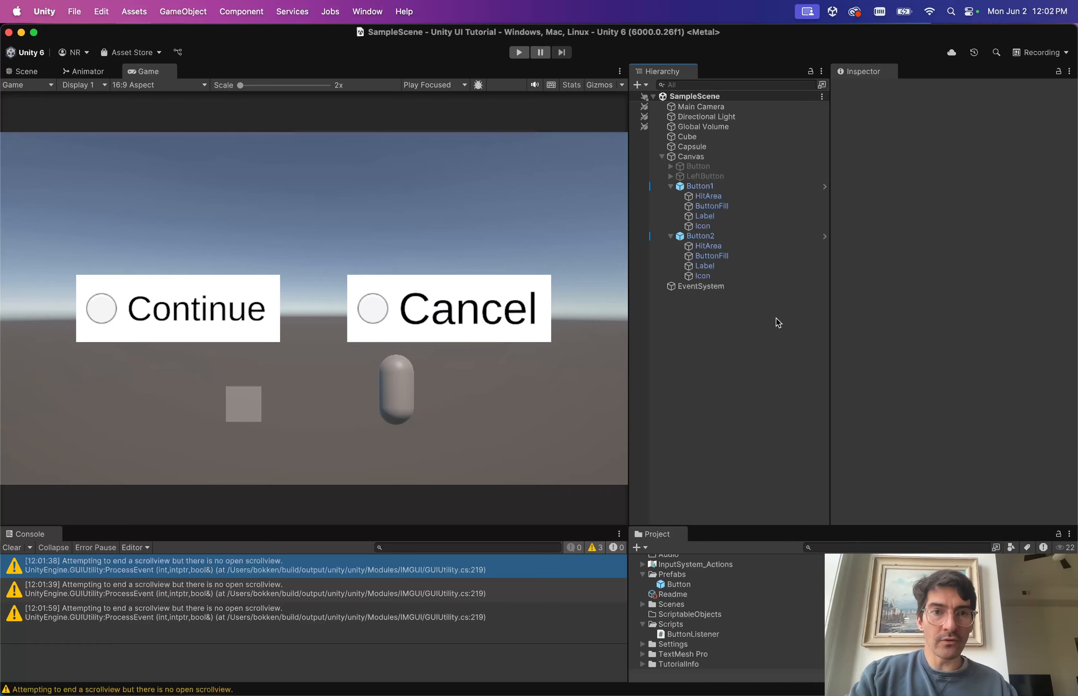
{"action": "key", "text": "super+Tab"}
Add an empty public void OnClickHandler() method to the class and save.
{"action": "left_click", "coordinate": [355, 126]}
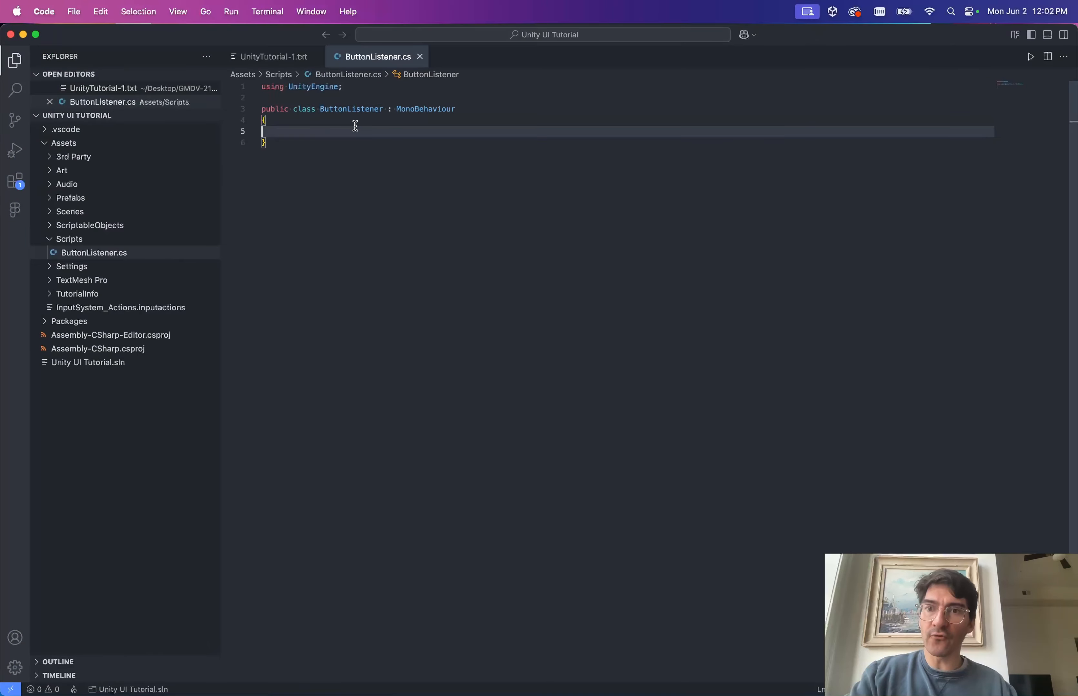
{"action": "key", "text": "BackSpace"}
{"action": "key", "text": "Return"}
{"action": "key", "text": "super+s"}
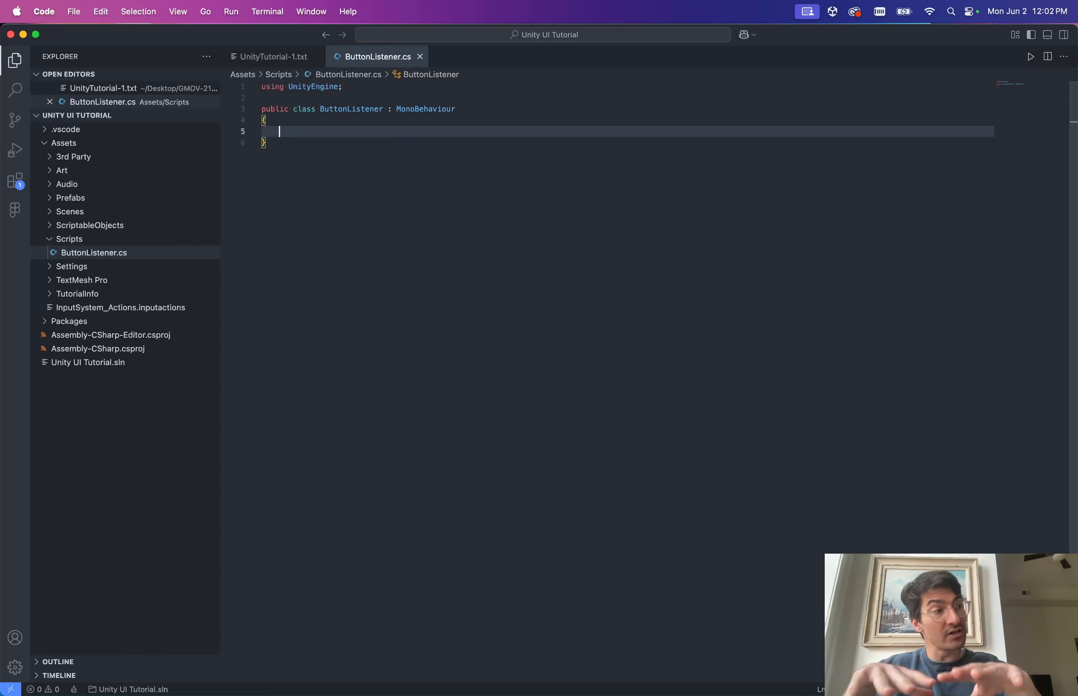
{"action": "type", "text": "public "}
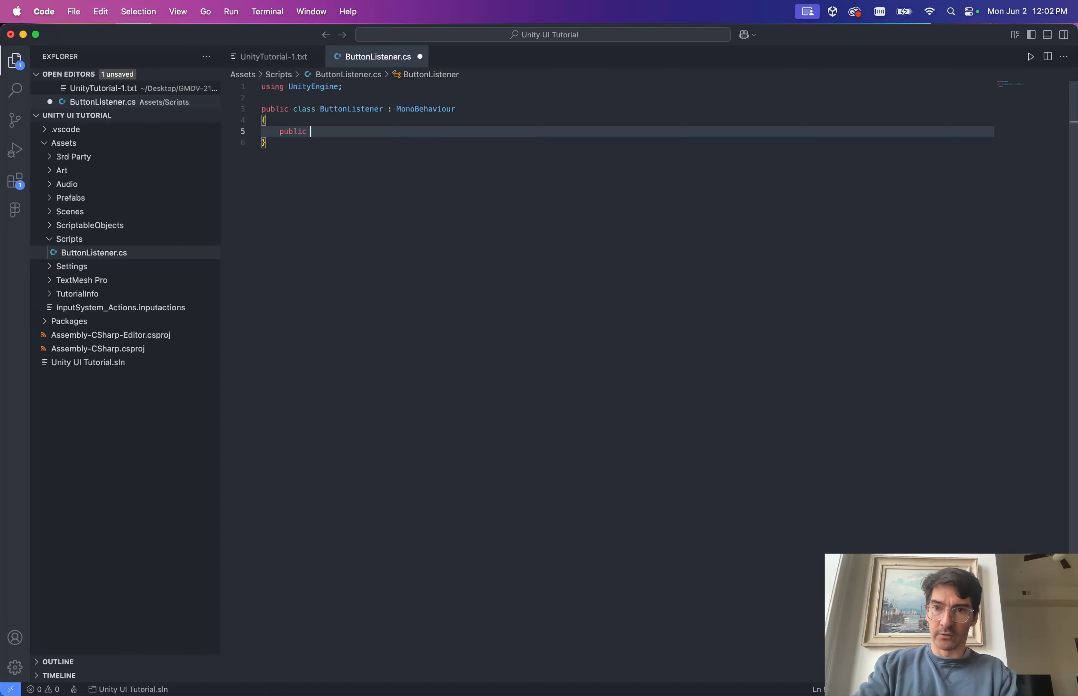
{"action": "type", "text": "void "}
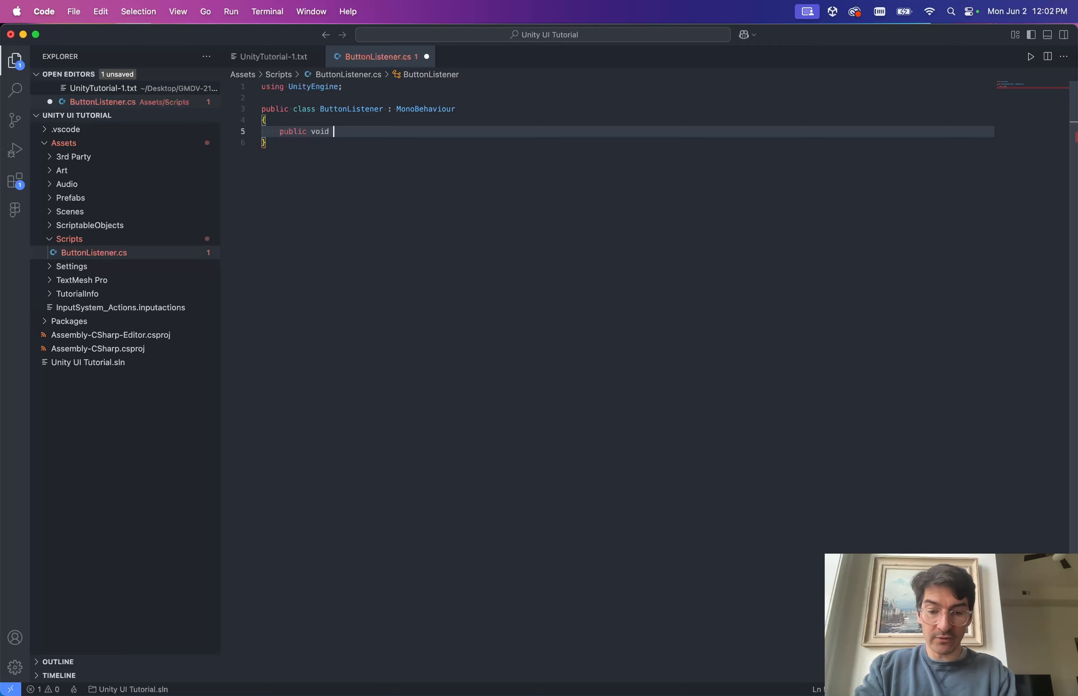
{"action": "type", "text": "OnClikc"}
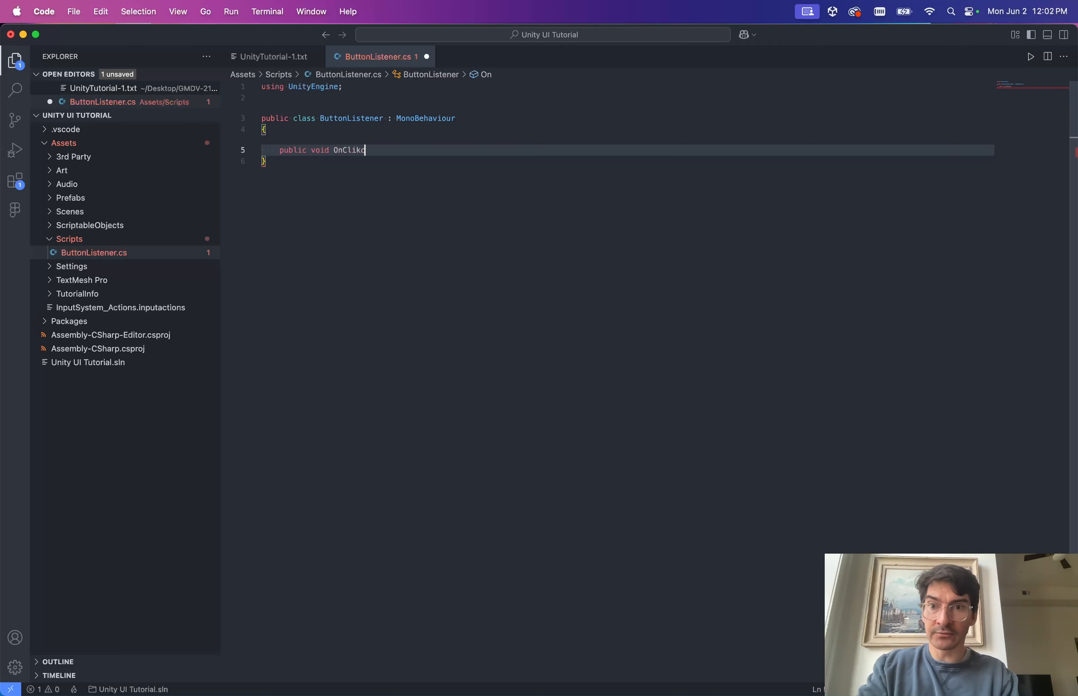
{"action": "key", "text": "BackSpace"}
{"action": "key", "text": "BackSpace"}
{"action": "type", "text": "ckHan"}
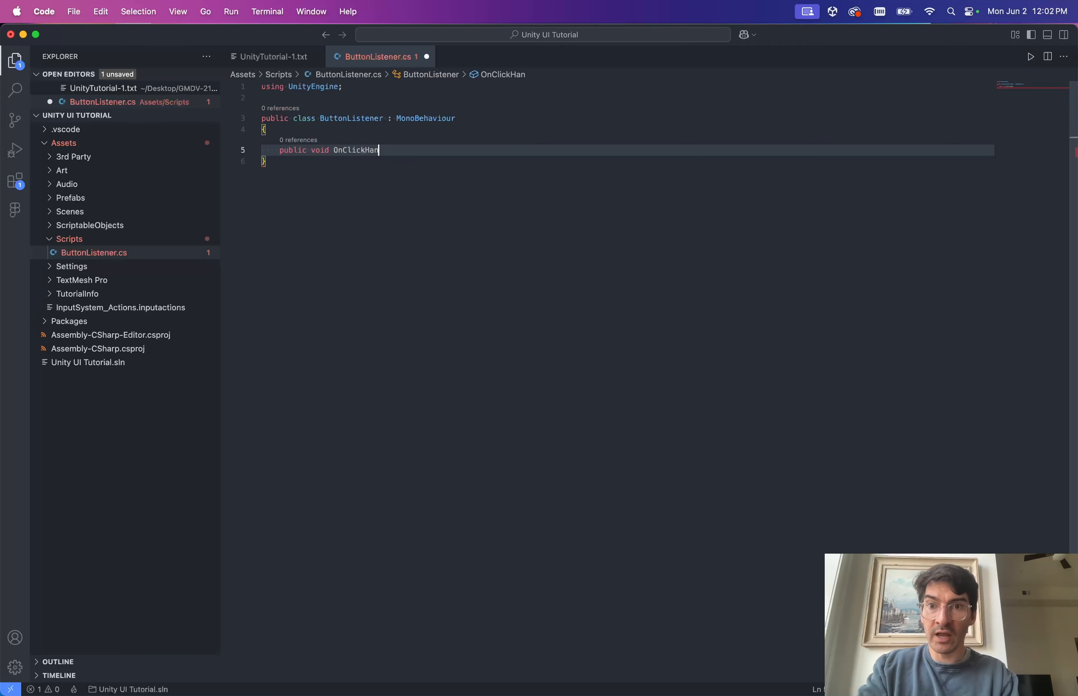
{"action": "type", "text": "dler()"}
{"action": "key", "text": "Return"}
{"action": "type", "text": "{"}
{"action": "key", "text": "Return"}
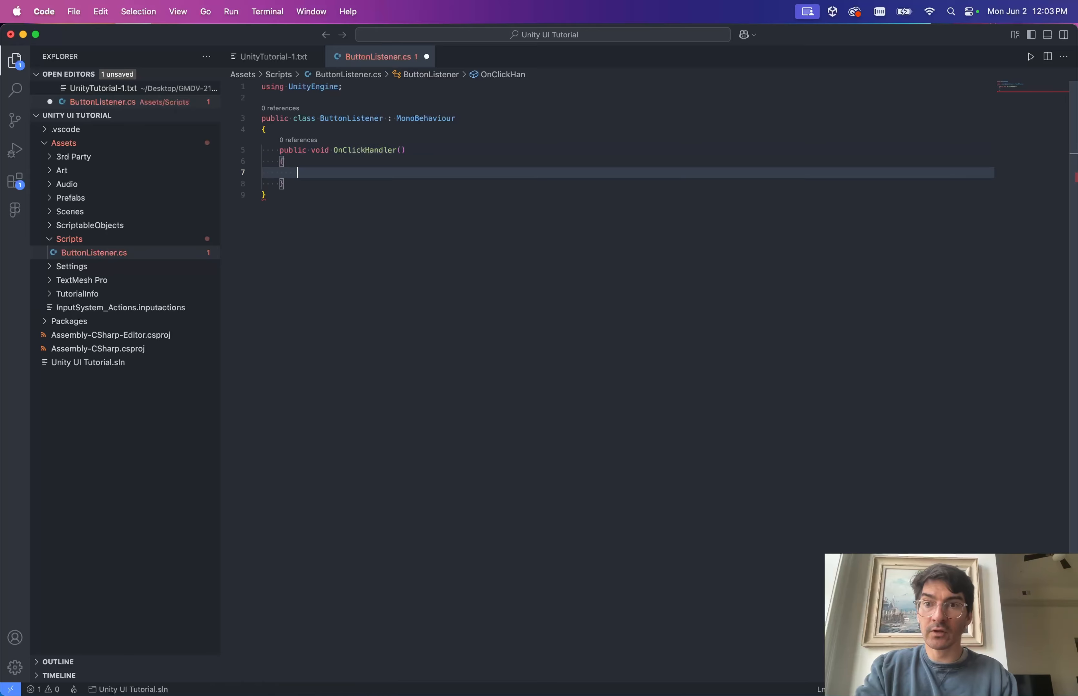
{"action": "key", "text": "super+s"}
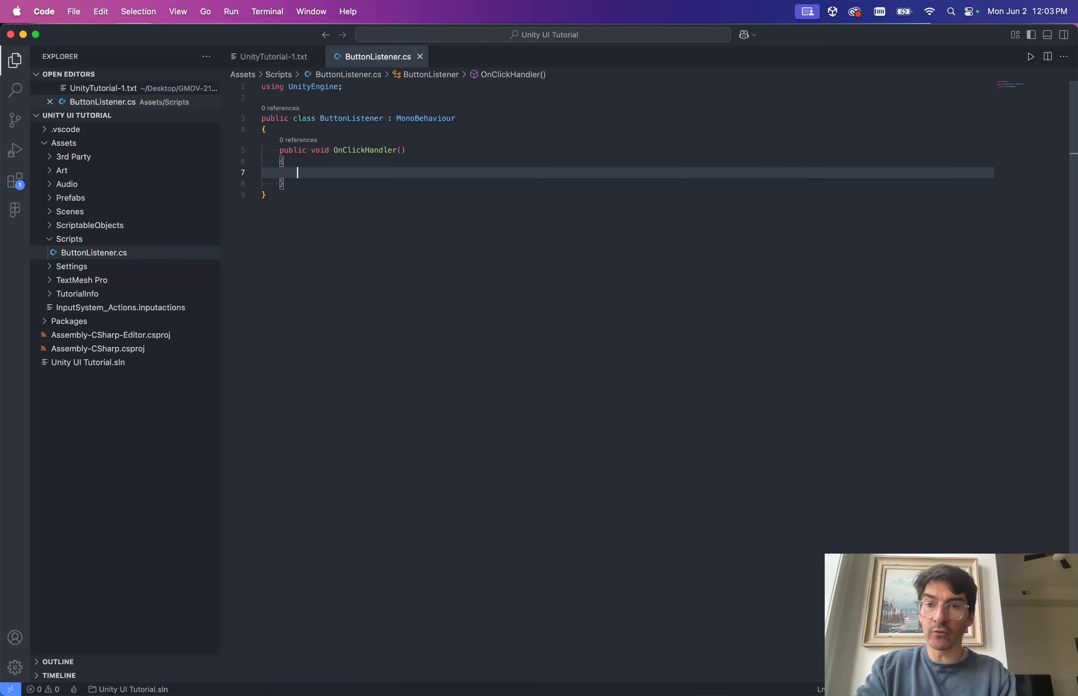
Write a Debug.Log call with an empty interpolated string inside OnClickHandler.
{"action": "type", "text": "Debug.L"}
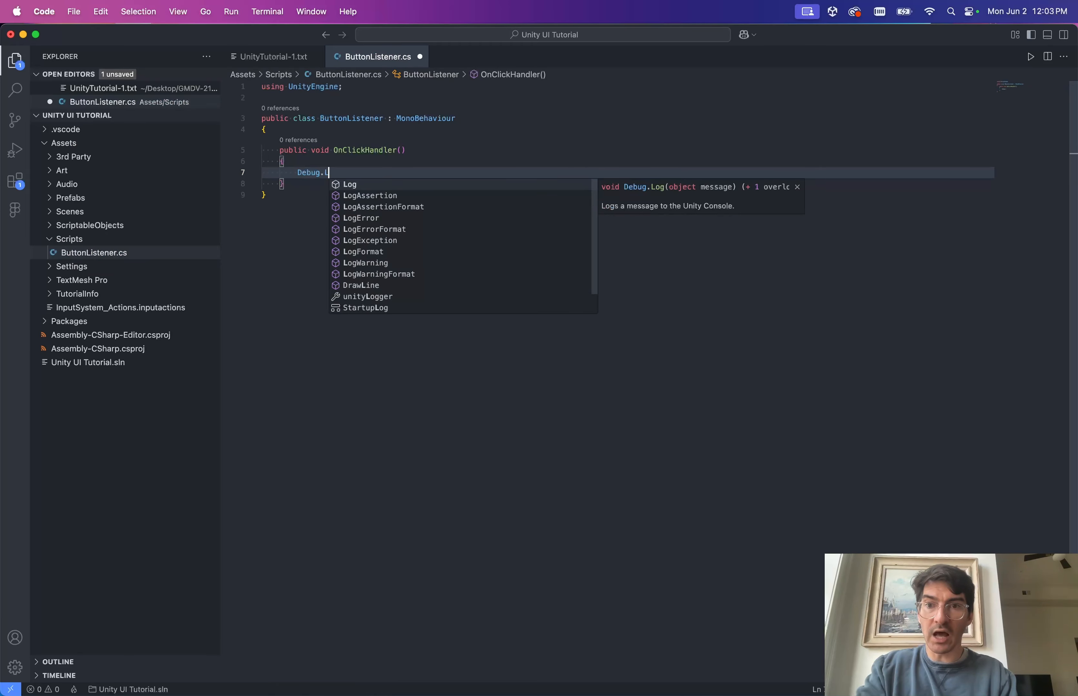
{"action": "key", "text": "Tab"}
{"action": "type", "text": "("}
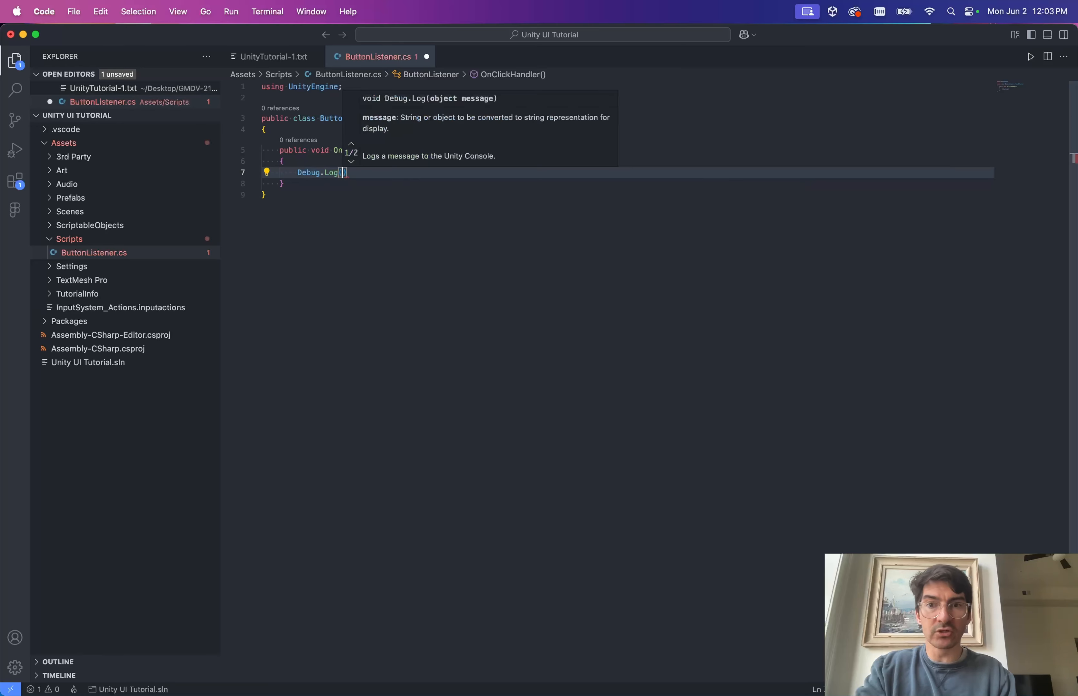
{"action": "type", "text": "\""}
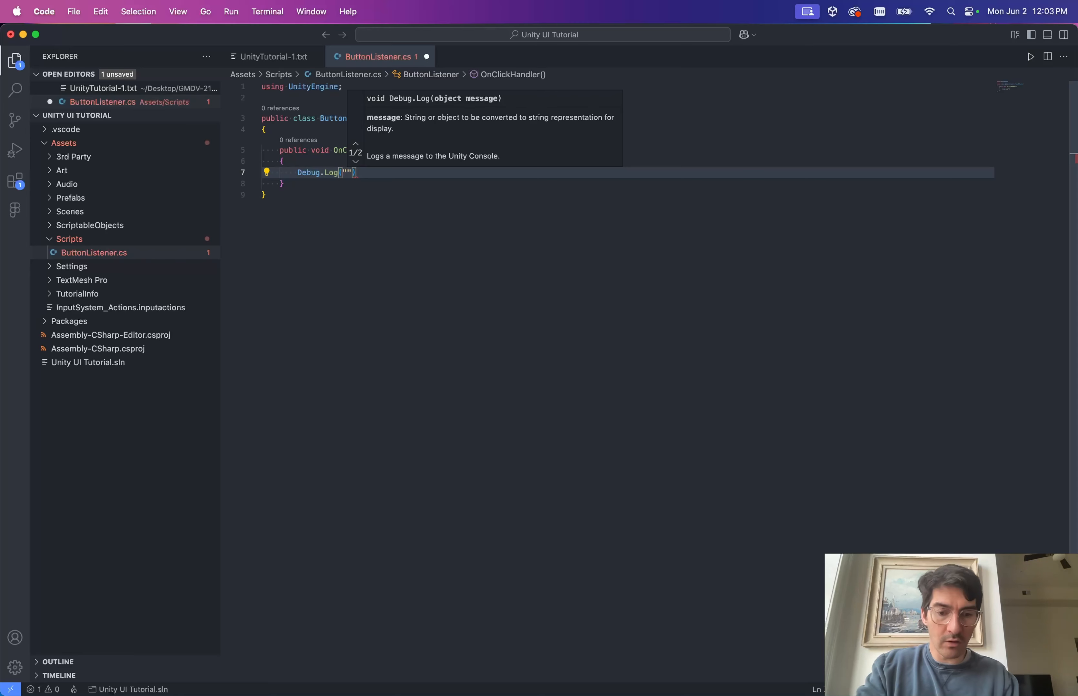
{"action": "key", "text": "Left"}
{"action": "type", "text": "$"}
{"action": "key", "text": "Right"}
{"action": "key", "text": "Right"}
{"action": "key", "text": "Right"}
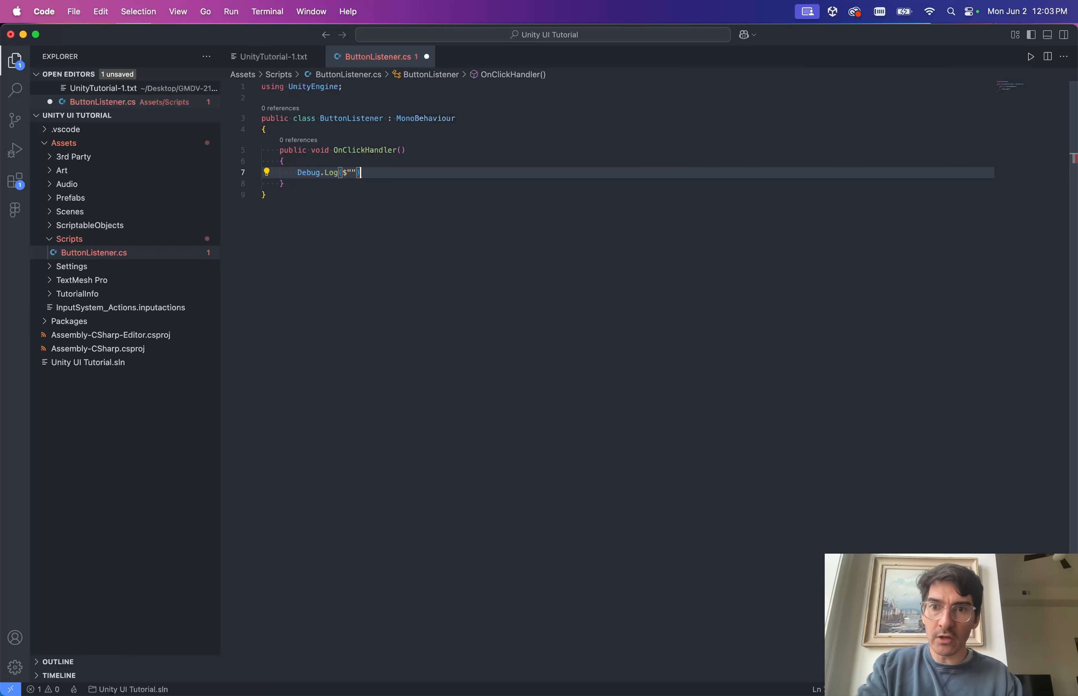
{"action": "type", "text": ";"}
{"action": "key", "text": "Left"}
{"action": "key", "text": "Left"}
{"action": "key", "text": "Left"}
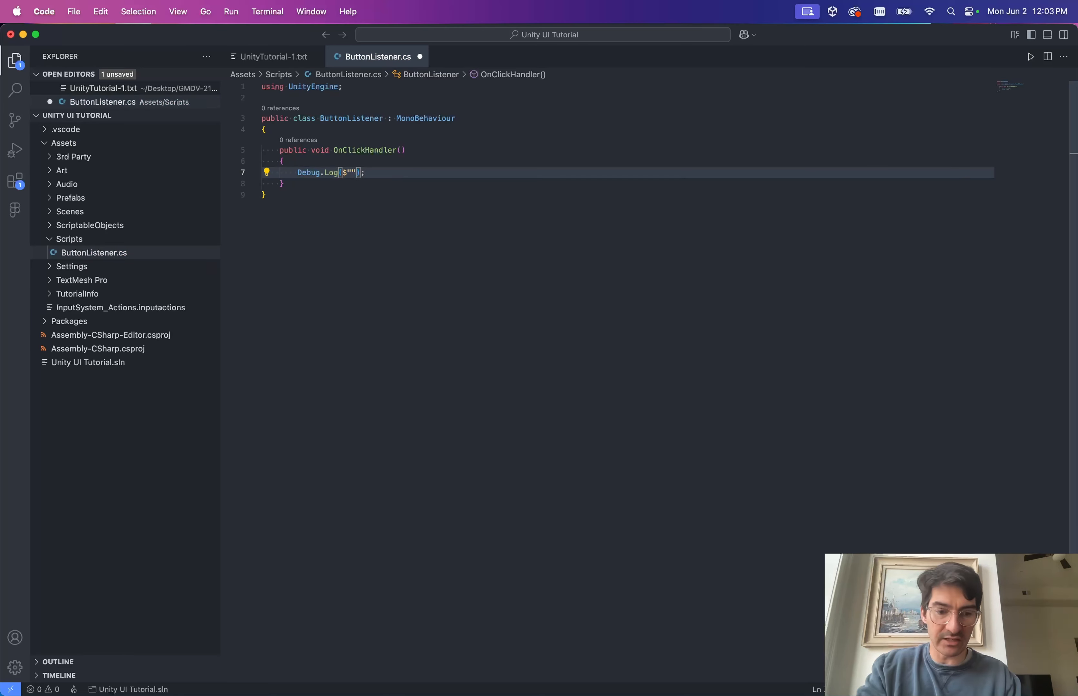
{"action": "type", "text": "{"}
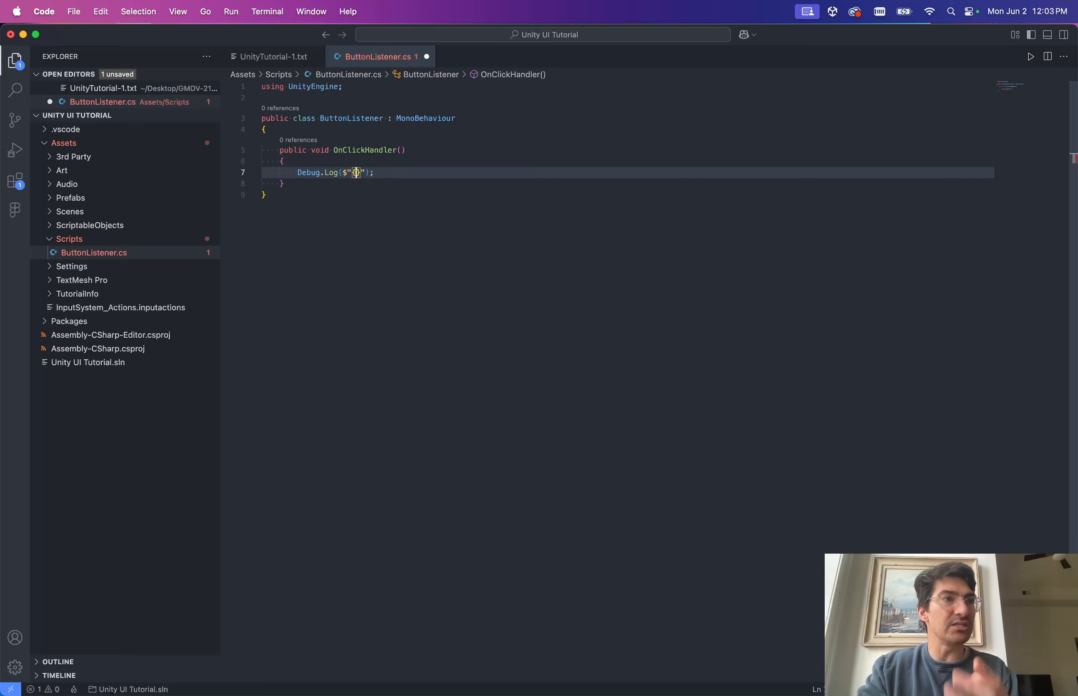
Temporarily comment out the log line, then try and delete a 'trans' line above it.
{"action": "left_click", "coordinate": [402, 119]}
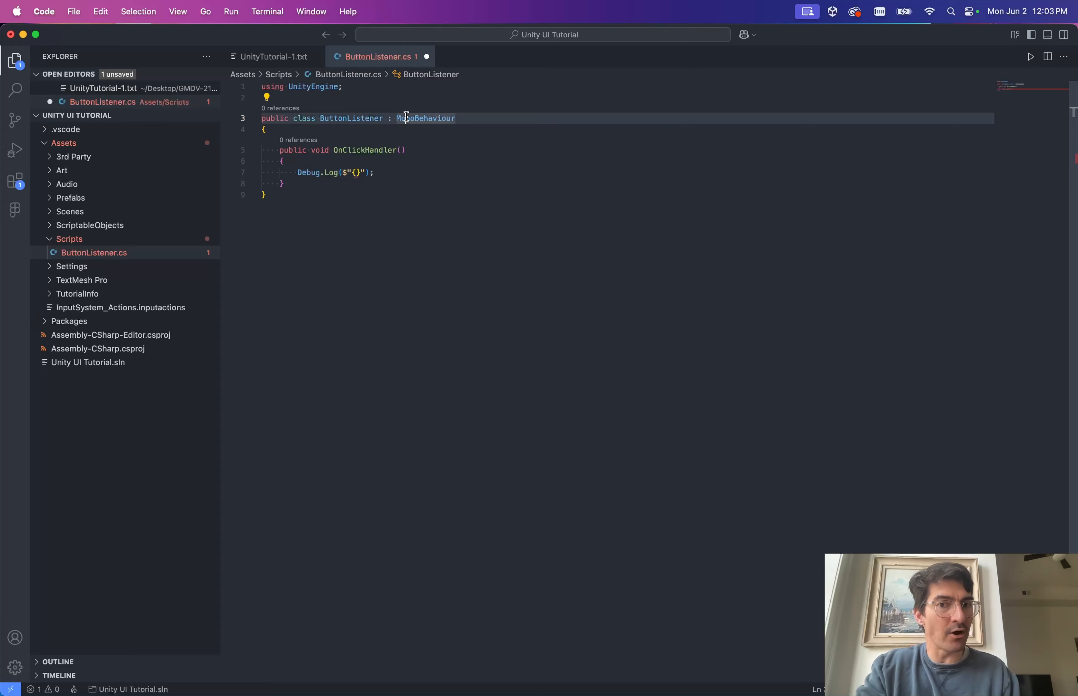
{"action": "left_click", "coordinate": [360, 173]}
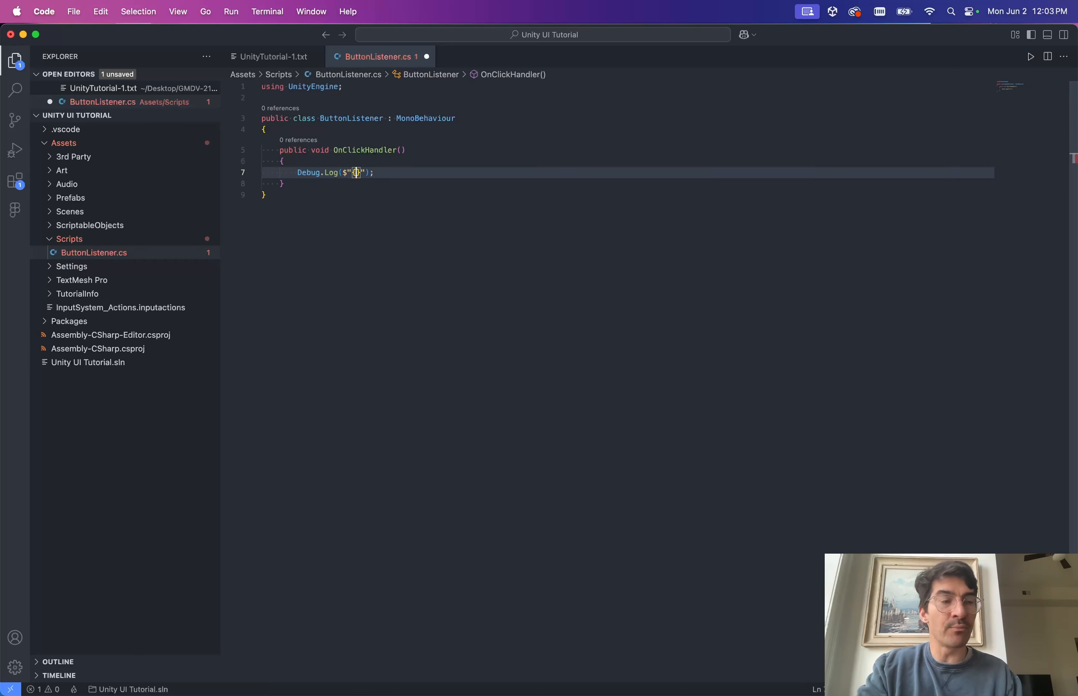
{"action": "key", "text": "cmd+slash"}
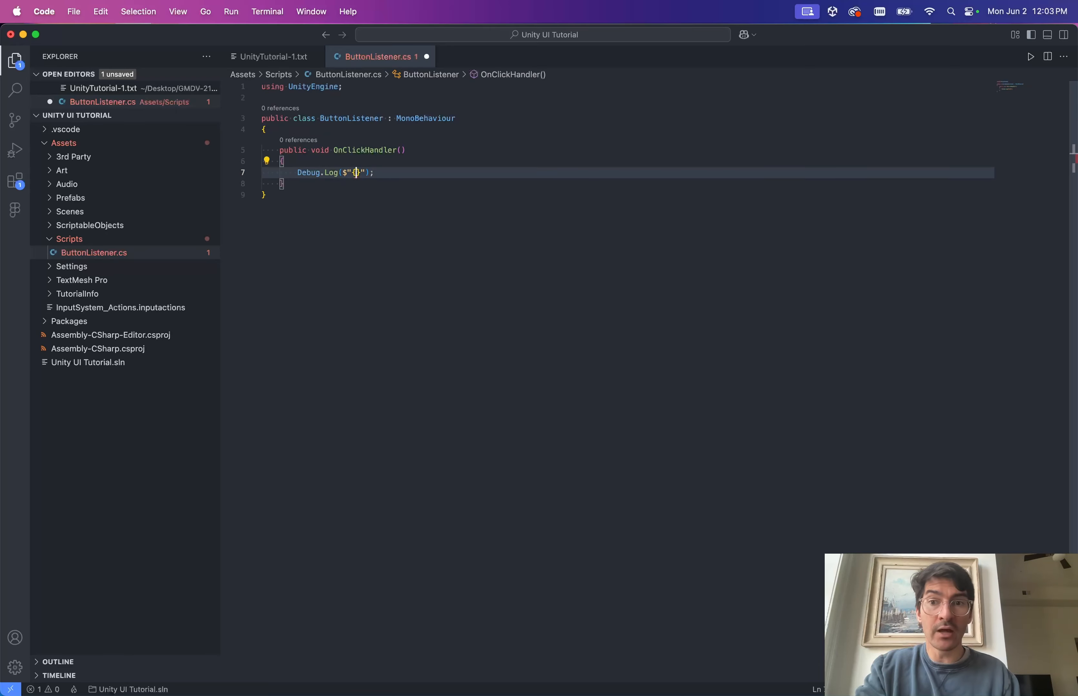
{"action": "key", "text": "cmd+shift+Return"}
{"action": "type", "text": "trans"}
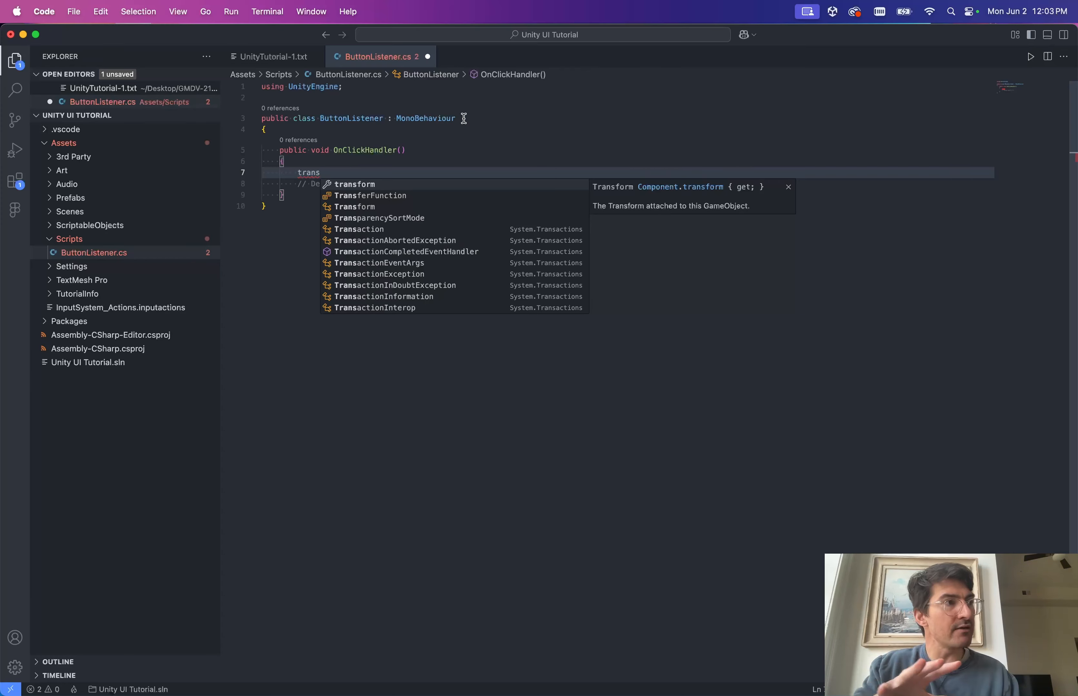
{"action": "mouse_move", "coordinate": [425, 120]}
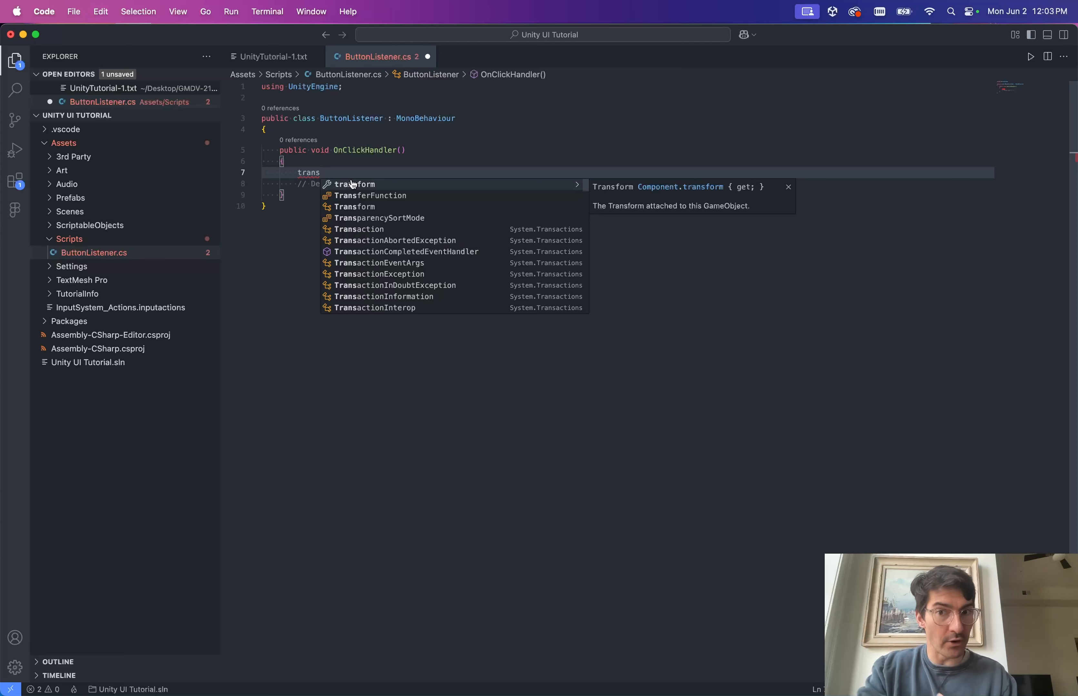
{"action": "key", "text": "super+BackSpace"}
{"action": "key", "text": "super+BackSpace"}
Uncomment the log line, complete it as Debug.Log($"{gameObject}"); and save.
{"action": "left_click", "coordinate": [388, 174]}
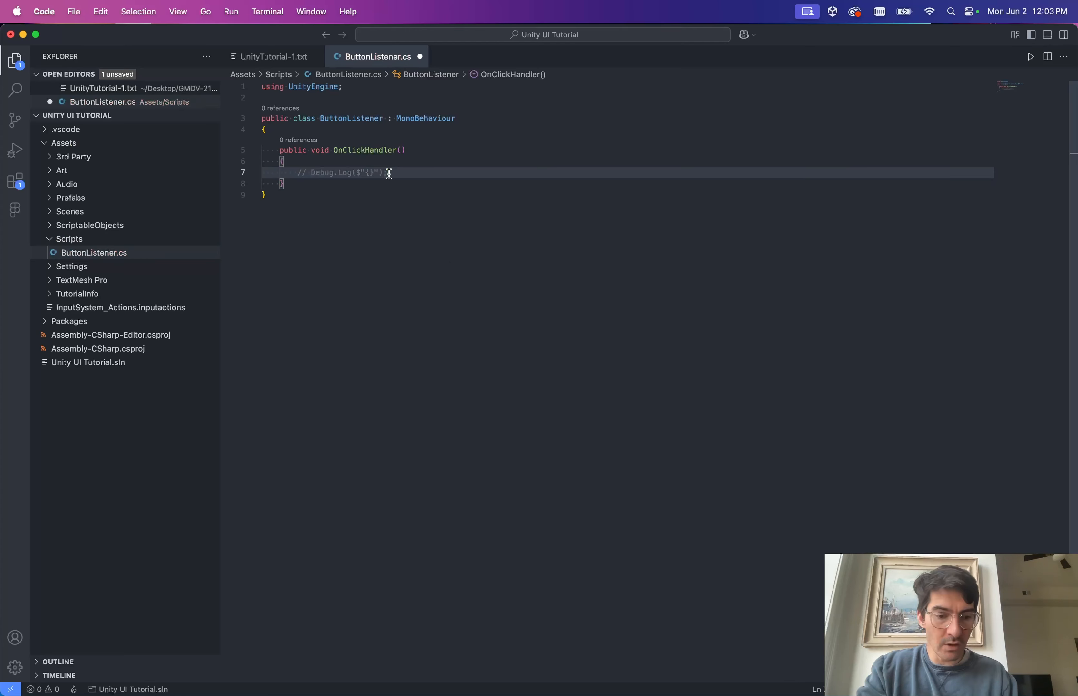
{"action": "key", "text": "super+/"}
{"action": "key", "text": "Left"}
{"action": "key", "text": "Left"}
{"action": "key", "text": "Left"}
{"action": "key", "text": "Left"}
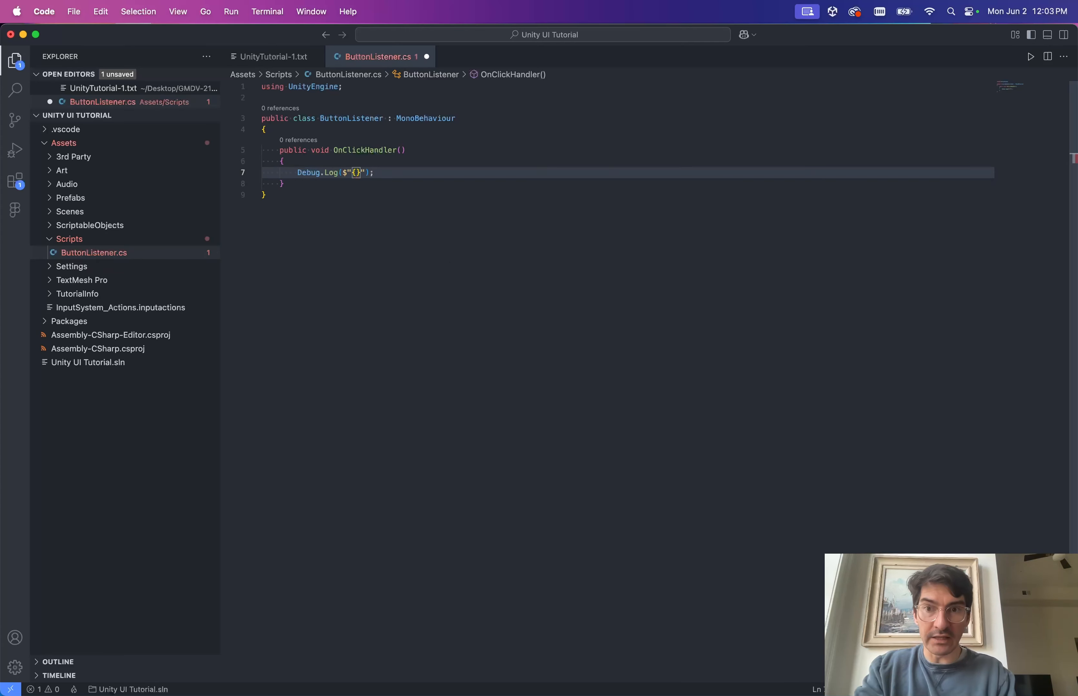
{"action": "type", "text": "gameObject"}
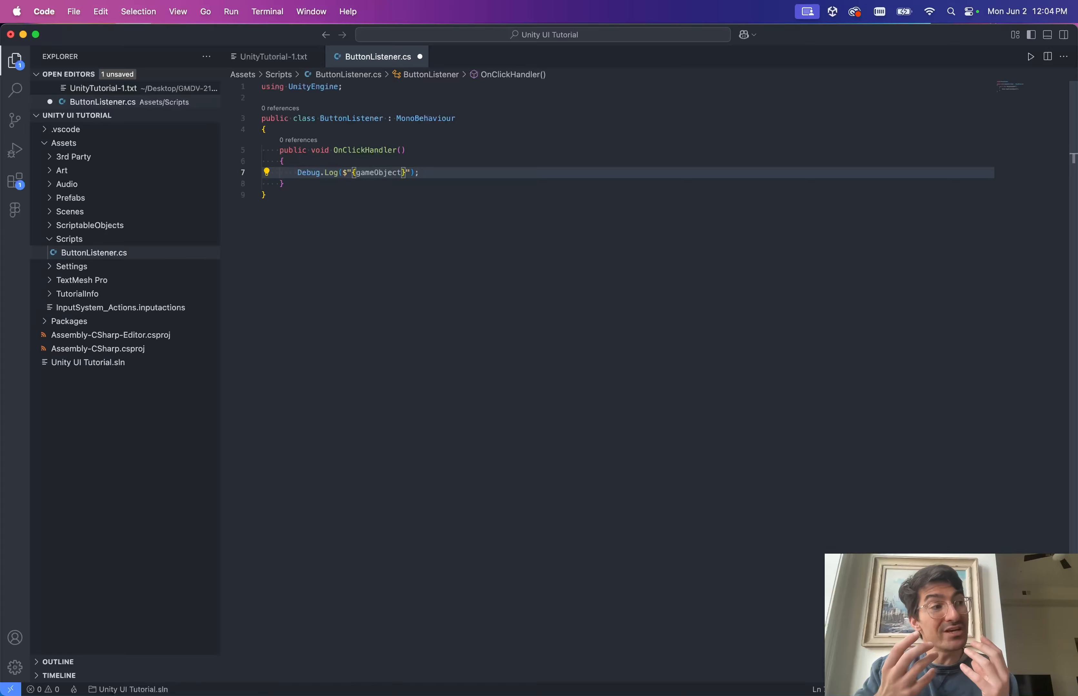
{"action": "key", "text": "super+s"}
{"action": "key", "text": "super+Tab"}
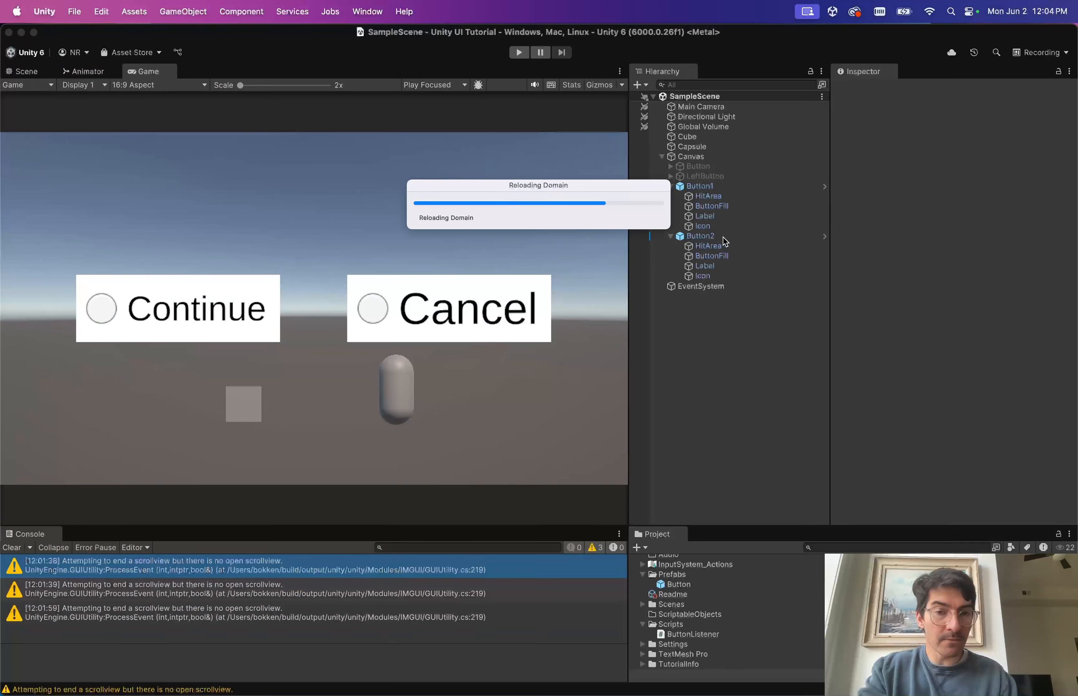
After compiling, check Button2's Button Listener script and empty On Click list, then return to the code.
{"action": "key", "text": "ctrl+Right"}
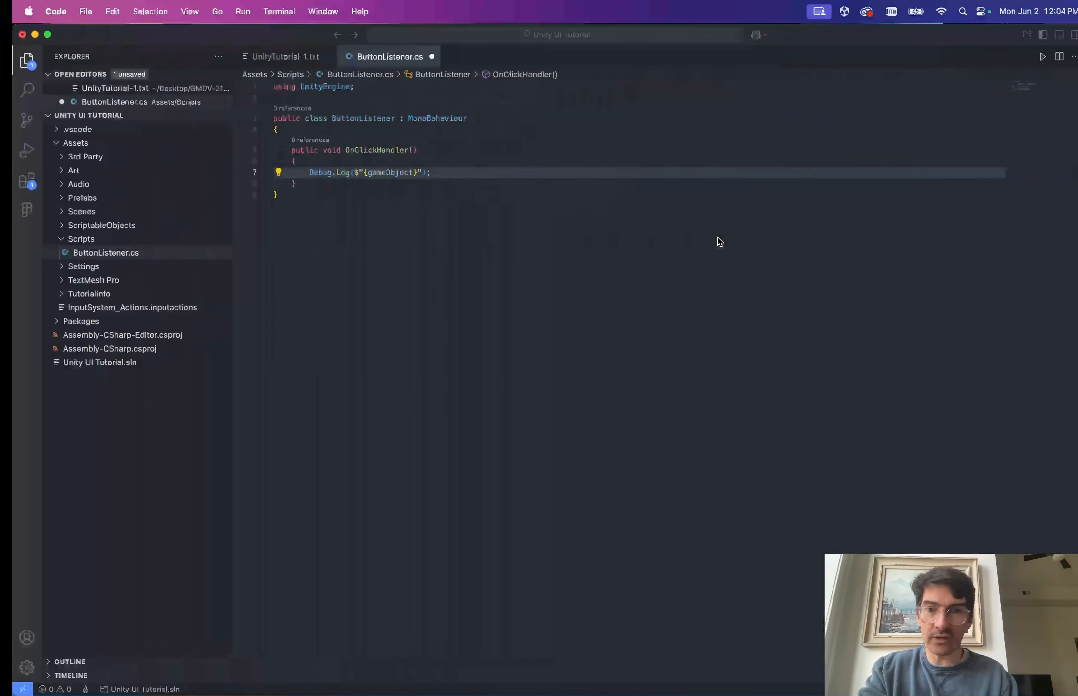
{"action": "key", "text": "ctrl+Left"}
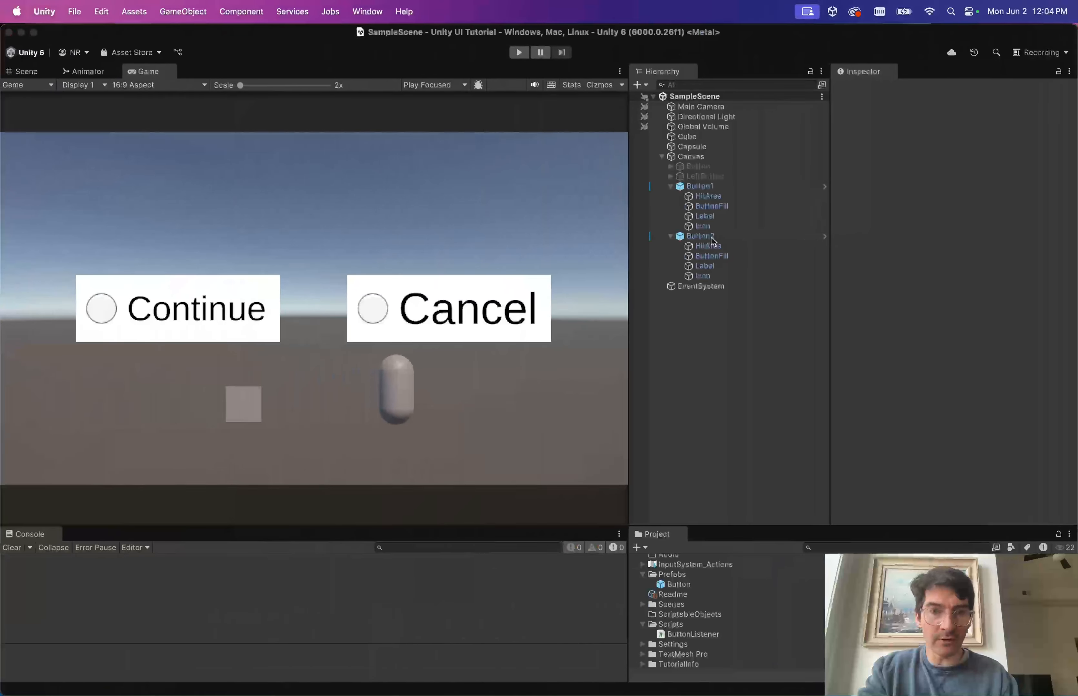
{"action": "left_click", "coordinate": [715, 236]}
{"action": "scroll", "coordinate": [950, 334], "scroll_direction": "down", "scroll_amount": 3}
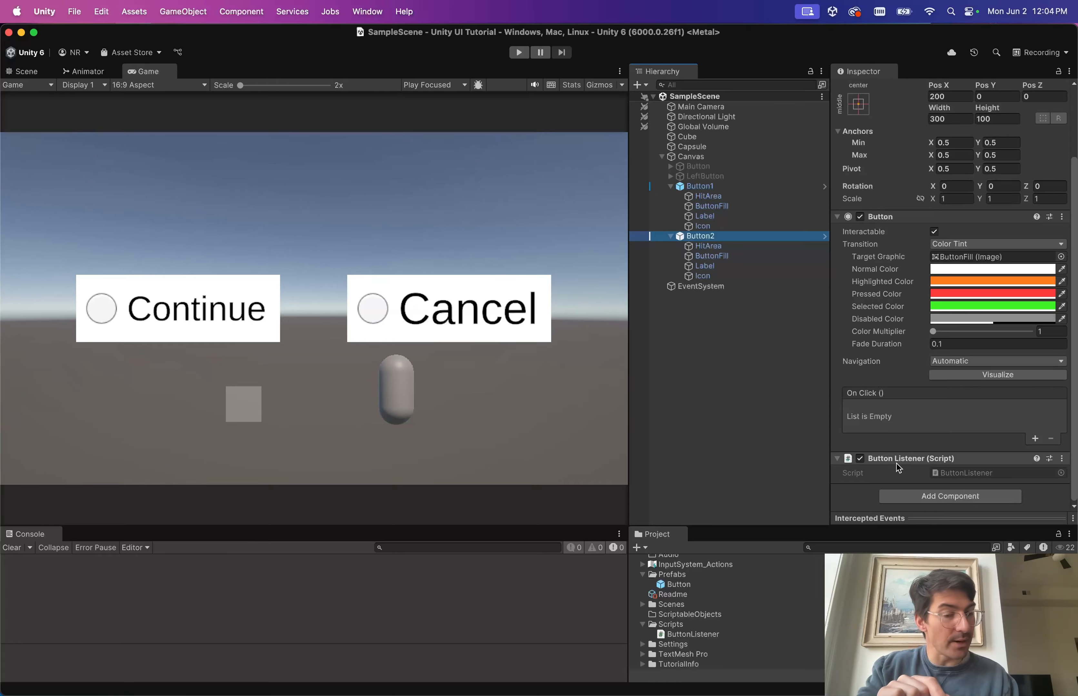
{"action": "key", "text": "ctrl+Right"}
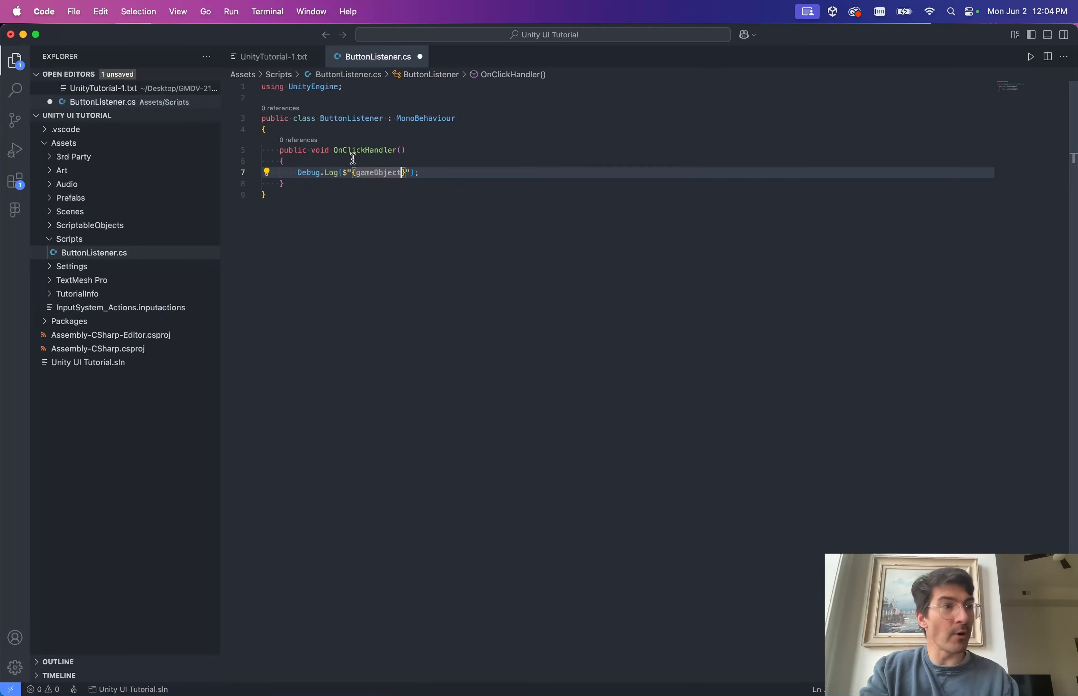
Add Debug.Log(this); above OnClickHandler's gameObject log line and save the script.
{"action": "double_click", "coordinate": [368, 171]}
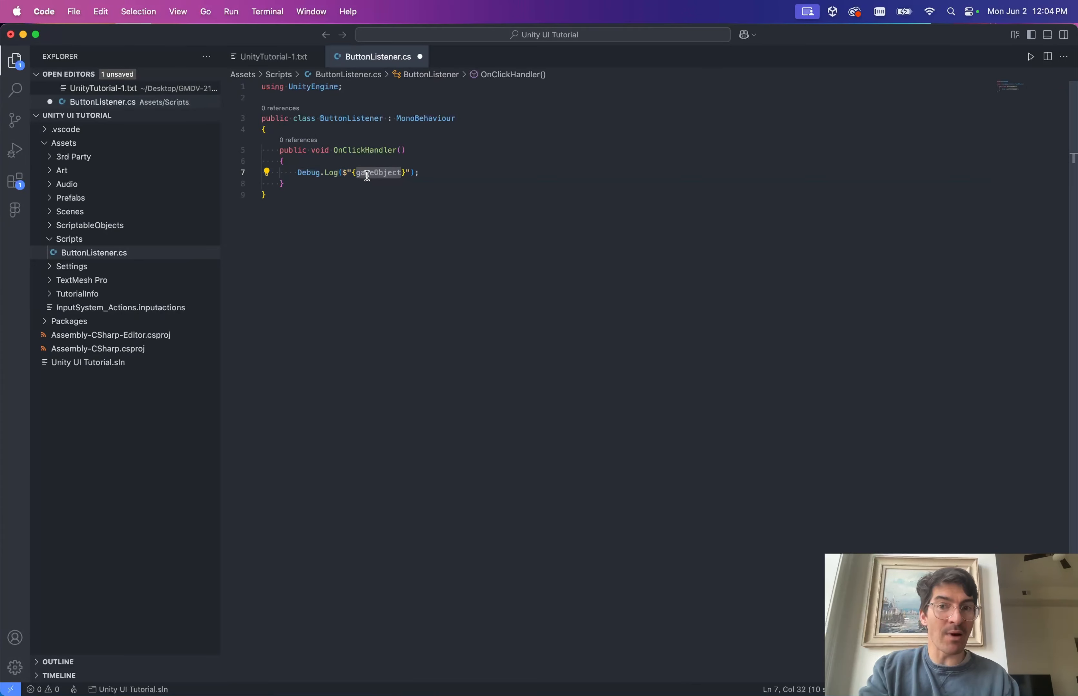
{"action": "left_click", "coordinate": [355, 172]}
{"action": "left_click", "coordinate": [351, 165]}
{"action": "key", "text": "Return"}
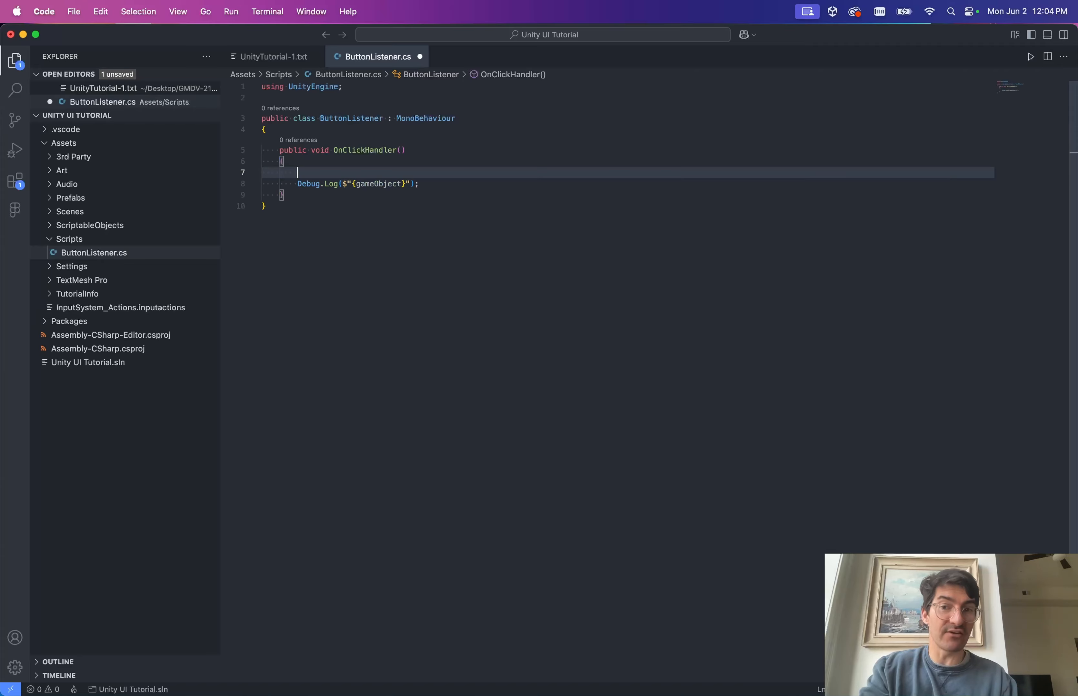
{"action": "type", "text": "De"}
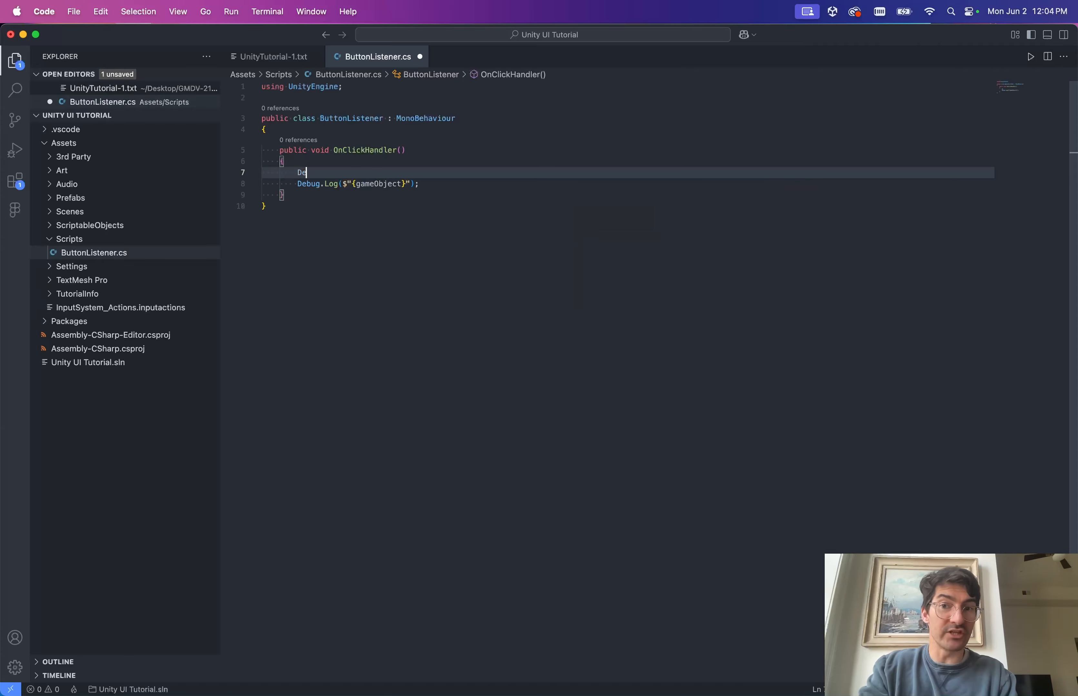
{"action": "type", "text": "bug.Log("}
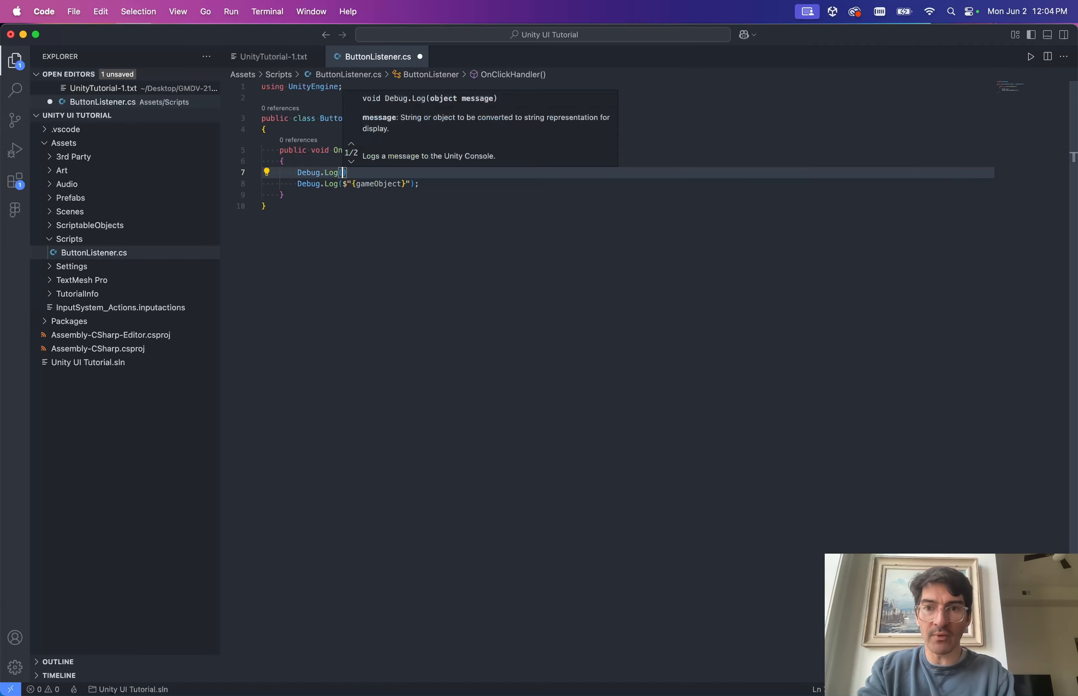
{"action": "type", "text": "this);"}
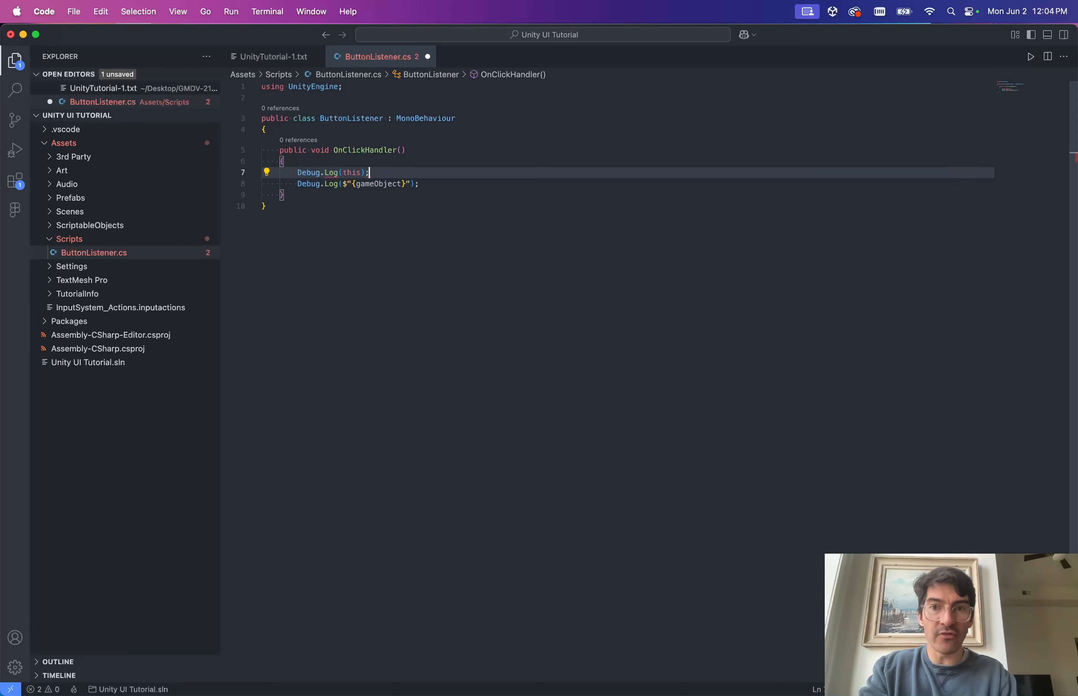
{"action": "left_click", "coordinate": [369, 184]}
{"action": "key", "text": "super+s"}
Let Unity recompile, then start a new line inside the ButtonListener class.
{"action": "key", "text": "super+Tab"}
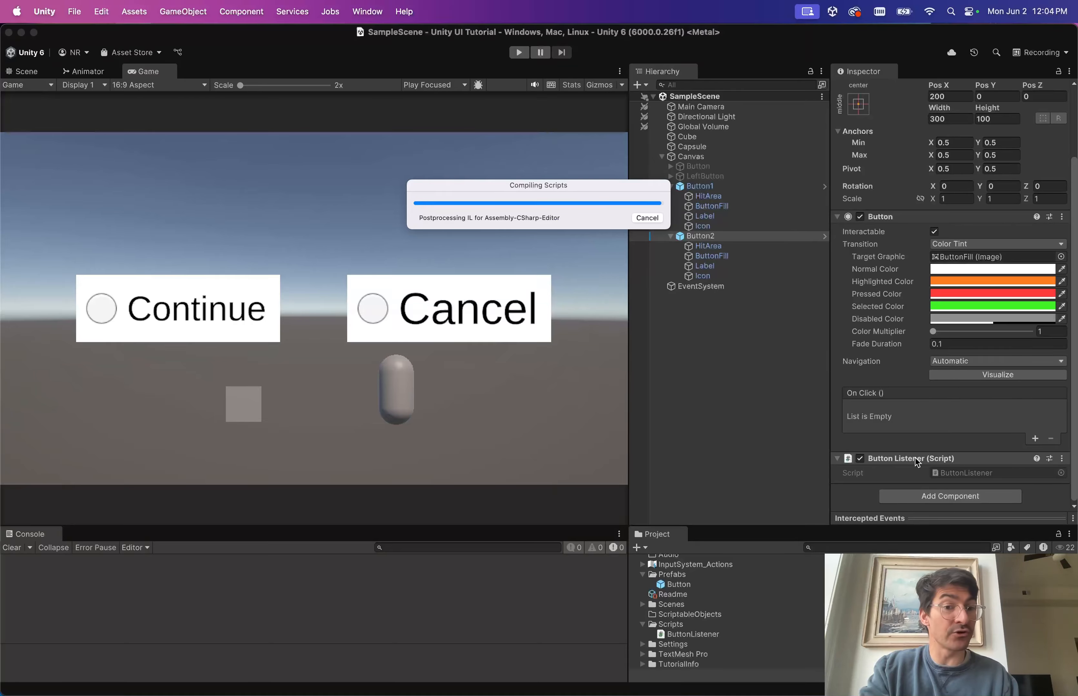
{"action": "key", "text": "super+Tab"}
{"action": "left_click", "coordinate": [365, 130]}
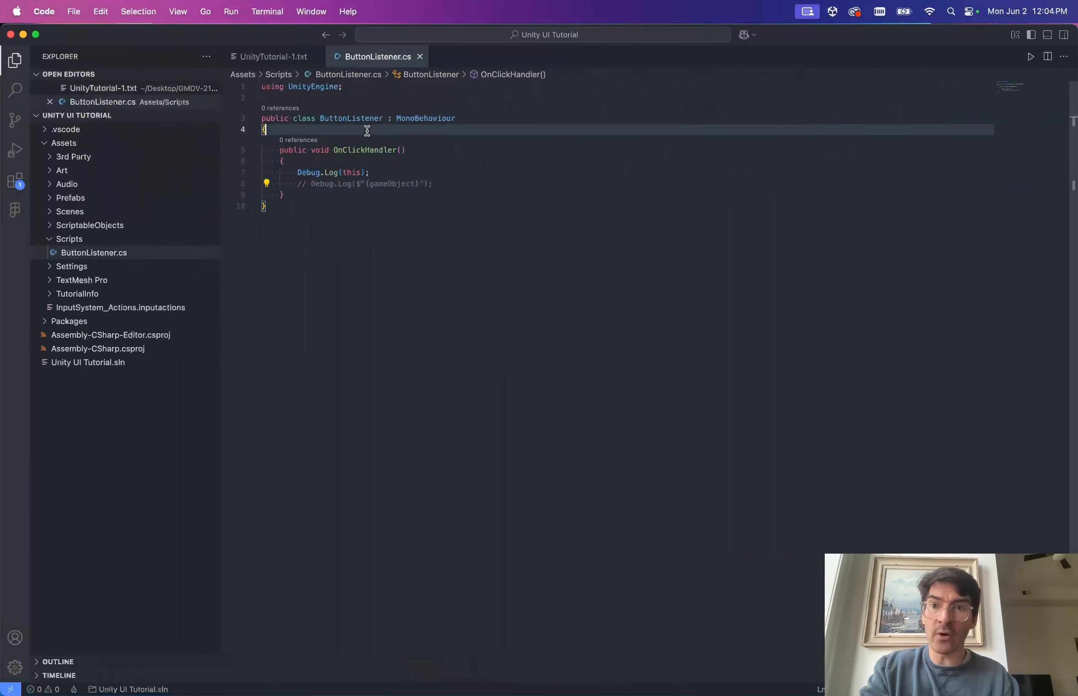
{"action": "key", "text": "Return"}
Write a void Start() method with braces and an indented empty body.
{"action": "type", "text": "public"}
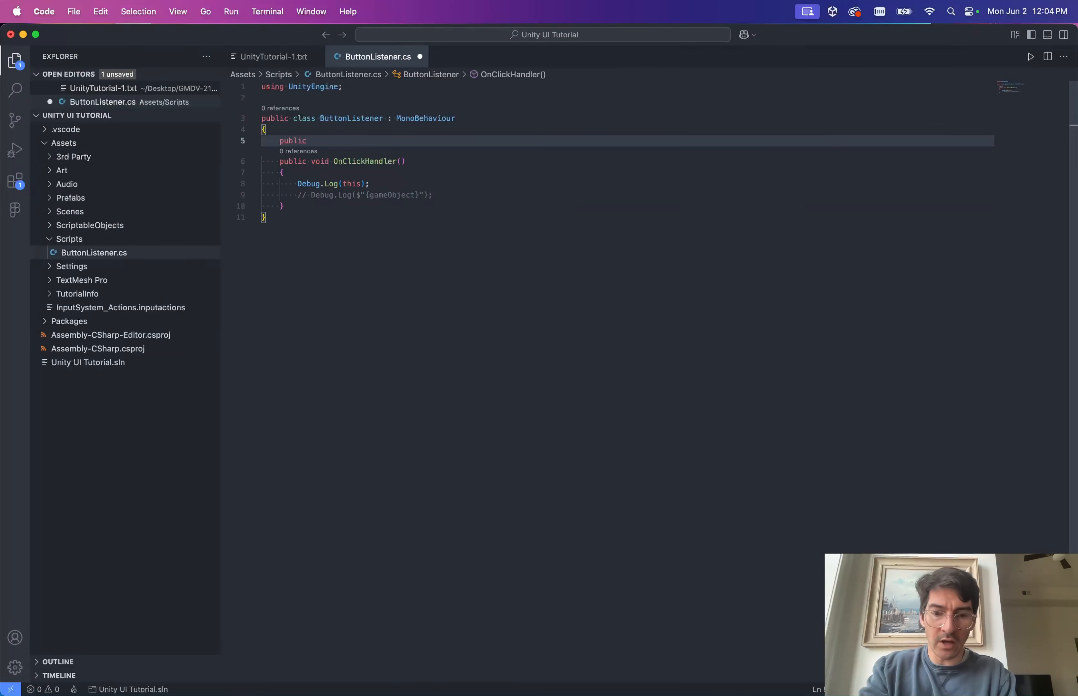
{"action": "key", "text": "alt+BackSpace"}
{"action": "type", "text": "void"}
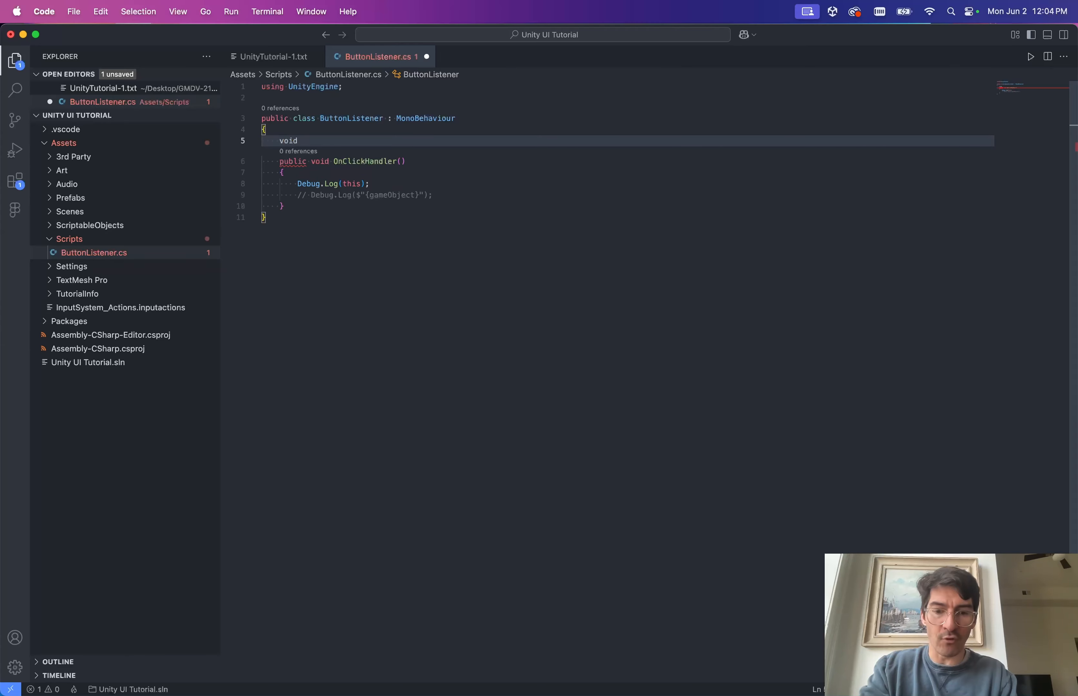
{"action": "type", "text": " Start()"}
{"action": "key", "text": "Return"}
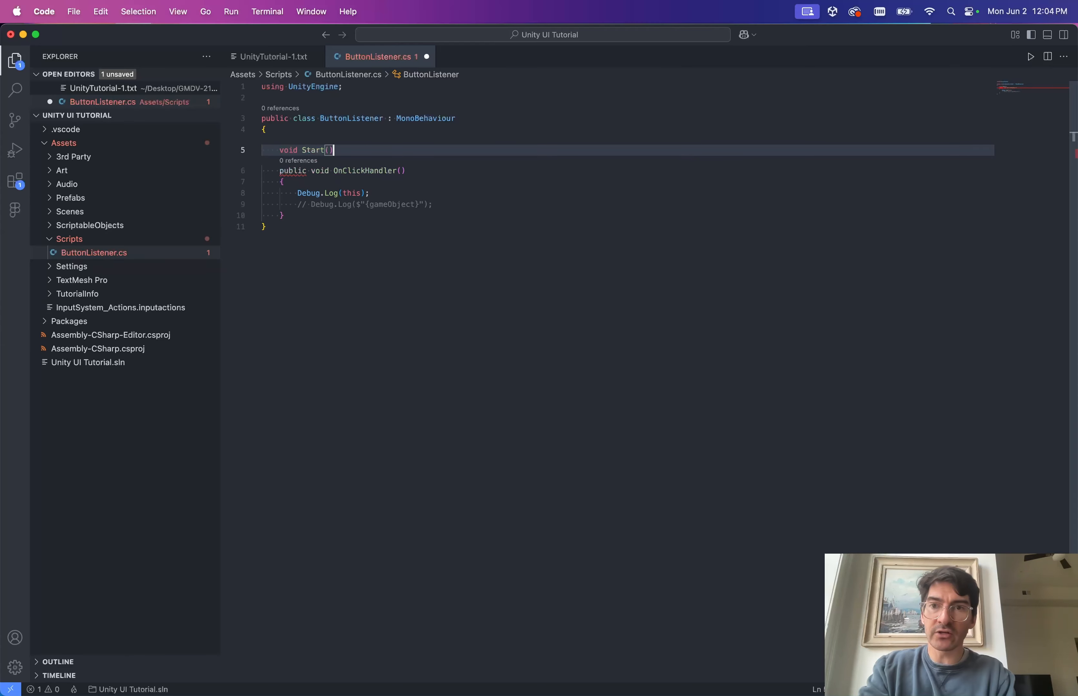
{"action": "type", "text": "{"}
{"action": "key", "text": "Return"}
{"action": "key", "text": "Down"}
{"action": "key", "text": "Return"}
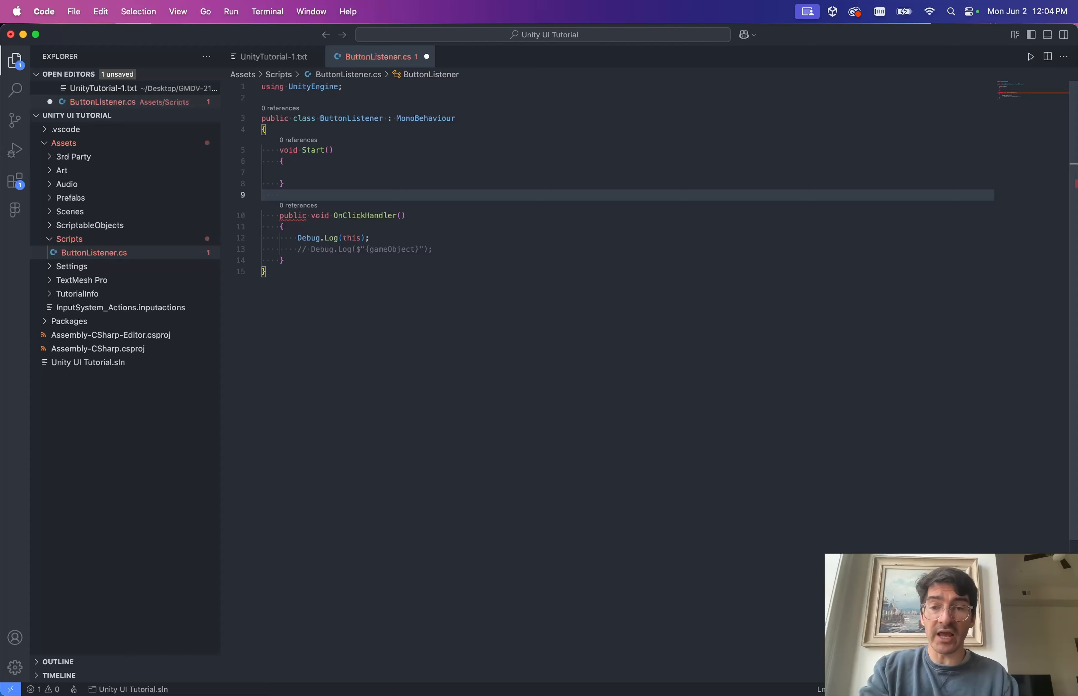
{"action": "key", "text": "Up"}
{"action": "key", "text": "Up"}
{"action": "key", "text": "Up"}
{"action": "key", "text": "Down"}
{"action": "key", "text": "Tab"}
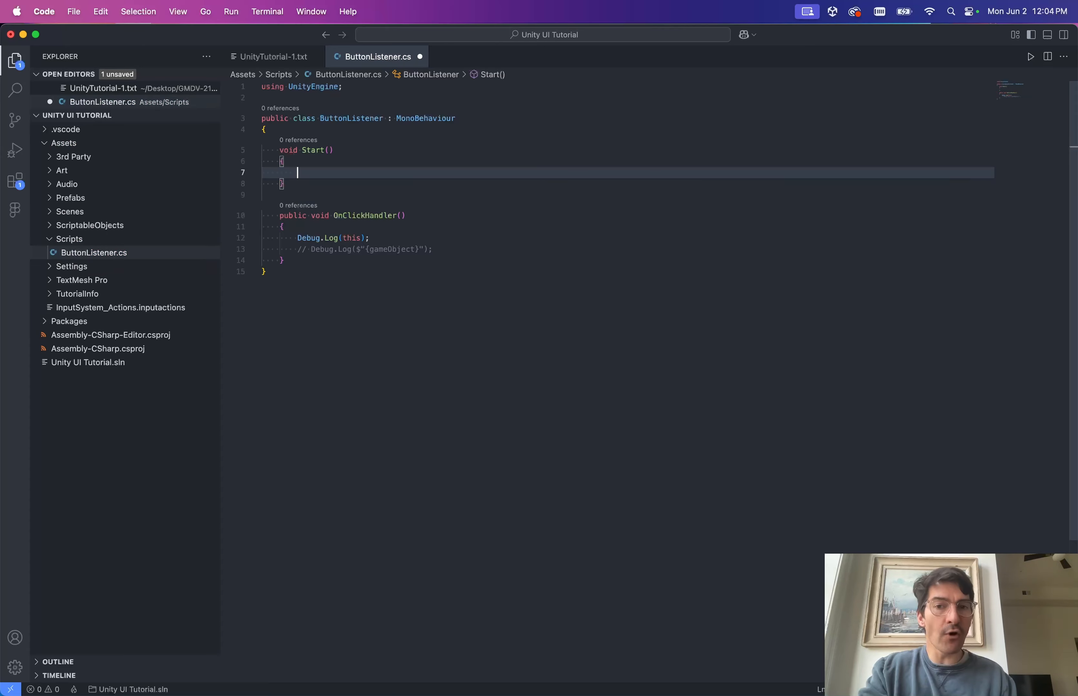
Paste Debug.Log(this); into Start, save the script, and glance at Unity.
{"action": "mouse_move", "coordinate": [425, 121]}
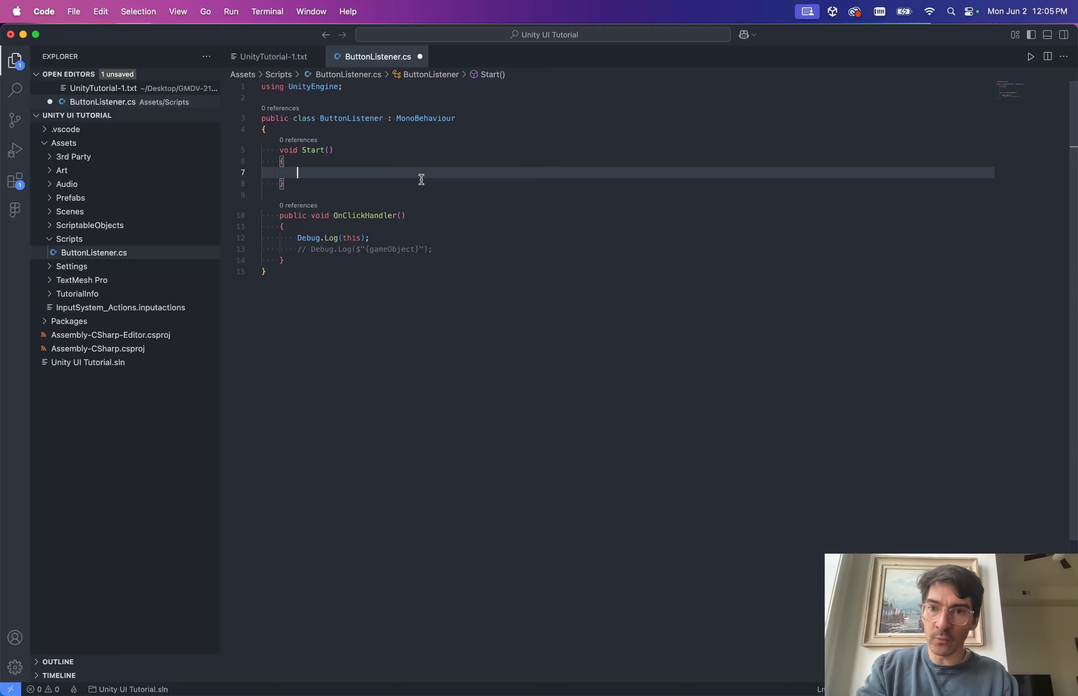
{"action": "key", "text": "Down"}
{"action": "key", "text": "Down"}
{"action": "key", "text": "Down"}
{"action": "key", "text": "Down"}
{"action": "key", "text": "Down"}
{"action": "key", "text": "Up"}
{"action": "key", "text": "Up"}
{"action": "key", "text": "Up"}
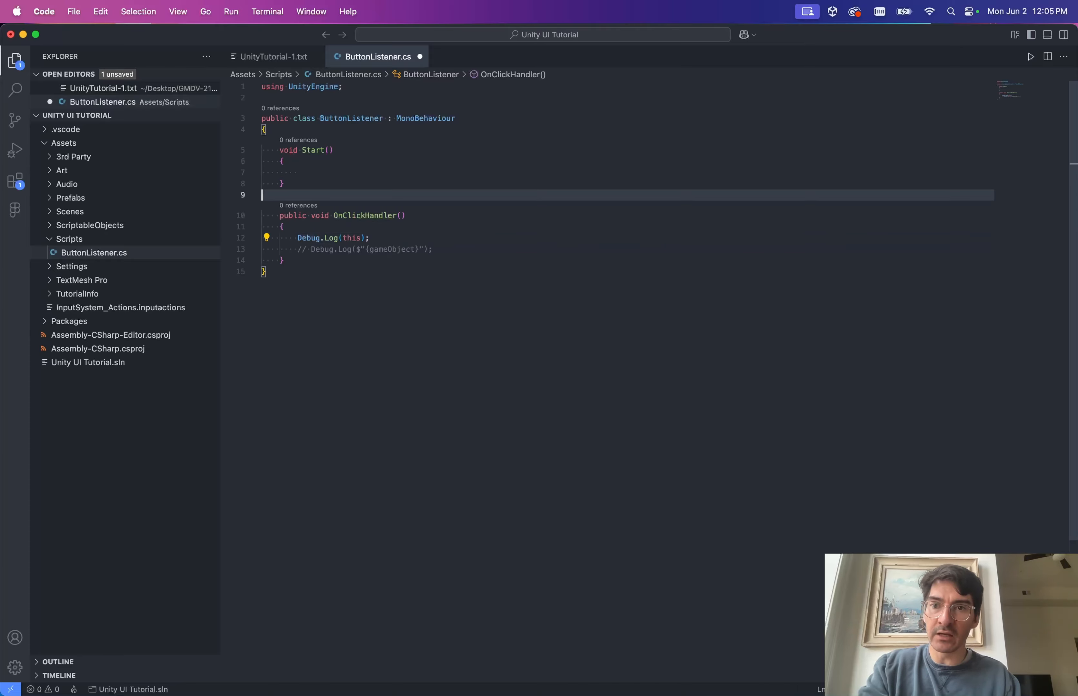
{"action": "key", "text": "Up"}
{"action": "key", "text": "Up"}
{"action": "type", "text": "Debug.Log(this);"}
{"action": "key", "text": "super+s"}
{"action": "key", "text": "ctrl+Left"}
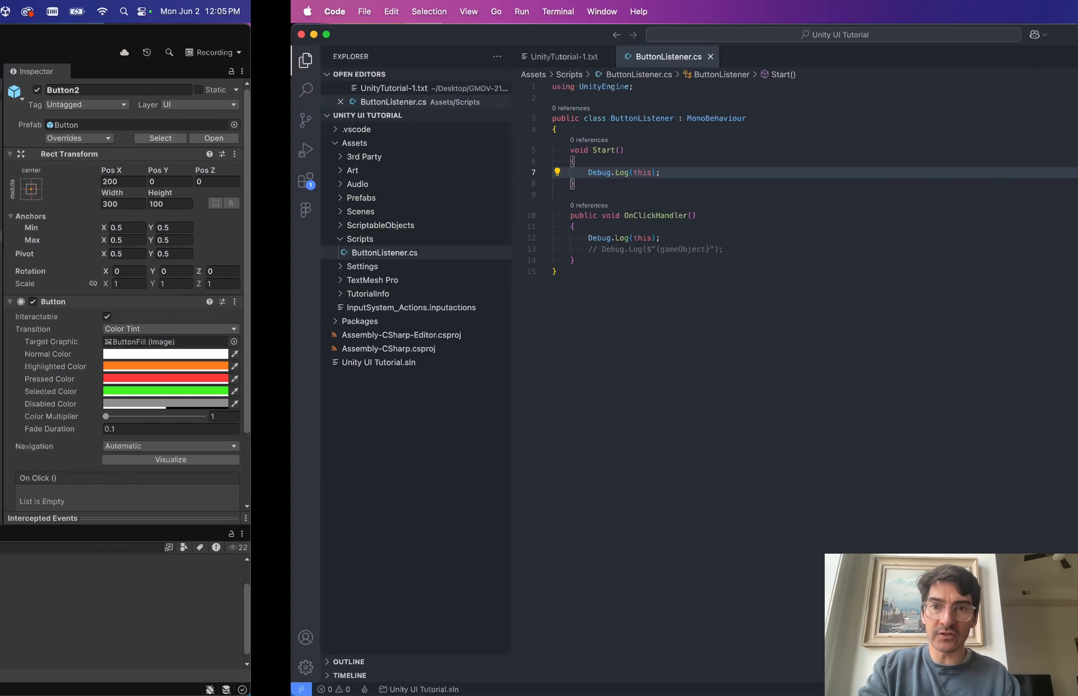
{"action": "key", "text": "ctrl+Right"}
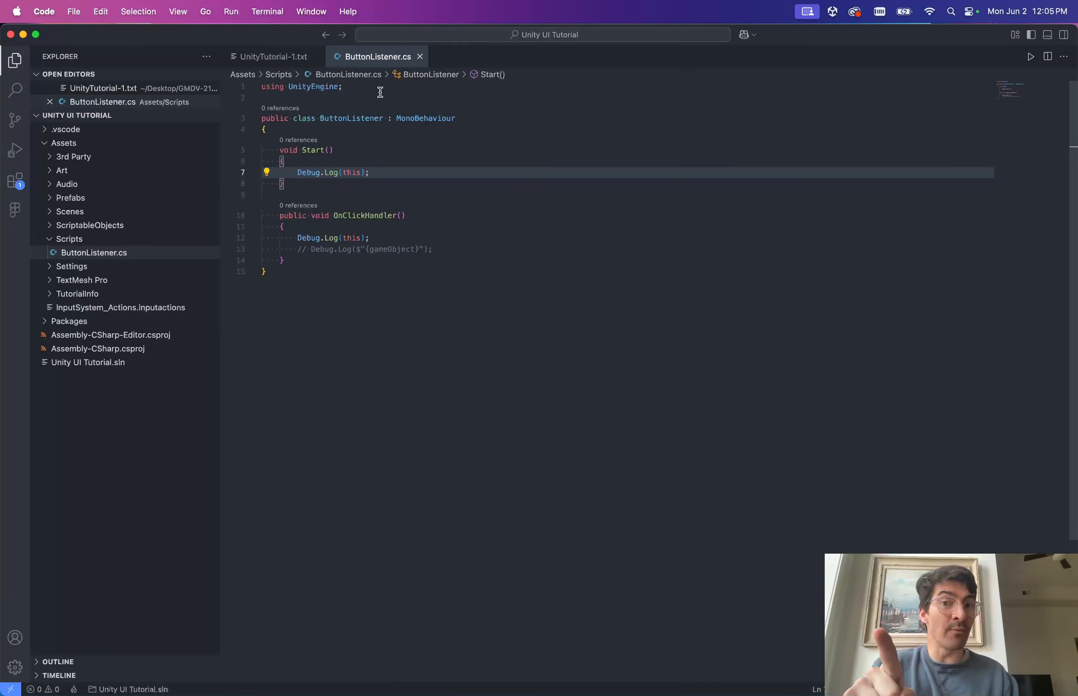
Run the scene in Play mode and inspect the Button1 and Button2 ButtonListener Start logs.
{"action": "key", "text": "ctrl+Left"}
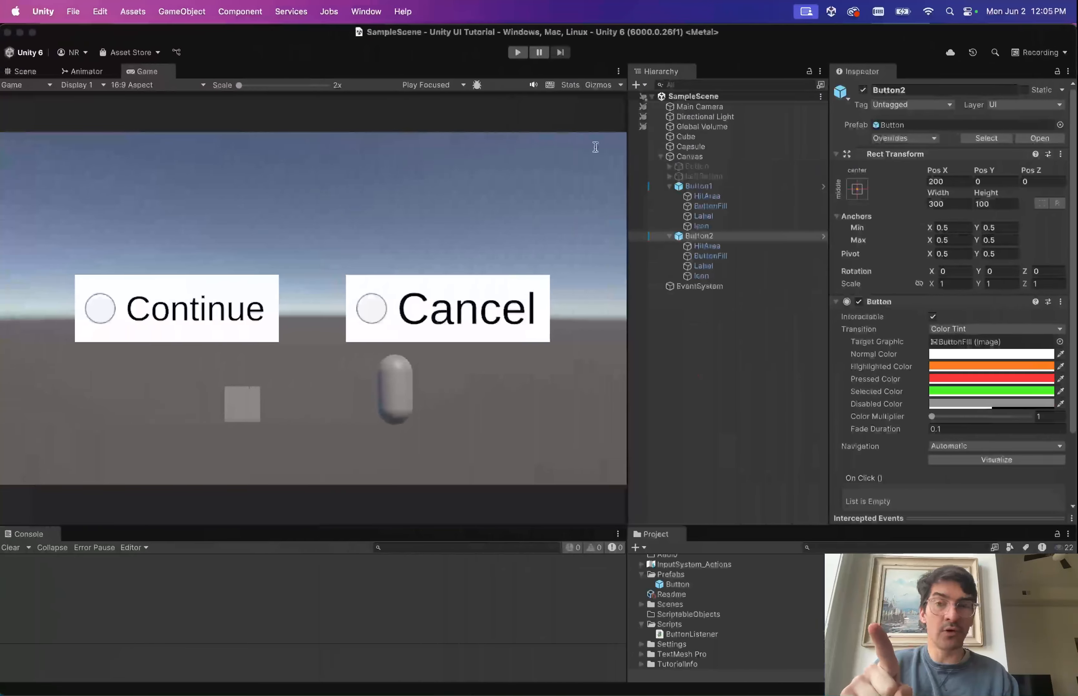
{"action": "left_click", "coordinate": [705, 236]}
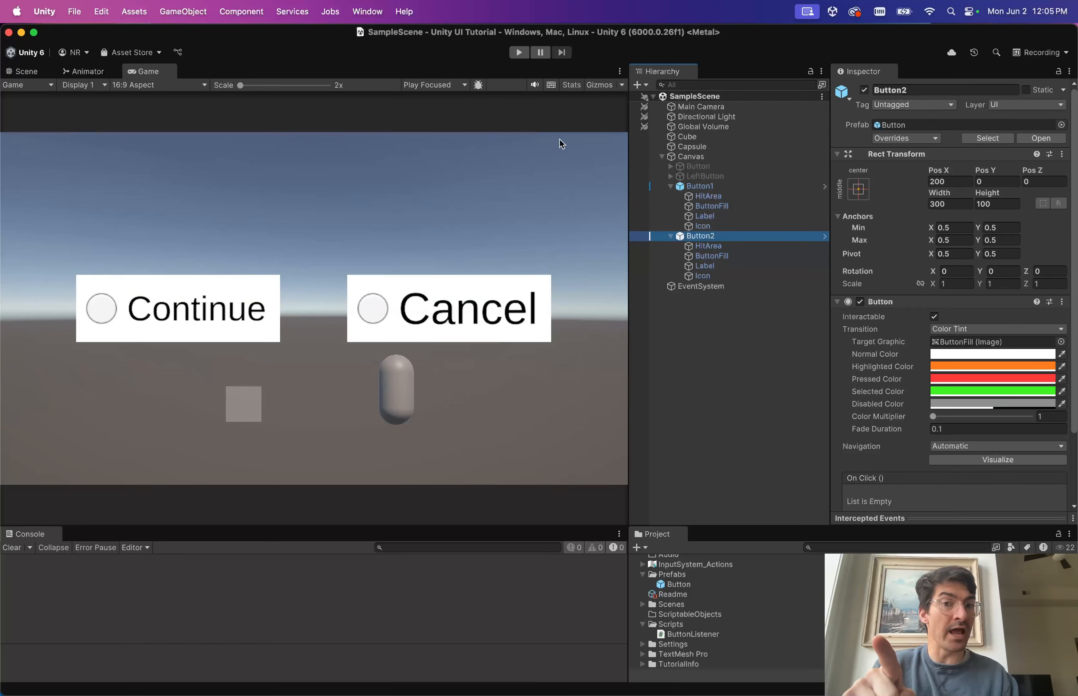
{"action": "left_click", "coordinate": [516, 53]}
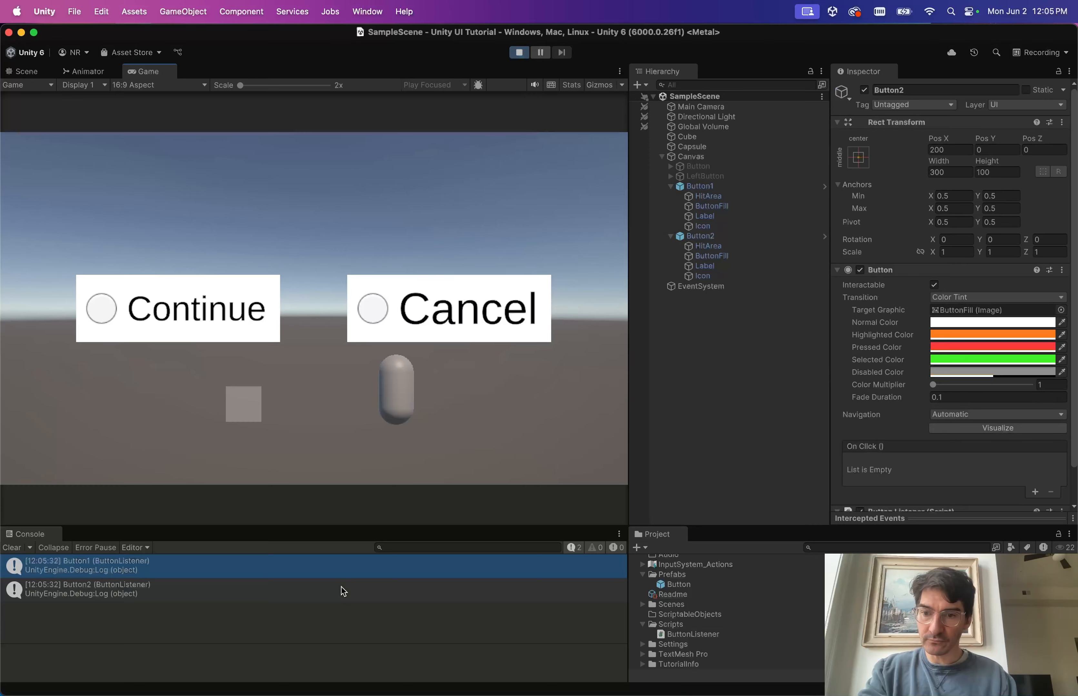
{"action": "left_click", "coordinate": [84, 569]}
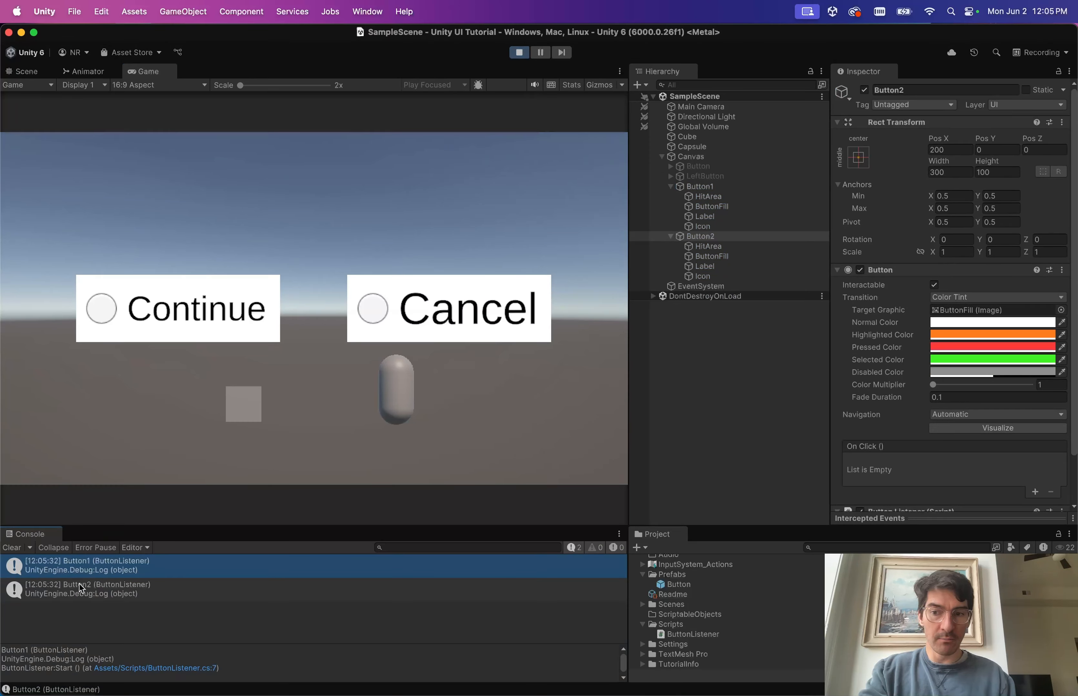
{"action": "scroll", "coordinate": [889, 355], "scroll_direction": "down", "scroll_amount": 3}
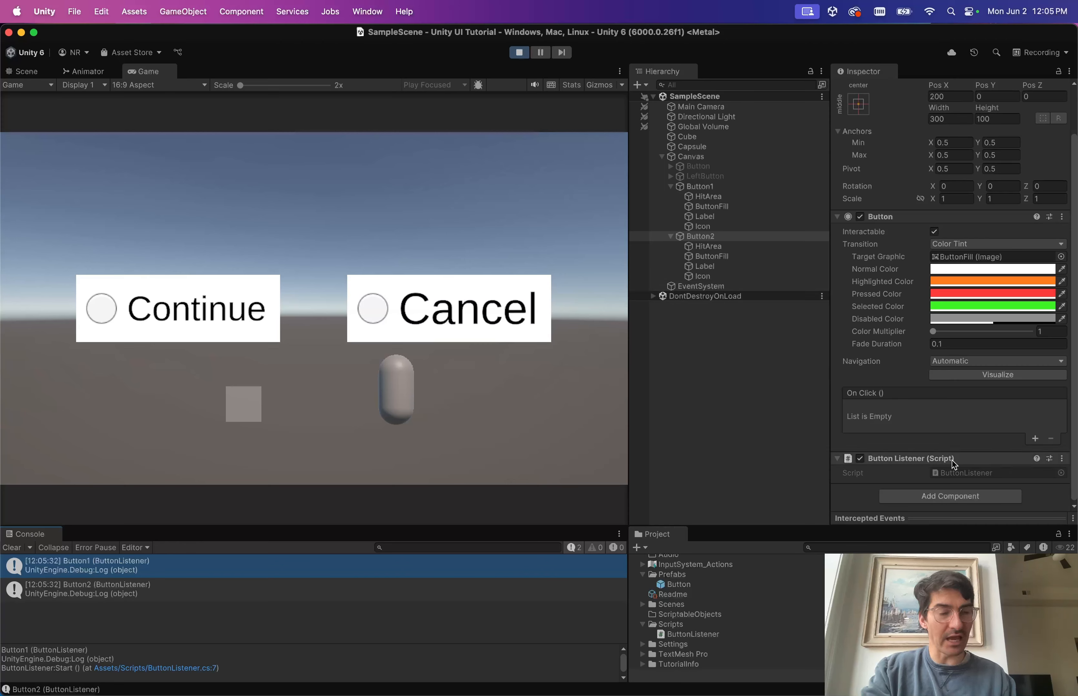
{"action": "key", "text": "ctrl+Right"}
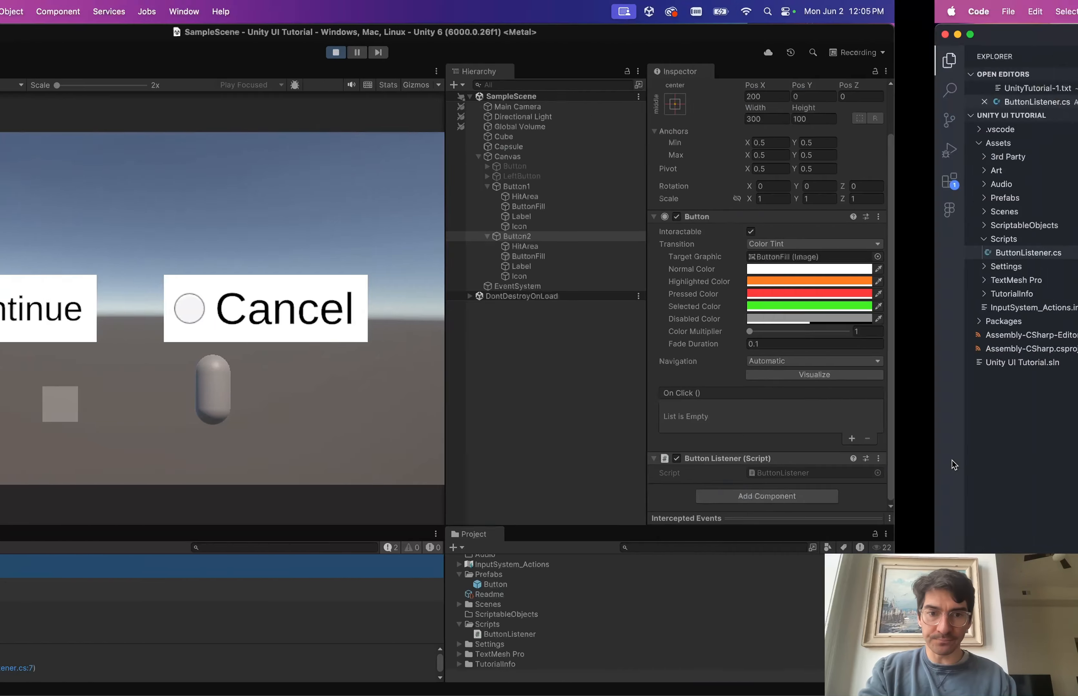
In OnClickHandler, comment out Debug.Log(this) and uncomment the gameObject log line.
{"action": "left_click", "coordinate": [482, 268]}
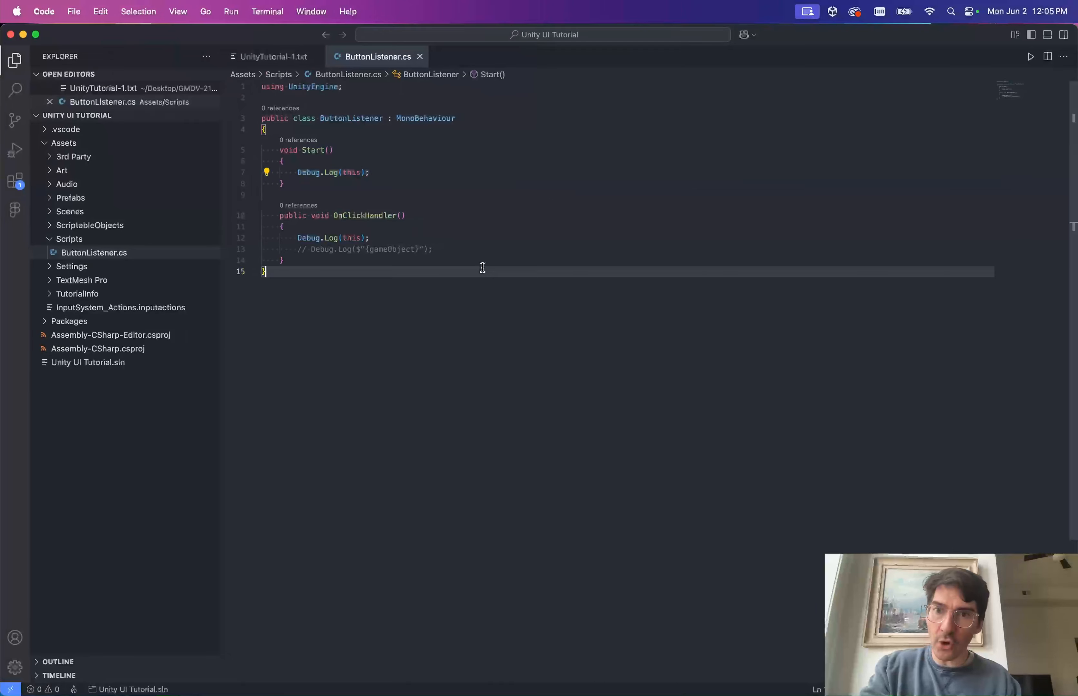
{"action": "left_click", "coordinate": [402, 173]}
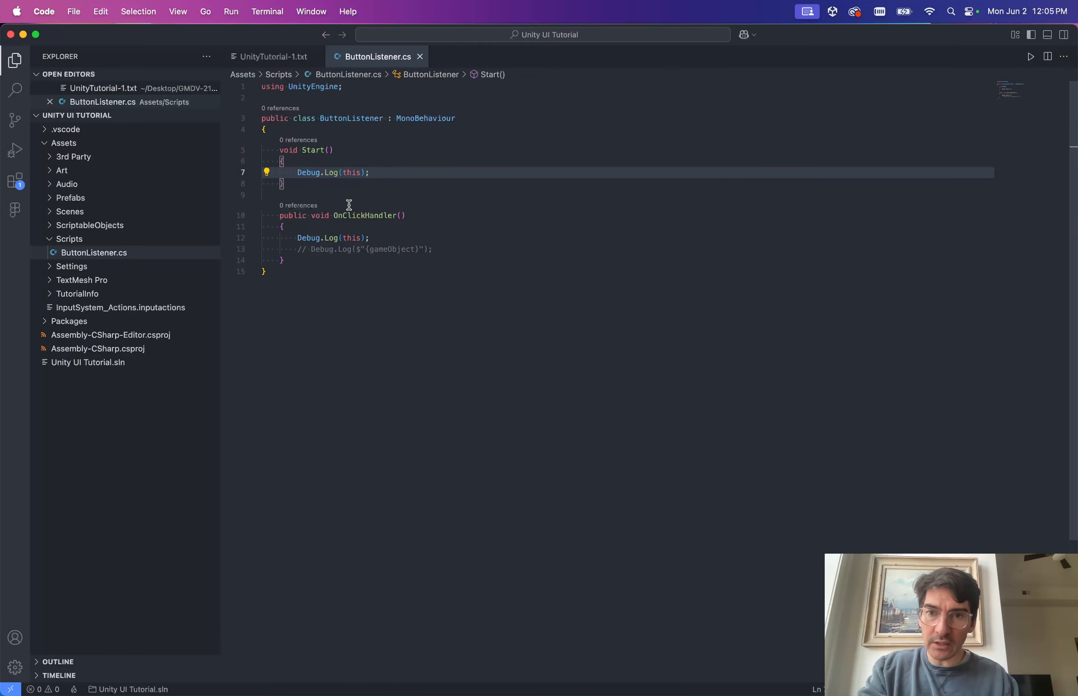
{"action": "left_click", "coordinate": [386, 236]}
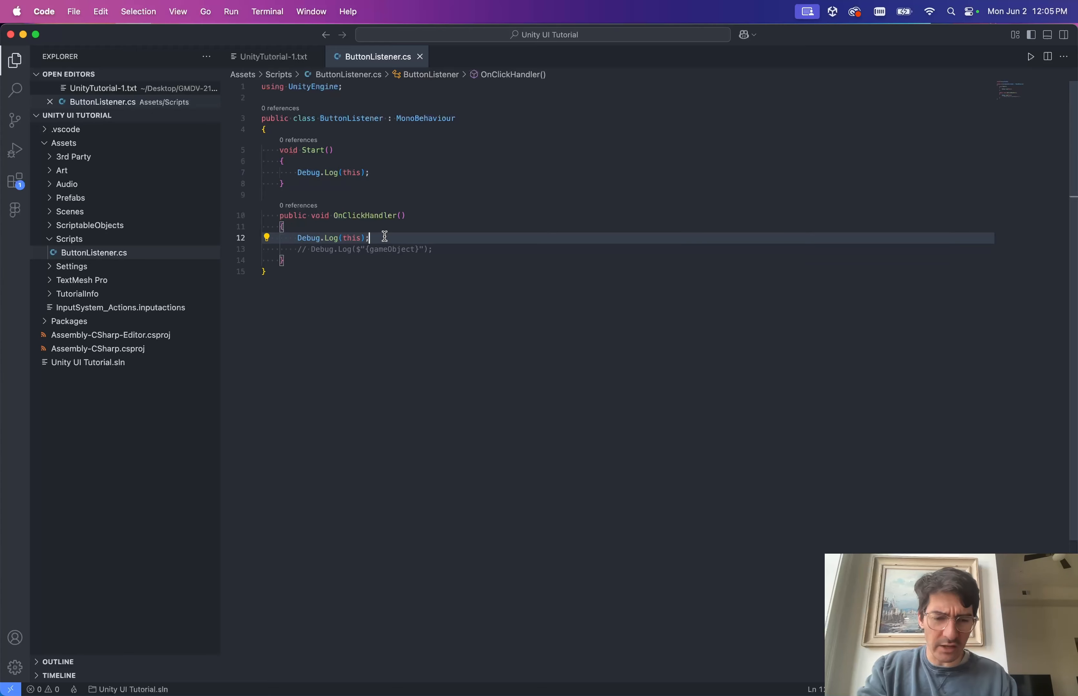
{"action": "key", "text": "super+slash"}
{"action": "key", "text": "Down"}
{"action": "key", "text": "Up"}
{"action": "key", "text": "Down"}
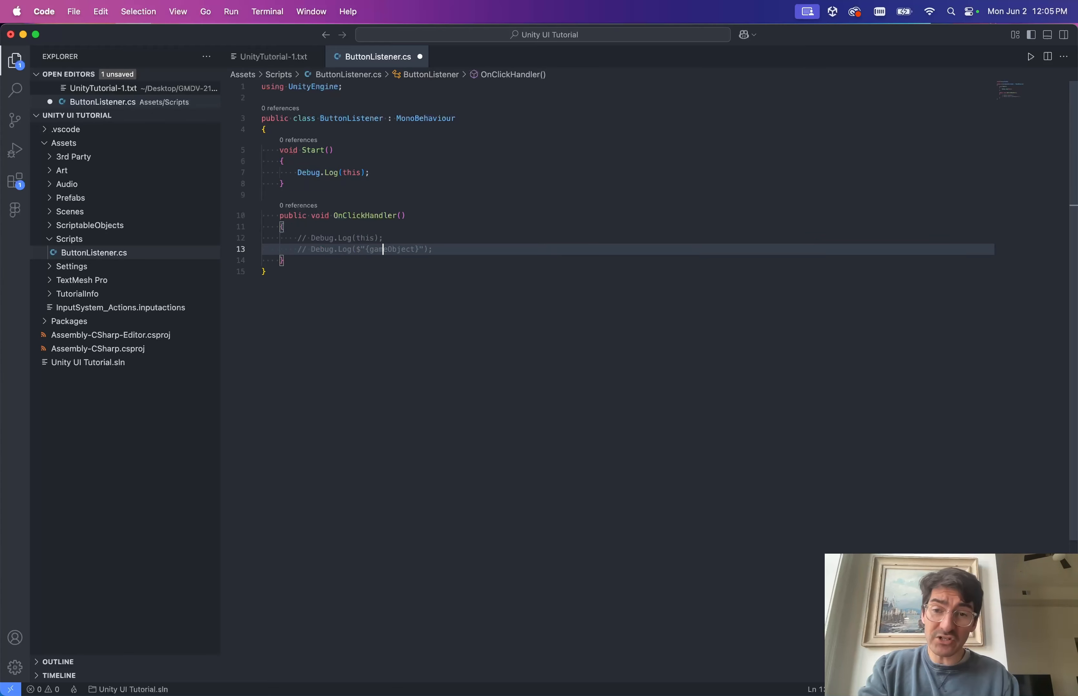
{"action": "key", "text": "Up"}
{"action": "key", "text": "super+slash"}
{"action": "key", "text": "Down"}
{"action": "key", "text": "super+slash"}
{"action": "key", "text": "Up"}
{"action": "key", "text": "super+slash"}
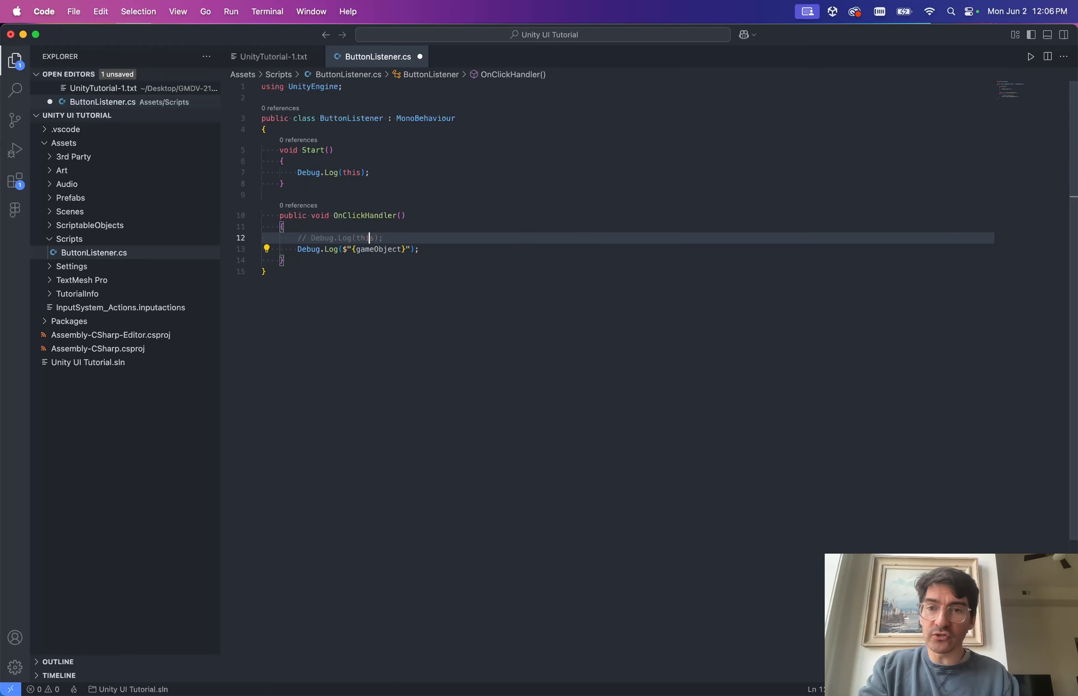
Append .name to gameObject so the log prints the object's name.
{"action": "key", "text": "Down"}
{"action": "type", "text": ".name"}
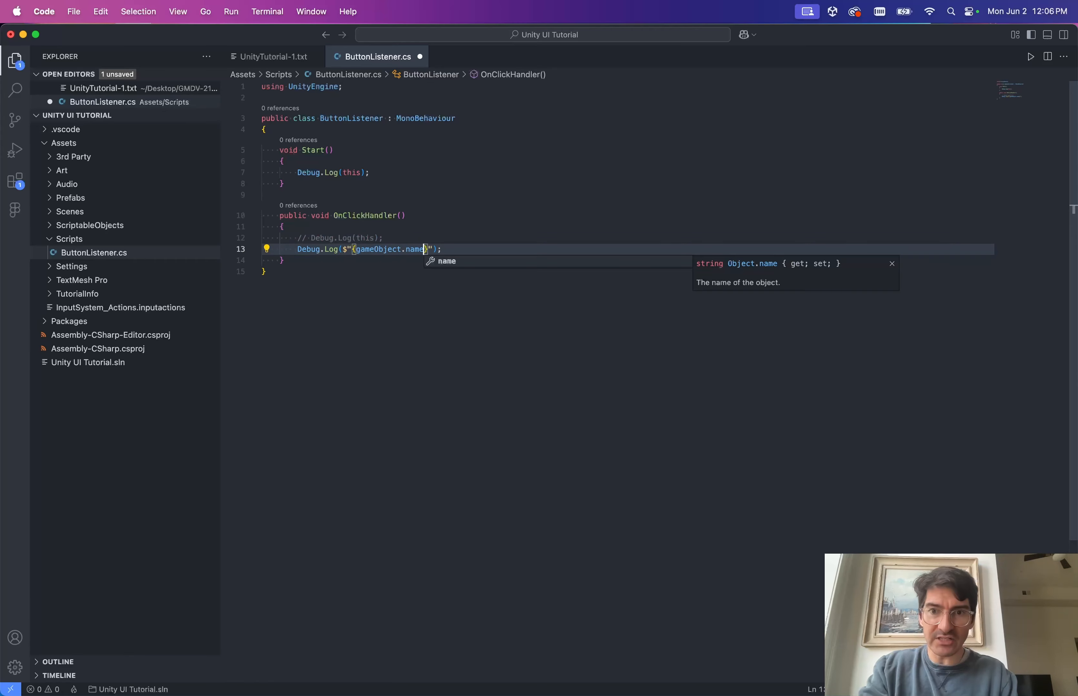
{"action": "key", "text": "Escape"}
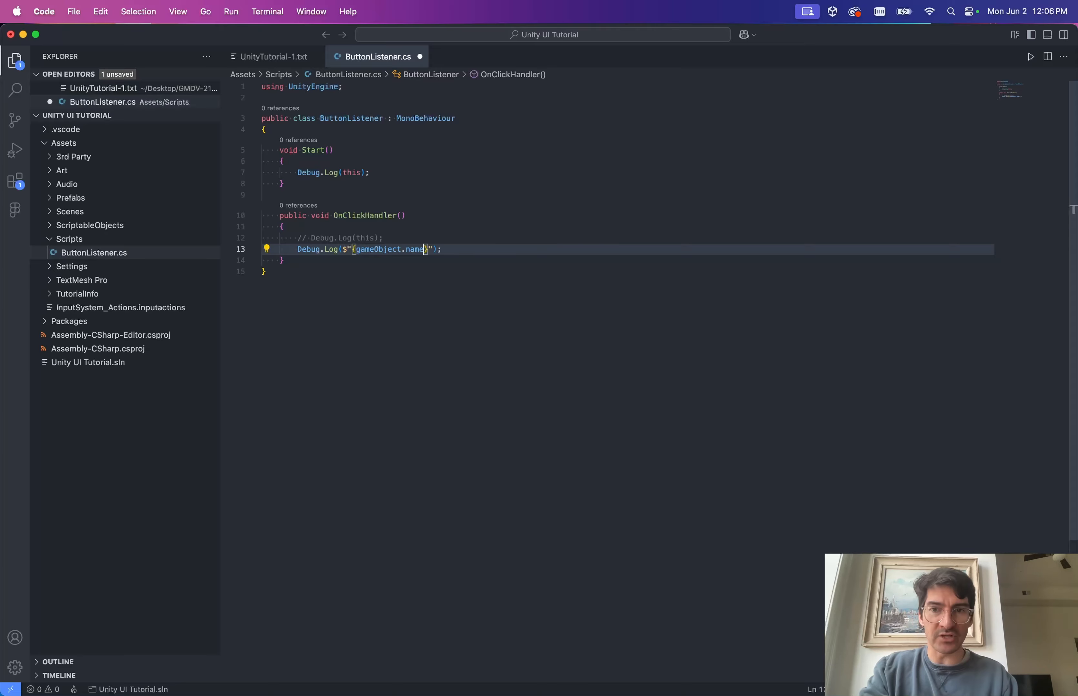
{"action": "key", "text": "super+Tab"}
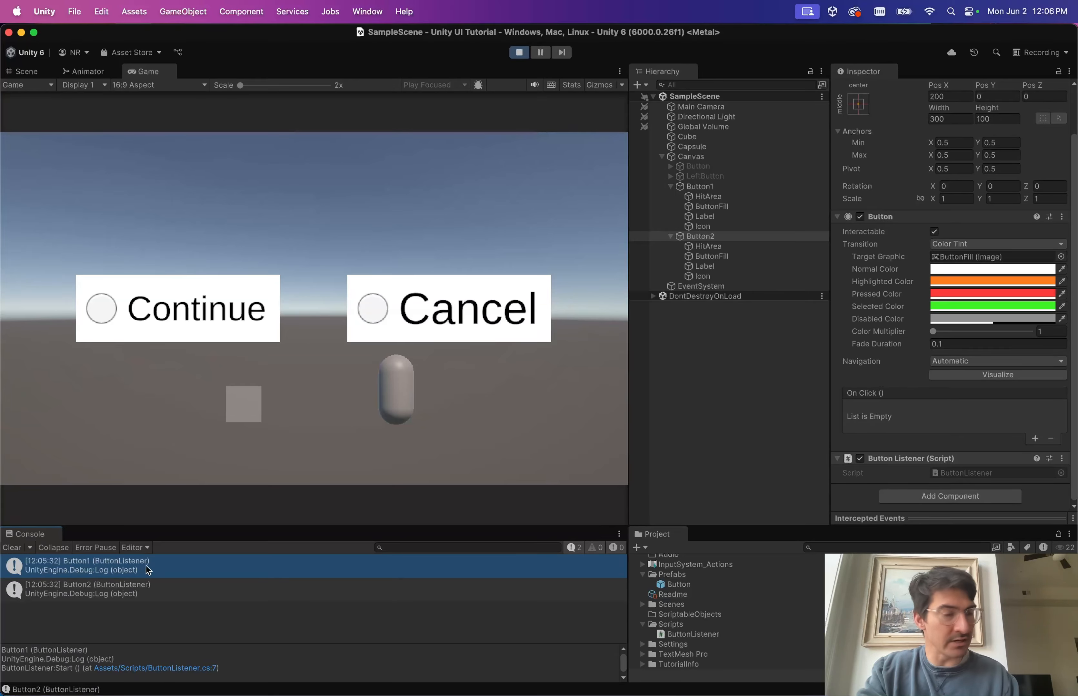
Remove Start's log and the gameObject.name line, restore Debug.Log(this) in OnClickHandler, and save.
{"action": "key", "text": "ctrl+Right"}
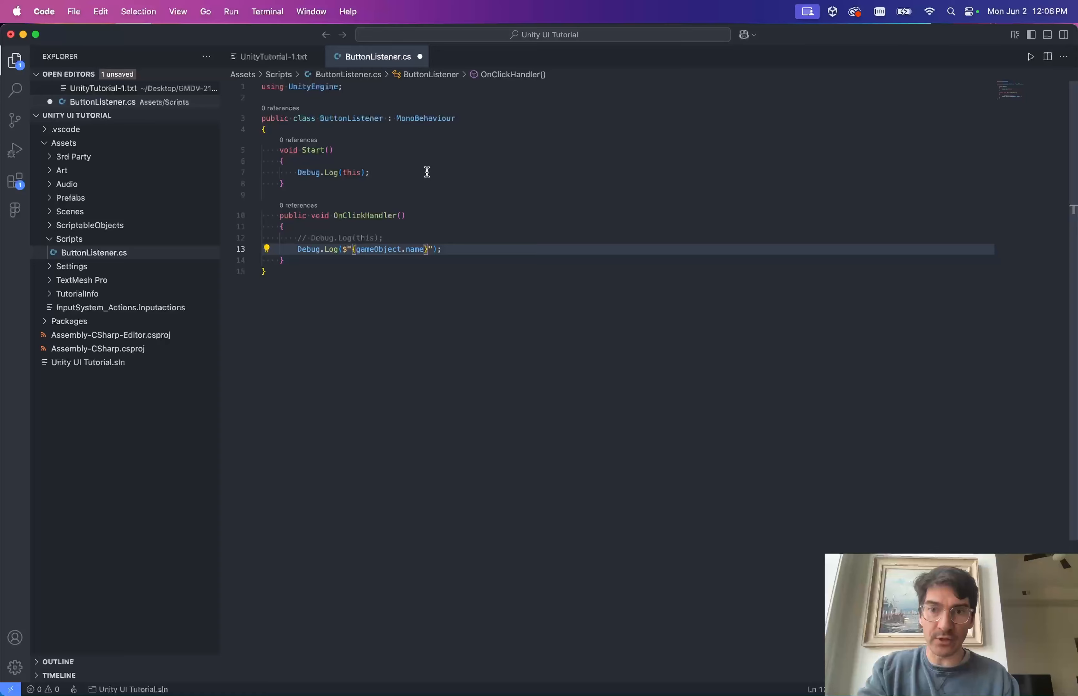
{"action": "left_click", "coordinate": [427, 172]}
{"action": "key", "text": "super+shift+Left"}
{"action": "key", "text": "BackSpace"}
{"action": "left_click", "coordinate": [434, 249]}
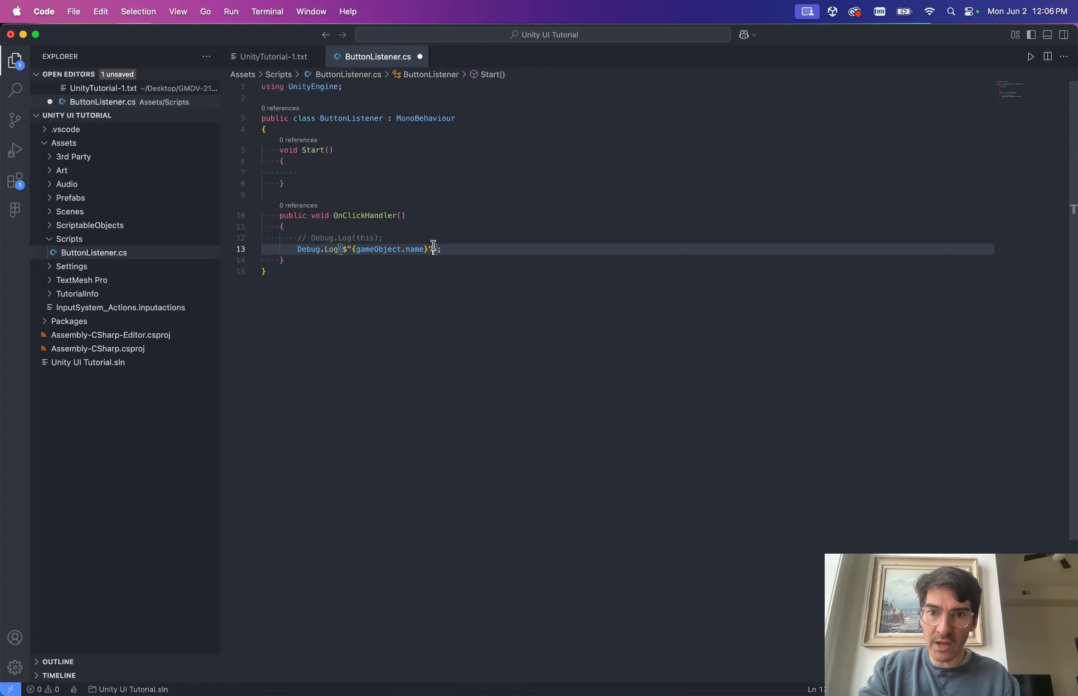
{"action": "key", "text": "shift+Up"}
{"action": "key", "text": "BackSpace"}
{"action": "key", "text": "super+slash"}
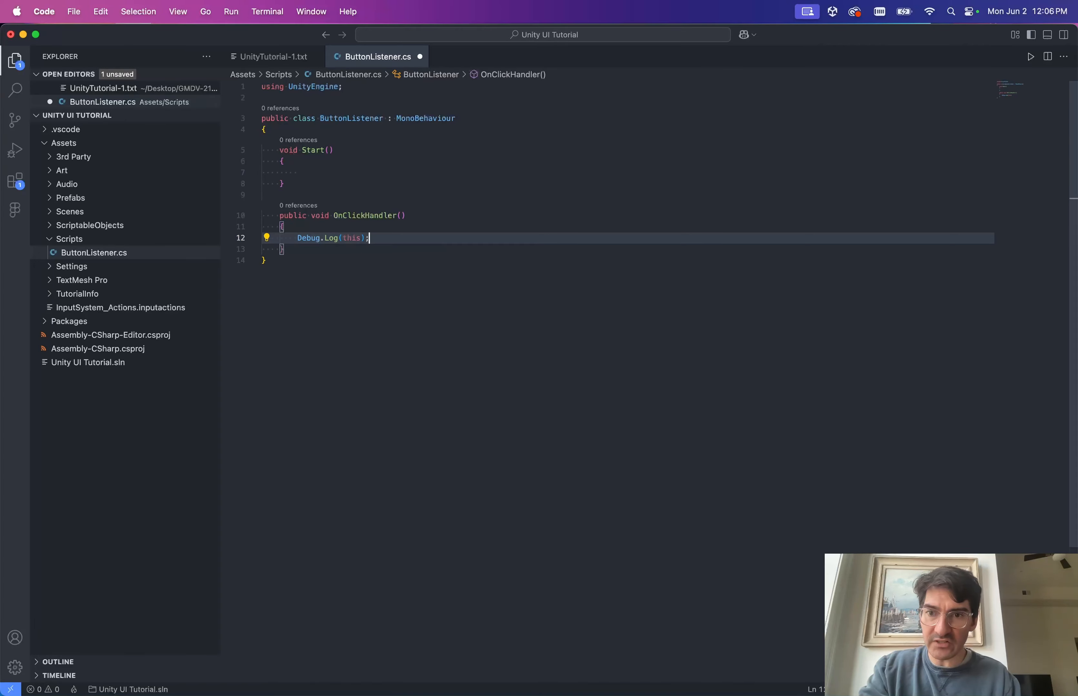
{"action": "left_click", "coordinate": [345, 183]}
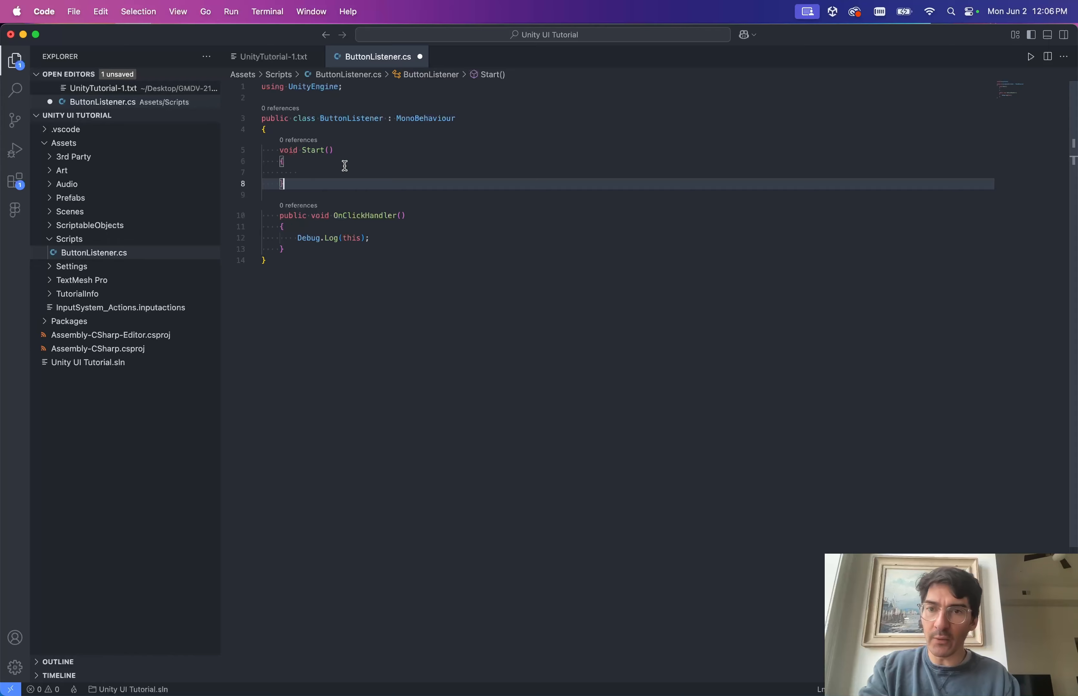
{"action": "key", "text": "super+s"}
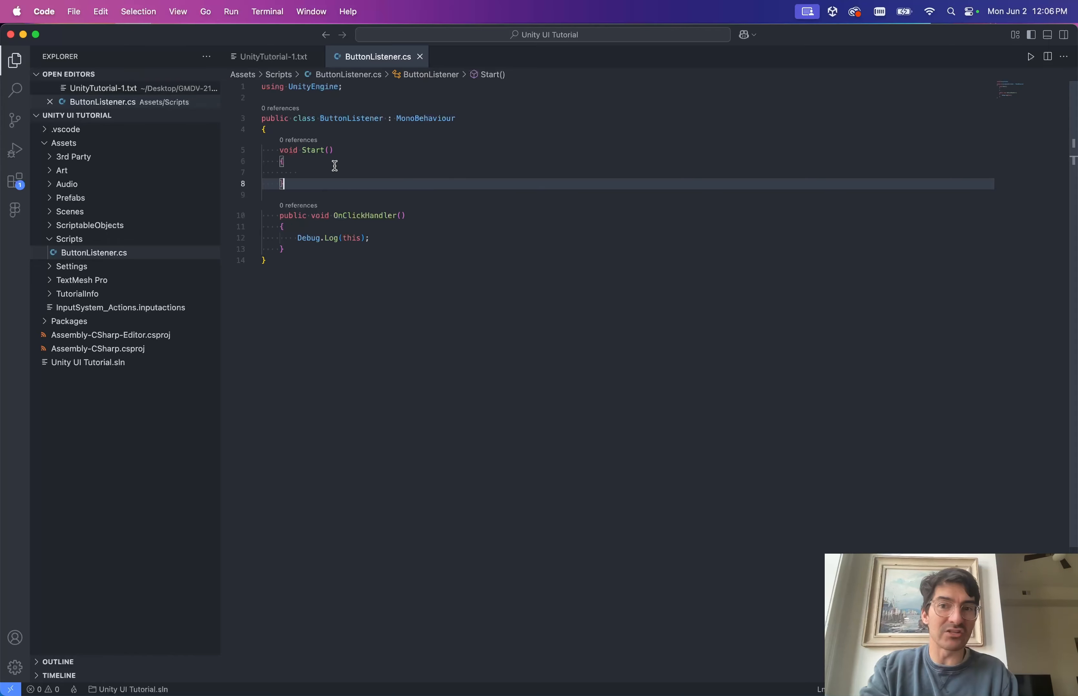
Review the empty Start and OnClickHandler bodies, then return to Unity.
{"action": "left_click", "coordinate": [395, 165]}
{"action": "key", "text": "Down"}
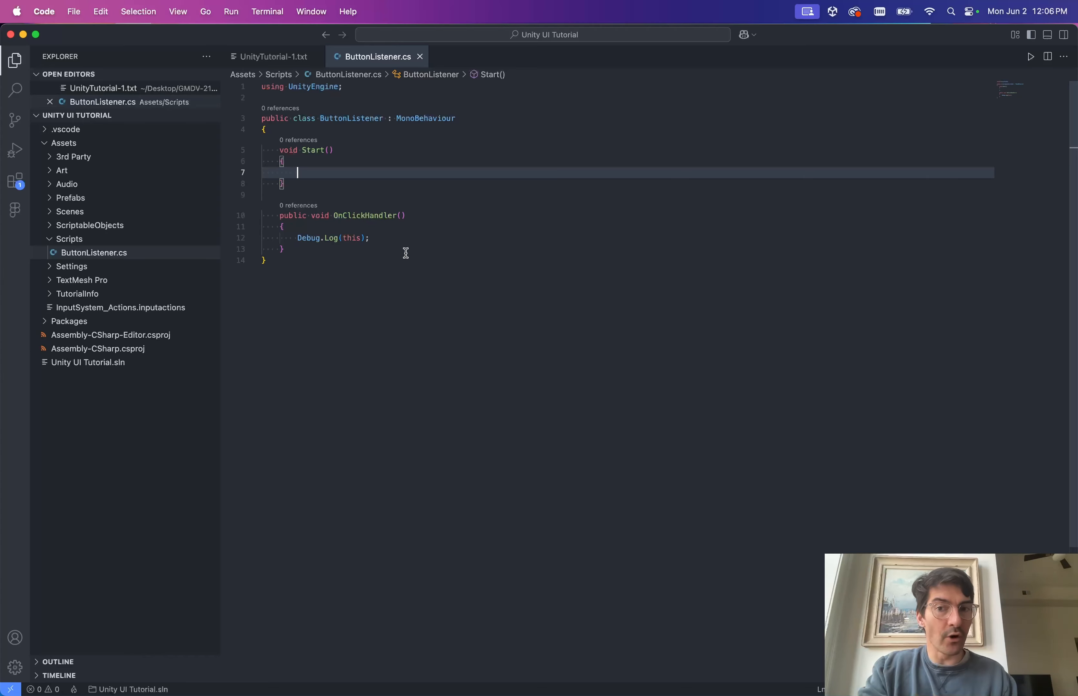
{"action": "left_click", "coordinate": [369, 239]}
{"action": "key", "text": "Down"}
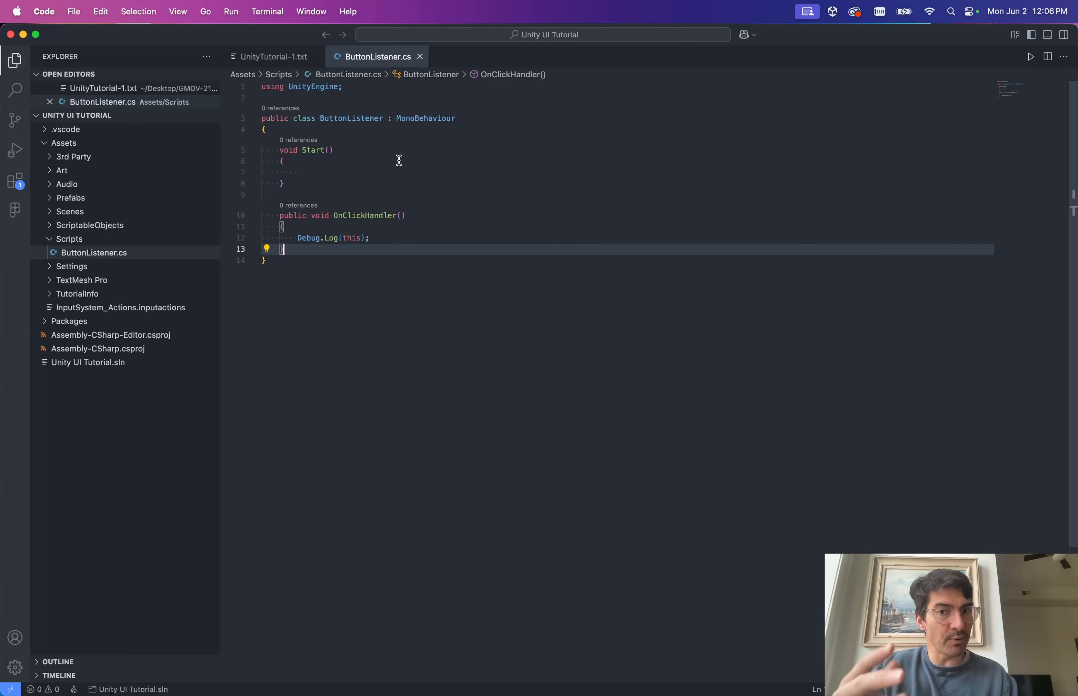
{"action": "key", "text": "ctrl+Left"}
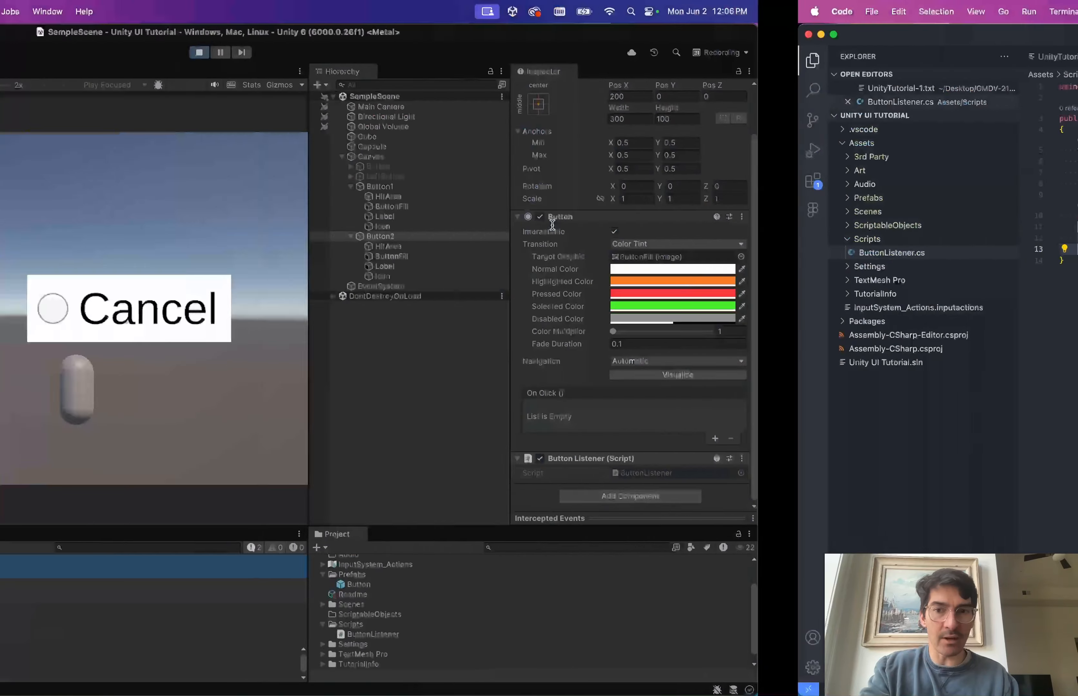
Stop Play mode and wire Button2's new On Click entry to its own ButtonListener.OnClickHandler.
{"action": "left_click", "coordinate": [518, 53]}
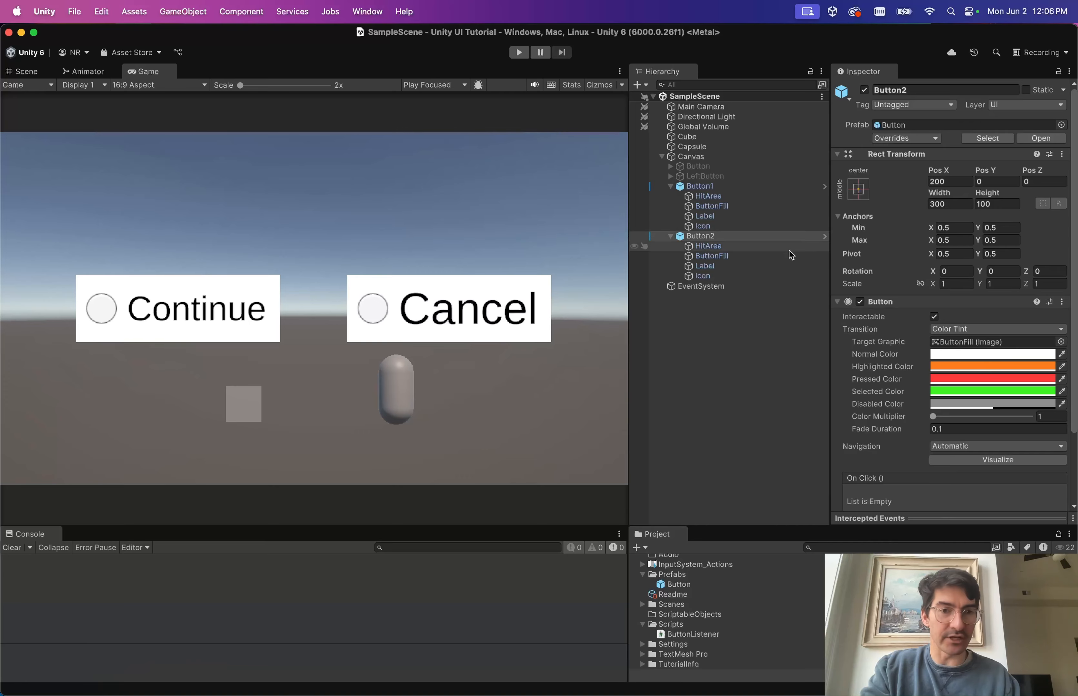
{"action": "scroll", "coordinate": [936, 403], "scroll_direction": "down", "scroll_amount": 3}
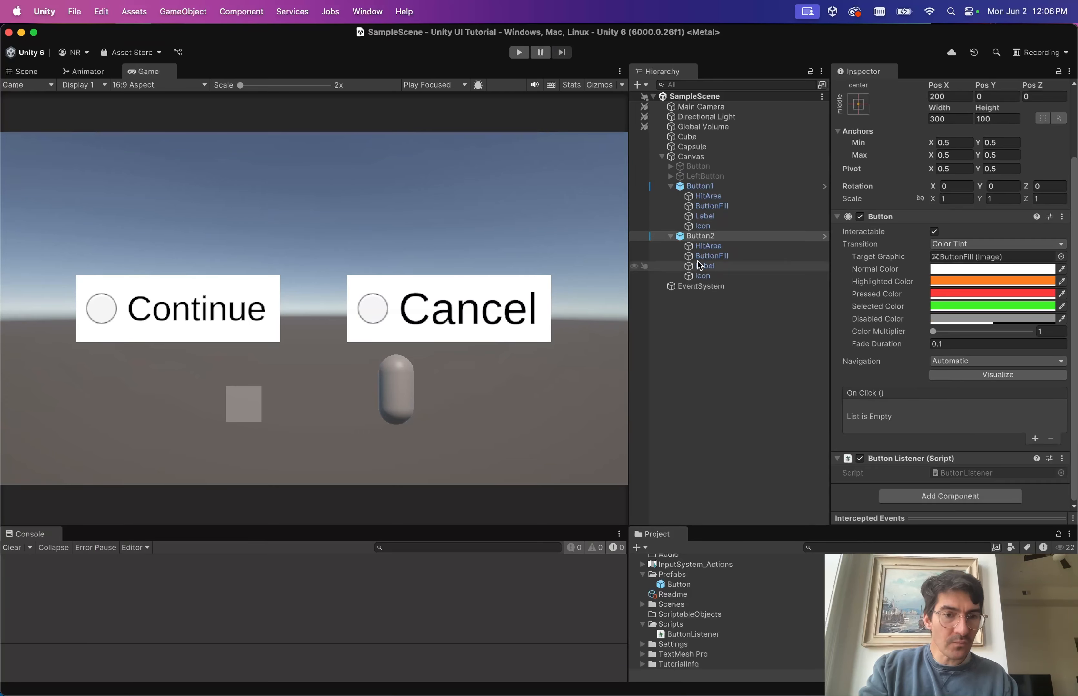
{"action": "left_click", "coordinate": [1034, 439]}
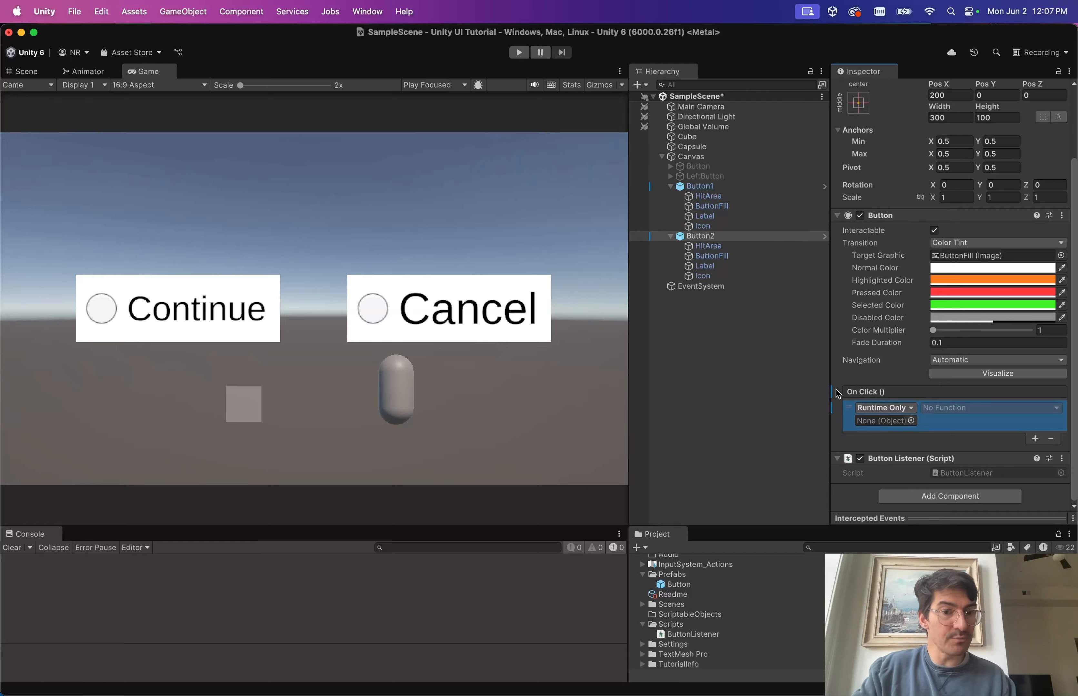
{"action": "key", "text": "ctrl+Right"}
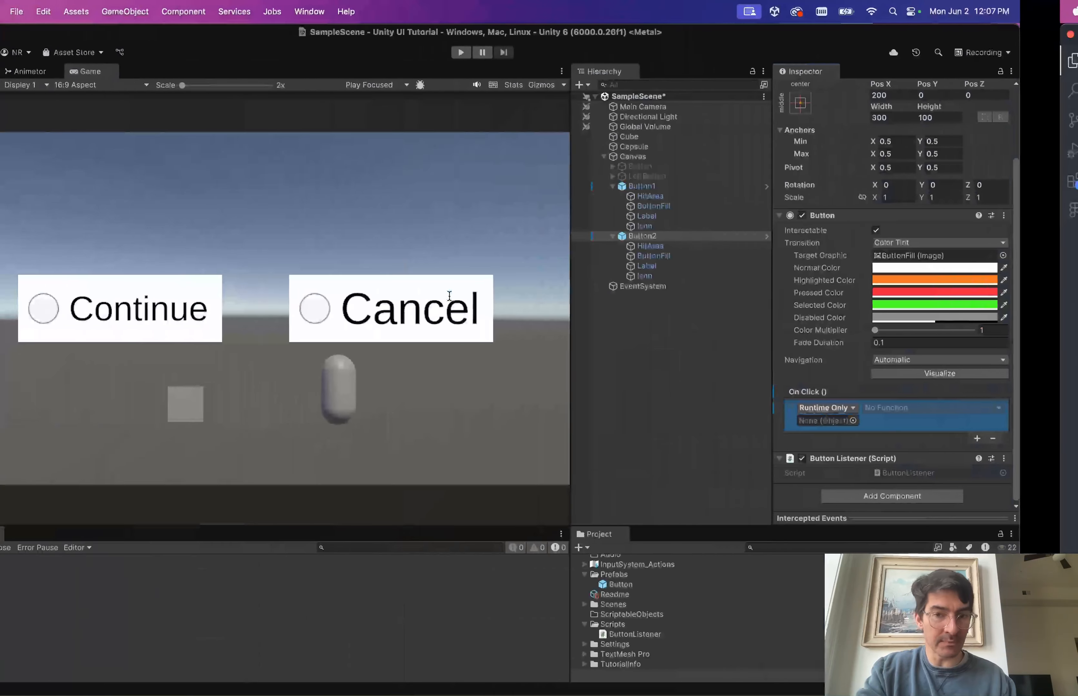
{"action": "left_click_drag", "start_coordinate": [705, 240], "coordinate": [871, 422]}
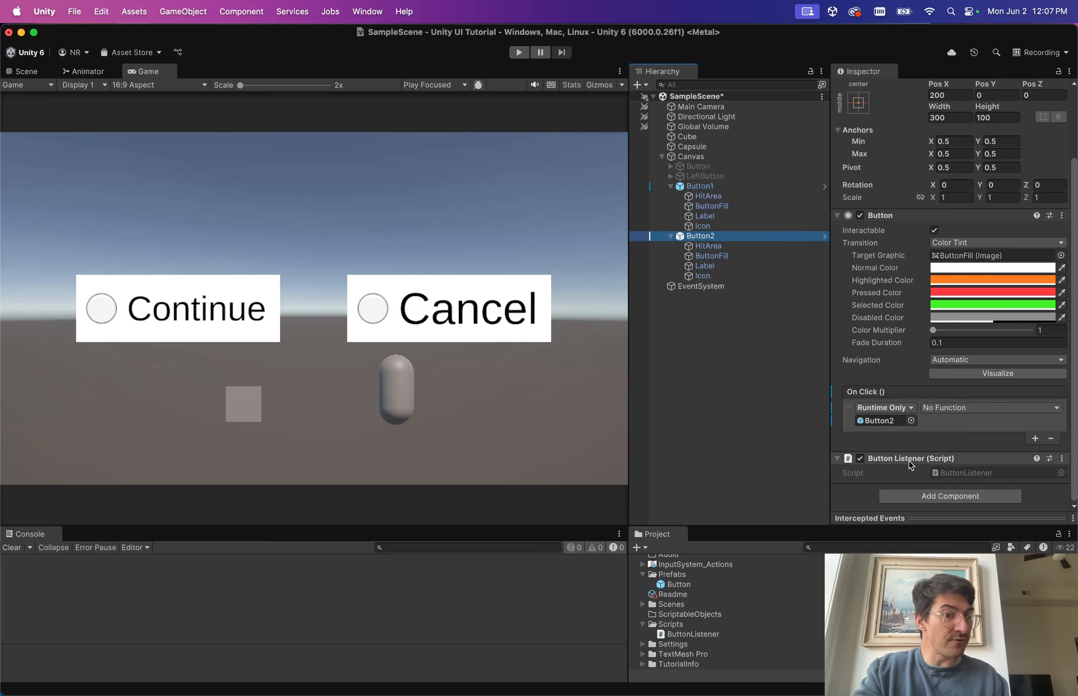
{"action": "left_click", "coordinate": [975, 405]}
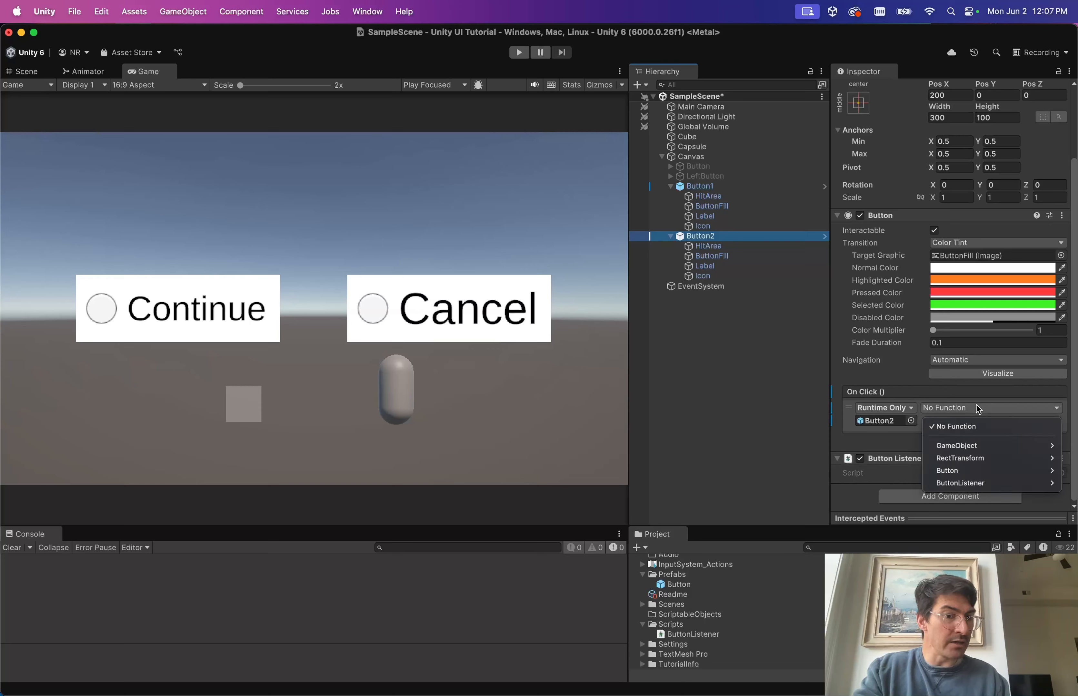
{"action": "mouse_move", "coordinate": [975, 489]}
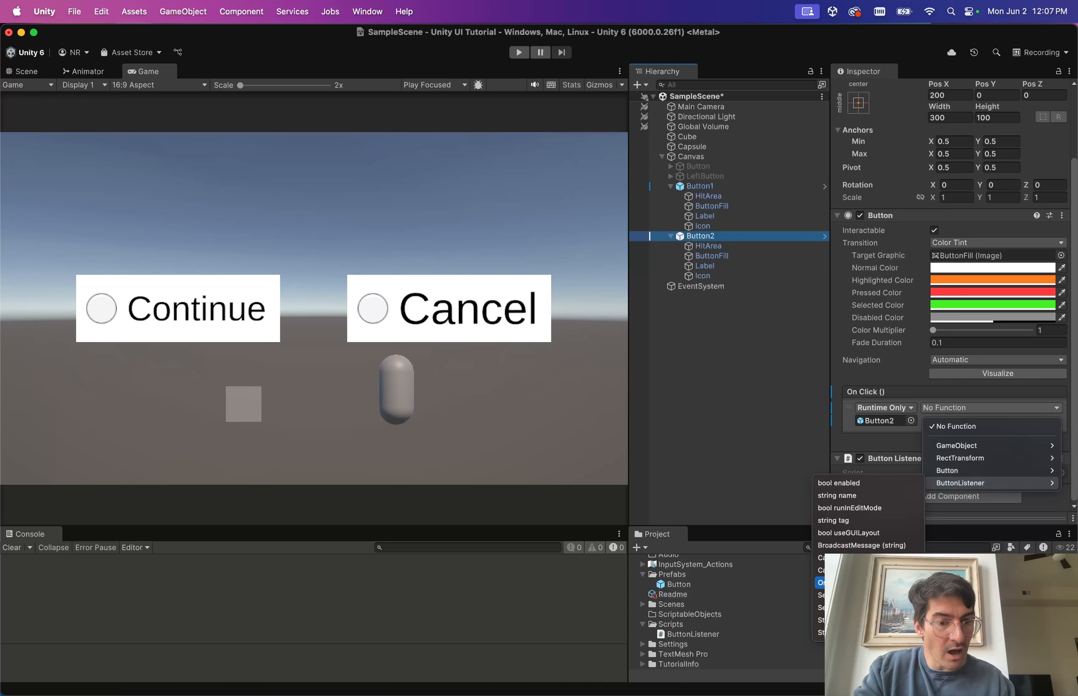
{"action": "left_click", "coordinate": [851, 583]}
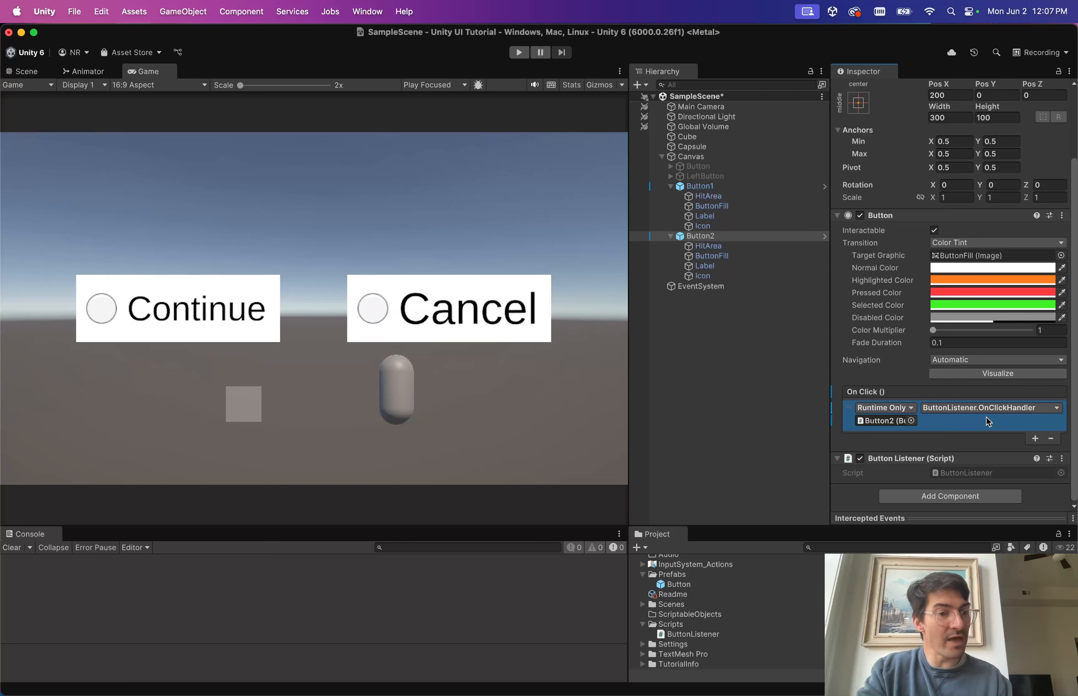
Wire Button1's On Click to its own ButtonListener.OnClickHandler and start Play mode.
{"action": "left_click", "coordinate": [703, 189]}
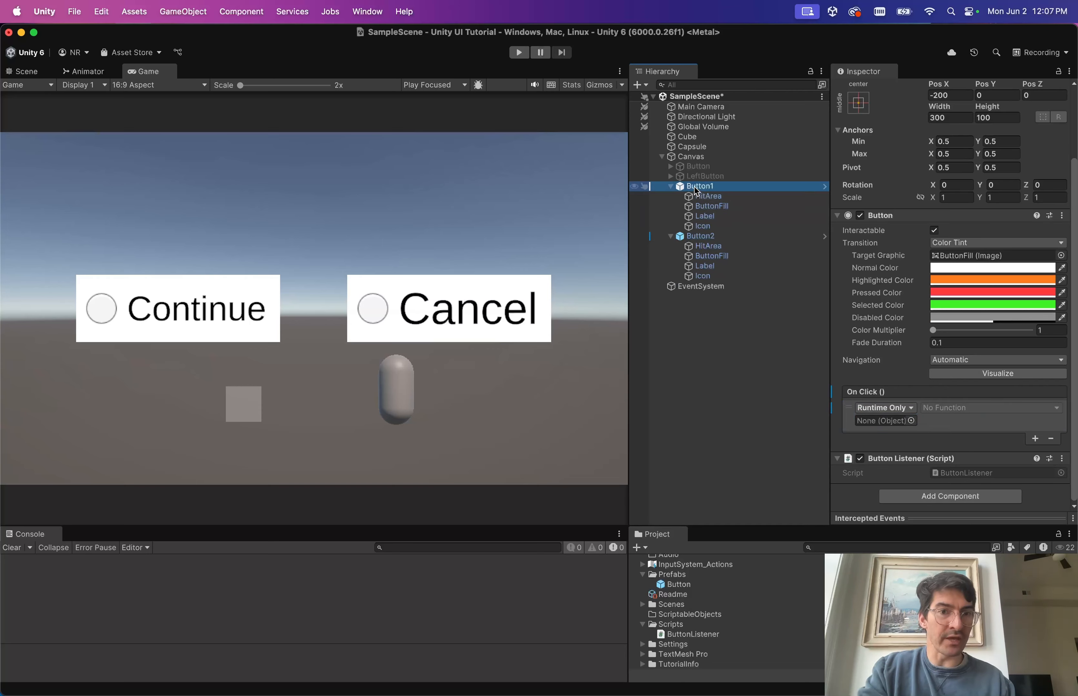
{"action": "left_click_drag", "start_coordinate": [698, 188], "coordinate": [882, 424]}
{"action": "left_click", "coordinate": [946, 408]}
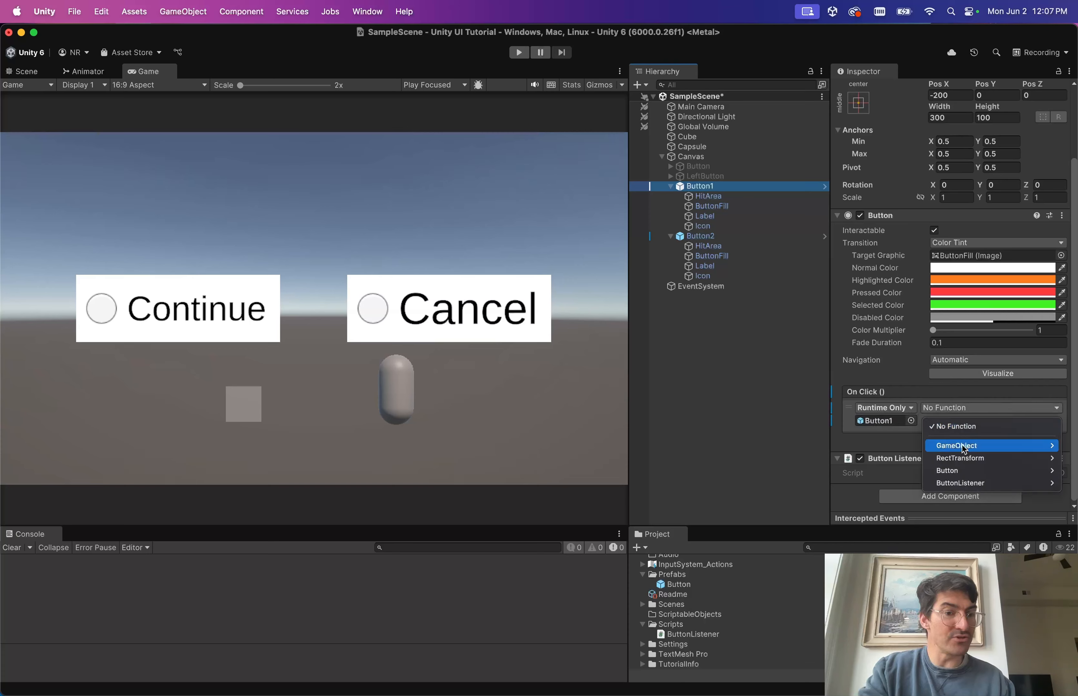
{"action": "mouse_move", "coordinate": [969, 486]}
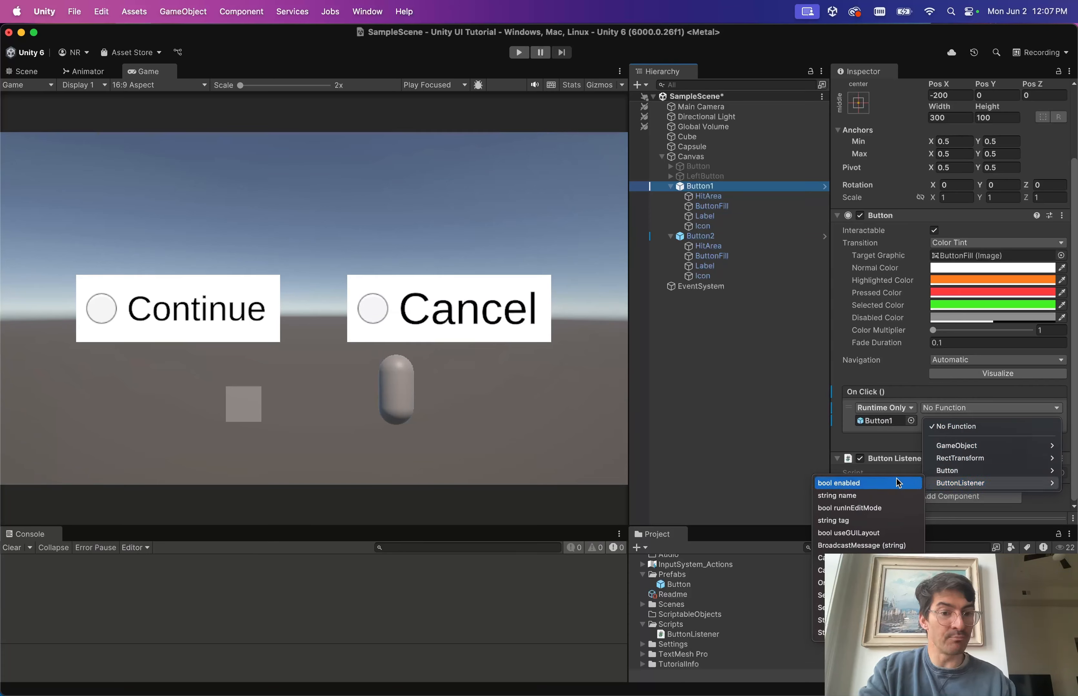
{"action": "left_click", "coordinate": [838, 582]}
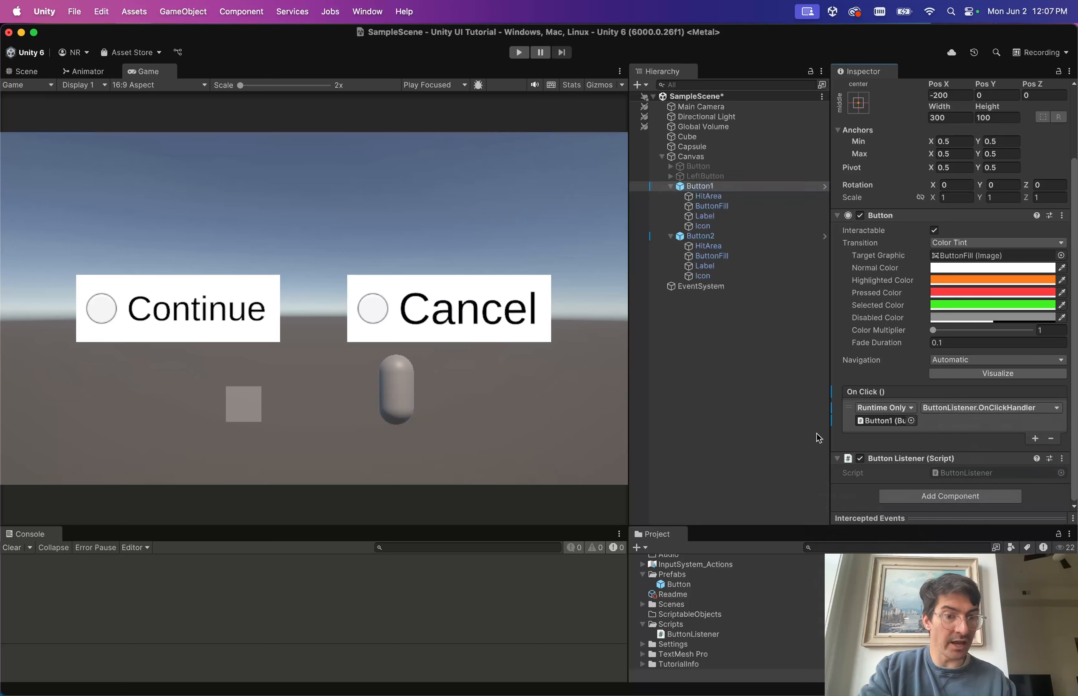
{"action": "left_click", "coordinate": [517, 53]}
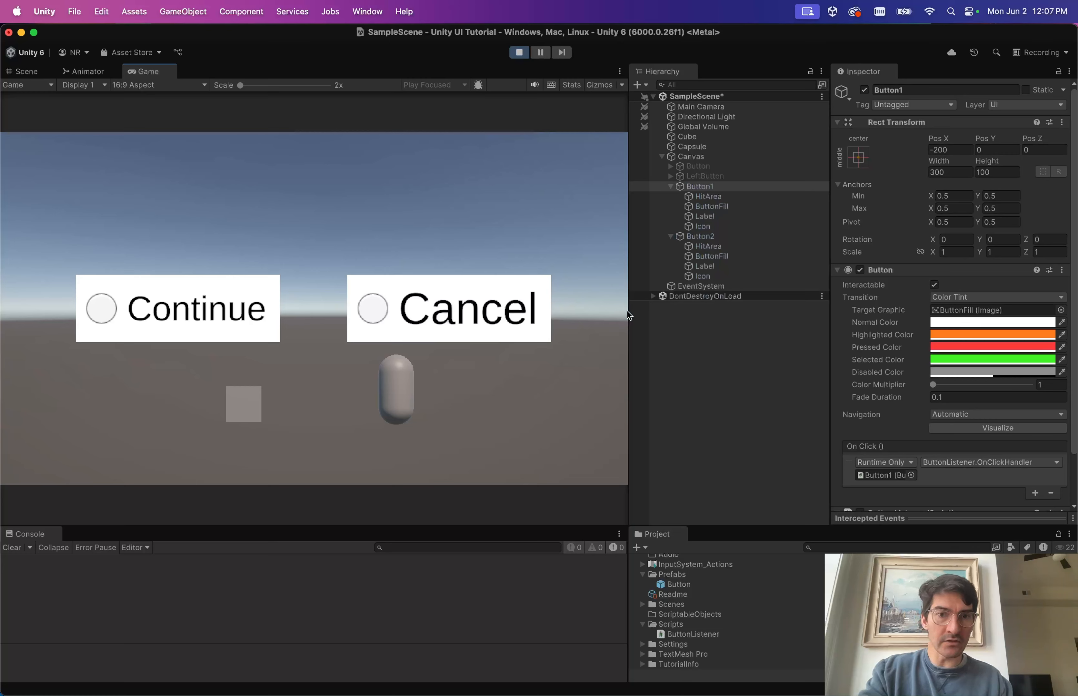
Click Cancel and Continue to log Button2 and Button1, then stop the scene.
{"action": "left_click", "coordinate": [457, 307]}
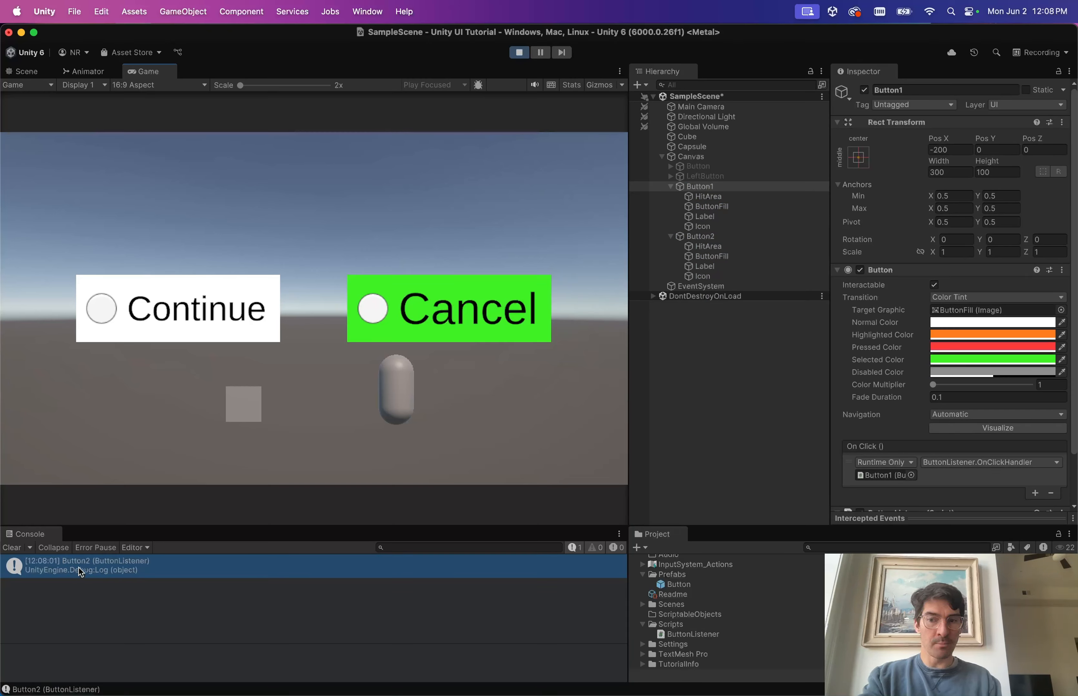
{"action": "left_click", "coordinate": [185, 308]}
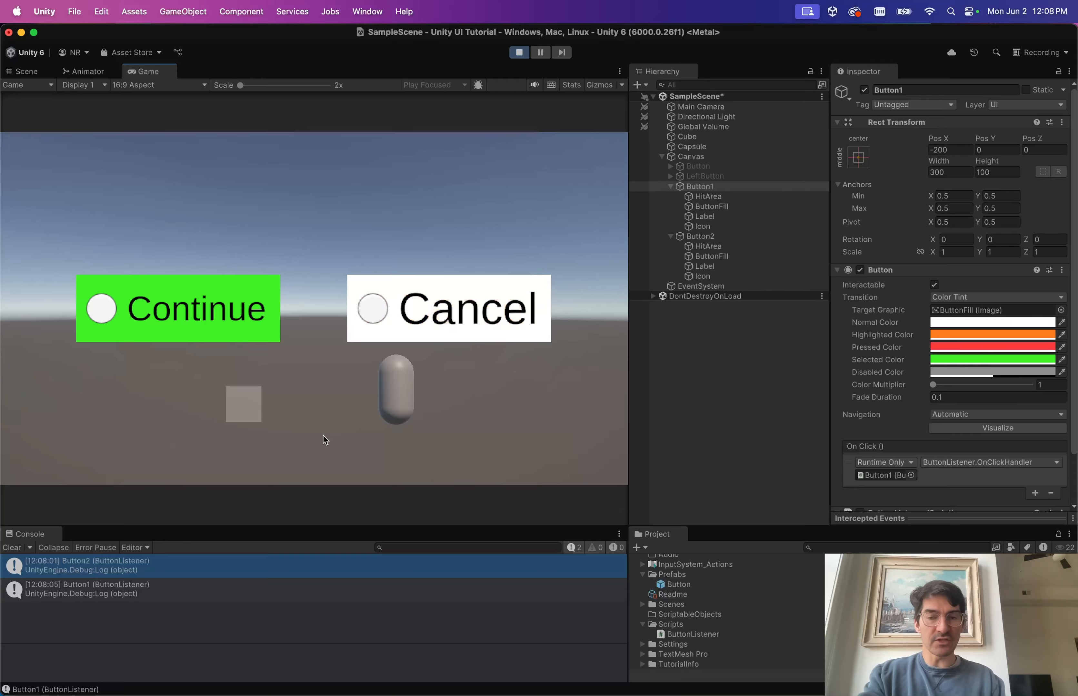
{"action": "key", "text": "ctrl+Right"}
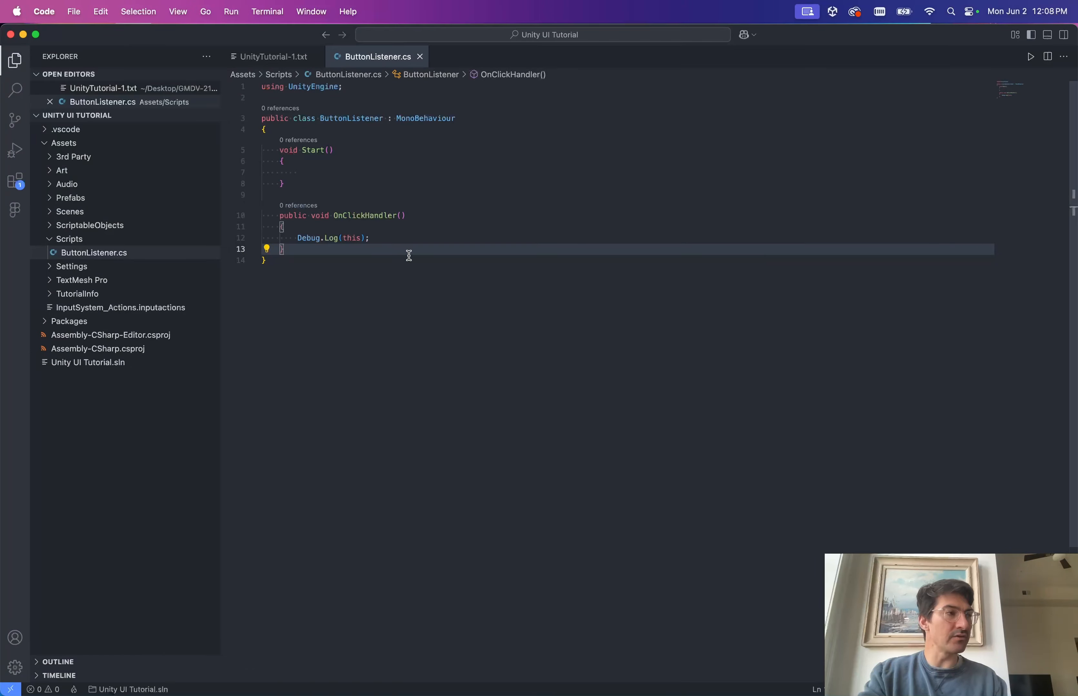
{"action": "key", "text": "ctrl+Left"}
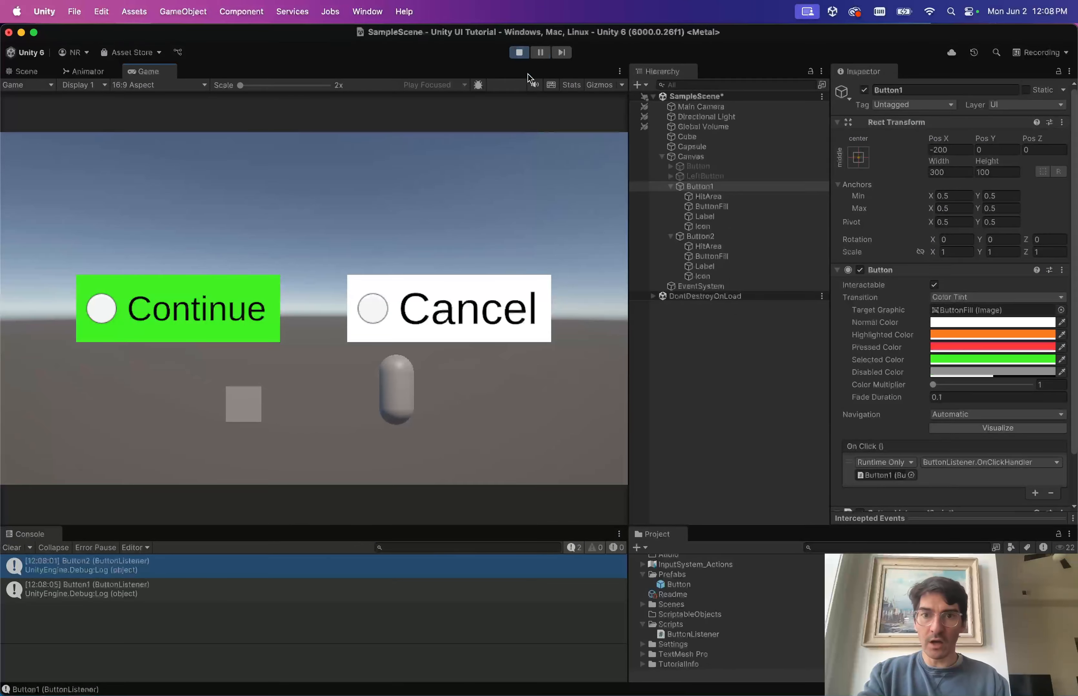
{"action": "left_click", "coordinate": [519, 54]}
{"action": "scroll", "coordinate": [889, 402], "scroll_direction": "down", "scroll_amount": 3}
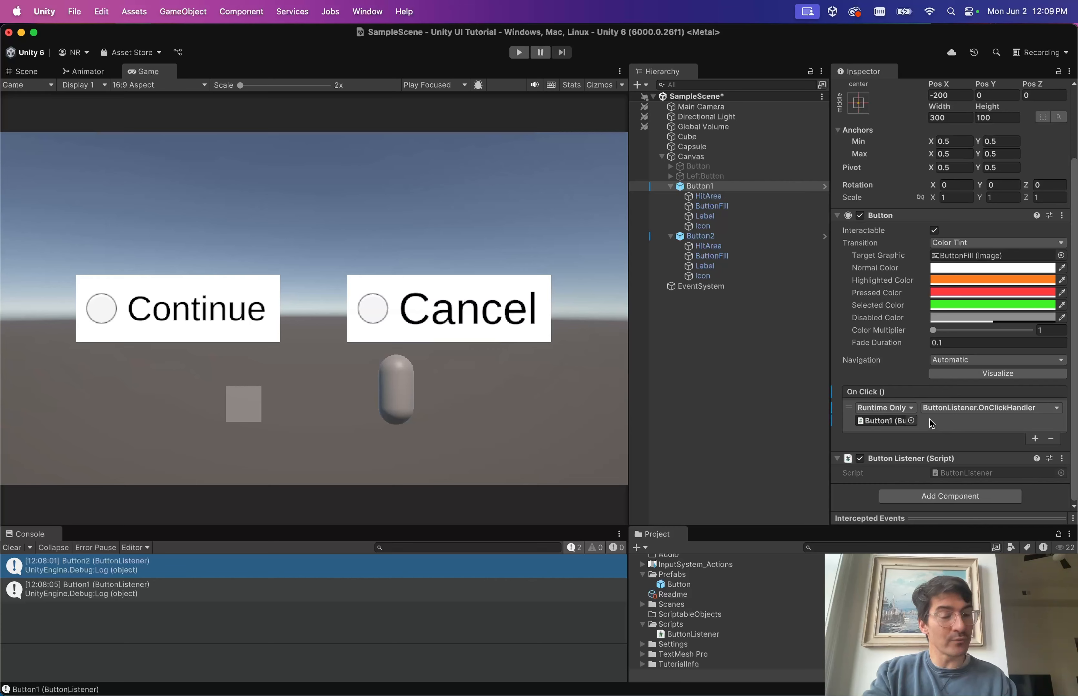
Remove the On Click entry from Button1 and Button2 together and confirm both lists are empty.
{"action": "left_click", "coordinate": [707, 236], "text": "super"}
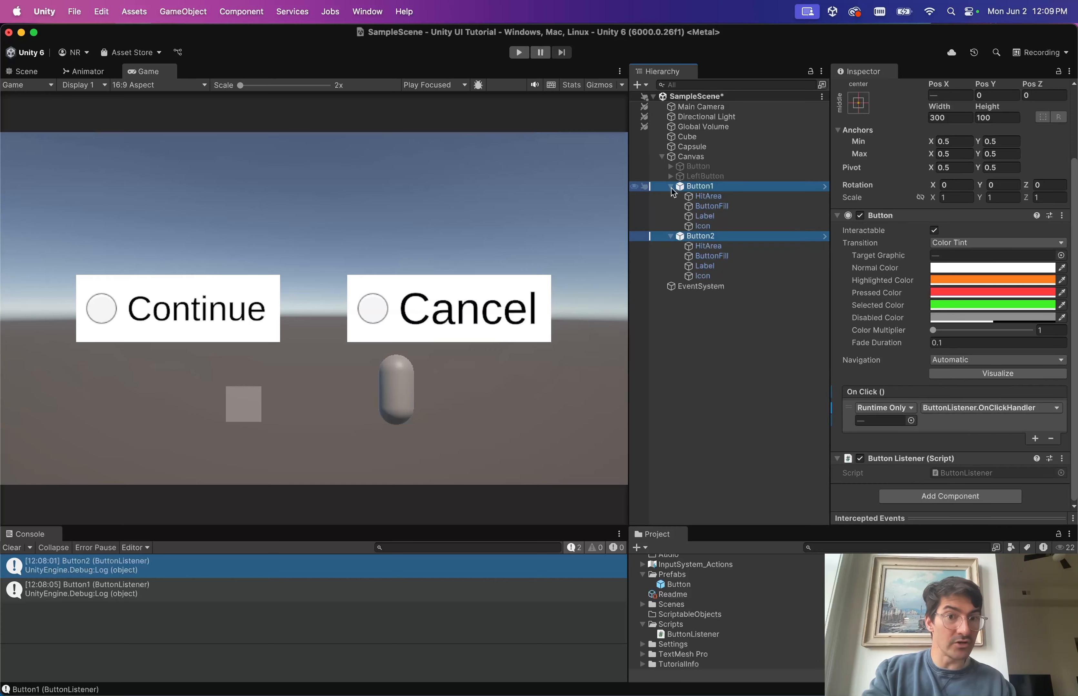
{"action": "left_click", "coordinate": [1051, 439]}
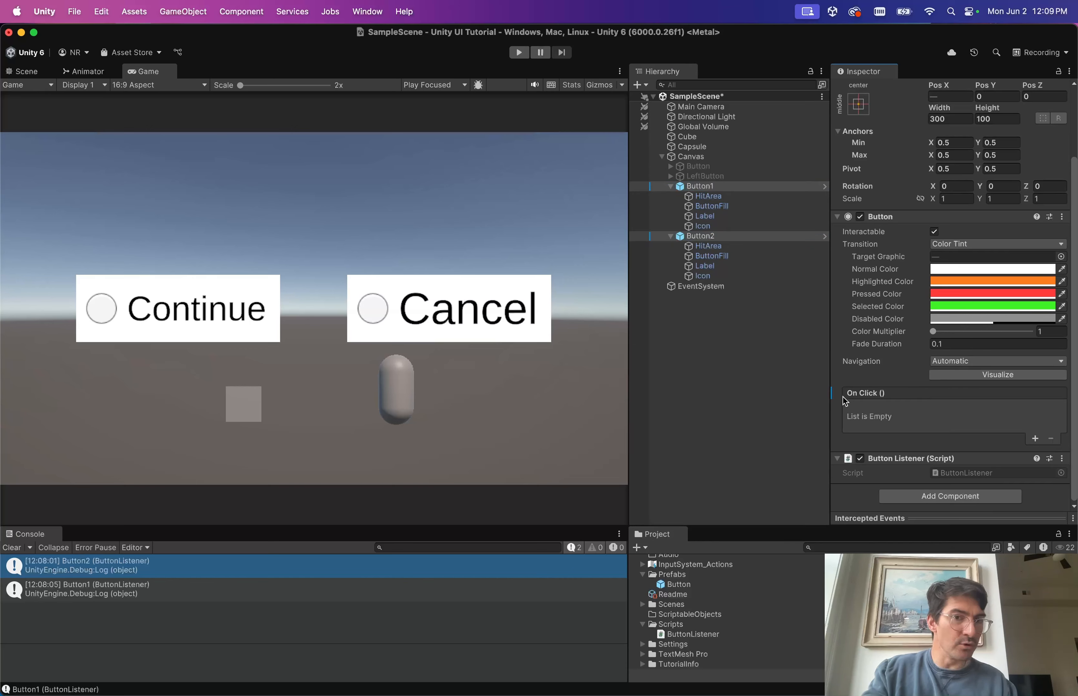
{"action": "left_click", "coordinate": [712, 187]}
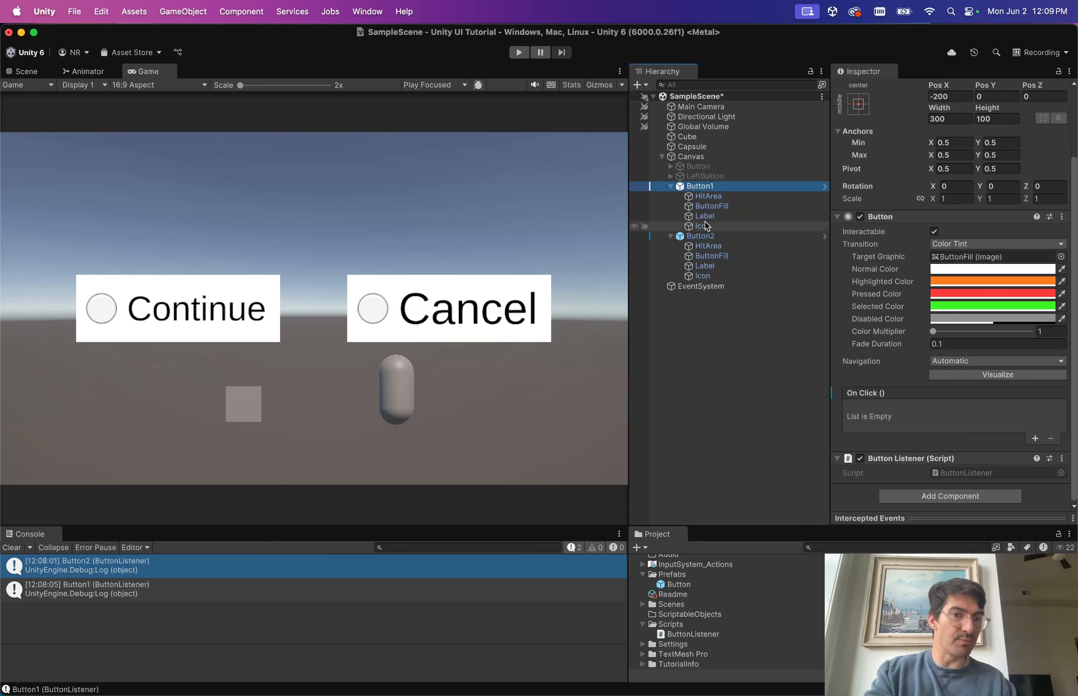
{"action": "left_click", "coordinate": [707, 236]}
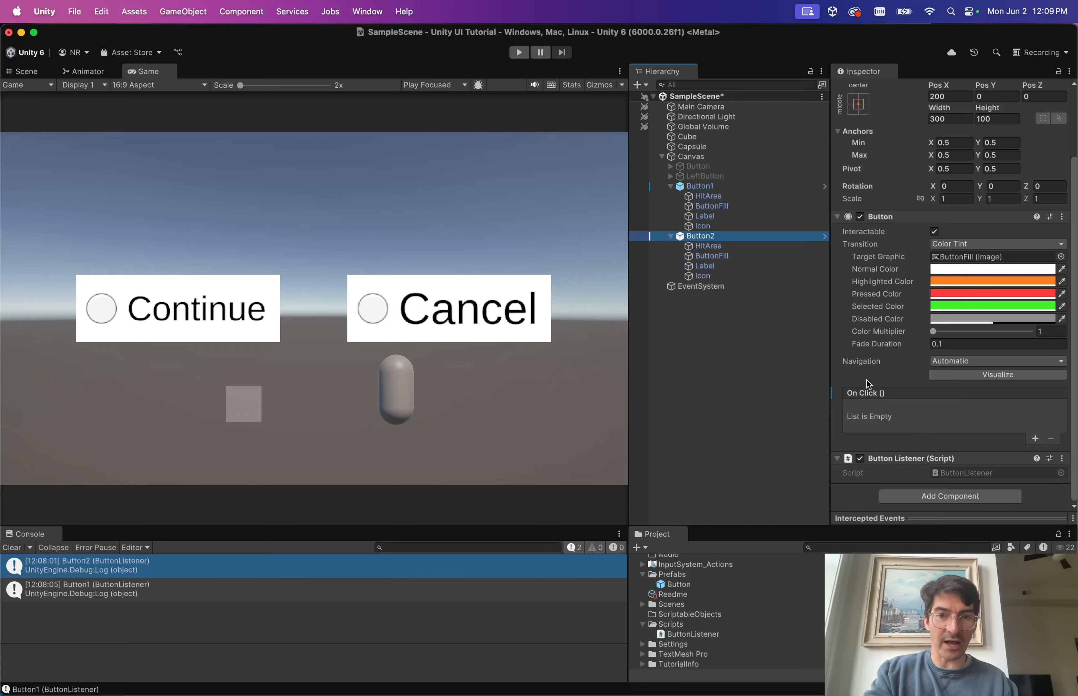
{"action": "key", "text": "ctrl+Right"}
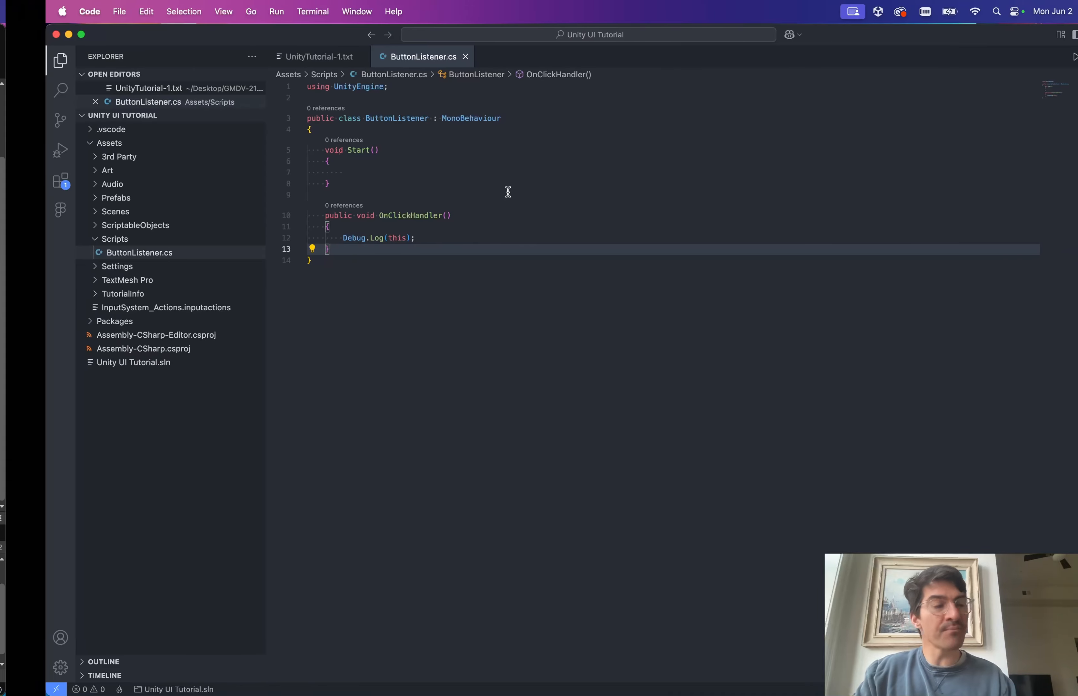
Look over the empty Start method in ButtonListener.cs, then return to Unity.
{"action": "key", "text": "ctrl+Left"}
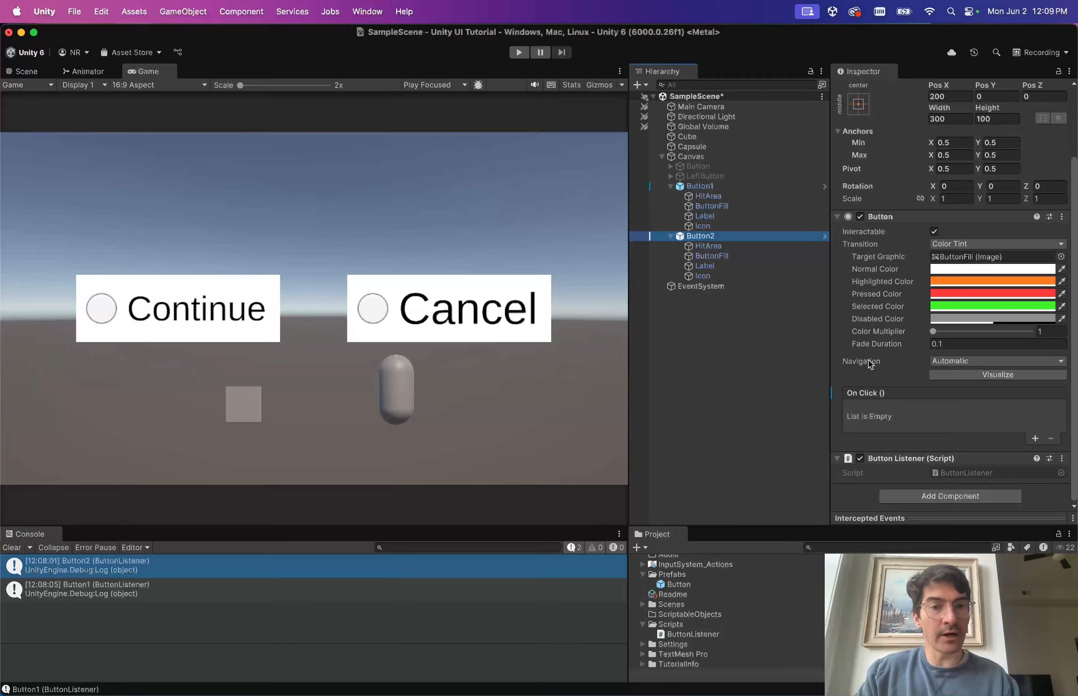
{"action": "key", "text": "ctrl+Right"}
{"action": "left_click", "coordinate": [507, 159]}
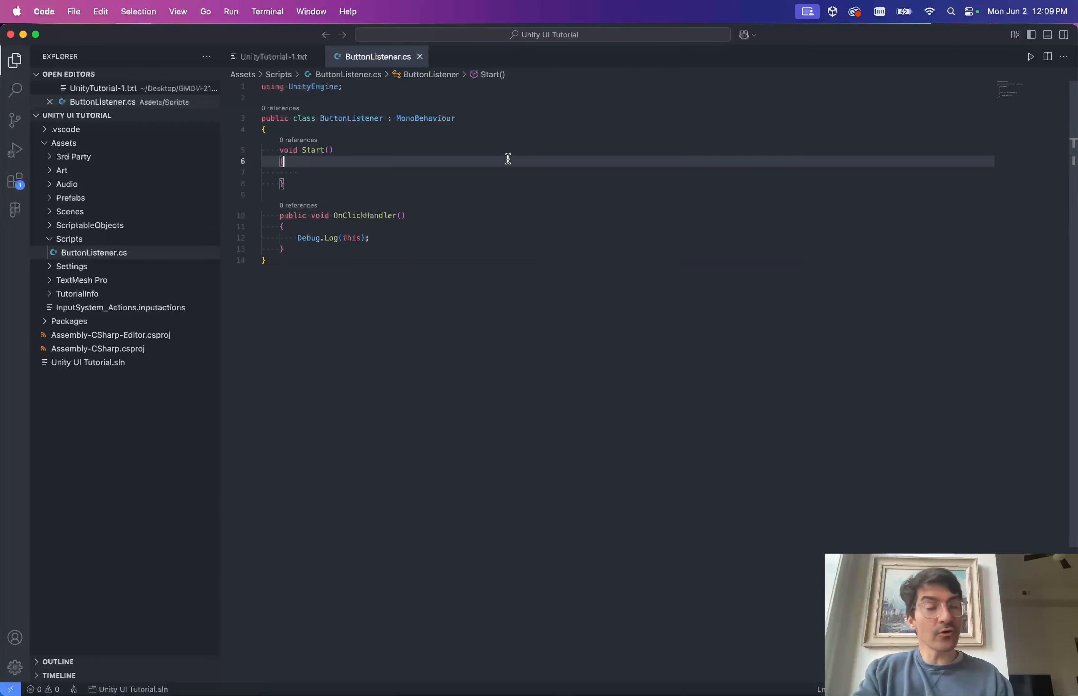
{"action": "key", "text": "Down"}
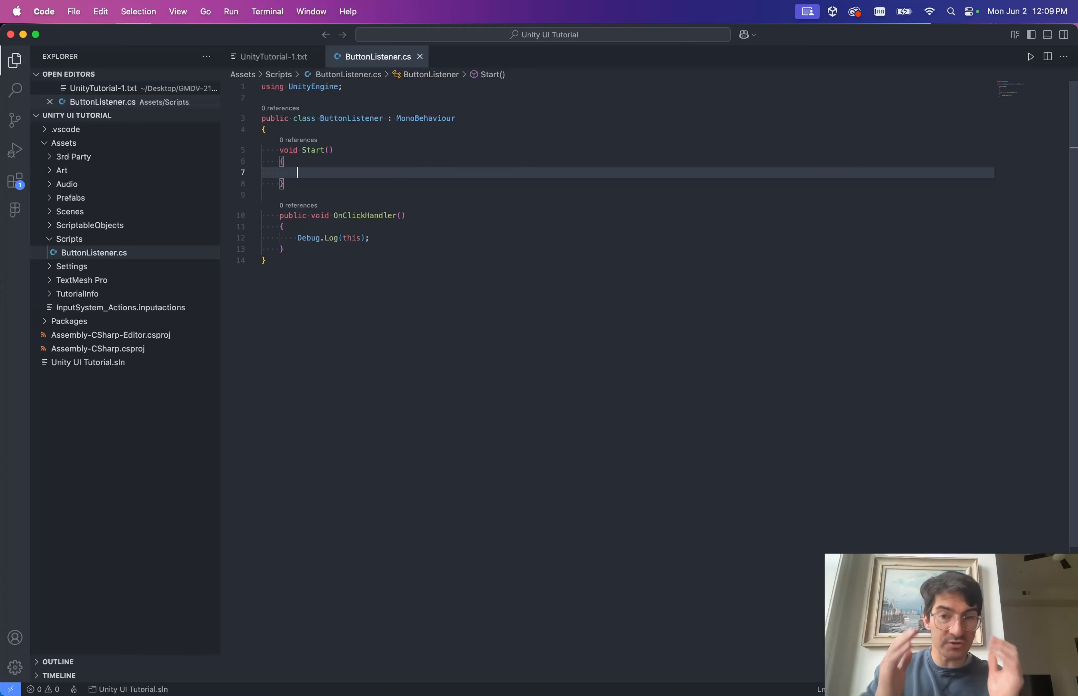
{"action": "key", "text": "Up"}
{"action": "key", "text": "Up"}
{"action": "key", "text": "Up"}
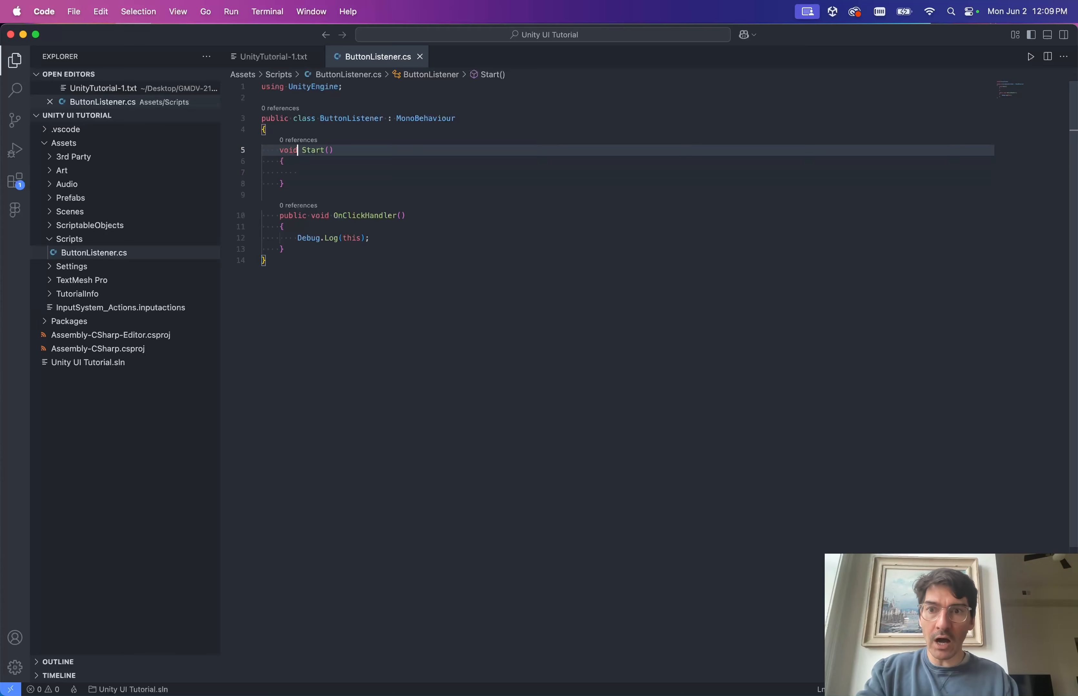
{"action": "key", "text": "Down"}
{"action": "key", "text": "Down"}
{"action": "key", "text": "Down"}
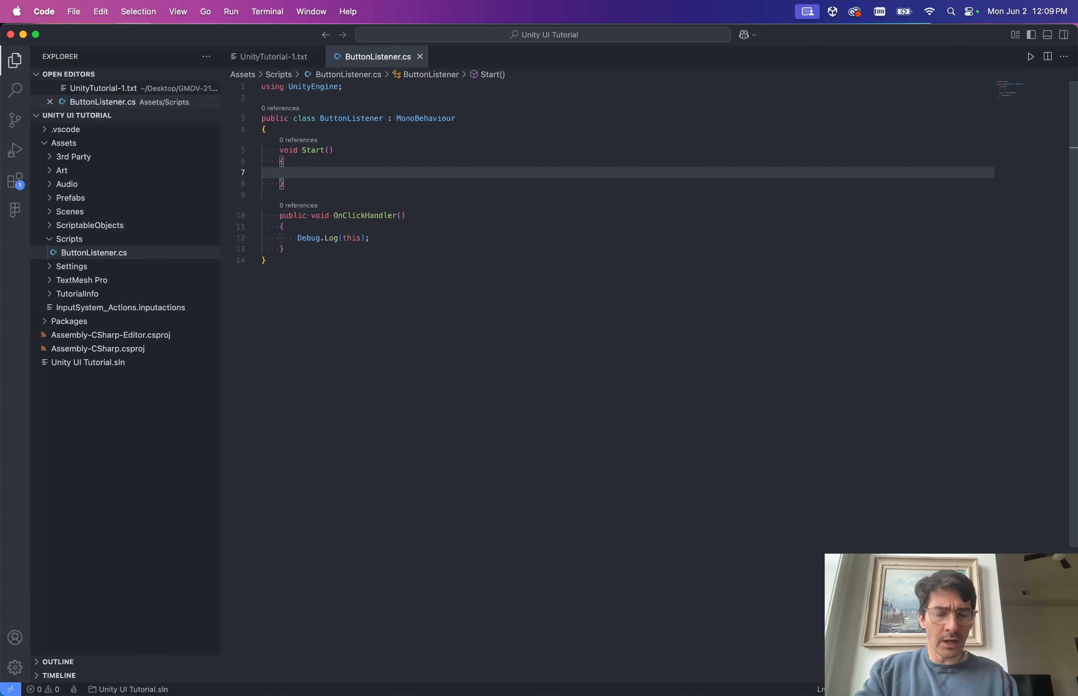
{"action": "key", "text": "ctrl+Left"}
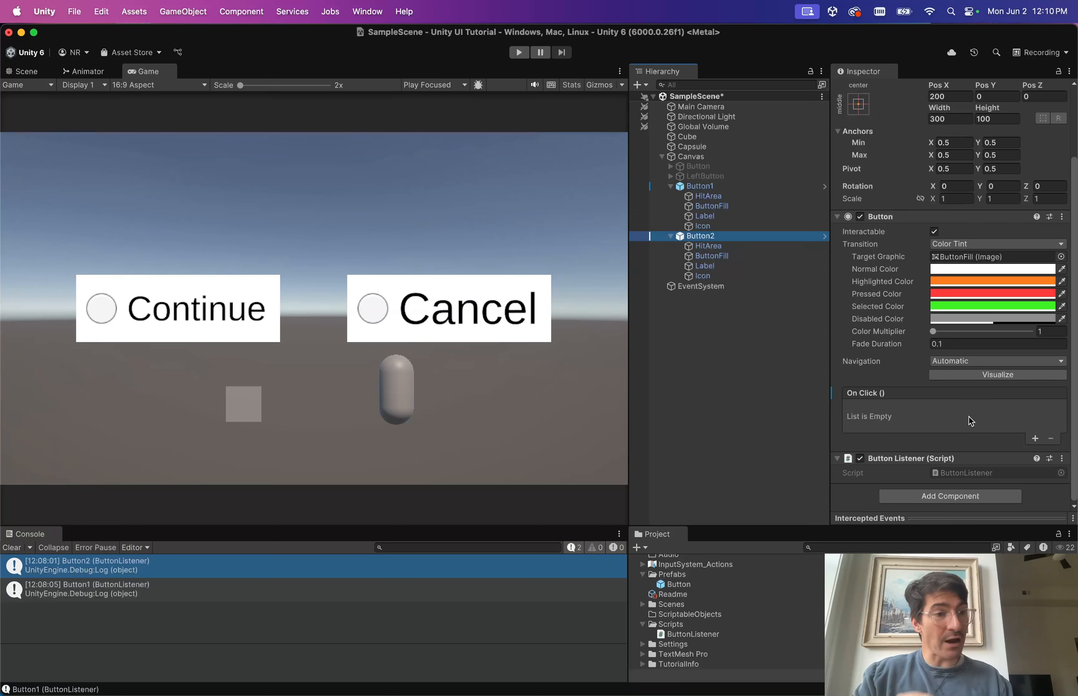
{"action": "left_click", "coordinate": [878, 426]}
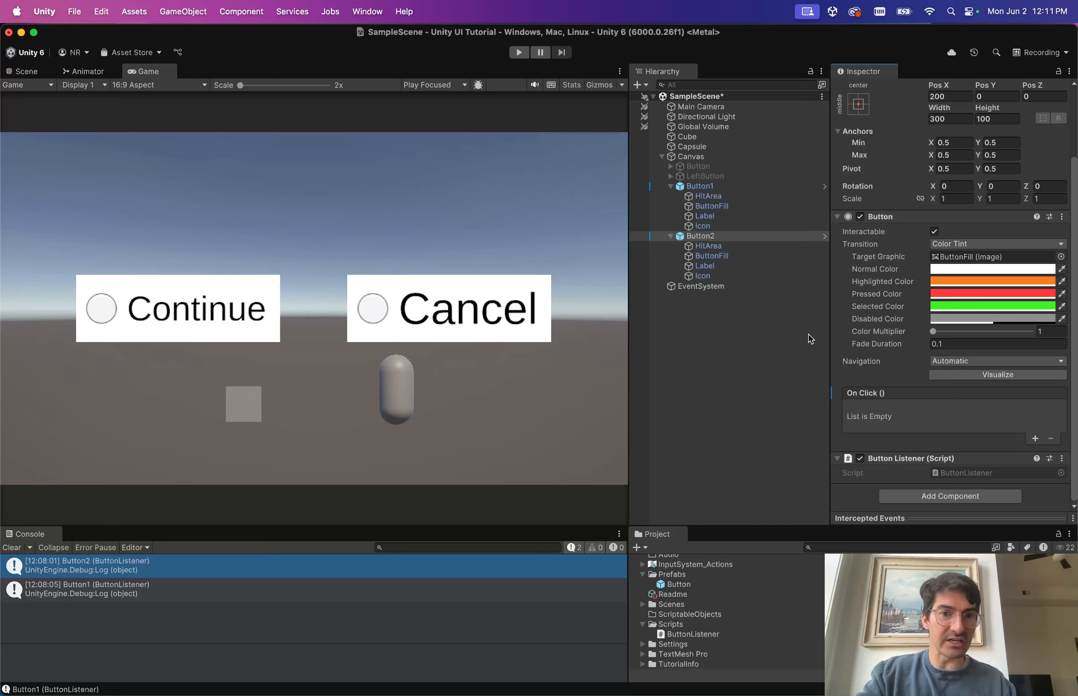
Add a Runtime Only On Click entry on Button2 calling ButtonListener.OnClickHandler, then save the scene.
{"action": "left_click", "coordinate": [1035, 439]}
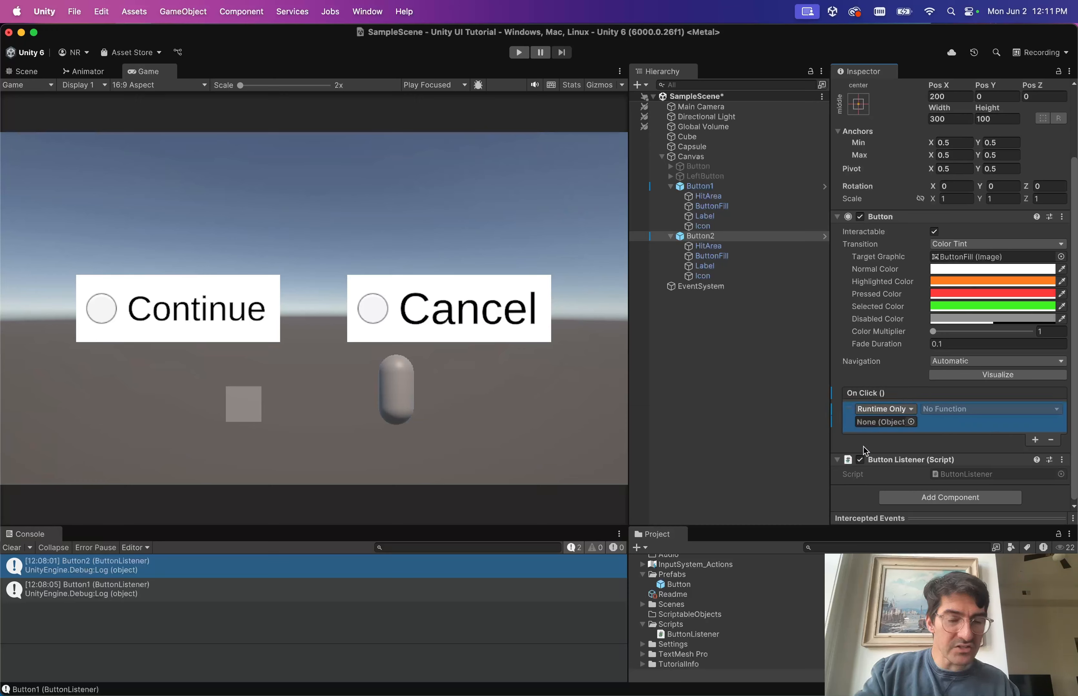
{"action": "scroll", "coordinate": [987, 441], "scroll_direction": "down", "scroll_amount": 1}
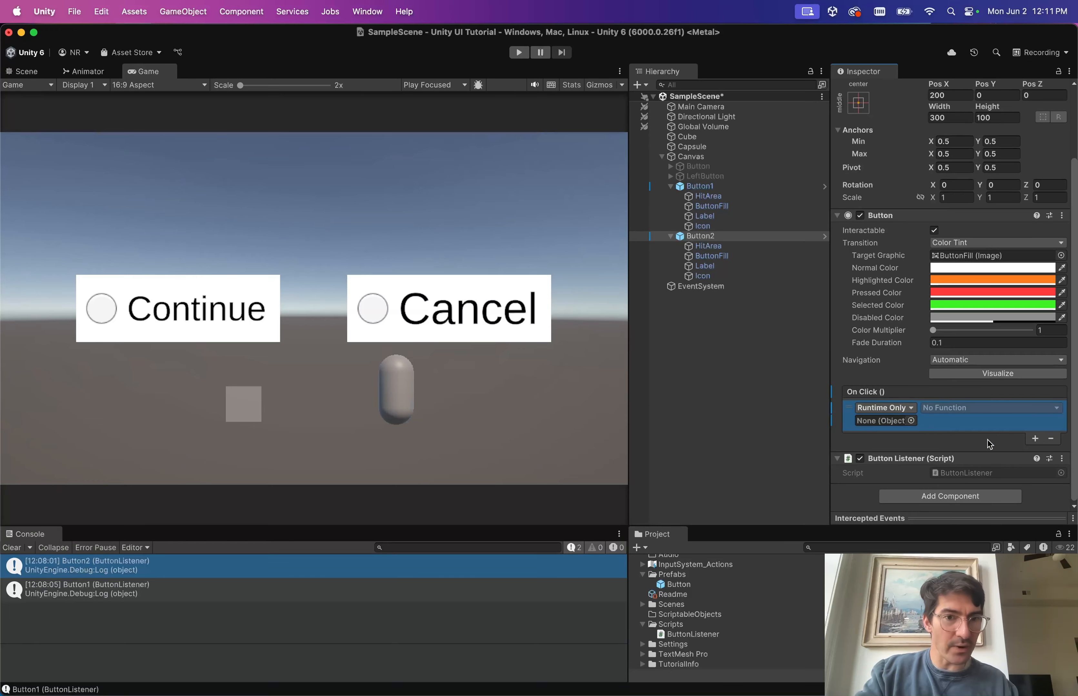
{"action": "left_click_drag", "start_coordinate": [700, 236], "coordinate": [880, 419]}
{"action": "left_click", "coordinate": [950, 407]}
{"action": "mouse_move", "coordinate": [975, 484]}
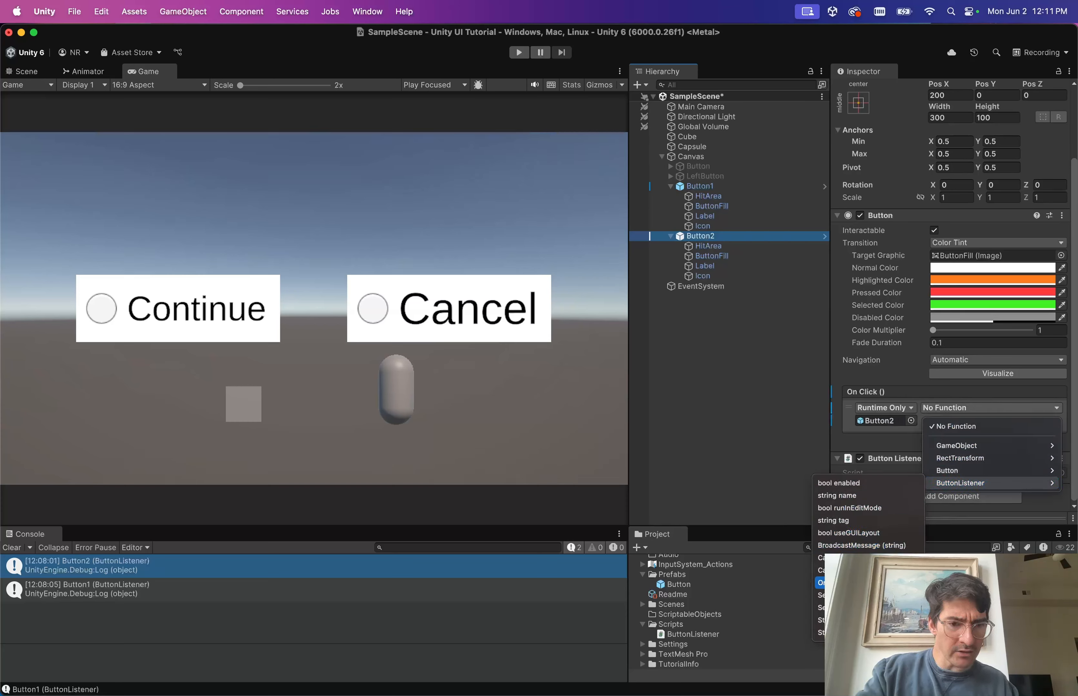
{"action": "left_click", "coordinate": [820, 582]}
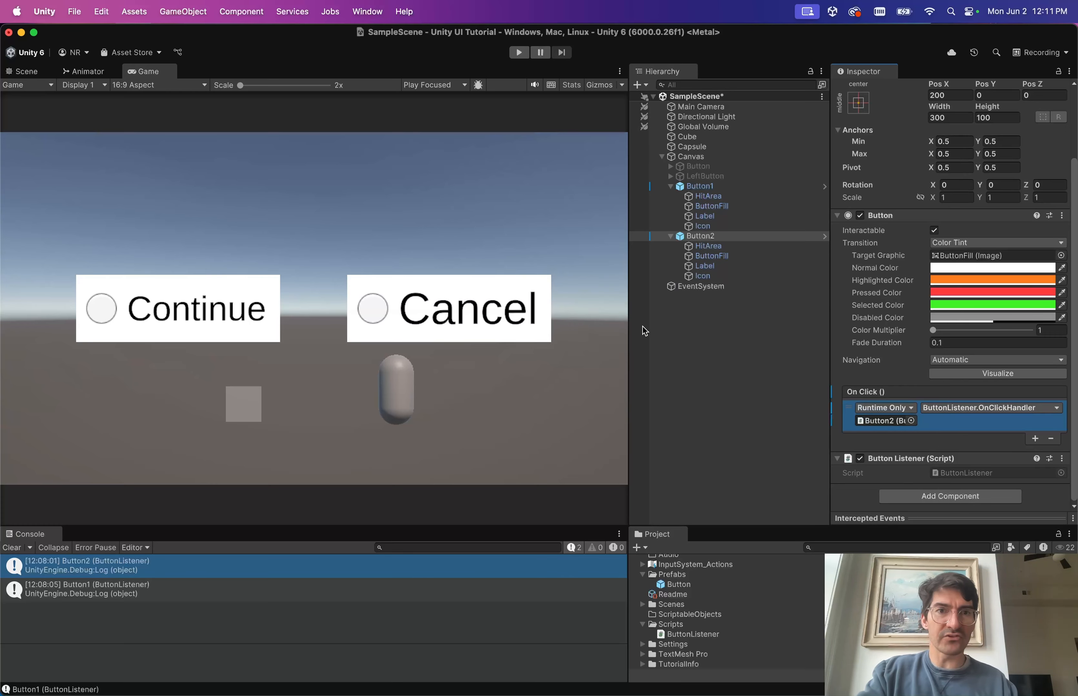
{"action": "key", "text": "super+s"}
Rename the OnClickHandler method on line 10 of ButtonListener.cs to OnClickListener and save.
{"action": "key", "text": "ctrl+Right"}
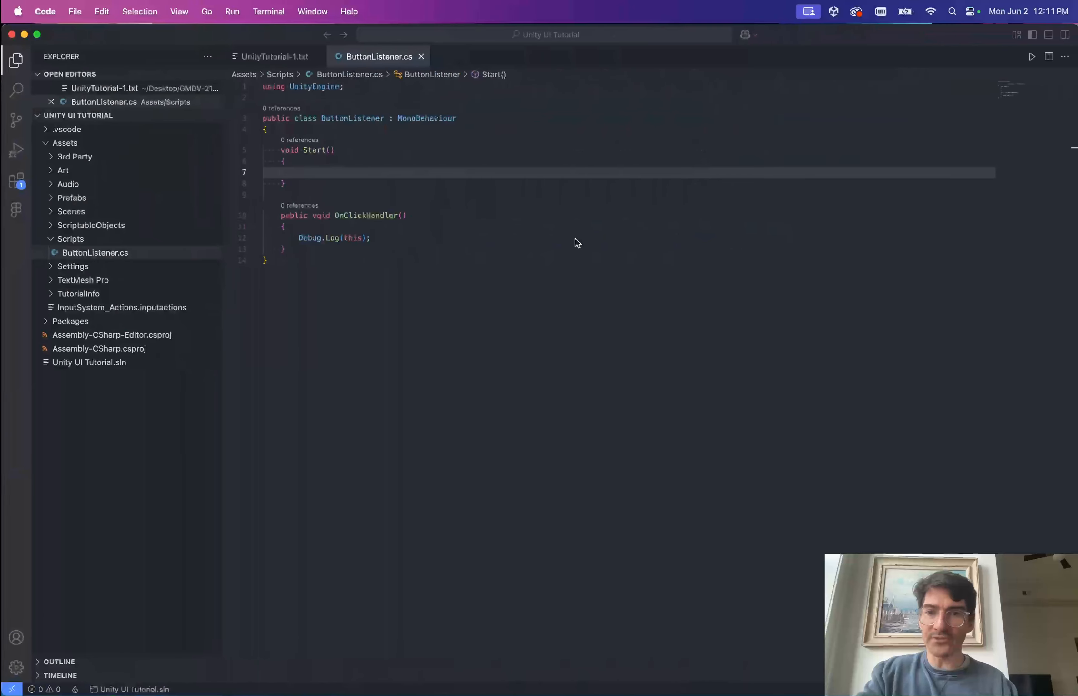
{"action": "left_click", "coordinate": [472, 222]}
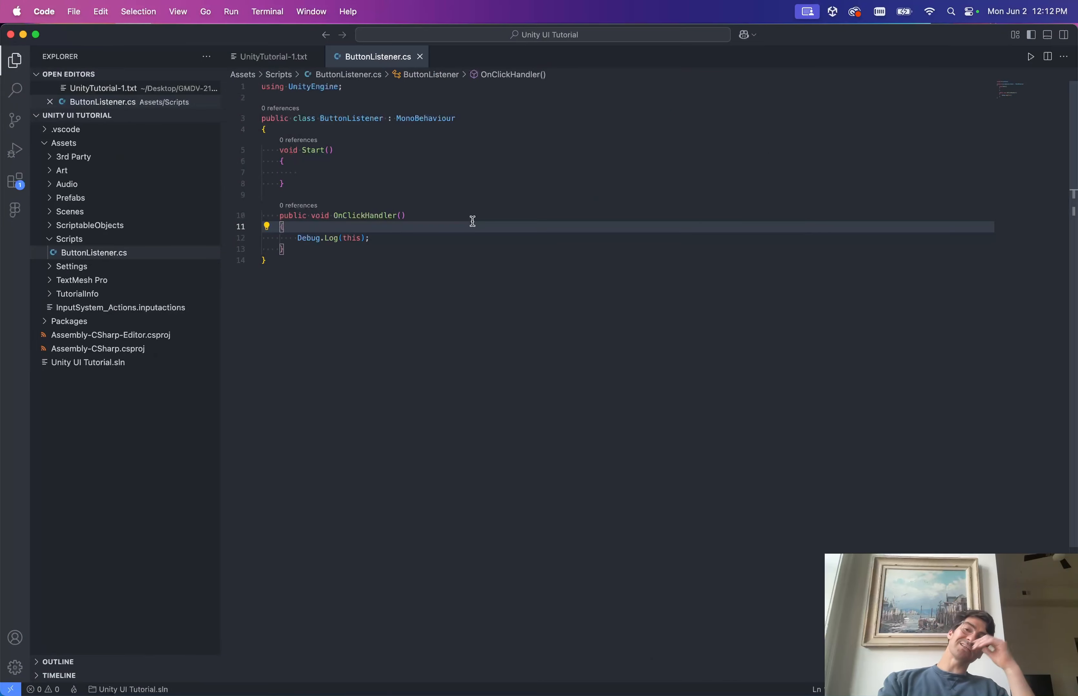
{"action": "key", "text": "Down"}
{"action": "key", "text": "Up"}
{"action": "key", "text": "Up"}
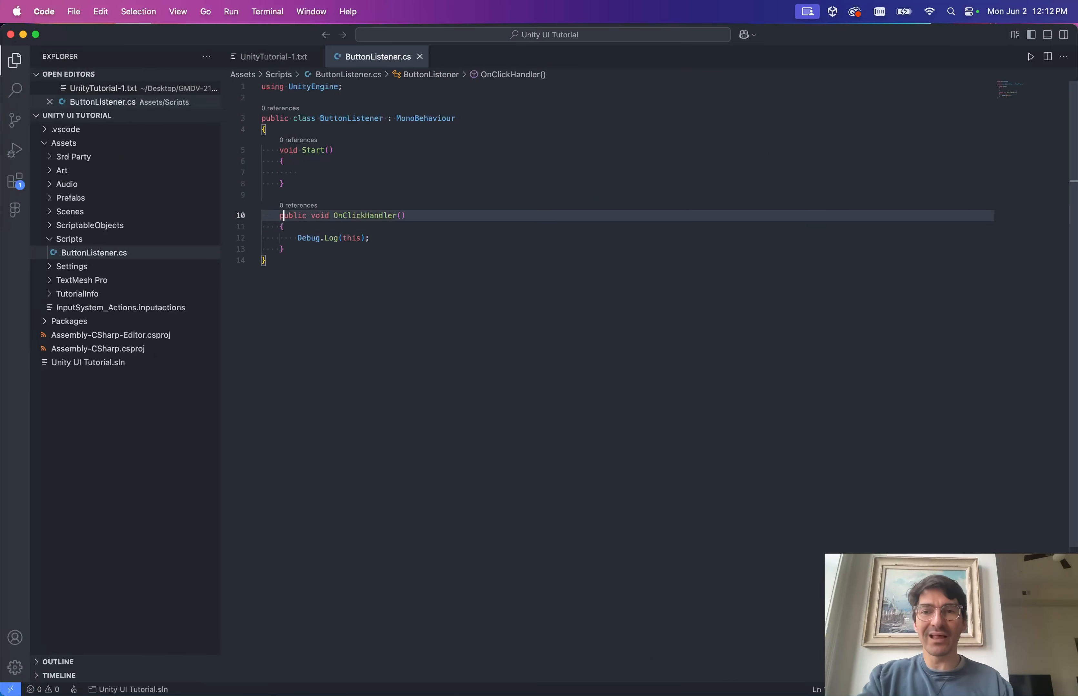
{"action": "left_click", "coordinate": [343, 212]}
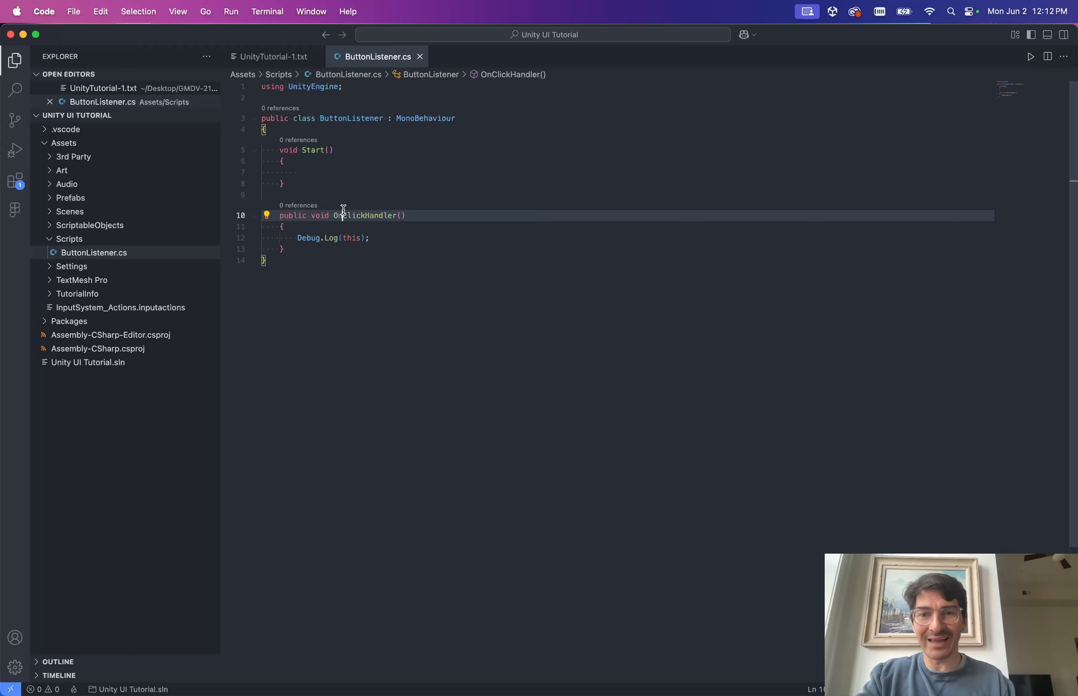
{"action": "key", "text": "Left"}
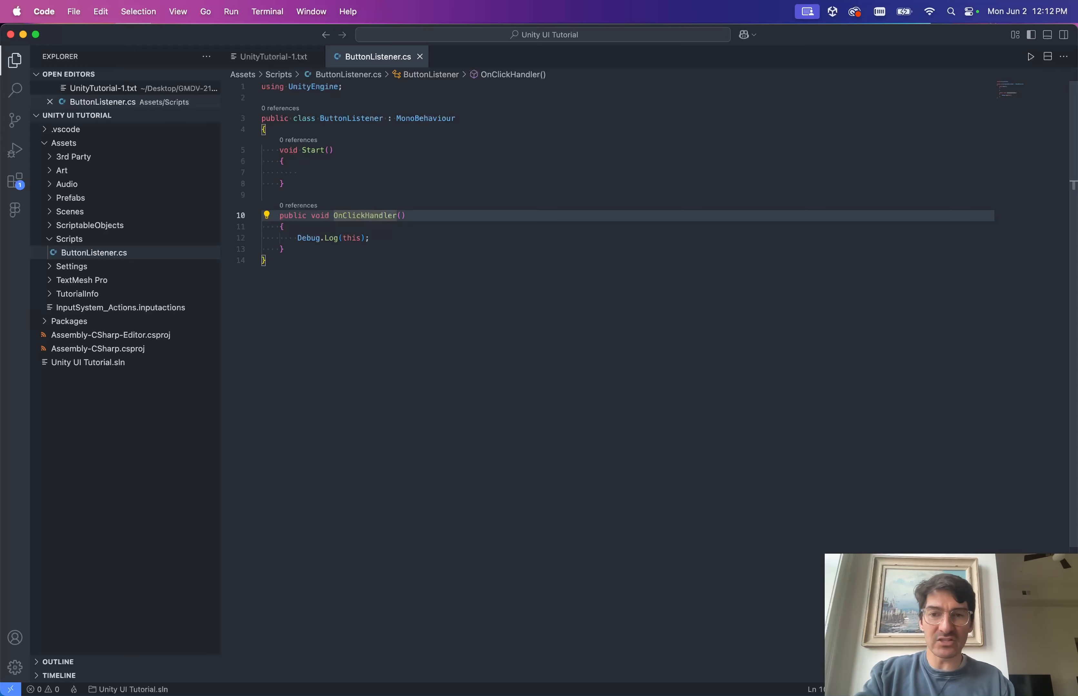
{"action": "key", "text": "shift+alt+Right"}
{"action": "type", "text": "Listener"}
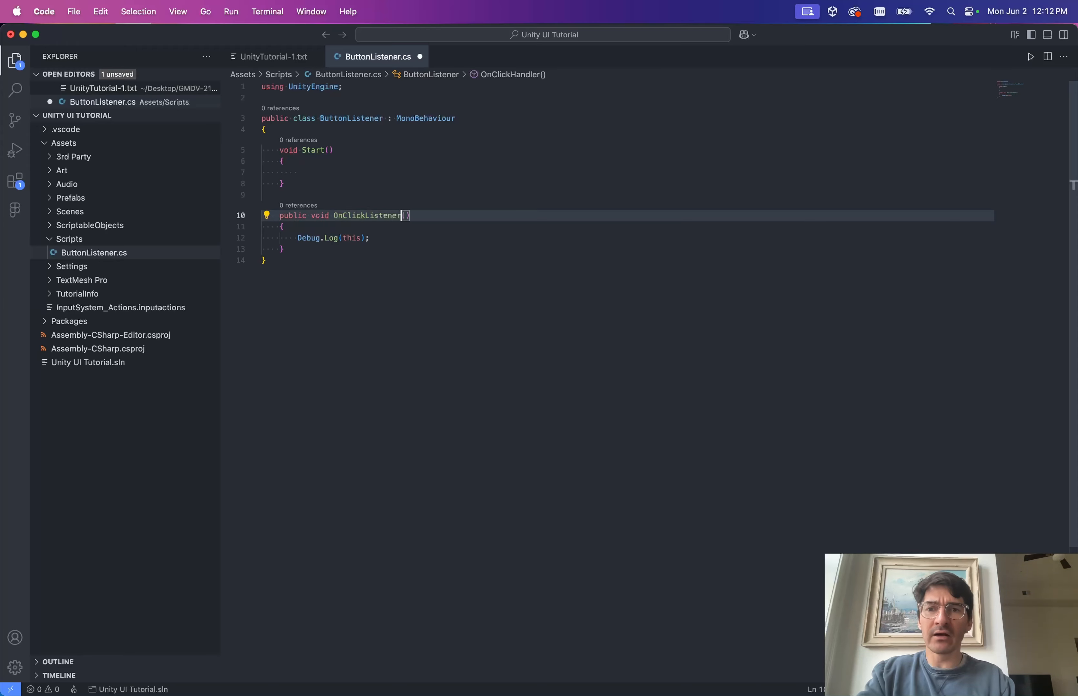
{"action": "key", "text": "super+s"}
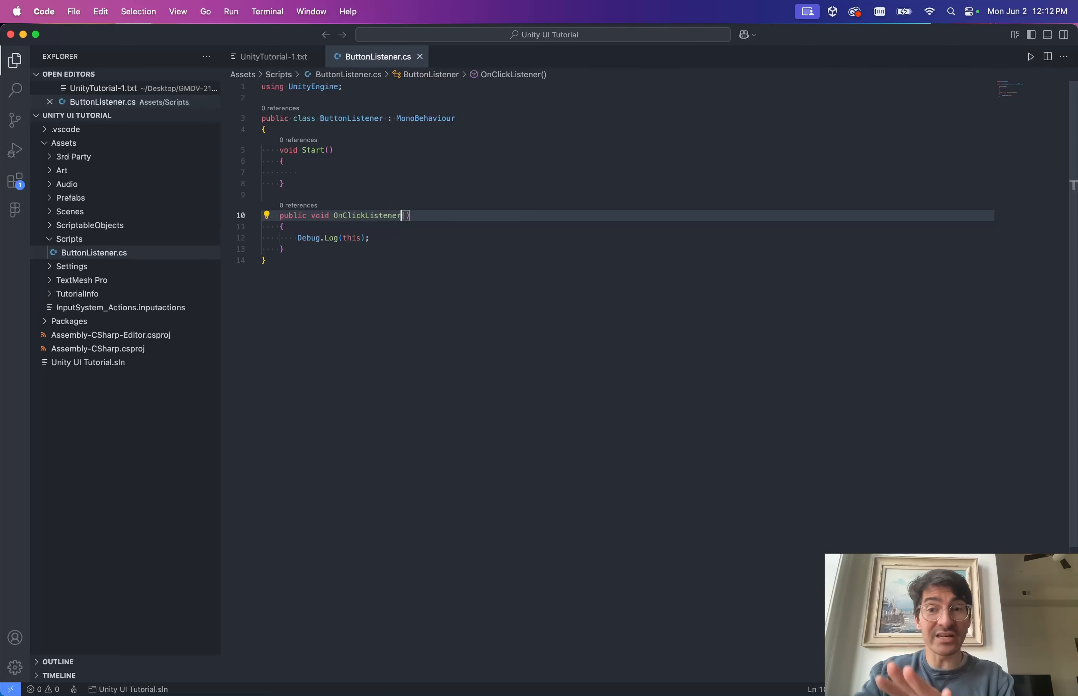
{"action": "left_click", "coordinate": [368, 271]}
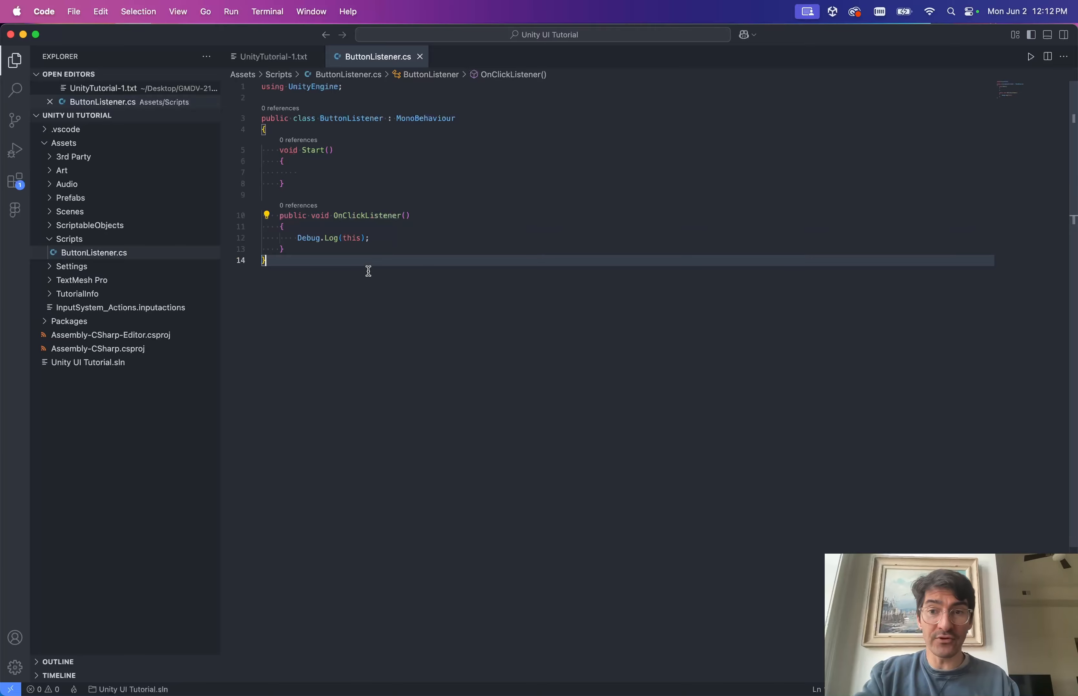
{"action": "key", "text": "ctrl+Left"}
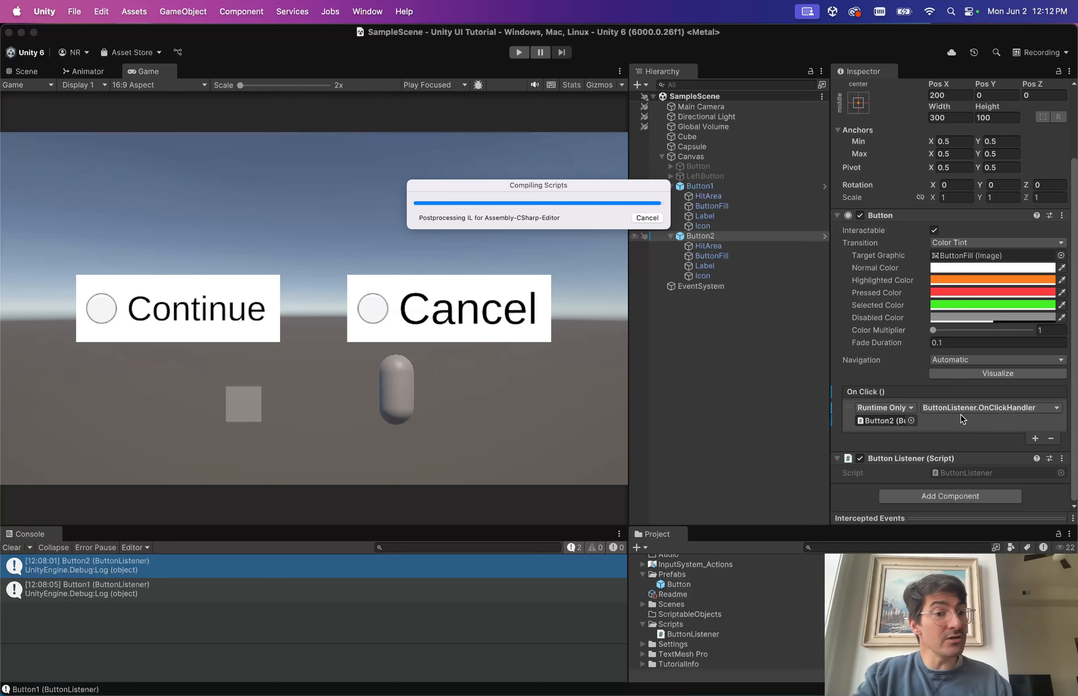
Enter Play mode and click Cancel in the Game view, confirming nothing appears in the Console.
{"action": "scroll", "coordinate": [973, 429], "scroll_direction": "down", "scroll_amount": 3}
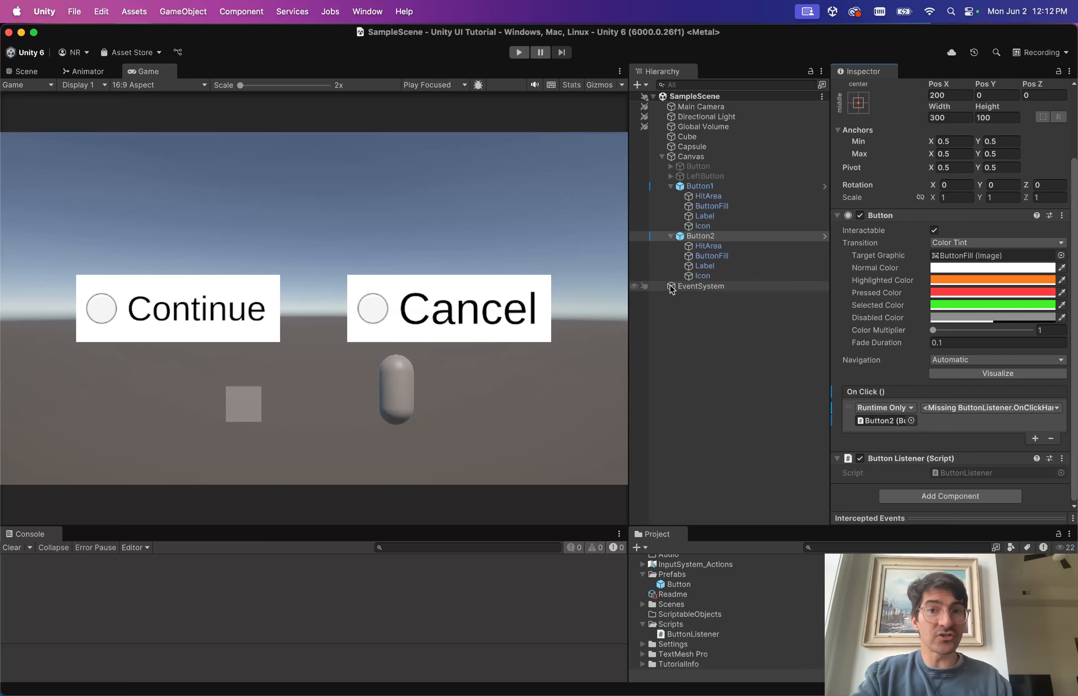
{"action": "left_click", "coordinate": [518, 53]}
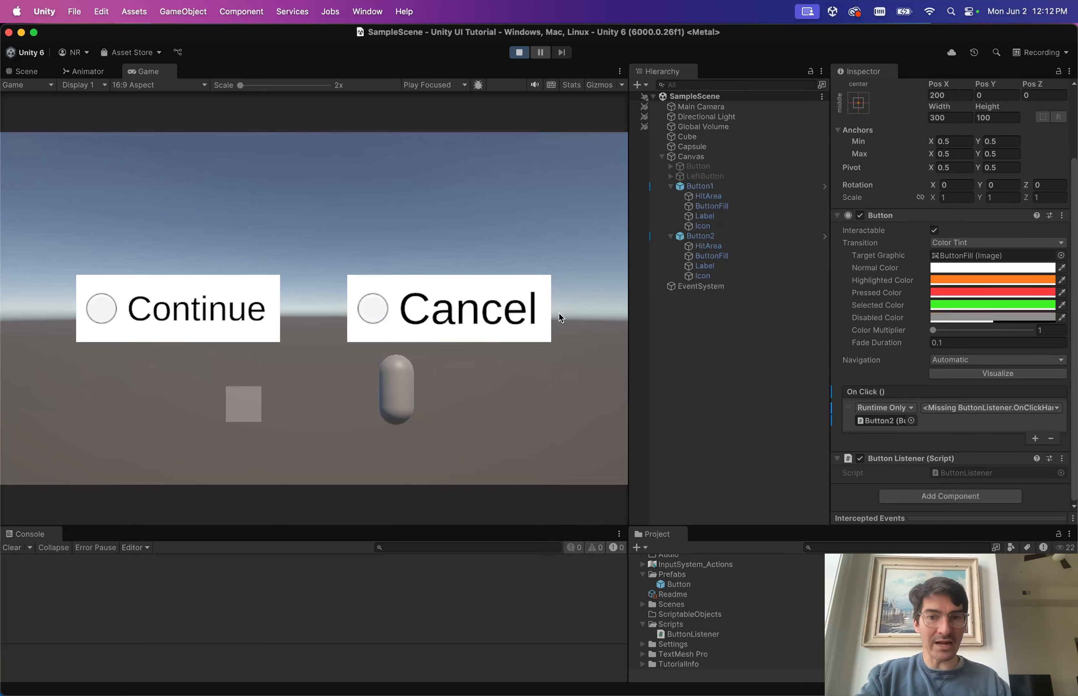
{"action": "left_click", "coordinate": [426, 290]}
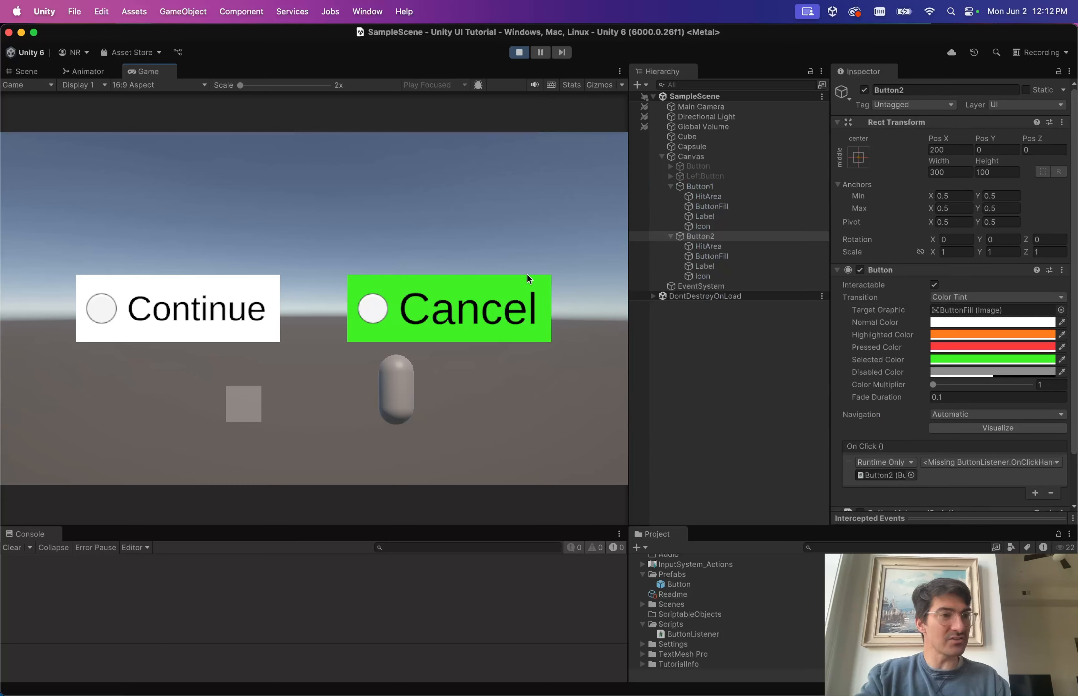
{"action": "scroll", "coordinate": [930, 371], "scroll_direction": "down", "scroll_amount": 3}
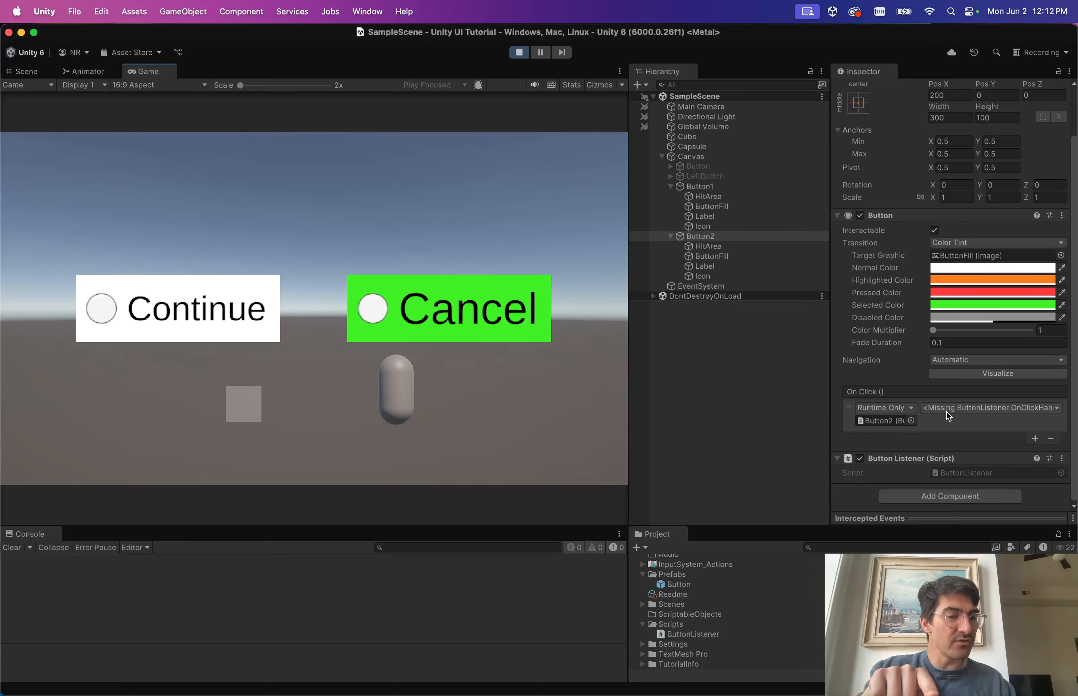
{"action": "key", "text": "ctrl+Right"}
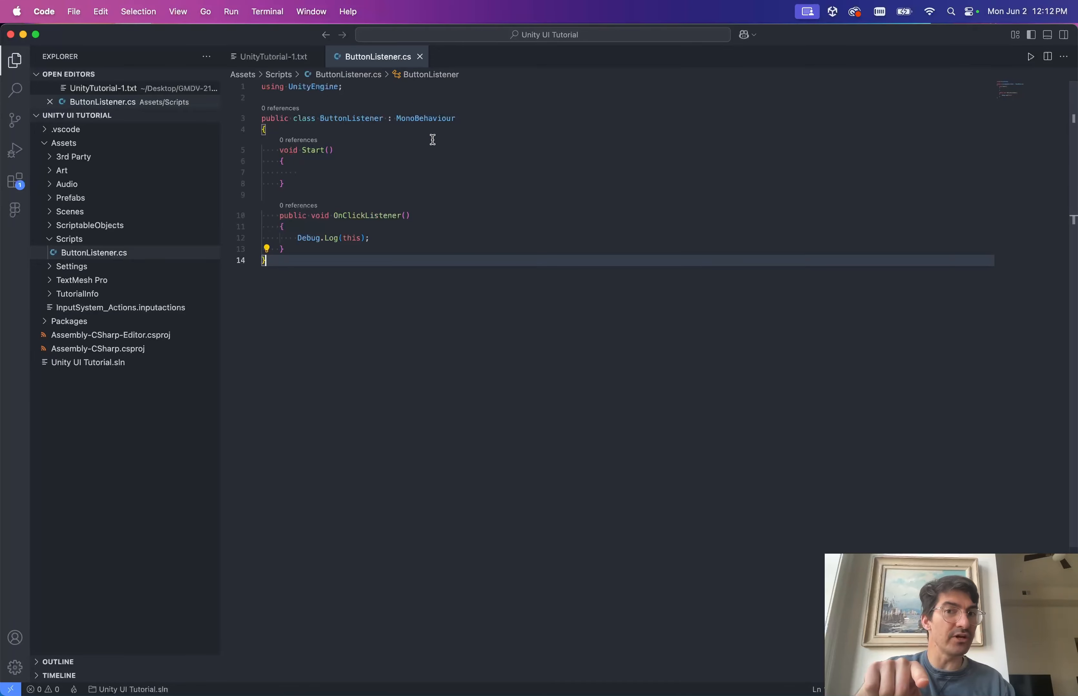
Click Cancel and Continue in the running game several times, confirming the Console stays empty.
{"action": "key", "text": "ctrl+Left"}
{"action": "key", "text": "ctrl+Right"}
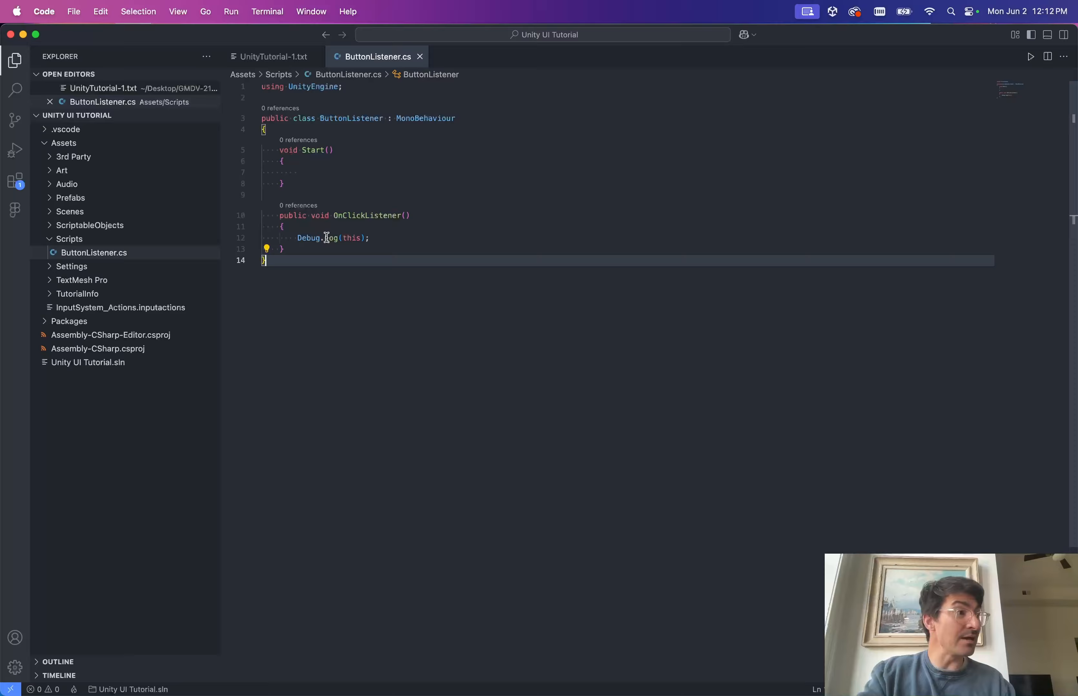
{"action": "key", "text": "ctrl+Left"}
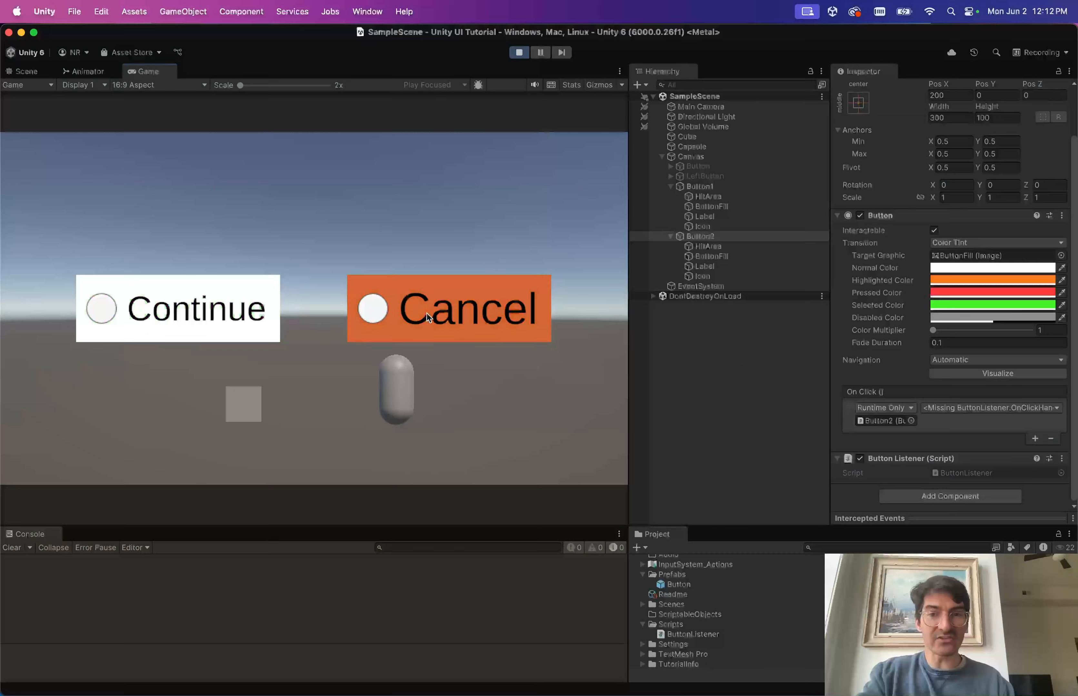
{"action": "left_click", "coordinate": [427, 314]}
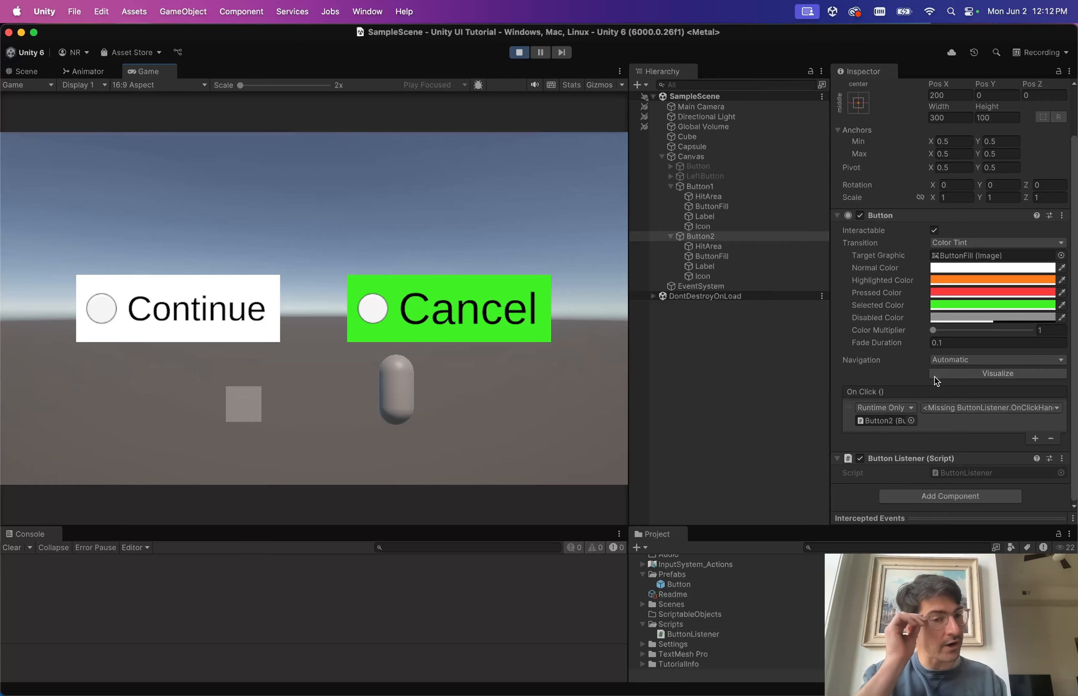
{"action": "key", "text": "ctrl+Right"}
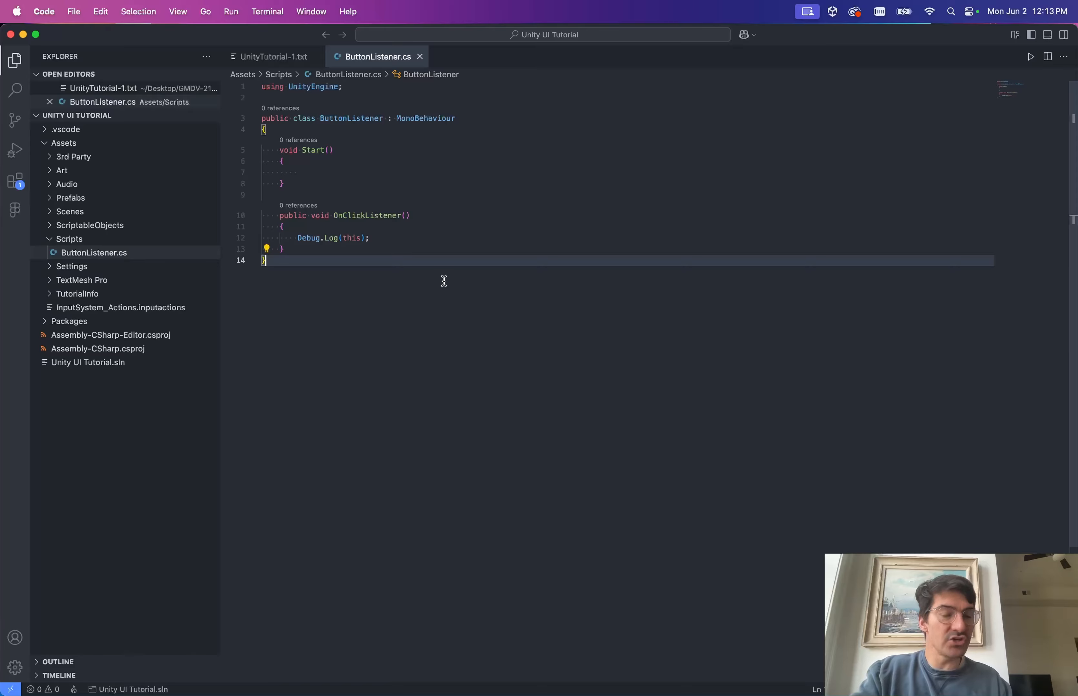
{"action": "key", "text": "ctrl+Left"}
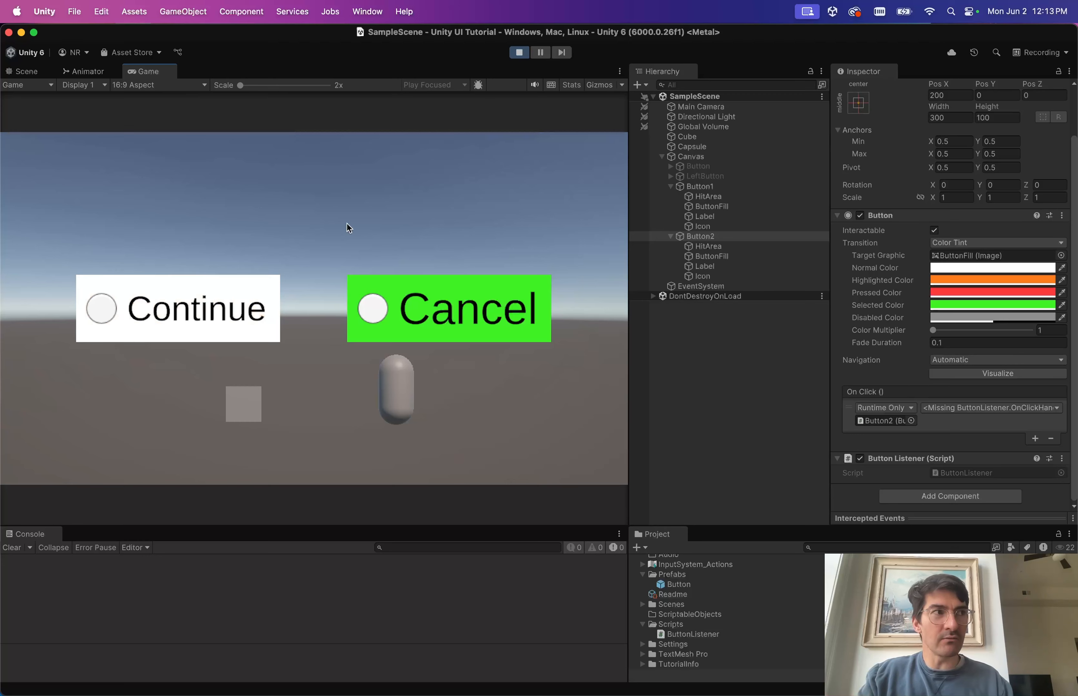
{"action": "left_click", "coordinate": [425, 307]}
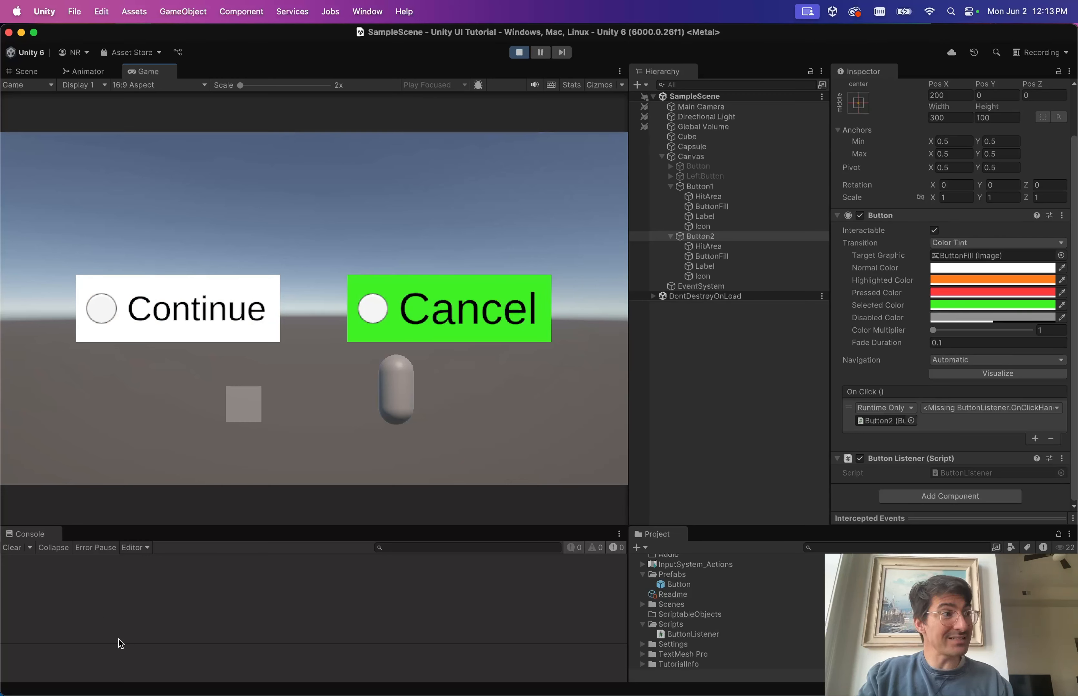
{"action": "left_click", "coordinate": [204, 335]}
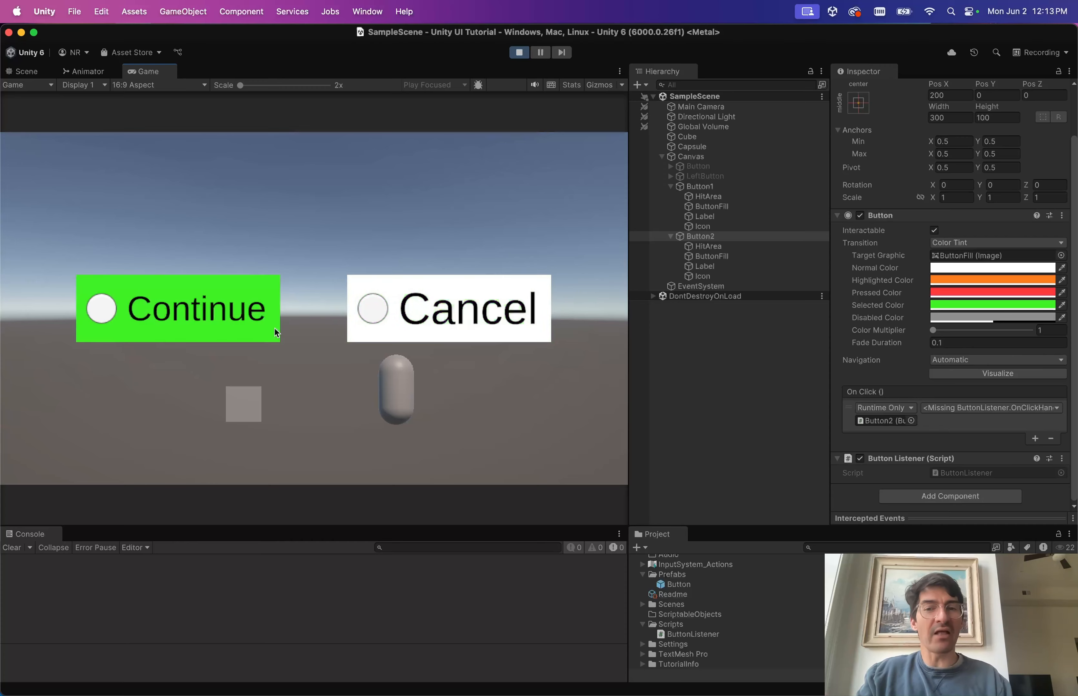
{"action": "left_click", "coordinate": [505, 329]}
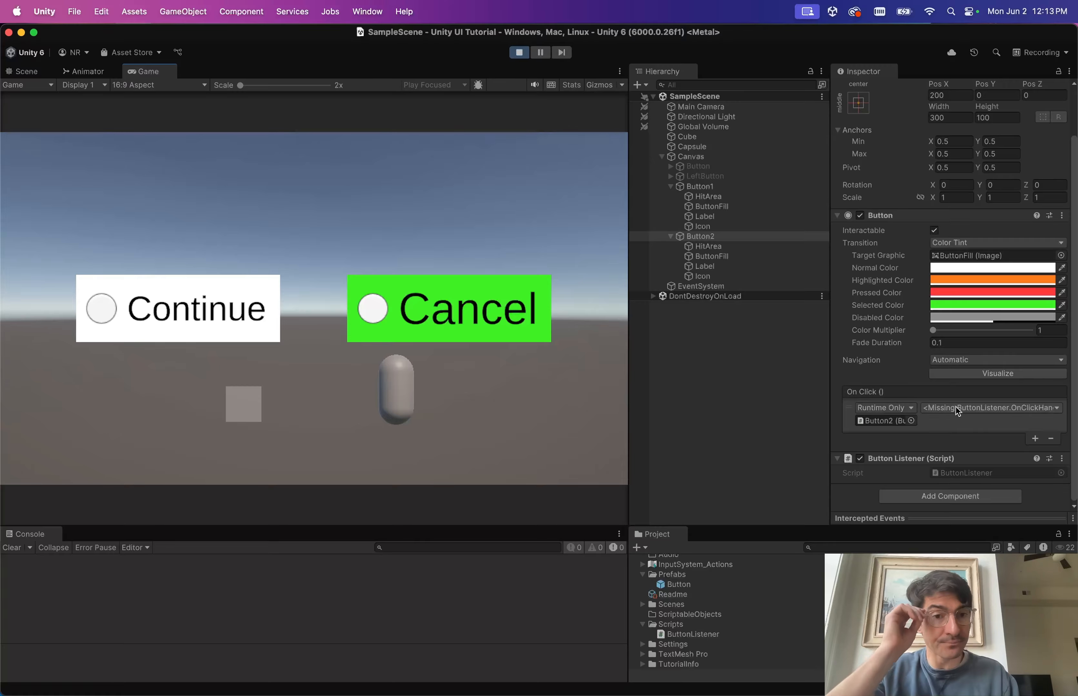
Undo the rename so the method is named OnClickHandler again, and save ButtonListener.cs.
{"action": "key", "text": "ctrl+Right"}
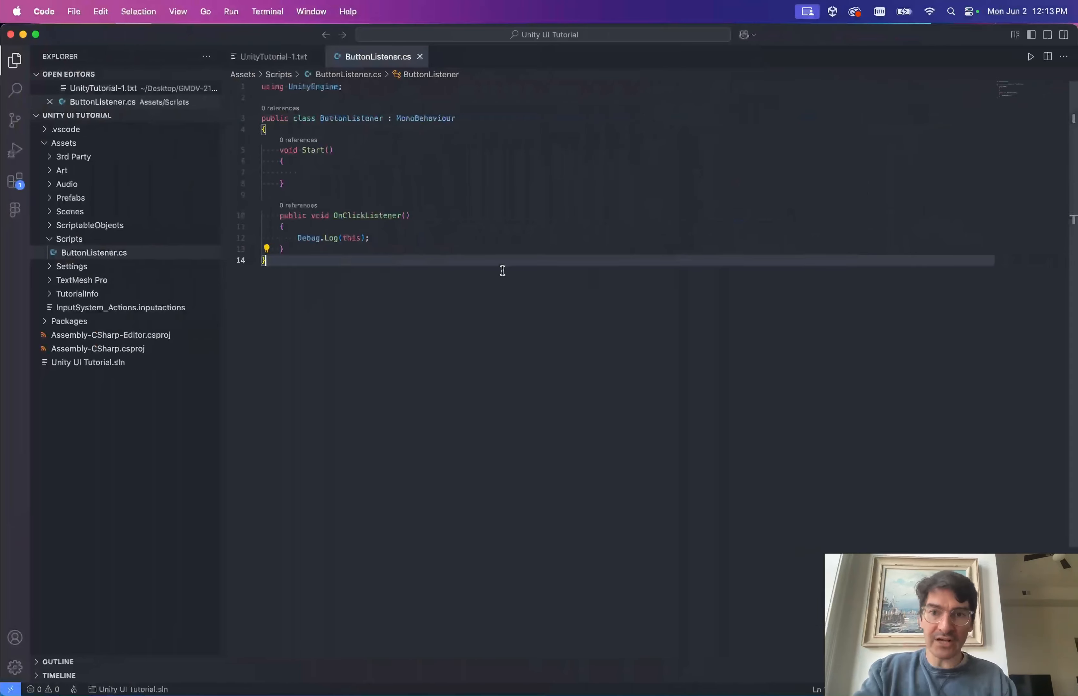
{"action": "key", "text": "super+z"}
{"action": "key", "text": "super+s"}
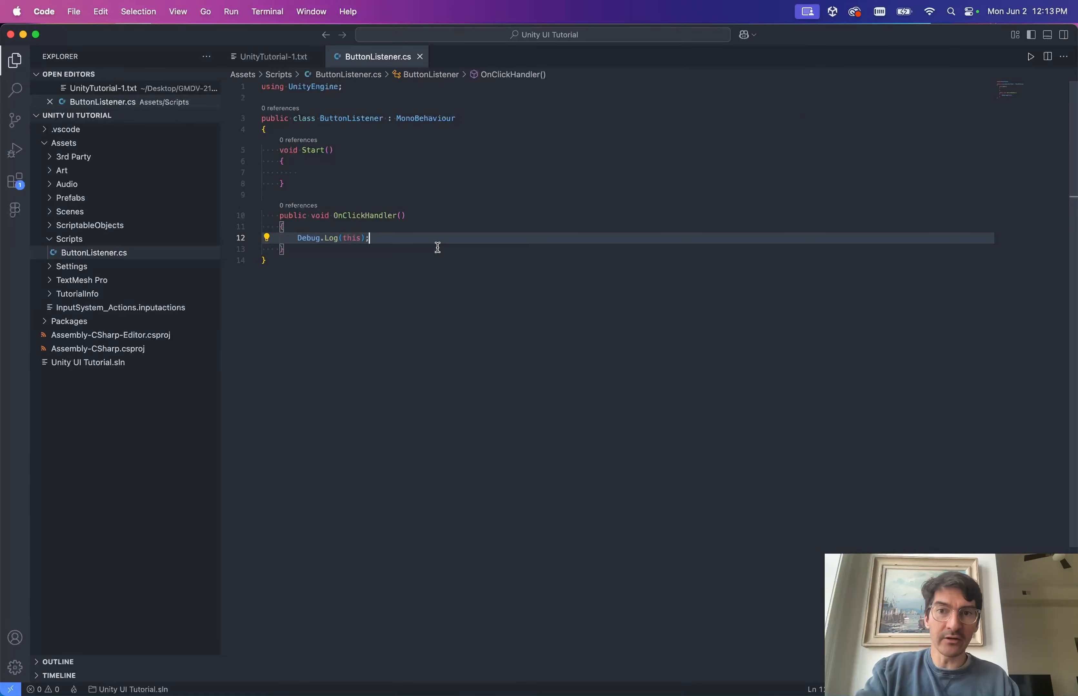
{"action": "key", "text": "ctrl+Left"}
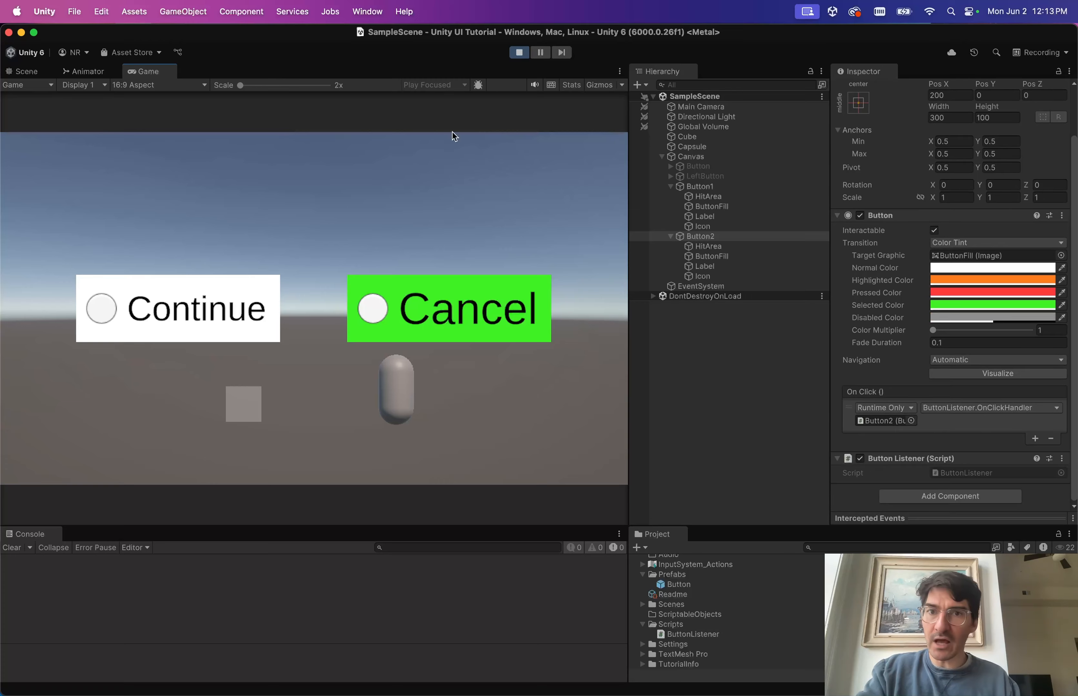
Click Cancel and Continue repeatedly in the Game view, checking Button1's empty On Click list.
{"action": "left_click", "coordinate": [495, 302]}
{"action": "left_click", "coordinate": [240, 312]}
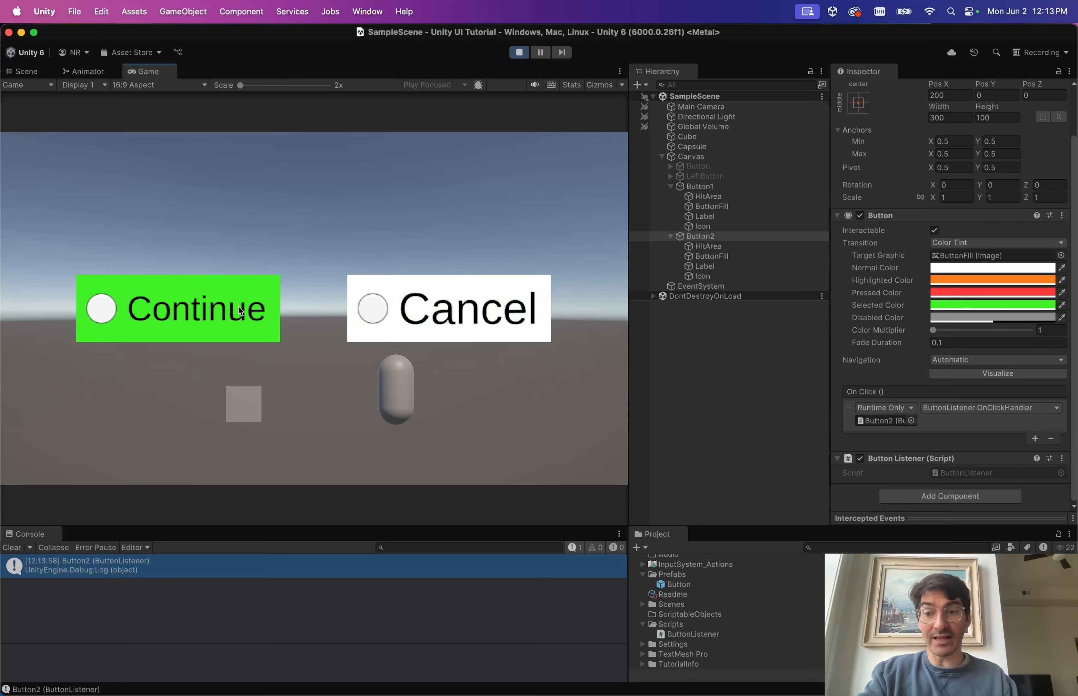
{"action": "left_click", "coordinate": [356, 313]}
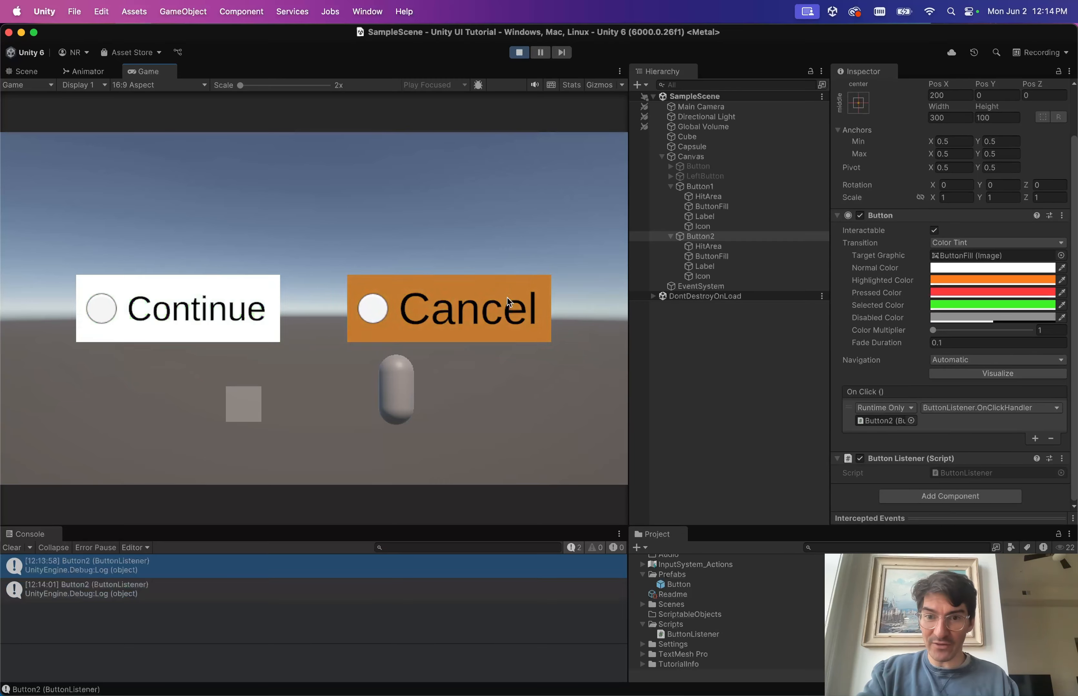
{"action": "left_click", "coordinate": [212, 329]}
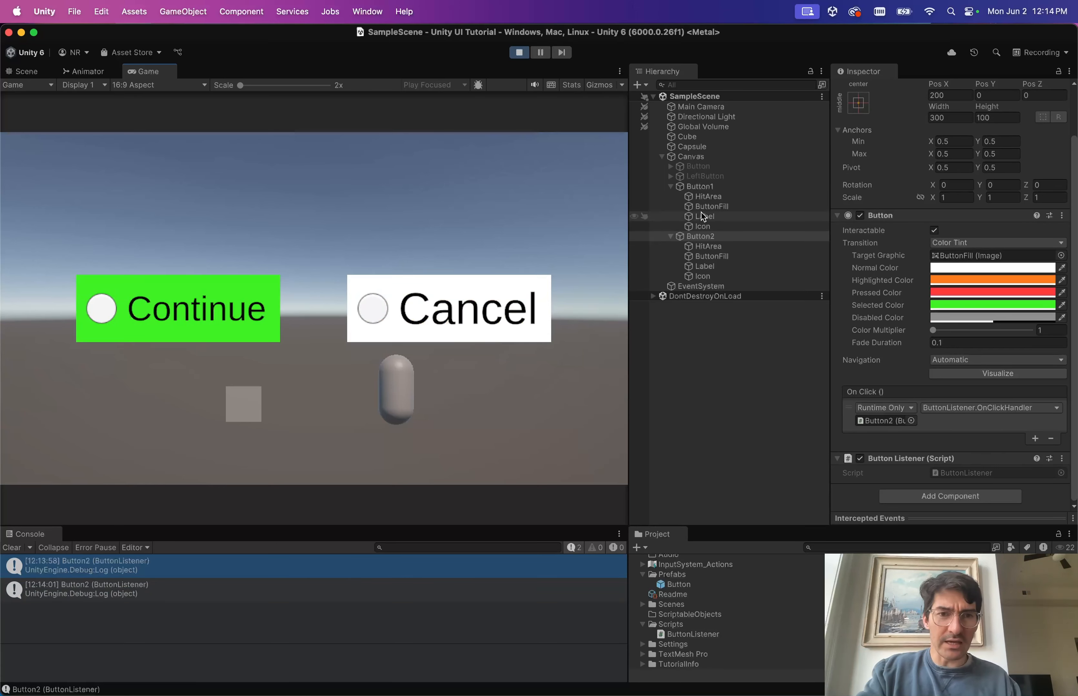
{"action": "left_click", "coordinate": [716, 187]}
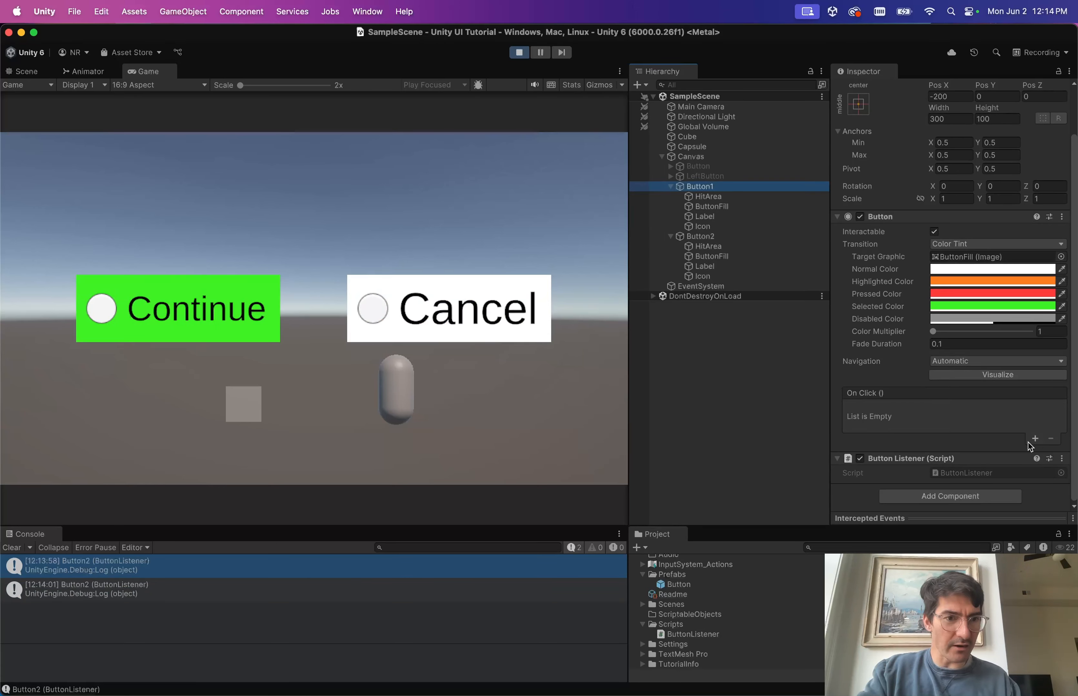
{"action": "left_click", "coordinate": [494, 318]}
{"action": "left_click", "coordinate": [223, 324]}
{"action": "left_click", "coordinate": [480, 315]}
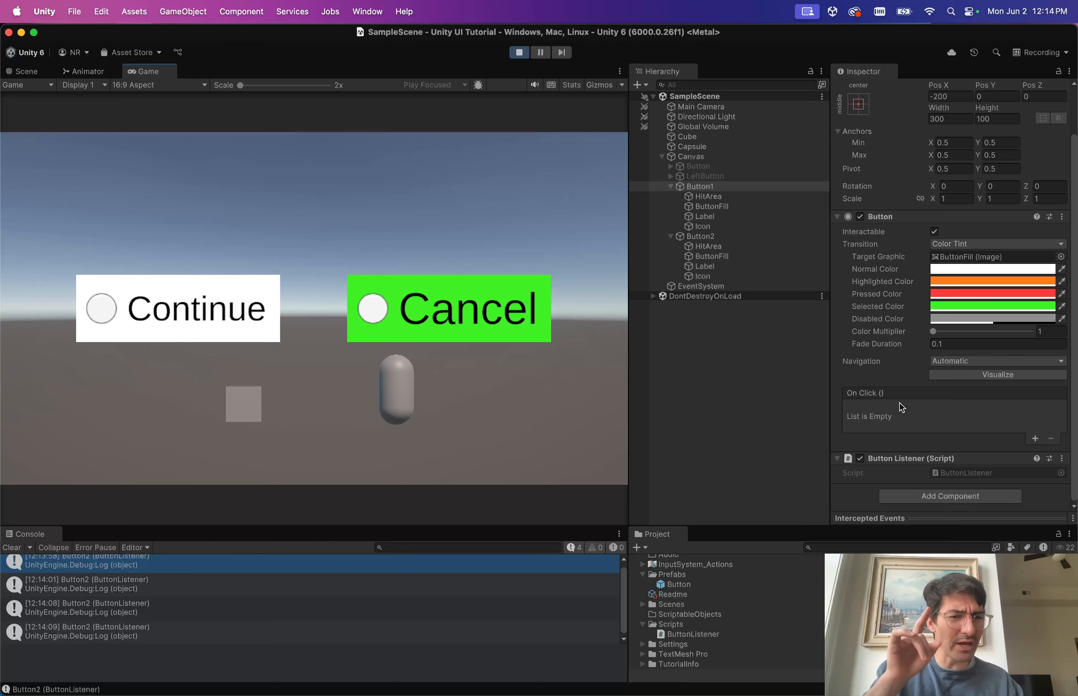
Exit Play mode and review Button2's On Click wiring in the Inspector.
{"action": "left_click", "coordinate": [519, 53]}
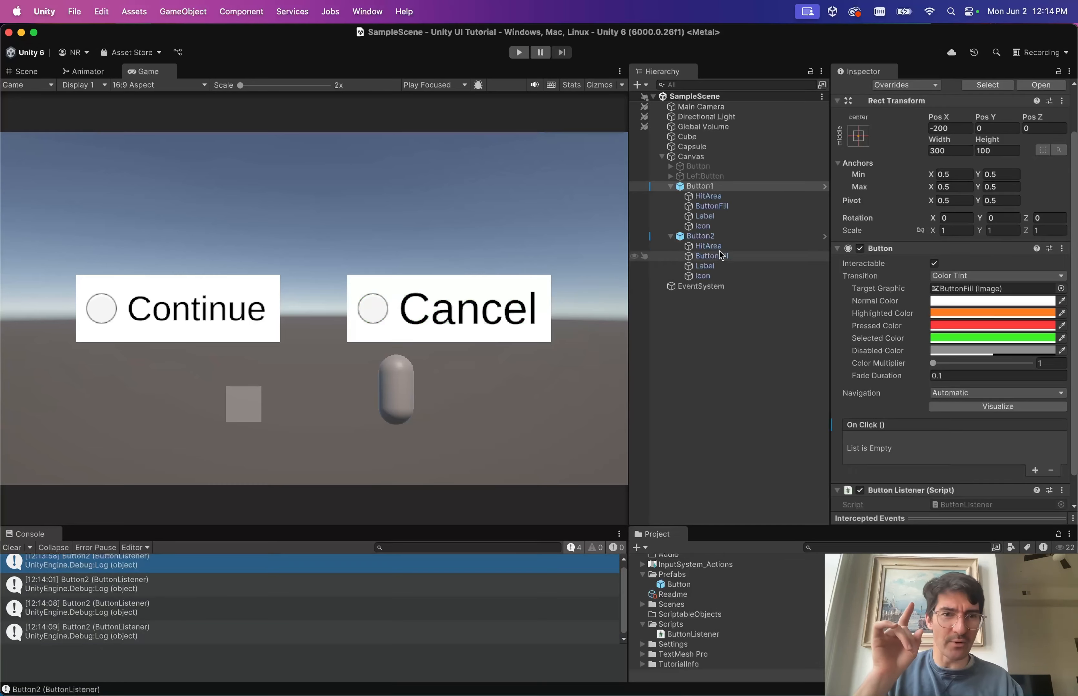
{"action": "left_click", "coordinate": [725, 237]}
{"action": "scroll", "coordinate": [1039, 432], "scroll_direction": "down", "scroll_amount": 2}
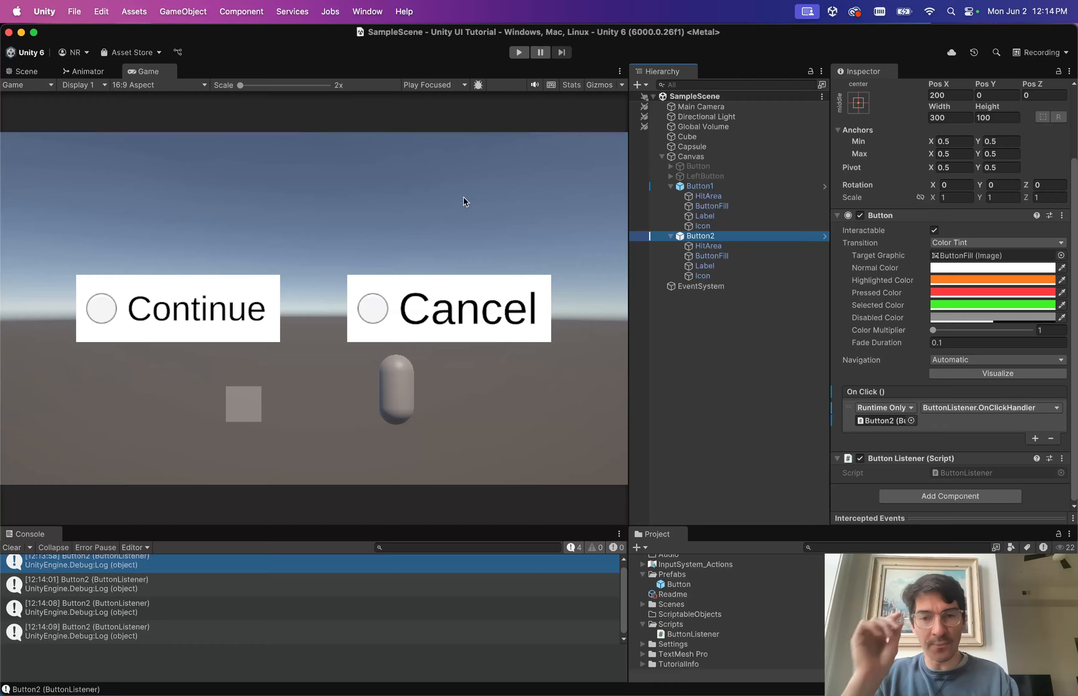
{"action": "key", "text": "ctrl+Right"}
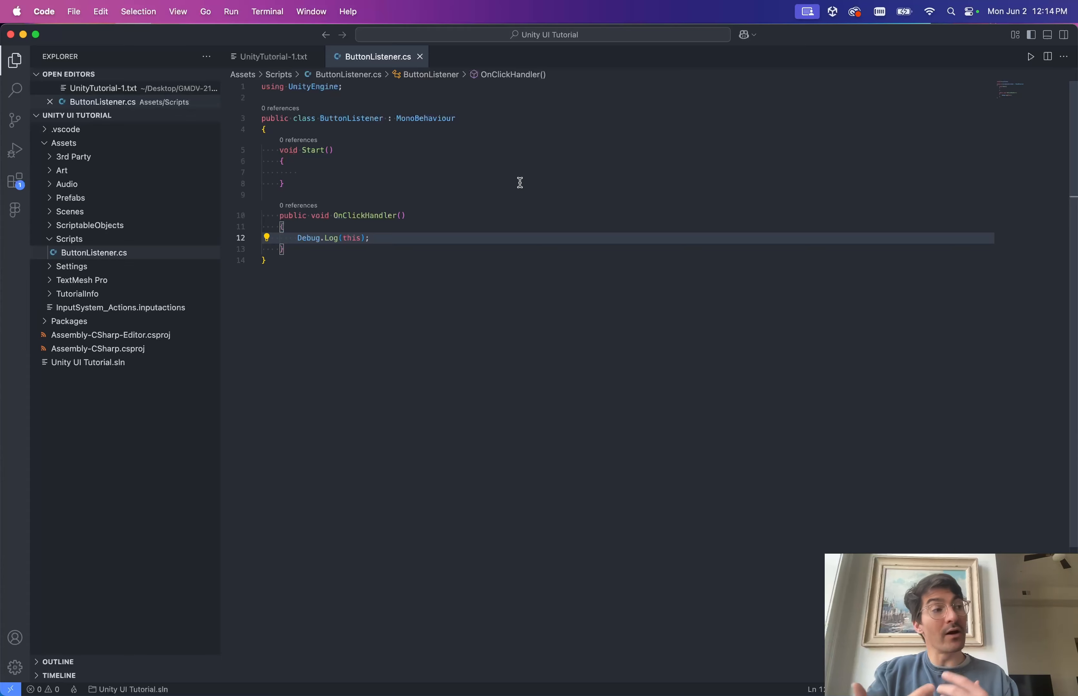
Add an indented blank line inside Start() in ButtonListener.cs.
{"action": "left_click", "coordinate": [420, 163]}
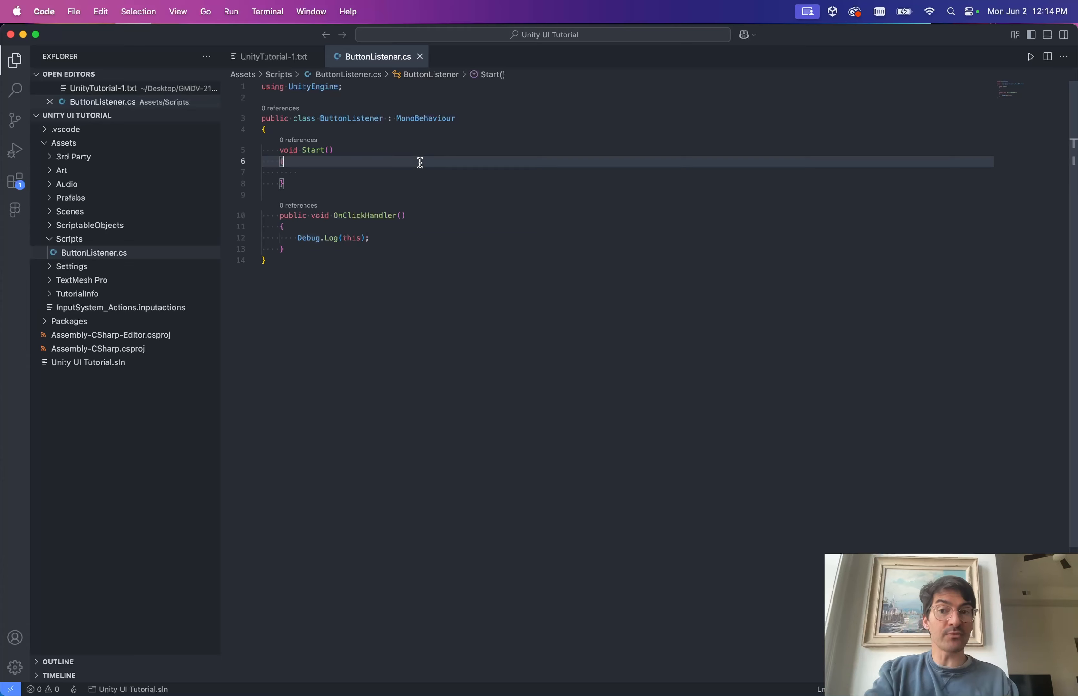
{"action": "key", "text": "Down"}
{"action": "key", "text": "Tab"}
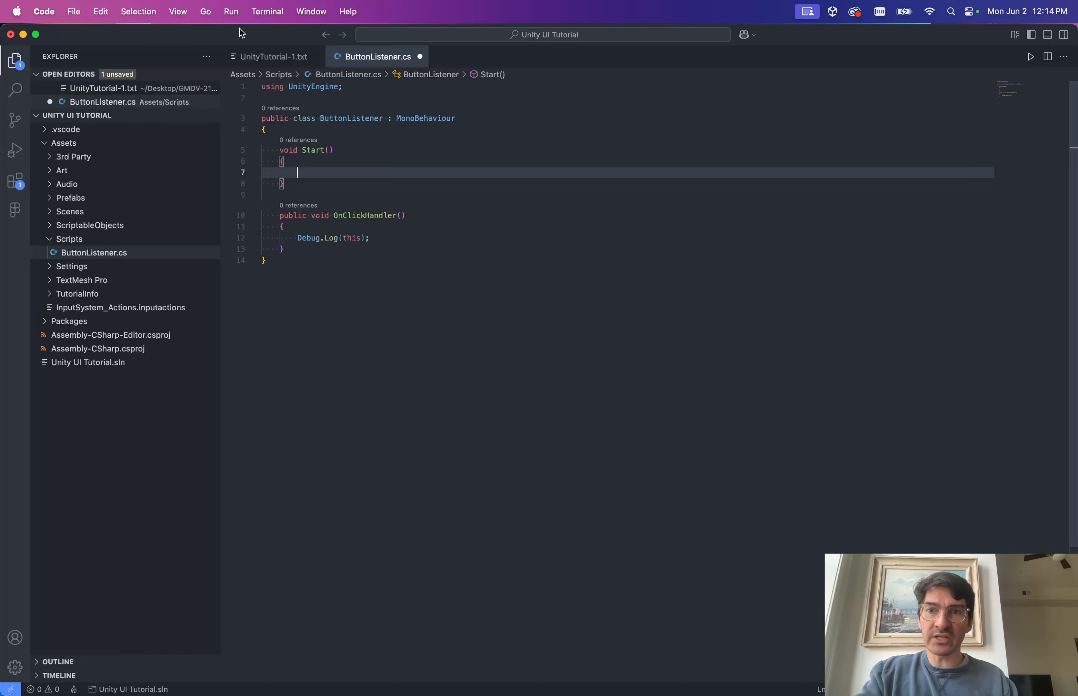
Highlight the serialized fields and get component items in the UnityTutorial-1.txt outline.
{"action": "left_click", "coordinate": [279, 58]}
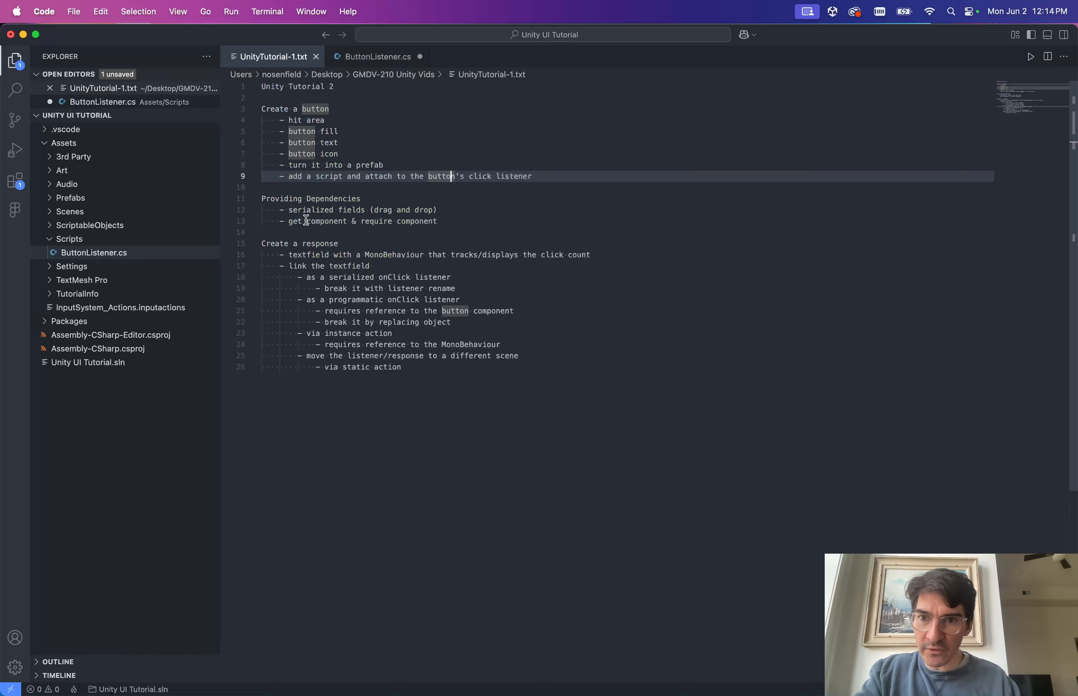
{"action": "mouse_move", "coordinate": [289, 210]}
{"action": "left_mouse_down"}
{"action": "mouse_move", "coordinate": [452, 210]}
{"action": "mouse_move", "coordinate": [288, 220]}
{"action": "left_mouse_up"}
{"action": "left_click", "coordinate": [429, 220]}
{"action": "left_click", "coordinate": [468, 217]}
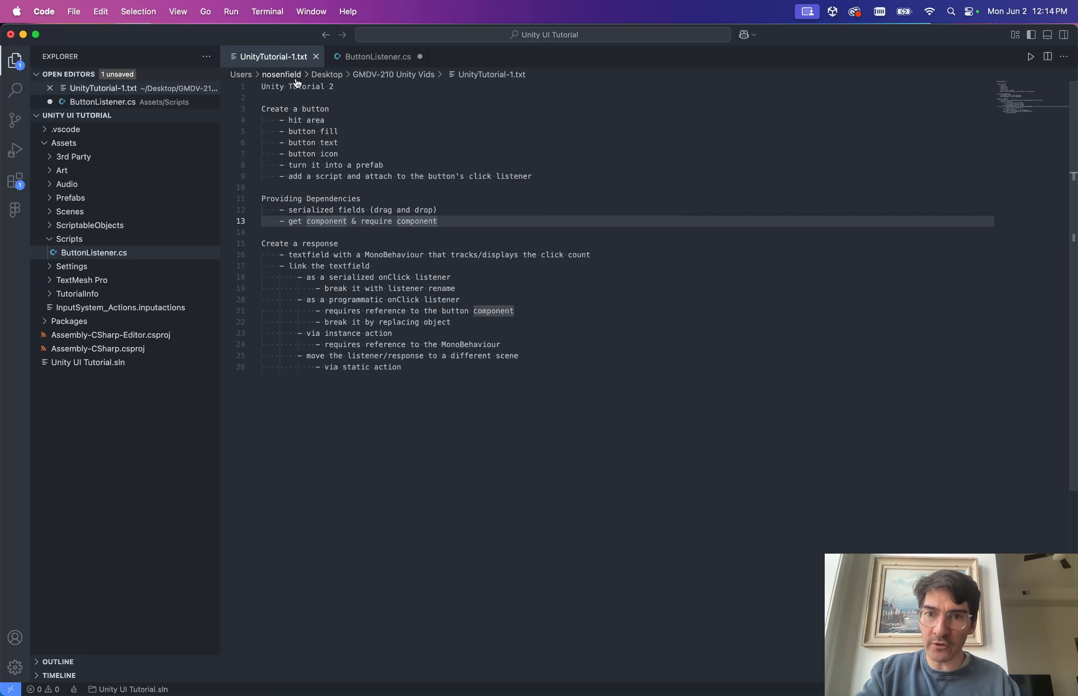
{"action": "left_click", "coordinate": [366, 57]}
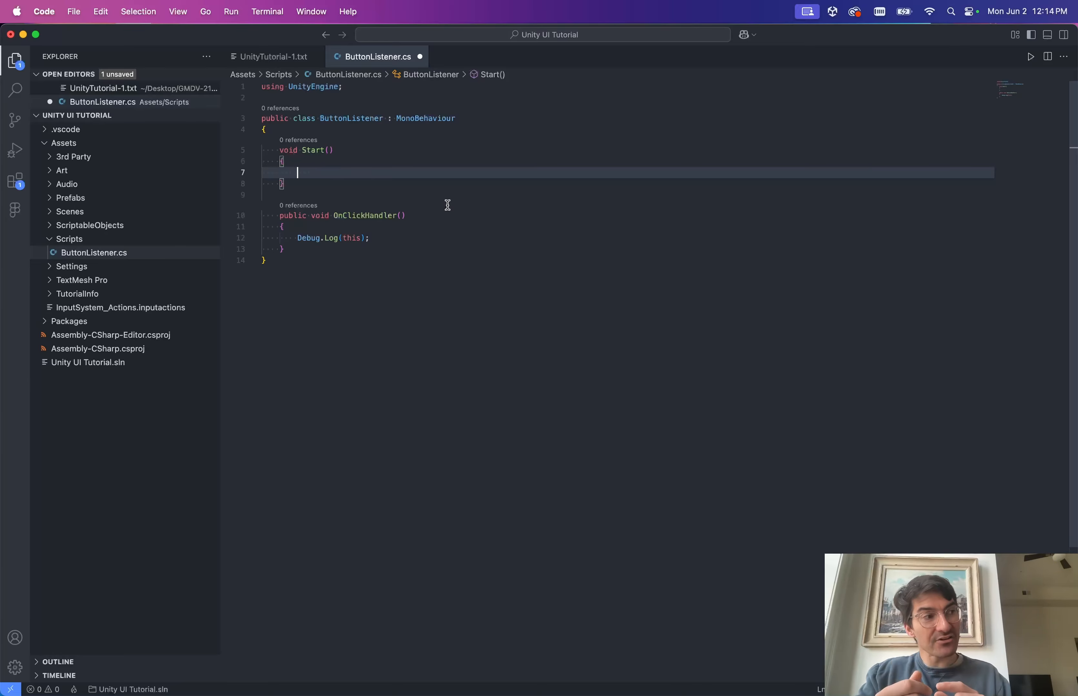
{"action": "key", "text": "ctrl+Left"}
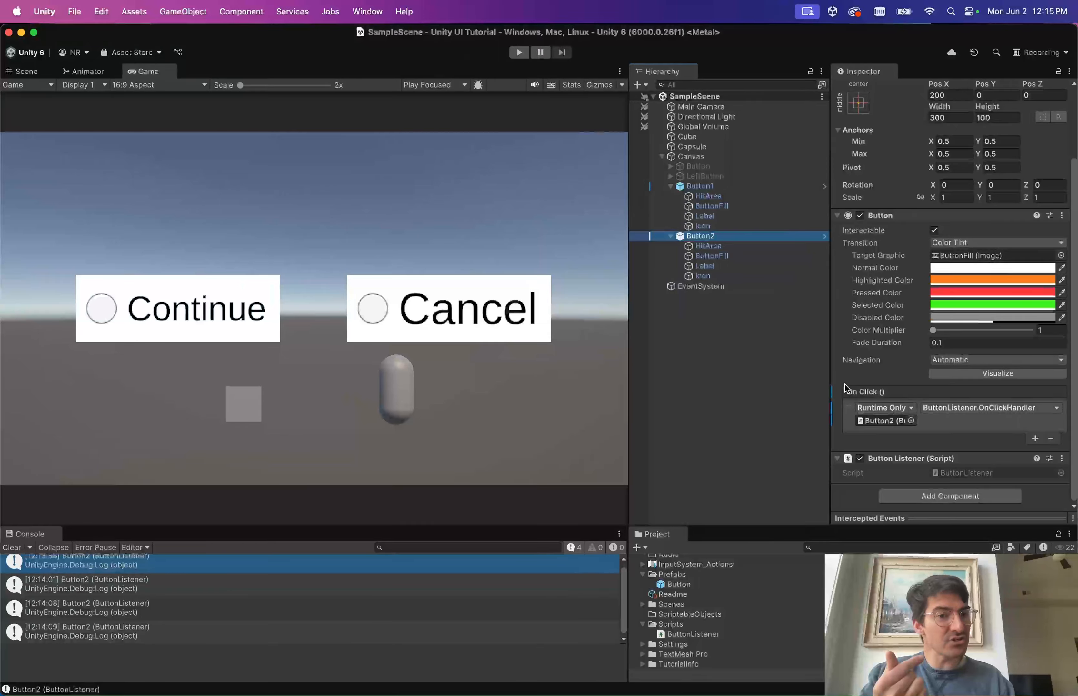
Remove the ButtonListener.OnClickHandler entry from Button2's On Click list.
{"action": "left_click", "coordinate": [1030, 419]}
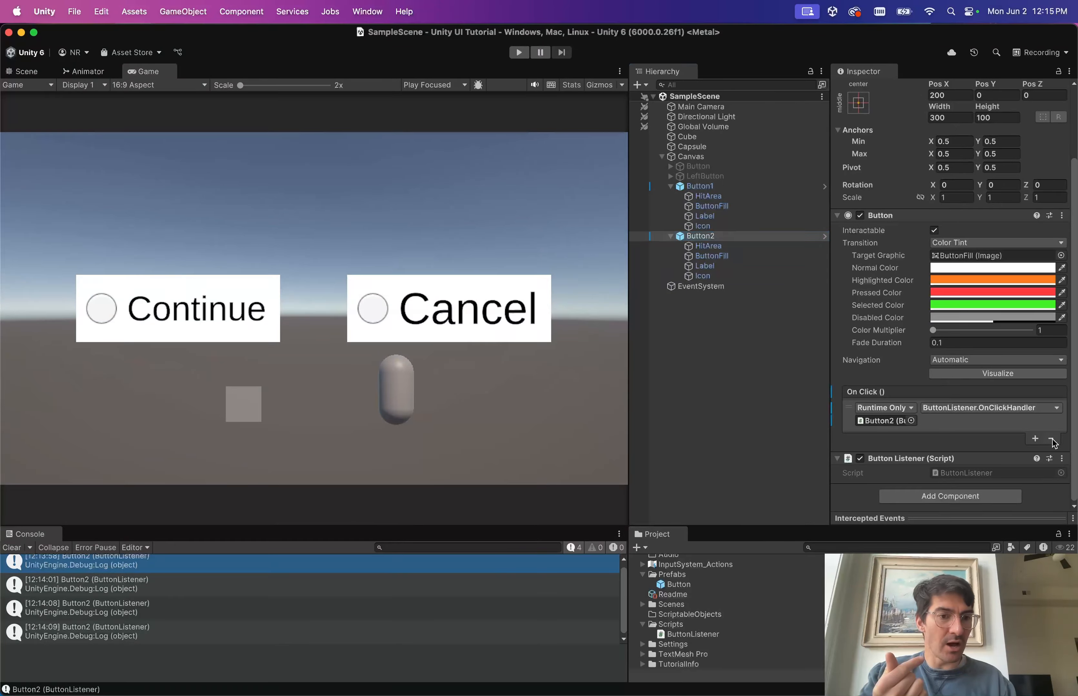
{"action": "left_click", "coordinate": [1050, 439]}
{"action": "key", "text": "ctrl+Right"}
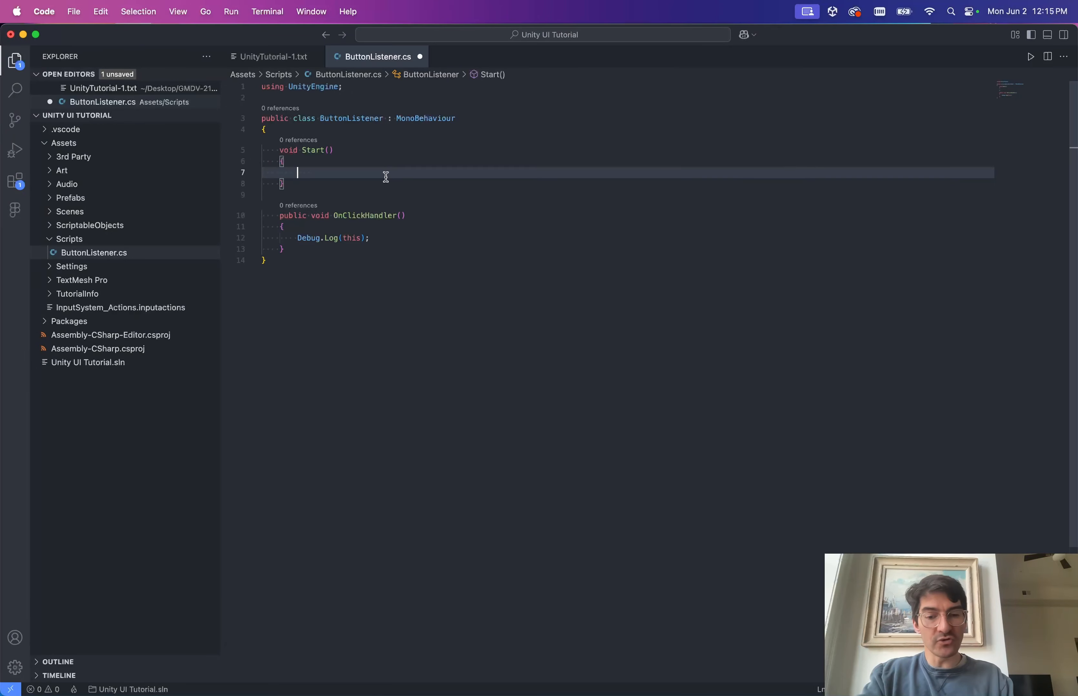
Write GetComponent<Button>() inside Start(), letting autocomplete add using UnityEngine.UI.
{"action": "type", "text": "GetComponent"}
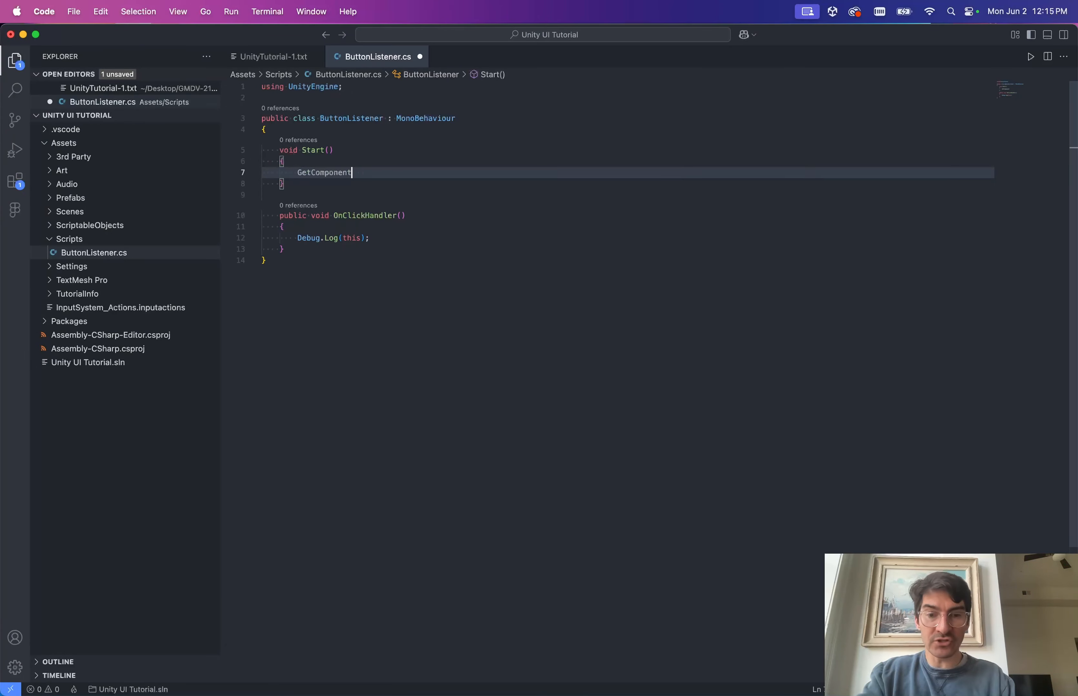
{"action": "type", "text": "<"}
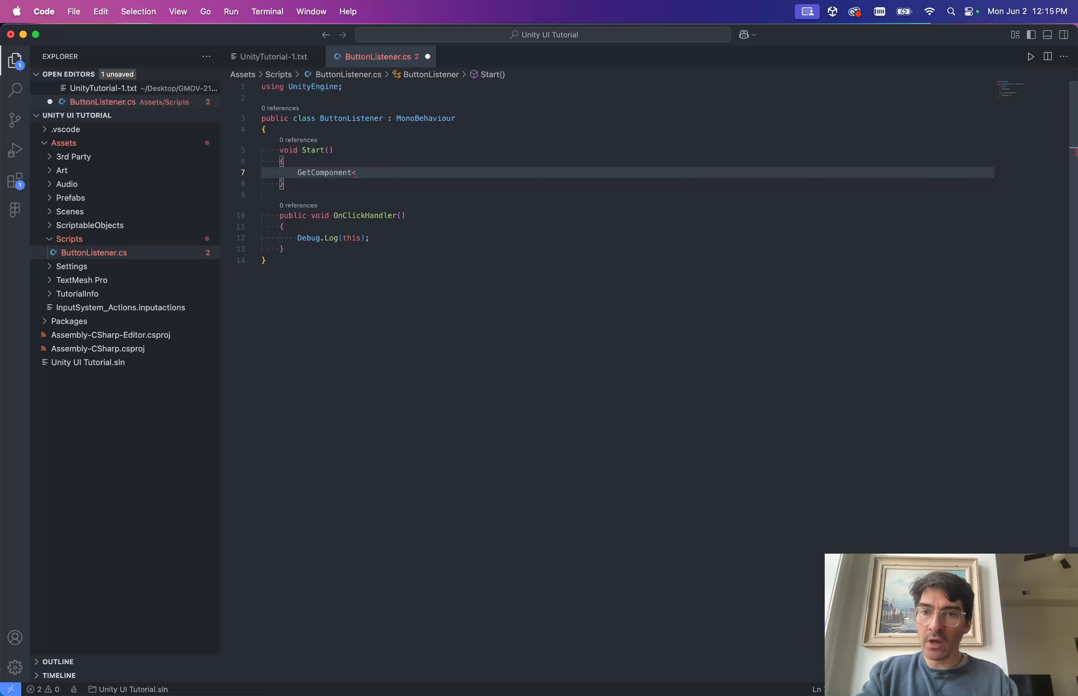
{"action": "type", "text": "B"}
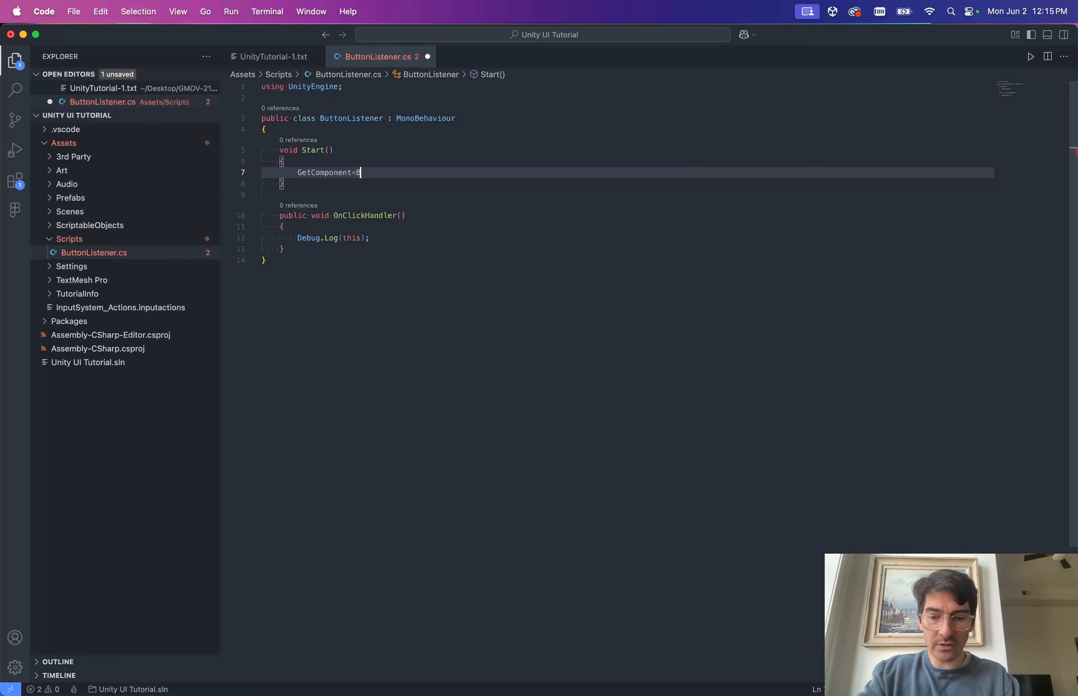
{"action": "type", "text": "utton>"}
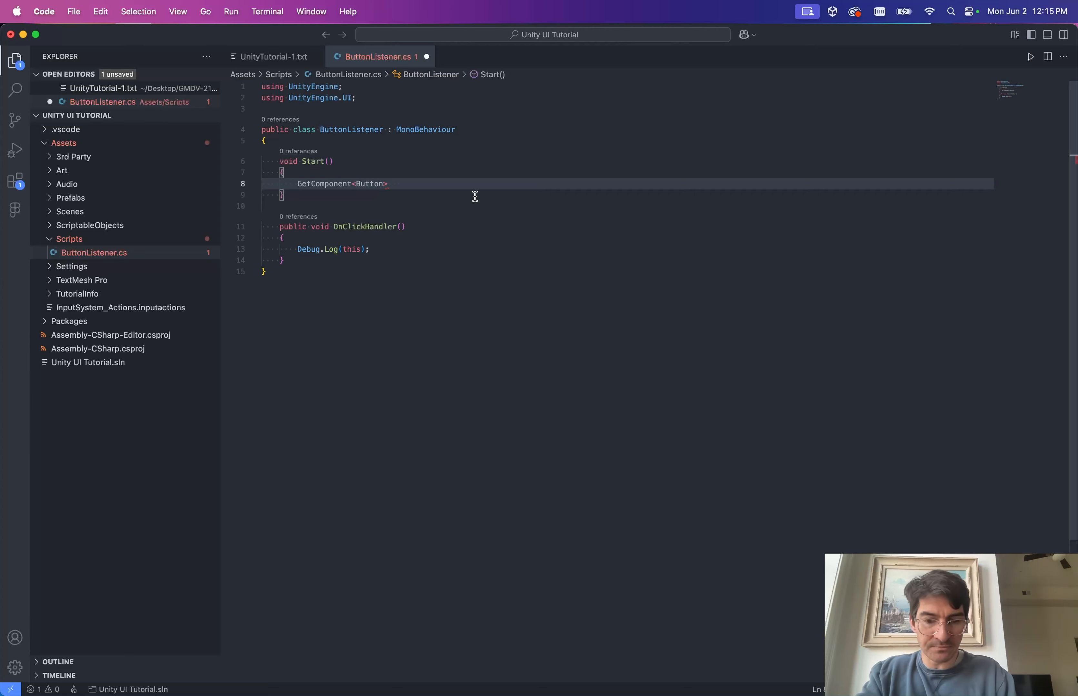
{"action": "type", "text": "("}
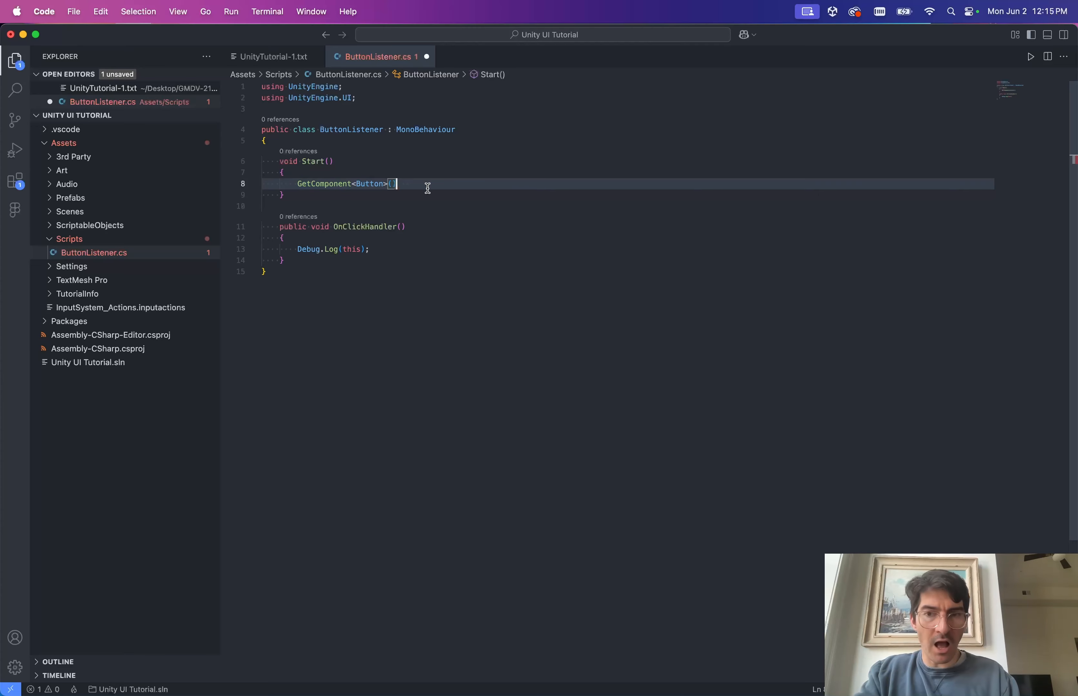
{"action": "left_click", "coordinate": [324, 182]}
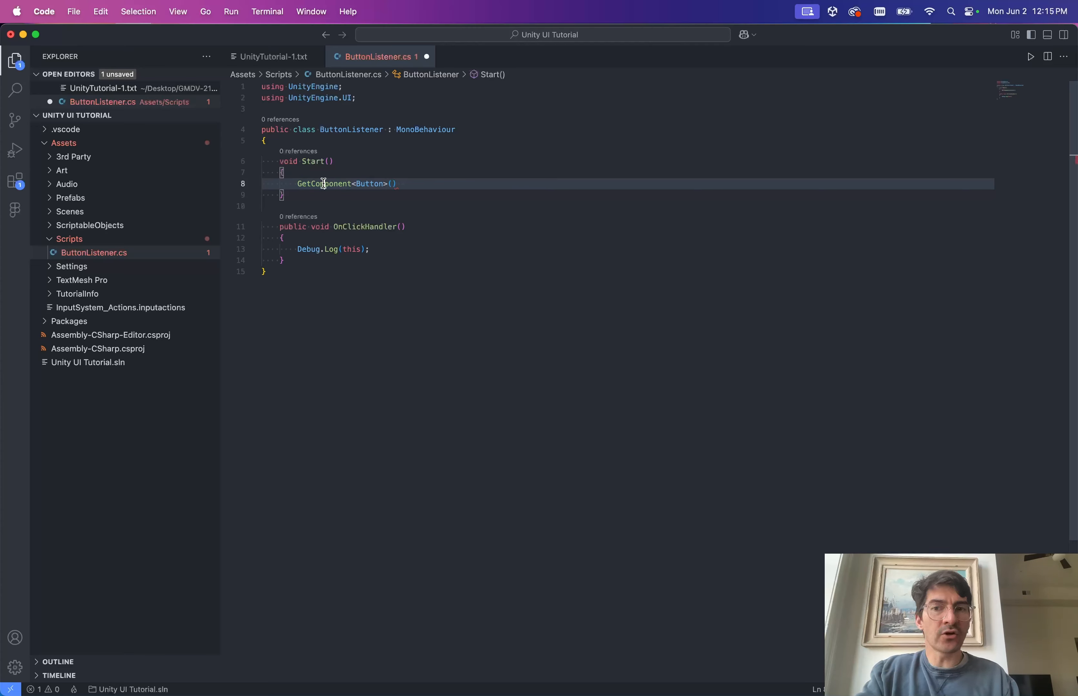
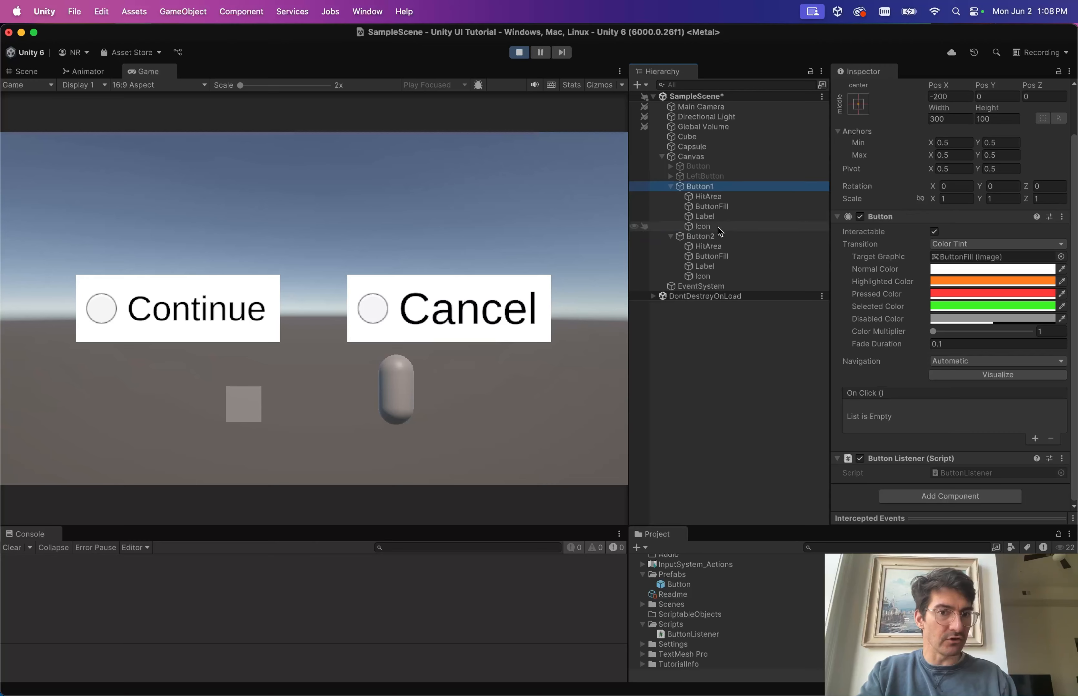
With Button1 and Button2 selected, click Cancel, Continue and Cancel in the running game, then stop play mode.
{"action": "left_click", "coordinate": [714, 234], "text": "super"}
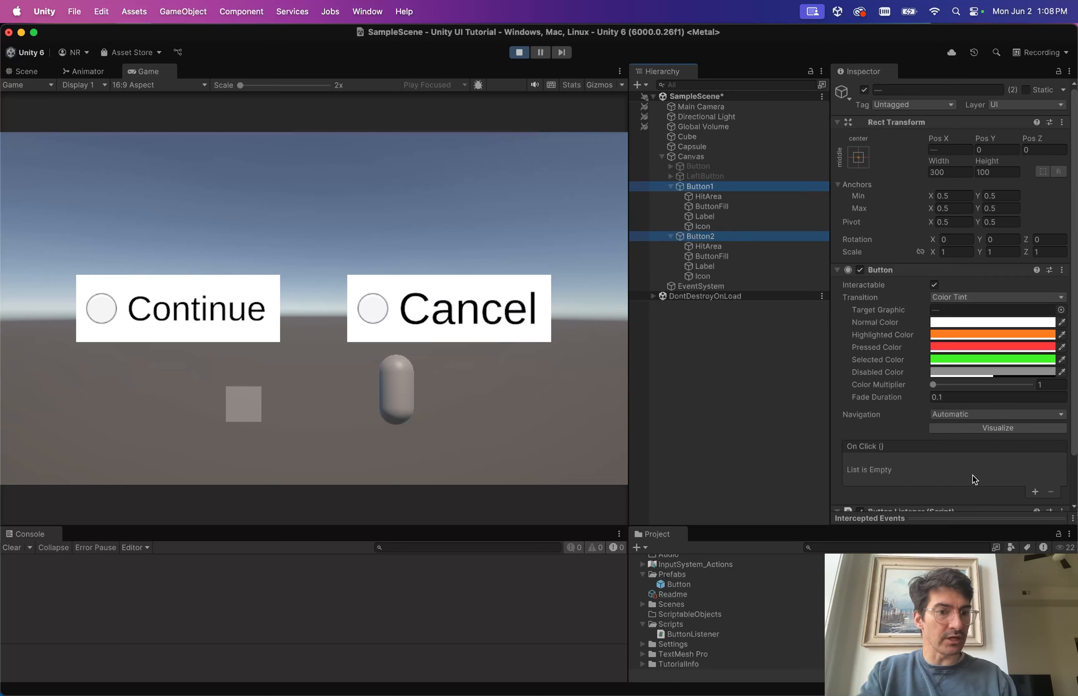
{"action": "scroll", "coordinate": [974, 479], "scroll_direction": "down", "scroll_amount": 3}
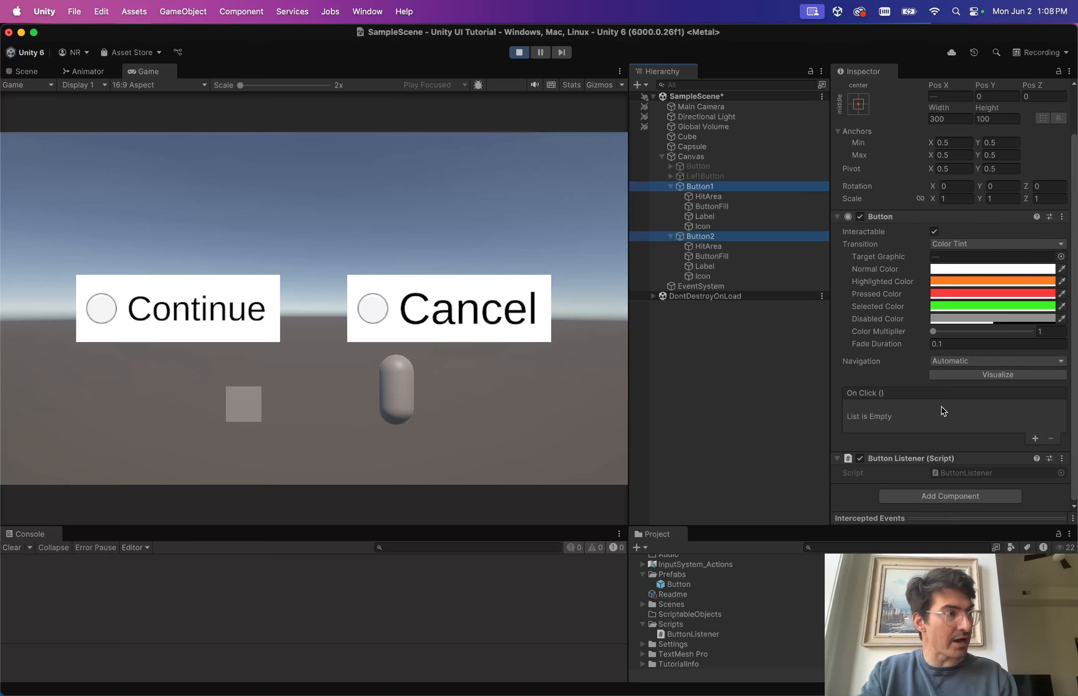
{"action": "left_click", "coordinate": [484, 187]}
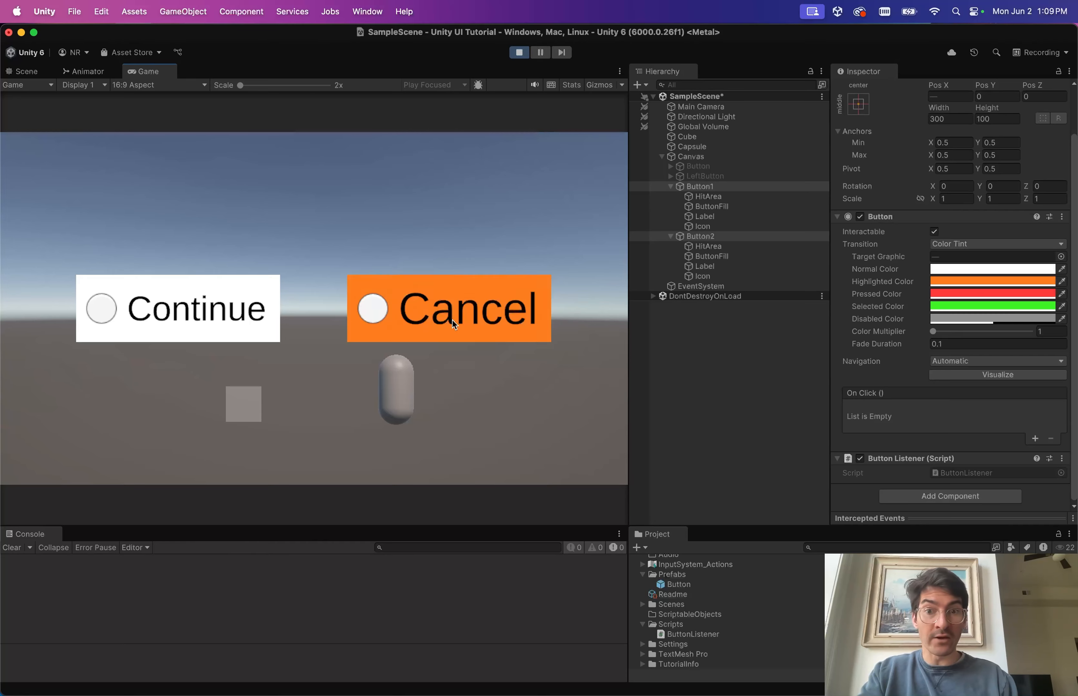
{"action": "left_click", "coordinate": [471, 297]}
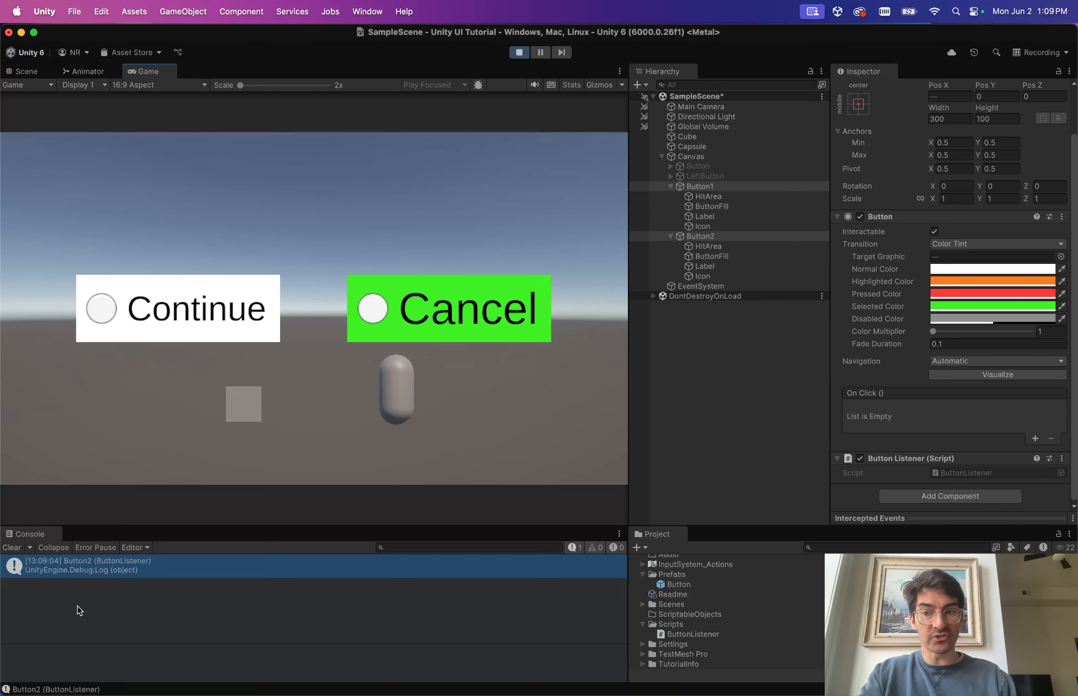
{"action": "left_click", "coordinate": [154, 340]}
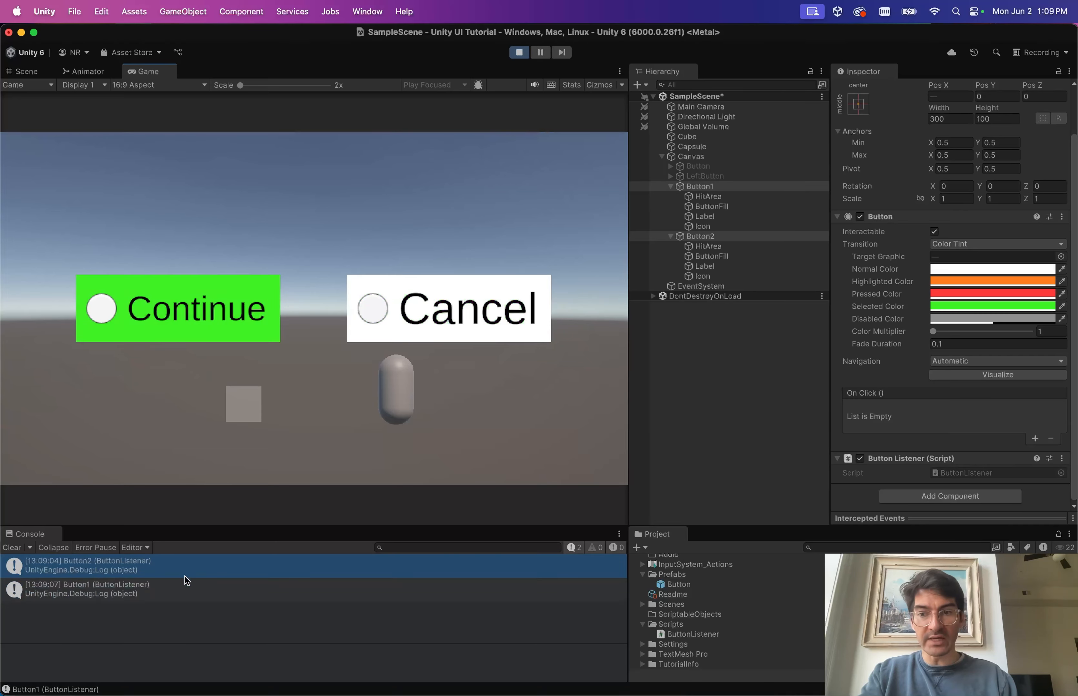
{"action": "left_click", "coordinate": [459, 322]}
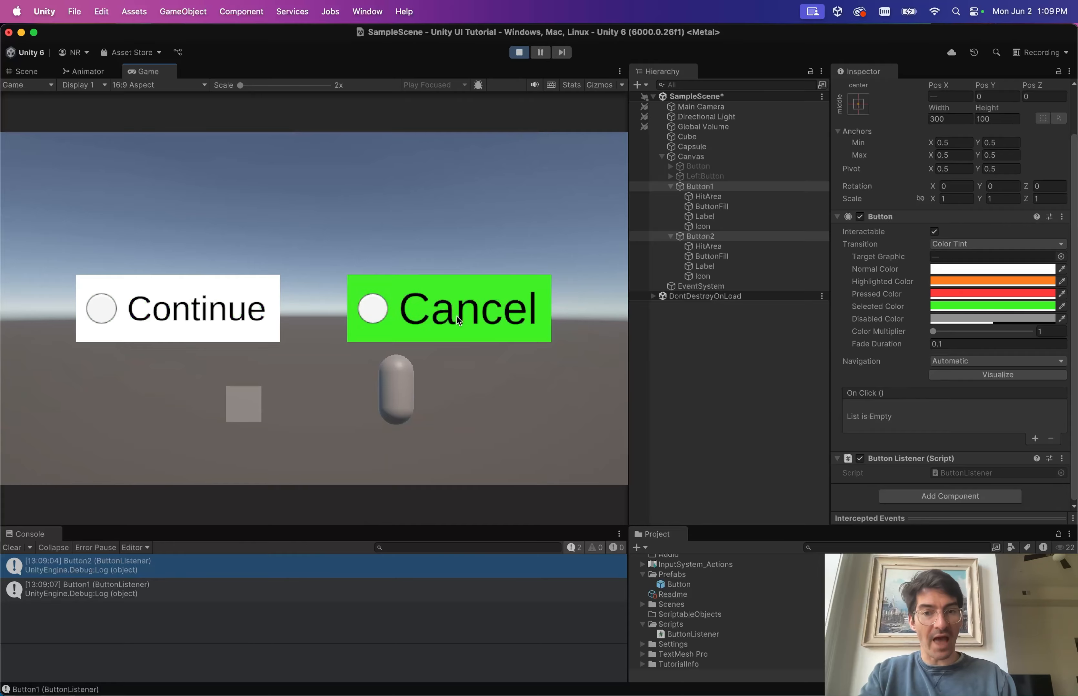
{"action": "key", "text": "ctrl+Right"}
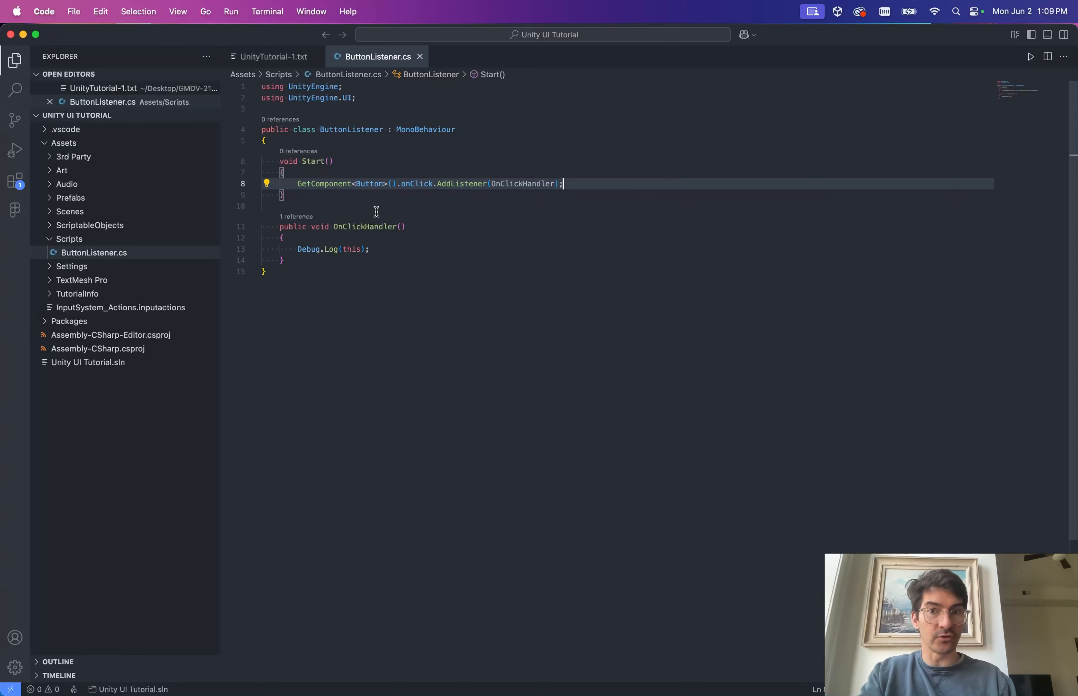
{"action": "key", "text": "ctrl+Left"}
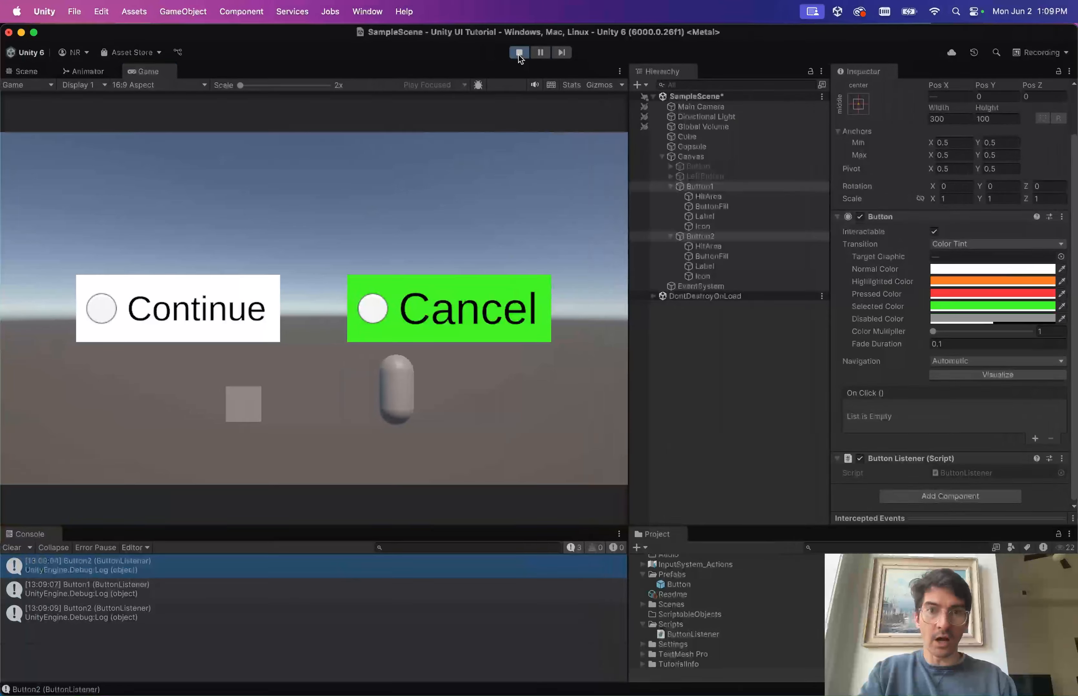
{"action": "left_click", "coordinate": [519, 53]}
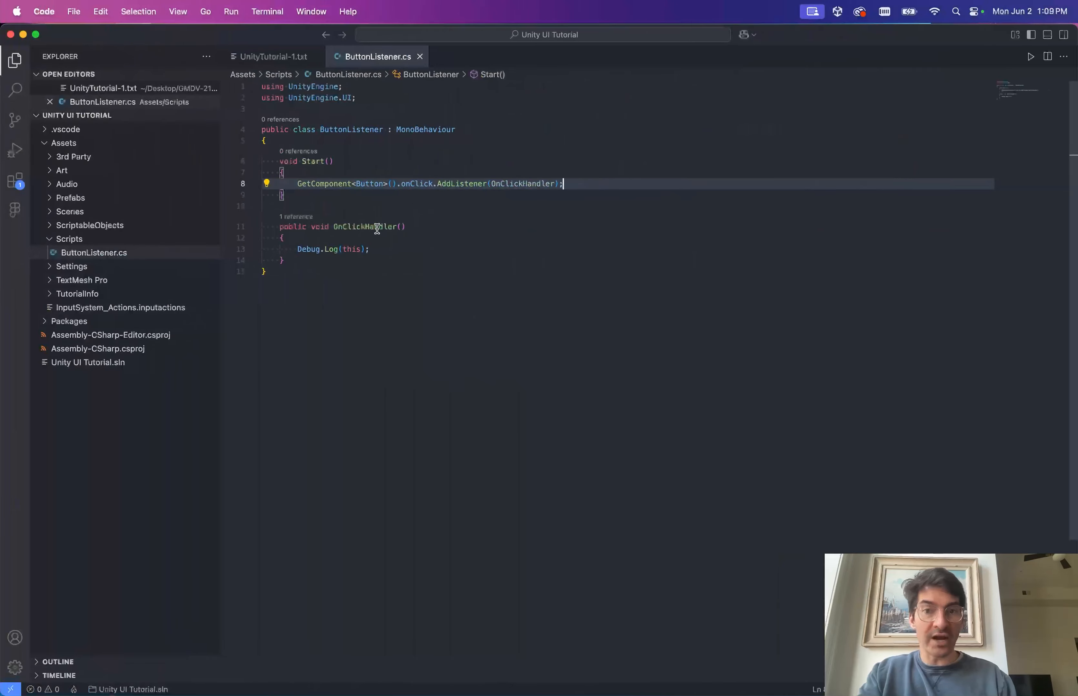
Change the line 11 method name OnClickHandler to OnClickListener, save ButtonListener.cs, and return to Unity.
{"action": "left_click", "coordinate": [377, 229]}
{"action": "double_click", "coordinate": [375, 226]}
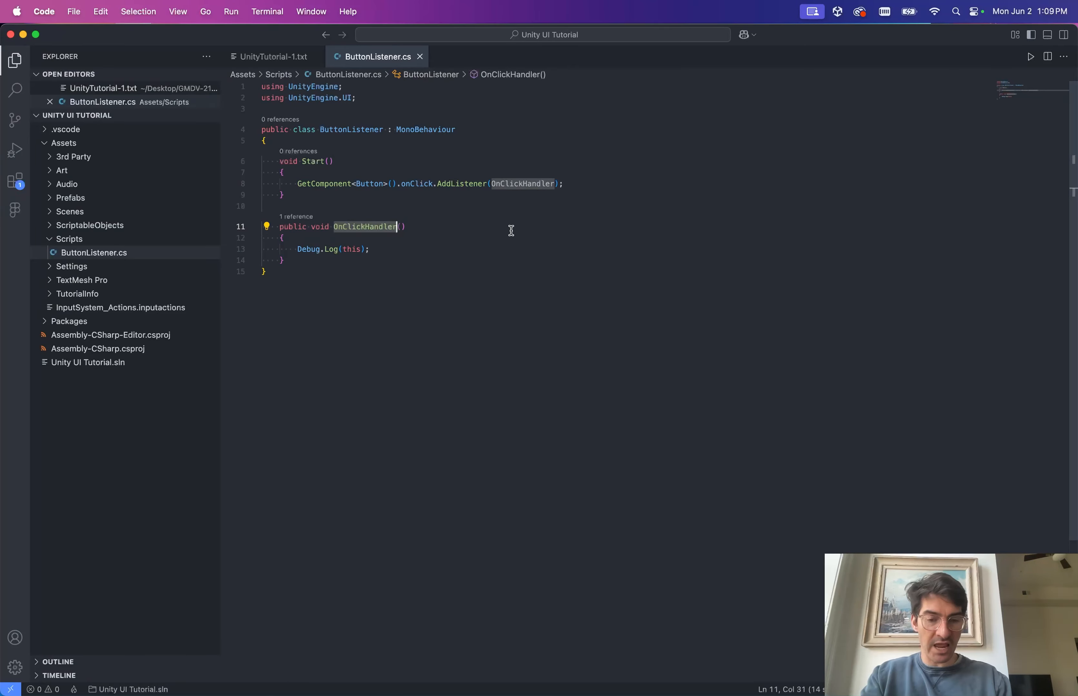
{"action": "left_click", "coordinate": [393, 226]}
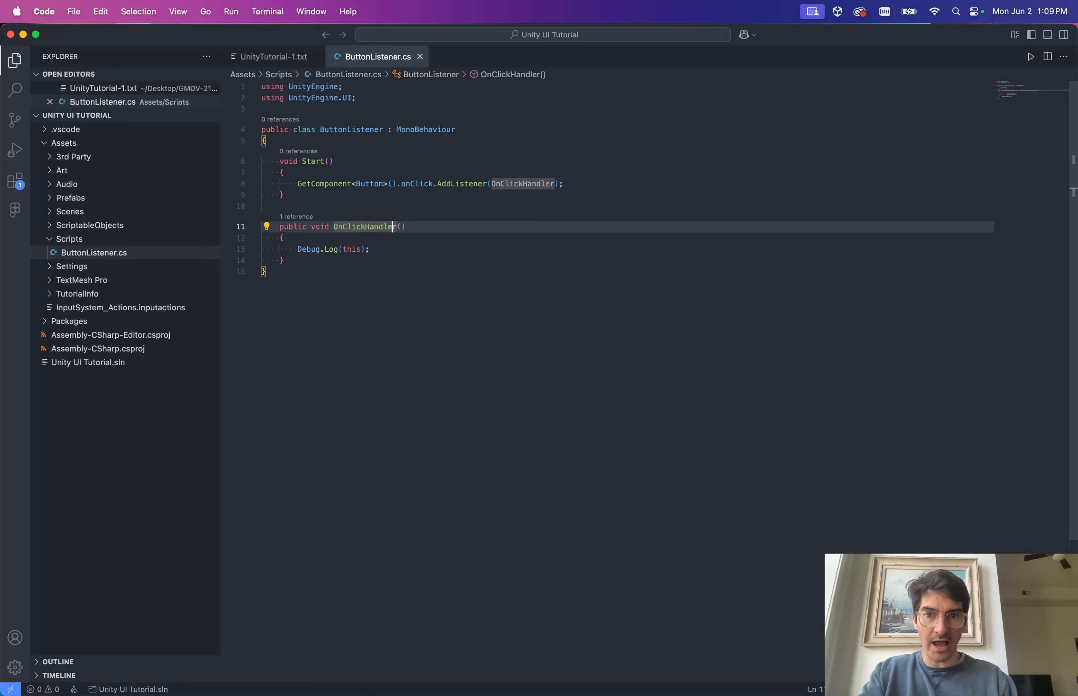
{"action": "left_click_drag", "start_coordinate": [365, 227], "coordinate": [394, 226]}
{"action": "type", "text": "List"}
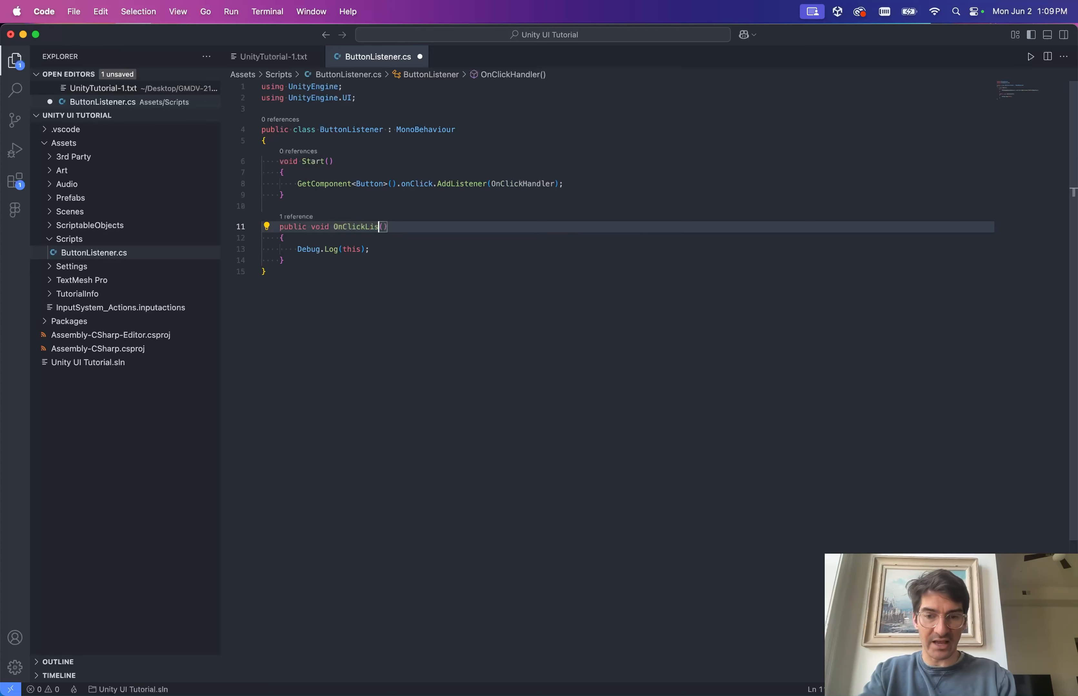
{"action": "type", "text": "ener"}
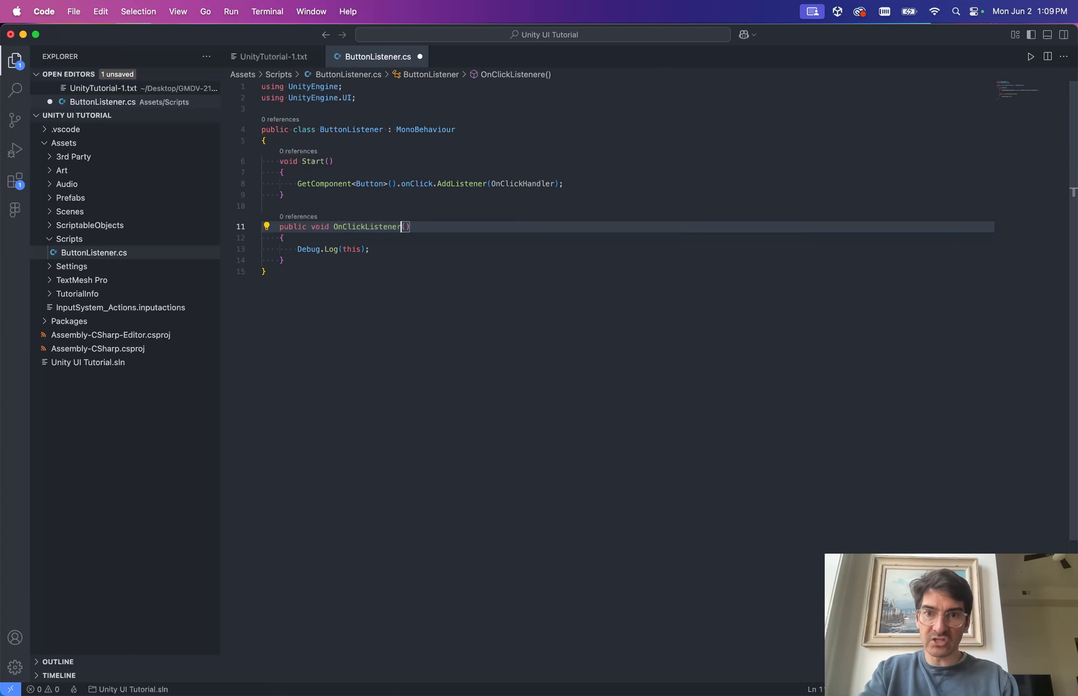
{"action": "key", "text": "super+s"}
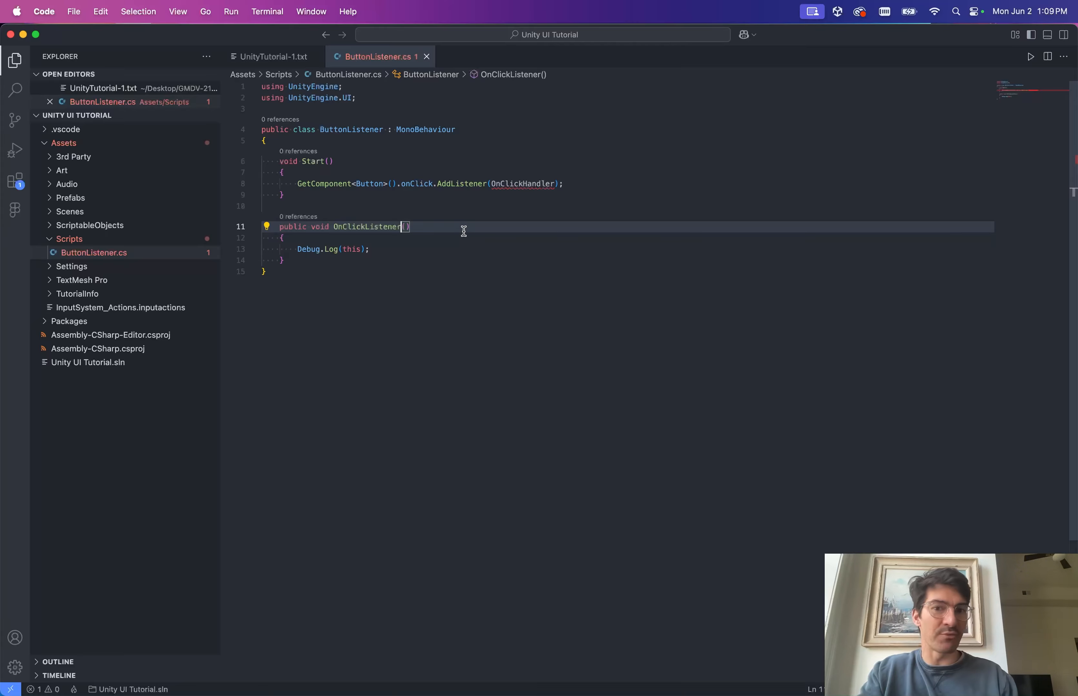
{"action": "key", "text": "super+Tab"}
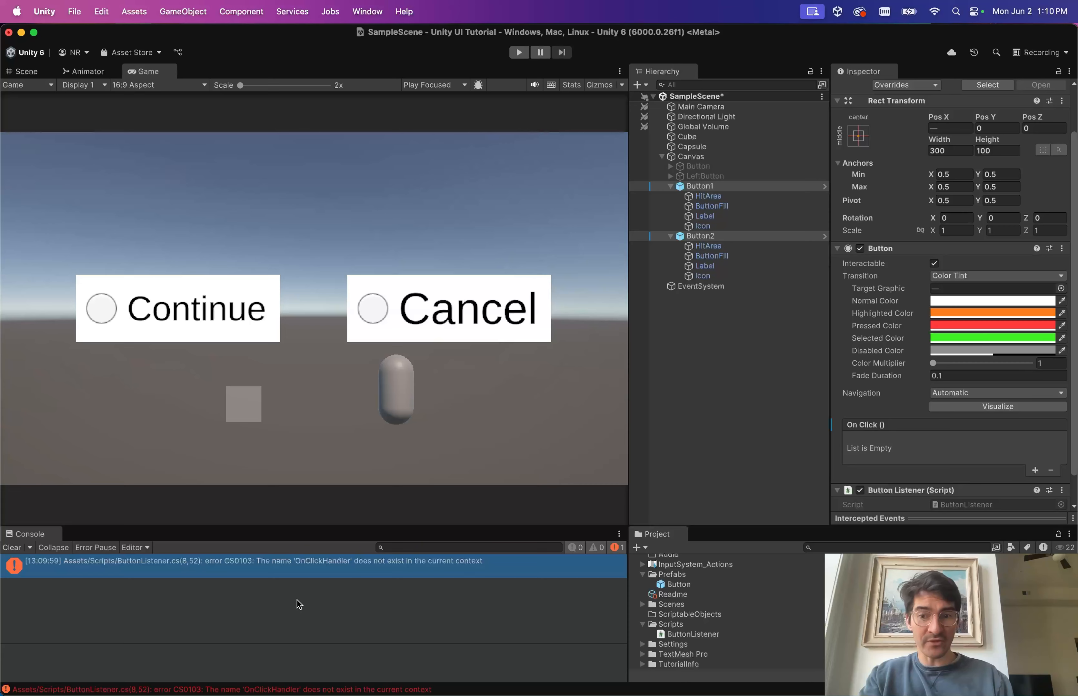
Read the CS0103 error that 'OnClickHandler' does not exist, then return to ButtonListener.cs.
{"action": "left_click", "coordinate": [280, 568]}
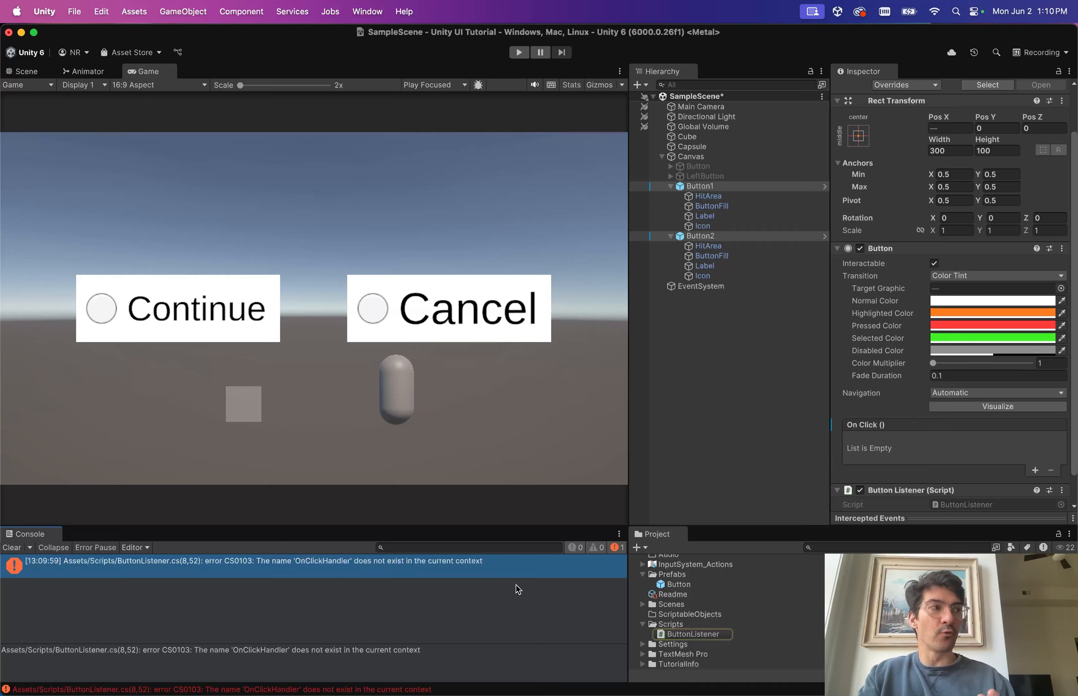
{"action": "key", "text": "ctrl+Right"}
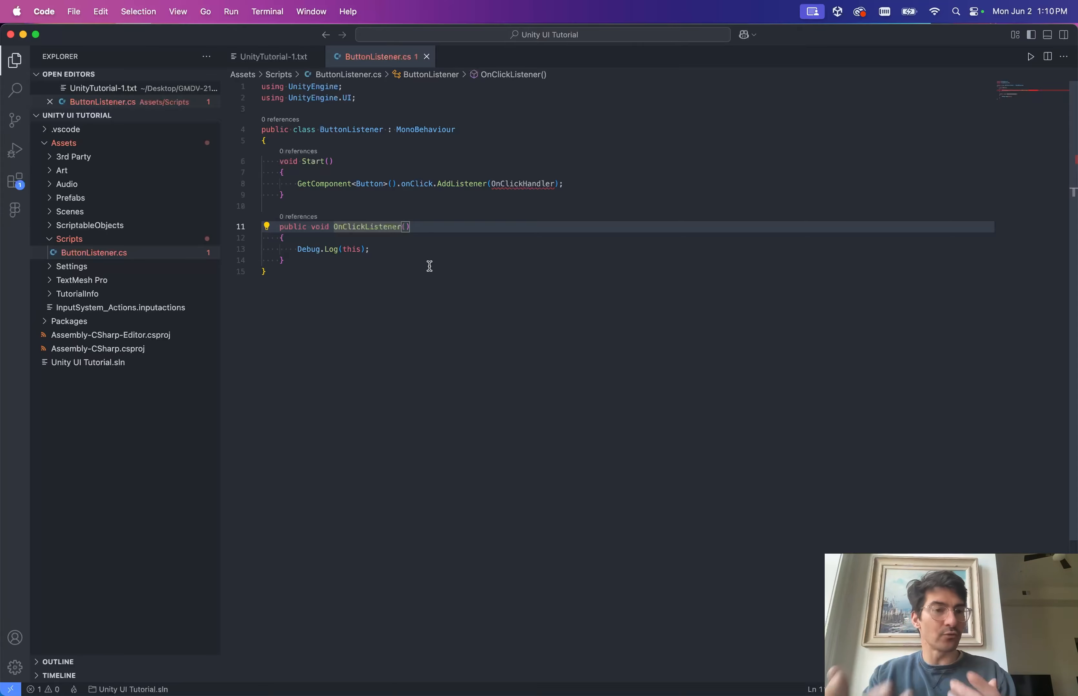
{"action": "key", "text": "ctrl+Left"}
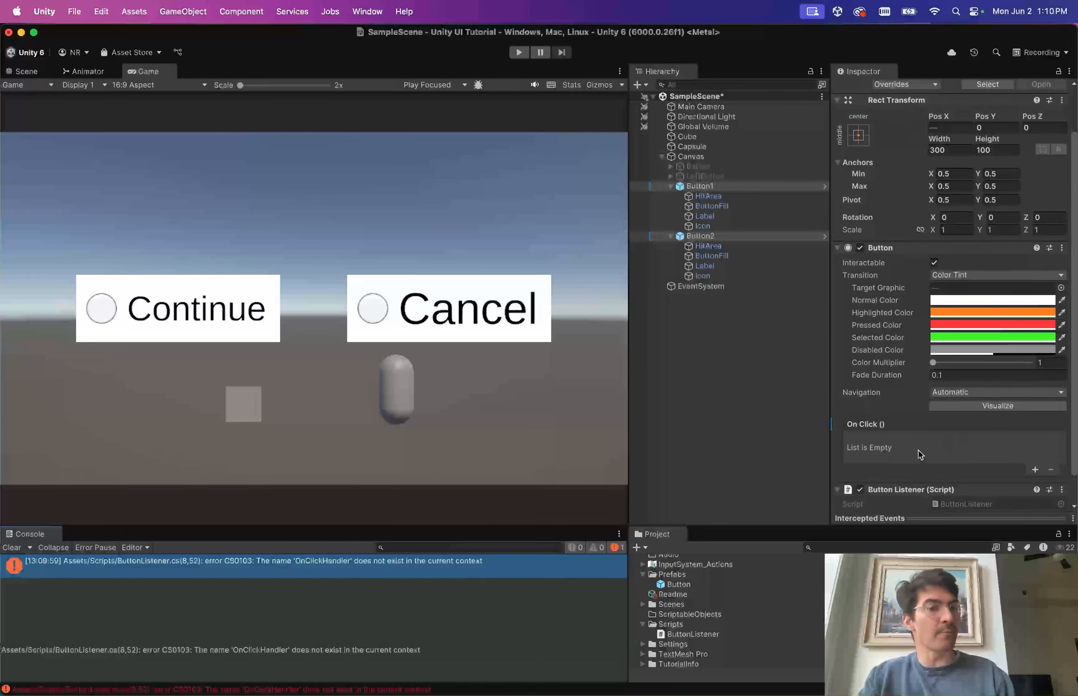
{"action": "scroll", "coordinate": [969, 424], "scroll_direction": "down", "scroll_amount": 2}
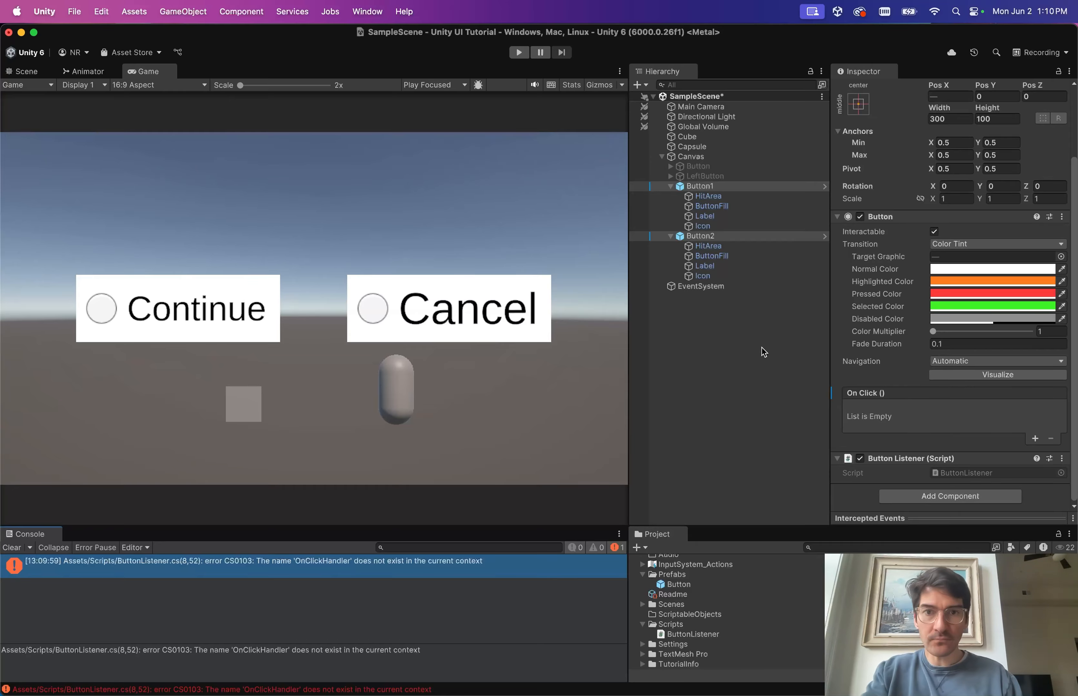
{"action": "key", "text": "ctrl+Right"}
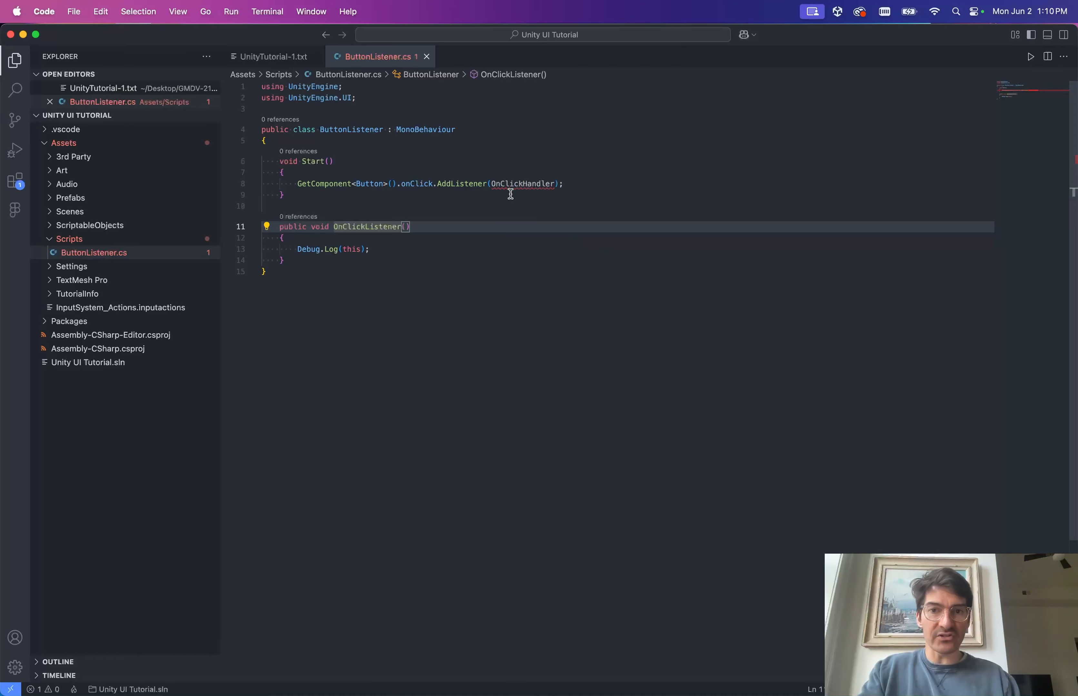
Briefly restore the OnClickHandler name, redo the OnClickListener rename, and save the script.
{"action": "mouse_move", "coordinate": [507, 184]}
{"action": "key", "text": "BackSpace"}
{"action": "key", "text": "BackSpace"}
{"action": "key", "text": "BackSpace"}
{"action": "key", "text": "BackSpace"}
{"action": "key", "text": "BackSpace"}
{"action": "key", "text": "BackSpace"}
{"action": "key", "text": "BackSpace"}
{"action": "key", "text": "BackSpace"}
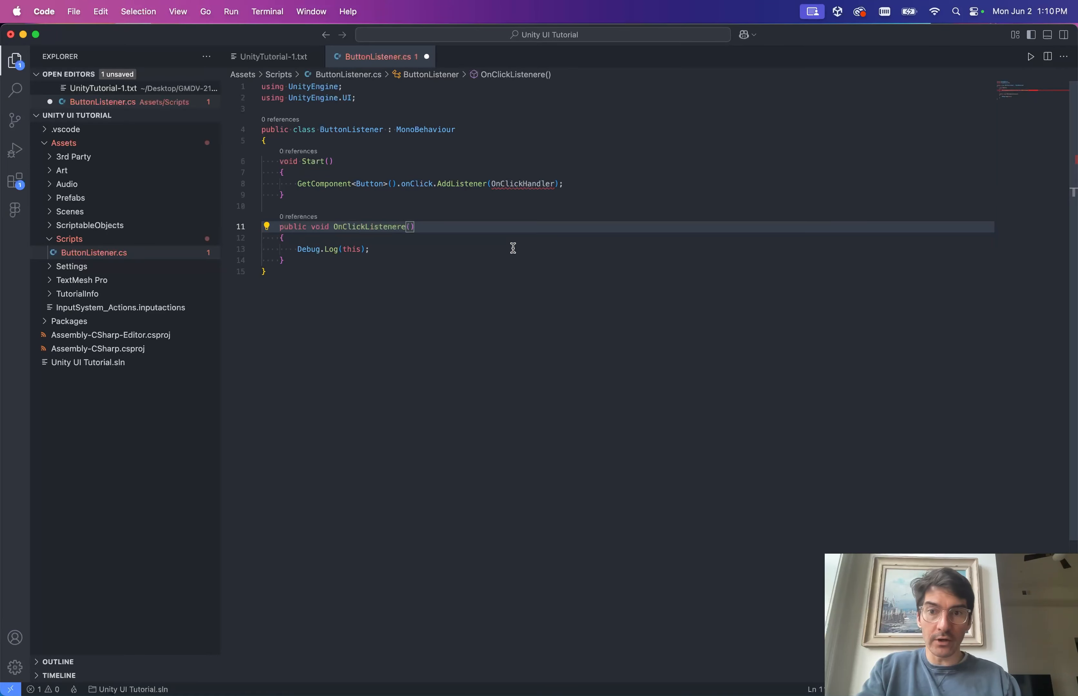
{"action": "type", "text": "Handler"}
{"action": "key", "text": "super+z"}
{"action": "key", "text": "super+z"}
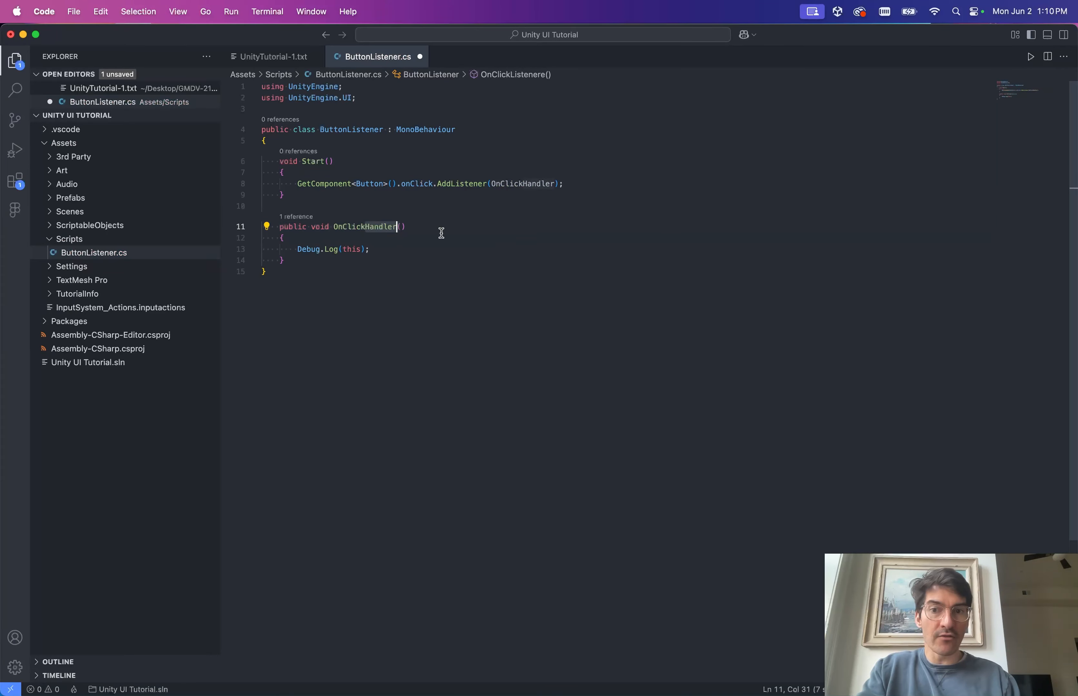
{"action": "key", "text": "super+s"}
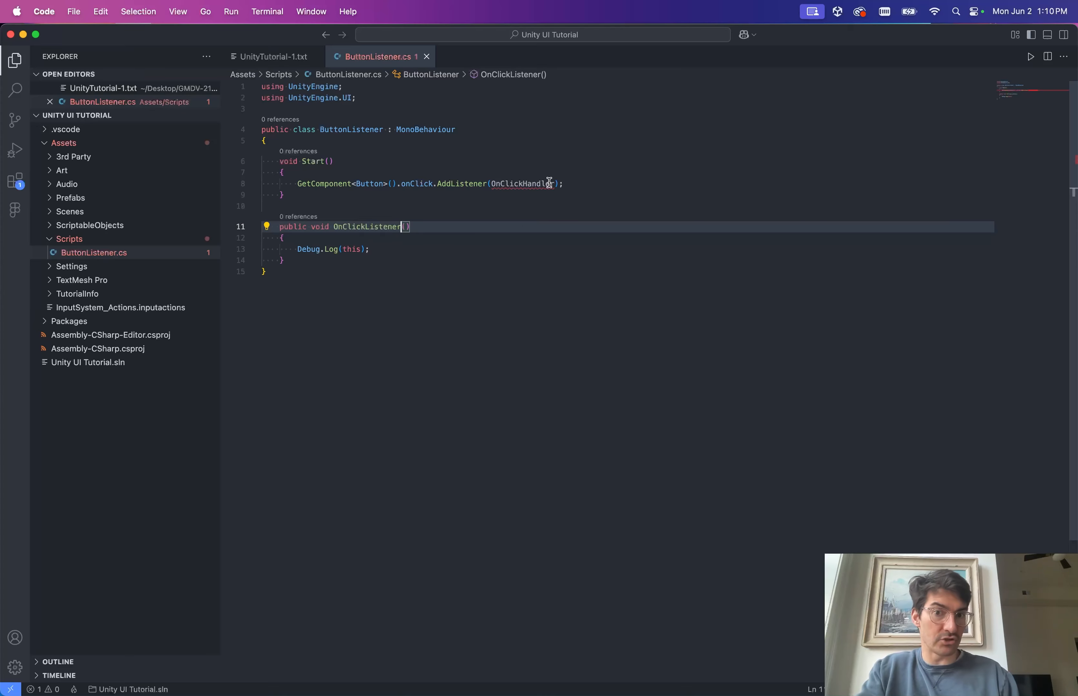
Change the AddListener call's reference from OnClickHandler to OnClickListener.
{"action": "left_click", "coordinate": [554, 184]}
{"action": "type", "text": "Listner"}
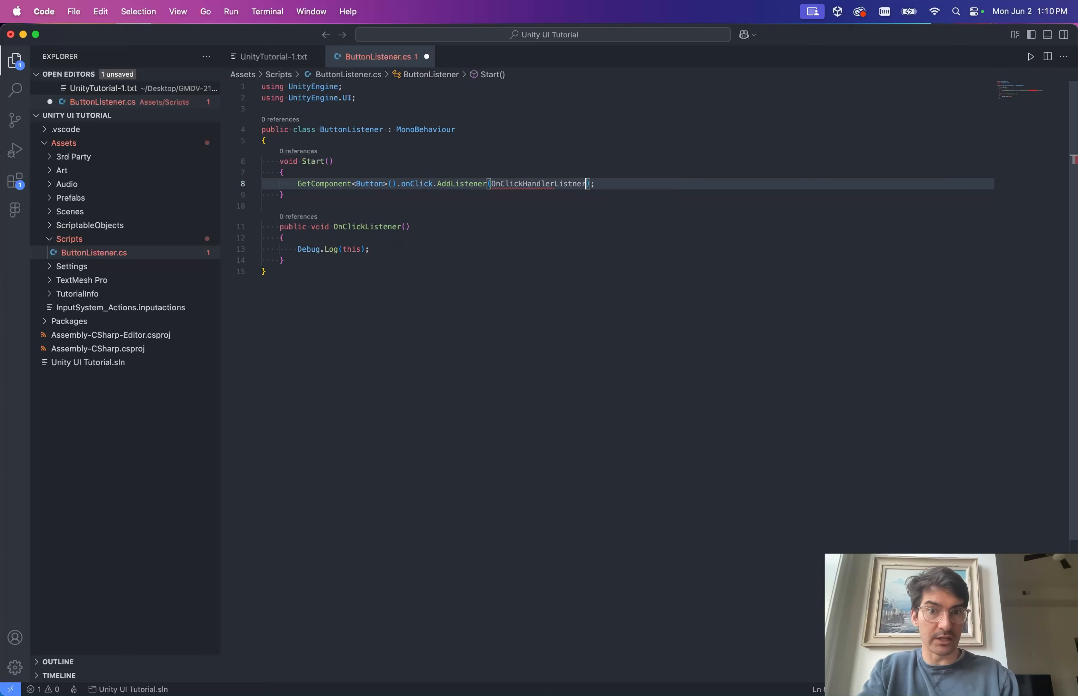
{"action": "key", "text": "BackSpace"}
{"action": "key", "text": "BackSpace"}
{"action": "key", "text": "BackSpace"}
{"action": "key", "text": "BackSpace"}
{"action": "key", "text": "BackSpace"}
{"action": "key", "text": "BackSpace"}
{"action": "key", "text": "BackSpace"}
{"action": "key", "text": "BackSpace"}
{"action": "key", "text": "BackSpace"}
{"action": "key", "text": "BackSpace"}
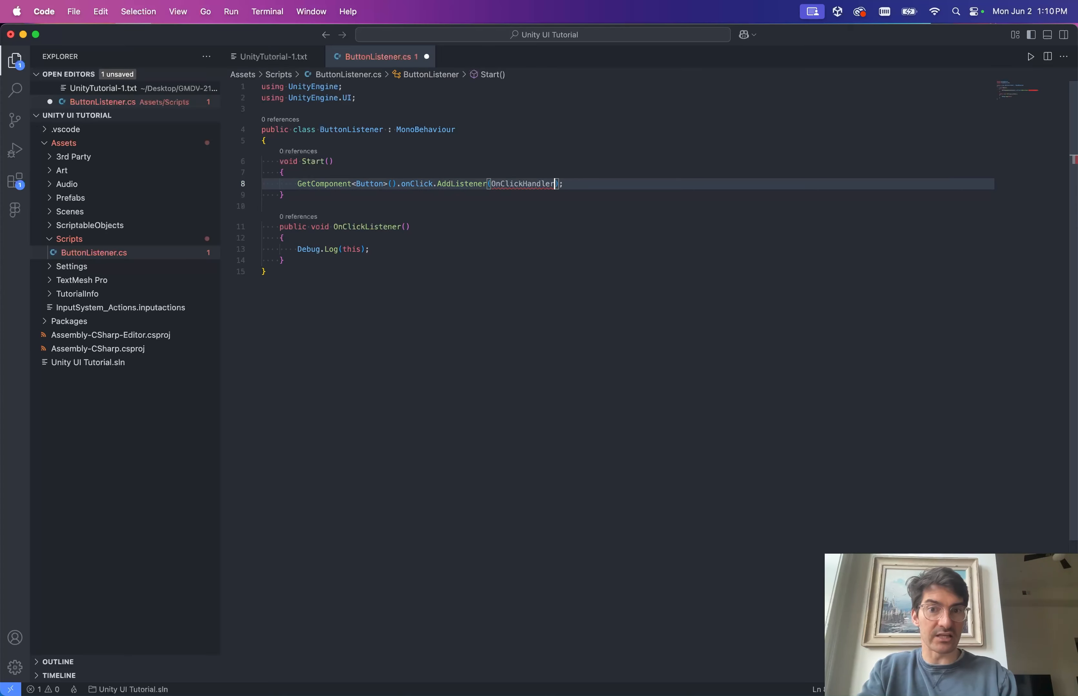
{"action": "key", "text": "BackSpace"}
{"action": "key", "text": "BackSpace"}
{"action": "key", "text": "BackSpace"}
{"action": "key", "text": "BackSpace"}
{"action": "type", "text": "Liste"}
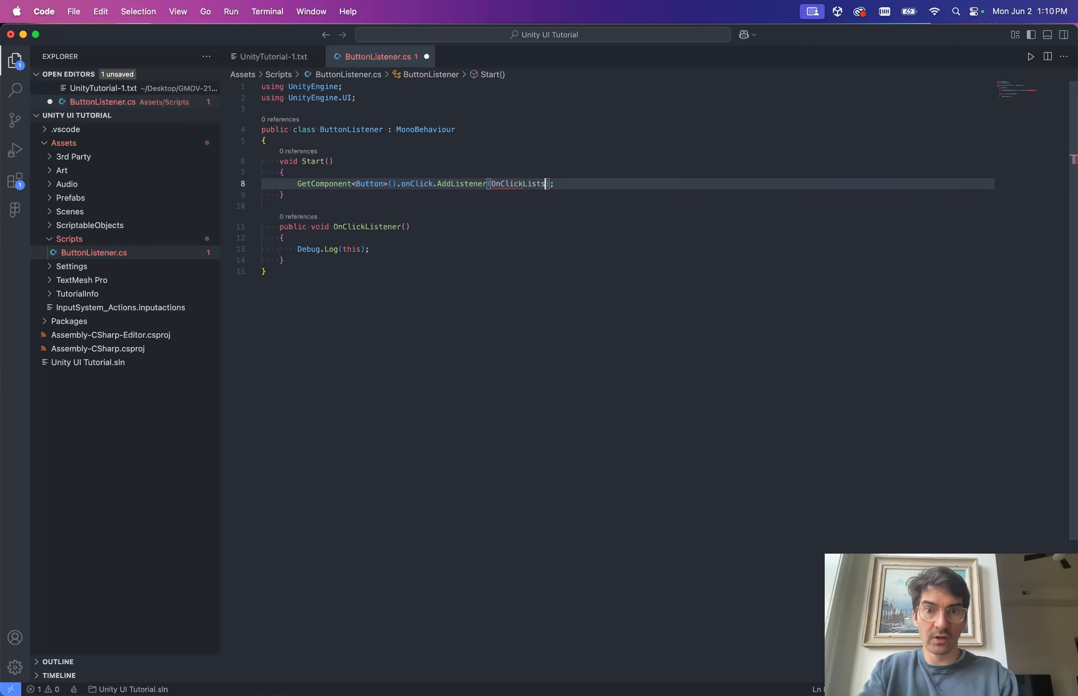
{"action": "key", "text": "BackSpace"}
{"action": "type", "text": "ener"}
{"action": "key", "text": "super+Right"}
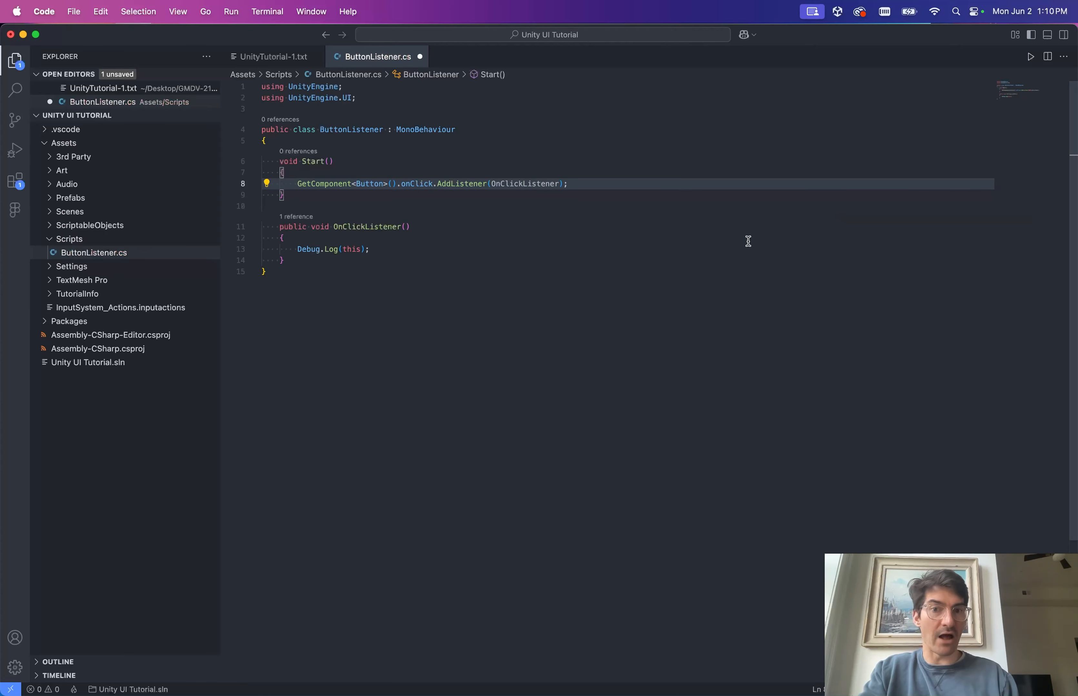
Edit both OnClickListener occurrences at once so they become the misspelled OnClikcListener.
{"action": "left_click", "coordinate": [374, 227]}
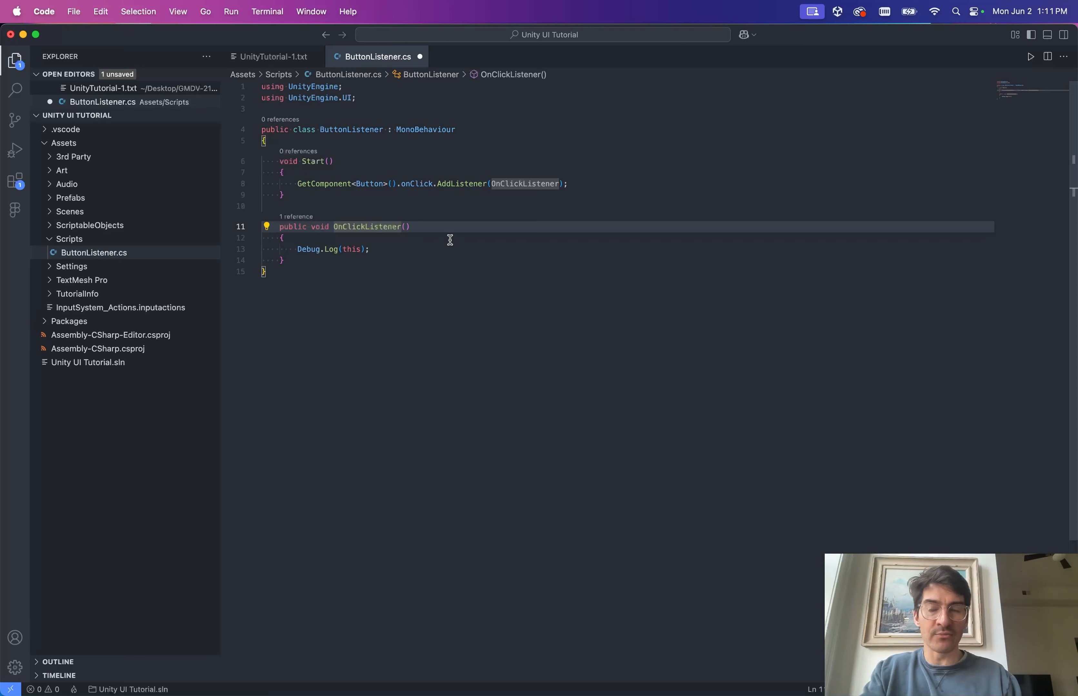
{"action": "key", "text": "Left"}
{"action": "key", "text": "super+d"}
{"action": "key", "text": "super+d"}
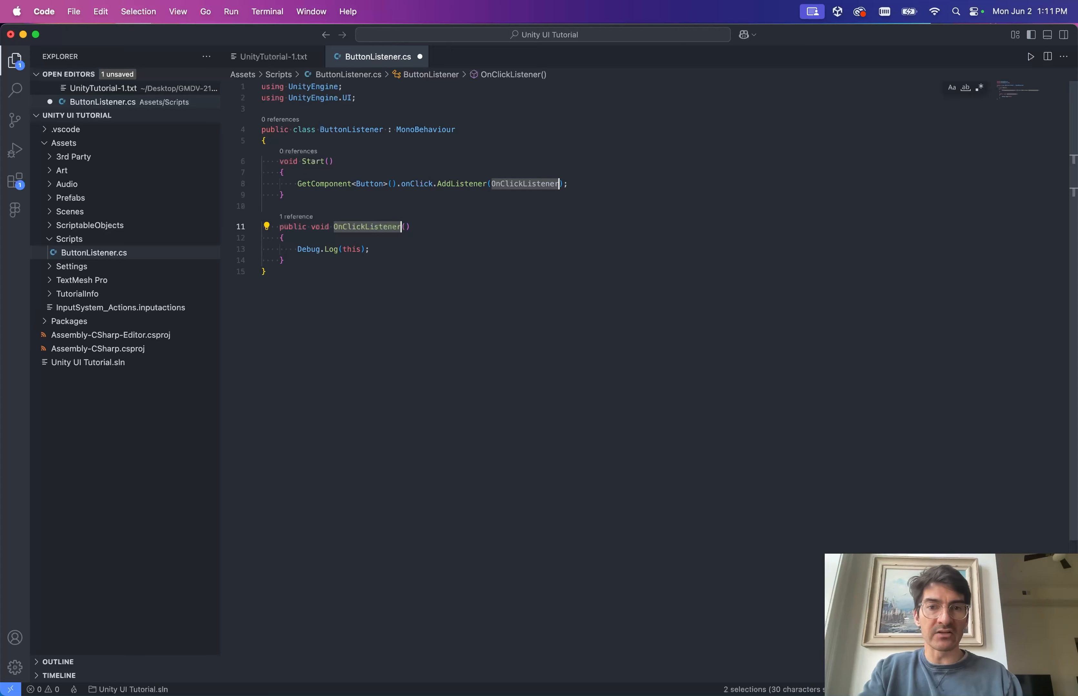
{"action": "key", "text": "Left"}
{"action": "key", "text": "Right"}
{"action": "key", "text": "Right"}
{"action": "key", "text": "Right"}
{"action": "key", "text": "Right"}
{"action": "key", "text": "Right"}
{"action": "key", "text": "Right"}
{"action": "key", "text": "BackSpace"}
{"action": "key", "text": "Right"}
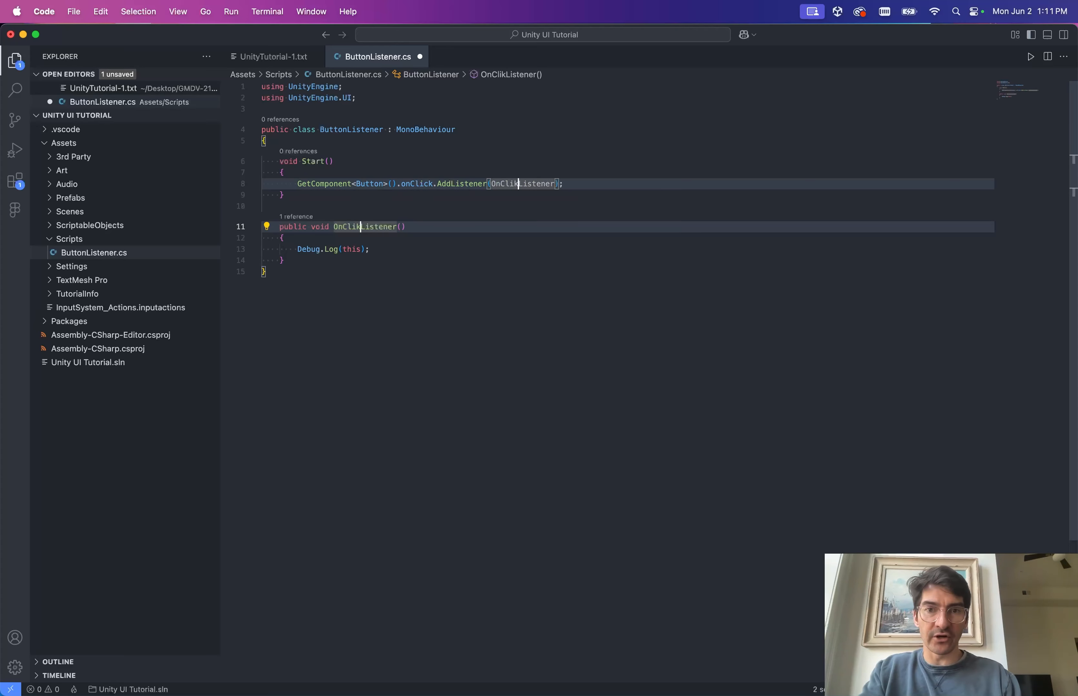
{"action": "type", "text": "c"}
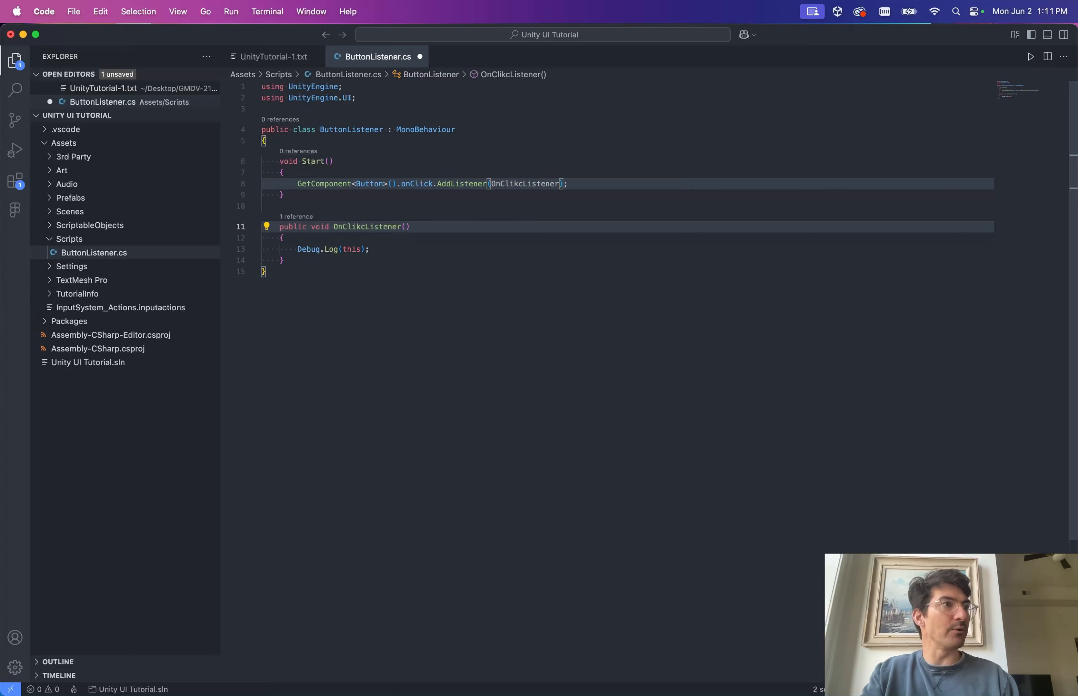
Place the caret in OnClikcListener on line 11 and begin a Rename Symbol with F2.
{"action": "left_click", "coordinate": [371, 227]}
{"action": "left_click", "coordinate": [458, 231]}
{"action": "left_click", "coordinate": [389, 246]}
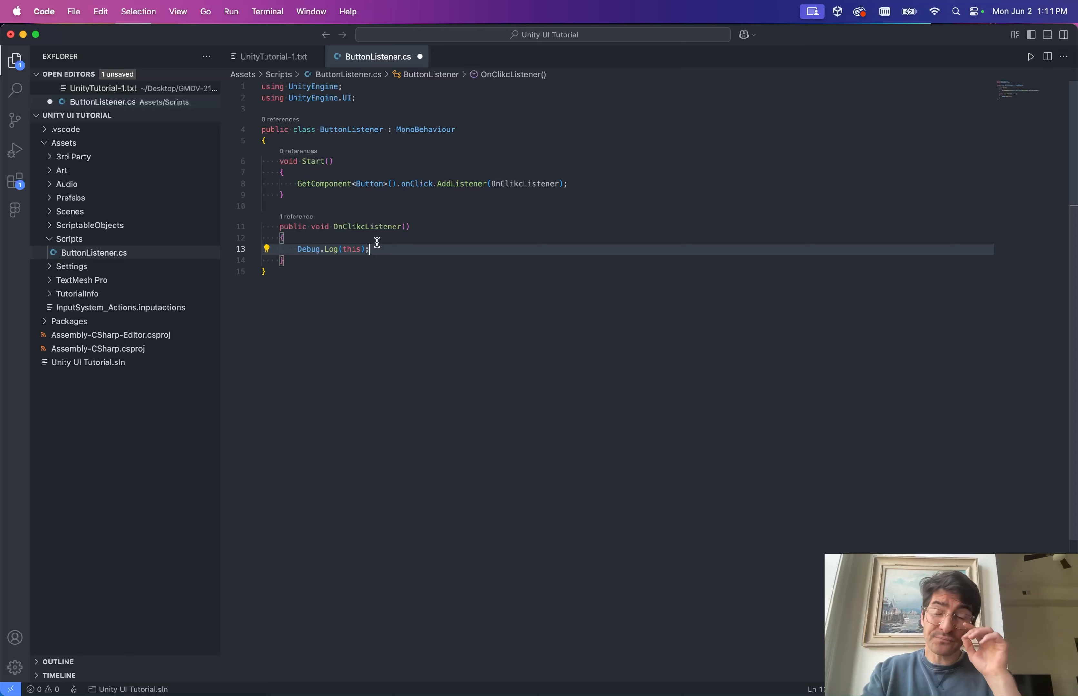
{"action": "left_click", "coordinate": [360, 226]}
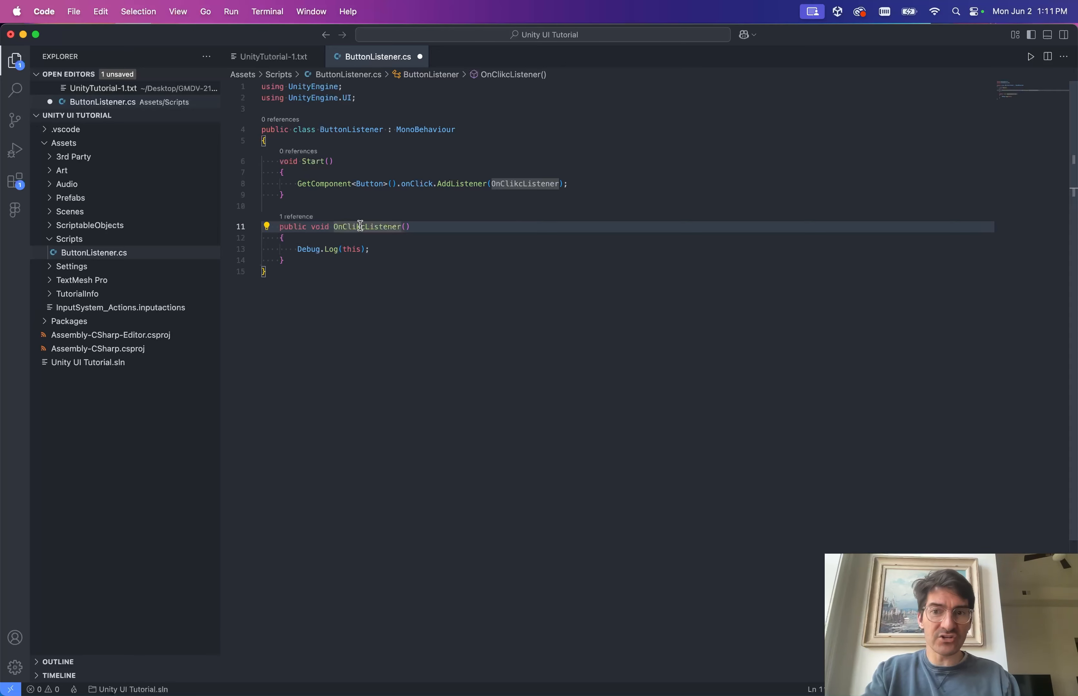
{"action": "key", "text": "F2"}
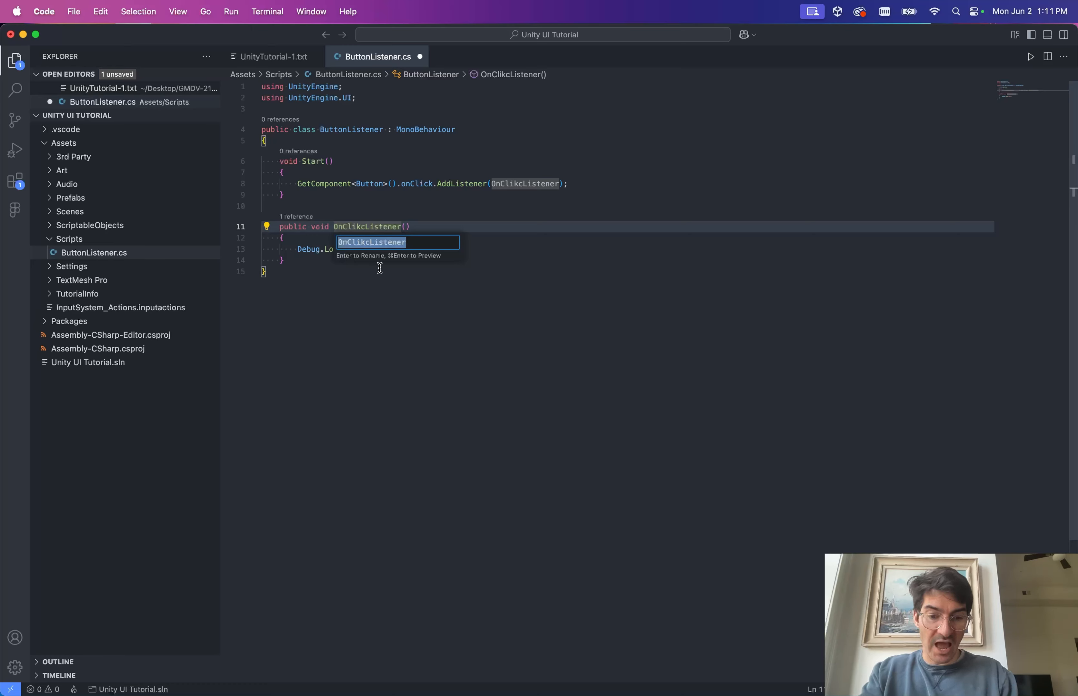
Enter OnClickHandler as the new symbol name, updating the declaration and AddListener call, and save.
{"action": "type", "text": "OnClickHandler"}
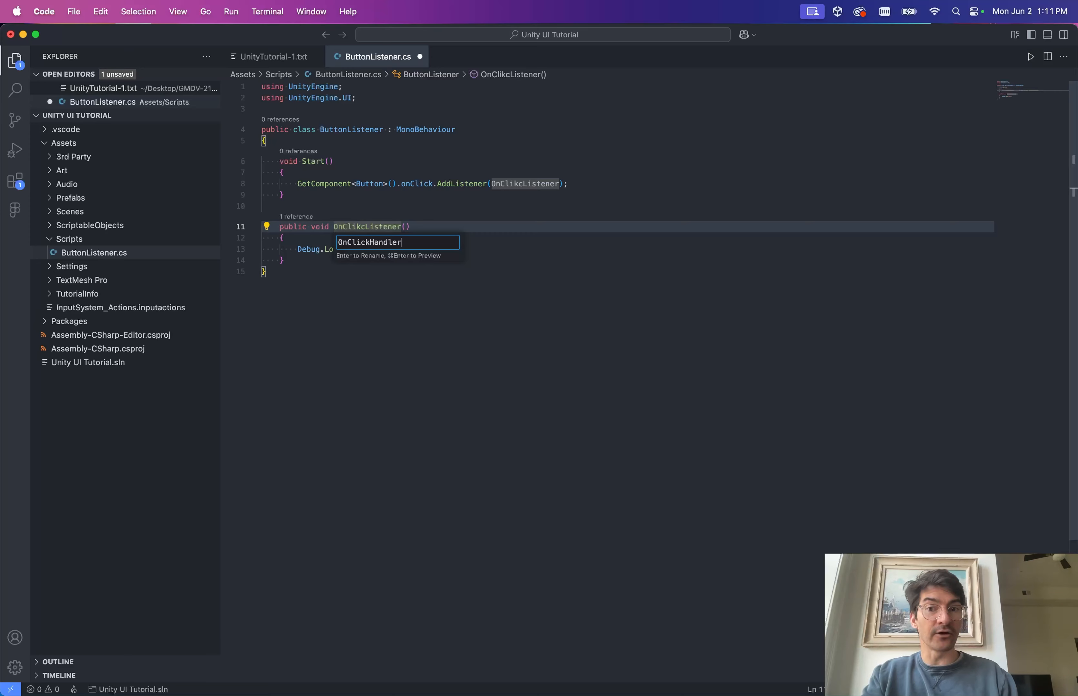
{"action": "key", "text": "Return"}
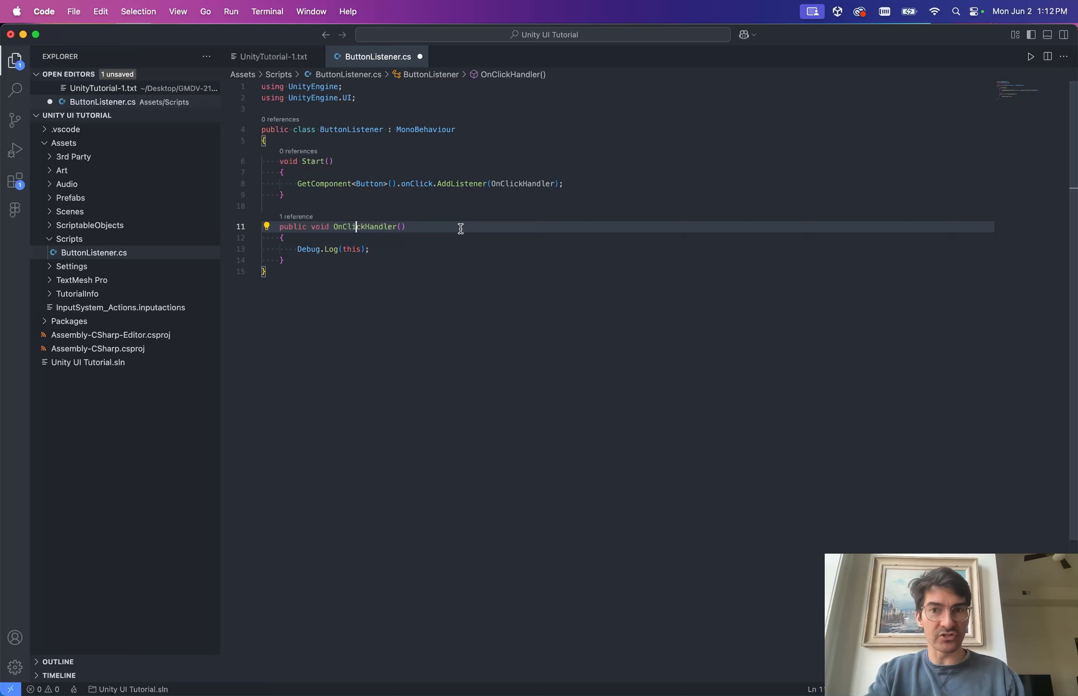
{"action": "key", "text": "super+s"}
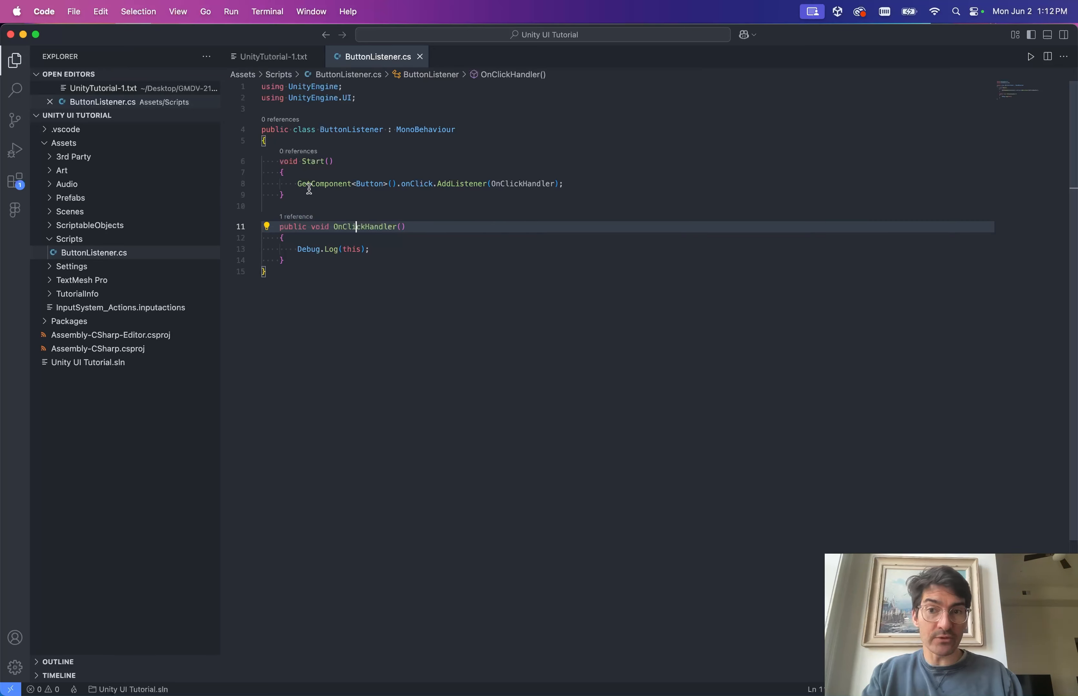
Highlight the GetComponent<Button>() call on line 8, then switch back to Unity.
{"action": "left_click_drag", "start_coordinate": [298, 183], "coordinate": [303, 183]}
{"action": "left_click_drag", "start_coordinate": [397, 190], "coordinate": [397, 184]}
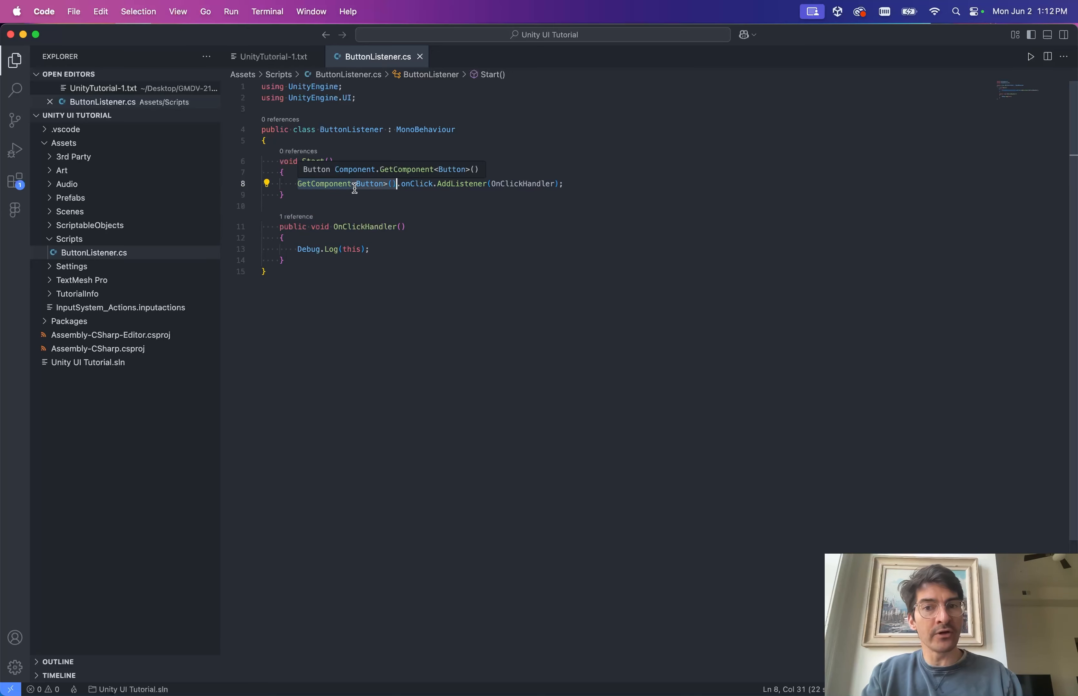
{"action": "left_click", "coordinate": [404, 193]}
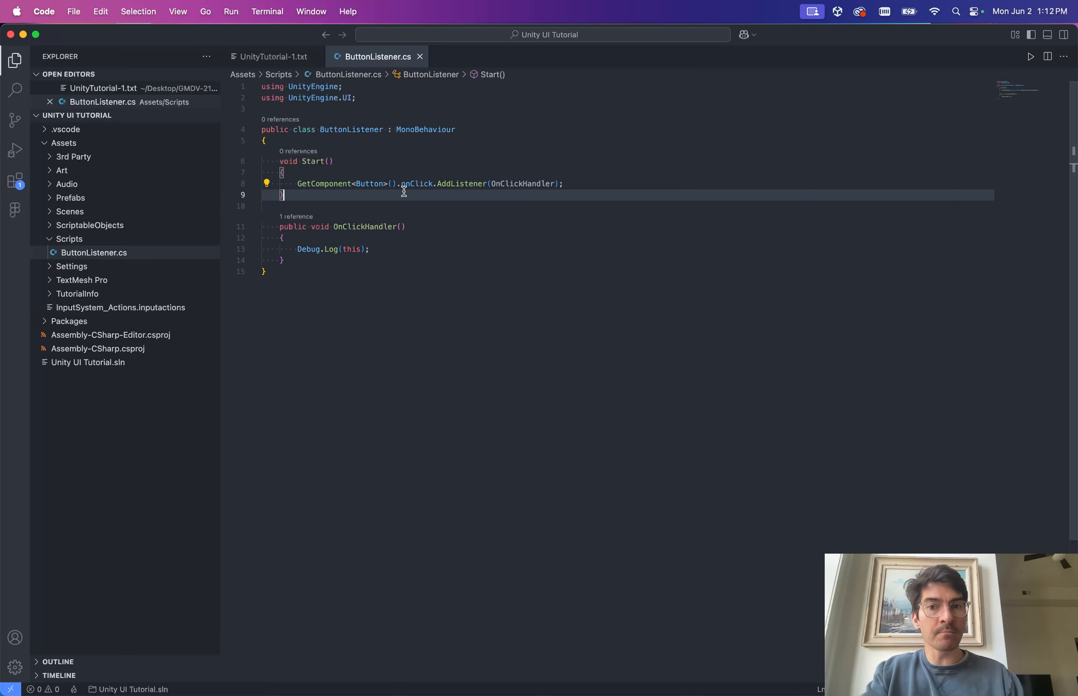
{"action": "double_click", "coordinate": [307, 186]}
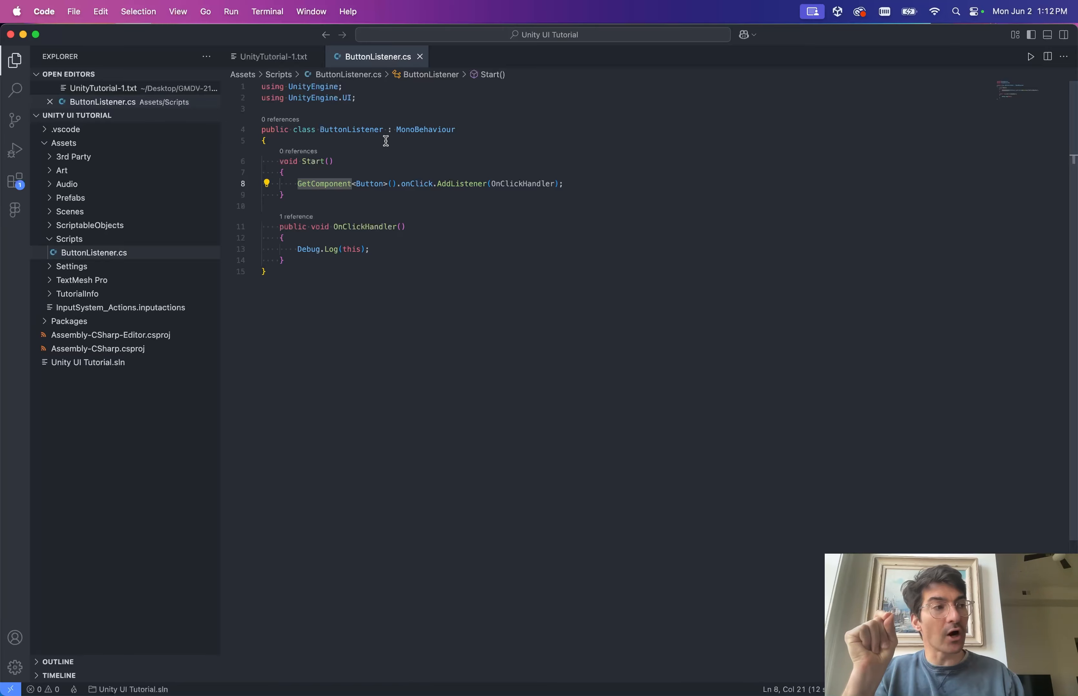
{"action": "key", "text": "super+Tab"}
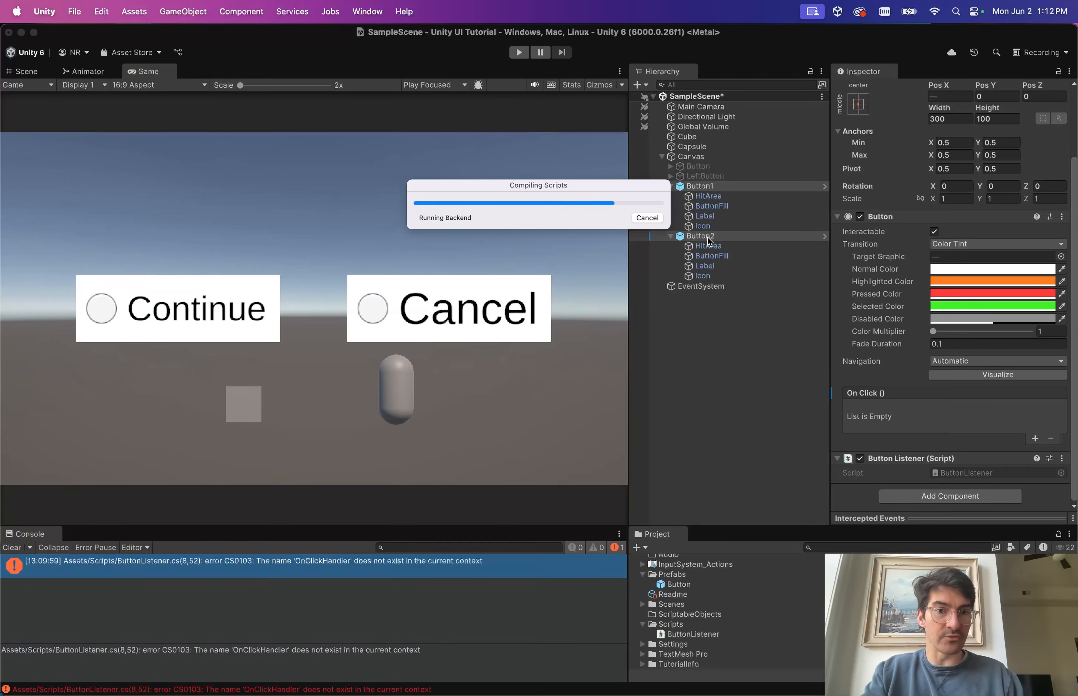
Remove the Button component from Button2 through the component's options menu.
{"action": "left_click", "coordinate": [687, 239]}
{"action": "scroll", "coordinate": [872, 338], "scroll_direction": "down", "scroll_amount": 3}
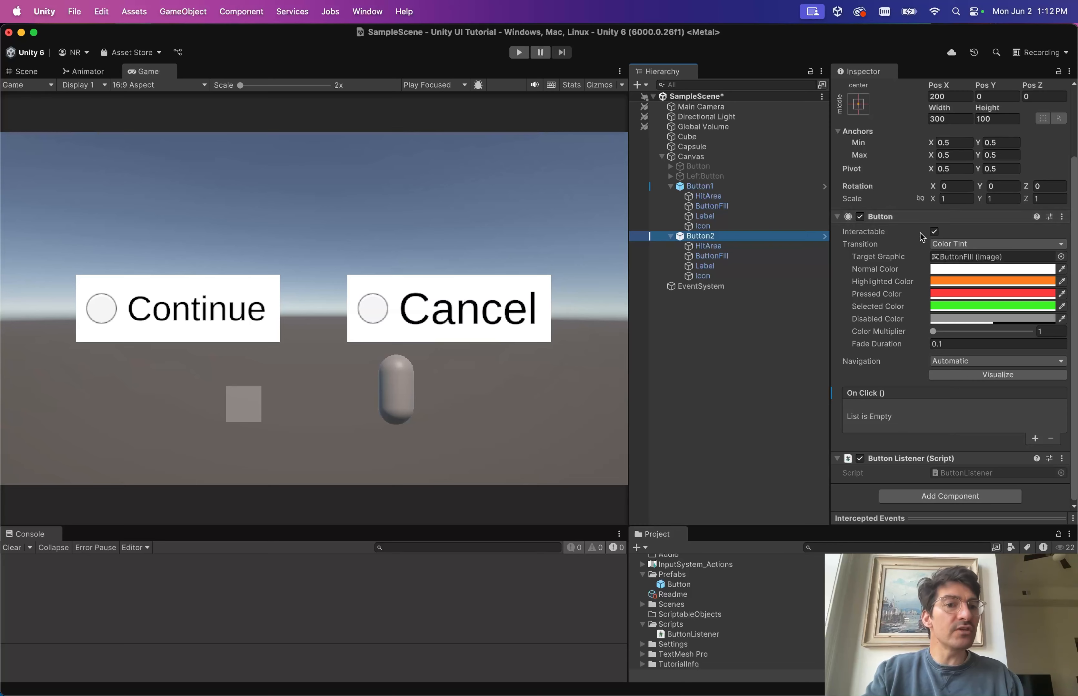
{"action": "left_click", "coordinate": [1061, 217]}
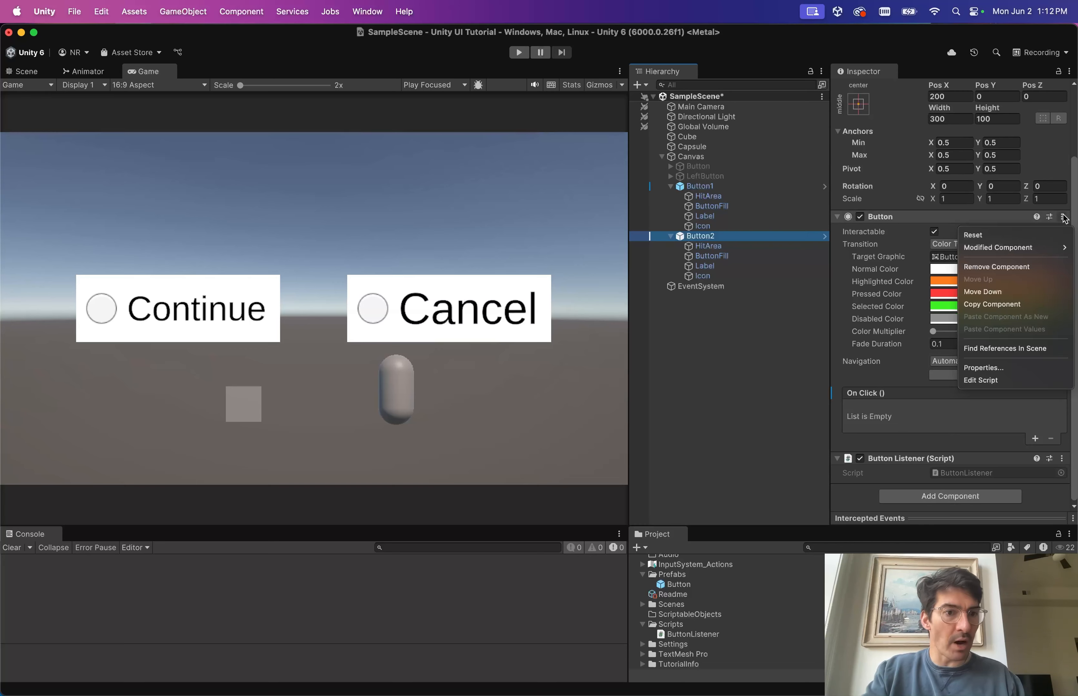
{"action": "left_click", "coordinate": [1010, 267]}
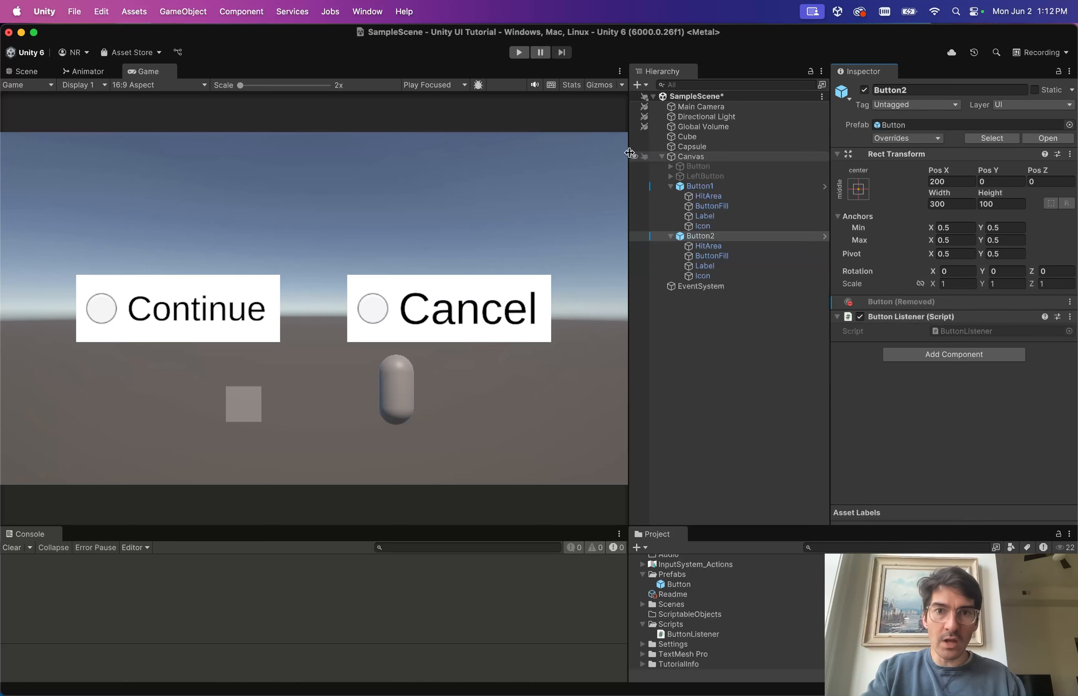
Play the scene and open the NullReferenceException's source at ButtonListener.cs line 8.
{"action": "left_click", "coordinate": [518, 52]}
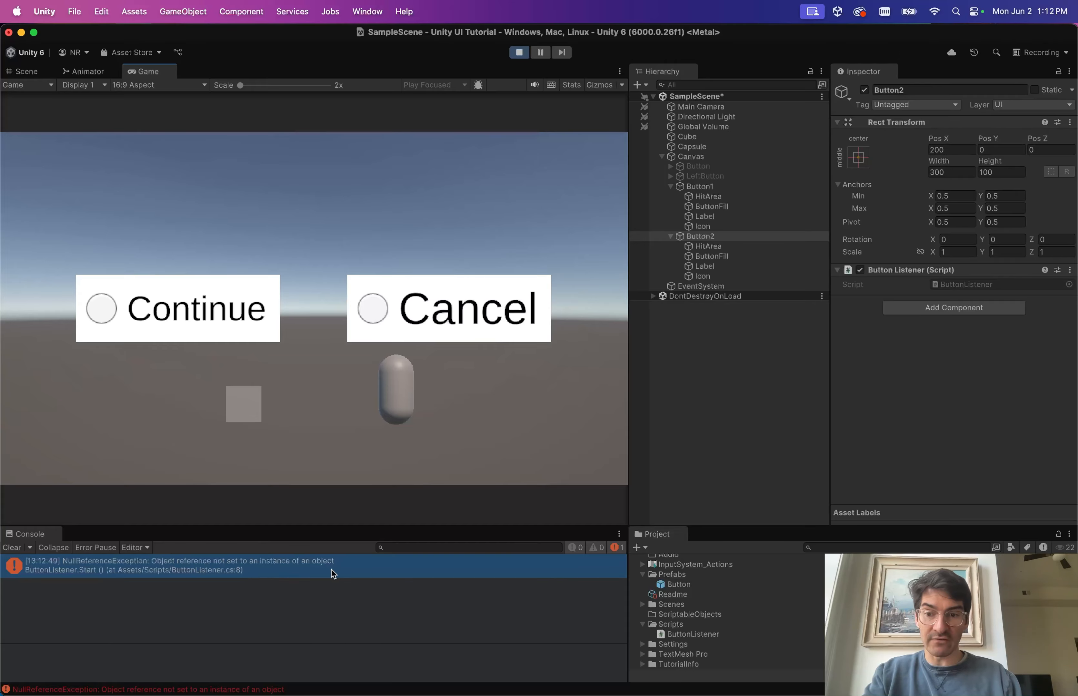
{"action": "double_click", "coordinate": [240, 573]}
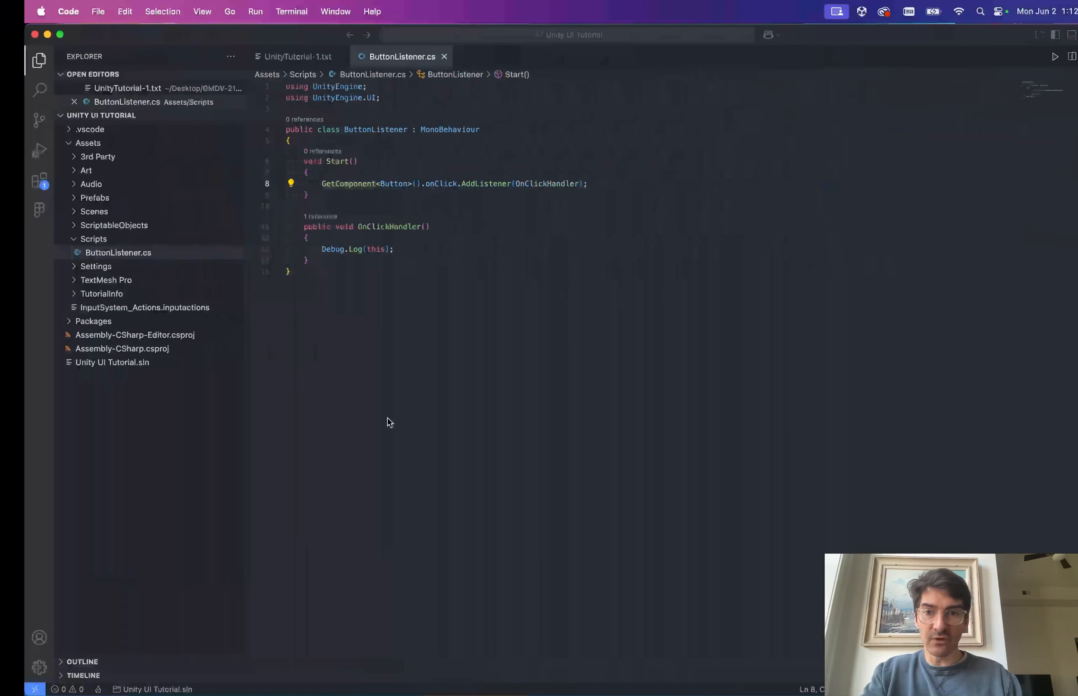
{"action": "double_click", "coordinate": [410, 185]}
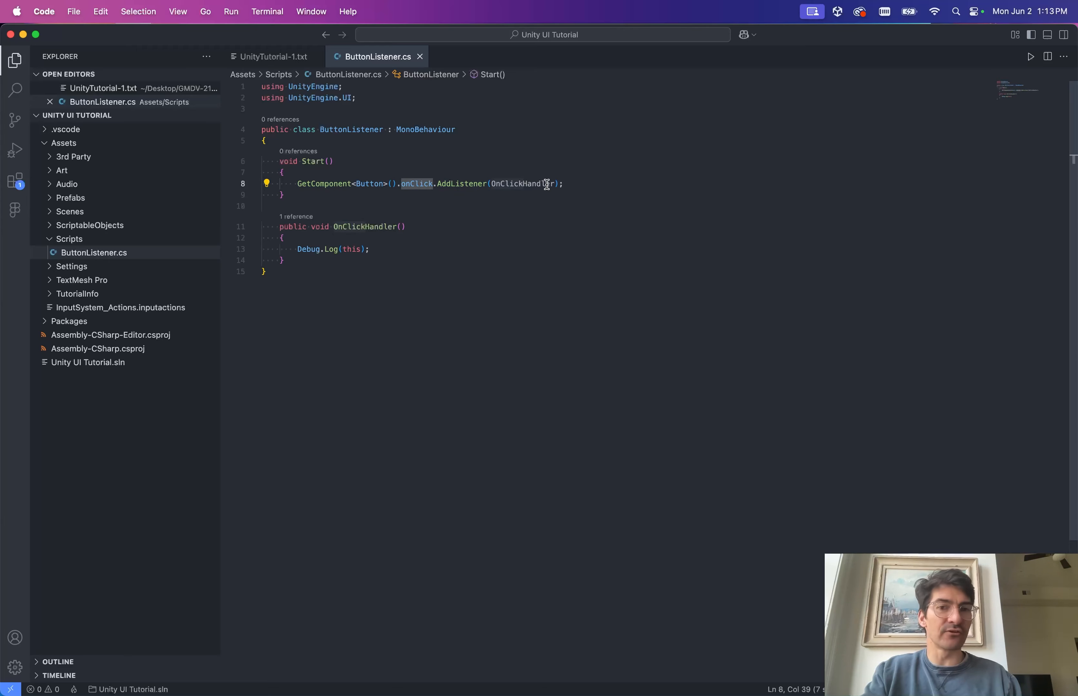
Highlight GetComponent<Button>() on line 8 as the null source, then return to the running Unity scene.
{"action": "left_click_drag", "start_coordinate": [397, 185], "coordinate": [302, 184]}
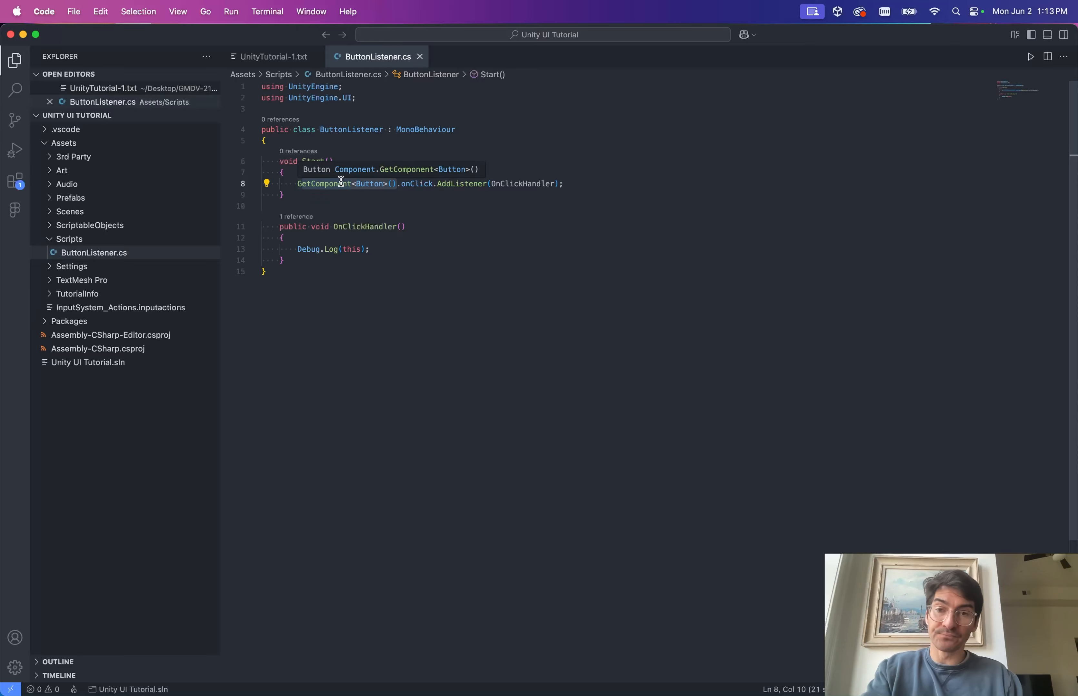
{"action": "key", "text": "ctrl+Left"}
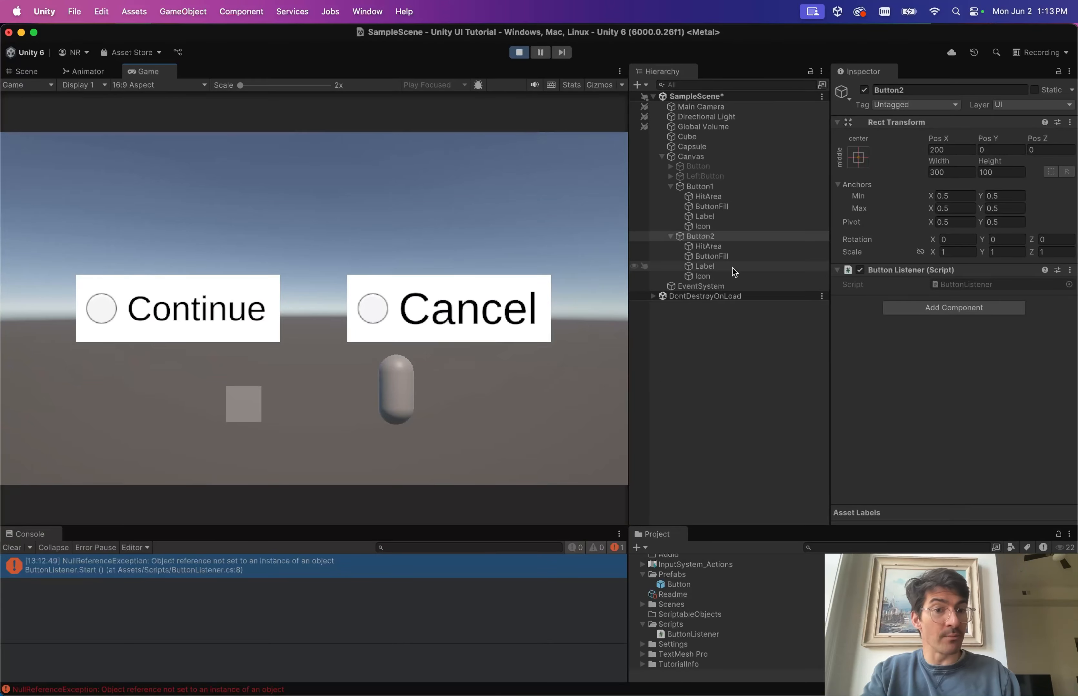
{"action": "key", "text": "ctrl+Right"}
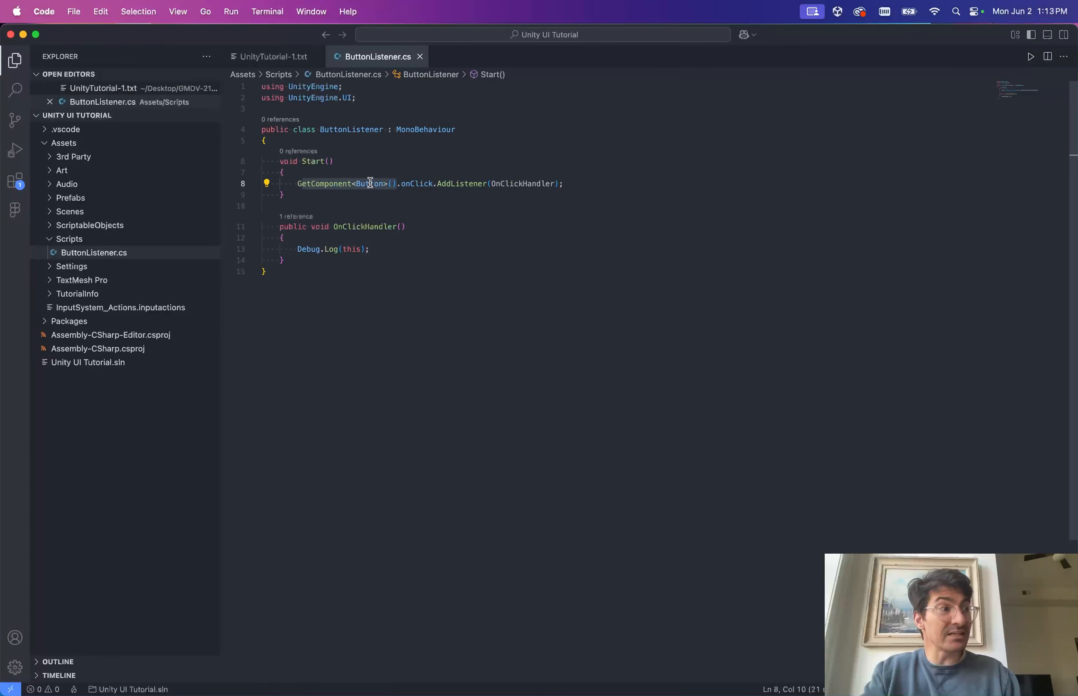
{"action": "key", "text": "ctrl+Left"}
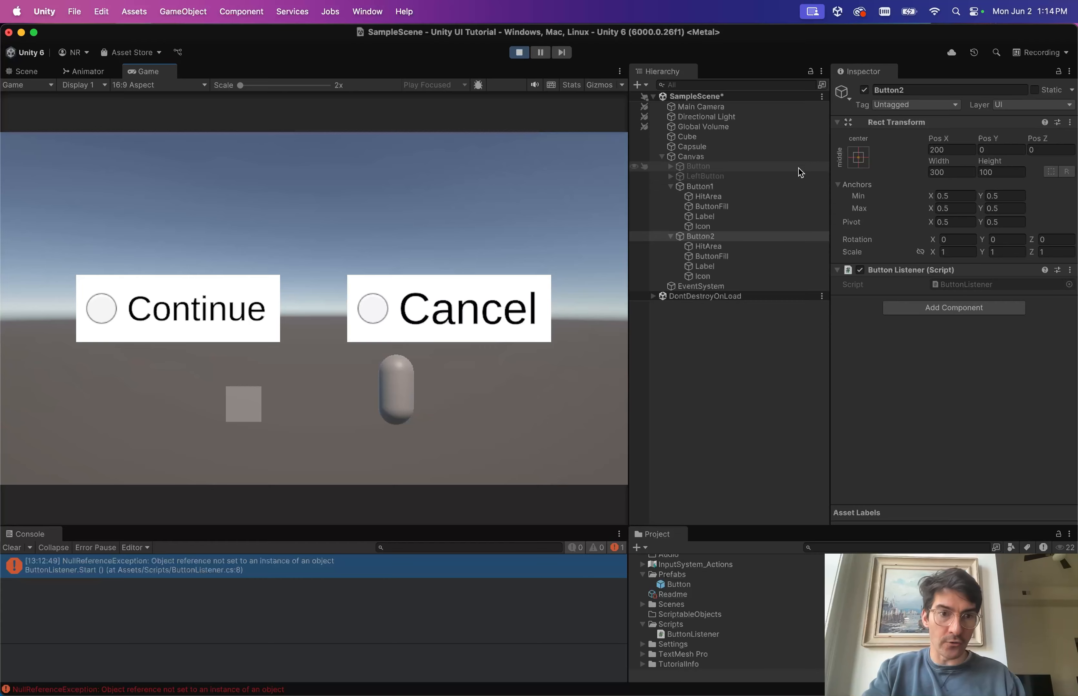
Stop play mode and revert the removed Button component override on Button2.
{"action": "left_click", "coordinate": [519, 53]}
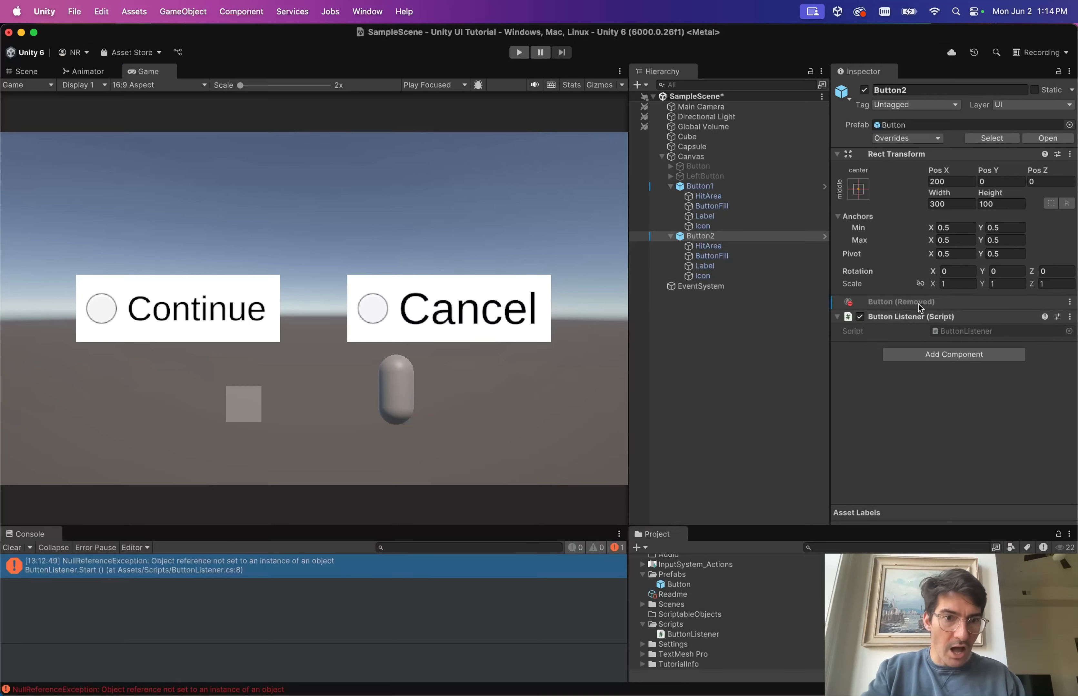
{"action": "left_click", "coordinate": [910, 139]}
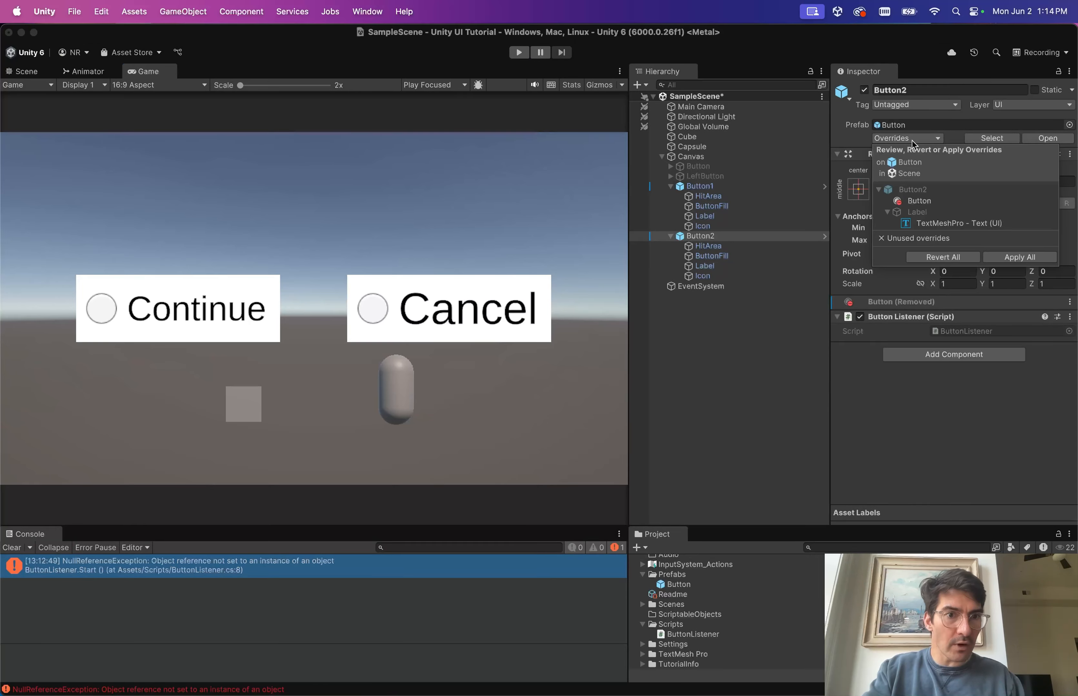
{"action": "left_click", "coordinate": [922, 201]}
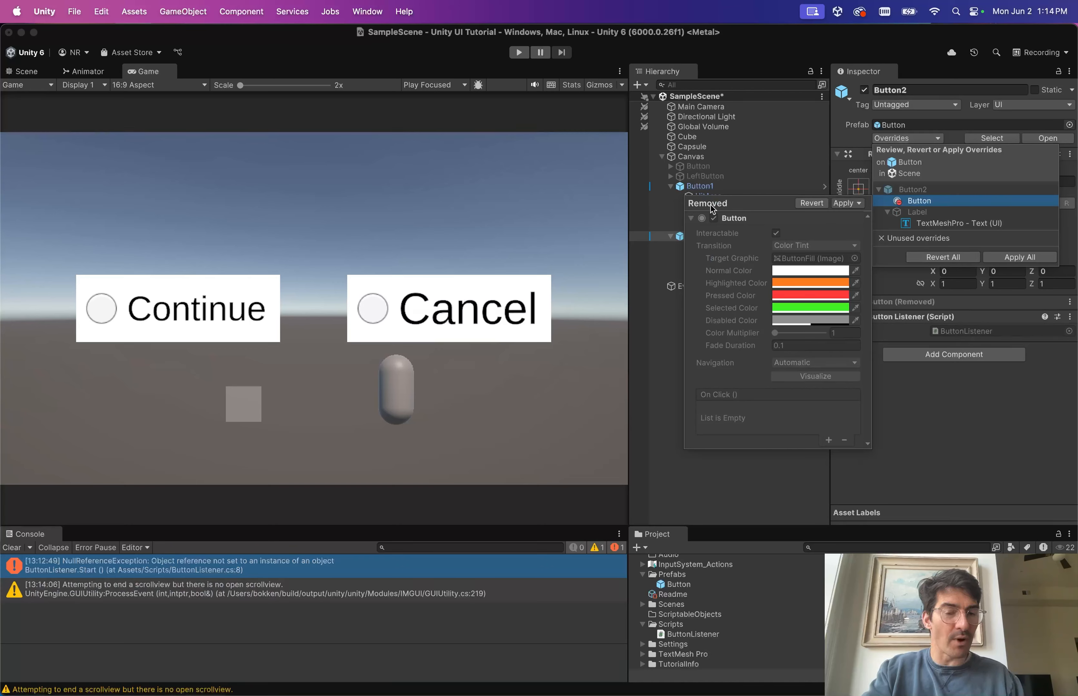
{"action": "left_click", "coordinate": [811, 204]}
{"action": "left_click", "coordinate": [859, 126]}
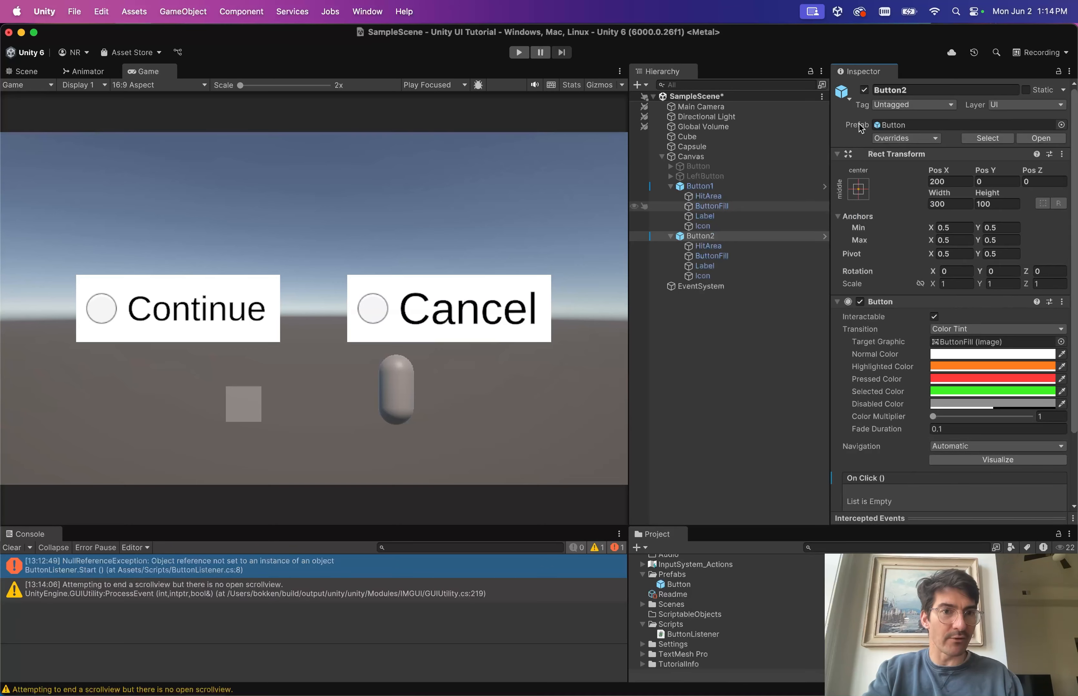
{"action": "scroll", "coordinate": [970, 355], "scroll_direction": "down", "scroll_amount": 5}
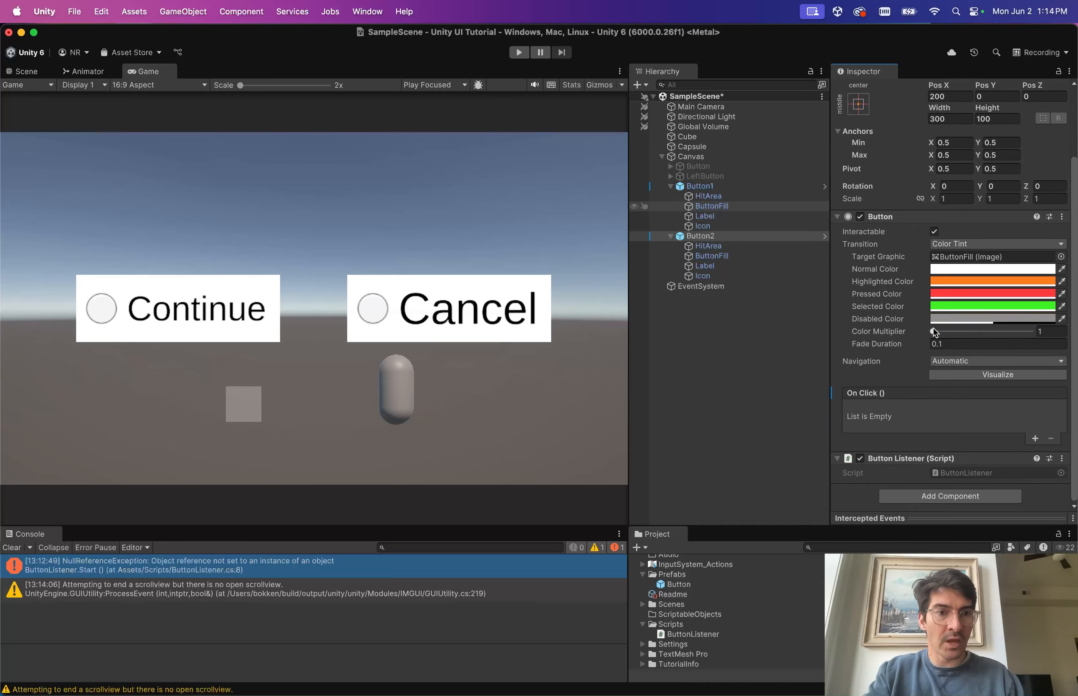
{"action": "key", "text": "ctrl+Right"}
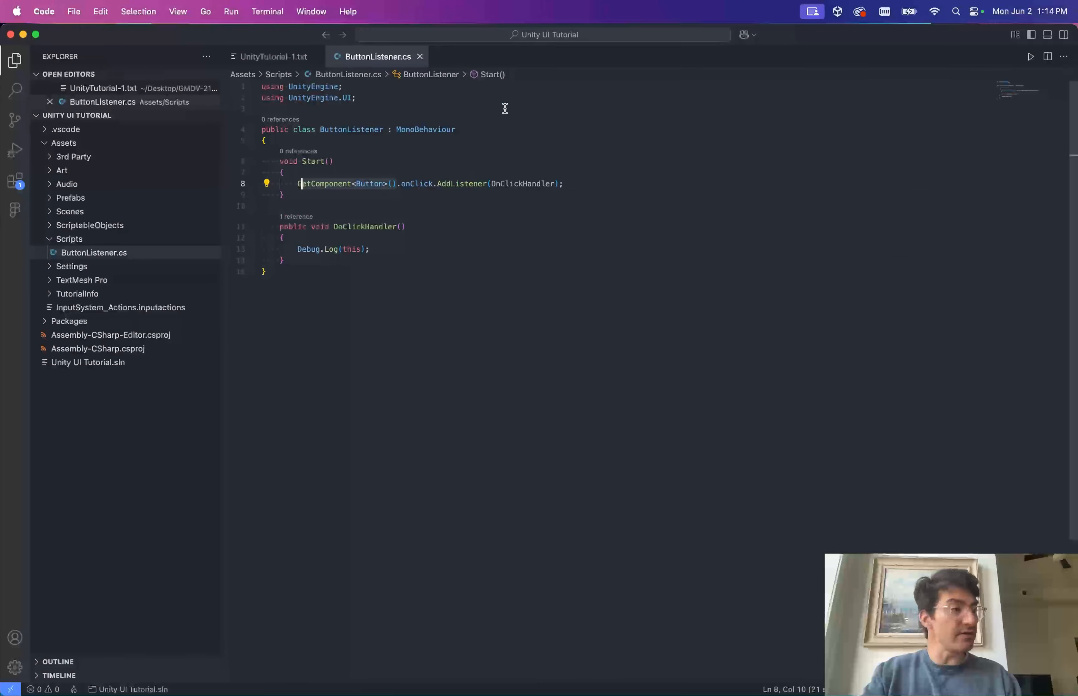
Add [RequireComponent(typeof(Button))] above the ButtonListener class and save the script.
{"action": "left_click", "coordinate": [407, 119]}
{"action": "key", "text": "Up"}
{"action": "key", "text": "Up"}
{"action": "key", "text": "Down"}
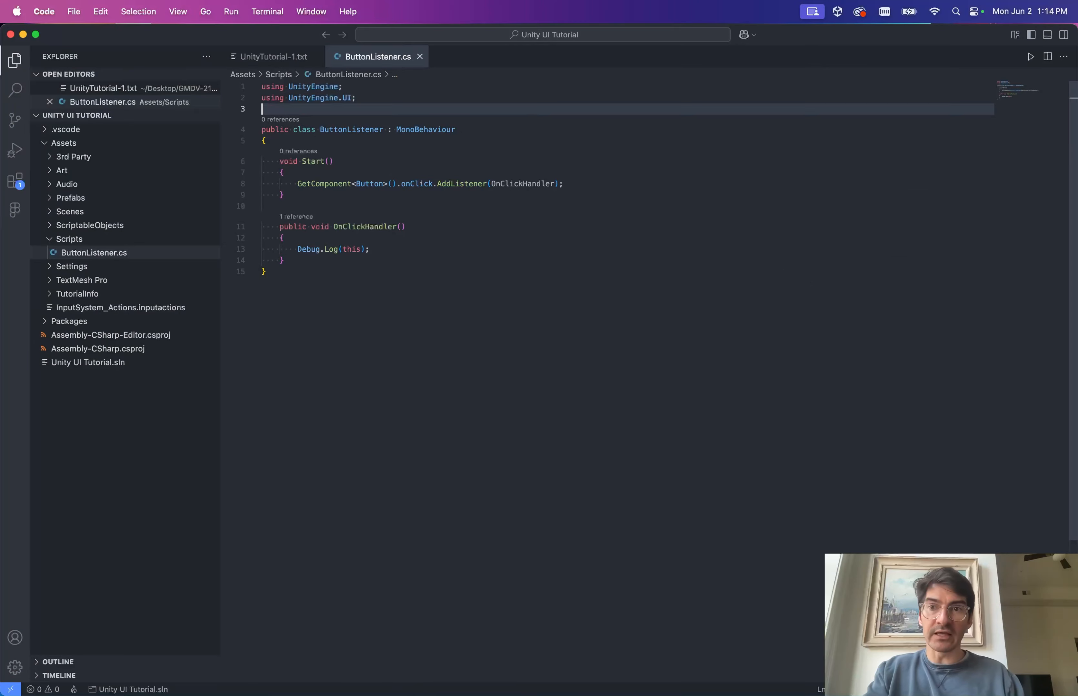
{"action": "key", "text": "Return"}
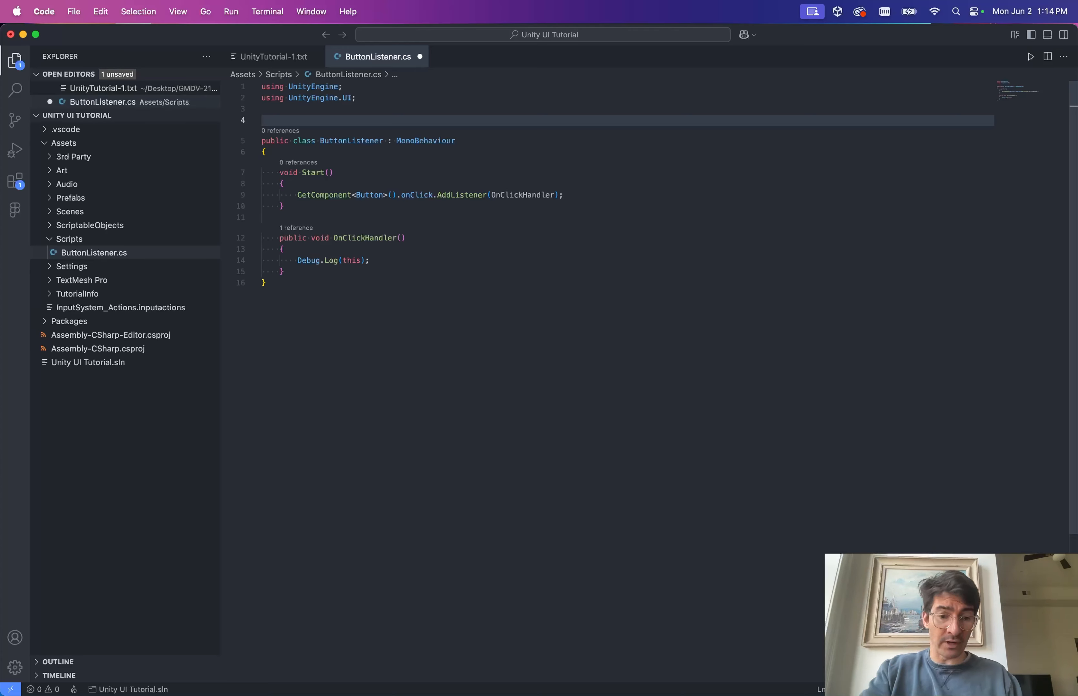
{"action": "type", "text": "[RequireComponent"}
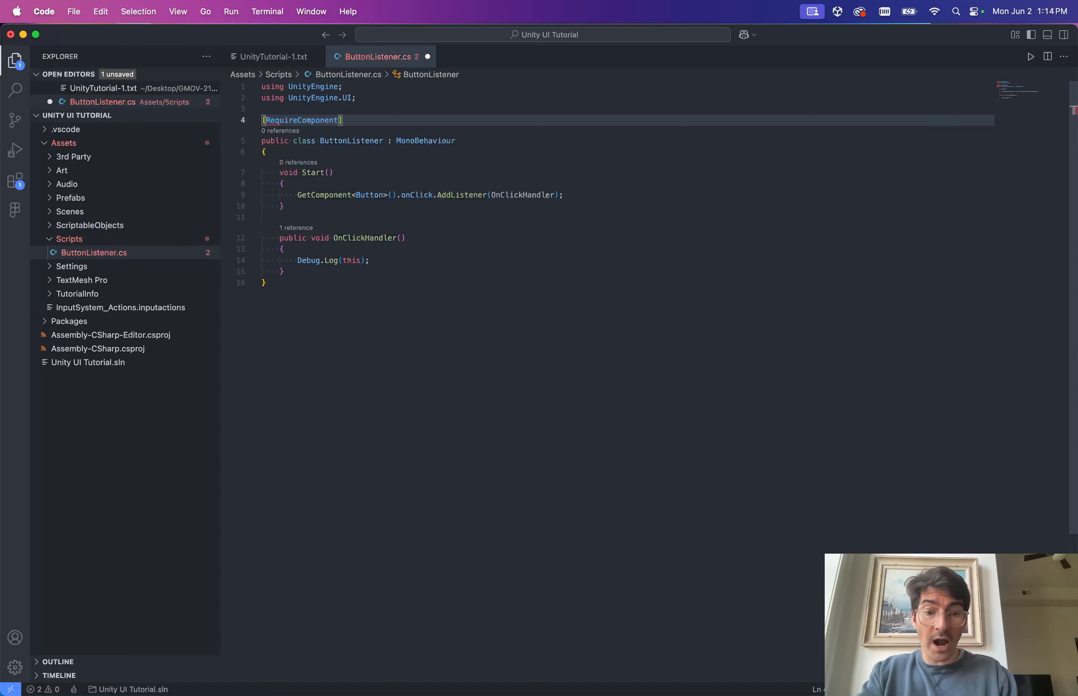
{"action": "type", "text": "(typeof B"}
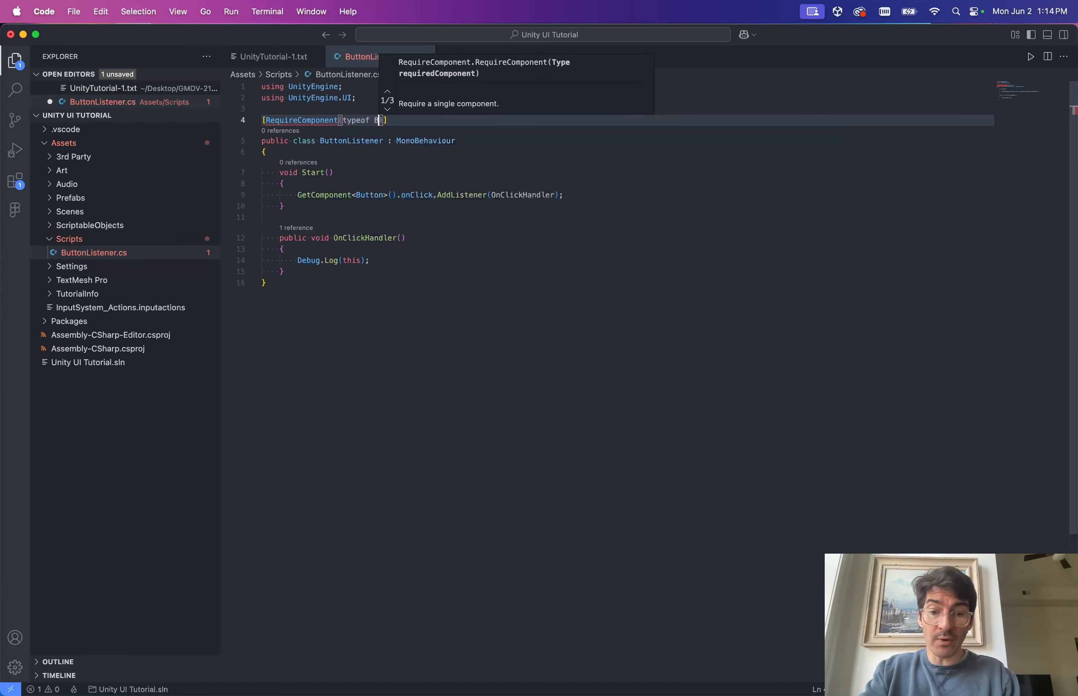
{"action": "key", "text": "BackSpace"}
{"action": "key", "text": "BackSpace"}
{"action": "type", "text": "(Botton"}
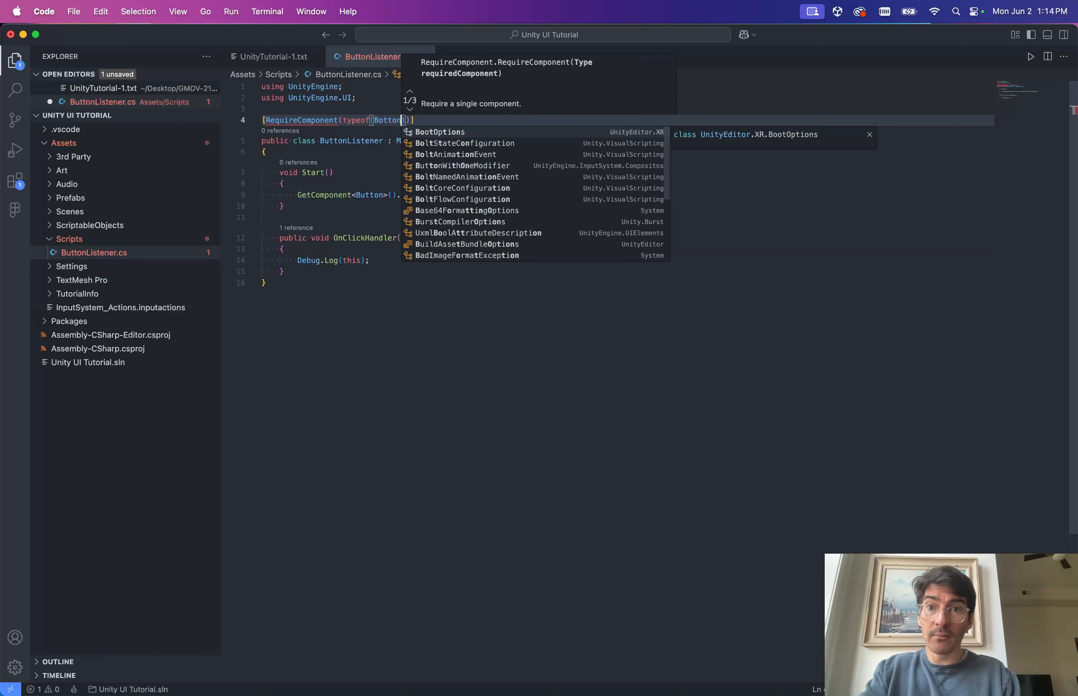
{"action": "key", "text": "BackSpace"}
{"action": "key", "text": "BackSpace"}
{"action": "key", "text": "BackSpace"}
{"action": "key", "text": "BackSpace"}
{"action": "key", "text": "BackSpace"}
{"action": "type", "text": "utton"}
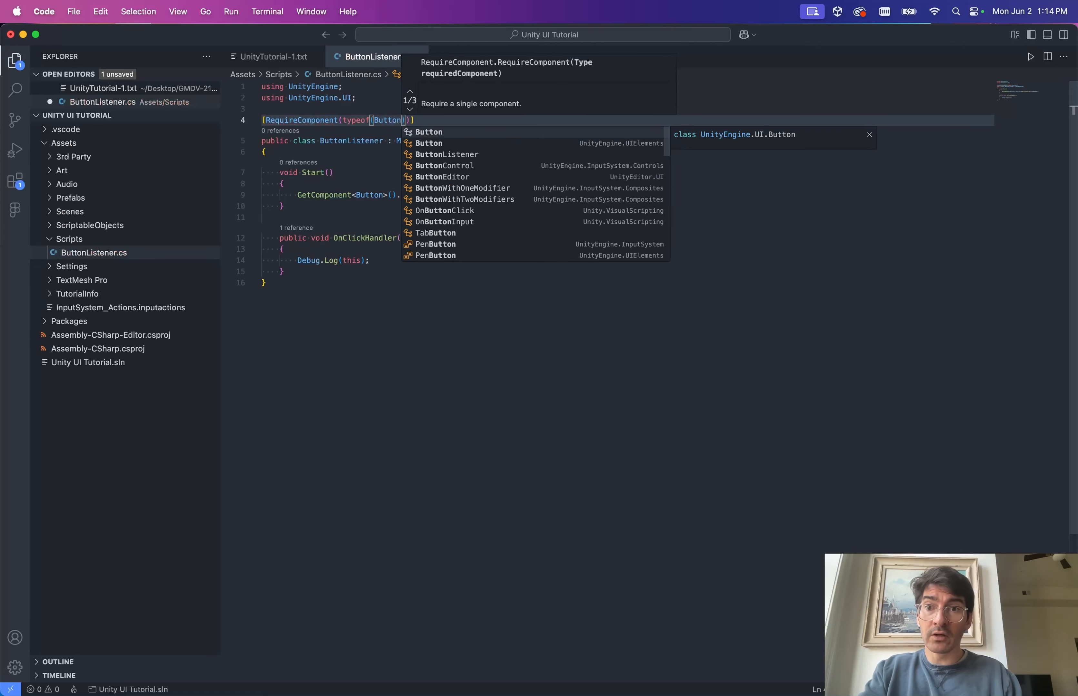
{"action": "key", "text": "Escape"}
{"action": "key", "text": "super+s"}
Review the RequireComponent attribute and ButtonListener class name, then switch to Unity to recompile.
{"action": "left_click", "coordinate": [445, 272]}
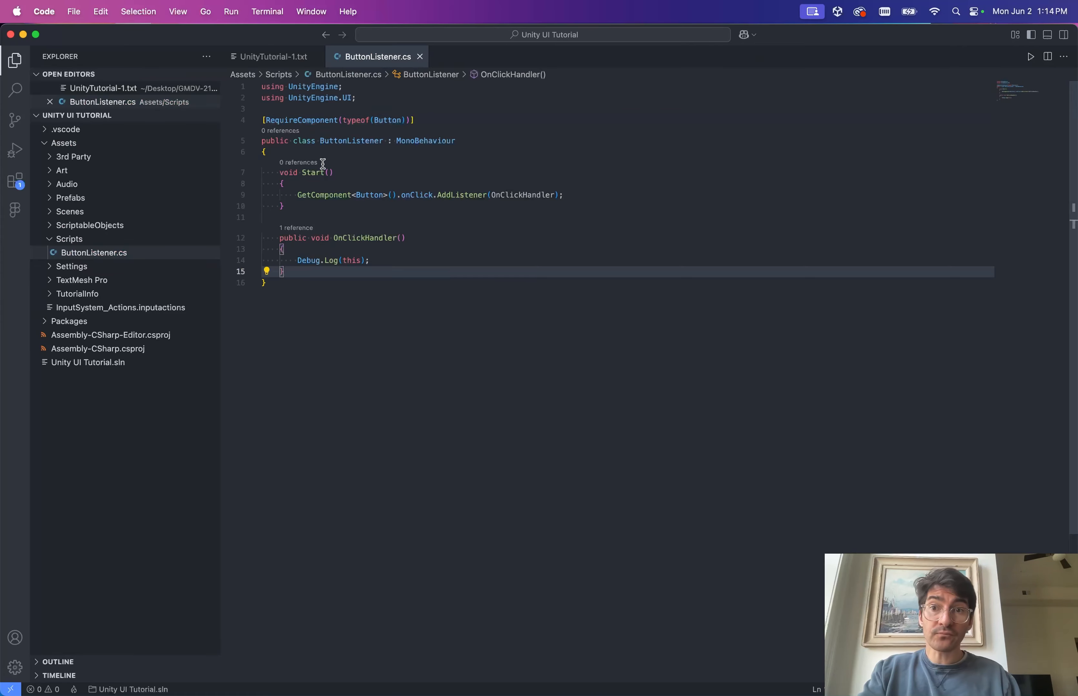
{"action": "left_click", "coordinate": [315, 120]}
{"action": "left_click", "coordinate": [445, 119]}
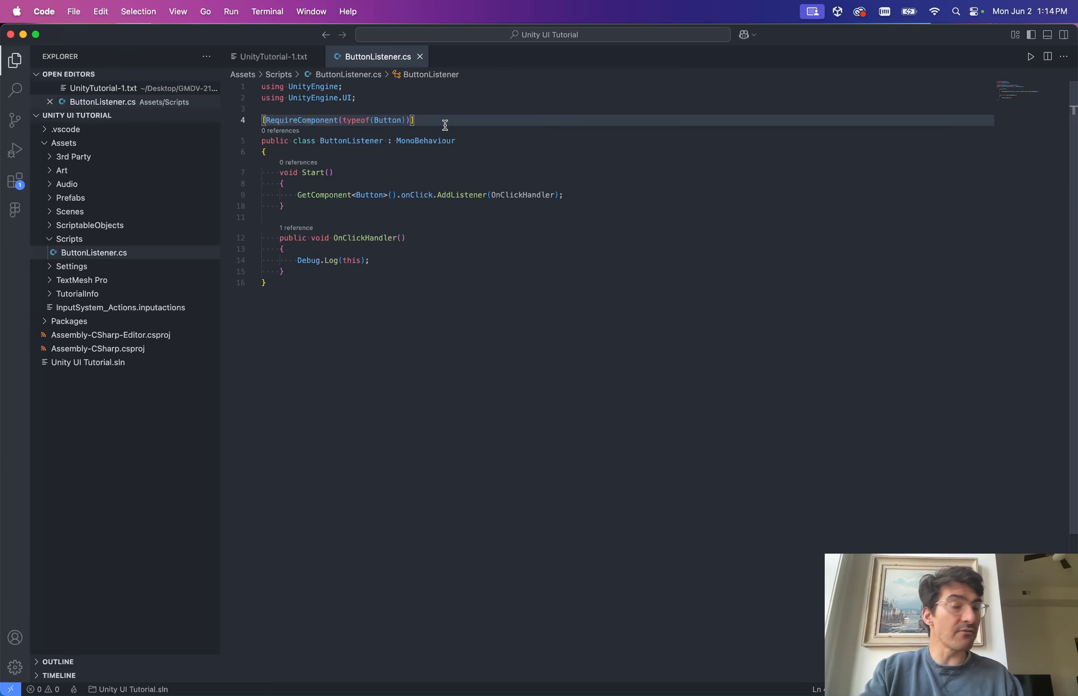
{"action": "mouse_move", "coordinate": [277, 121]}
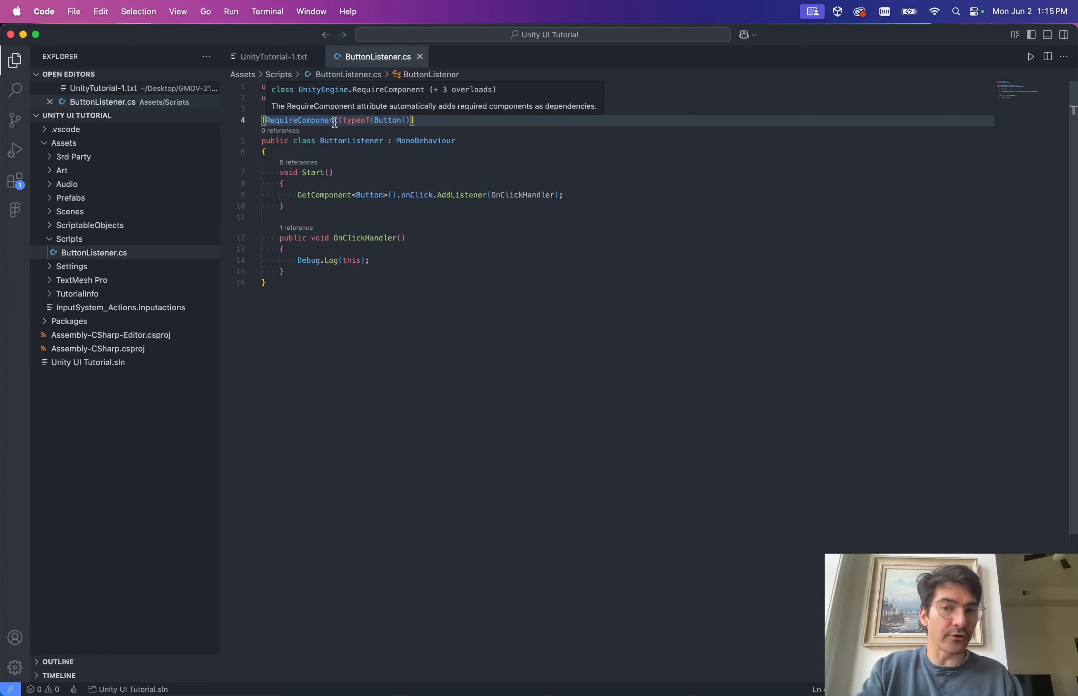
{"action": "left_click", "coordinate": [369, 153]}
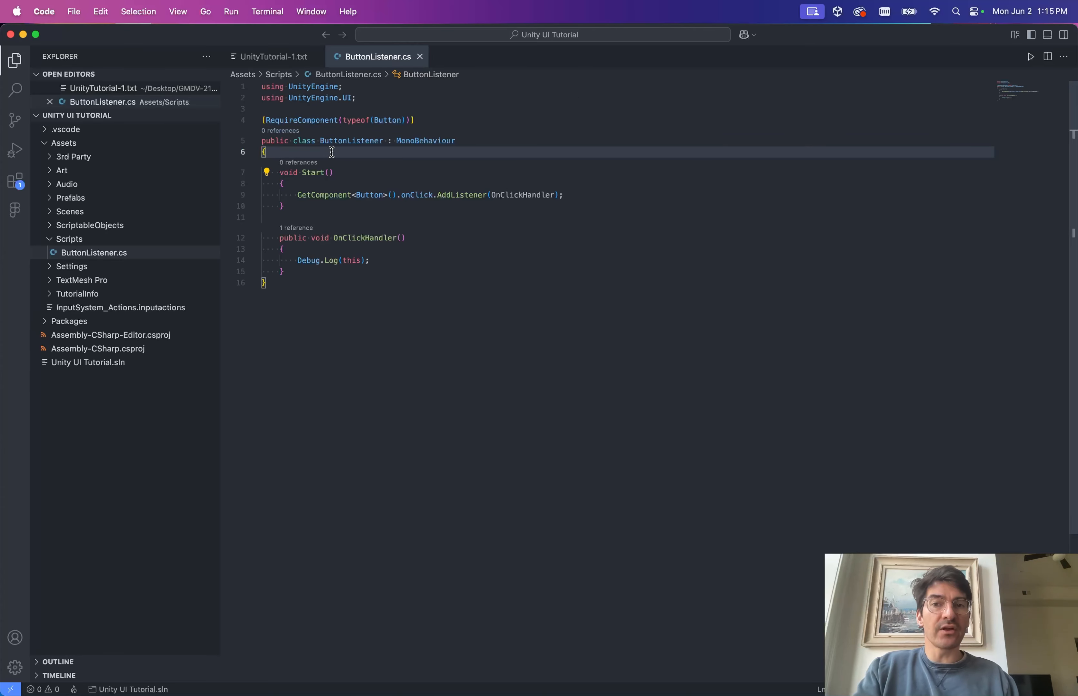
{"action": "double_click", "coordinate": [339, 142]}
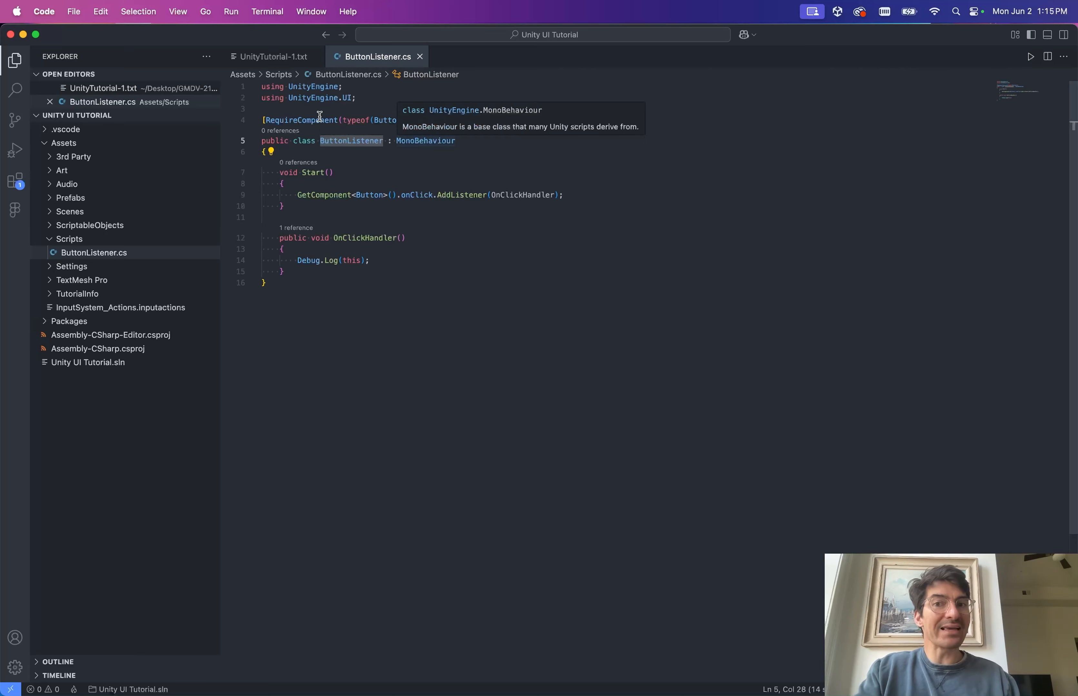
{"action": "double_click", "coordinate": [308, 120]}
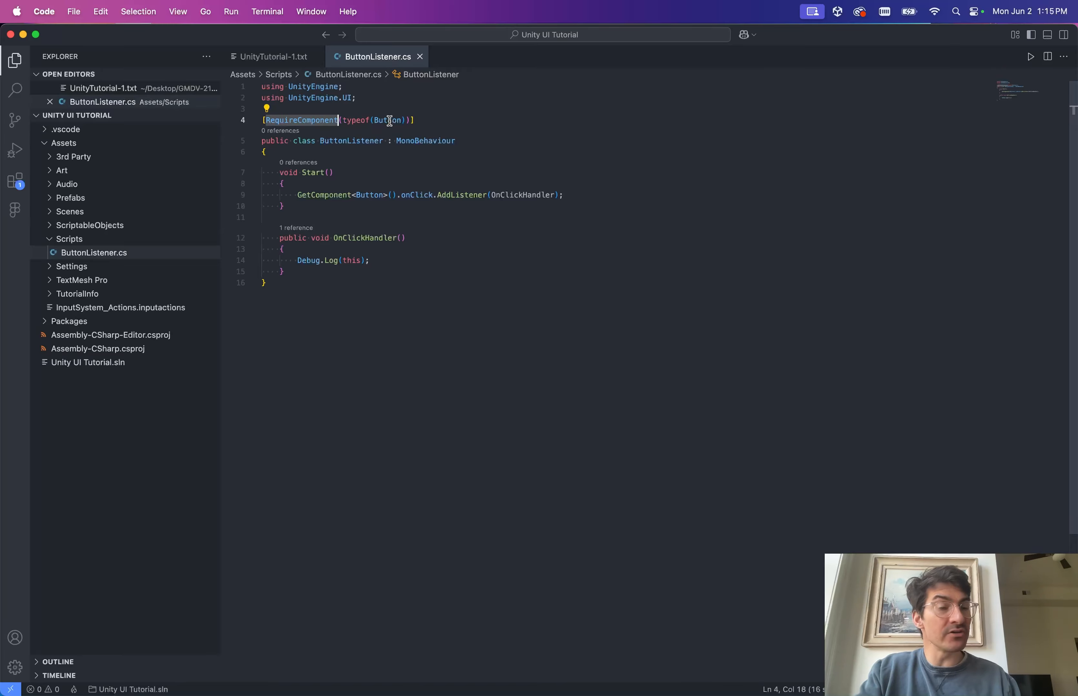
{"action": "key", "text": "super+Tab"}
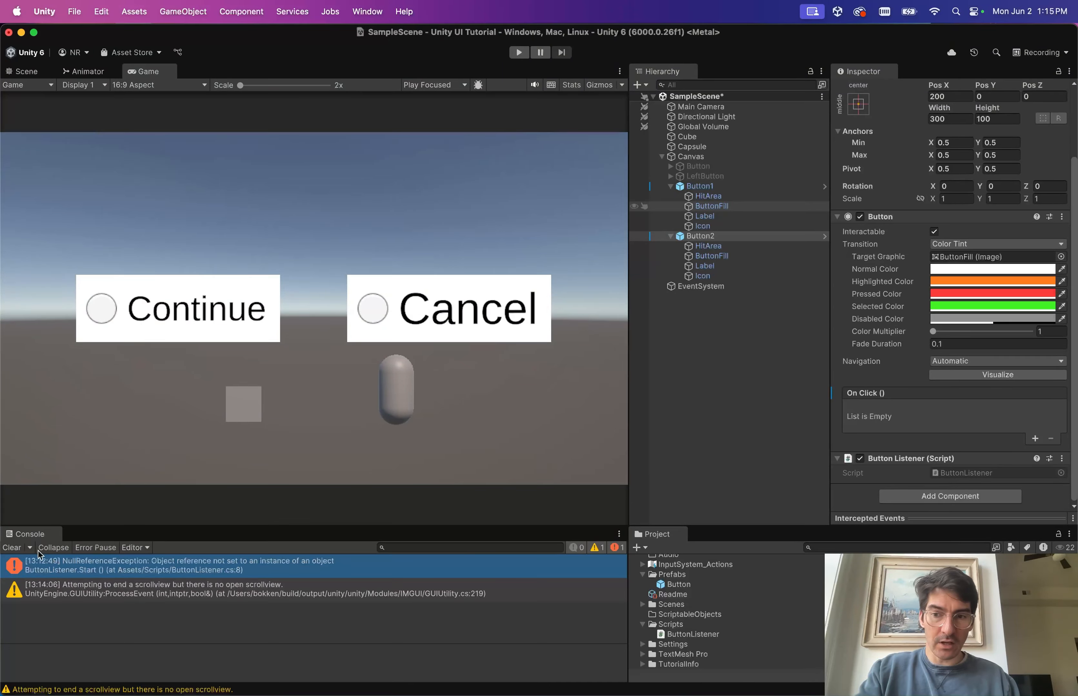
Clear the old messages from the Console.
{"action": "left_click", "coordinate": [12, 548]}
{"action": "scroll", "coordinate": [1050, 411], "scroll_direction": "down", "scroll_amount": 1}
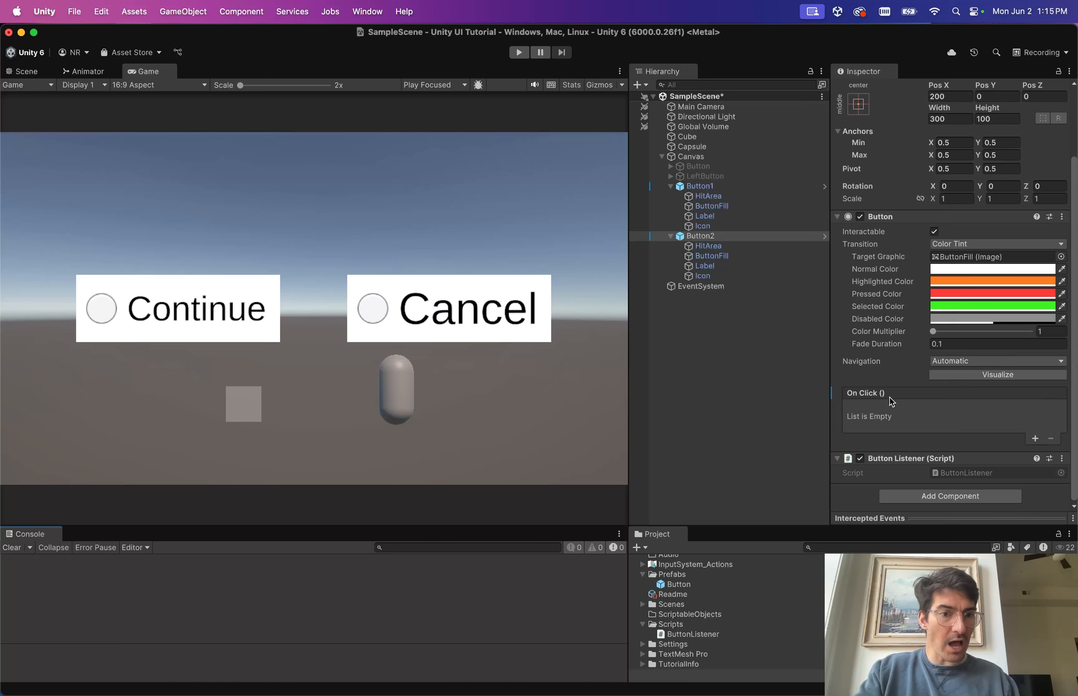
{"action": "left_click", "coordinate": [860, 217]}
Try Remove Component on Button2's Button and dismiss the ButtonListener dependency warning.
{"action": "left_click", "coordinate": [1061, 217]}
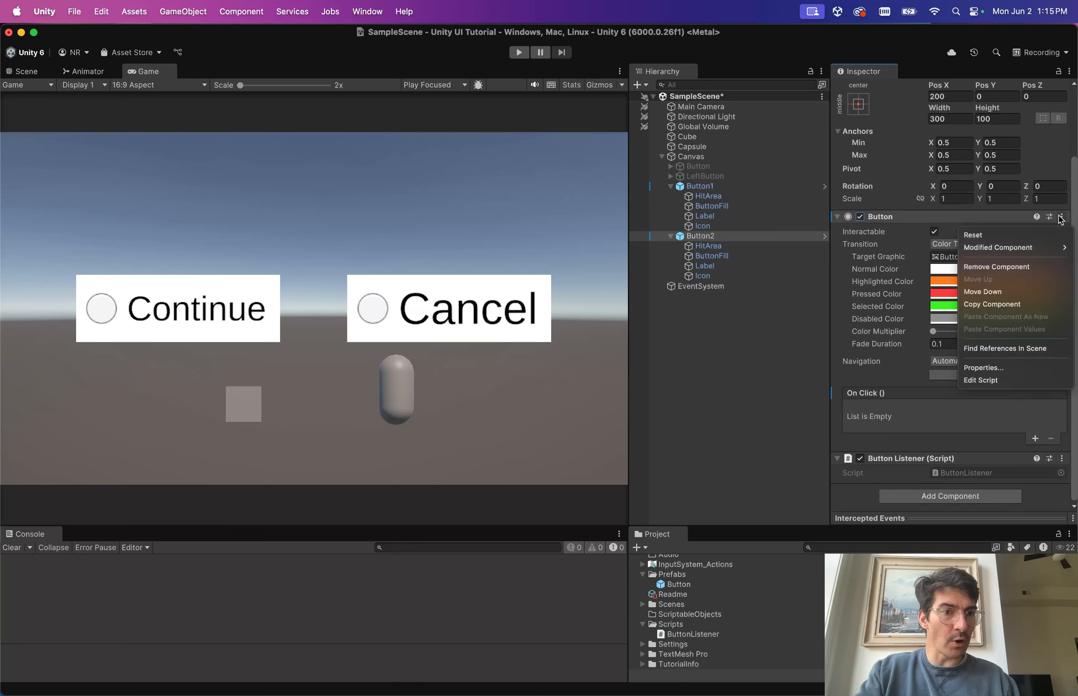
{"action": "left_click", "coordinate": [992, 268]}
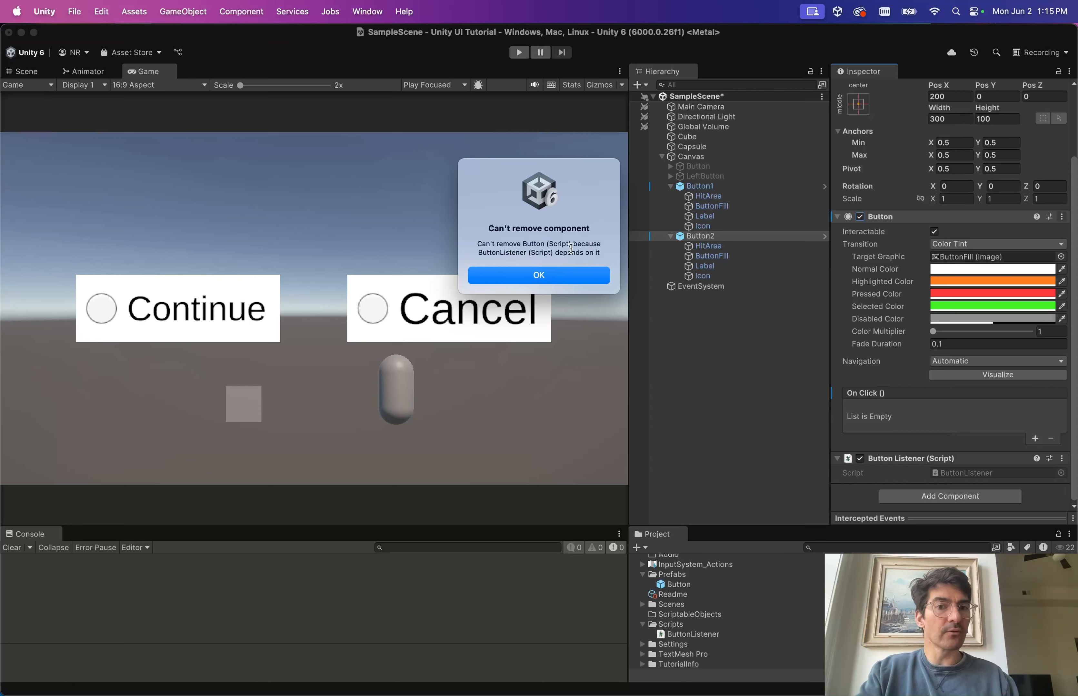
{"action": "left_click", "coordinate": [596, 275]}
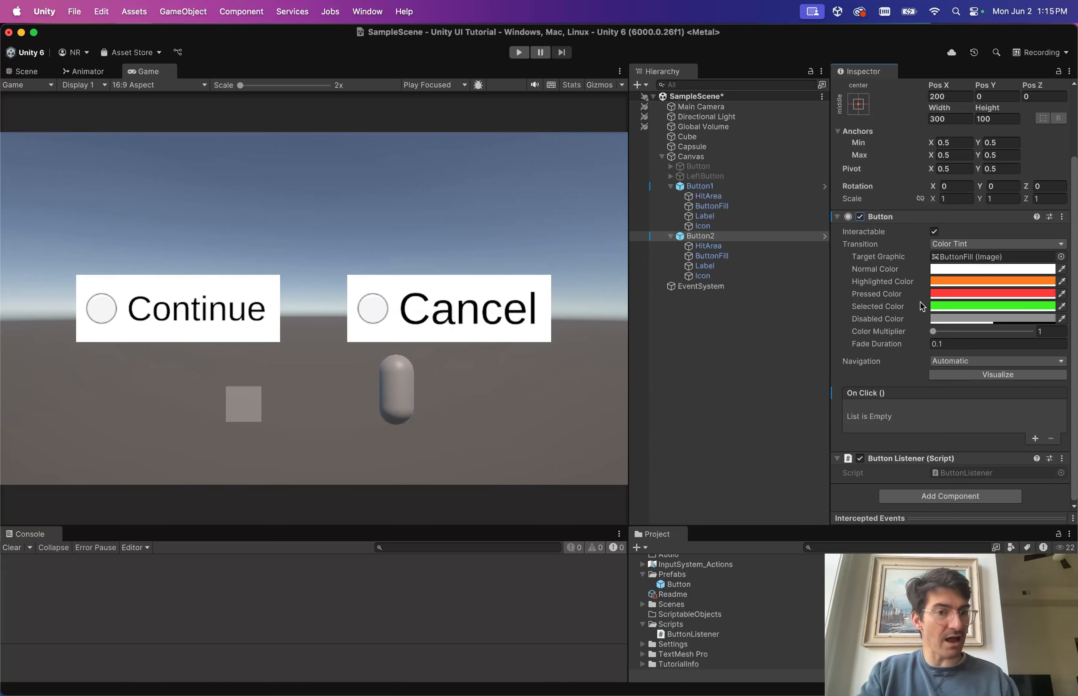
{"action": "left_click", "coordinate": [689, 159]}
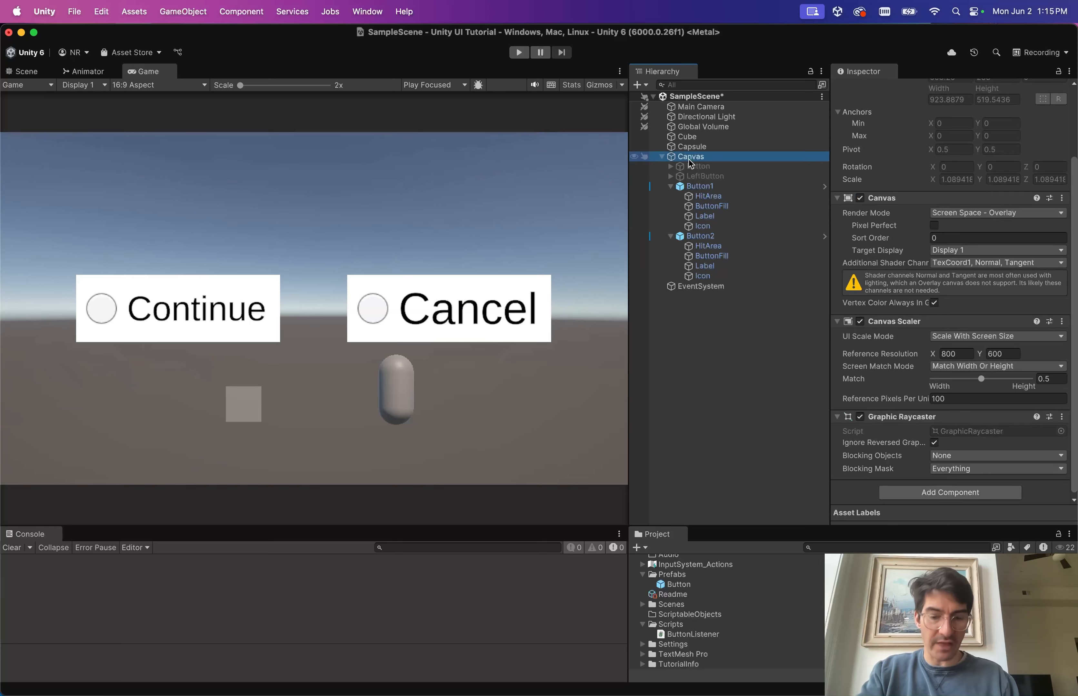
Create an empty child GameObject under Canvas and add the Button Listener script.
{"action": "key", "text": "alt+shift+n"}
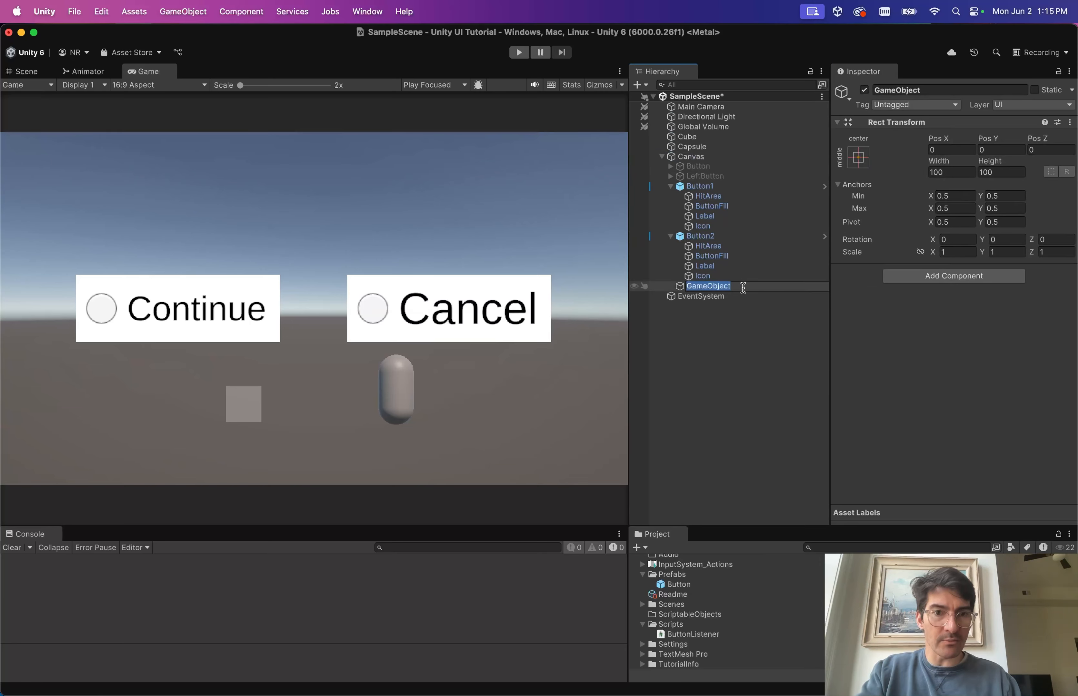
{"action": "left_click", "coordinate": [937, 281]}
{"action": "type", "text": "but"}
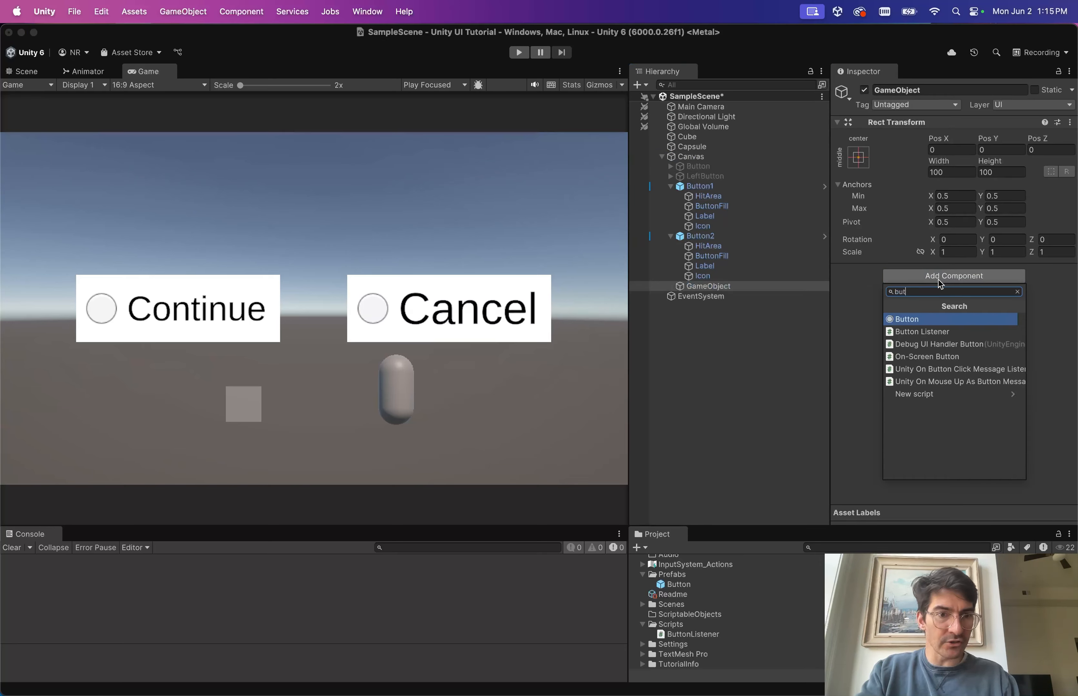
{"action": "key", "text": "Down"}
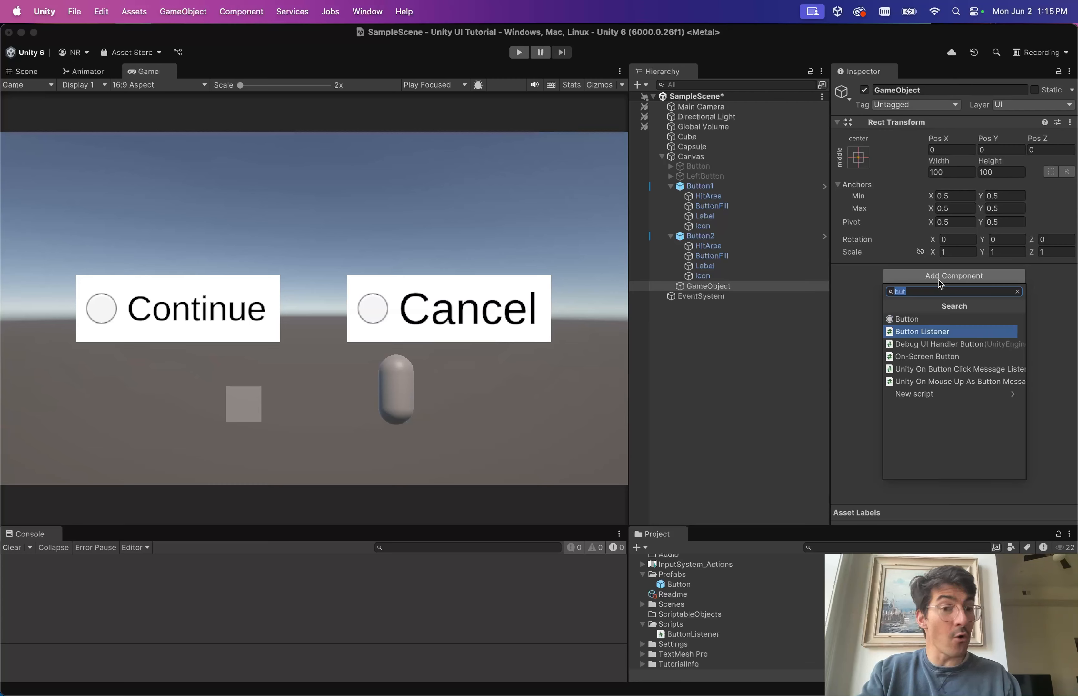
{"action": "key", "text": "Up"}
{"action": "key", "text": "Return"}
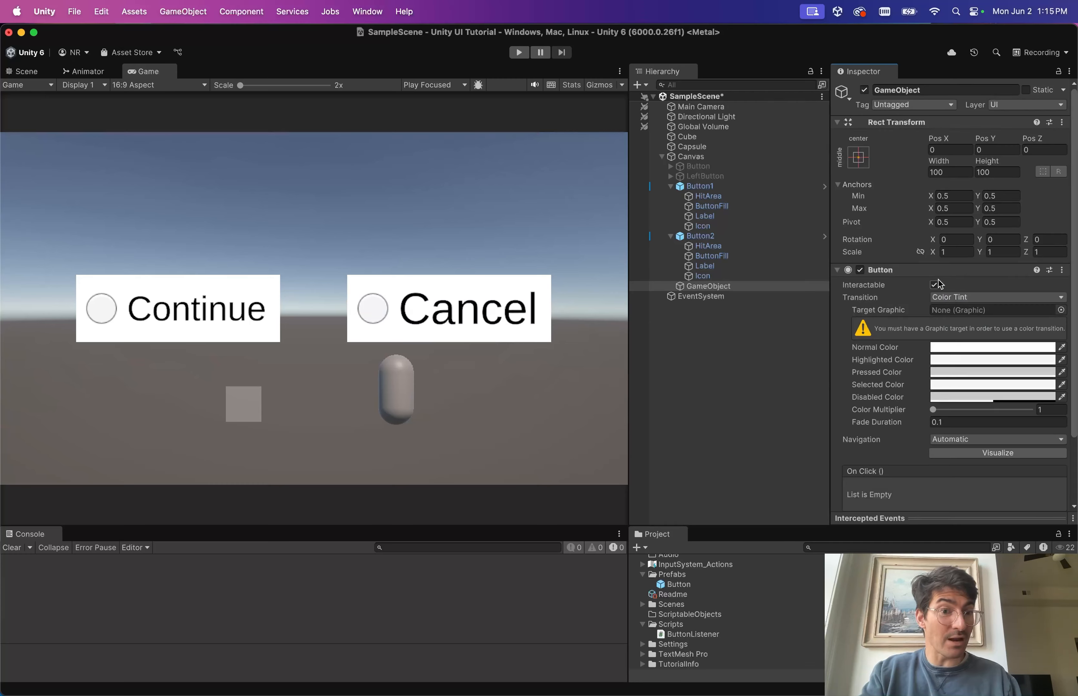
{"action": "scroll", "coordinate": [898, 393], "scroll_direction": "down", "scroll_amount": 4}
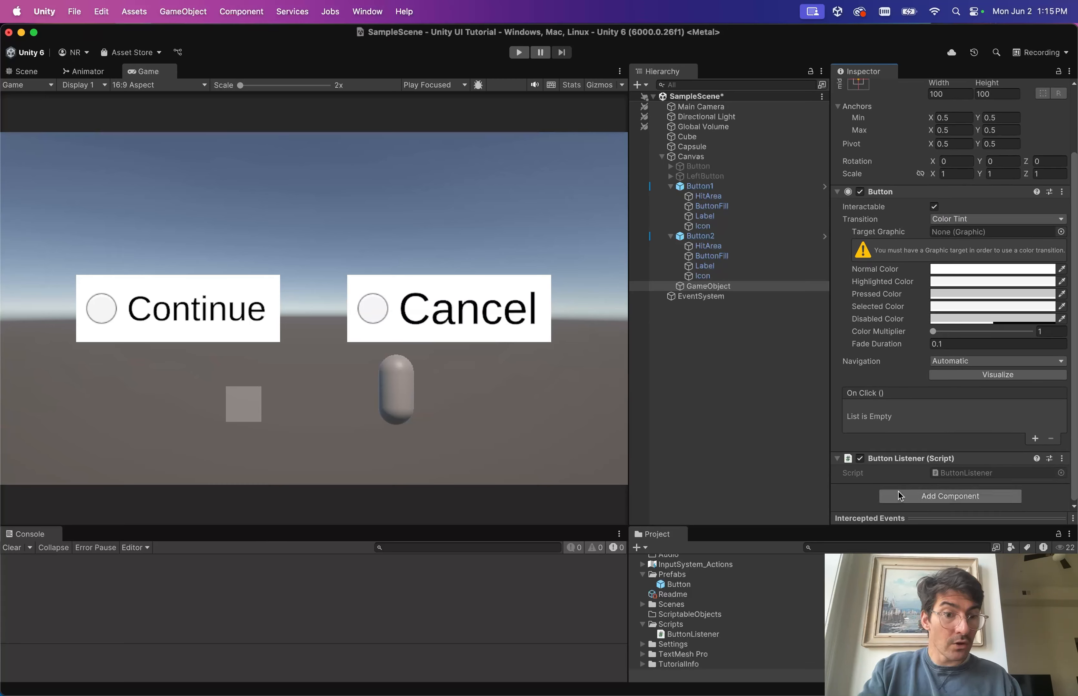
{"action": "scroll", "coordinate": [916, 412], "scroll_direction": "up", "scroll_amount": 1}
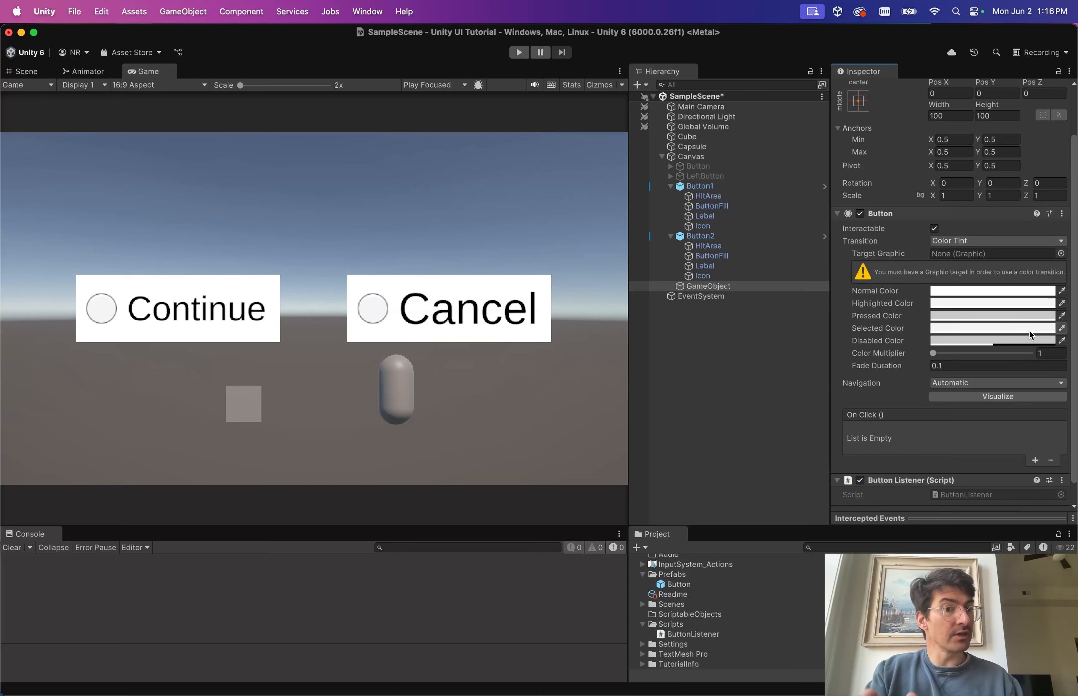
Note the auto-added Button's empty Target Graphic and select RequireComponent in the script.
{"action": "left_click", "coordinate": [972, 253]}
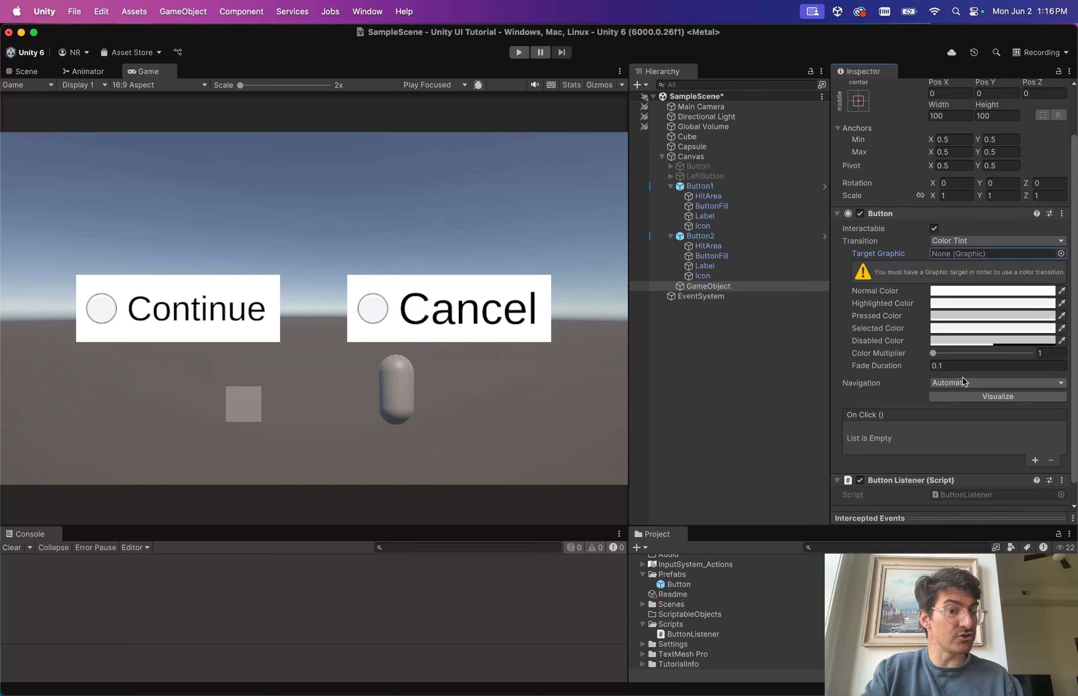
{"action": "scroll", "coordinate": [964, 383], "scroll_direction": "down", "scroll_amount": 2}
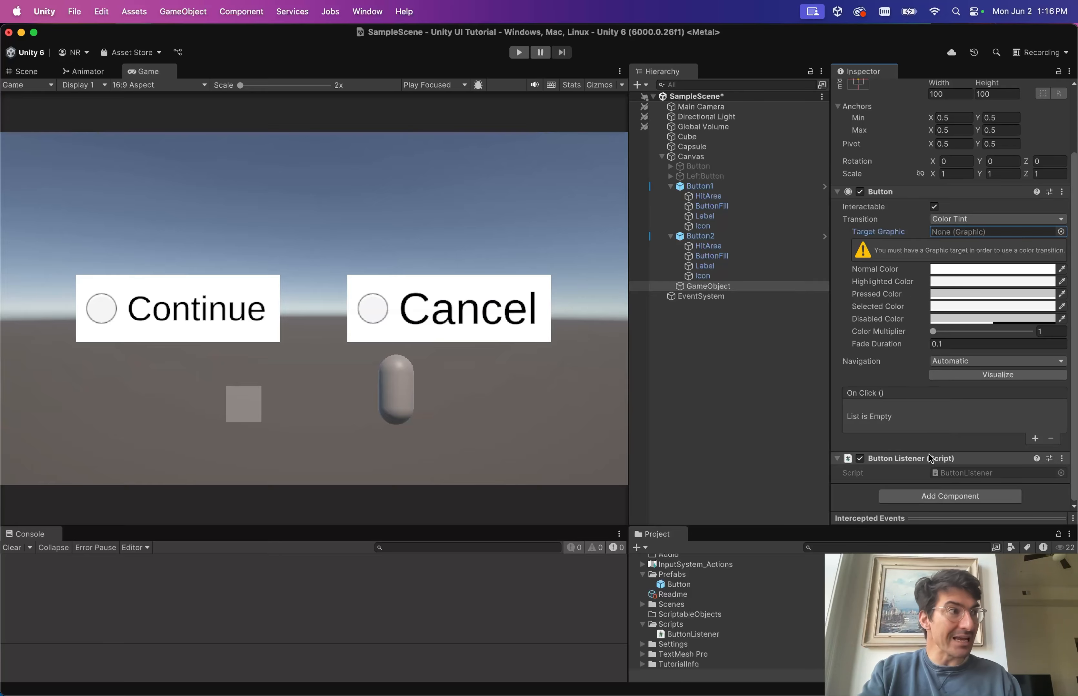
{"action": "double_click", "coordinate": [890, 456]}
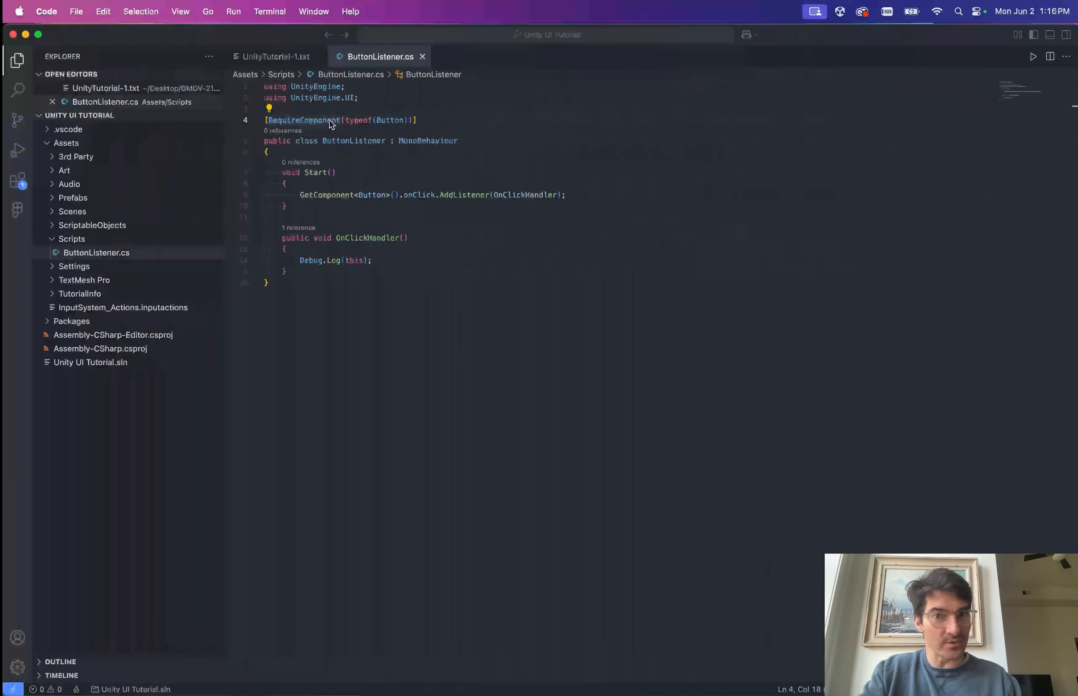
Place the caret in RequireComponent, then return to the Unity editor.
{"action": "left_click", "coordinate": [336, 120]}
{"action": "key", "text": "ctrl+Left"}
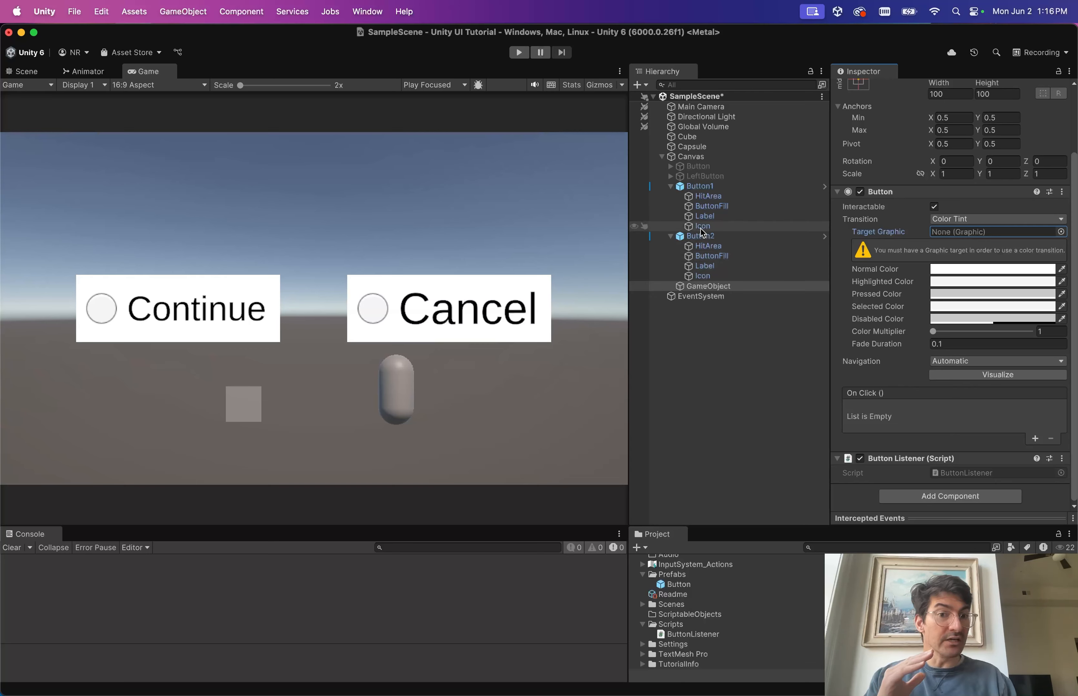
Inspect Button2's HitArea, ButtonFill and Button2 itself down to Button Listener.
{"action": "left_click", "coordinate": [720, 248]}
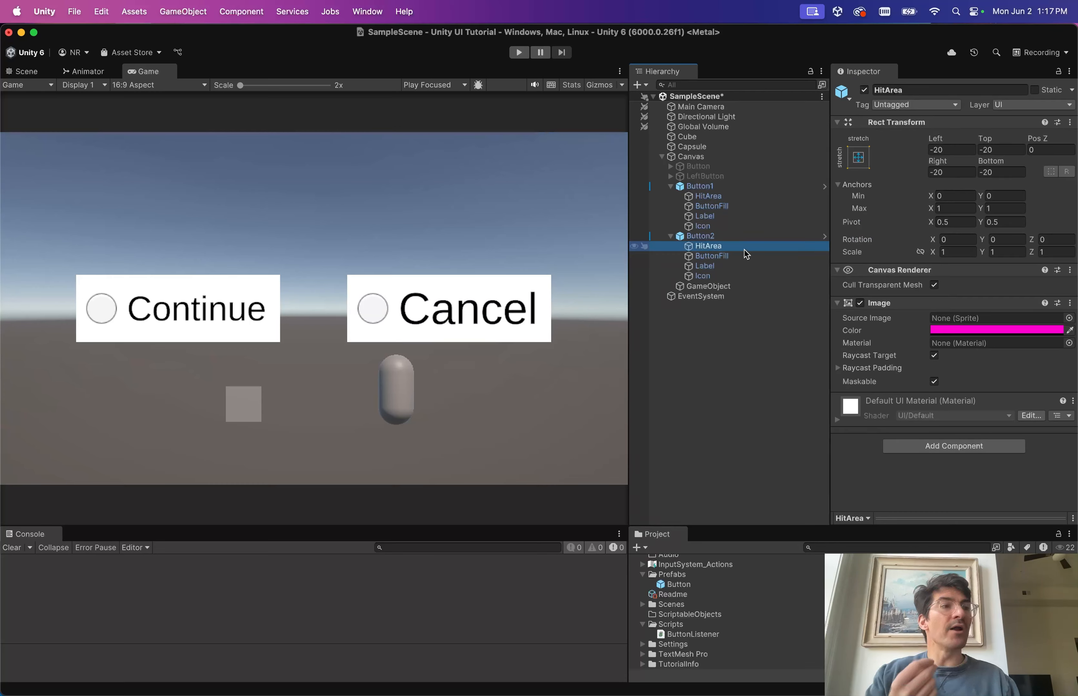
{"action": "left_click", "coordinate": [720, 236]}
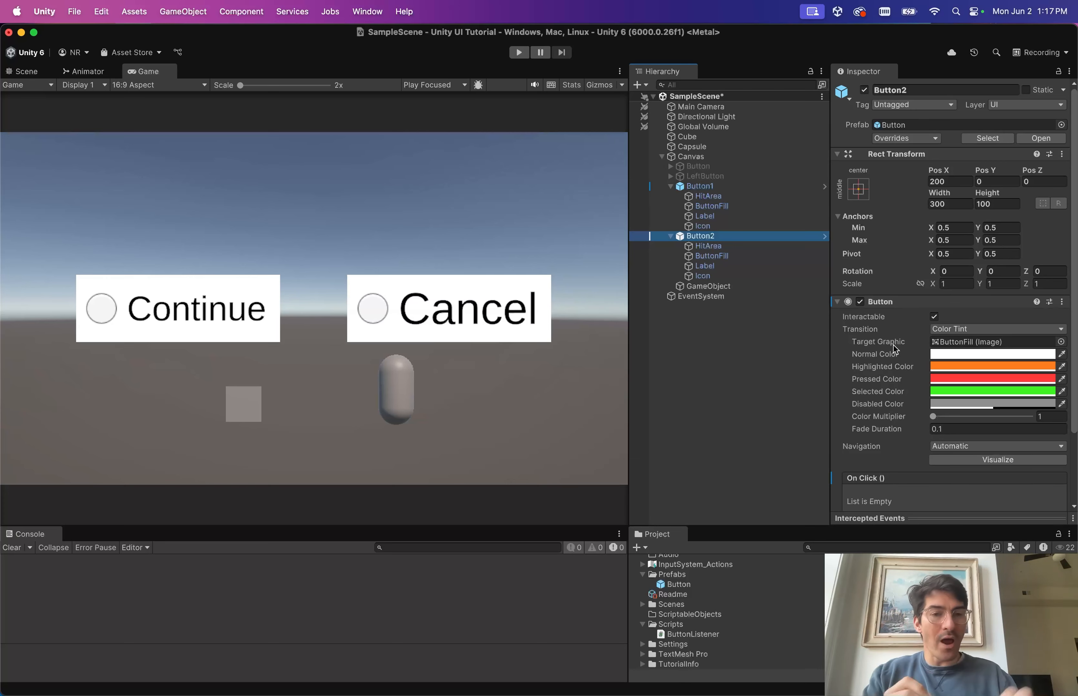
{"action": "left_click", "coordinate": [712, 257]}
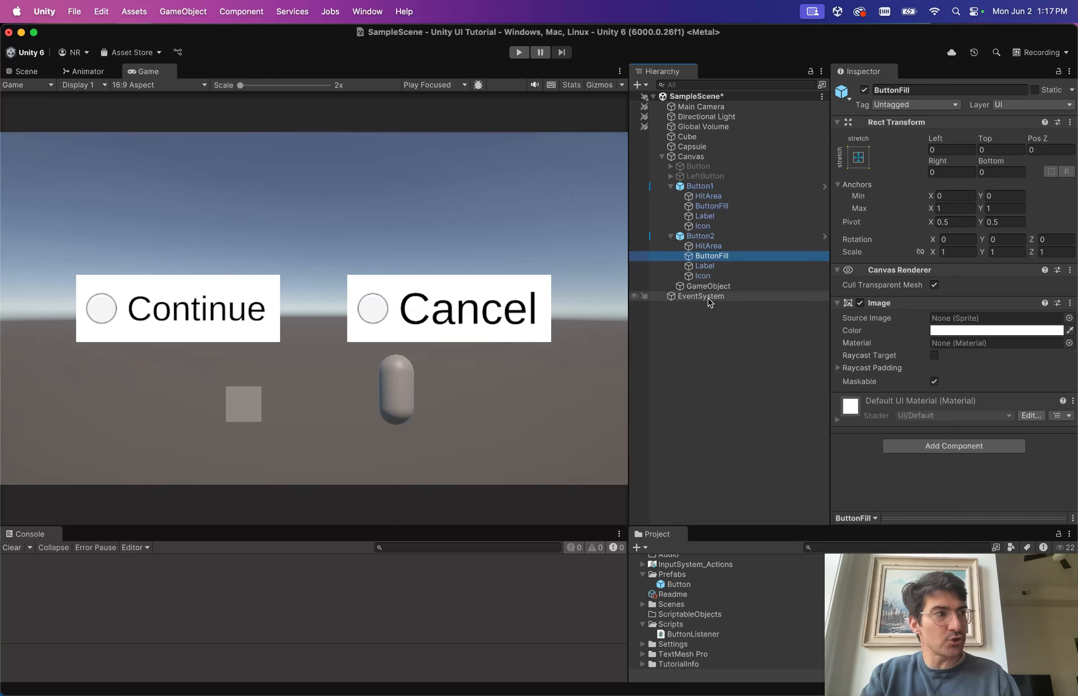
{"action": "left_click", "coordinate": [707, 227]}
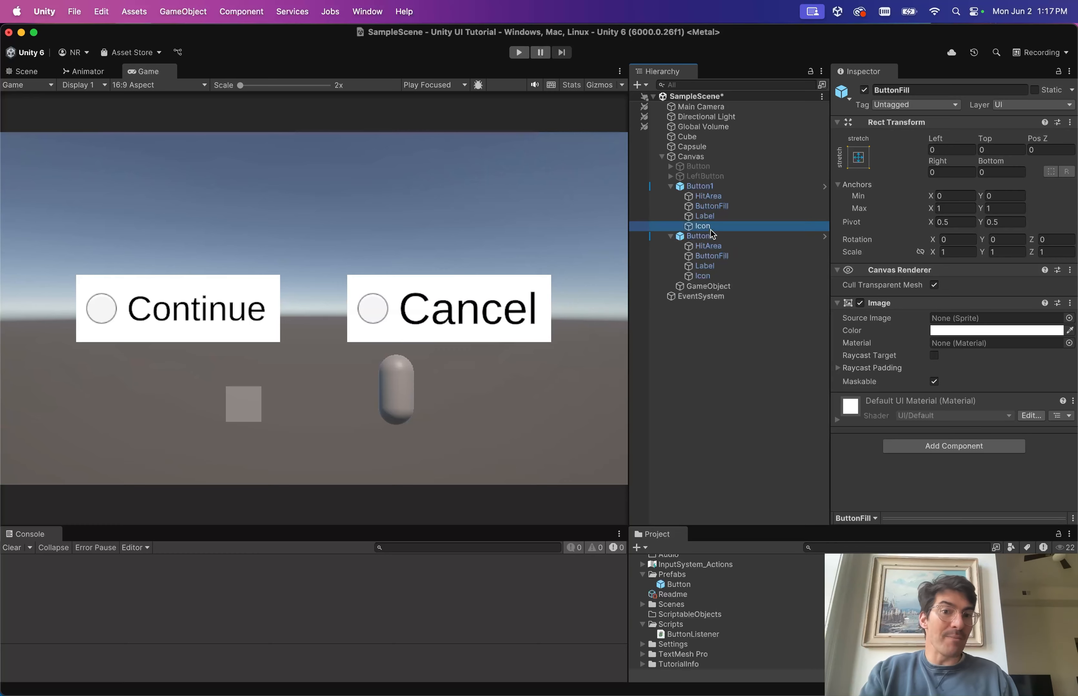
{"action": "left_click", "coordinate": [699, 236]}
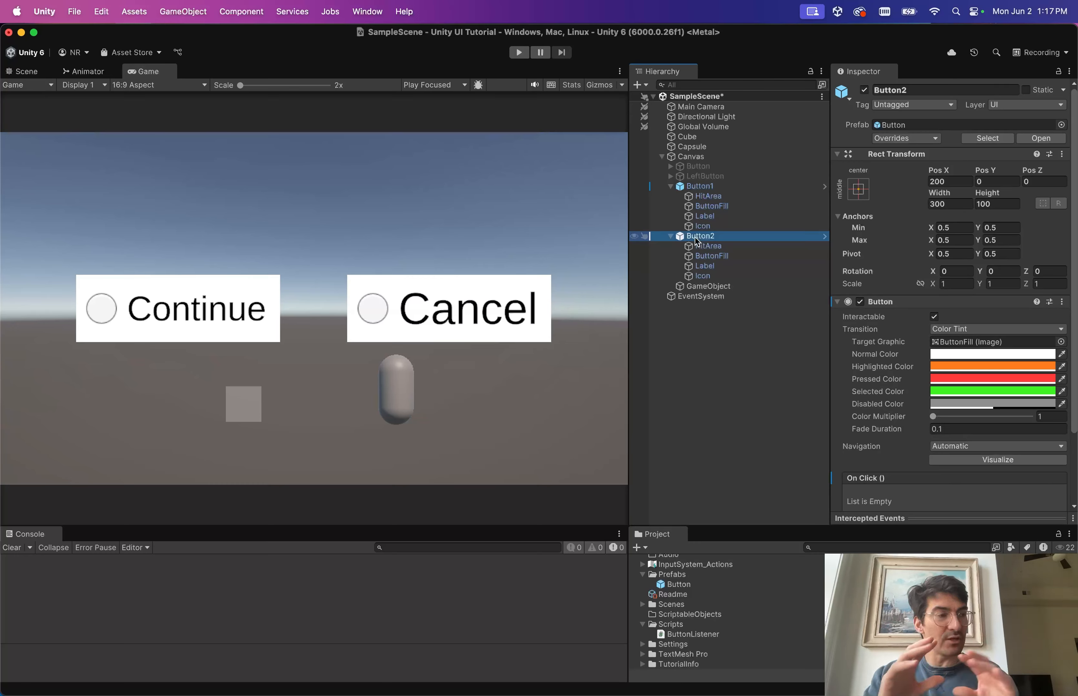
{"action": "scroll", "coordinate": [930, 344], "scroll_direction": "down", "scroll_amount": 3}
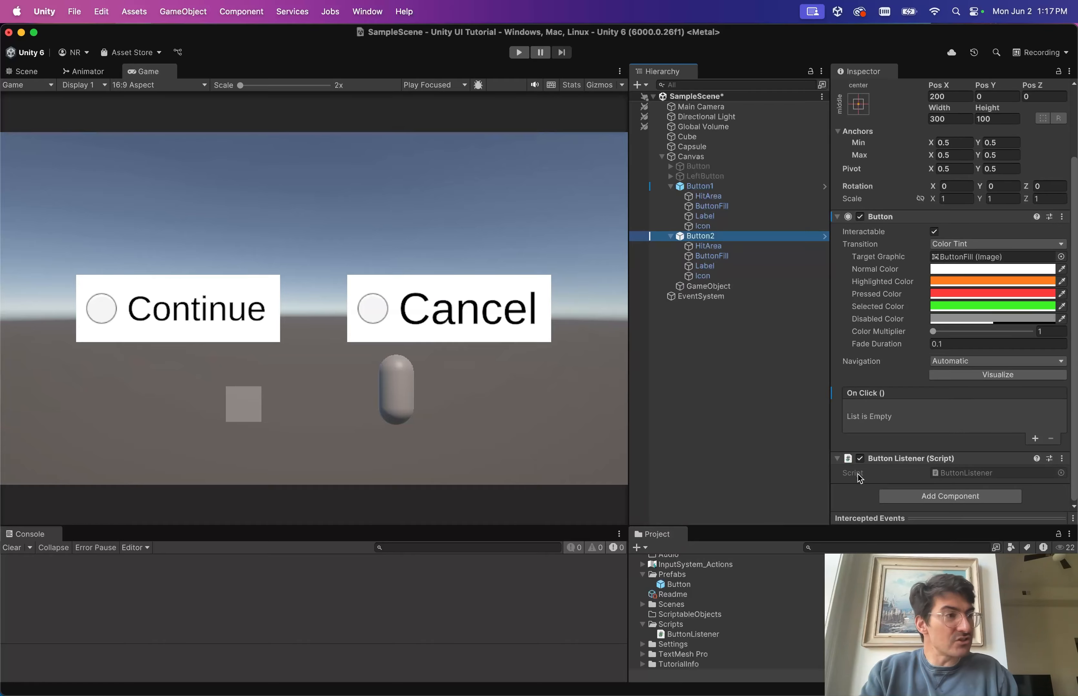
Comment out the GetComponent AddListener line in Start of ButtonListener.cs.
{"action": "key", "text": "ctrl+Right"}
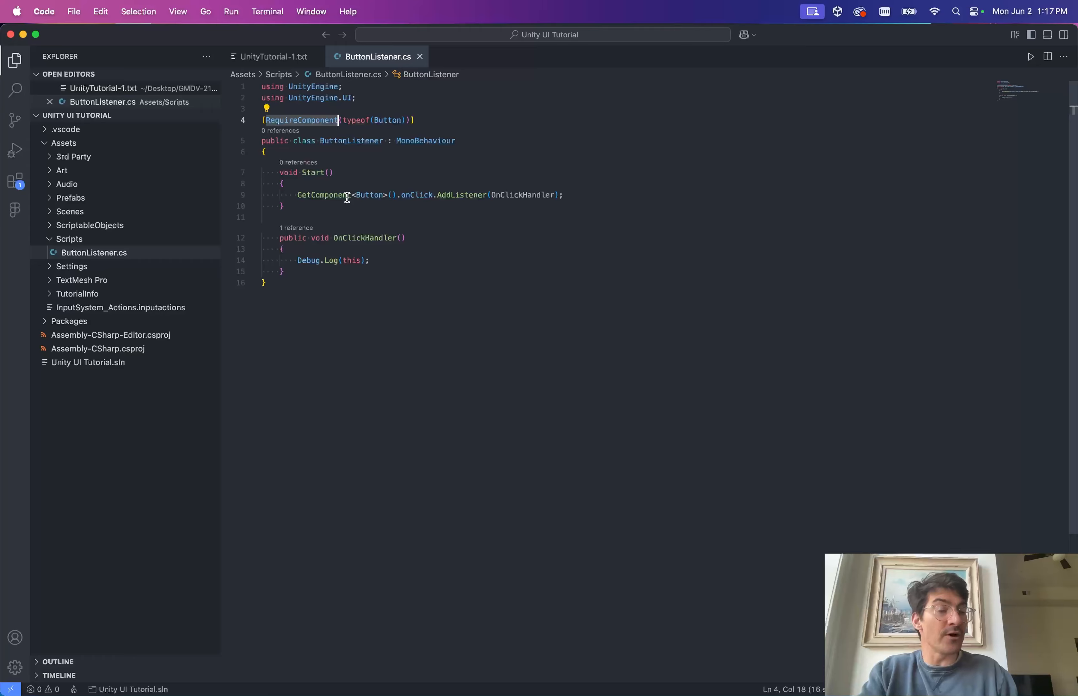
{"action": "left_click", "coordinate": [369, 196]}
{"action": "key", "text": "super+slash"}
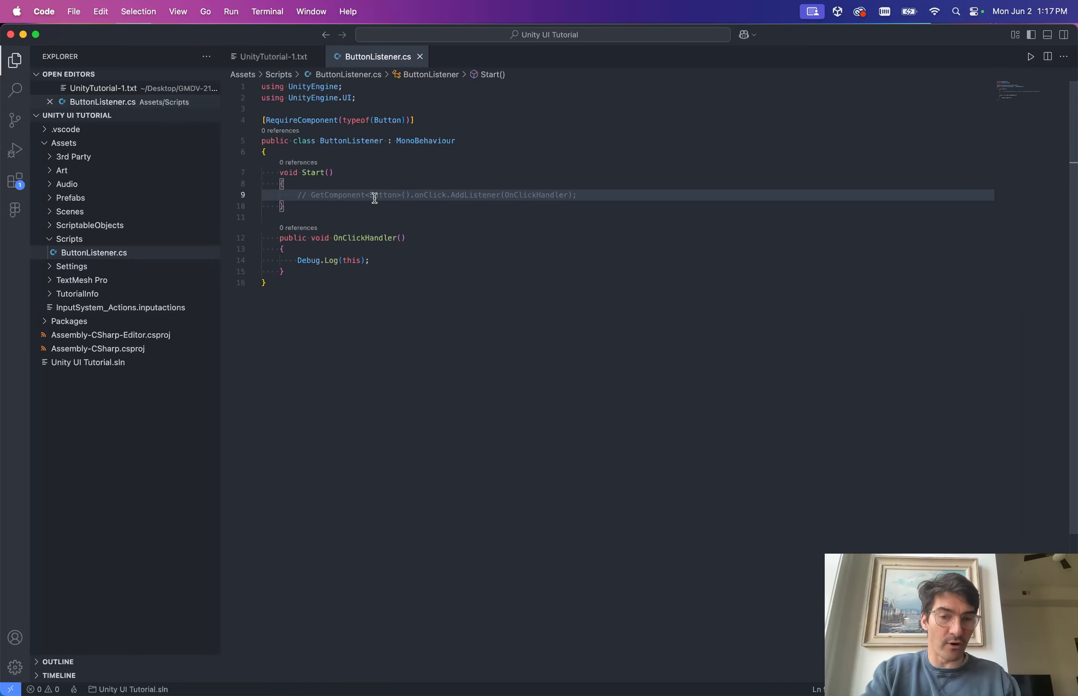
Add a GetComponentInChildren<Button>(); line in Start below the commented-out call.
{"action": "key", "text": "Return"}
{"action": "type", "text": "GetC"}
{"action": "key", "text": "Tab"}
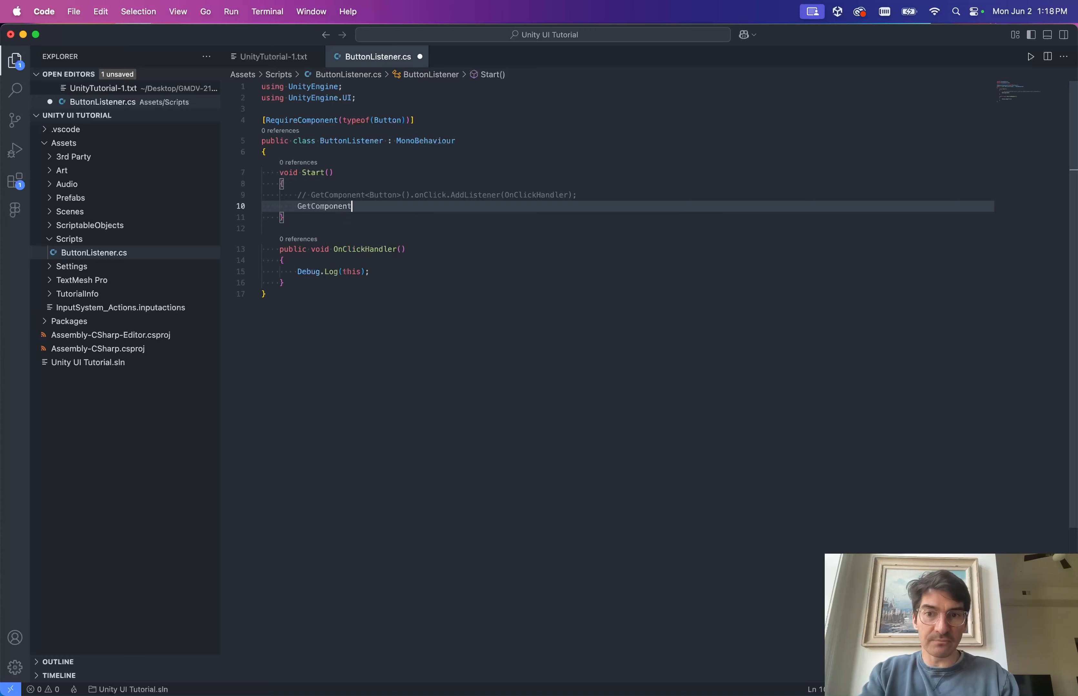
{"action": "type", "text": "Inc"}
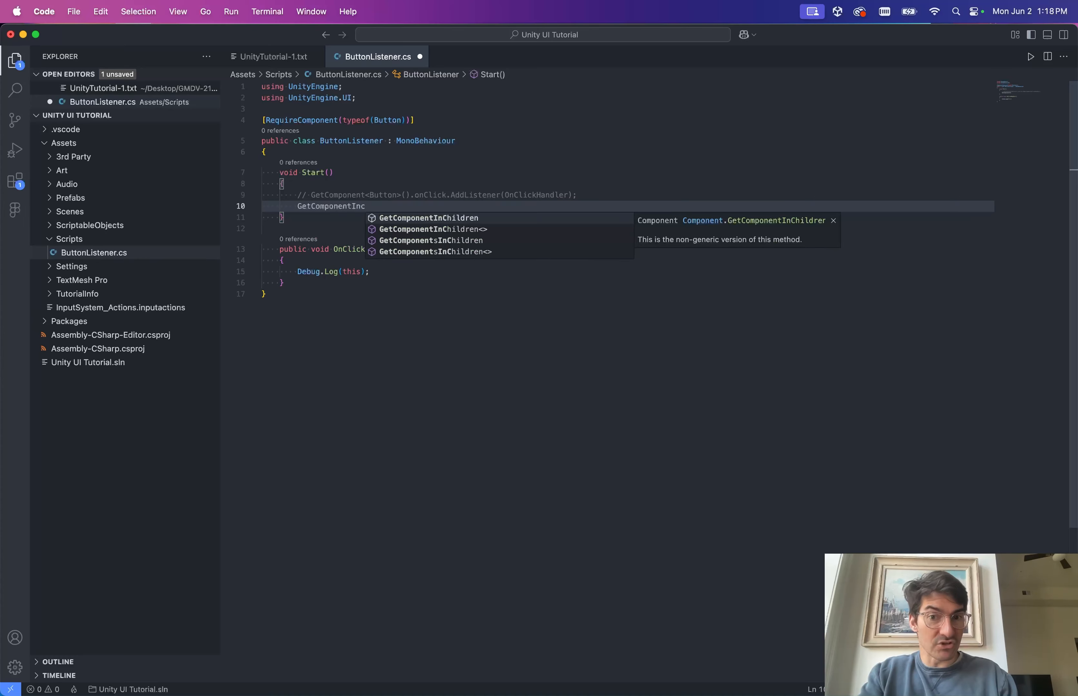
{"action": "key", "text": "Tab"}
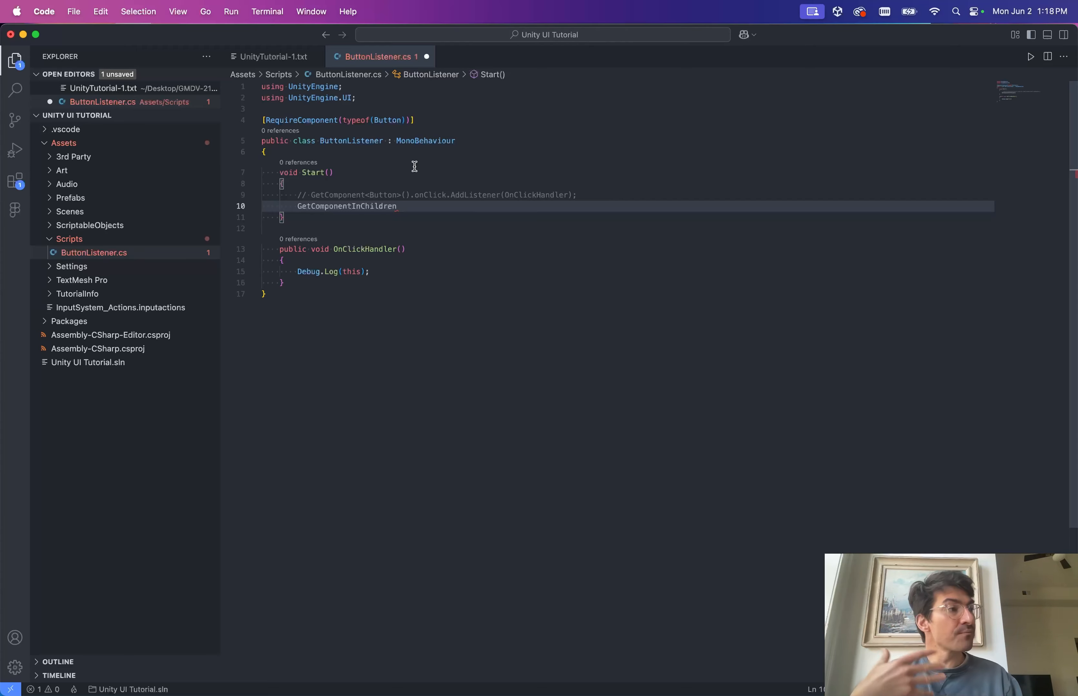
{"action": "double_click", "coordinate": [379, 194]}
{"action": "left_click", "coordinate": [404, 198]}
{"action": "left_click", "coordinate": [409, 215]}
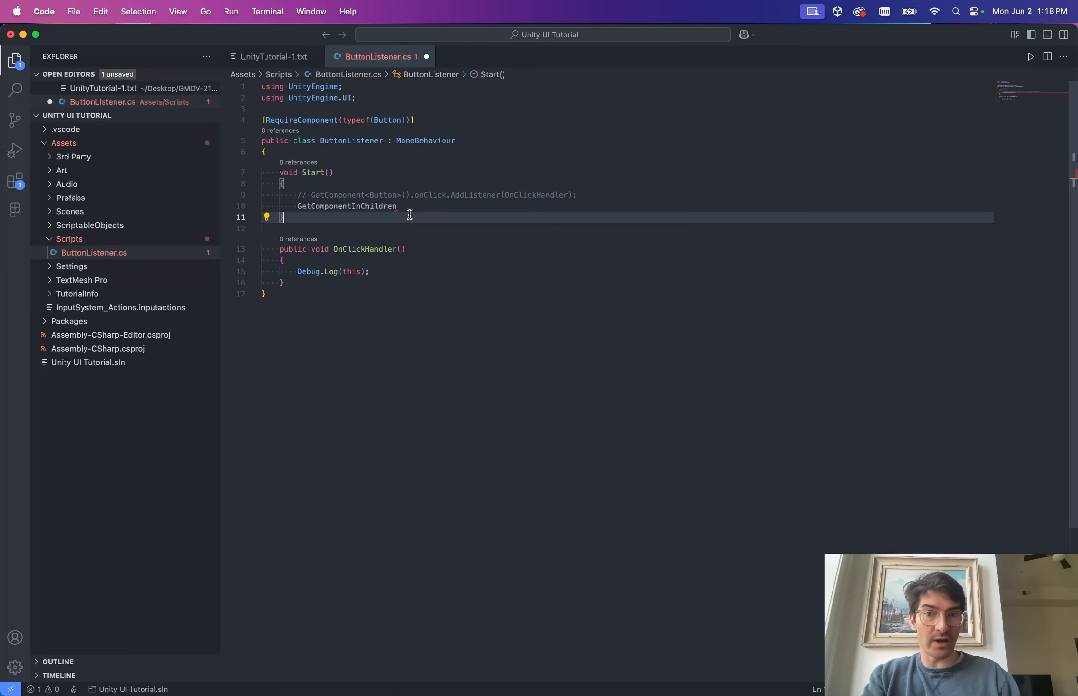
{"action": "left_click", "coordinate": [407, 207]}
{"action": "type", "text": "<Butt"}
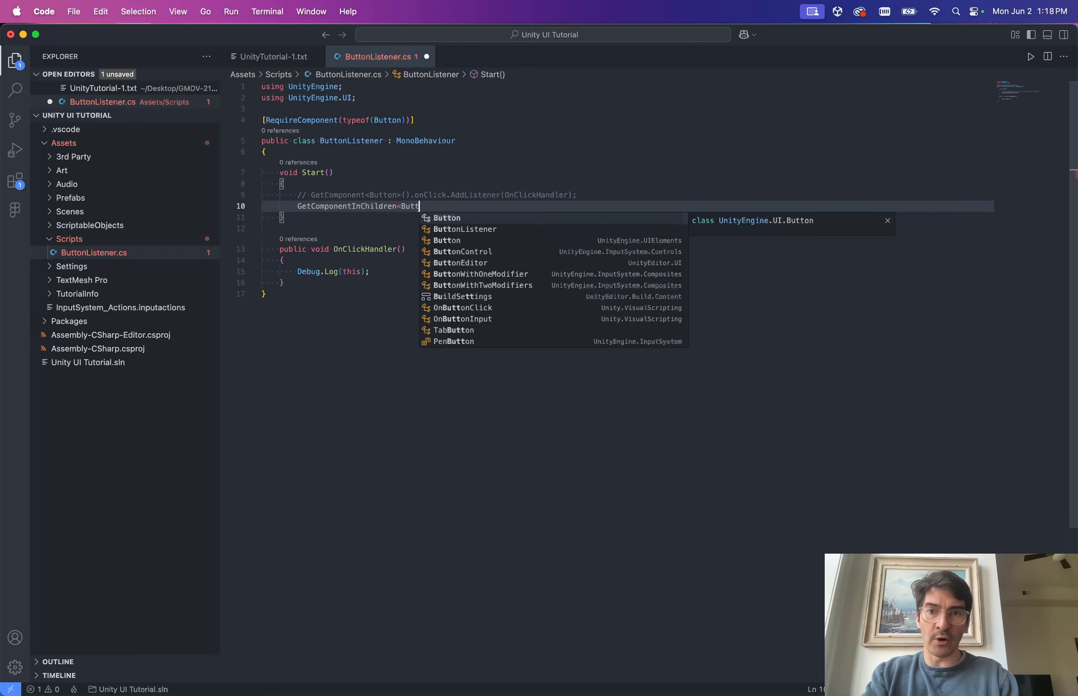
{"action": "type", "text": "on>();\\"}
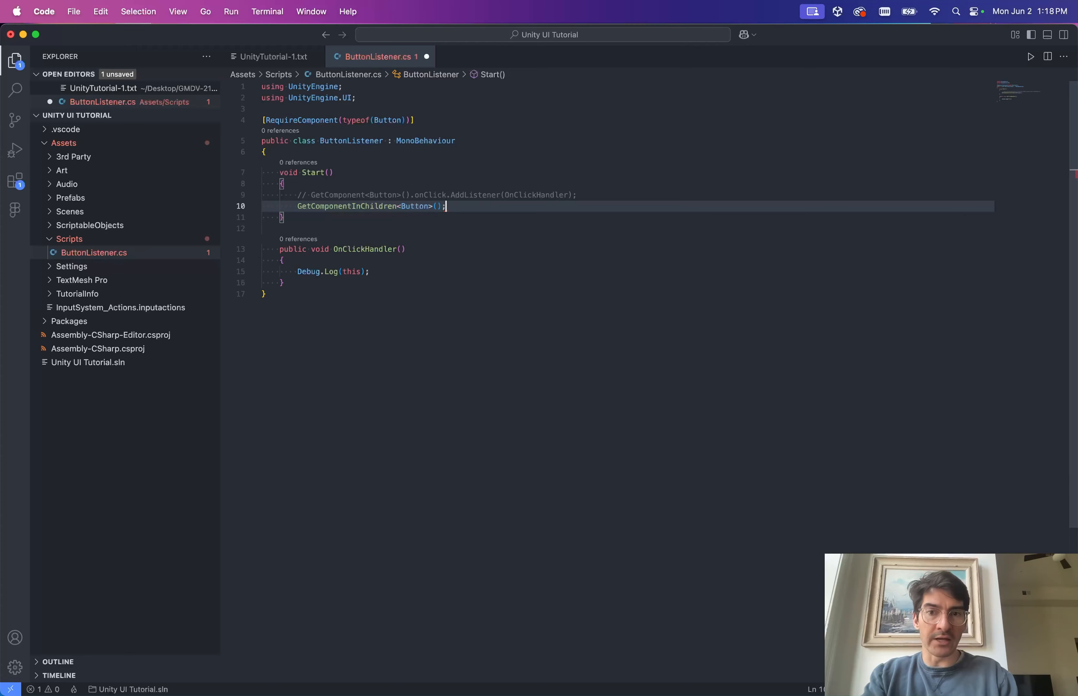
{"action": "key", "text": "BackSpace"}
{"action": "key", "text": "BackSpace"}
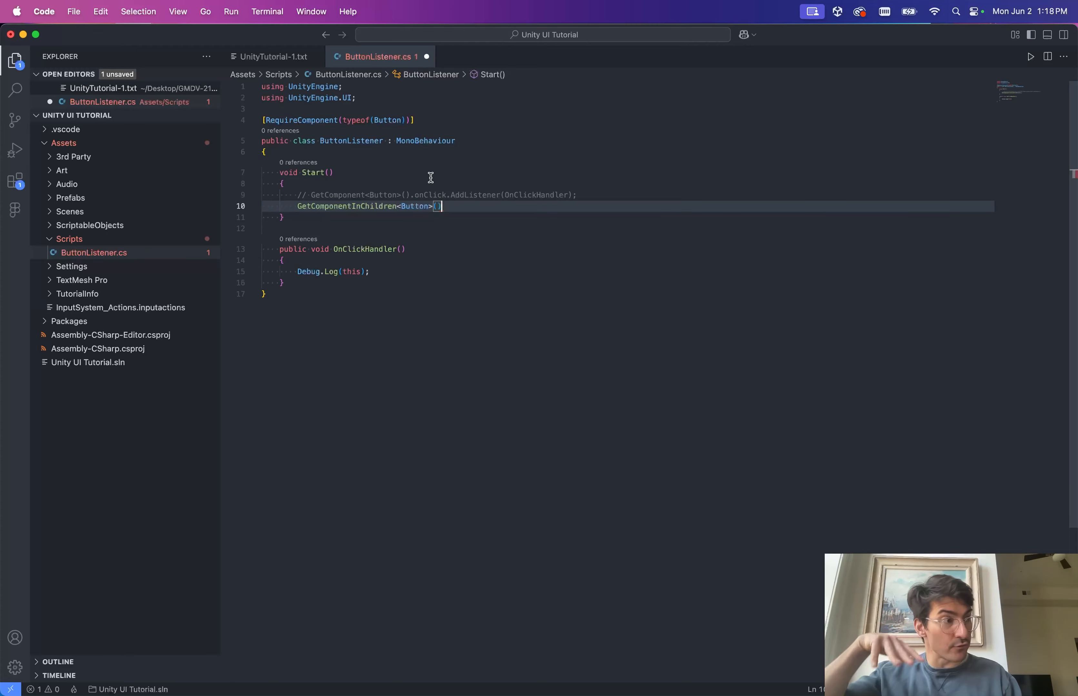
Replace the call with GetComponentInParent<Button>() from the suggestion list.
{"action": "double_click", "coordinate": [374, 206]}
{"action": "key", "text": "shift+End"}
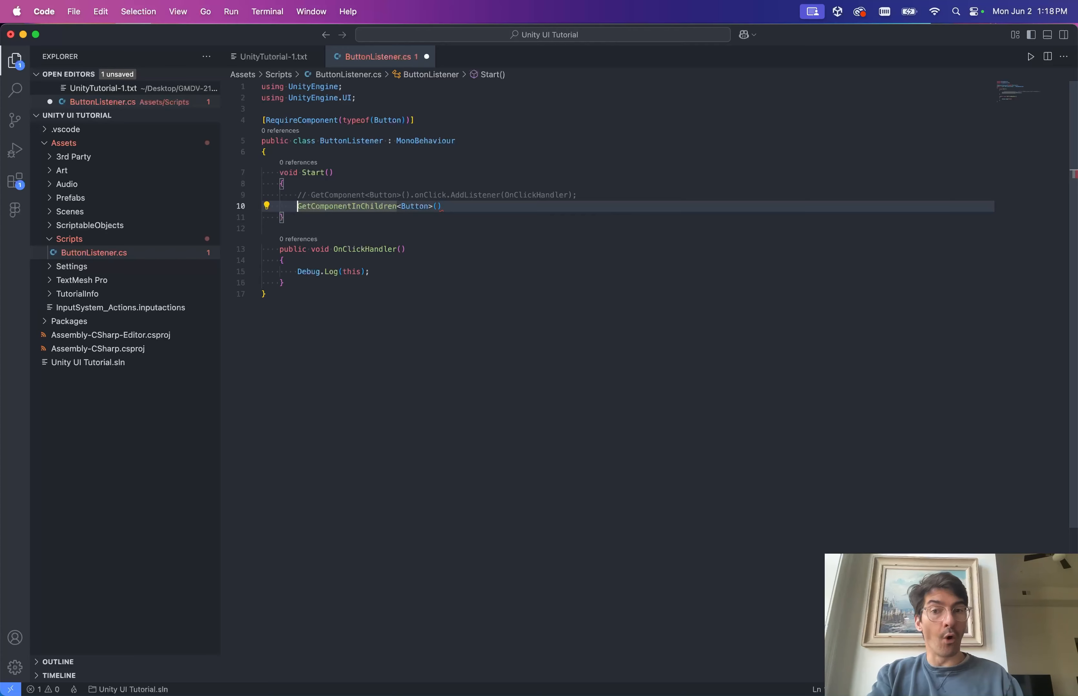
{"action": "type", "text": "GetCom"}
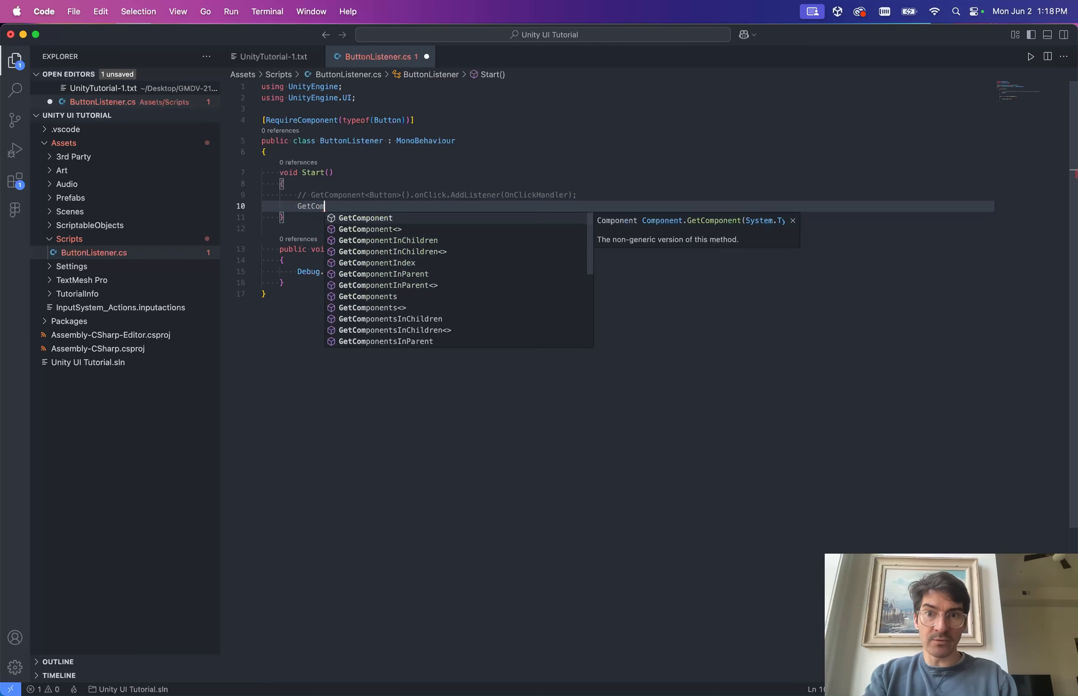
{"action": "key", "text": "Down"}
{"action": "key", "text": "Down"}
{"action": "key", "text": "Down"}
{"action": "key", "text": "Down"}
{"action": "key", "text": "Down"}
{"action": "key", "text": "Return"}
{"action": "type", "text": "<"}
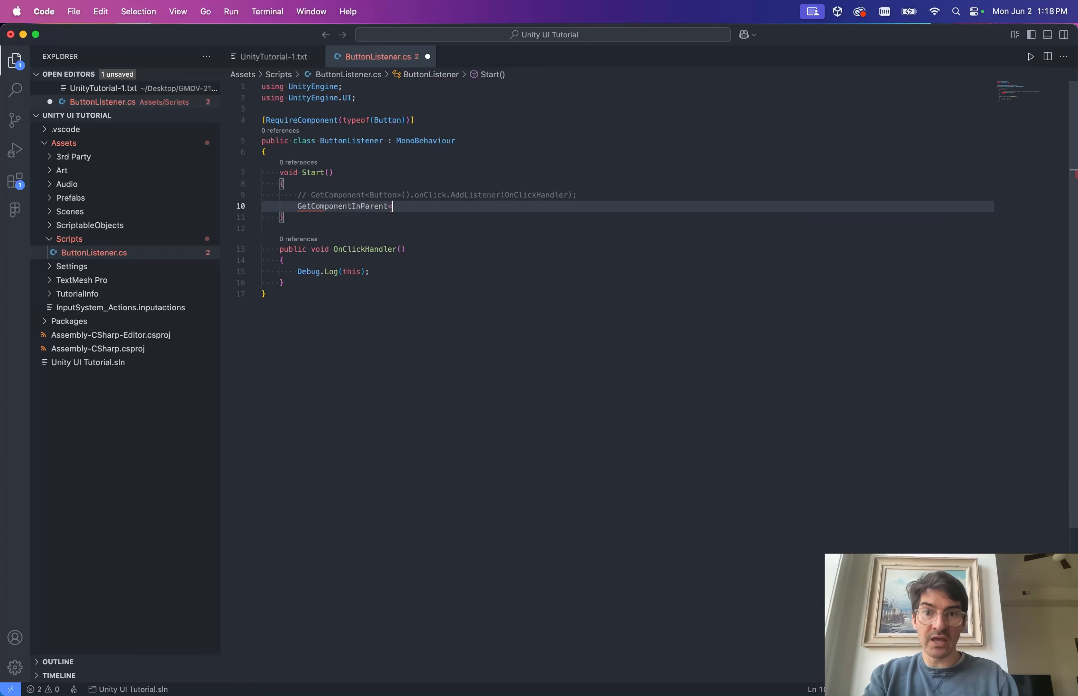
{"action": "type", "text": "Button"}
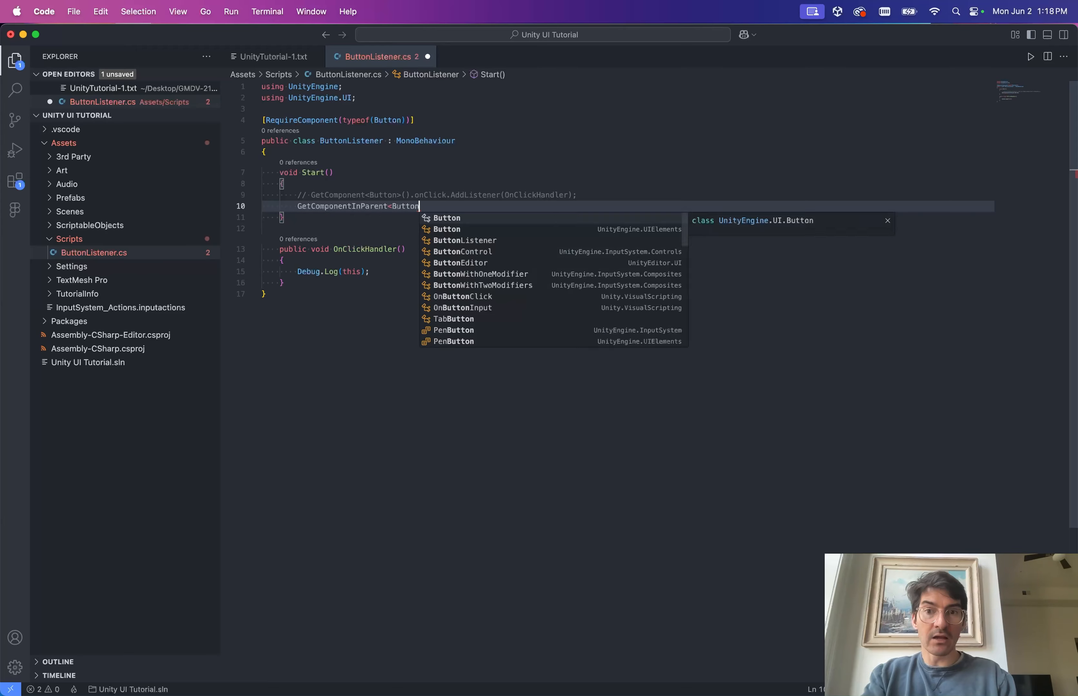
{"action": "type", "text": ">()"}
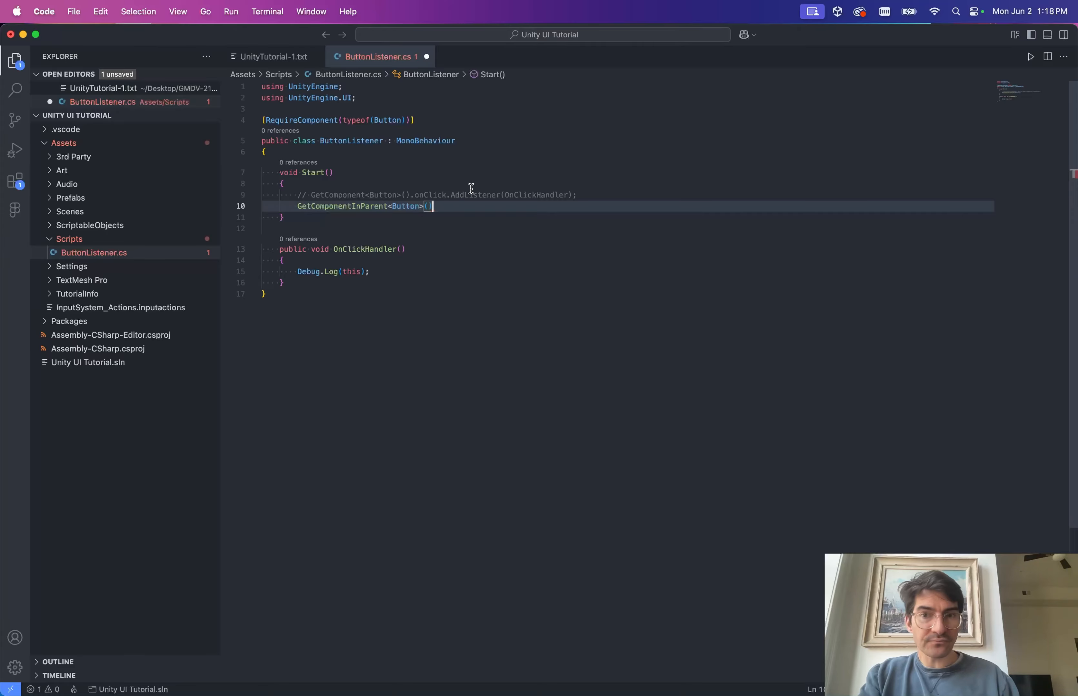
{"action": "key", "text": "ctrl+Up"}
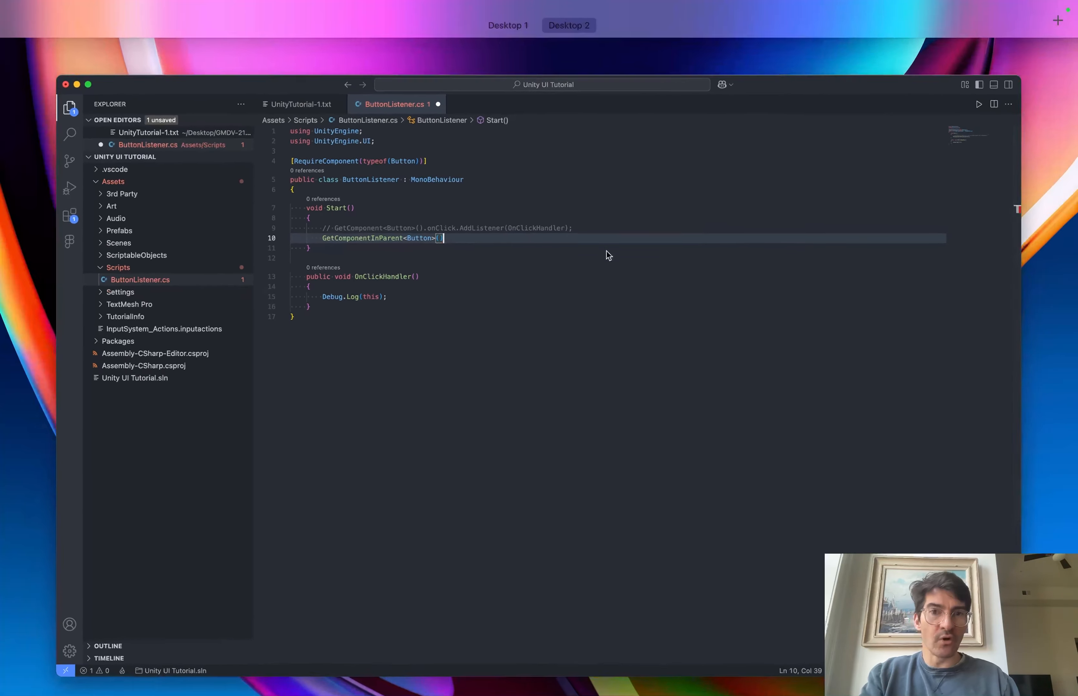
Comment out the RequireComponent attribute on line 4 and save the script.
{"action": "key", "text": "ctrl+Left"}
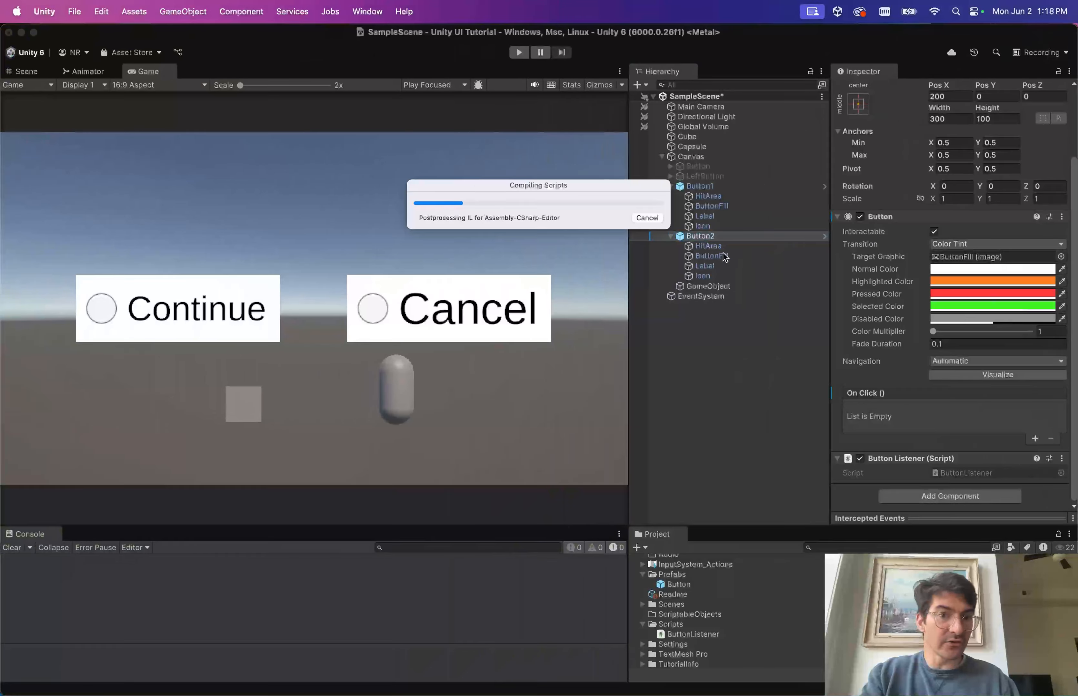
{"action": "key", "text": "ctrl+Right"}
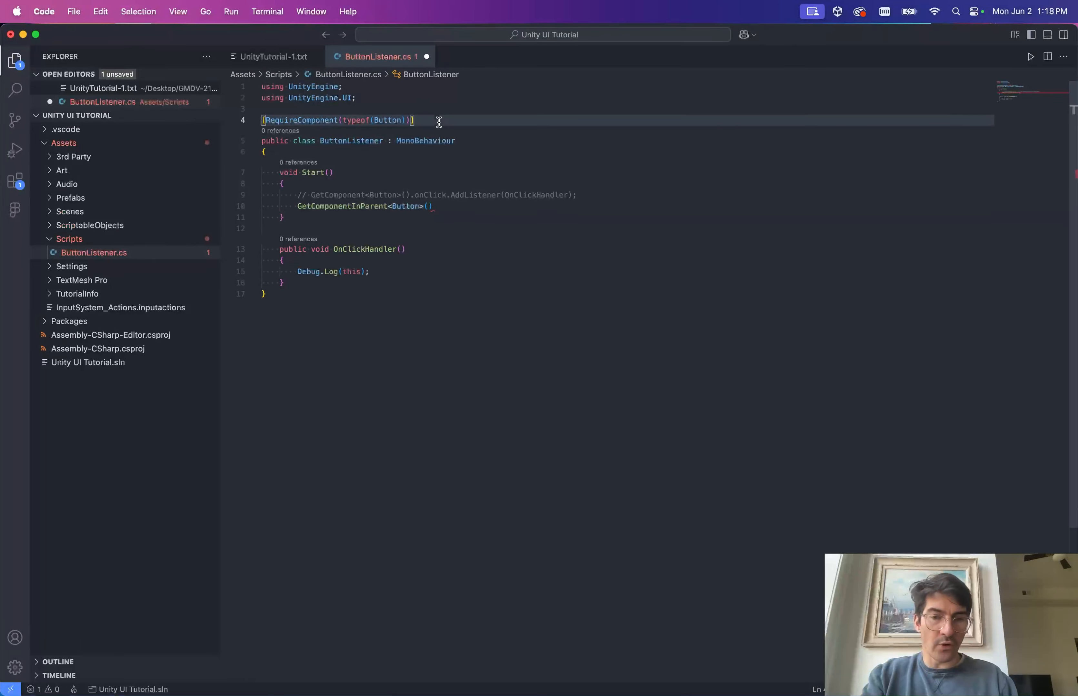
{"action": "key", "text": "super+slash"}
{"action": "key", "text": "super+s"}
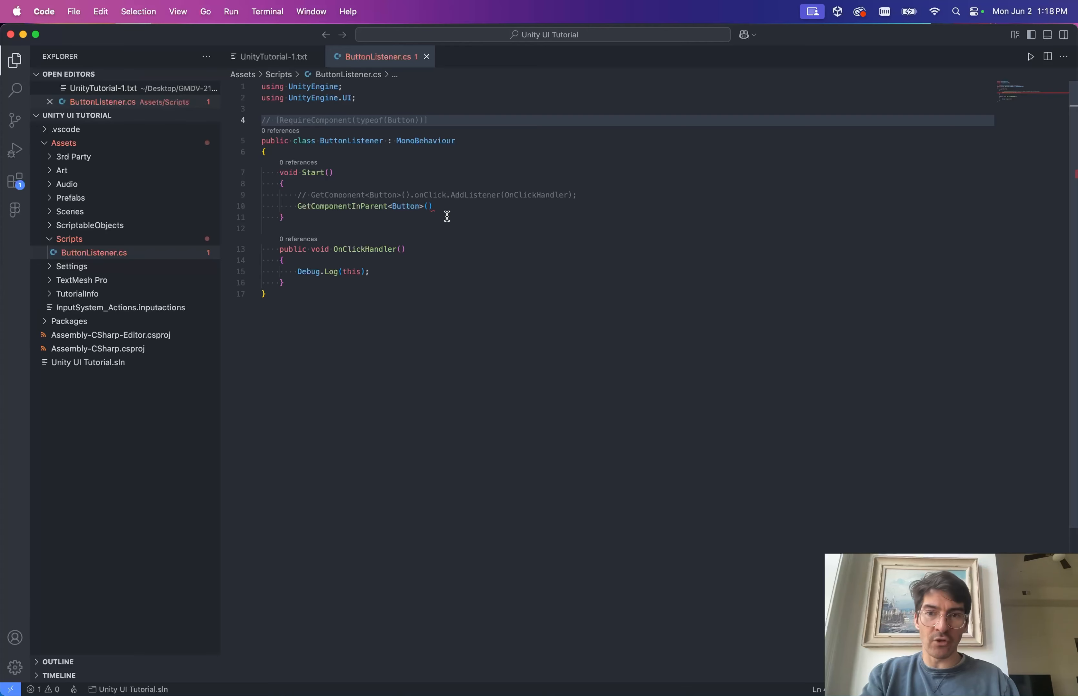
Copy .onClick.AddListener(OnClickHandler); from line 9 onto the end of line 10.
{"action": "left_click", "coordinate": [469, 213]}
{"action": "left_click", "coordinate": [324, 207]}
{"action": "left_click", "coordinate": [461, 205]}
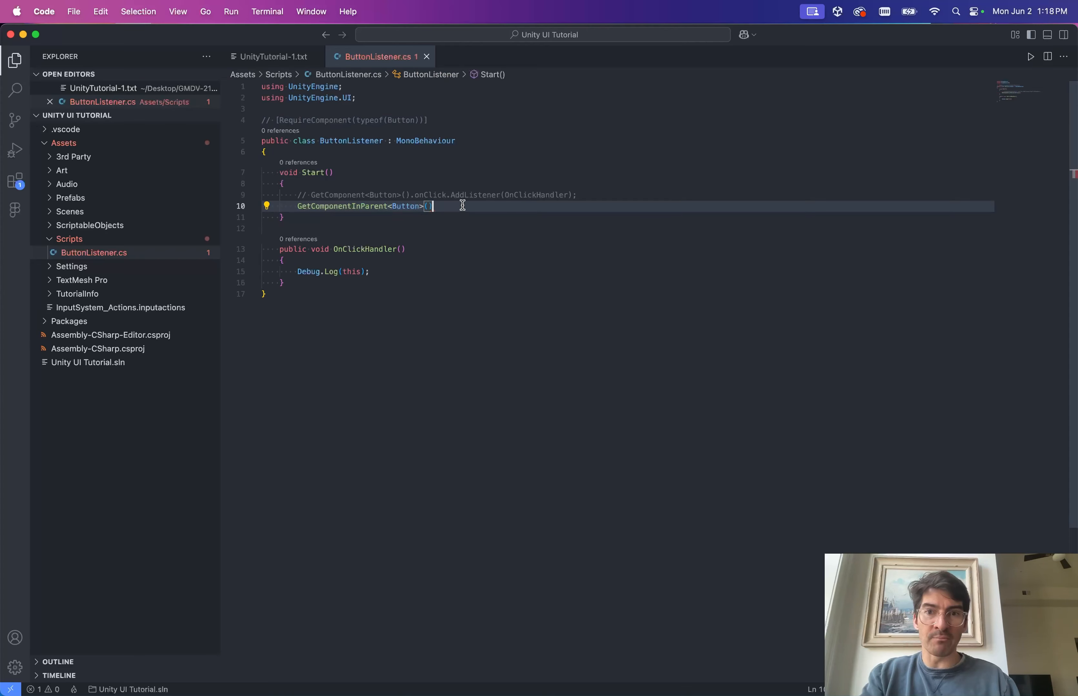
{"action": "key", "text": "Up"}
{"action": "key", "text": "shift+End"}
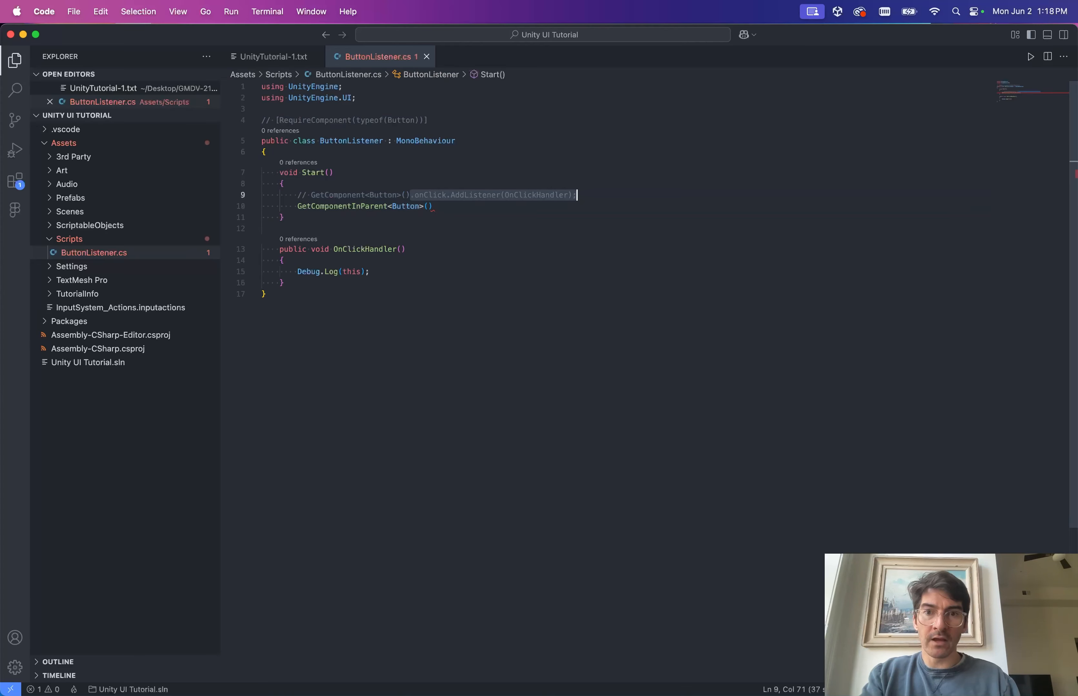
{"action": "key", "text": "super+c"}
{"action": "key", "text": "Down"}
{"action": "key", "text": "super+v"}
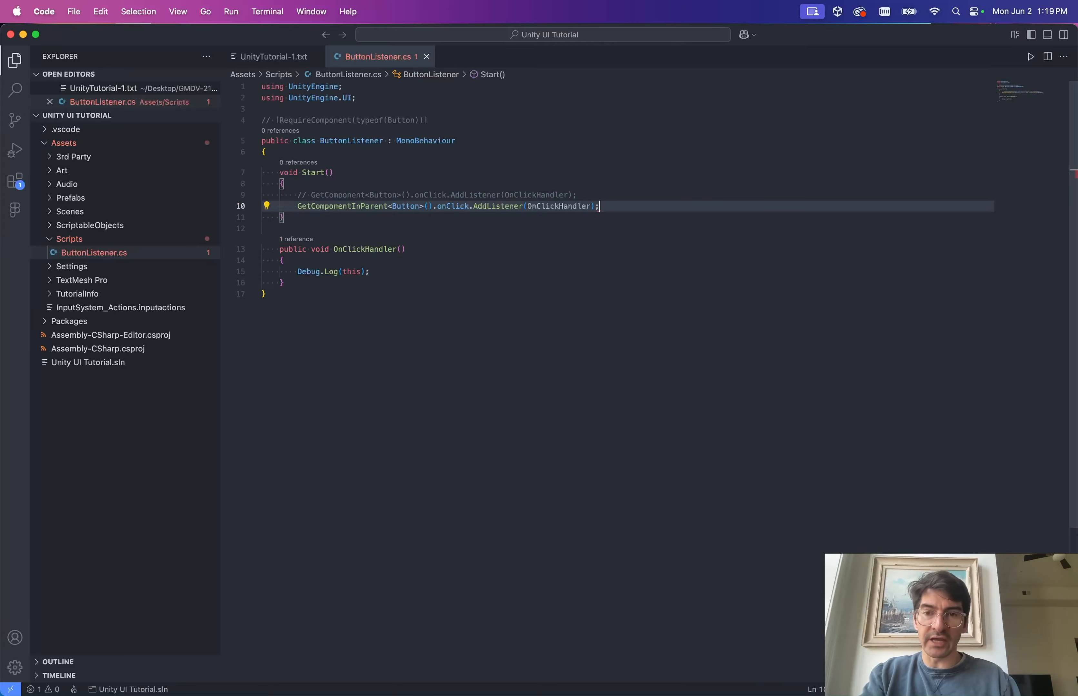
{"action": "key", "text": "ctrl+Left"}
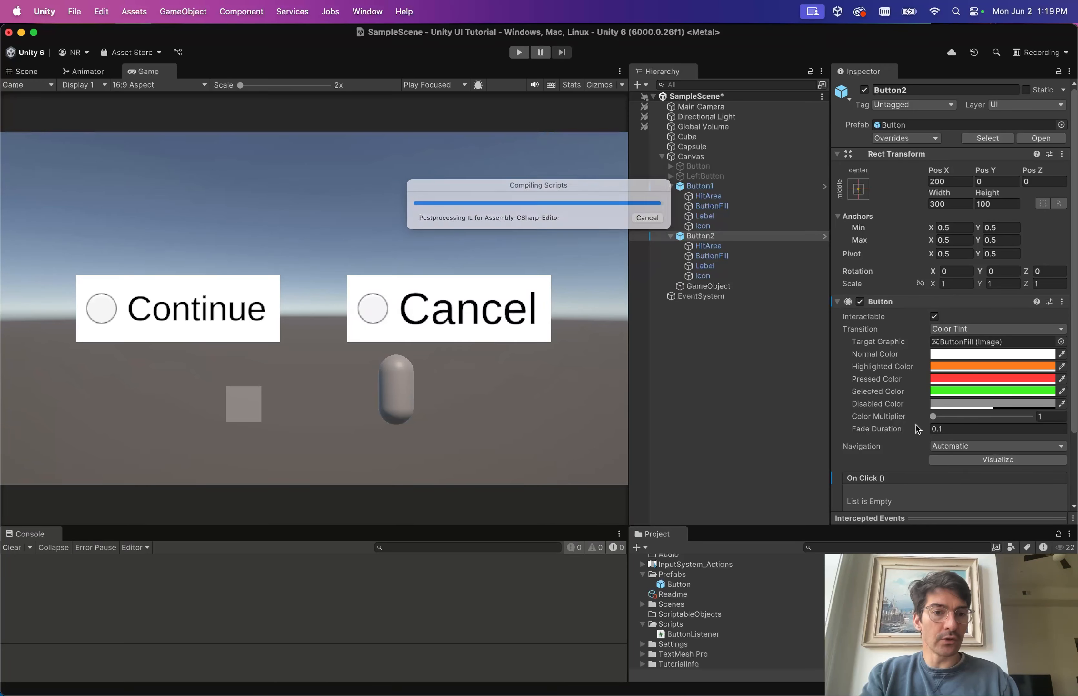
Move Button Listener from Button2 onto a new empty child GameObject.
{"action": "scroll", "coordinate": [915, 426], "scroll_direction": "down", "scroll_amount": 2}
{"action": "left_click", "coordinate": [1062, 459]}
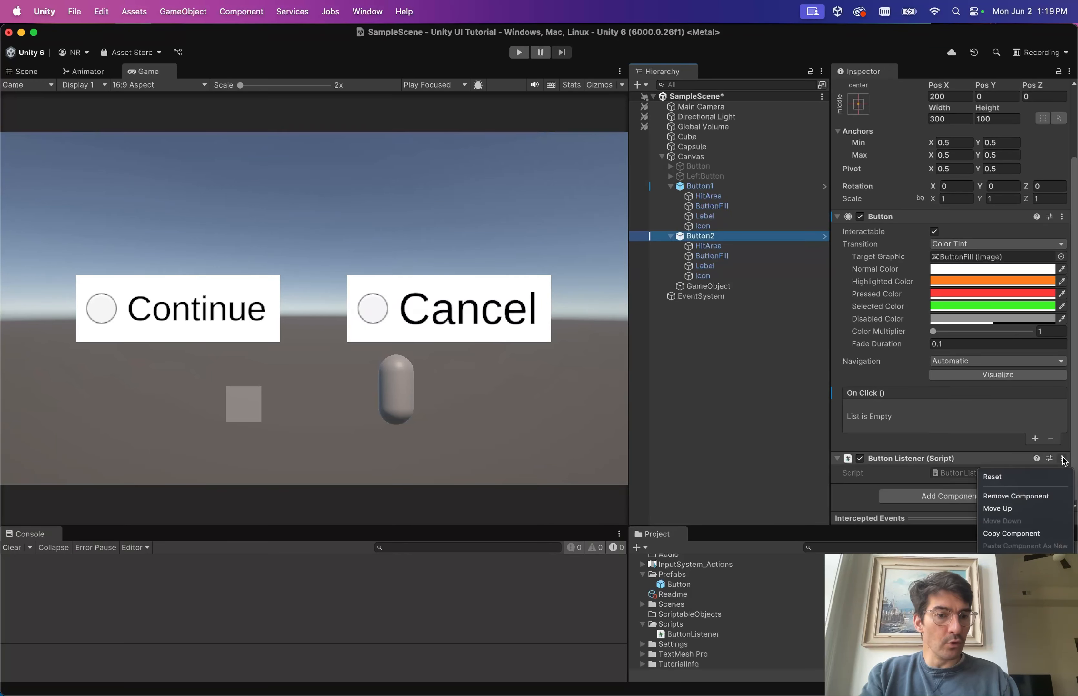
{"action": "left_click", "coordinate": [1022, 497]}
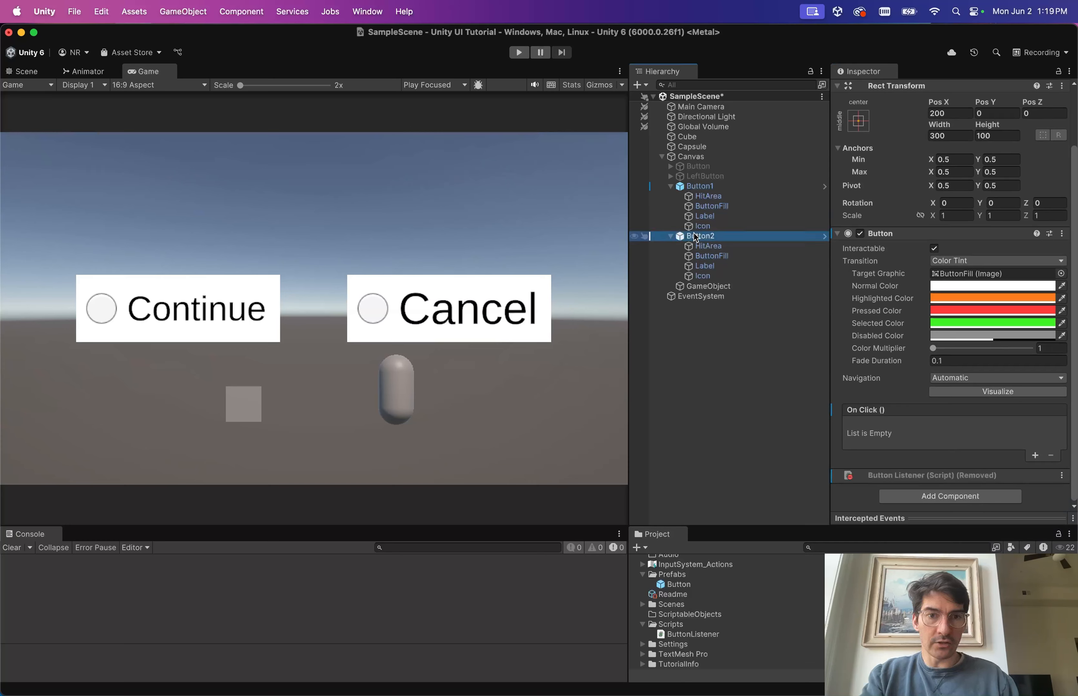
{"action": "key", "text": "alt+shift+n"}
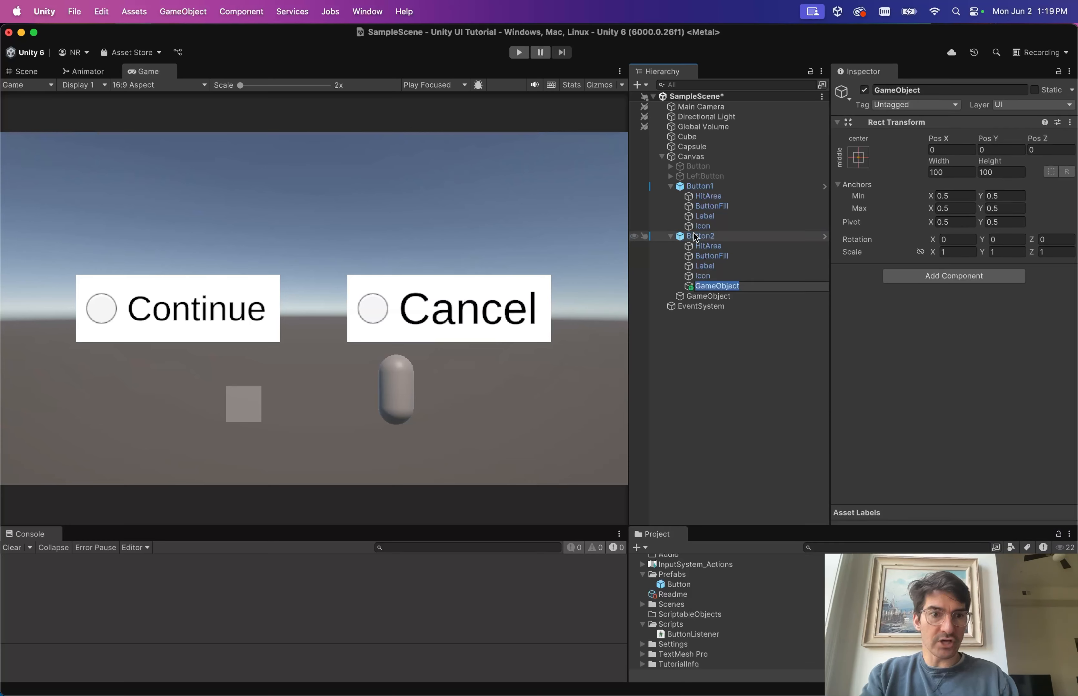
{"action": "left_click", "coordinate": [882, 325]}
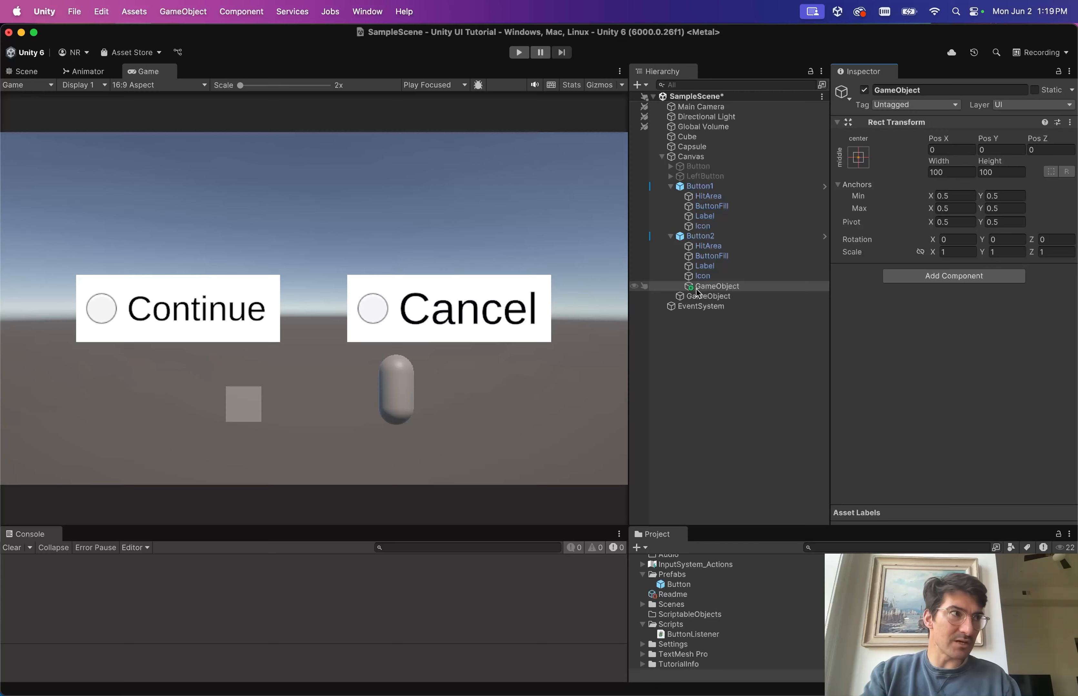
{"action": "left_click", "coordinate": [938, 277]}
{"action": "key", "text": "Return"}
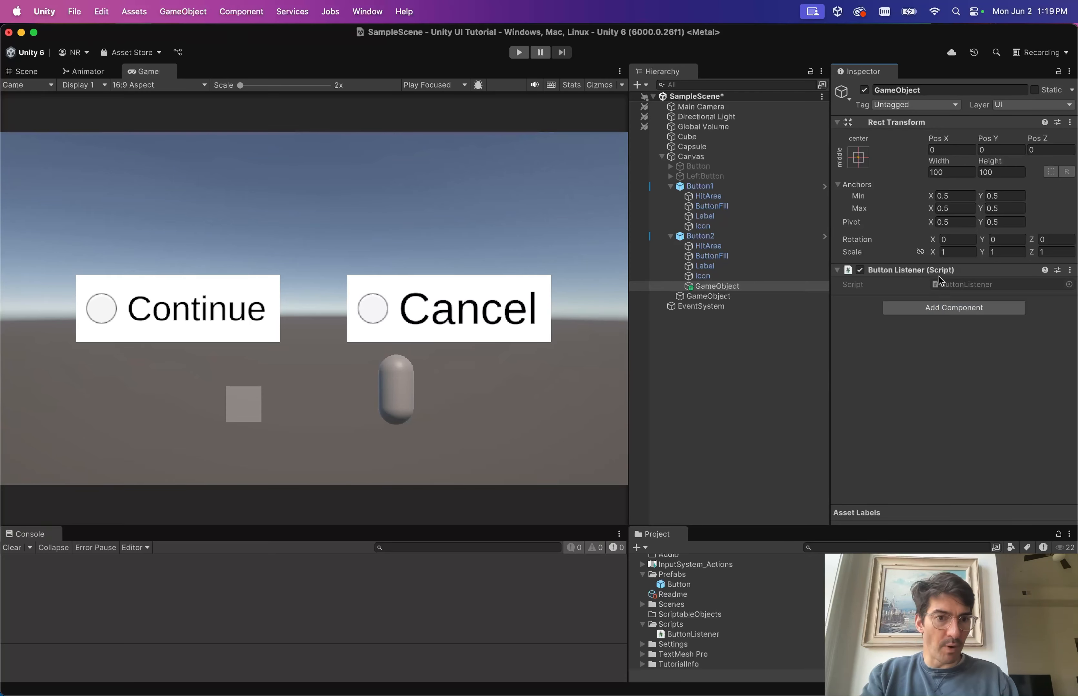
Enter play mode, press Cancel, and check that the child's handler logs.
{"action": "left_click", "coordinate": [519, 52]}
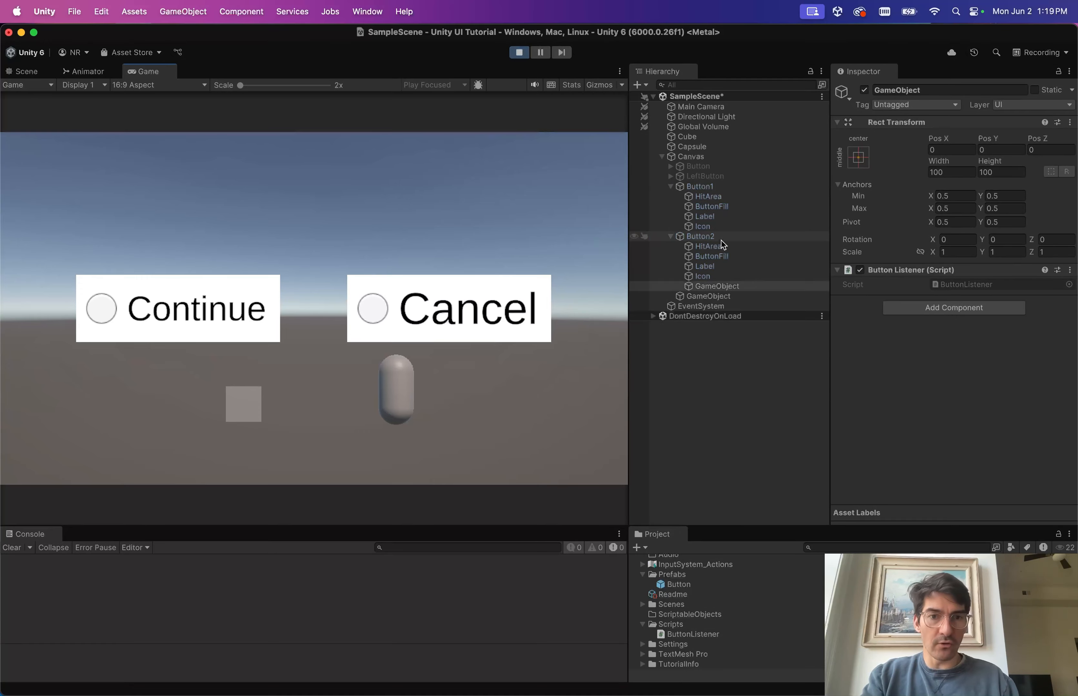
{"action": "left_click", "coordinate": [448, 335]}
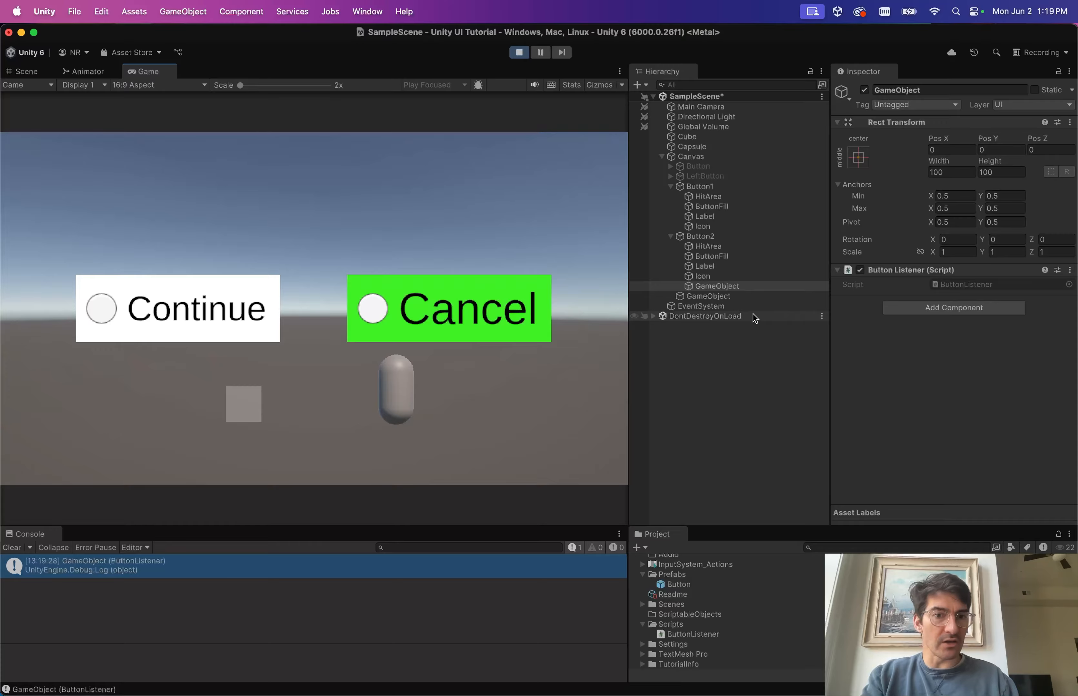
{"action": "key", "text": "super+Tab"}
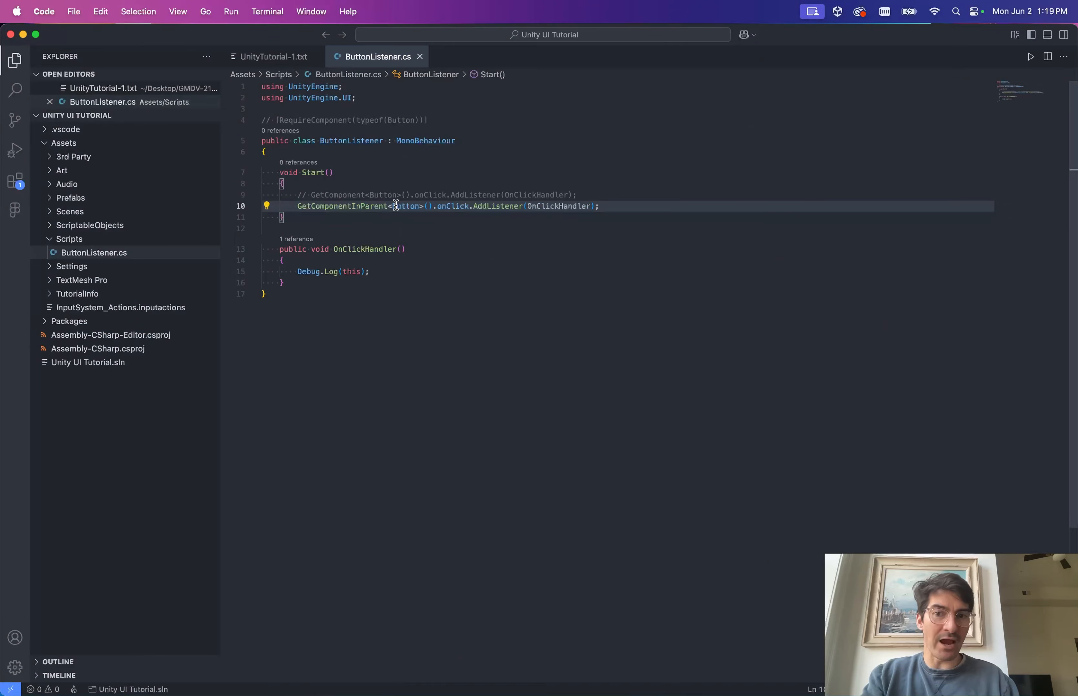
{"action": "key", "text": "super+Tab"}
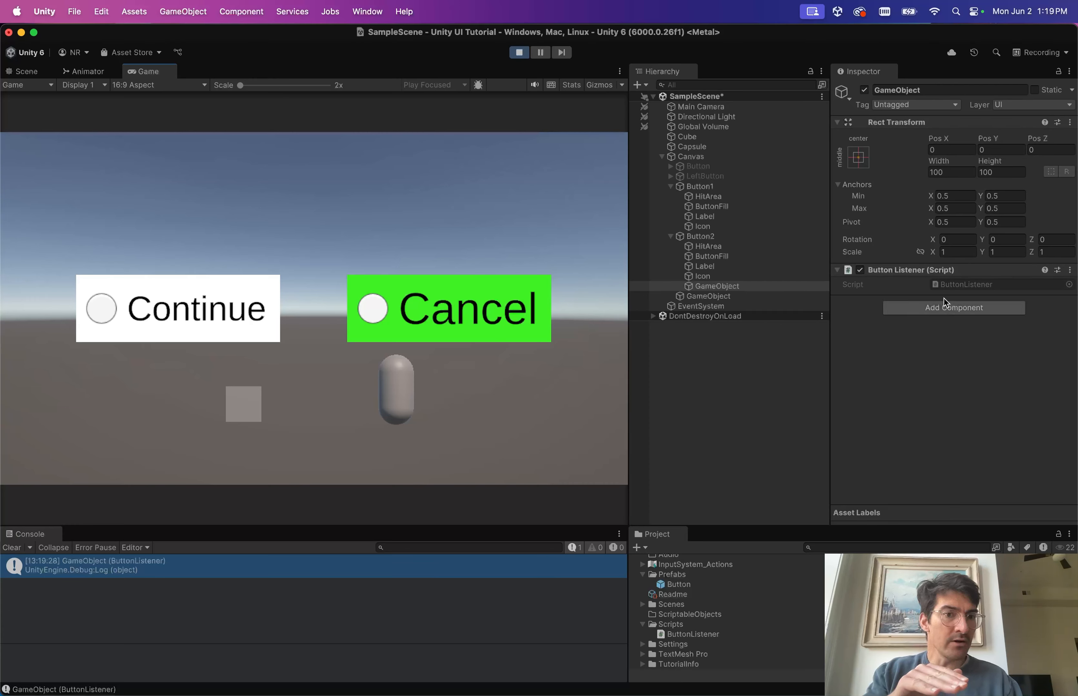
{"action": "left_click", "coordinate": [706, 237]}
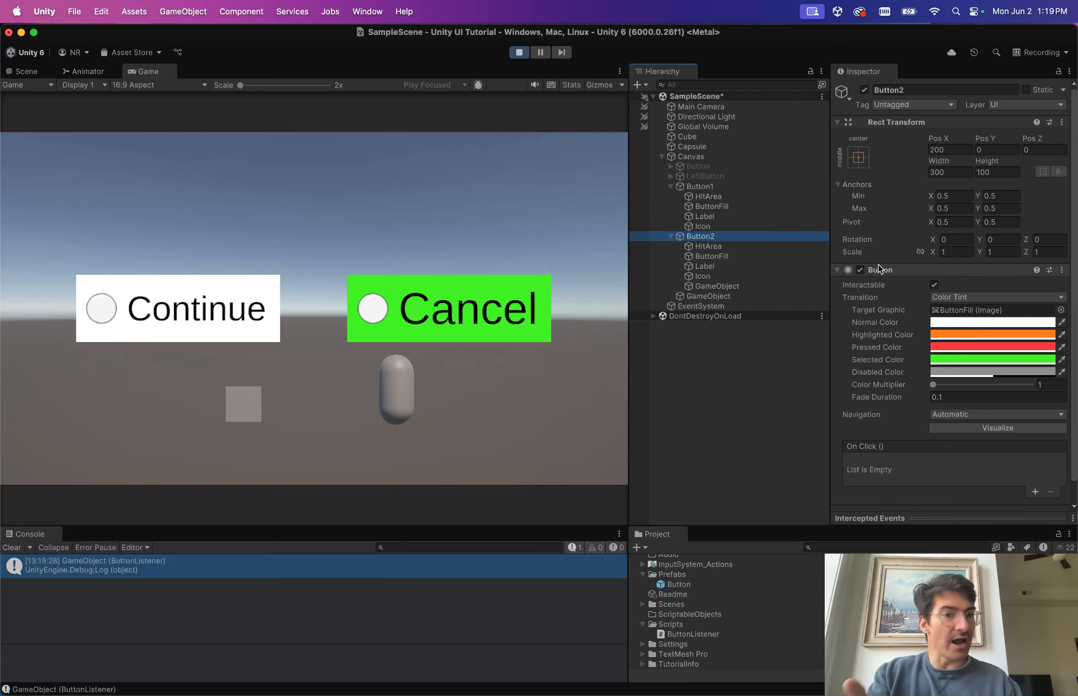
{"action": "key", "text": "ctrl+Right"}
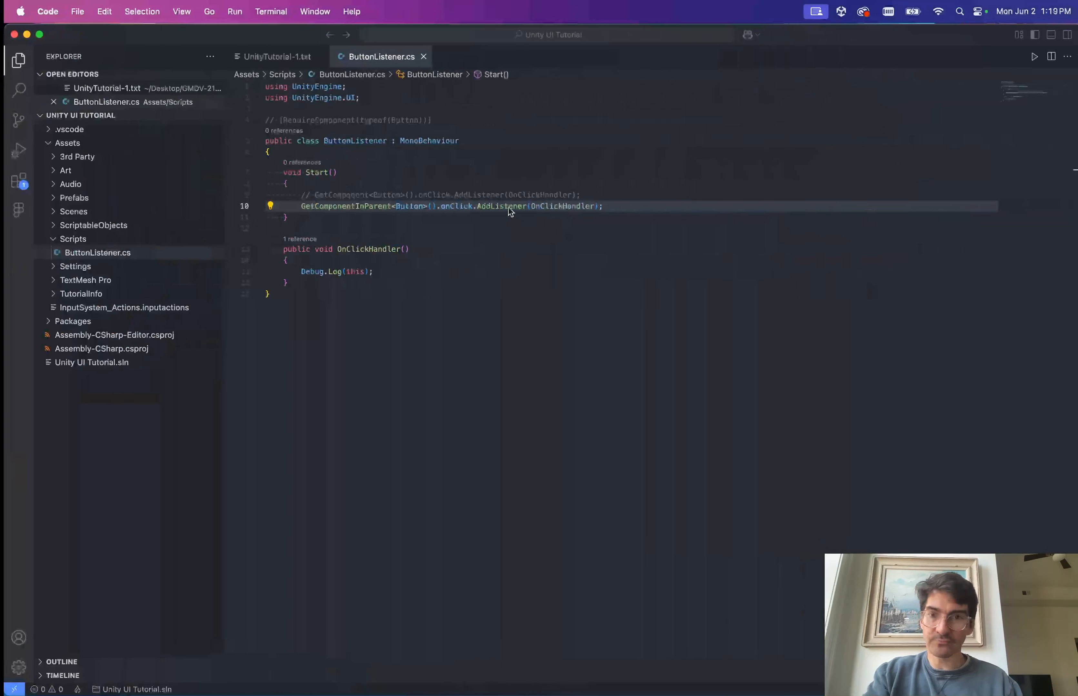
Comment out the GetComponentInParent listener line on line 10.
{"action": "left_click", "coordinate": [500, 197]}
{"action": "key", "text": "Down"}
{"action": "key", "text": "super+slash"}
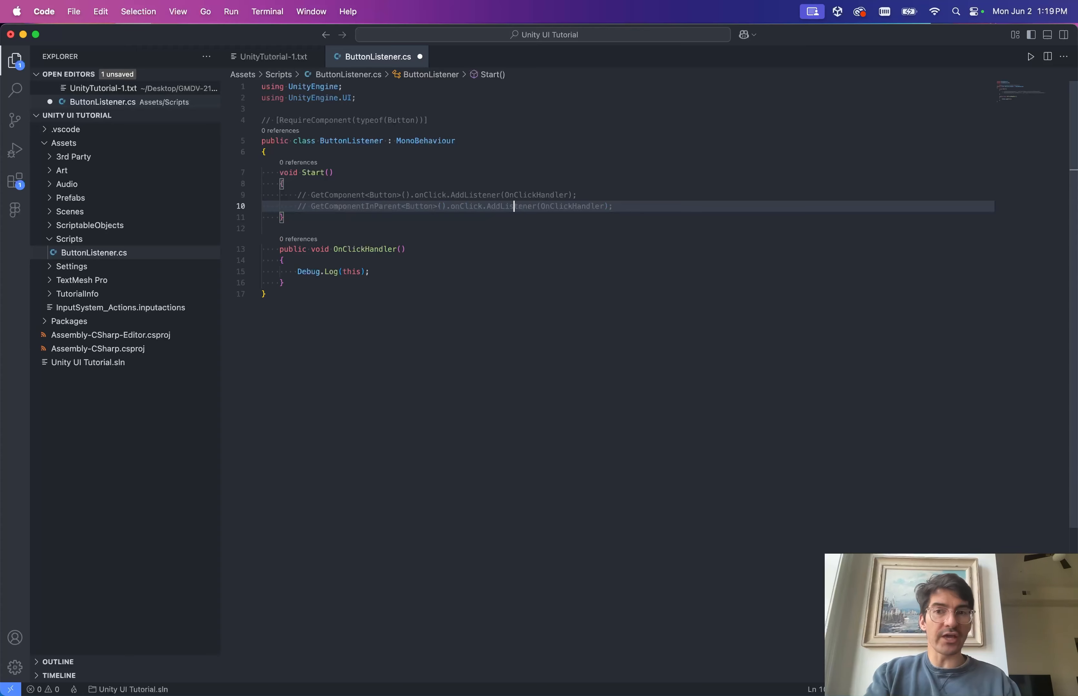
Uncomment [RequireComponent(typeof(Button))] and review the commented lines in Start.
{"action": "left_click", "coordinate": [345, 120]}
{"action": "key", "text": "super+slash"}
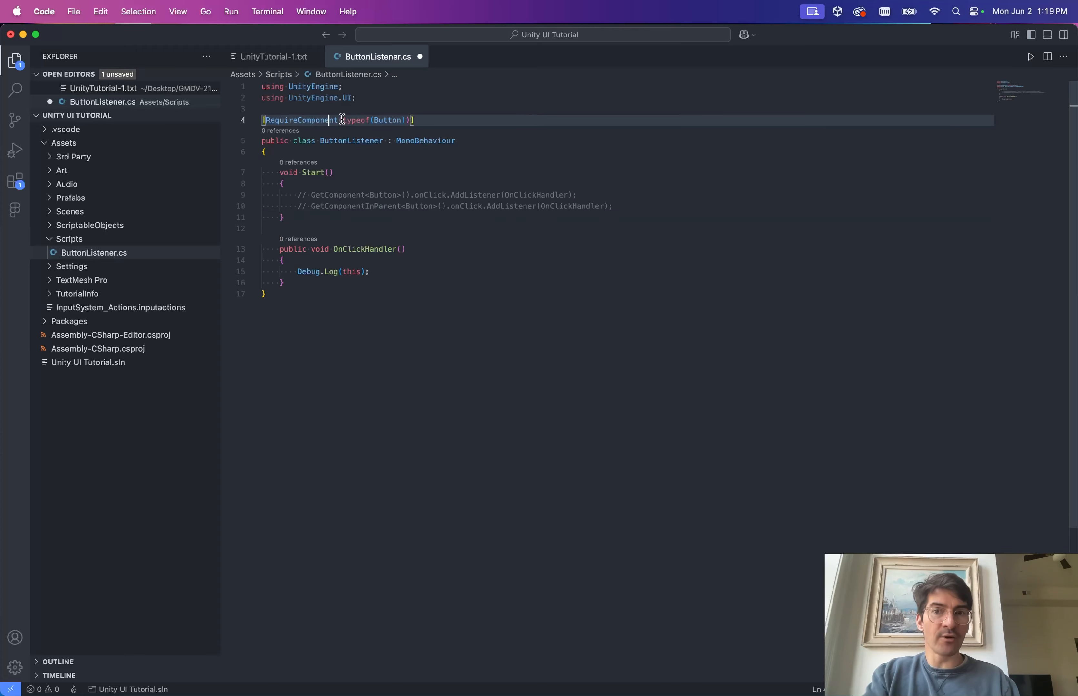
{"action": "mouse_move", "coordinate": [434, 141]}
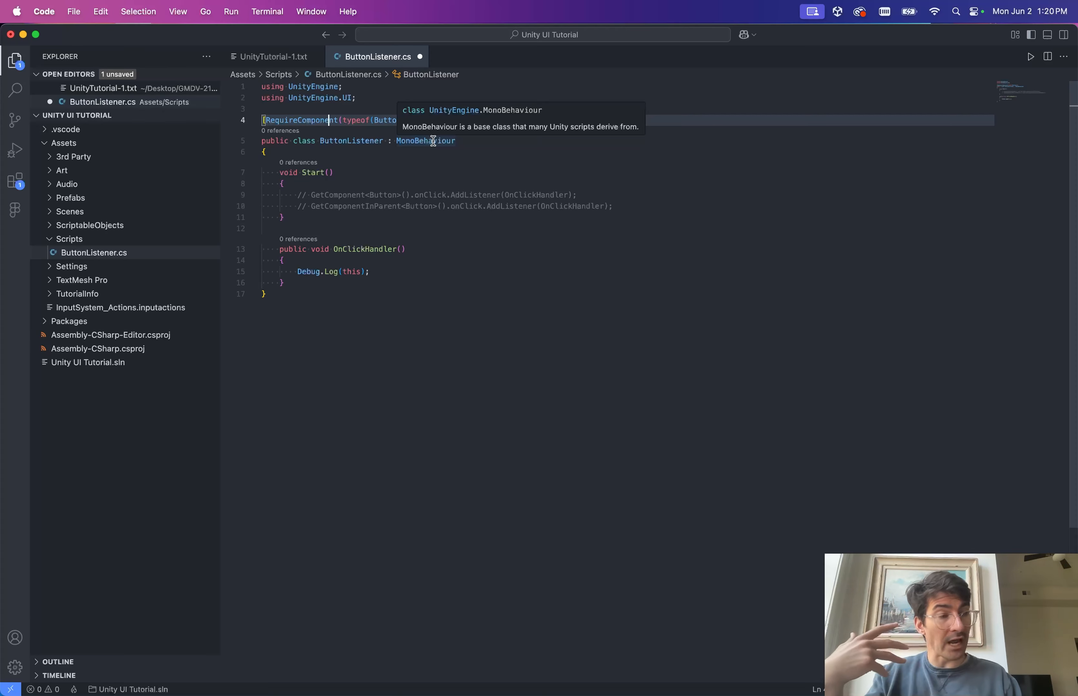
{"action": "left_click", "coordinate": [369, 195]}
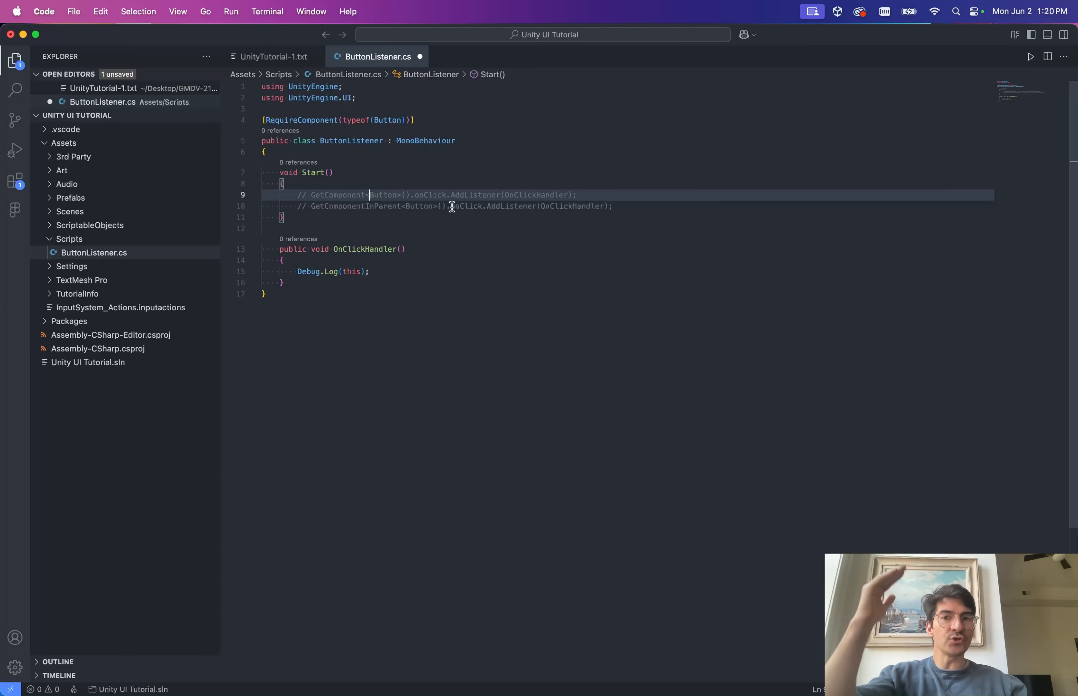
{"action": "left_click", "coordinate": [347, 206]}
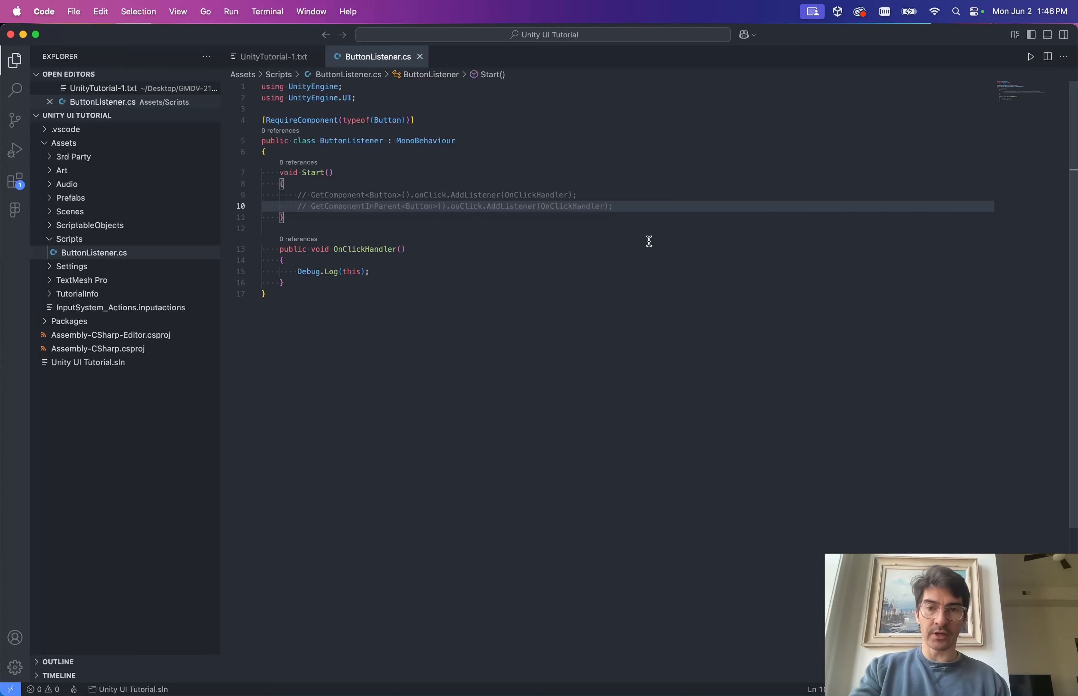
{"action": "key", "text": "Up"}
{"action": "key", "text": "Up"}
{"action": "key", "text": "Up"}
{"action": "key", "text": "Up"}
{"action": "key", "text": "Up"}
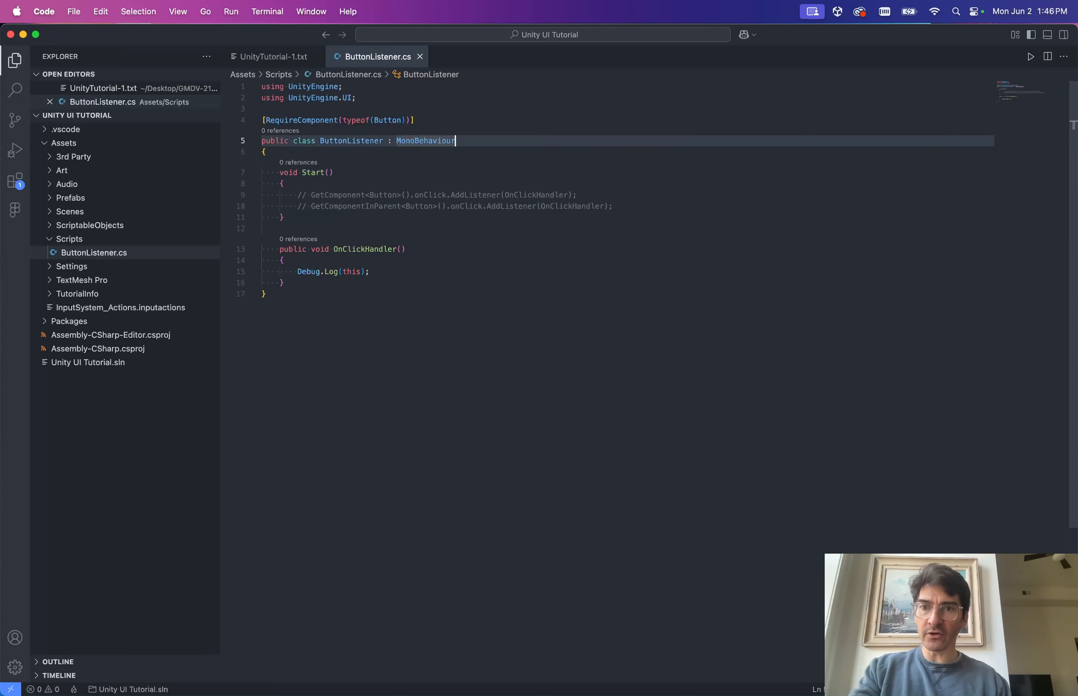
Add 'public static Action ButtonClickAction;' at the top of the class and save.
{"action": "key", "text": "Down"}
{"action": "key", "text": "Return"}
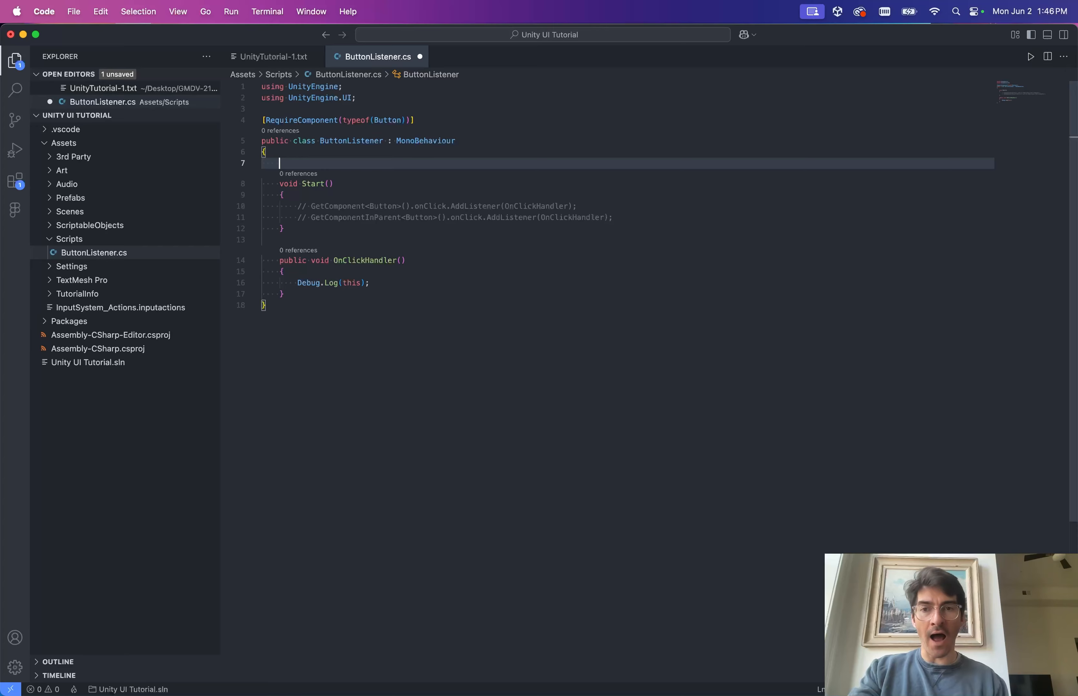
{"action": "type", "text": "pub"}
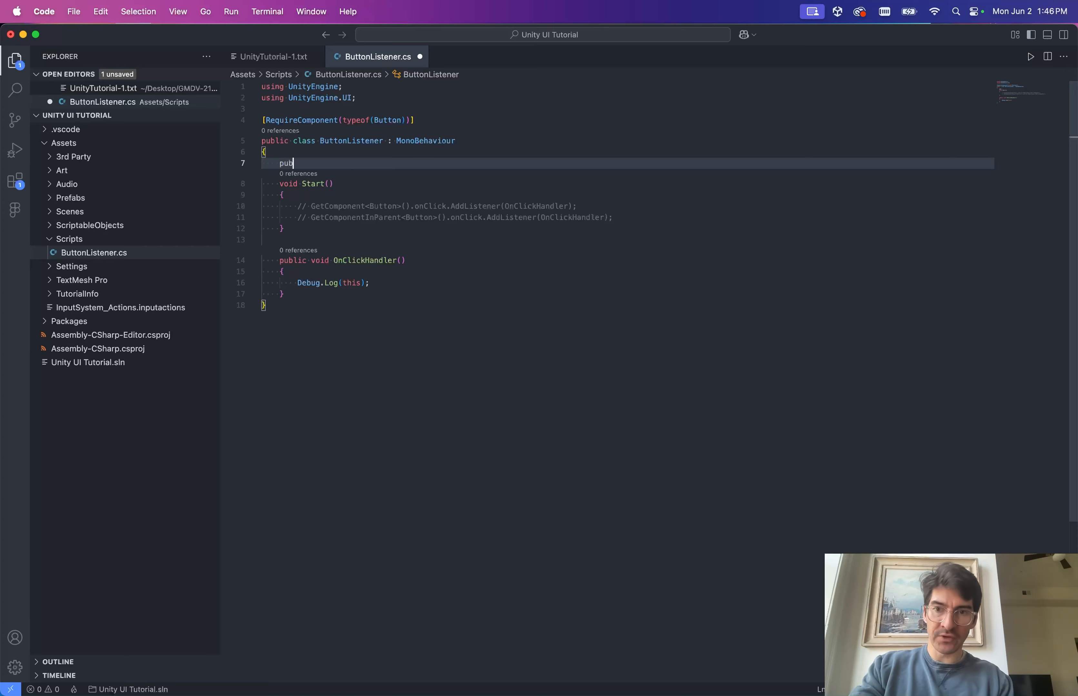
{"action": "type", "text": "lic static Action"}
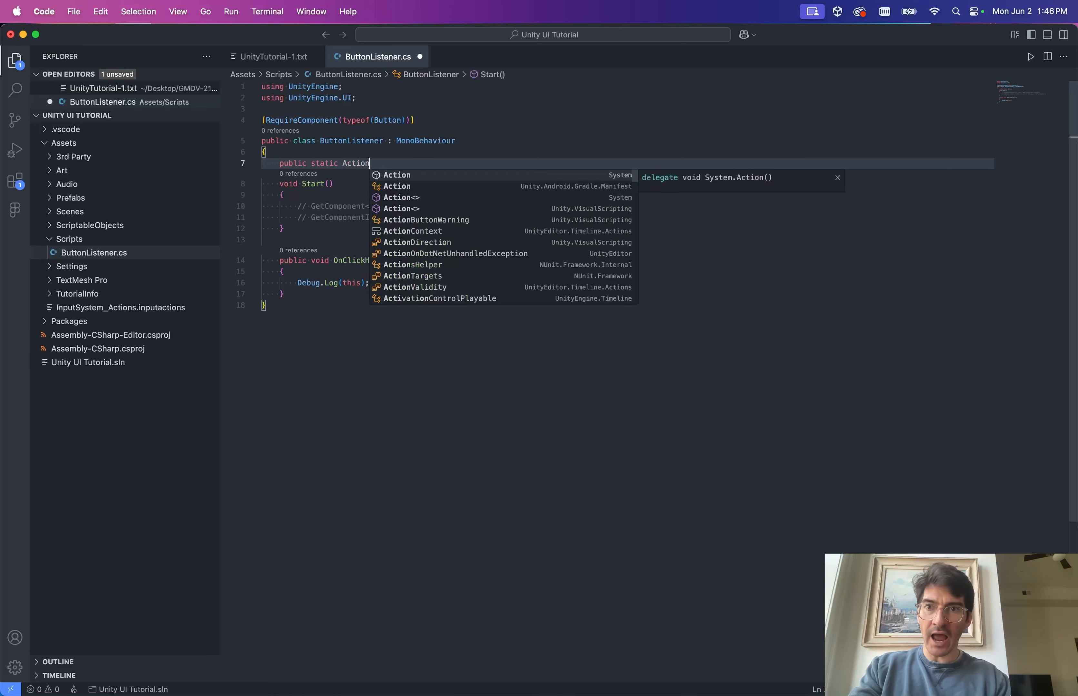
{"action": "key", "text": "Return"}
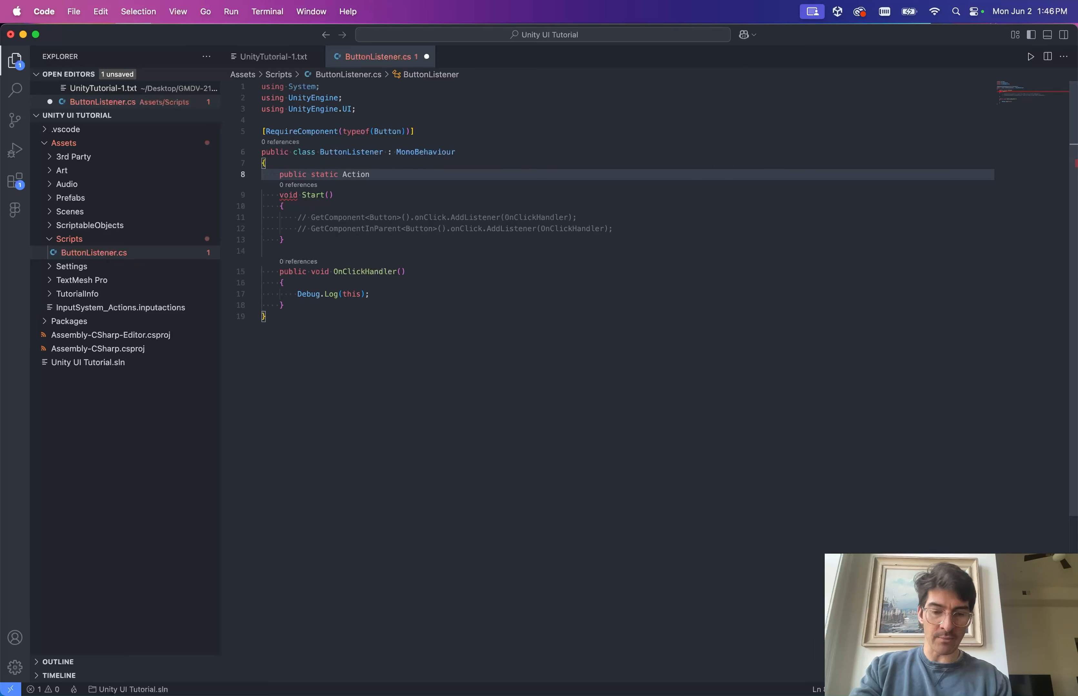
{"action": "type", "text": "ButtonL"}
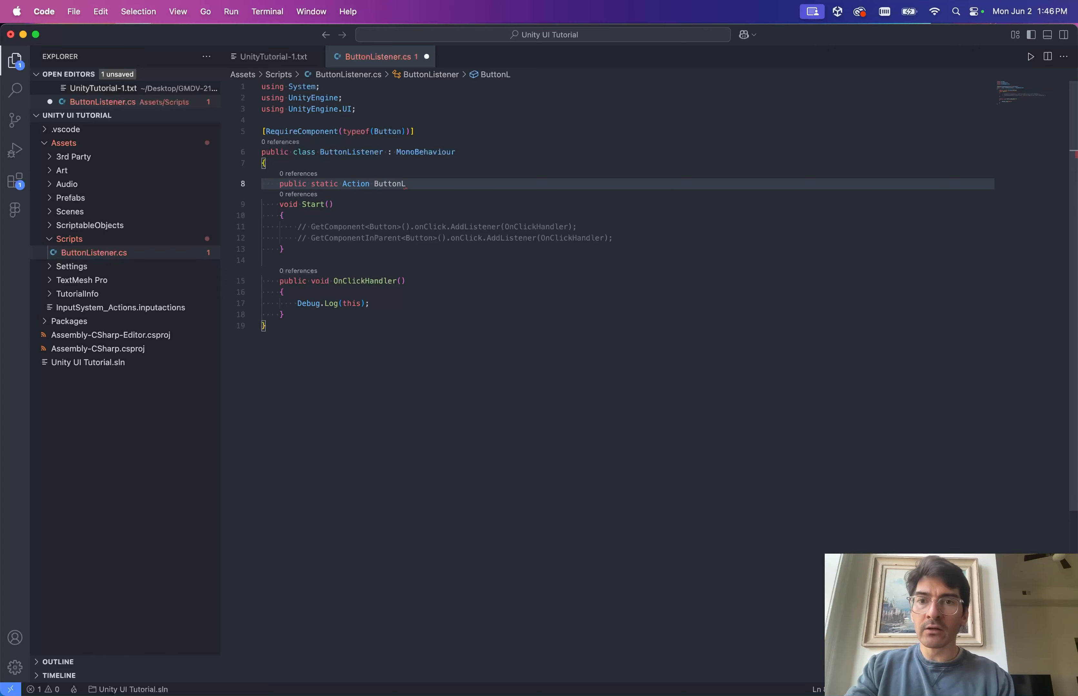
{"action": "key", "text": "BackSpace"}
{"action": "type", "text": "ClickAc"}
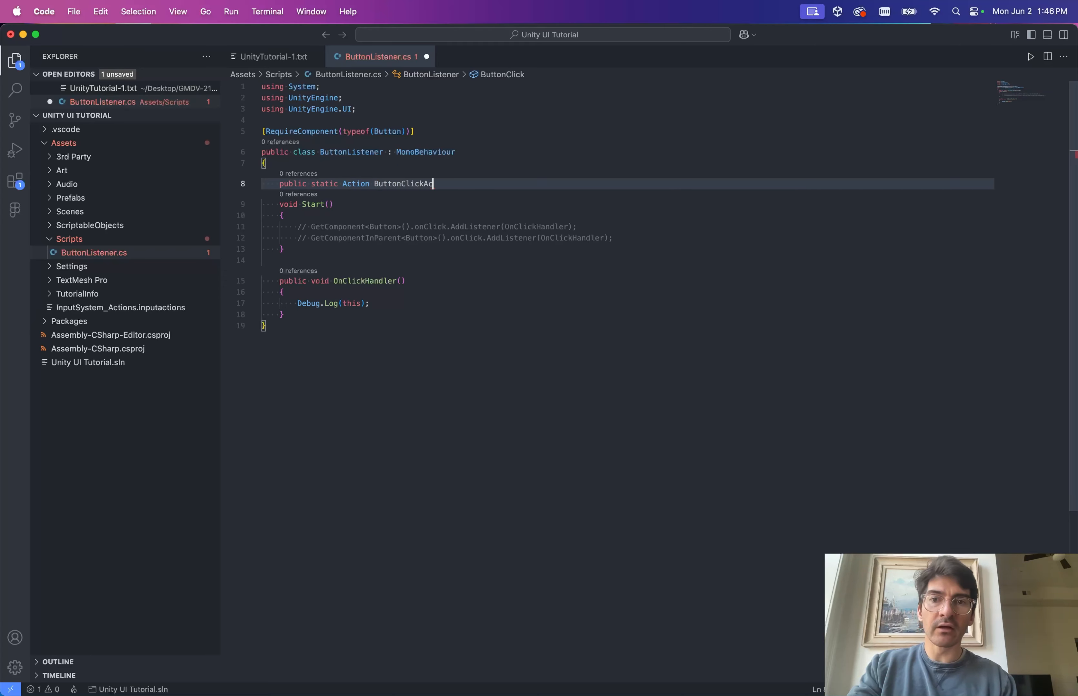
{"action": "type", "text": "tion;"}
{"action": "key", "text": "super+s"}
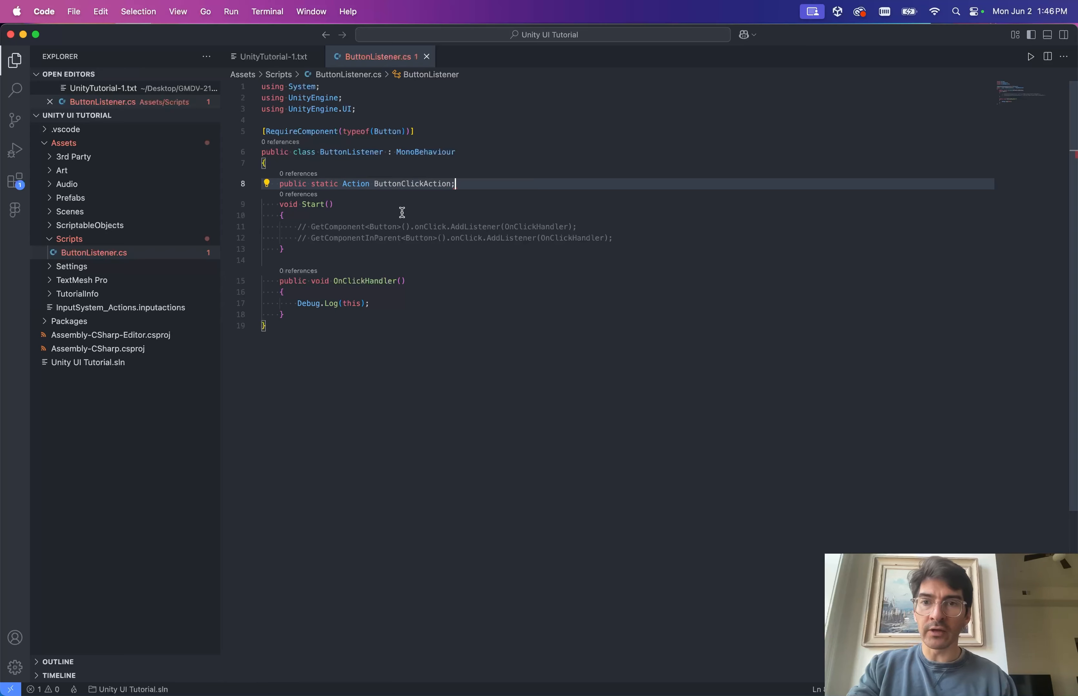
{"action": "double_click", "coordinate": [396, 186]}
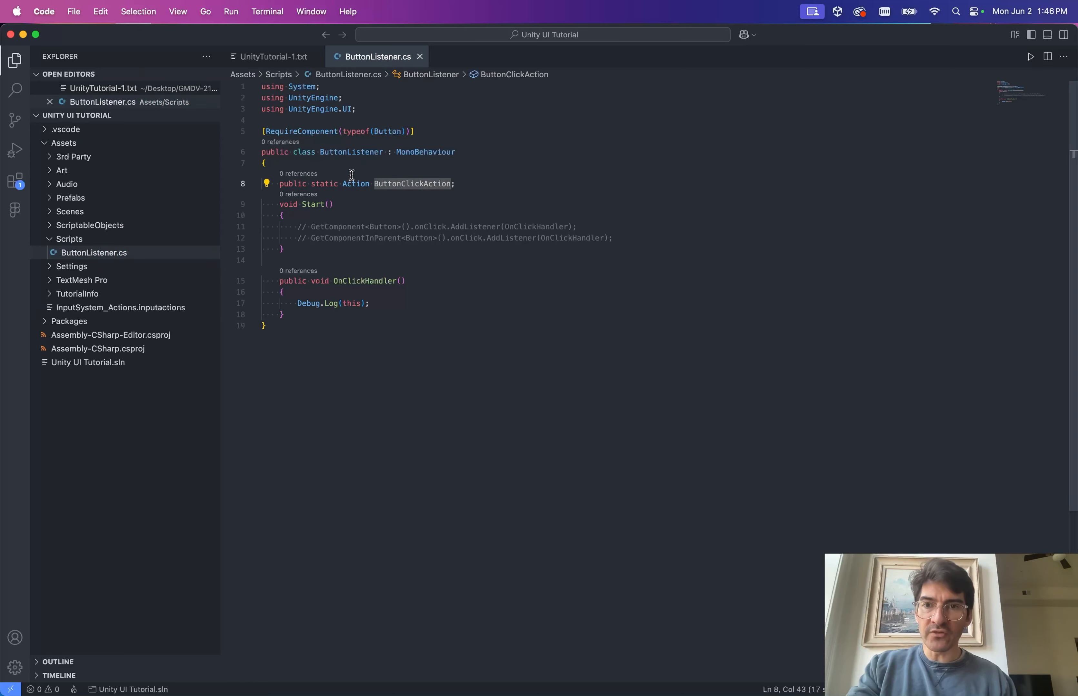
Insert ButtonClickAction.Invoke(); below Debug.Log(this) in OnClickHandler and save.
{"action": "left_click", "coordinate": [418, 308]}
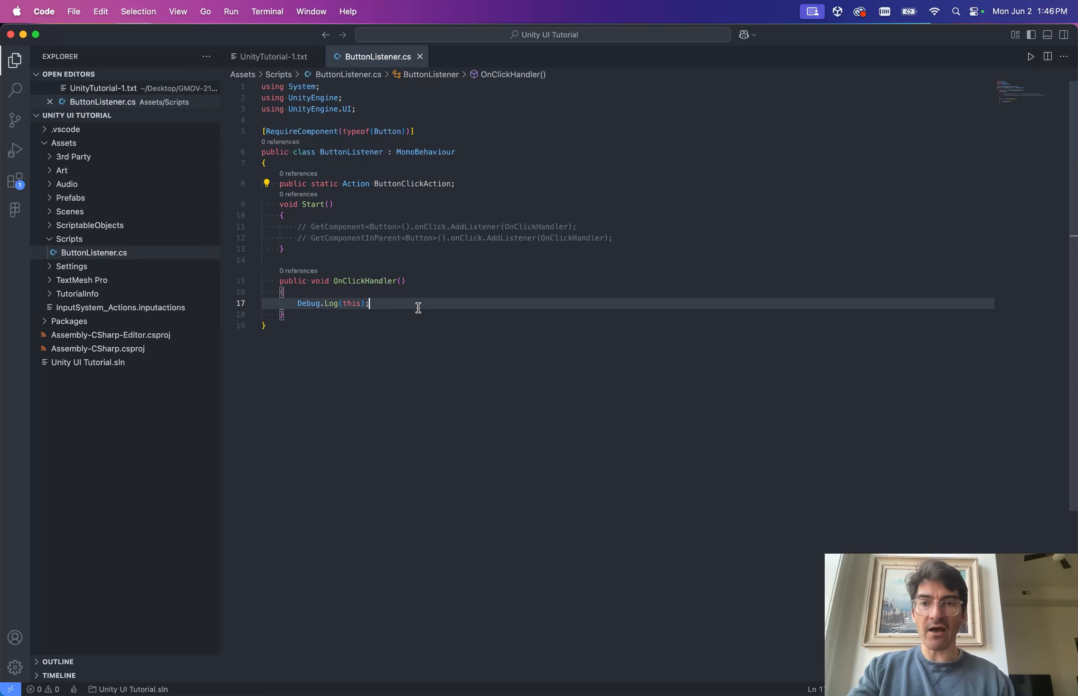
{"action": "key", "text": "Return"}
{"action": "key", "text": "Return"}
{"action": "type", "text": "ButtonClickAction."}
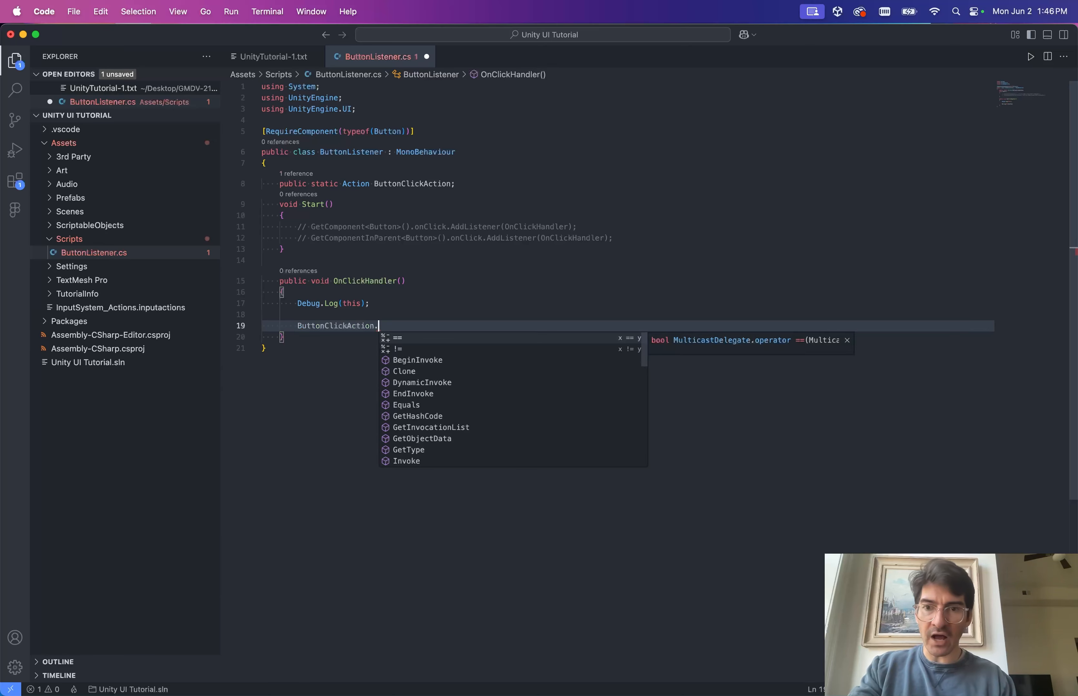
{"action": "type", "text": "Invoke"}
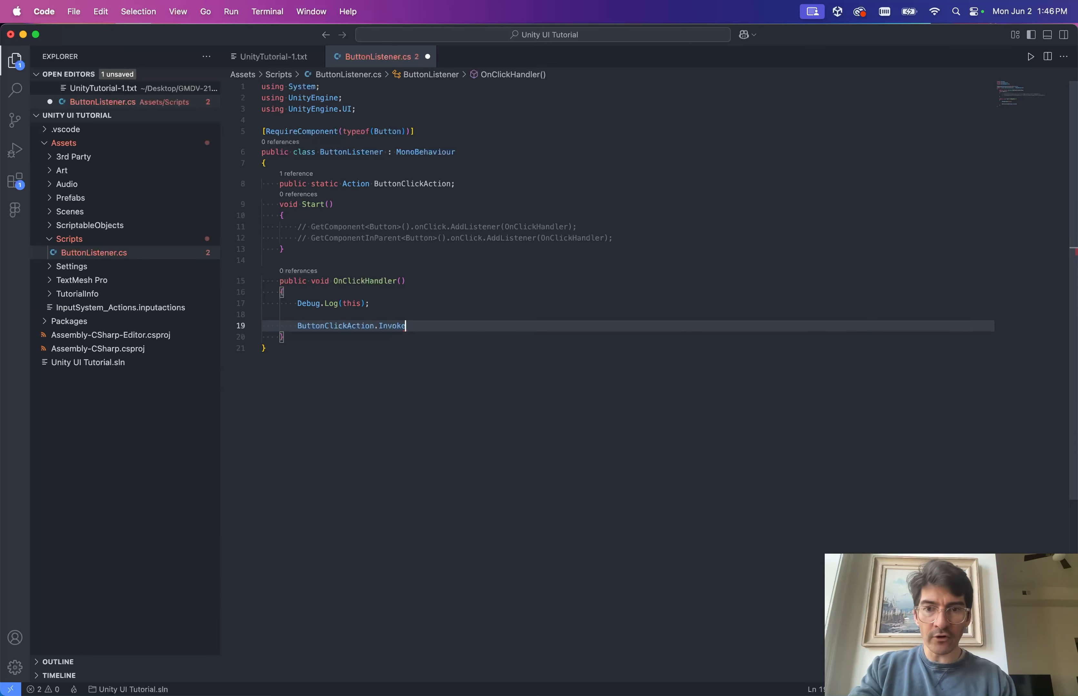
{"action": "type", "text": "();"}
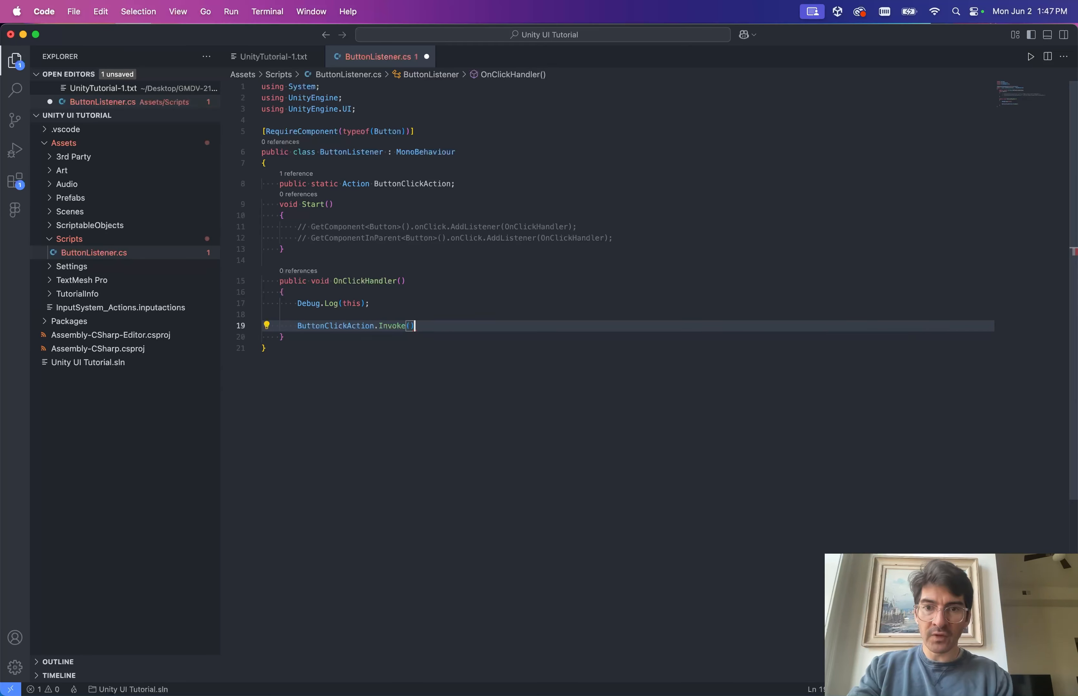
{"action": "key", "text": "super+s"}
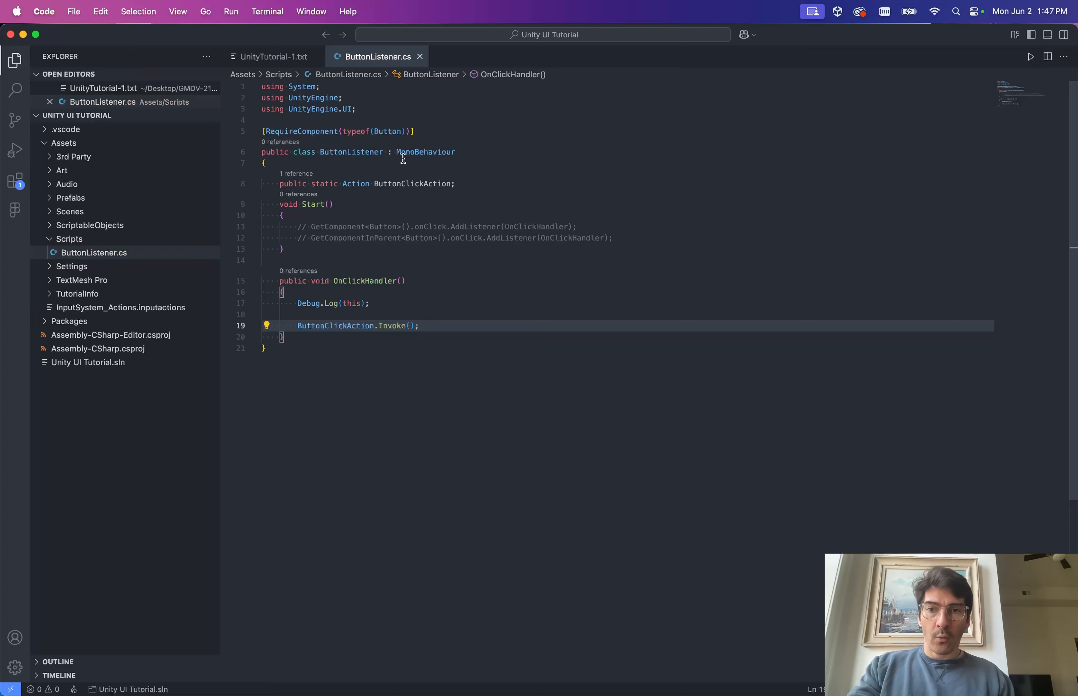
{"action": "left_click", "coordinate": [394, 184]}
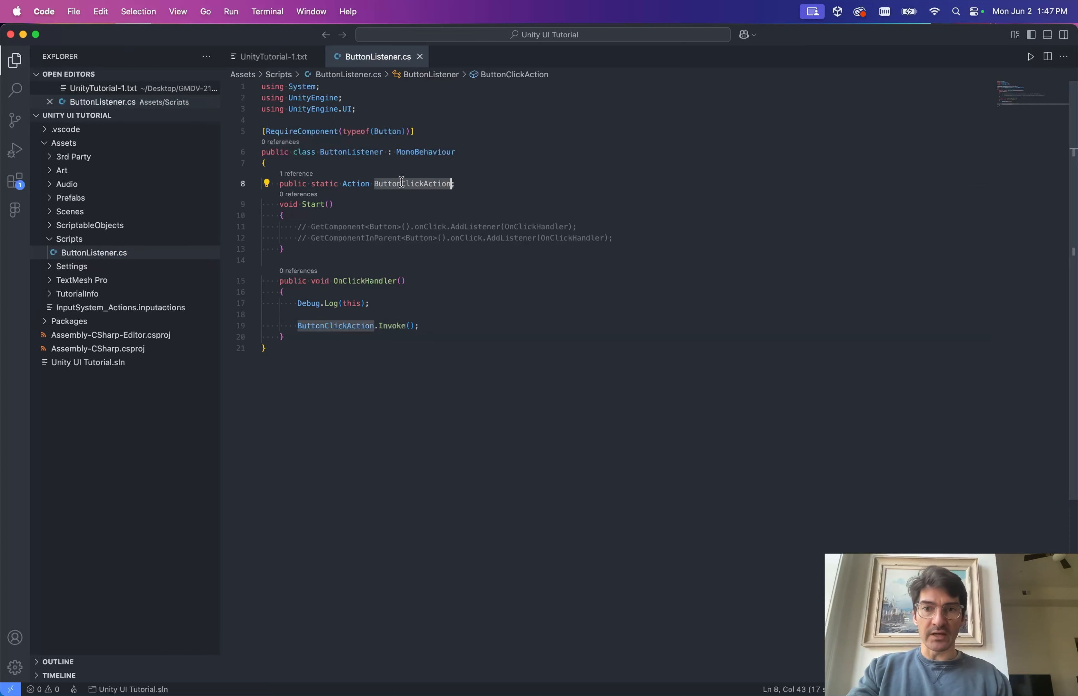
{"action": "left_click", "coordinate": [443, 318]}
{"action": "left_click", "coordinate": [441, 326]}
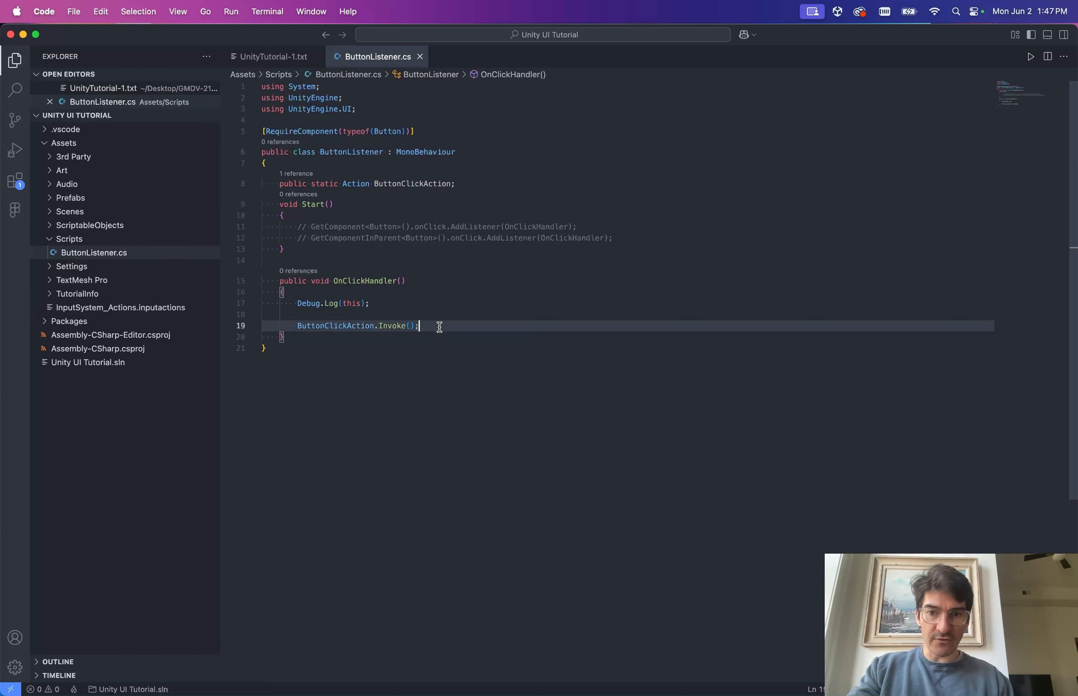
{"action": "key", "text": "Return"}
{"action": "key", "text": "Return"}
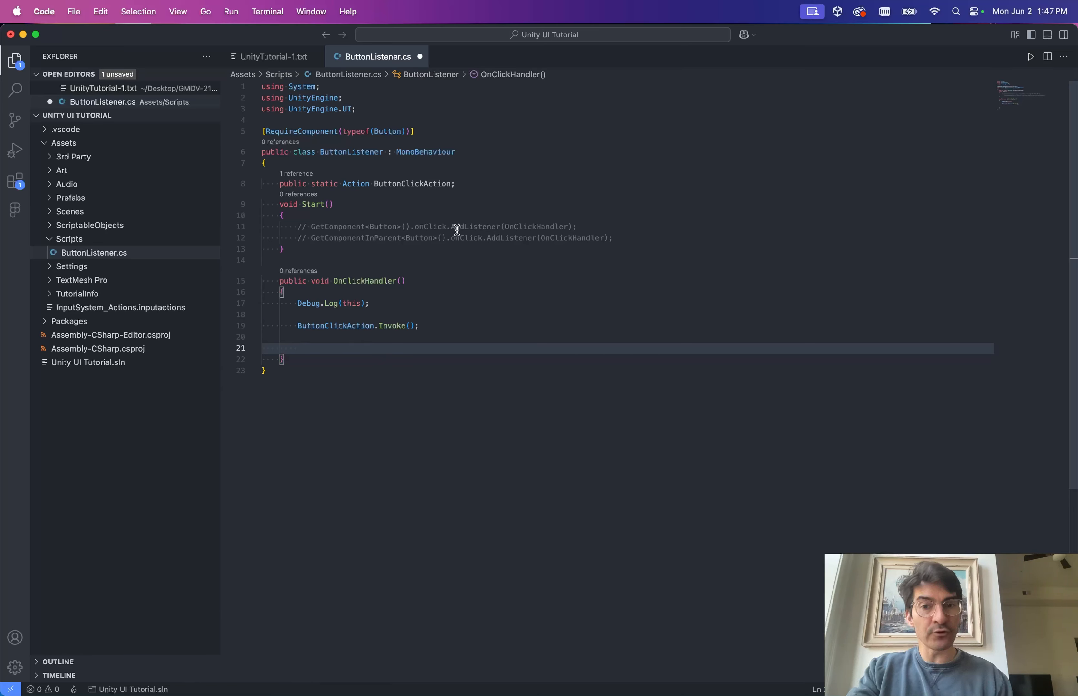
Add 'ButtonClickAction += ButtonClickActionHandler;' inside OnClickHandler and save the script.
{"action": "type", "text": "ButtonClickAction"}
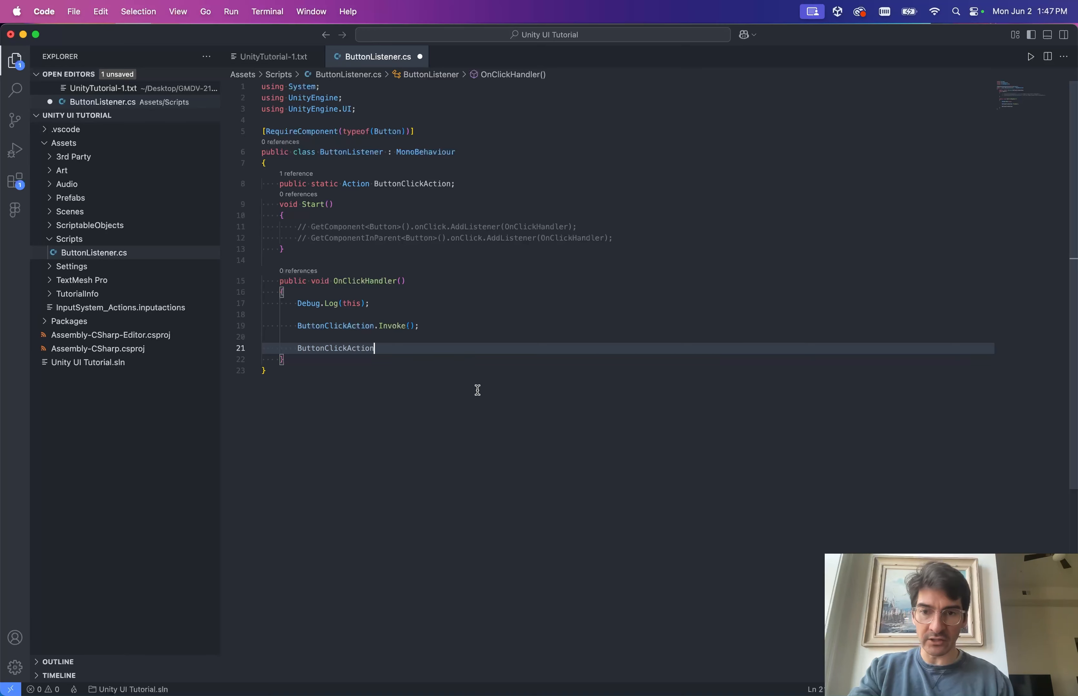
{"action": "mouse_move", "coordinate": [352, 349]}
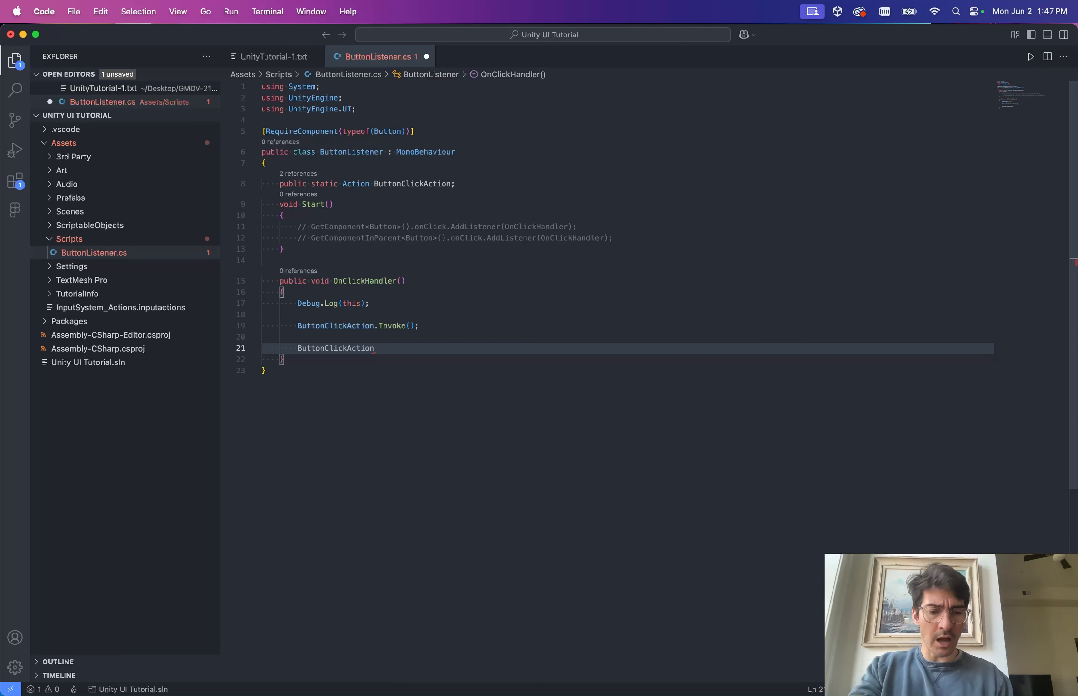
{"action": "type", "text": "+="}
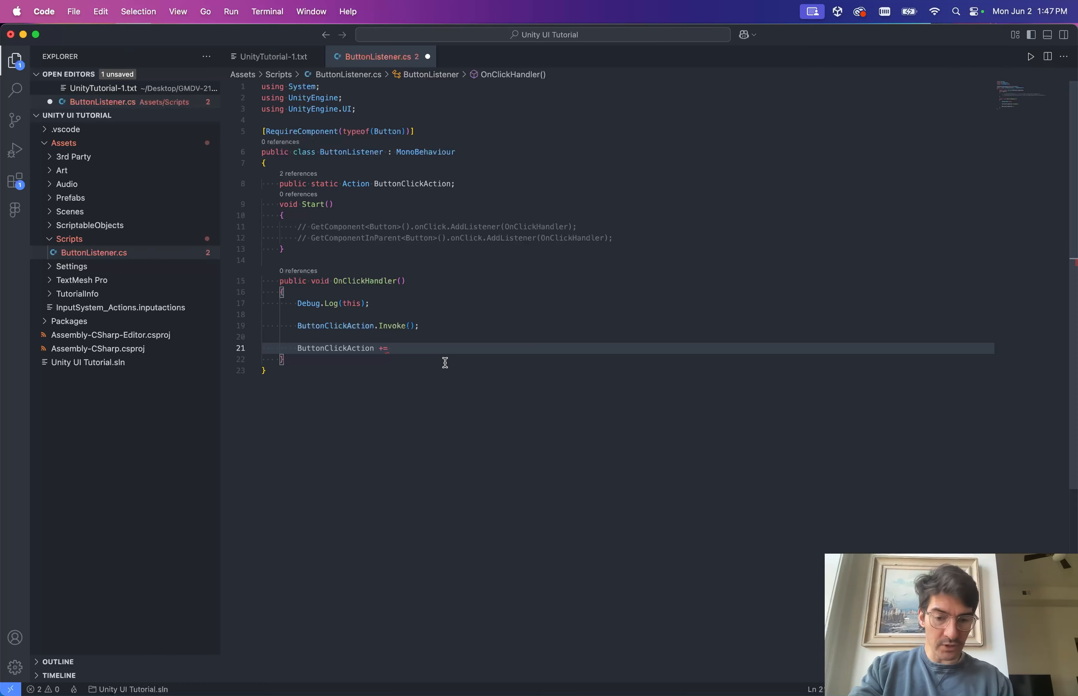
{"action": "type", "text": "ButtonClickA"}
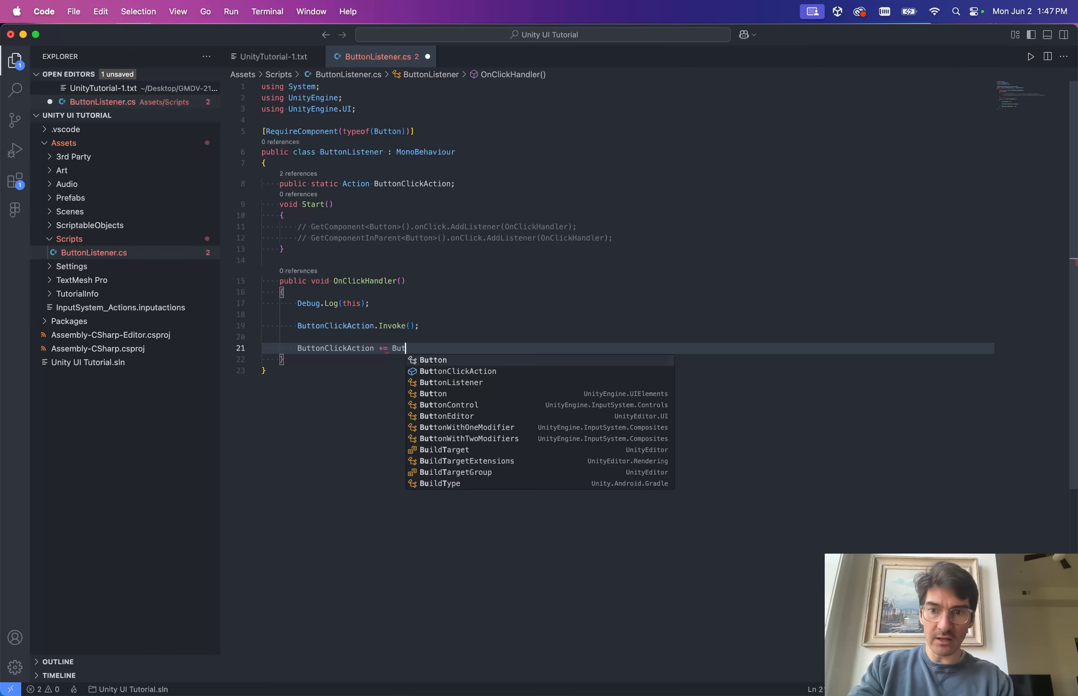
{"action": "type", "text": "ction"}
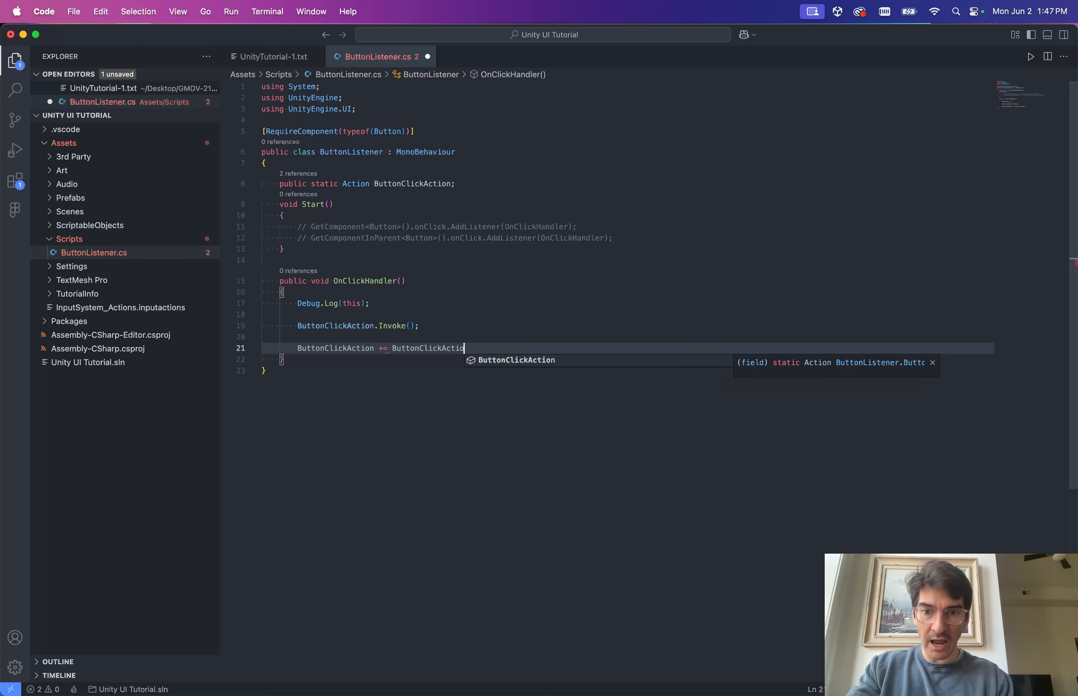
{"action": "type", "text": "Handler;"}
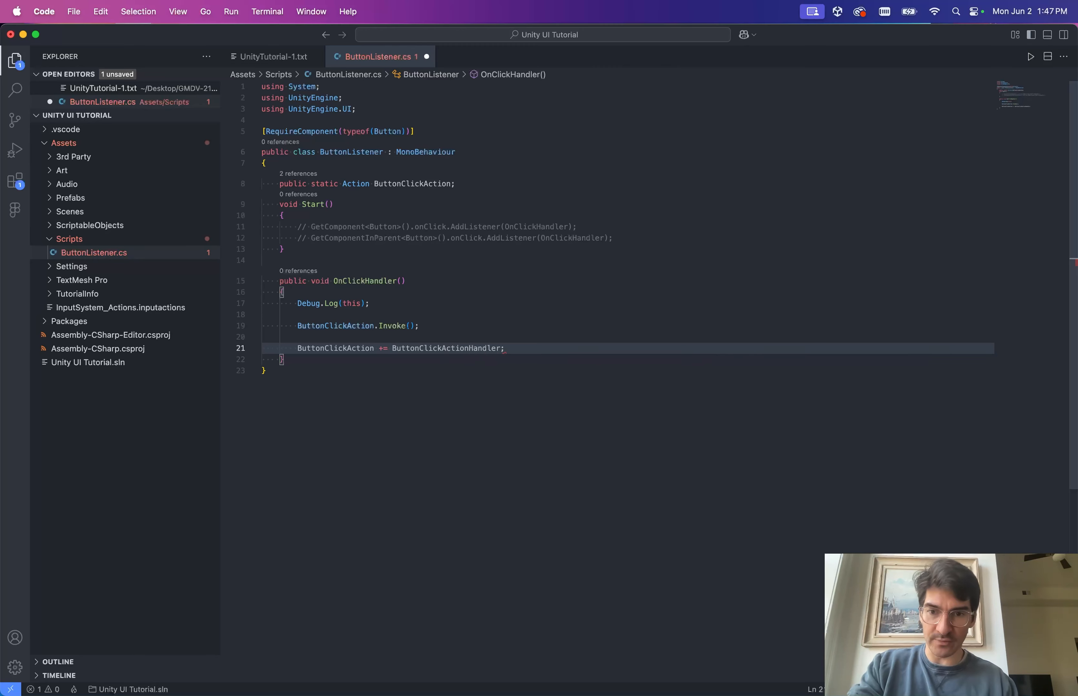
{"action": "key", "text": "super+s"}
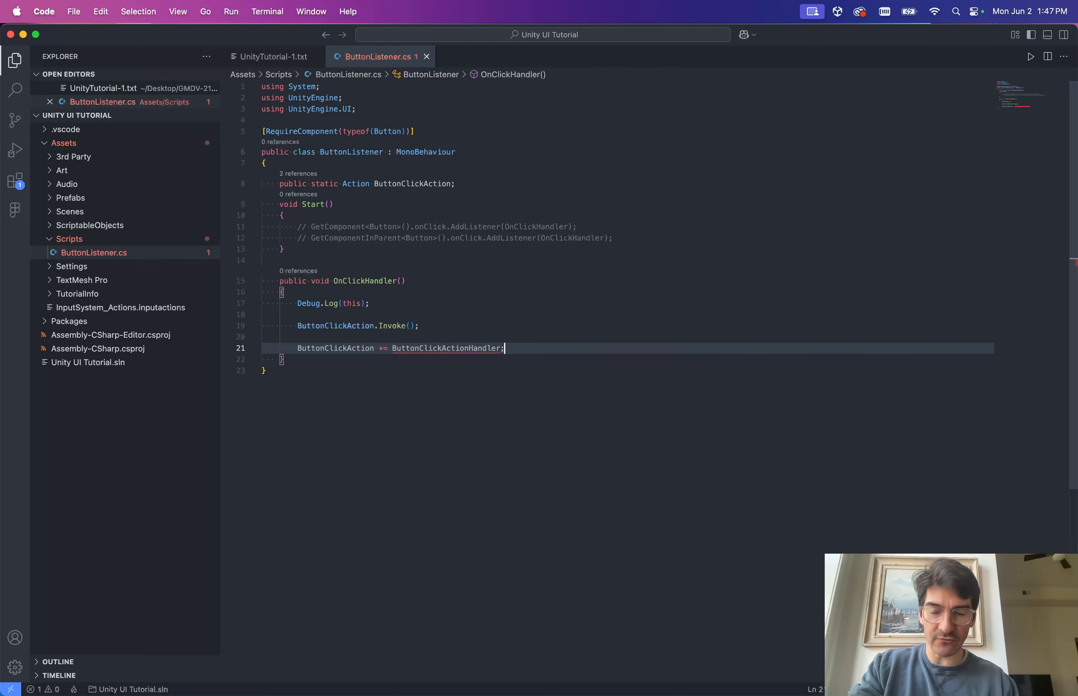
Declare an empty public void ButtonClickActionHandler() method below OnClickHandler and save.
{"action": "key", "text": "Down"}
{"action": "key", "text": "Return"}
{"action": "key", "text": "Return"}
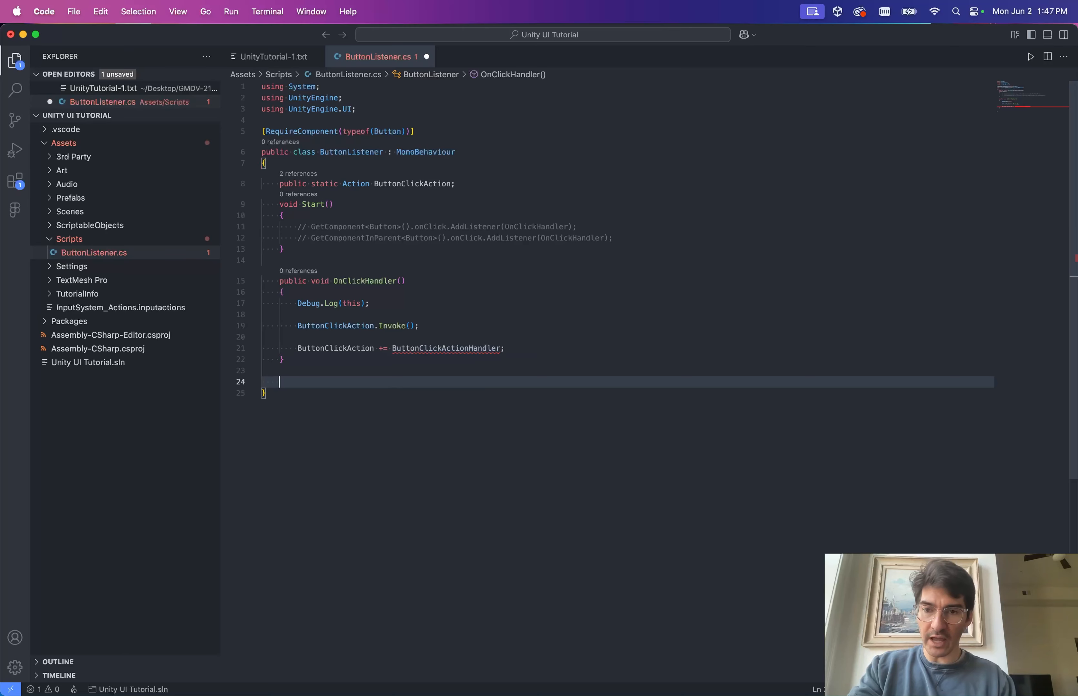
{"action": "type", "text": "public void"}
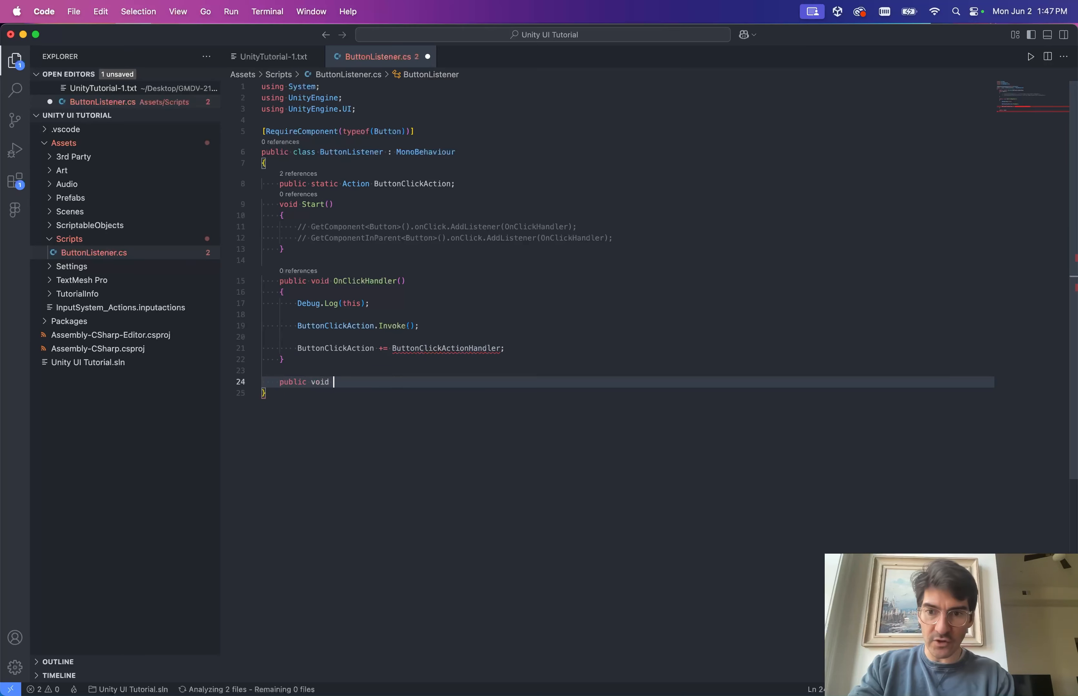
{"action": "type", "text": "ButtonClickActionHandler"}
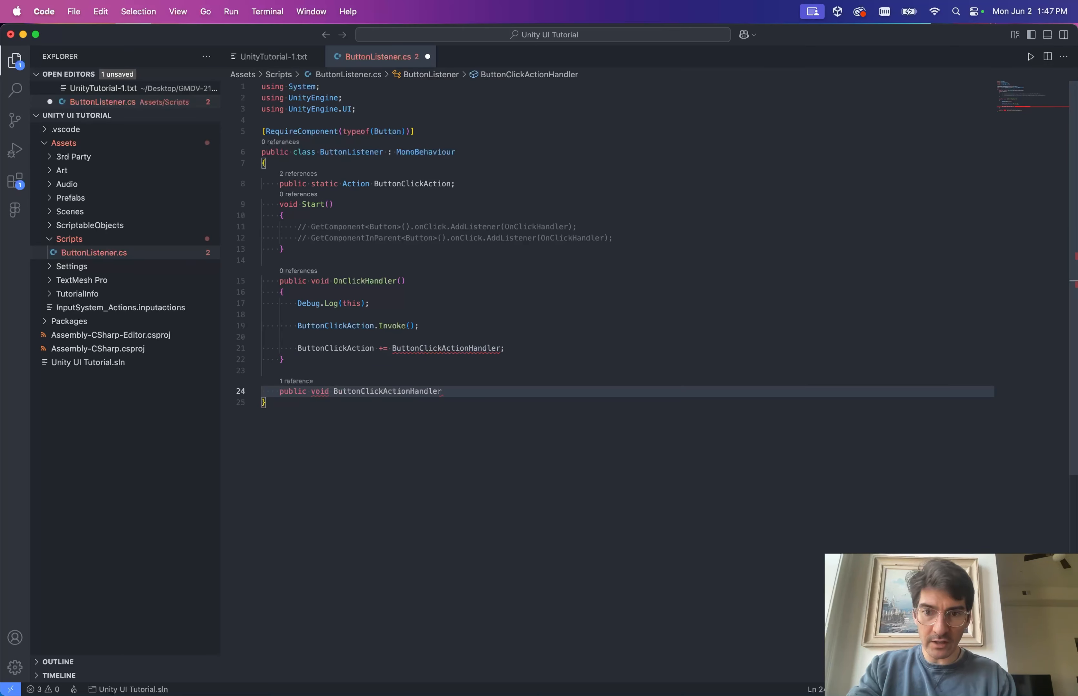
{"action": "type", "text": "("}
{"action": "key", "text": "Return"}
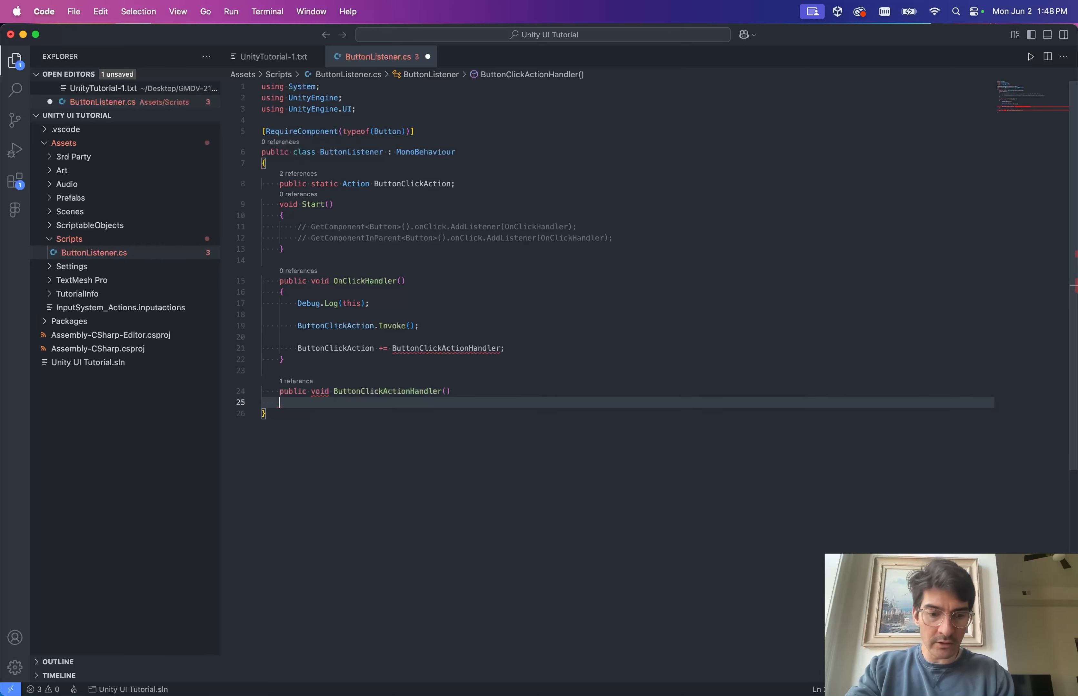
{"action": "type", "text": "{"}
{"action": "key", "text": "Return"}
{"action": "key", "text": "super+s"}
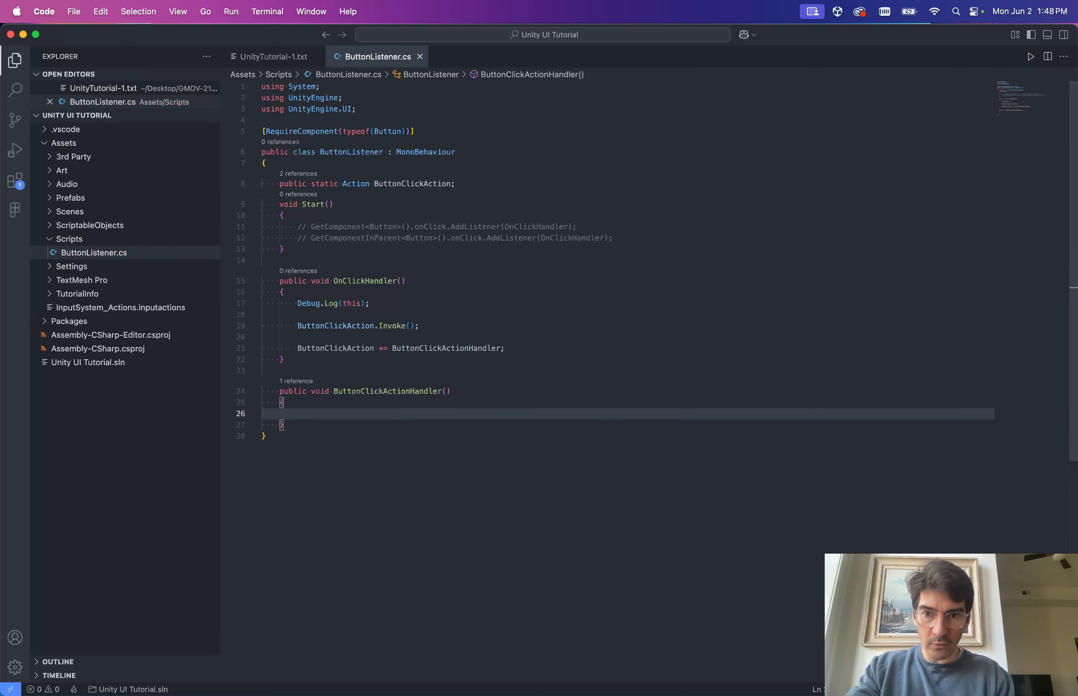
Replace this in OnClickHandler's Debug.Log call with the pasted OnClickHandler name.
{"action": "key", "text": "Up"}
{"action": "key", "text": "Up"}
{"action": "key", "text": "Up"}
{"action": "key", "text": "Up"}
{"action": "key", "text": "Up"}
{"action": "key", "text": "Up"}
{"action": "key", "text": "Up"}
{"action": "key", "text": "Up"}
{"action": "key", "text": "Up"}
{"action": "key", "text": "alt+Right"}
{"action": "key", "text": "alt+Right"}
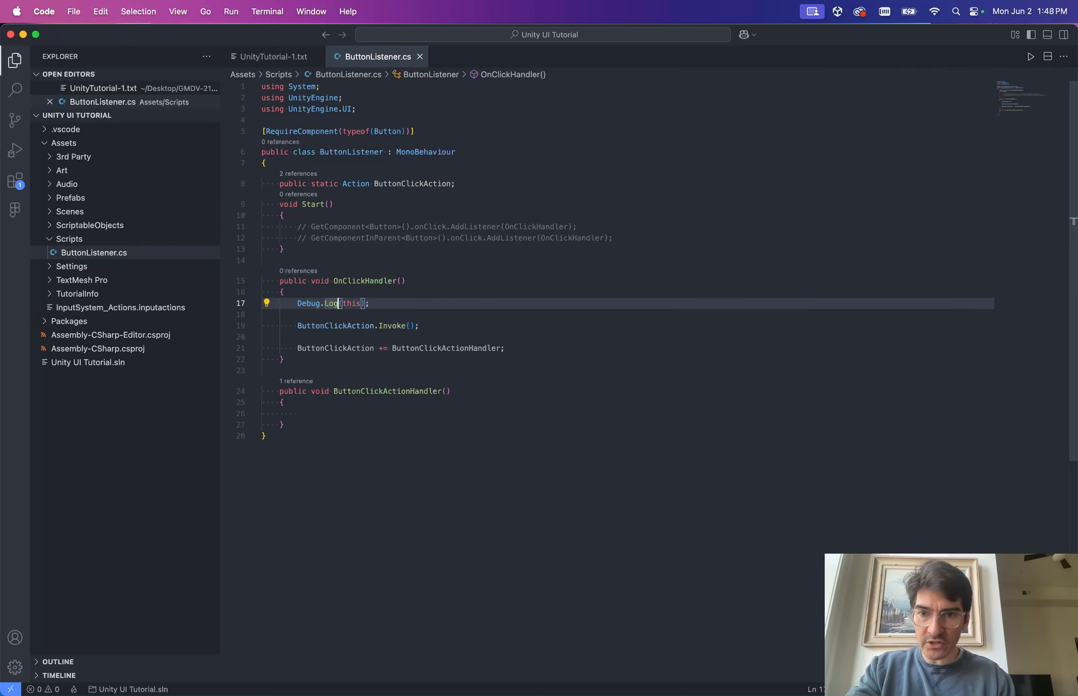
{"action": "key", "text": "Up"}
{"action": "key", "text": "Up"}
{"action": "key", "text": "Down"}
{"action": "key", "text": "Down"}
{"action": "key", "text": "super+Right"}
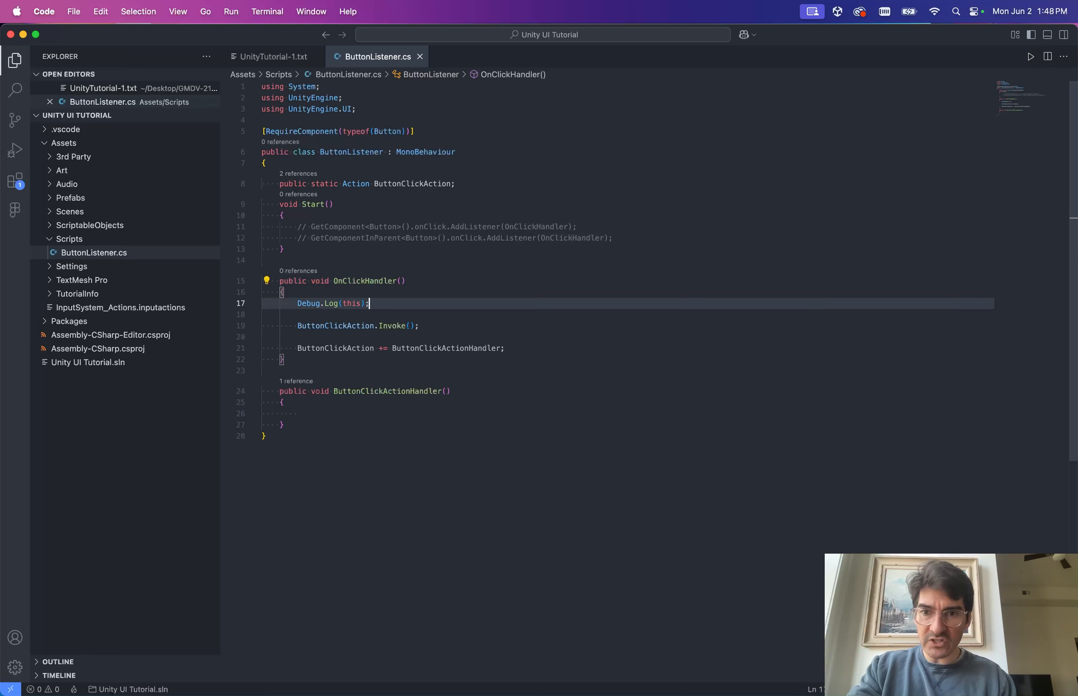
{"action": "key", "text": "Left"}
{"action": "key", "text": "Left"}
{"action": "key", "text": "alt+shift+Left"}
{"action": "type", "text": "OnClickHandler"}
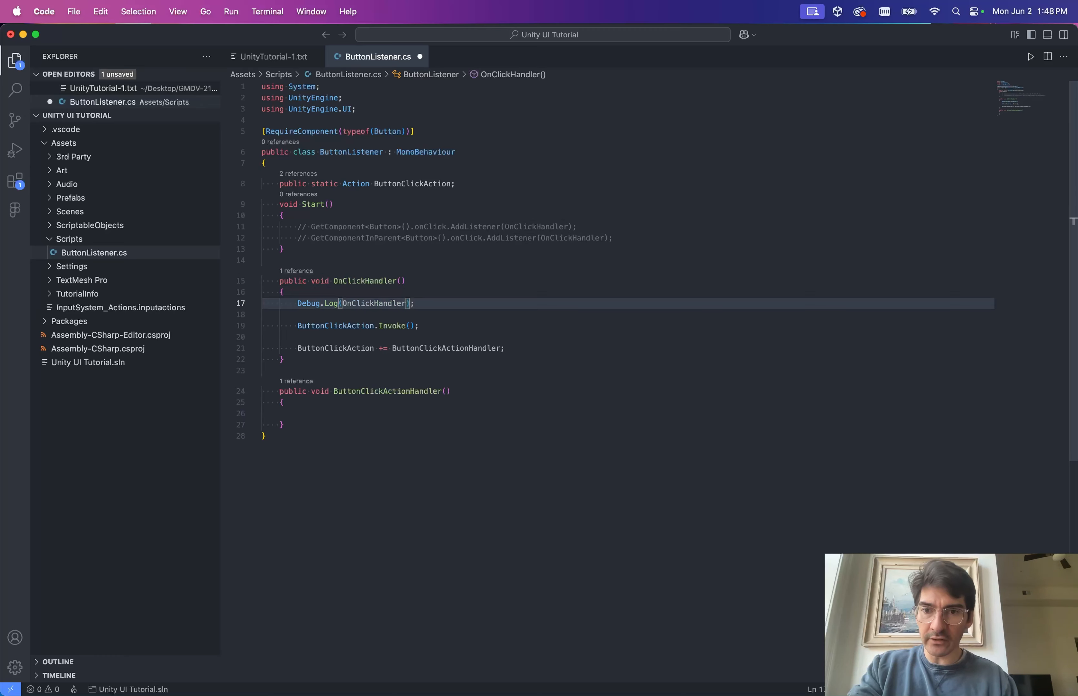
{"action": "key", "text": "alt+Left"}
{"action": "key", "text": "Return"}
{"action": "key", "text": "super+z"}
Turn the log argument into $"OnClickHandler: {this}" and save the script.
{"action": "type", "text": "\""}
{"action": "key", "text": "alt+Right"}
{"action": "type", "text": "\""}
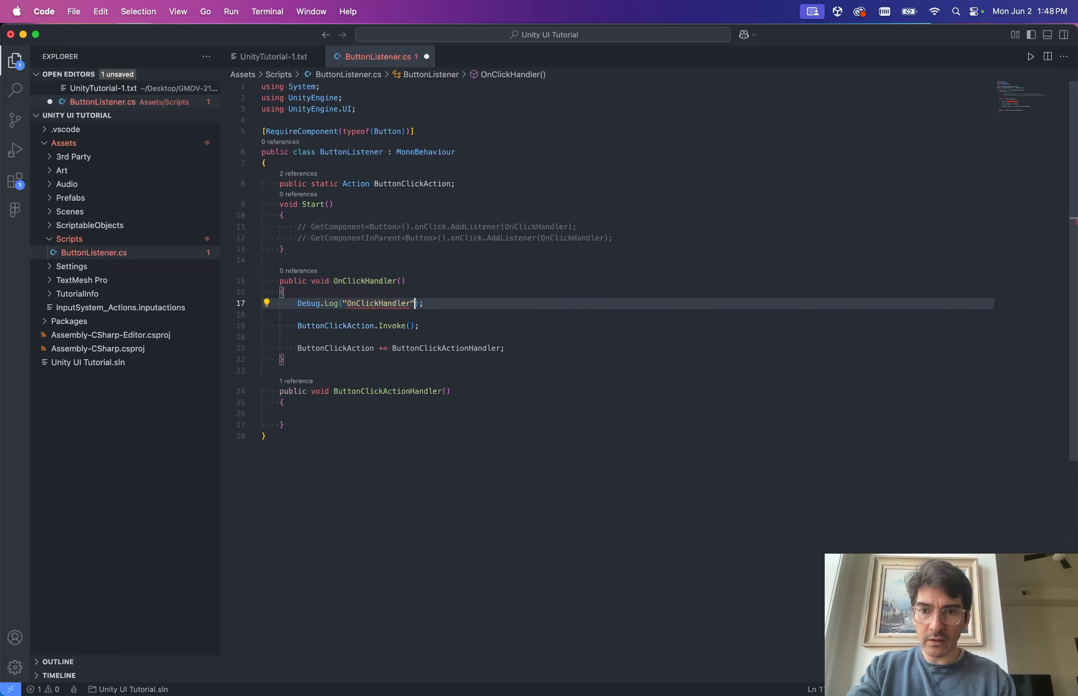
{"action": "type", "text": ":"}
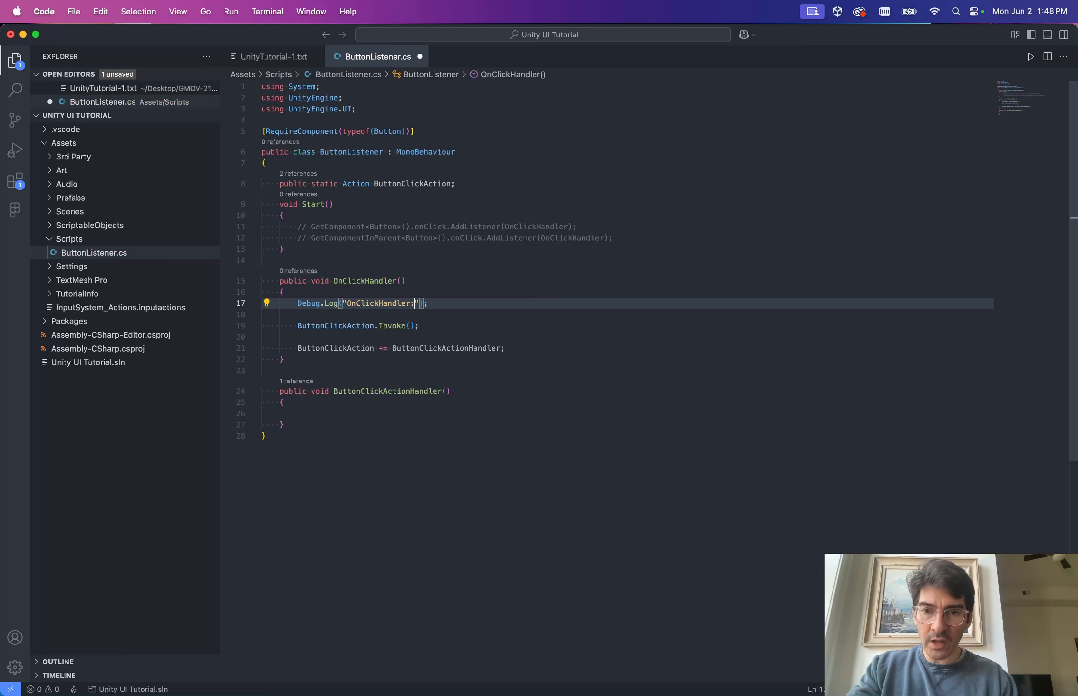
{"action": "key", "text": "alt+Left"}
{"action": "key", "text": "alt+Left"}
{"action": "type", "text": "$"}
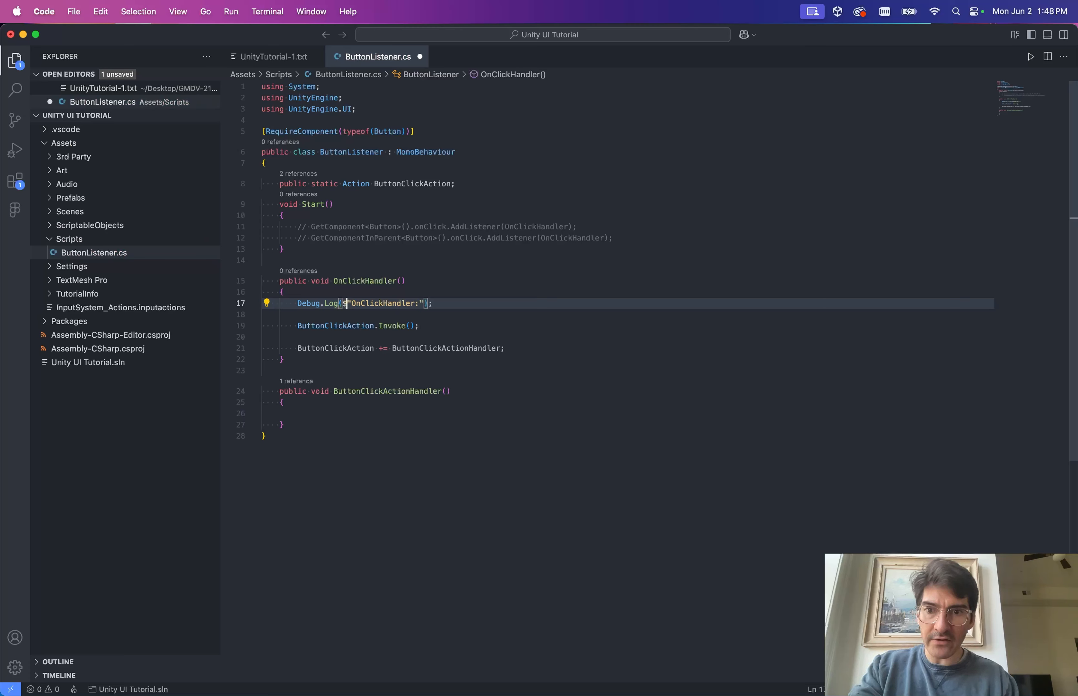
{"action": "key", "text": "alt+Right"}
{"action": "key", "text": "alt+Right"}
{"action": "type", "text": "{this}"}
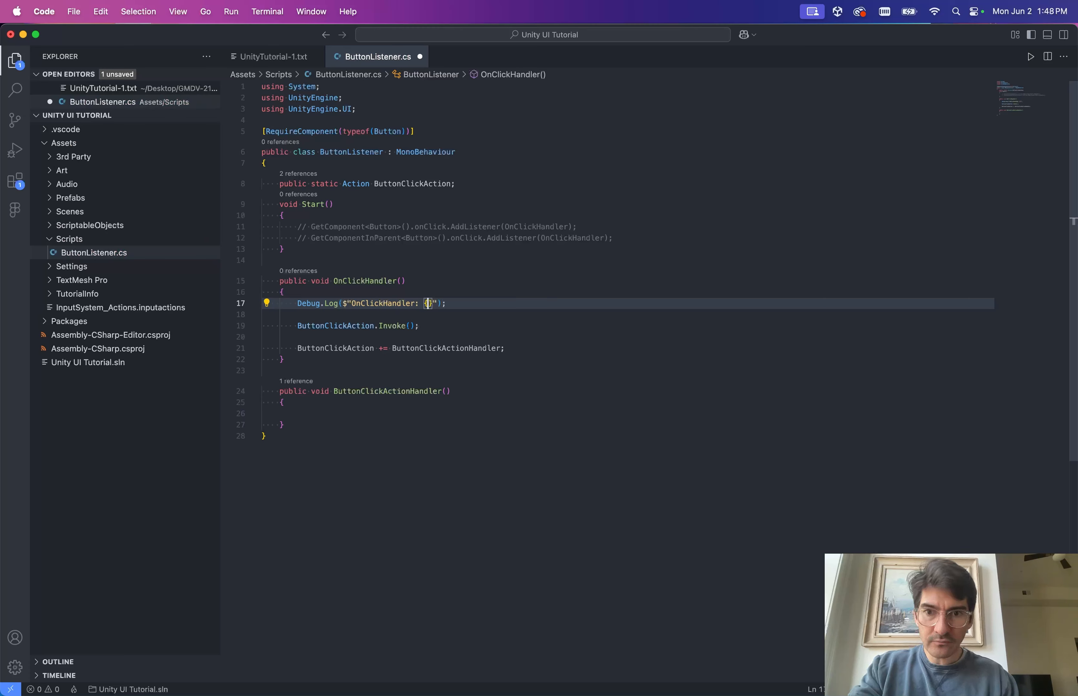
{"action": "key", "text": "alt+Right"}
{"action": "key", "text": "super+s"}
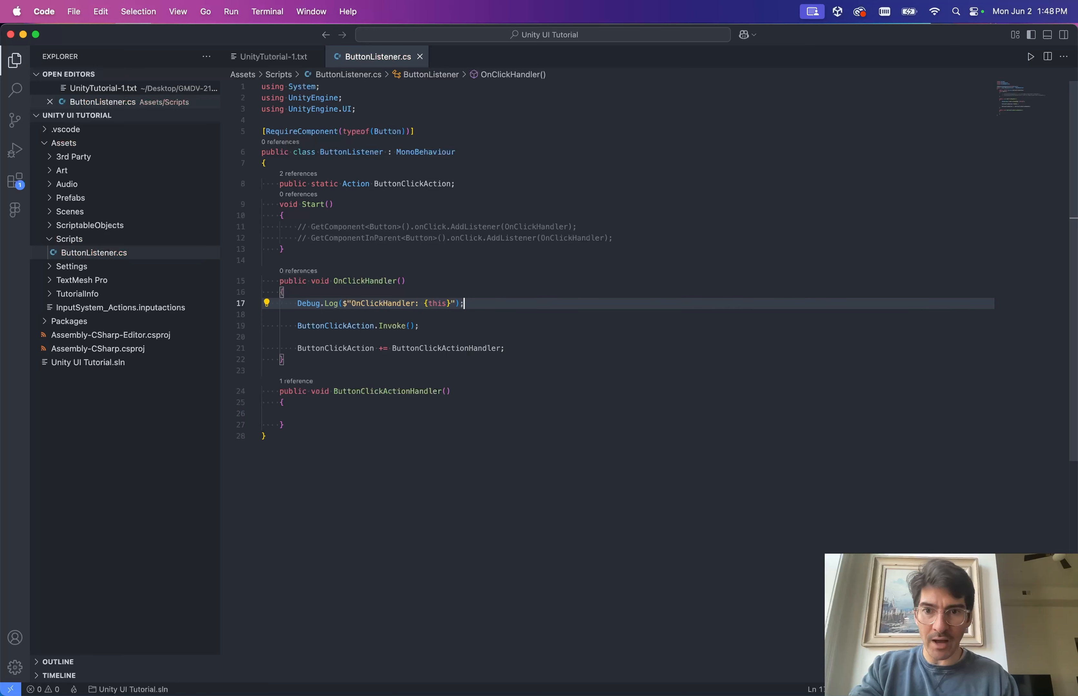
Review the finished OnClickHandler log statement and select it for copying.
{"action": "key", "text": "super+Left"}
{"action": "key", "text": "shift+super+Right"}
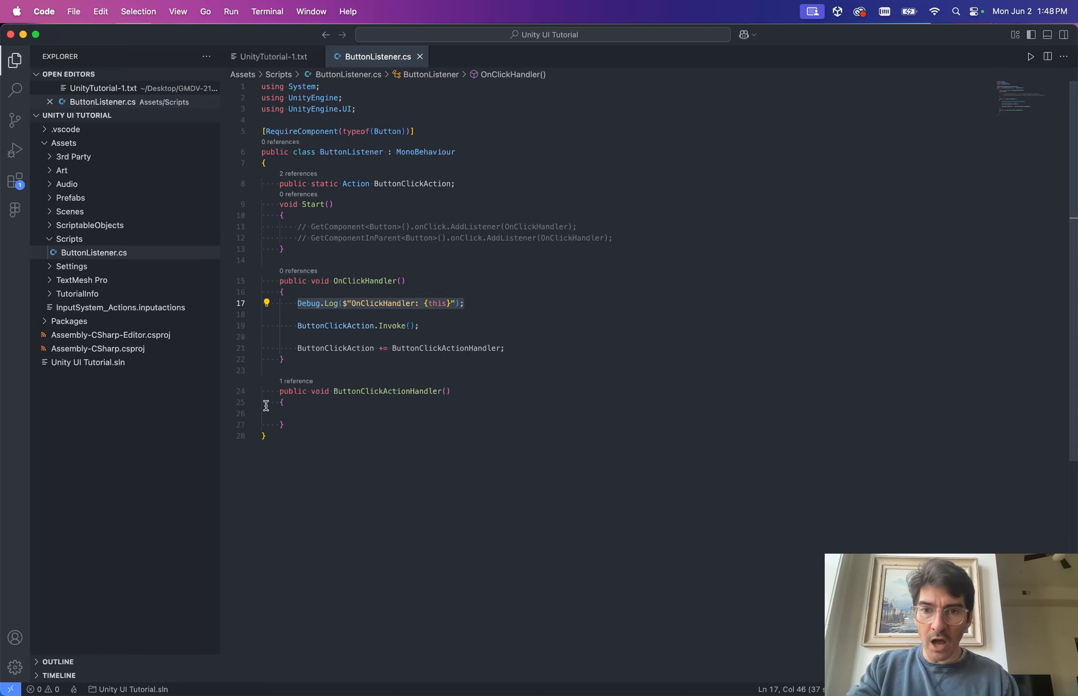
{"action": "left_click", "coordinate": [340, 312]}
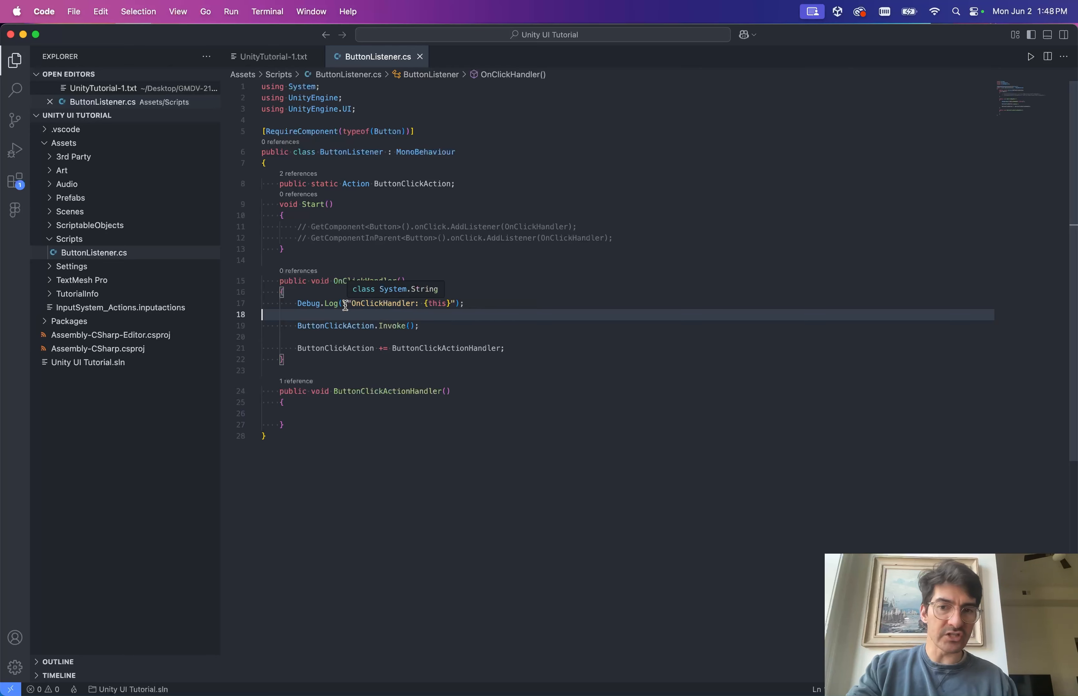
{"action": "left_click", "coordinate": [347, 304]}
{"action": "left_click", "coordinate": [399, 302]}
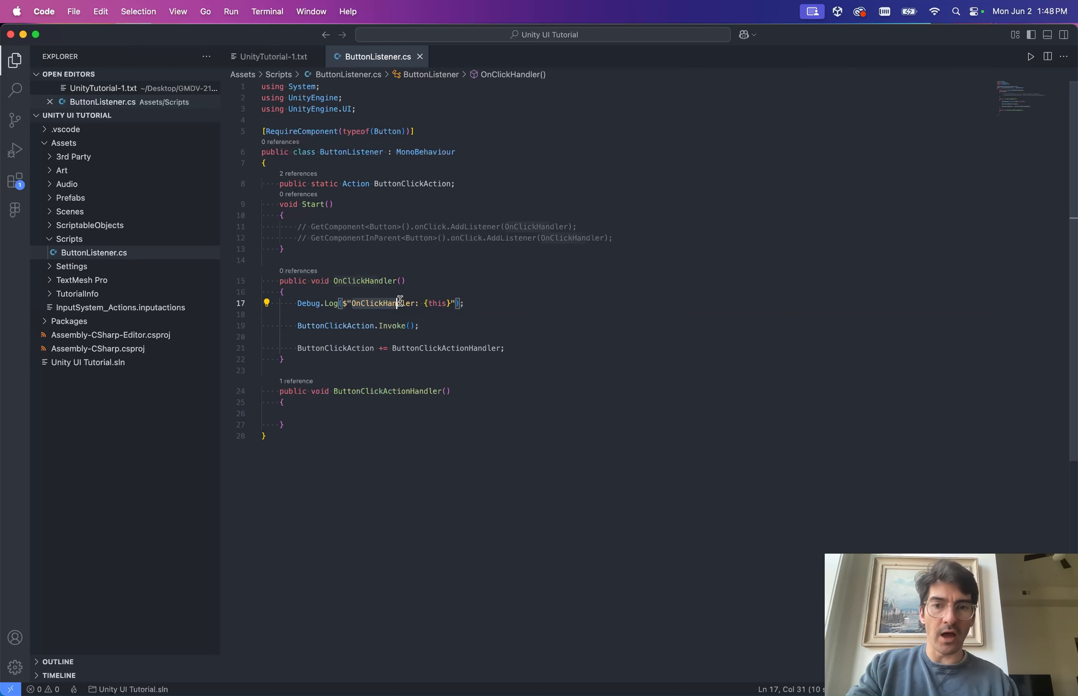
{"action": "left_click_drag", "start_coordinate": [399, 301], "coordinate": [423, 302]}
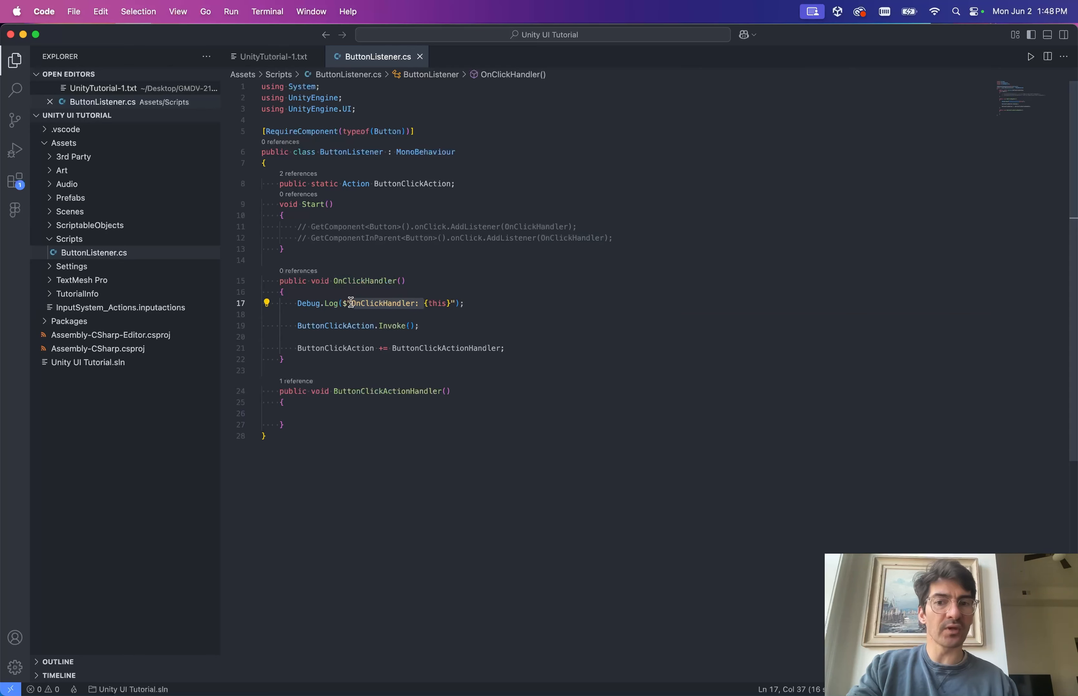
{"action": "left_click", "coordinate": [349, 313]}
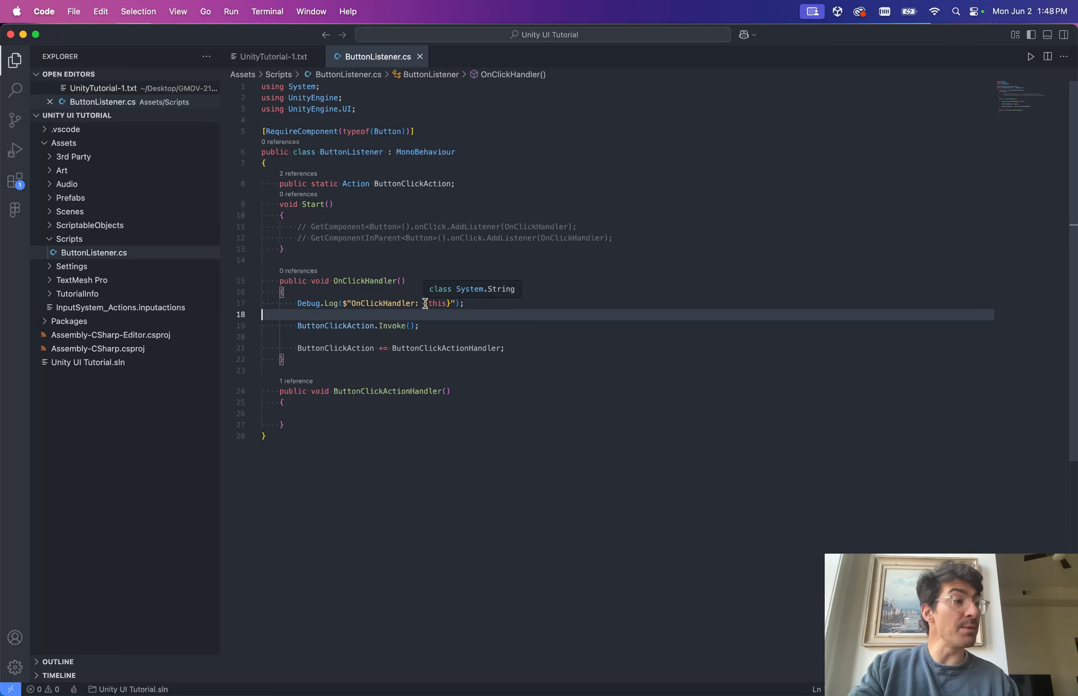
{"action": "mouse_move", "coordinate": [446, 308]}
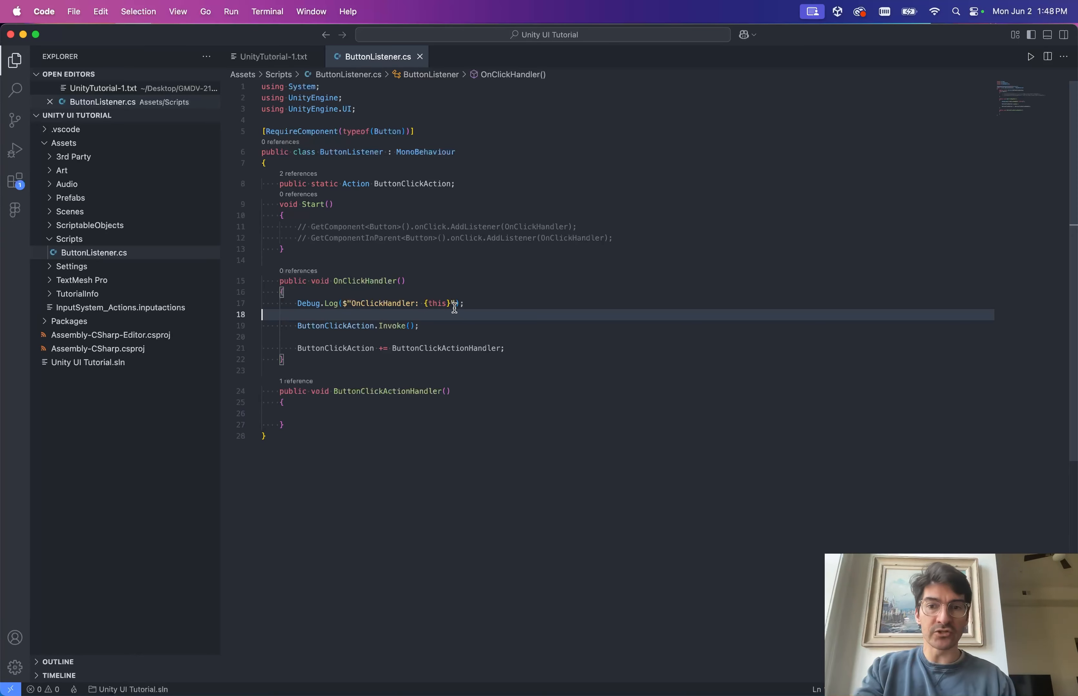
{"action": "left_click", "coordinate": [445, 304]}
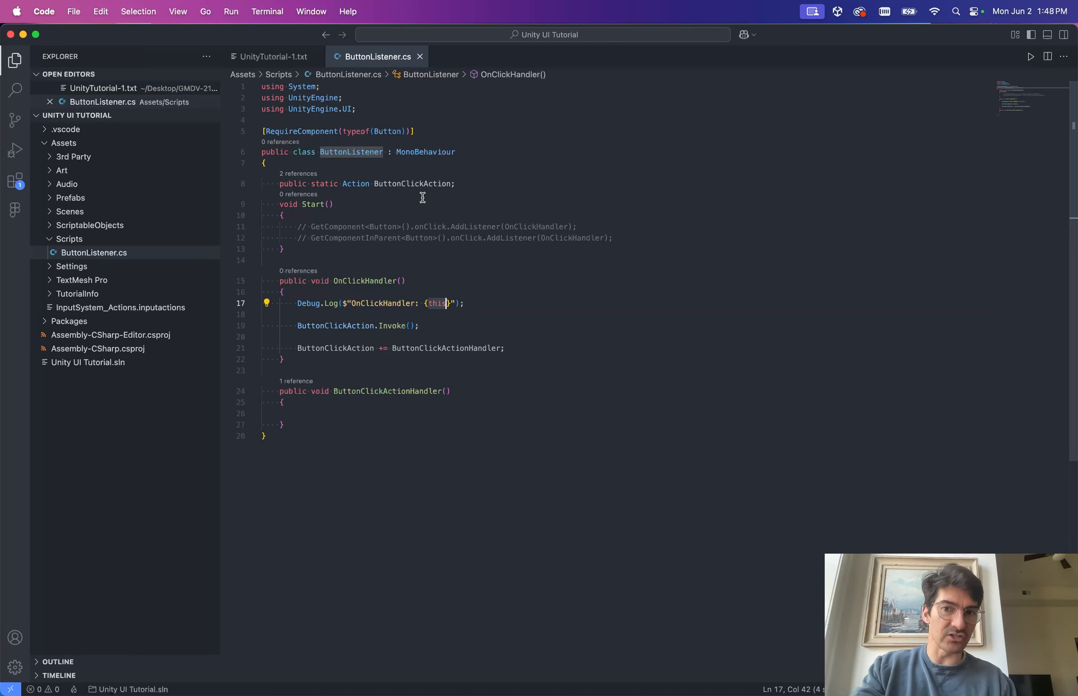
{"action": "left_click", "coordinate": [475, 304]}
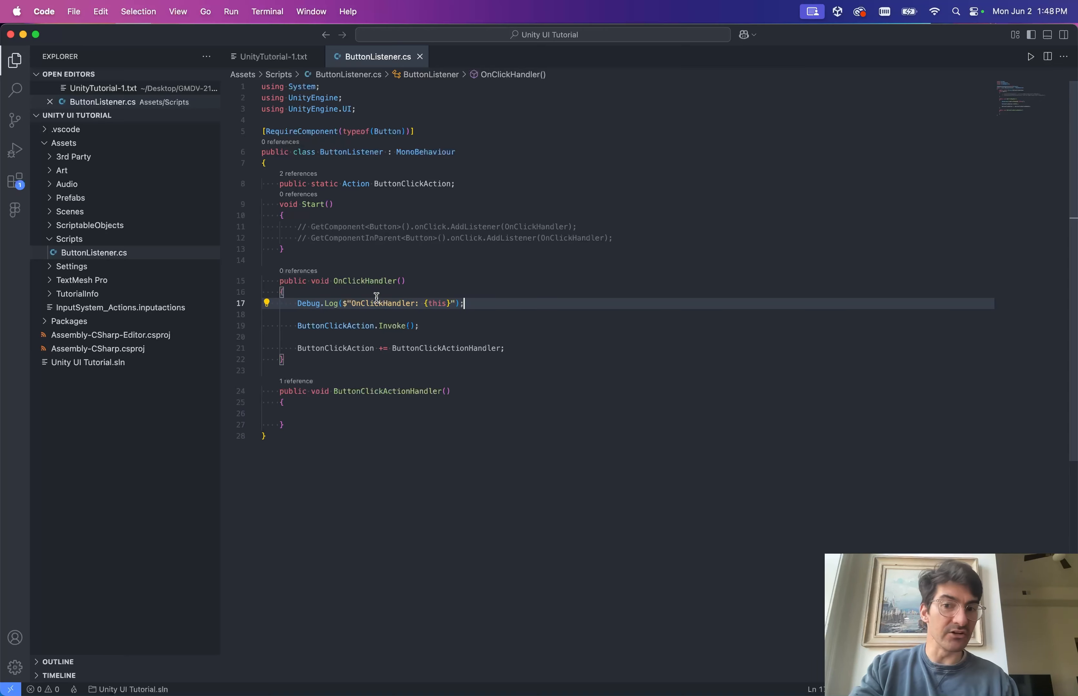
{"action": "scroll", "coordinate": [343, 397], "scroll_direction": "down", "scroll_amount": 3}
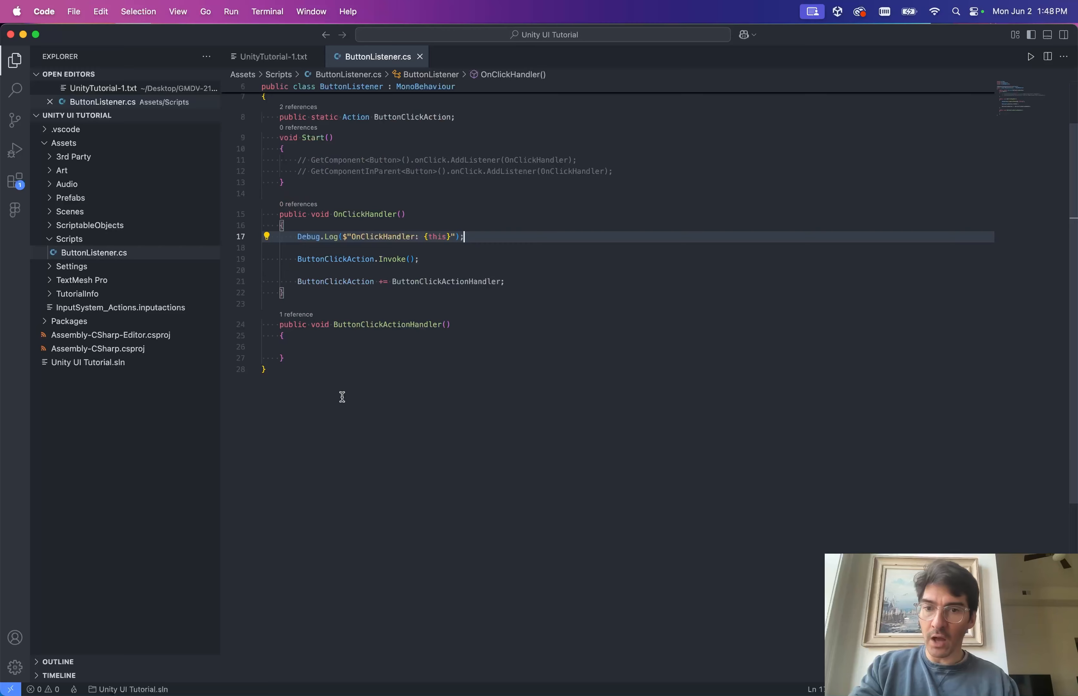
{"action": "scroll", "coordinate": [416, 303], "scroll_direction": "down", "scroll_amount": 1}
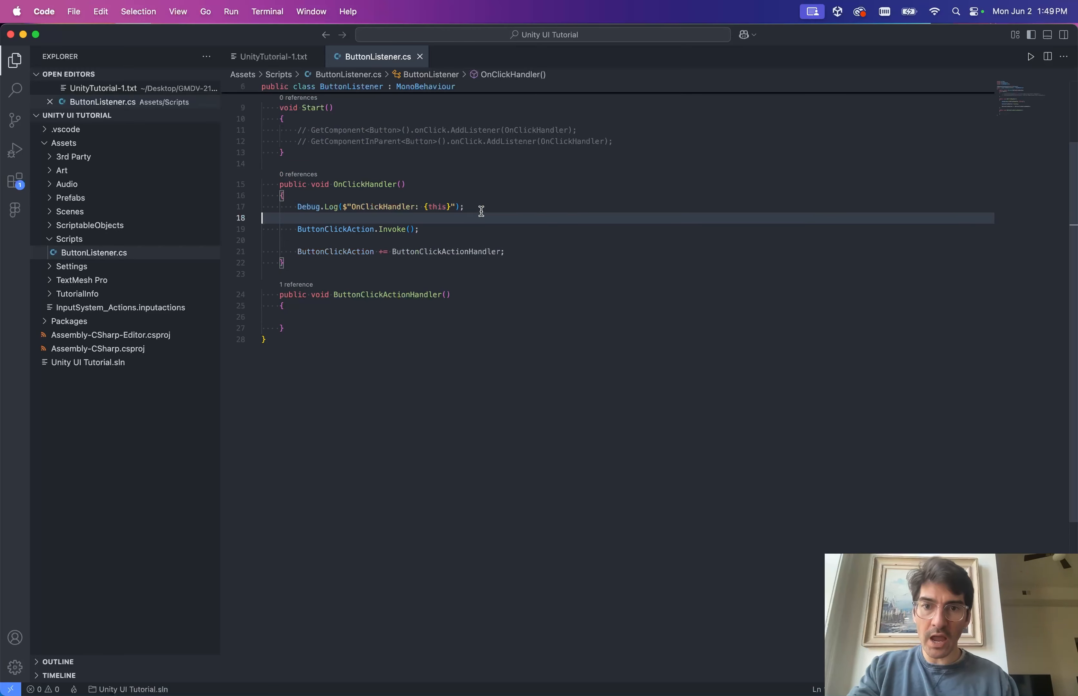
{"action": "key", "text": "shift+Home"}
{"action": "key", "text": "super+c"}
Paste the log statement into ButtonClickActionHandler and relabel it 'ButtonClickActionHandler:'.
{"action": "left_click", "coordinate": [314, 313]}
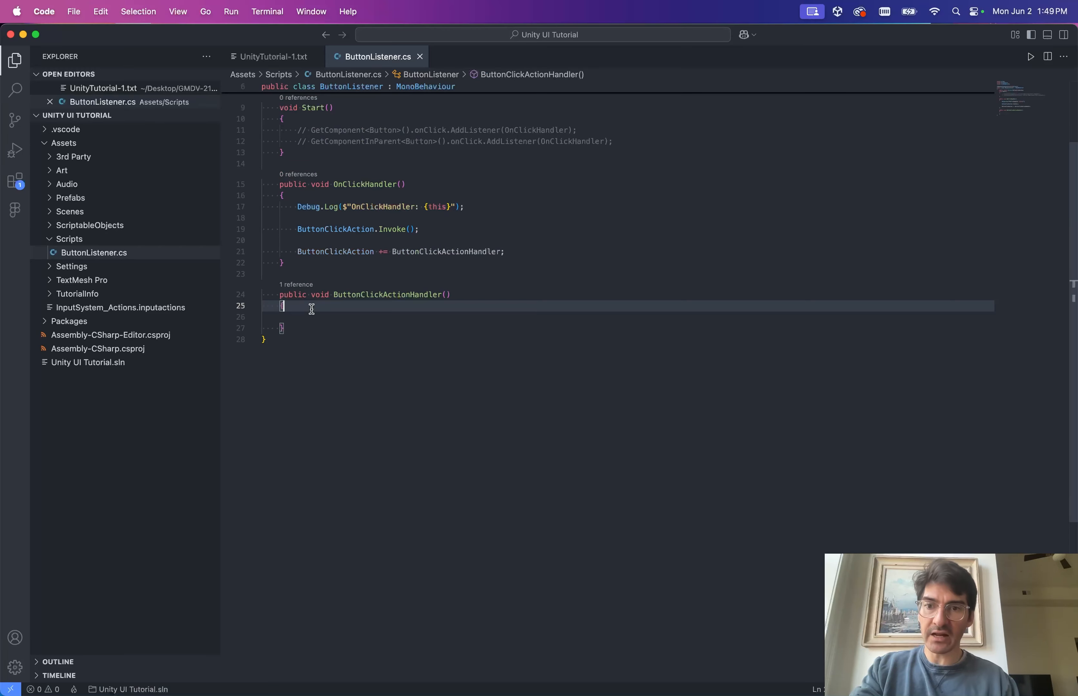
{"action": "key", "text": "super+v"}
{"action": "double_click", "coordinate": [370, 295]}
{"action": "key", "text": "super+c"}
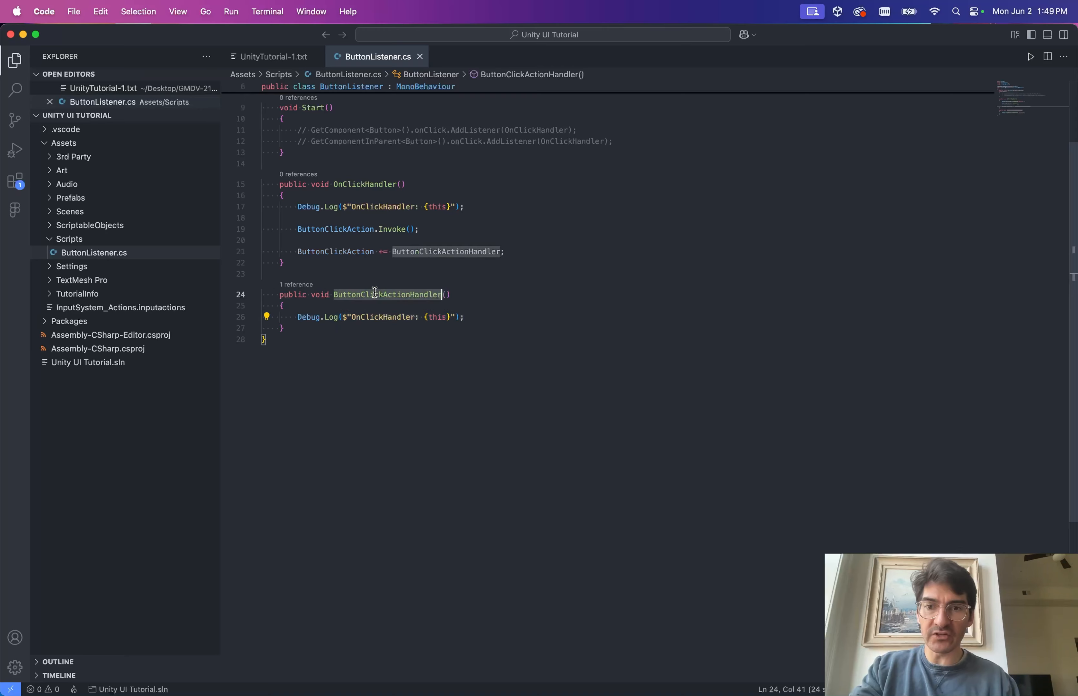
{"action": "scroll", "coordinate": [427, 323], "scroll_direction": "up", "scroll_amount": 2}
{"action": "double_click", "coordinate": [397, 362]}
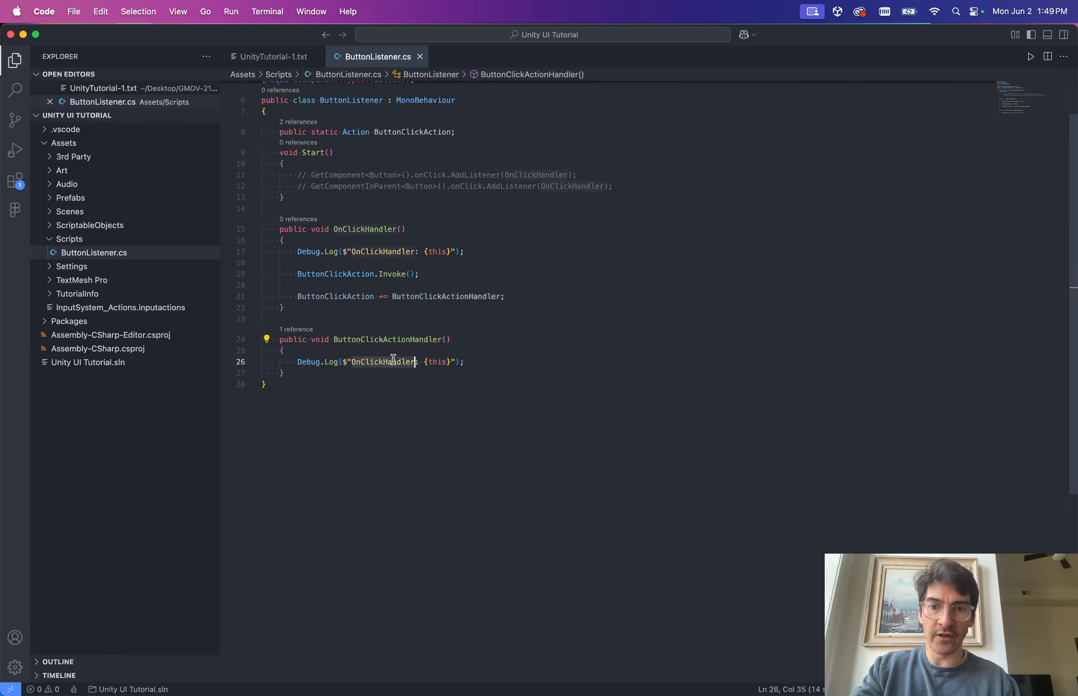
{"action": "key", "text": "super+v"}
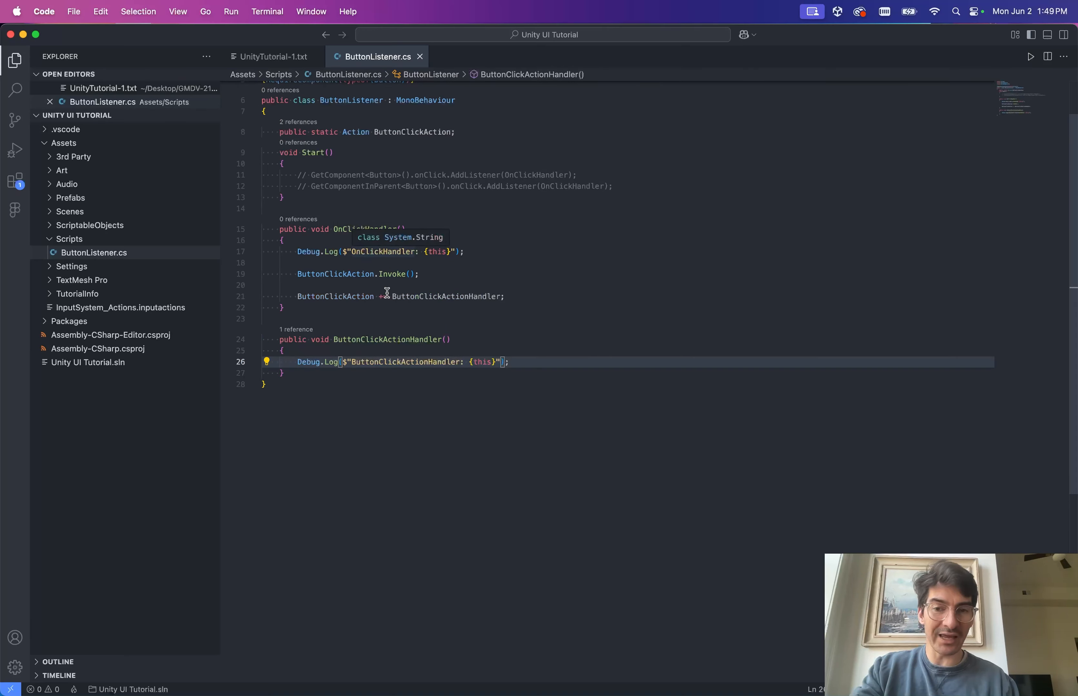
Move 'ButtonClickAction += ButtonClickActionHandler;' from OnClickHandler into Start() and save.
{"action": "scroll", "coordinate": [452, 369], "scroll_direction": "up", "scroll_amount": 2}
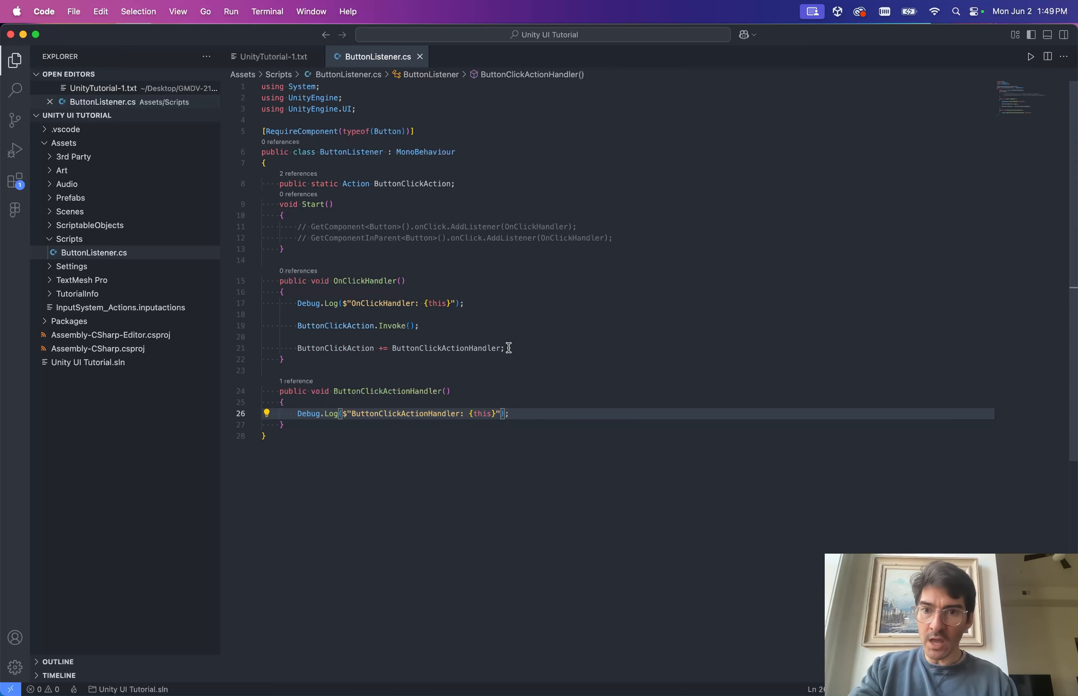
{"action": "left_click", "coordinate": [559, 348]}
{"action": "key", "text": "super+shift+Left"}
{"action": "key", "text": "super+c"}
{"action": "key", "text": "BackSpace"}
{"action": "key", "text": "BackSpace"}
{"action": "key", "text": "BackSpace"}
{"action": "key", "text": "BackSpace"}
{"action": "key", "text": "BackSpace"}
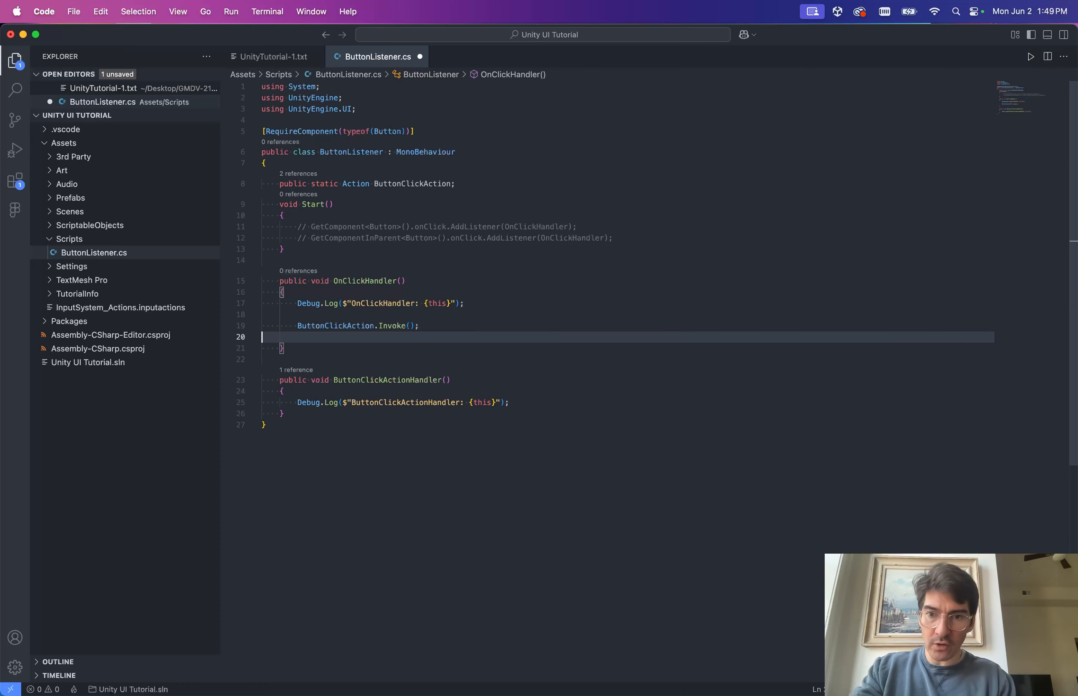
{"action": "left_click", "coordinate": [618, 238]}
{"action": "key", "text": "Return"}
{"action": "key", "text": "Return"}
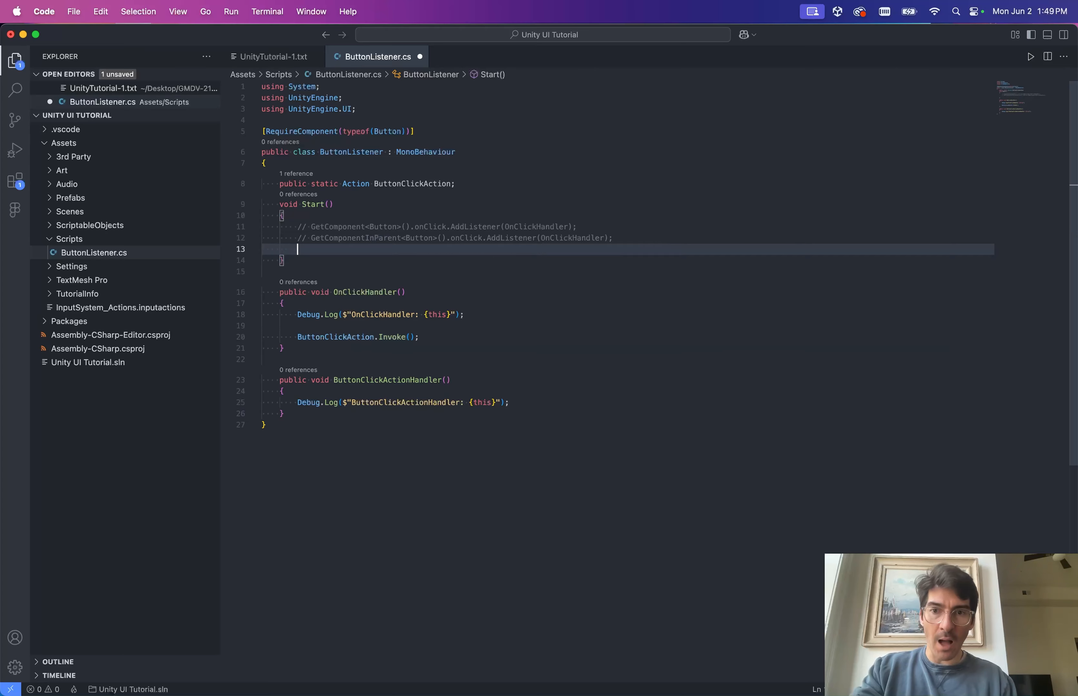
{"action": "key", "text": "super+v"}
{"action": "key", "text": "super+s"}
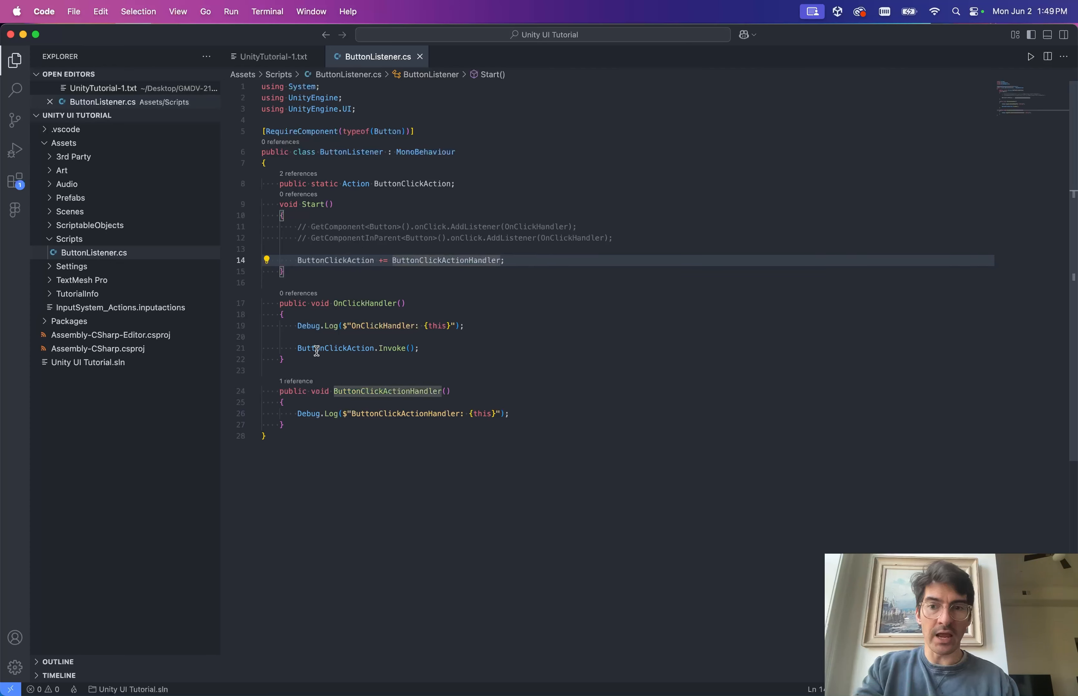
{"action": "left_click", "coordinate": [368, 304]}
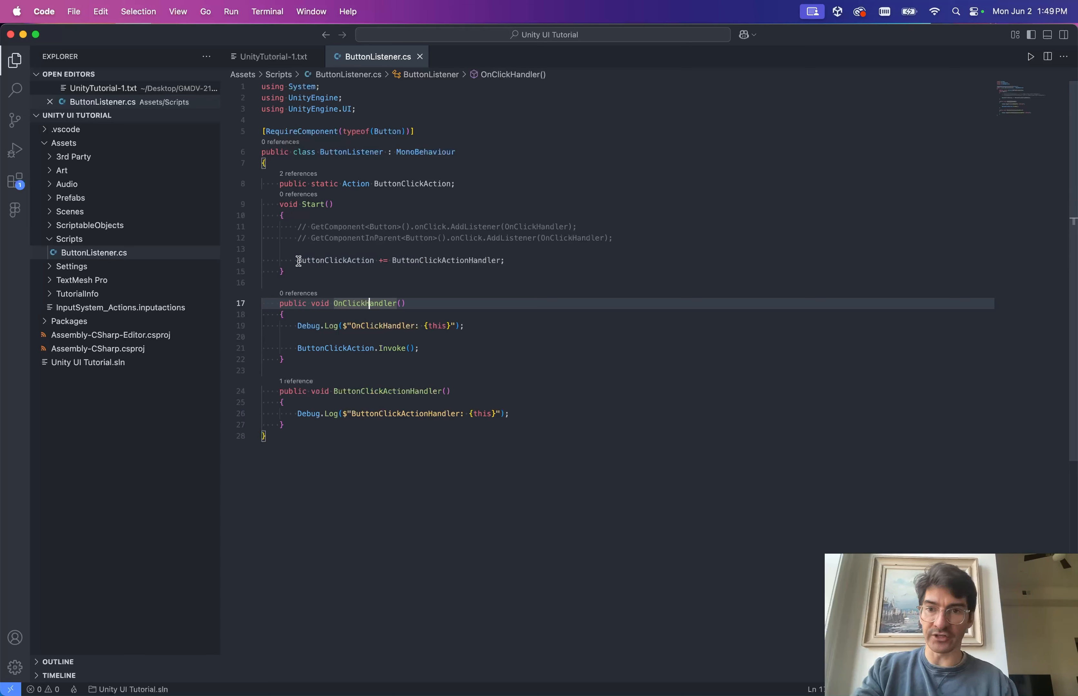
Uncomment the GetComponent<Button>().onClick listener line and review its Button, onClick and OnClickHandler parts.
{"action": "left_click", "coordinate": [398, 226]}
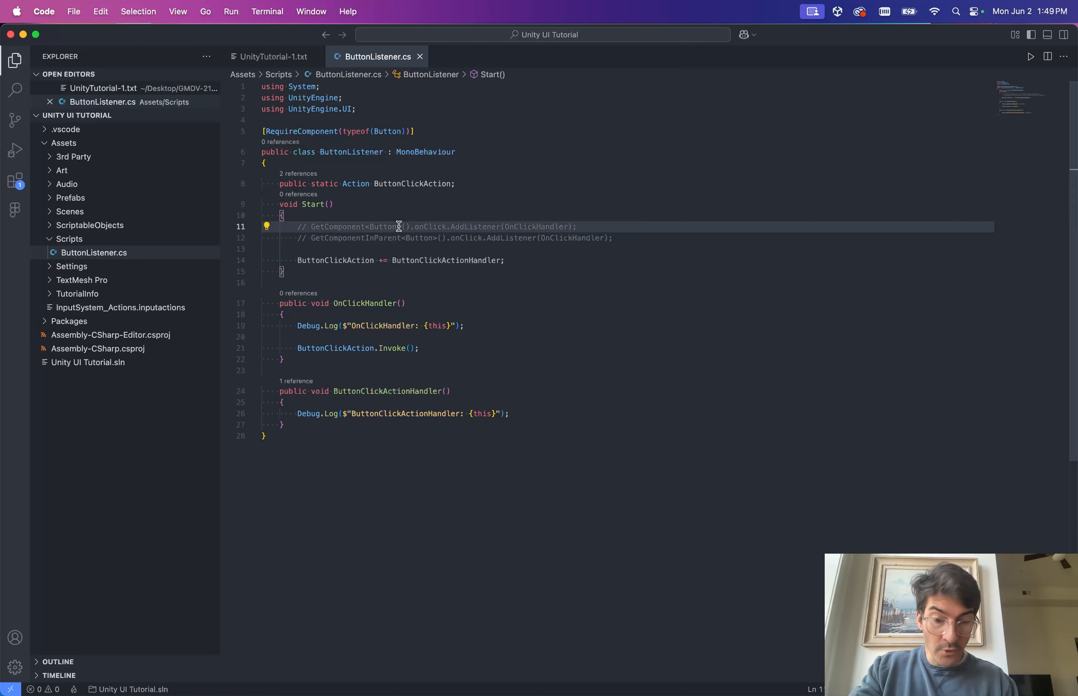
{"action": "key", "text": "super+slash"}
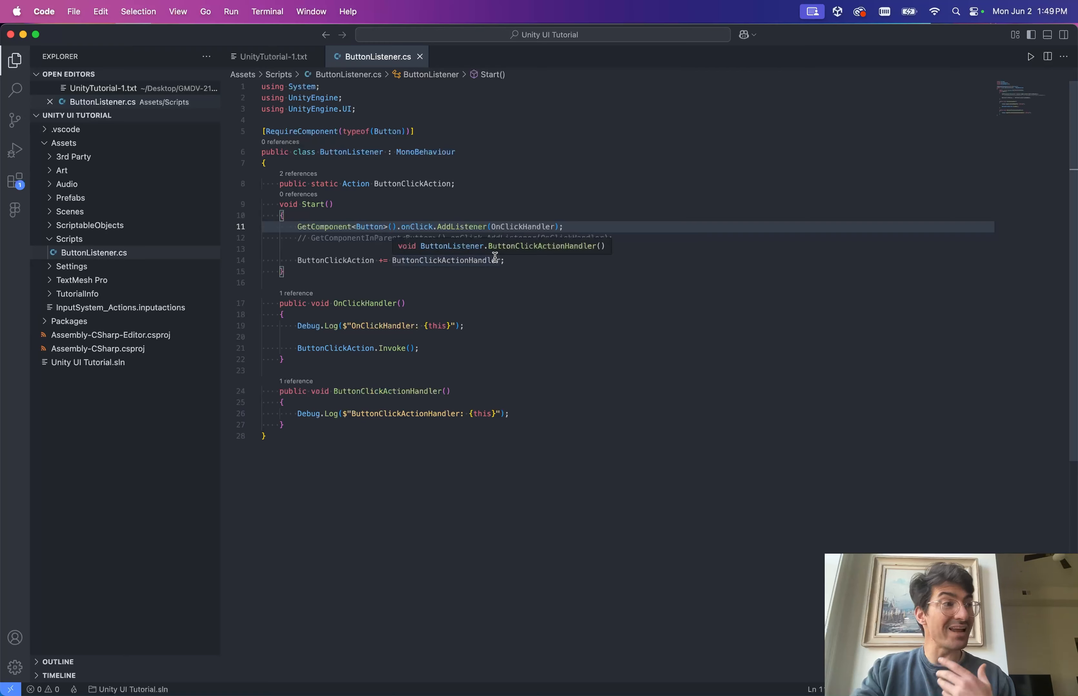
{"action": "left_click", "coordinate": [499, 301]}
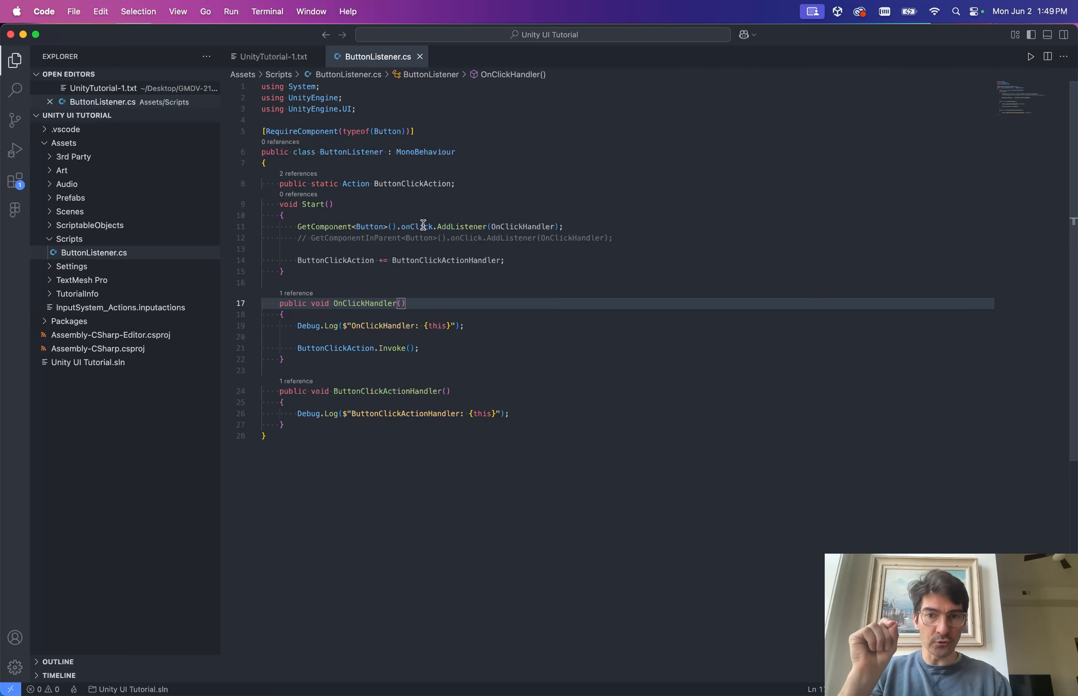
{"action": "left_click_drag", "start_coordinate": [432, 226], "coordinate": [400, 226]}
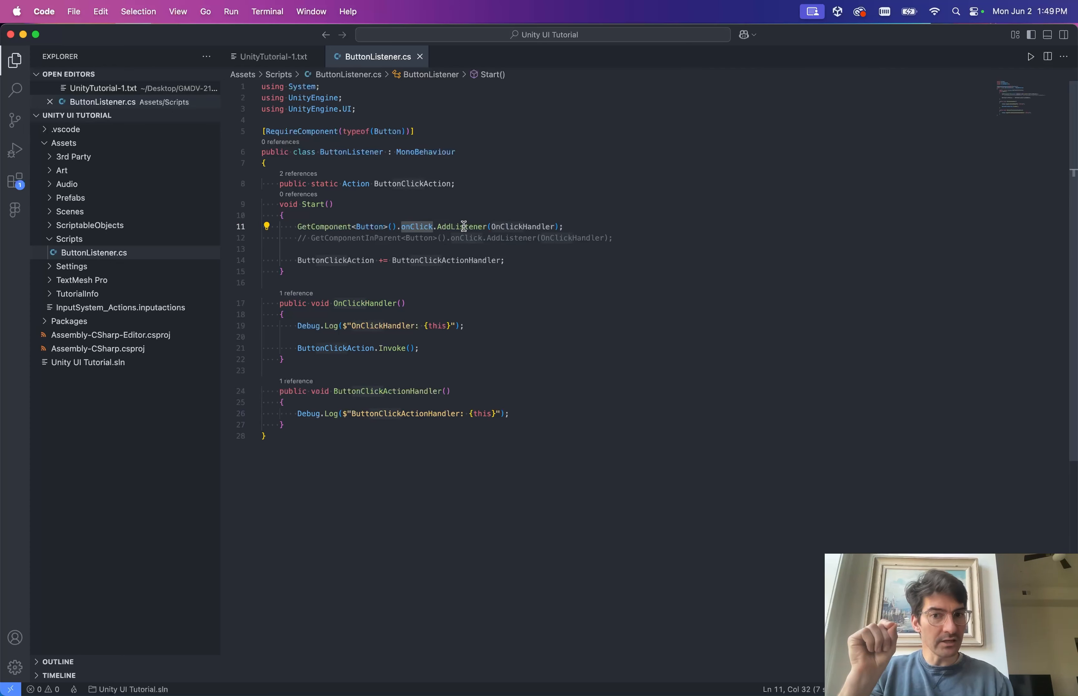
{"action": "double_click", "coordinate": [493, 227]}
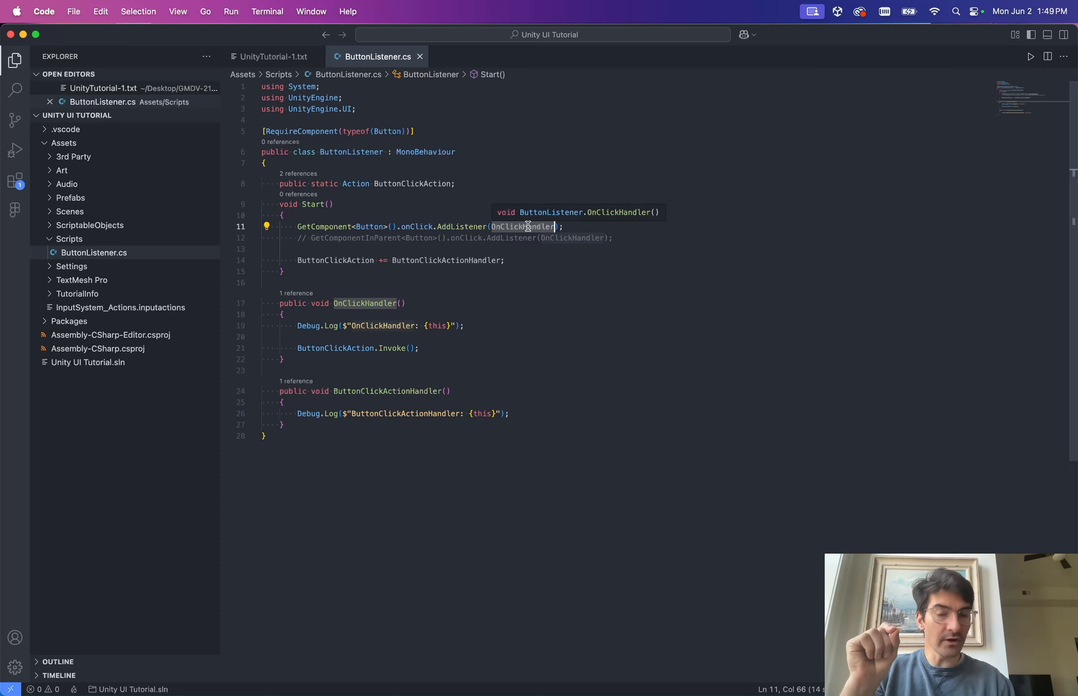
{"action": "left_click", "coordinate": [379, 227]}
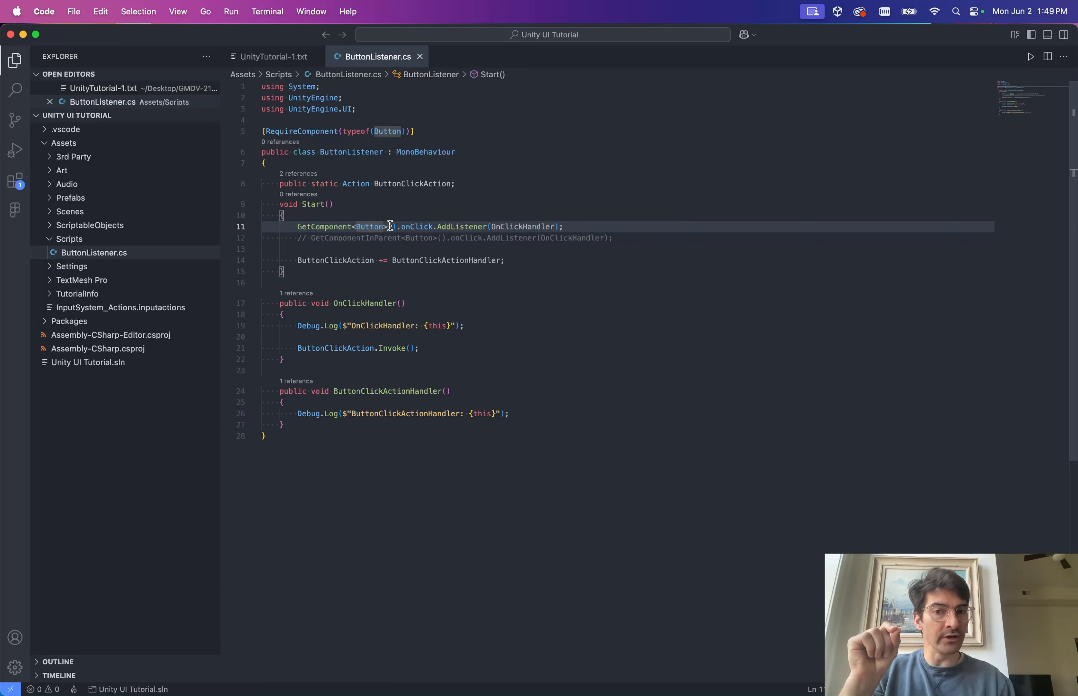
{"action": "double_click", "coordinate": [418, 227]}
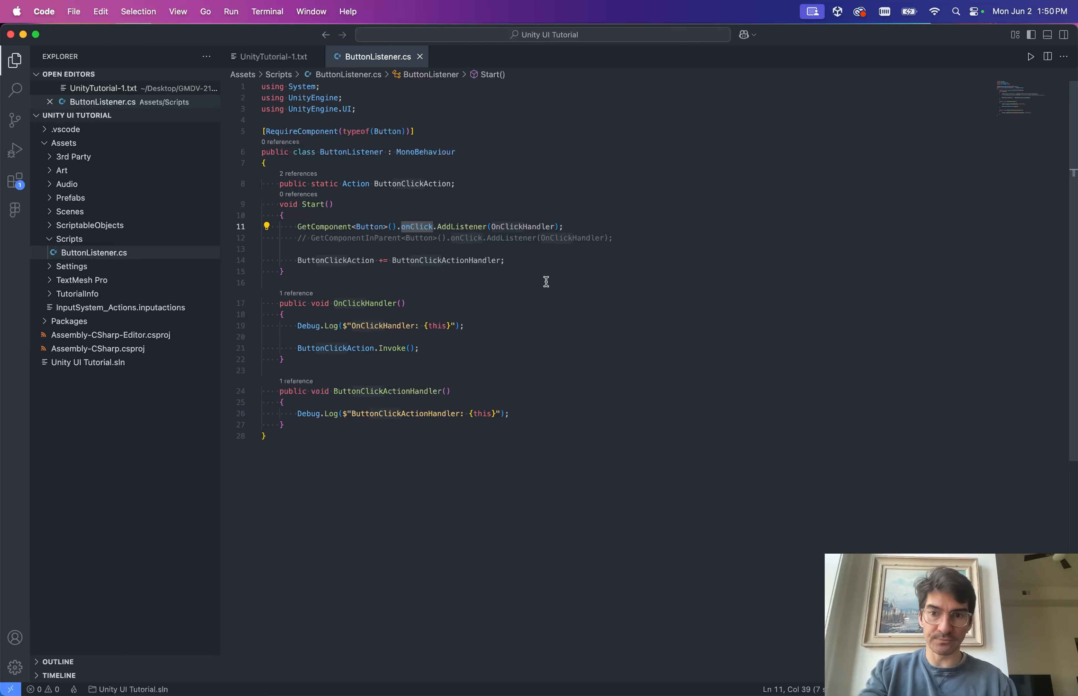
Walk through OnClickHandler, the ButtonClickAction invoke and subscription, and ButtonClickActionHandler, then return to Unity.
{"action": "left_click", "coordinate": [353, 304]}
{"action": "double_click", "coordinate": [353, 304]}
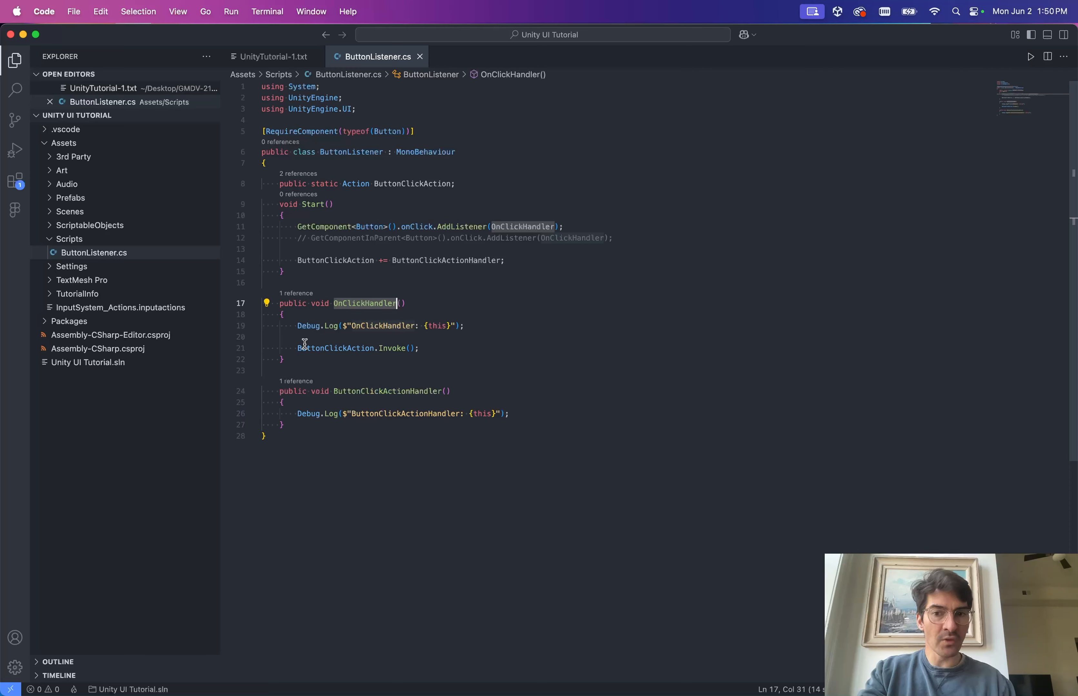
{"action": "left_click", "coordinate": [322, 348]}
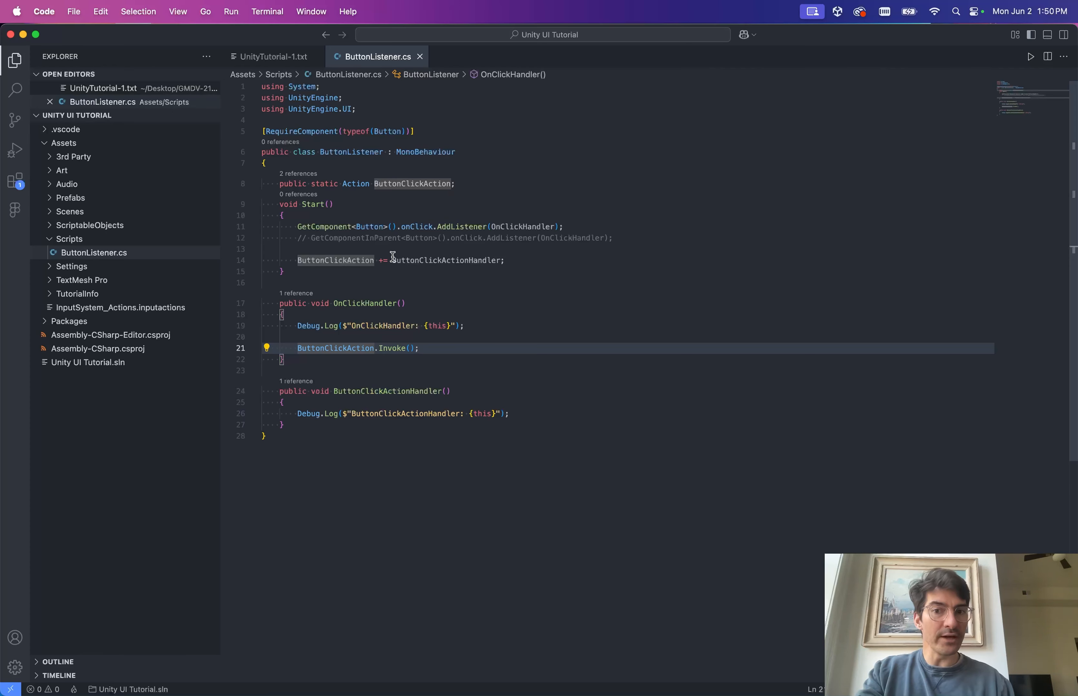
{"action": "left_click_drag", "start_coordinate": [529, 264], "coordinate": [301, 259]}
{"action": "left_click", "coordinate": [347, 261]}
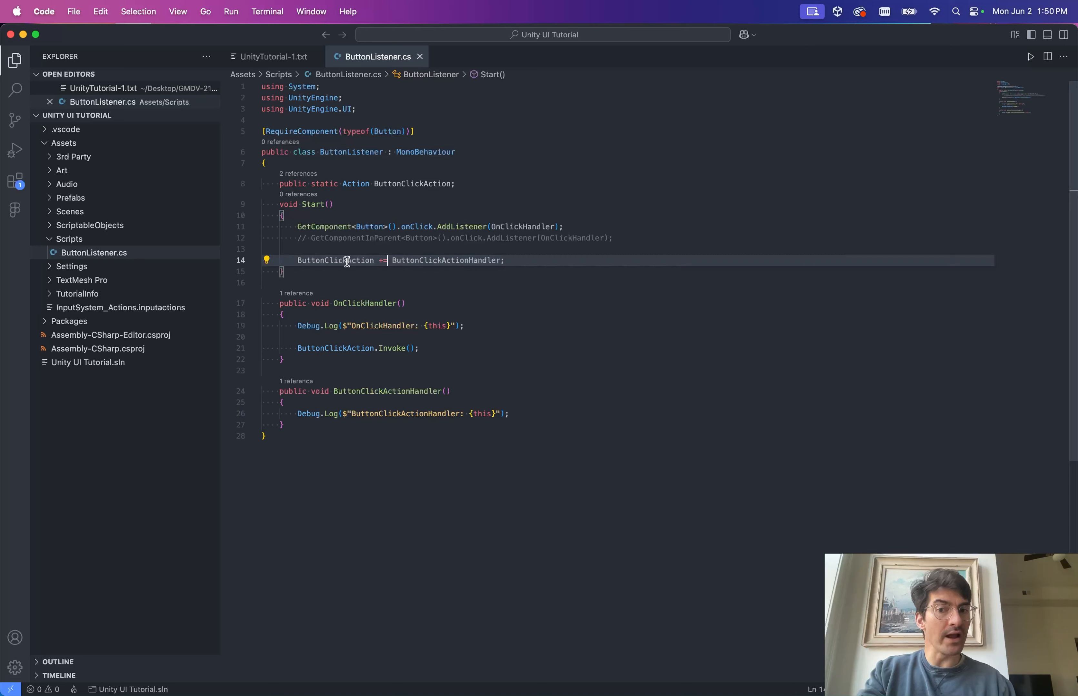
{"action": "left_click", "coordinate": [392, 260]}
{"action": "left_click_drag", "start_coordinate": [393, 260], "coordinate": [501, 261]}
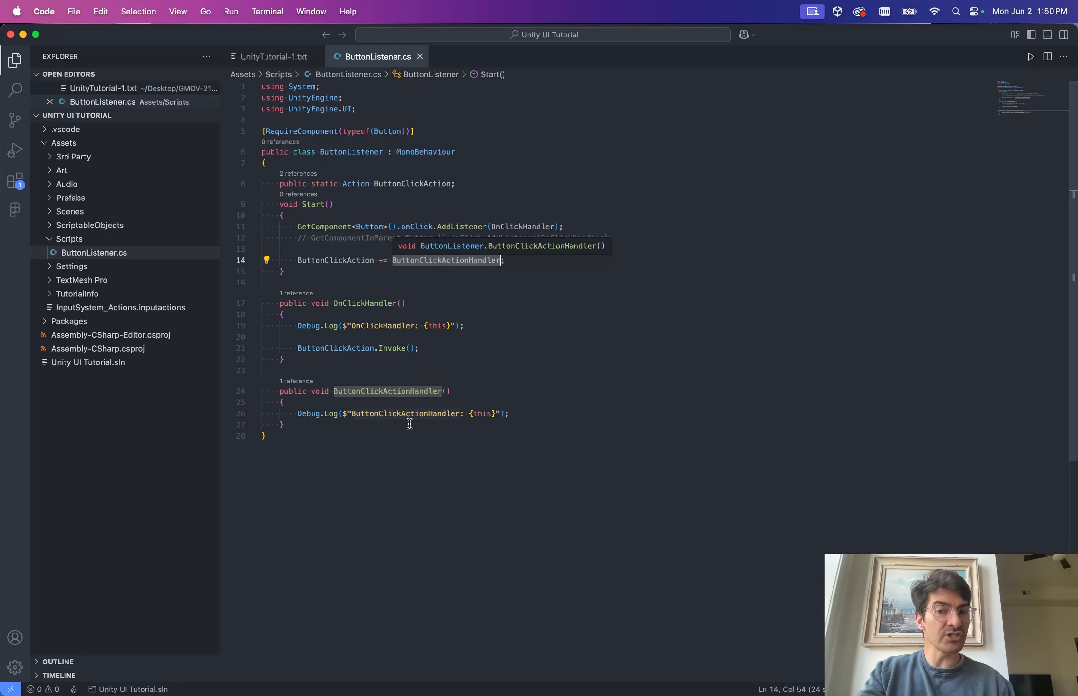
{"action": "left_click", "coordinate": [345, 403]}
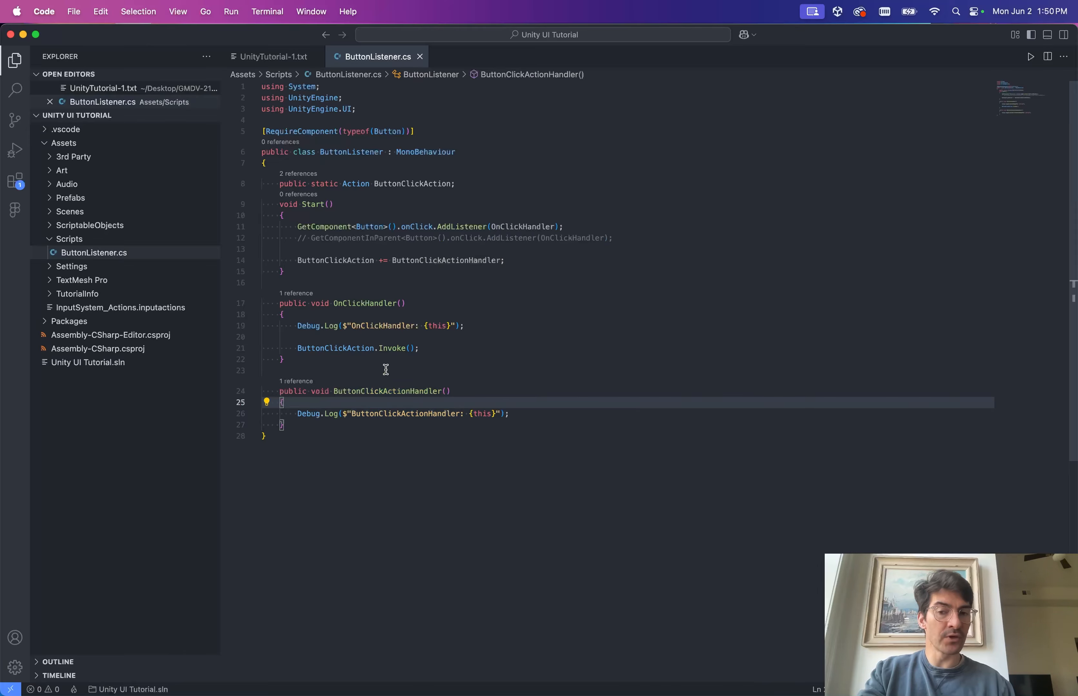
{"action": "key", "text": "super+Tab"}
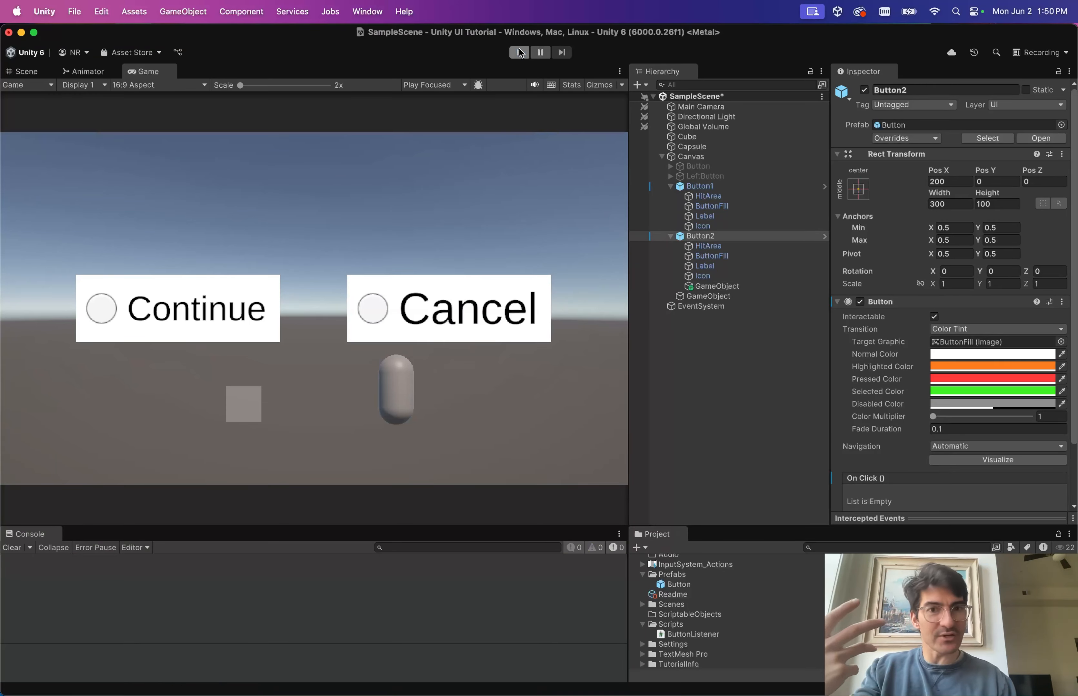
Enter play mode and press Cancel in the running game.
{"action": "left_click", "coordinate": [520, 53]}
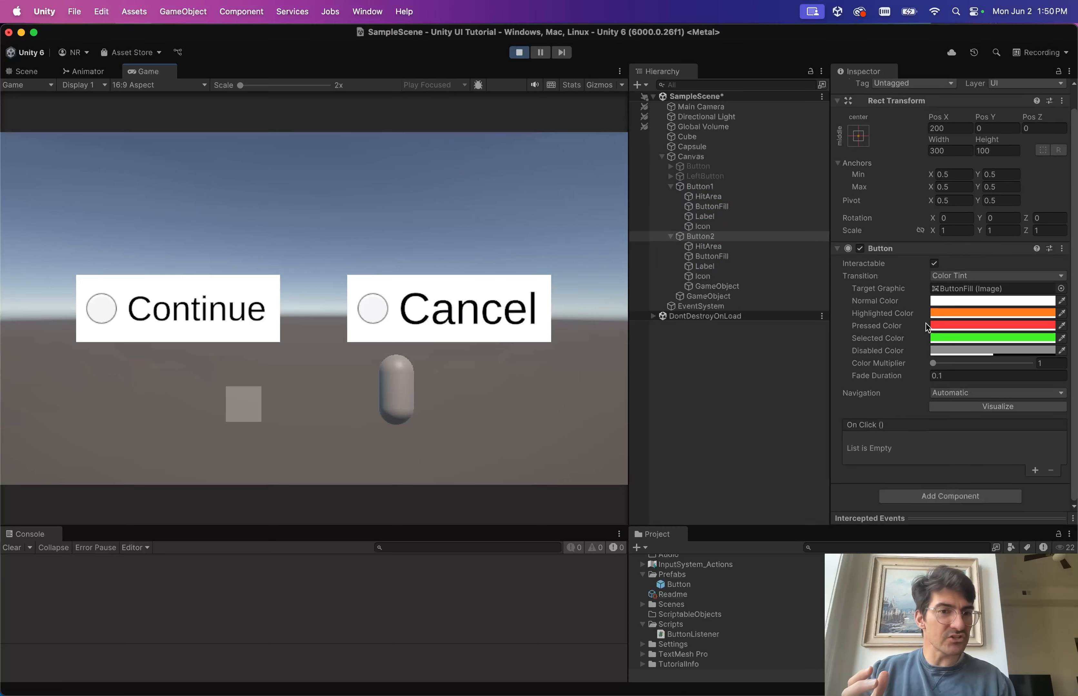
{"action": "key", "text": "ctrl+Right"}
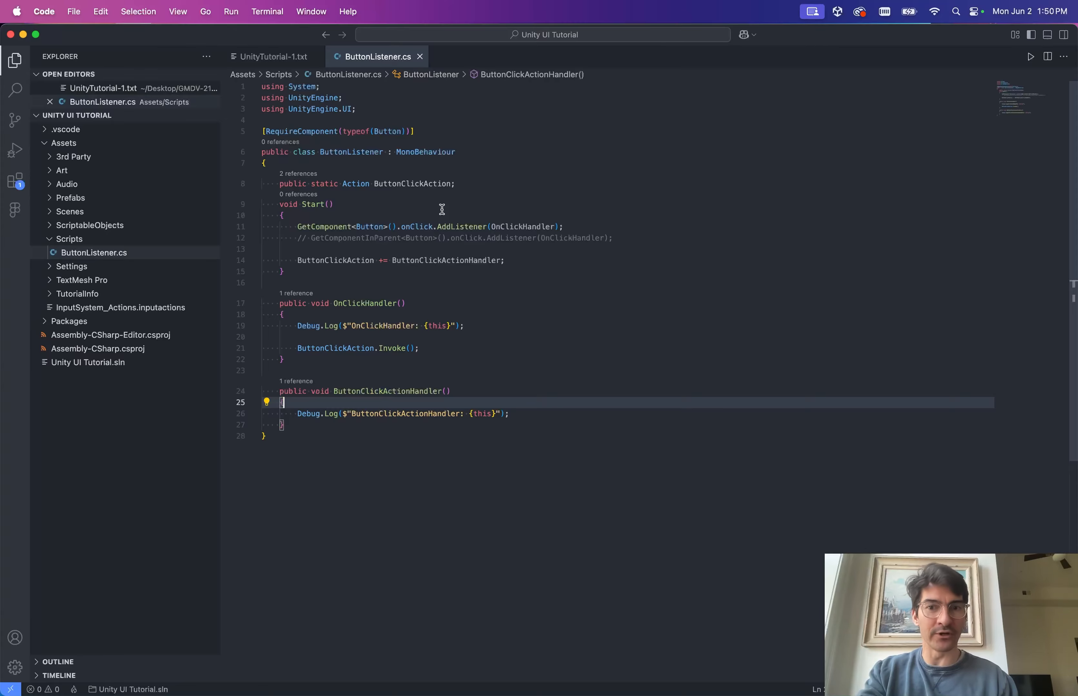
{"action": "key", "text": "ctrl+Left"}
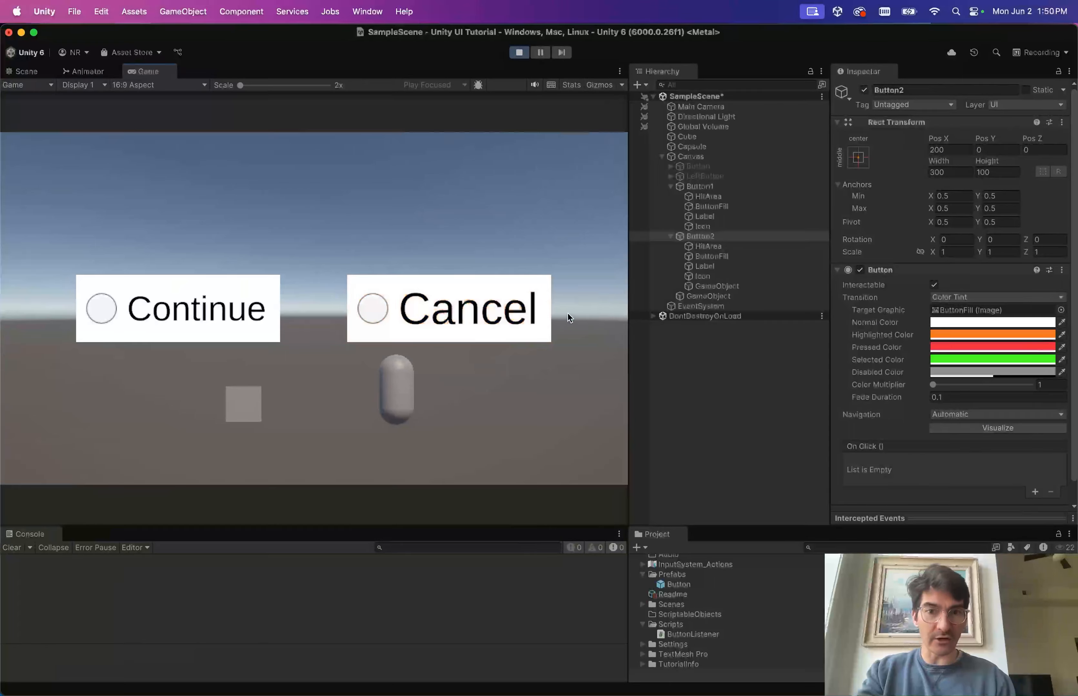
{"action": "left_click", "coordinate": [468, 301]}
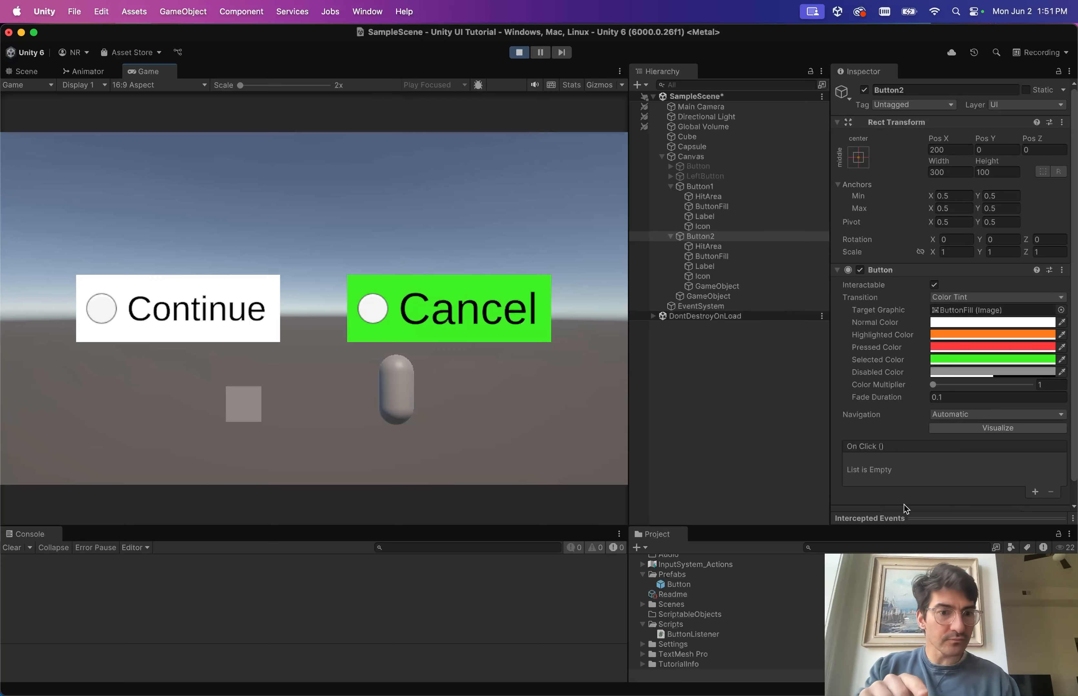
{"action": "scroll", "coordinate": [906, 509], "scroll_direction": "down", "scroll_amount": 2}
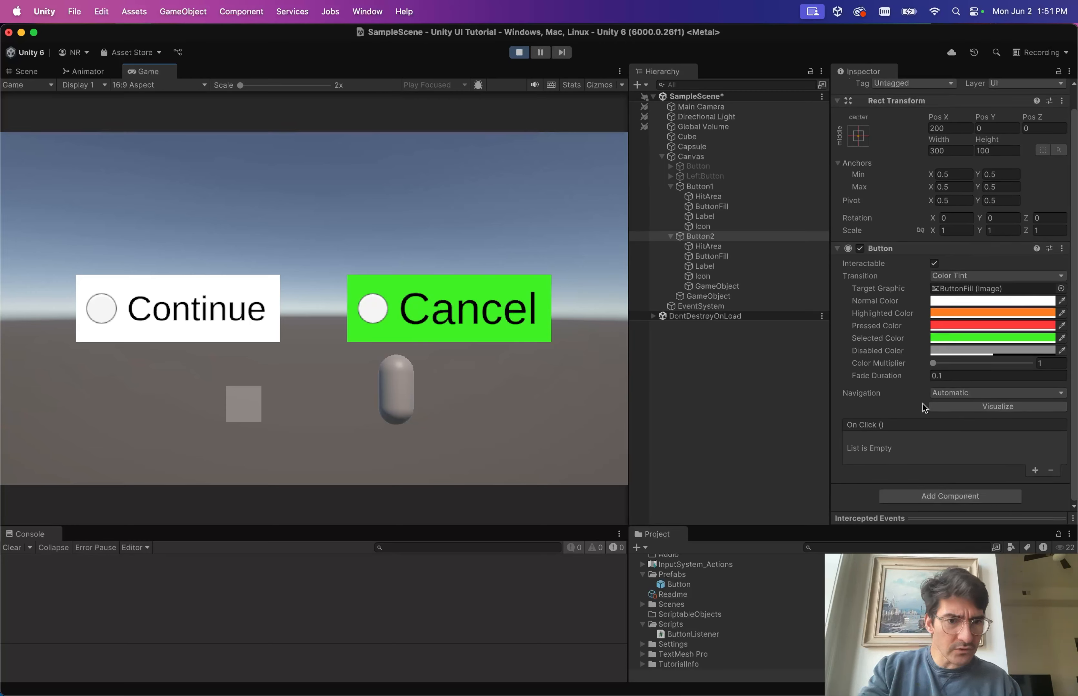
Select Button2's GameObject listener and press Continue to fire ButtonClickAction.
{"action": "left_click", "coordinate": [716, 287]}
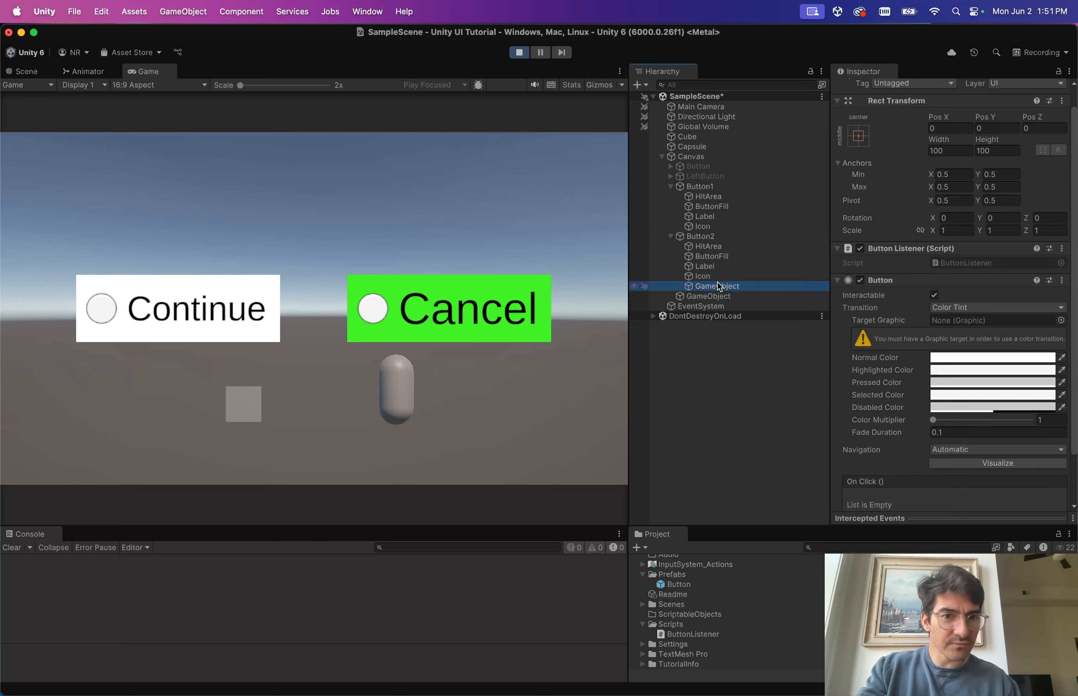
{"action": "left_click", "coordinate": [295, 295]}
{"action": "left_click", "coordinate": [187, 320]}
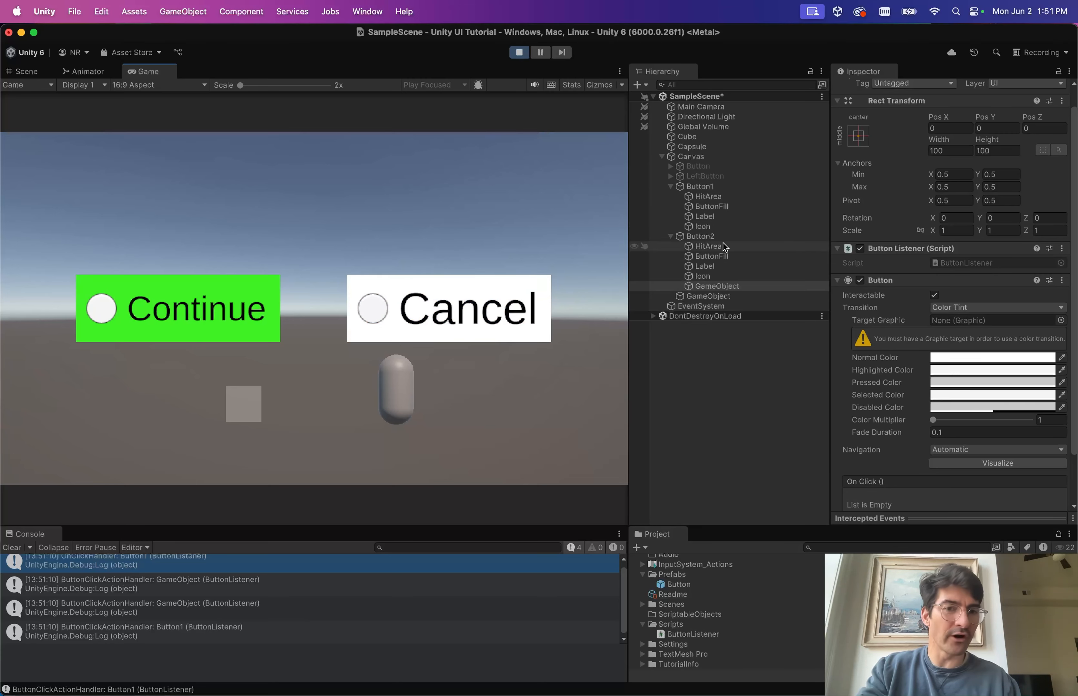
{"action": "left_click", "coordinate": [705, 287]}
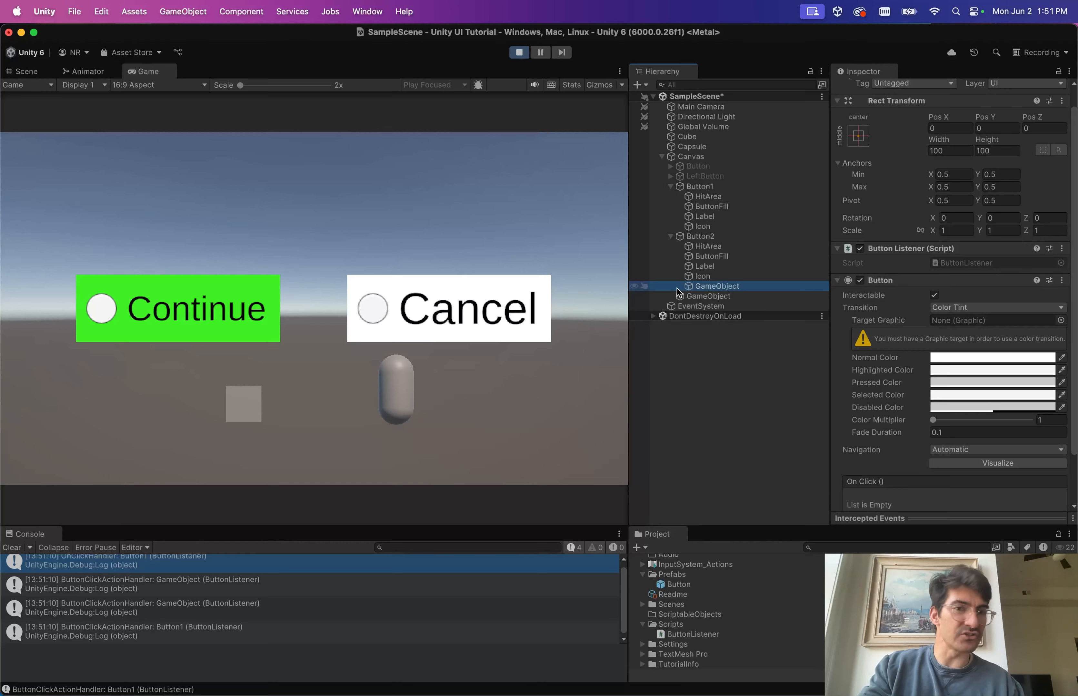
{"action": "key", "text": "ctrl+Right"}
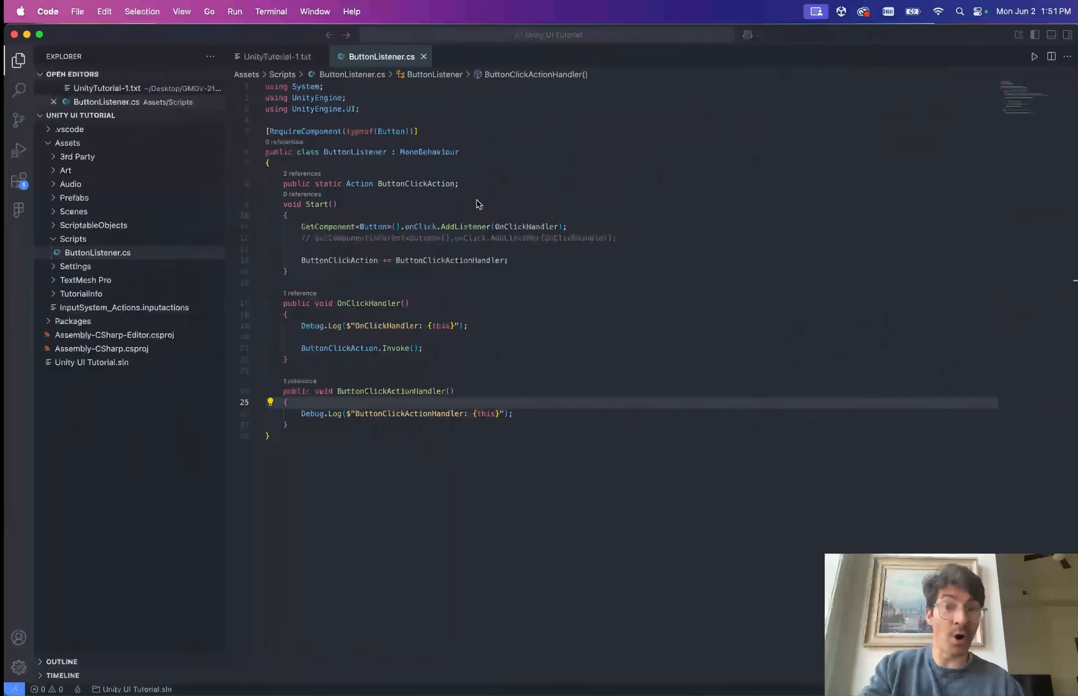
Enlarge the Console and open the source of the last log entry from its stack trace.
{"action": "key", "text": "ctrl+Left"}
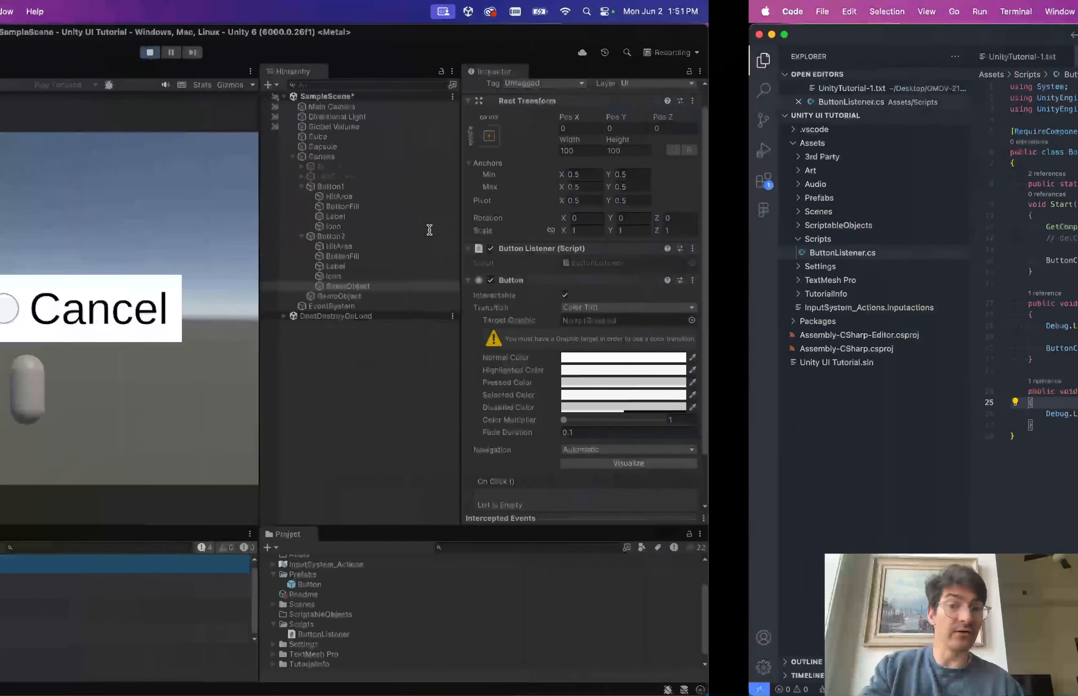
{"action": "scroll", "coordinate": [911, 415], "scroll_direction": "down", "scroll_amount": 3}
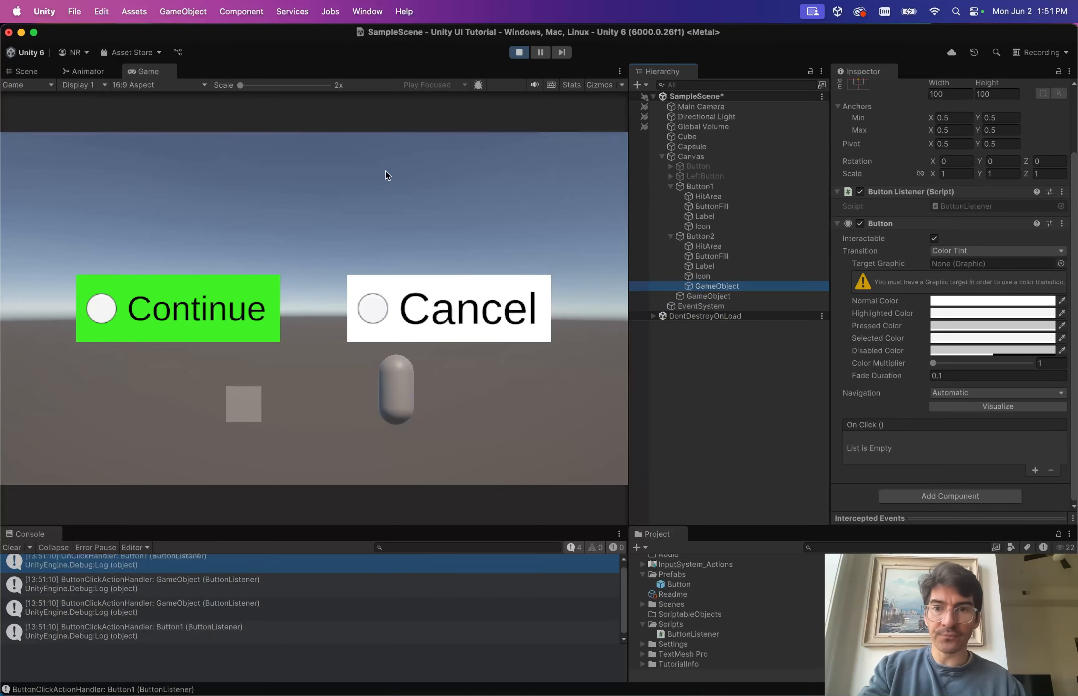
{"action": "scroll", "coordinate": [213, 639], "scroll_direction": "up", "scroll_amount": 1}
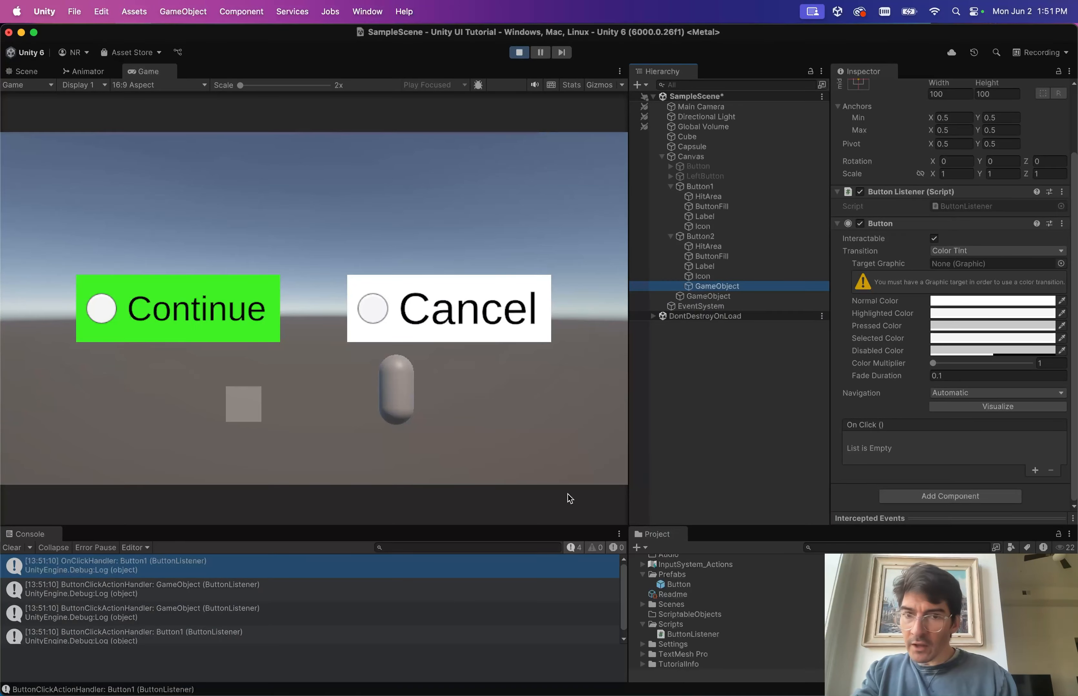
{"action": "left_click", "coordinate": [291, 526]}
{"action": "left_click_drag", "start_coordinate": [292, 526], "coordinate": [291, 468]}
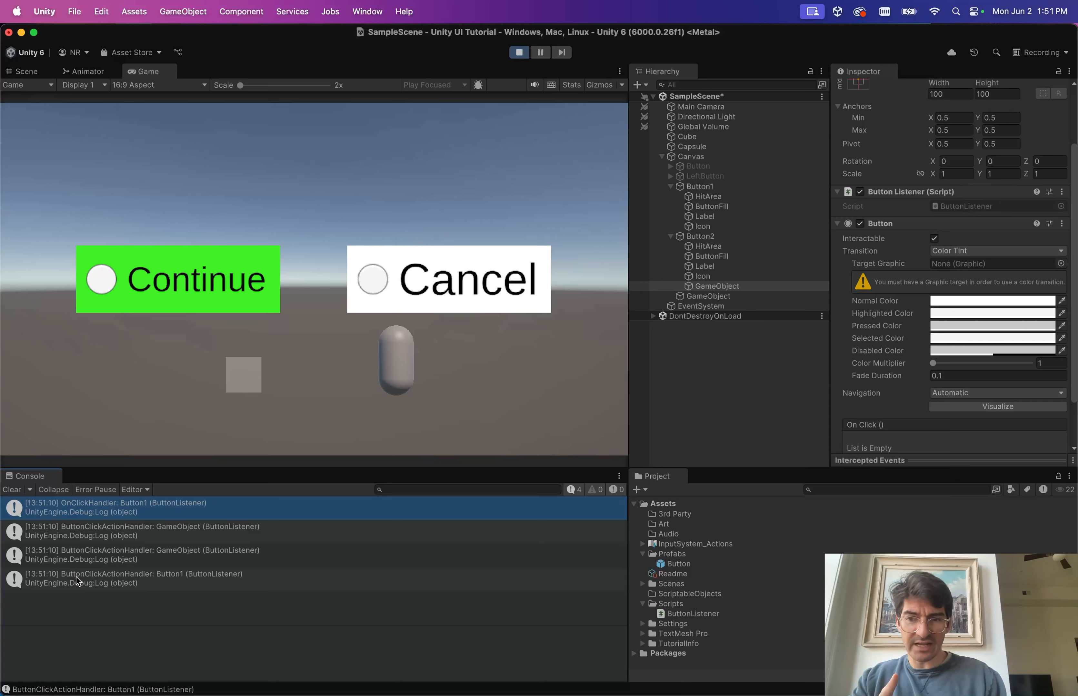
{"action": "left_click", "coordinate": [93, 578]}
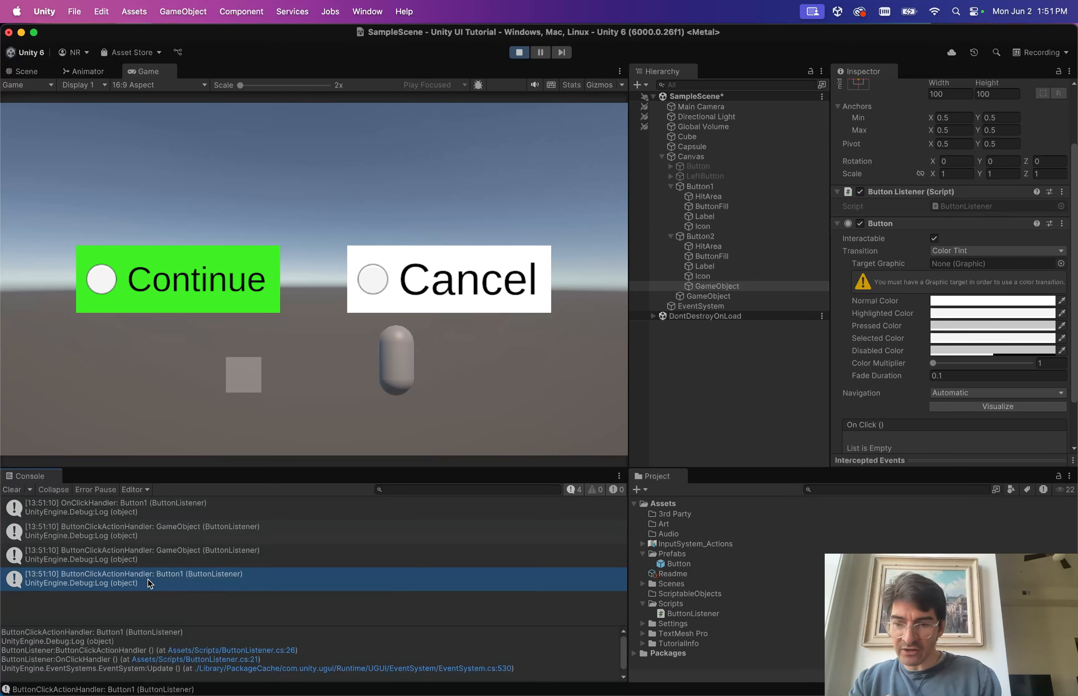
{"action": "double_click", "coordinate": [221, 578]}
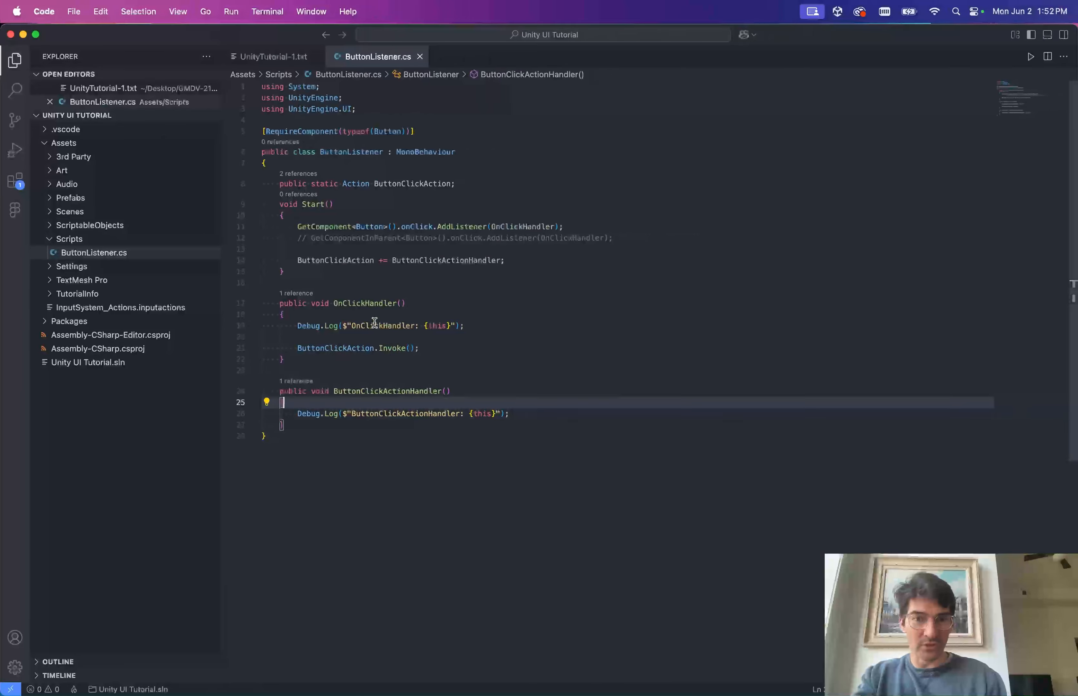
Match the OnClickHandler and ButtonClickActionHandler Debug.Log statements to their Console stack traces.
{"action": "left_click", "coordinate": [374, 323]}
{"action": "left_click_drag", "start_coordinate": [485, 326], "coordinate": [293, 326]}
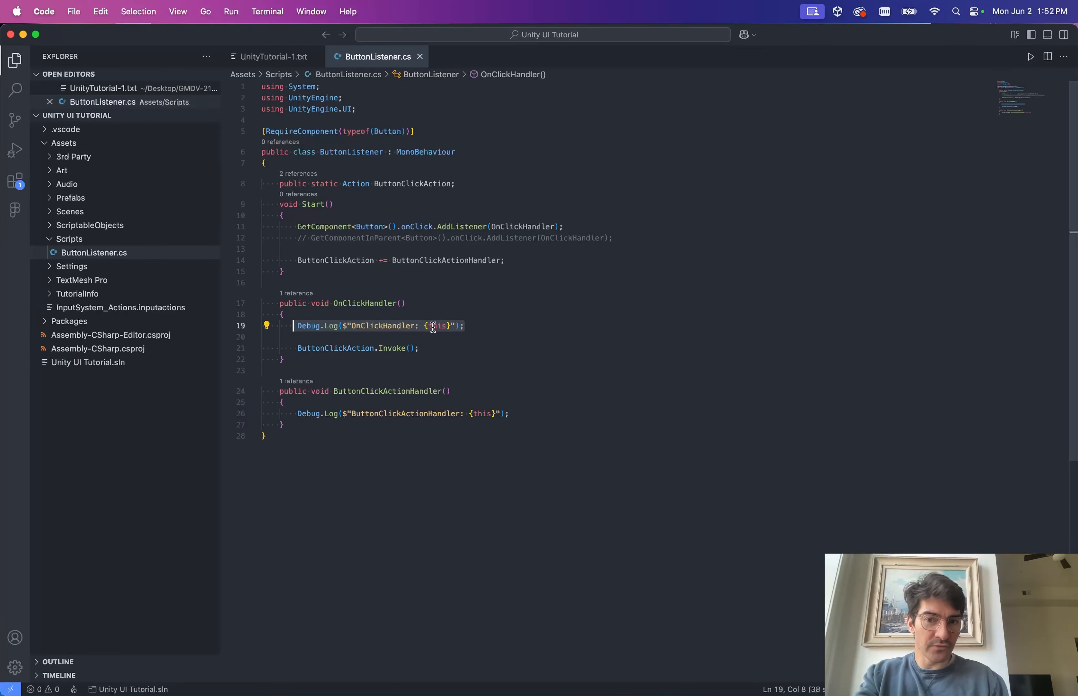
{"action": "key", "text": "ctrl+Left"}
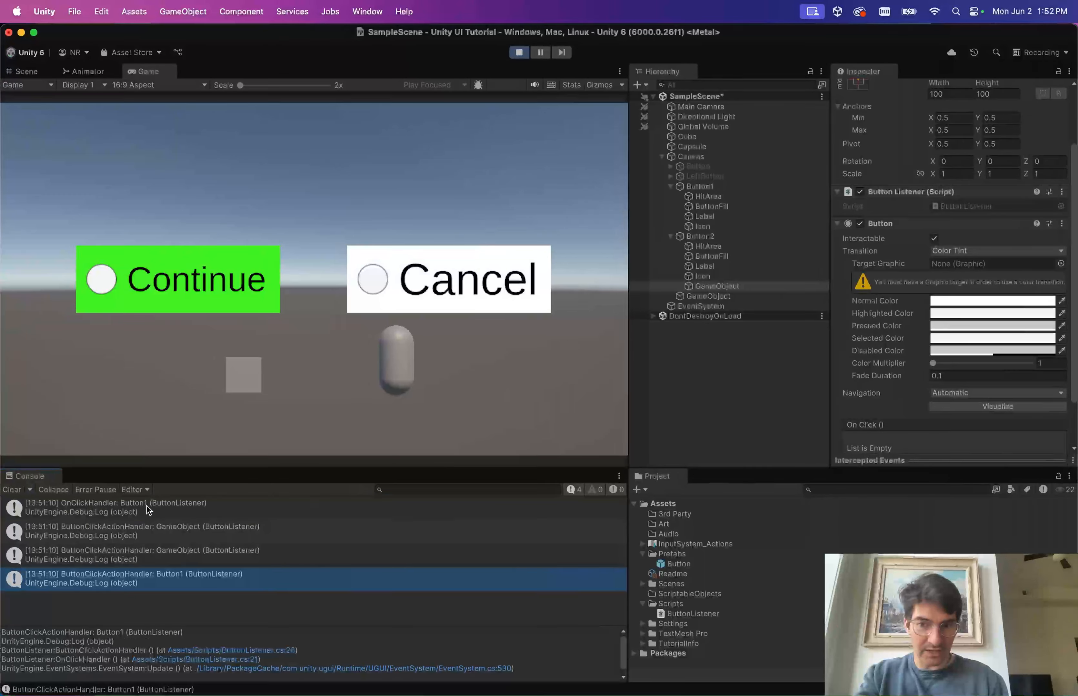
{"action": "left_click", "coordinate": [148, 510]}
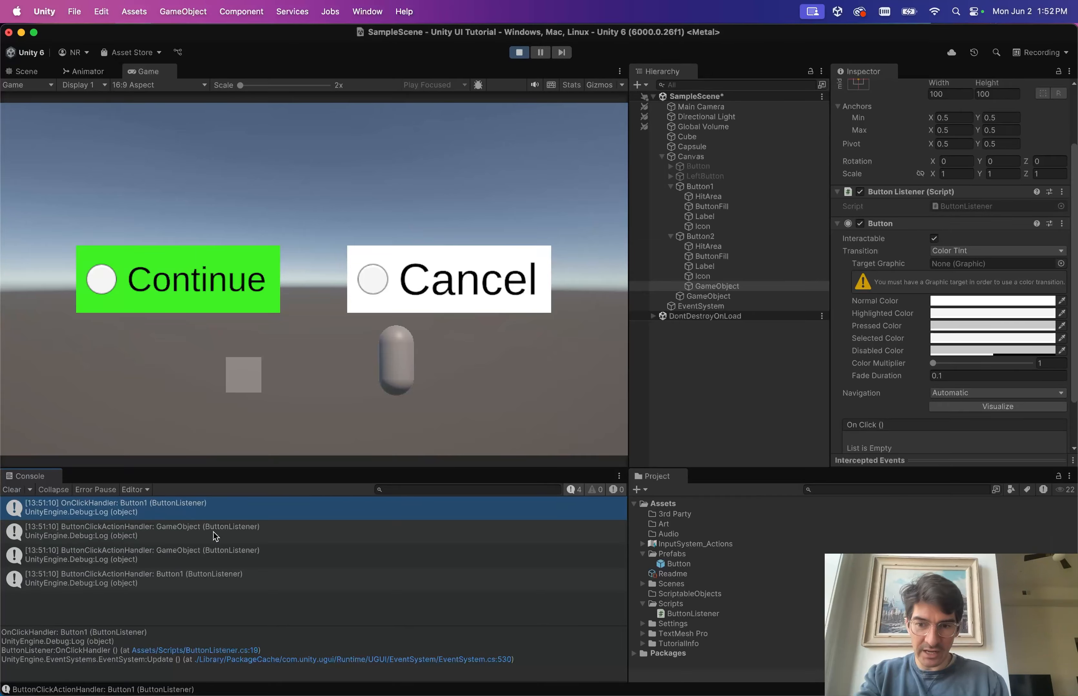
{"action": "key", "text": "ctrl+Right"}
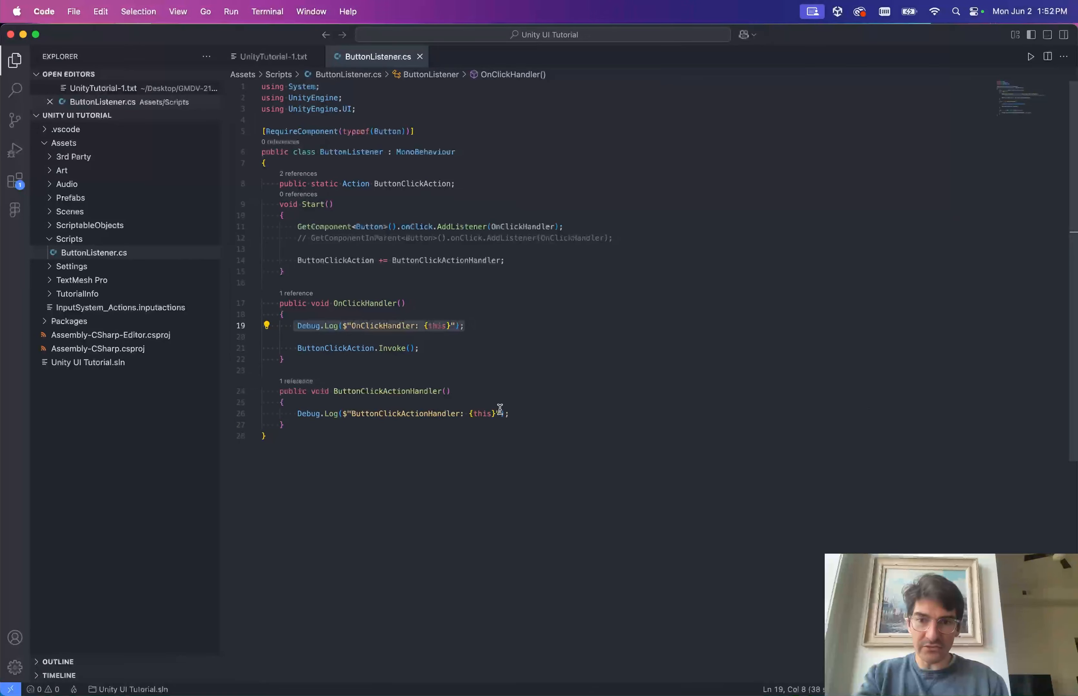
{"action": "left_click", "coordinate": [393, 392]}
{"action": "left_click_drag", "start_coordinate": [550, 417], "coordinate": [297, 413]}
Inspect Button1's components down to its Button Listener script.
{"action": "key", "text": "ctrl+Left"}
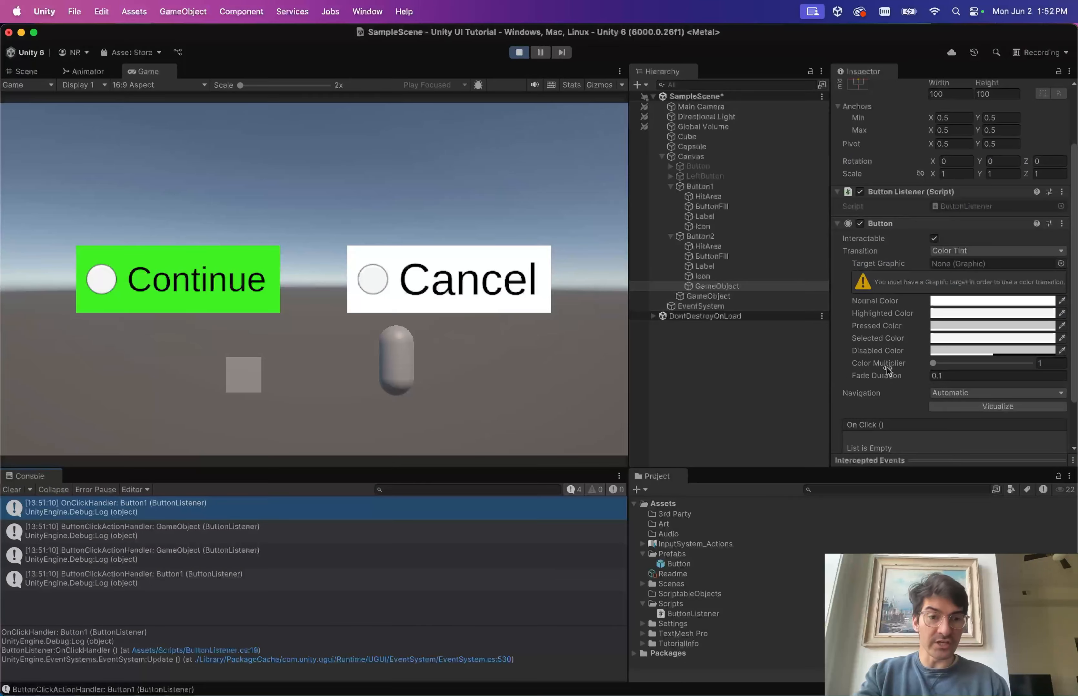
{"action": "scroll", "coordinate": [915, 369], "scroll_direction": "down", "scroll_amount": 3}
{"action": "scroll", "coordinate": [915, 368], "scroll_direction": "up", "scroll_amount": 5}
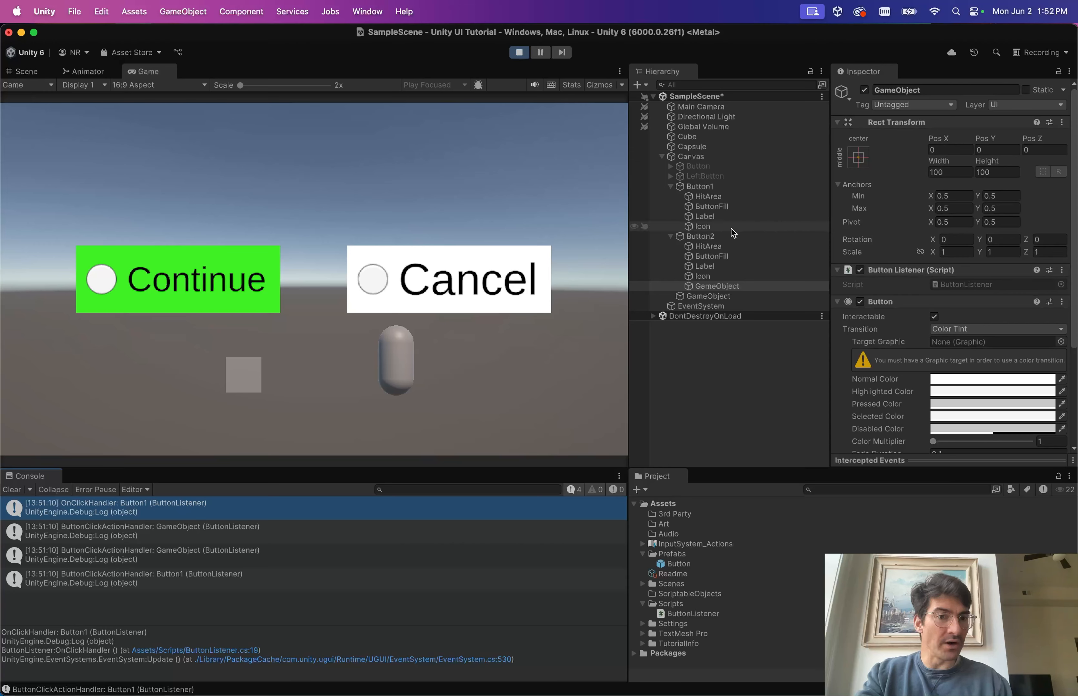
{"action": "left_click", "coordinate": [698, 187]}
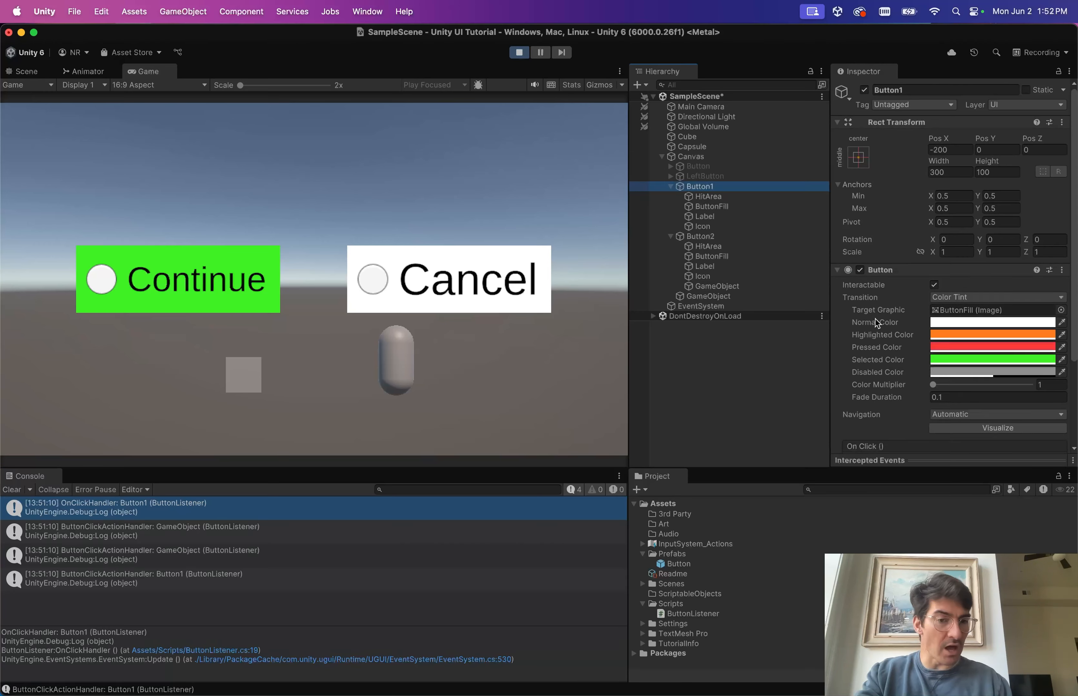
{"action": "scroll", "coordinate": [886, 335], "scroll_direction": "down", "scroll_amount": 3}
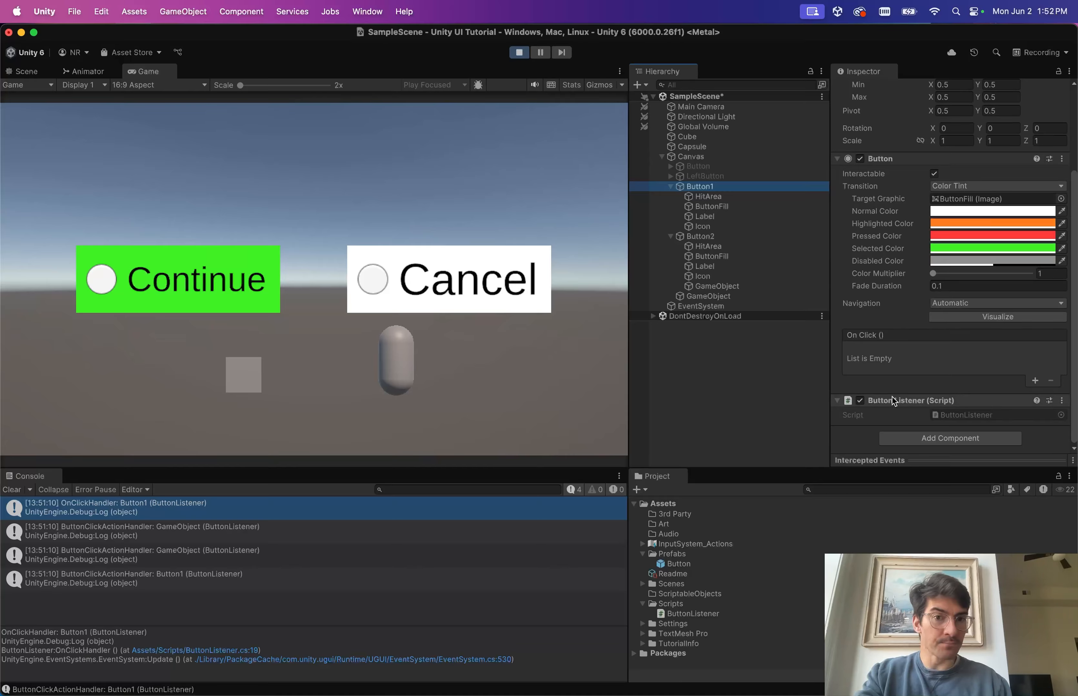
{"action": "key", "text": "super+Tab"}
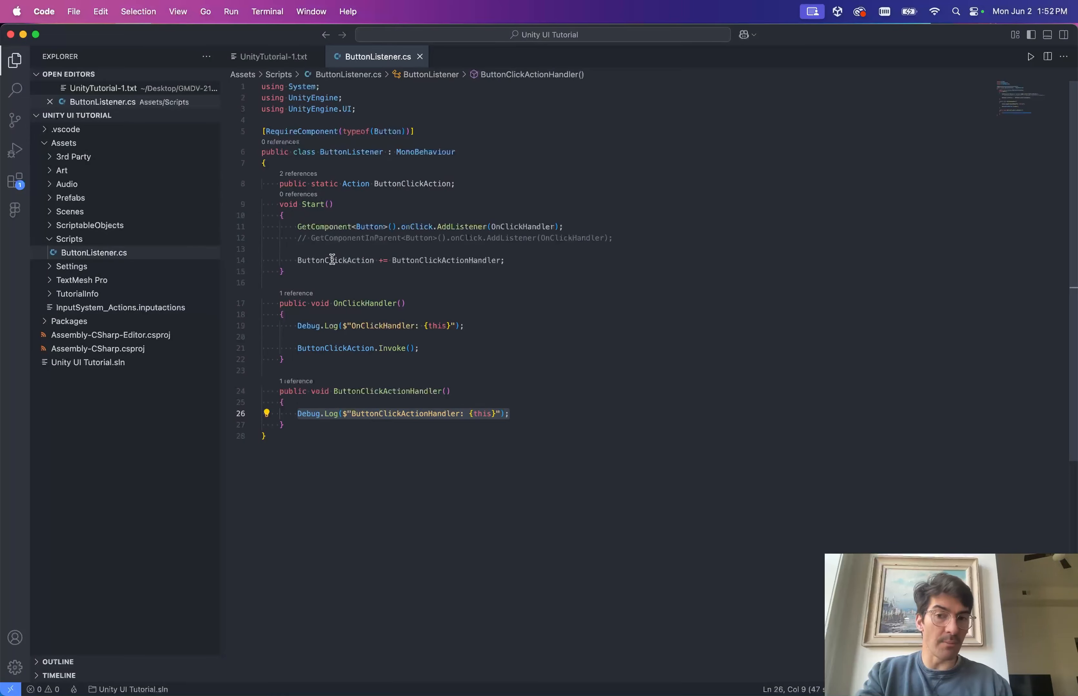
Prefix ButtonClickAction on line 14 with 'ButtonListener.' and copy that prefix.
{"action": "left_click_drag", "start_coordinate": [292, 261], "coordinate": [532, 260]}
{"action": "left_click", "coordinate": [532, 261]}
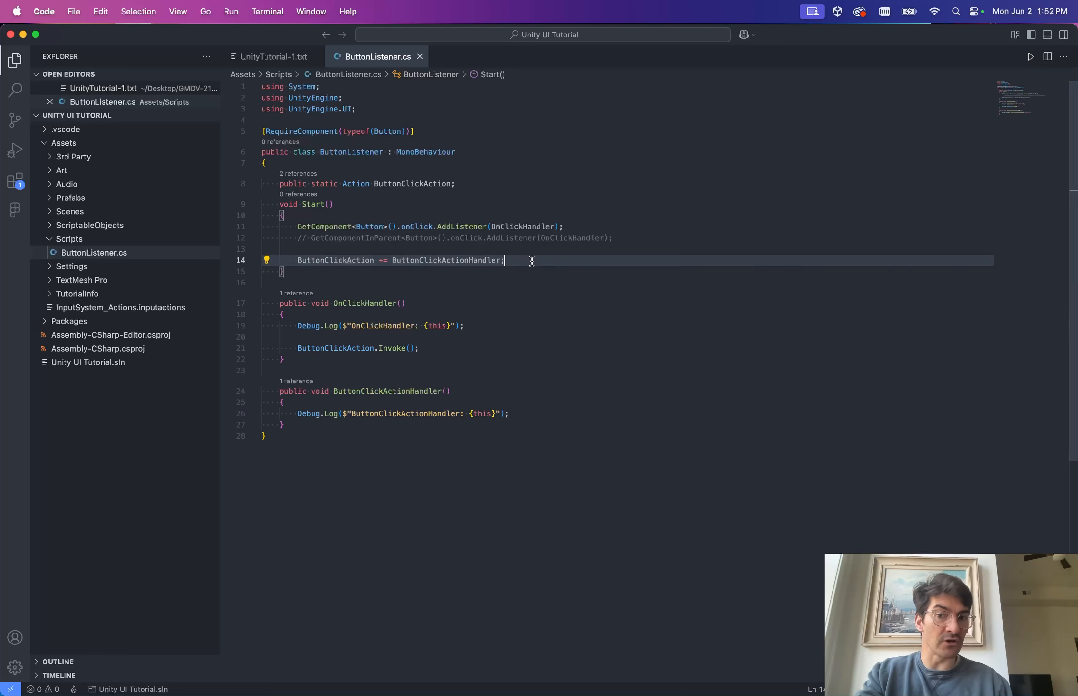
{"action": "double_click", "coordinate": [342, 261]}
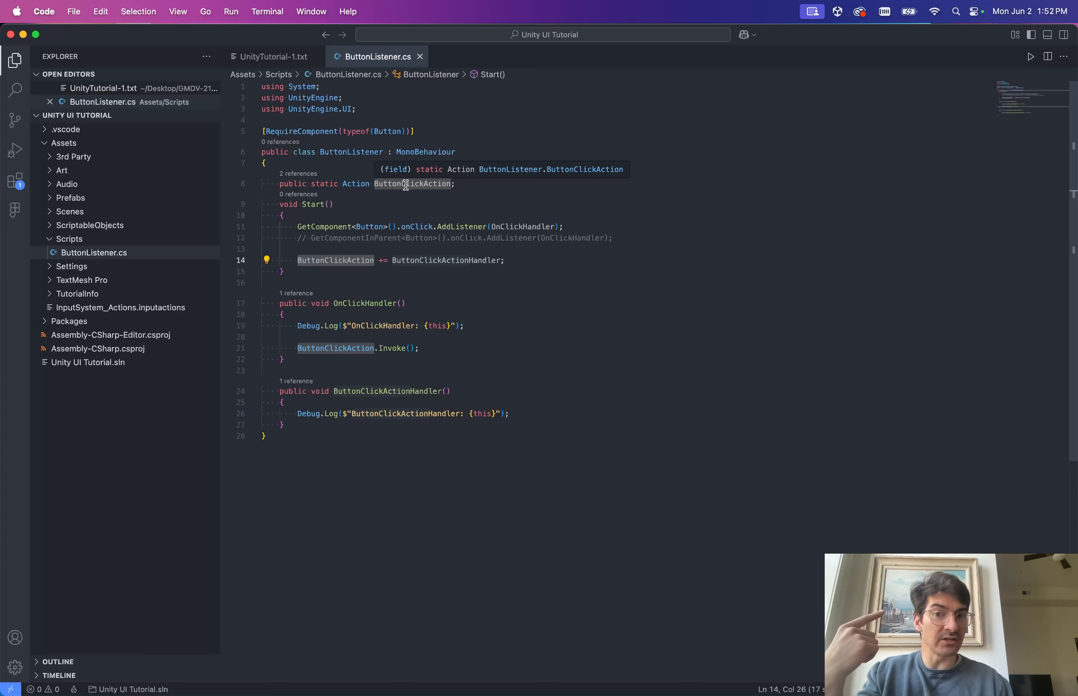
{"action": "key", "text": "Left"}
{"action": "type", "text": "ButtonListener."}
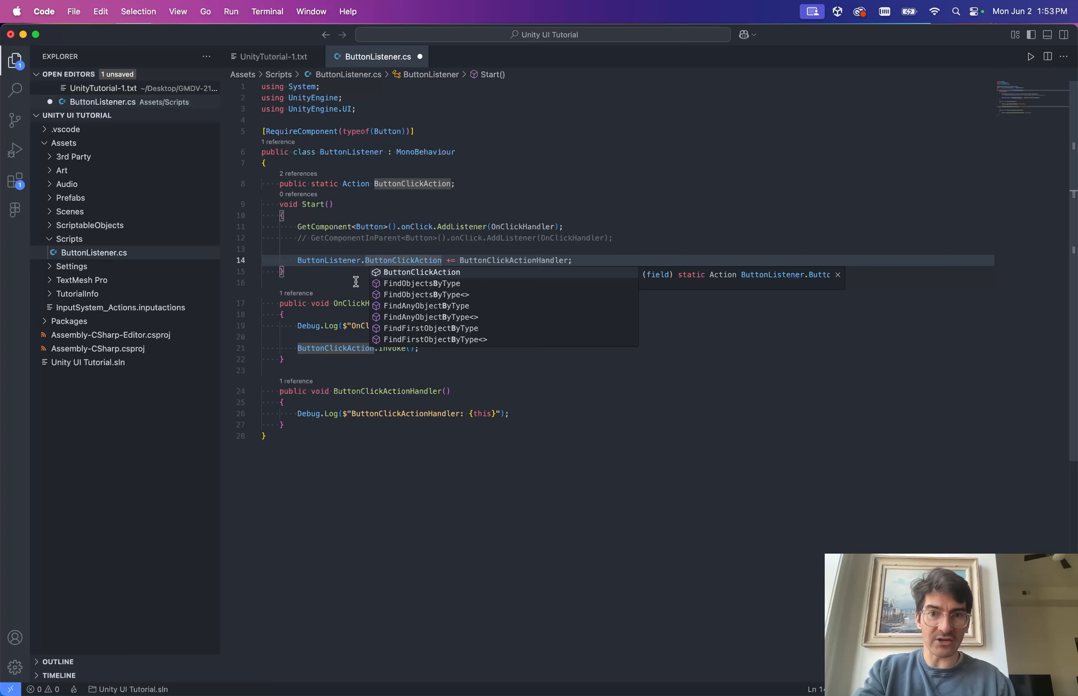
{"action": "left_click", "coordinate": [353, 274]}
{"action": "left_click", "coordinate": [343, 261]}
{"action": "key", "text": "alt+Left"}
{"action": "key", "text": "alt+shift+Right"}
{"action": "key", "text": "shift+Right"}
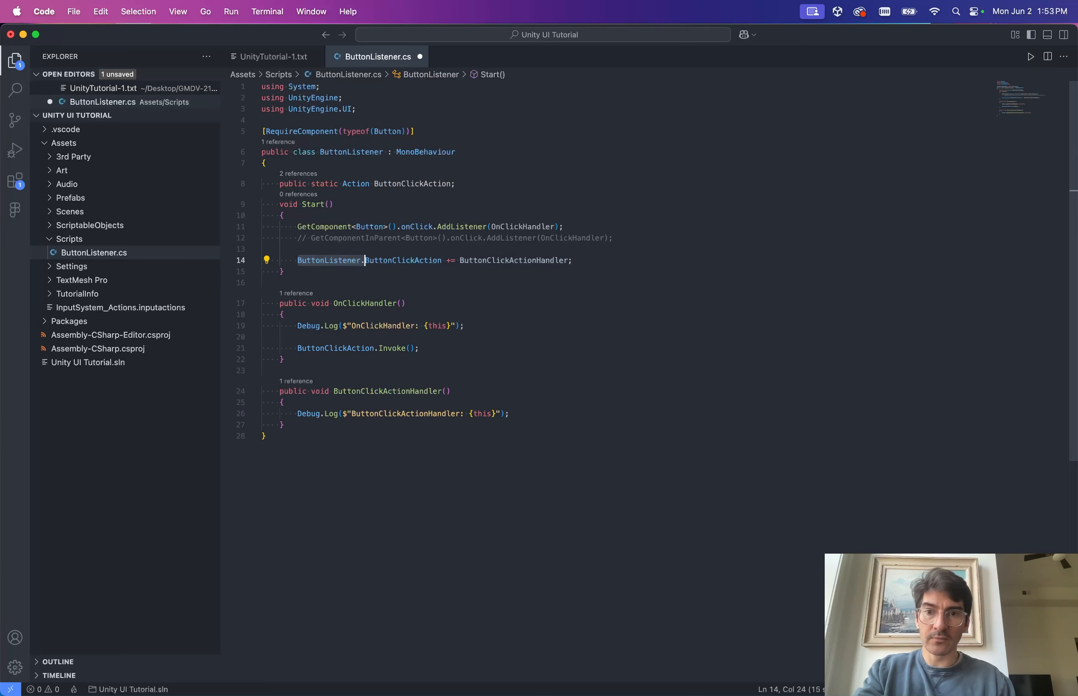
{"action": "key", "text": "super+c"}
Add the 'ButtonListener.' prefix before ButtonClickAction on line 21 and save.
{"action": "left_click", "coordinate": [341, 349]}
{"action": "key", "text": "alt+Left"}
{"action": "key", "text": "super+v"}
{"action": "key", "text": "super+s"}
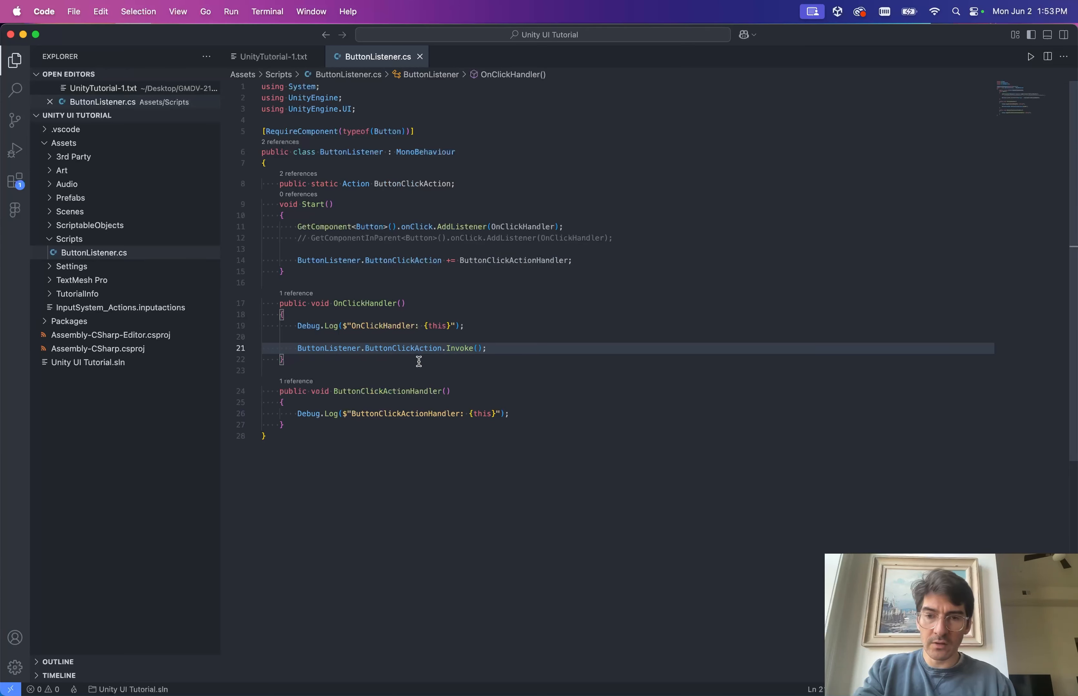
Highlight the uses of ButtonClickAction, ButtonClickActionHandler and ButtonListener in Start.
{"action": "left_click", "coordinate": [378, 272]}
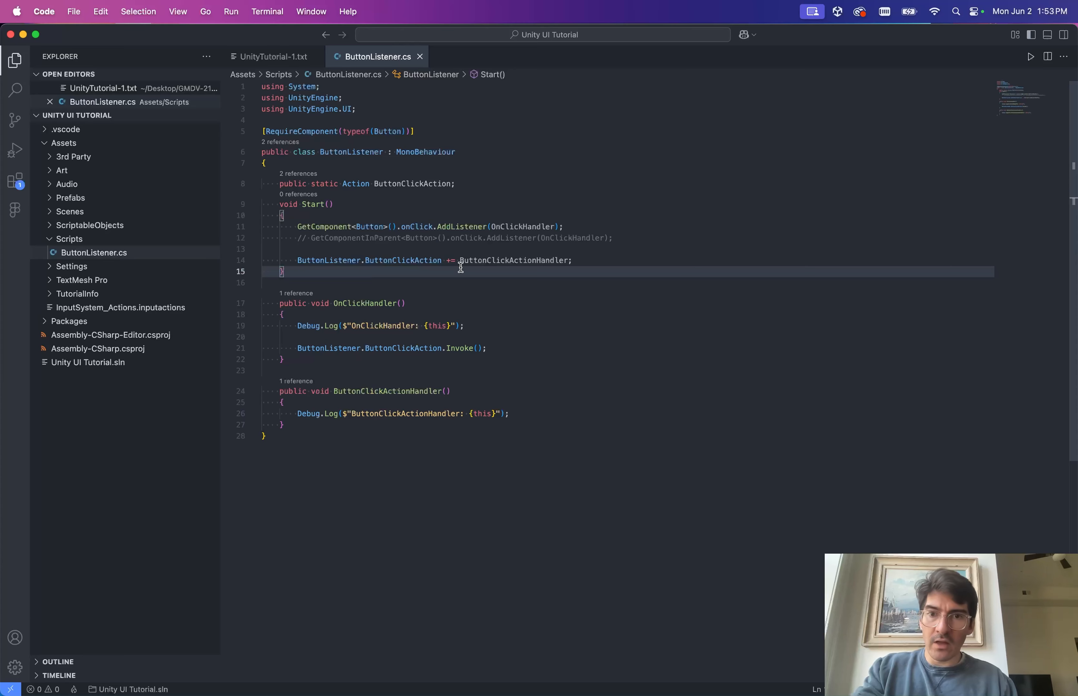
{"action": "left_click", "coordinate": [408, 259]}
{"action": "left_click", "coordinate": [494, 263]}
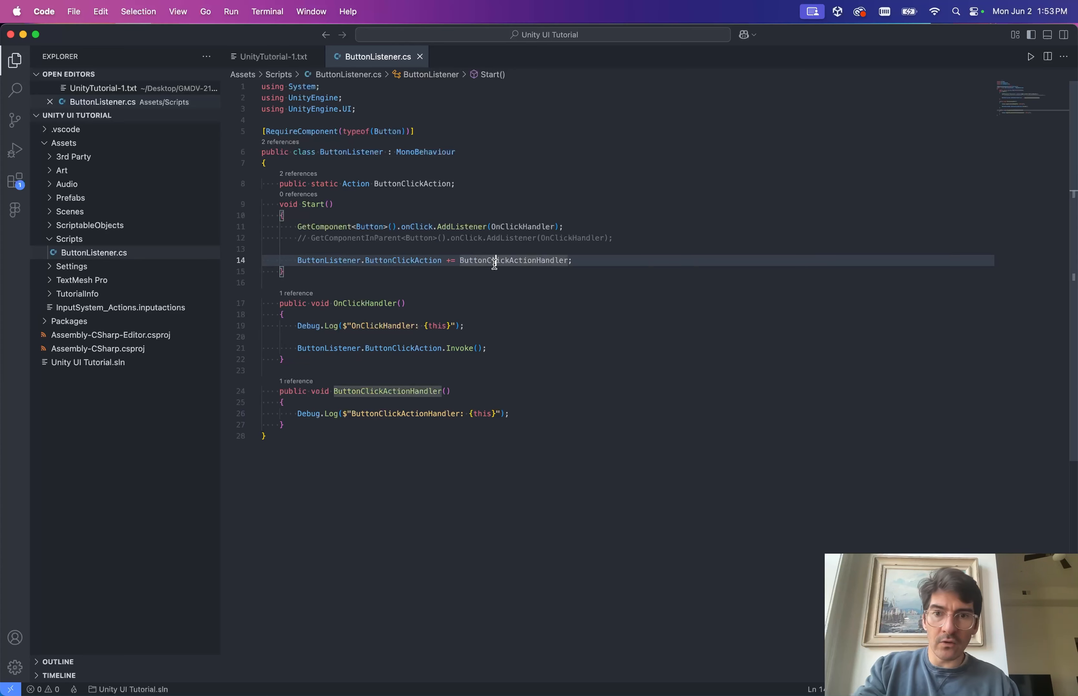
{"action": "left_click", "coordinate": [439, 262]}
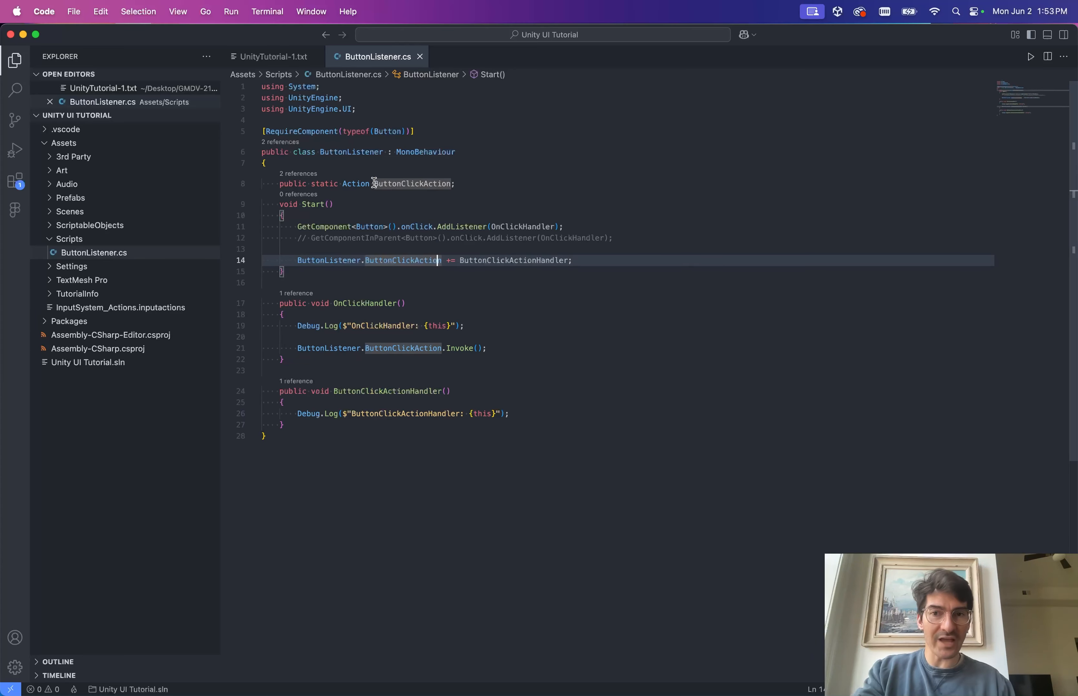
{"action": "left_click", "coordinate": [328, 215]}
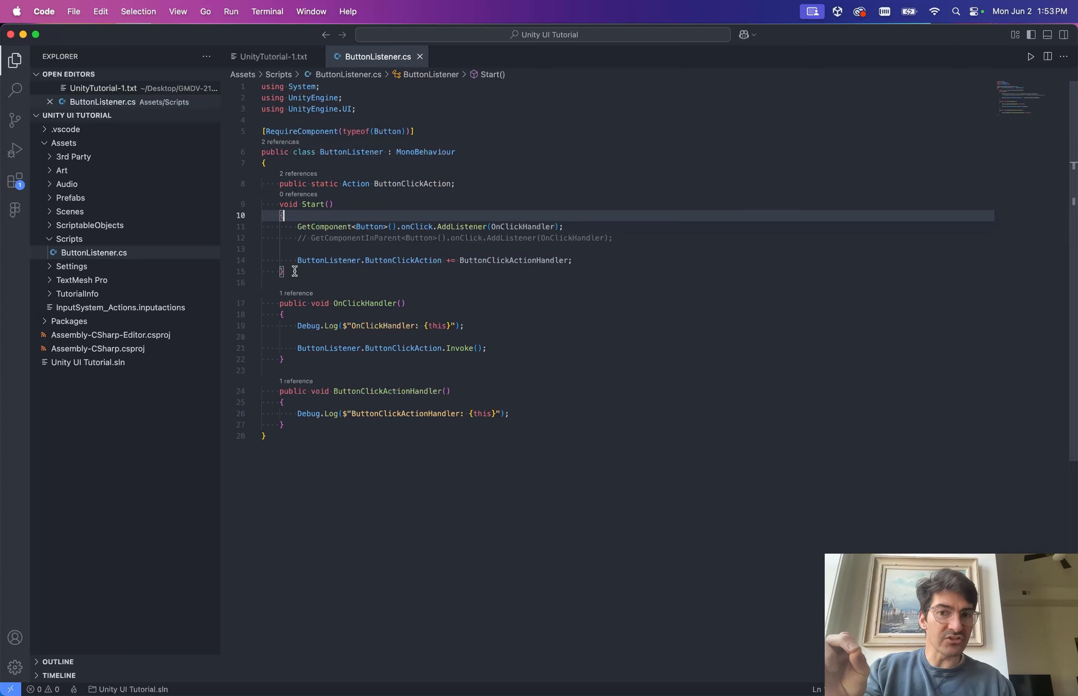
{"action": "left_click", "coordinate": [308, 261]}
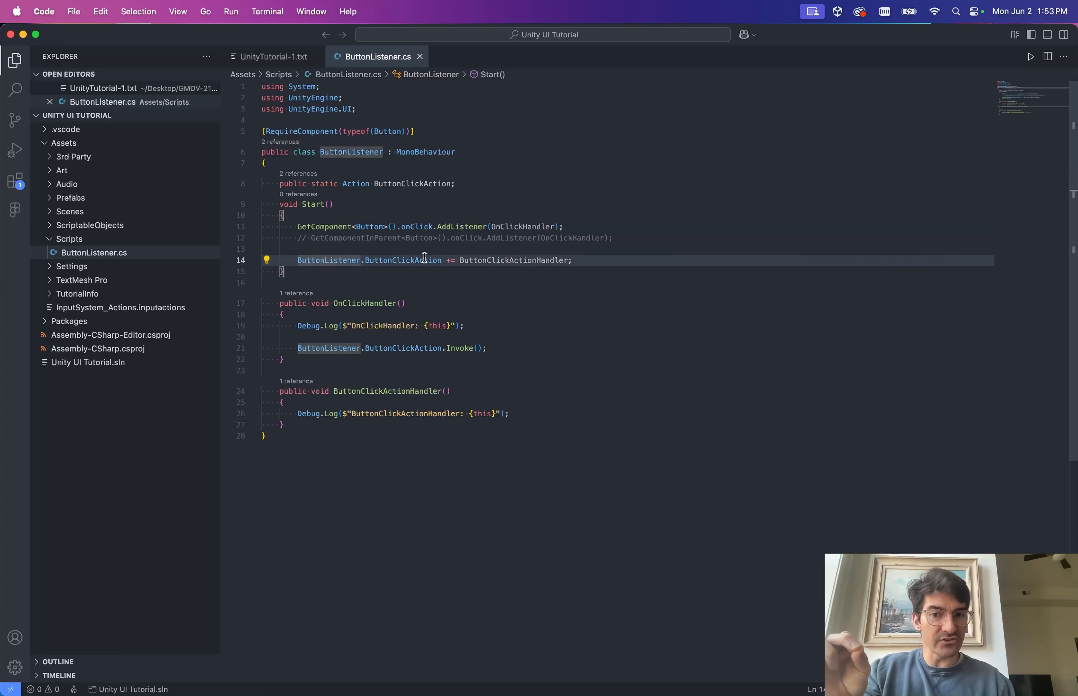
{"action": "double_click", "coordinate": [463, 260]}
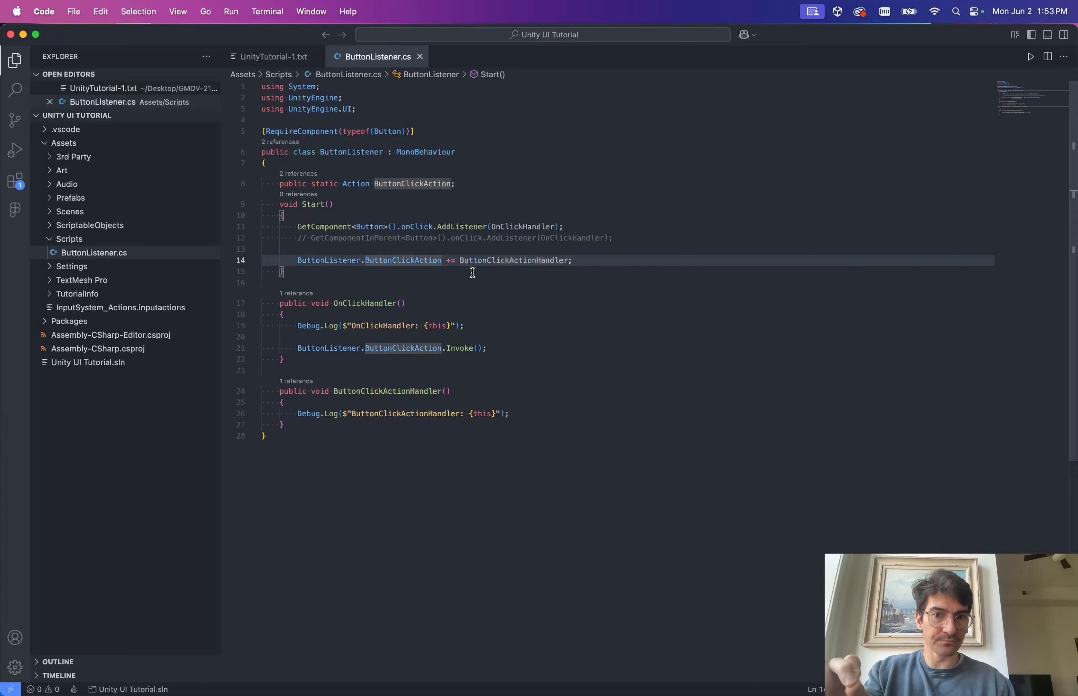
{"action": "left_click", "coordinate": [405, 404]}
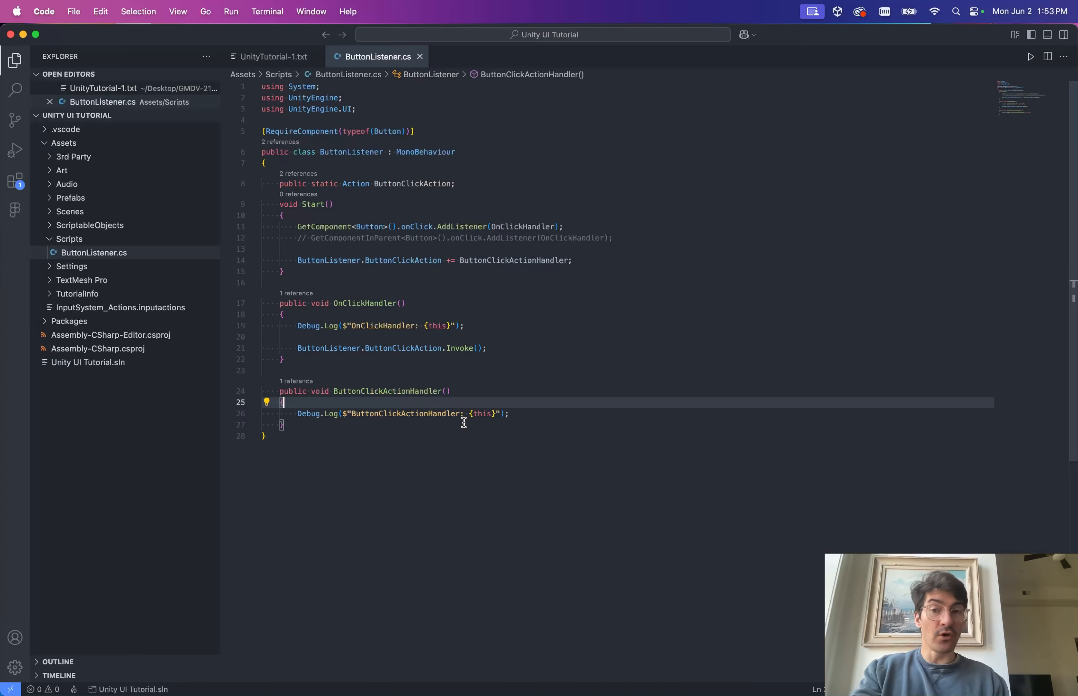
Let Unity recompile, then review the ButtonClickActionHandler declaration and static ButtonClickAction.
{"action": "key", "text": "super+Tab"}
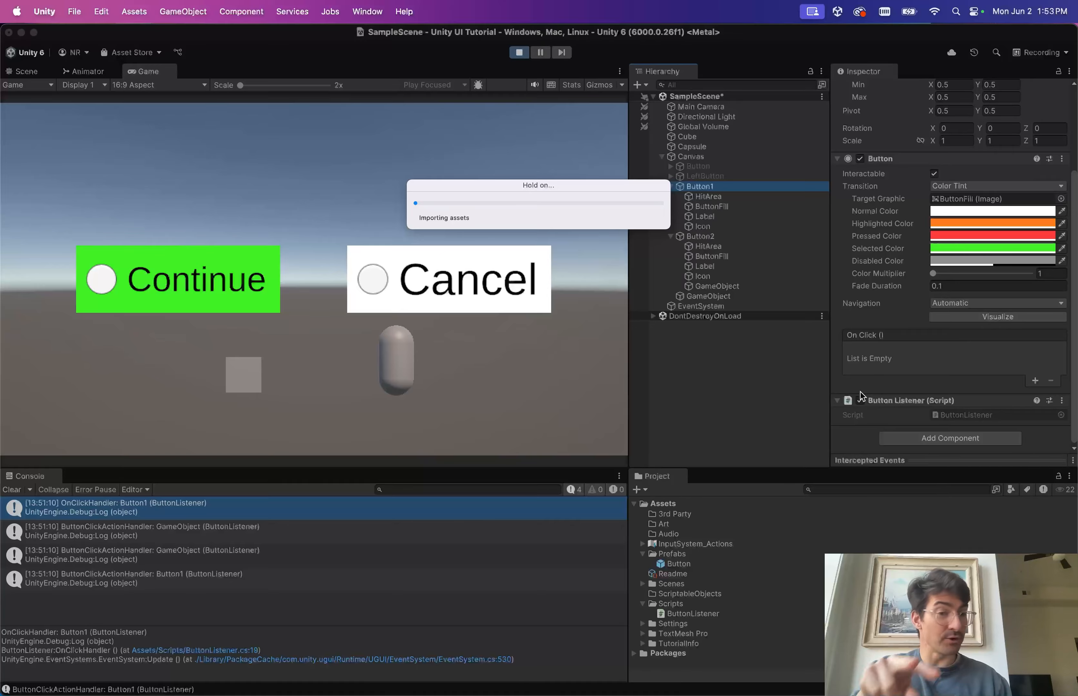
{"action": "key", "text": "super+Tab"}
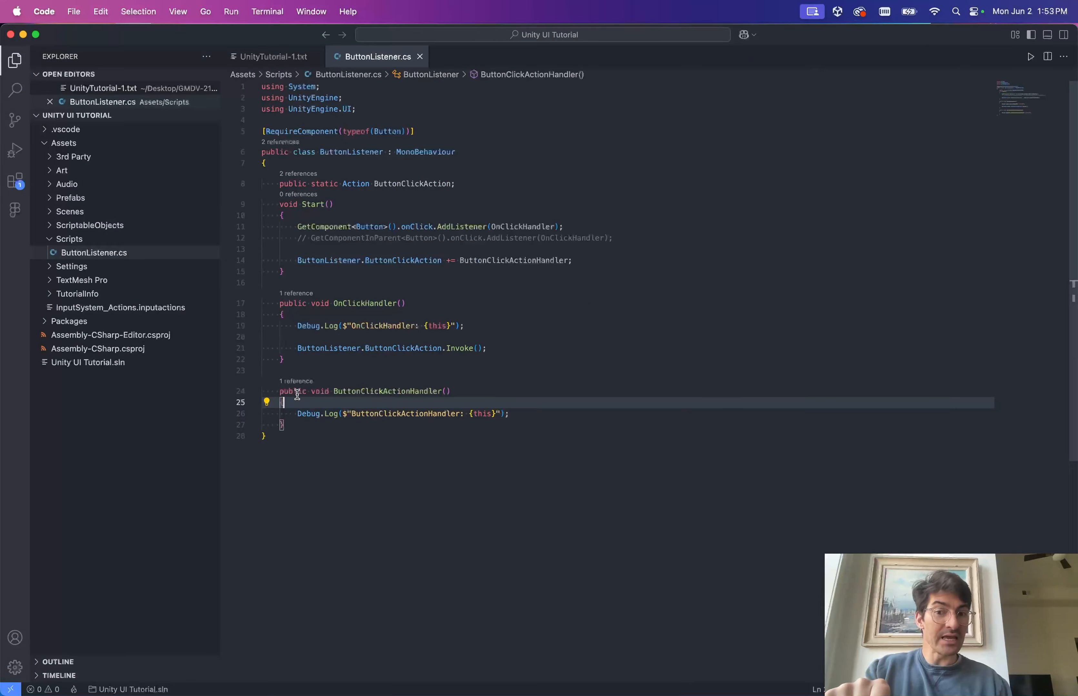
{"action": "left_click_drag", "start_coordinate": [279, 394], "coordinate": [347, 392]}
{"action": "left_click", "coordinate": [377, 392]}
{"action": "double_click", "coordinate": [377, 392]}
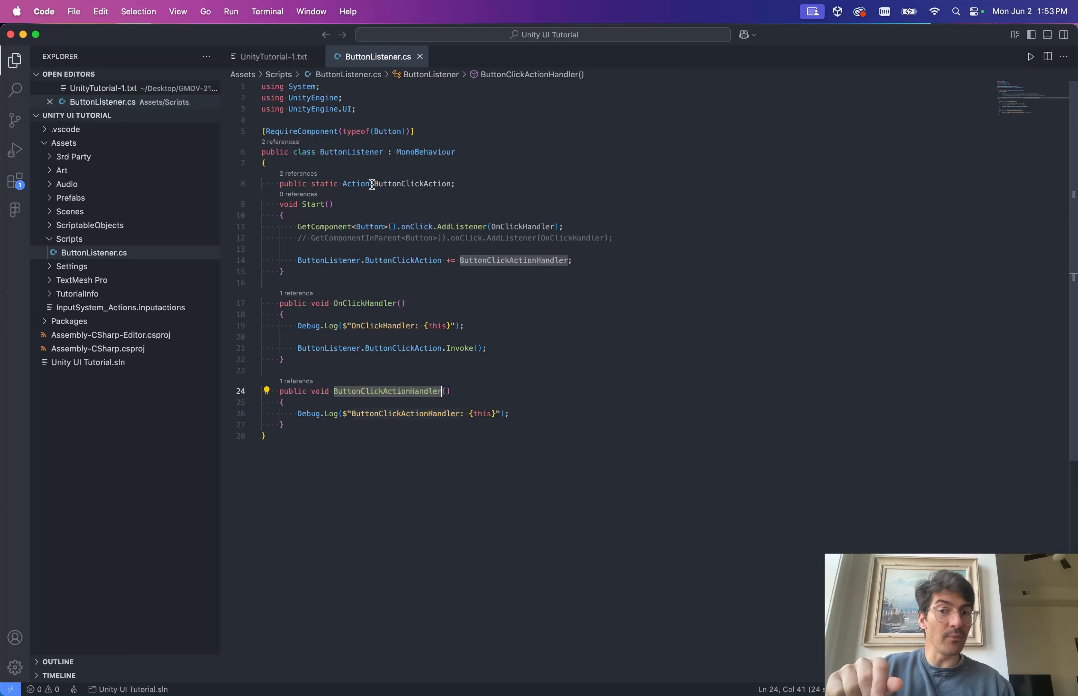
{"action": "left_click", "coordinate": [410, 186]}
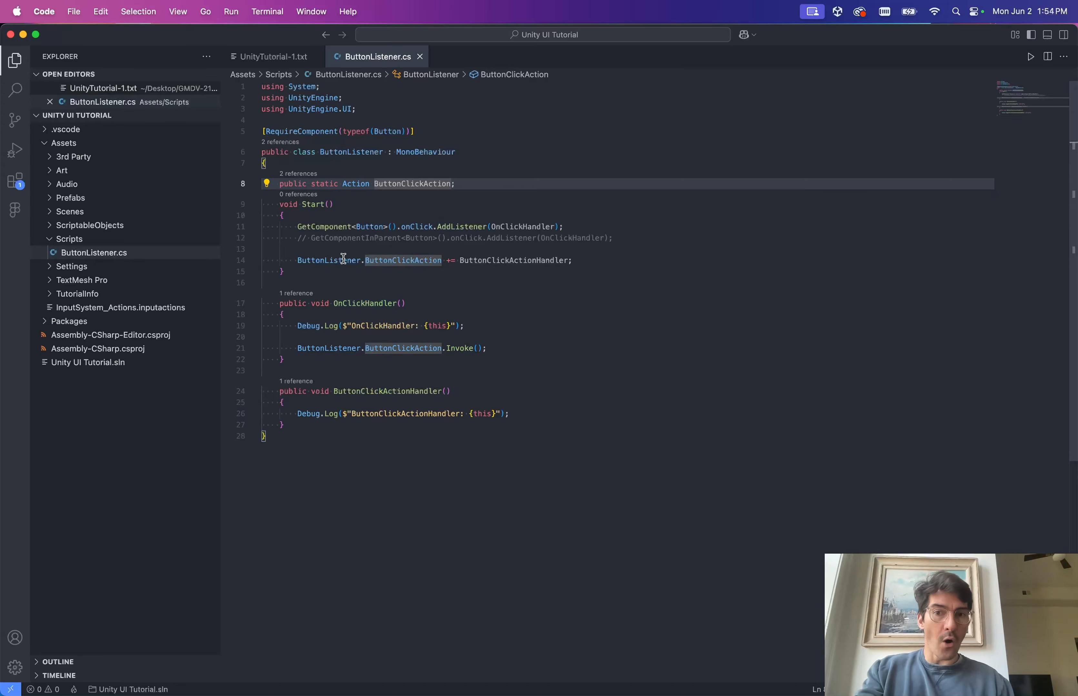
{"action": "key", "text": "ctrl+Left"}
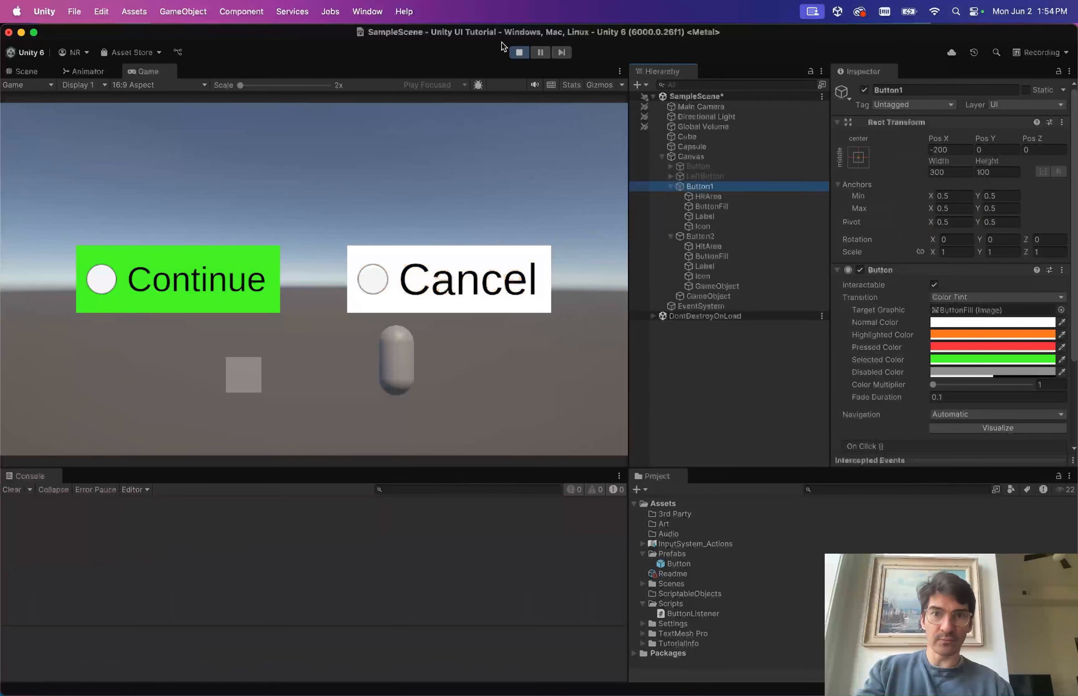
Restart Play mode and press Continue so the Console shows four fresh handler logs.
{"action": "left_click", "coordinate": [218, 259]}
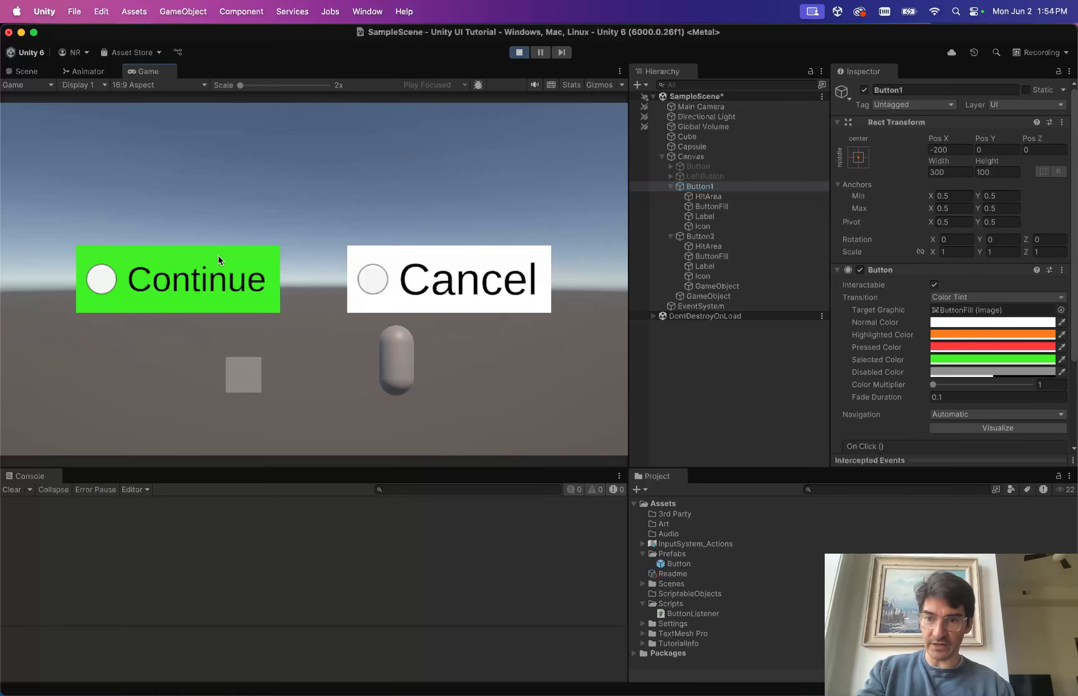
{"action": "left_click", "coordinate": [511, 52]}
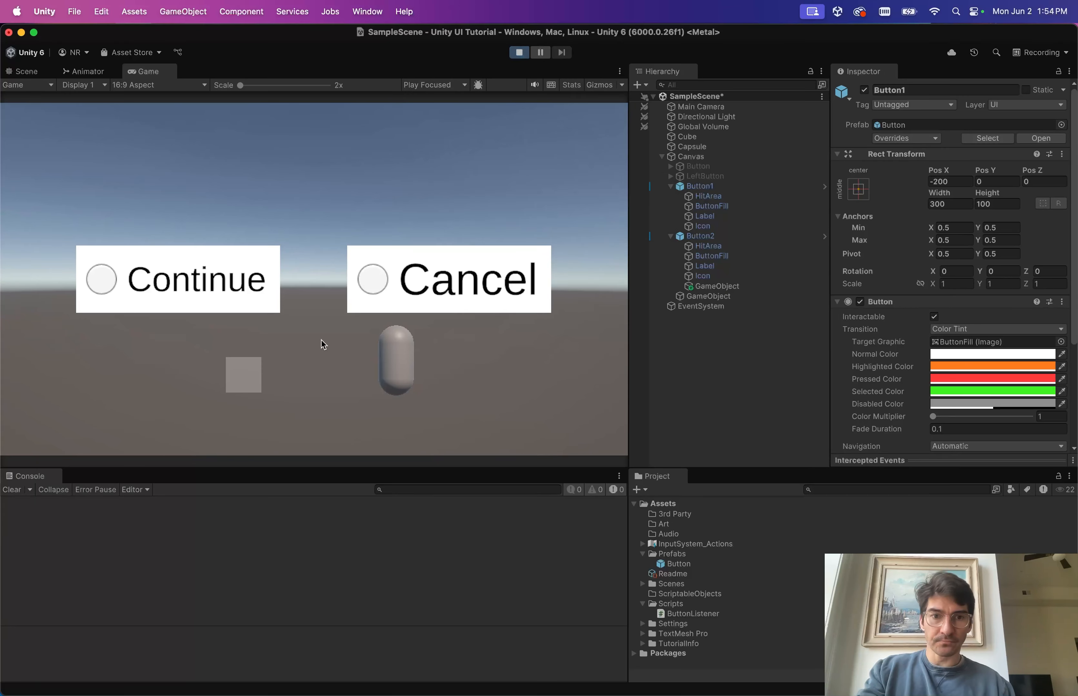
{"action": "left_click", "coordinate": [199, 293]}
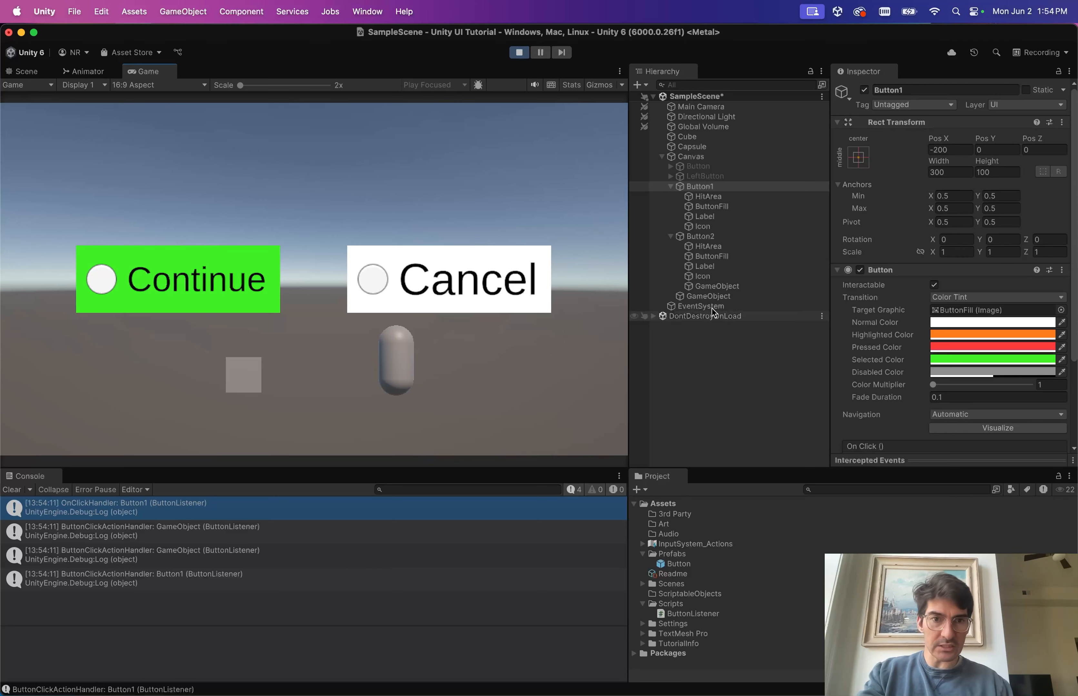
View the handler log's stack trace, then inspect the lower GameObject and Button1 components.
{"action": "left_click", "coordinate": [329, 537]}
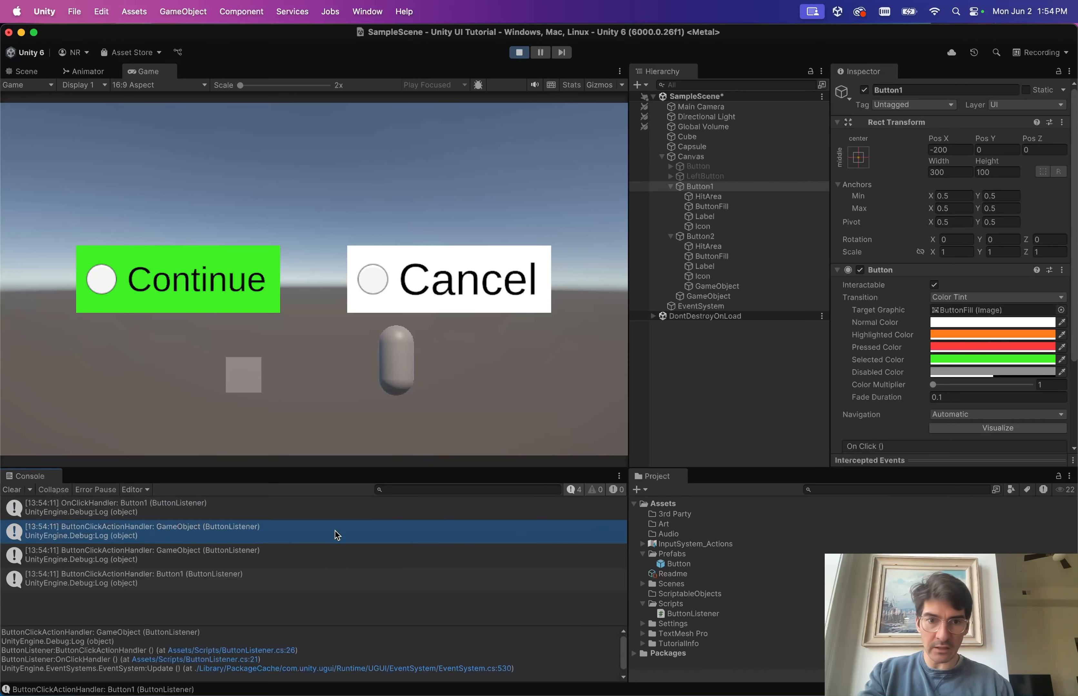
{"action": "left_click", "coordinate": [713, 296]}
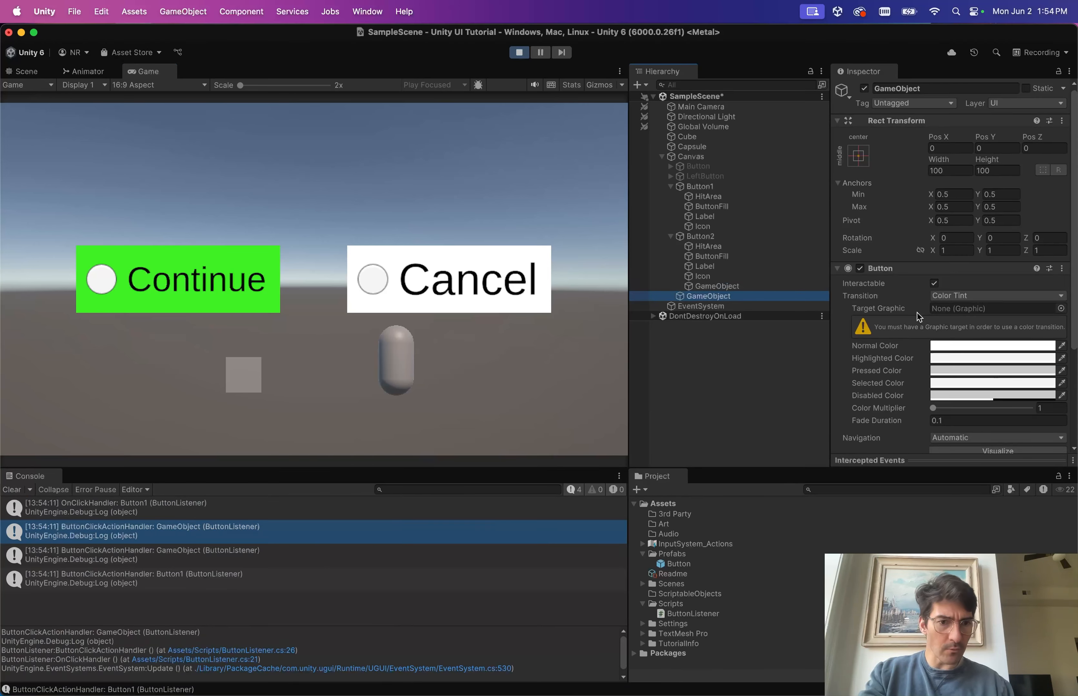
{"action": "scroll", "coordinate": [918, 317], "scroll_direction": "down", "scroll_amount": 5}
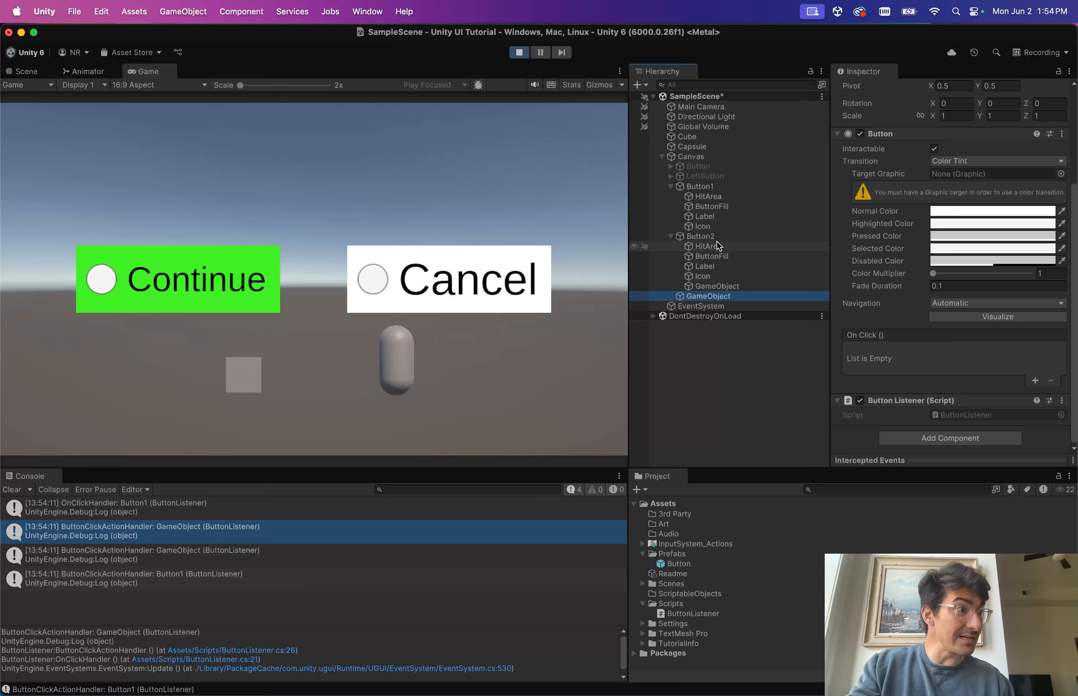
{"action": "left_click", "coordinate": [709, 188]}
{"action": "key", "text": "Left"}
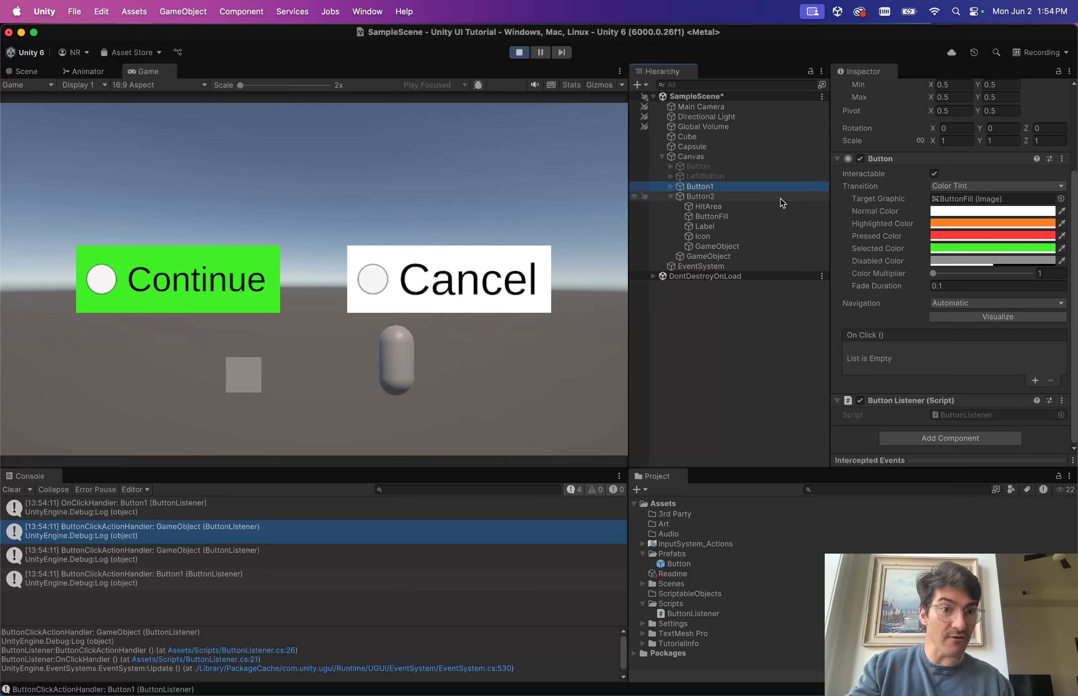
{"action": "scroll", "coordinate": [855, 236], "scroll_direction": "up", "scroll_amount": 5}
{"action": "scroll", "coordinate": [874, 301], "scroll_direction": "down", "scroll_amount": 5}
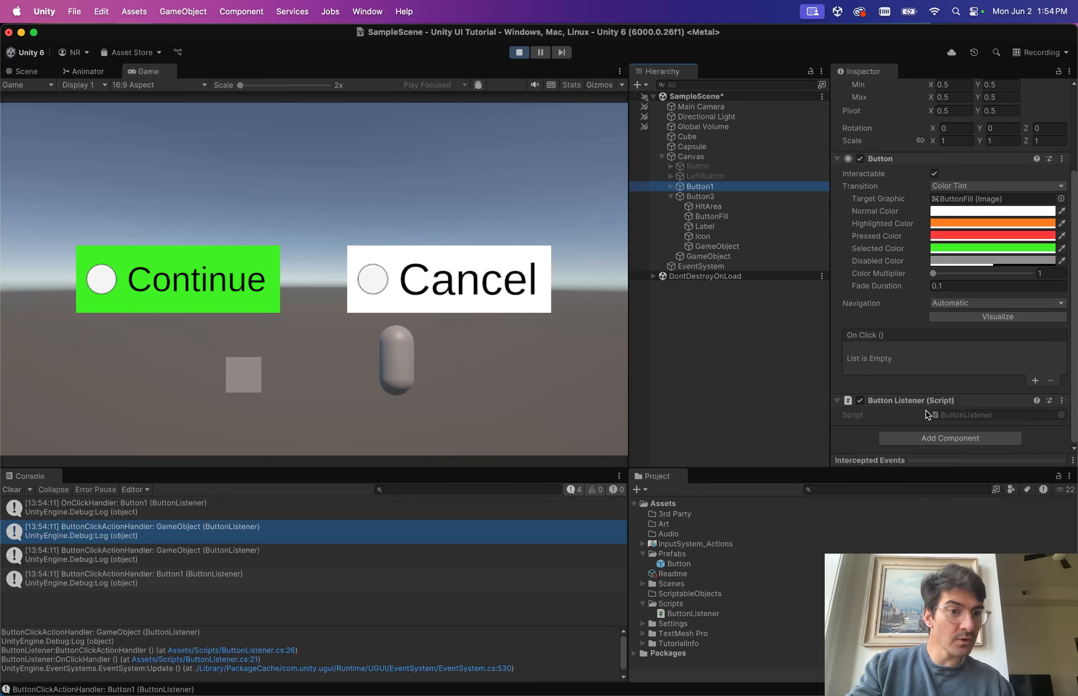
Inspect Button2, its GameObject child and the Canvas-level GameObject for Button Listener scripts.
{"action": "left_click", "coordinate": [670, 197]}
{"action": "left_click", "coordinate": [712, 201]}
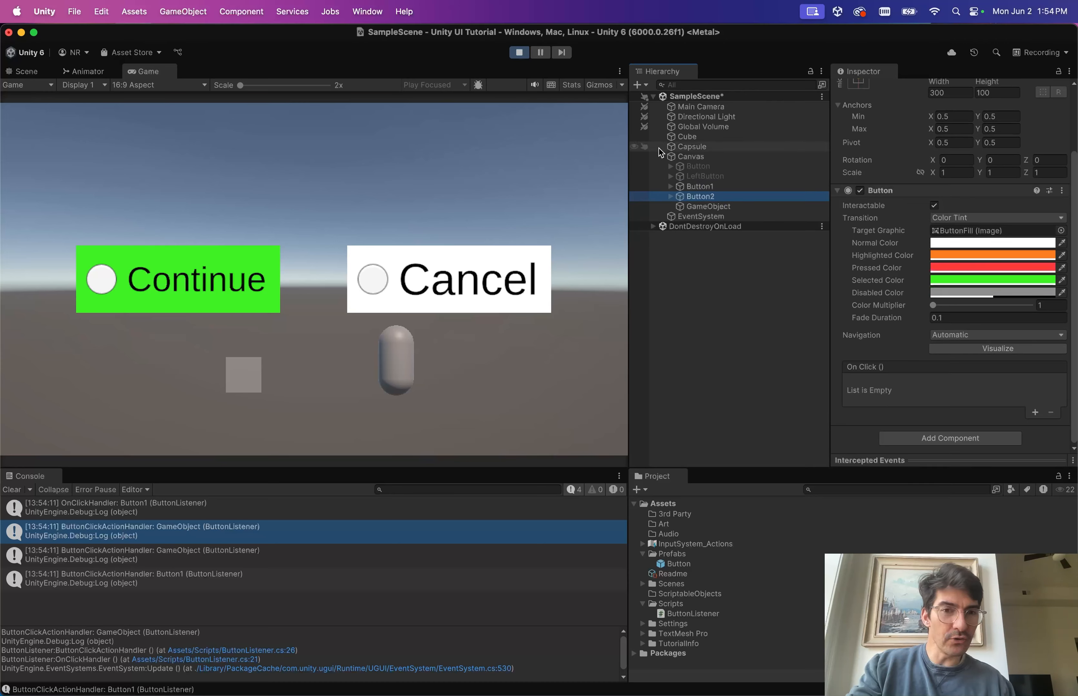
{"action": "left_click", "coordinate": [671, 196]}
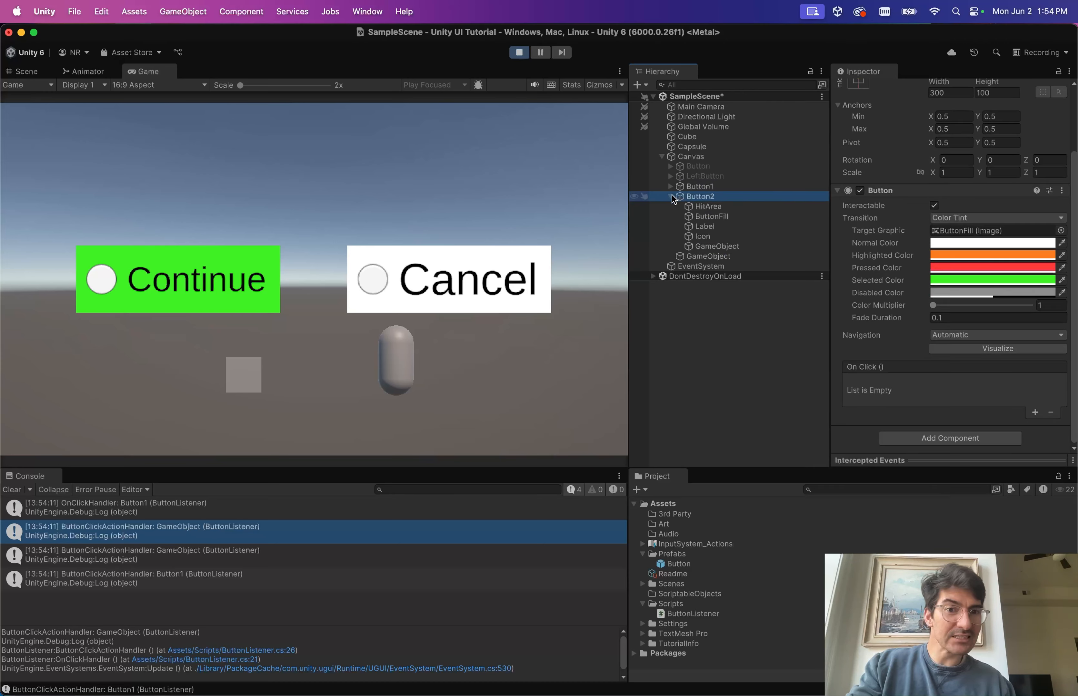
{"action": "left_click", "coordinate": [707, 247]}
{"action": "scroll", "coordinate": [873, 181], "scroll_direction": "down", "scroll_amount": 3}
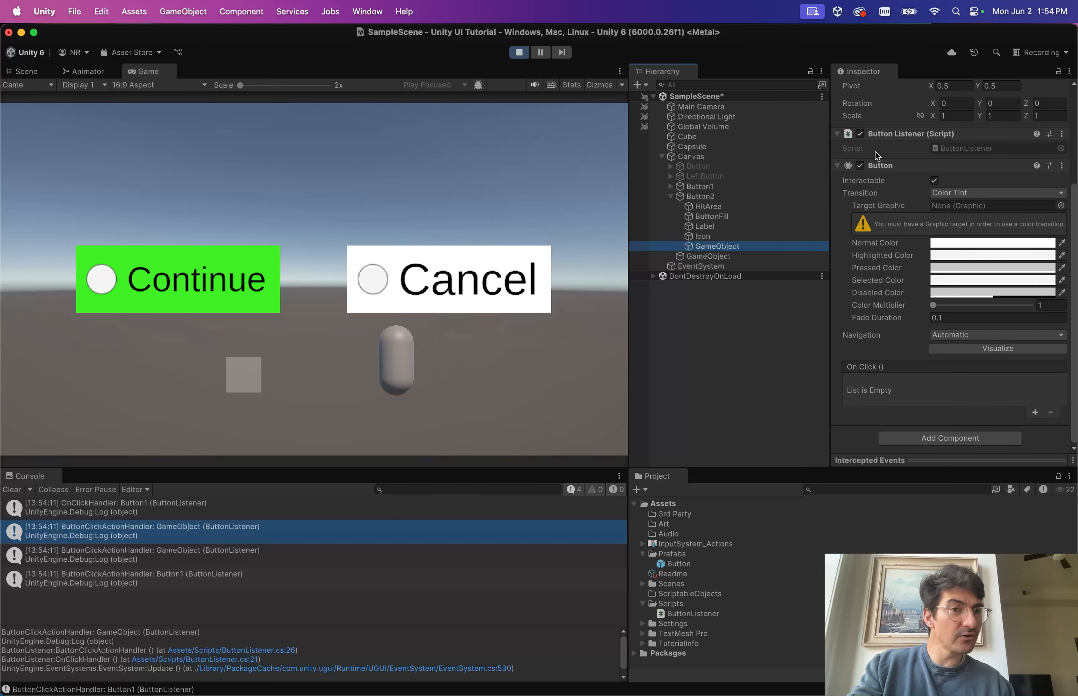
{"action": "left_click", "coordinate": [670, 197]}
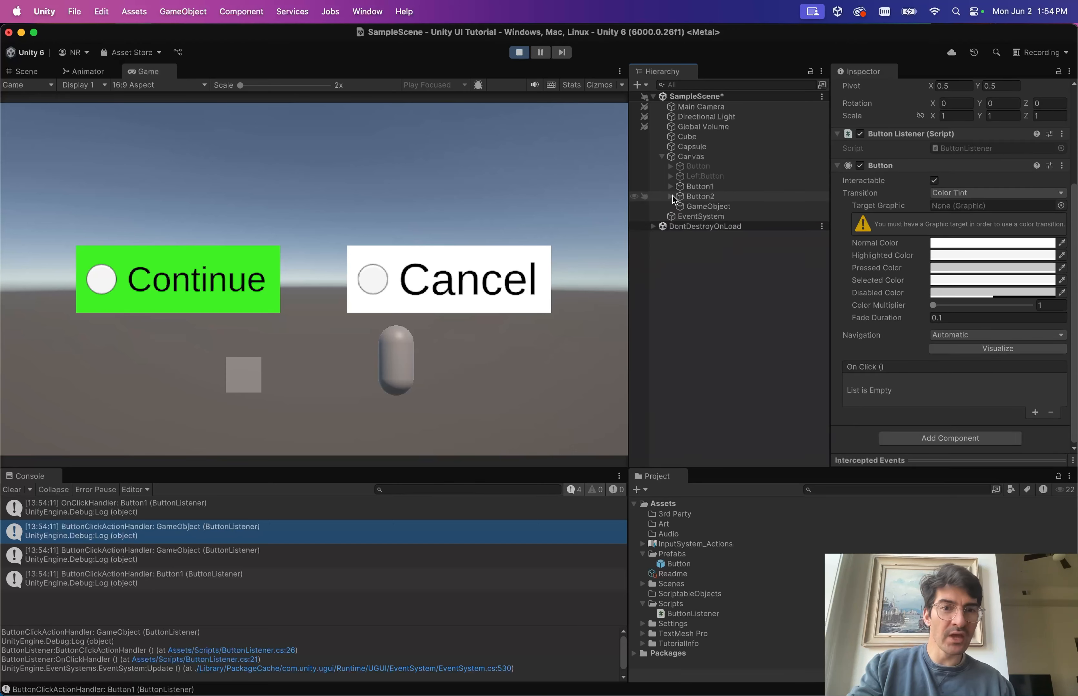
{"action": "left_click", "coordinate": [719, 207]}
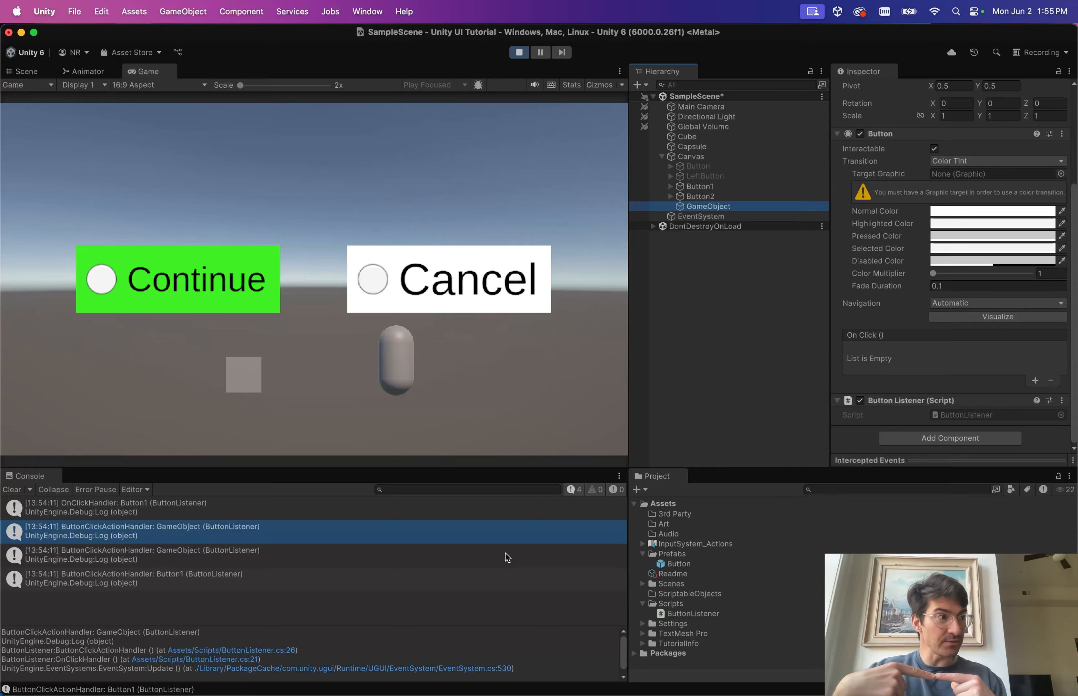
{"action": "key", "text": "ctrl+Right"}
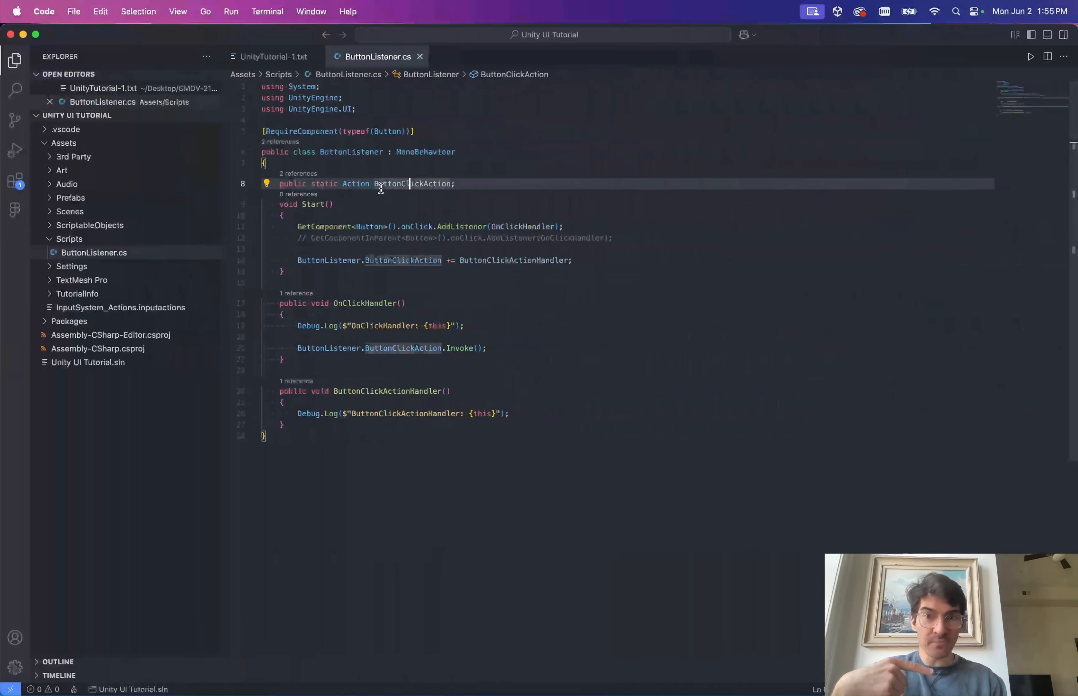
{"action": "left_click", "coordinate": [365, 184]}
{"action": "double_click", "coordinate": [390, 183]}
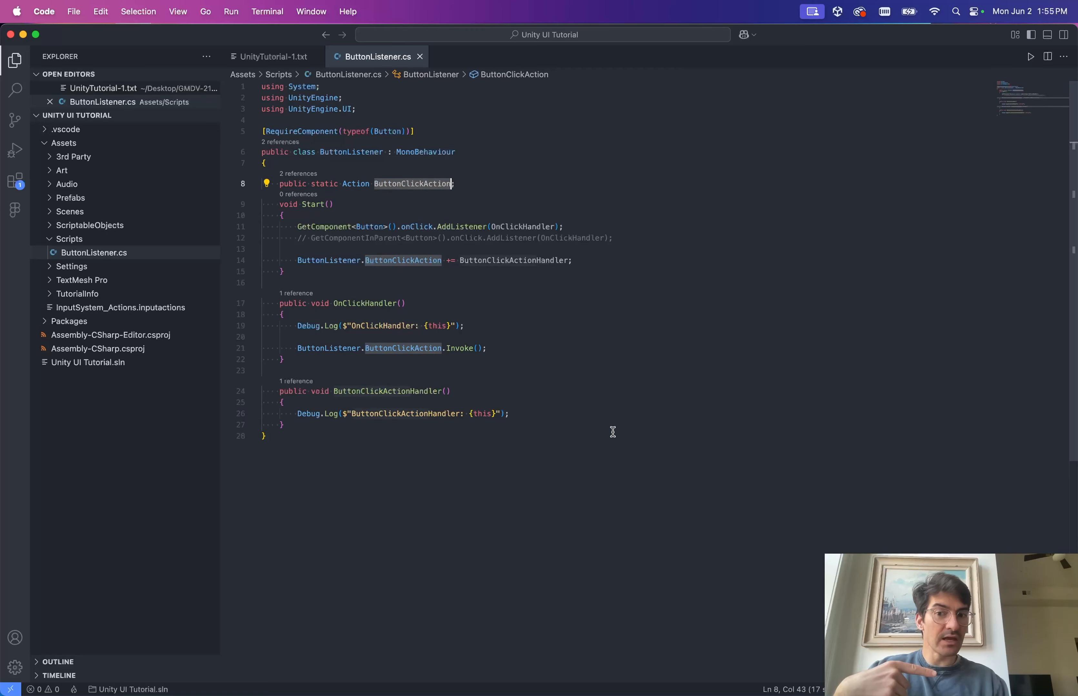
{"action": "triple_click", "coordinate": [359, 392]}
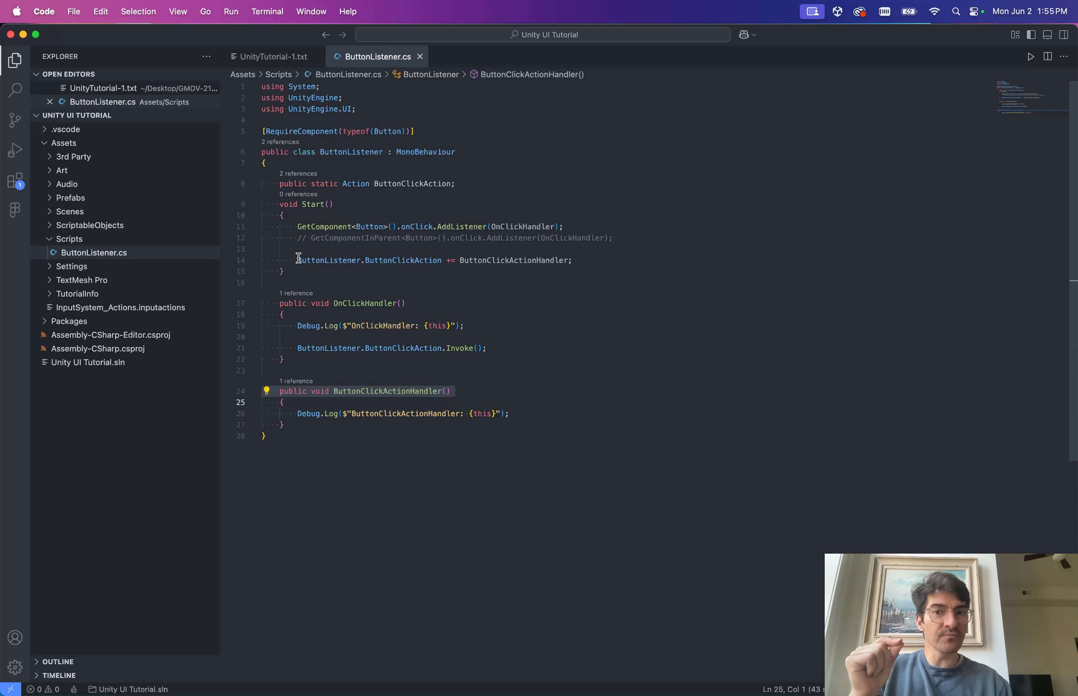
{"action": "left_click_drag", "start_coordinate": [292, 257], "coordinate": [606, 258]}
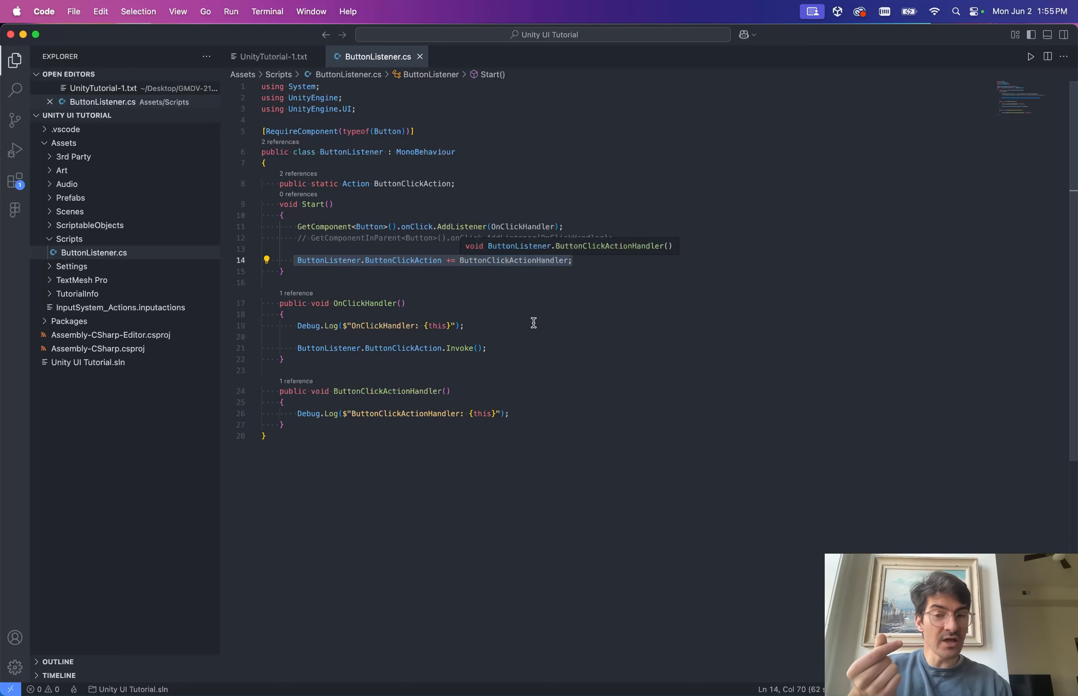
{"action": "double_click", "coordinate": [413, 185]}
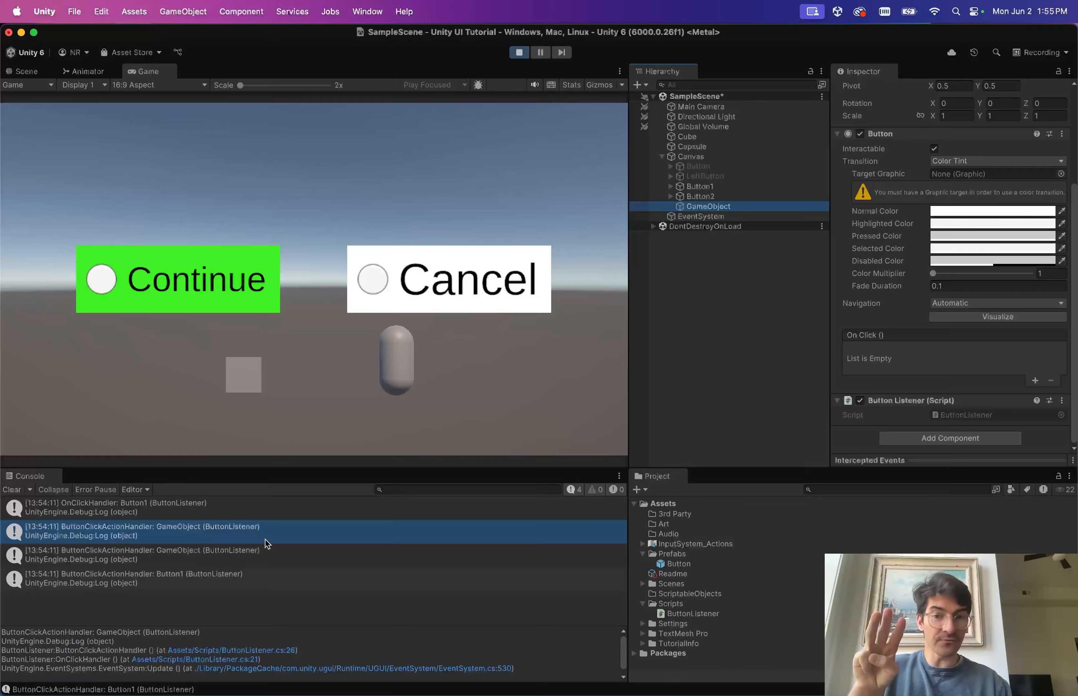
Try renaming the Canvas-level GameObject while in play mode, then cancel the rename.
{"action": "key", "text": "ctrl+Right"}
{"action": "key", "text": "ctrl+Left"}
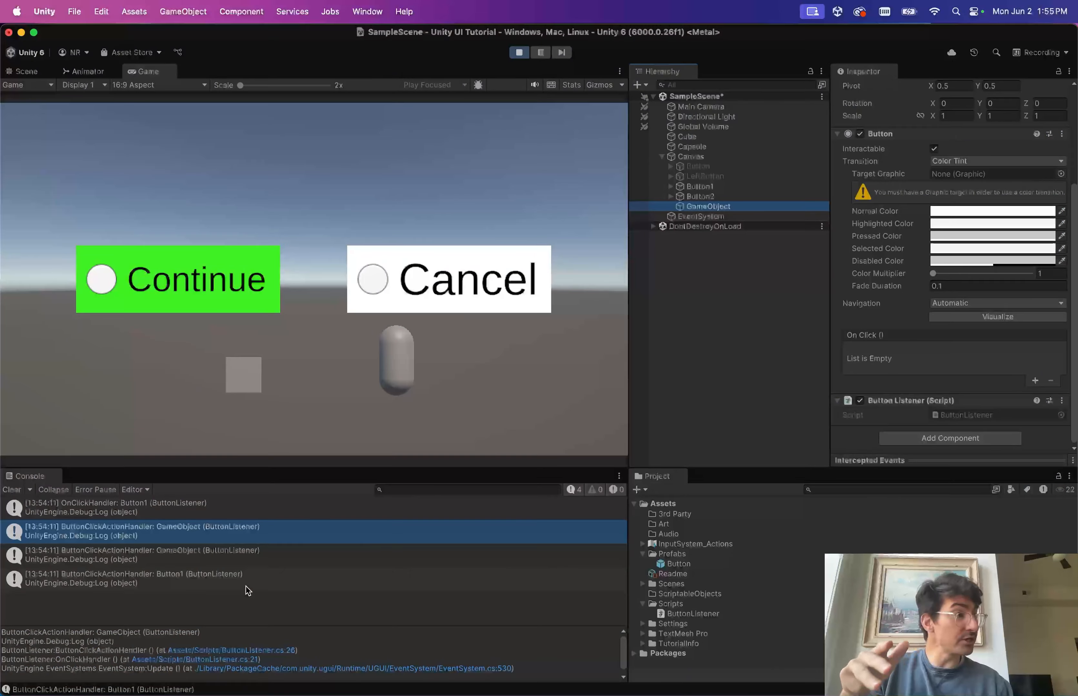
{"action": "left_click", "coordinate": [671, 196]}
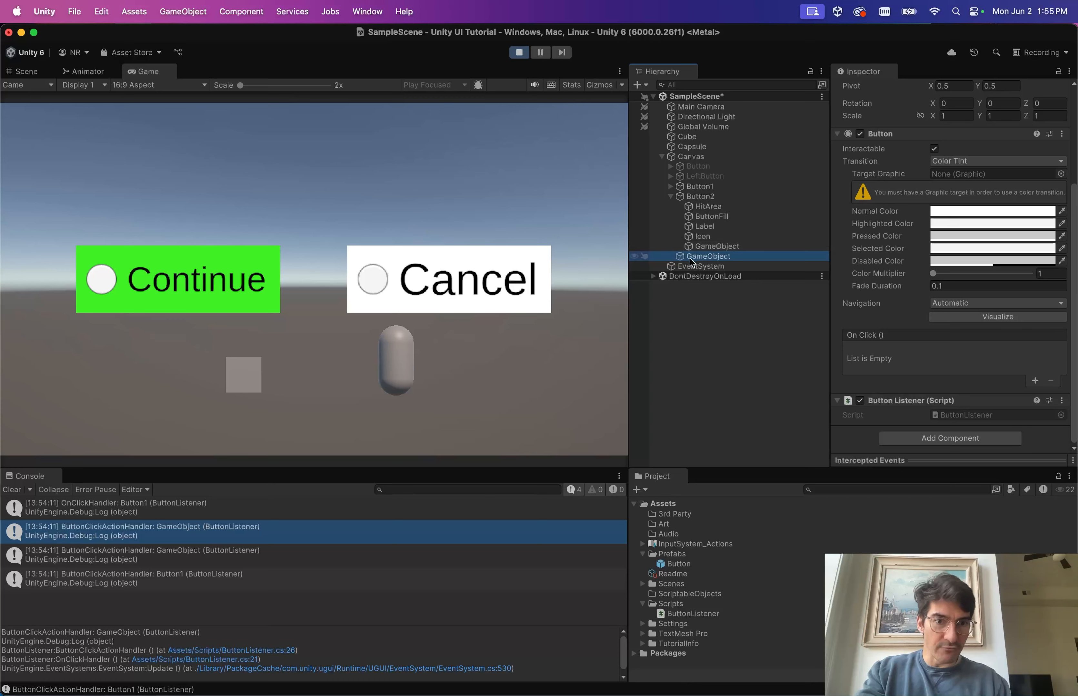
{"action": "left_click", "coordinate": [704, 256]}
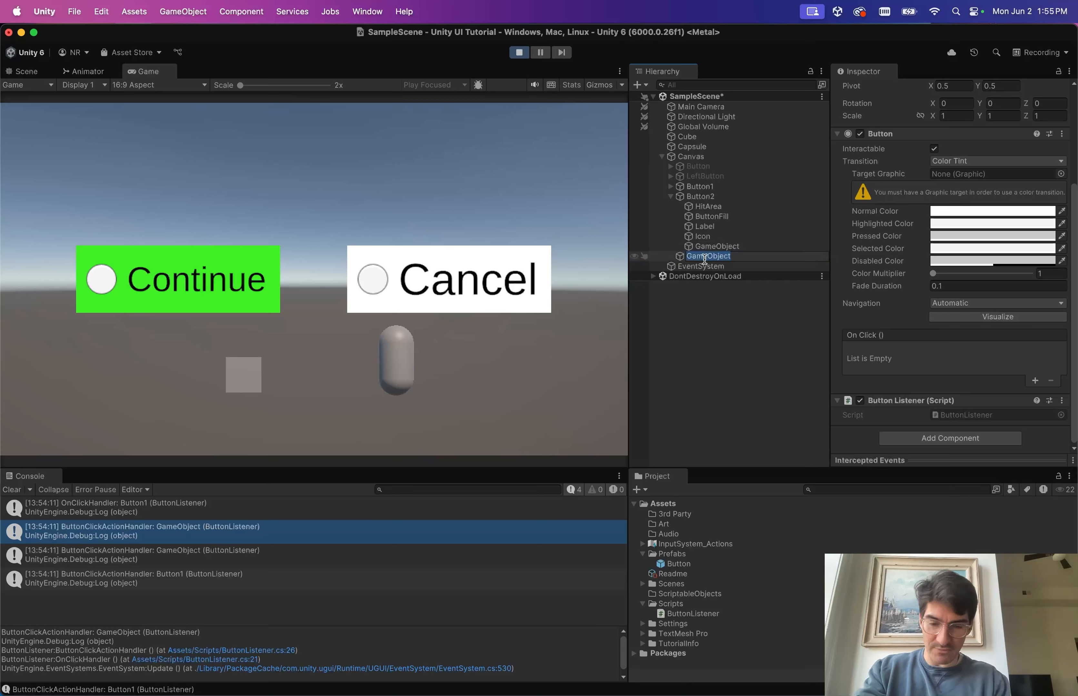
{"action": "type", "text": "OthAd"}
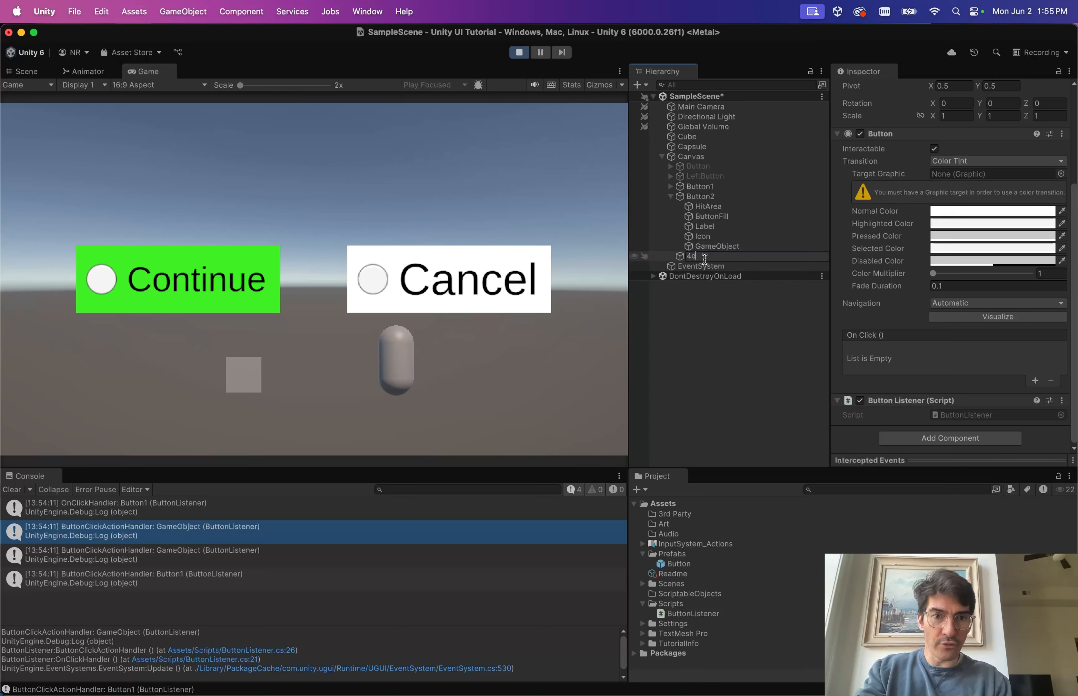
{"action": "key", "text": "Escape"}
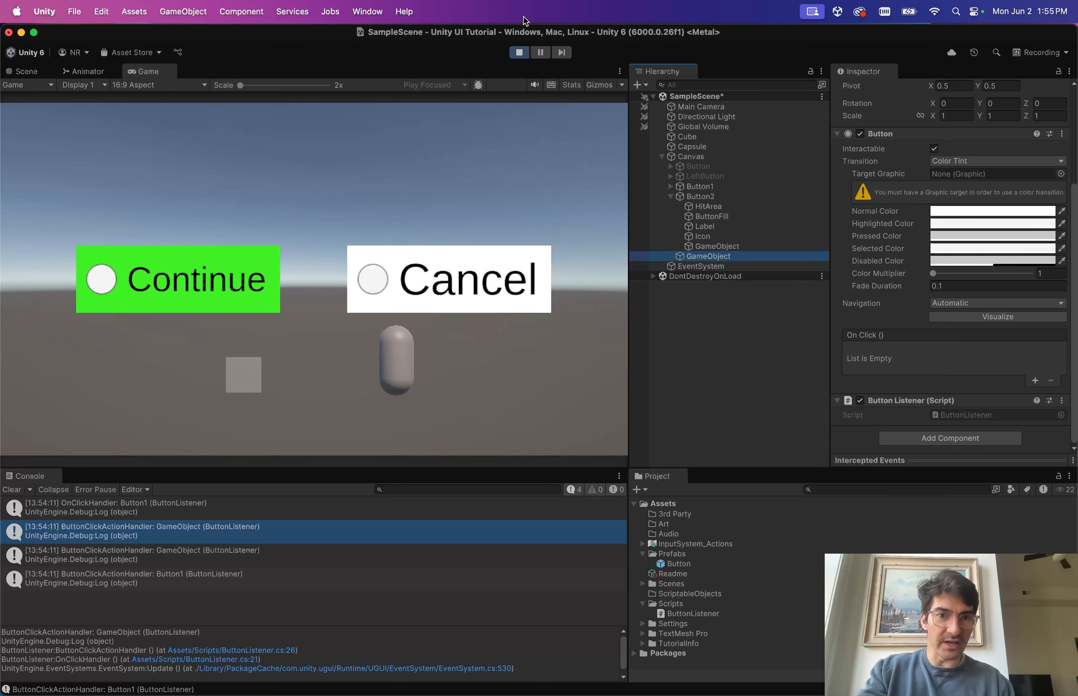
Exit play mode, rename the Canvas-level GameObject to 3rdListener, and play the scene again.
{"action": "left_click", "coordinate": [519, 53]}
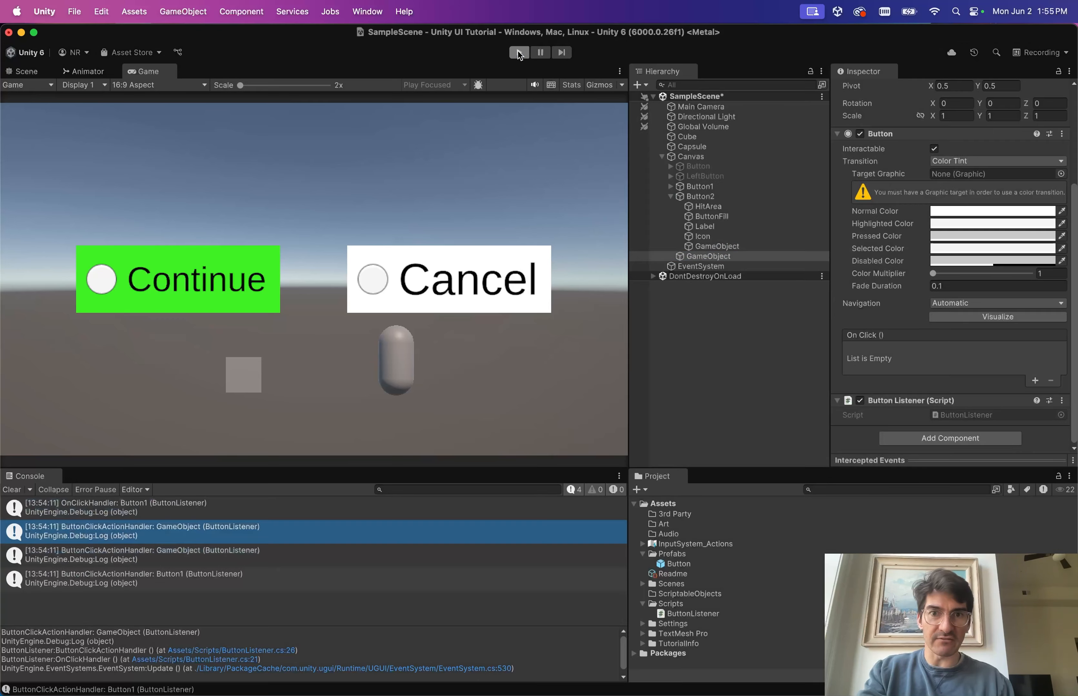
{"action": "left_click", "coordinate": [703, 248]}
{"action": "key", "text": "Down"}
{"action": "key", "text": "Return"}
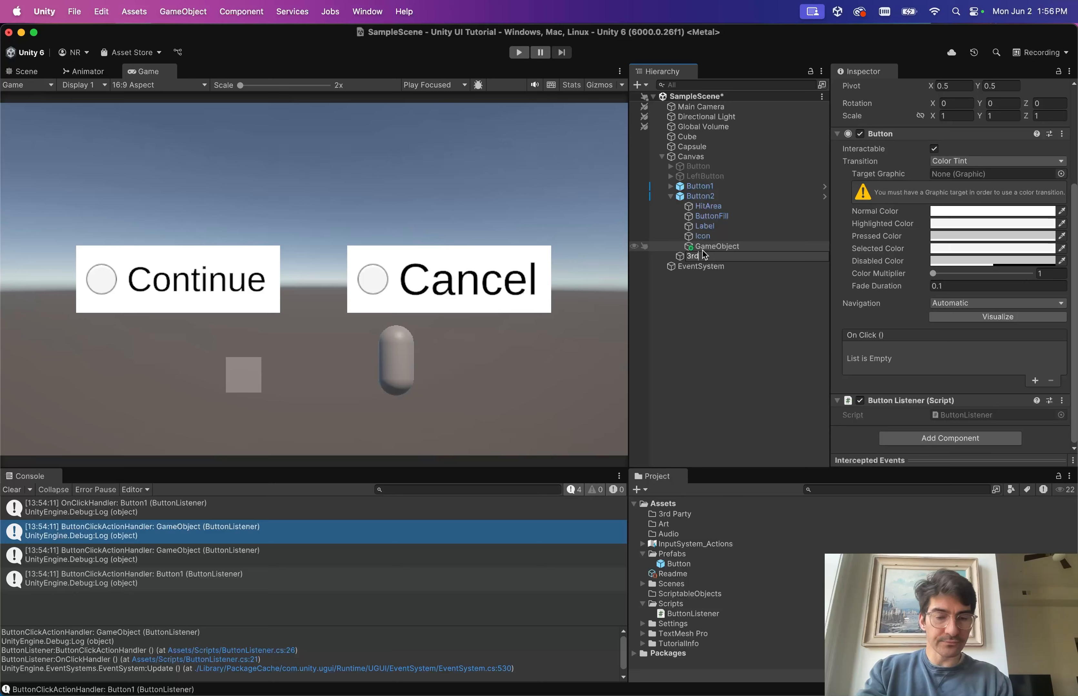
{"action": "type", "text": "3rdL"}
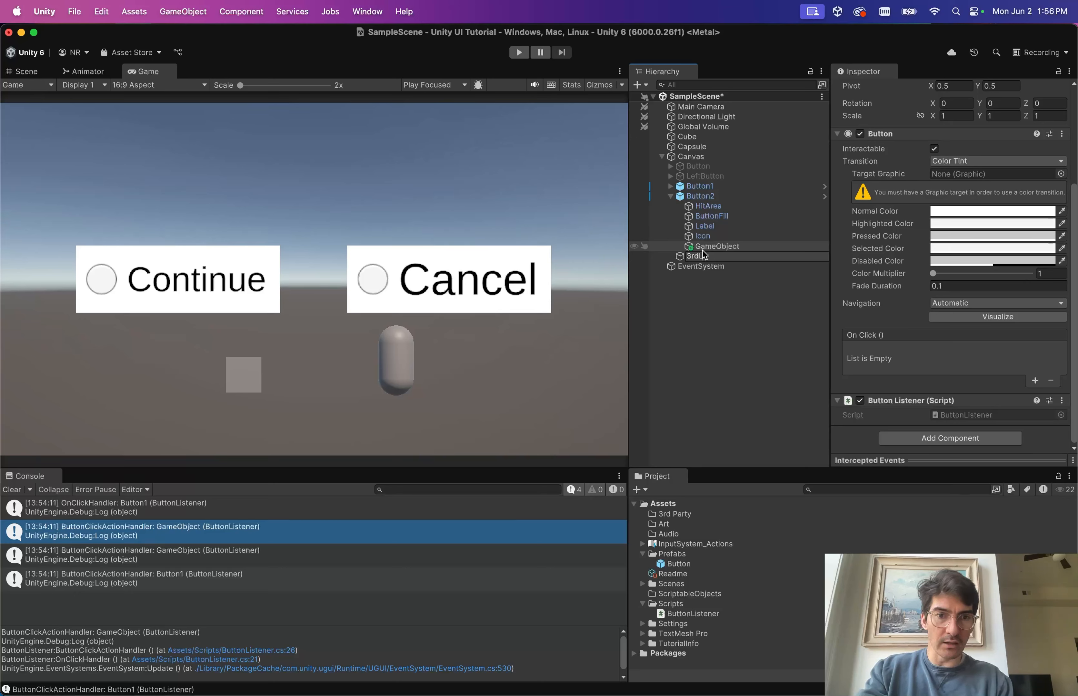
{"action": "type", "text": "istener"}
{"action": "key", "text": "Return"}
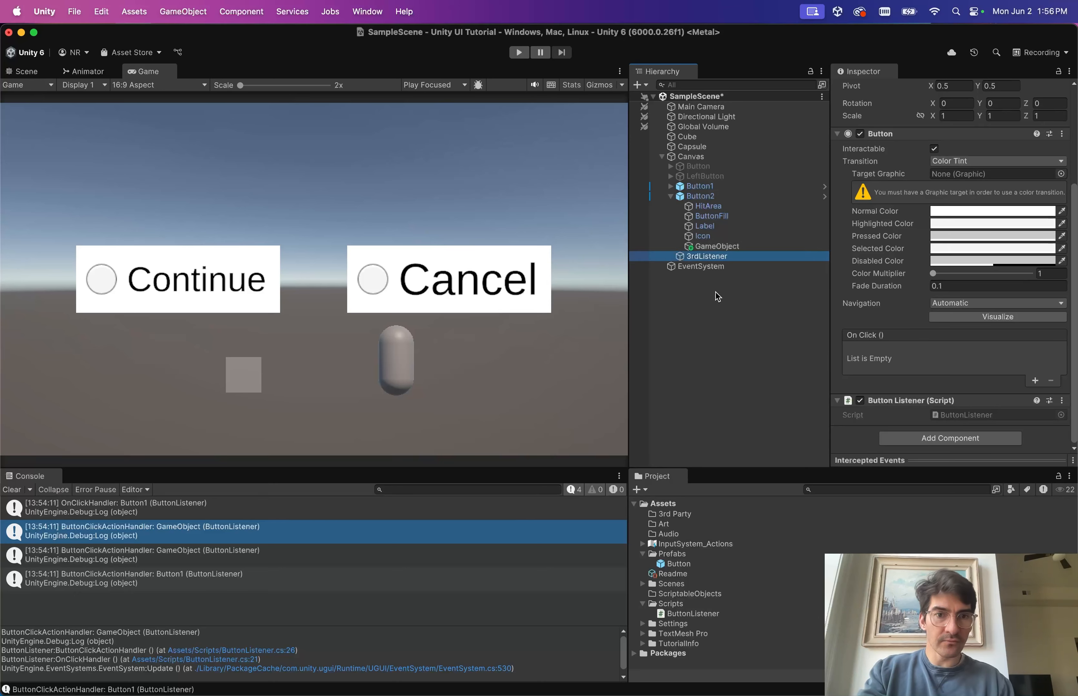
{"action": "left_click", "coordinate": [517, 48]}
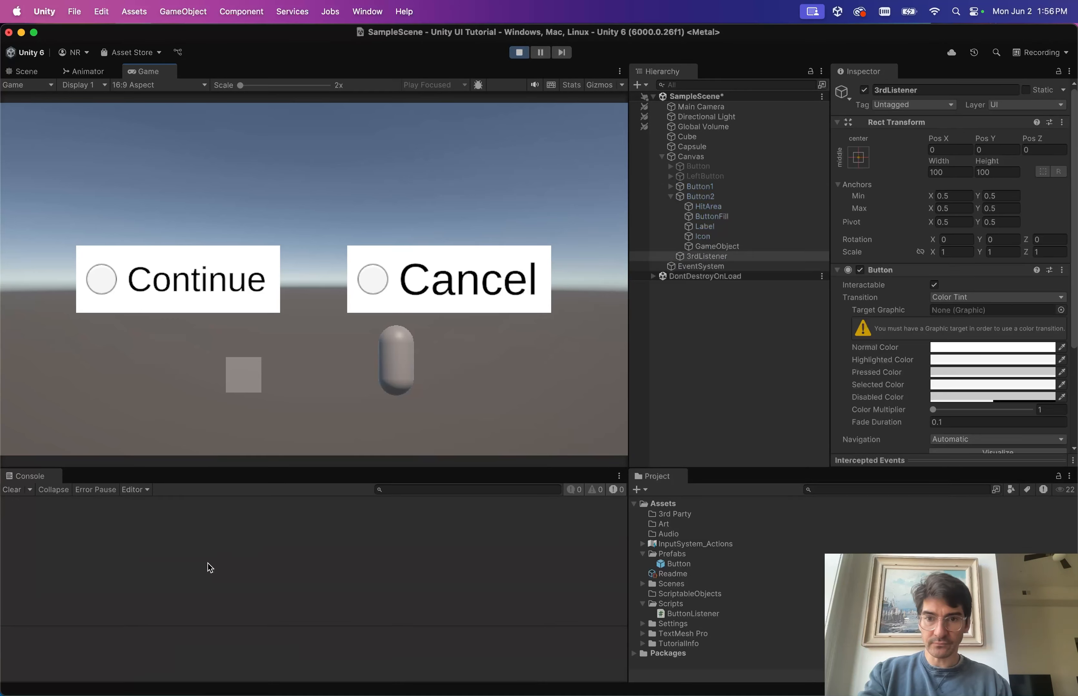
Press Continue, then compare GameObject, 3rdListener and Button1 against the Console's handler logs.
{"action": "left_click", "coordinate": [188, 263]}
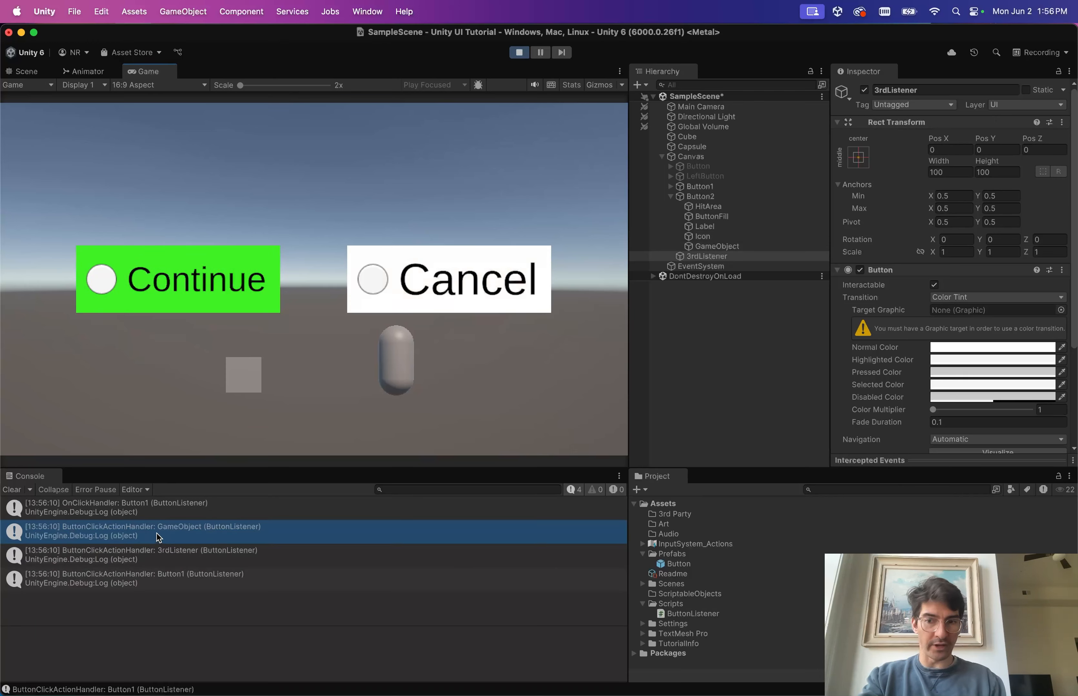
{"action": "left_click", "coordinate": [710, 247]}
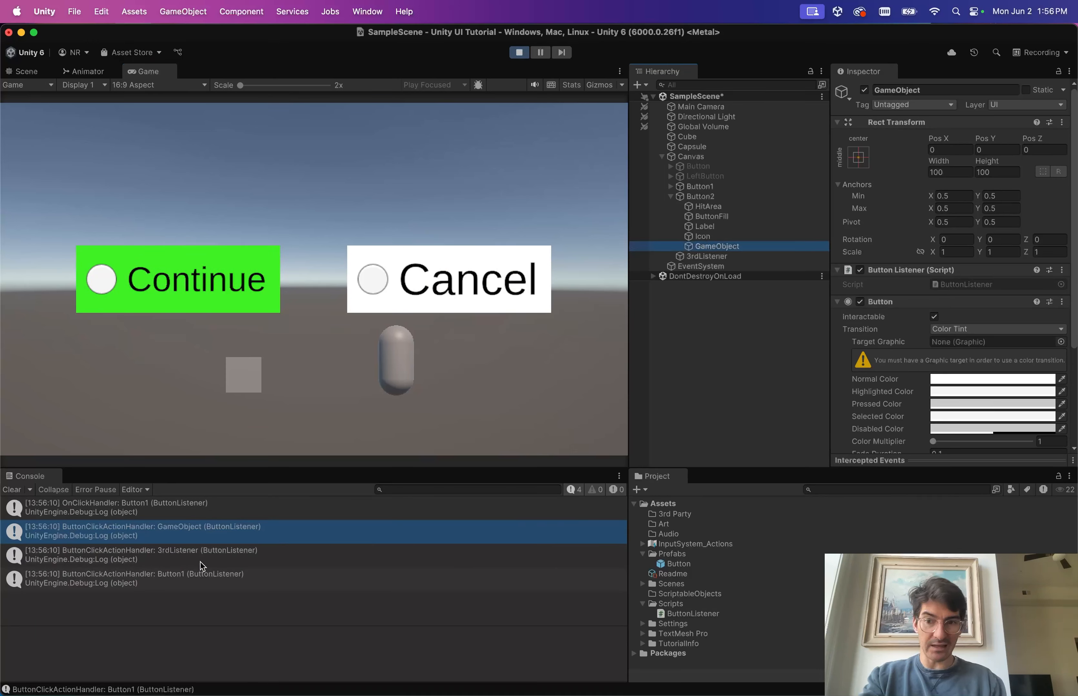
{"action": "left_click", "coordinate": [696, 257]}
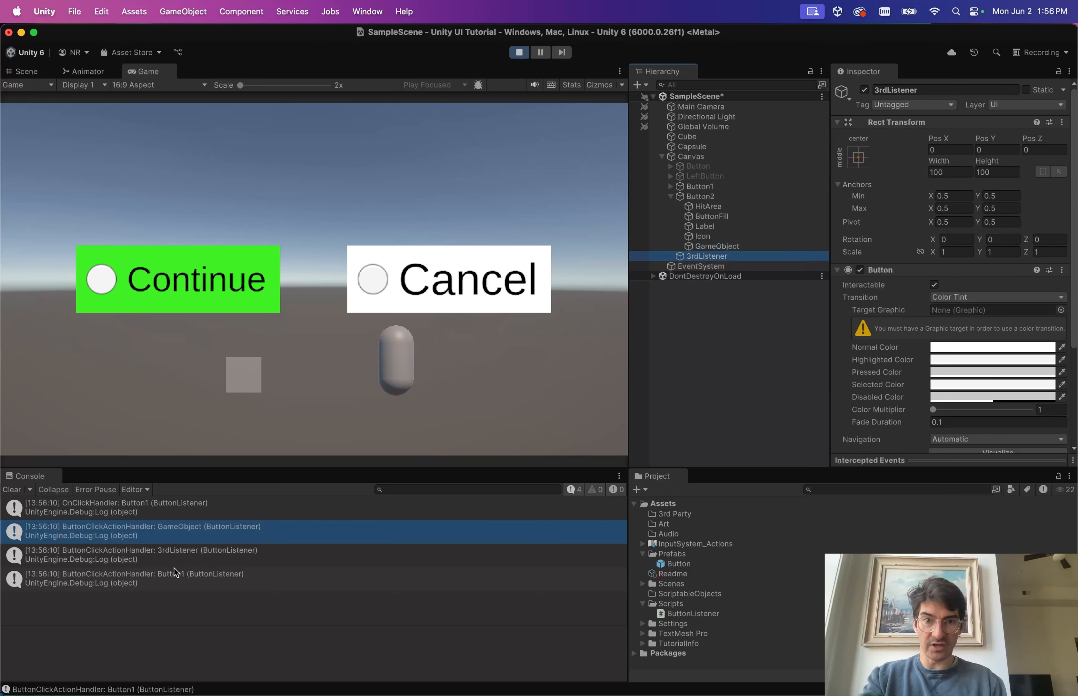
{"action": "left_click", "coordinate": [699, 186]}
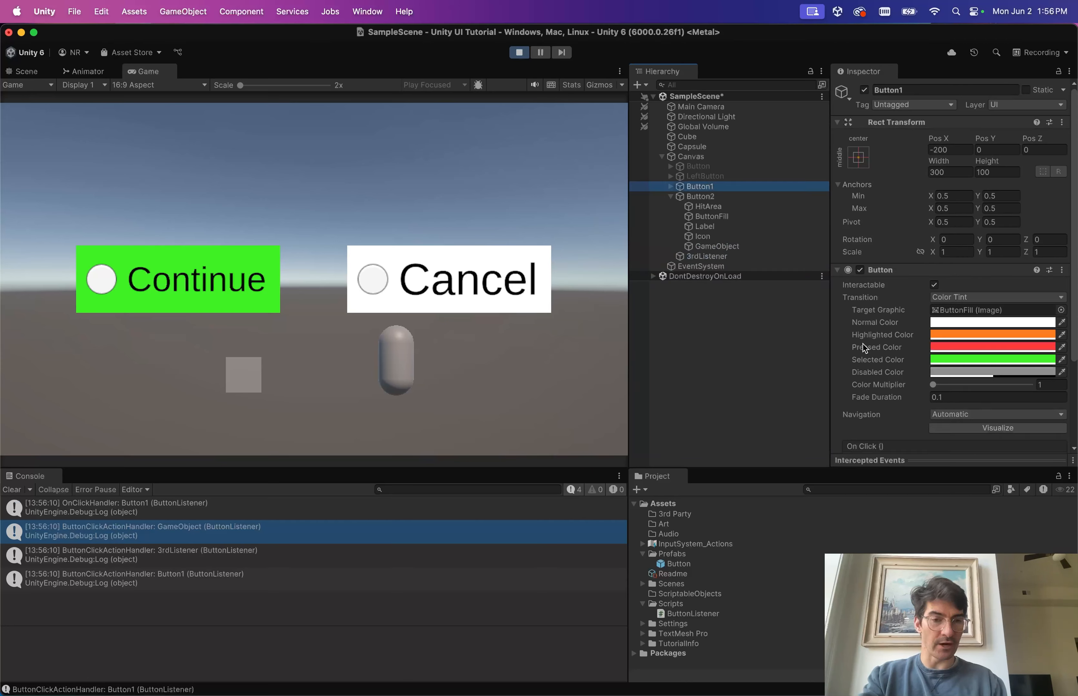
{"action": "scroll", "coordinate": [862, 345], "scroll_direction": "down", "scroll_amount": 1}
{"action": "scroll", "coordinate": [863, 345], "scroll_direction": "up", "scroll_amount": 1}
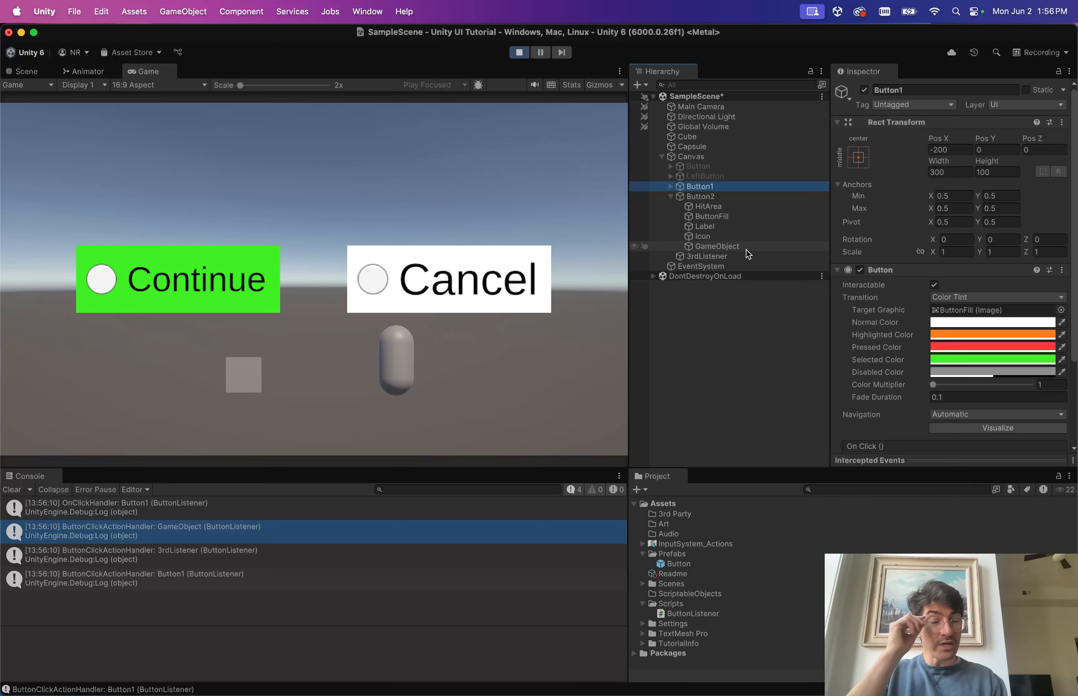
{"action": "left_click", "coordinate": [253, 231]}
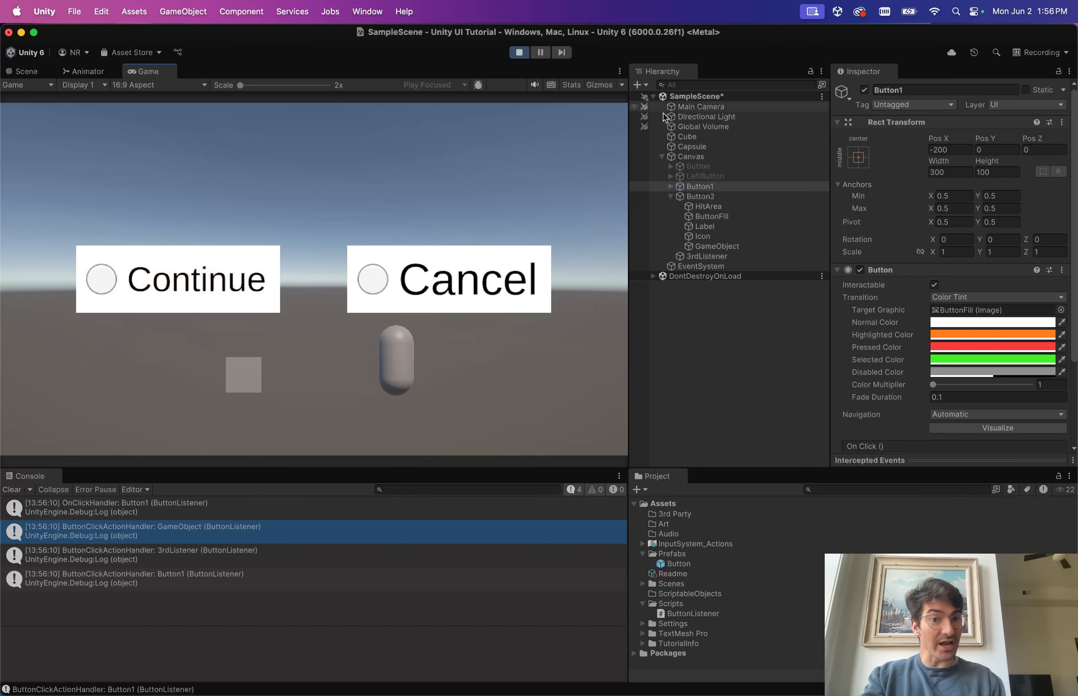
{"action": "left_click", "coordinate": [704, 258]}
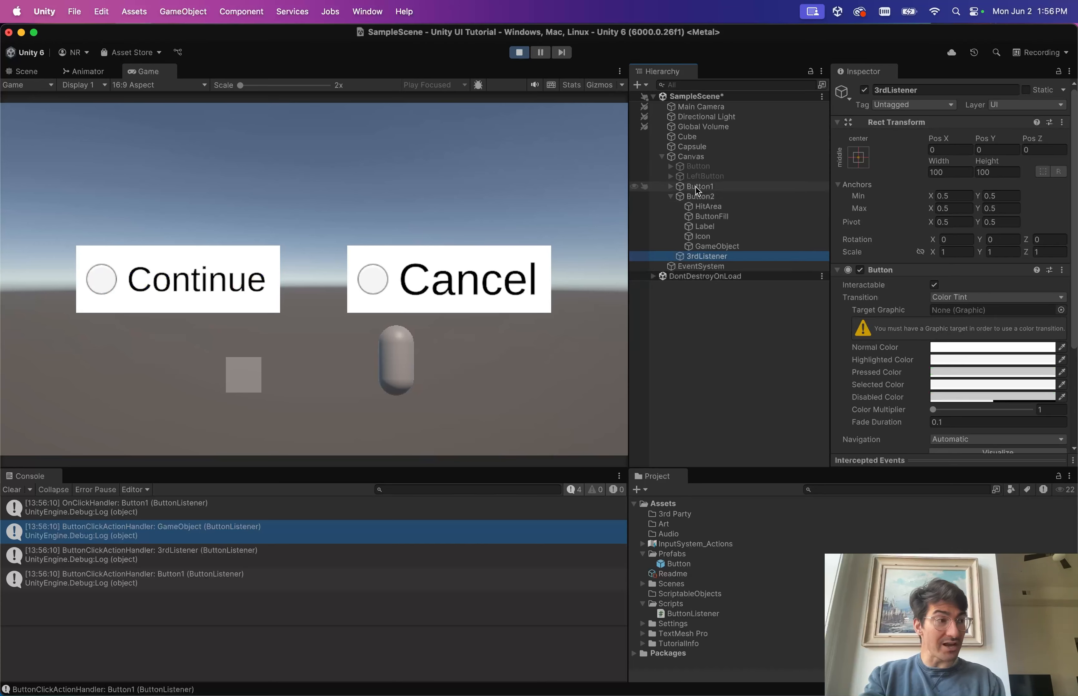
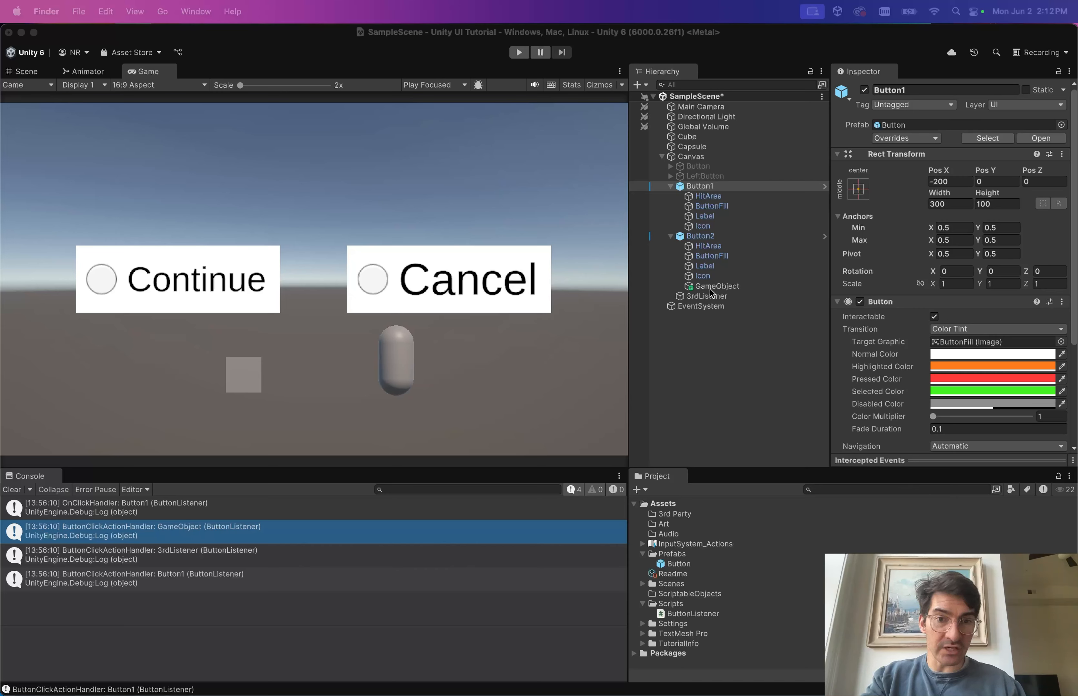
Delete the 3rdListener object and Button2 (the Cancel button) from the Hierarchy.
{"action": "left_click", "coordinate": [710, 238]}
{"action": "left_click", "coordinate": [700, 295]}
{"action": "key", "text": "super+BackSpace"}
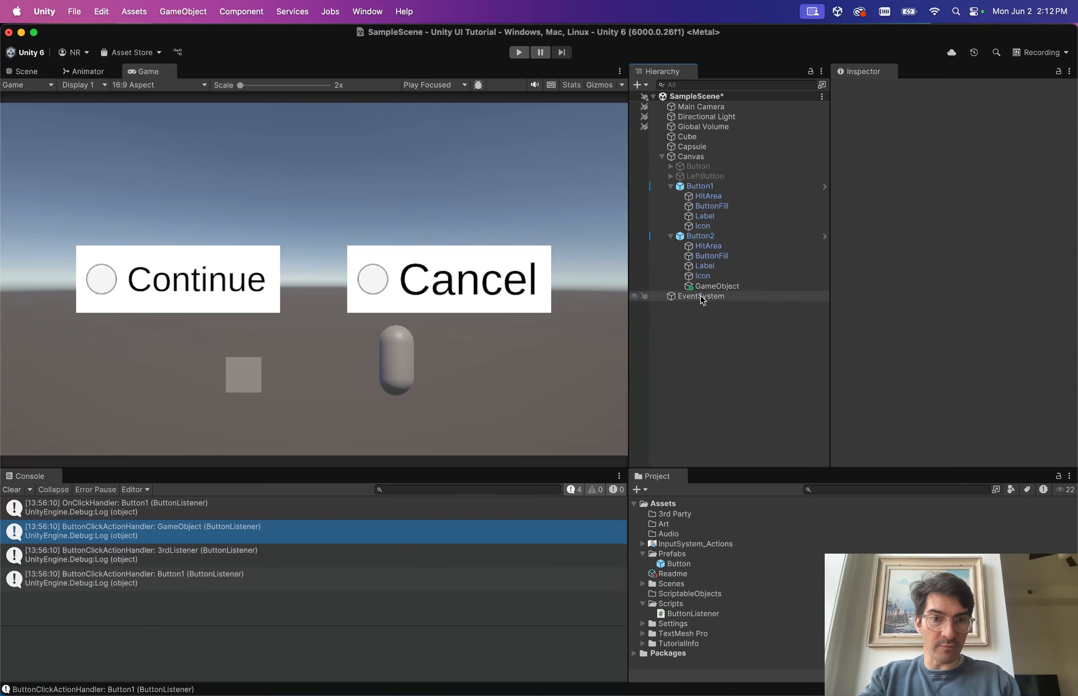
{"action": "left_click", "coordinate": [708, 239]}
{"action": "key", "text": "super+BackSpace"}
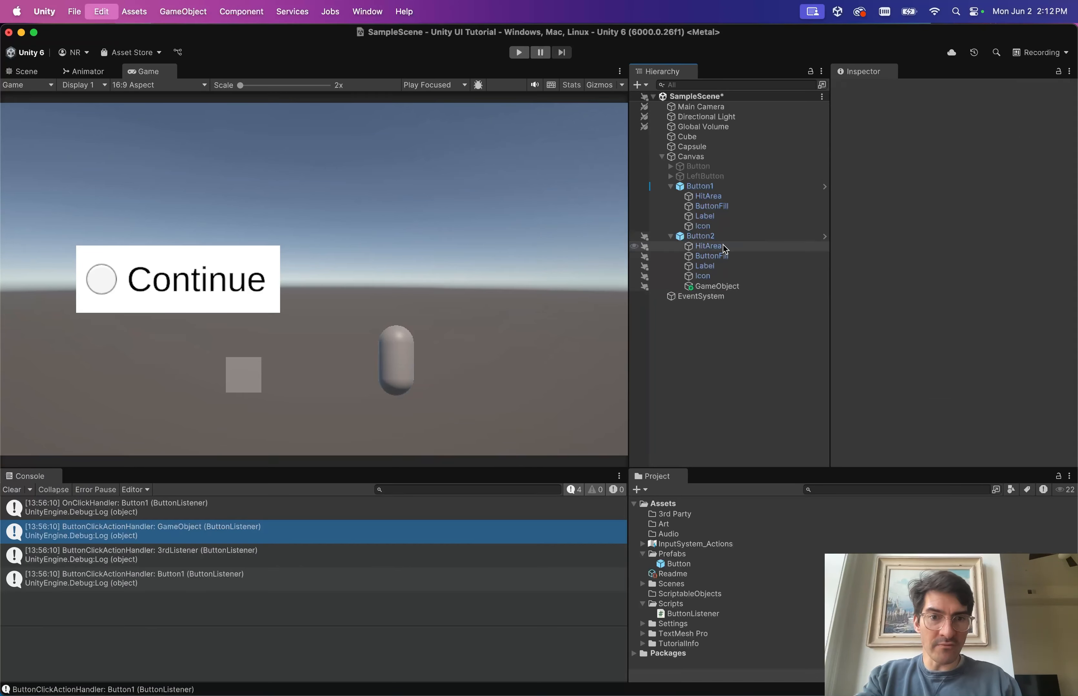
Inspect Button1's components in the Inspector, then switch to VS Code.
{"action": "left_click", "coordinate": [712, 186]}
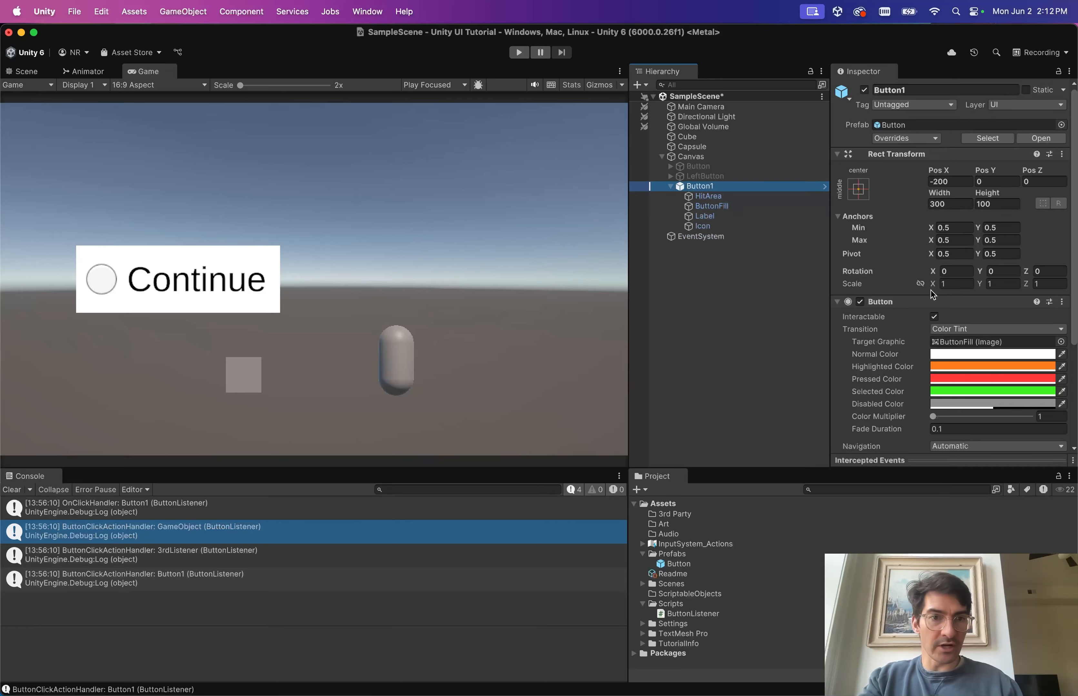
{"action": "scroll", "coordinate": [886, 274], "scroll_direction": "down", "scroll_amount": 2}
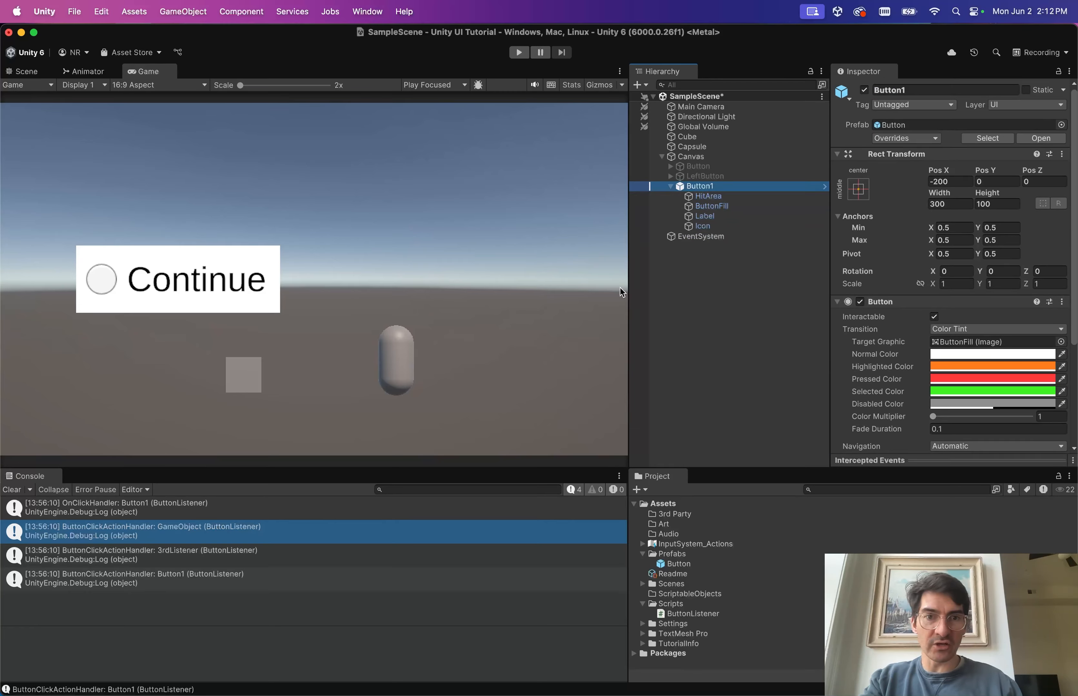
{"action": "scroll", "coordinate": [888, 374], "scroll_direction": "down", "scroll_amount": 5}
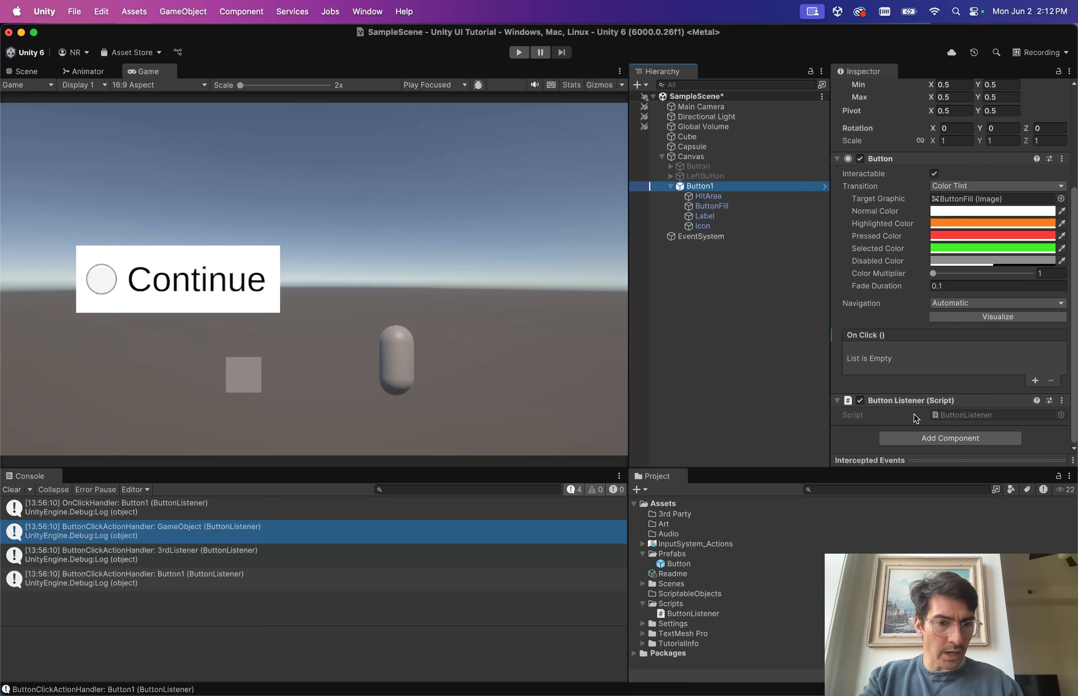
{"action": "scroll", "coordinate": [912, 409], "scroll_direction": "up", "scroll_amount": 1}
{"action": "scroll", "coordinate": [883, 399], "scroll_direction": "up", "scroll_amount": 6}
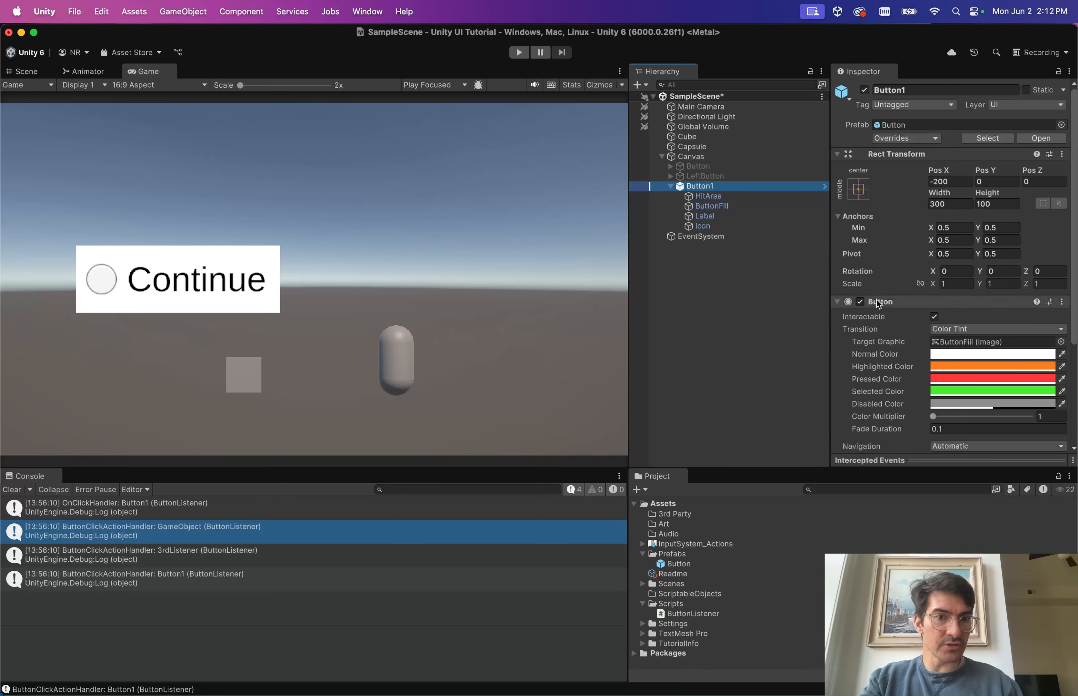
{"action": "scroll", "coordinate": [882, 320], "scroll_direction": "down", "scroll_amount": 6}
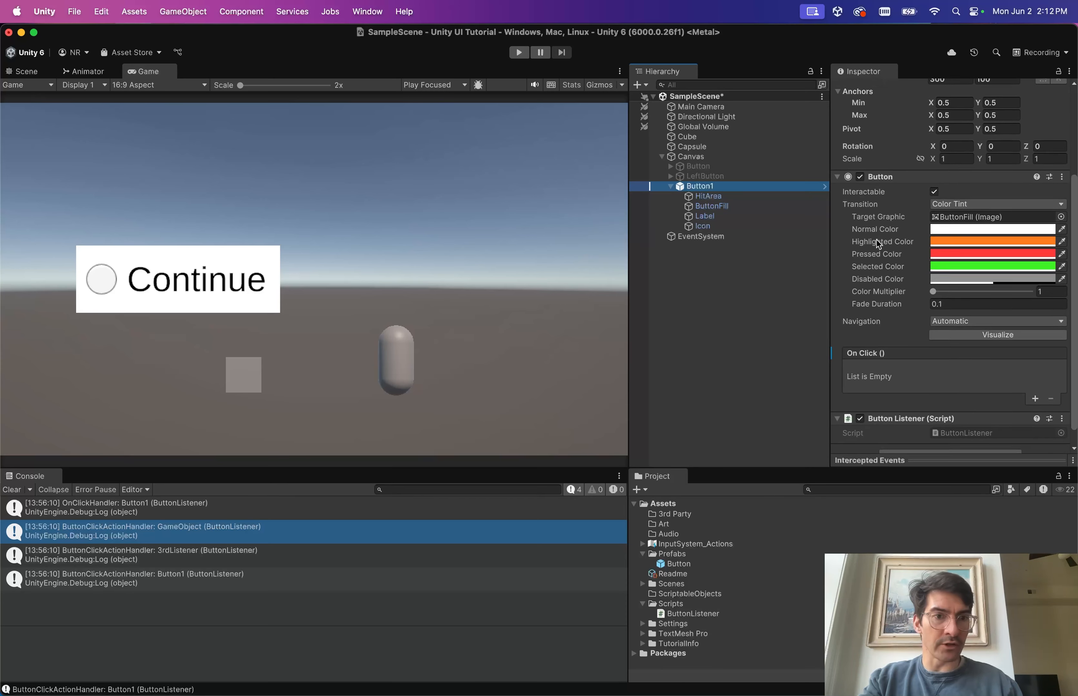
{"action": "key", "text": "ctrl+Right"}
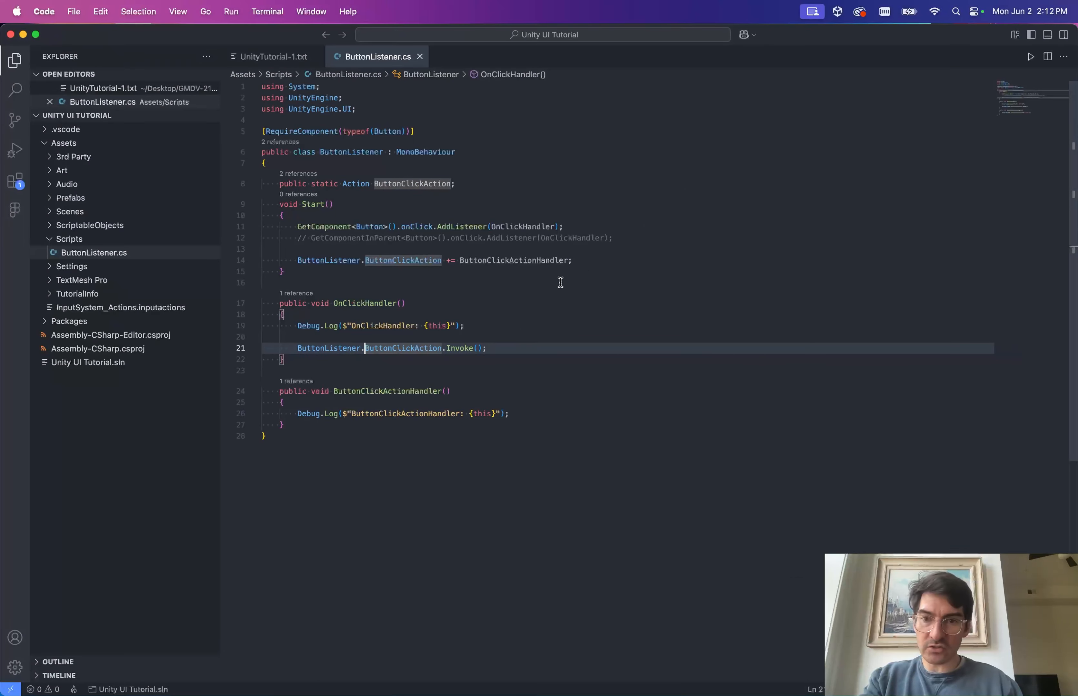
Remove the ButtonClickAction += line, the commented GetComponentInParent line and ButtonClickActionHandler, then save.
{"action": "left_click", "coordinate": [576, 286]}
{"action": "left_click", "coordinate": [601, 257]}
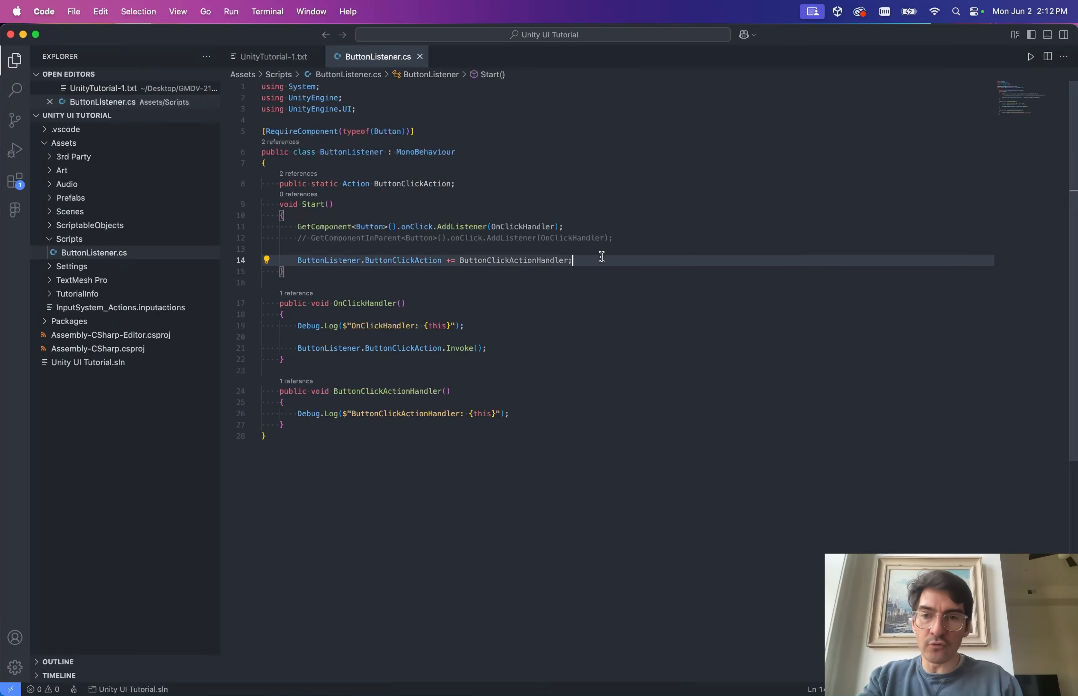
{"action": "key", "text": "super+BackSpace"}
{"action": "key", "text": "super+BackSpace"}
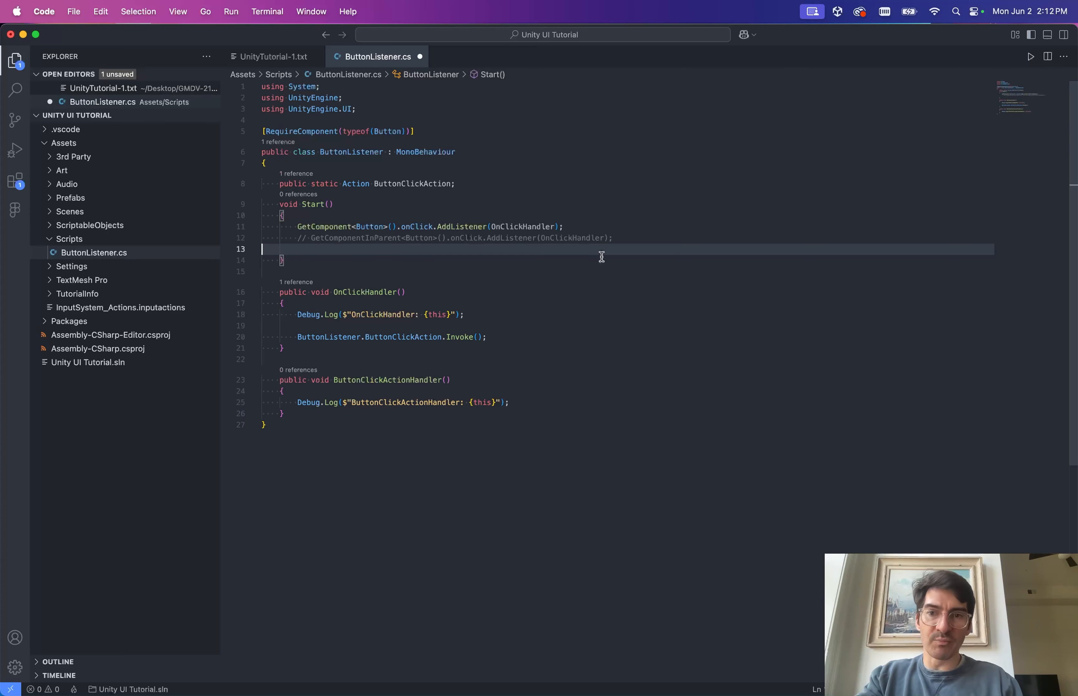
{"action": "key", "text": "BackSpace"}
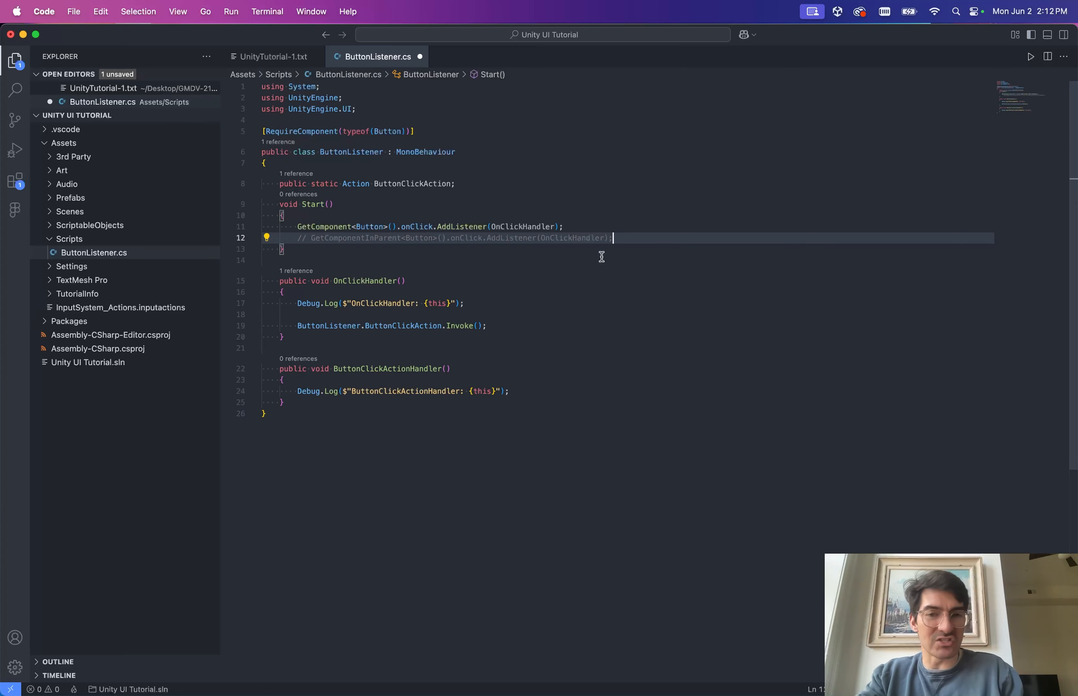
{"action": "key", "text": "shift+Up"}
{"action": "key", "text": "BackSpace"}
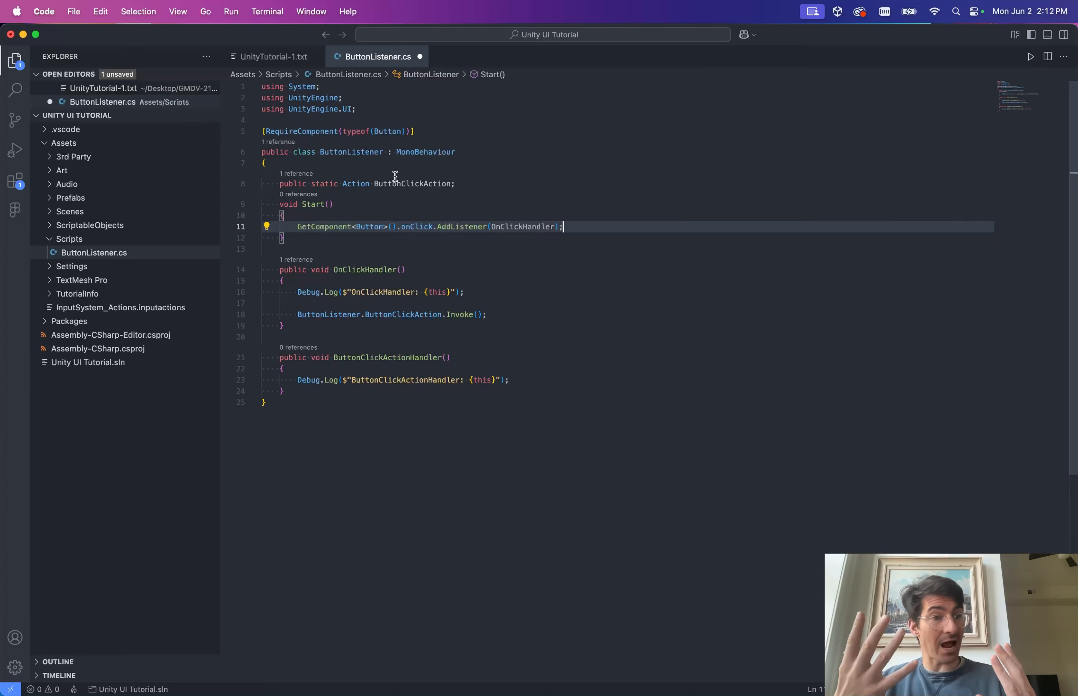
{"action": "left_click_drag", "start_coordinate": [301, 392], "coordinate": [298, 332]}
{"action": "key", "text": "BackSpace"}
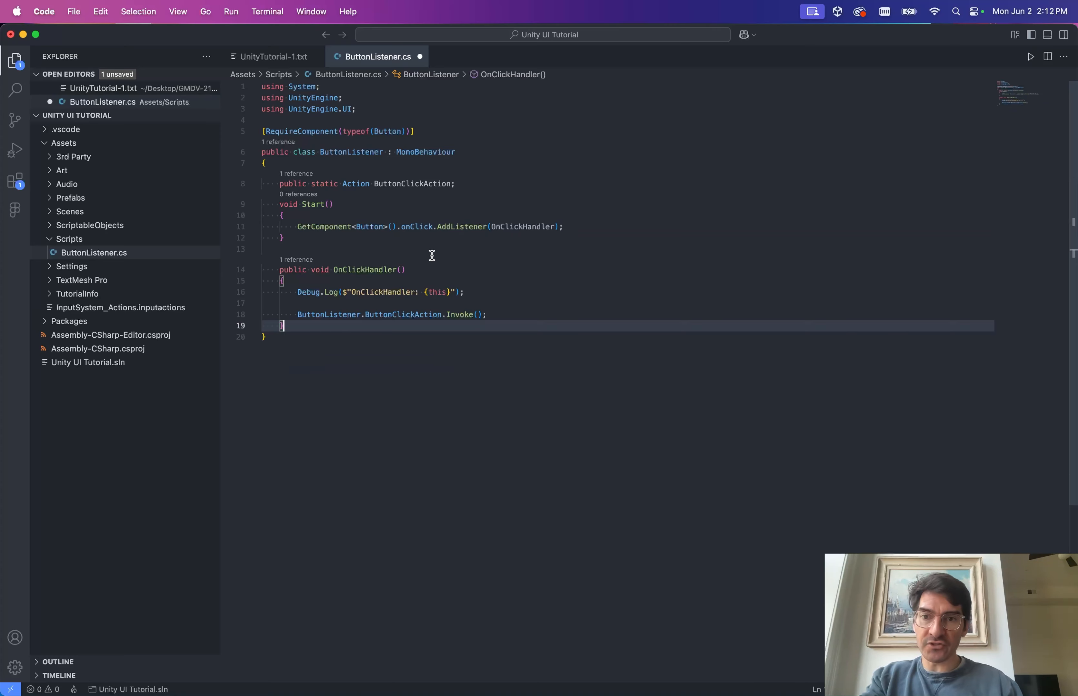
{"action": "key", "text": "super+s"}
Walk through Start's GetComponent<Button>().onClick registration and OnClickHandler's ButtonClickAction invoke.
{"action": "left_click", "coordinate": [400, 213]}
{"action": "double_click", "coordinate": [342, 229]}
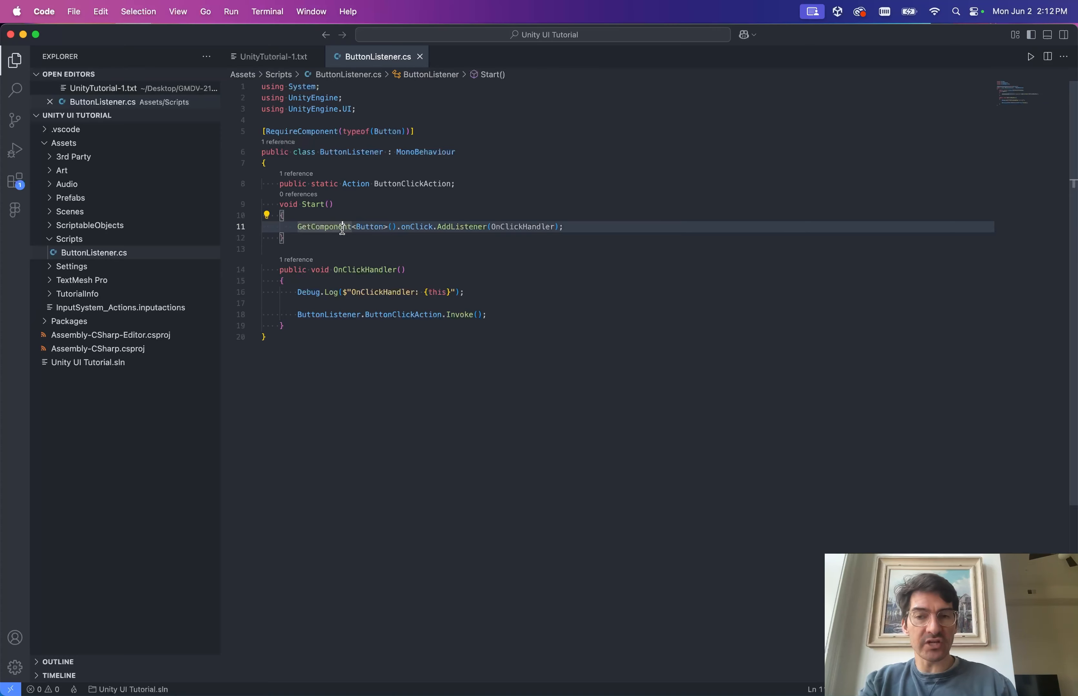
{"action": "double_click", "coordinate": [369, 227]}
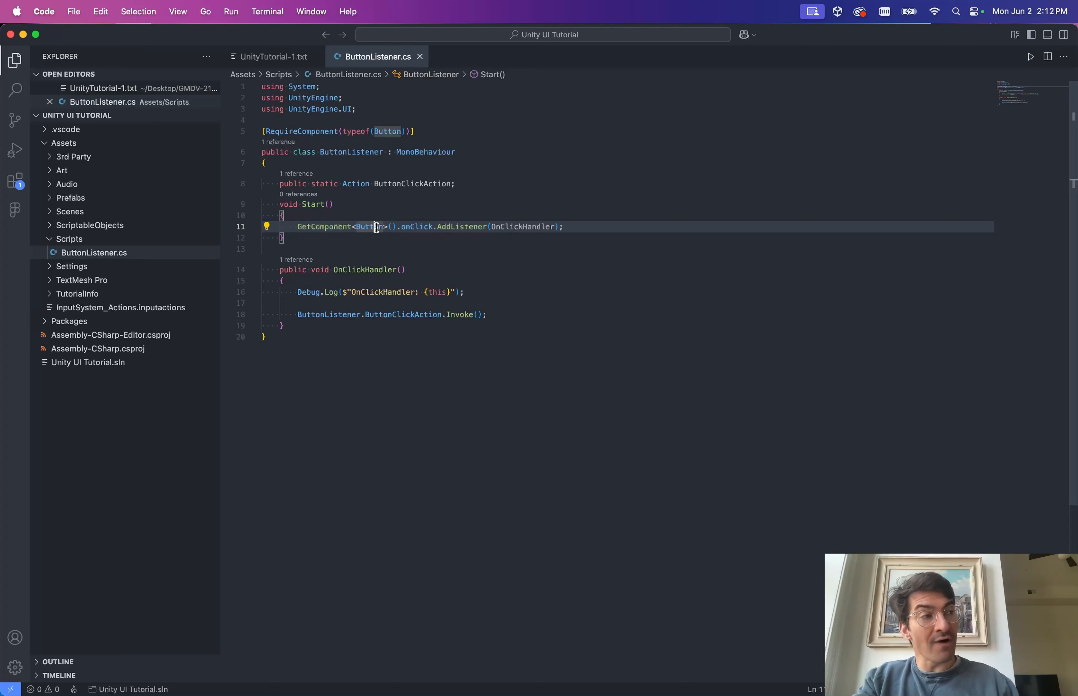
{"action": "double_click", "coordinate": [412, 227]}
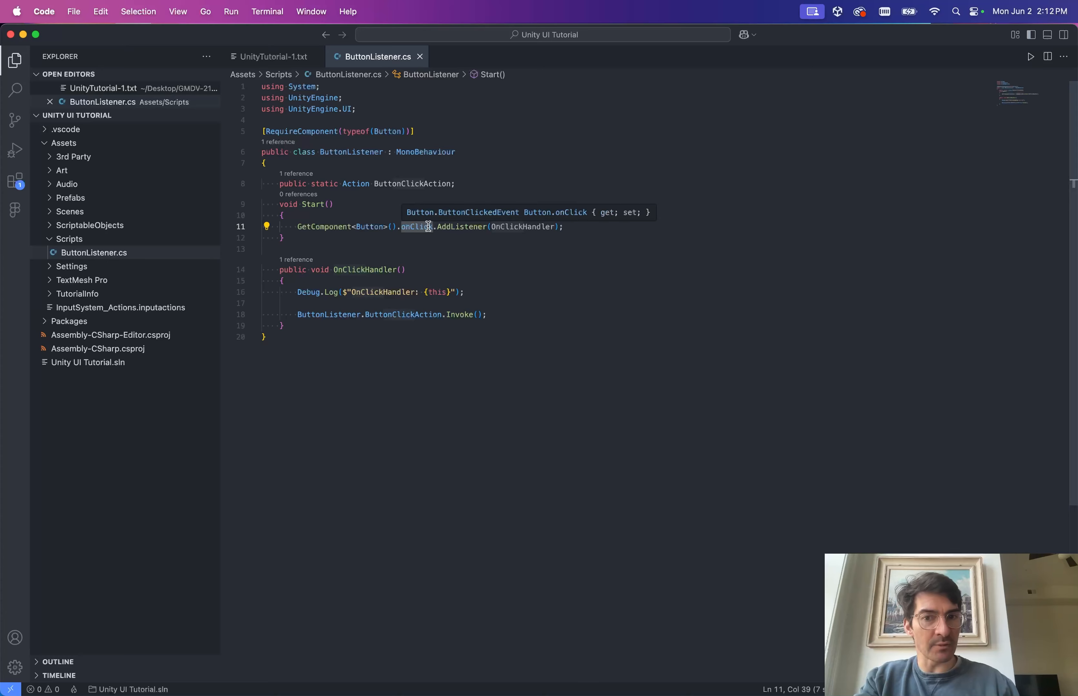
{"action": "left_click", "coordinate": [472, 227]}
{"action": "double_click", "coordinate": [514, 227]}
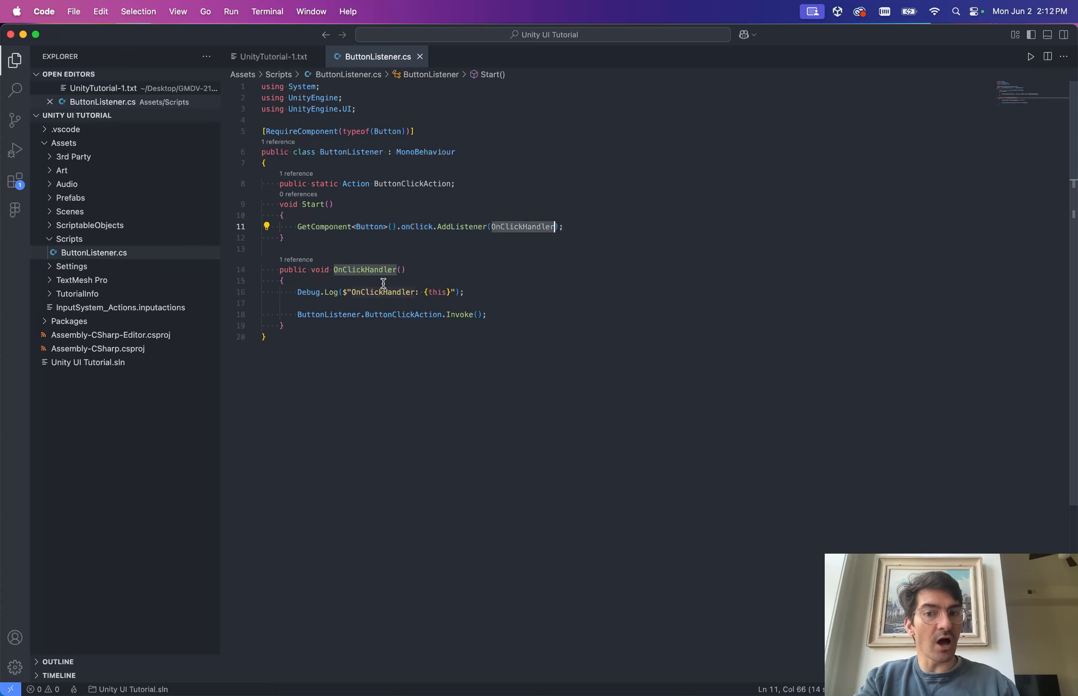
{"action": "left_click", "coordinate": [392, 269]}
{"action": "left_click", "coordinate": [493, 280]}
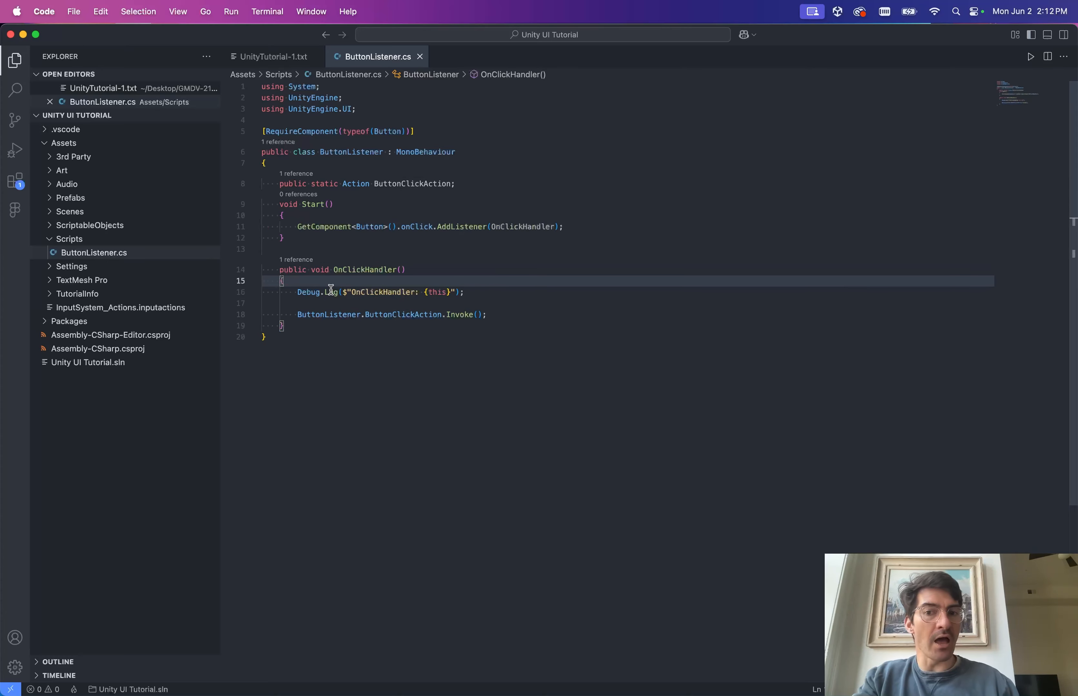
{"action": "mouse_move", "coordinate": [446, 293]}
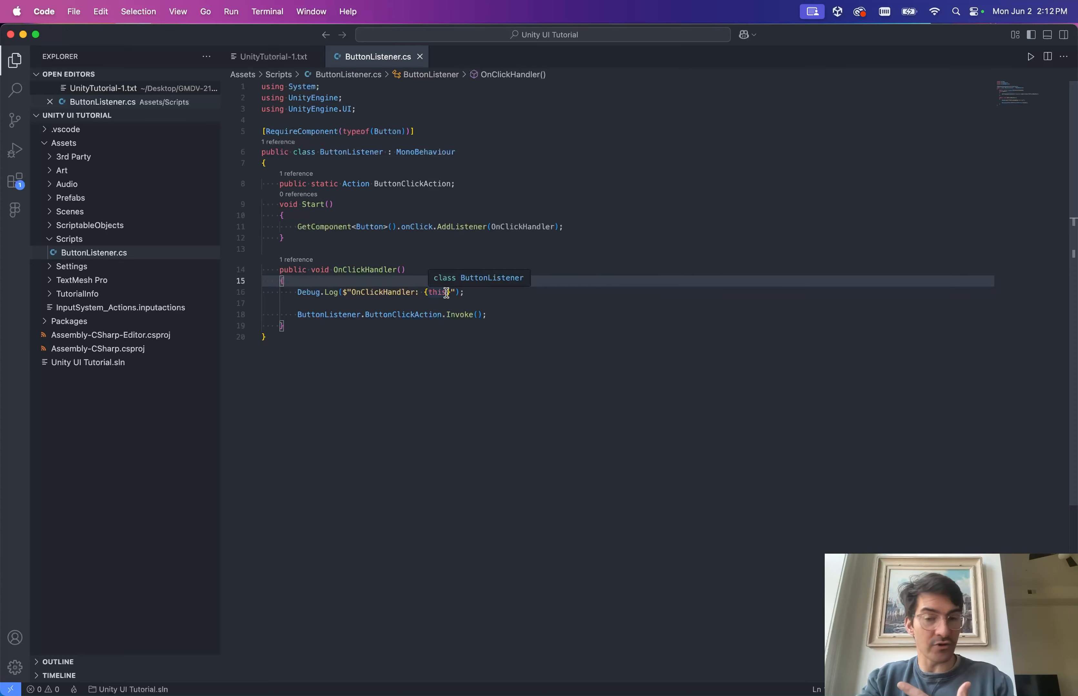
{"action": "left_click", "coordinate": [413, 314]}
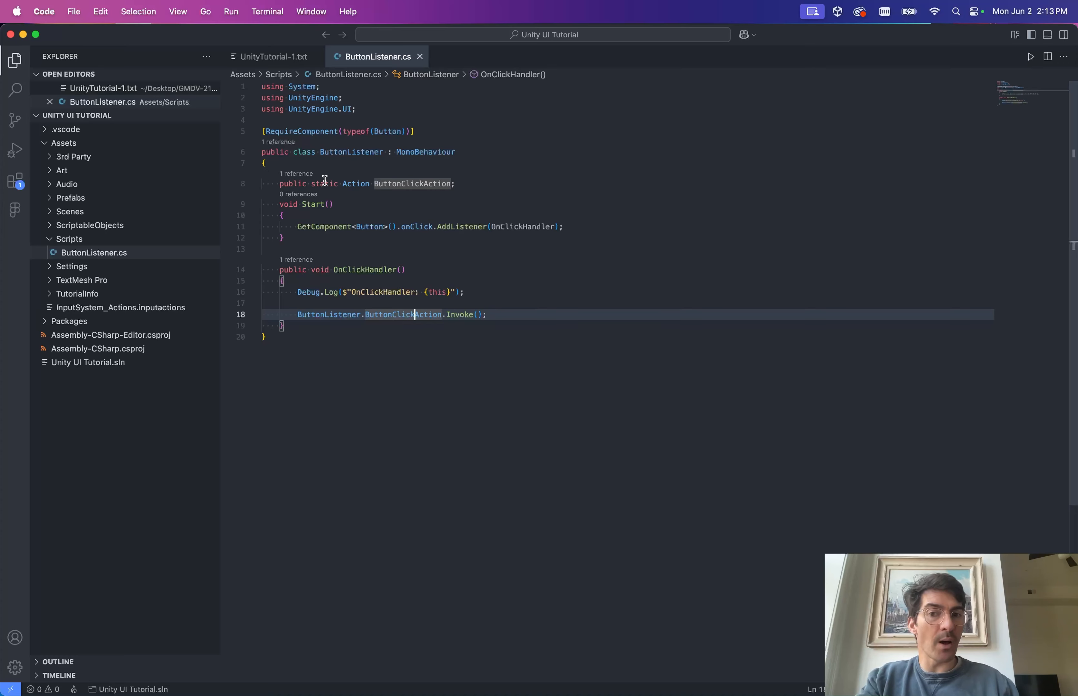
{"action": "left_click", "coordinate": [432, 185]}
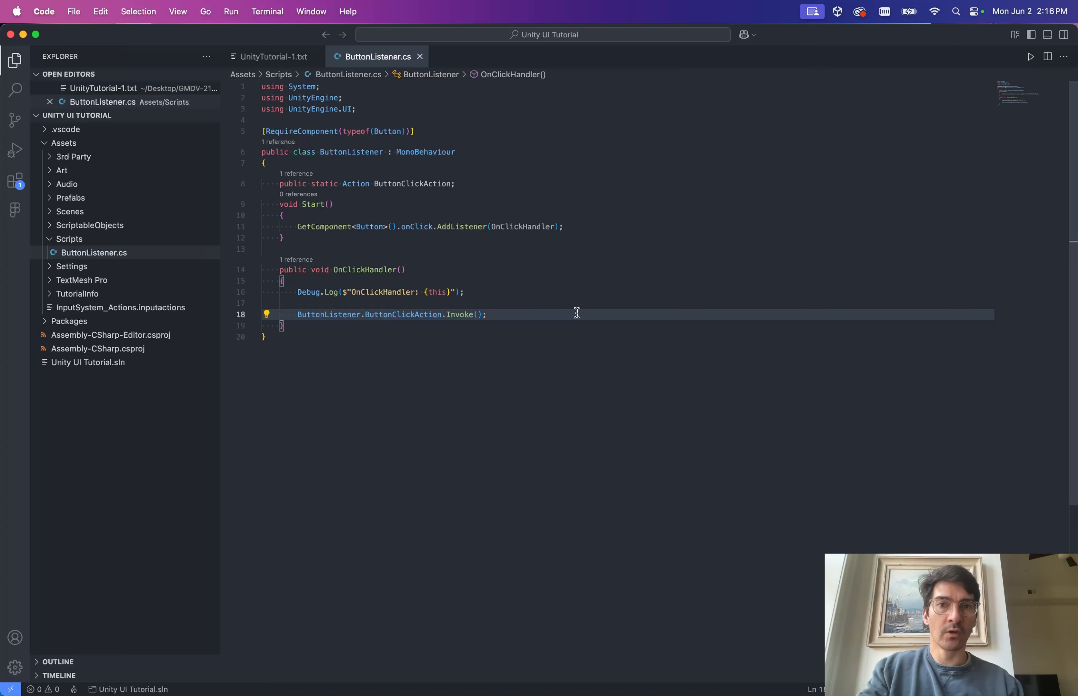
Create a new file saved as GameLogic.cs in the Scripts folder.
{"action": "key", "text": "super+n"}
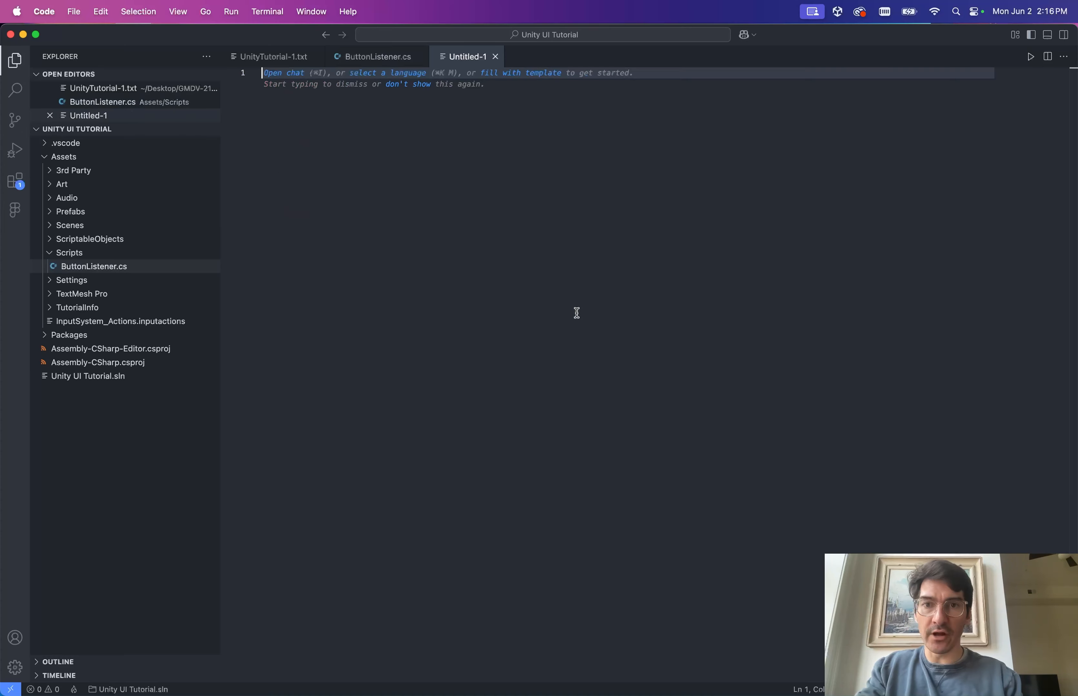
{"action": "key", "text": "super+s"}
{"action": "type", "text": "Gam"}
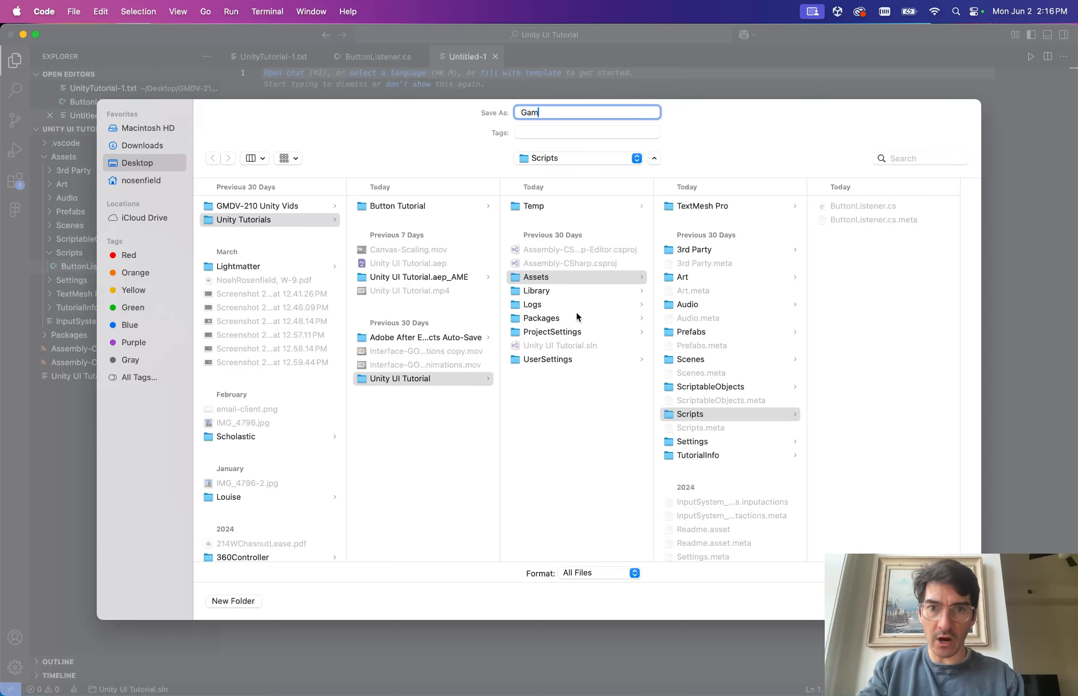
{"action": "type", "text": "eLogic.cs"}
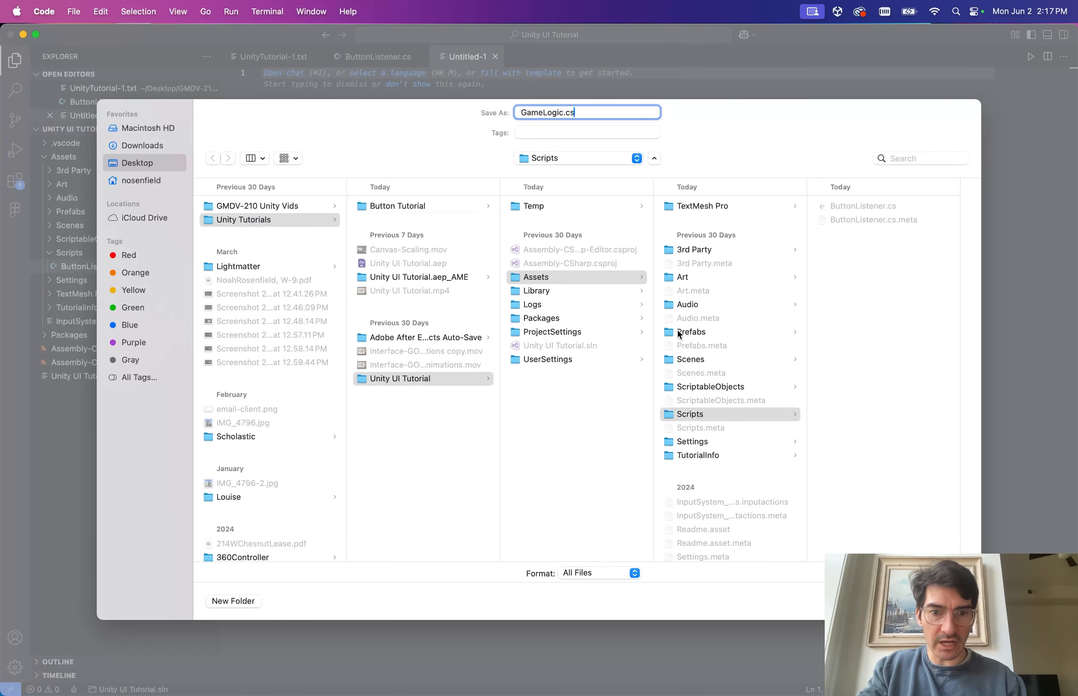
{"action": "left_click", "coordinate": [689, 415]}
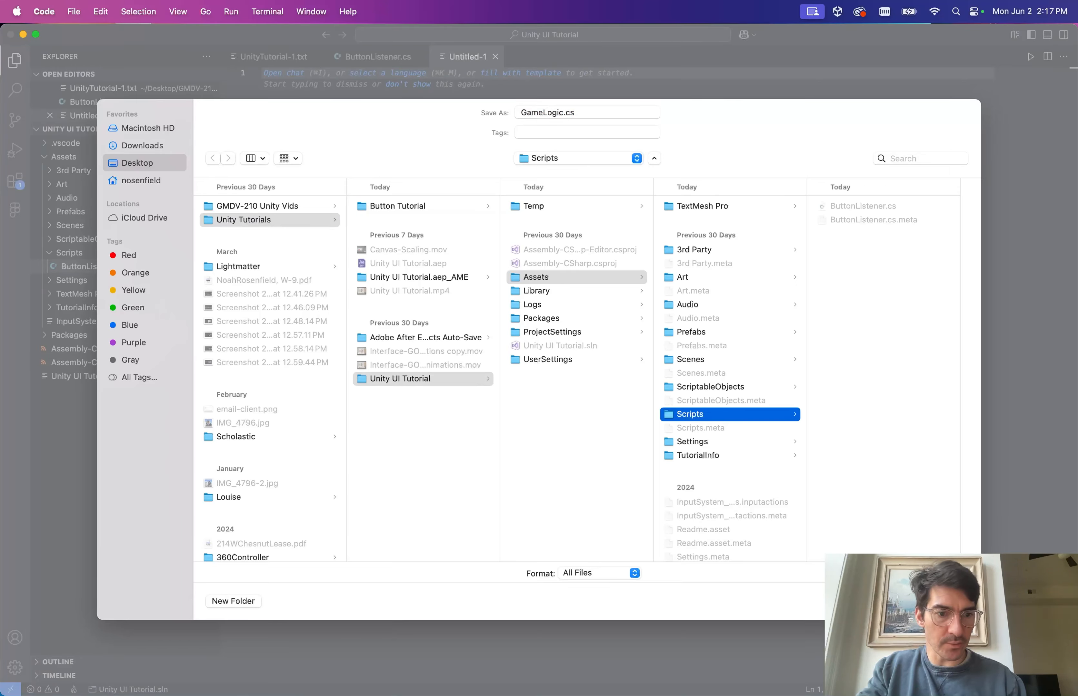
{"action": "key", "text": "Return"}
Write 'public class GameLogic : MonoBehaviour' with empty braces, add blank lines above, and save.
{"action": "type", "text": "public "}
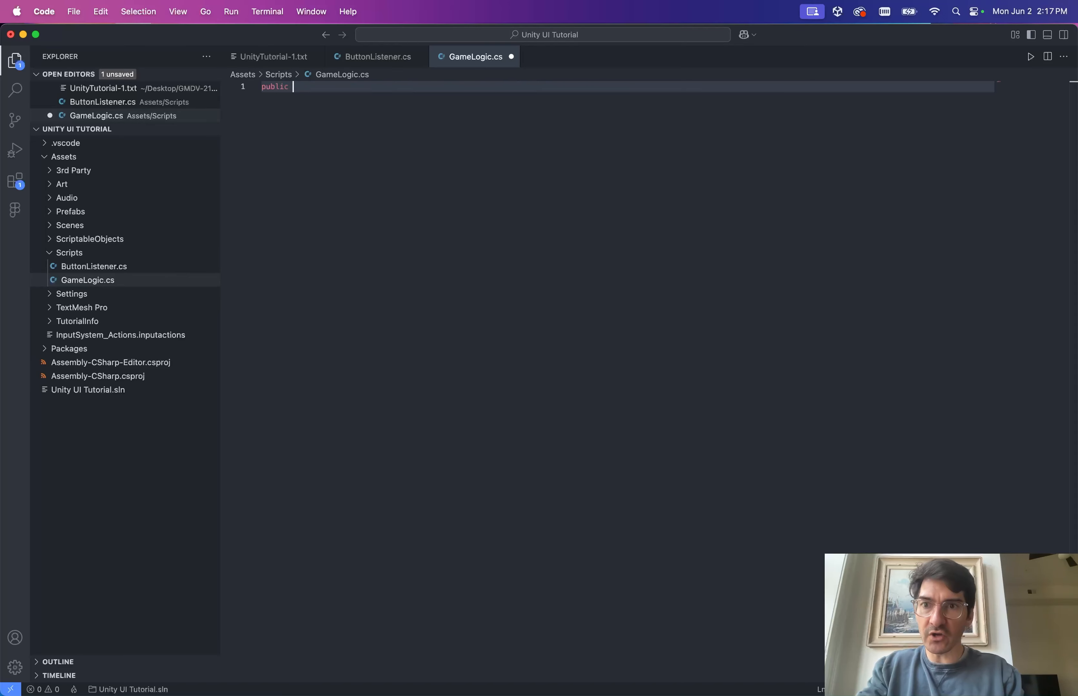
{"action": "type", "text": "class "}
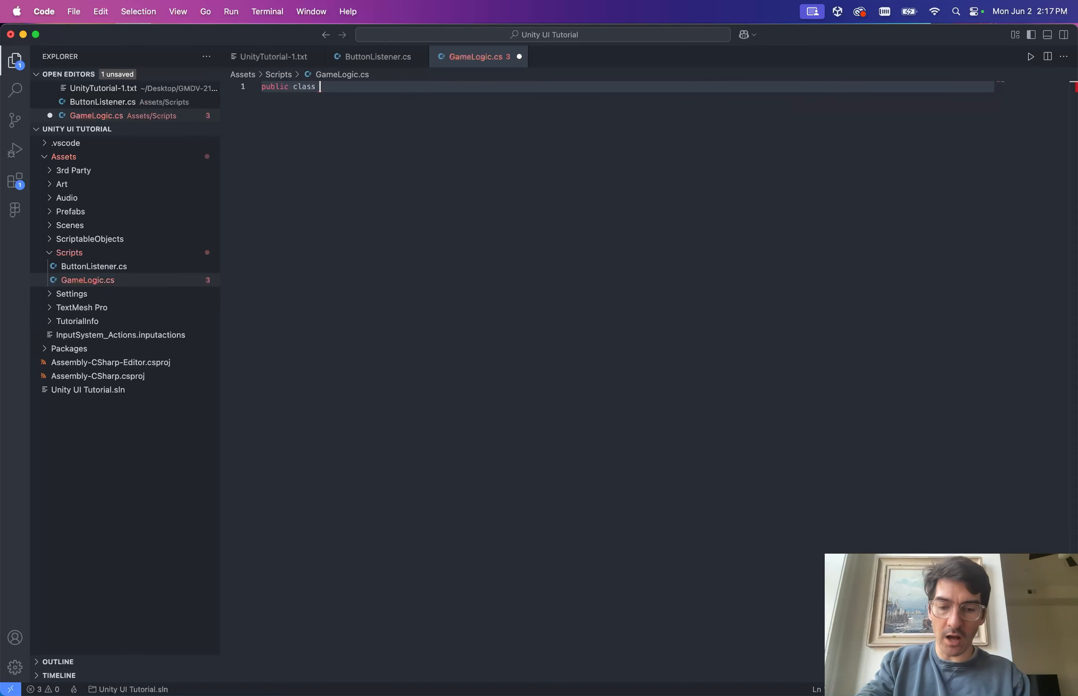
{"action": "type", "text": "Game"}
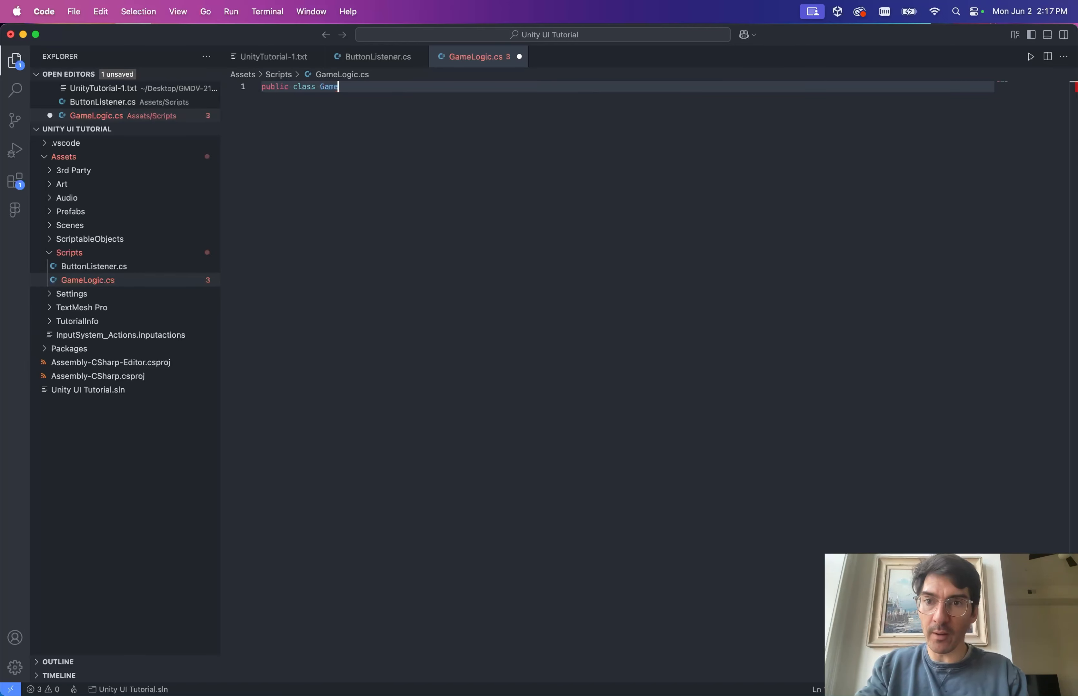
{"action": "type", "text": "Logic:"}
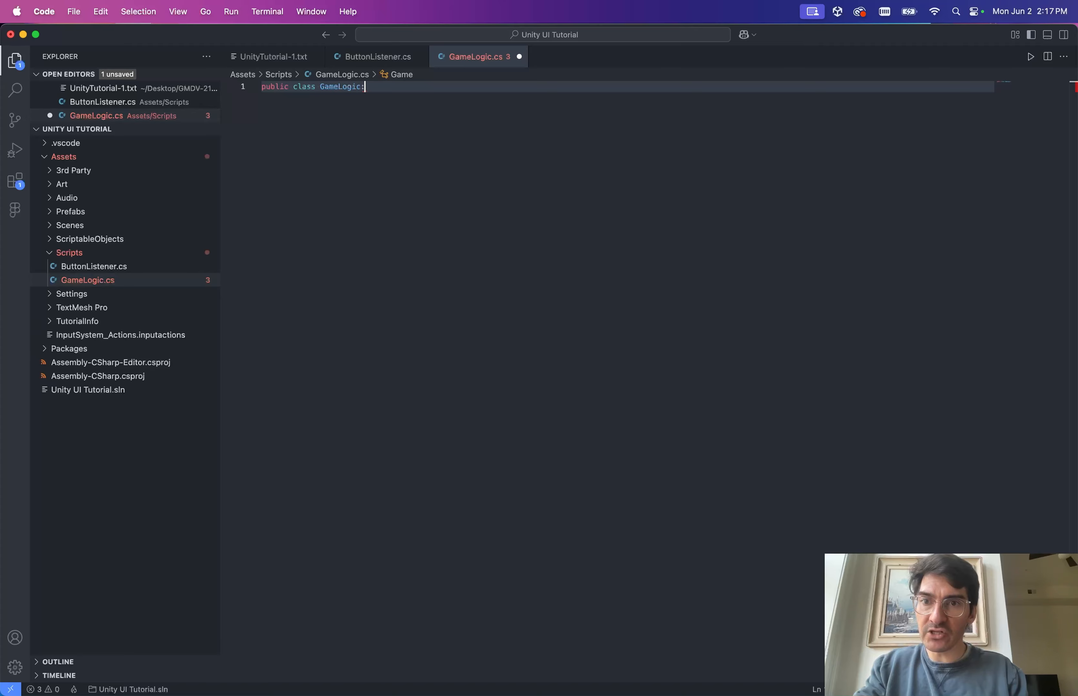
{"action": "type", "text": "Mono"}
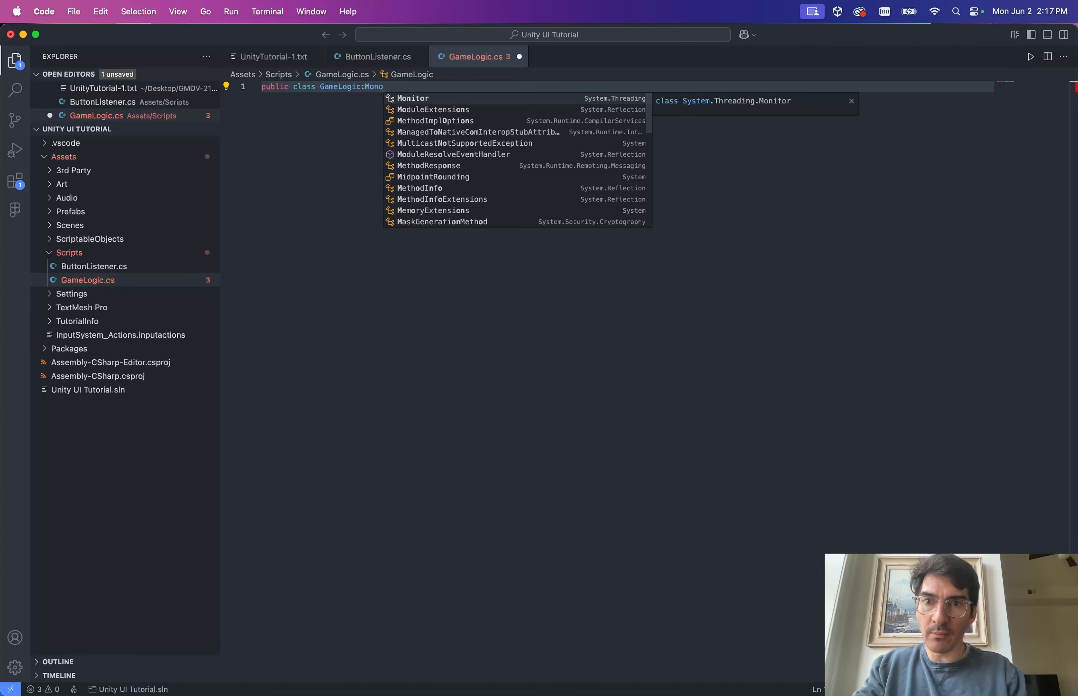
{"action": "type", "text": "Behaviour"}
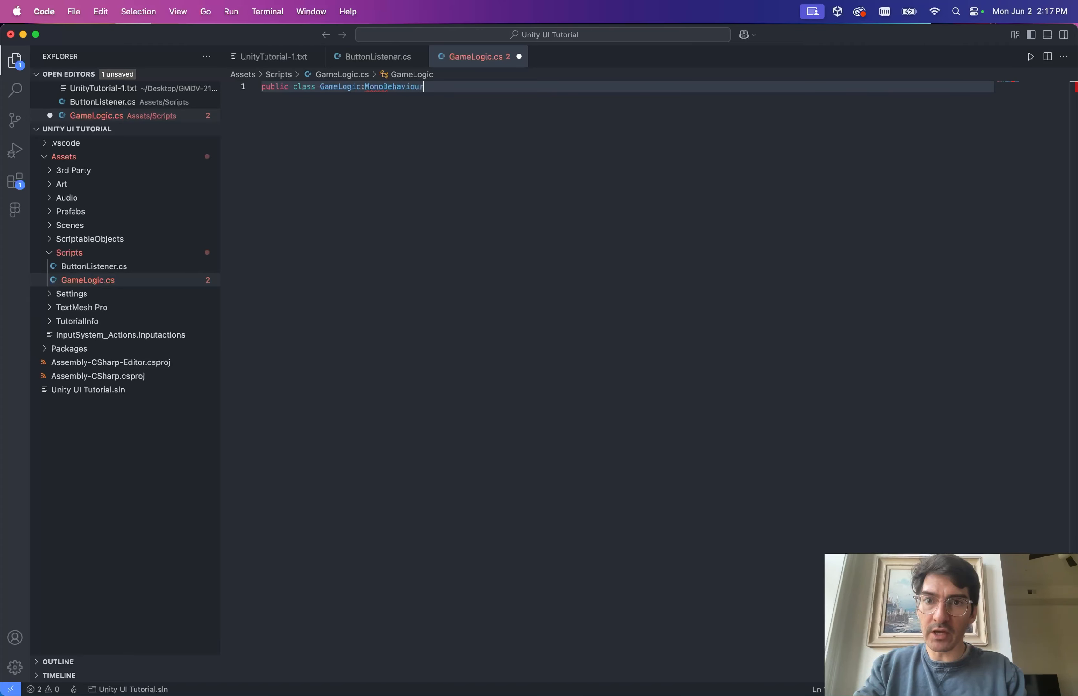
{"action": "key", "text": "Return"}
{"action": "type", "text": "{"}
{"action": "key", "text": "Return"}
{"action": "key", "text": "Up"}
{"action": "key", "text": "Up"}
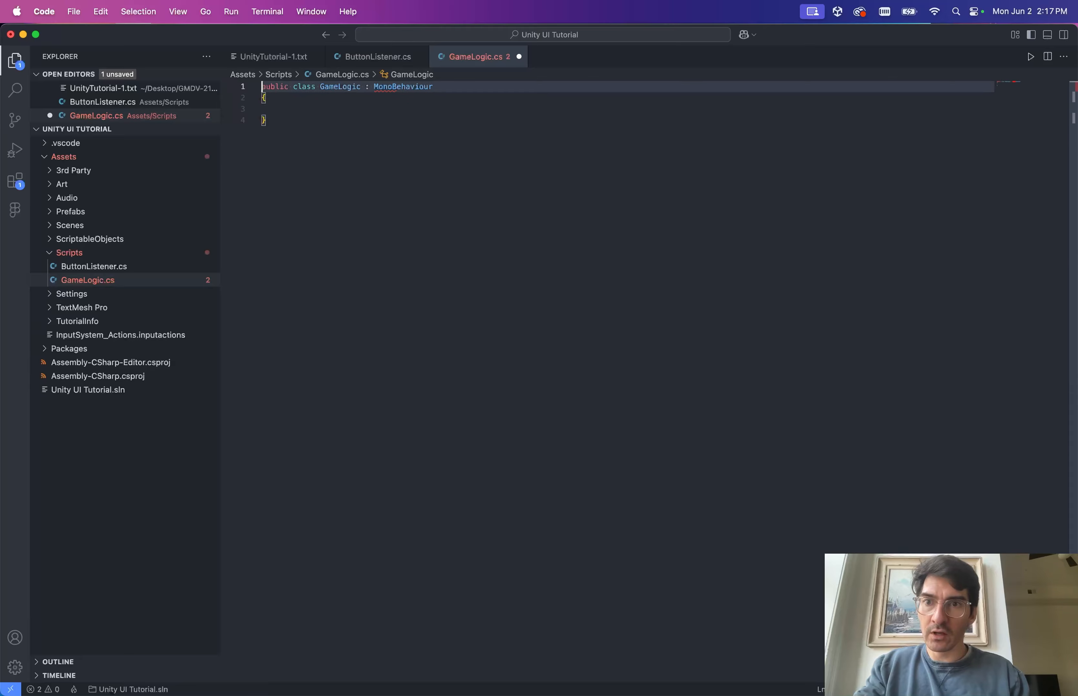
{"action": "key", "text": "Return"}
{"action": "key", "text": "Return"}
{"action": "key", "text": "Up"}
{"action": "key", "text": "Up"}
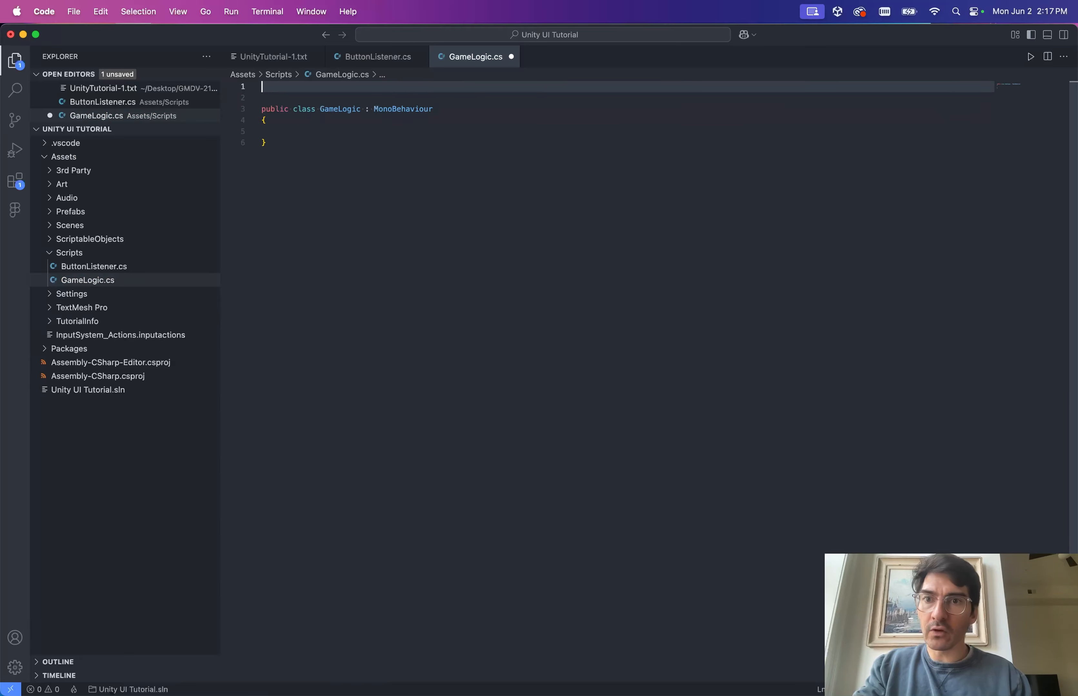
{"action": "key", "text": "super+s"}
Check compilation in Unity and open the MonoBehaviour compile error back in GameLogic.cs.
{"action": "left_click", "coordinate": [413, 164]}
{"action": "key", "text": "ctrl+Left"}
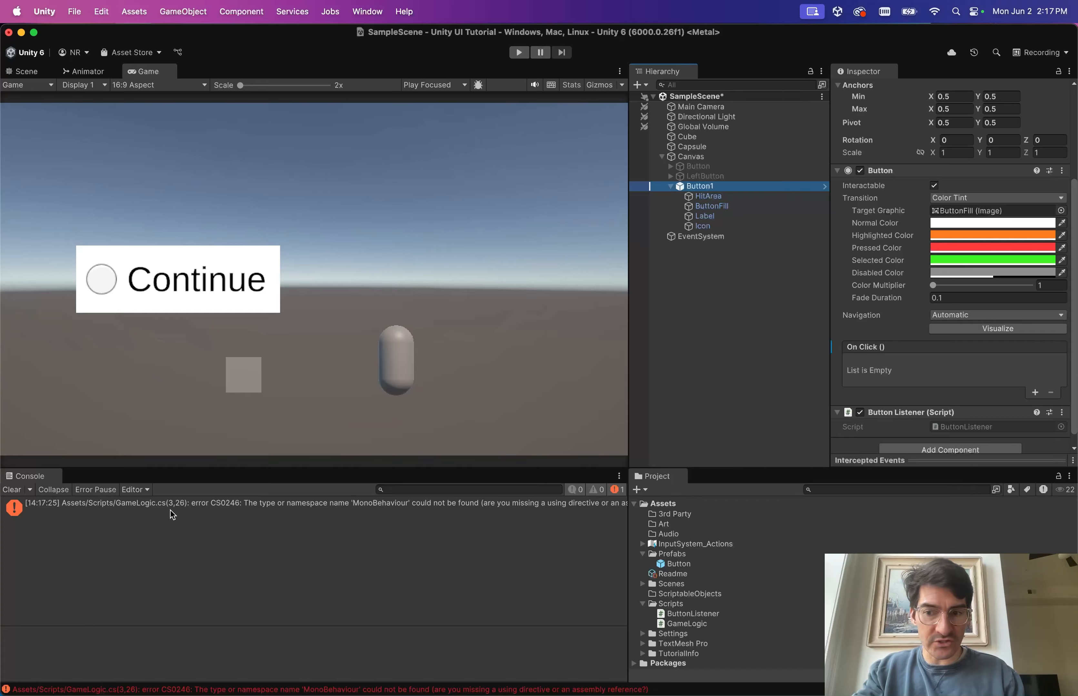
{"action": "double_click", "coordinate": [241, 517]}
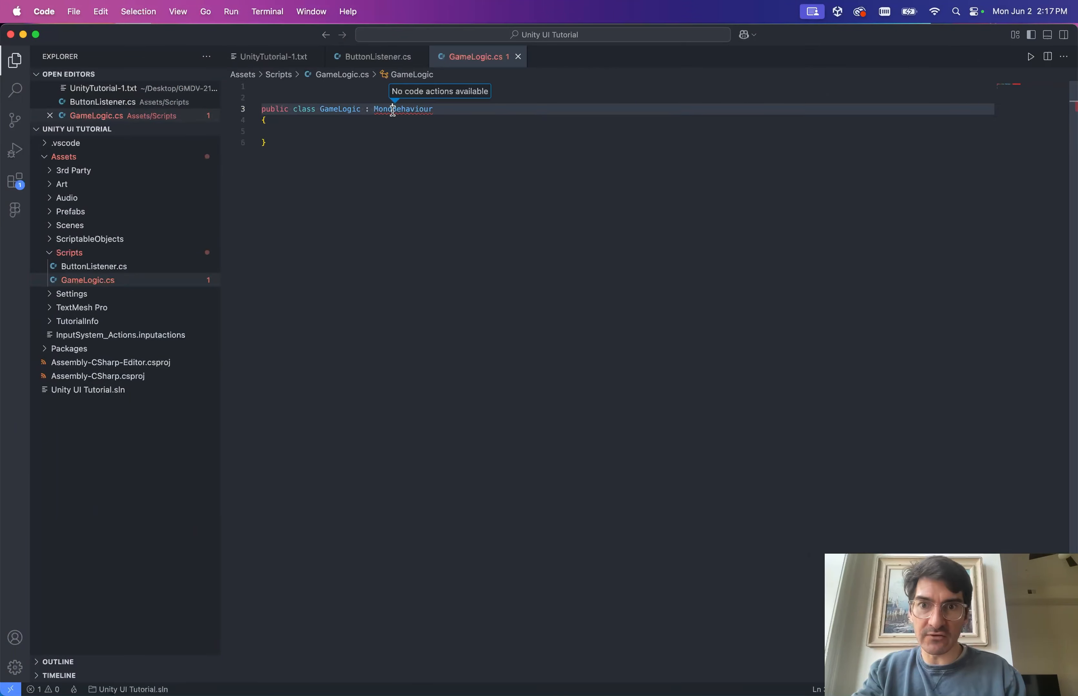
Look for a quick fix for the missing MonoBehaviour type.
{"action": "key", "text": "super+period"}
{"action": "left_click", "coordinate": [435, 111]}
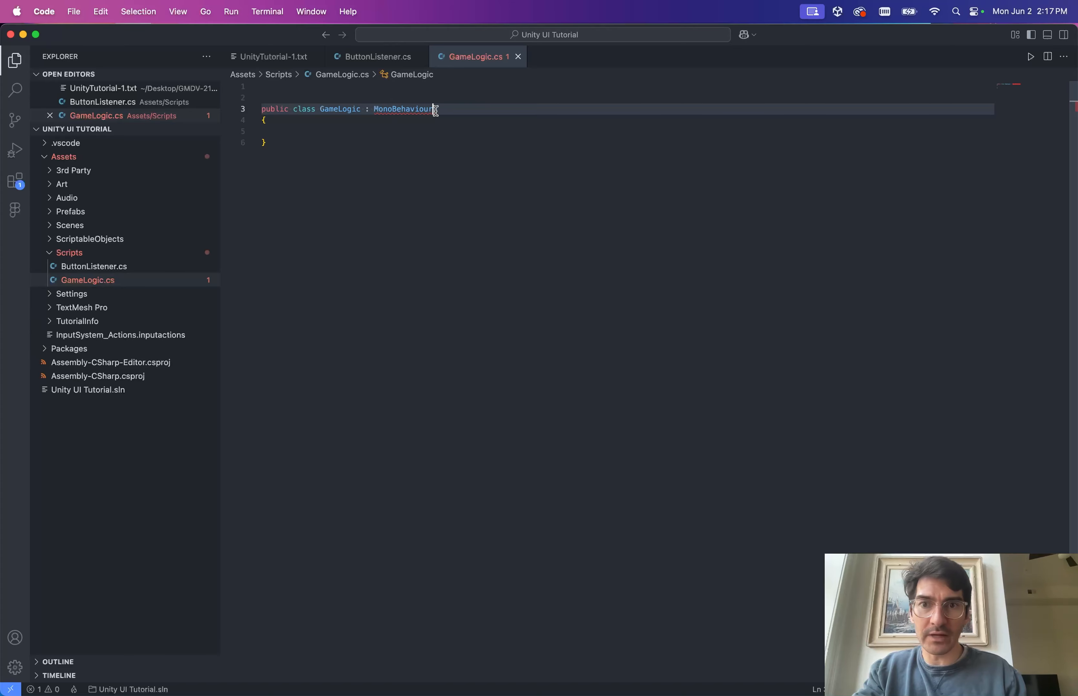
{"action": "key", "text": "super+period"}
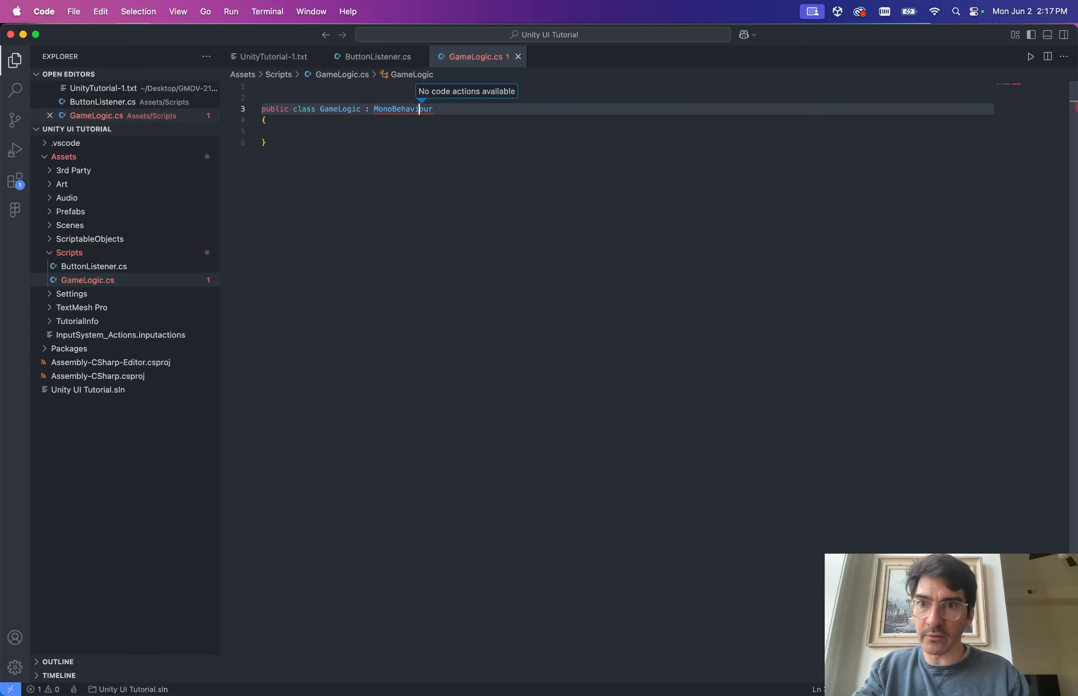
{"action": "left_click", "coordinate": [262, 86]}
Copy 'using UnityEngine;' from ButtonListener.cs onto line 1 of GameLogic.cs and save.
{"action": "key", "text": "ctrl+Tab"}
{"action": "key", "text": "super+Up"}
{"action": "key", "text": "Down"}
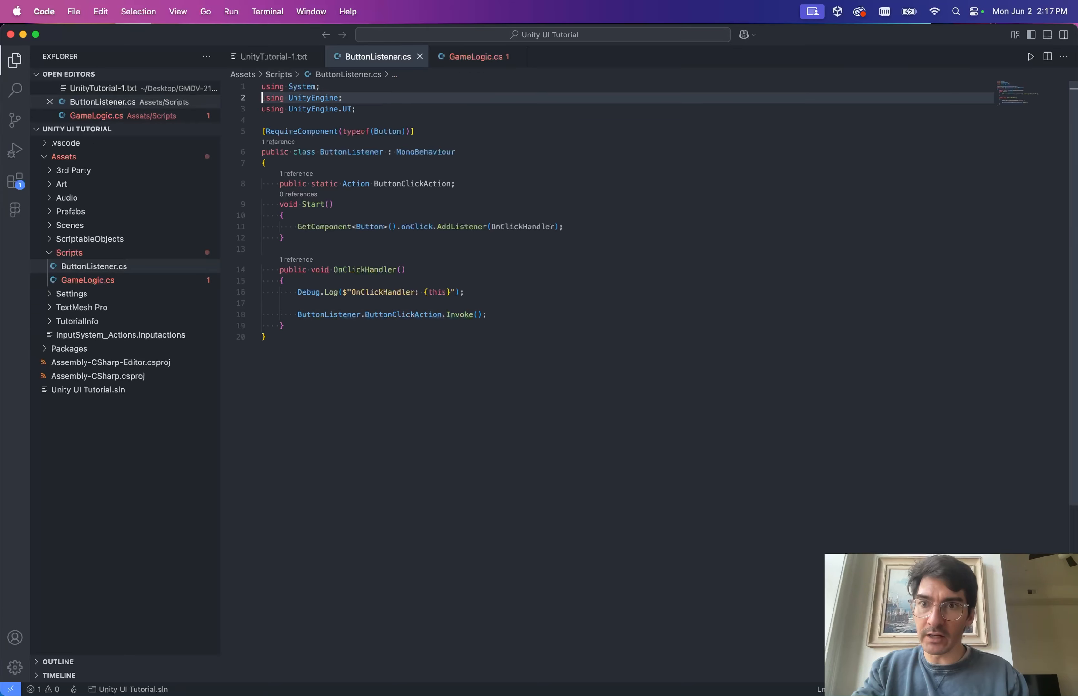
{"action": "key", "text": "shift+Home"}
{"action": "key", "text": "super+c"}
{"action": "key", "text": "ctrl+Tab"}
{"action": "key", "text": "super+v"}
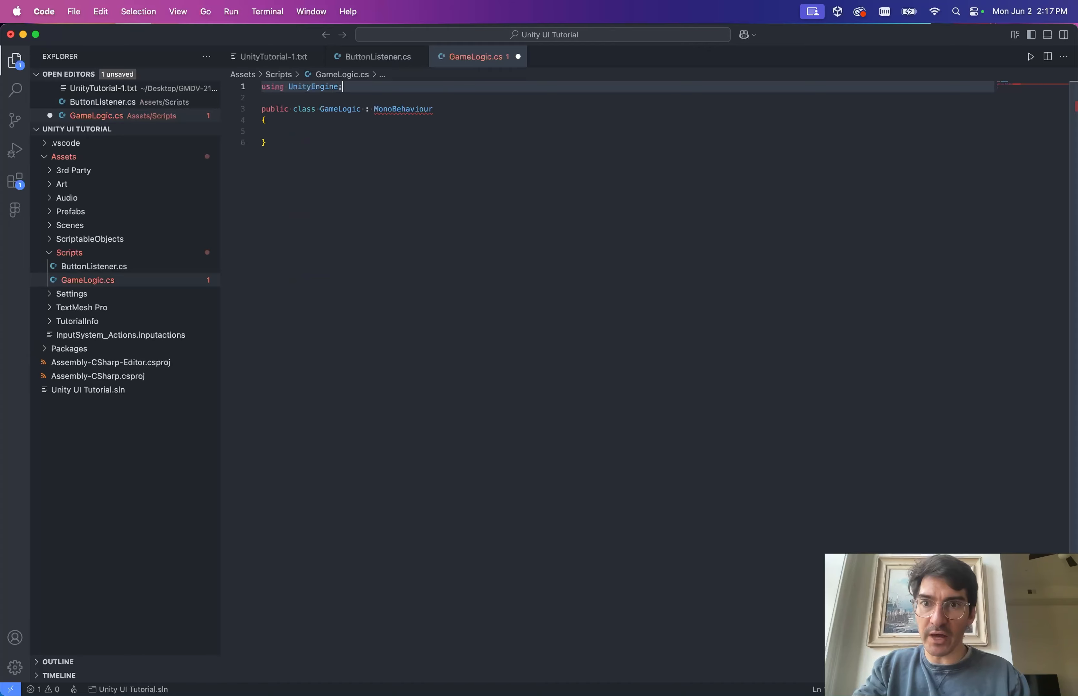
{"action": "key", "text": "super+s"}
Indent the empty line inside the GameLogic class body.
{"action": "left_click", "coordinate": [411, 154]}
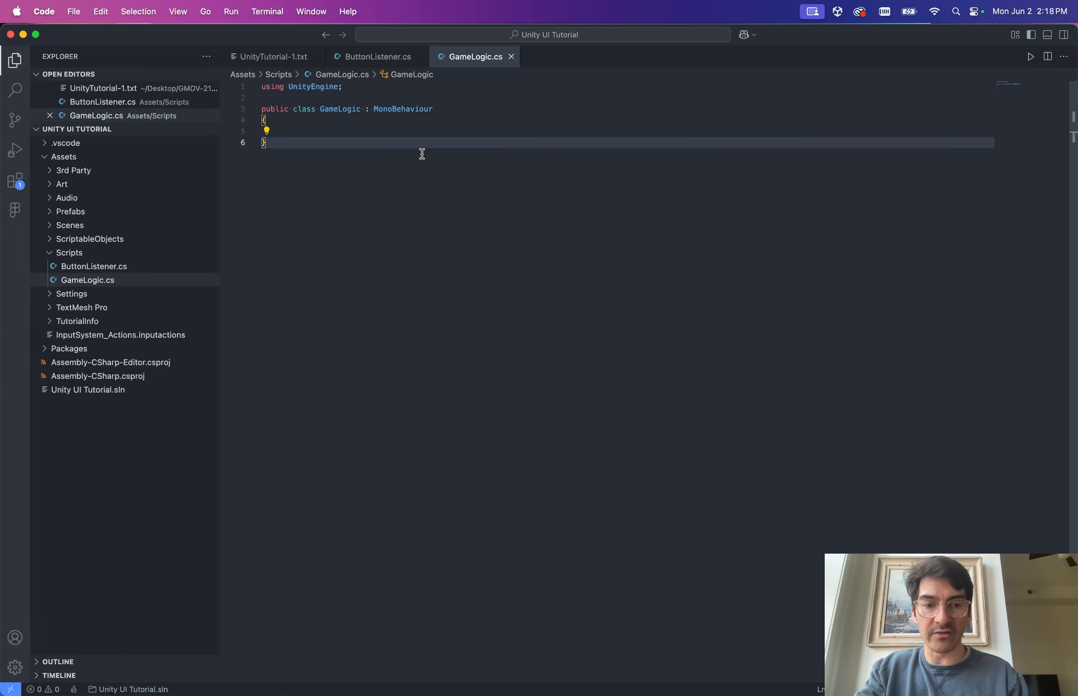
{"action": "key", "text": "Up"}
{"action": "key", "text": "Tab"}
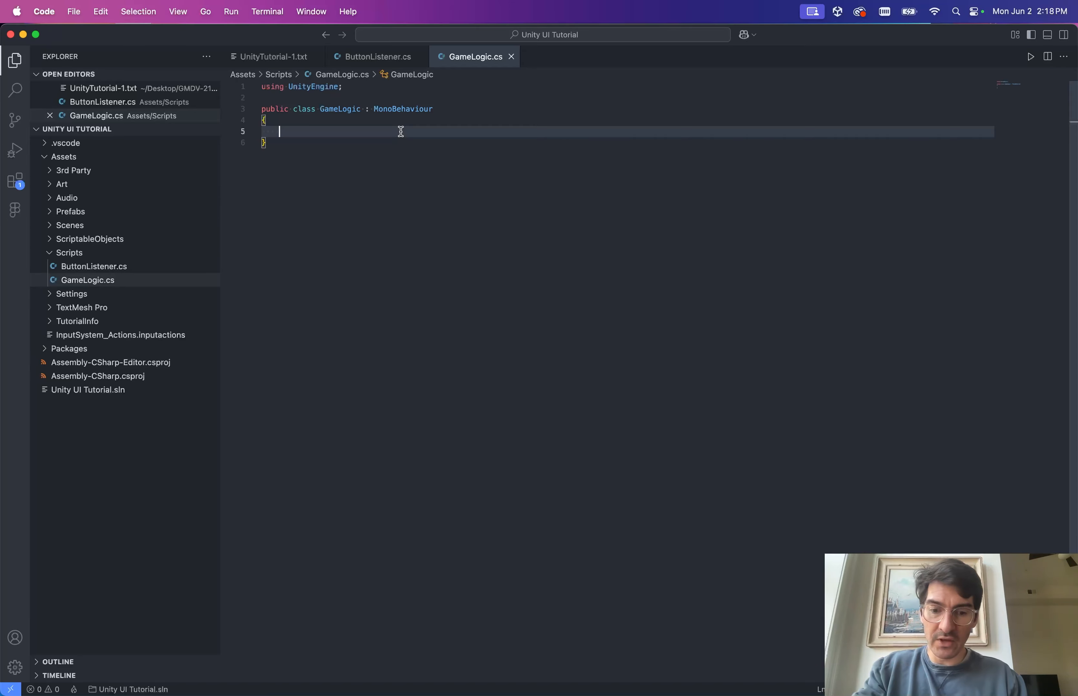
Check ButtonListener's Start method for reference, then return to GameLogic.cs.
{"action": "key", "text": "ctrl+Tab"}
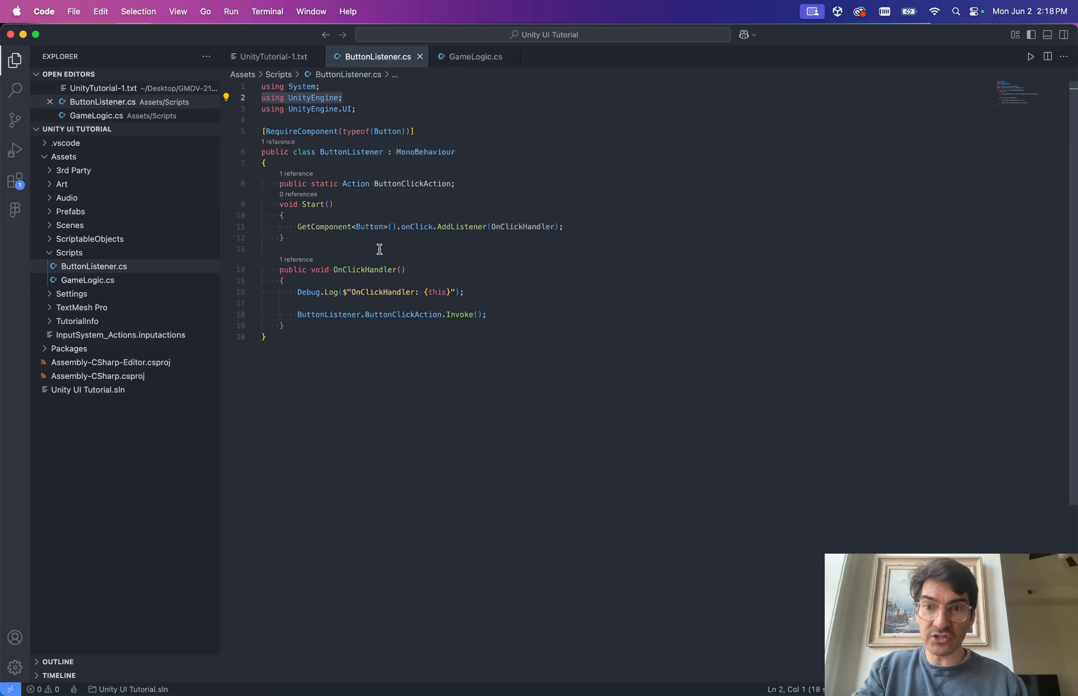
{"action": "left_click", "coordinate": [322, 198]}
{"action": "left_click", "coordinate": [315, 213]}
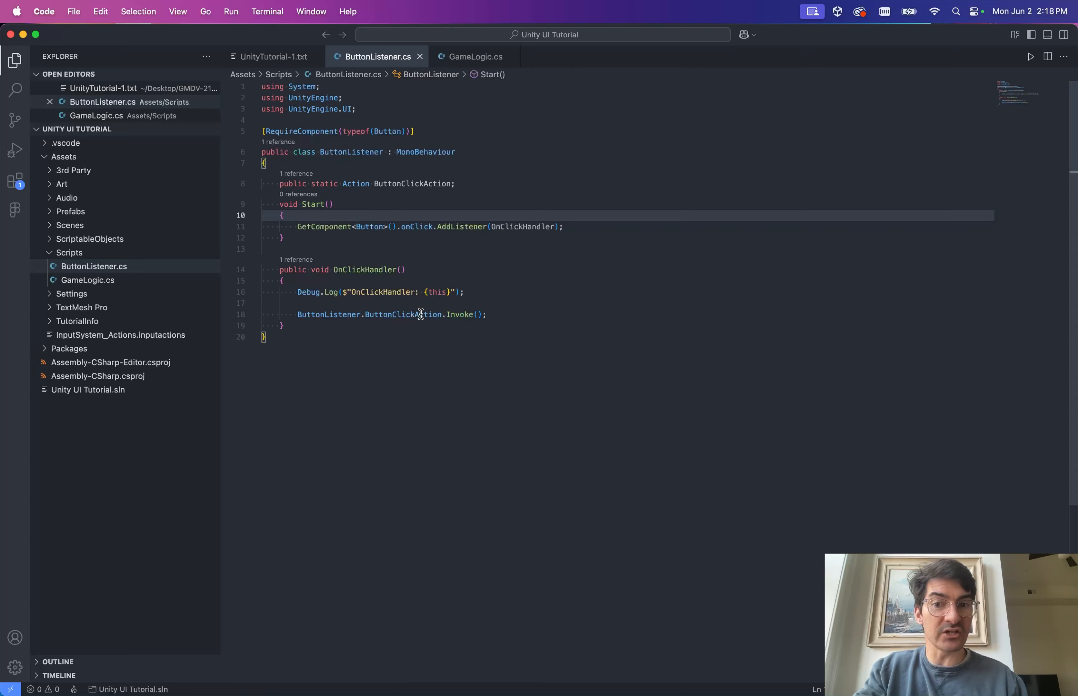
{"action": "left_click", "coordinate": [469, 56]}
Add an empty void Start() method to GameLogic.
{"action": "type", "text": "vo"}
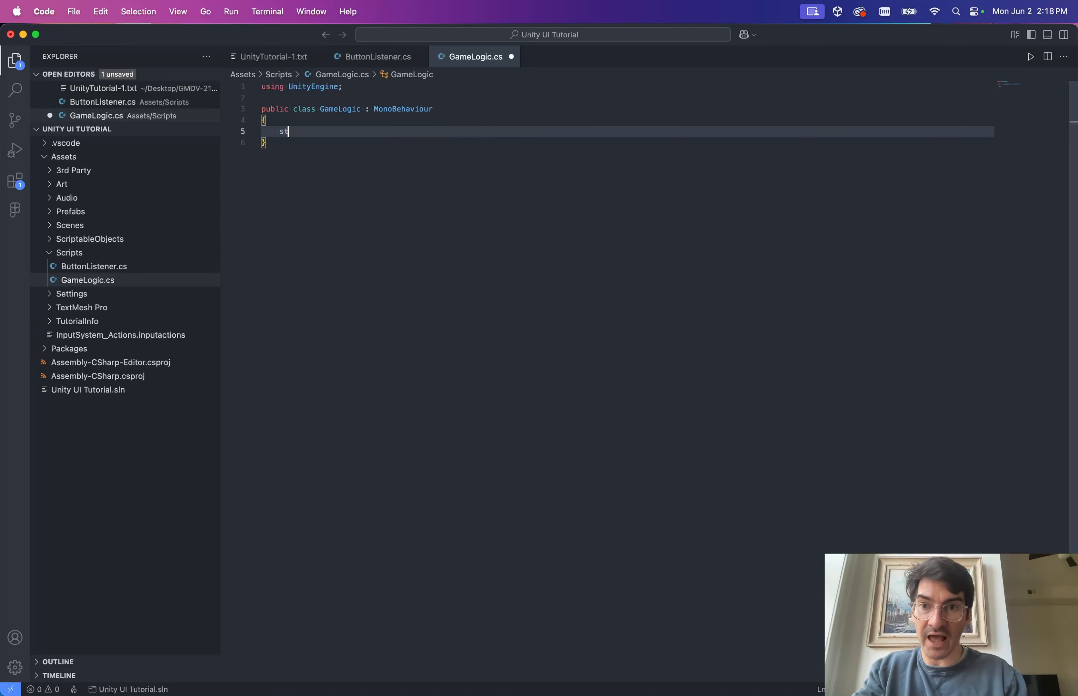
{"action": "type", "text": "id Start()"}
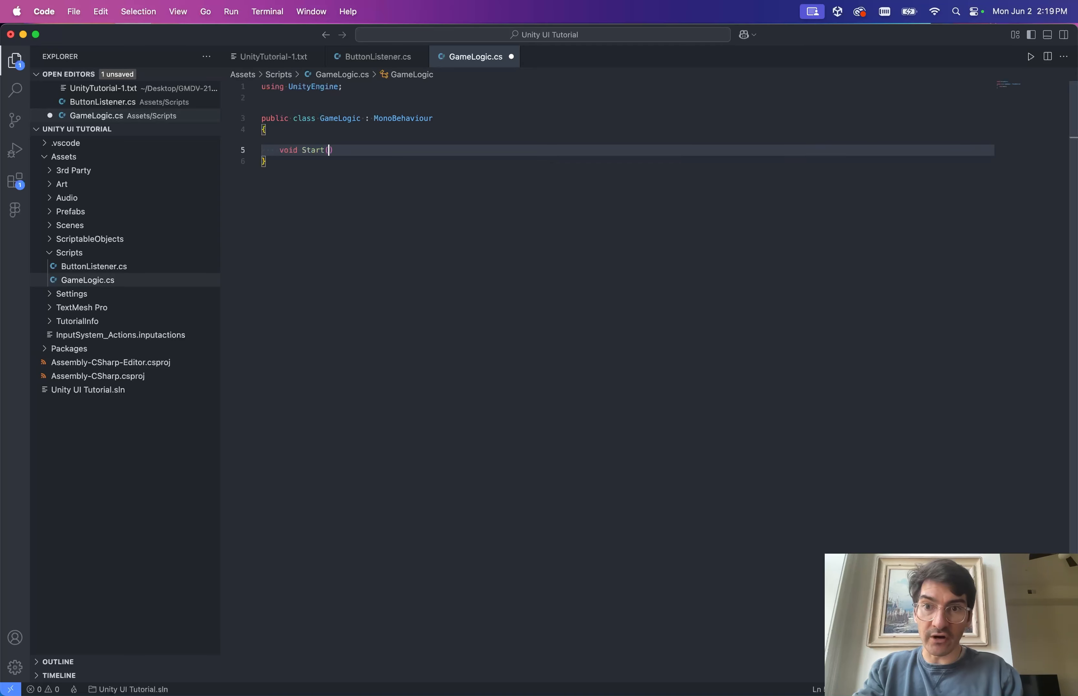
{"action": "key", "text": "Return"}
{"action": "type", "text": "{"}
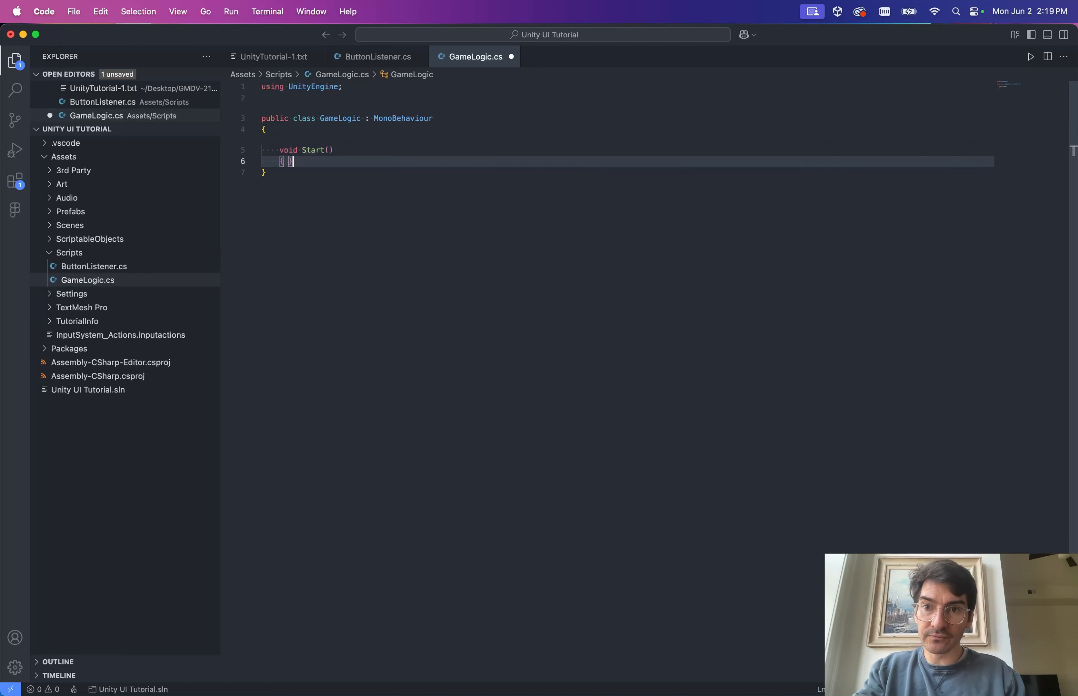
{"action": "key", "text": "Return"}
{"action": "key", "text": "Return"}
{"action": "type", "text": "}"}
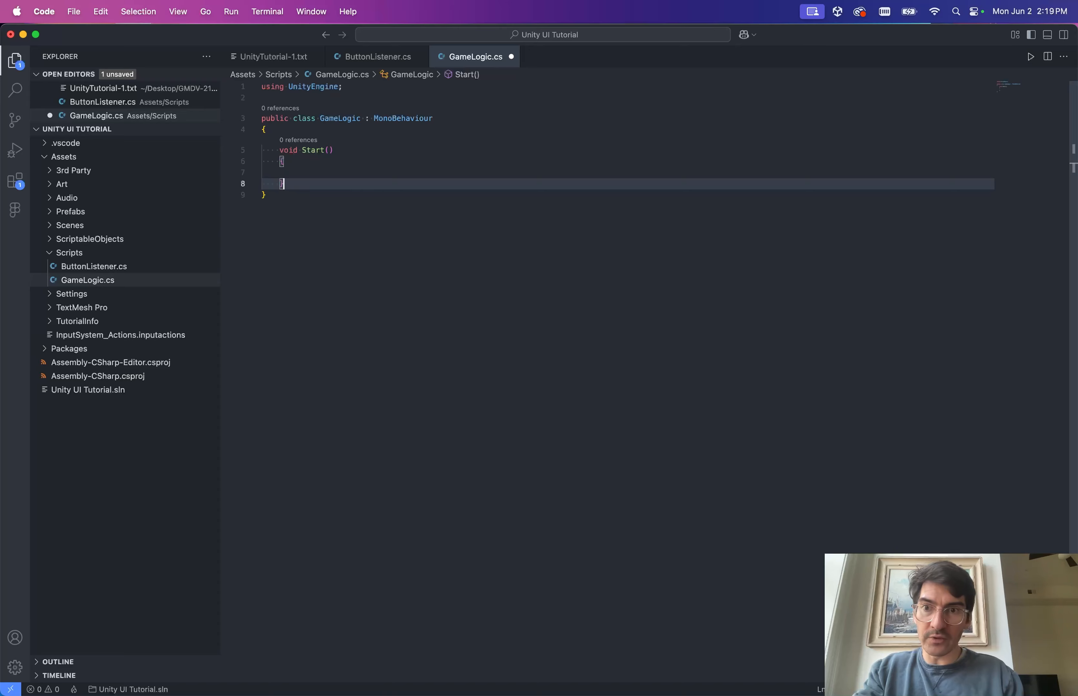
{"action": "key", "text": "Up"}
{"action": "key", "text": "BackSpace"}
{"action": "key", "text": "Return"}
Inside Start, write ButtonListener.ButtonClickAction += ButtonClickActionHandler;.
{"action": "type", "text": "ButtonListener."}
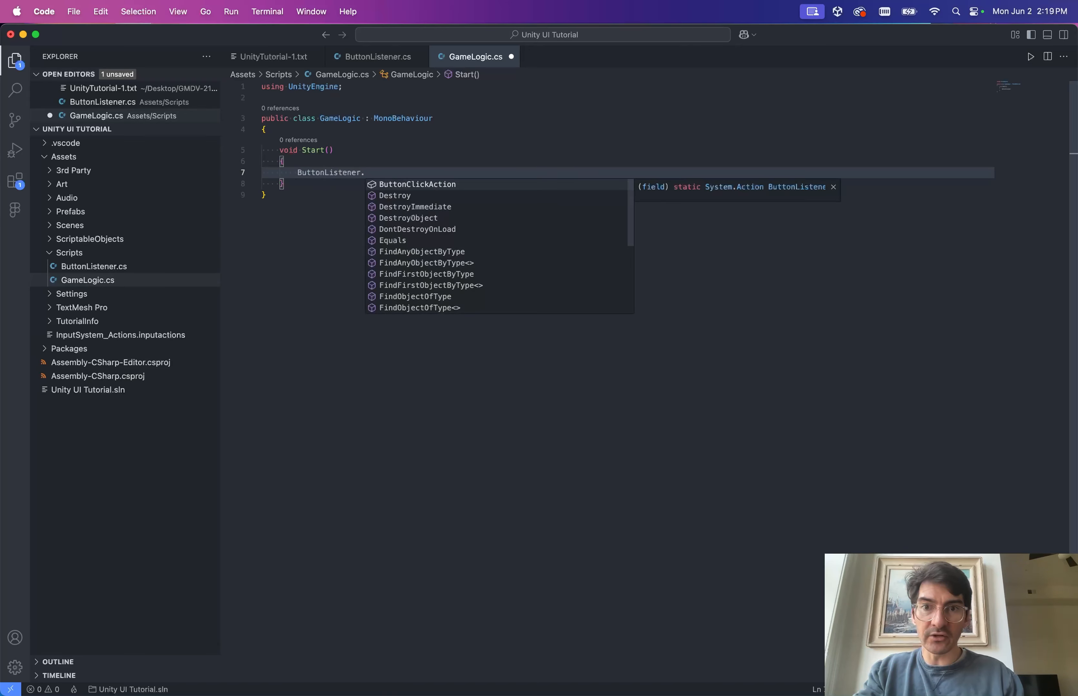
{"action": "key", "text": "Tab"}
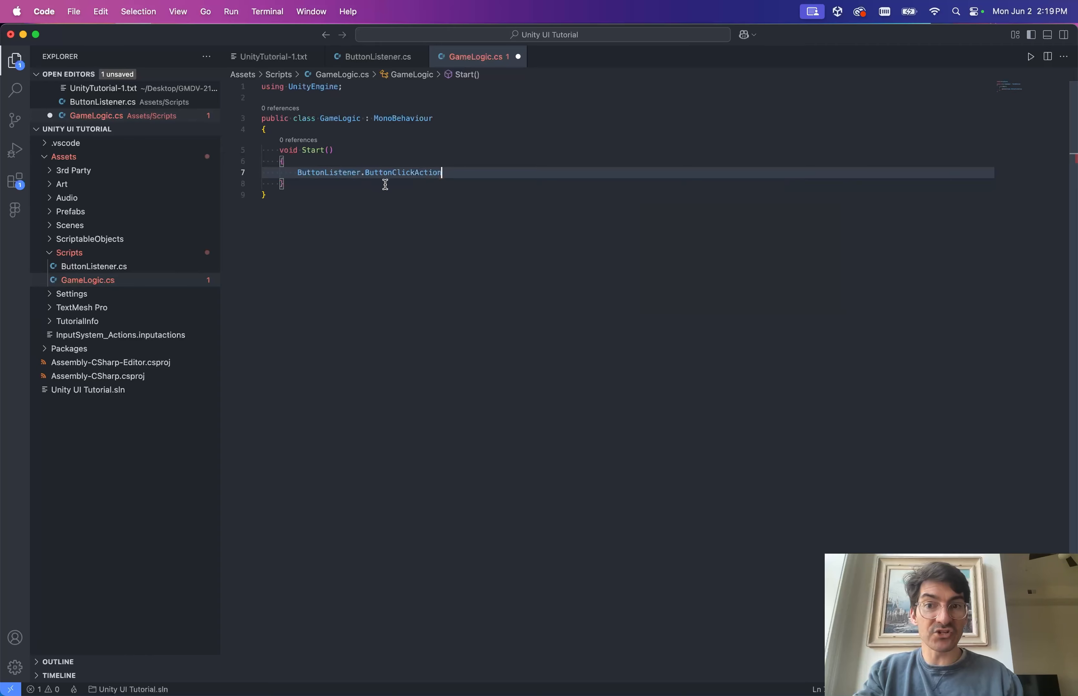
{"action": "mouse_move", "coordinate": [385, 176]}
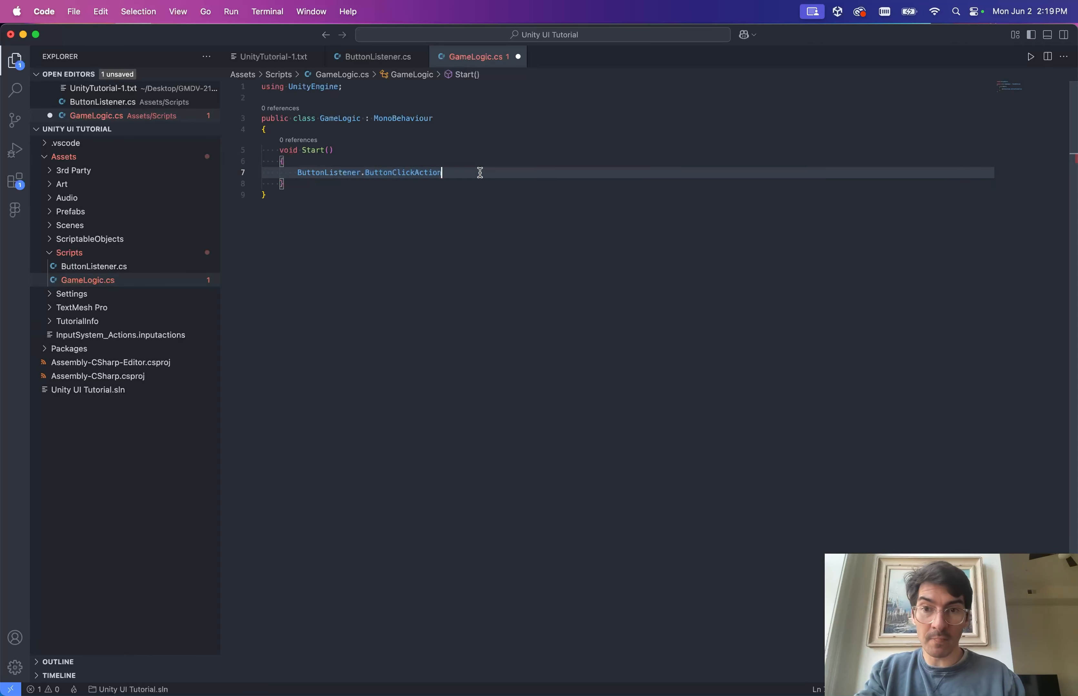
{"action": "type", "text": "= "}
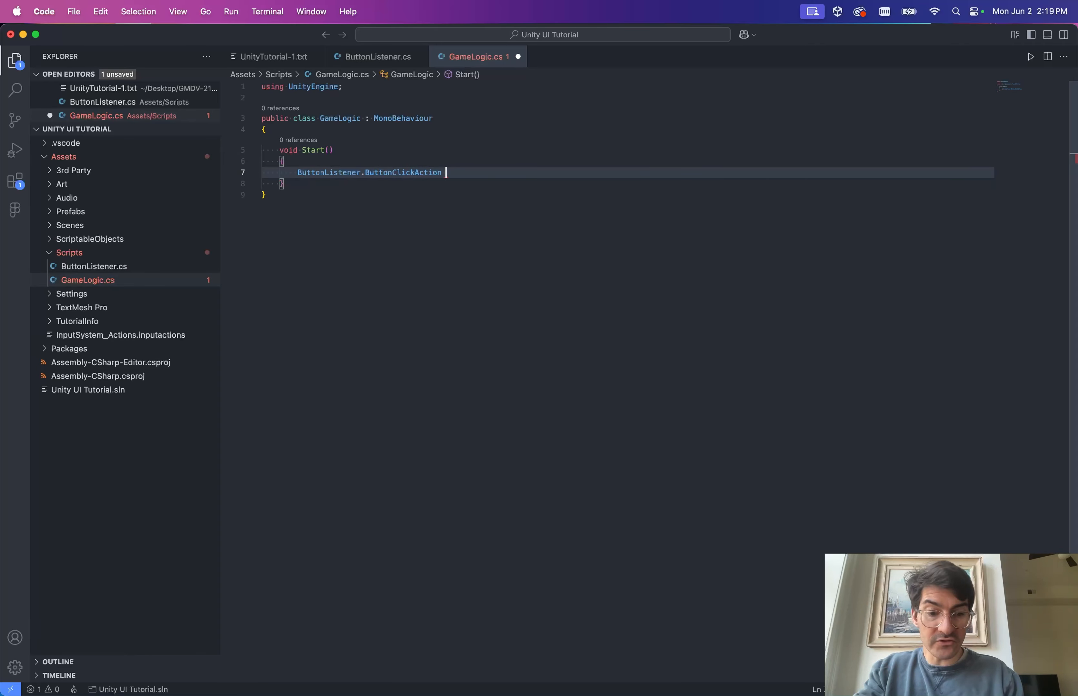
{"action": "type", "text": "+="}
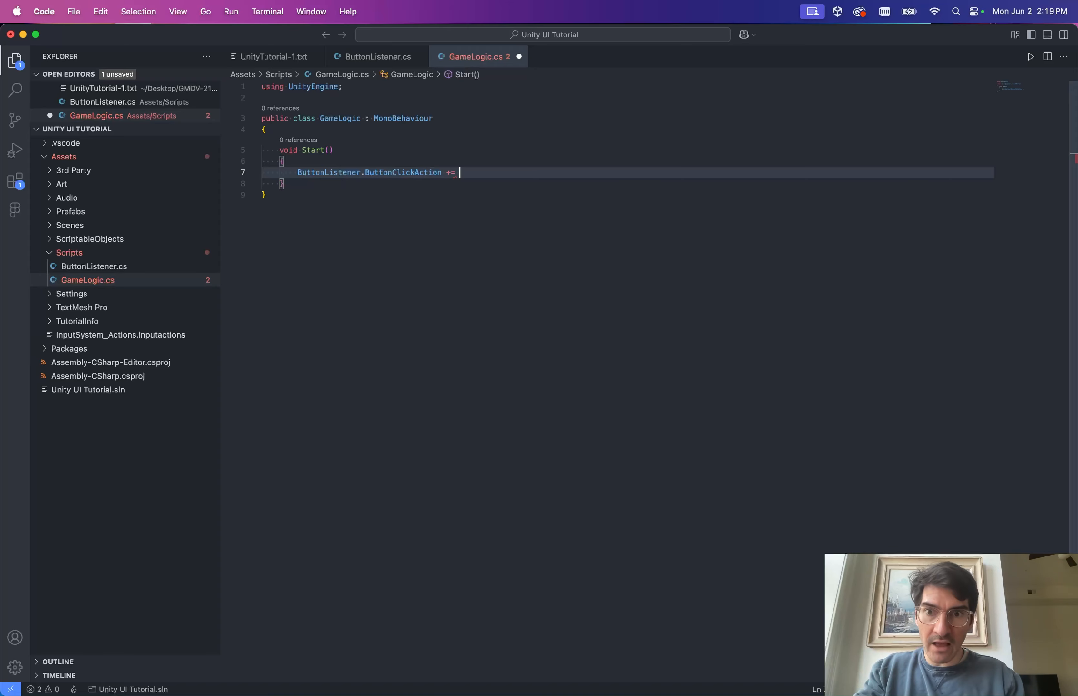
{"action": "type", "text": " ButtonClickAc"}
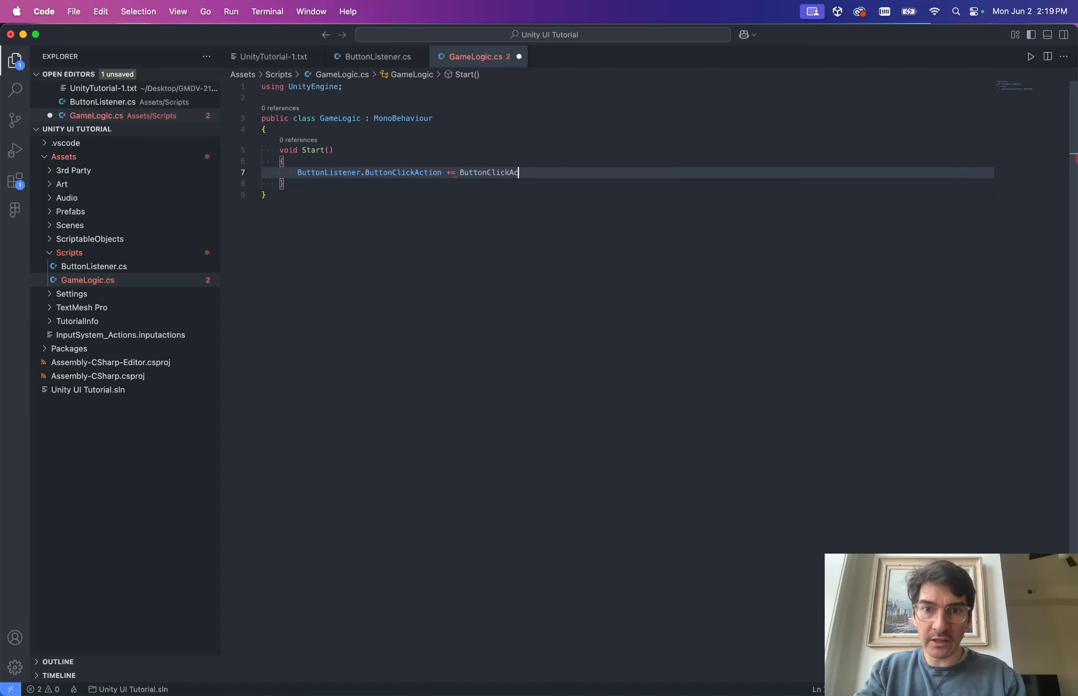
{"action": "type", "text": "tionHandler"}
{"action": "key", "text": "alt+shift+Left"}
{"action": "key", "text": "super+c"}
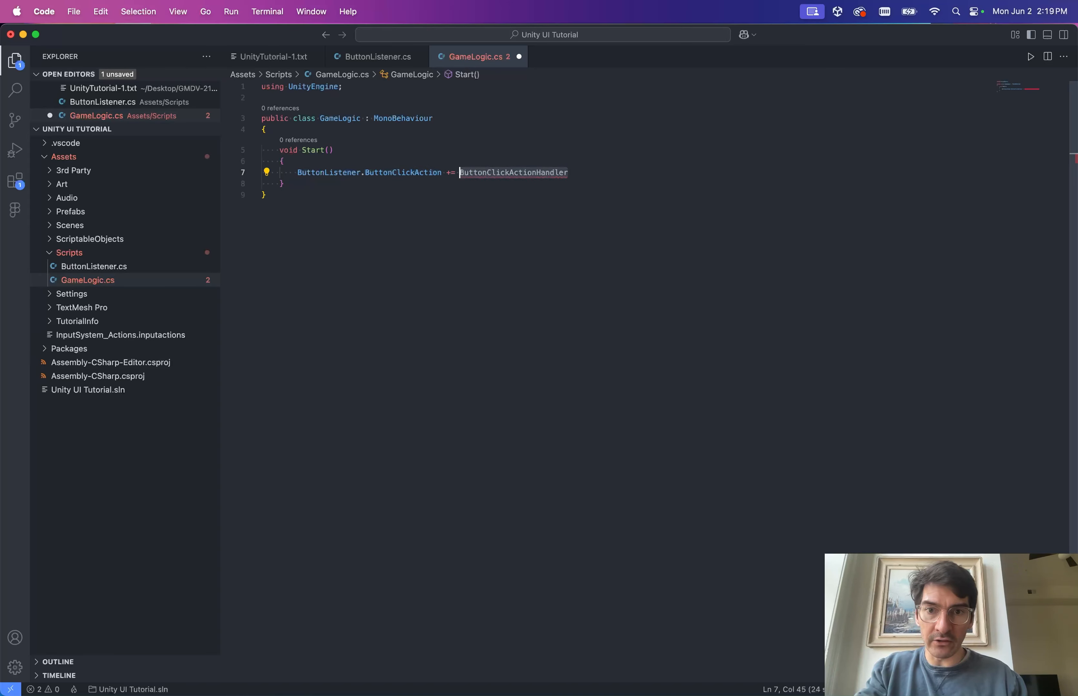
{"action": "key", "text": "End"}
{"action": "type", "text": ";"}
Add an empty void ButtonClickActionHandler() method below Start.
{"action": "key", "text": "Down"}
{"action": "key", "text": "Return"}
{"action": "key", "text": "Return"}
{"action": "type", "text": "voi"}
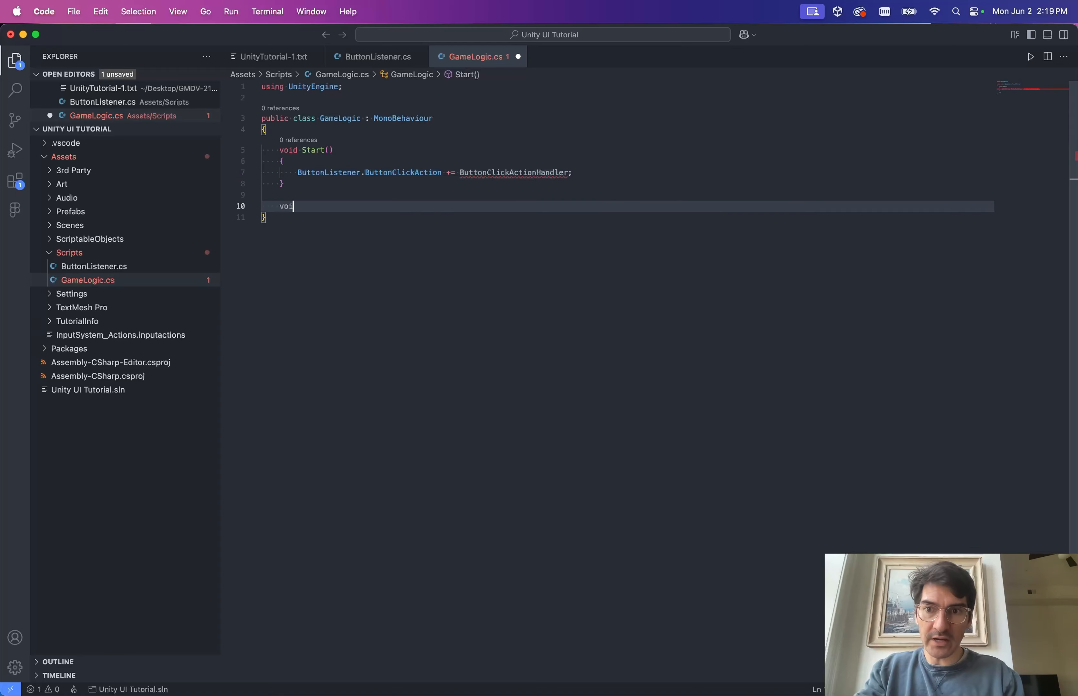
{"action": "type", "text": "d"}
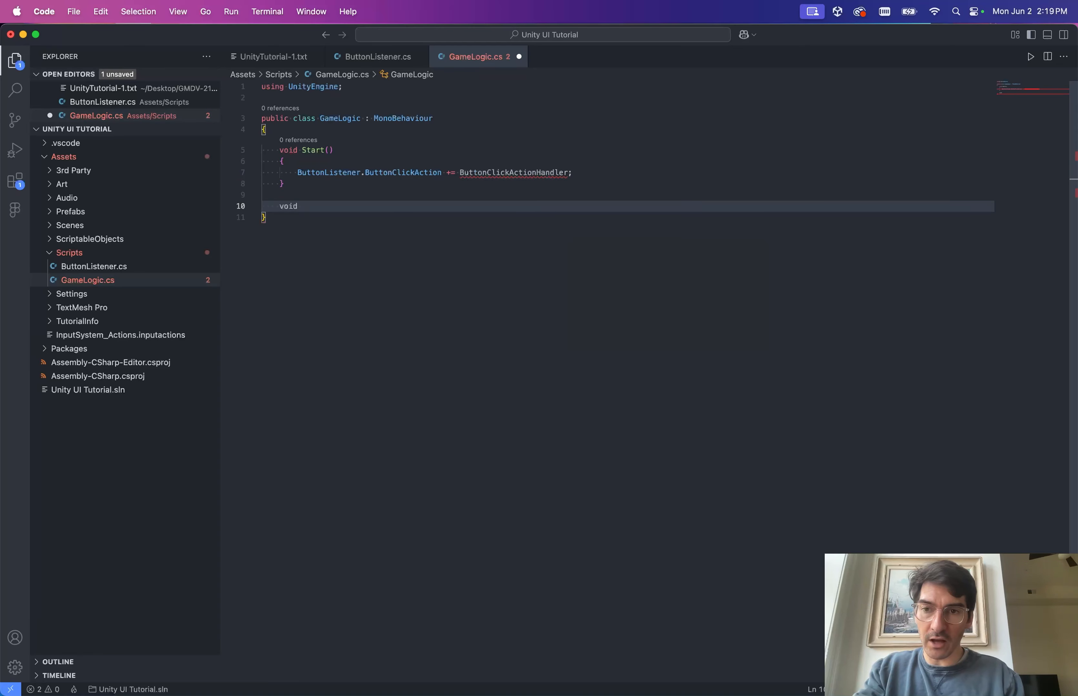
{"action": "key", "text": "super+v"}
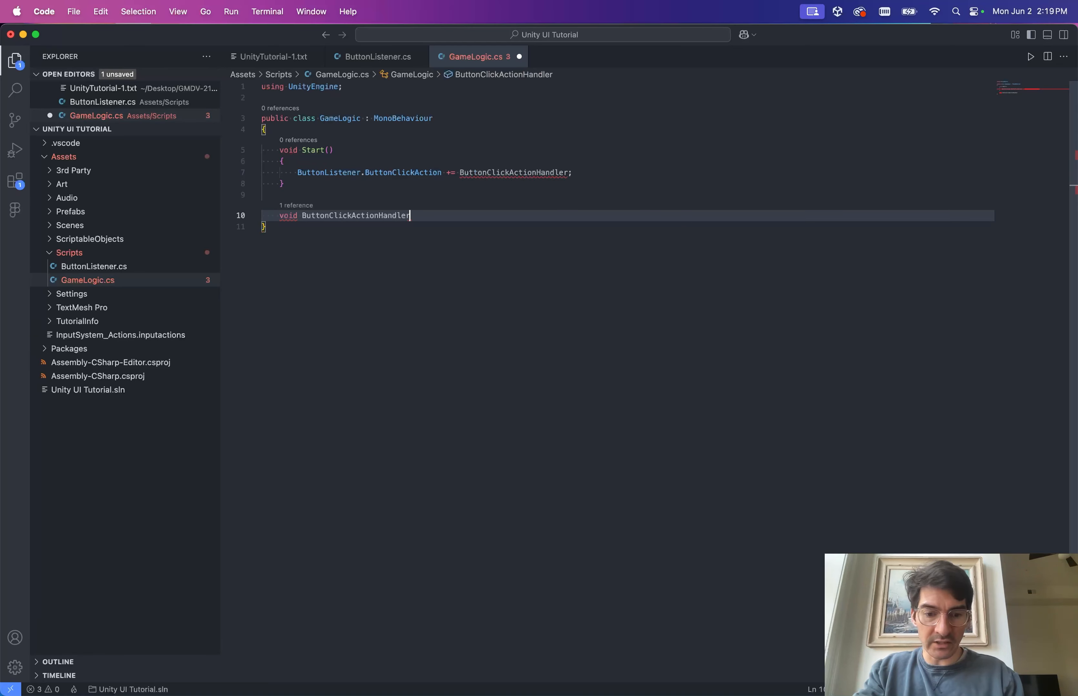
{"action": "type", "text": "()"}
{"action": "key", "text": "Return"}
{"action": "type", "text": "{"}
{"action": "key", "text": "Return"}
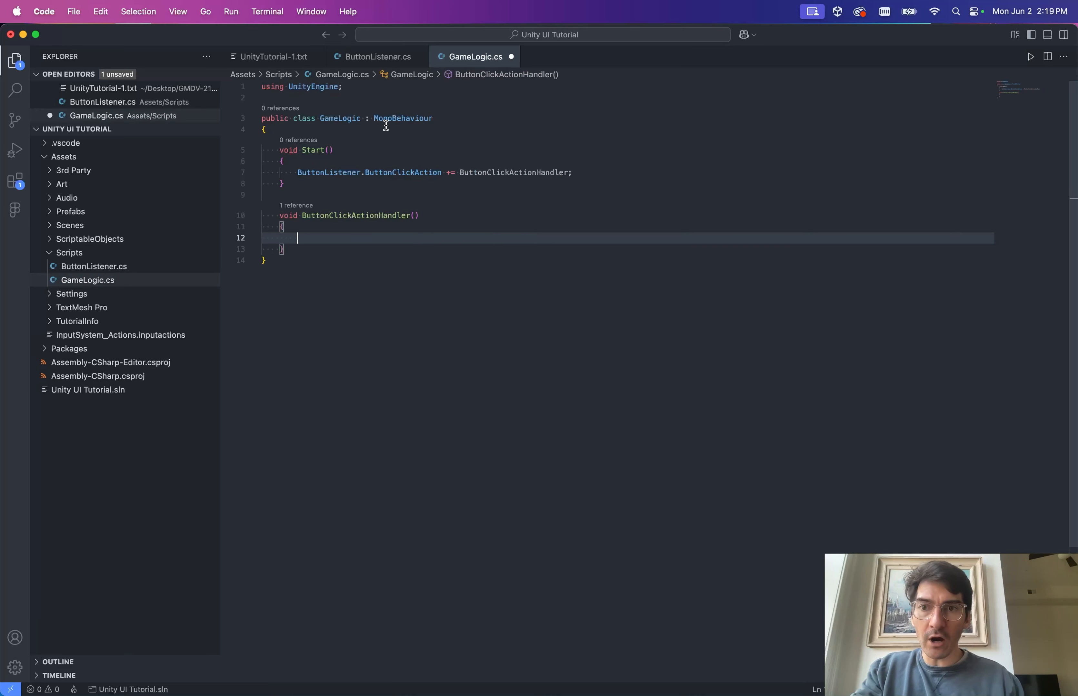
Make ButtonClickActionHandler call Debug.Log(this), save, and add a blank line at the class top.
{"action": "left_click", "coordinate": [416, 129]}
{"action": "left_click", "coordinate": [440, 238]}
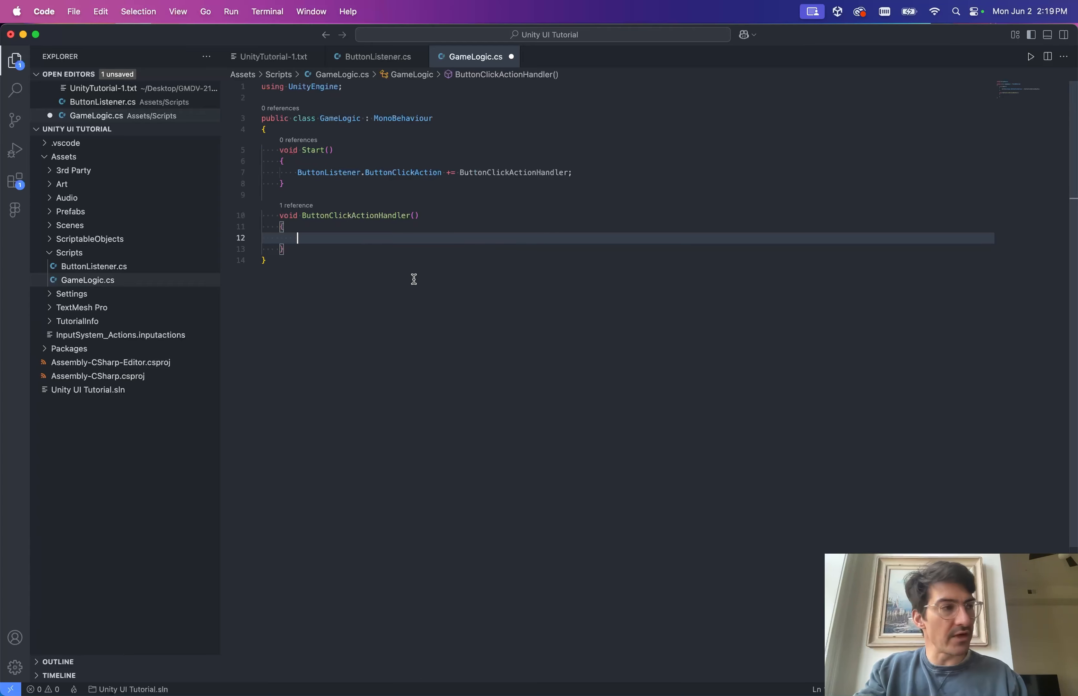
{"action": "type", "text": ".Log"}
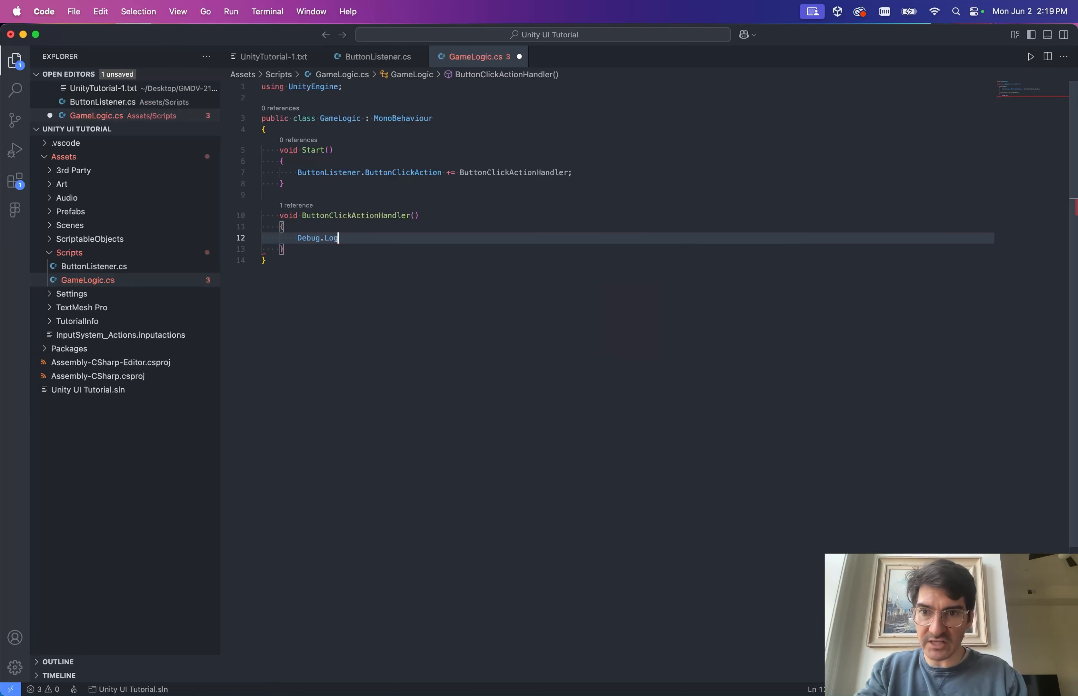
{"action": "left_click", "coordinate": [338, 216]}
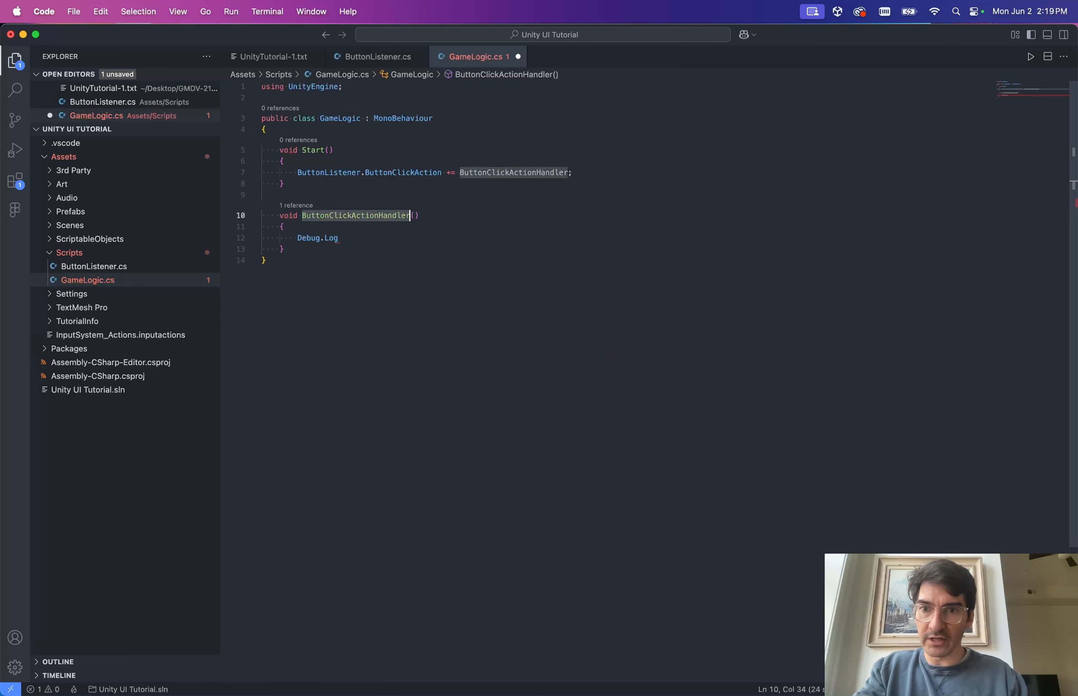
{"action": "key", "text": "Down"}
{"action": "key", "text": "Down"}
{"action": "type", "text": "(thi"}
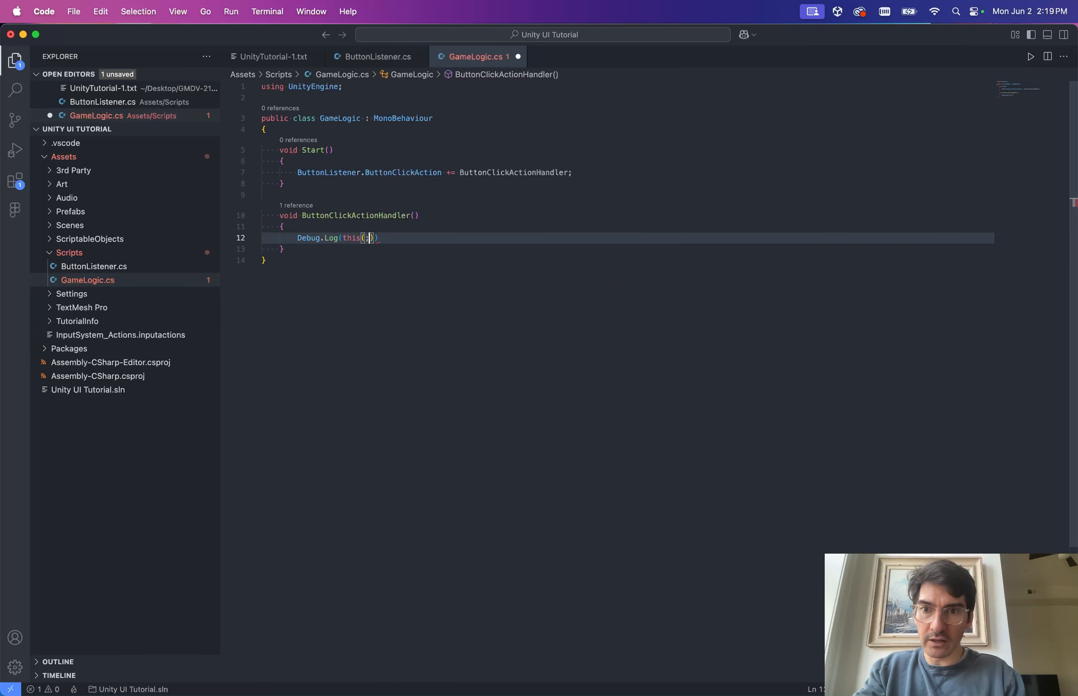
{"action": "type", "text": "s);"}
{"action": "key", "text": "super+s"}
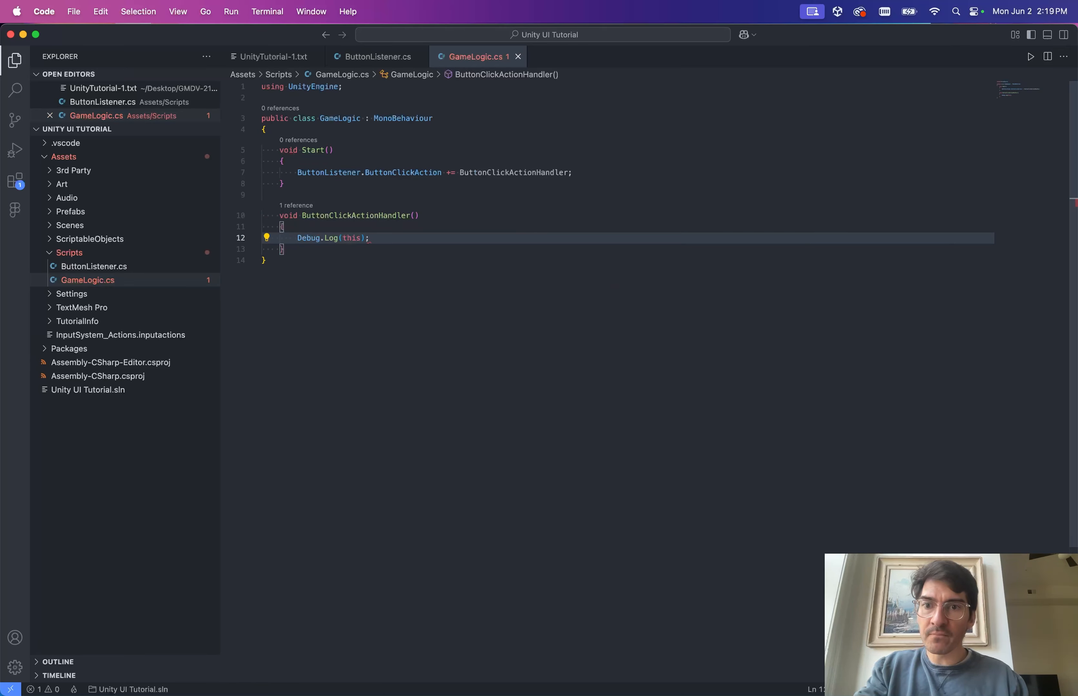
{"action": "key", "text": "Left"}
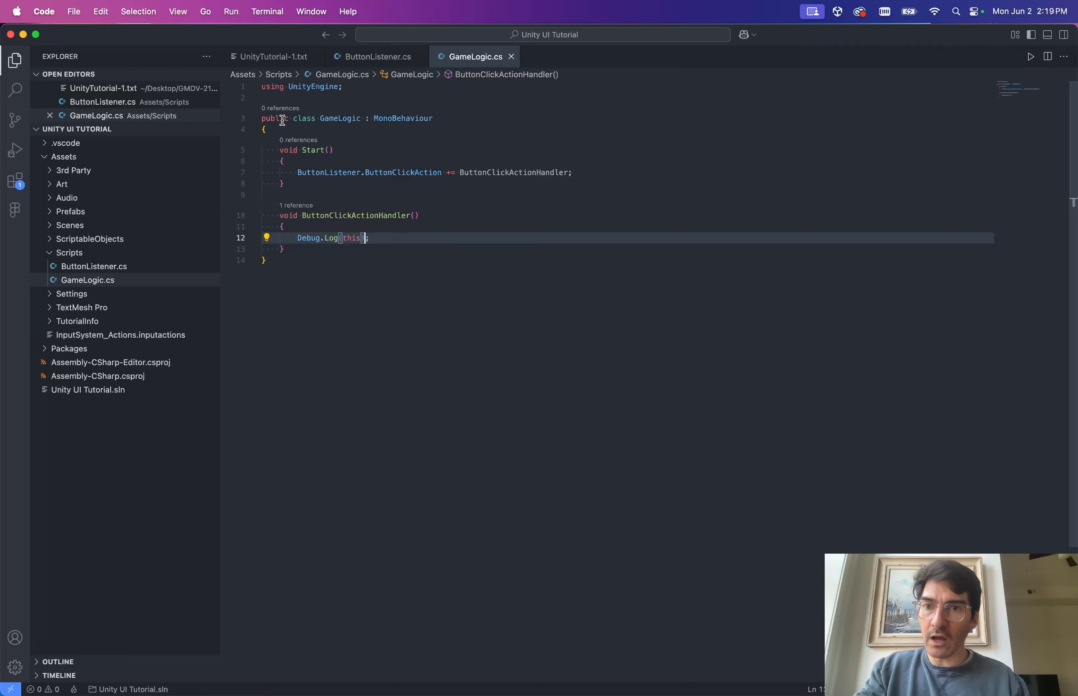
{"action": "left_click", "coordinate": [362, 131]}
{"action": "key", "text": "Return"}
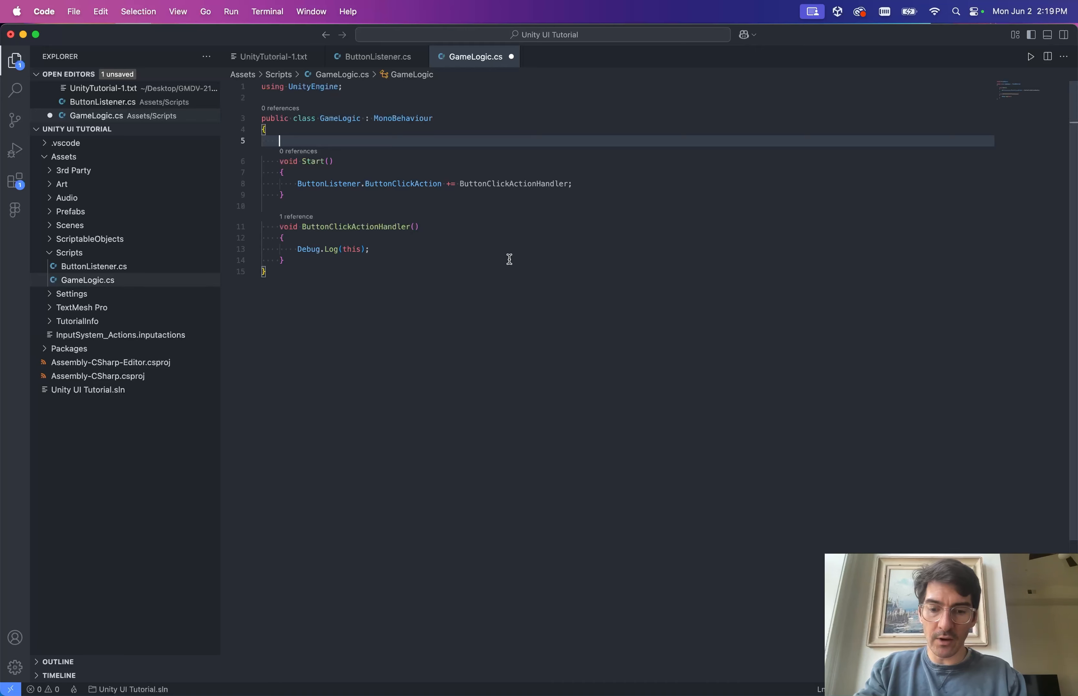
Add 'private int clickCount = 0;', save, and add clickCount++ in the handler.
{"action": "type", "text": "private int"}
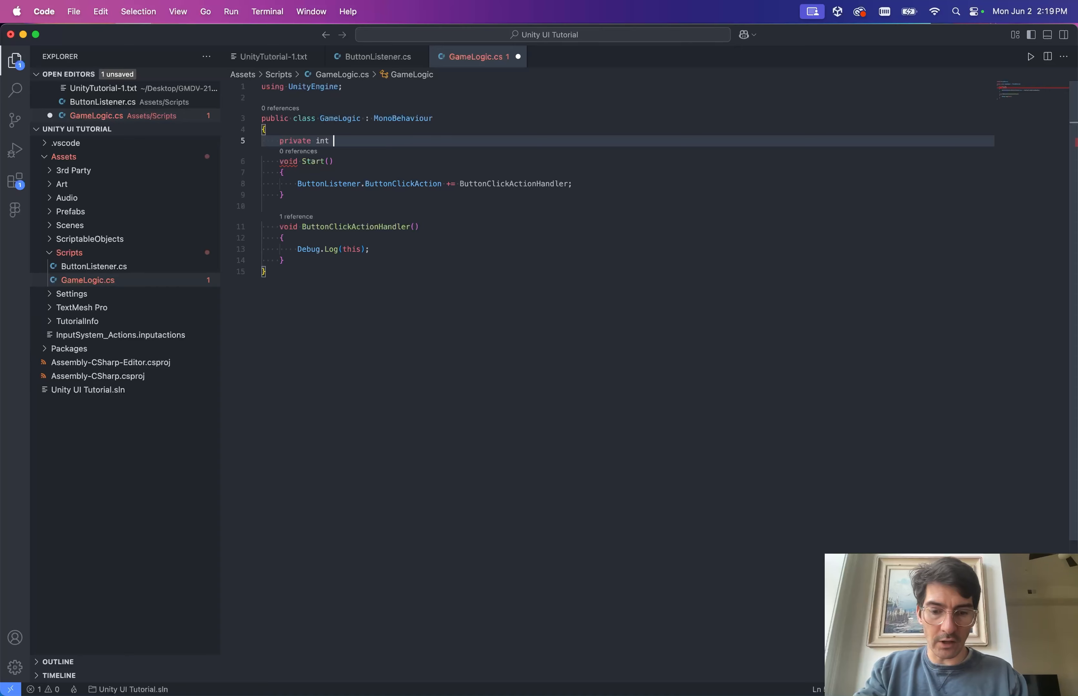
{"action": "type", "text": " clickCount = 0"}
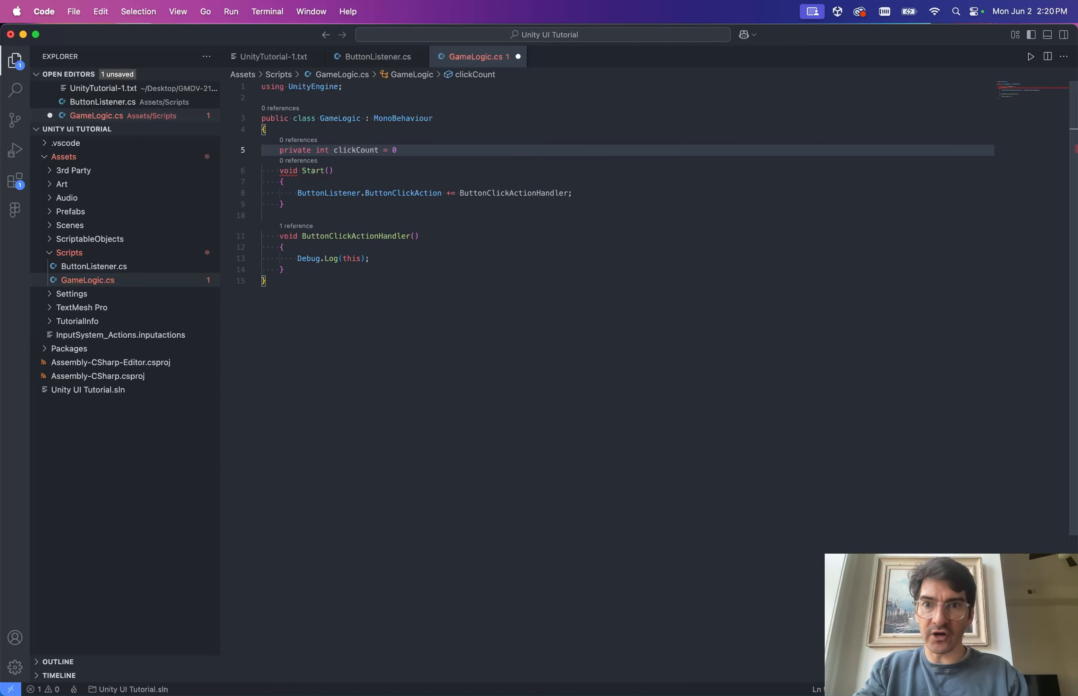
{"action": "type", "text": ";"}
{"action": "key", "text": "super+s"}
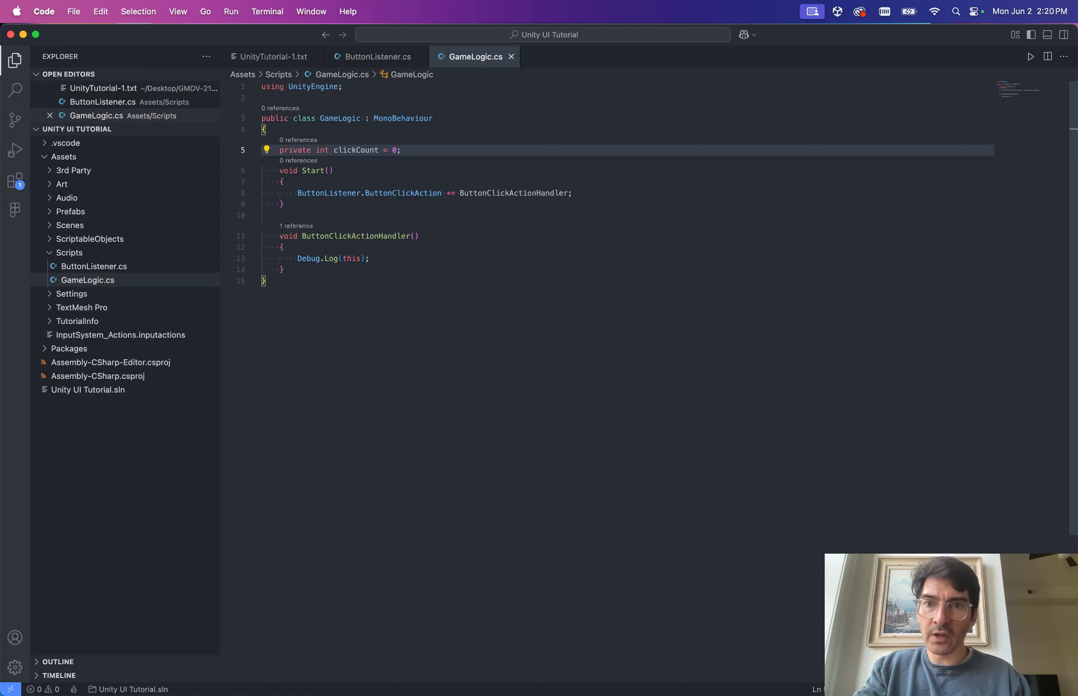
{"action": "key", "text": "super+Down"}
{"action": "key", "text": "Up"}
{"action": "key", "text": "Up"}
{"action": "key", "text": "super+Right"}
{"action": "key", "text": "Return"}
{"action": "key", "text": "Return"}
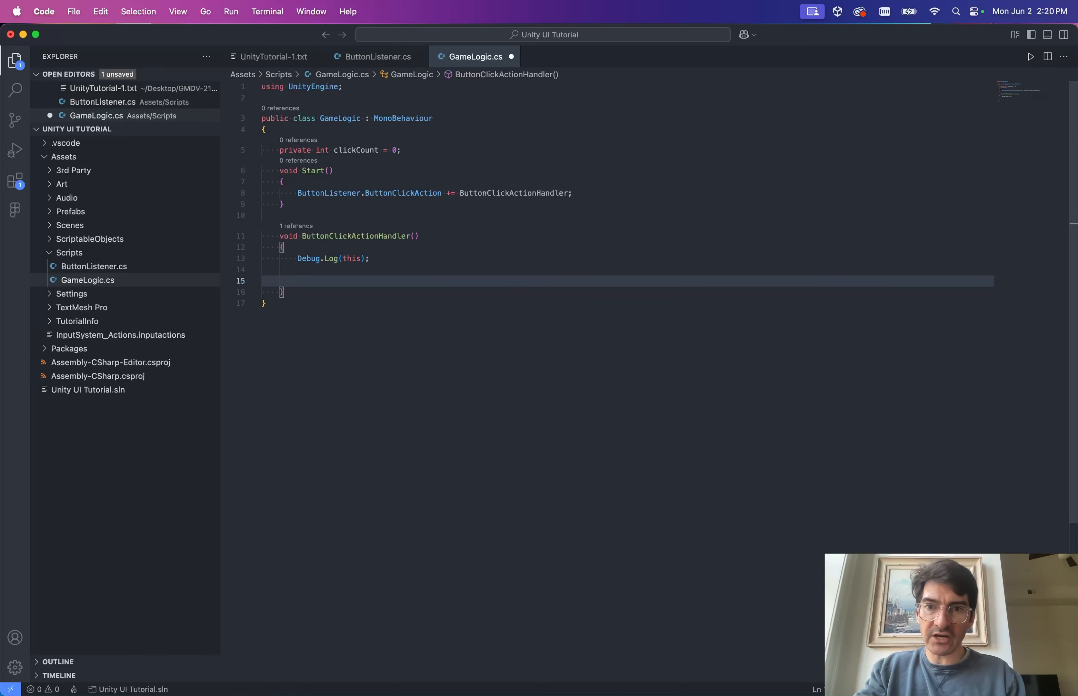
{"action": "type", "text": "click"}
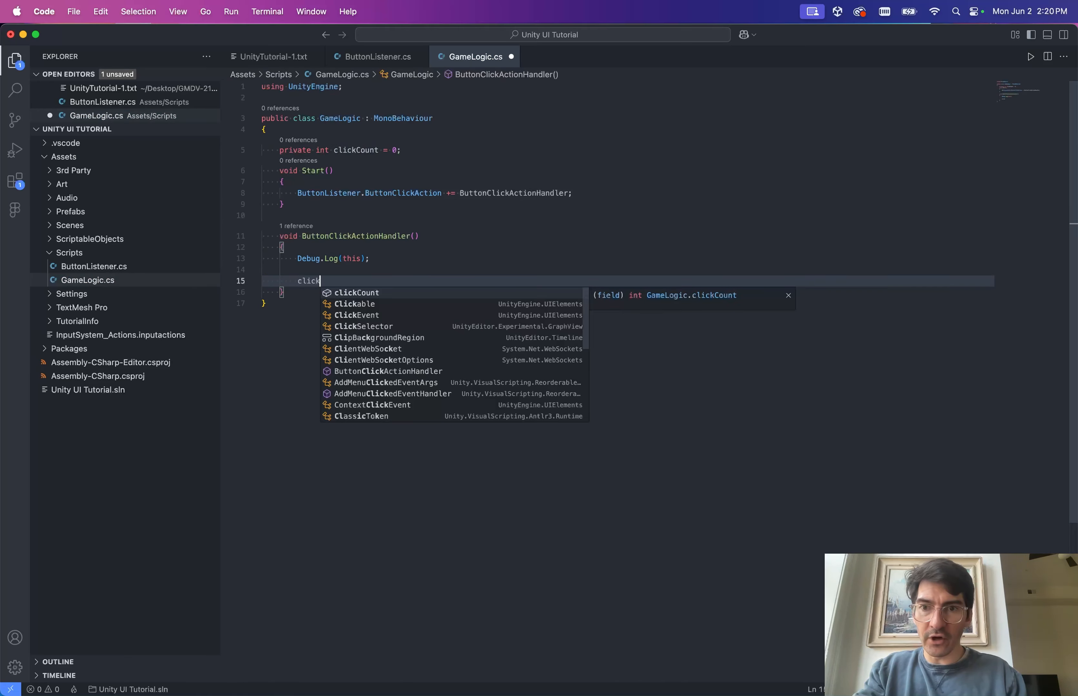
{"action": "key", "text": "Tab"}
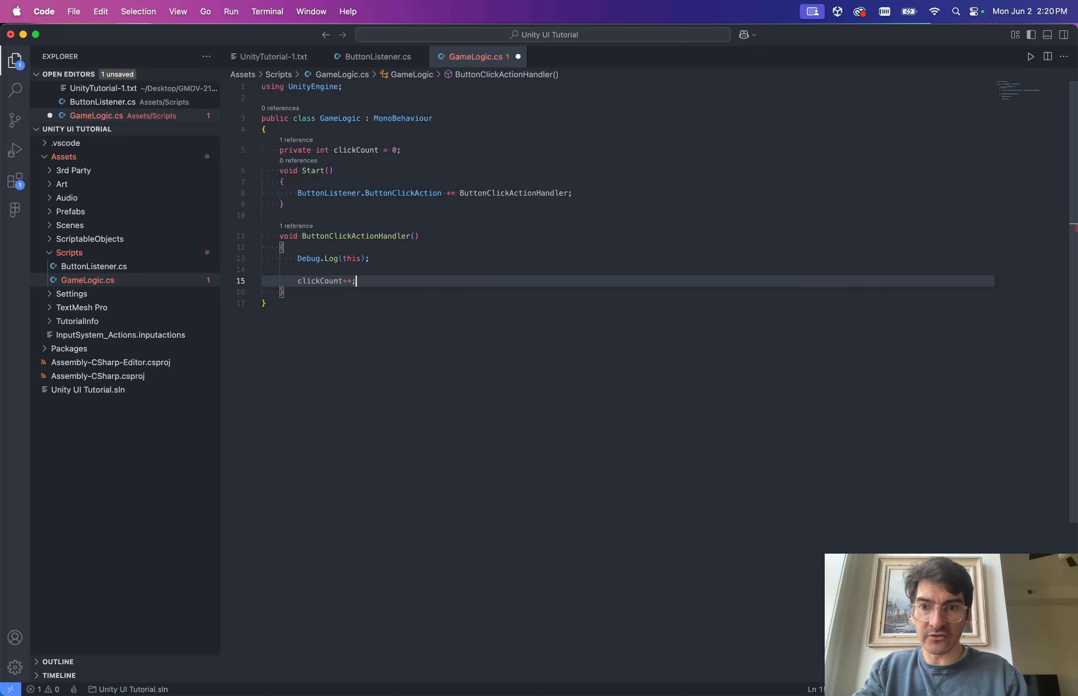
{"action": "key", "text": "Up"}
{"action": "key", "text": "BackSpace"}
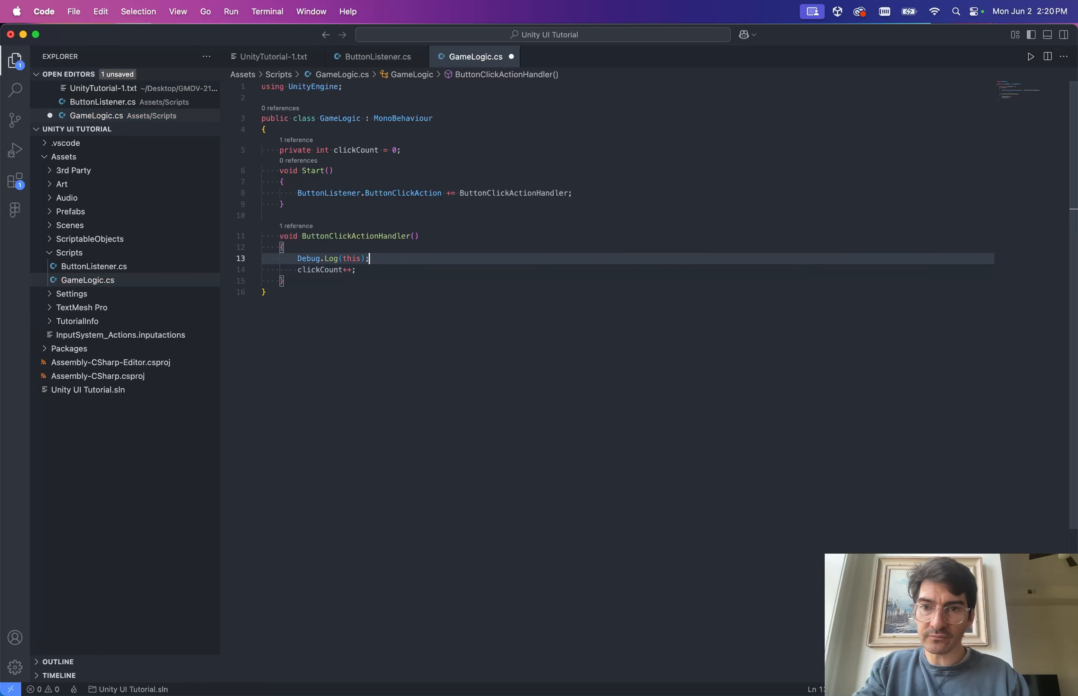
{"action": "key", "text": "Return"}
{"action": "key", "text": "Down"}
{"action": "key", "text": "End"}
{"action": "key", "text": "Return"}
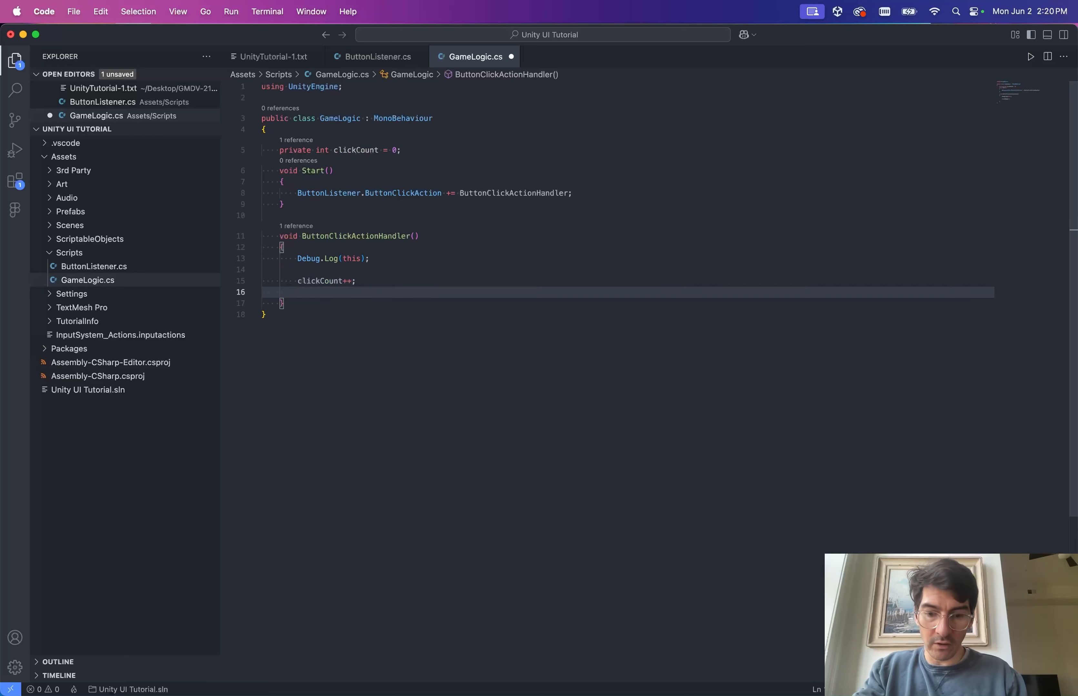
Add Debug.Log($"clickCount: {clickCount}"); after the increment and save.
{"action": "type", "text": "Debug.Log"}
{"action": "key", "text": "Escape"}
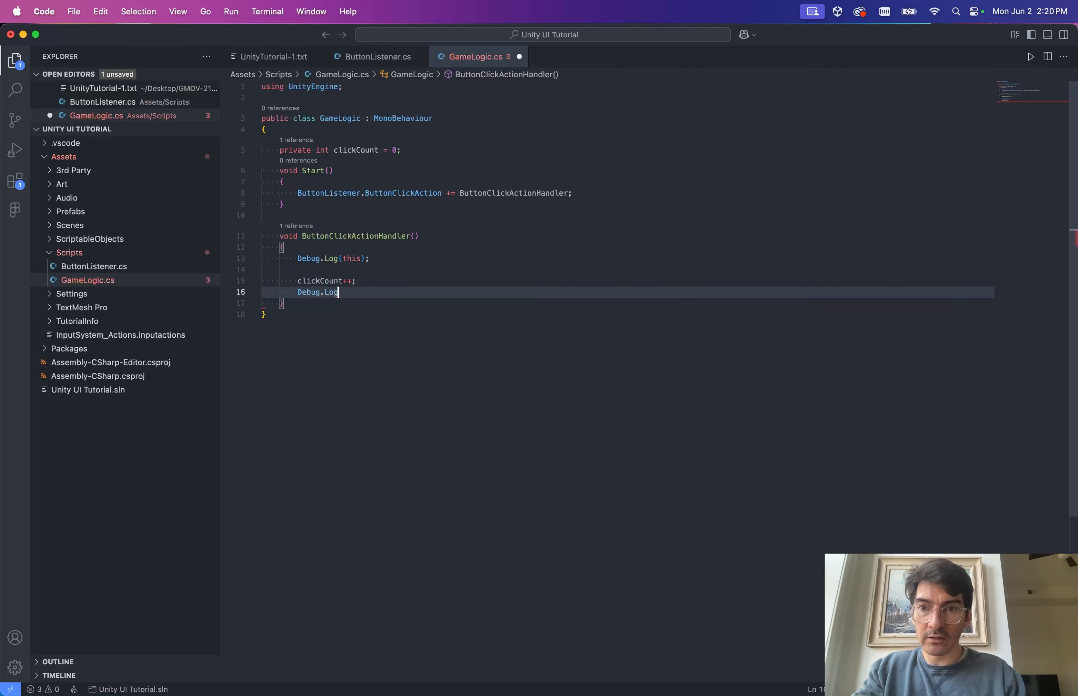
{"action": "type", "text": "("}
{"action": "key", "text": "Escape"}
{"action": "key", "text": "Up"}
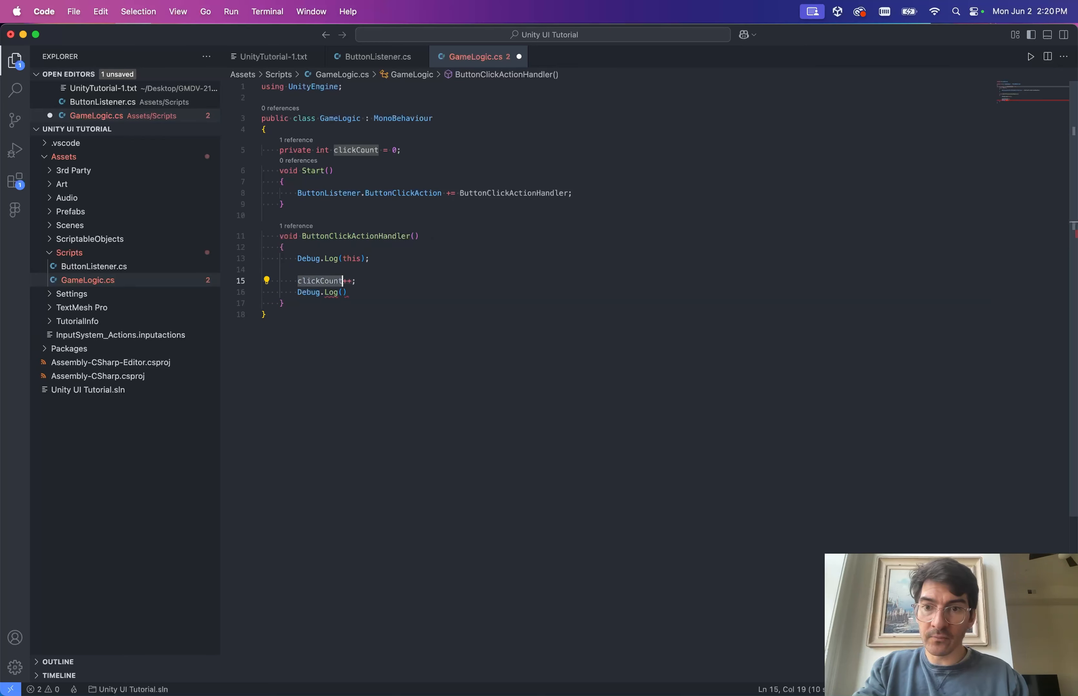
{"action": "left_click", "coordinate": [347, 292]}
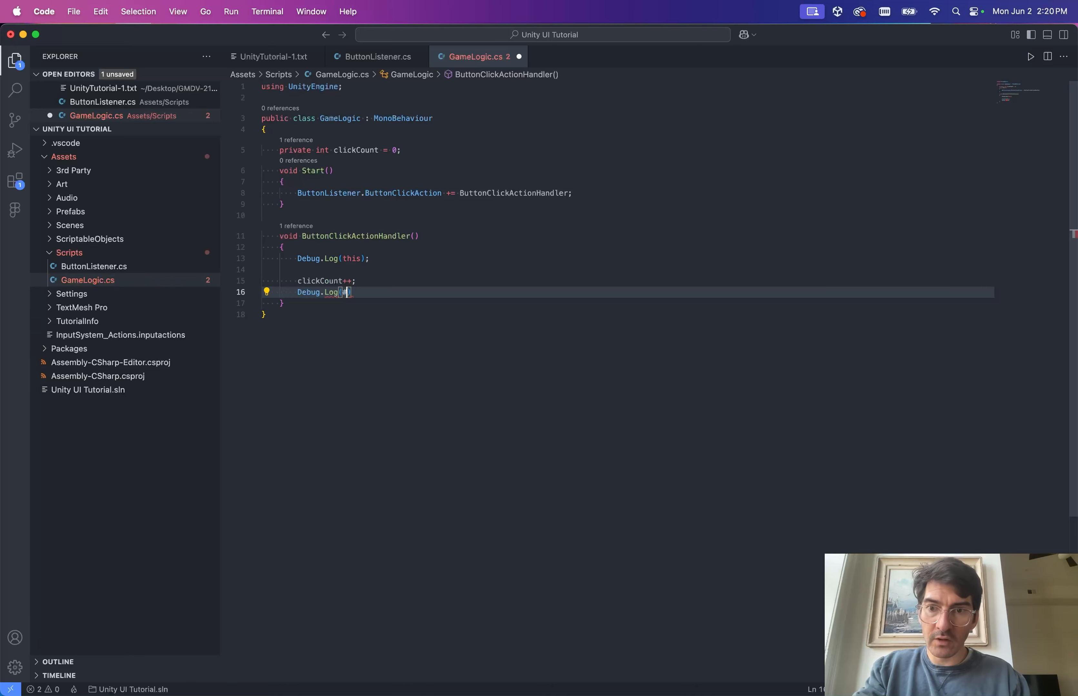
{"action": "type", "text": "$\"clickCount"}
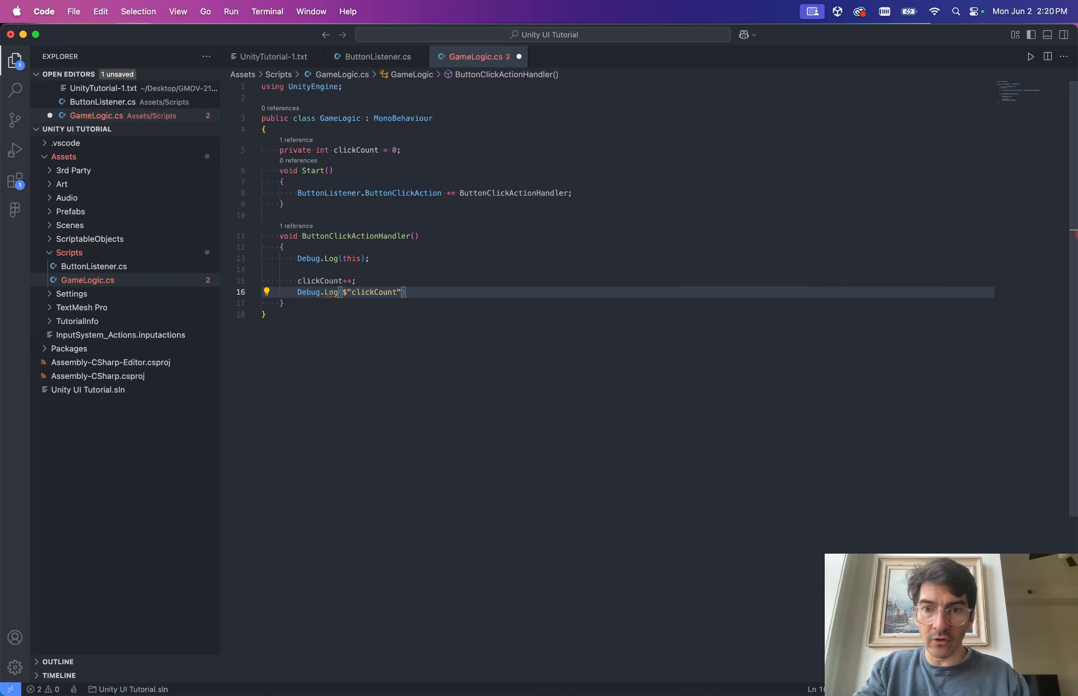
{"action": "type", "text": ": {"}
{"action": "key", "text": "Down"}
{"action": "type", "text": "clickCount"}
{"action": "key", "text": "super+z"}
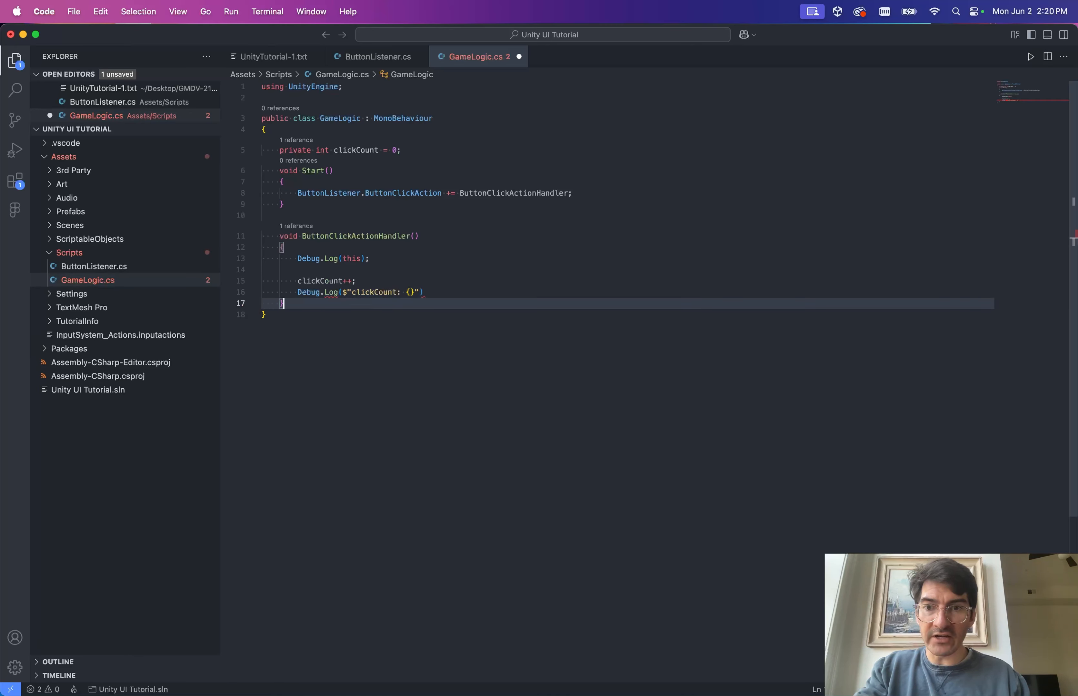
{"action": "key", "text": "super+z"}
{"action": "type", "text": "{clickCount"}
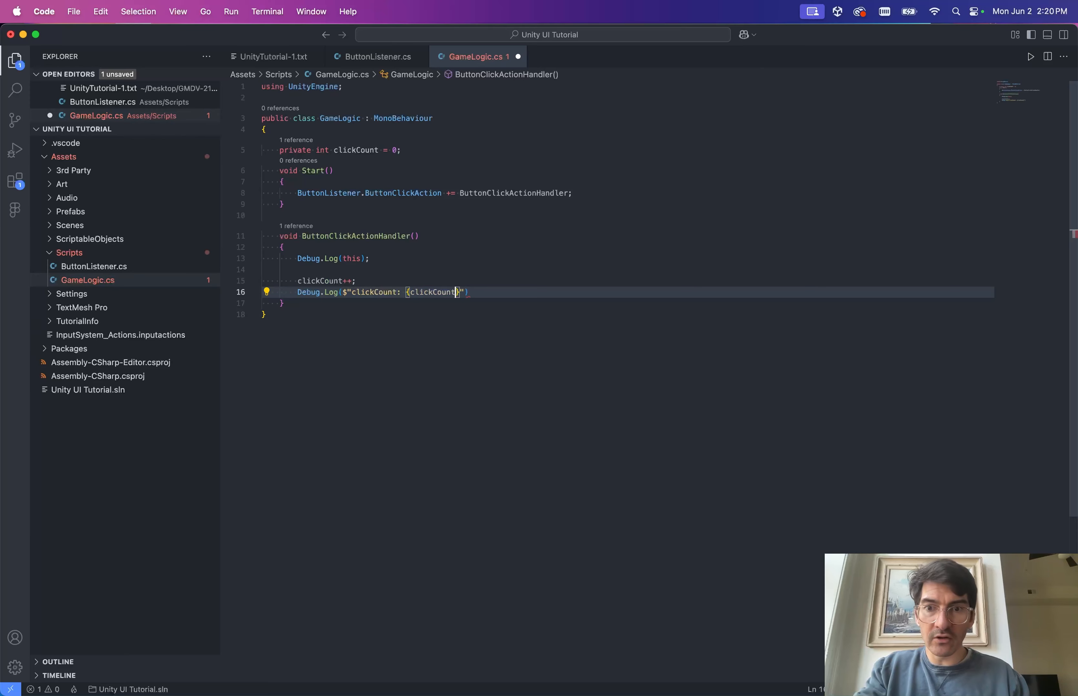
{"action": "key", "text": "End"}
{"action": "type", "text": ";"}
{"action": "key", "text": "super+s"}
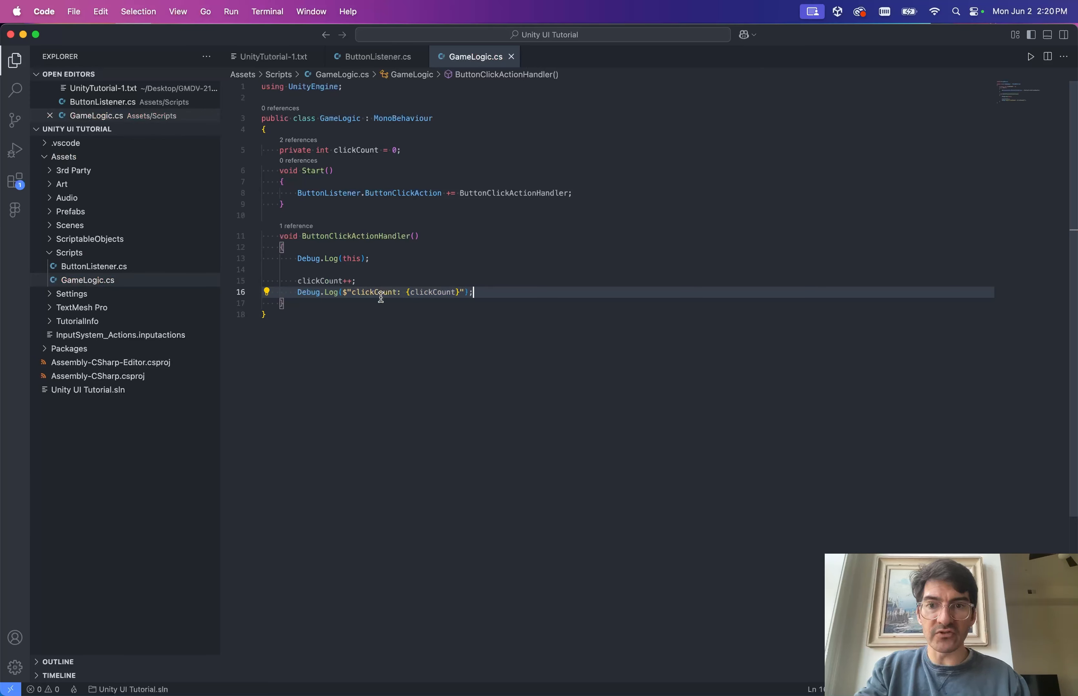
Create an empty GameObject with the GameLogic script, play, and press Continue to log 'clickCount: 1'.
{"action": "left_click", "coordinate": [520, 302]}
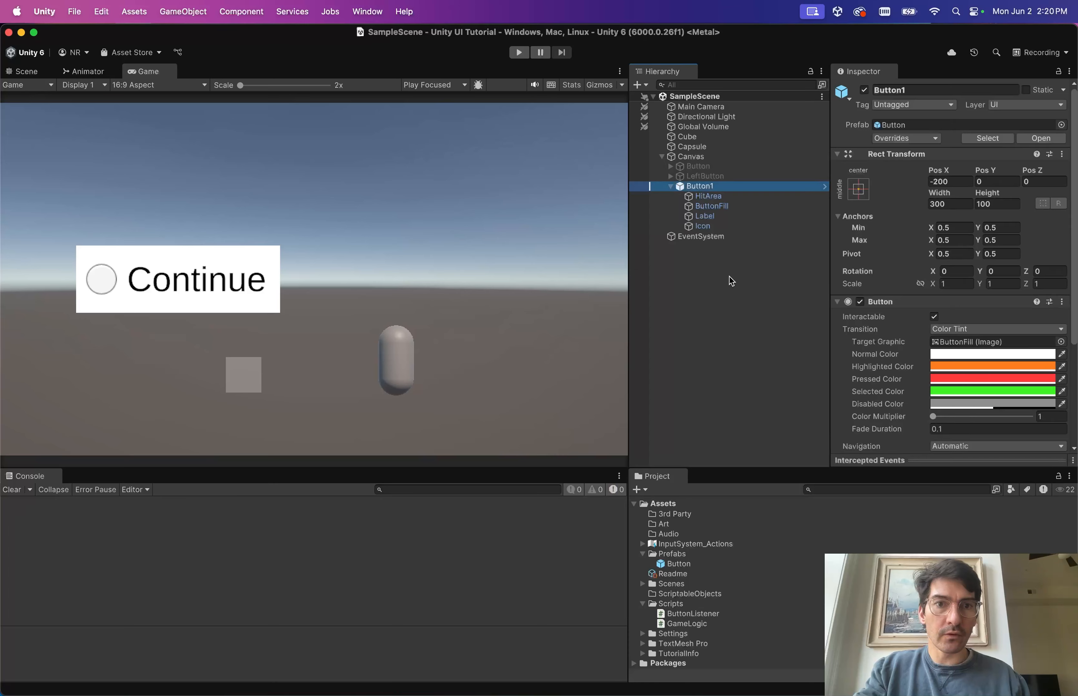
{"action": "key", "text": "Left"}
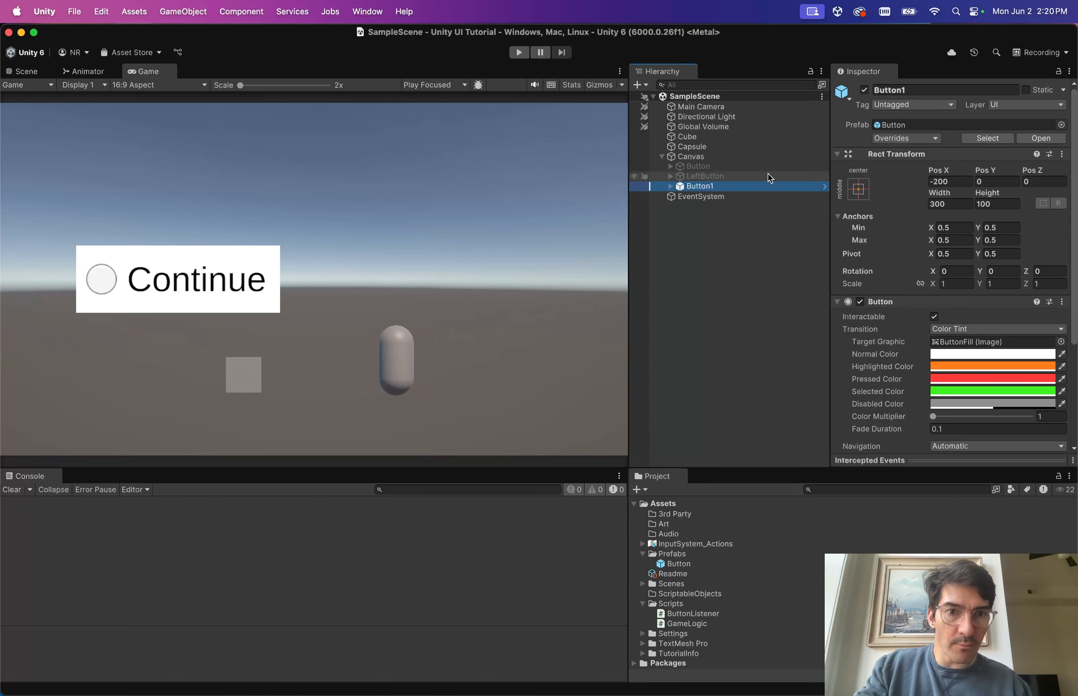
{"action": "left_click", "coordinate": [769, 268]}
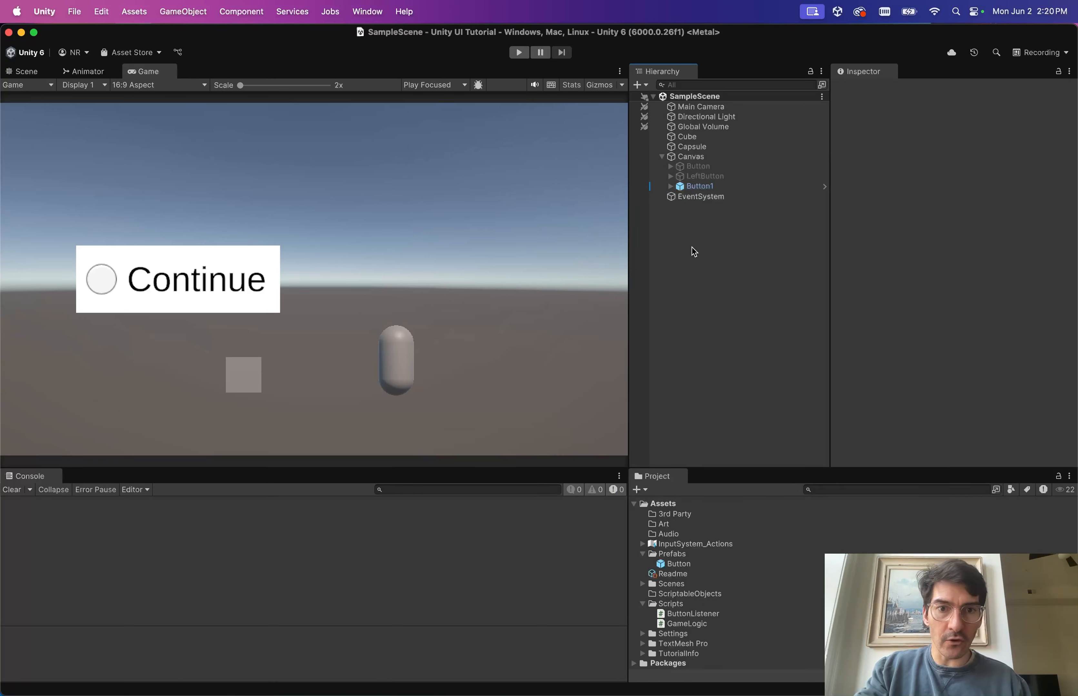
{"action": "key", "text": "super+shift+n"}
{"action": "left_click_drag", "start_coordinate": [687, 624], "coordinate": [951, 263]}
{"action": "key", "text": "super+s"}
{"action": "left_click", "coordinate": [518, 52]}
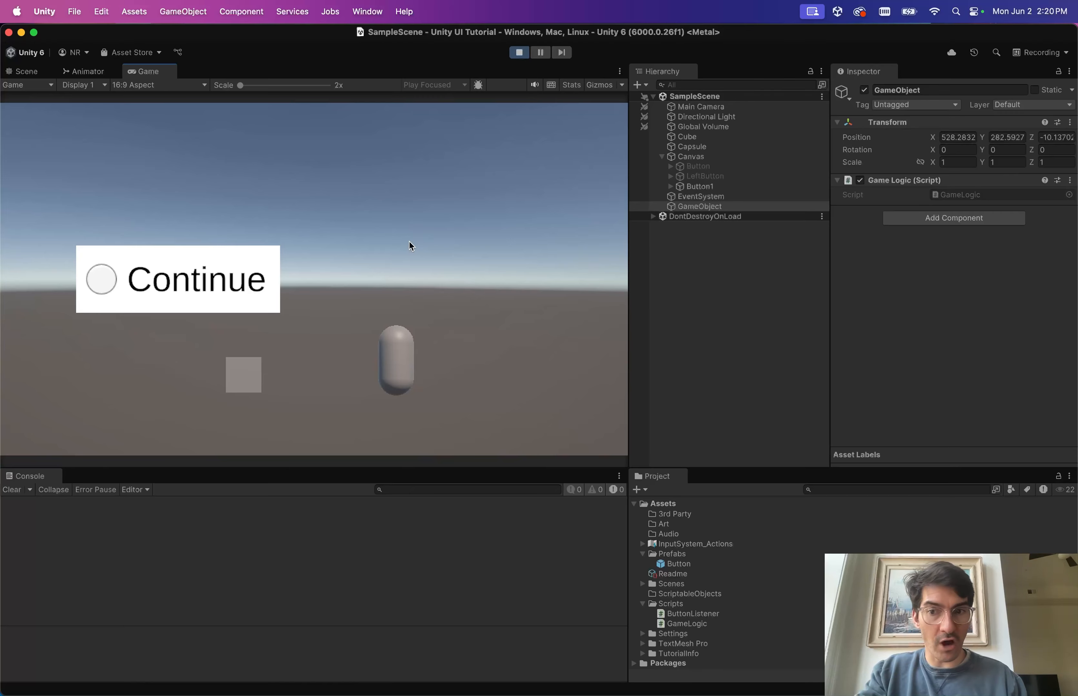
{"action": "left_click", "coordinate": [191, 274]}
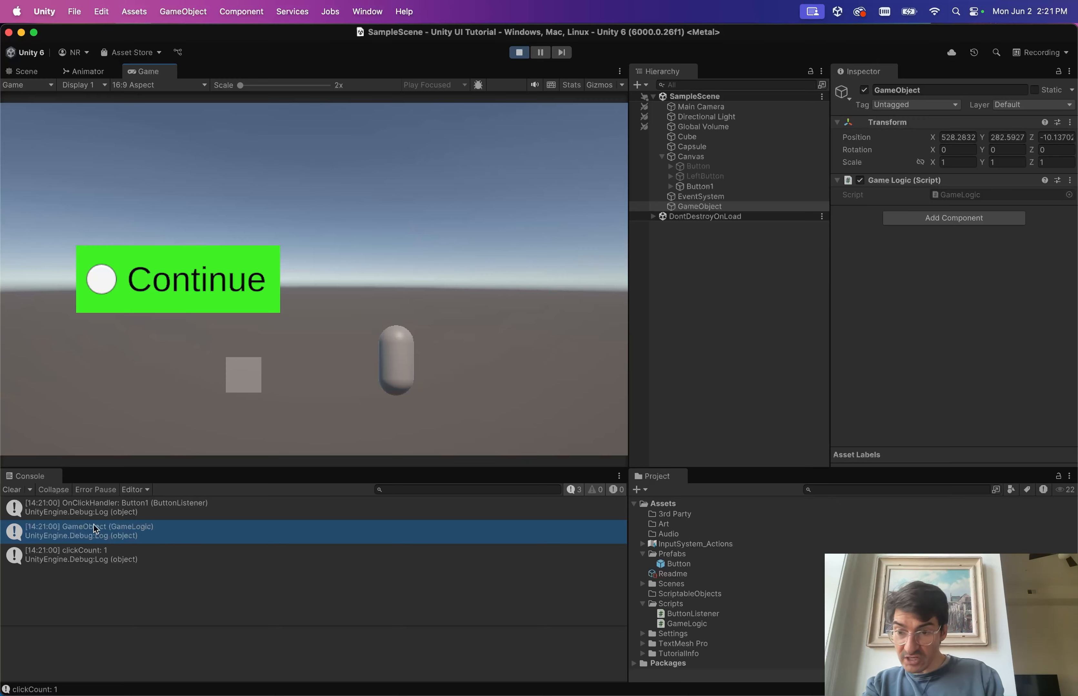
Inspect the OnClickHandler and GameLogic console logs and open the GameLogic log's source.
{"action": "left_click", "coordinate": [85, 510]}
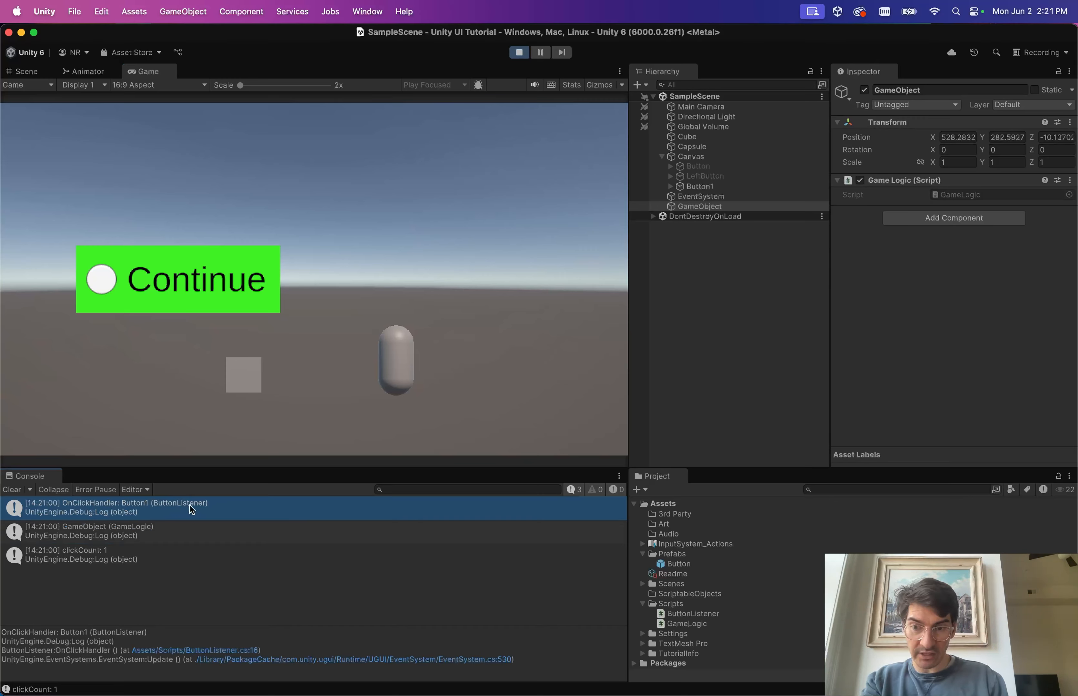
{"action": "left_click", "coordinate": [101, 533]}
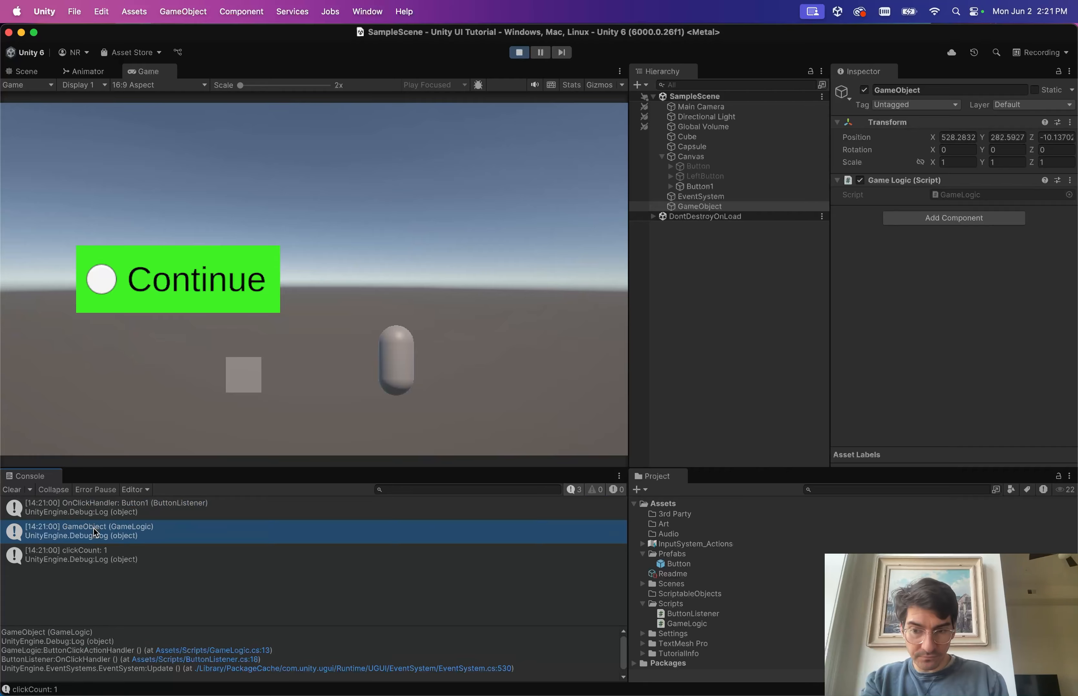
{"action": "double_click", "coordinate": [374, 528]}
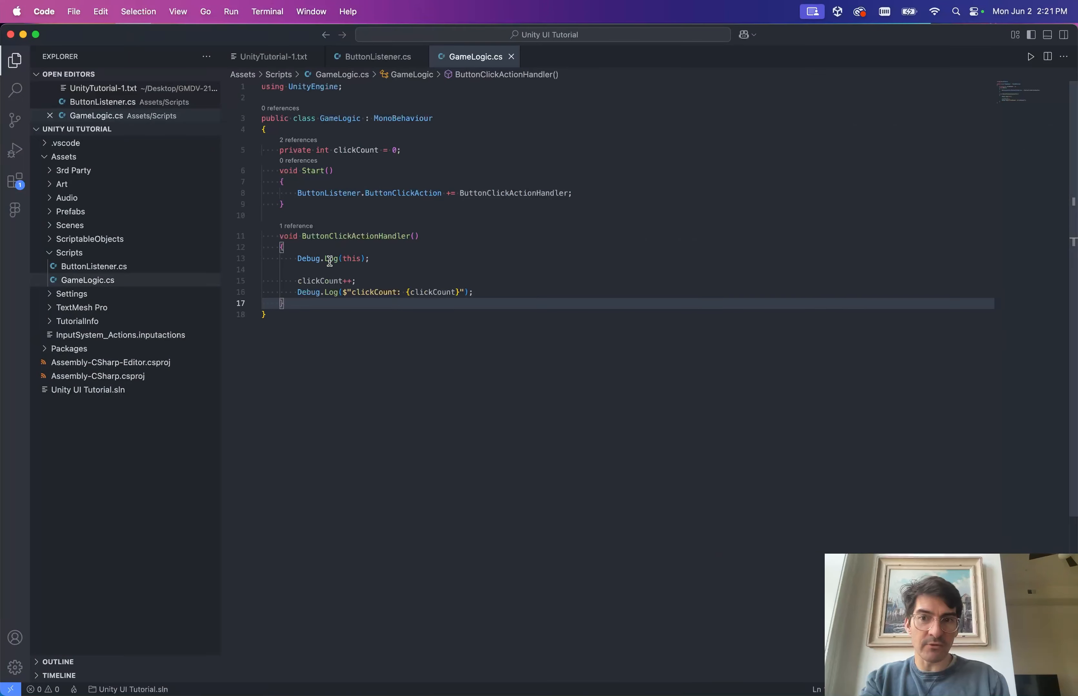
{"action": "key", "text": "ctrl+Left"}
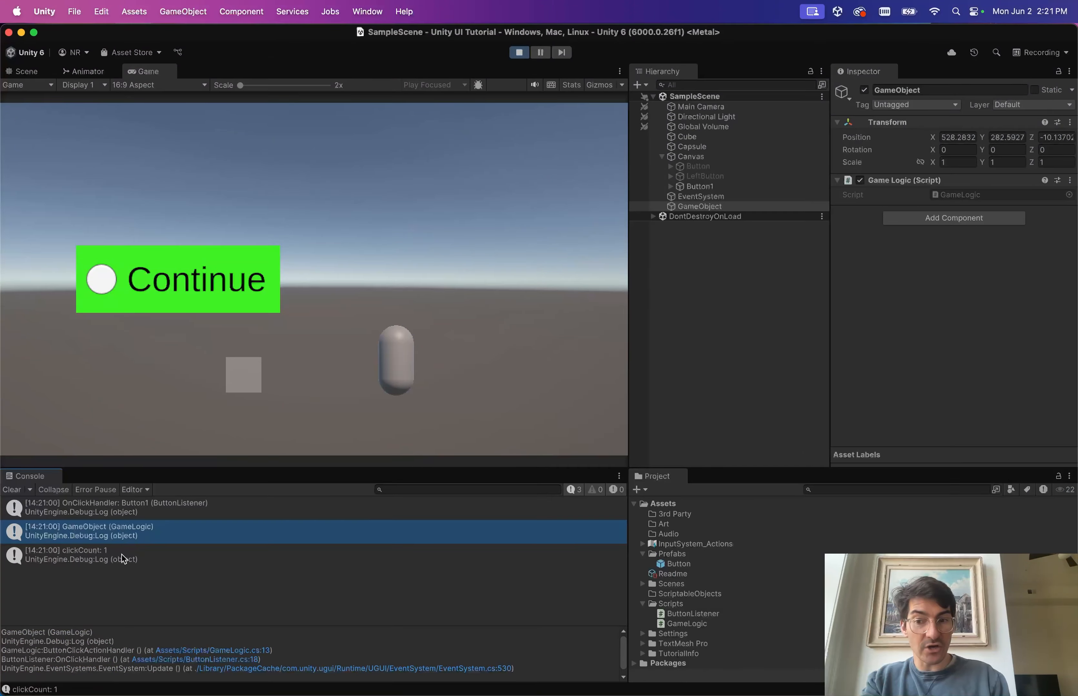
Press Continue a second time to log clickCount: 2, then stop playing.
{"action": "left_click", "coordinate": [212, 307]}
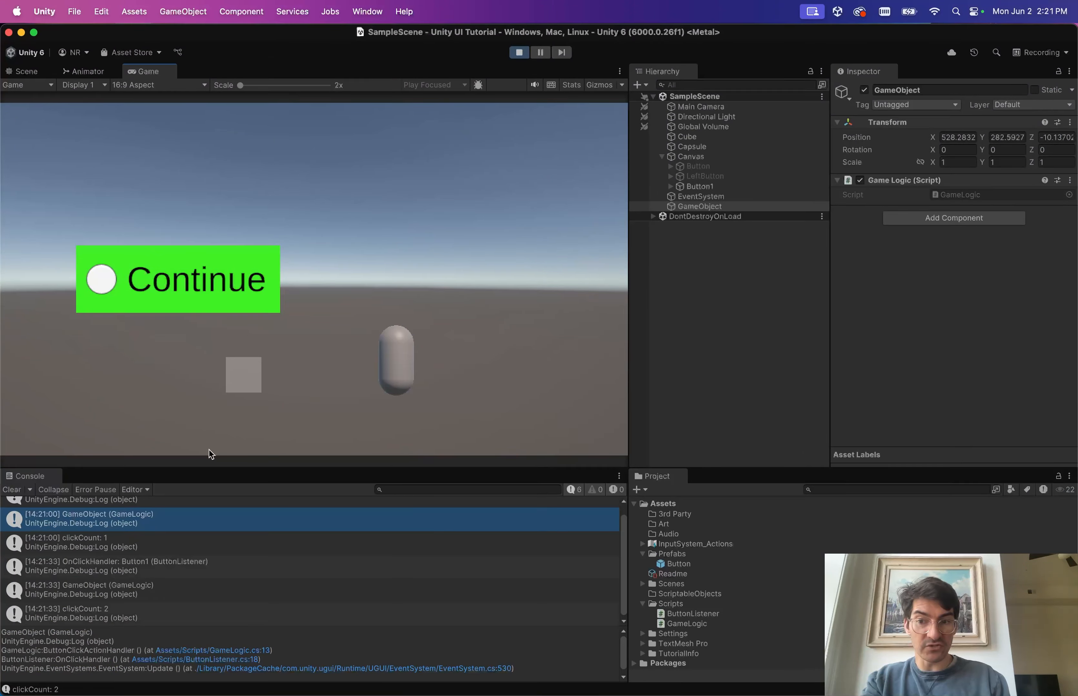
{"action": "scroll", "coordinate": [144, 549], "scroll_direction": "down", "scroll_amount": 1}
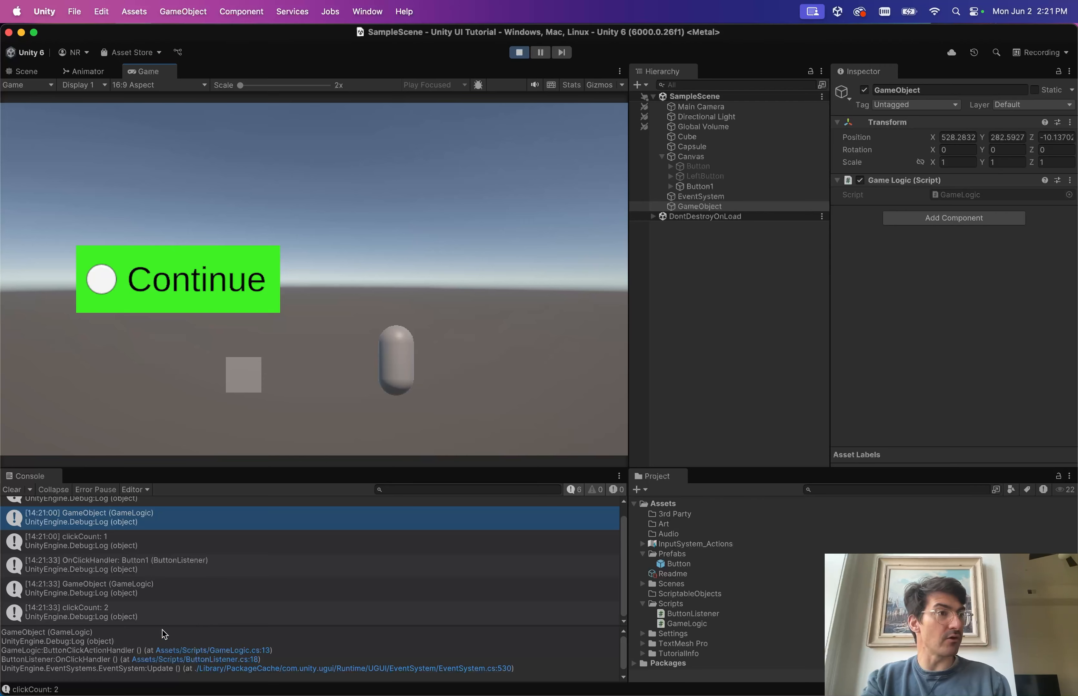
{"action": "left_click", "coordinate": [519, 52]}
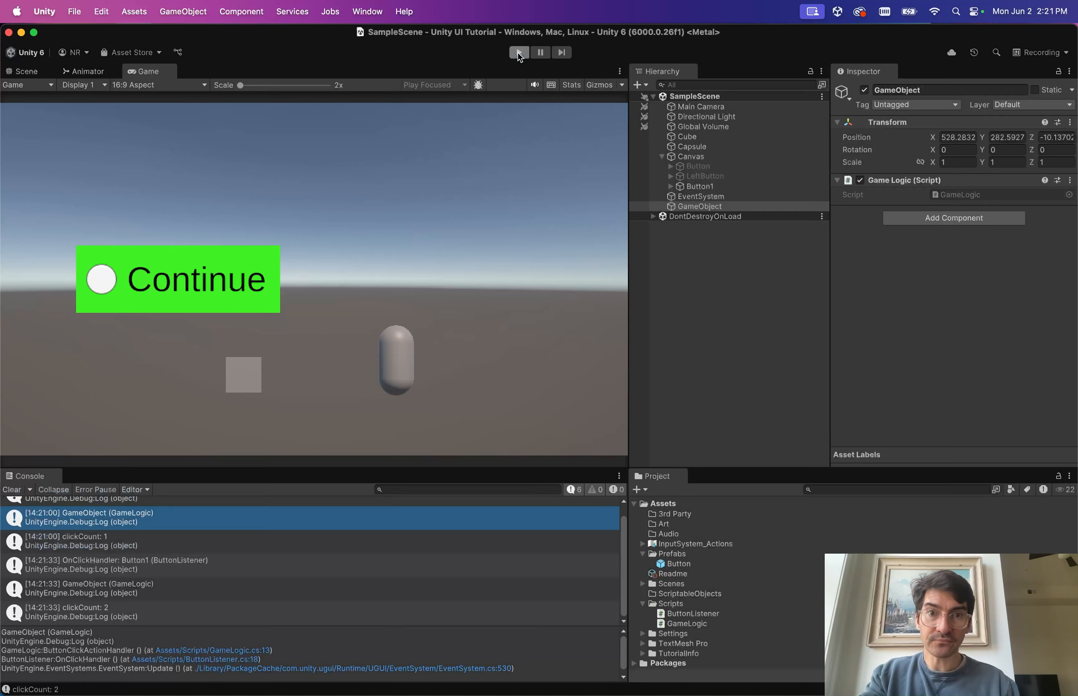
Stop the game and create a new scene from the Empty template.
{"action": "left_click", "coordinate": [726, 207]}
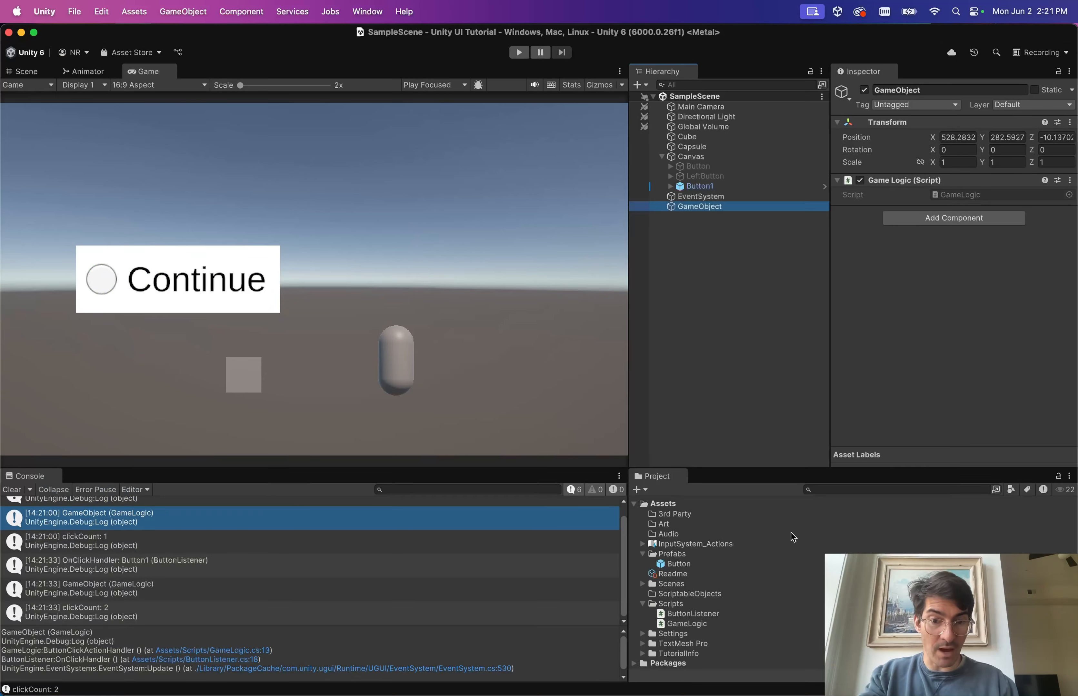
{"action": "left_click", "coordinate": [717, 353]}
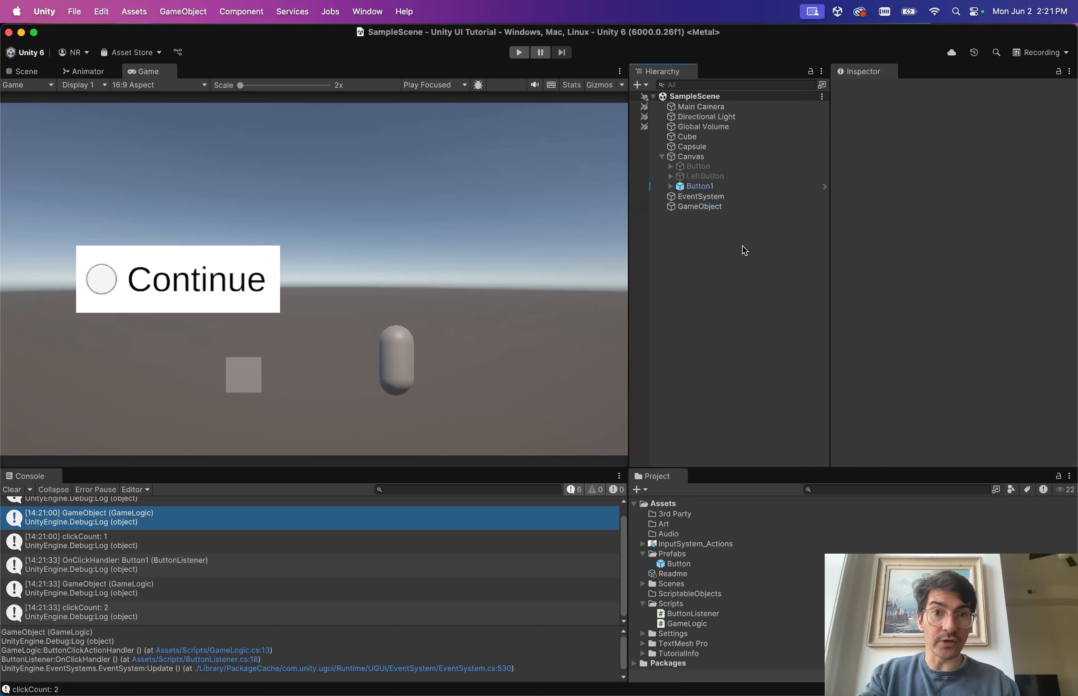
{"action": "left_click", "coordinate": [44, 10]}
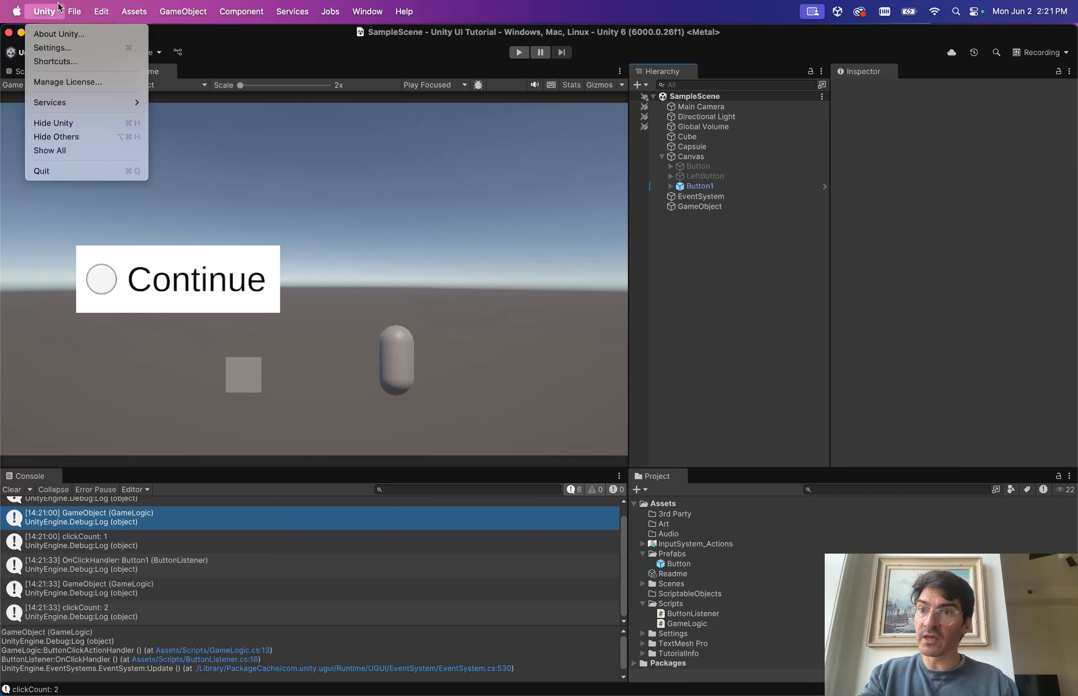
{"action": "left_click", "coordinate": [74, 10]}
{"action": "left_click", "coordinate": [94, 6]}
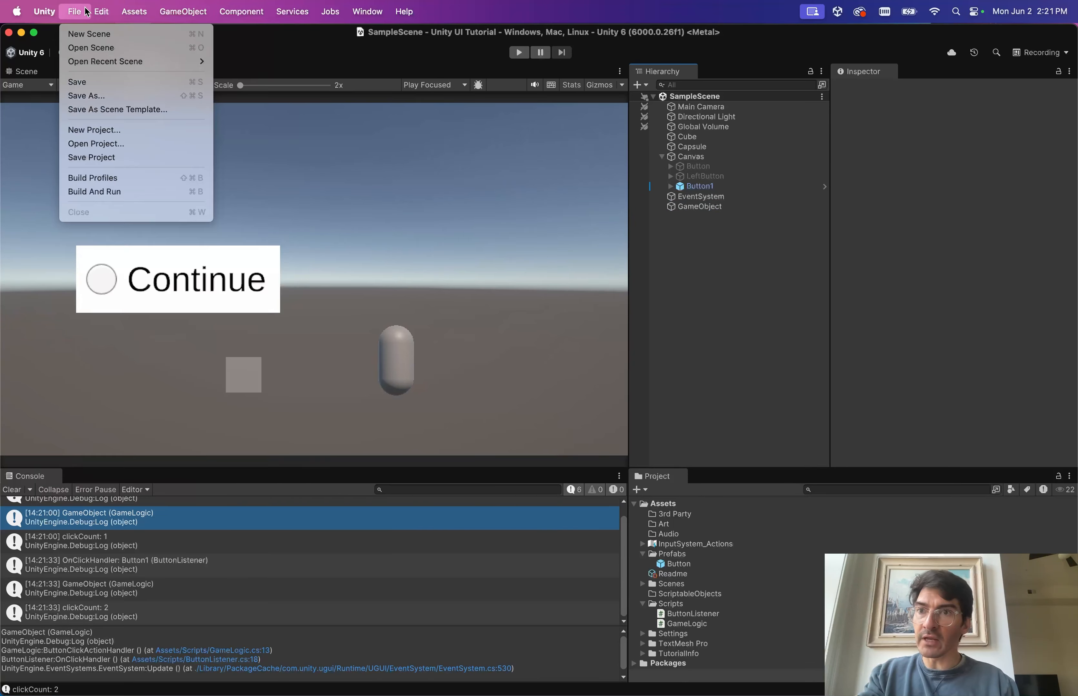
{"action": "left_click", "coordinate": [72, 7]}
{"action": "left_click", "coordinate": [70, 5]}
{"action": "left_click", "coordinate": [85, 33]}
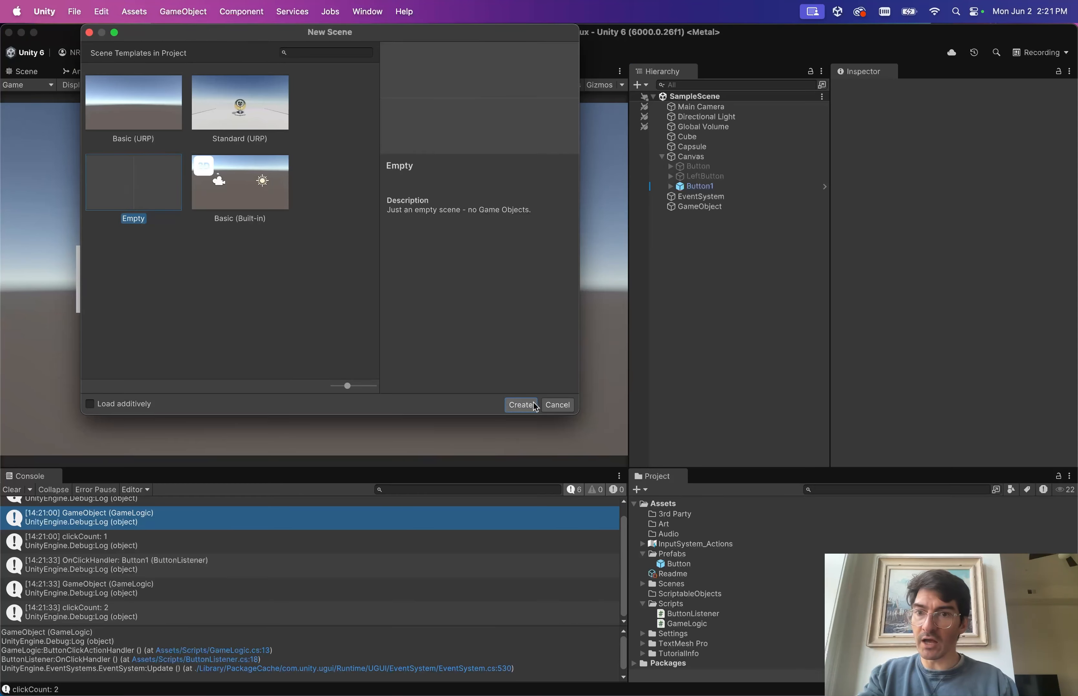
{"action": "left_click", "coordinate": [520, 404]}
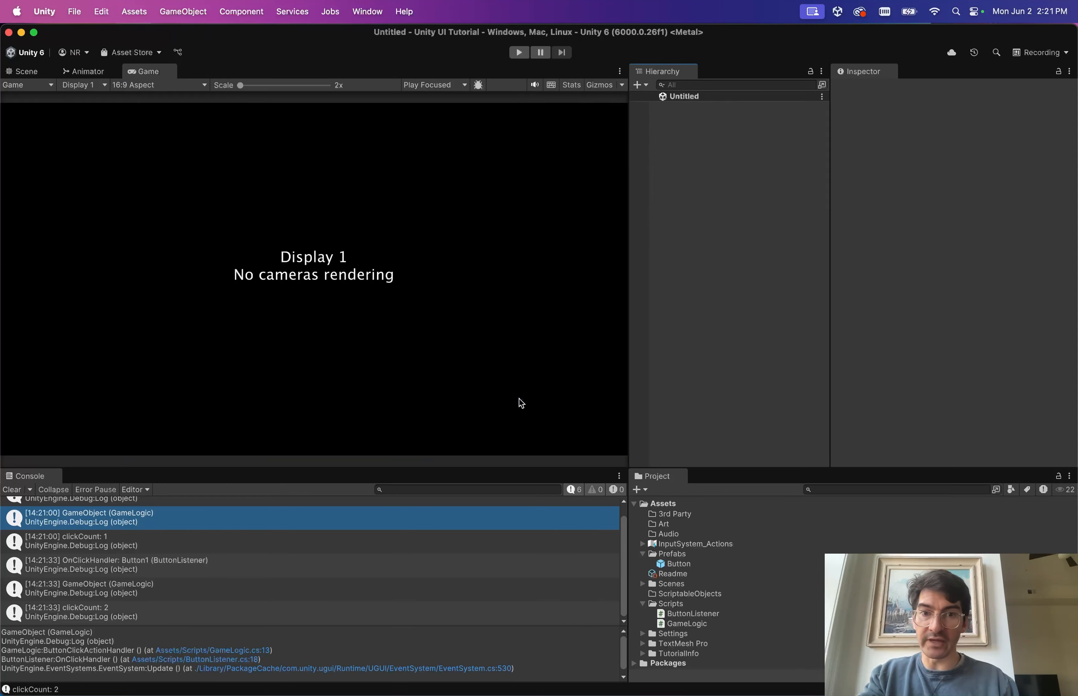
{"action": "right_click", "coordinate": [707, 181]}
{"action": "left_click", "coordinate": [700, 244]}
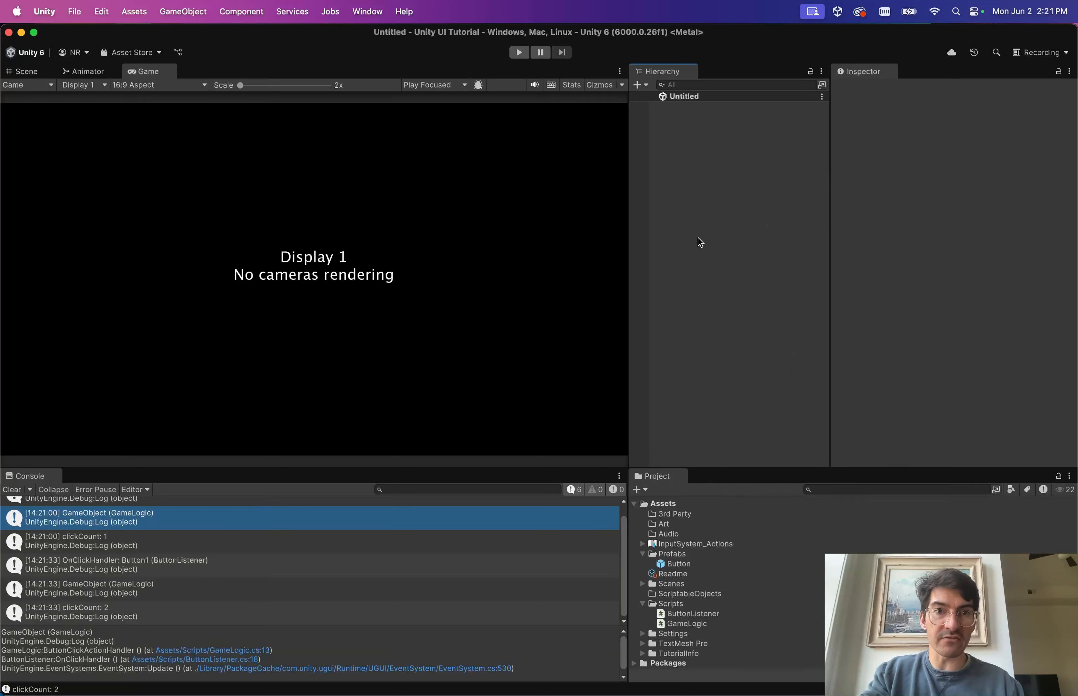
Save the new scene as GameLogic in the Assets/Scenes folder.
{"action": "key", "text": "super+s"}
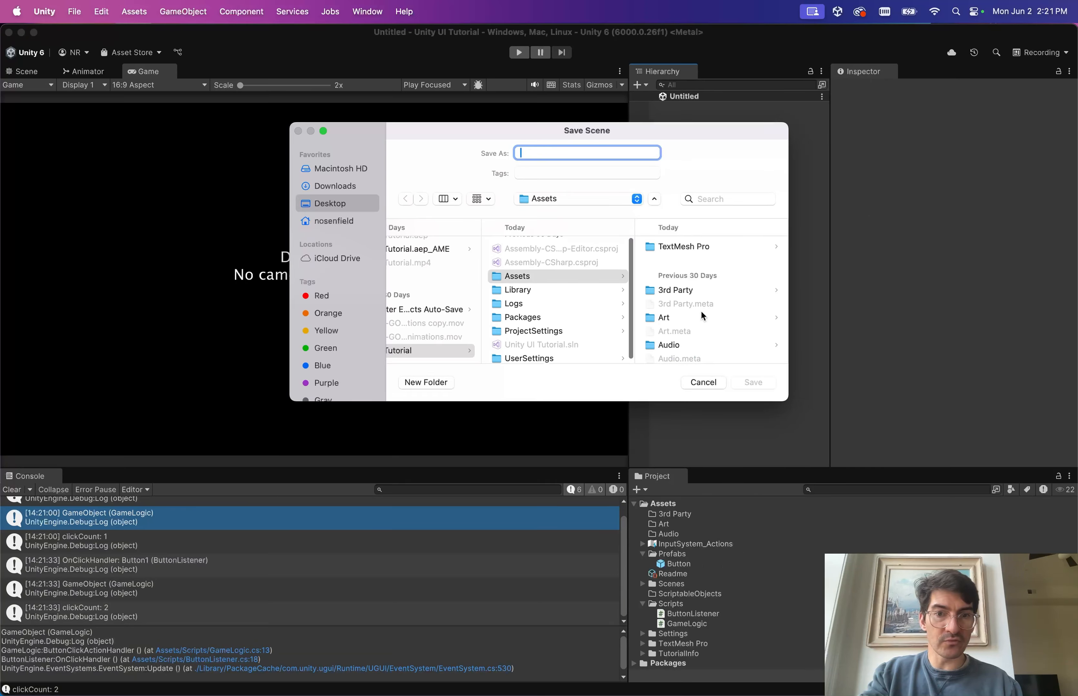
{"action": "scroll", "coordinate": [702, 316], "scroll_direction": "down", "scroll_amount": 3}
{"action": "left_click", "coordinate": [702, 313]}
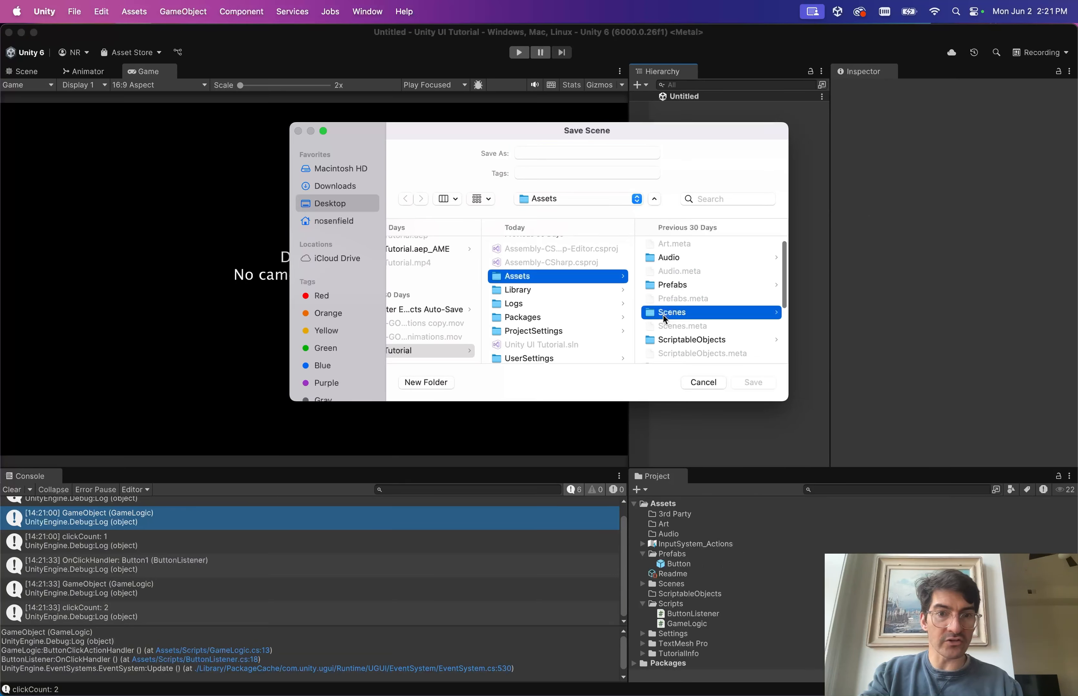
{"action": "left_click", "coordinate": [541, 154]}
{"action": "type", "text": "GameLog"}
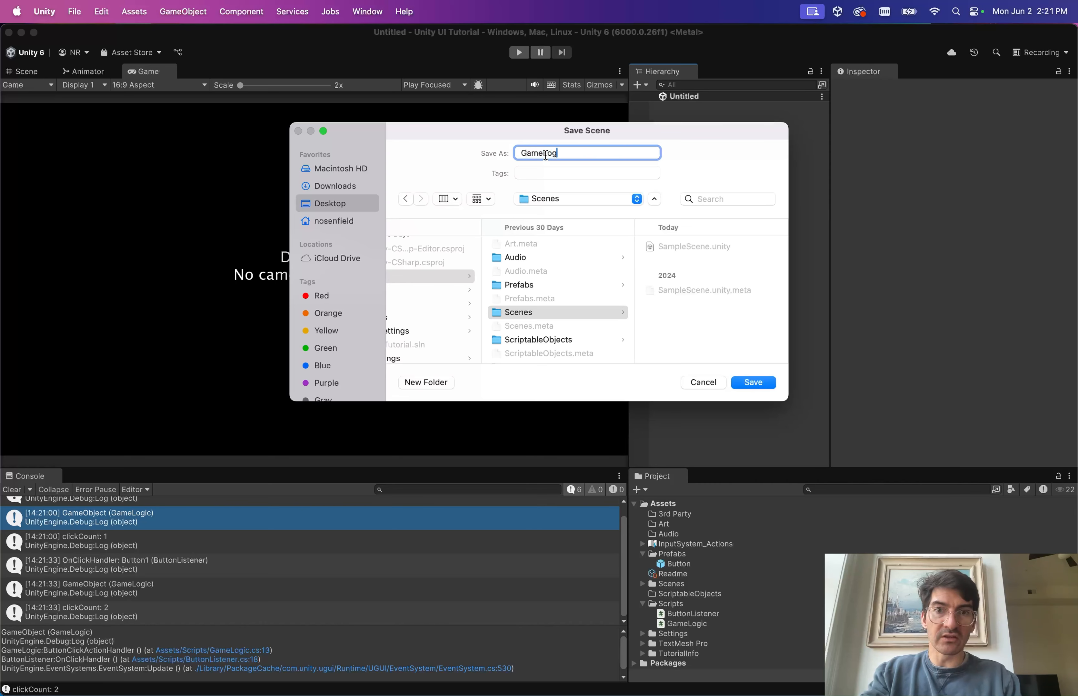
{"action": "type", "text": "ic"}
{"action": "key", "text": "Return"}
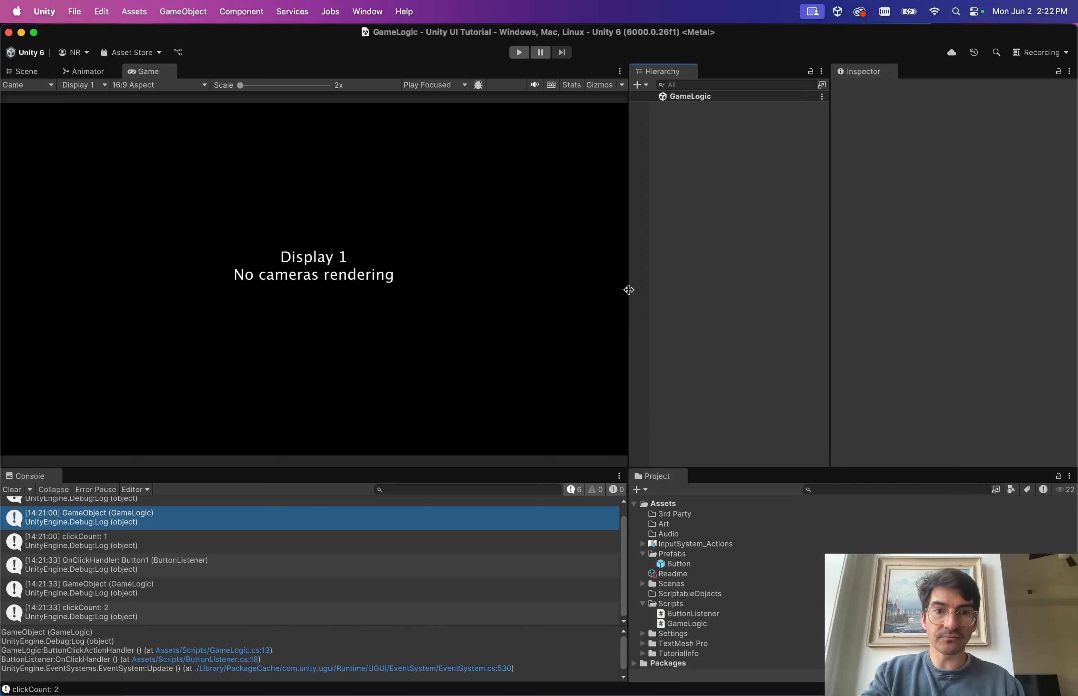
Add an empty GameObject to the hierarchy and reset its Transform to the origin.
{"action": "right_click", "coordinate": [698, 173]}
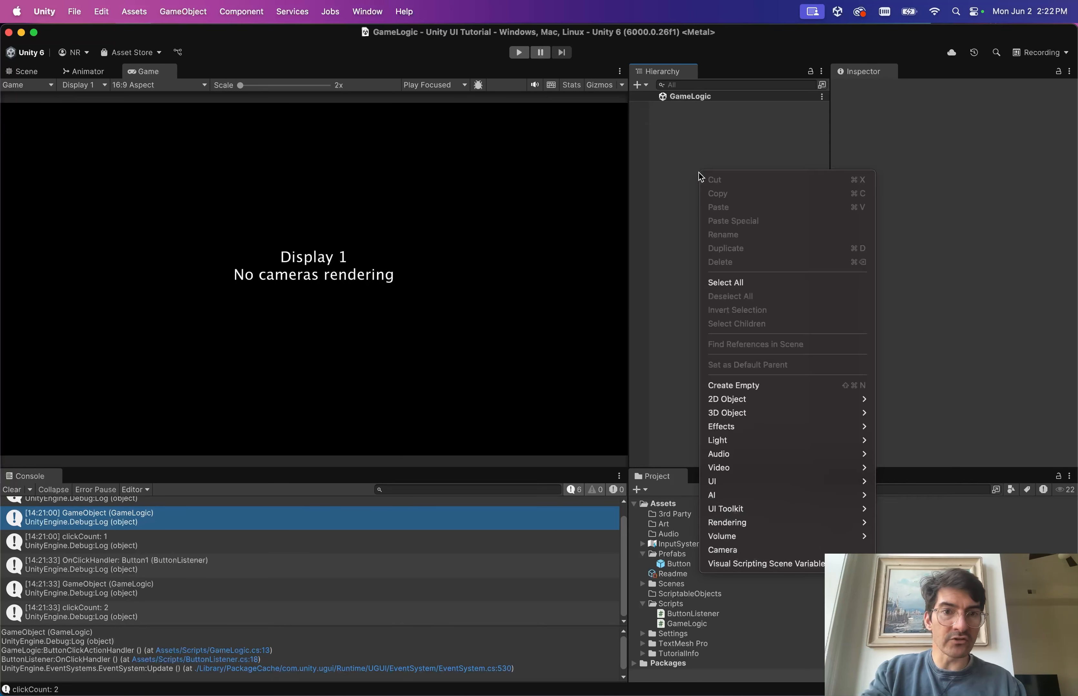
{"action": "left_click", "coordinate": [723, 386]}
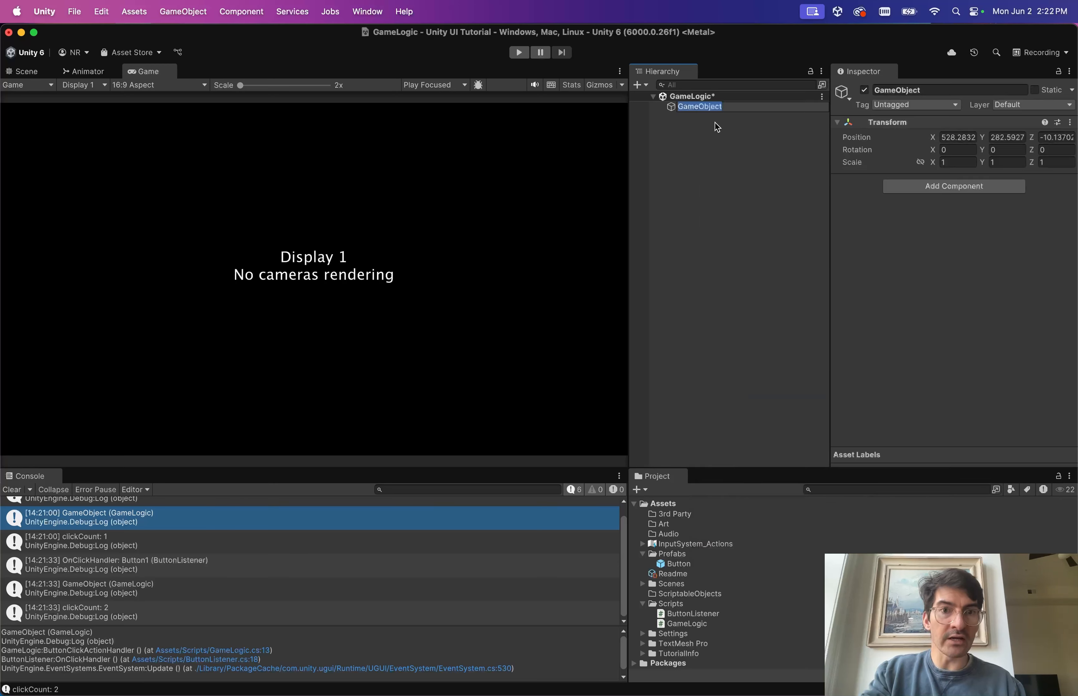
{"action": "left_click", "coordinate": [1070, 122]}
{"action": "left_click", "coordinate": [1039, 138]}
{"action": "left_click", "coordinate": [1070, 122]}
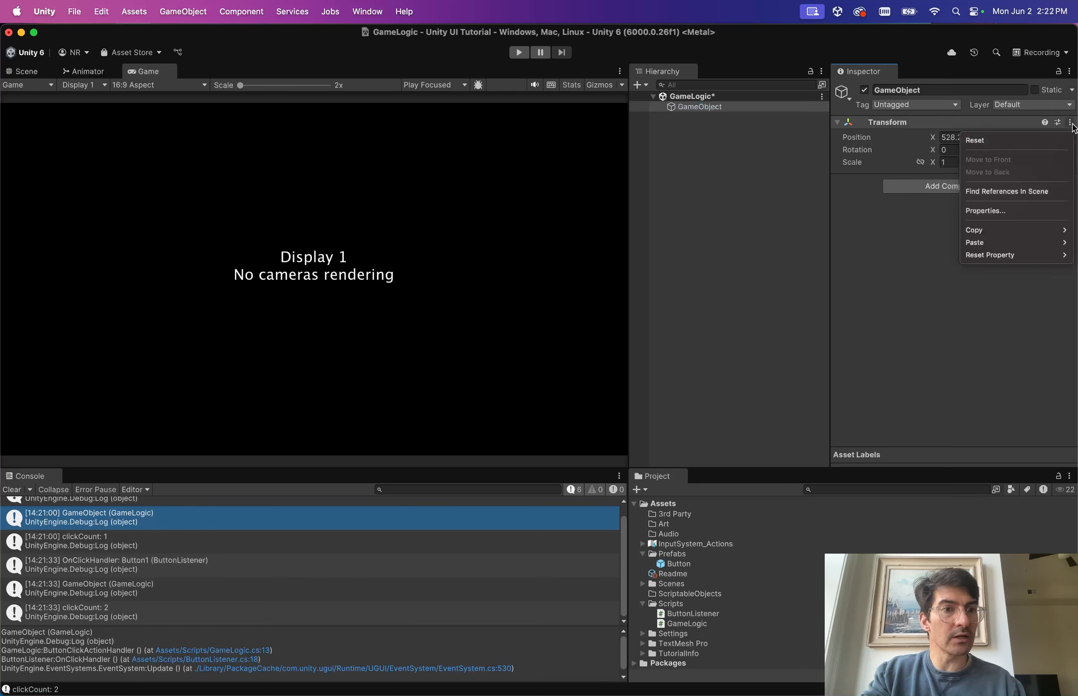
{"action": "left_click", "coordinate": [996, 140]}
Attach the Game Logic script to the object, save the scene, and expand Scenes.
{"action": "left_click", "coordinate": [941, 186]}
{"action": "type", "text": "ga"}
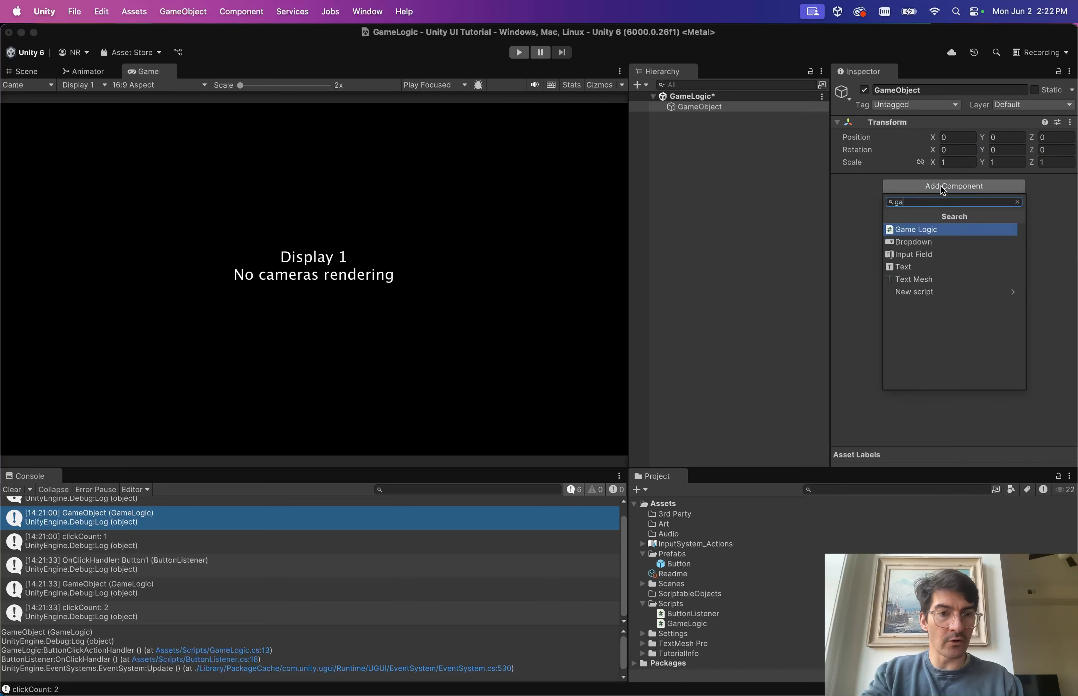
{"action": "key", "text": "Return"}
{"action": "key", "text": "super+s"}
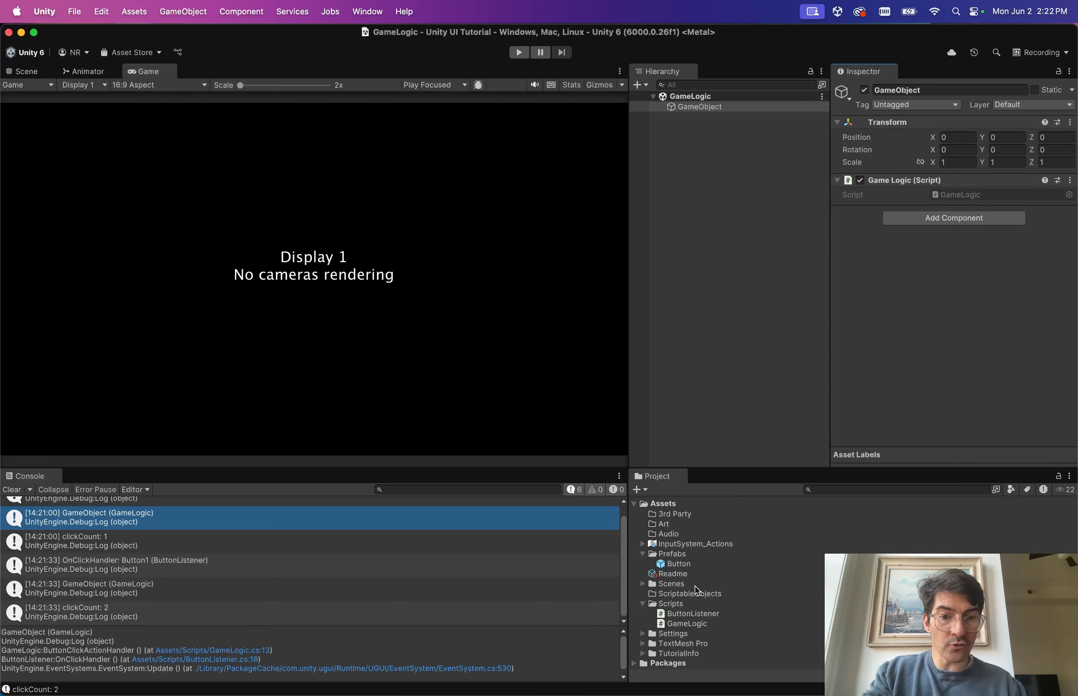
{"action": "left_click", "coordinate": [642, 584]}
{"action": "scroll", "coordinate": [716, 591], "scroll_direction": "down", "scroll_amount": 2}
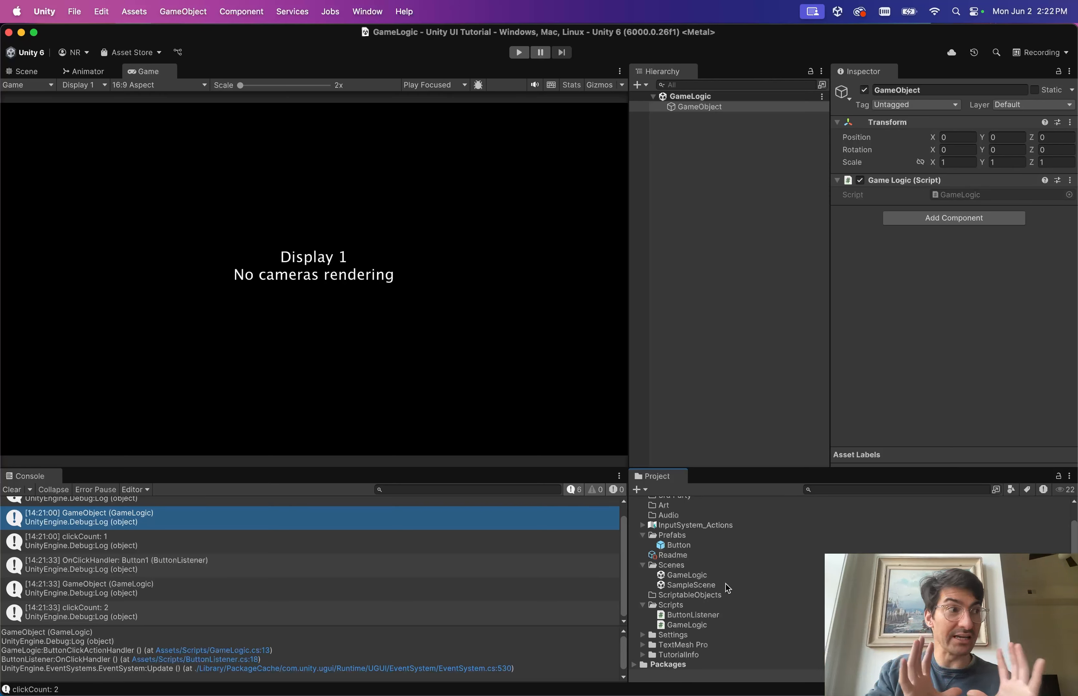
Load SampleScene into the Hierarchy and delete its own Game Logic object.
{"action": "left_click_drag", "start_coordinate": [727, 586], "coordinate": [724, 261]}
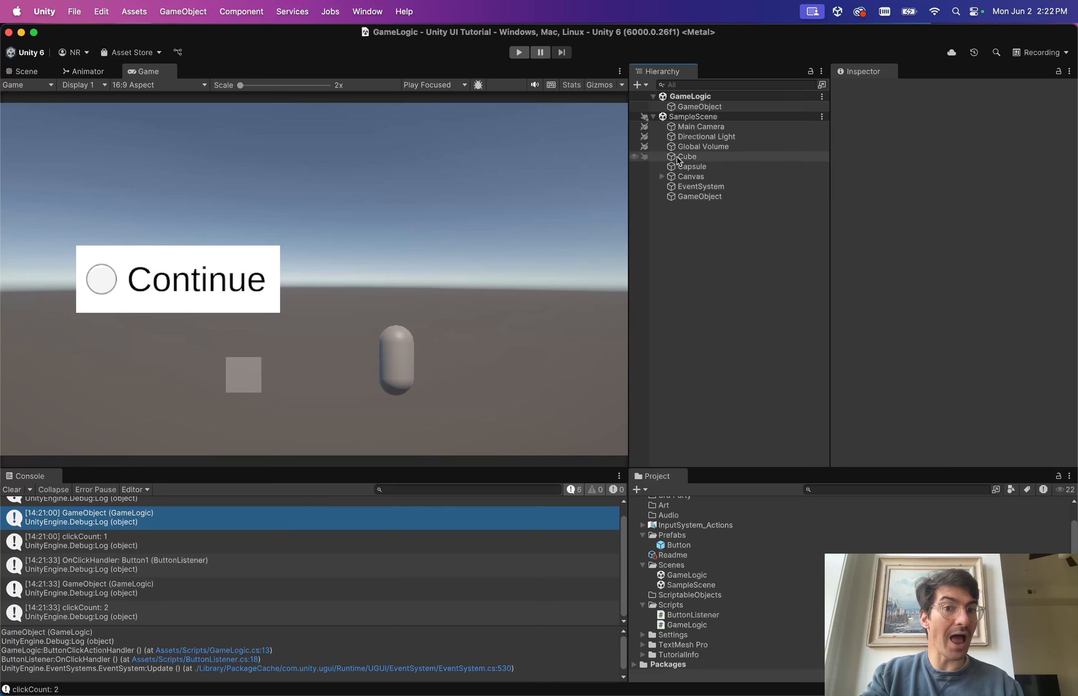
{"action": "left_click", "coordinate": [705, 199]}
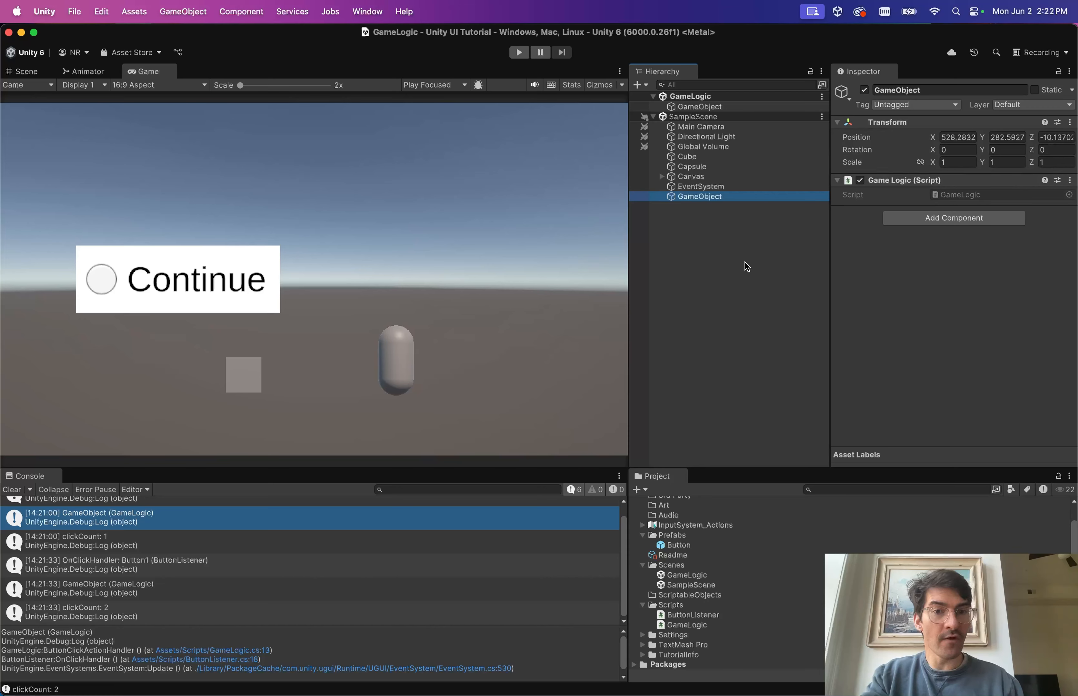
{"action": "key", "text": "Delete"}
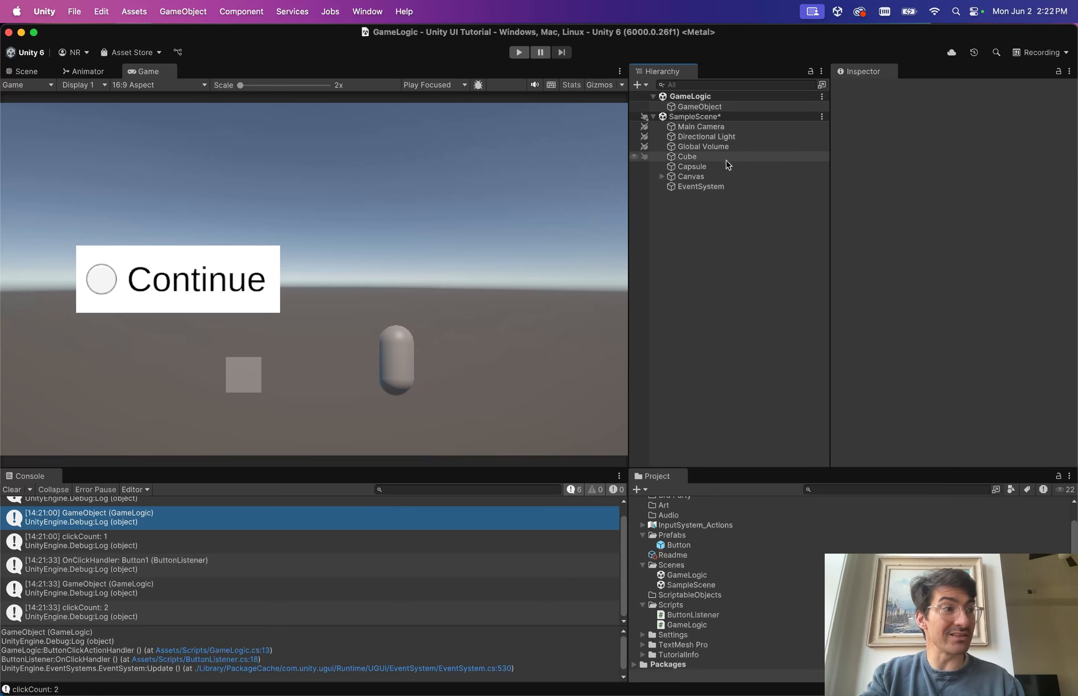
Select the GameLogic scene's GameObject and begin renaming it.
{"action": "left_click", "coordinate": [707, 107]}
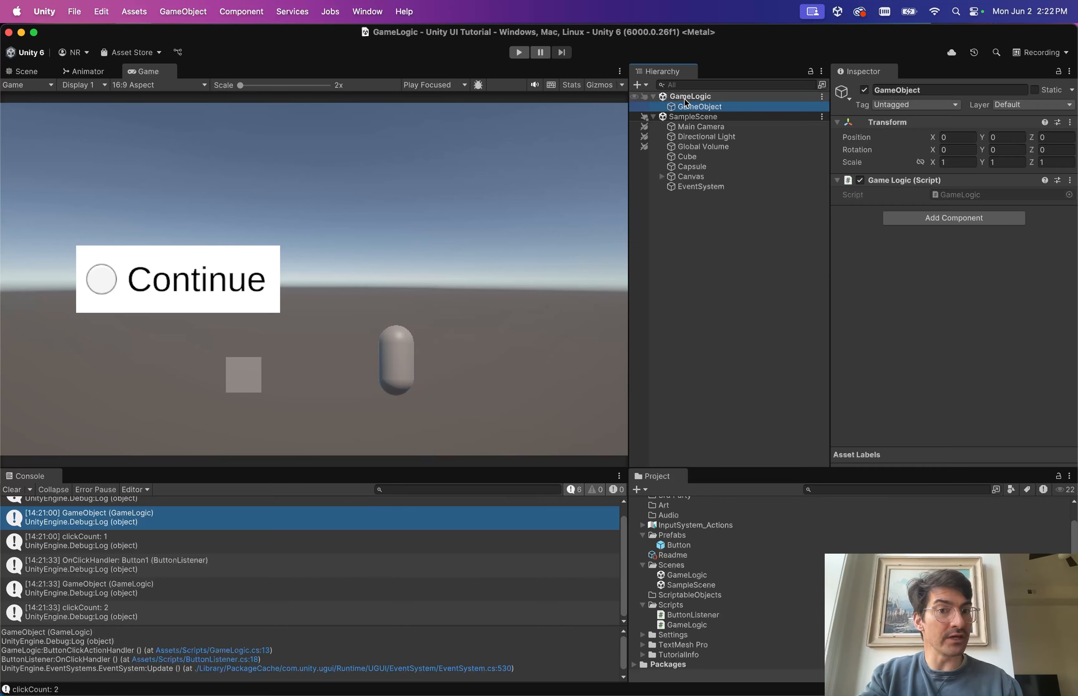
{"action": "left_click", "coordinate": [726, 106]}
{"action": "type", "text": "GameLogic"}
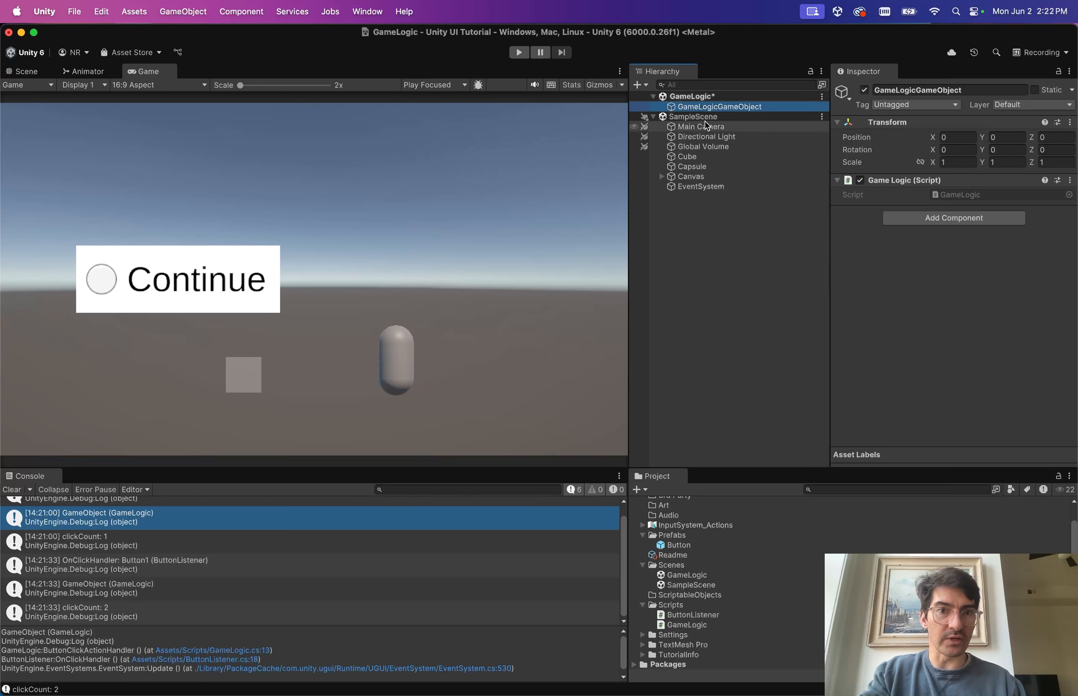
Save GameLogic, play, press Continue twice to log clickCount 1 and 2, then stop.
{"action": "key", "text": "super+s"}
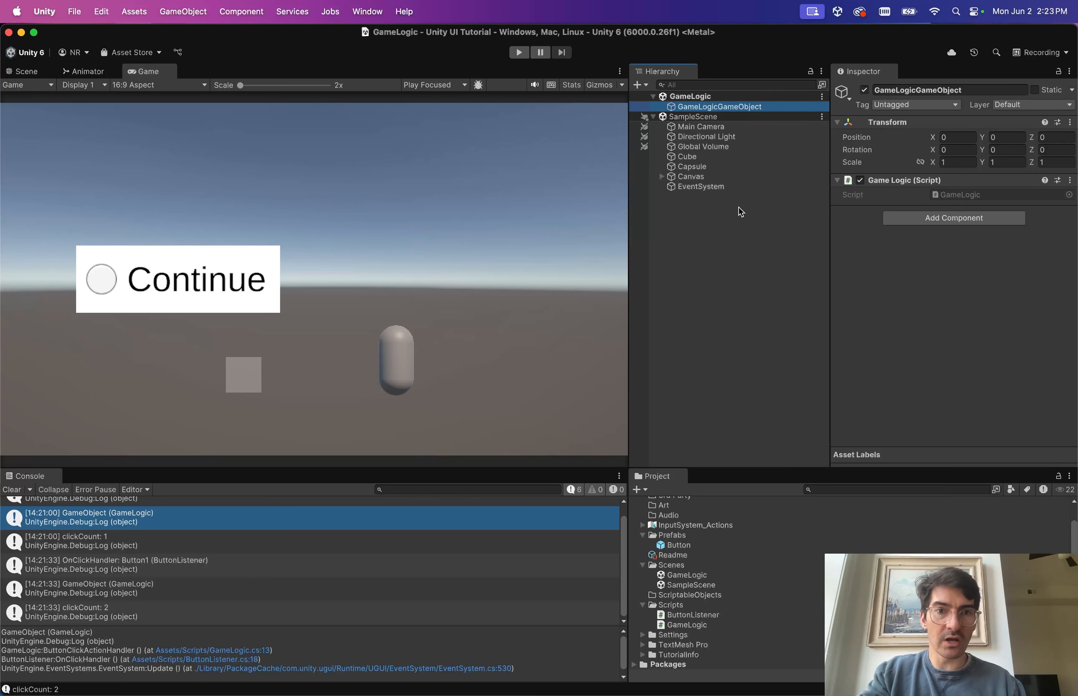
{"action": "left_click", "coordinate": [518, 53]}
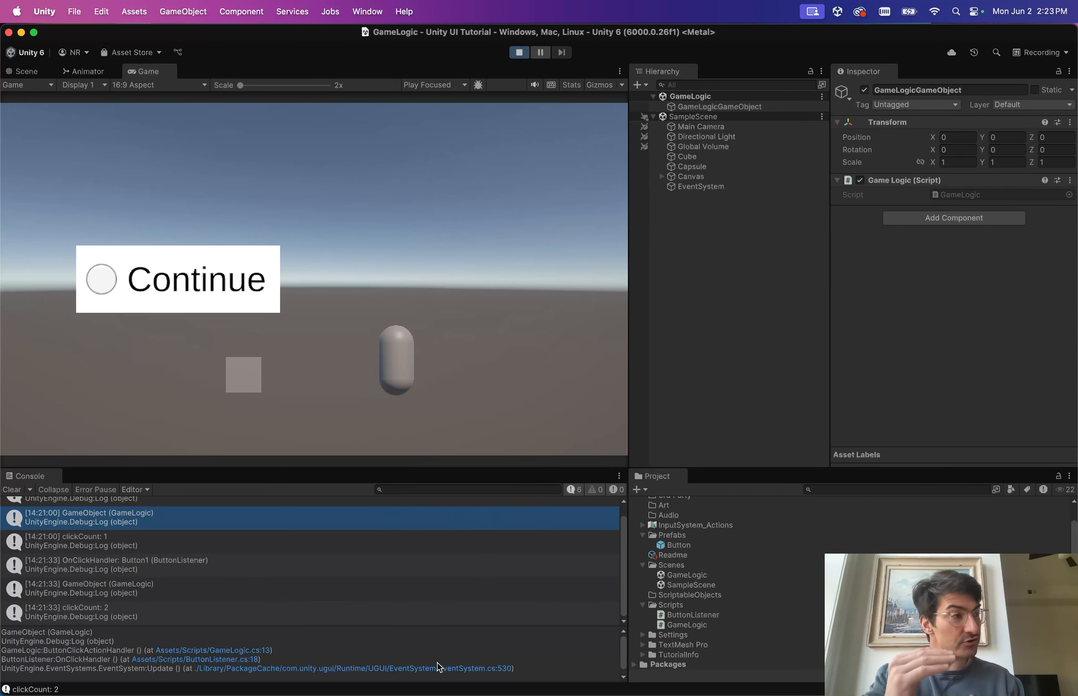
{"action": "left_click", "coordinate": [193, 264]}
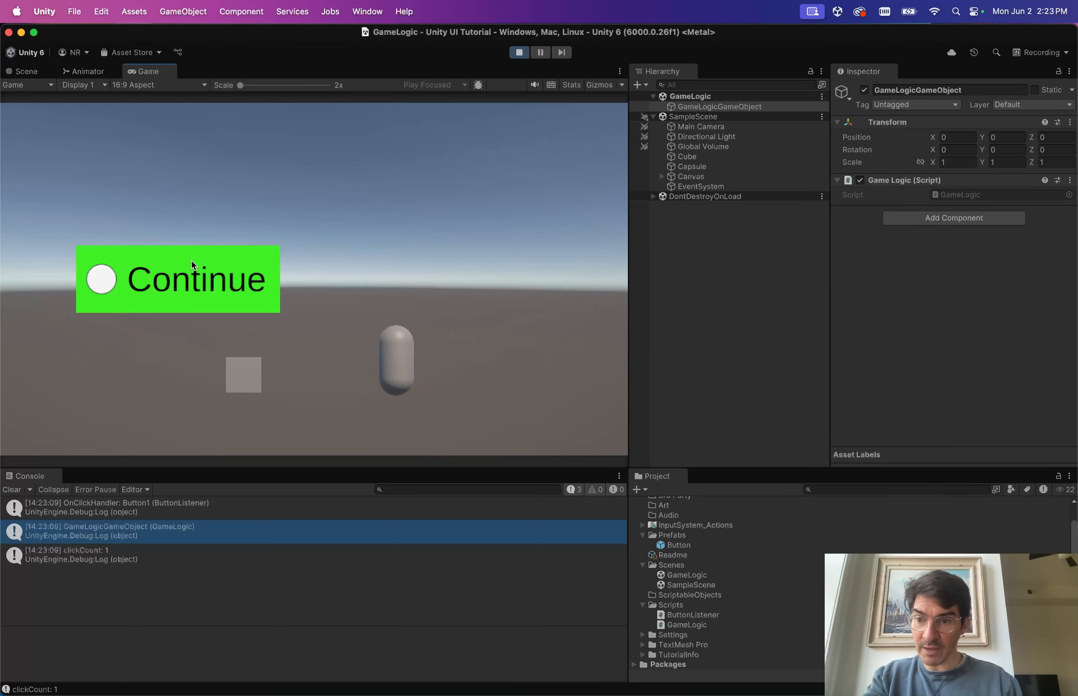
{"action": "left_click", "coordinate": [226, 281]}
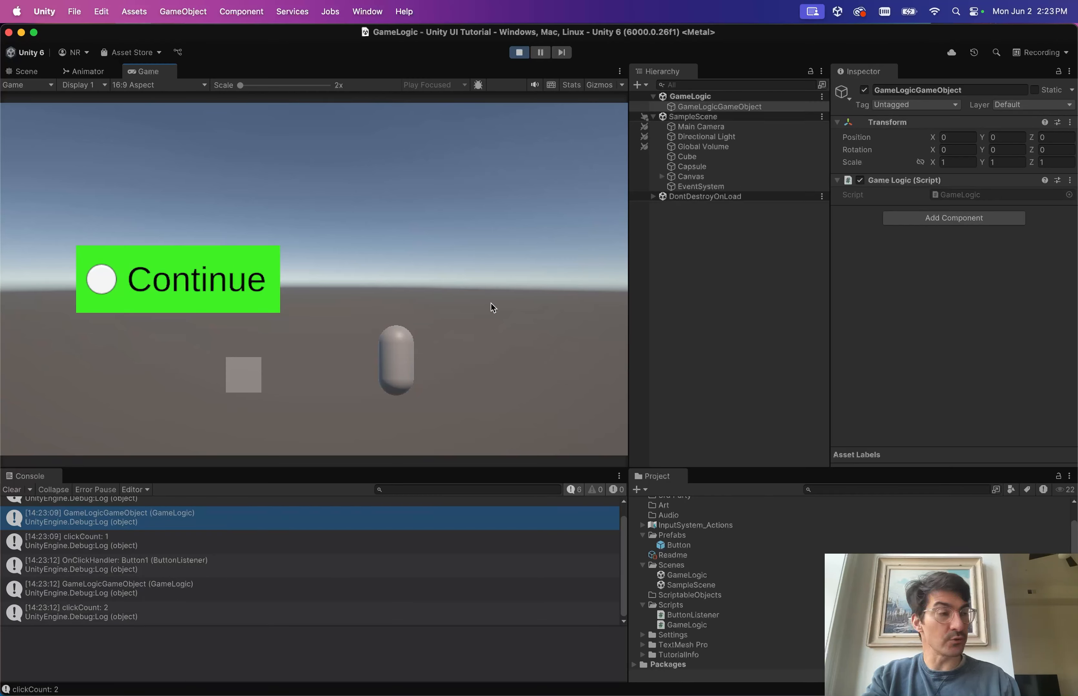
{"action": "left_click", "coordinate": [519, 52]}
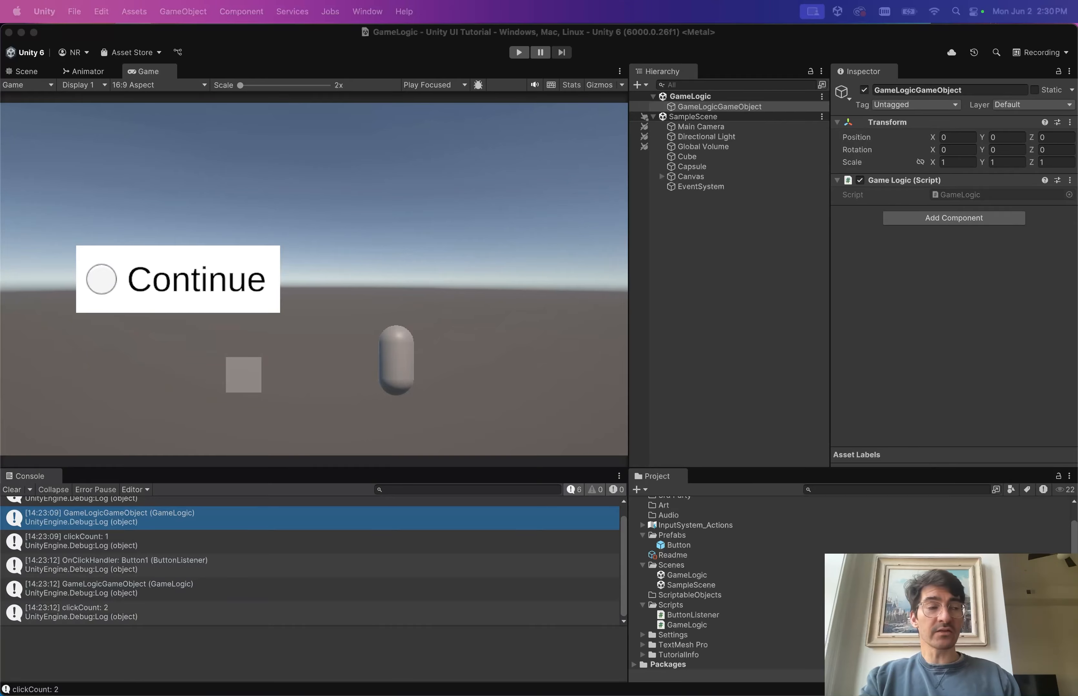
Review the static ButtonClickAction field in ButtonListener.cs, then return to GameLogic.cs.
{"action": "key", "text": "ctrl+Right"}
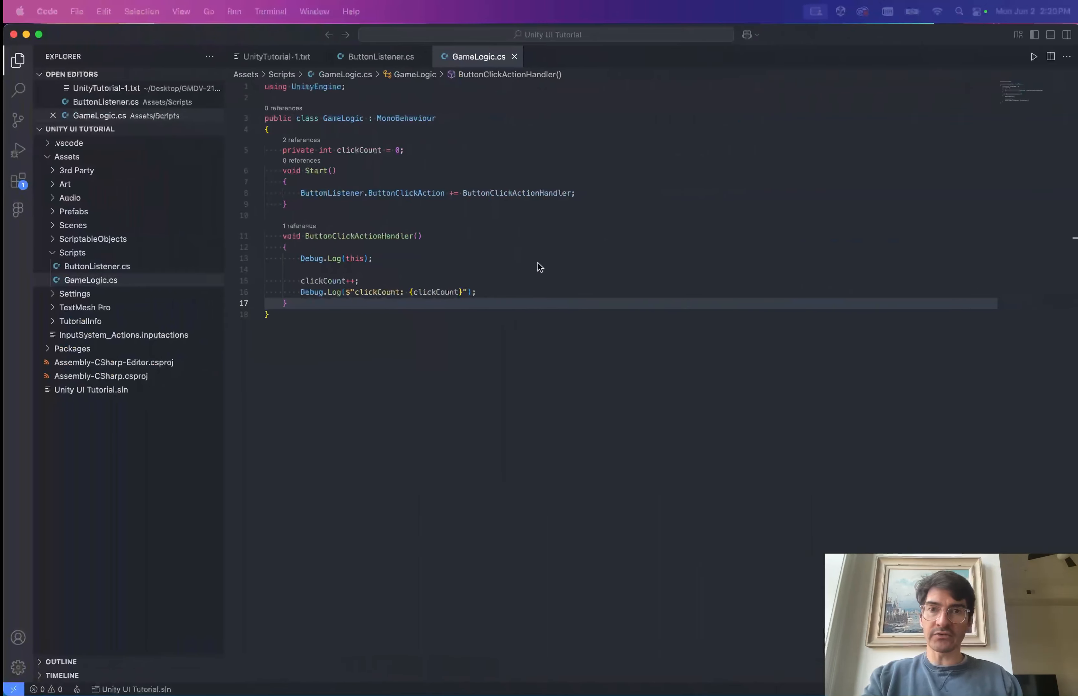
{"action": "left_click", "coordinate": [358, 57]}
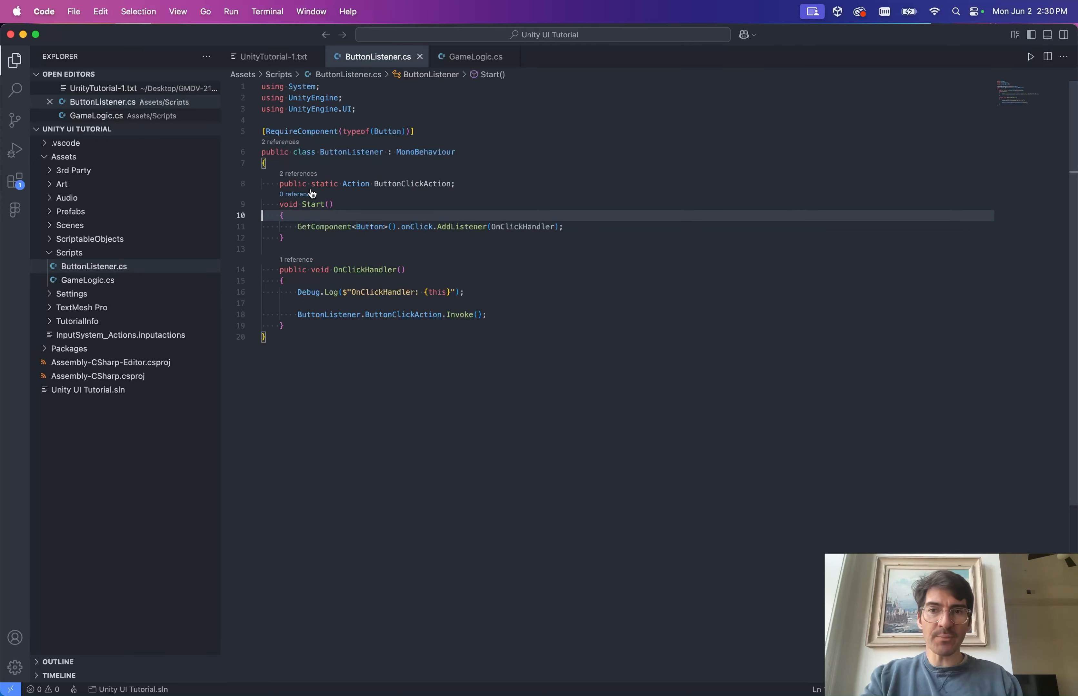
{"action": "left_click", "coordinate": [373, 185]}
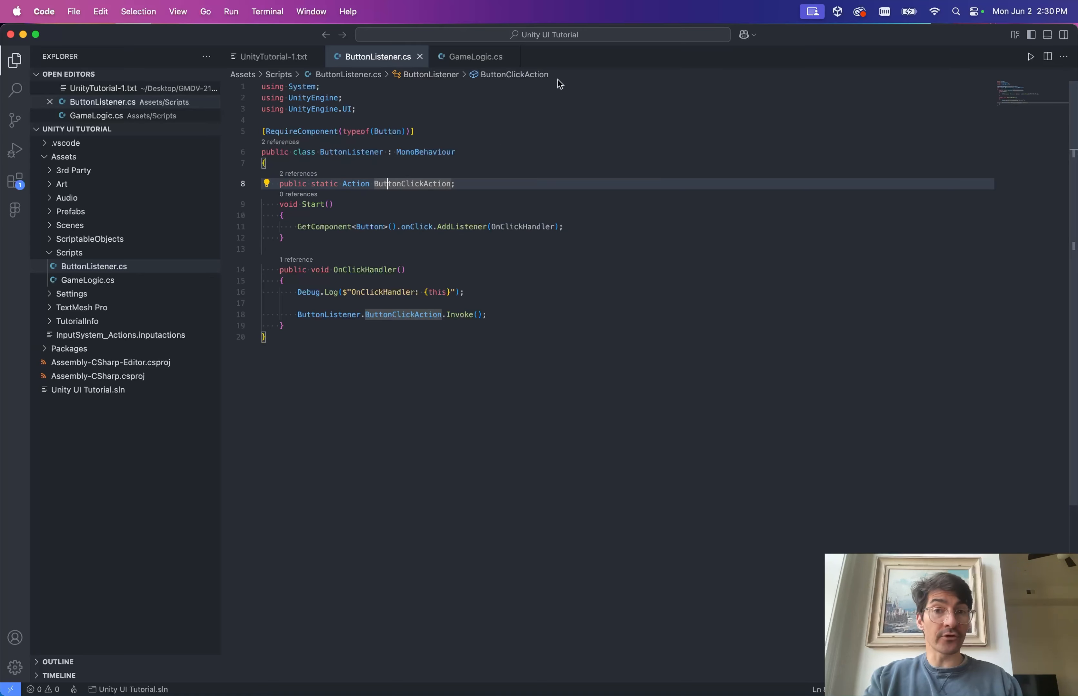
{"action": "left_click", "coordinate": [470, 57]}
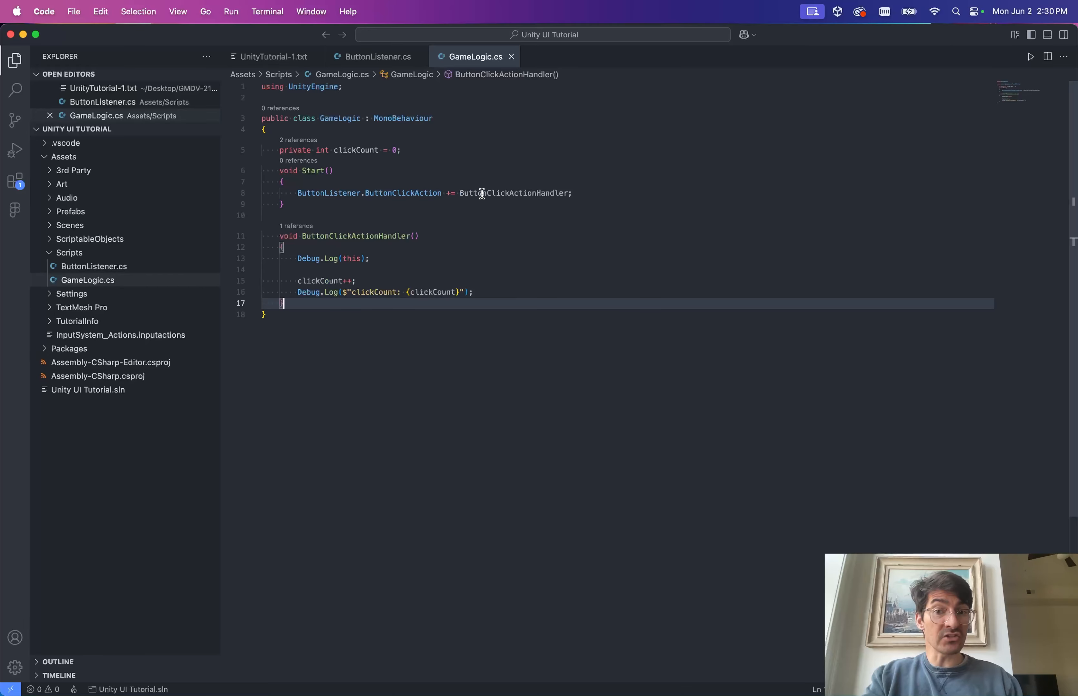
Copy ButtonListener.ButtonClickAction onto a new line below and append .Invoke();.
{"action": "left_click", "coordinate": [601, 187]}
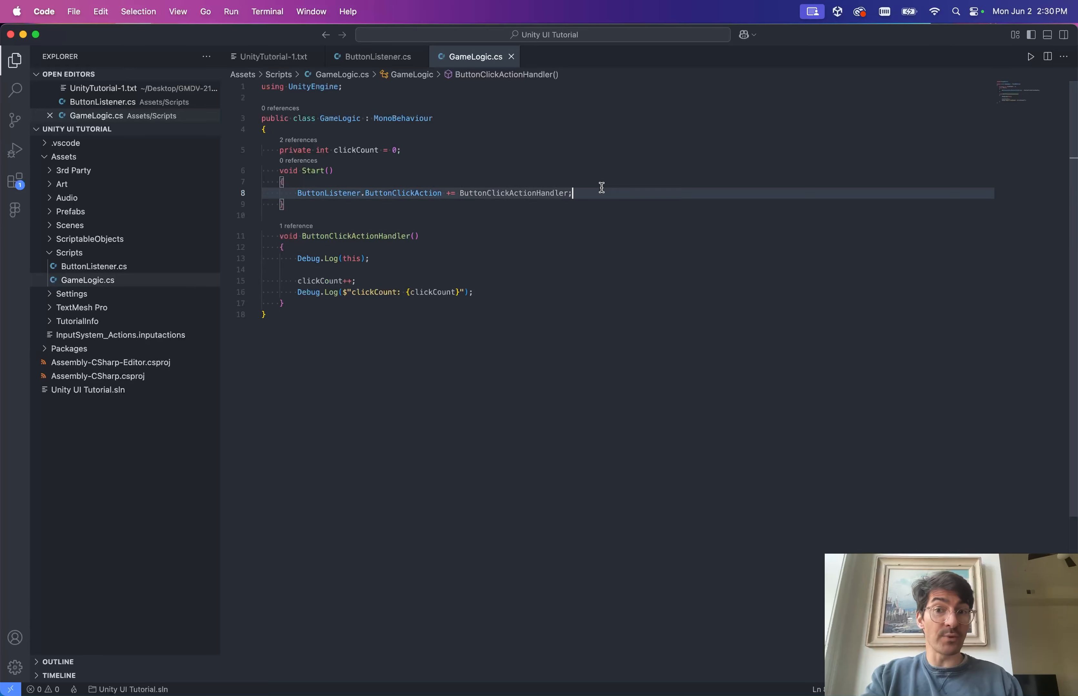
{"action": "key", "text": "Home"}
{"action": "key", "text": "shift+alt+Right"}
{"action": "key", "text": "shift+alt+Right"}
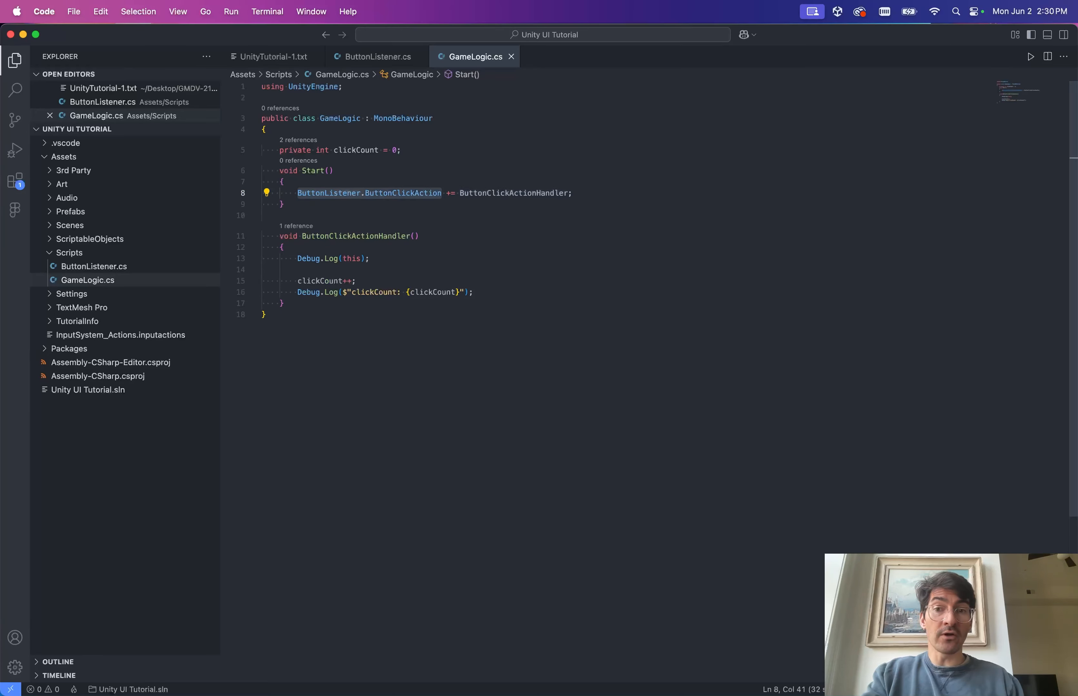
{"action": "key", "text": "ctrl+c"}
{"action": "key", "text": "End"}
{"action": "key", "text": "Return"}
{"action": "key", "text": "Return"}
{"action": "key", "text": "Return"}
{"action": "key", "text": "ctrl+v"}
{"action": "type", "text": "."}
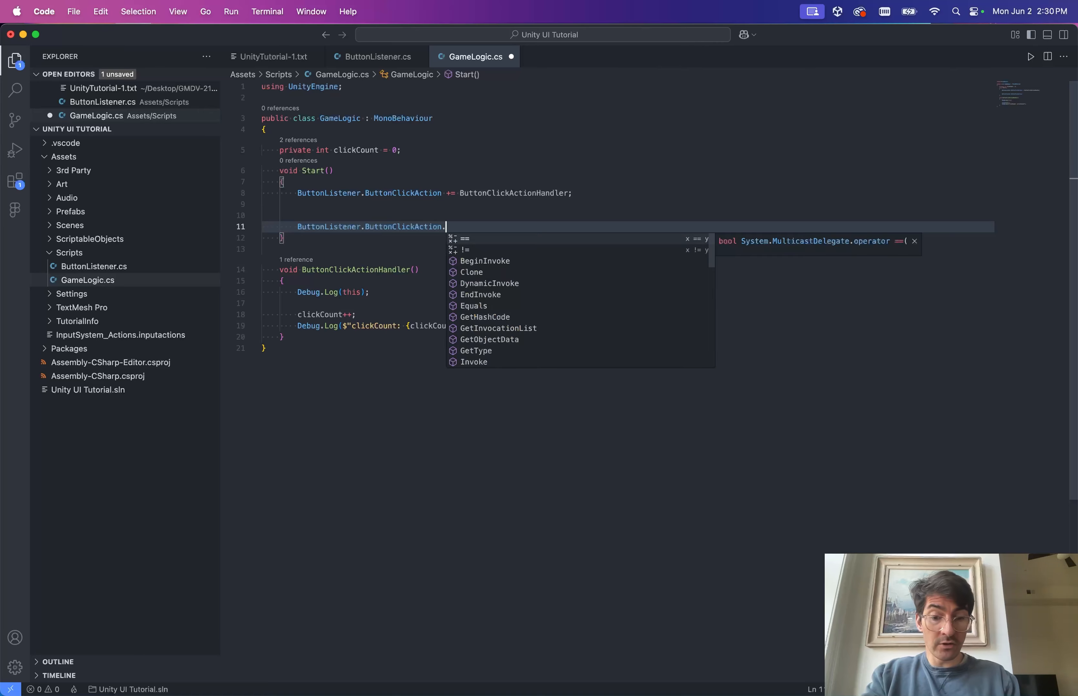
{"action": "type", "text": "Invoke();"}
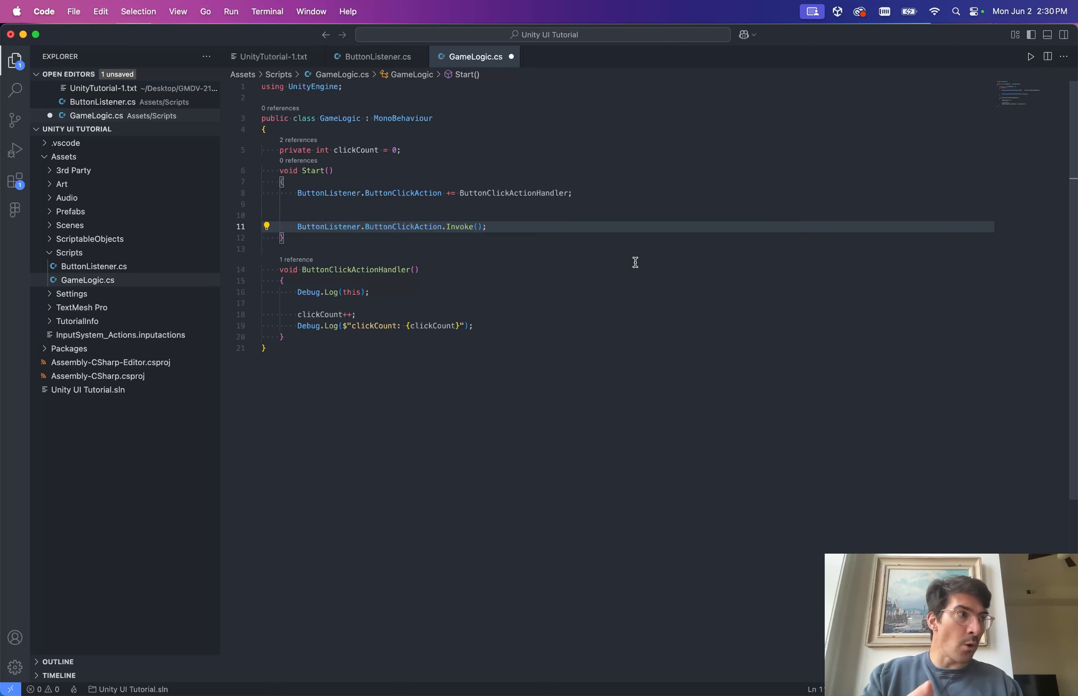
Compare against ButtonListener.cs, save GameLogic.cs with its Invoke line, and return to ButtonListener.cs.
{"action": "left_click", "coordinate": [382, 61]}
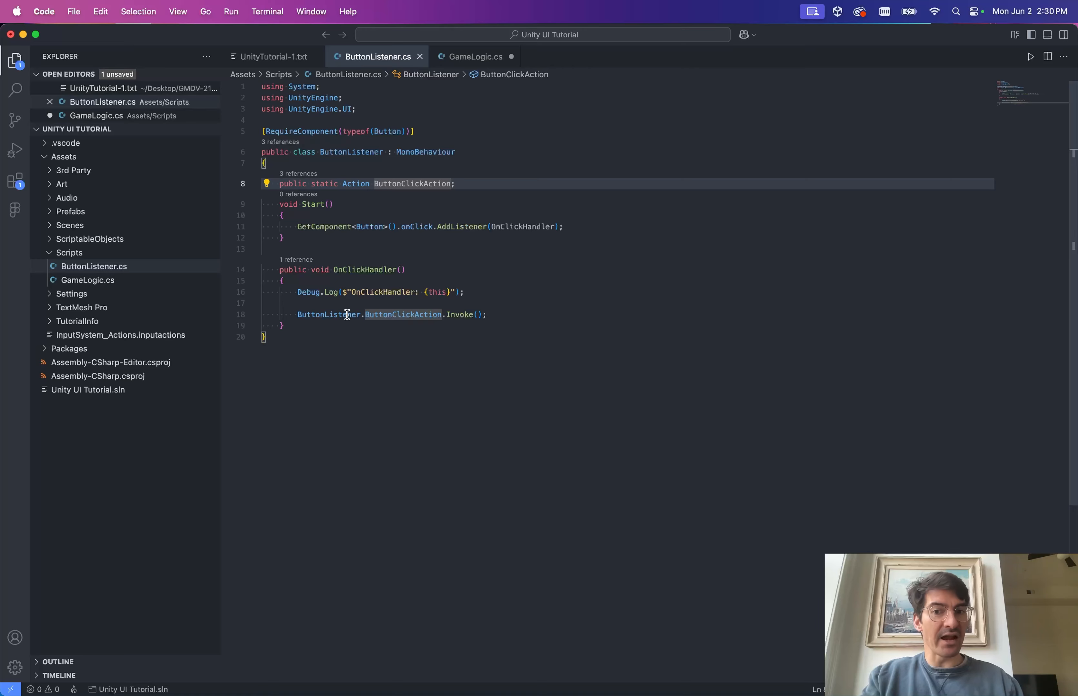
{"action": "left_click", "coordinate": [475, 56]}
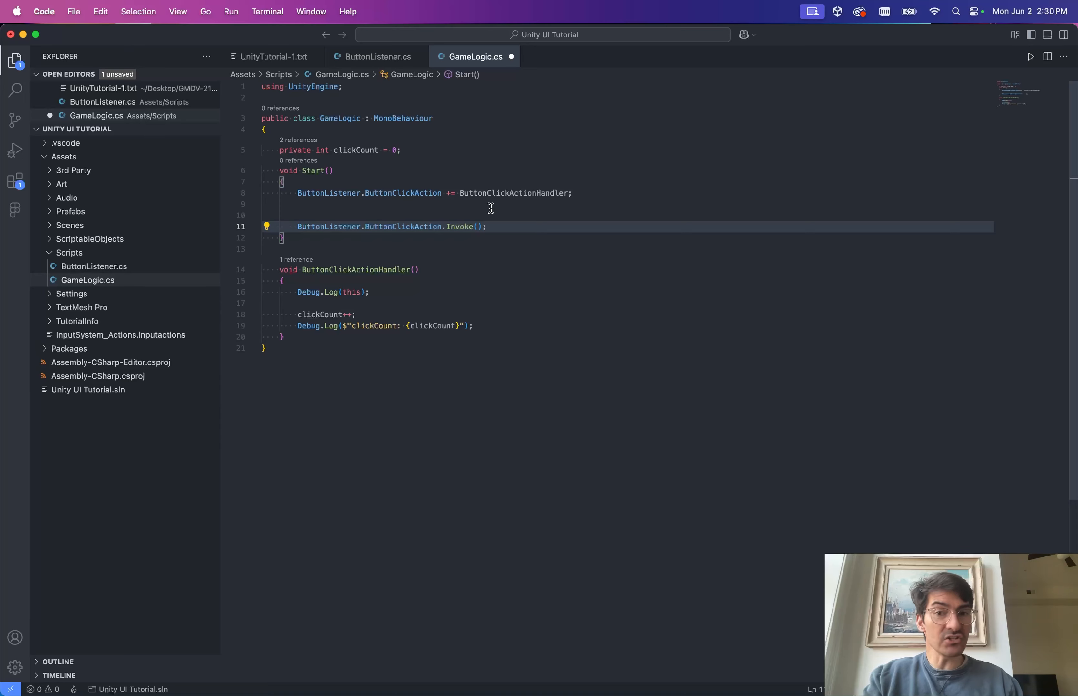
{"action": "mouse_move", "coordinate": [453, 230]}
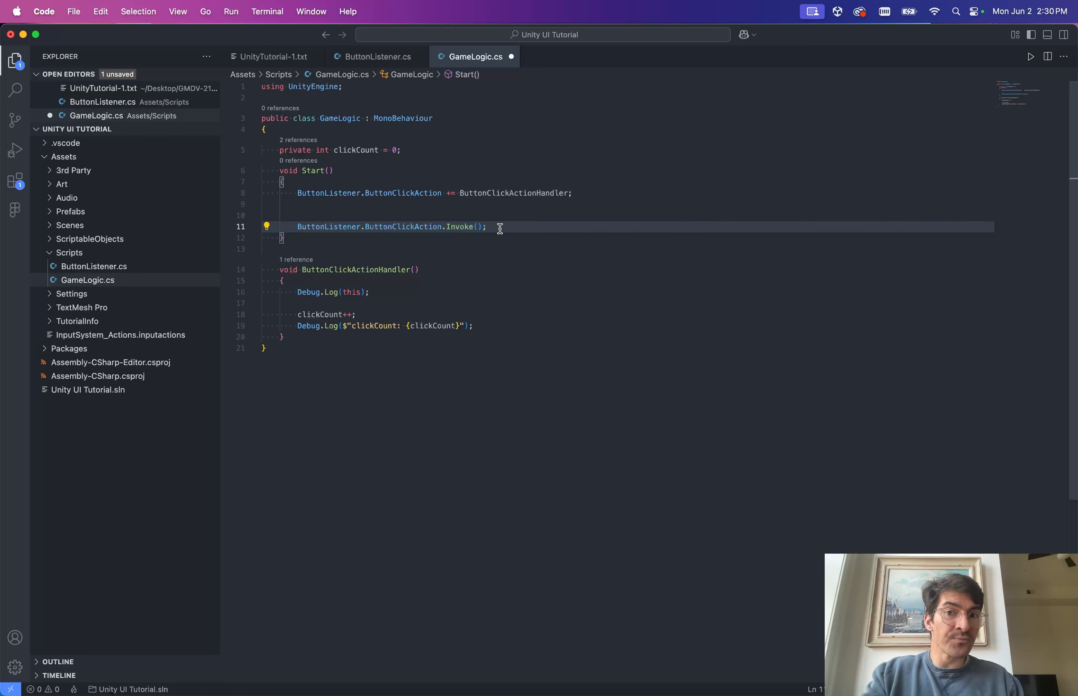
{"action": "left_click_drag", "start_coordinate": [489, 227], "coordinate": [481, 210]}
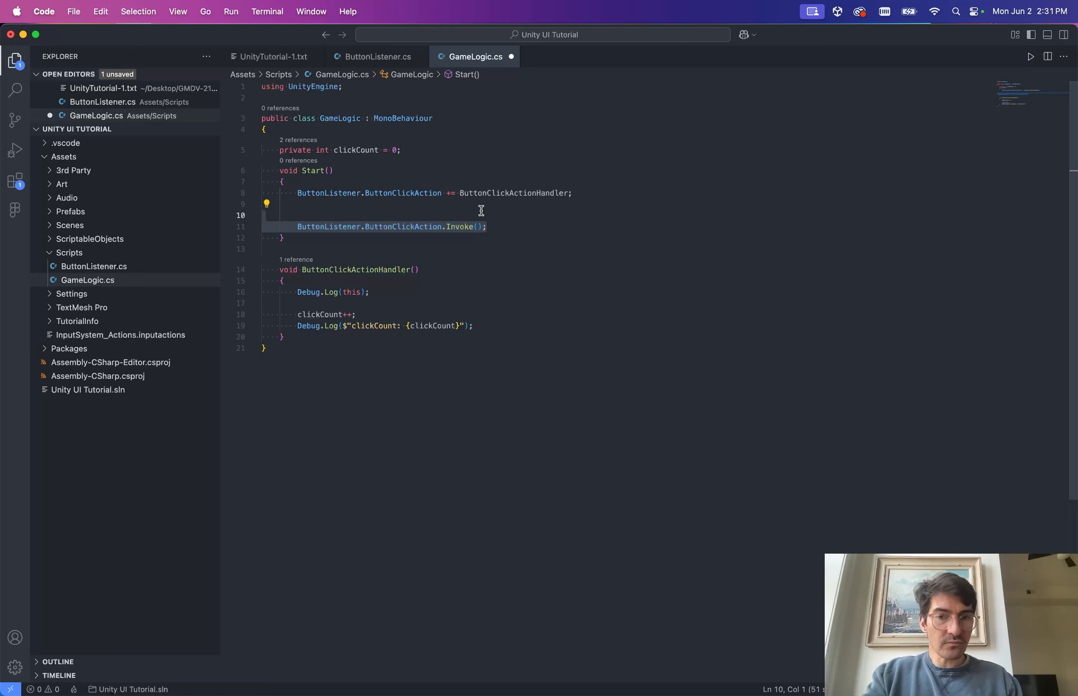
{"action": "key", "text": "shift+Up"}
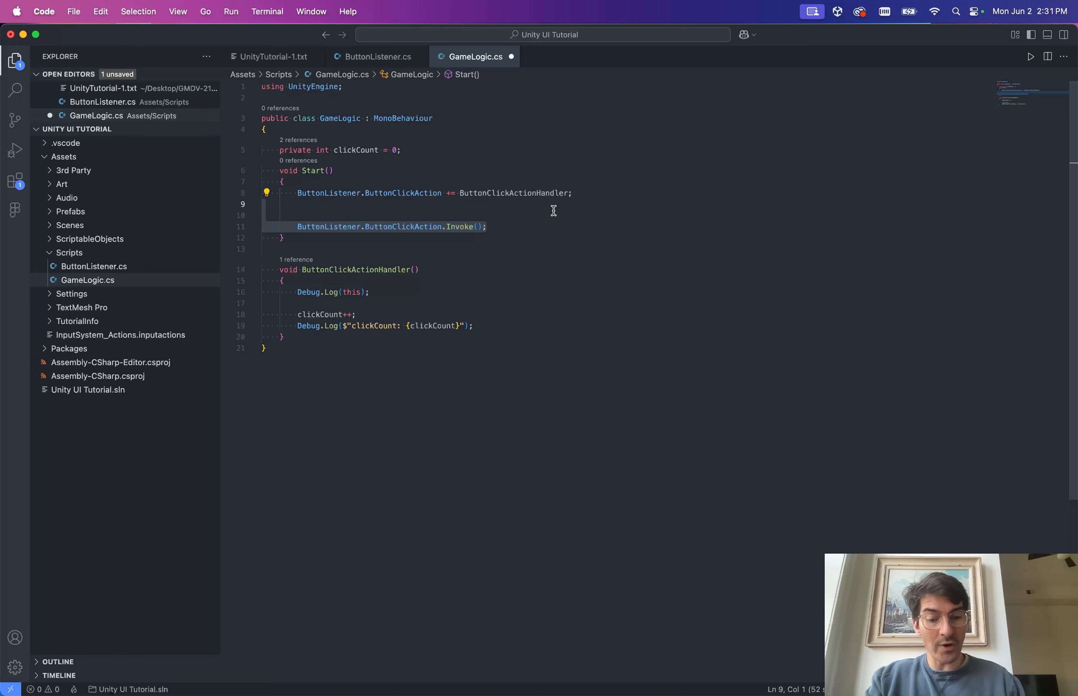
{"action": "left_click", "coordinate": [451, 216]}
{"action": "key", "text": "super+s"}
{"action": "left_click", "coordinate": [505, 230]}
{"action": "key", "text": "ctrl+Tab"}
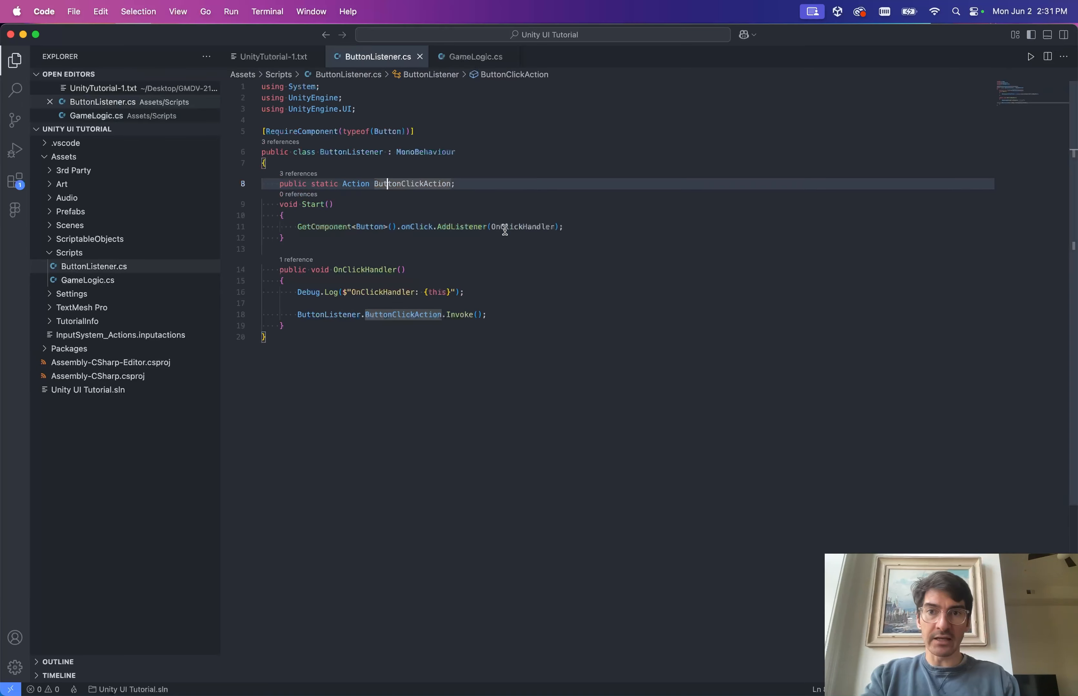
Make ButtonClickAction a static event by adding 'event' before Action, and save ButtonListener.cs.
{"action": "left_click", "coordinate": [342, 183]}
{"action": "type", "text": "event"}
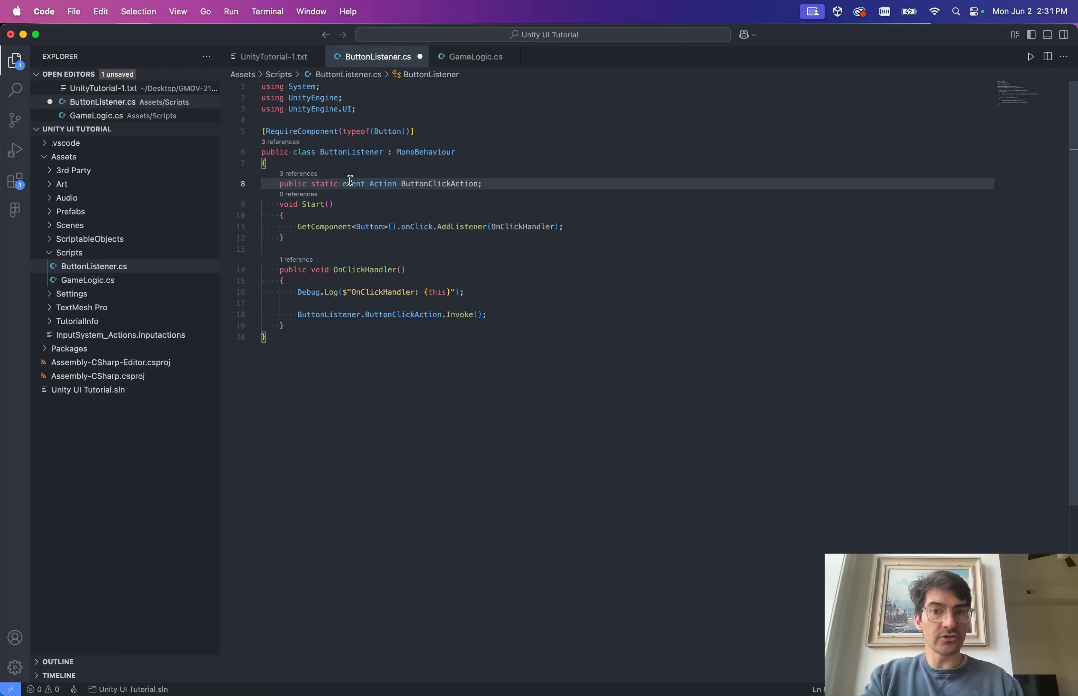
{"action": "left_click", "coordinate": [425, 205]}
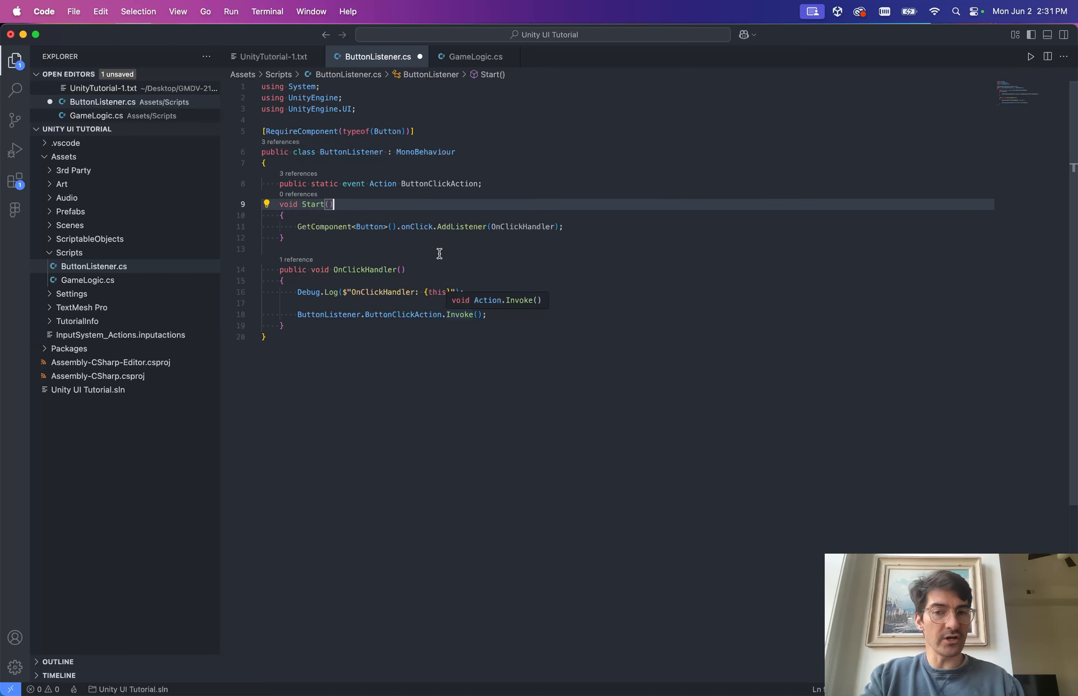
{"action": "key", "text": "super+s"}
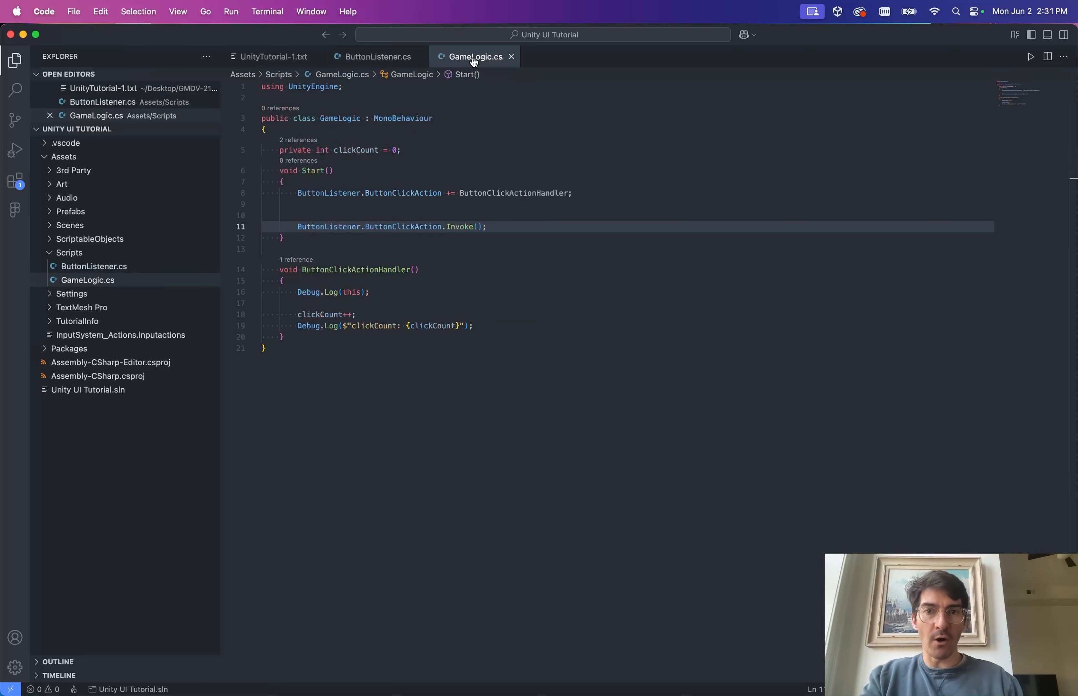
Inspect the CS0070 error on GameLogic.cs's Invoke line and select that statement.
{"action": "left_click", "coordinate": [473, 58]}
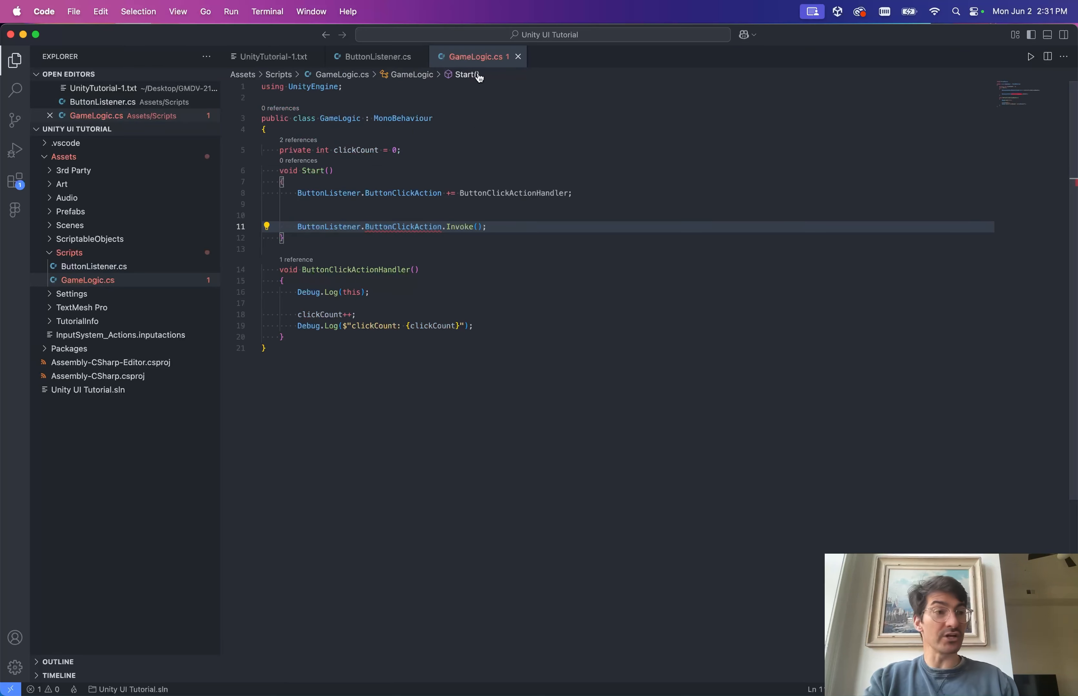
{"action": "mouse_move", "coordinate": [410, 228]}
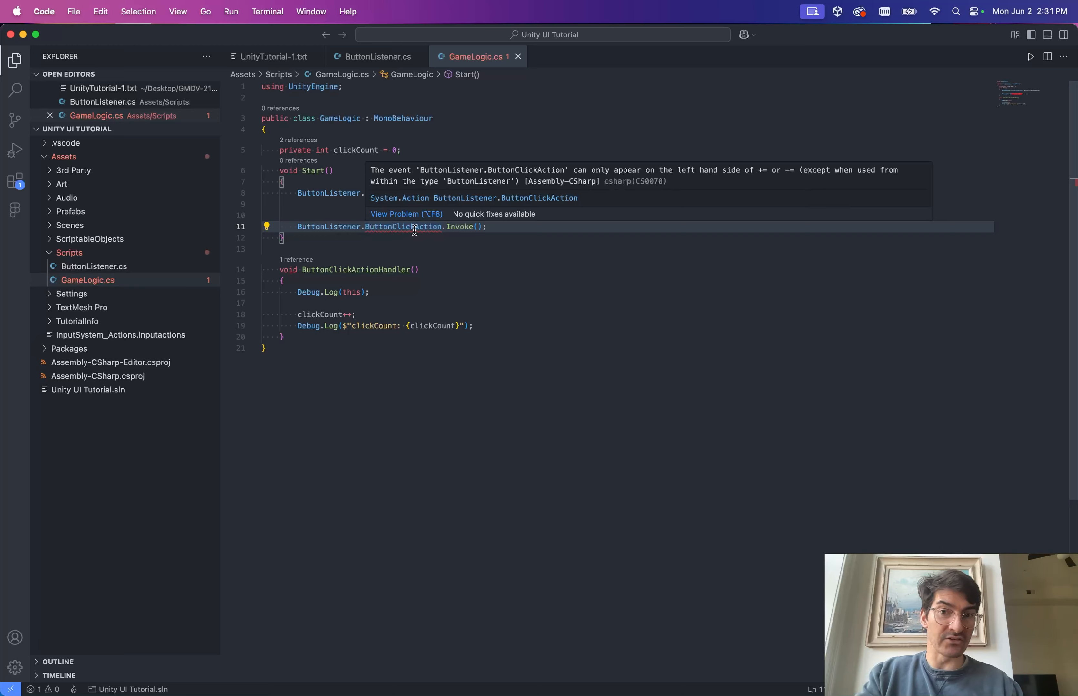
{"action": "left_click", "coordinate": [398, 227]}
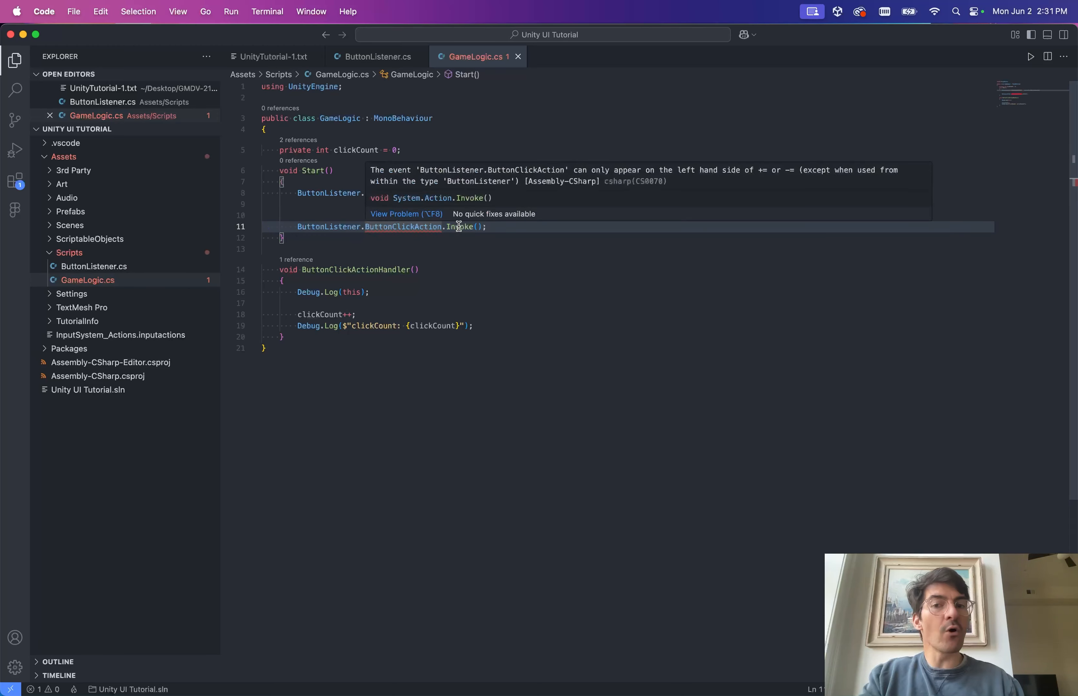
{"action": "mouse_move", "coordinate": [456, 223]}
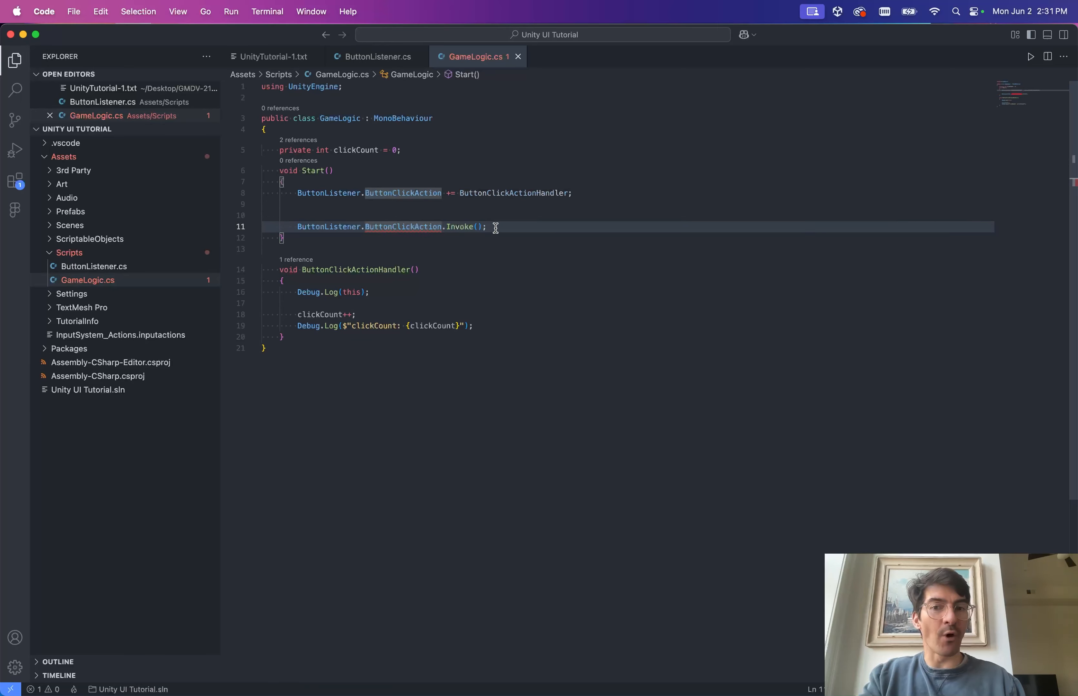
{"action": "left_click_drag", "start_coordinate": [487, 228], "coordinate": [297, 228]}
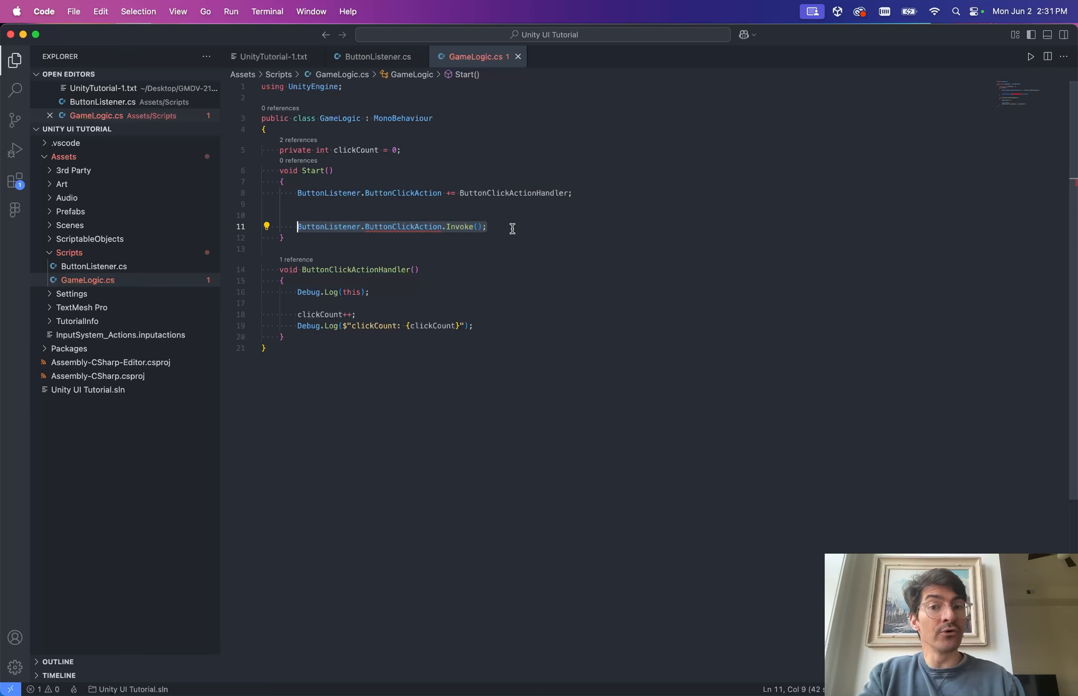
Delete the Invoke call lines 9–11 from GameLogic's Start method.
{"action": "left_click", "coordinate": [495, 229]}
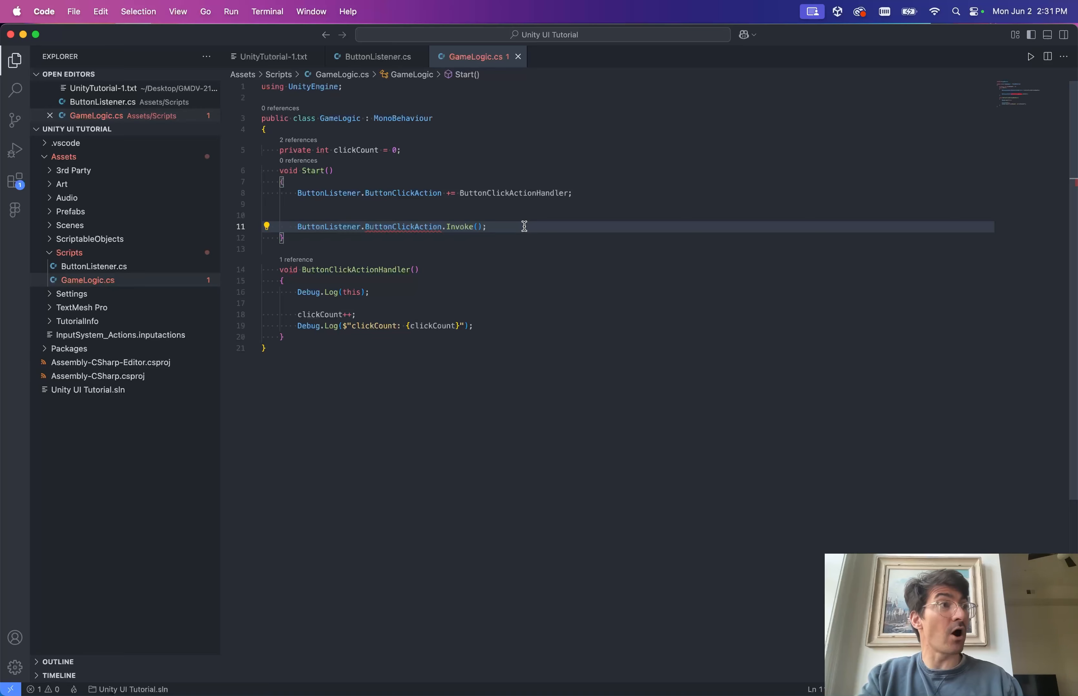
{"action": "key", "text": "shift+Up"}
{"action": "key", "text": "shift+Up"}
{"action": "key", "text": "BackSpace"}
{"action": "key", "text": "super+z"}
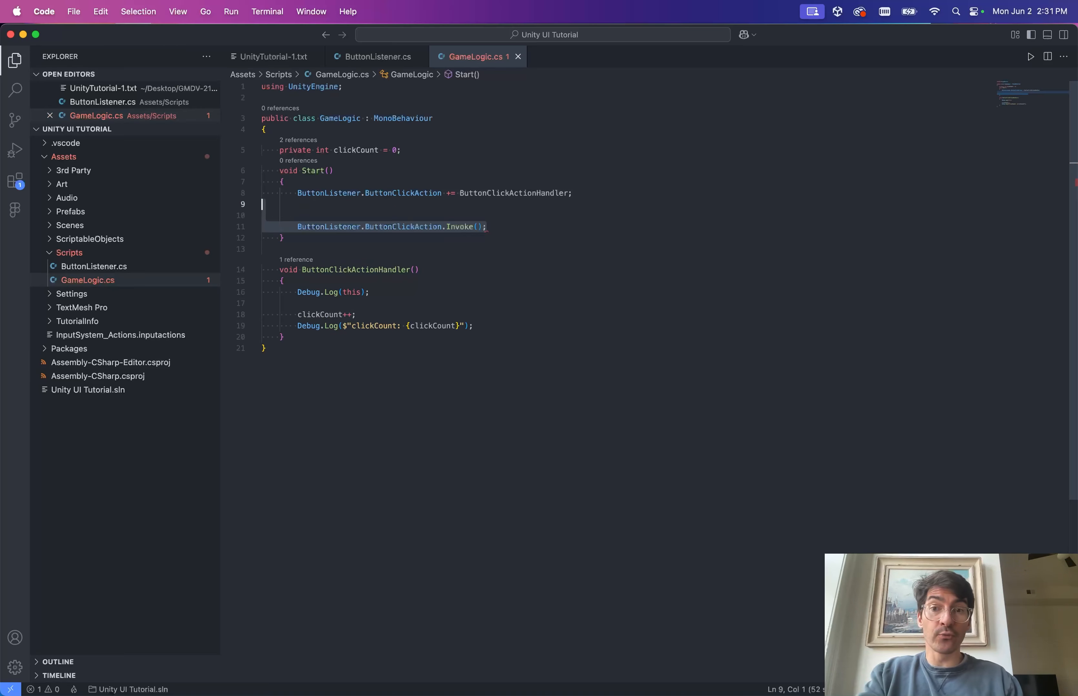
{"action": "key", "text": "ctrl+Tab"}
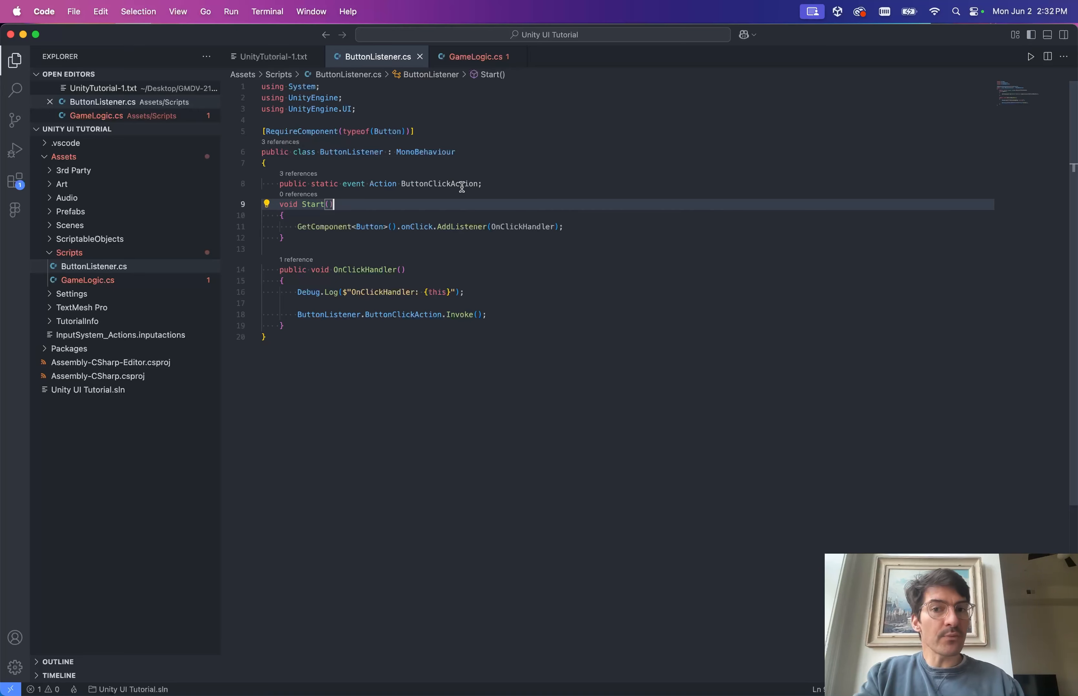
{"action": "left_click", "coordinate": [467, 57]}
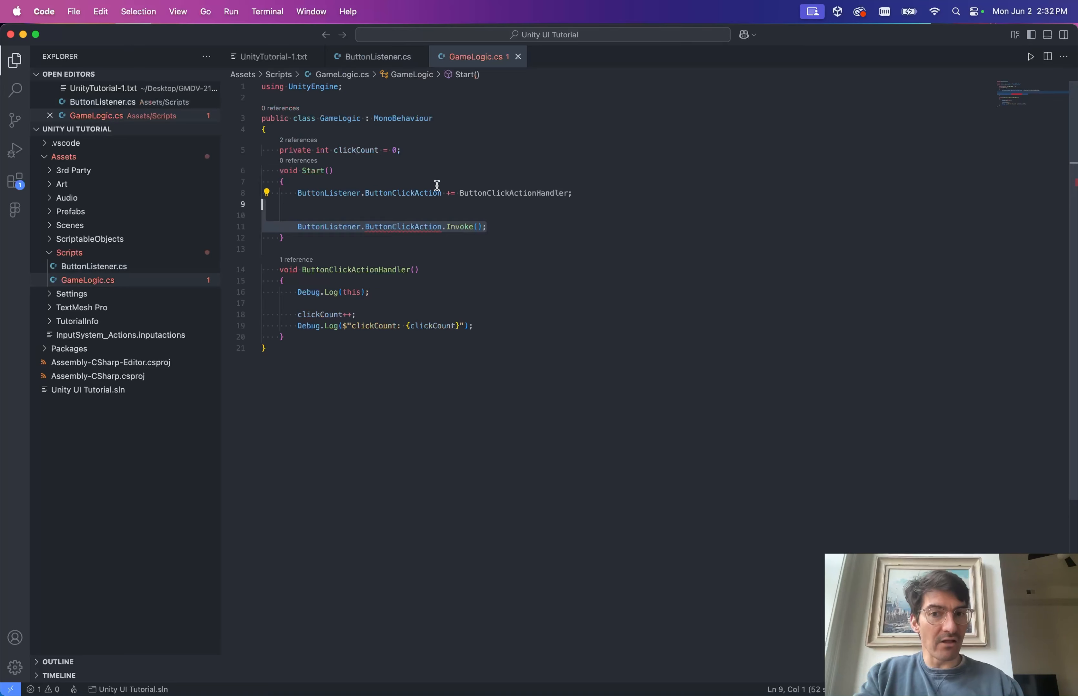
{"action": "key", "text": "BackSpace"}
{"action": "key", "text": "BackSpace"}
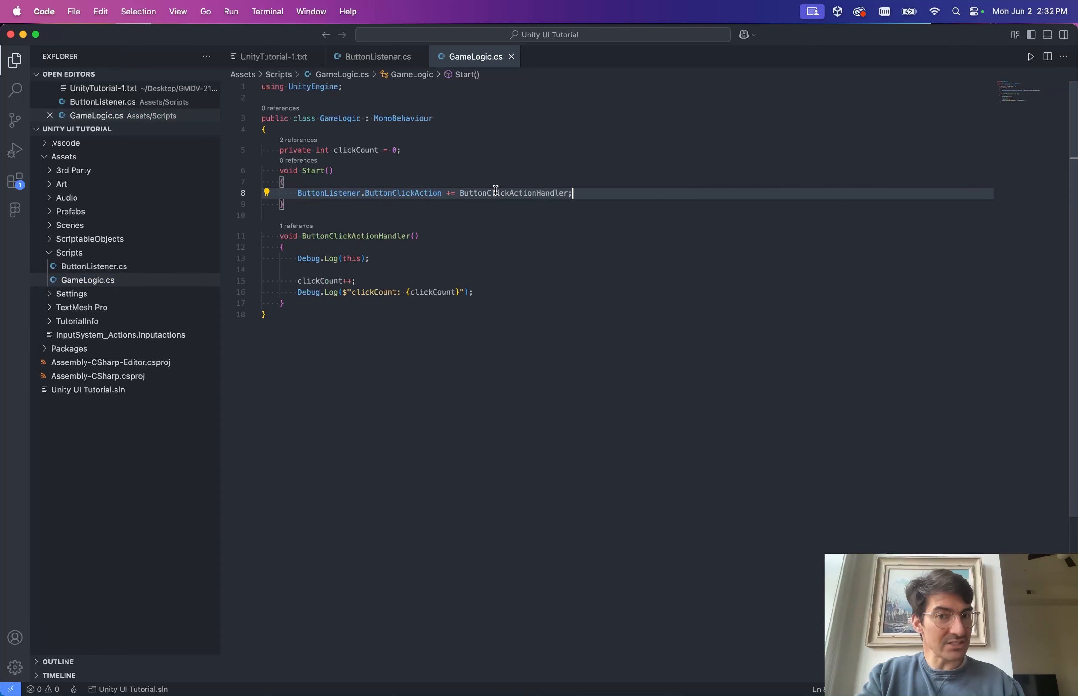
{"action": "mouse_move", "coordinate": [496, 191]}
{"action": "key", "text": "super+z"}
{"action": "key", "text": "super+z"}
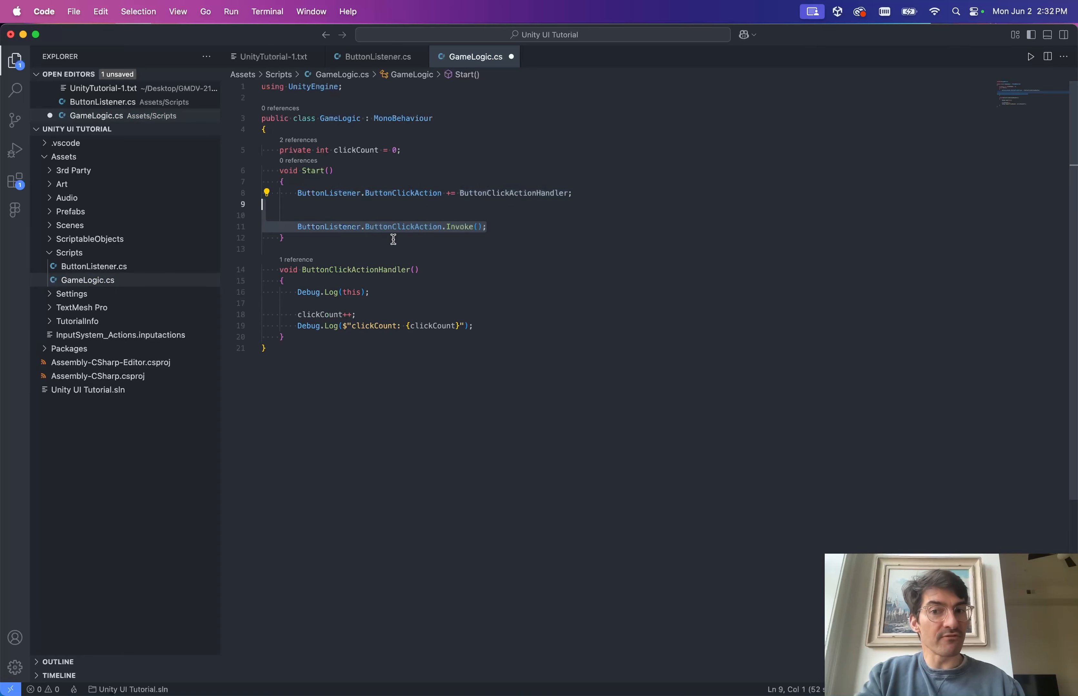
{"action": "key", "text": "BackSpace"}
{"action": "key", "text": "BackSpace"}
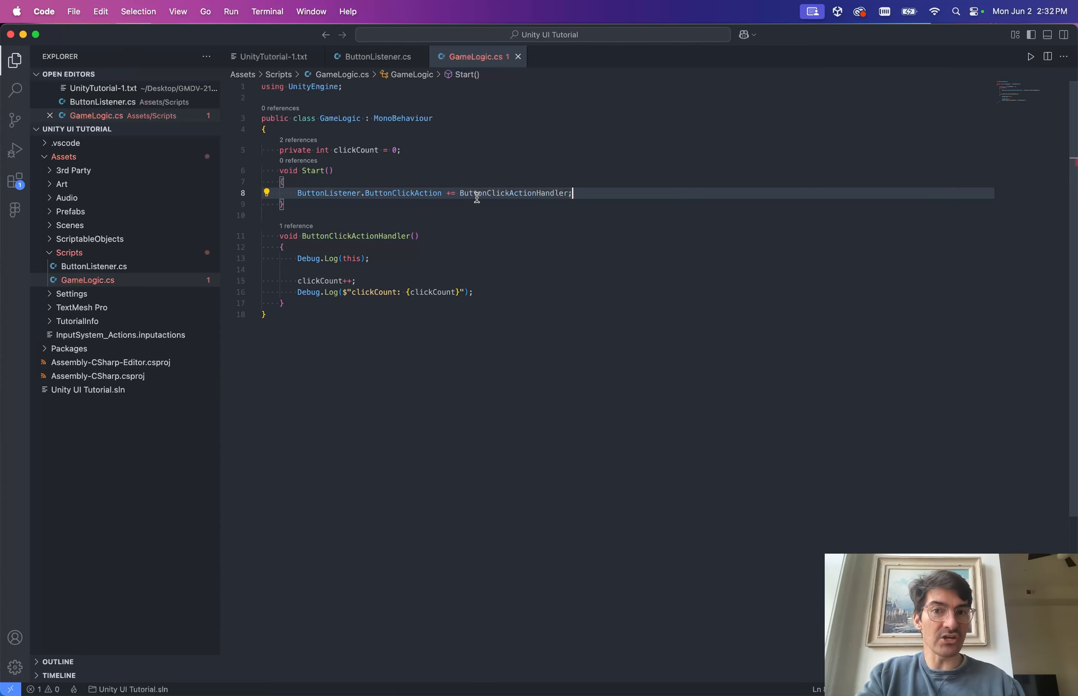
Review ButtonListener.cs's Start and OnClickHandler methods invoking the static event.
{"action": "left_click", "coordinate": [383, 58]}
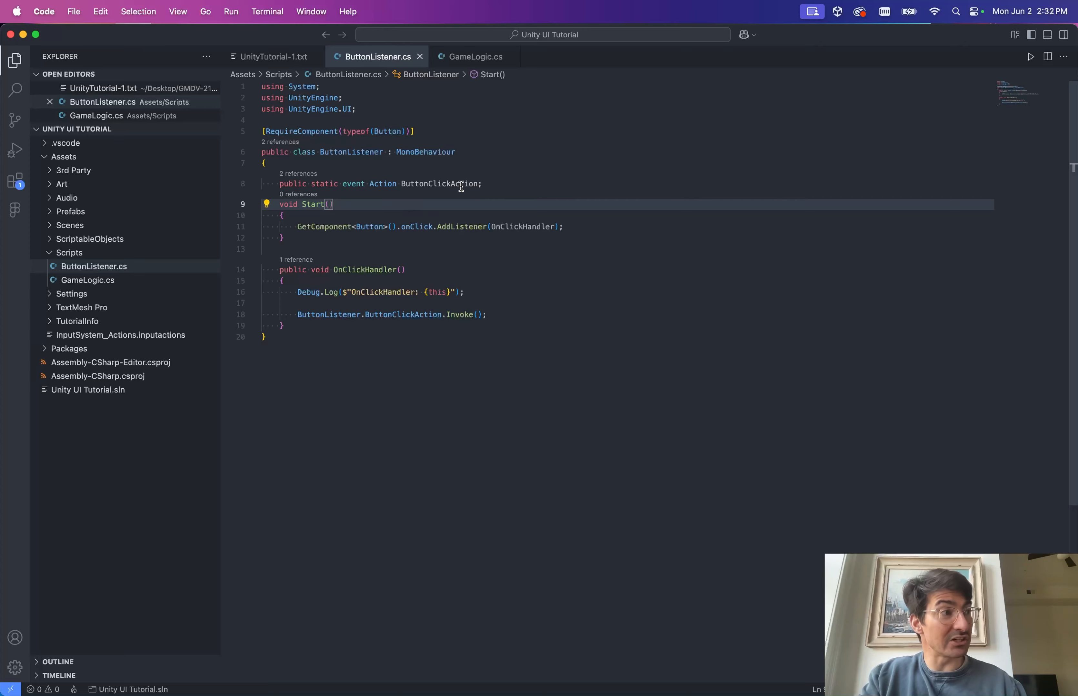
{"action": "left_click", "coordinate": [446, 235]}
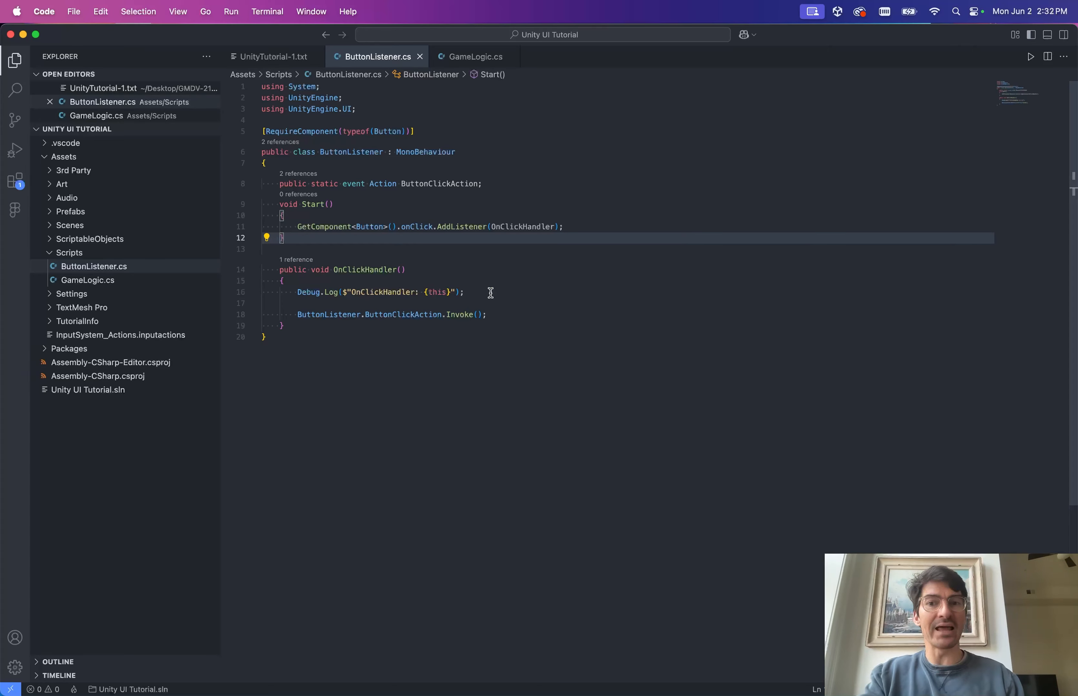
{"action": "left_click", "coordinate": [506, 303]}
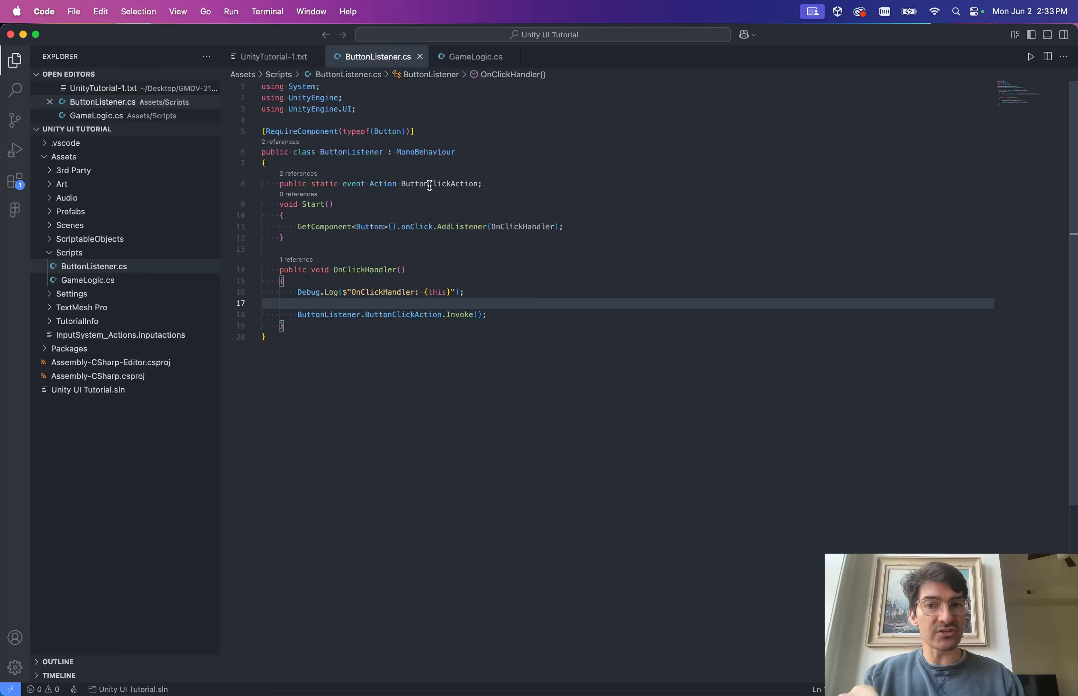